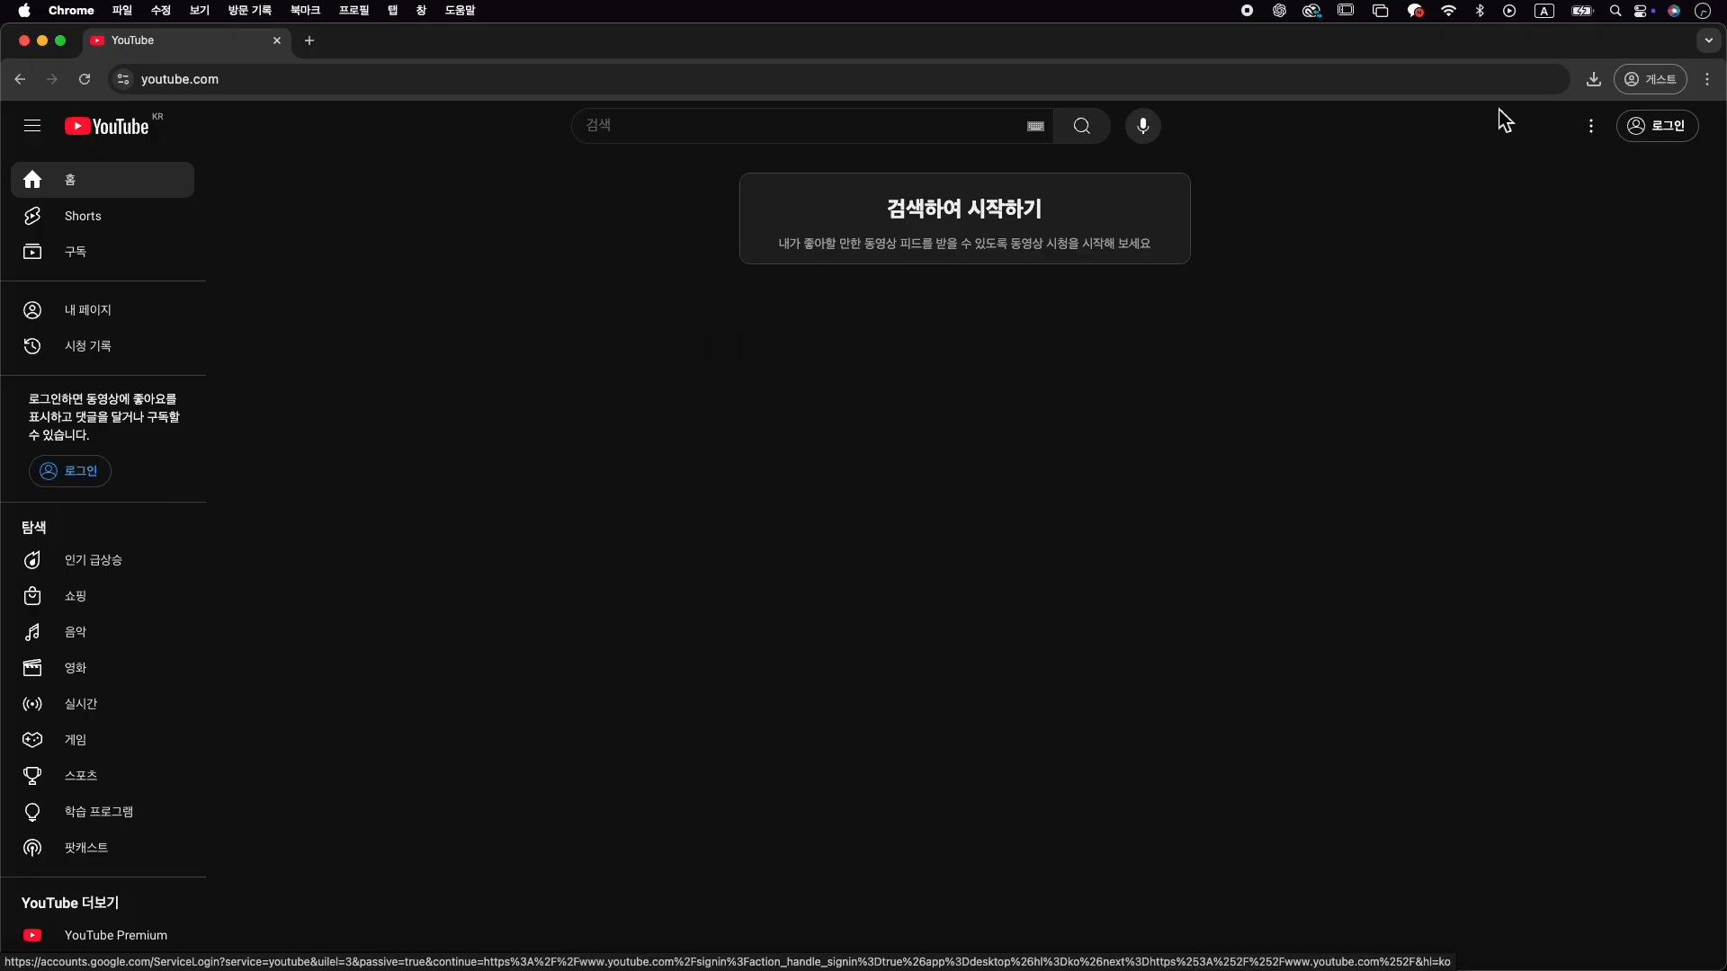
Sign in to YouTube with the saved Google account and open the settings page for adding or managing channels
left_click(1654, 133)
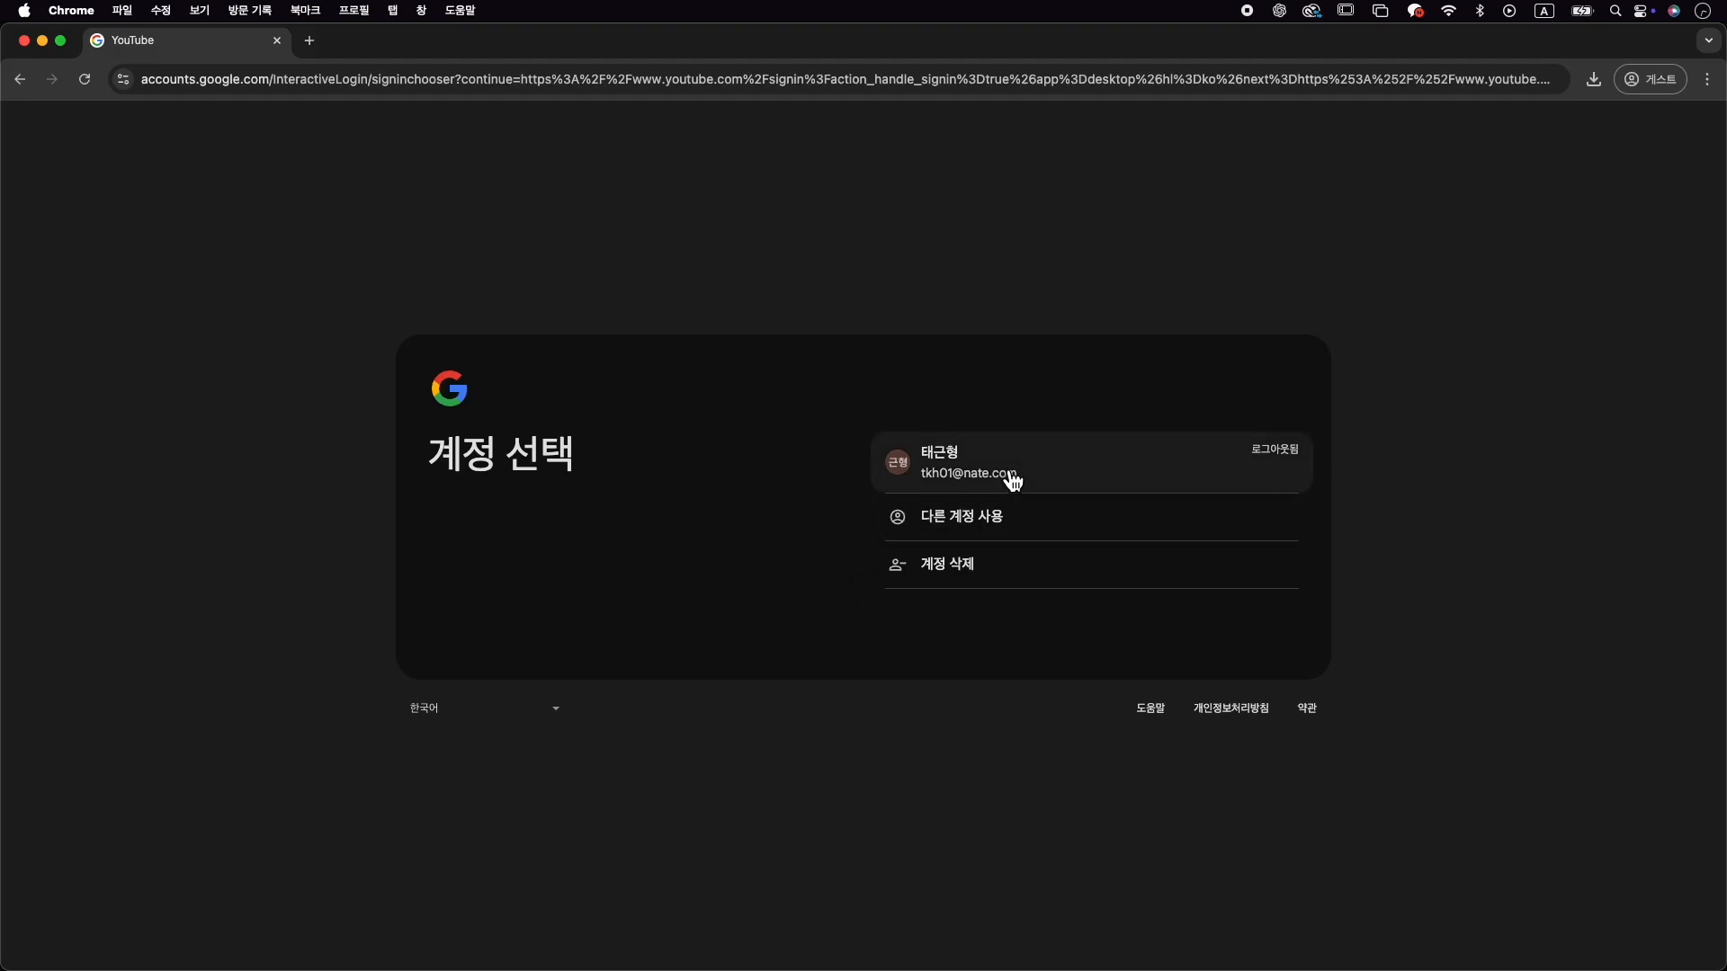
left_click(1060, 481)
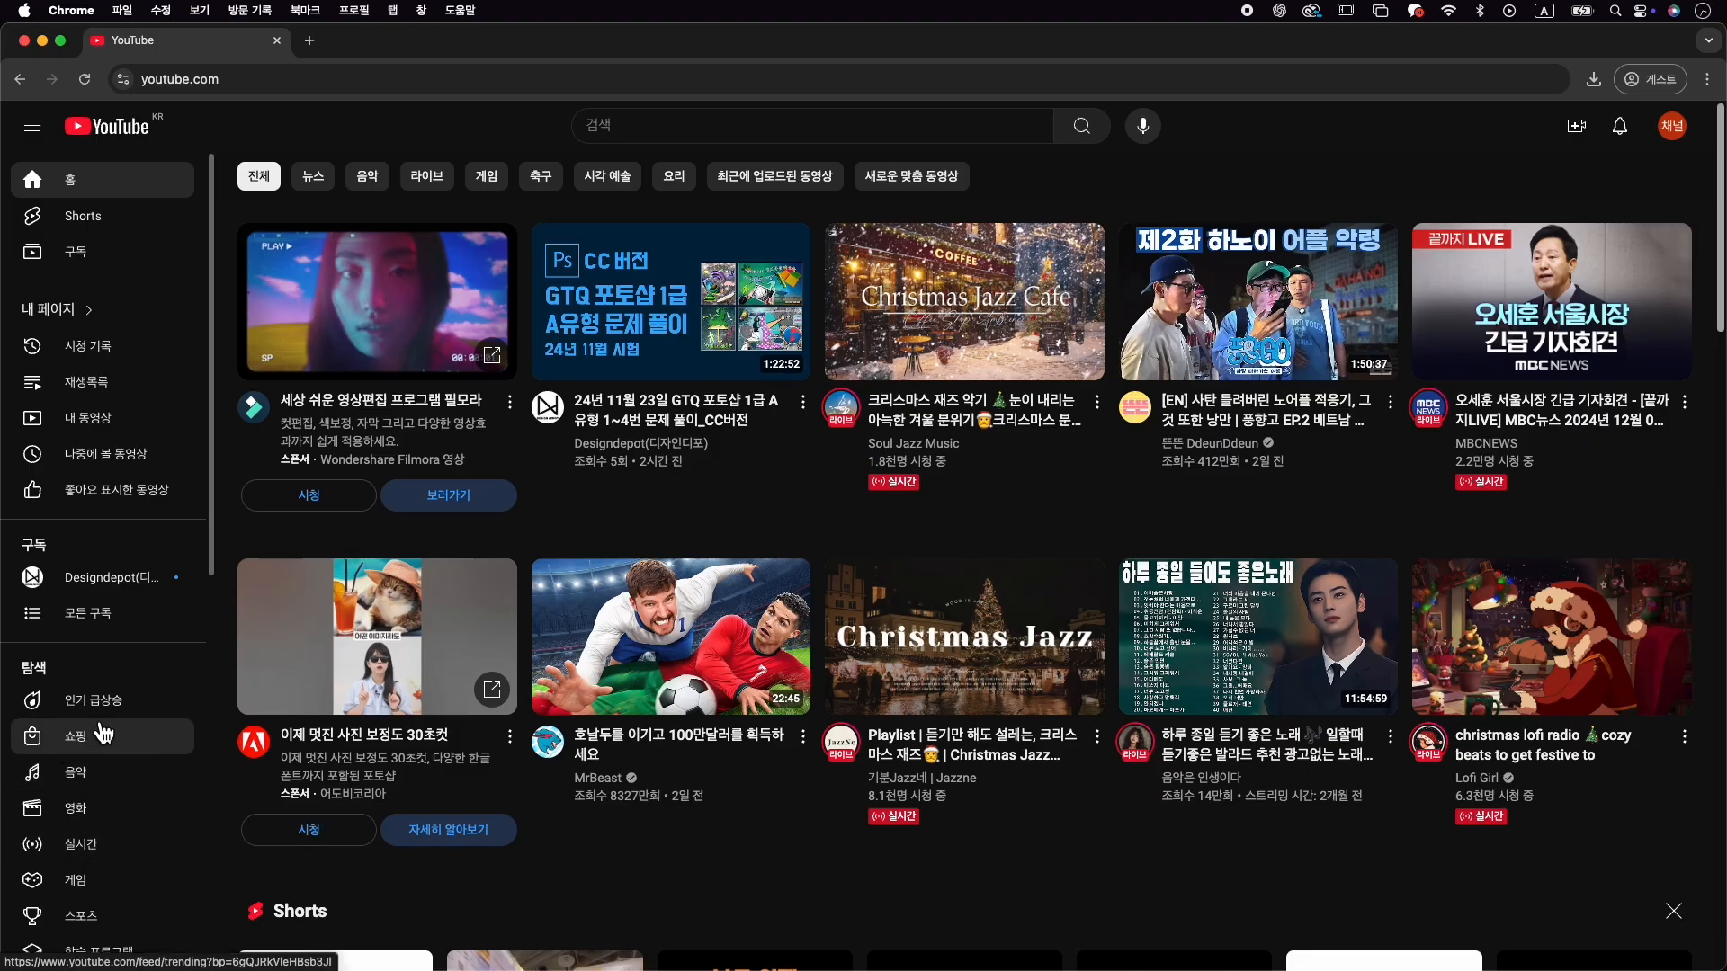
scroll(72, 723, "down", 8)
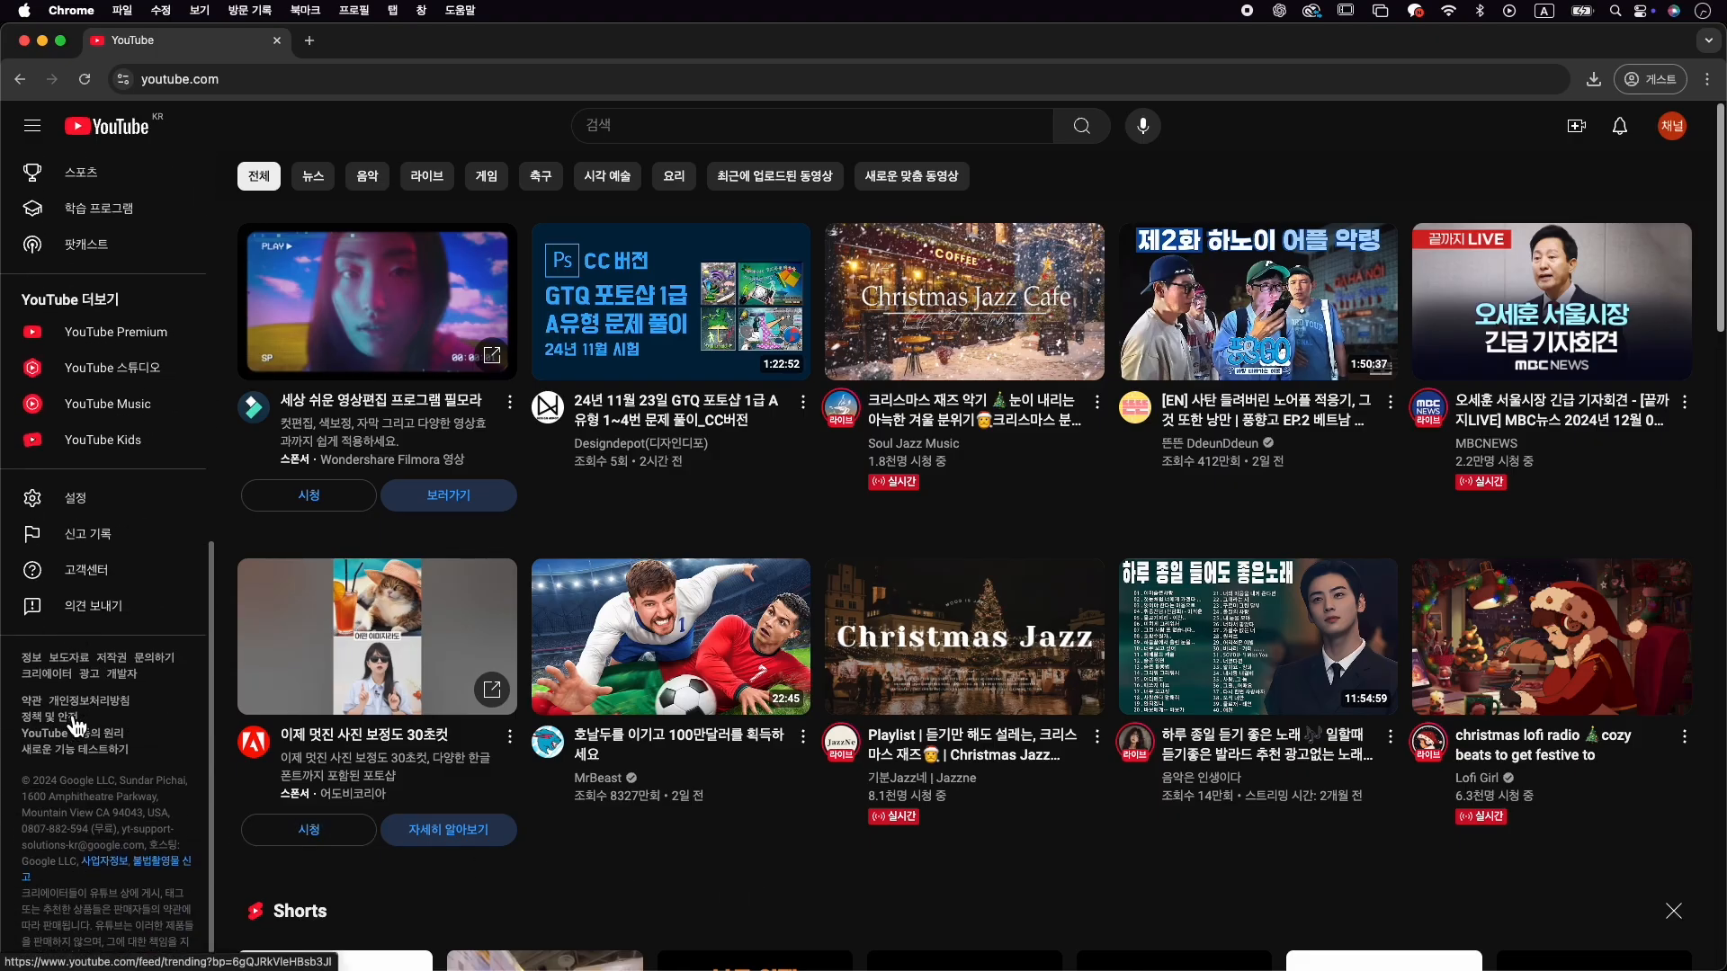
left_click(141, 497)
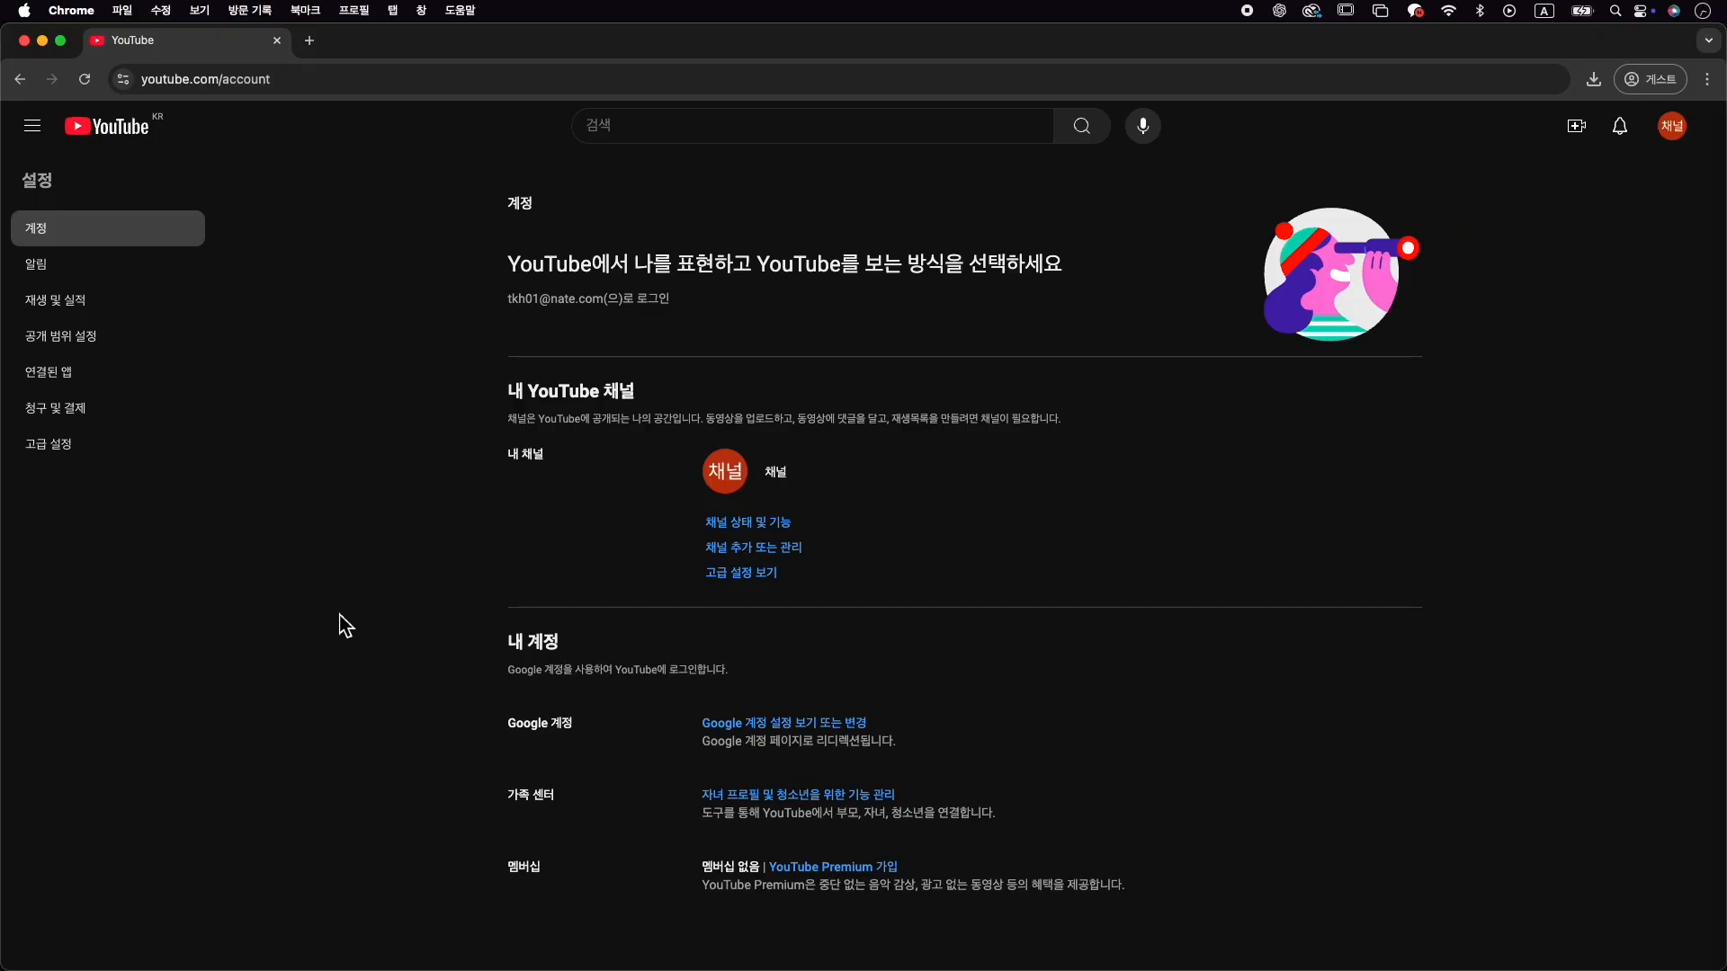
left_click(781, 548)
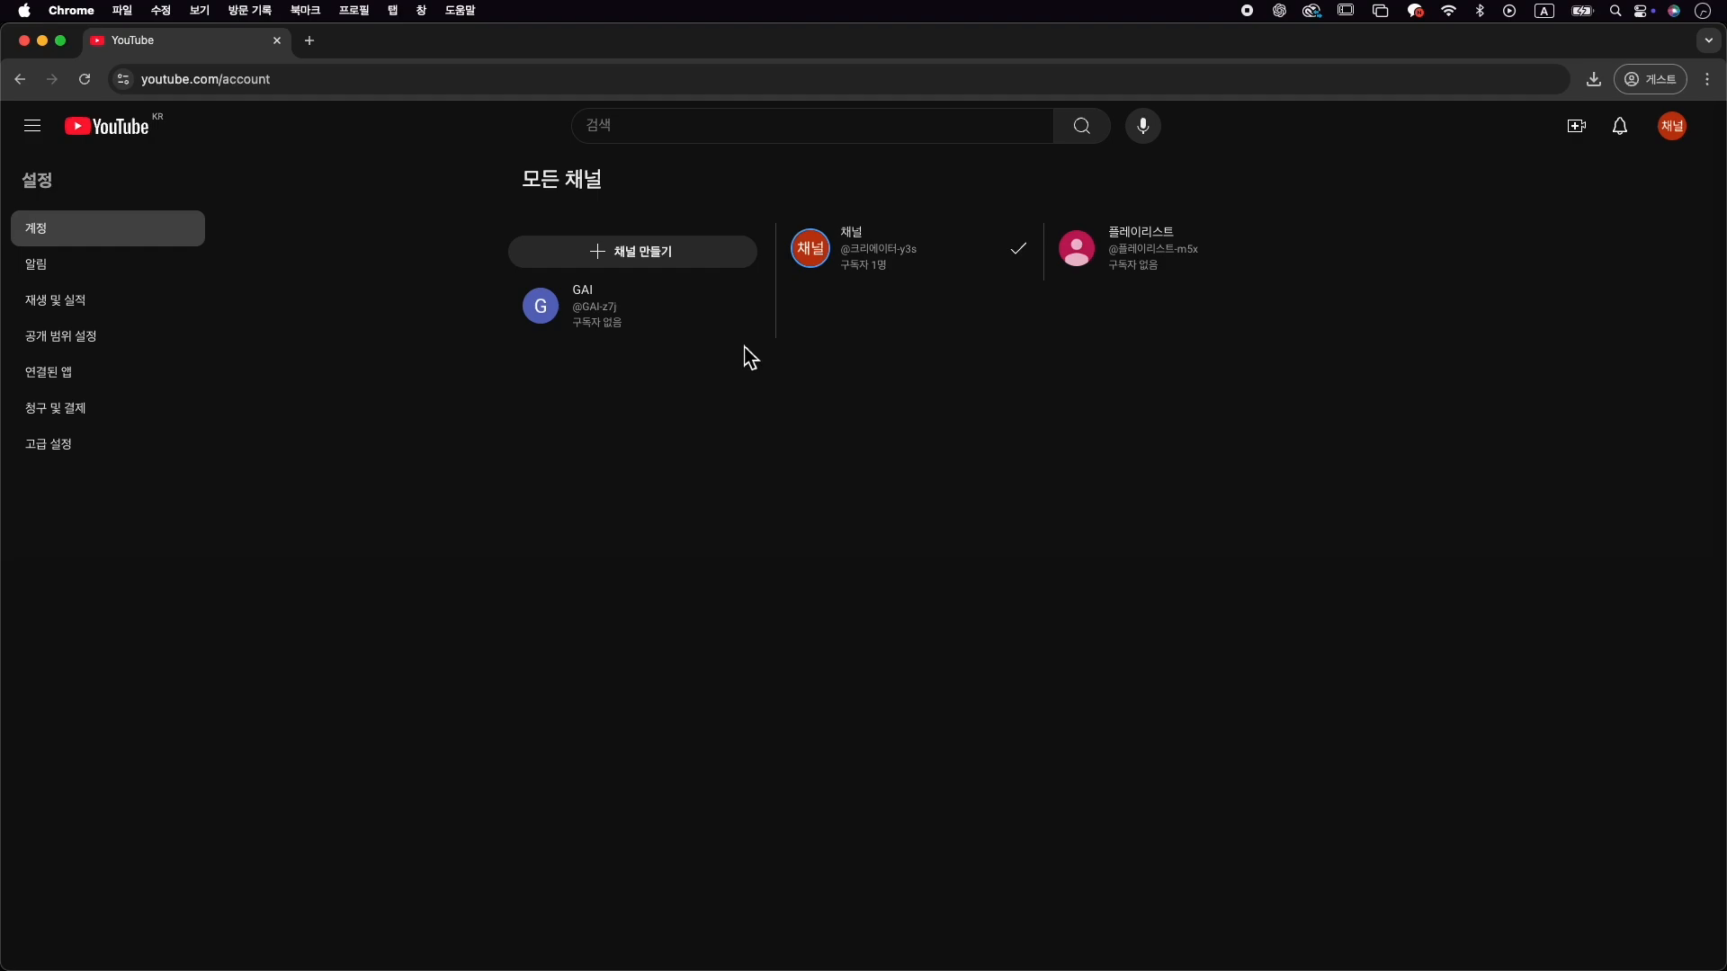
Create a new channel named "playlist", accepting the notice about the new Google account
left_click(697, 269)
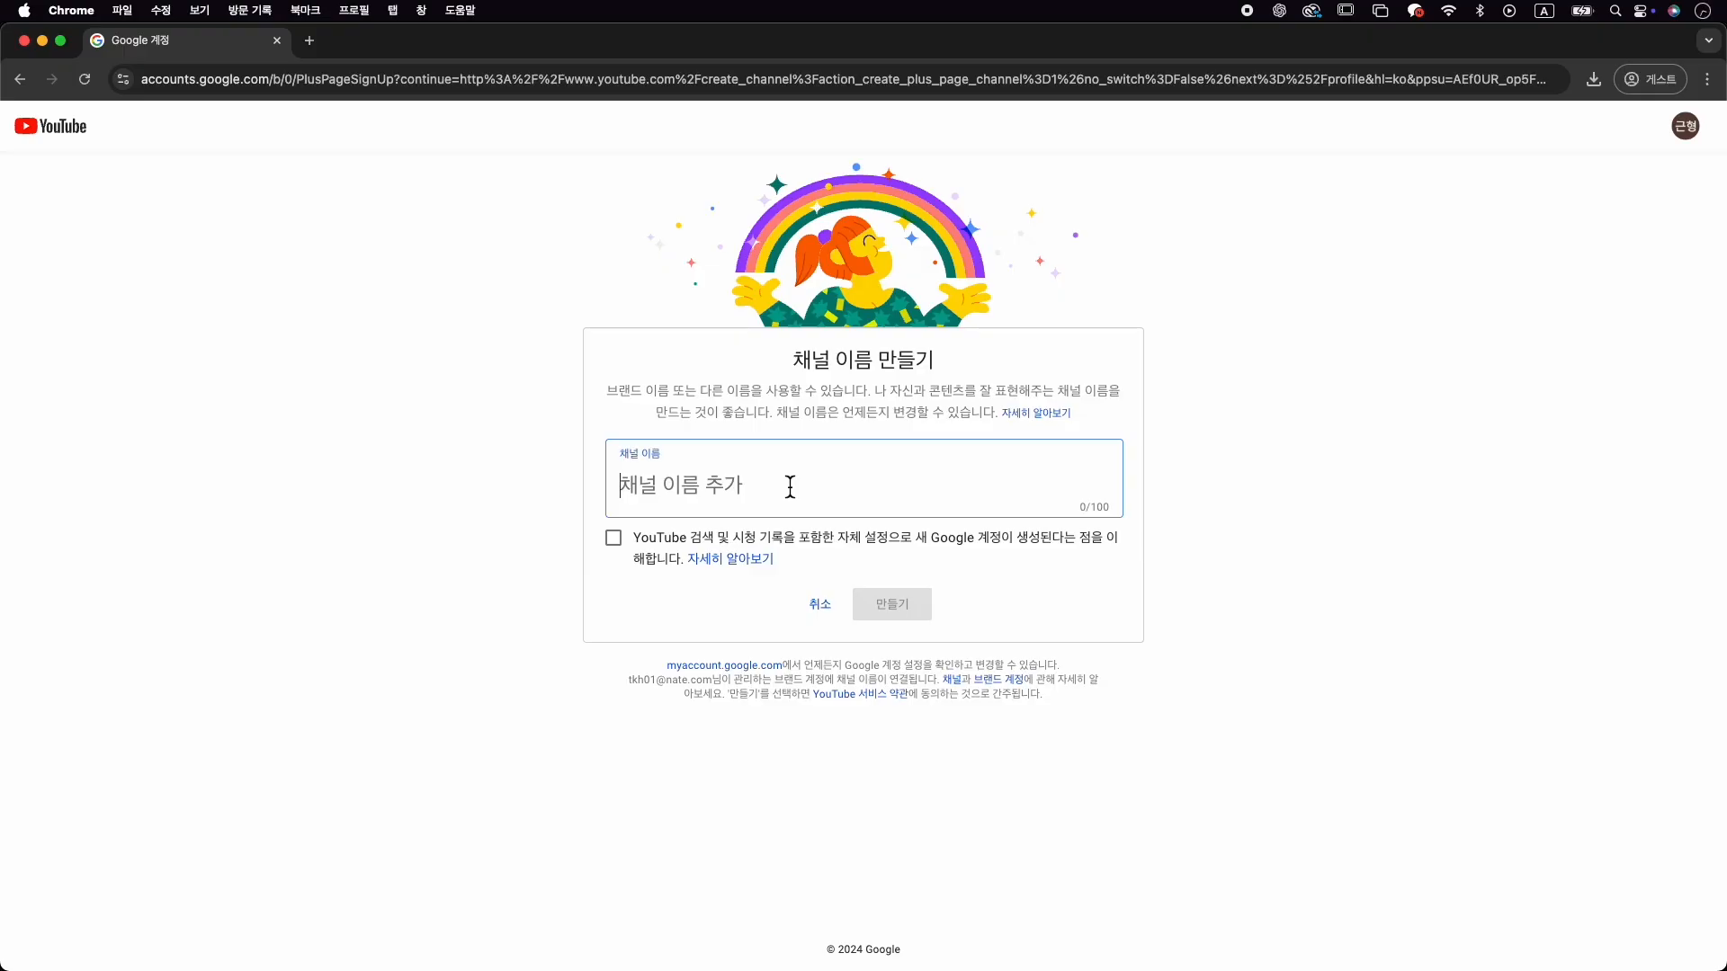
type("playlist")
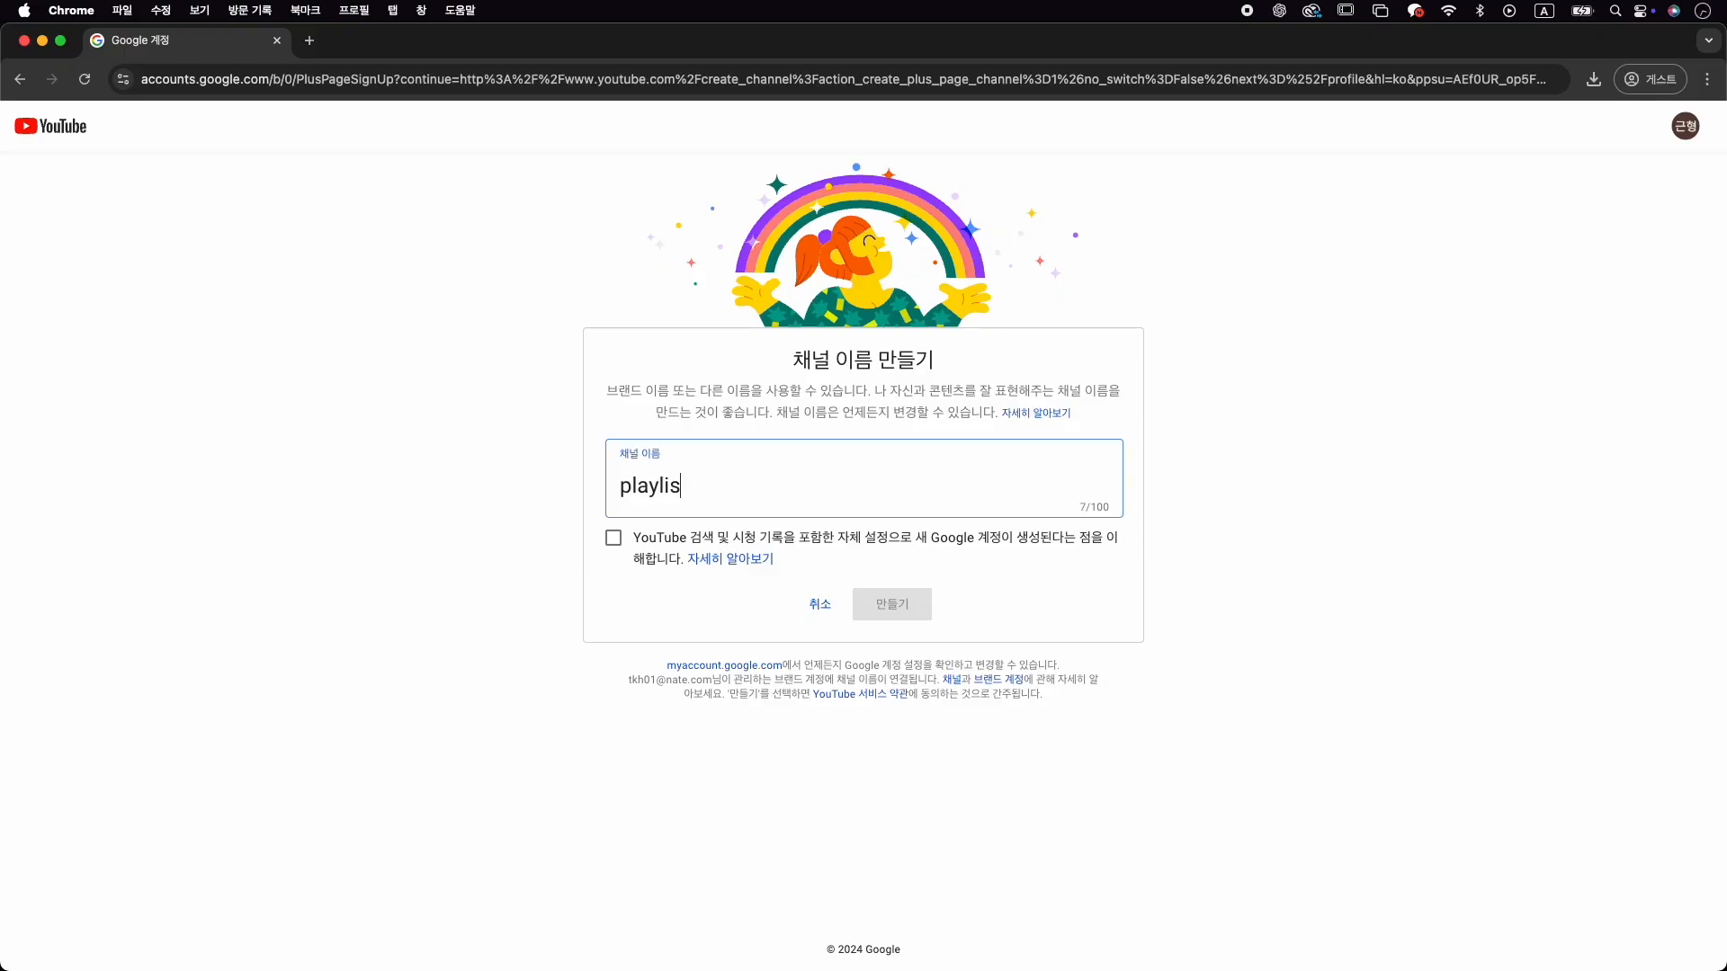
left_click(650, 555)
left_click(931, 614)
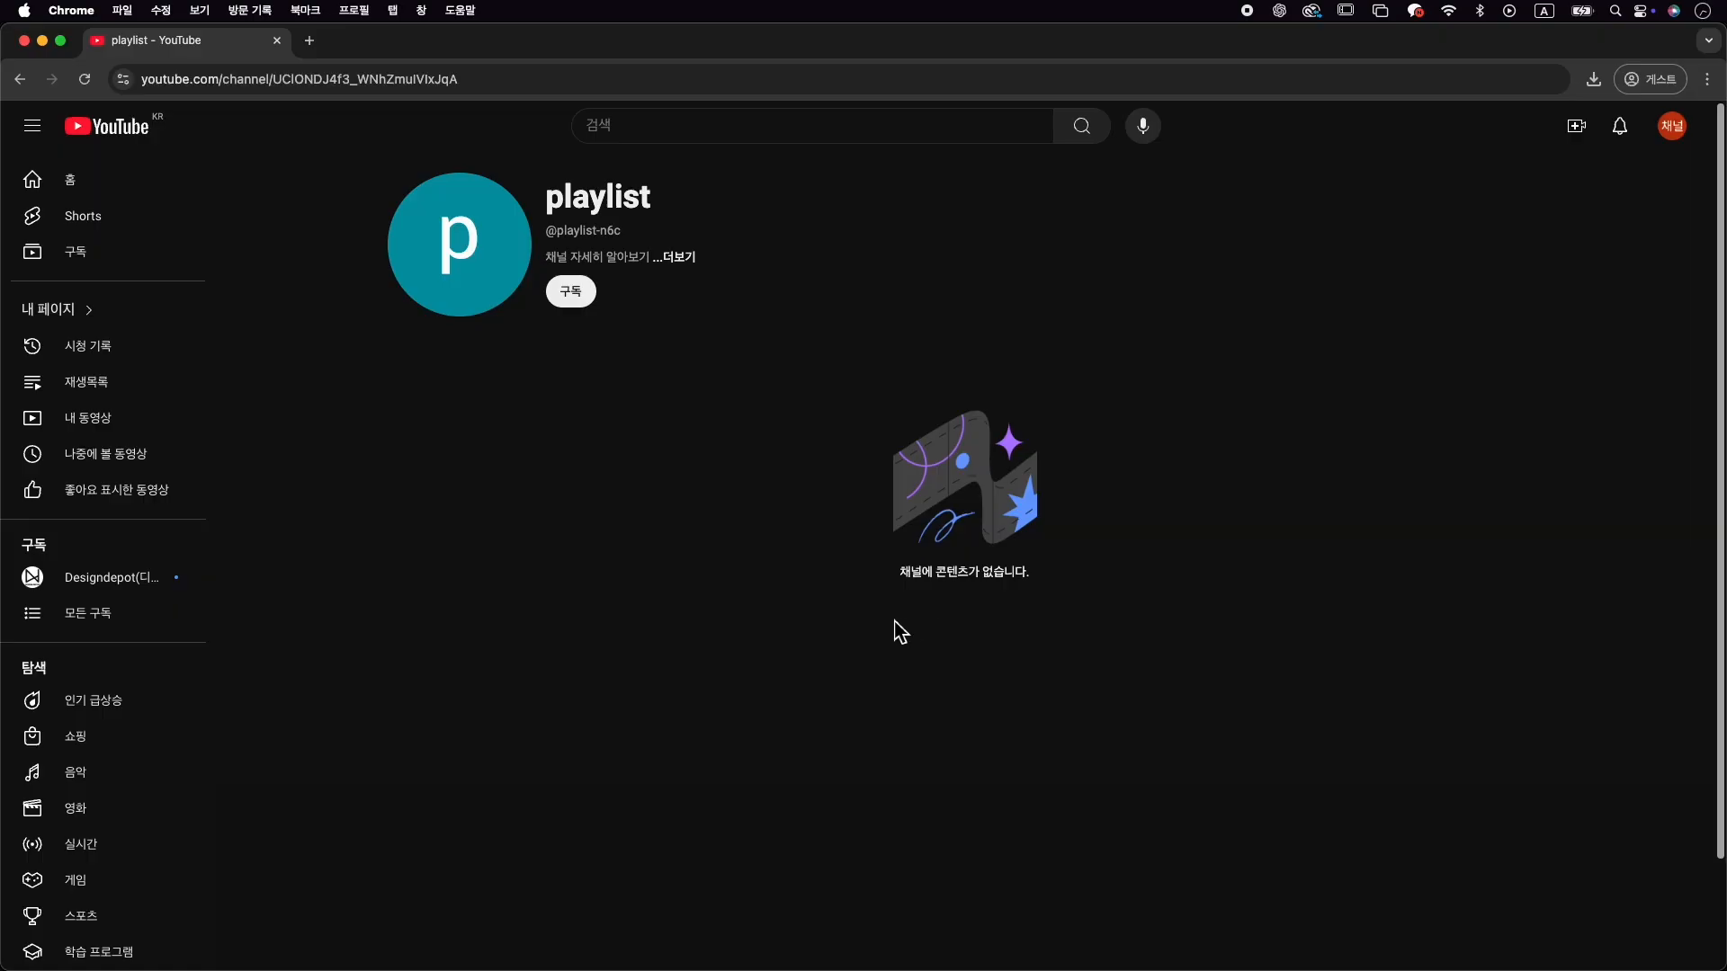
Open the current channel in YouTube Studio and show its customization page (채널 맞춤설정) with the banner image setting
left_click(1673, 127)
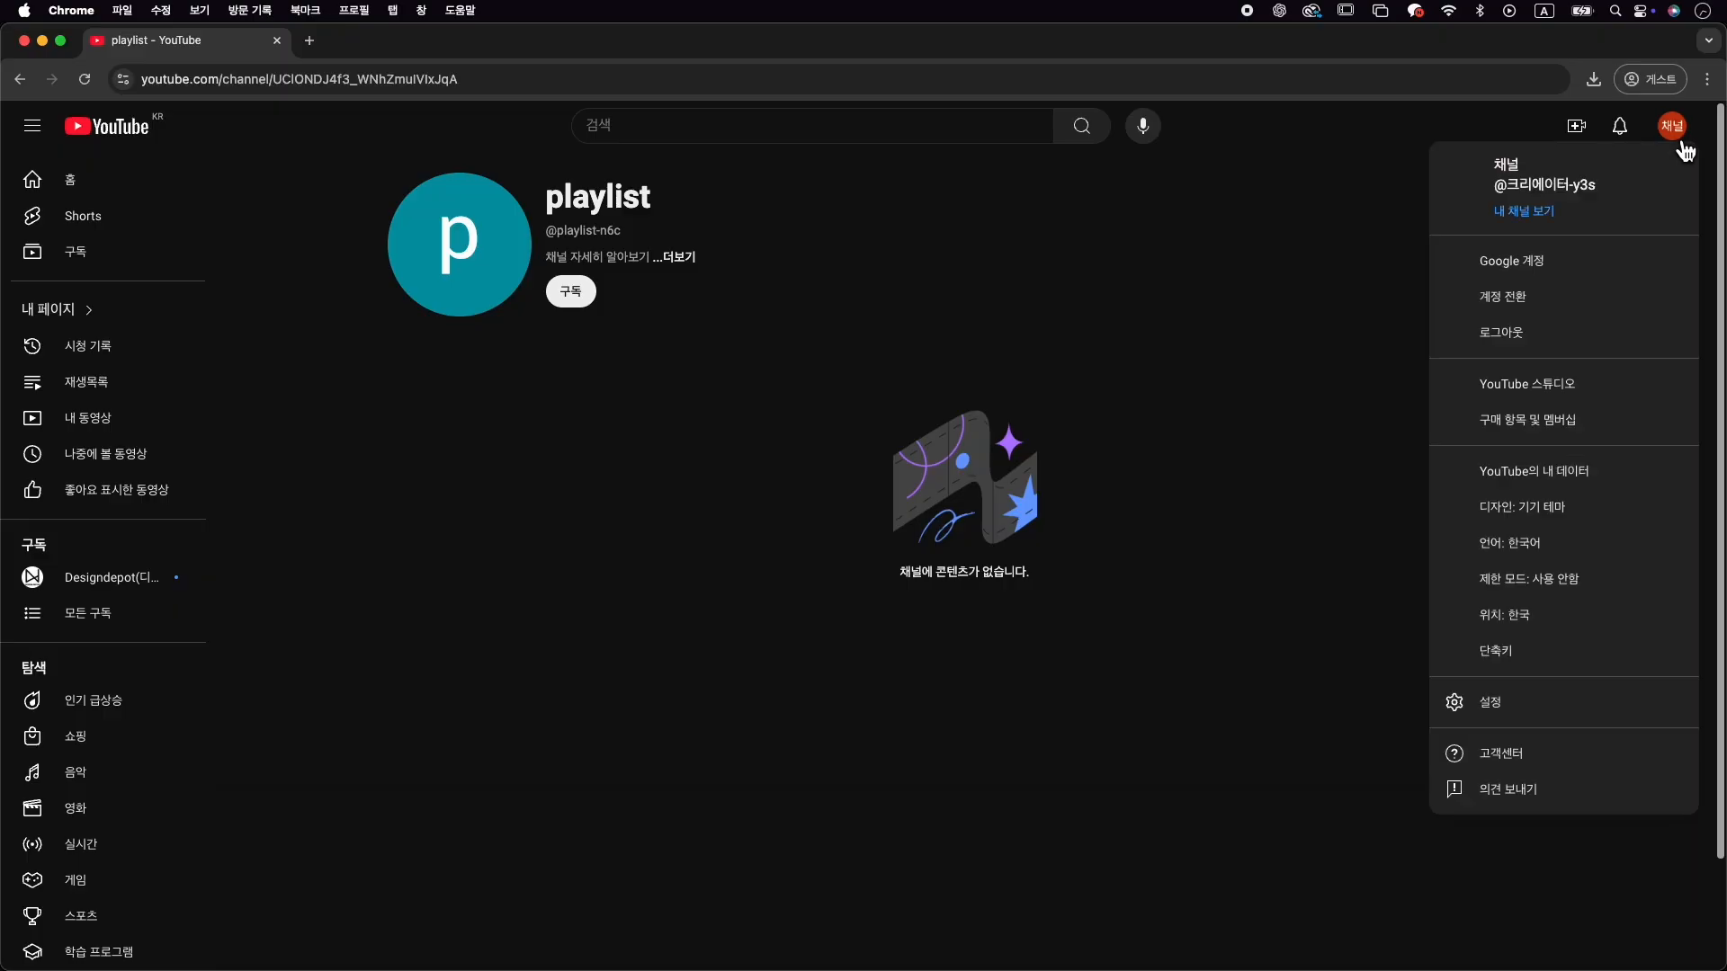
left_click(1594, 401)
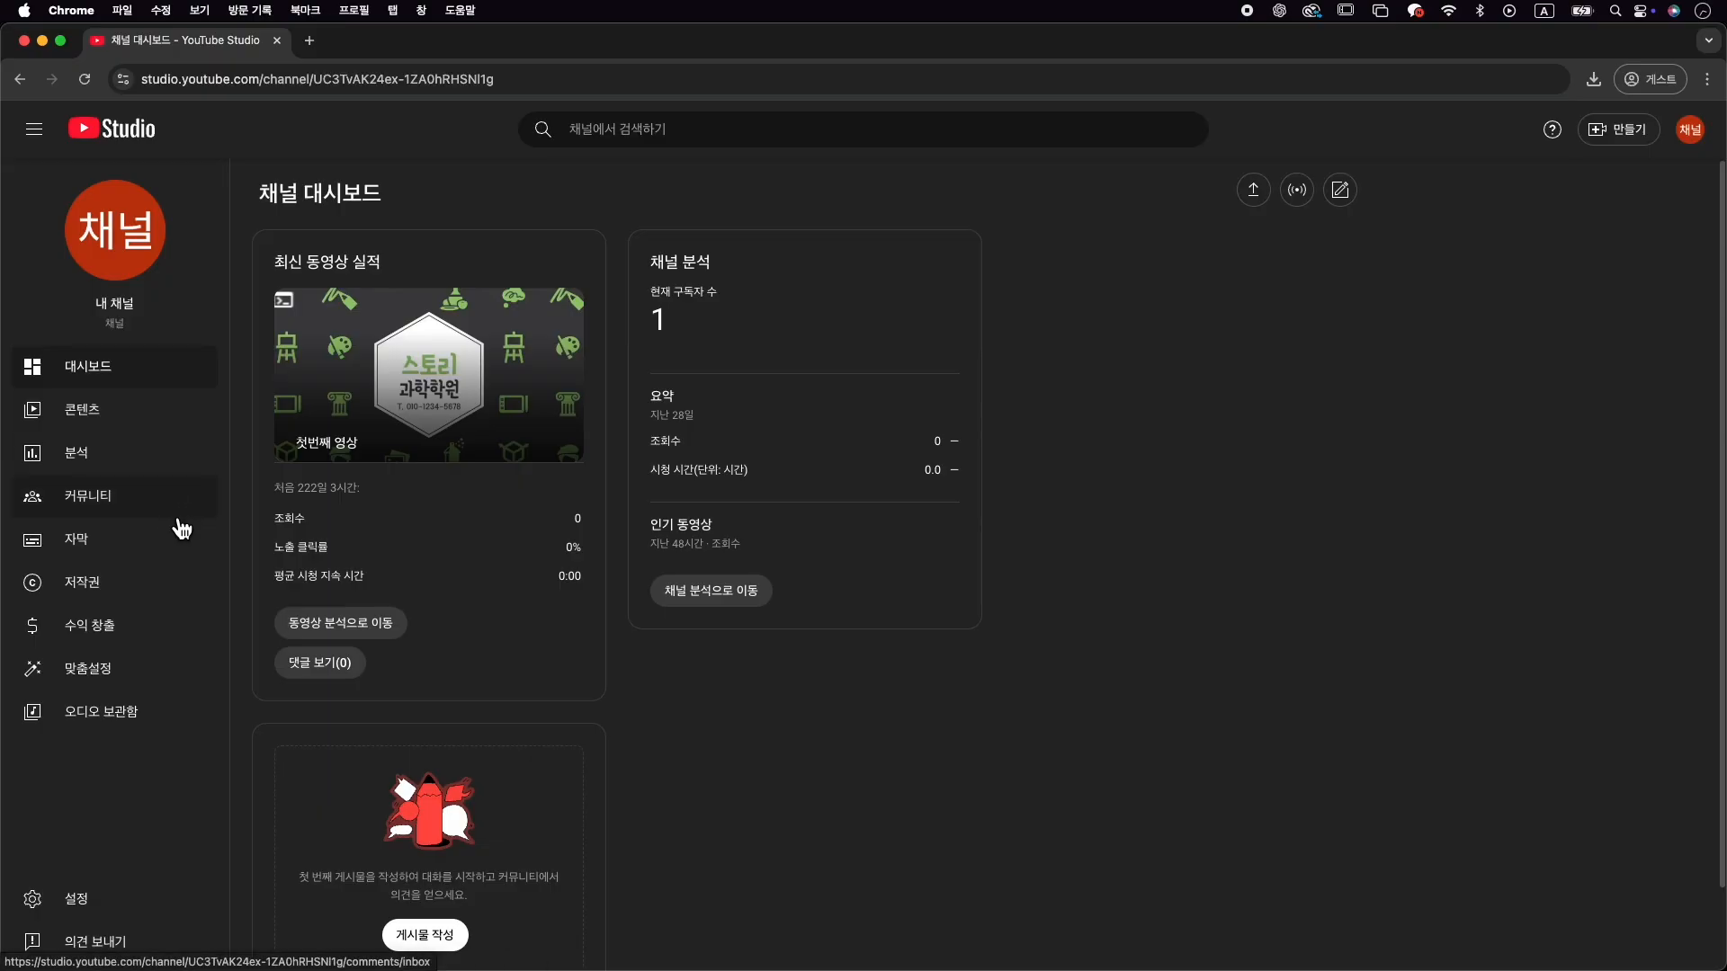
left_click(191, 676)
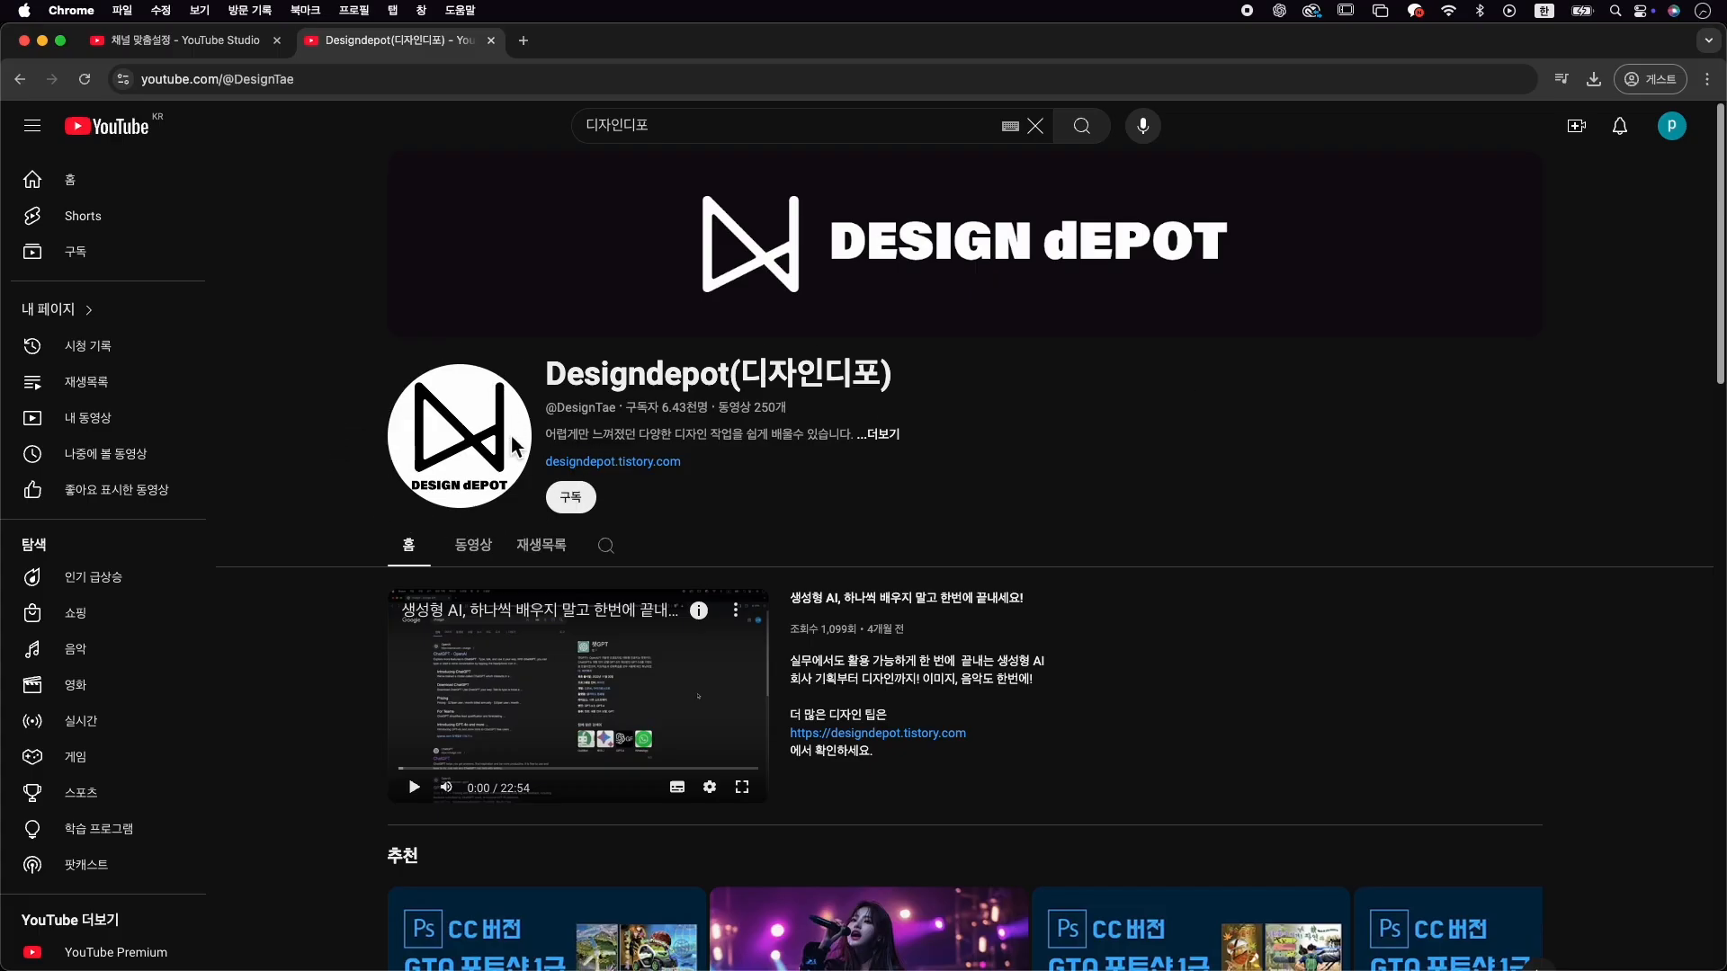
left_click(238, 43)
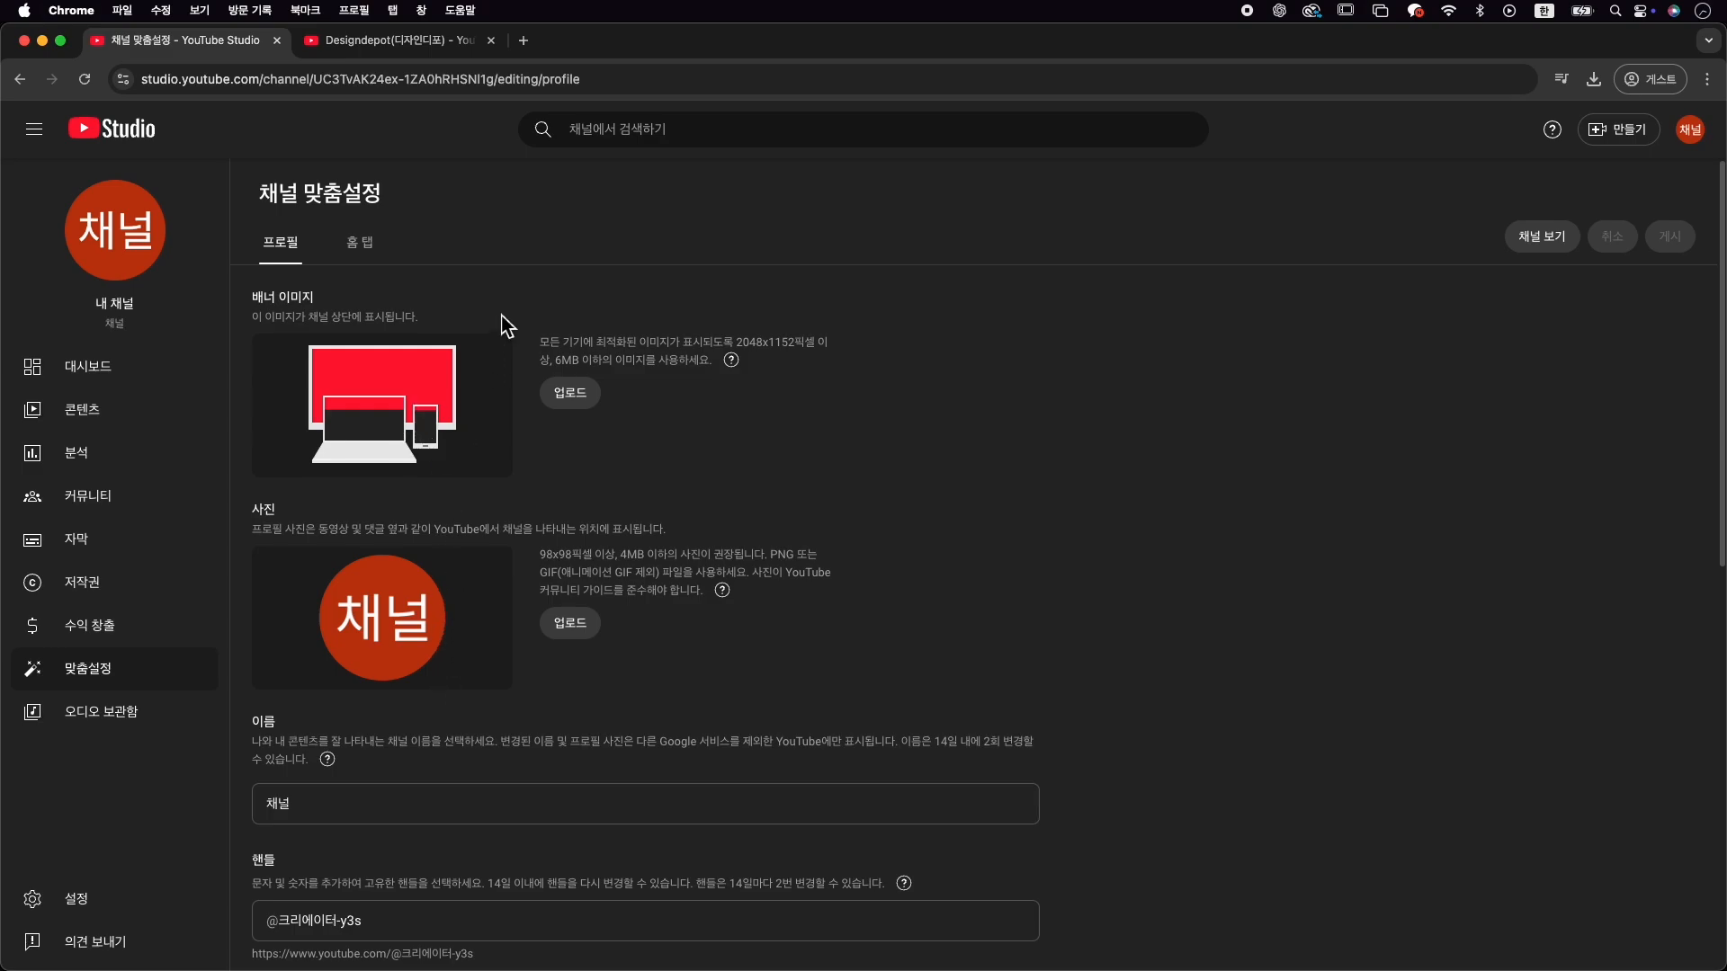
Search the web for 미리캔버스 in a new browser tab and open the Miricanvas website
key("super+t")
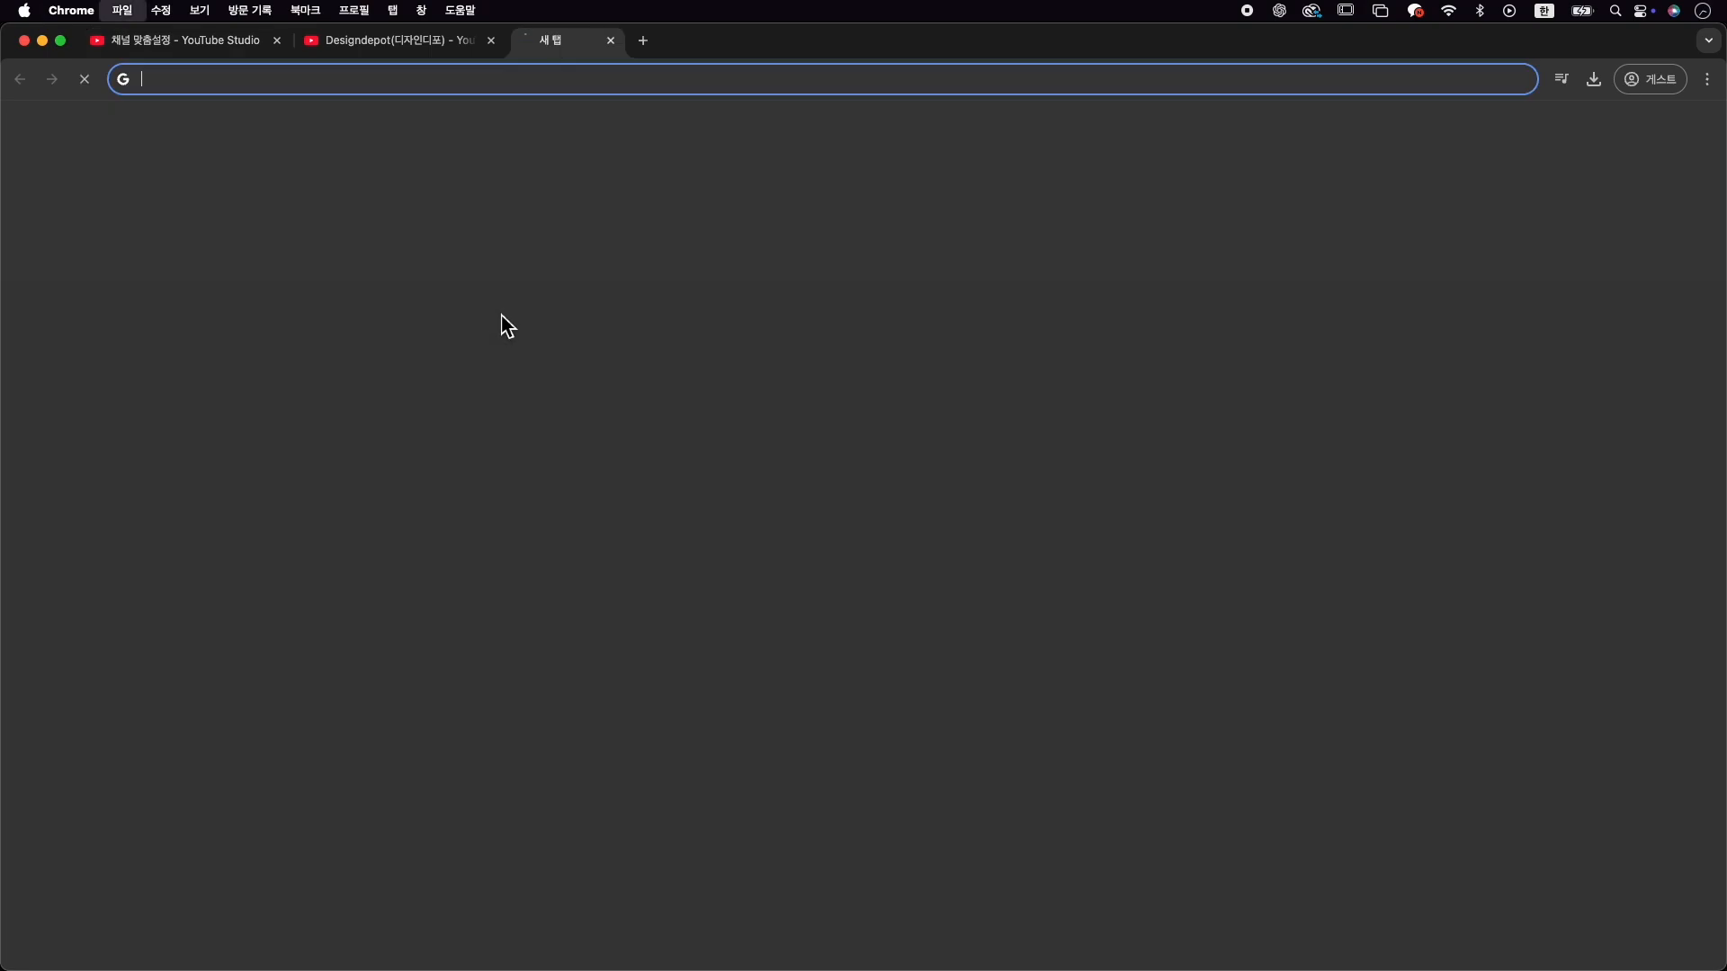
type("미리캔버스")
key("Return")
left_click(350, 306)
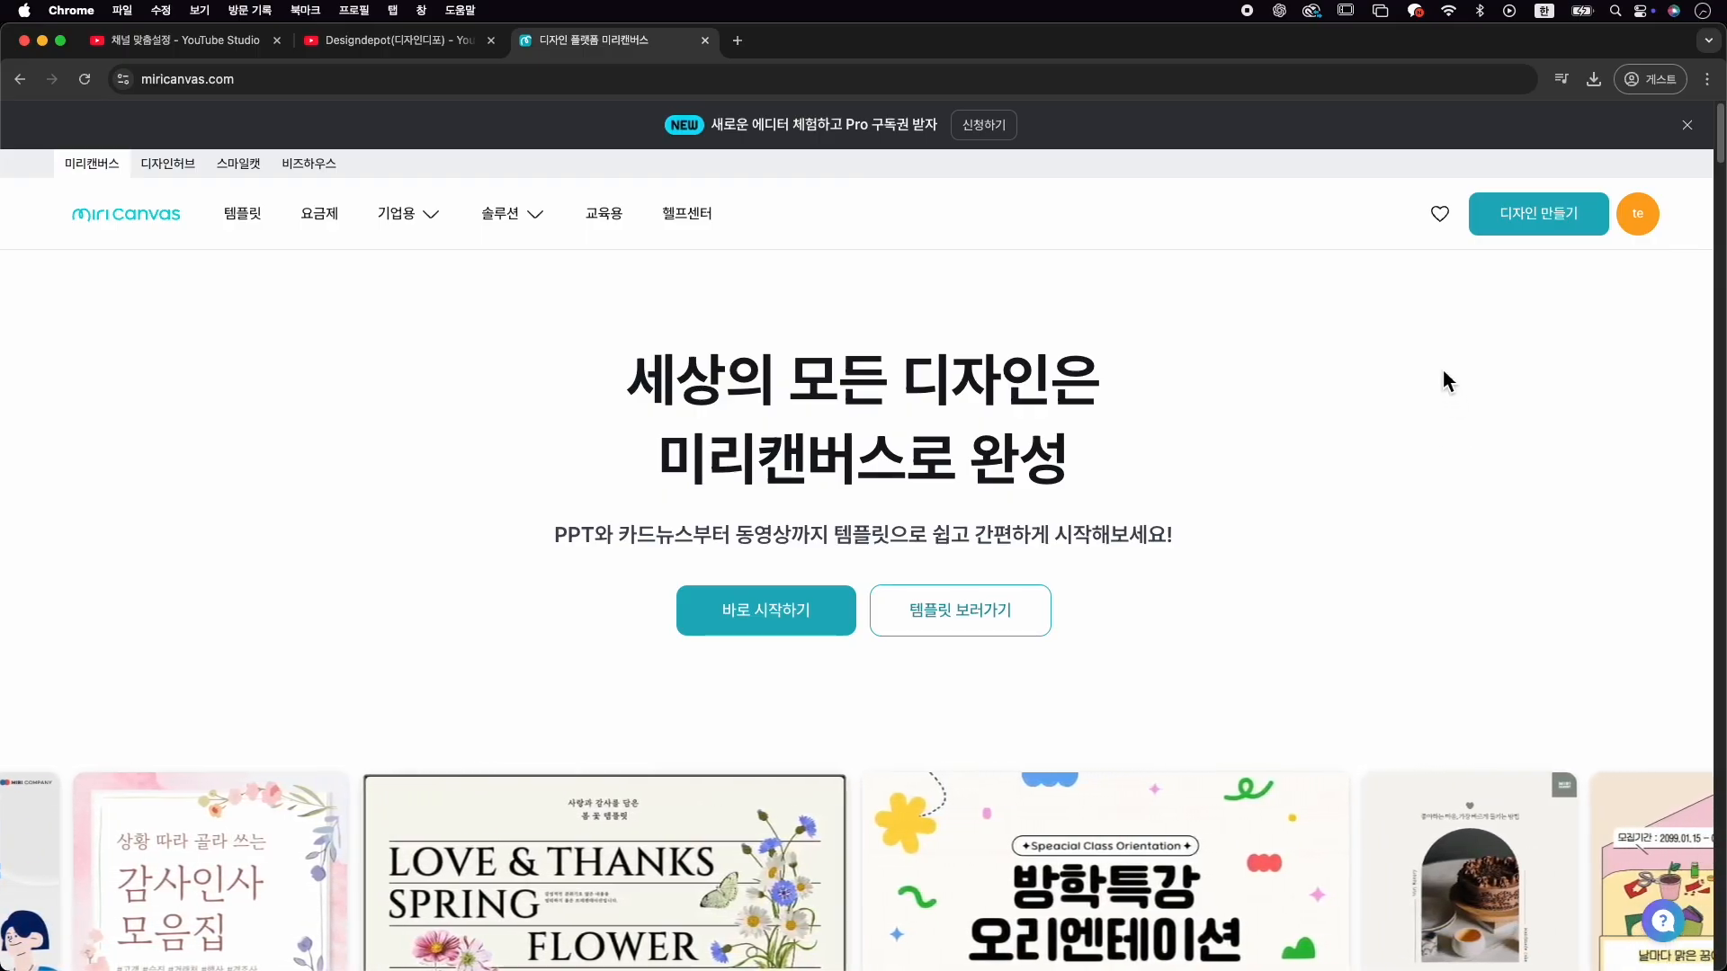
Go to the Miricanvas workspace and create a new YouTube channel art (채널 아트) design
left_click(1522, 228)
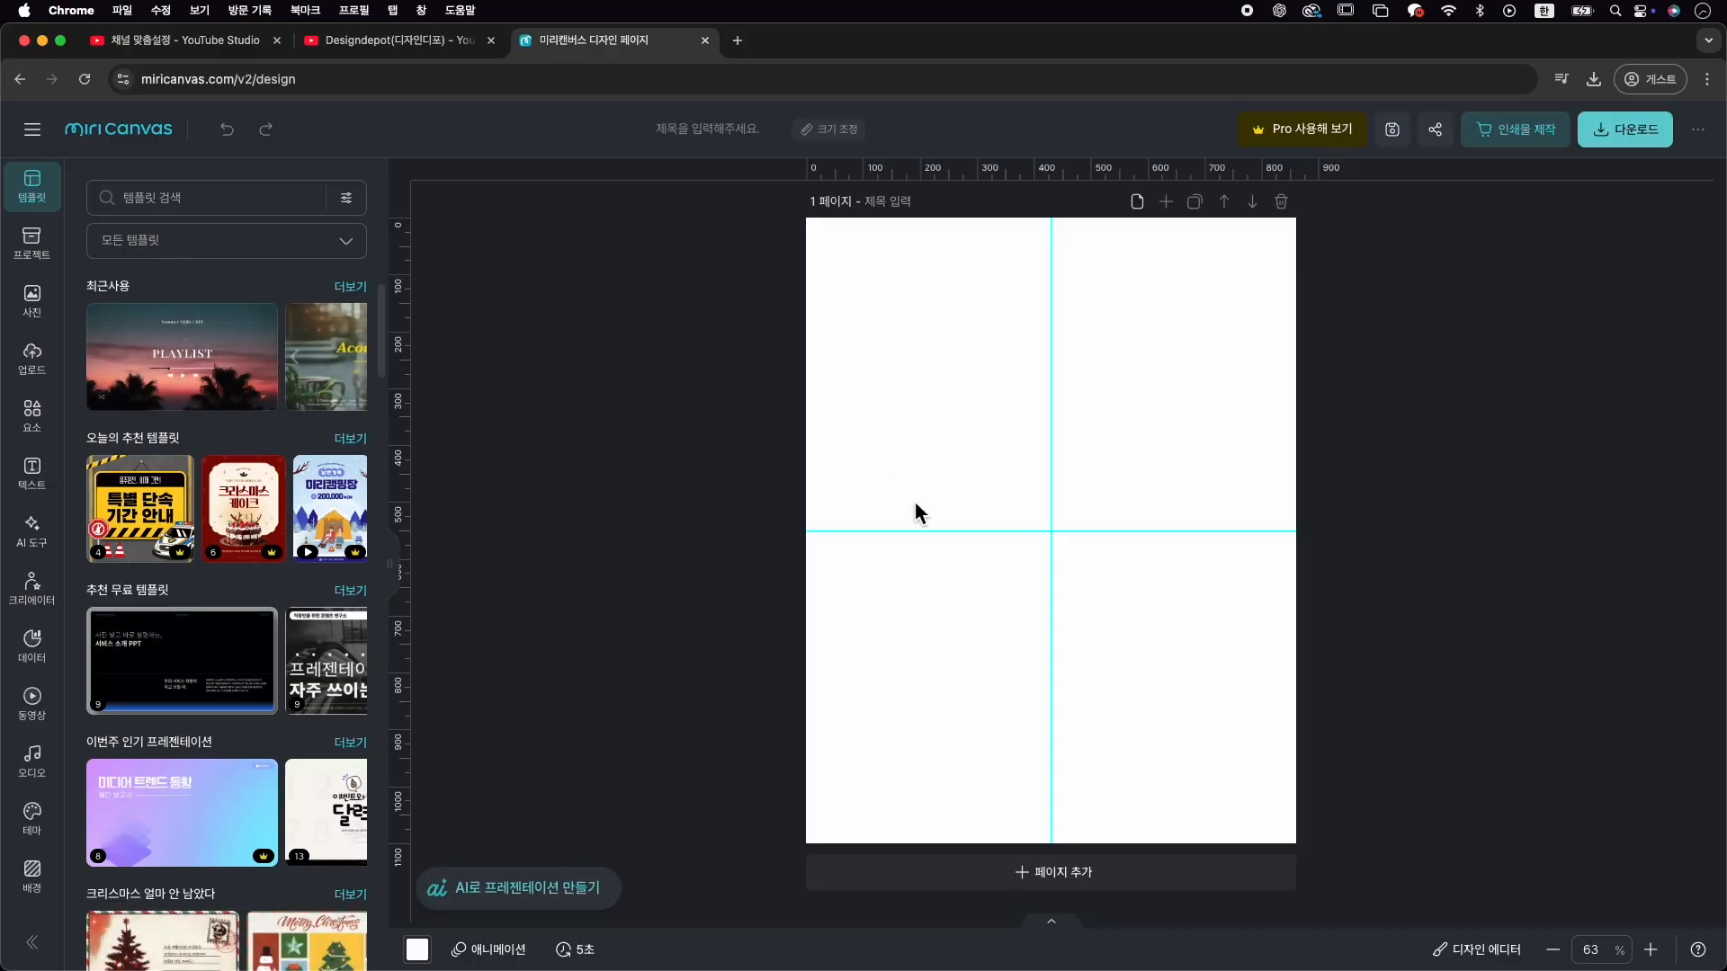
left_click(33, 134)
left_click(180, 262)
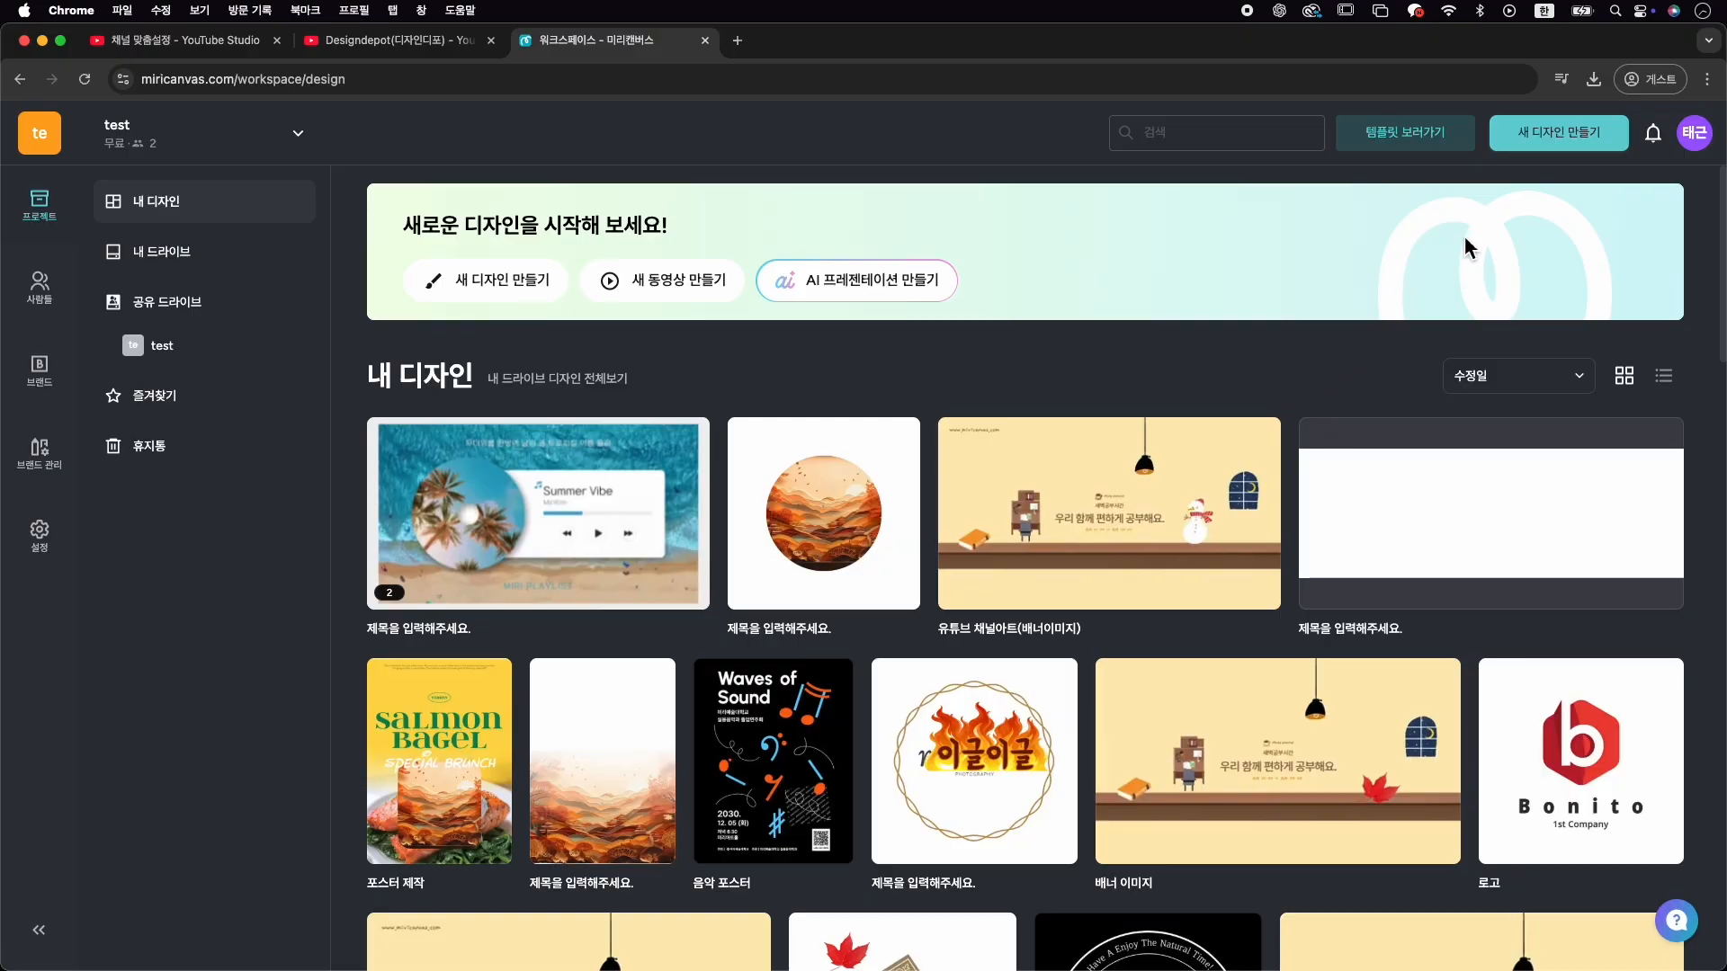
left_click(1543, 133)
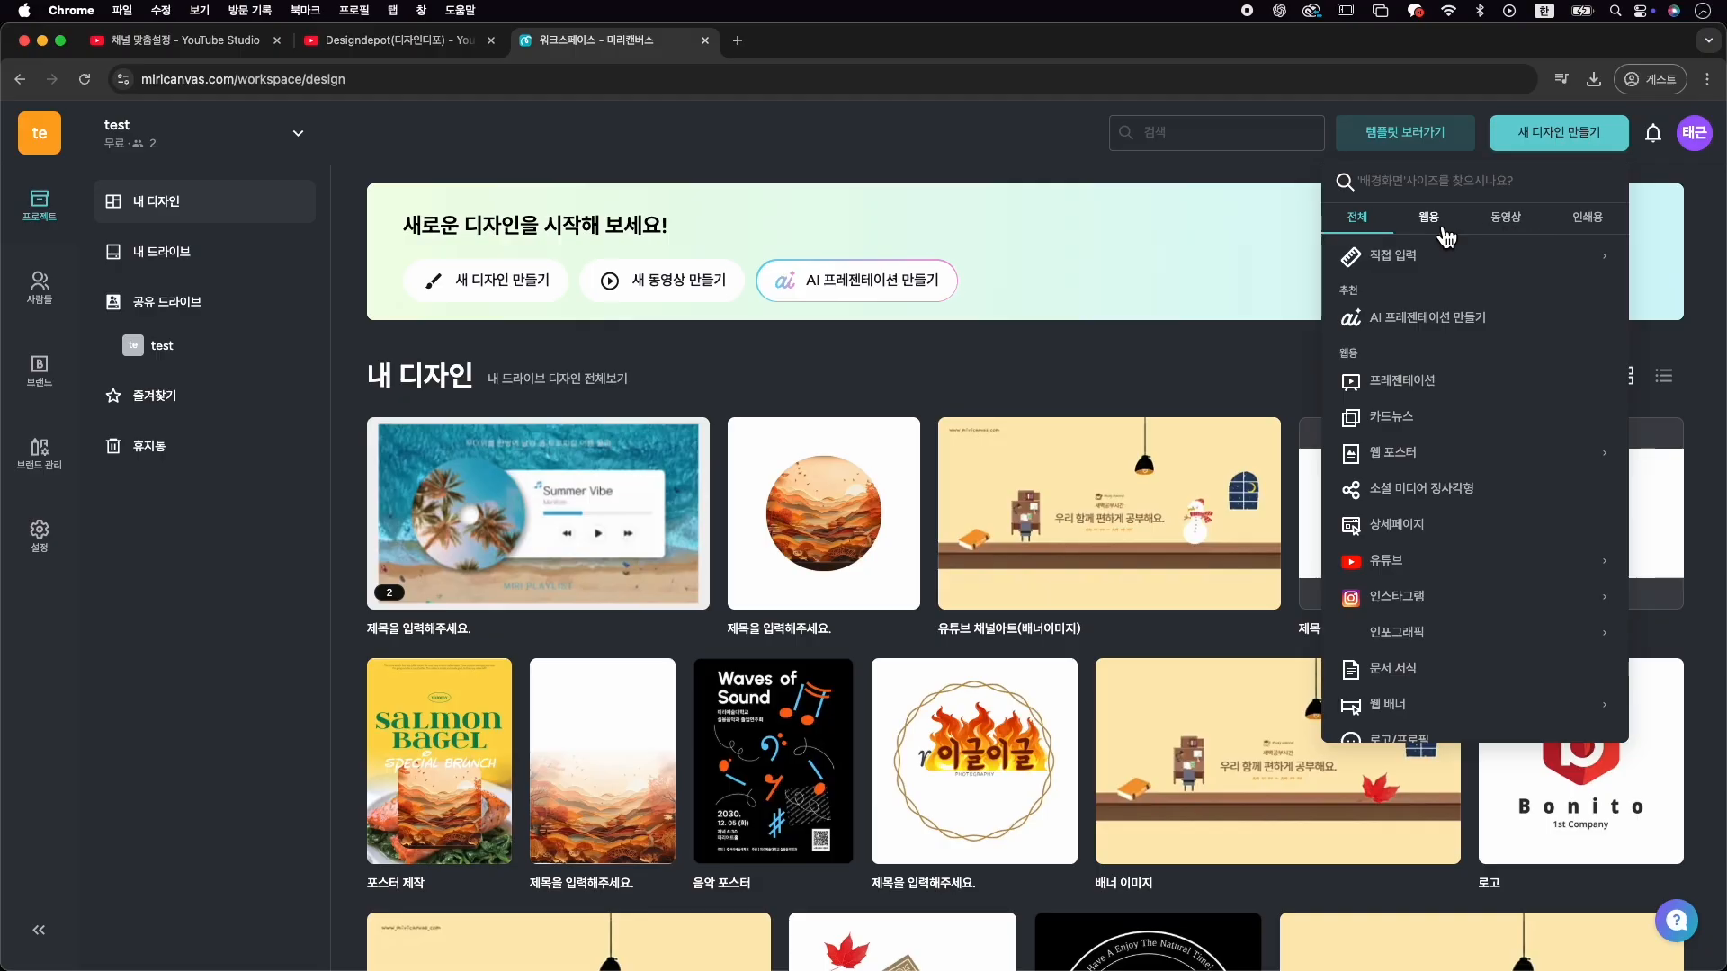
left_click(1492, 568)
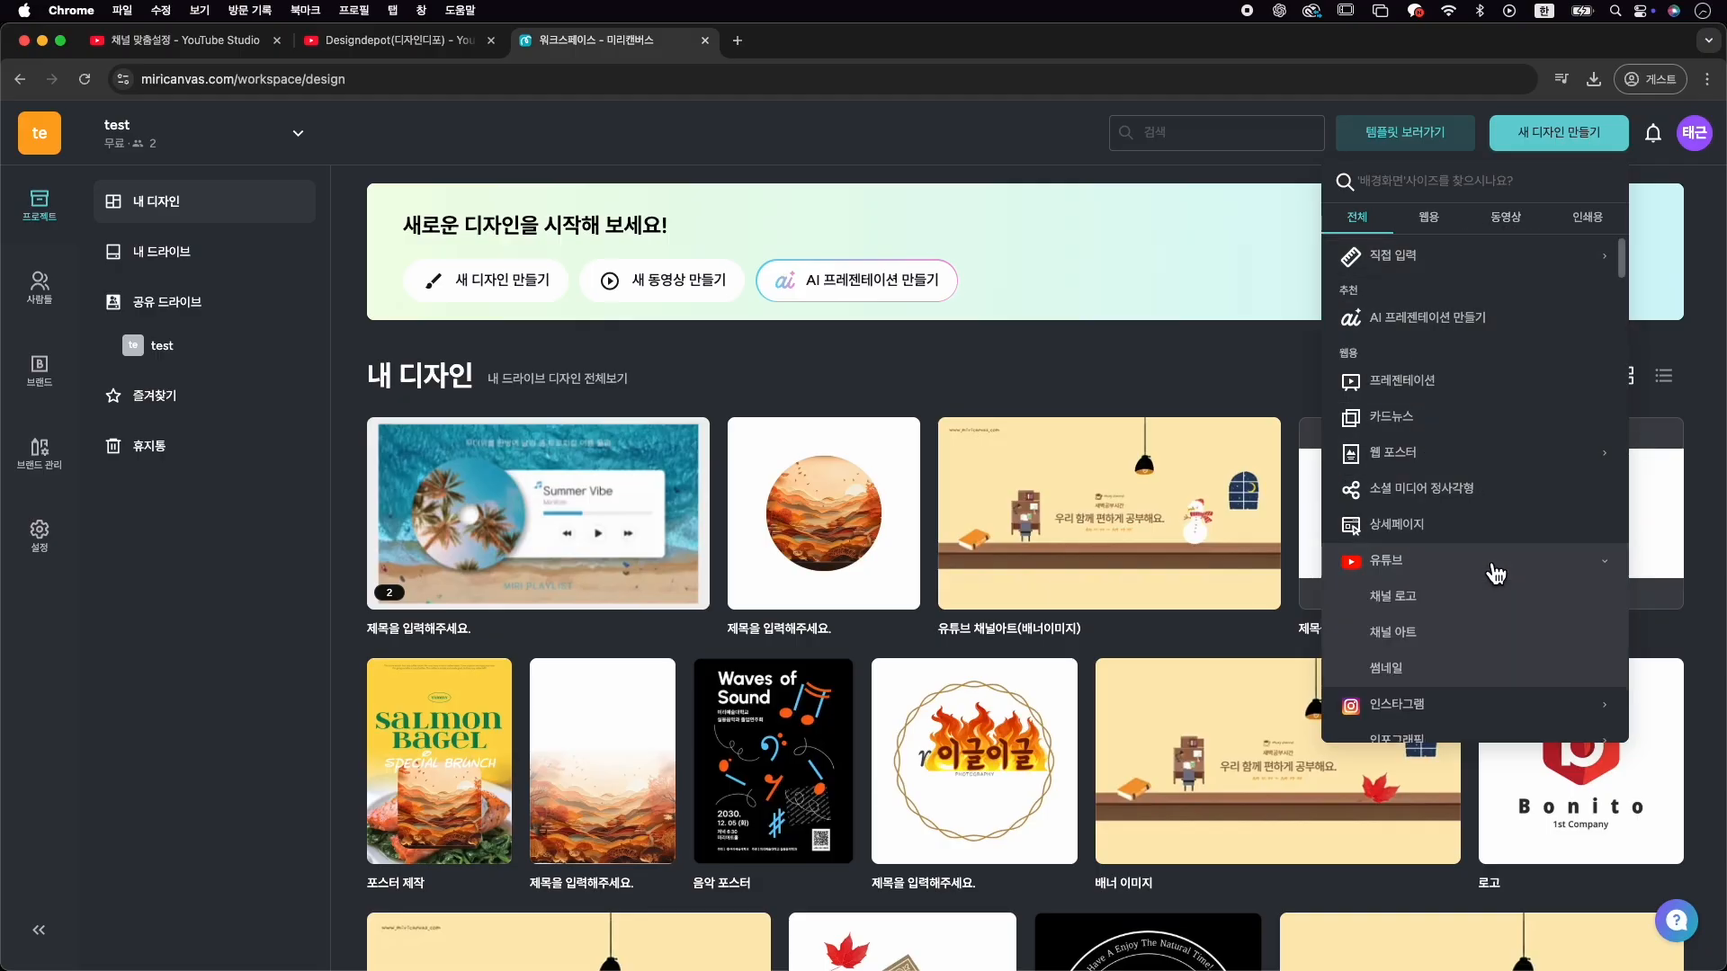
left_click(1459, 634)
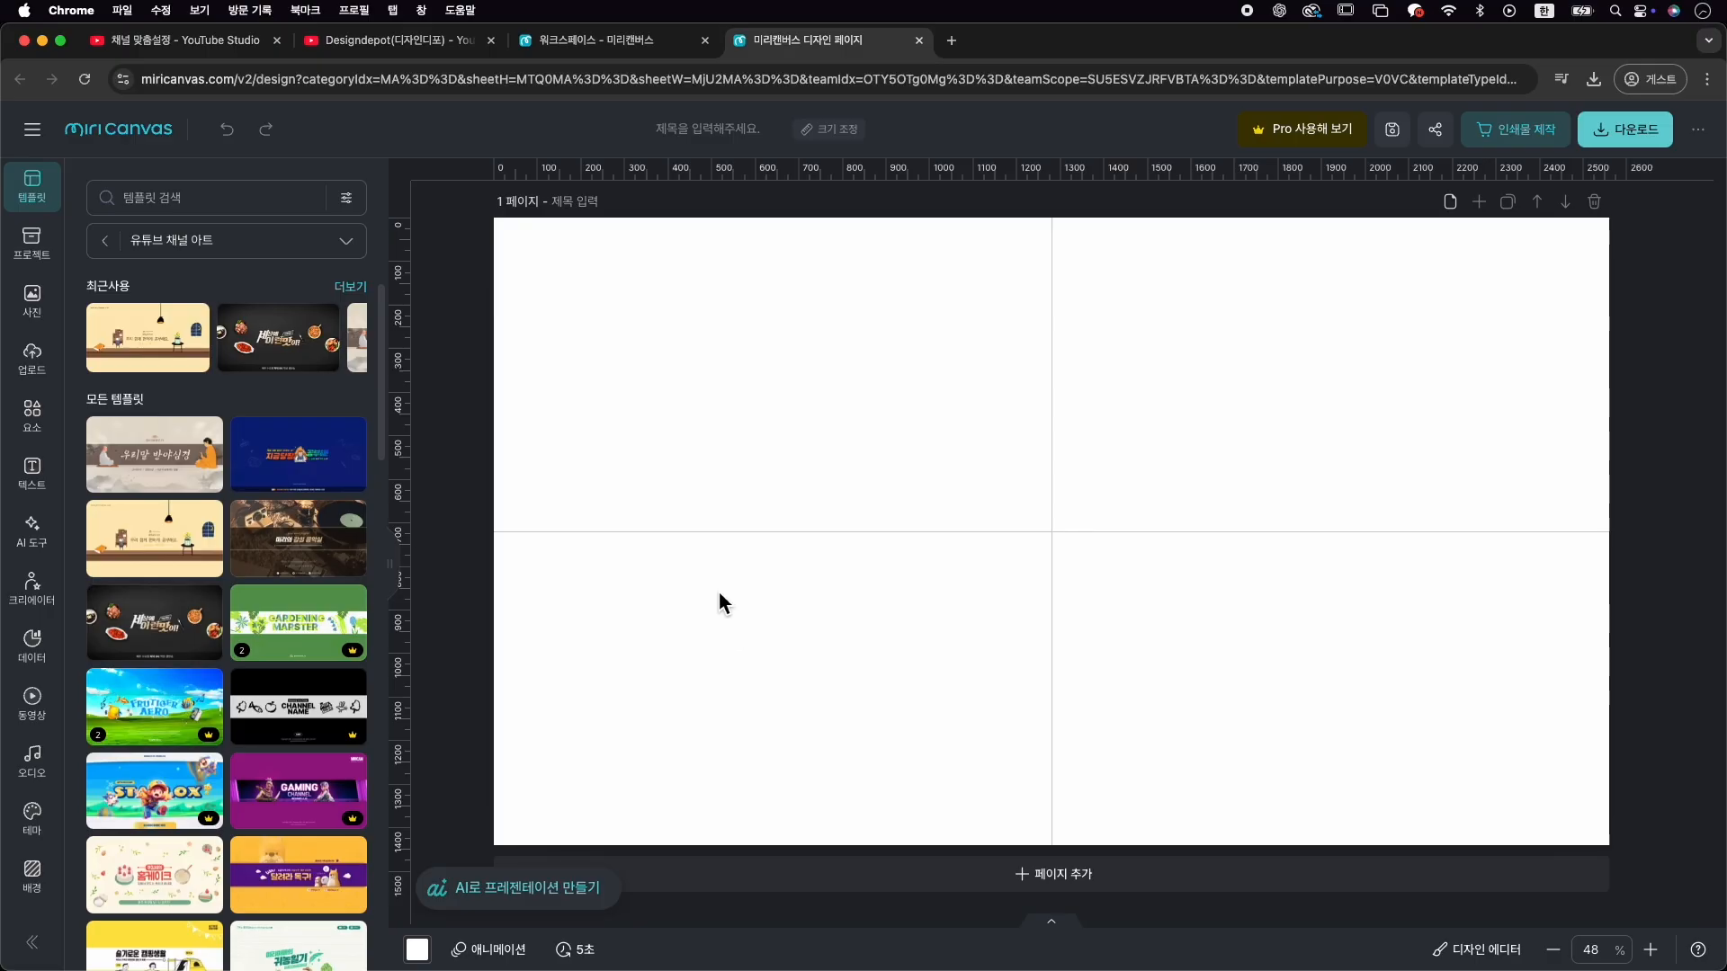
Resize the design to the YouTube channel art preset, 2560 × 1440 px
left_click(847, 132)
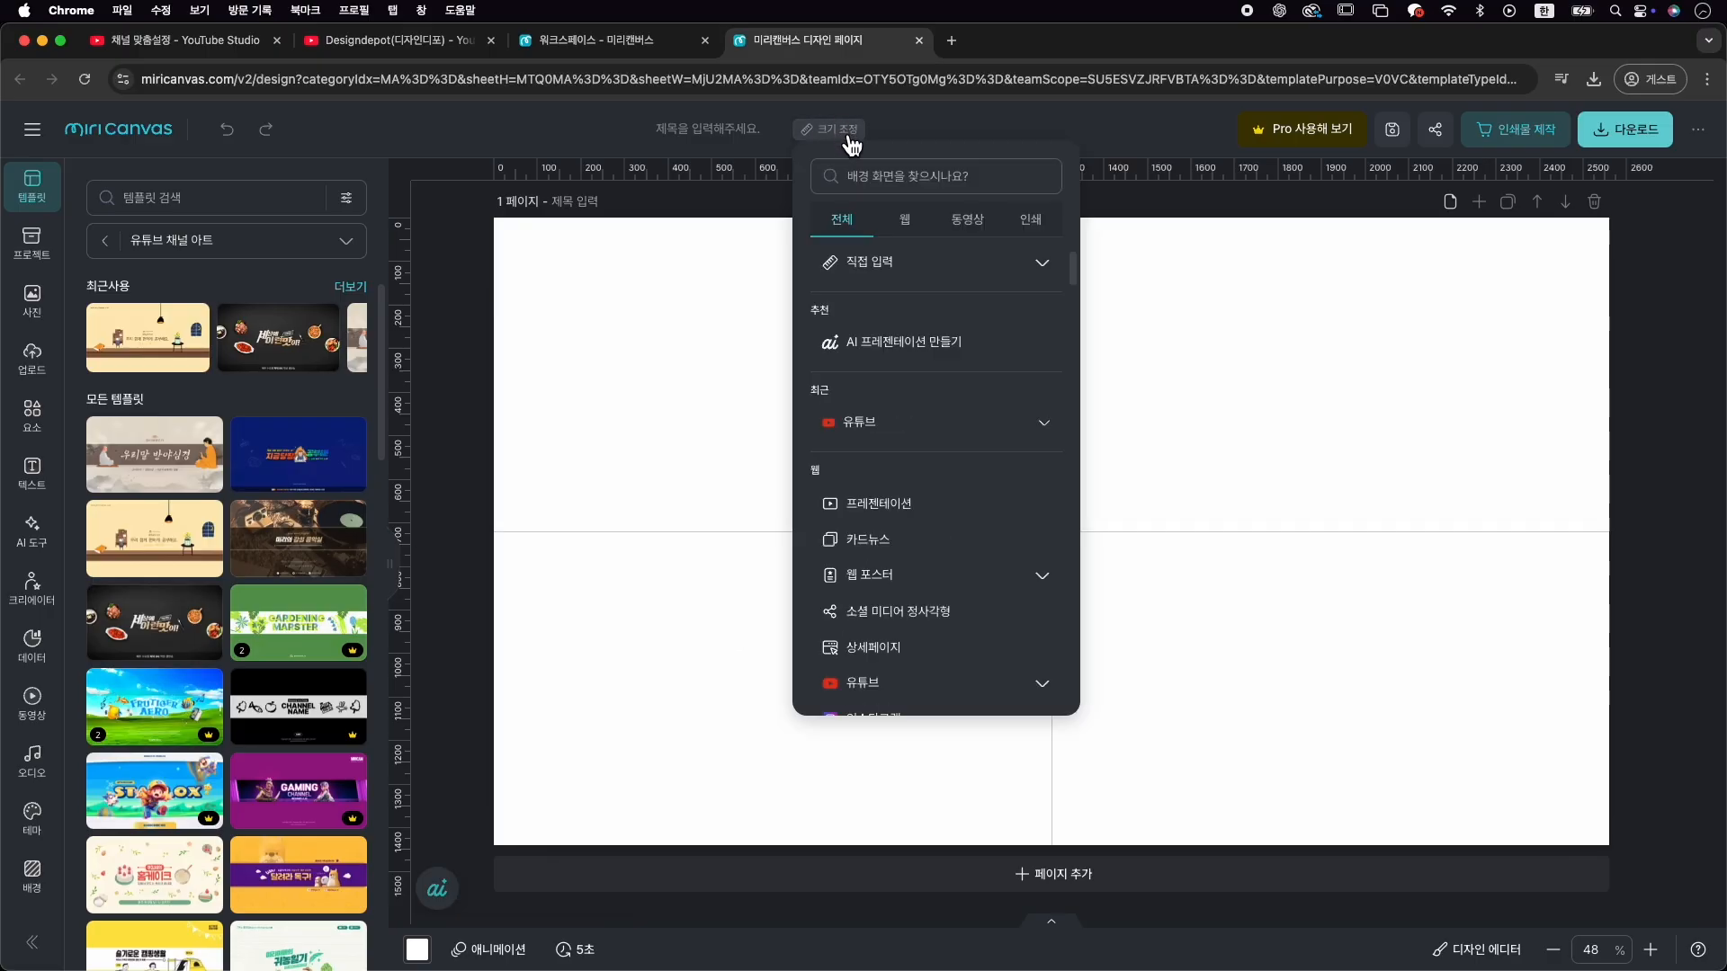
left_click(918, 428)
left_click(954, 608)
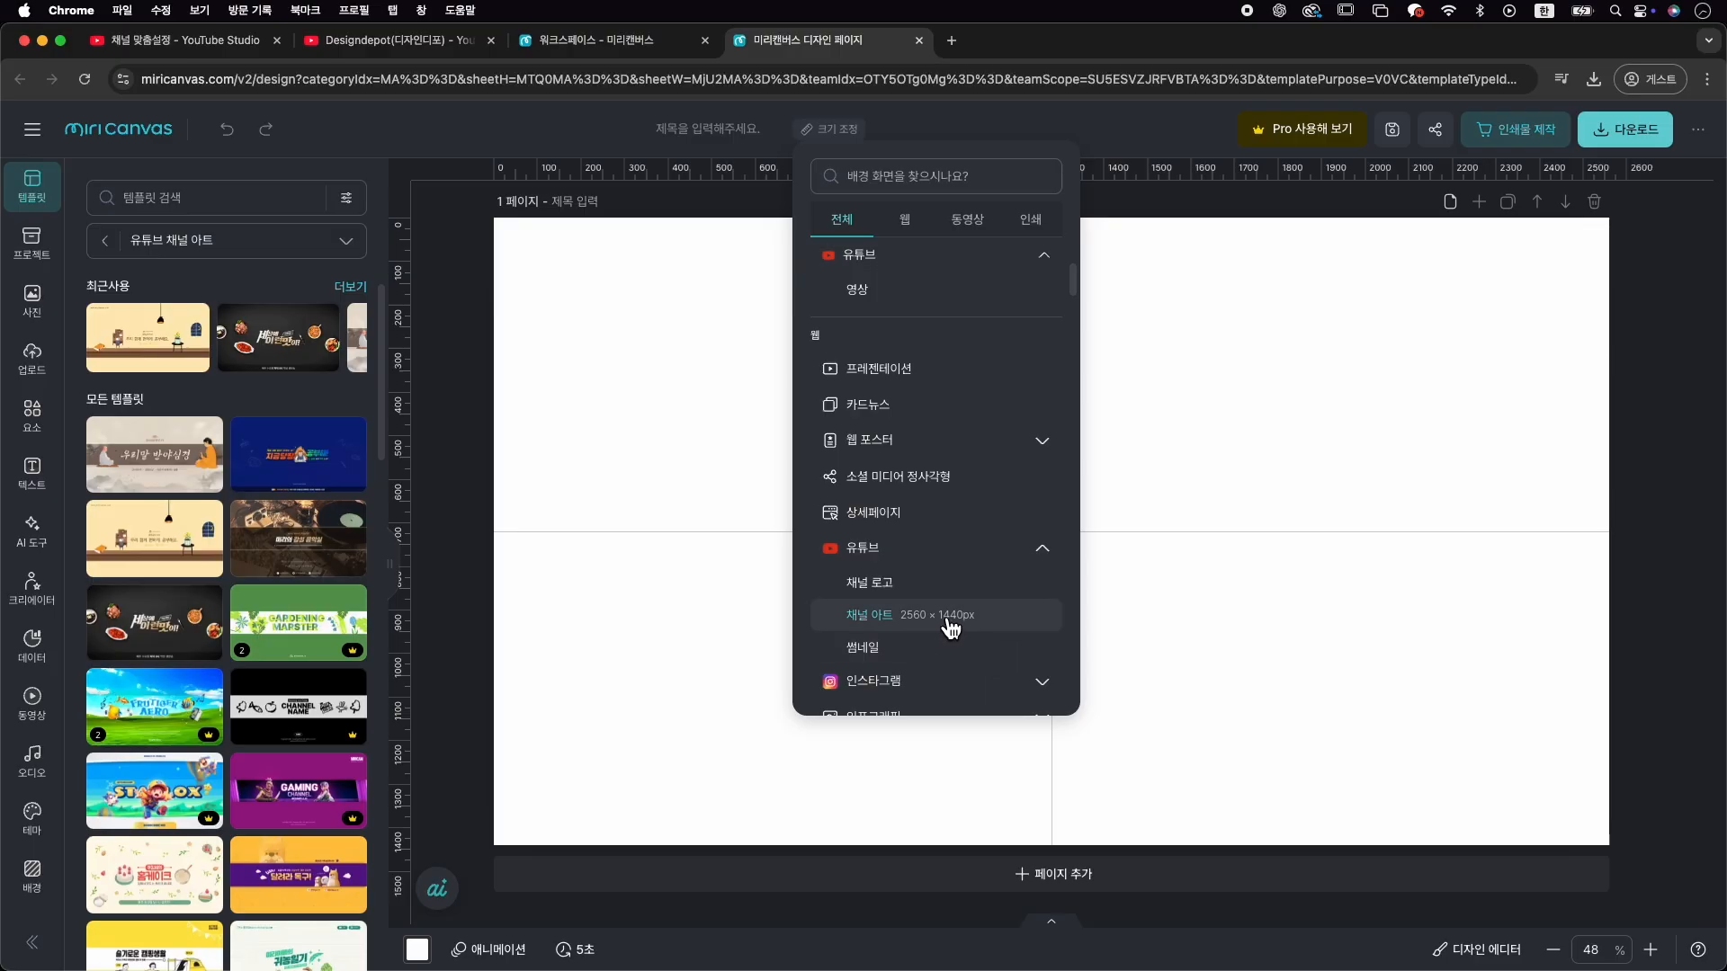
left_click(944, 624)
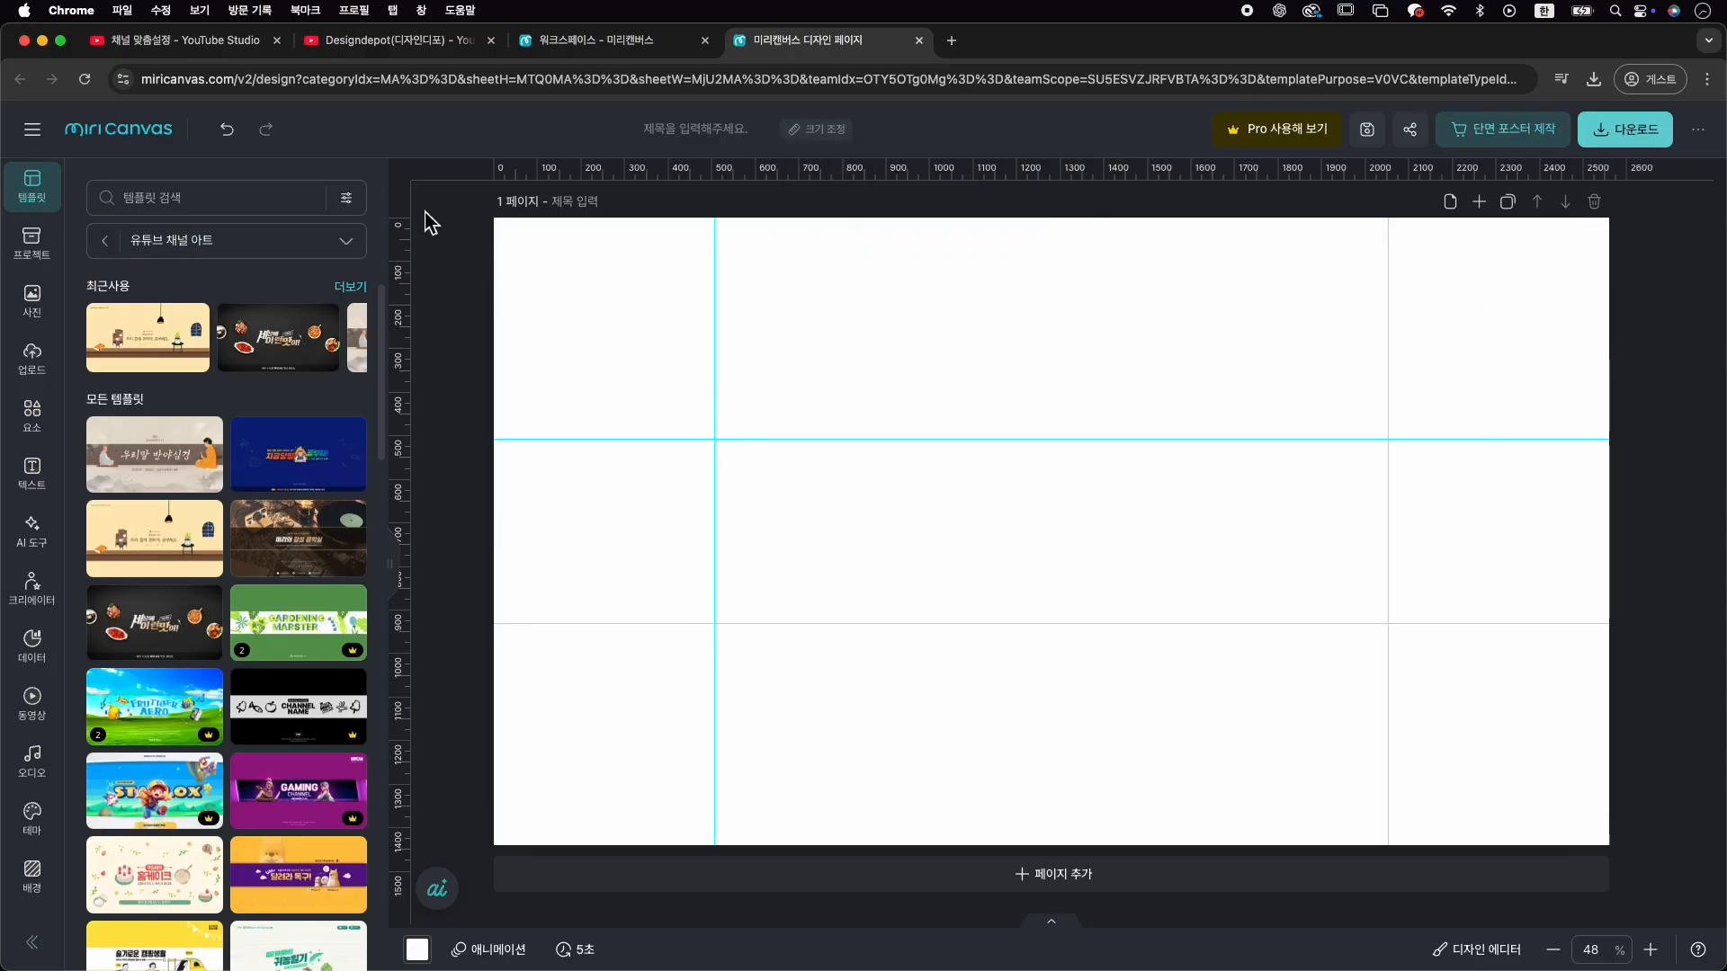
left_click(33, 129)
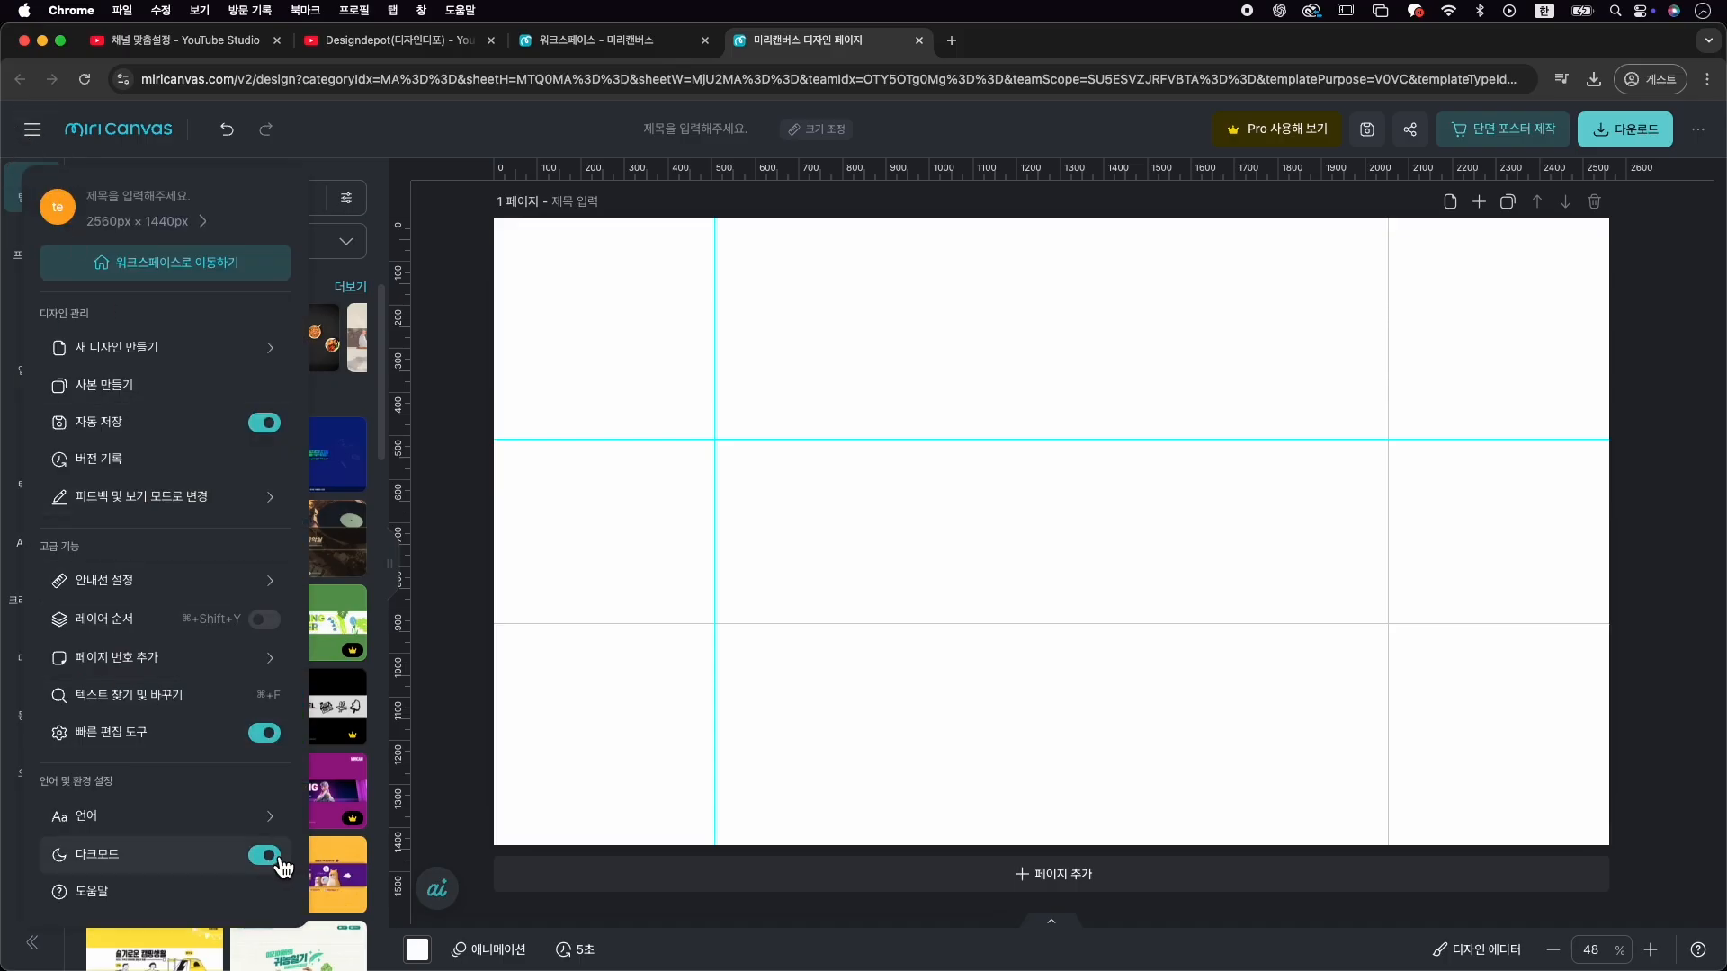
left_click(382, 139)
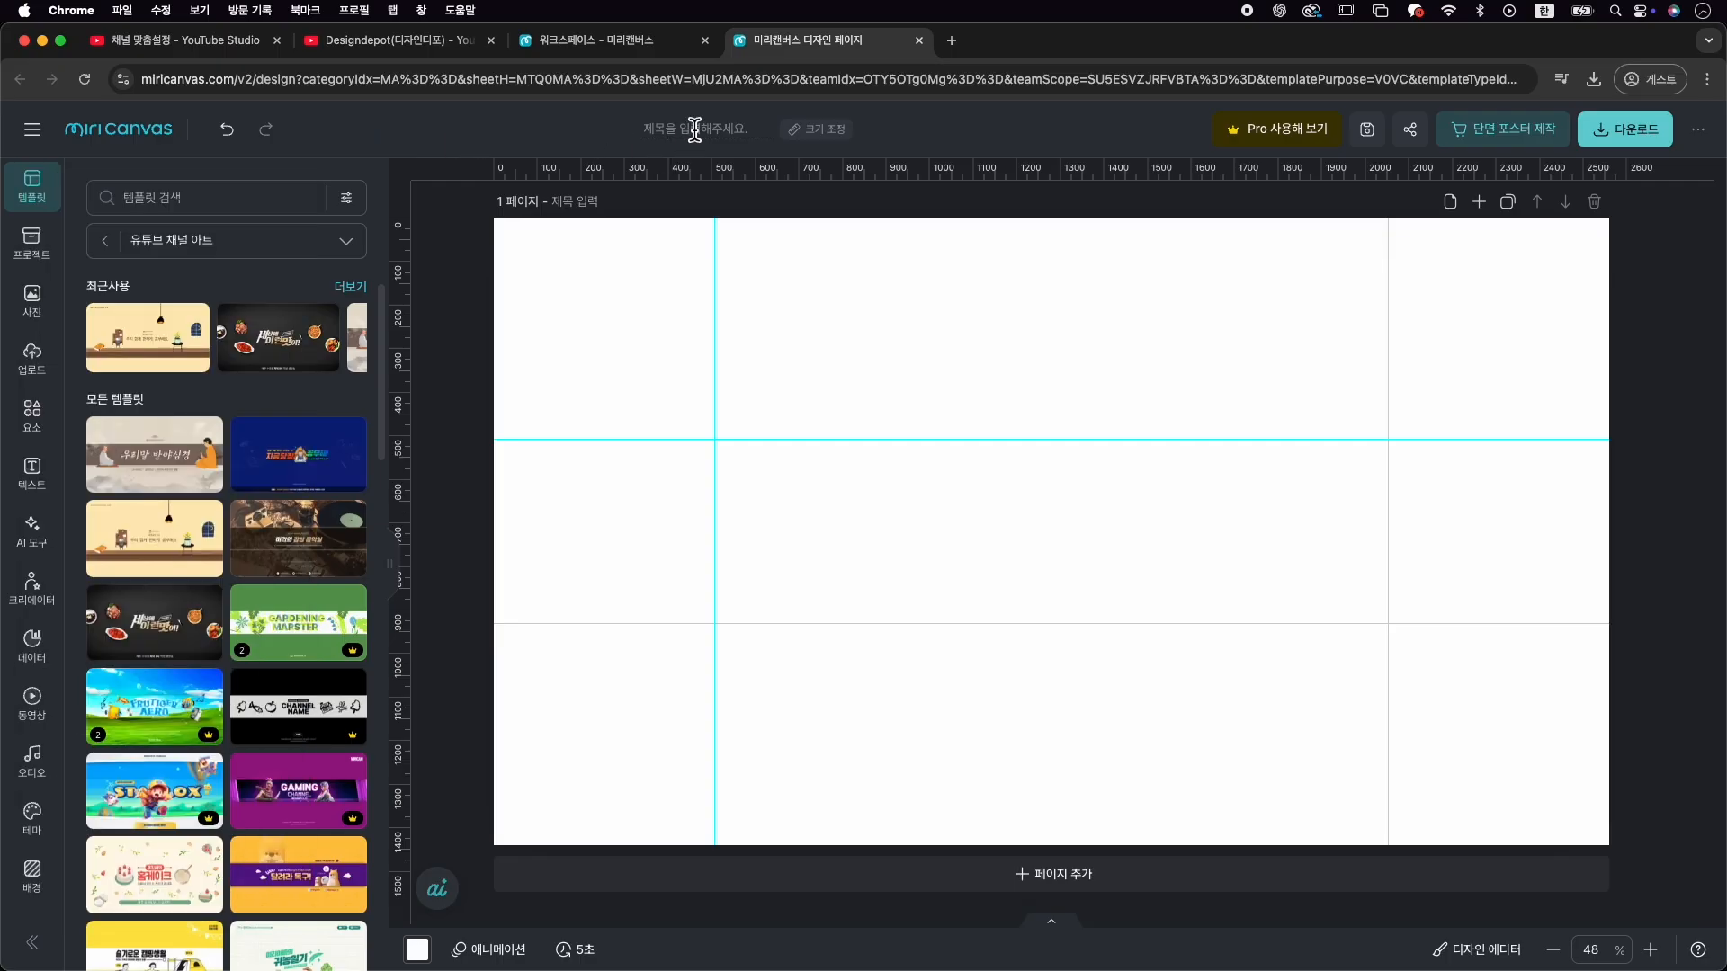
Title the design 배너 이미지
left_click(695, 131)
type("배너 이미지")
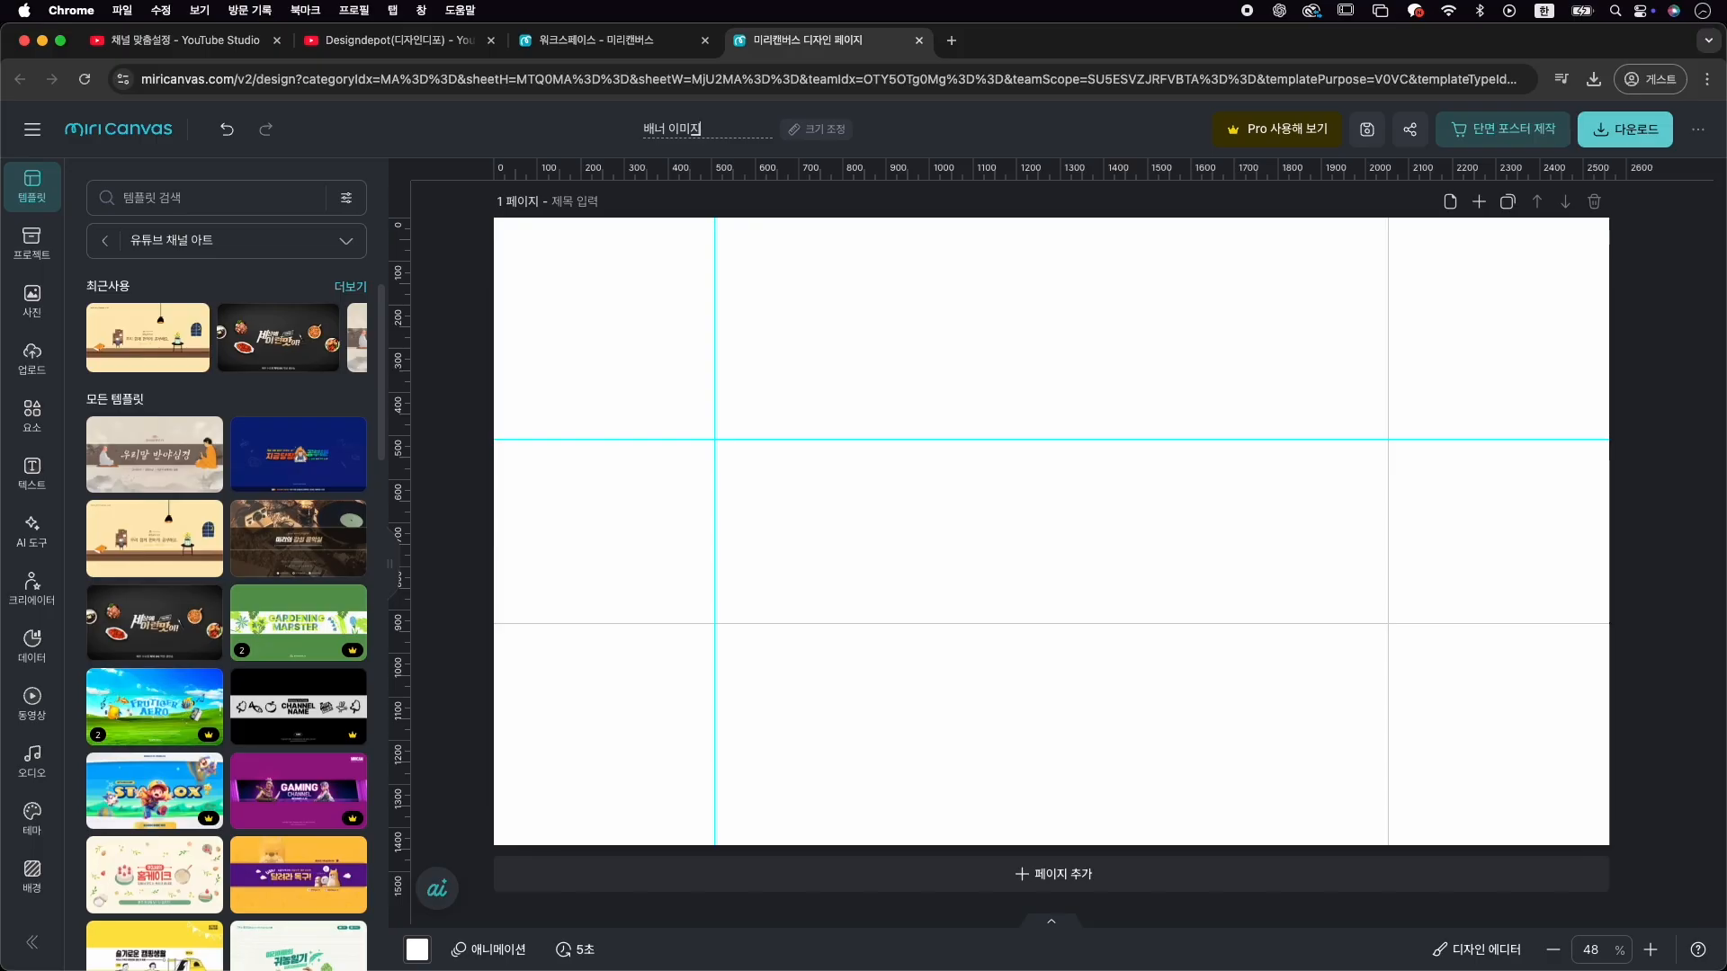
key("Return")
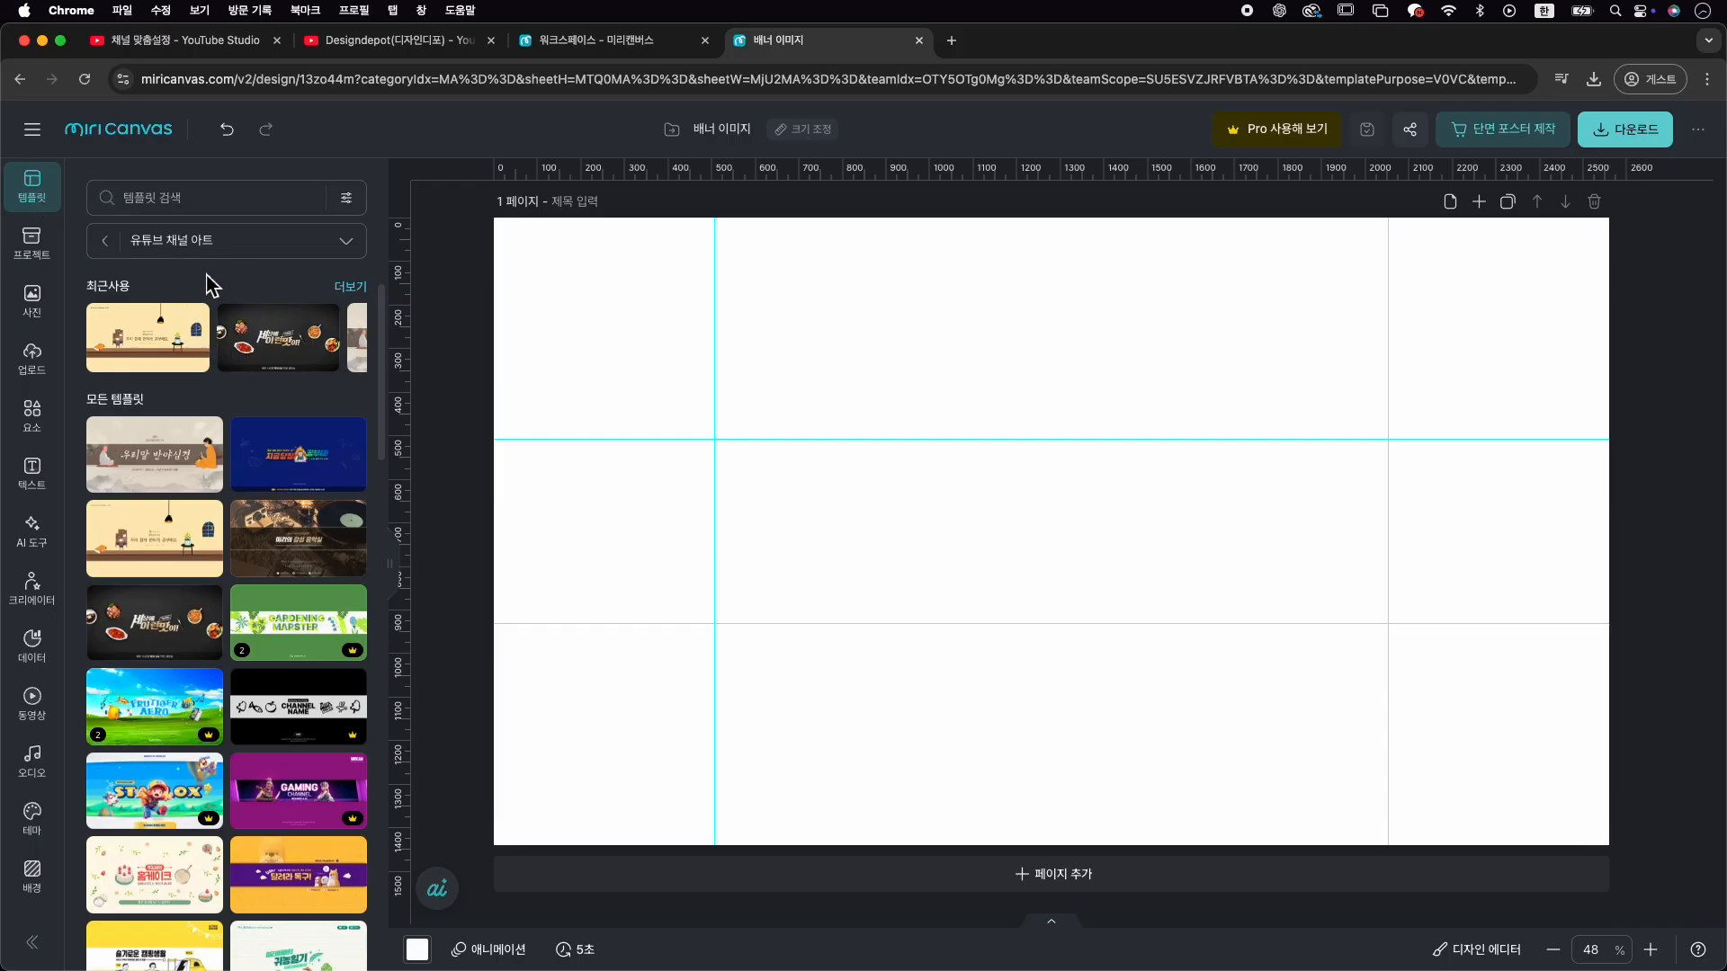
Search the templates for 플레이리스트 and widen the category from YouTube channel art to all templates
left_click(206, 212)
type("플레이리슽")
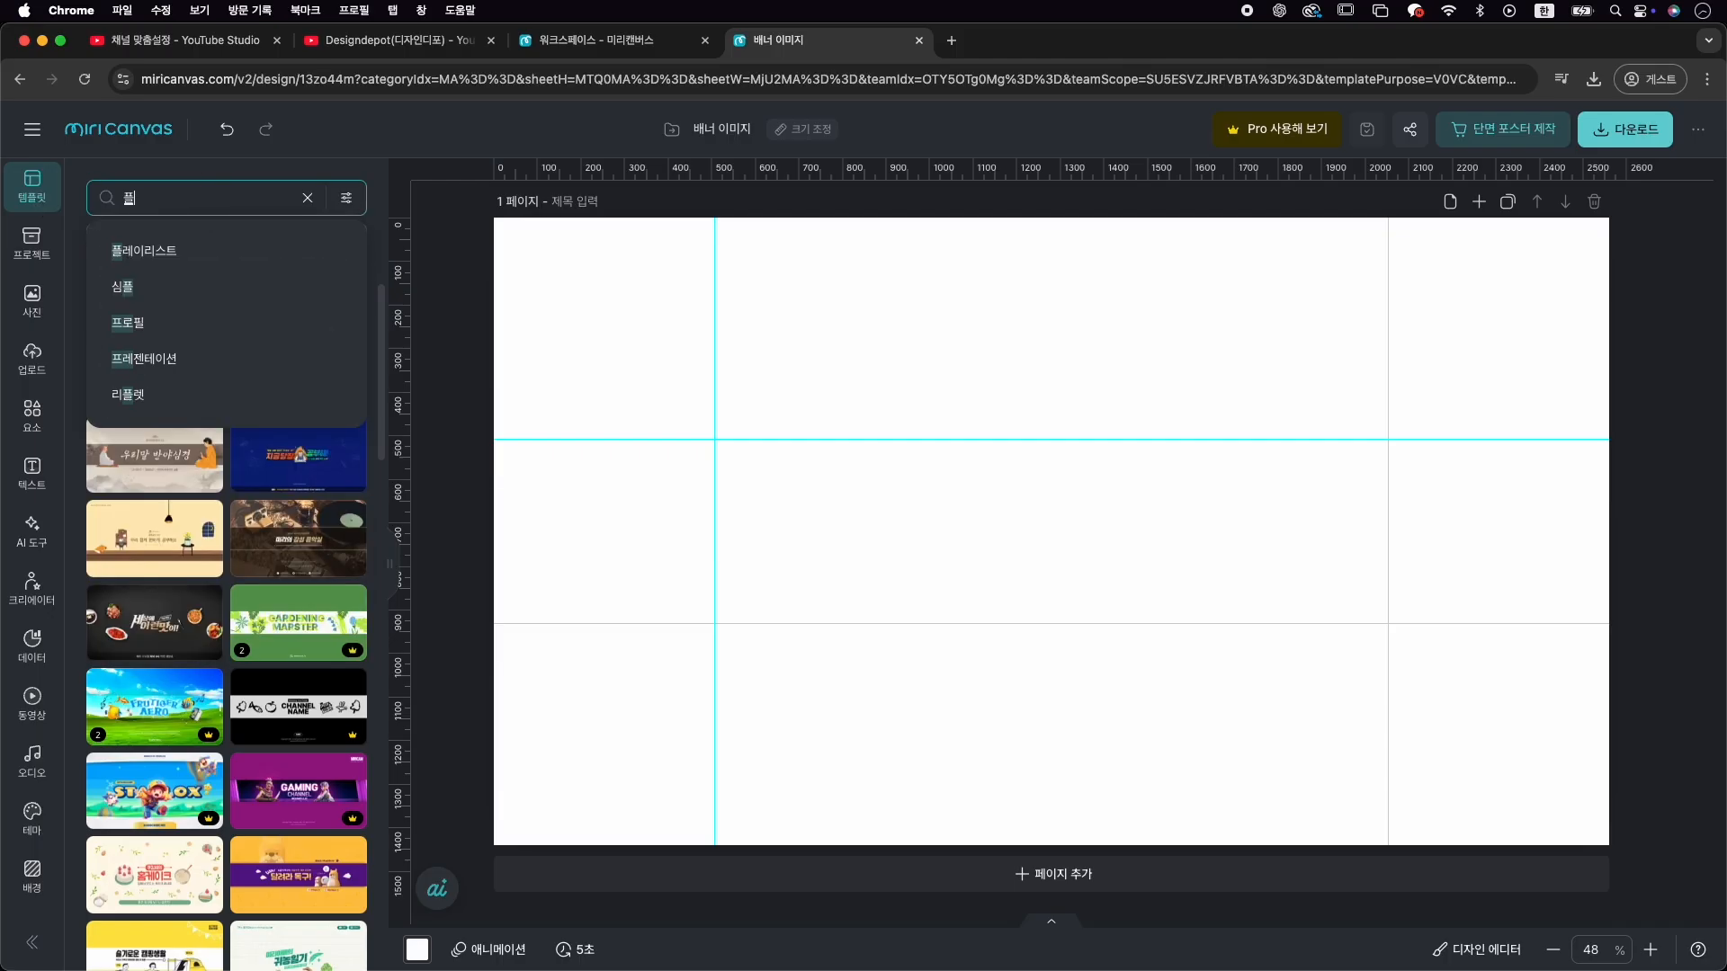
key("Return")
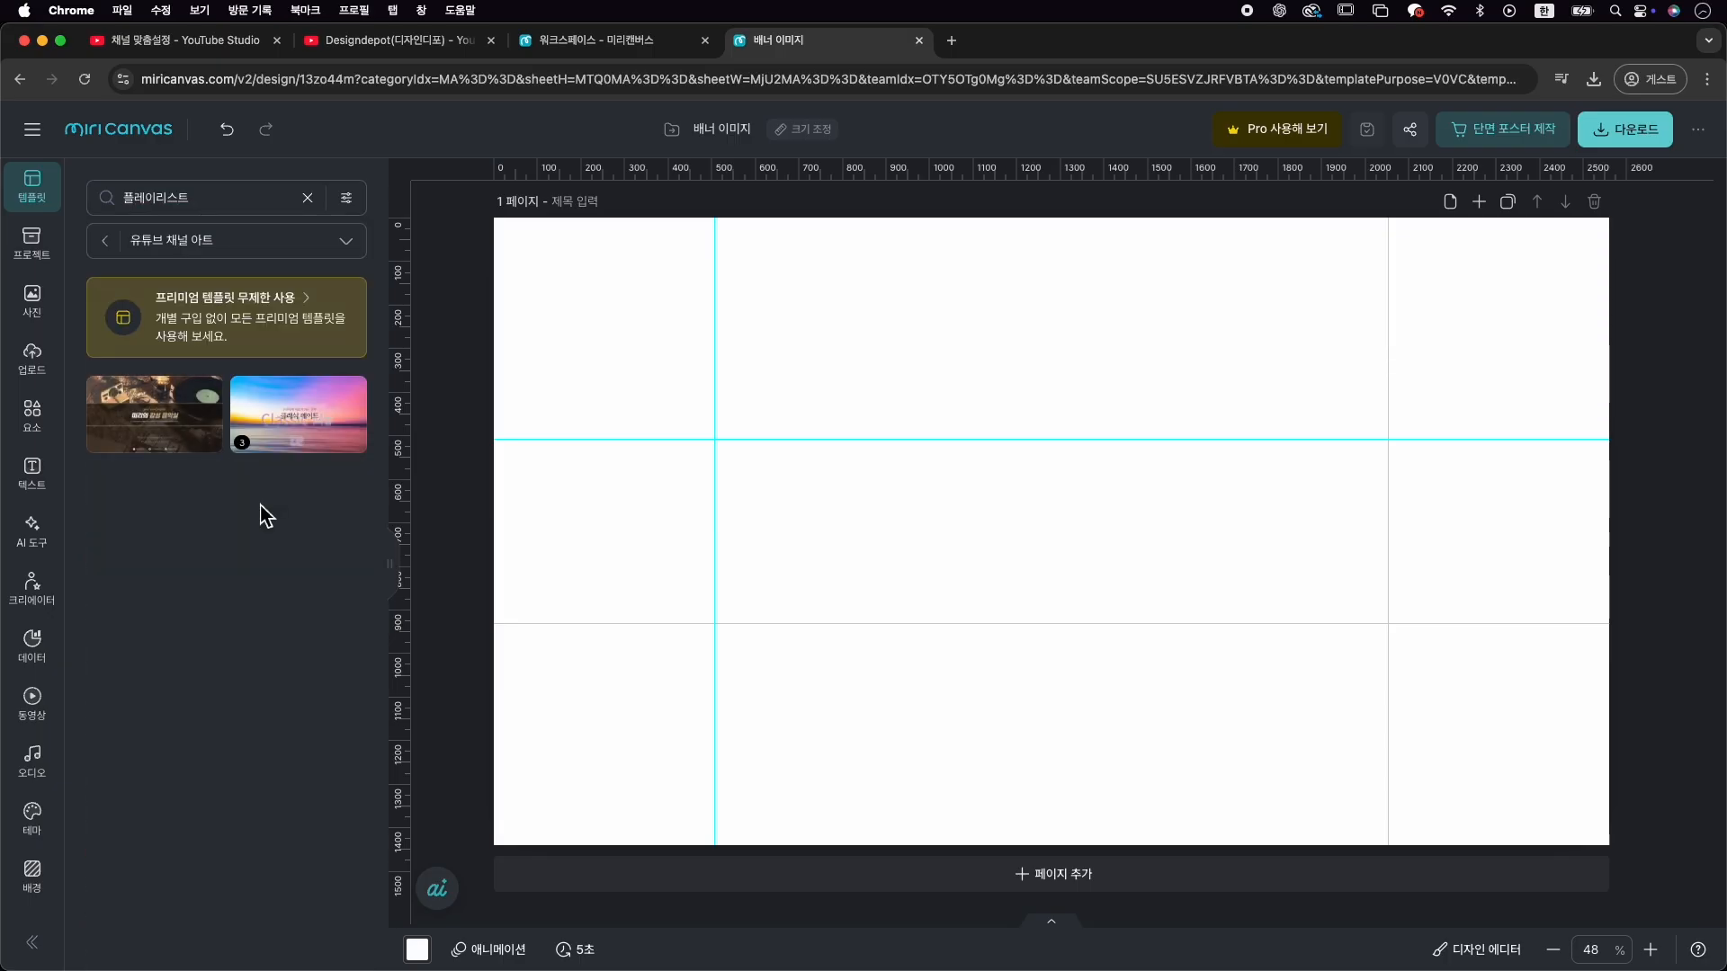
left_click(214, 203)
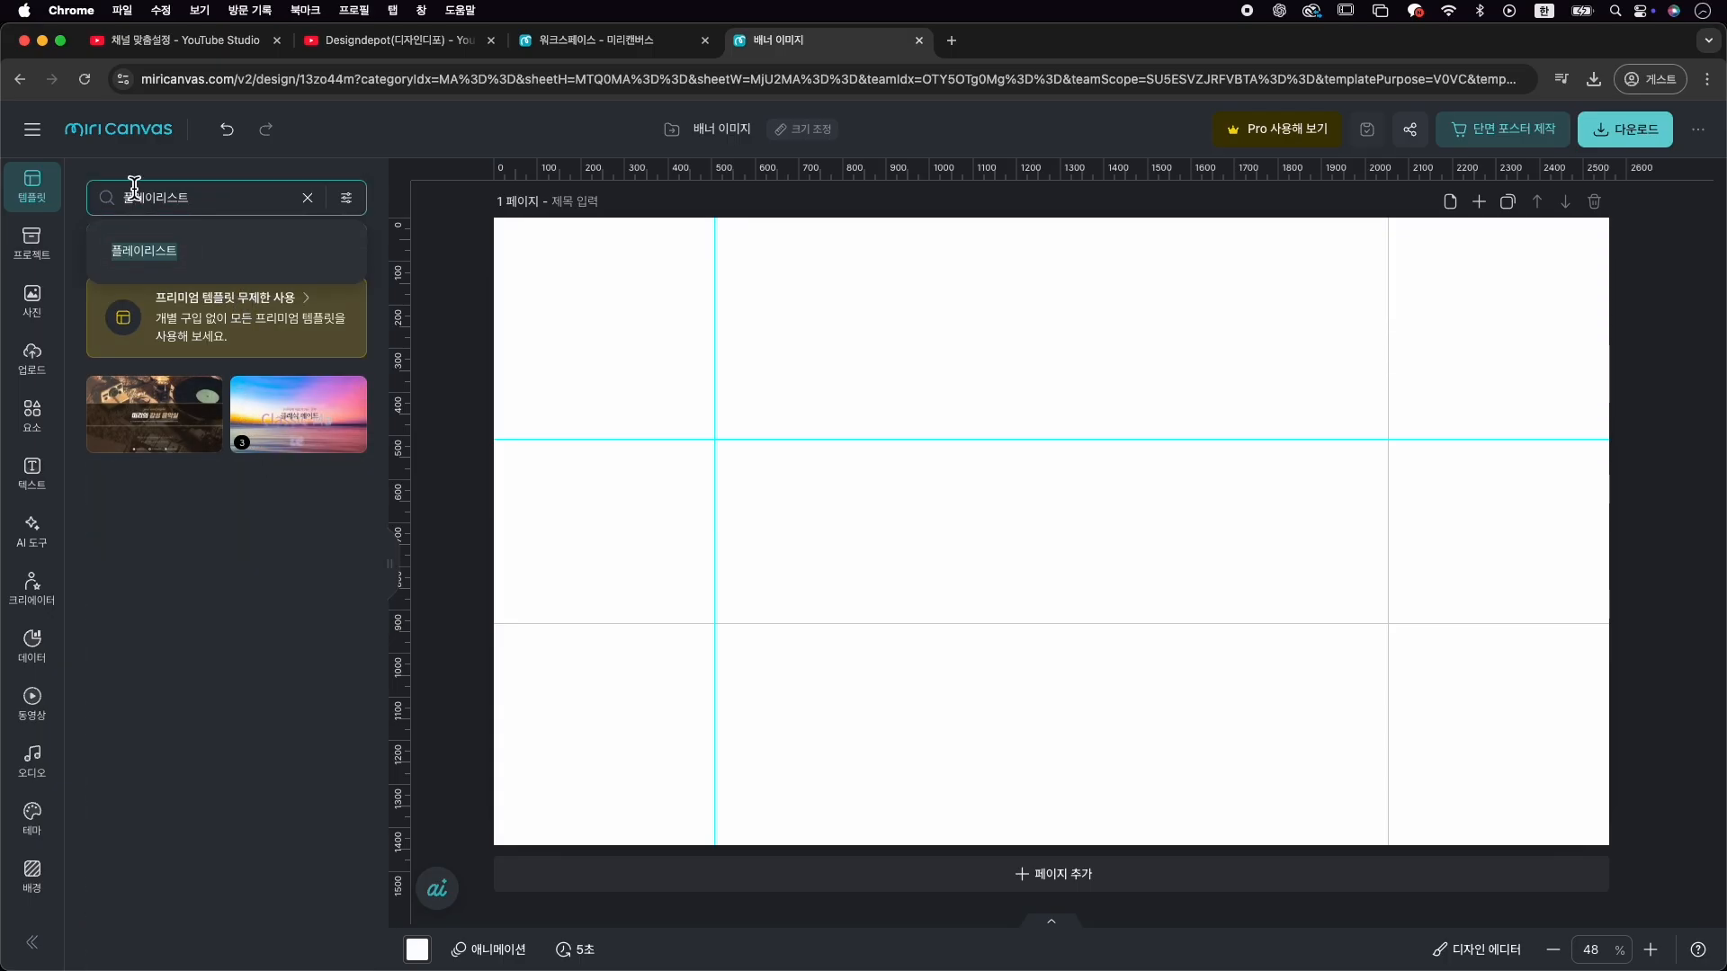
left_click(74, 240)
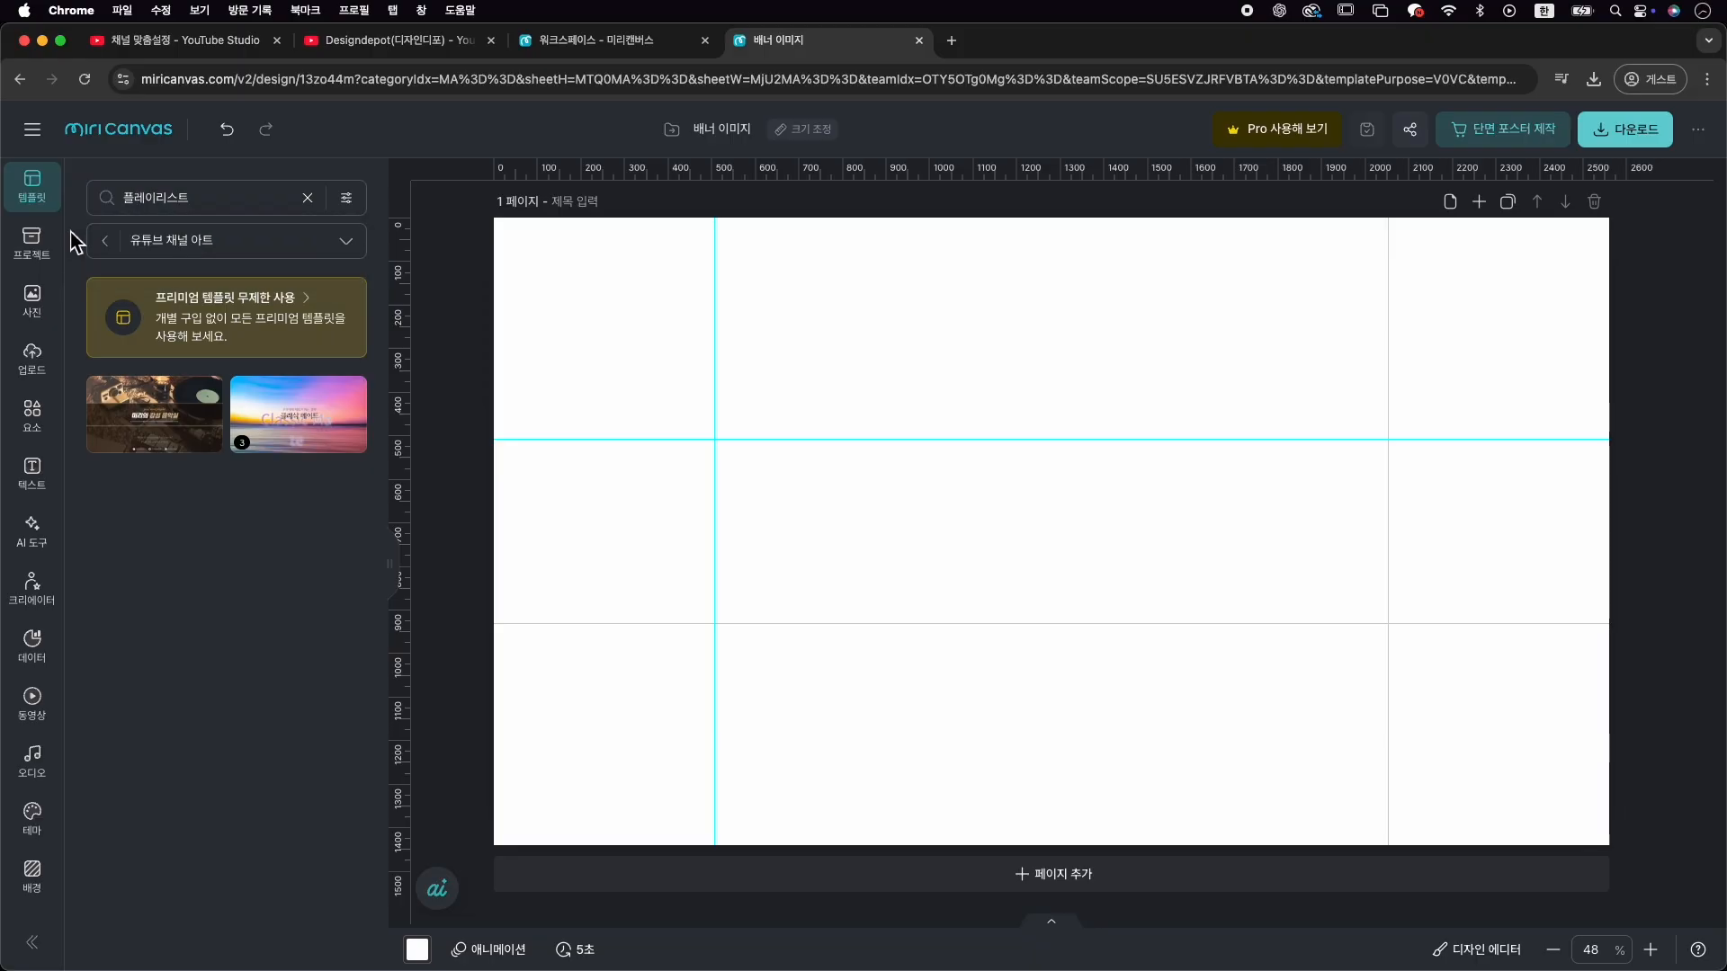
left_click(129, 249)
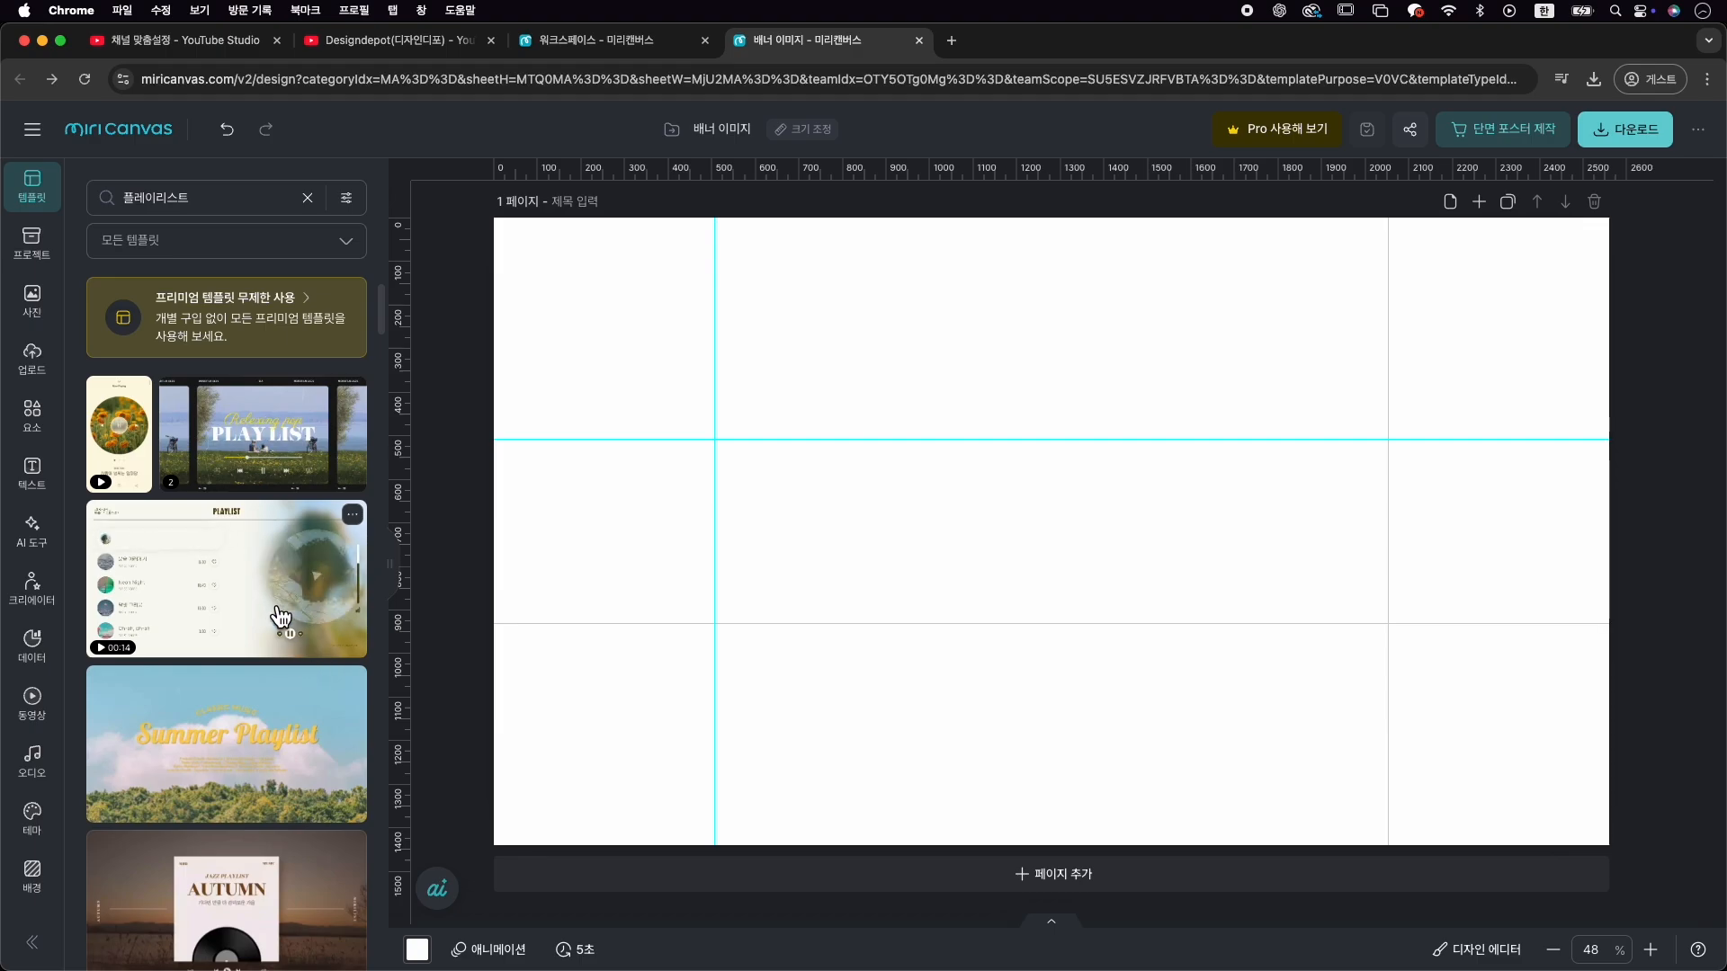
Preview the 슬픔아, 안녕 (Dear Sadness) playlist template and take a screenshot of its preview image as a design reference
scroll(270, 584, "down", 10)
scroll(288, 756, "down", 10)
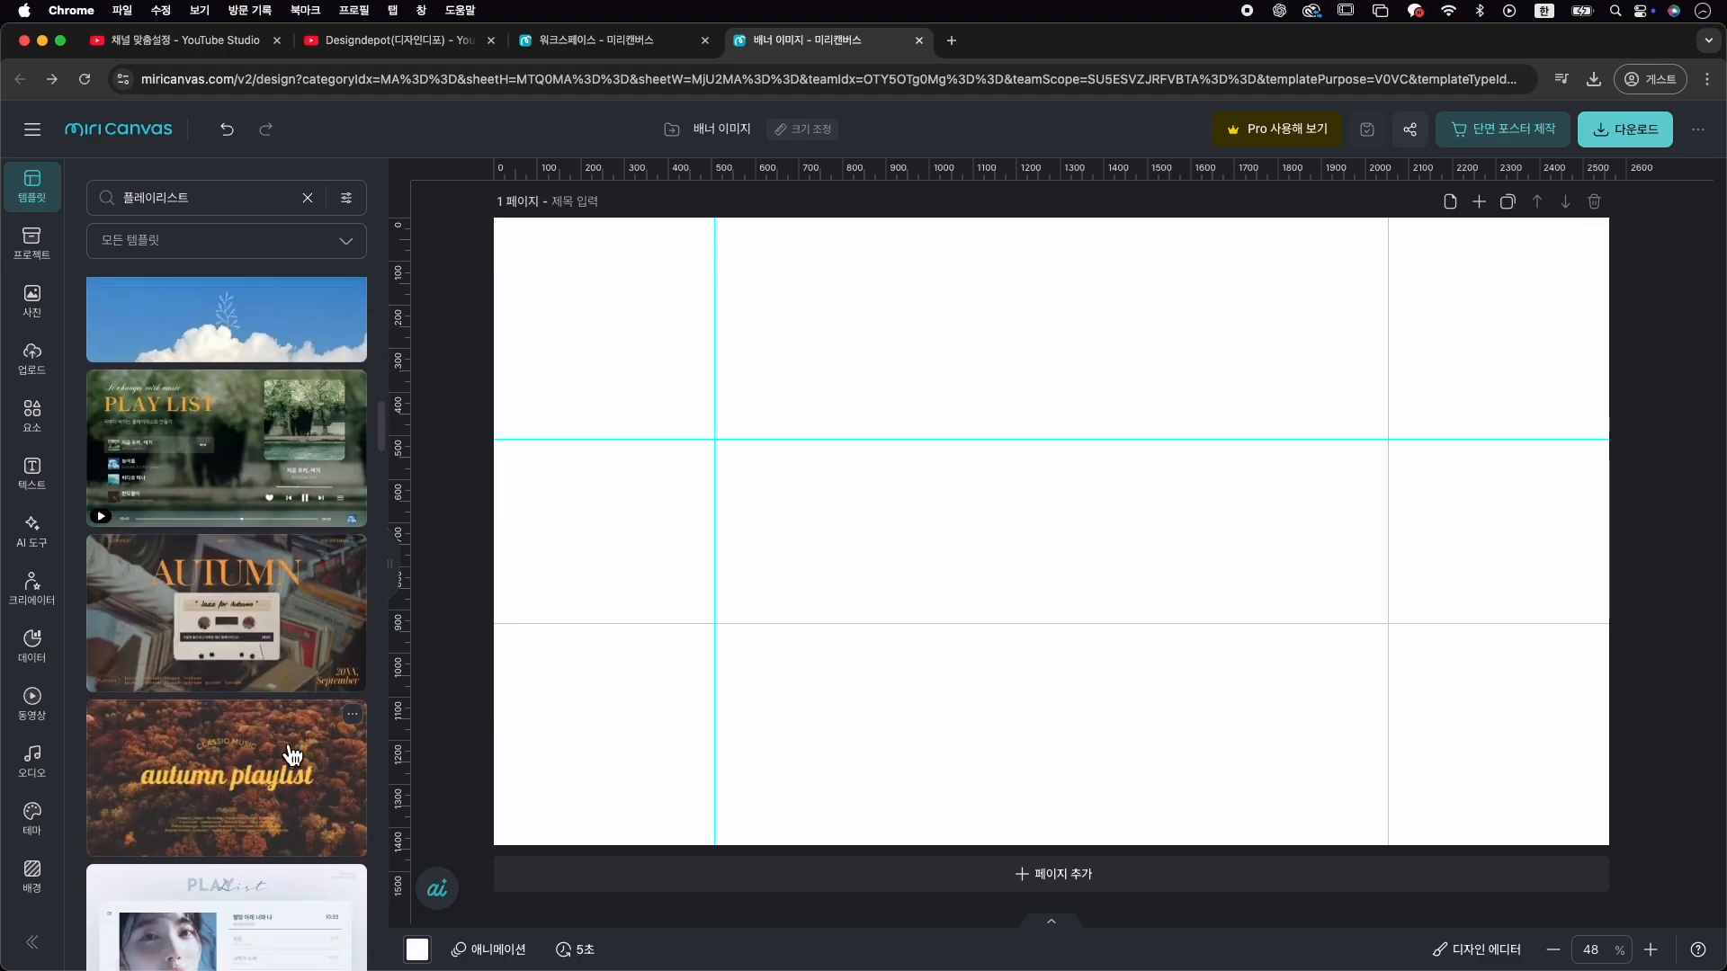
scroll(289, 746, "down", 2)
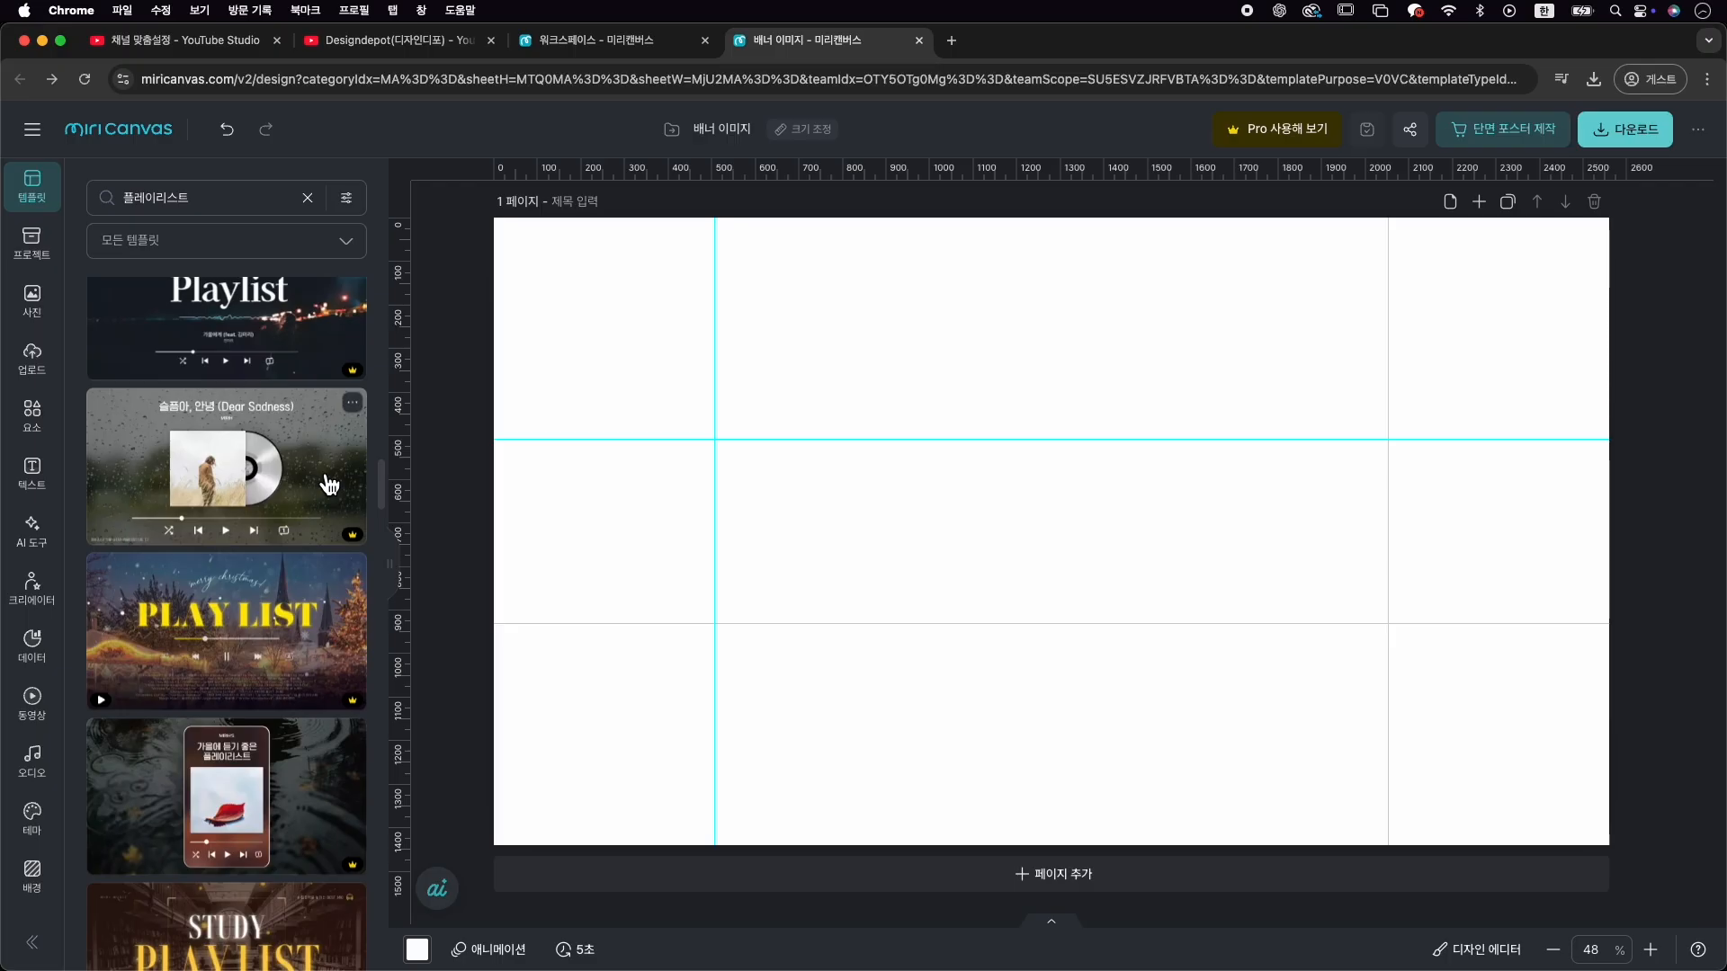
left_click(329, 485)
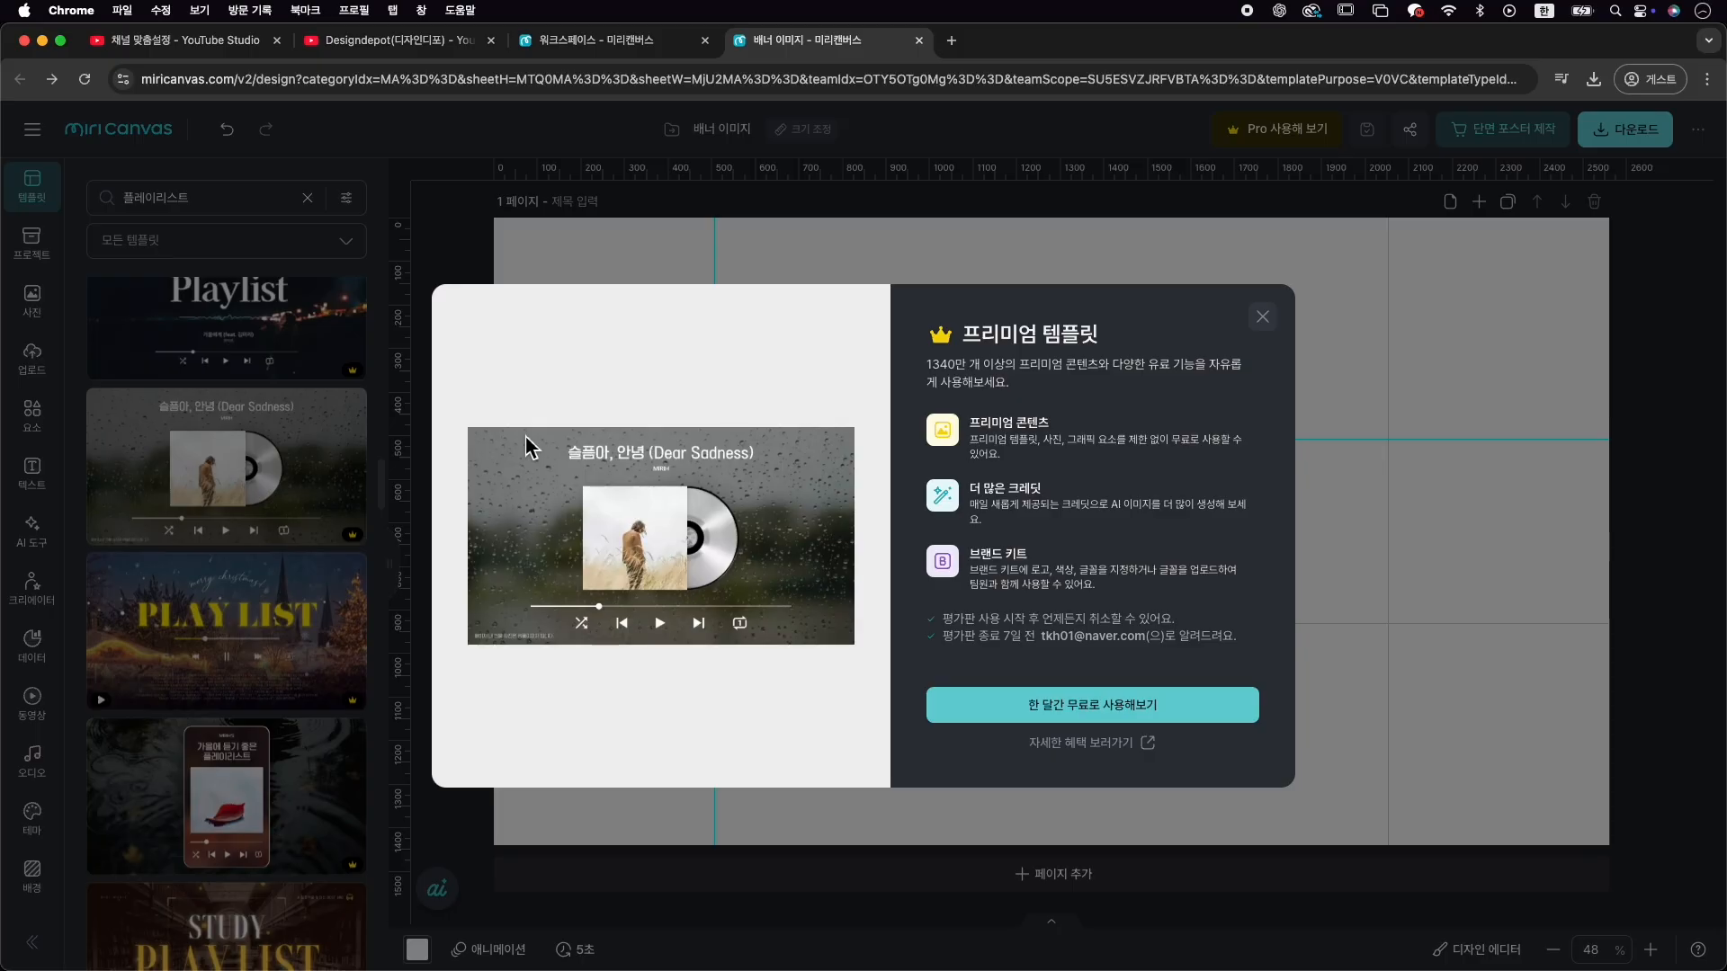
key("super+shift+4")
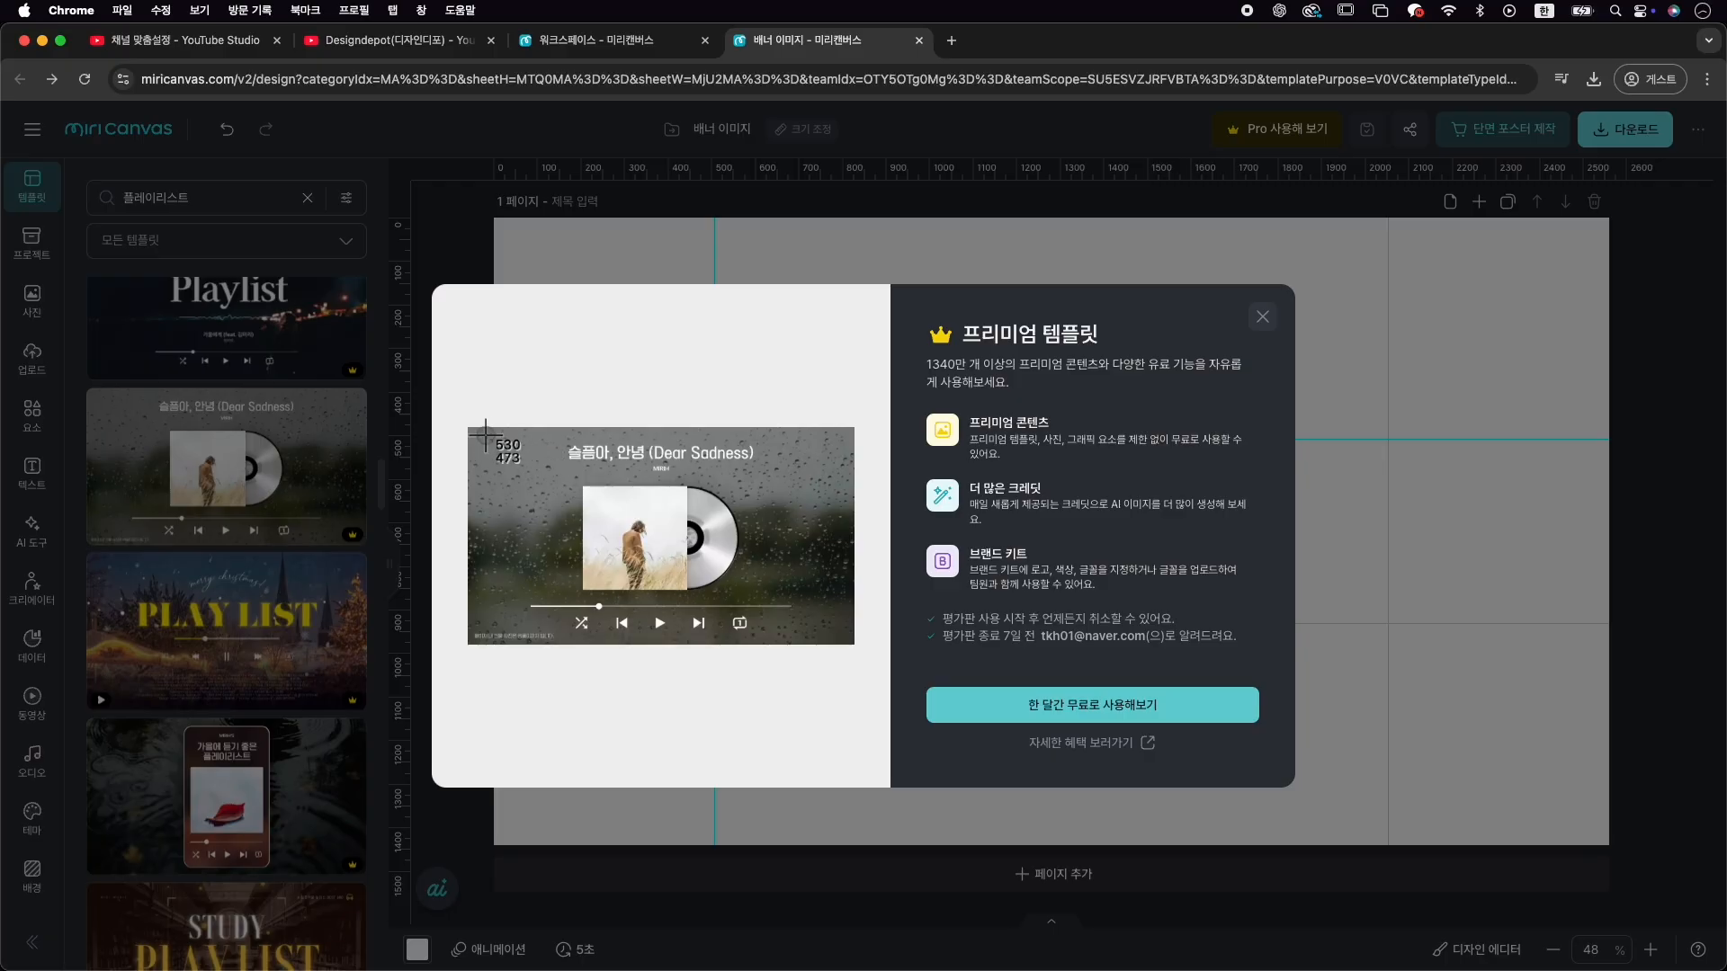
left_click_drag(469, 429, 859, 647)
left_click(1263, 319)
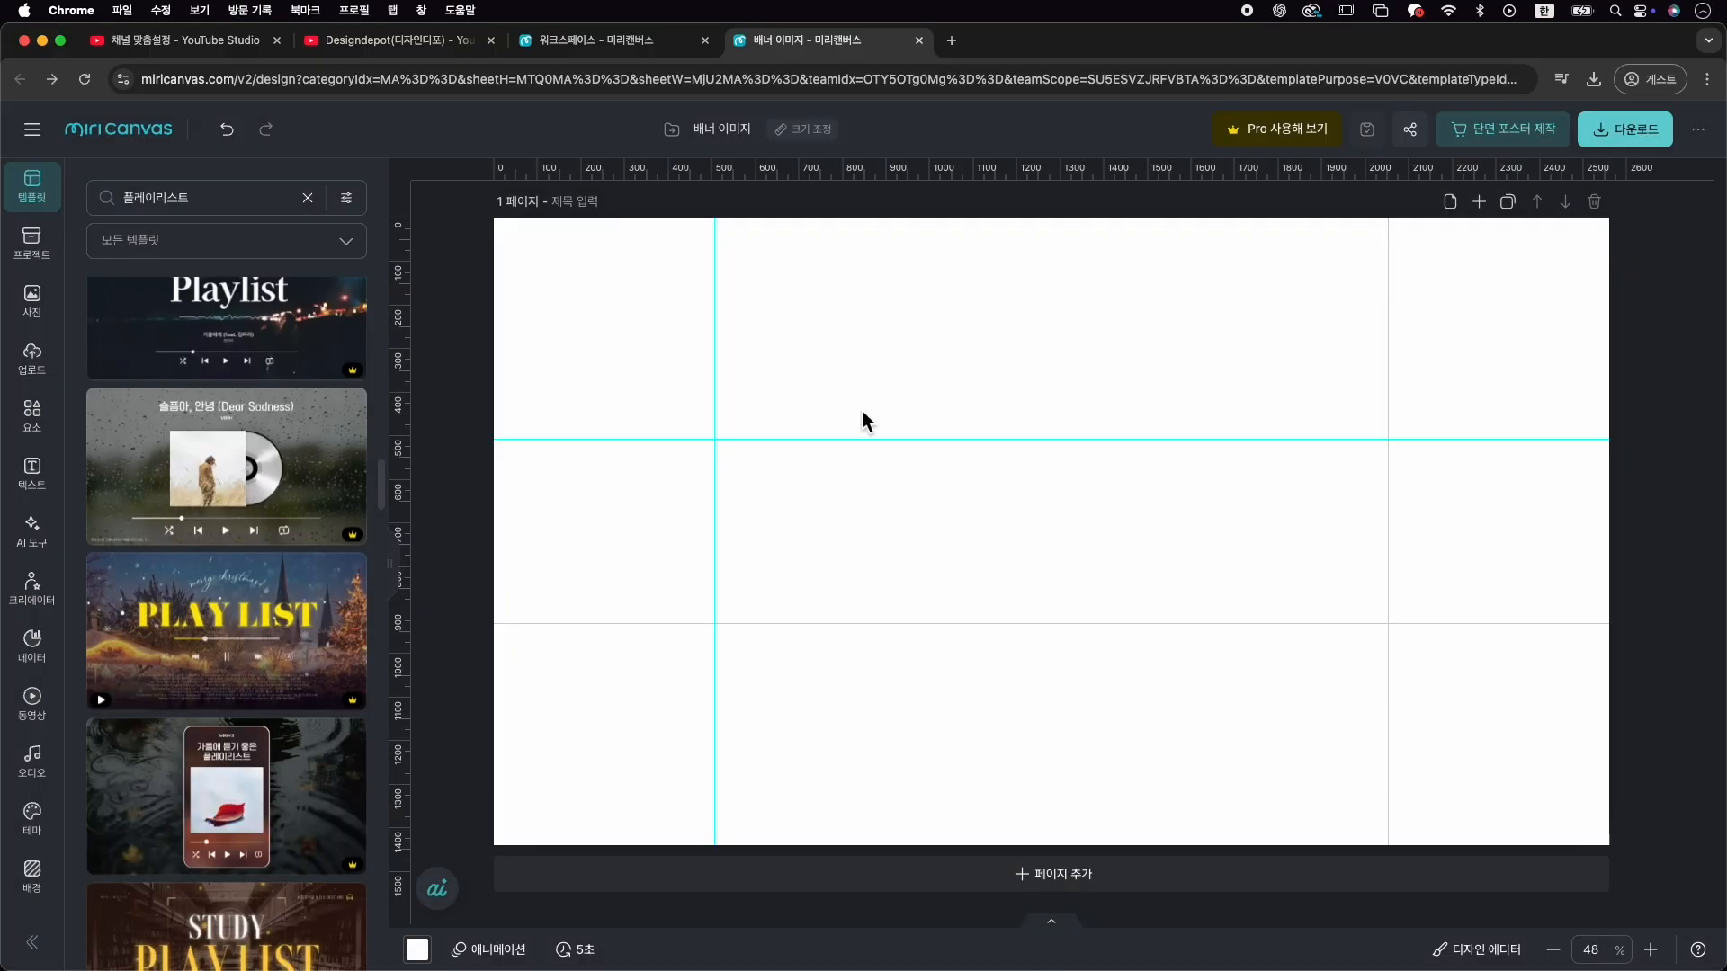
Paste the captured template image onto the page, enlarge it near the page centre, and delete it again
key("super+v")
left_click_drag(914, 528, 677, 537)
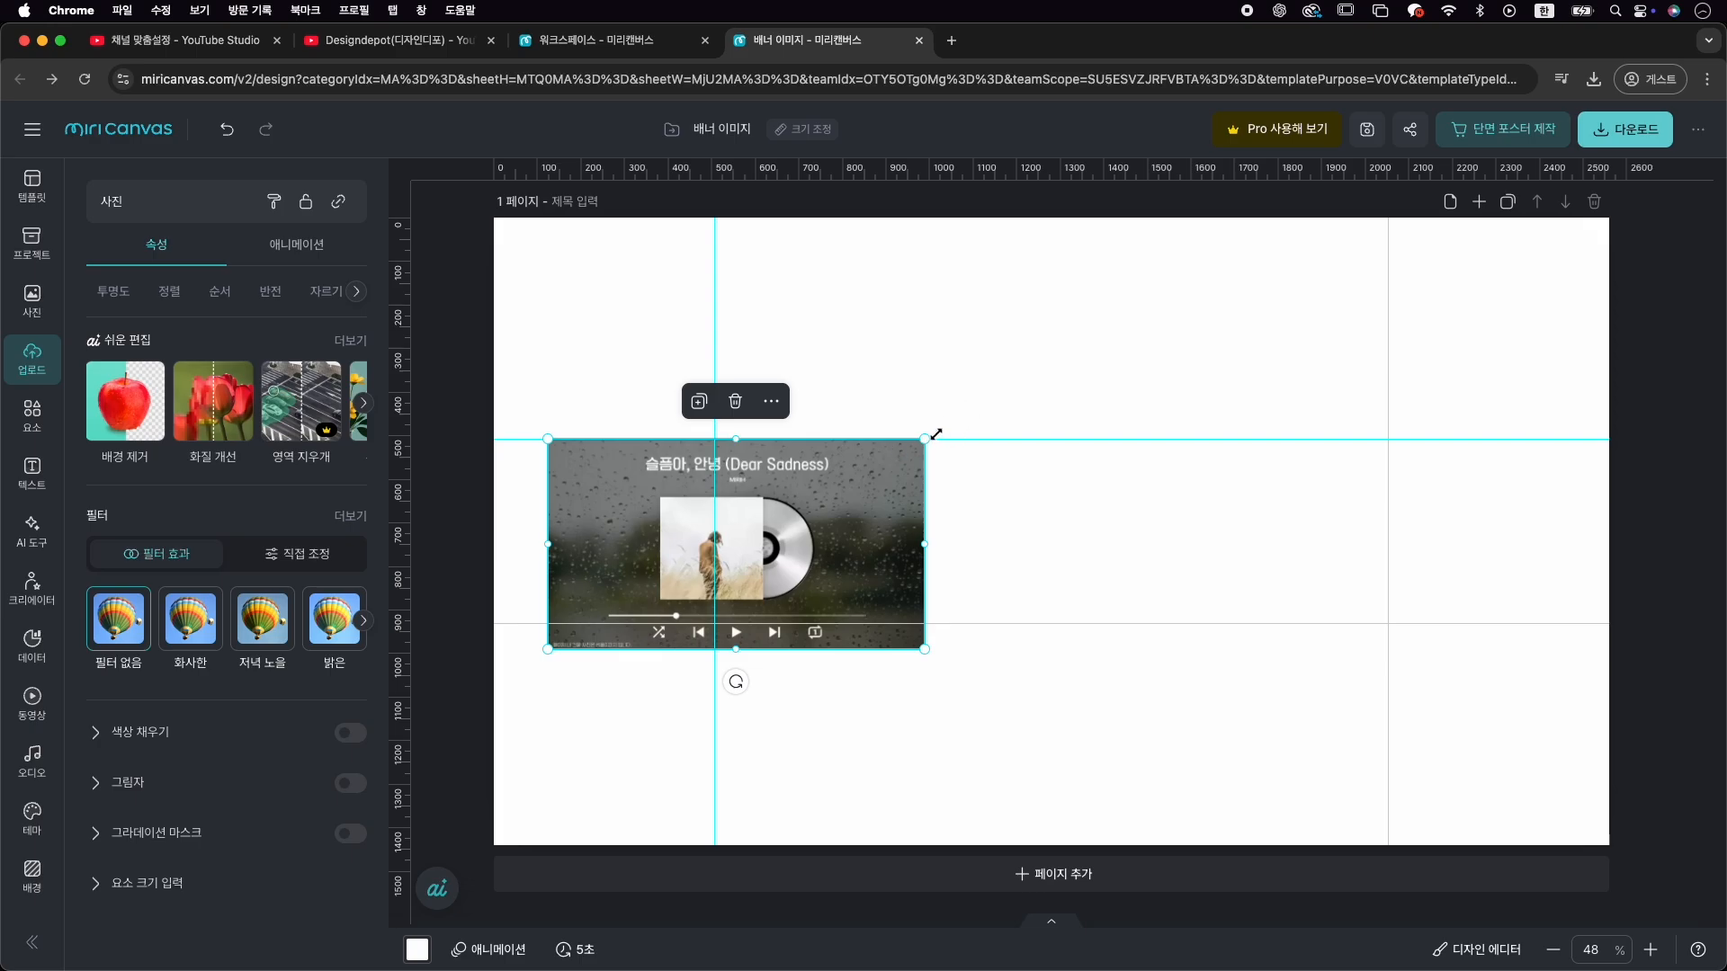
left_click_drag(926, 442, 1025, 423)
left_click_drag(766, 538, 910, 541)
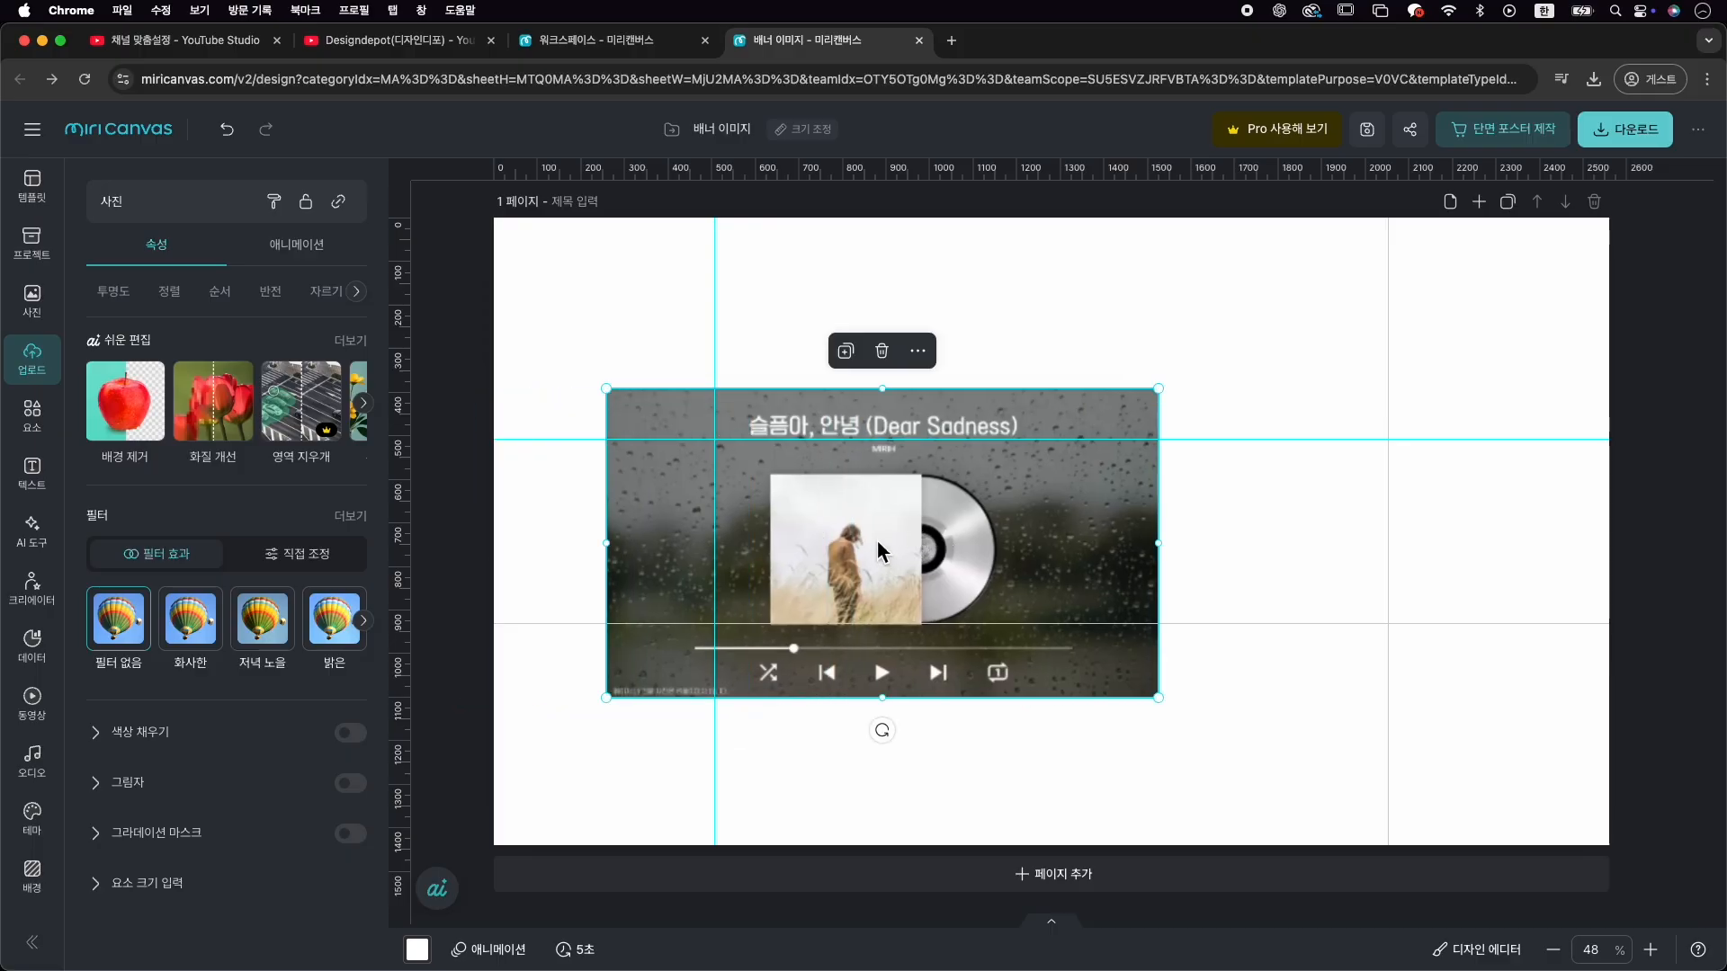
key("Delete")
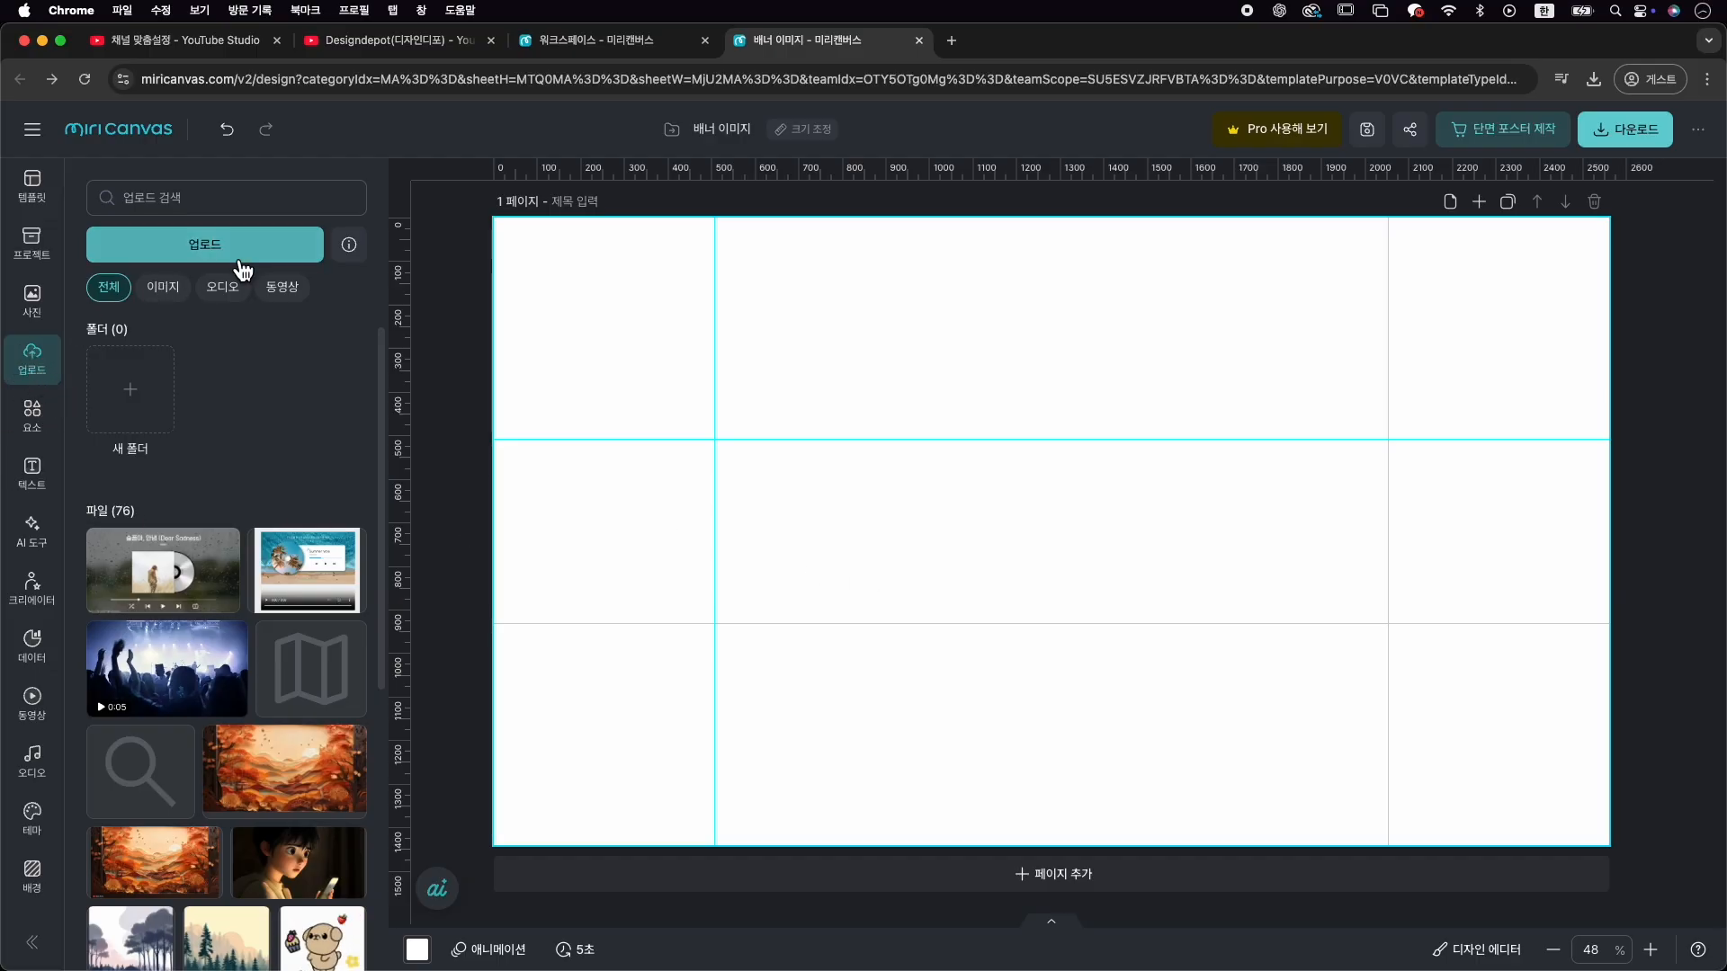
Upload 배너 이미지.png from the 다운로드 folder and set it as the page background
left_click(226, 248)
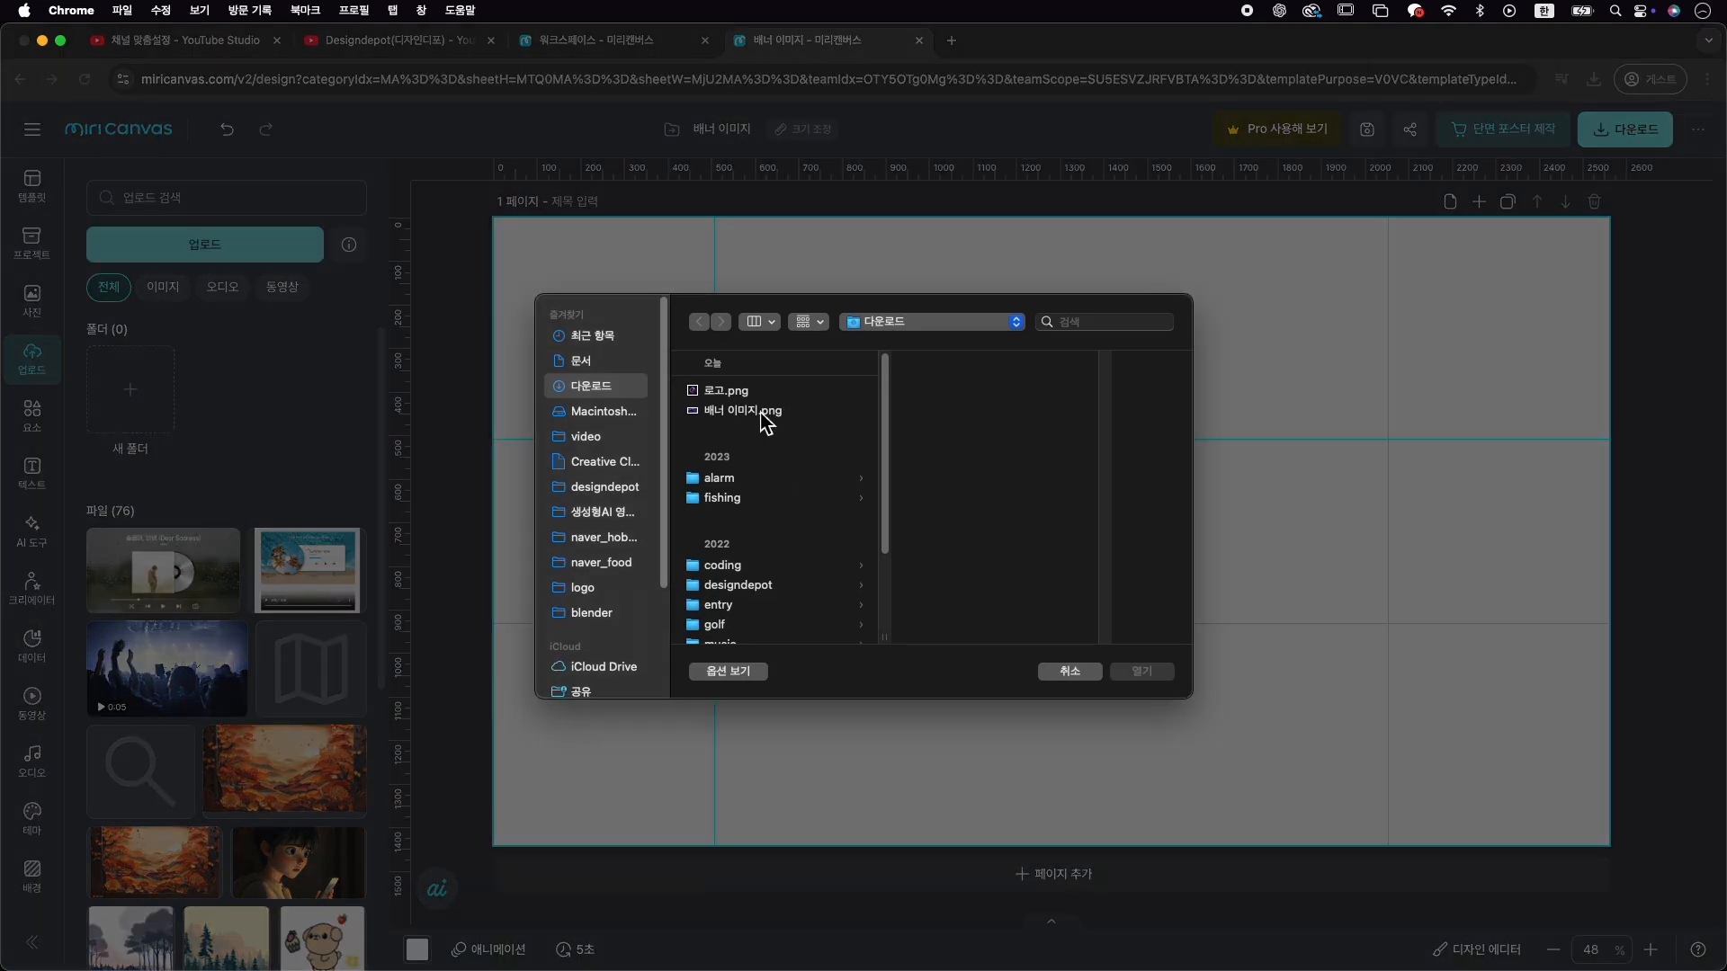
left_click(763, 412)
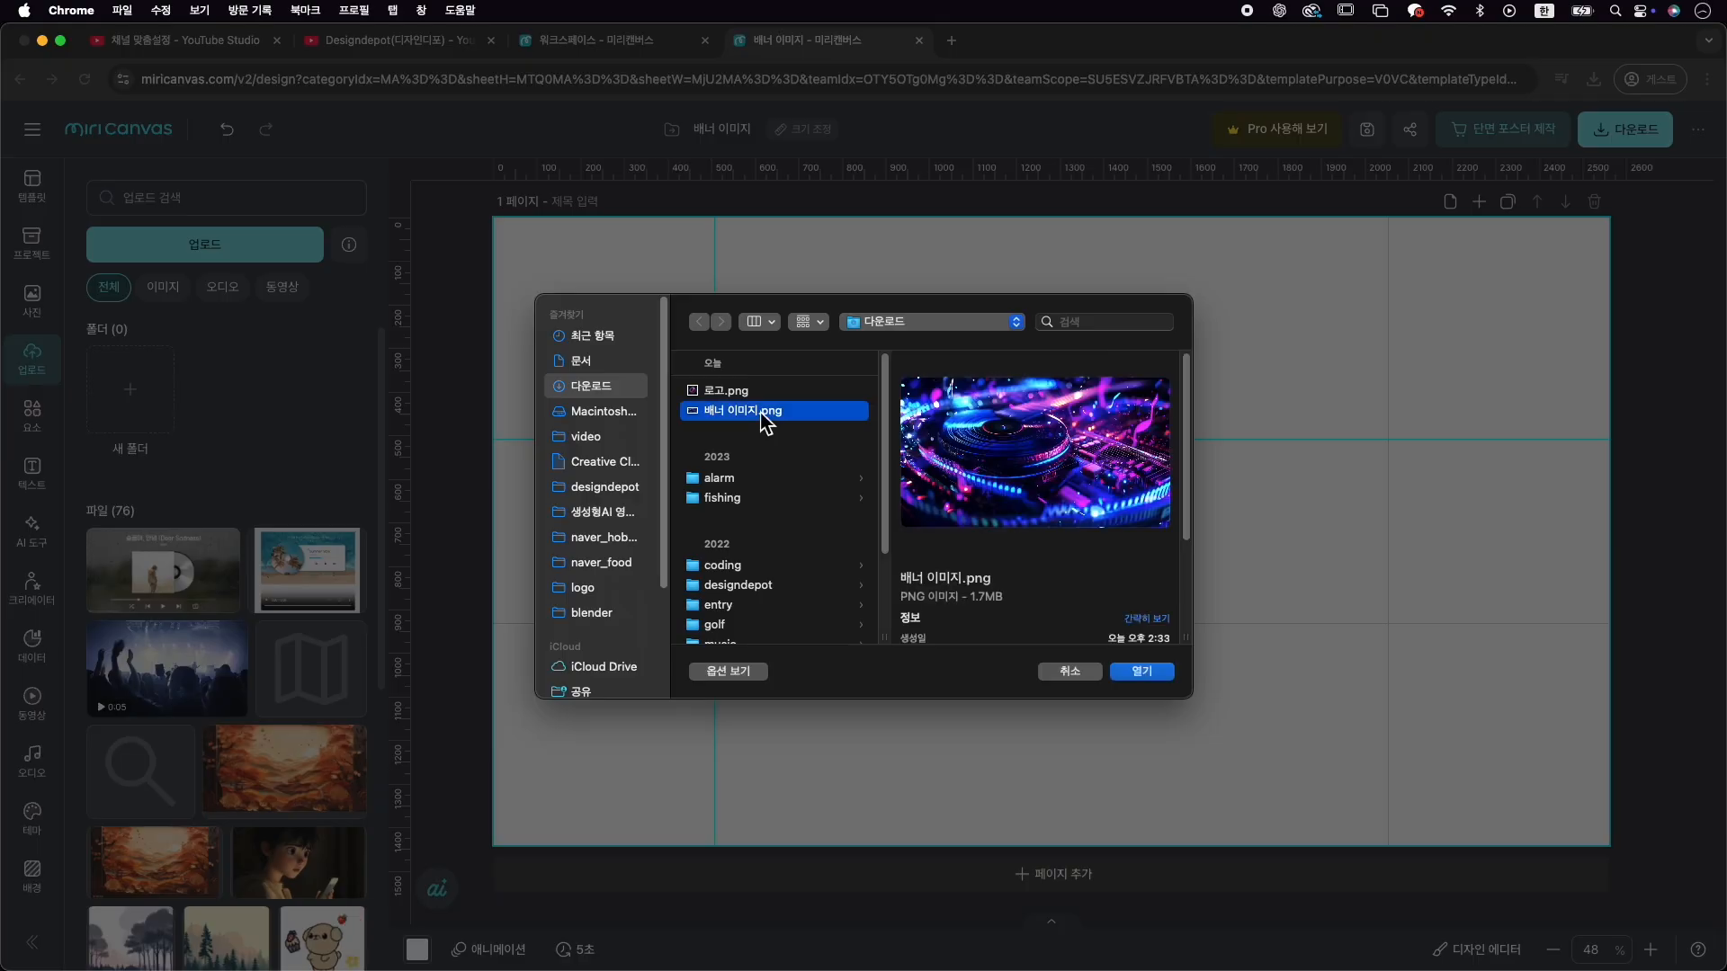
left_click(1143, 680)
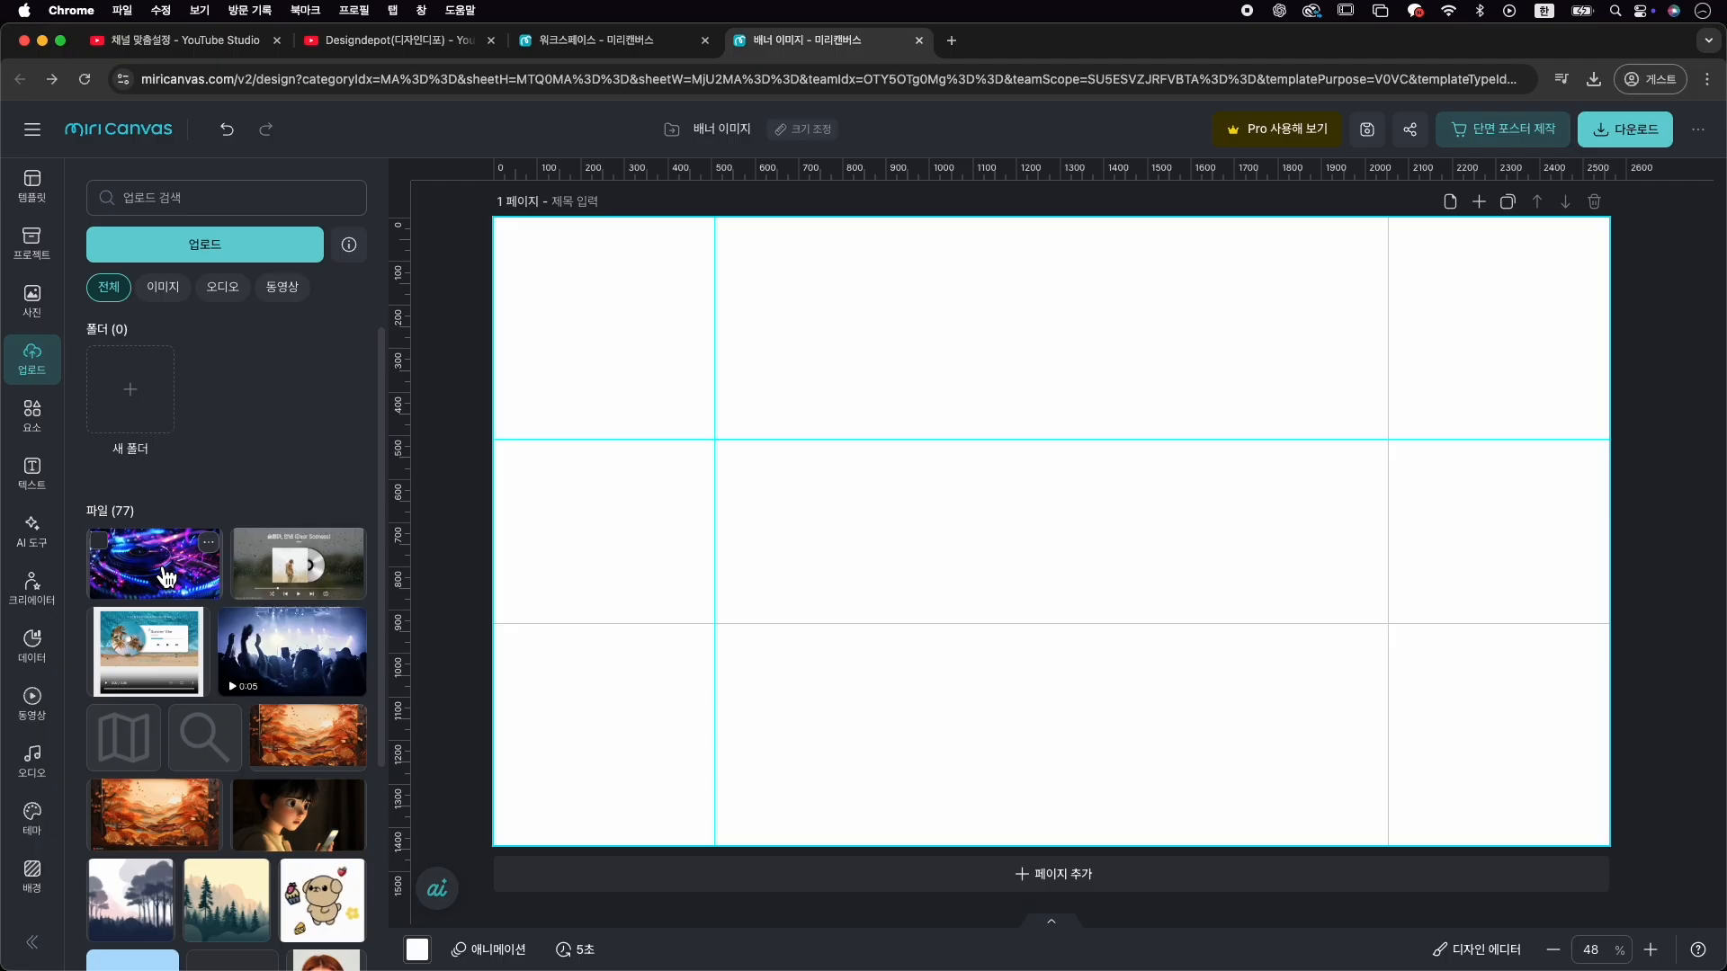
left_click_drag(166, 576, 530, 481)
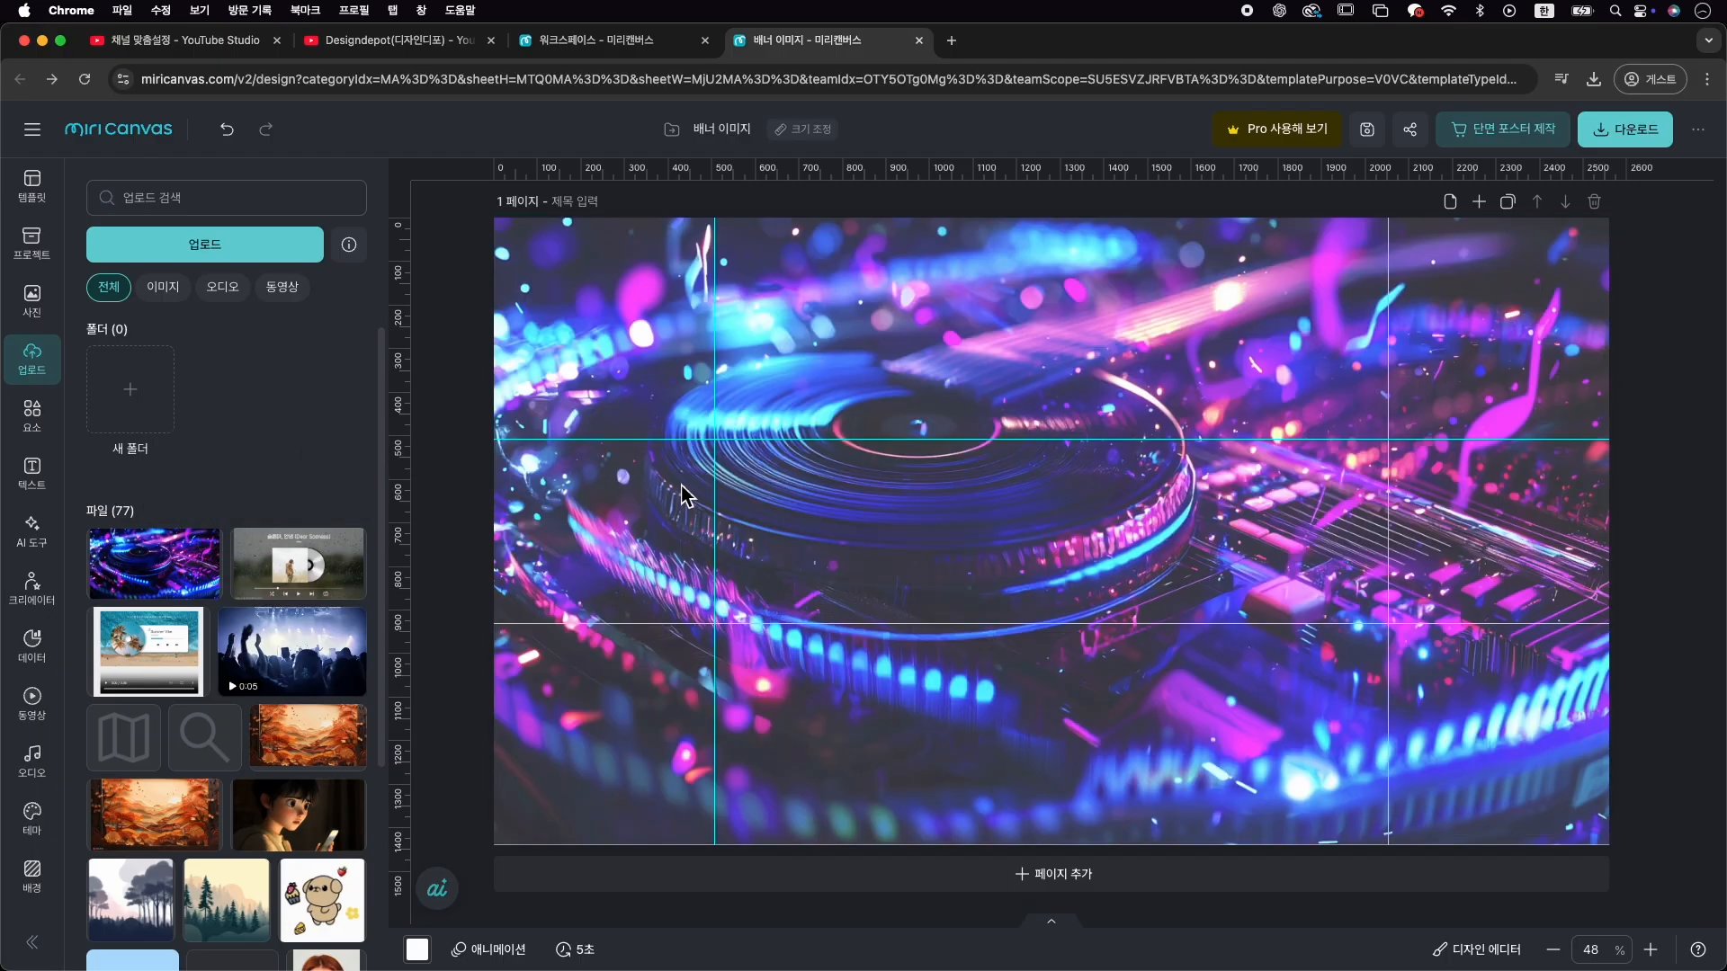
Enlarge the background photo beyond the page edges and shift it so the turntable sits in the left part of the banner
double_click(886, 536)
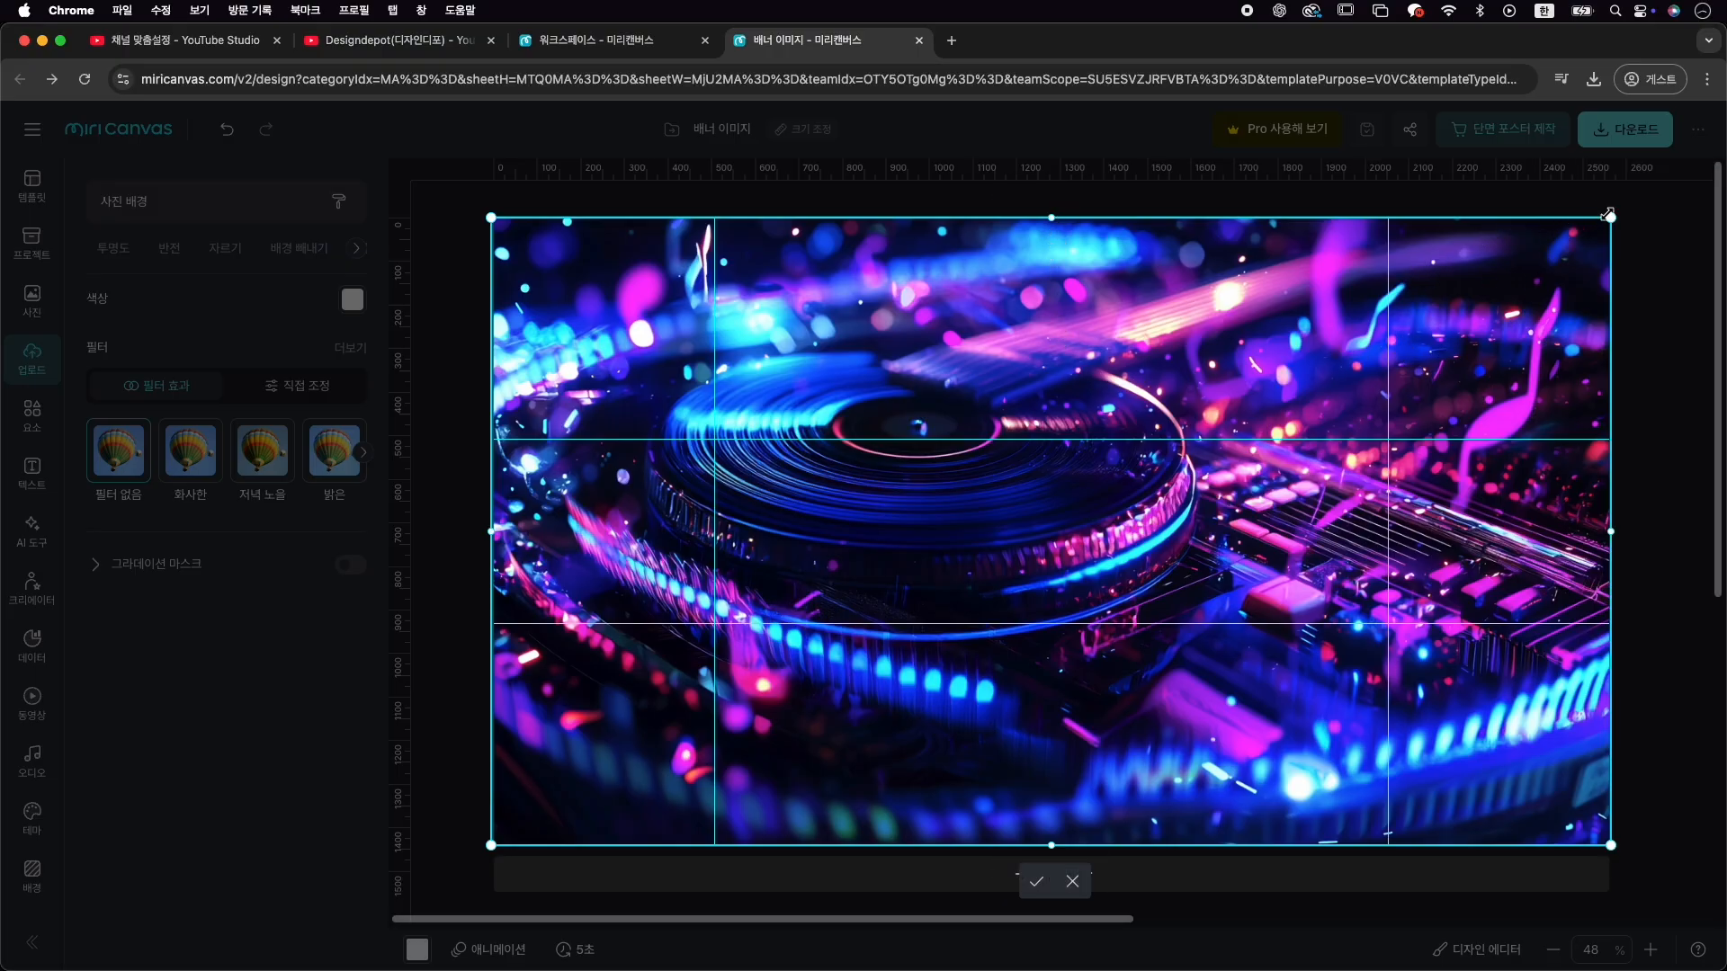
left_click_drag(1611, 215, 1632, 171)
left_click_drag(1083, 351, 1076, 390)
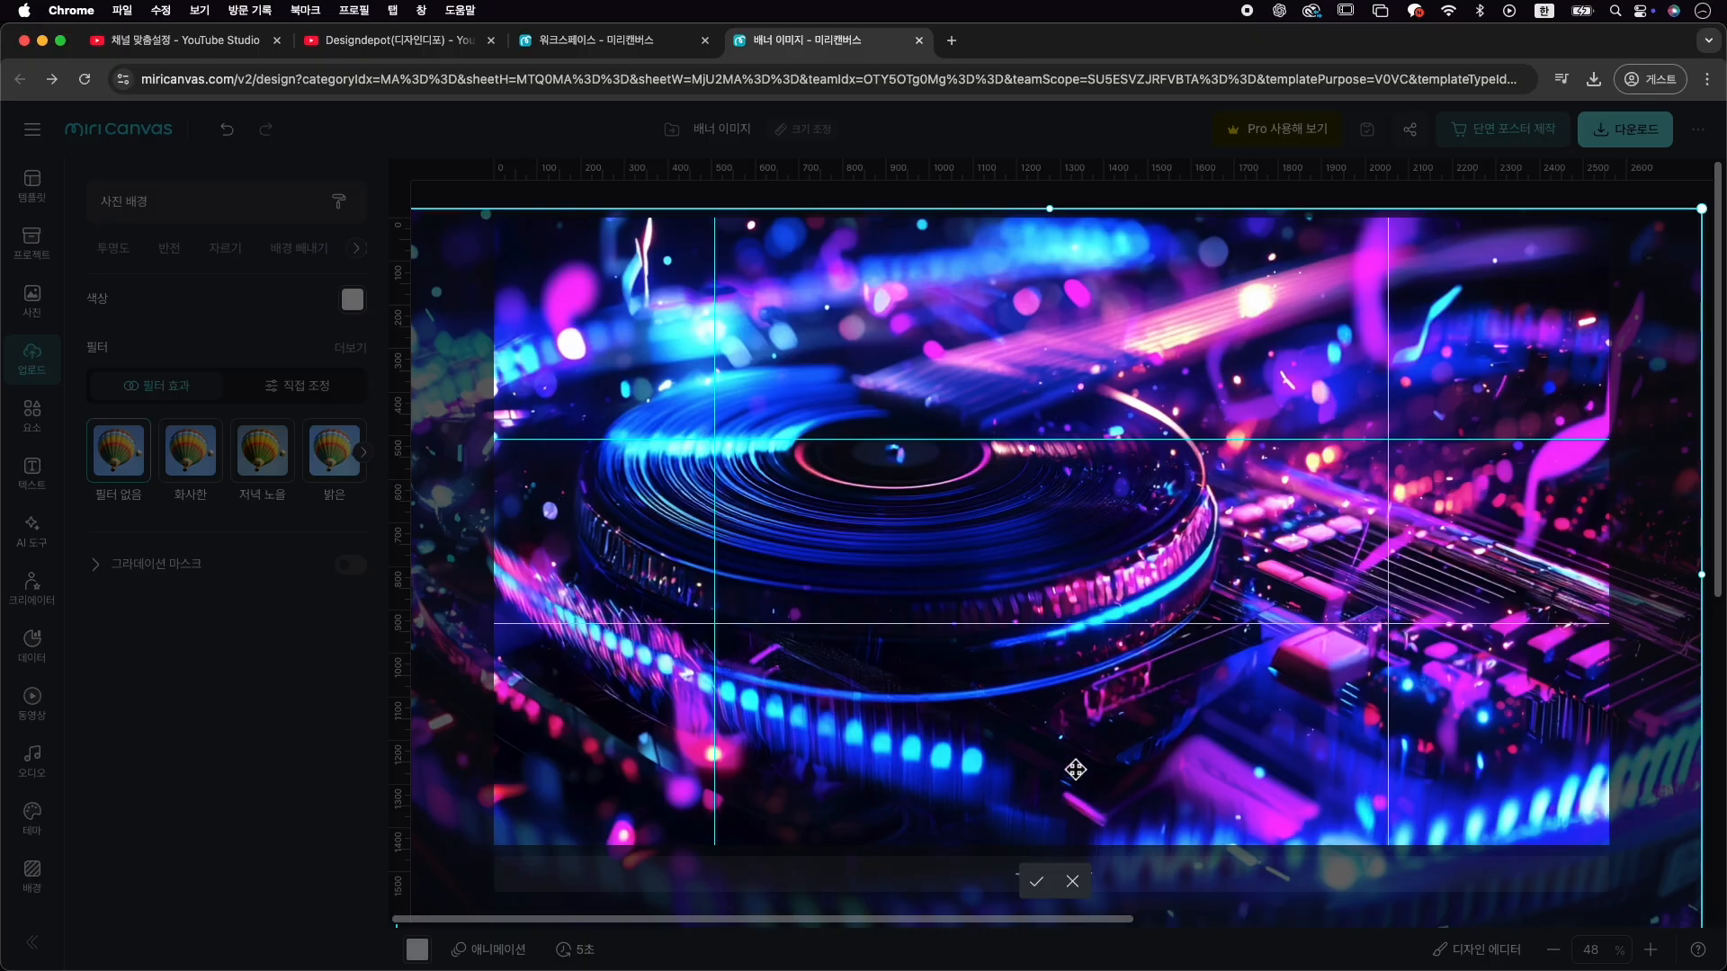
left_click(1036, 882)
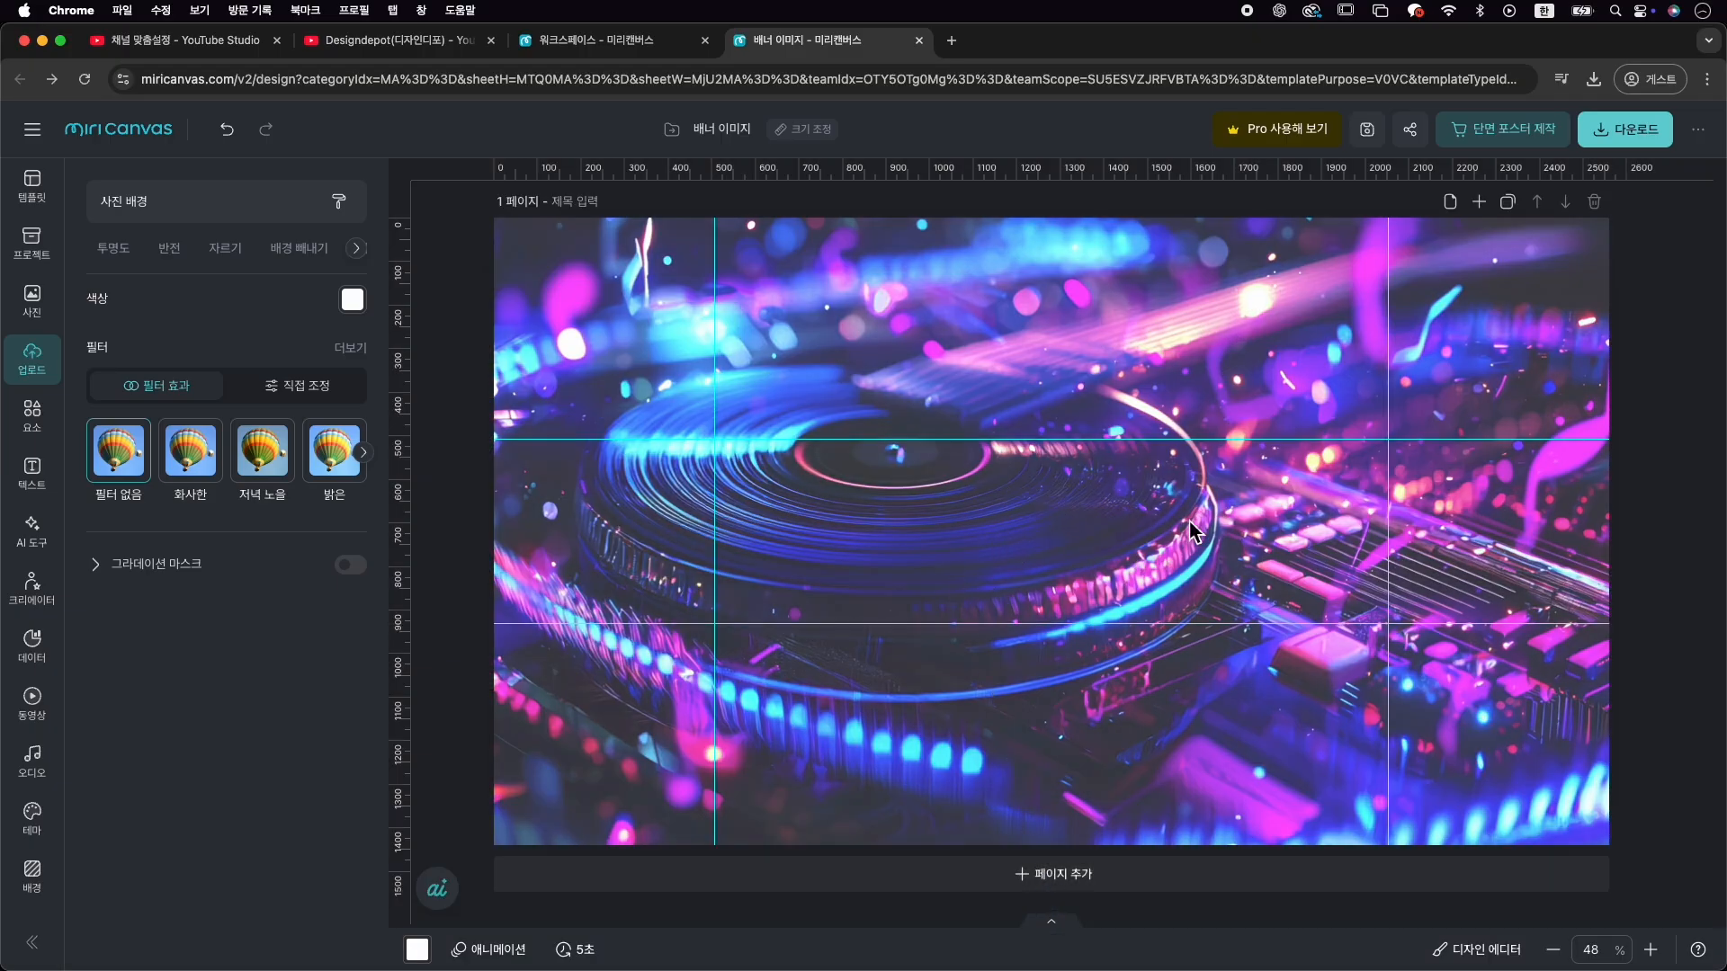
double_click(1423, 550)
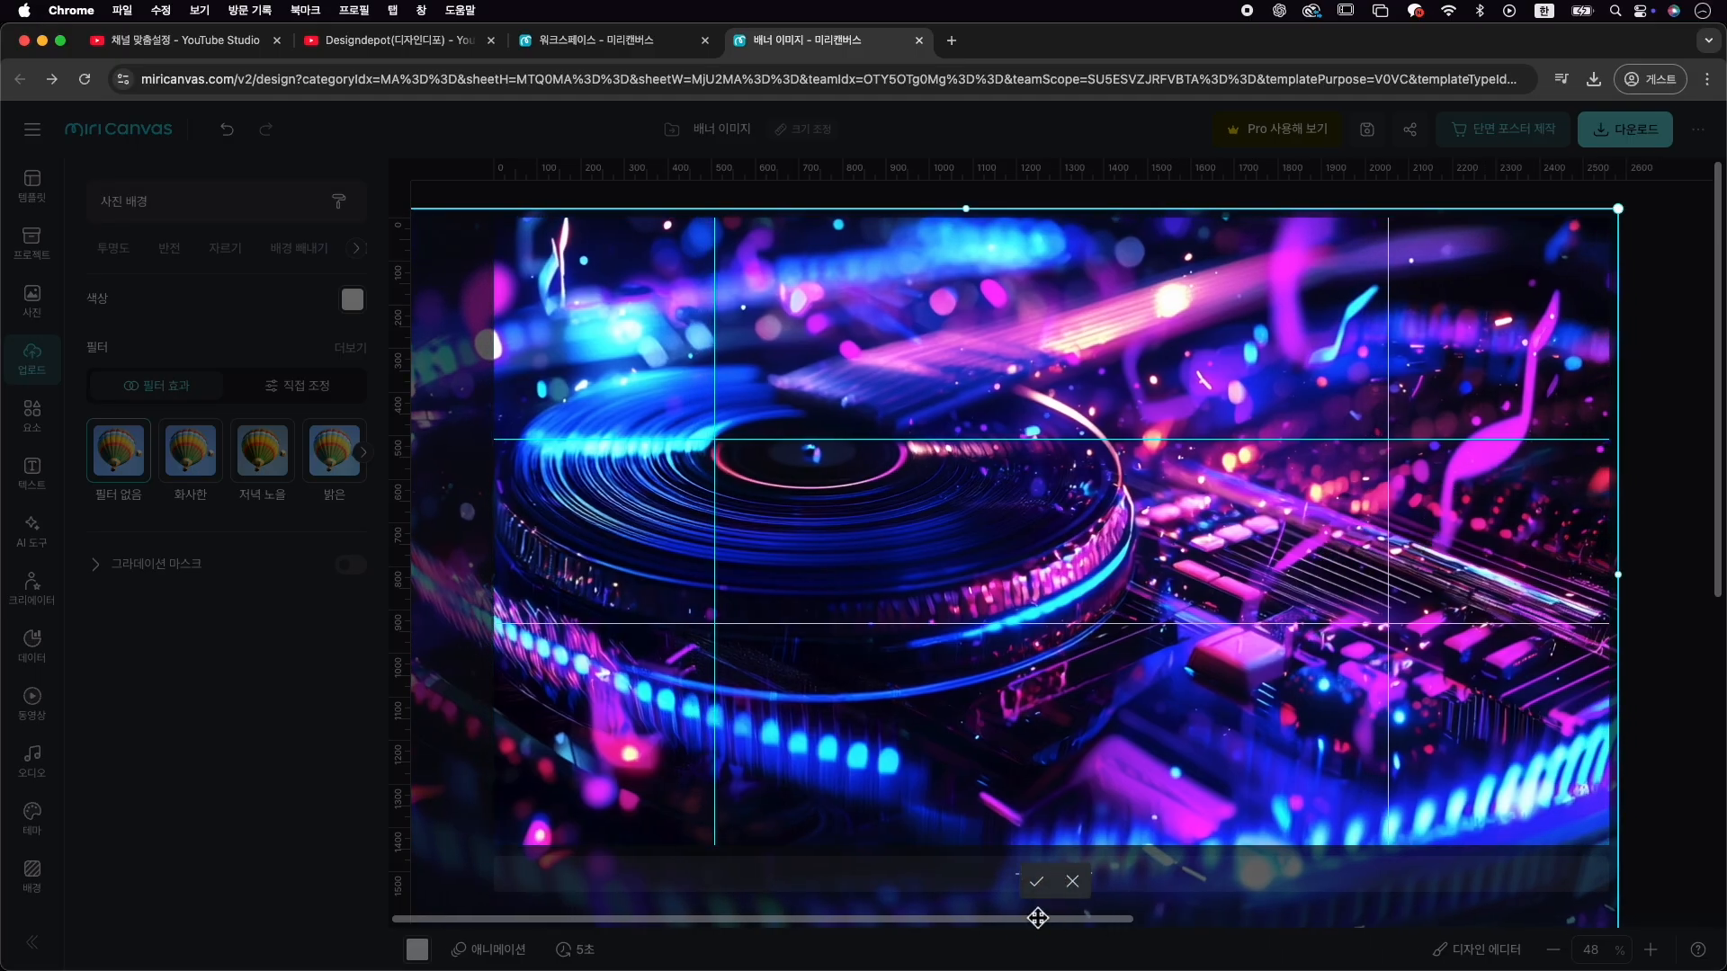
left_click(1037, 883)
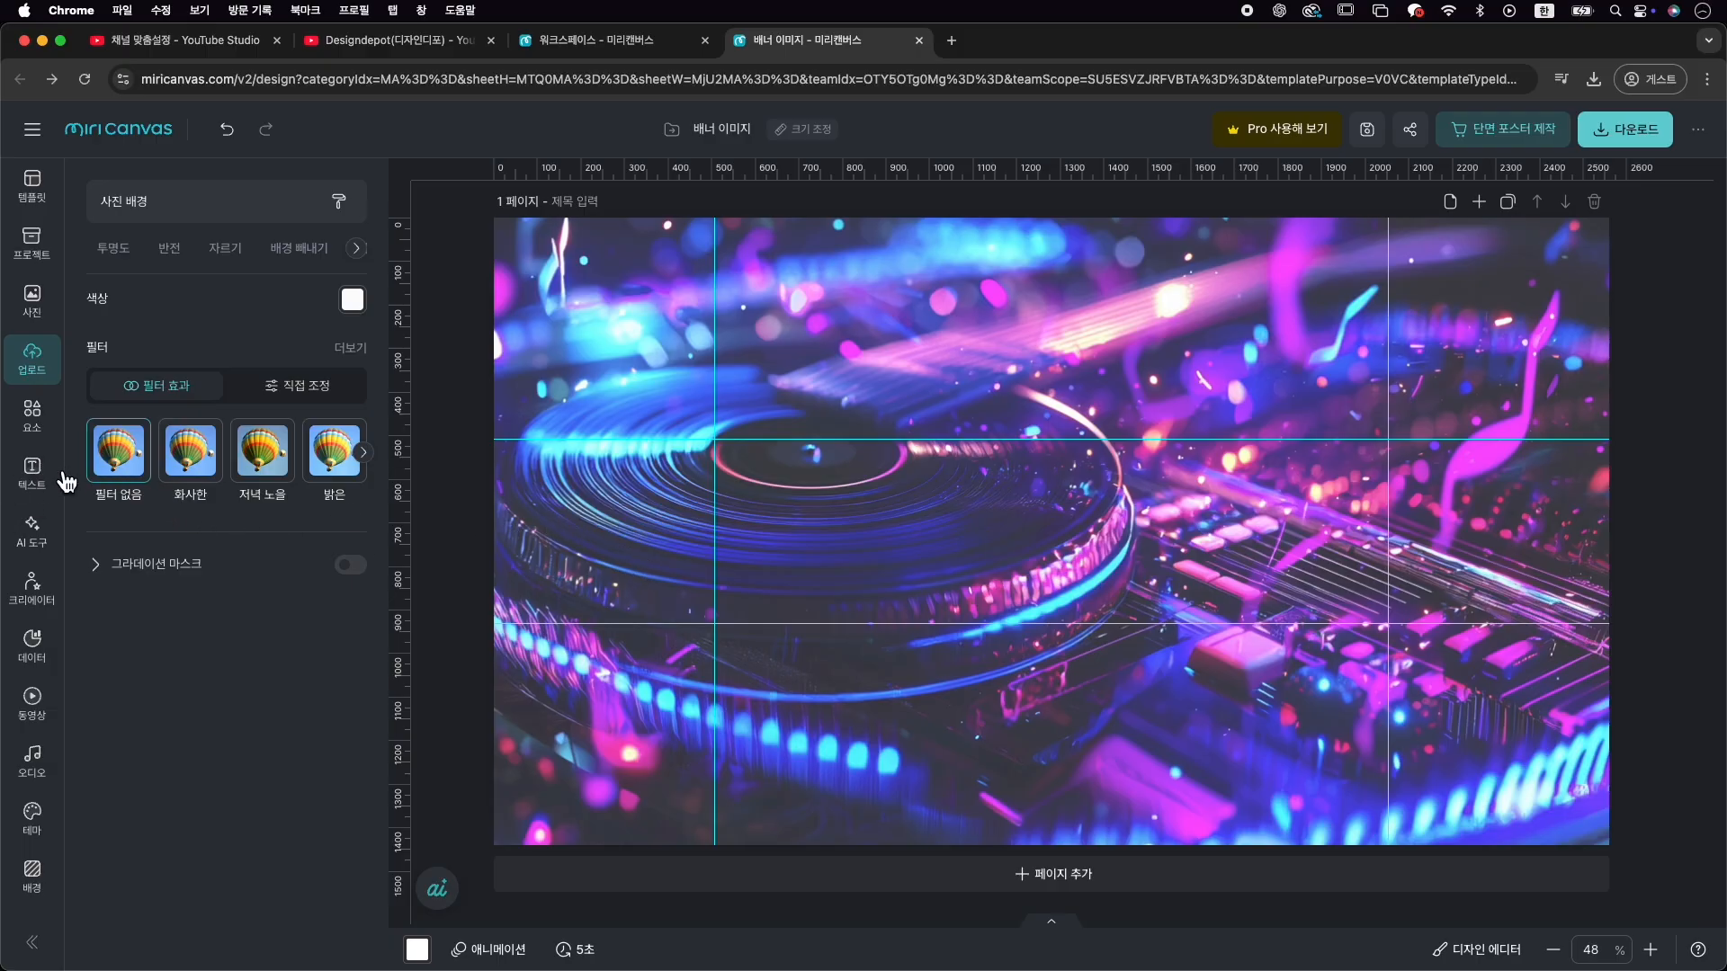
left_click(798, 574)
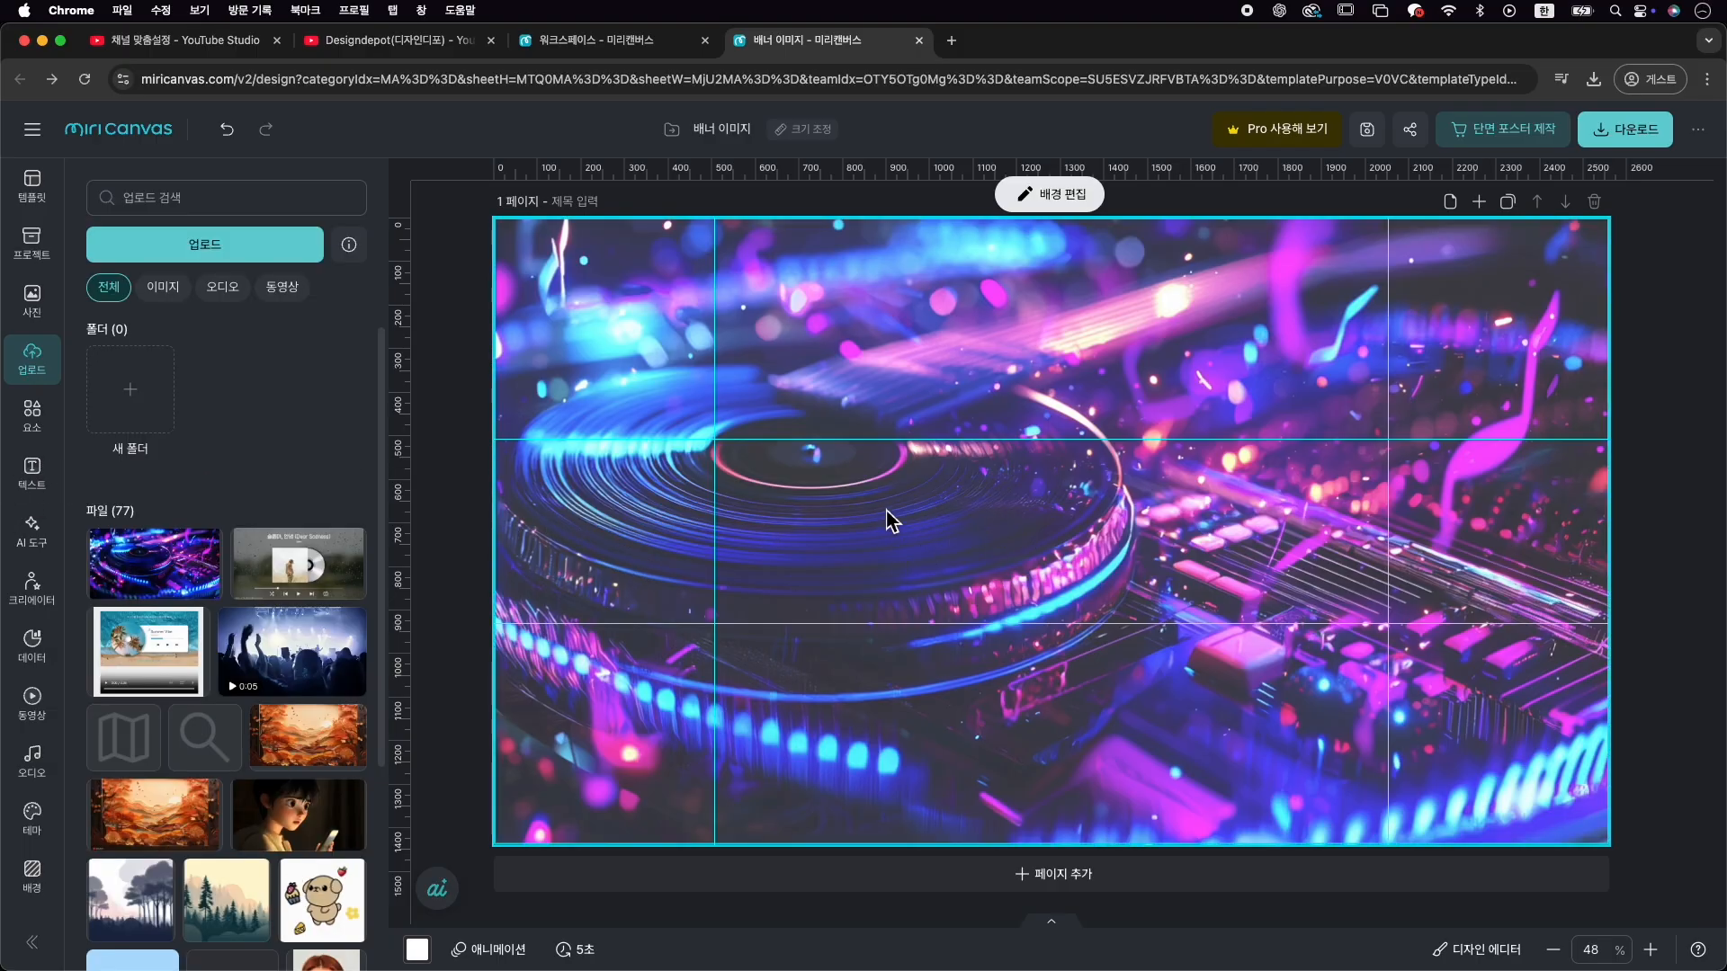
Add a text box reading Playlist to the banner and colour the text white (#FFFFFF)
key("t")
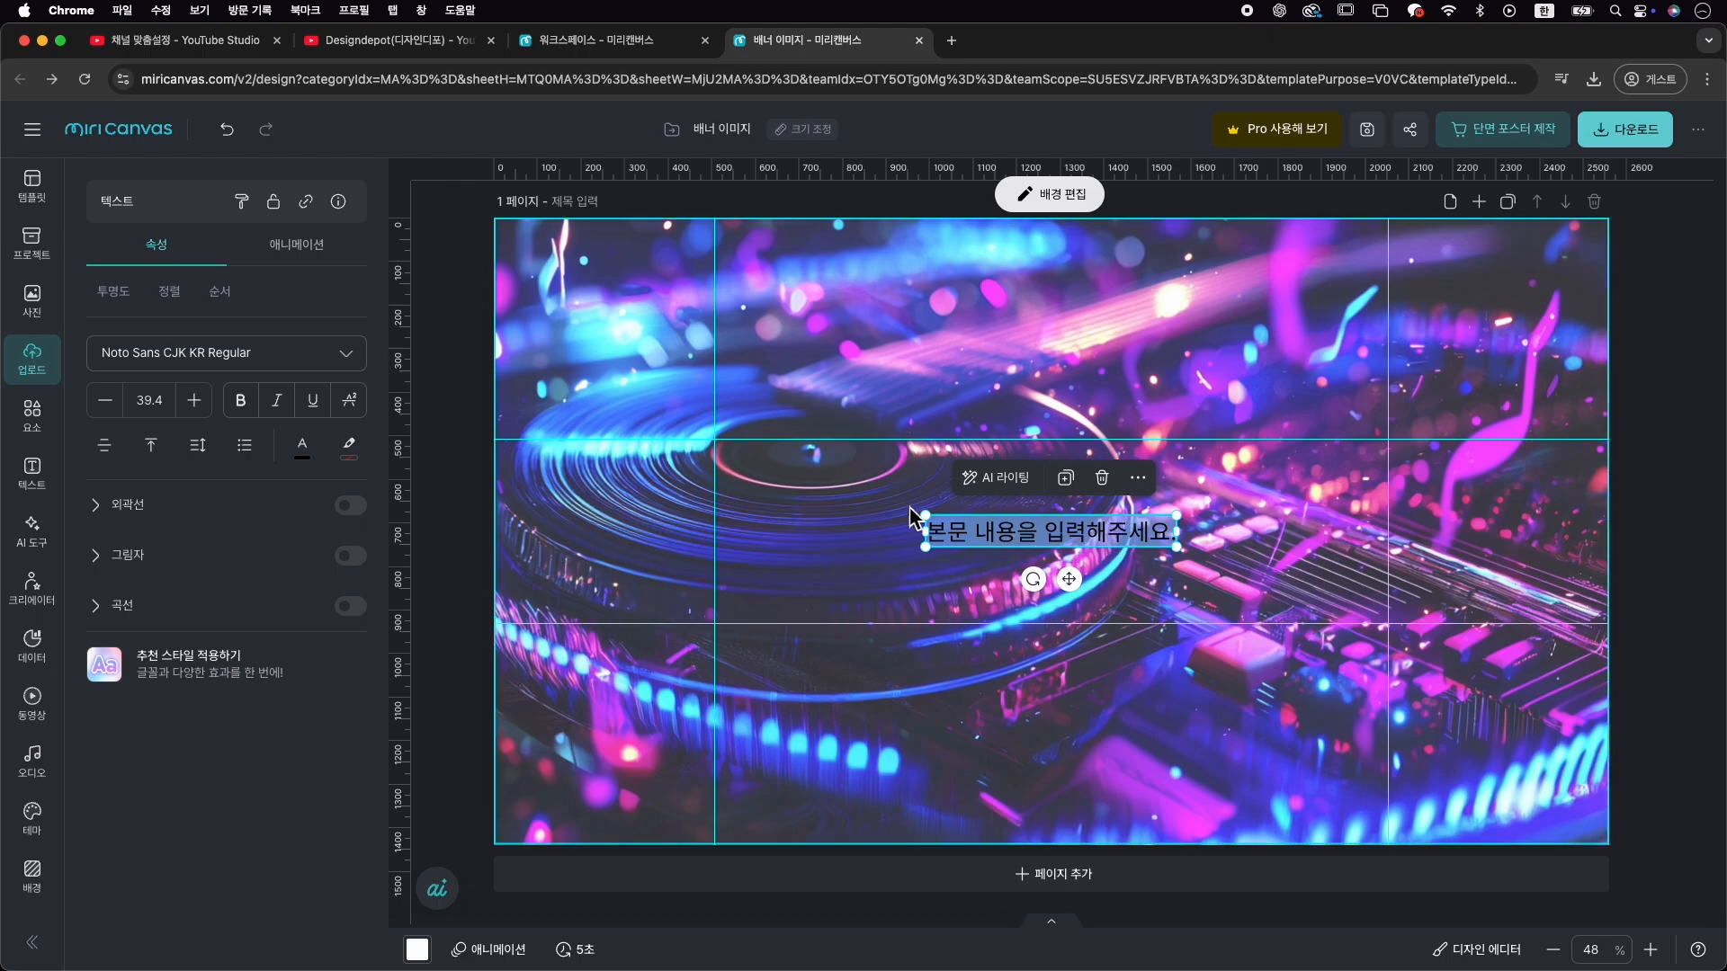
type("ㅔ")
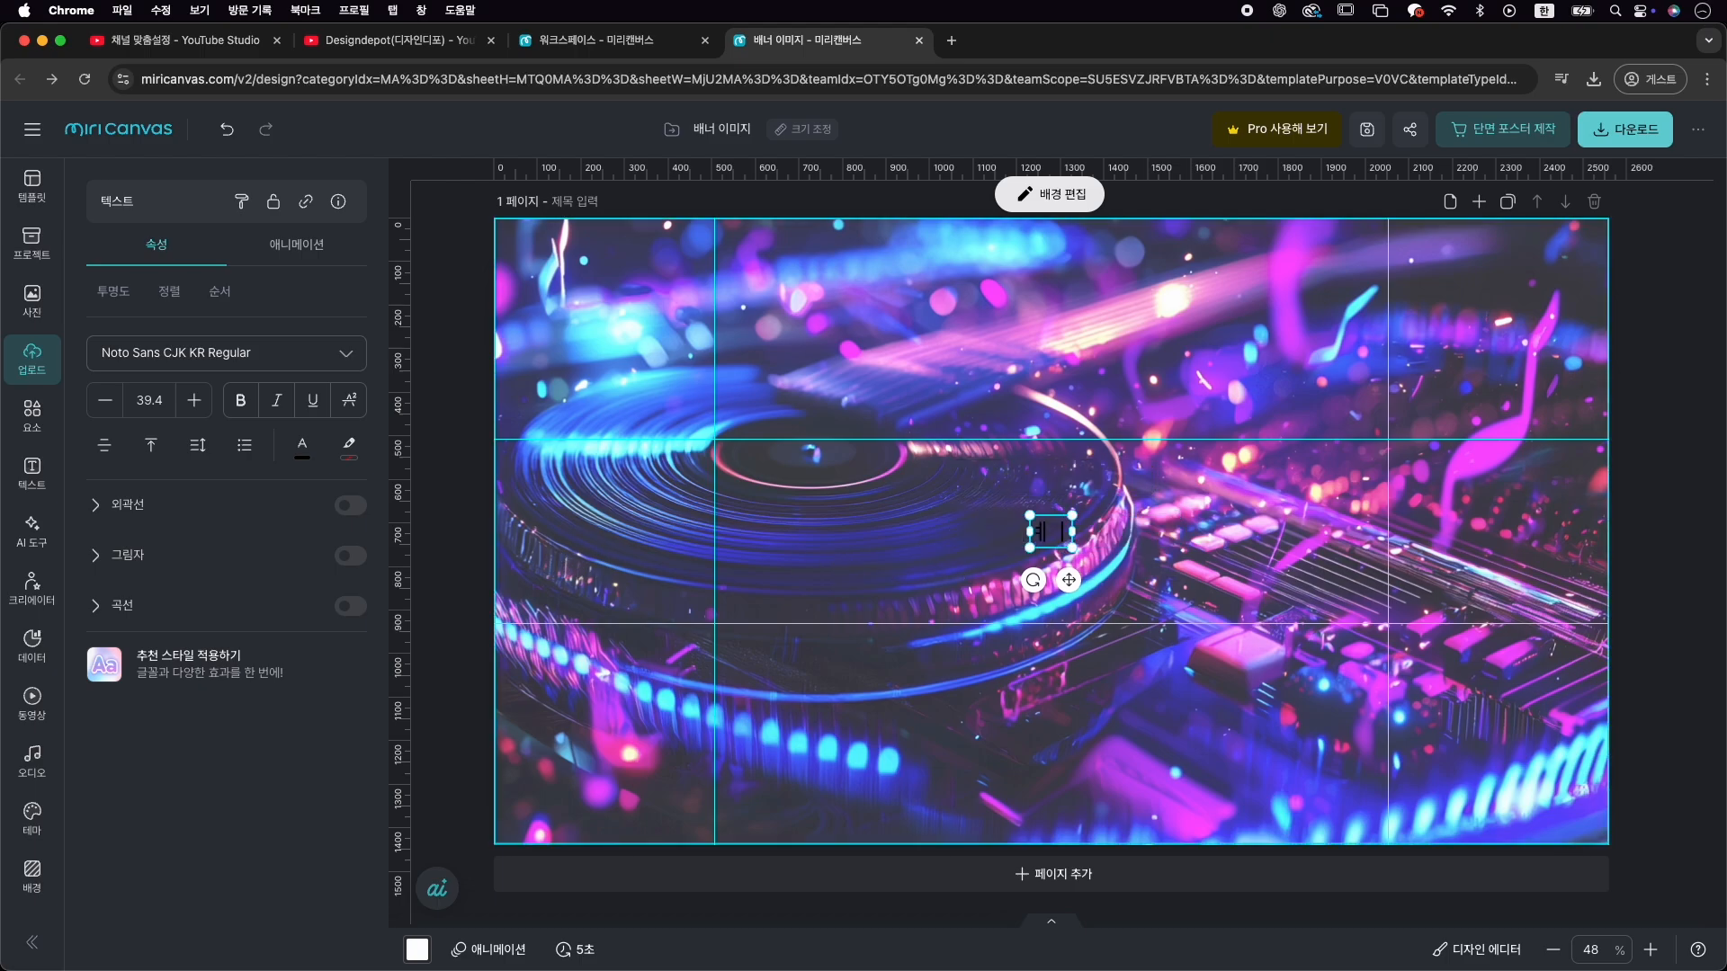
key("BackSpace")
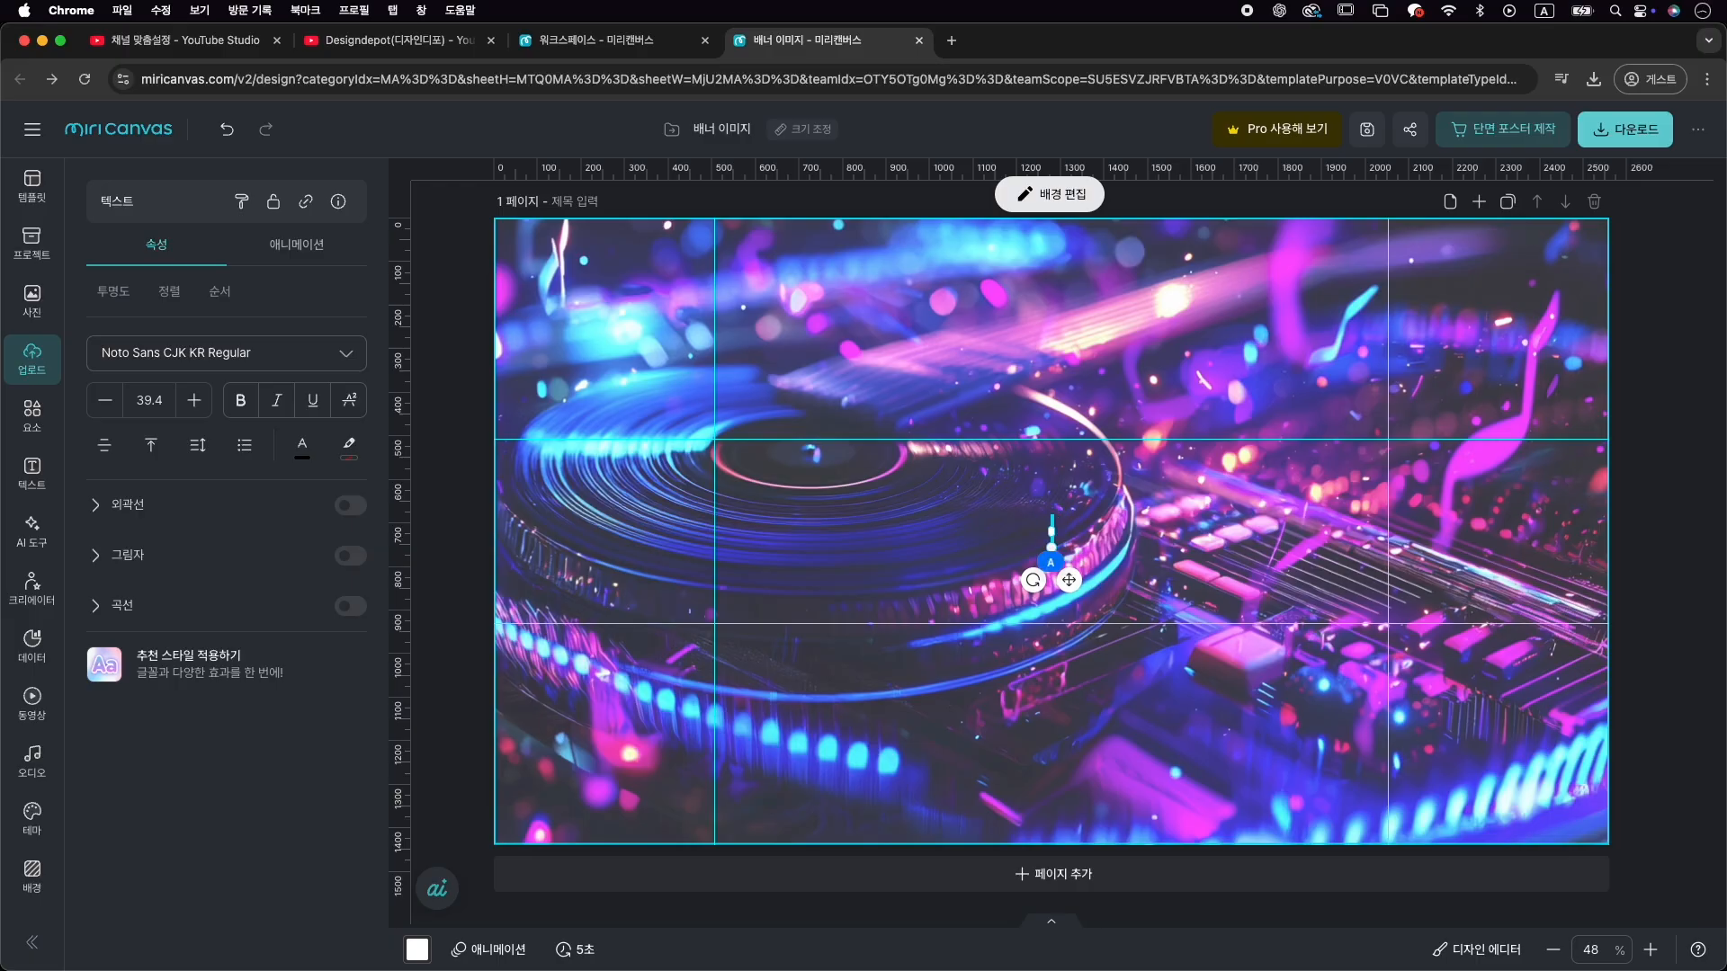
type("Playlist")
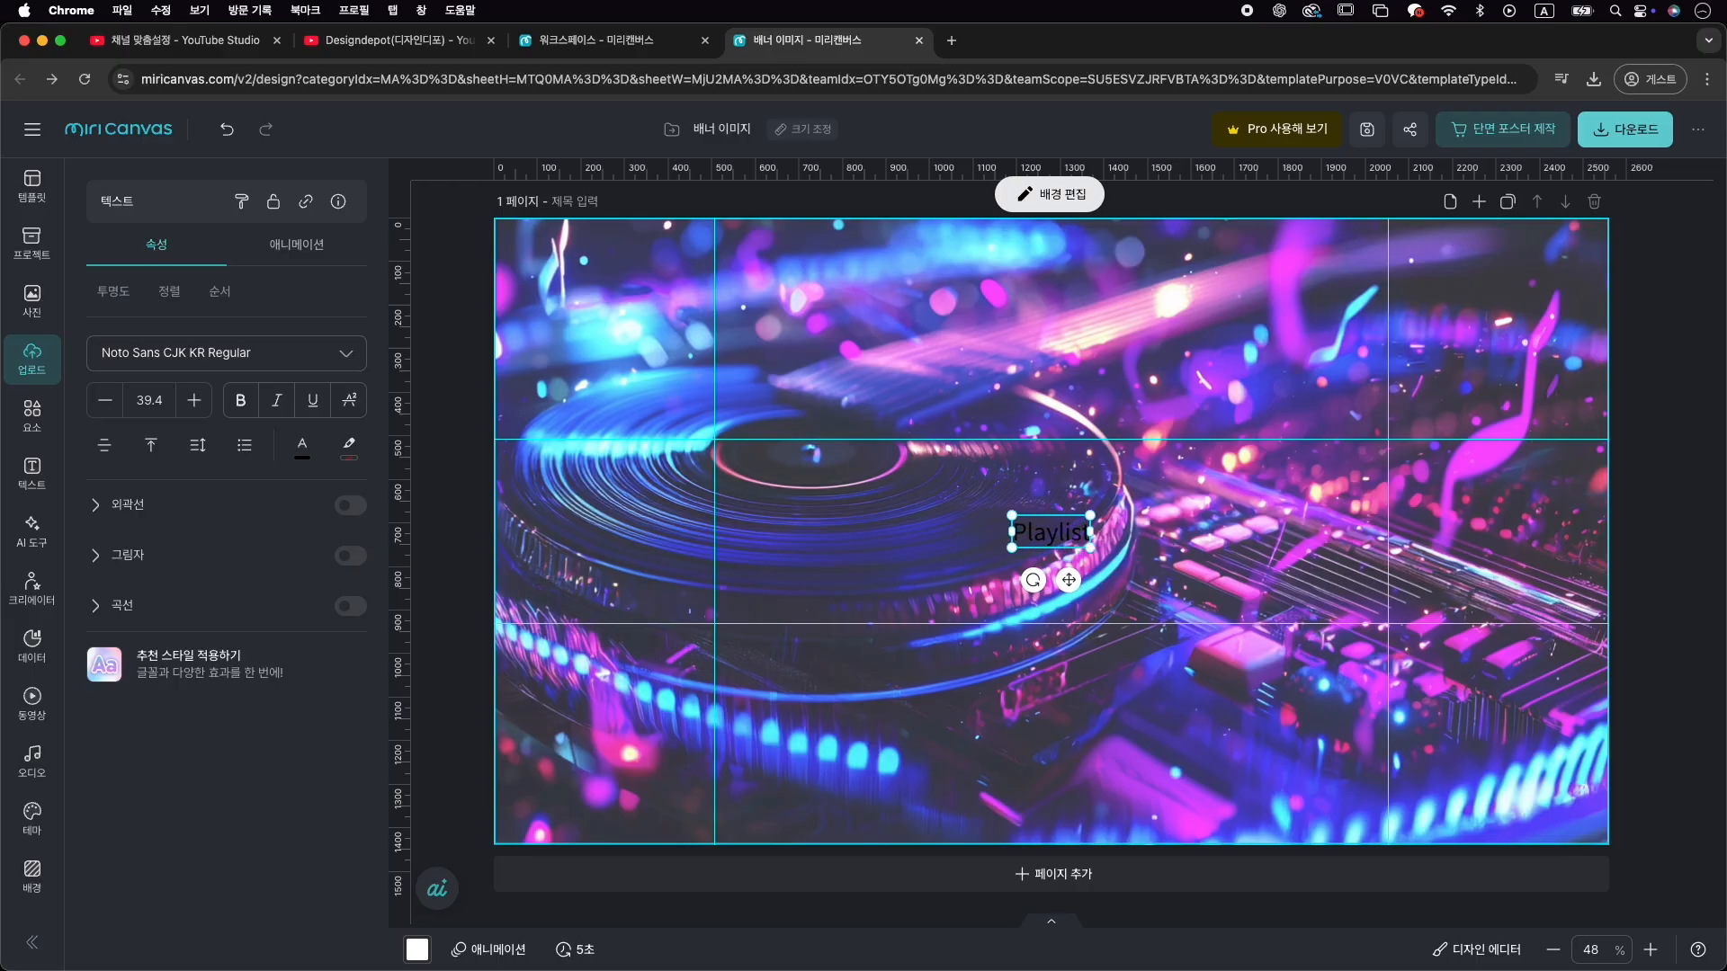
left_click(310, 455)
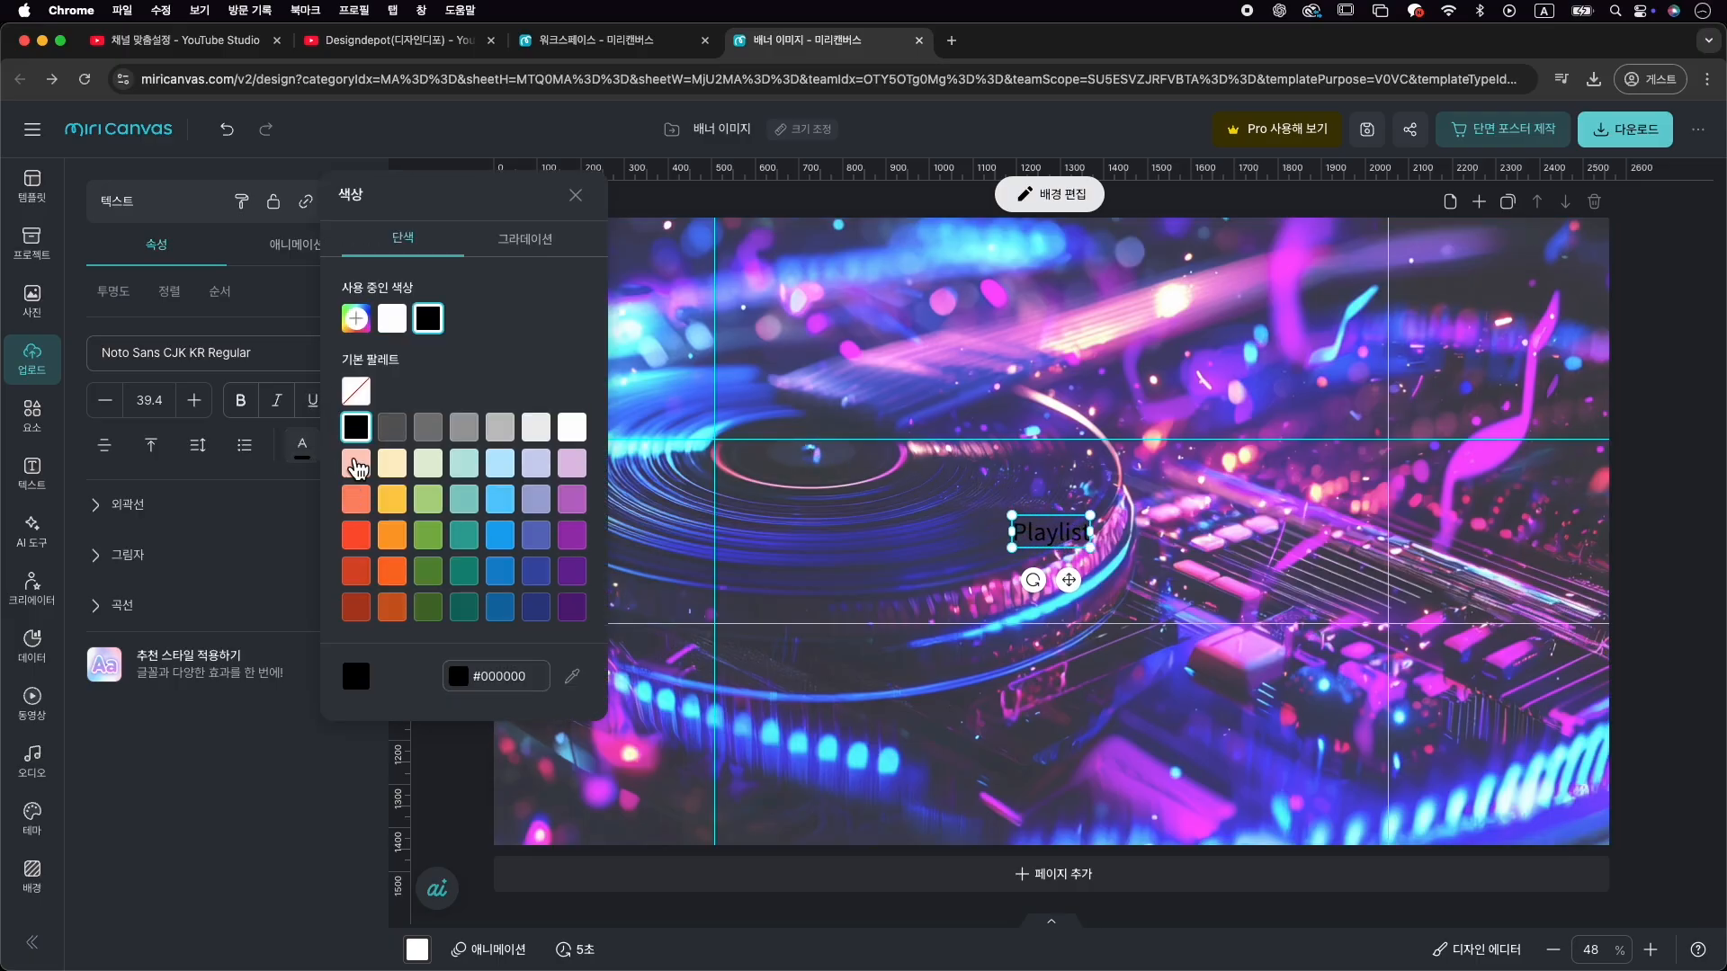
left_click(392, 318)
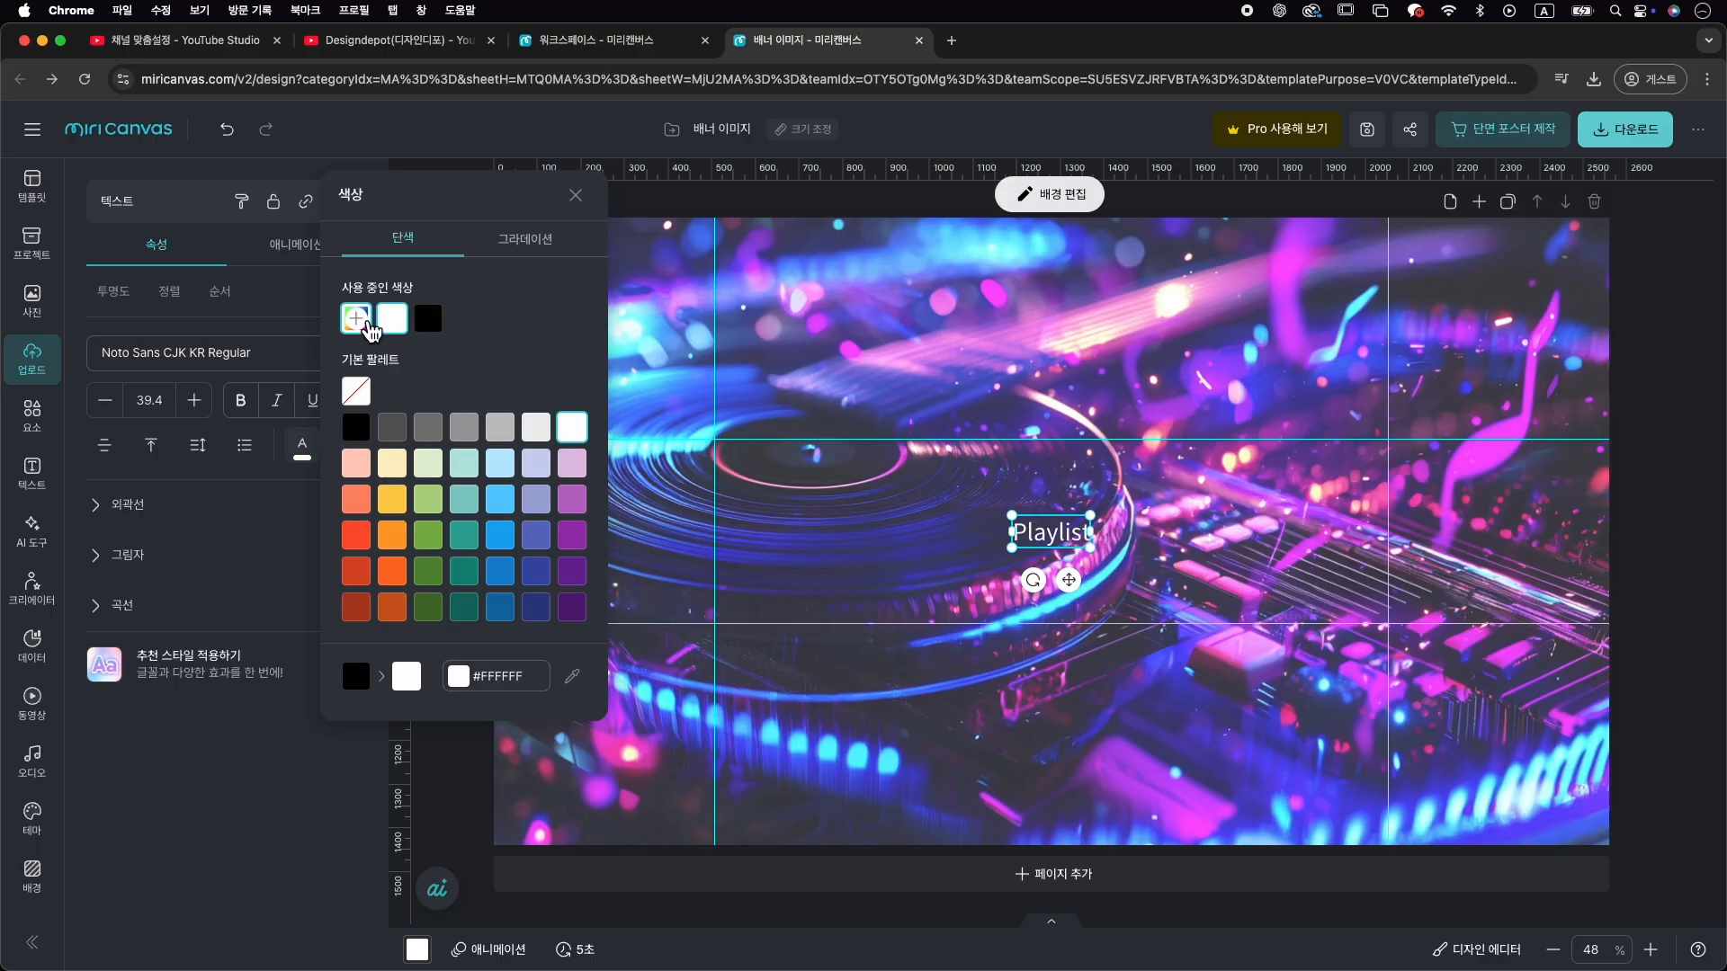
Try custom blue shades such as #87A5E0 on the Playlist text and return it to white (#FFFFFF)
left_click(357, 320)
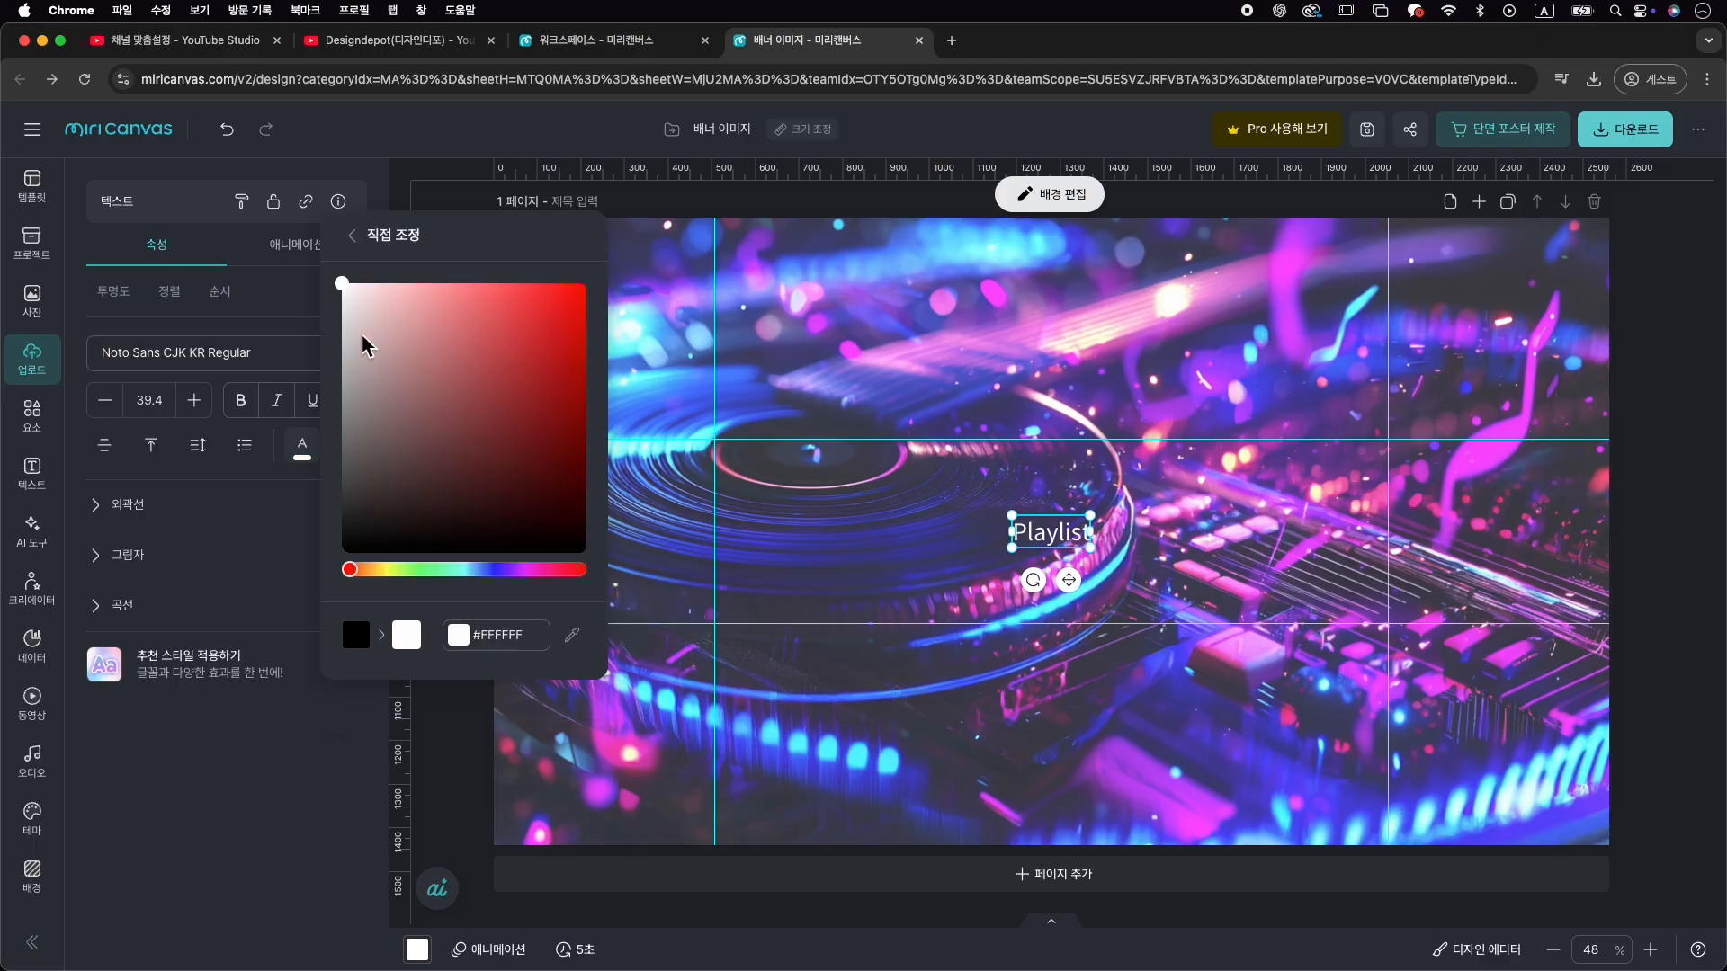
left_click(489, 570)
left_click(424, 375)
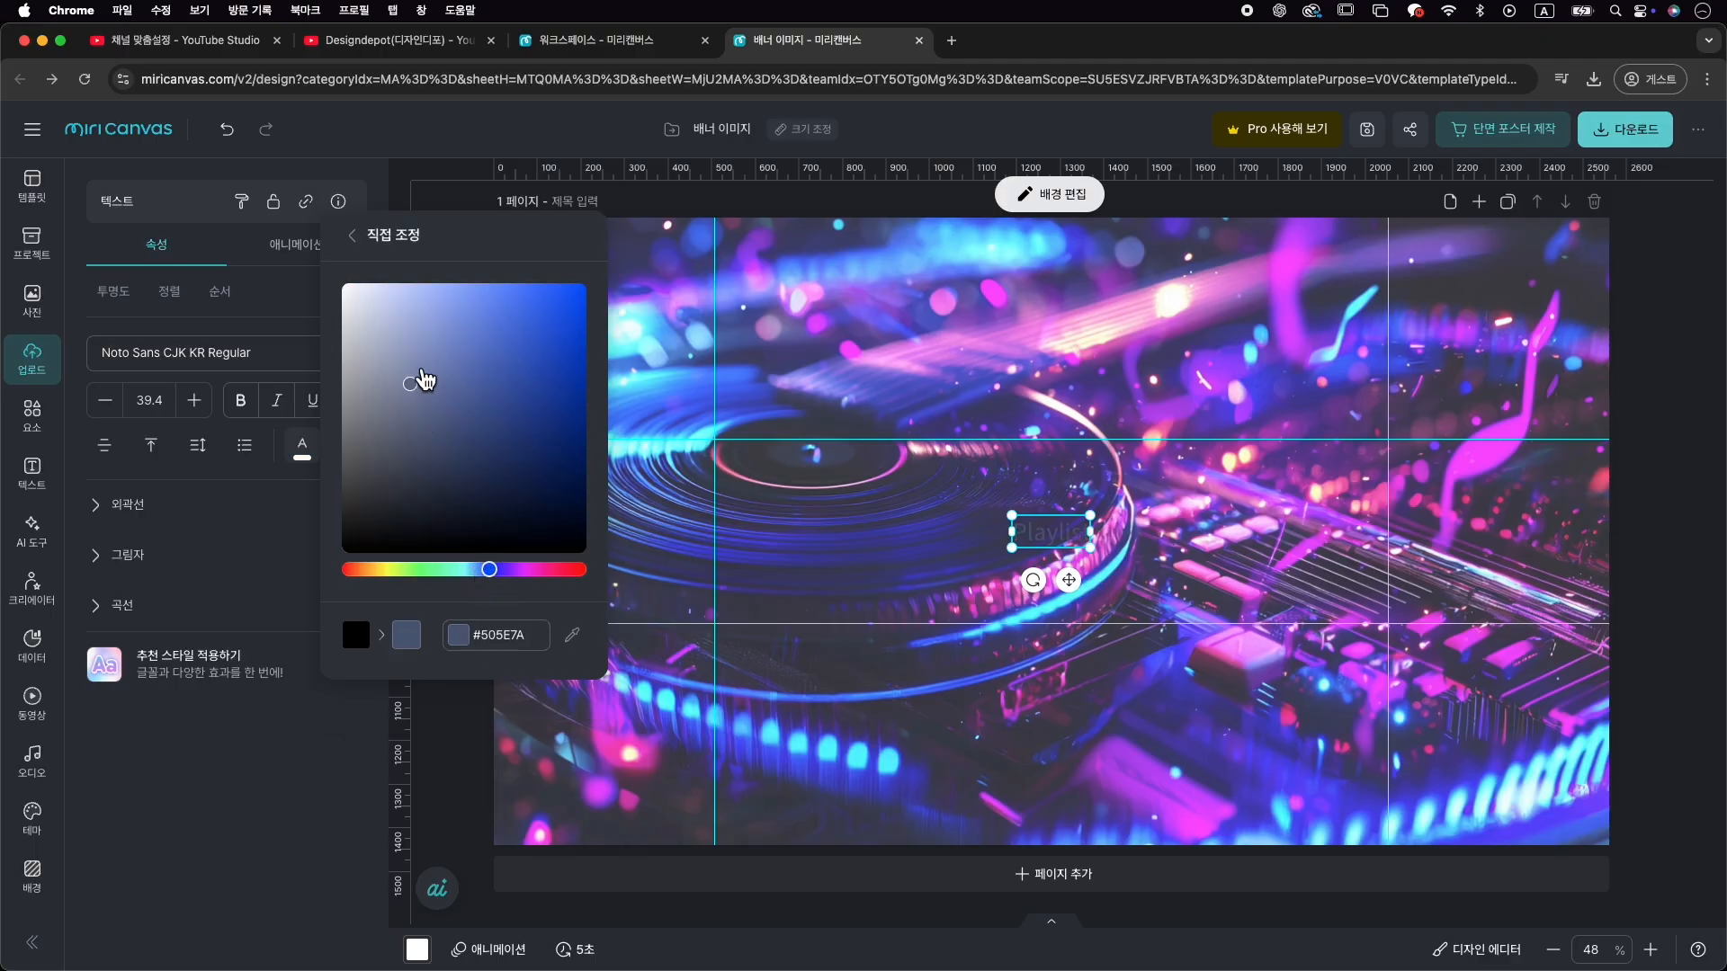
left_click(439, 316)
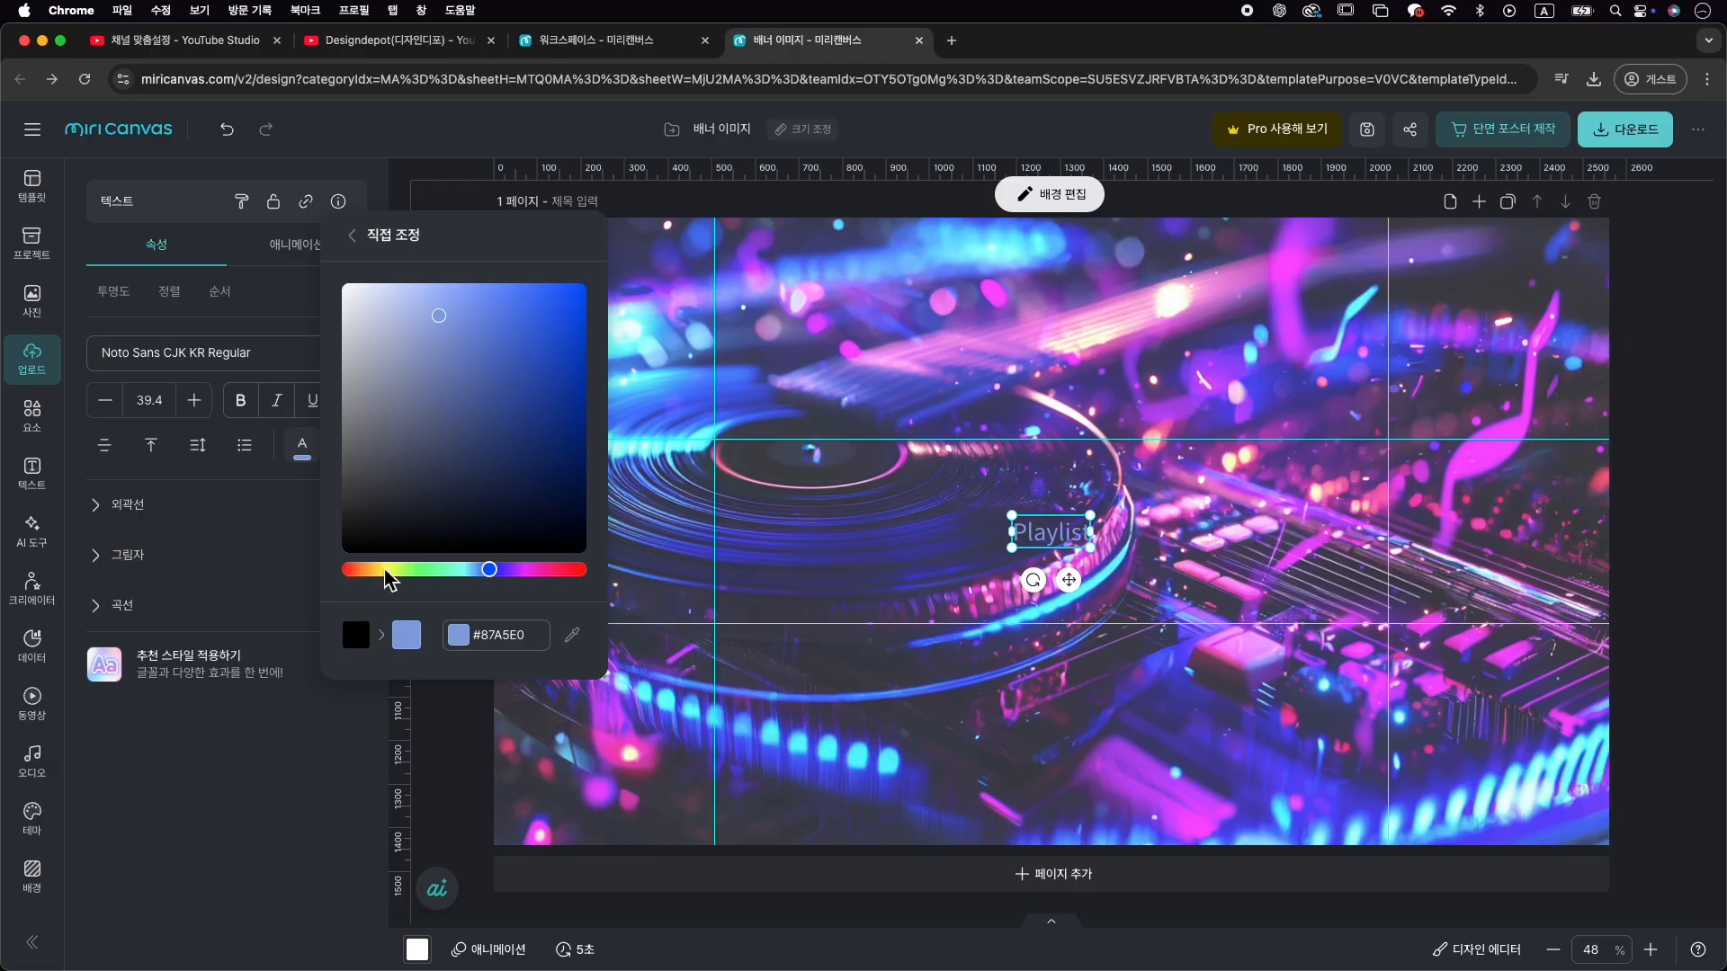
left_click_drag(411, 390, 307, 279)
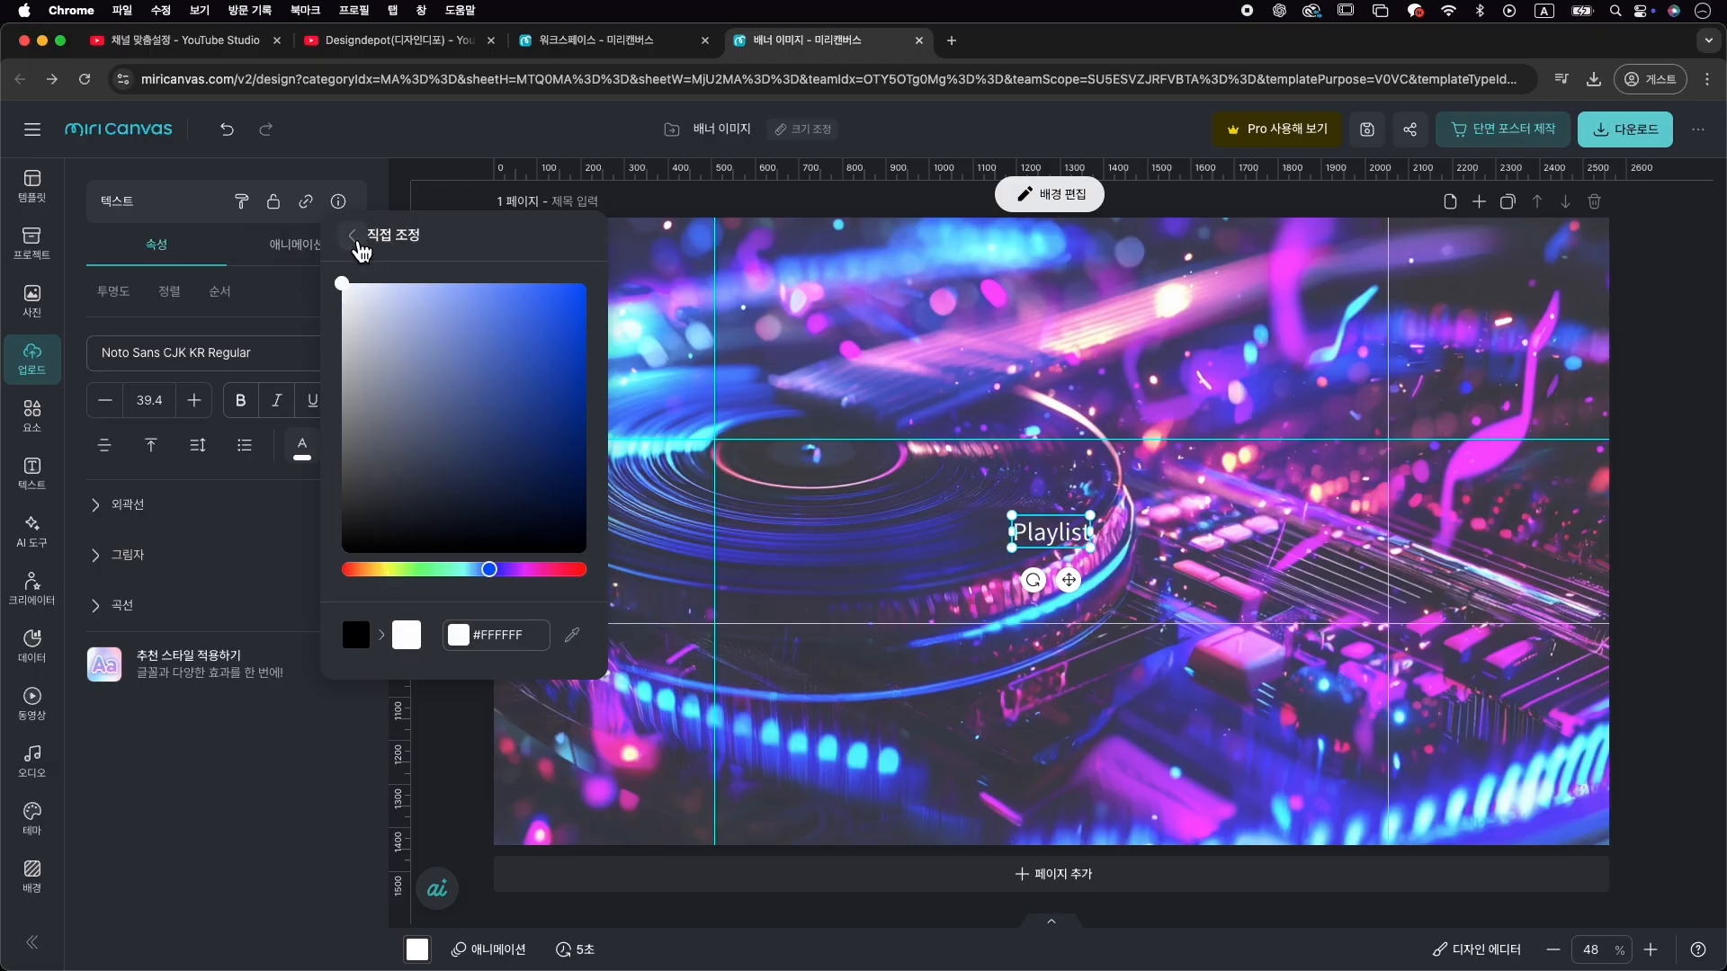
left_click(358, 248)
Turn on the shadow for the Playlist text and set its font size to 150
left_click(221, 559)
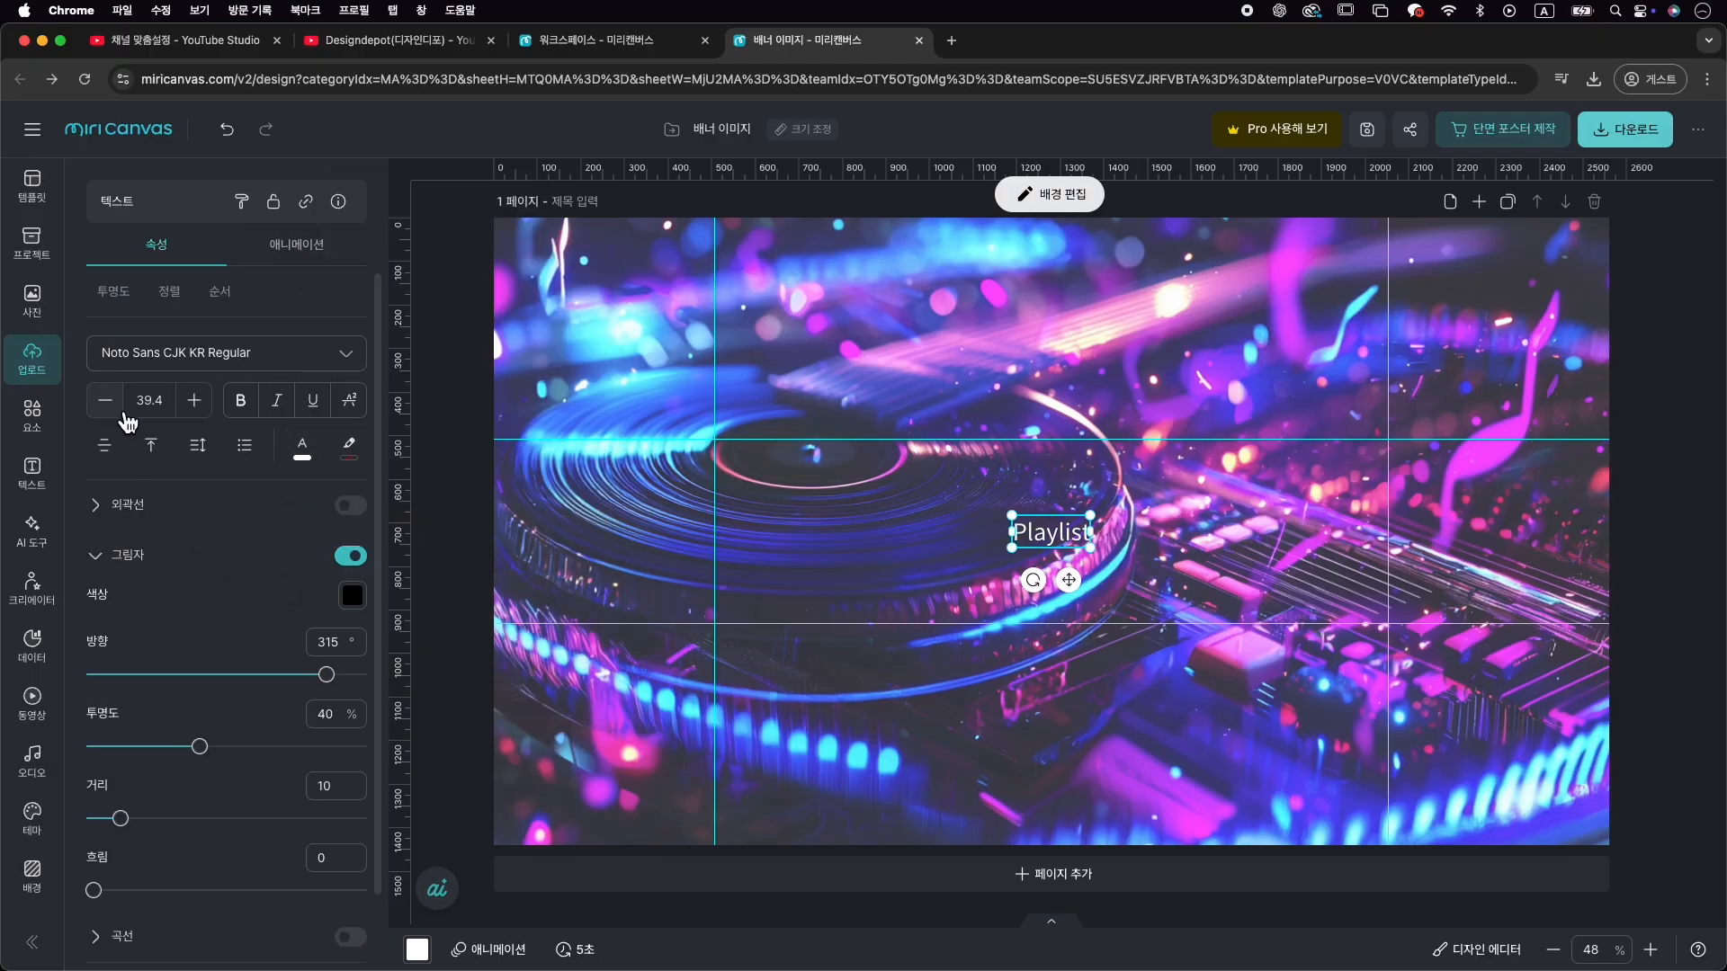
left_click(165, 407)
left_click(166, 408)
type("150")
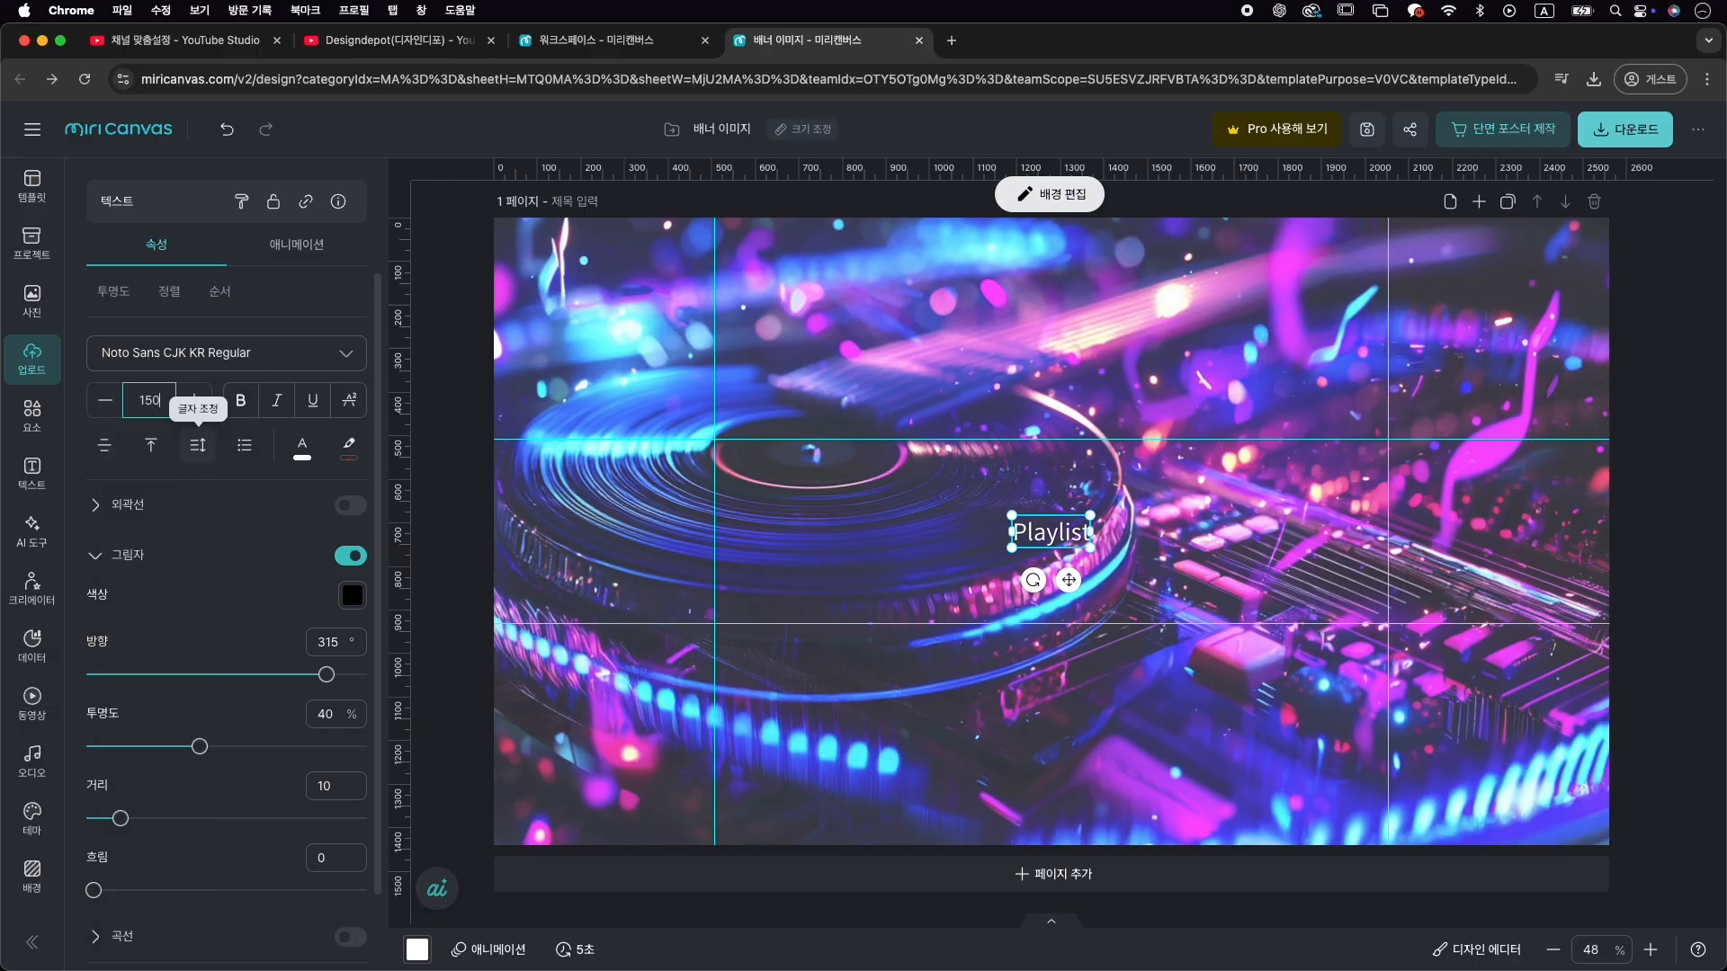
key("Return")
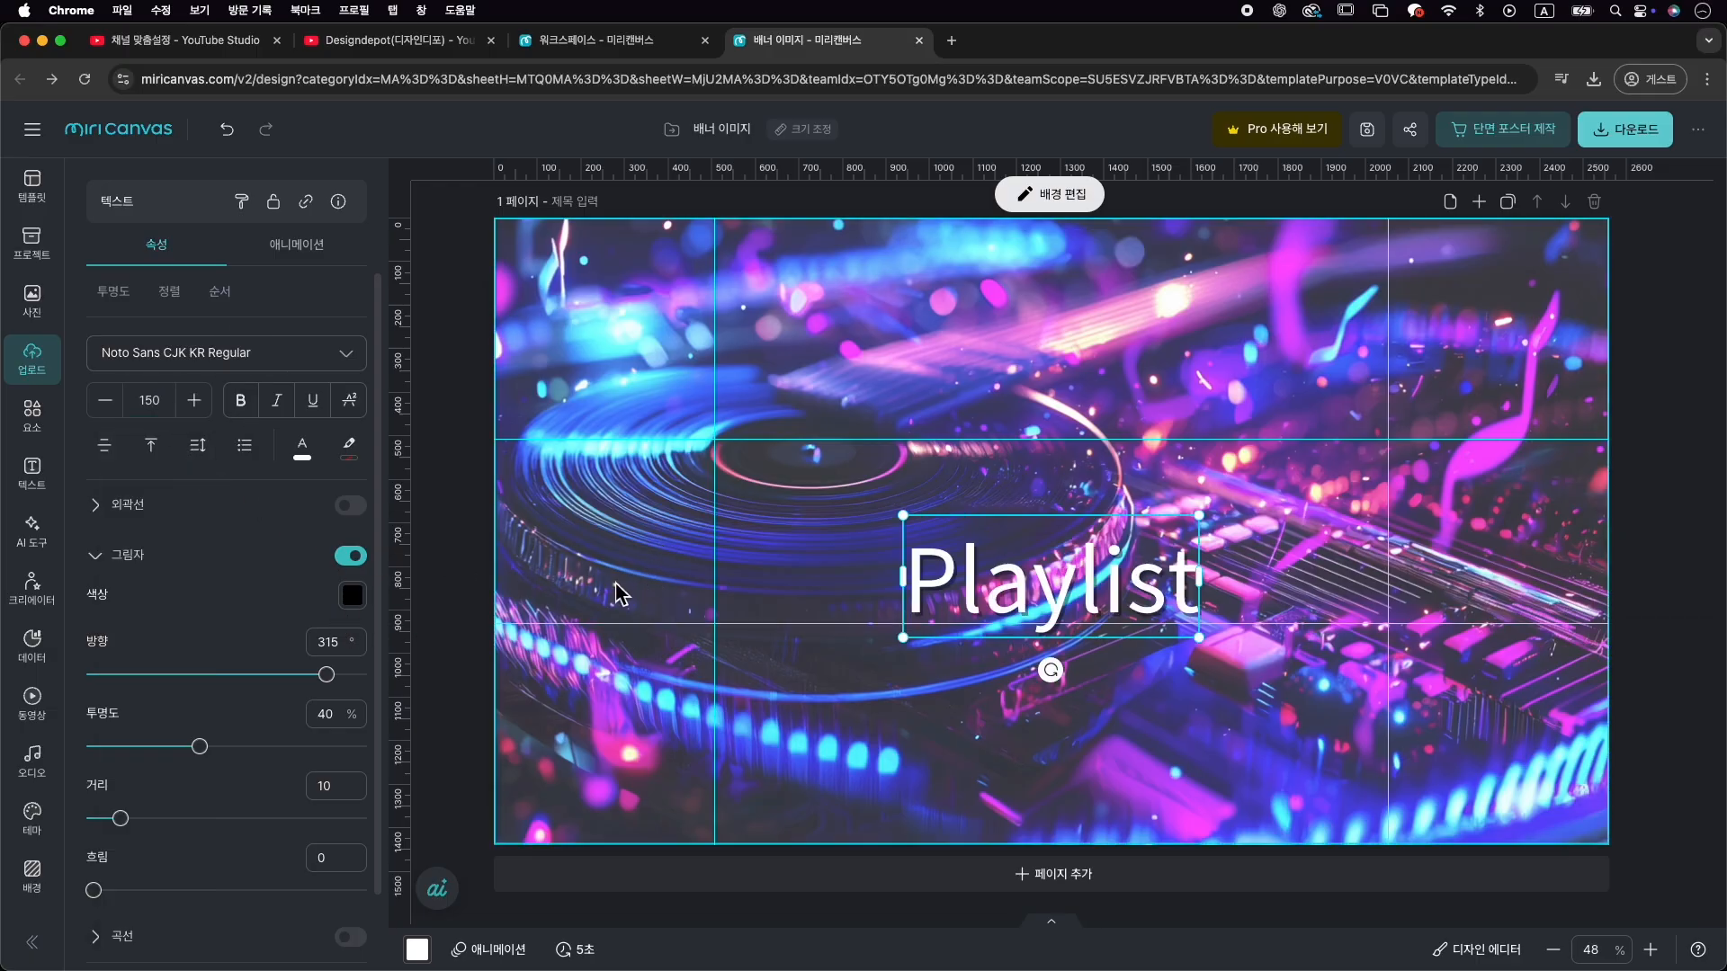
Try the 가비아 마음결체 font on the Playlist text and set it to 가나초콜릿
left_click(349, 359)
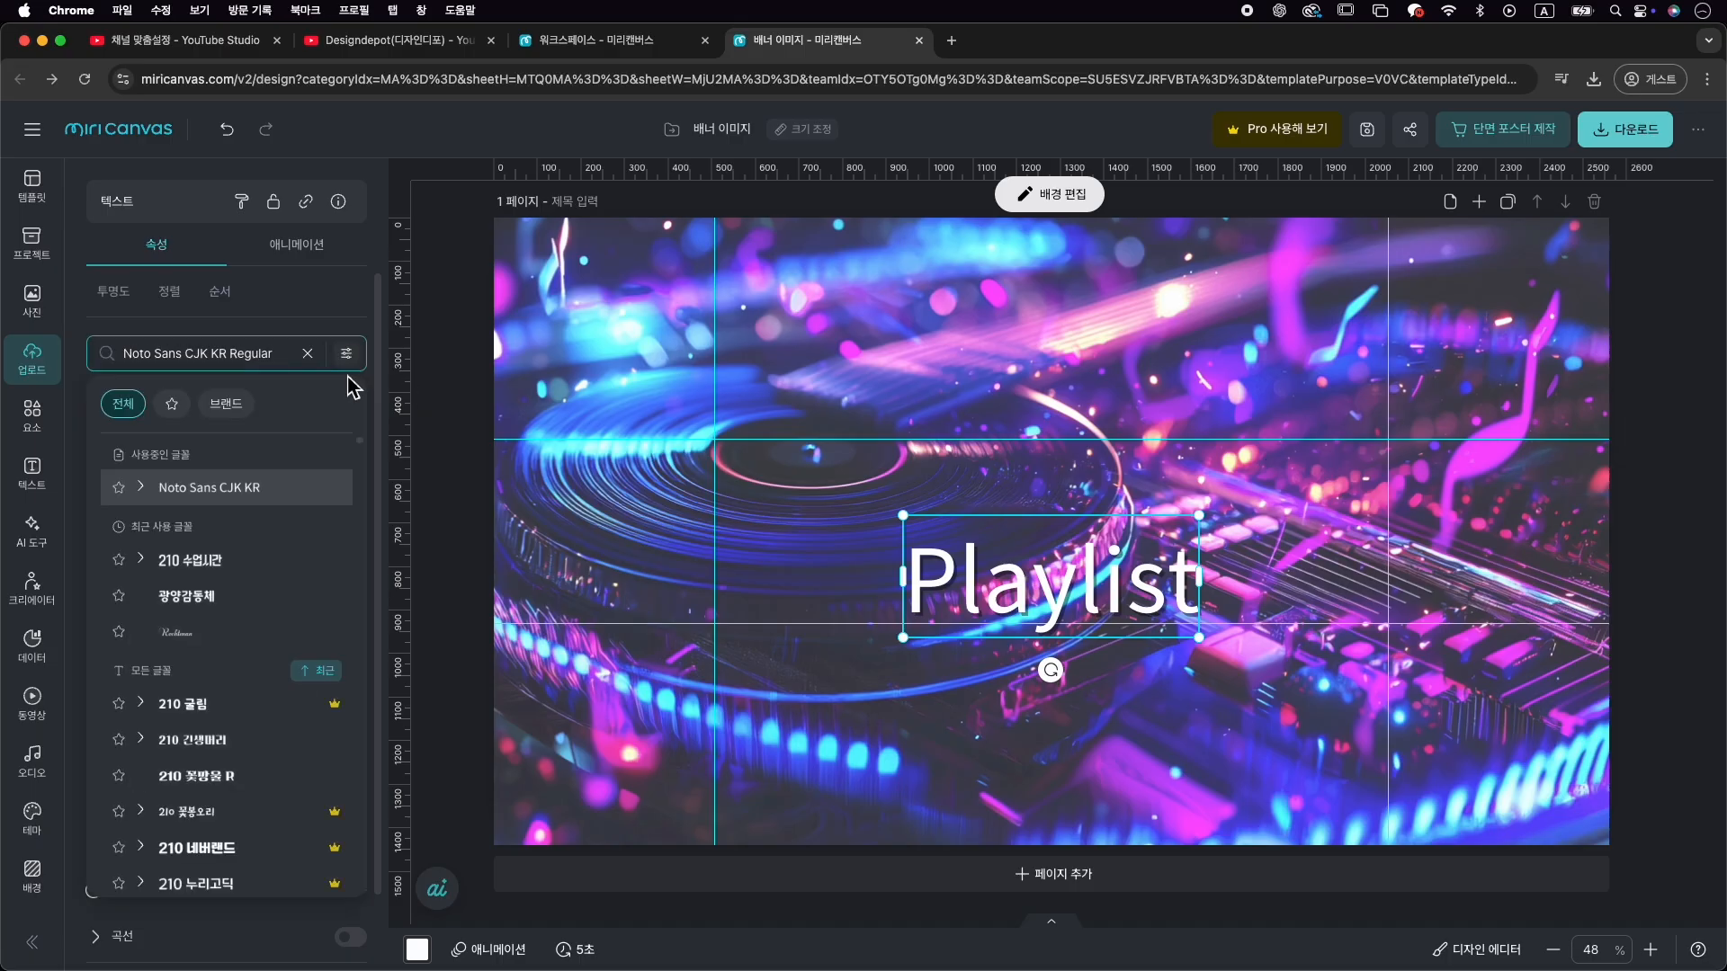
scroll(285, 585, "down", 3)
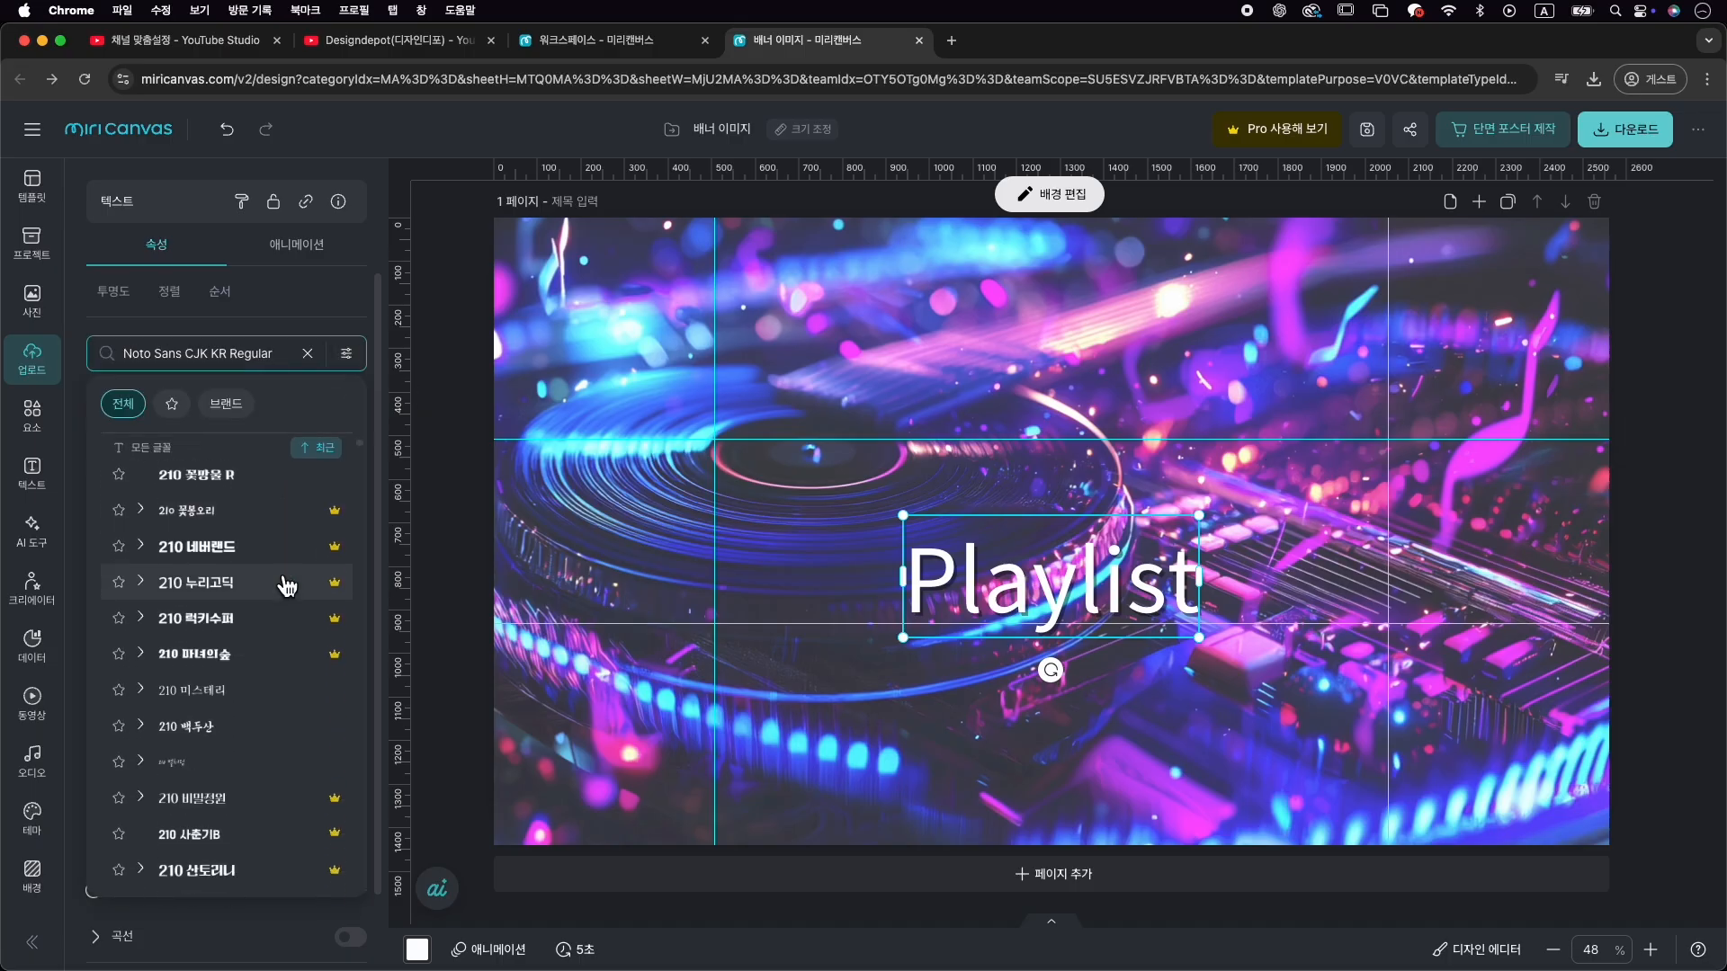
scroll(285, 585, "down", 10)
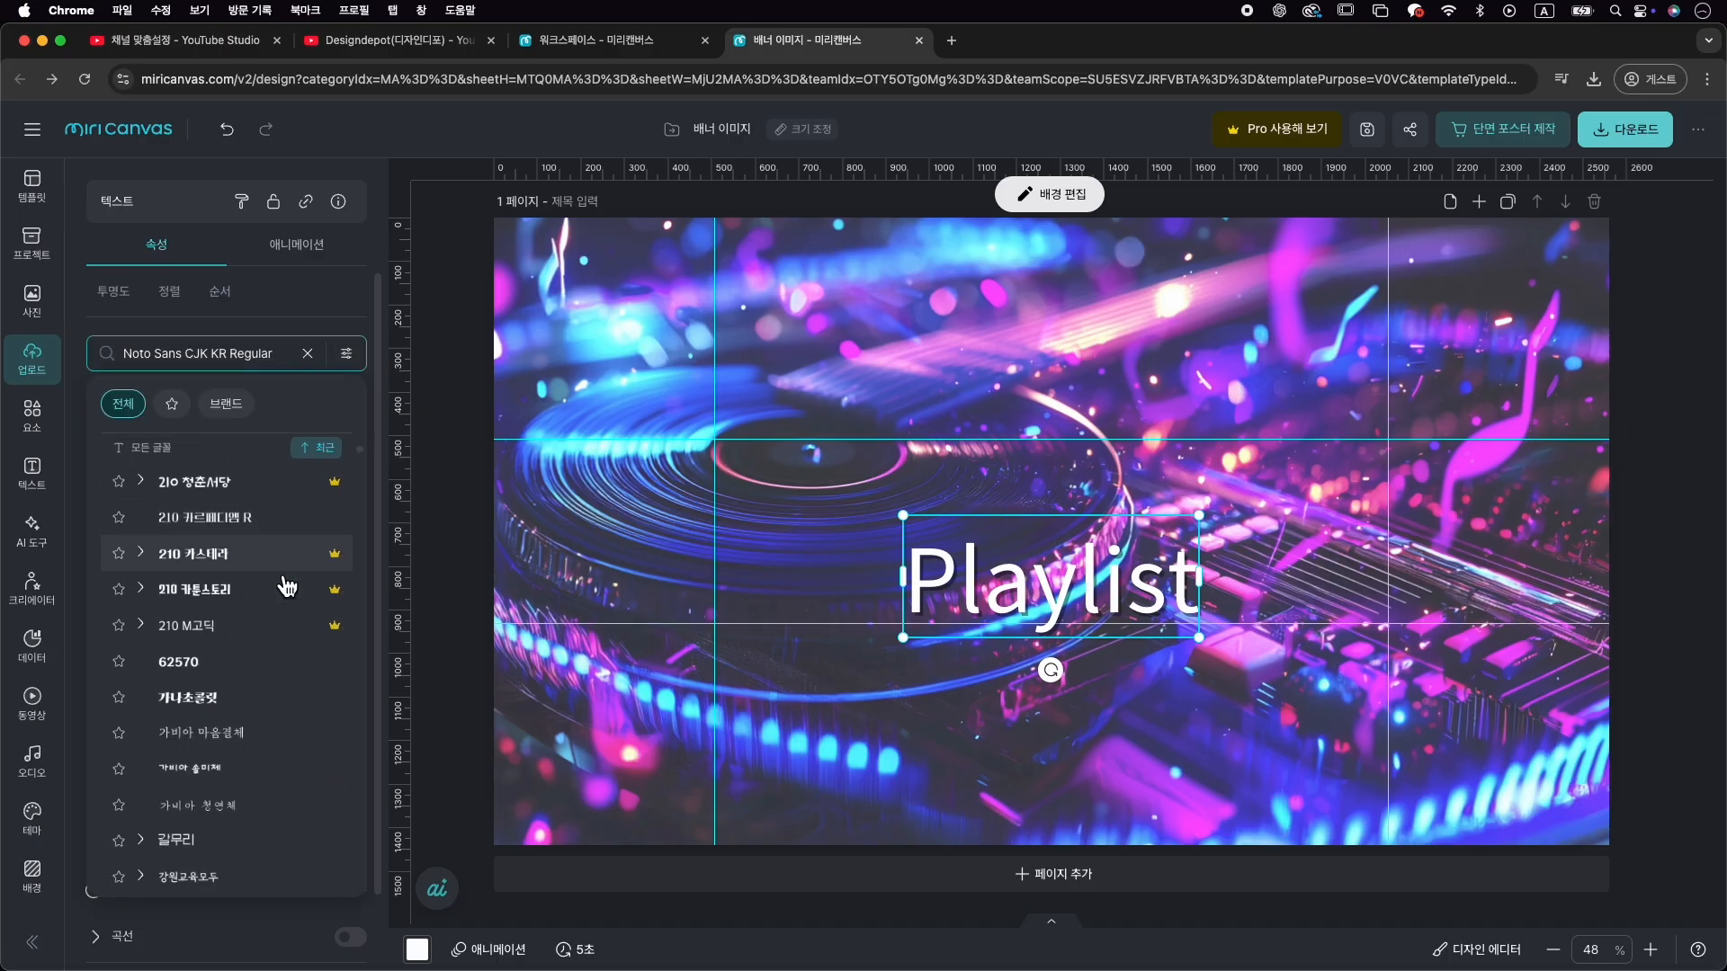
scroll(287, 586, "down", 3)
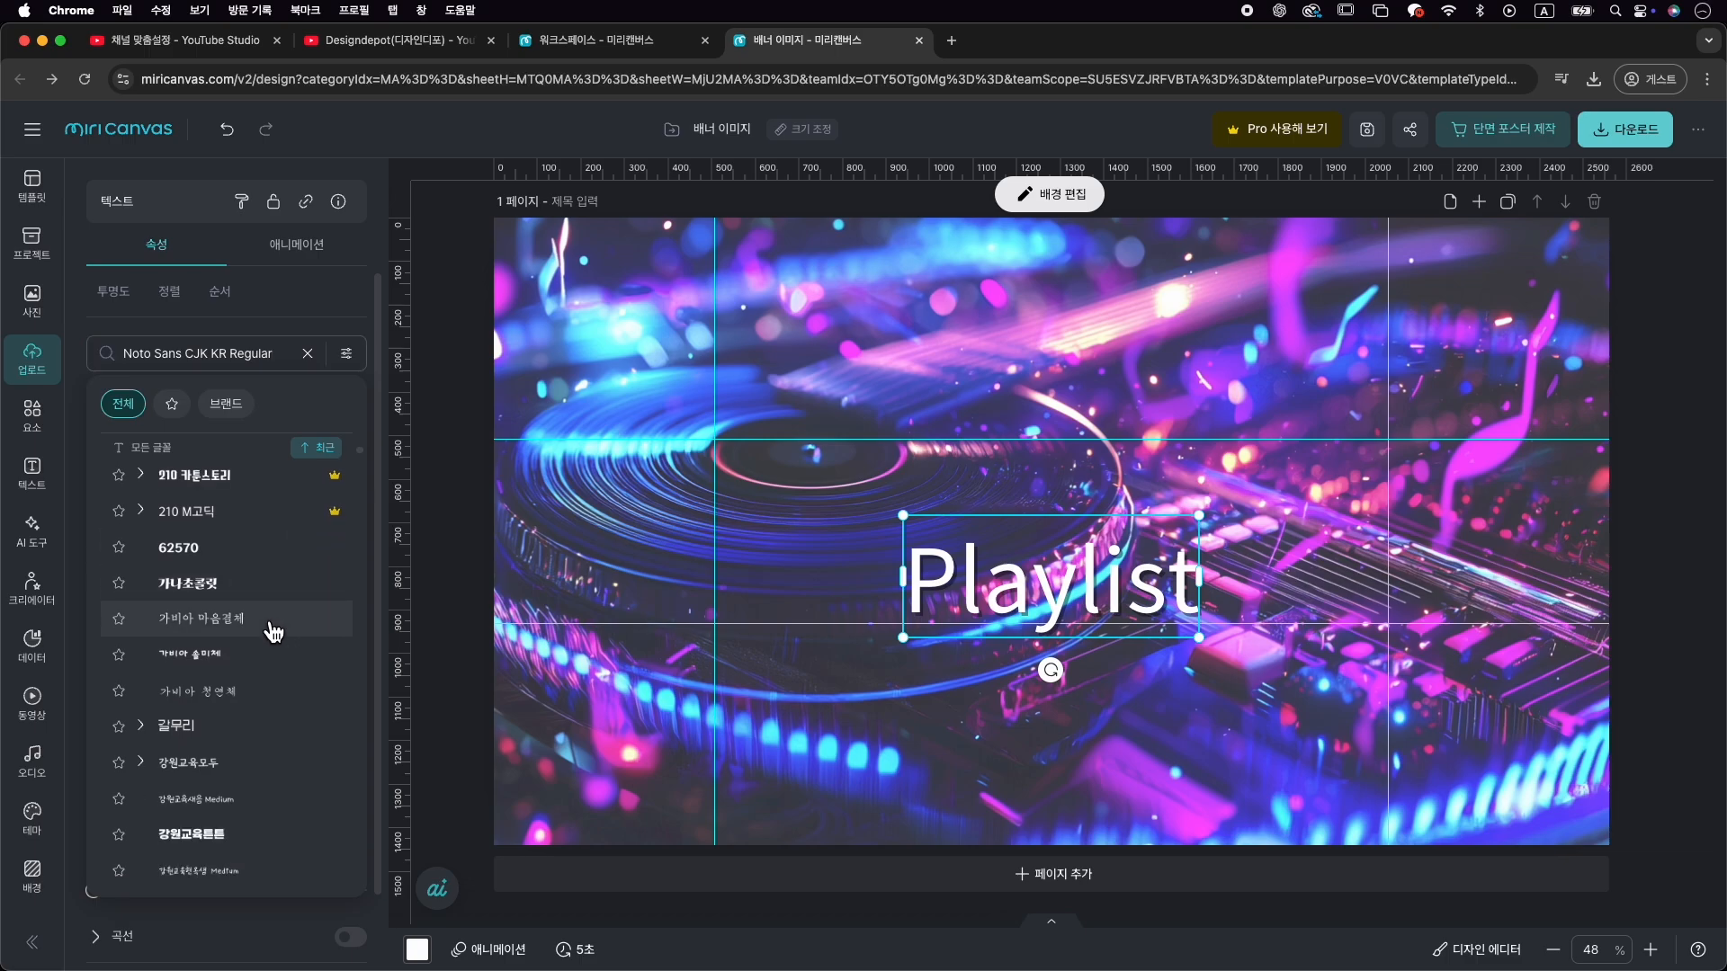
left_click(271, 630)
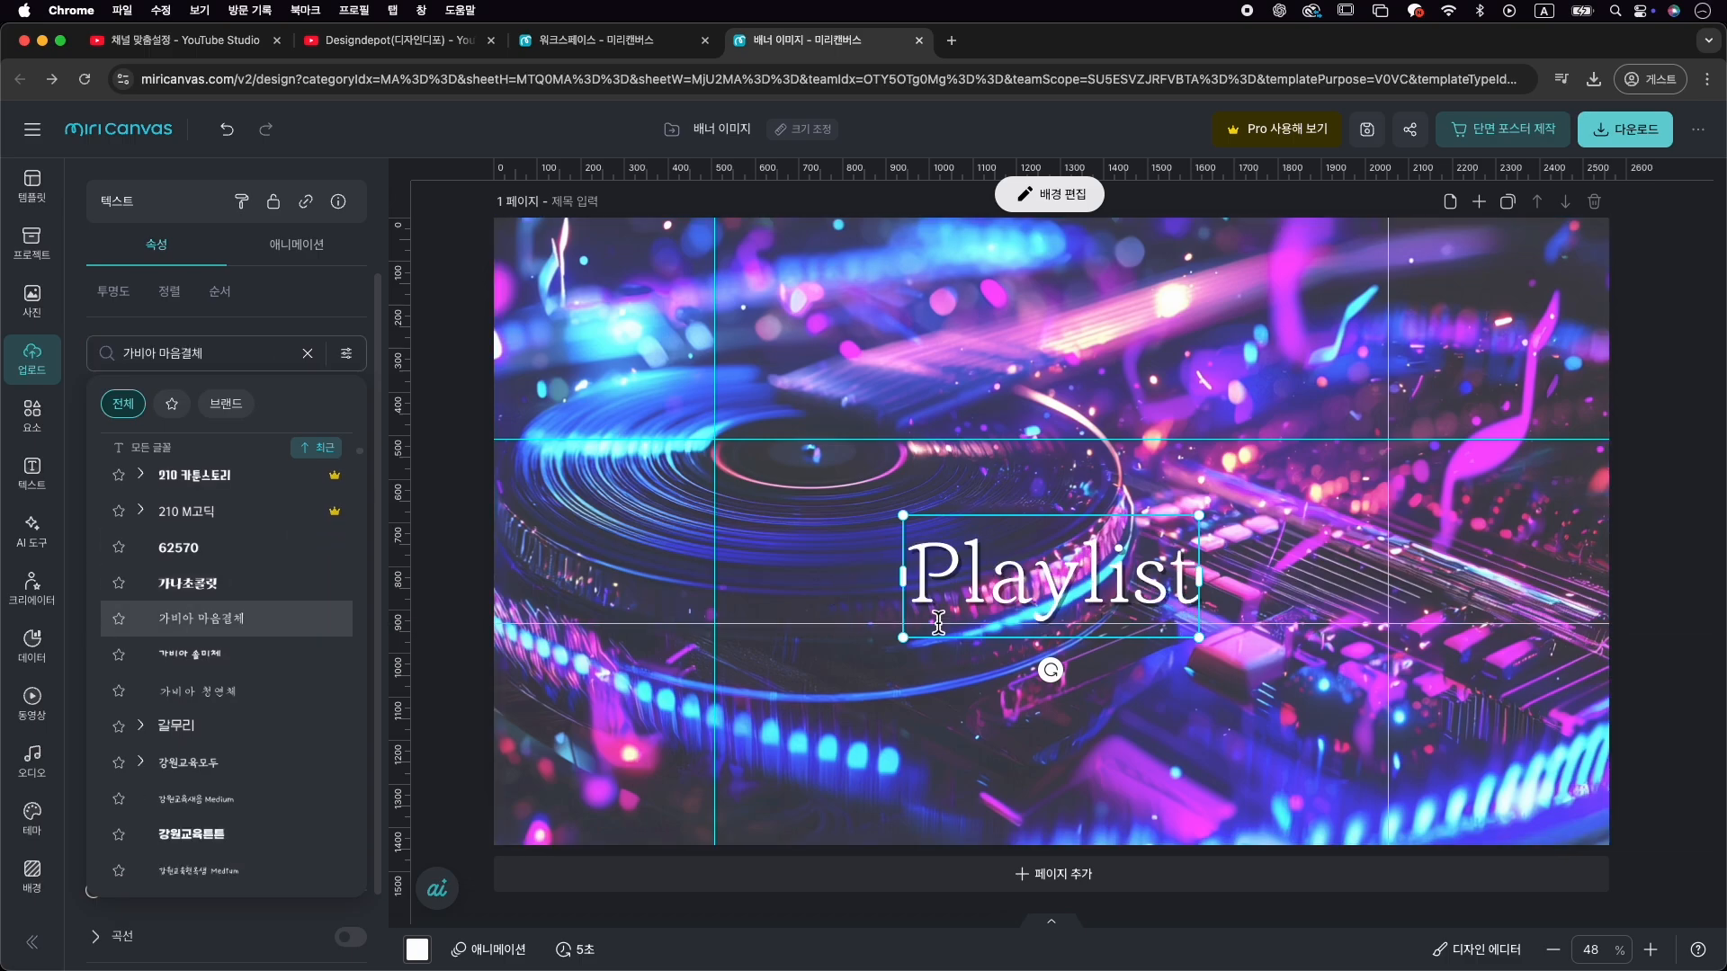
left_click(180, 585)
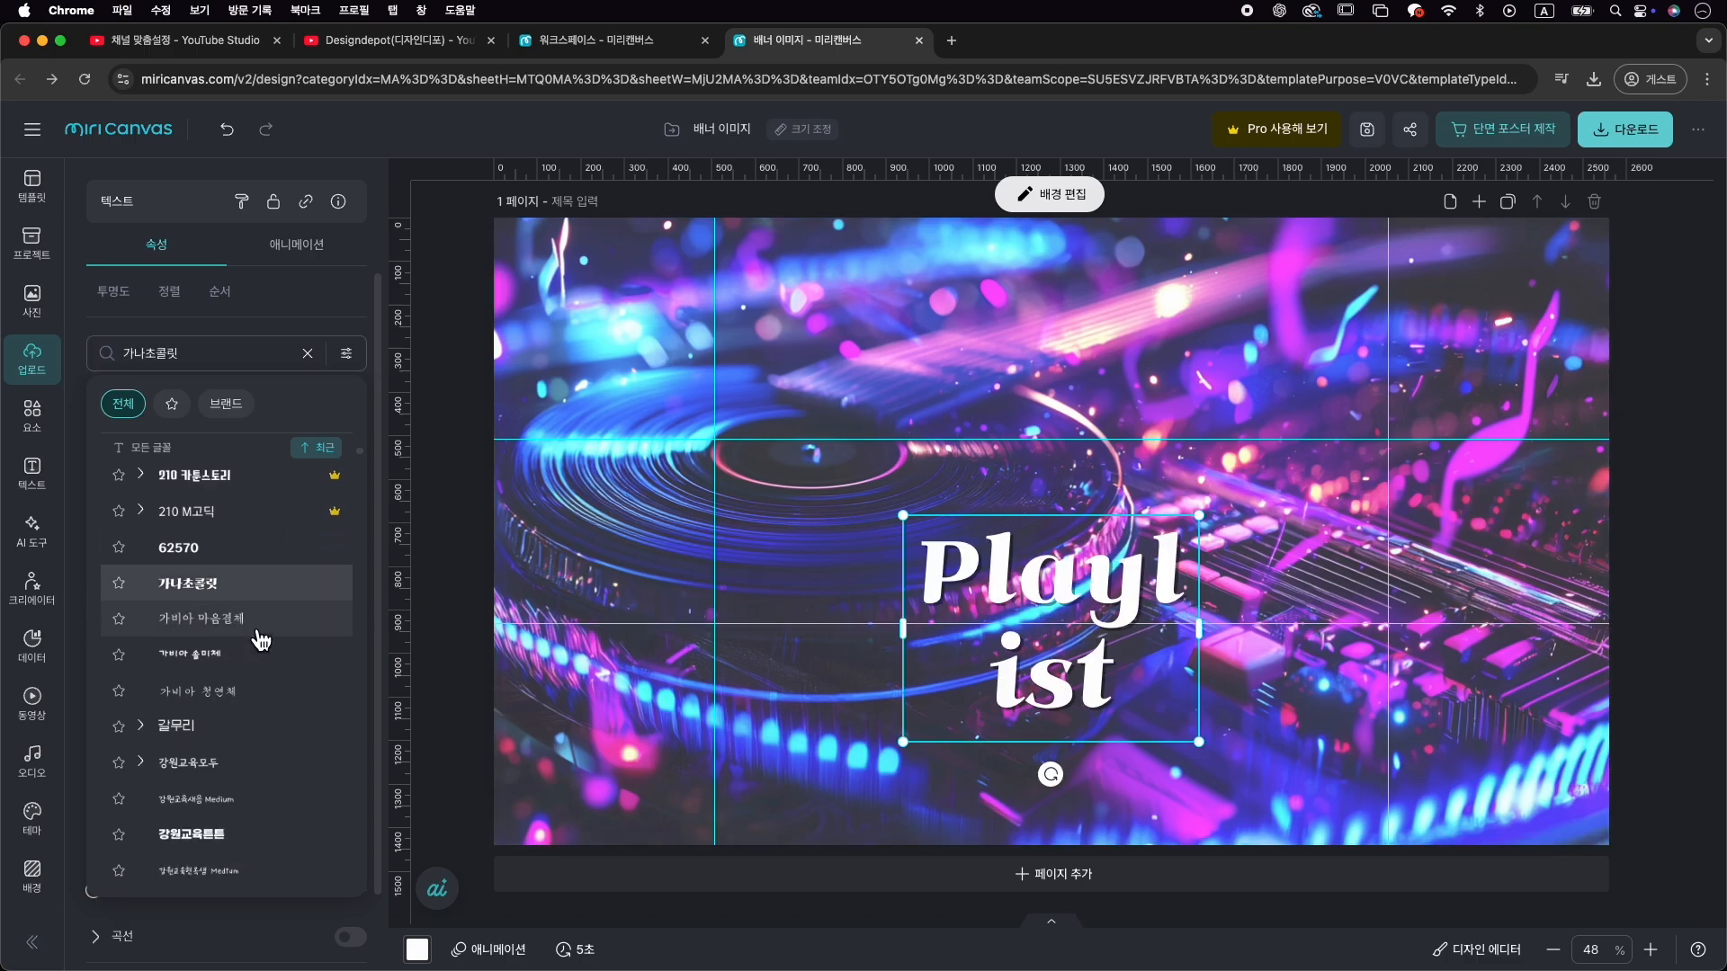
left_click(1200, 632)
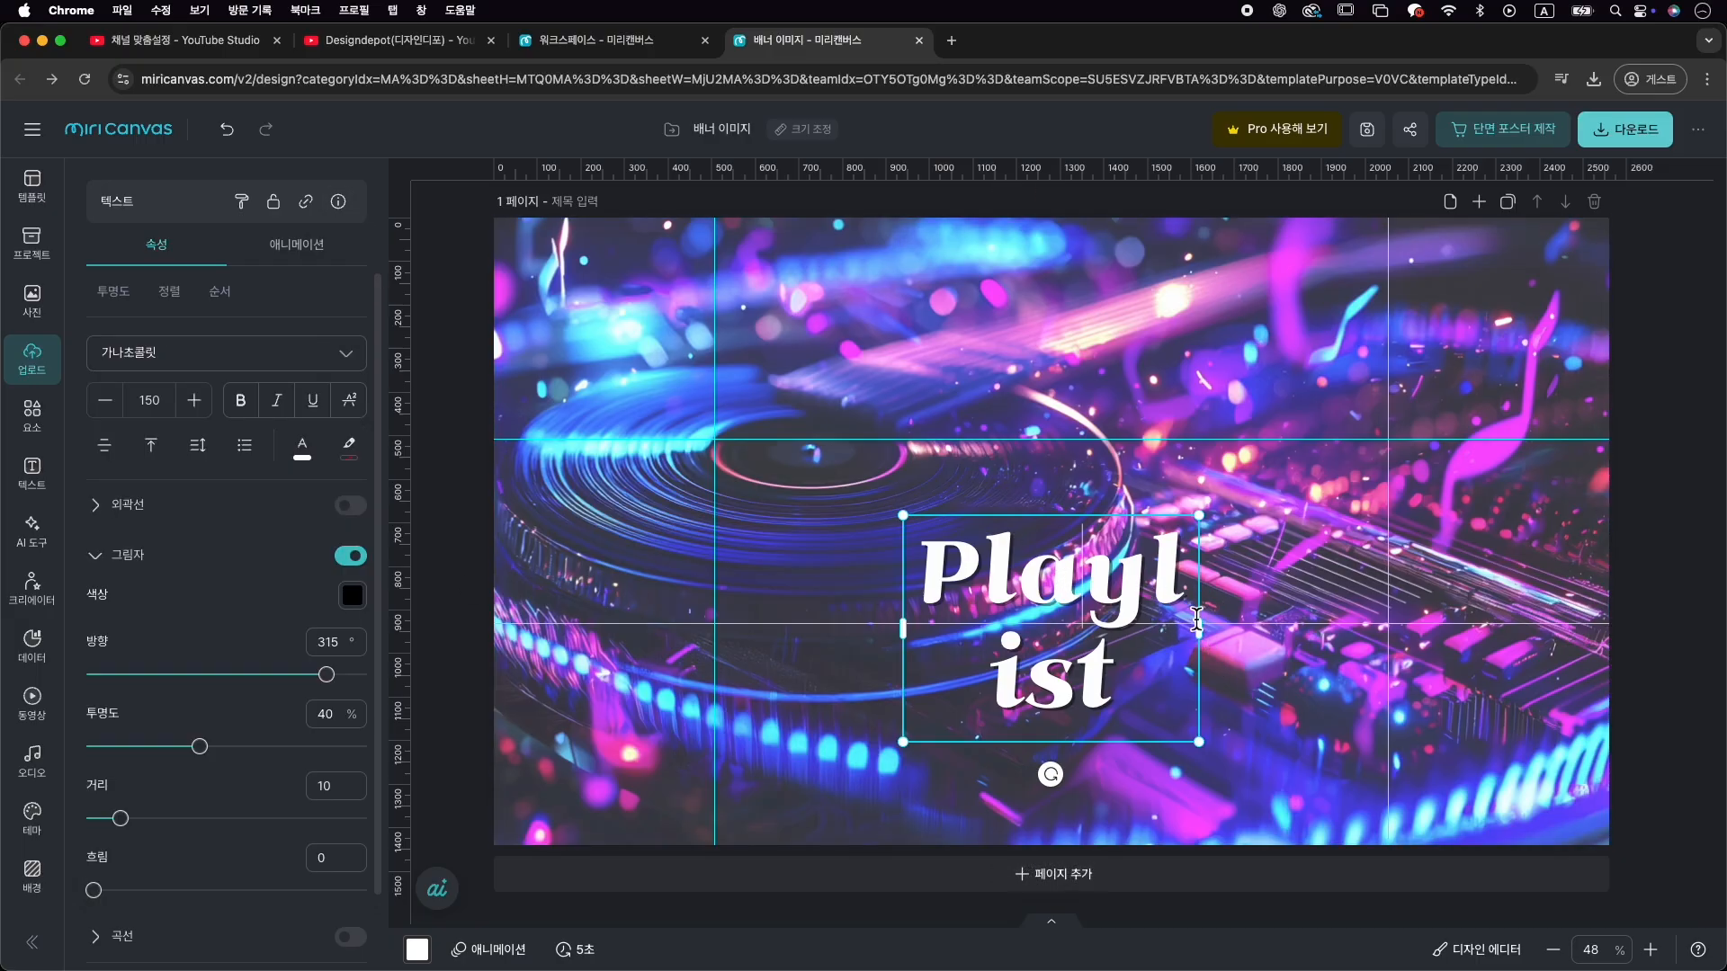
Widen the Playlist text box to about 1548 × 280 px between the vertical guides and centre the title in the guide area
left_click(1034, 586)
left_click(1086, 583)
left_click(989, 572)
left_click(1084, 569)
left_click(1677, 460)
left_click(1174, 597)
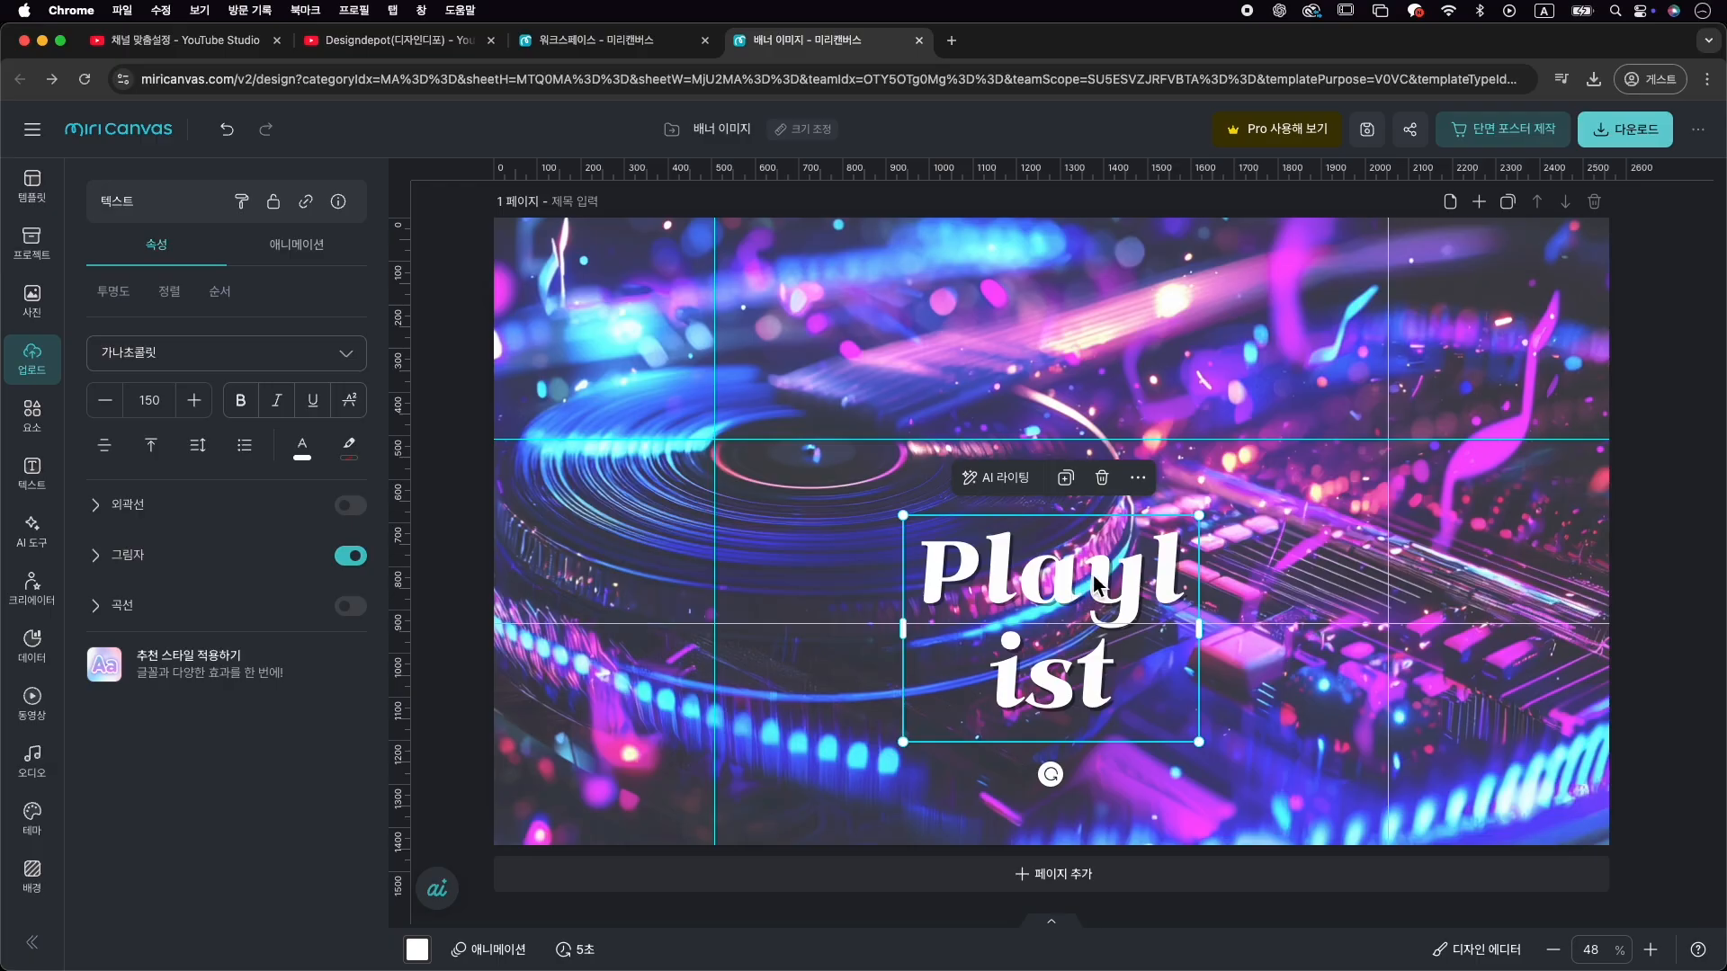
left_click_drag(1091, 583, 1081, 545)
mouse_move(1190, 589)
left_mouse_down()
mouse_move(1206, 583)
mouse_move(1183, 585)
left_mouse_up()
left_click_drag(894, 583, 918, 574)
left_click_drag(1183, 591, 1286, 578)
left_click_drag(1300, 577, 1384, 569)
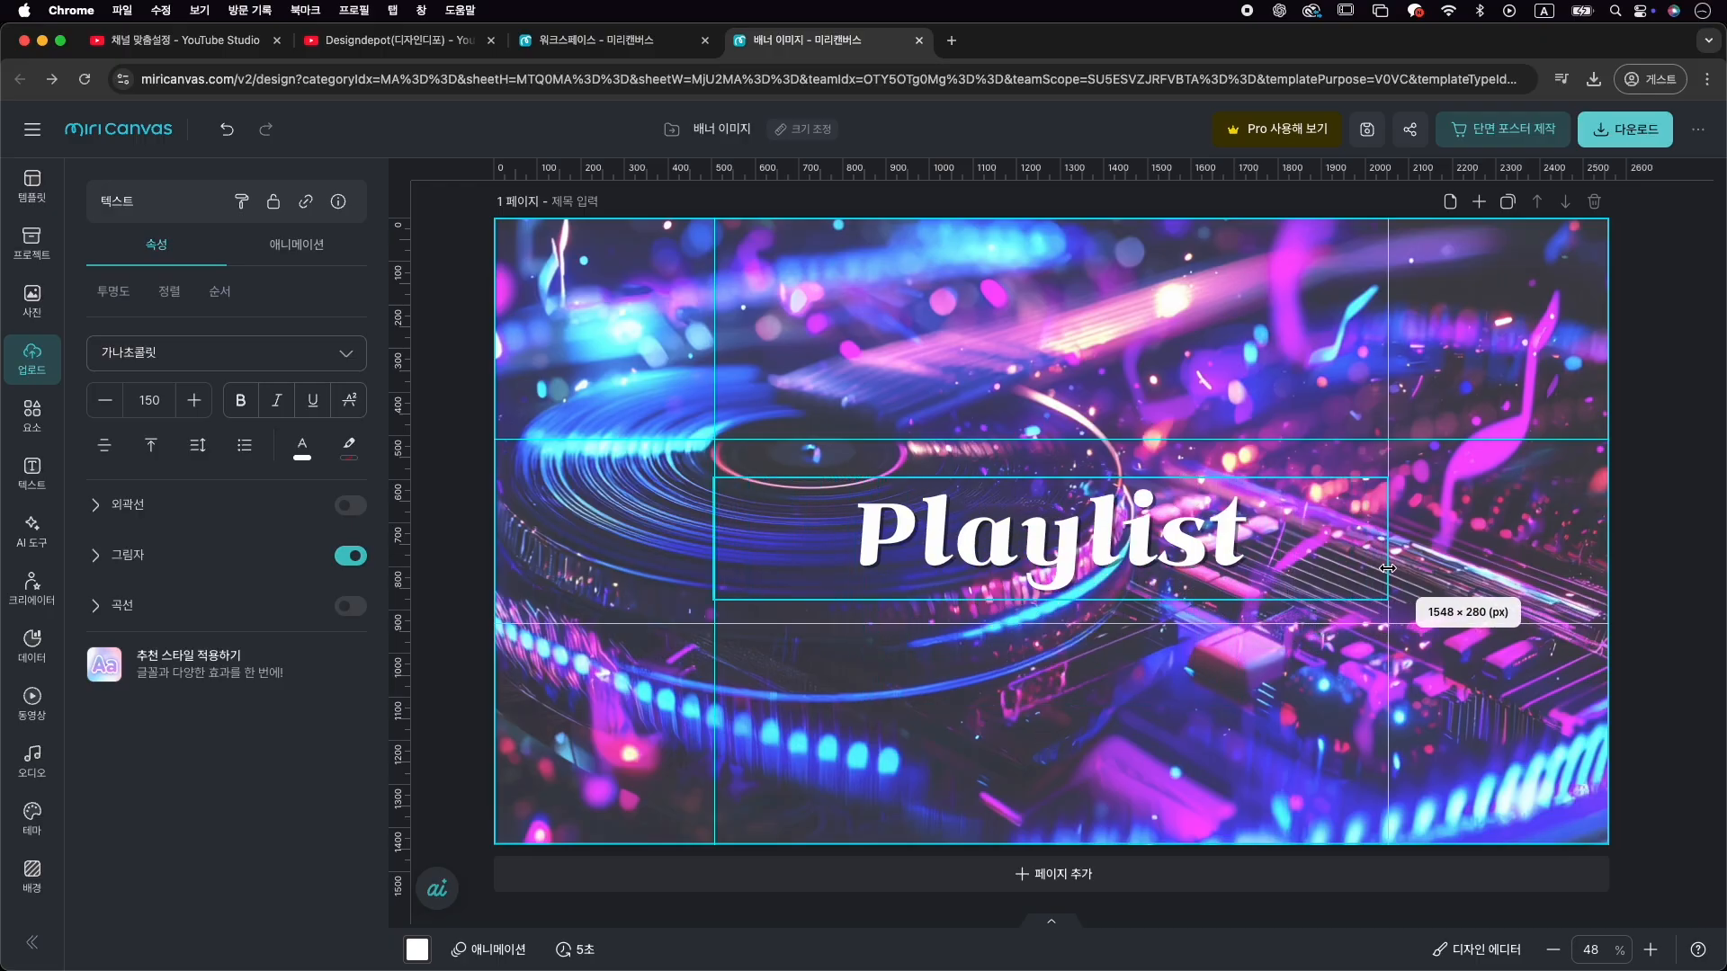
left_click_drag(1026, 518, 1031, 507)
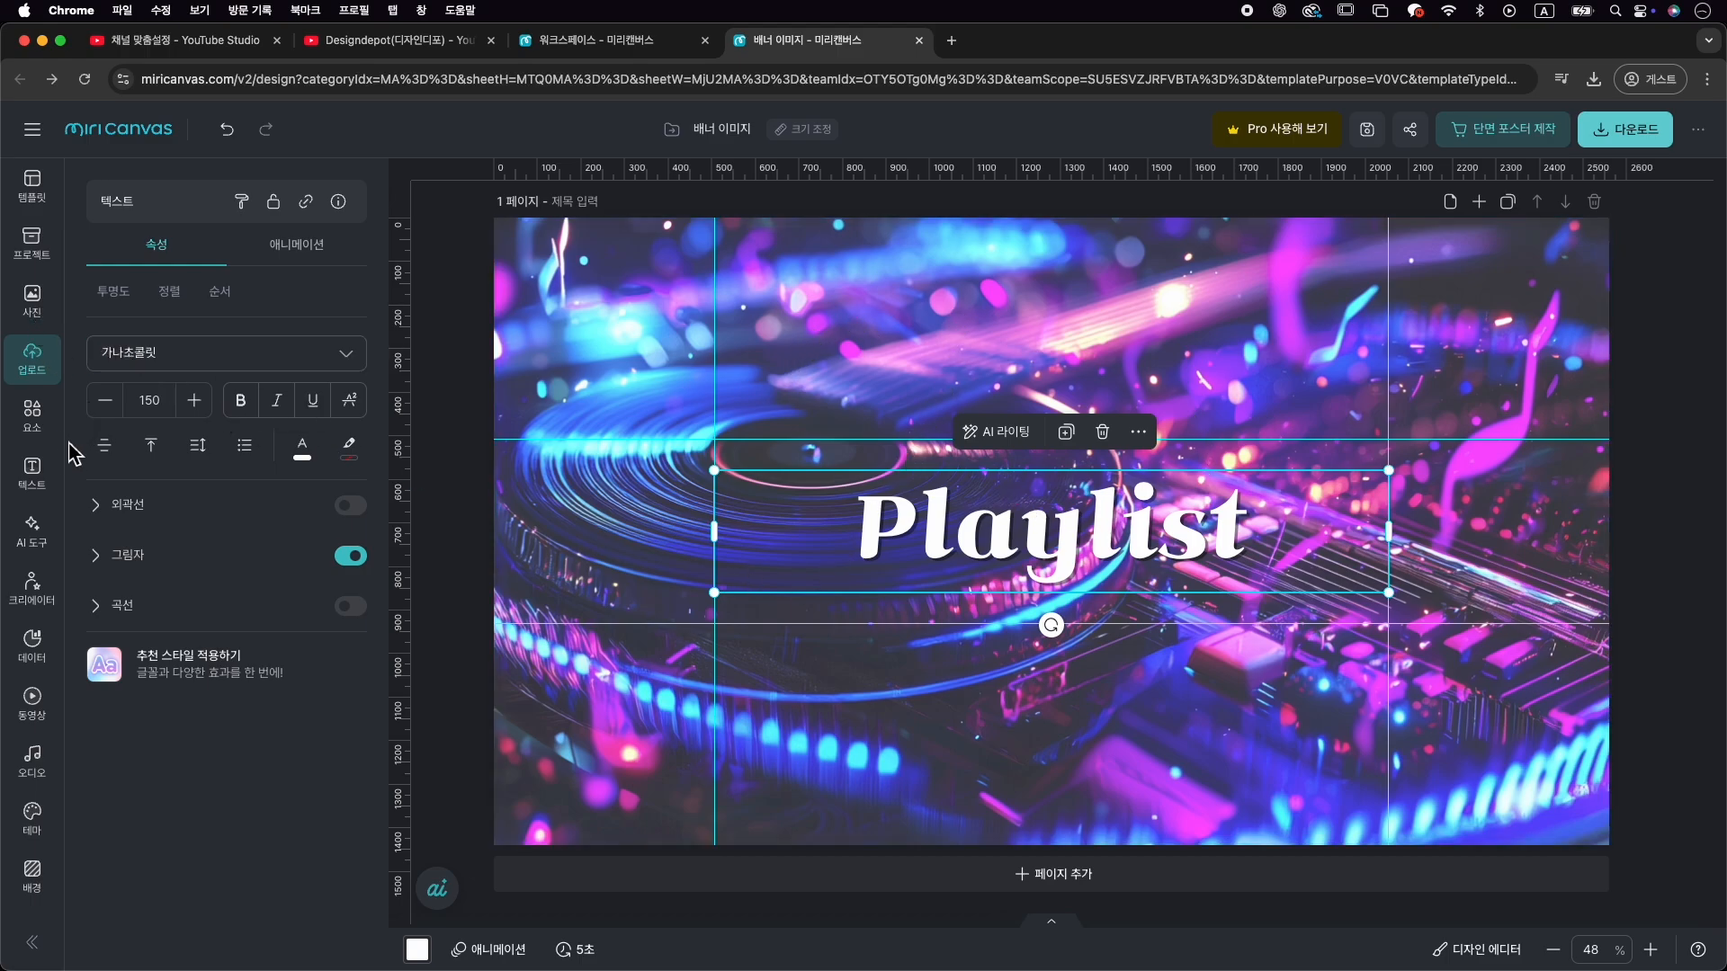
Download the banner as a high-resolution PNG and save it as 배너-이미지-001 in the 다운로드 folder
left_click(44, 417)
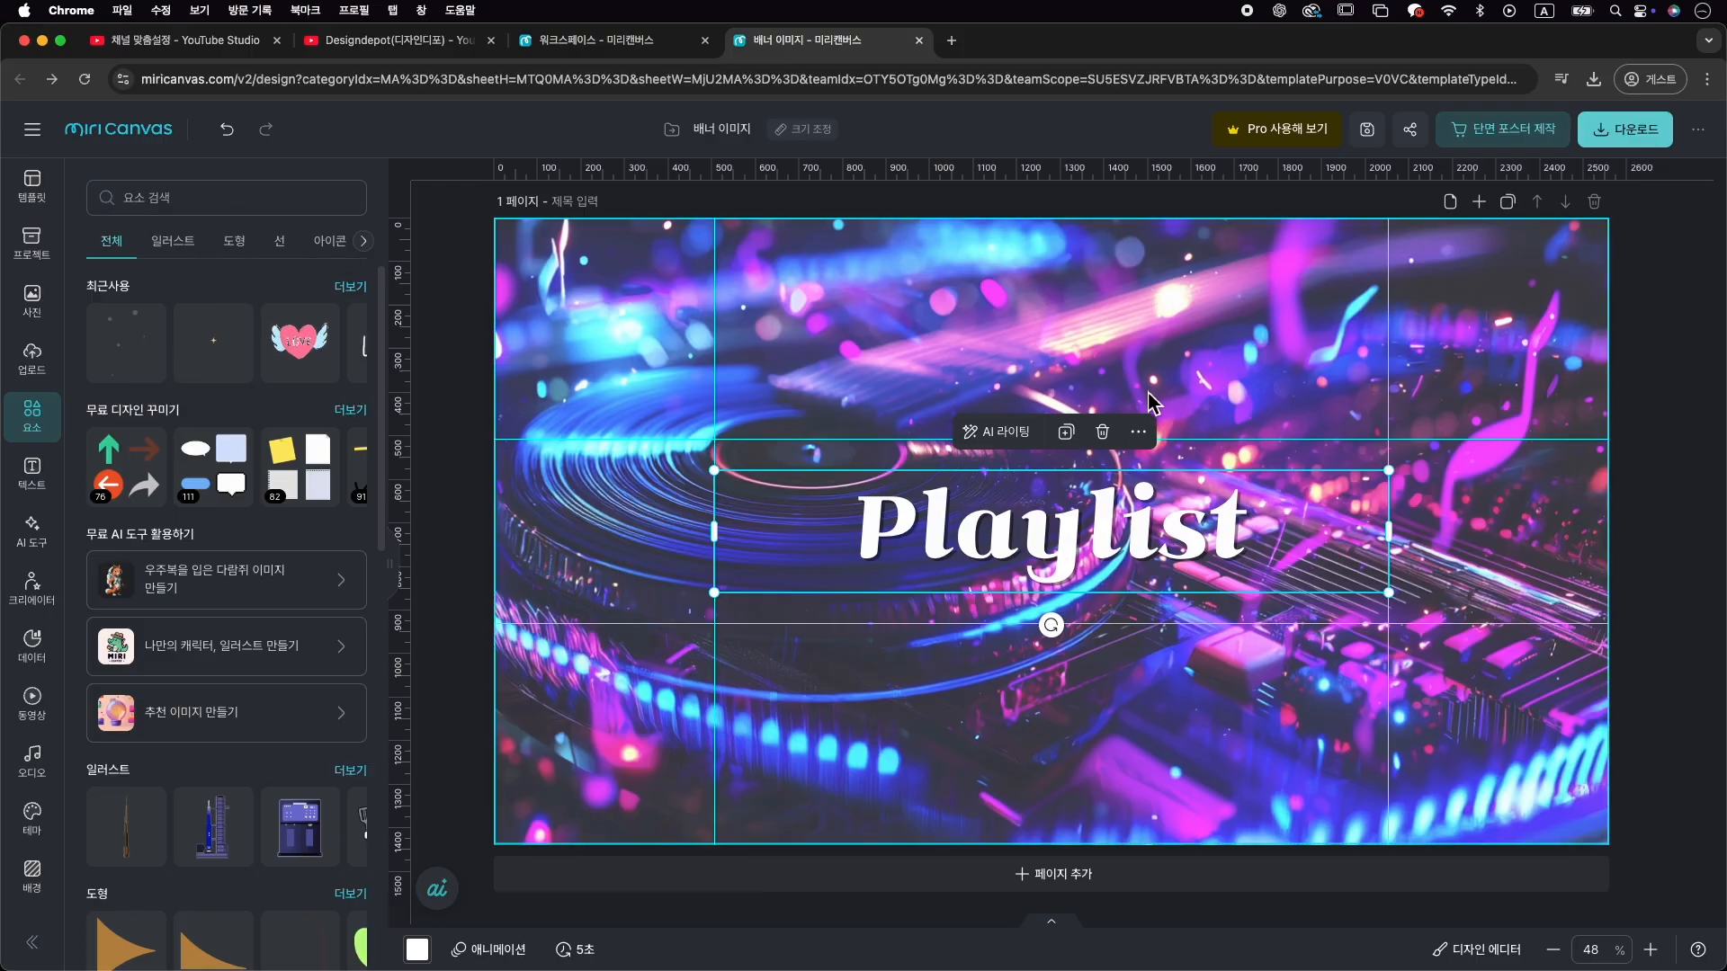
left_click(1651, 133)
left_click(1514, 272)
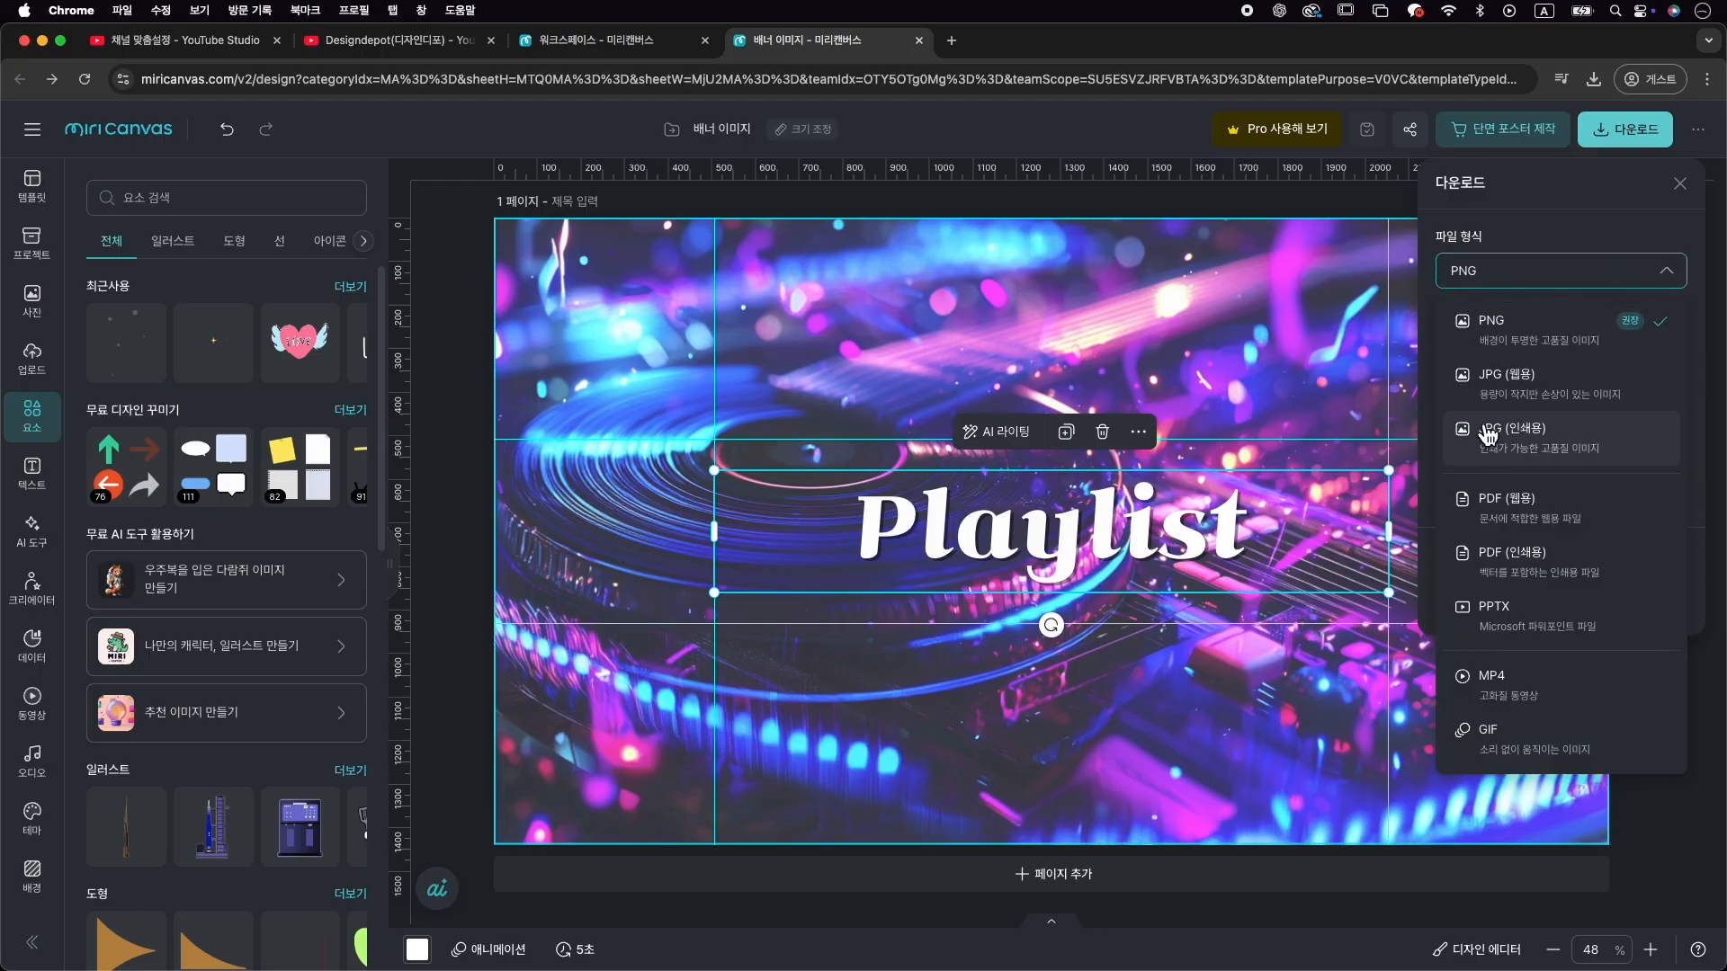
left_click(1601, 265)
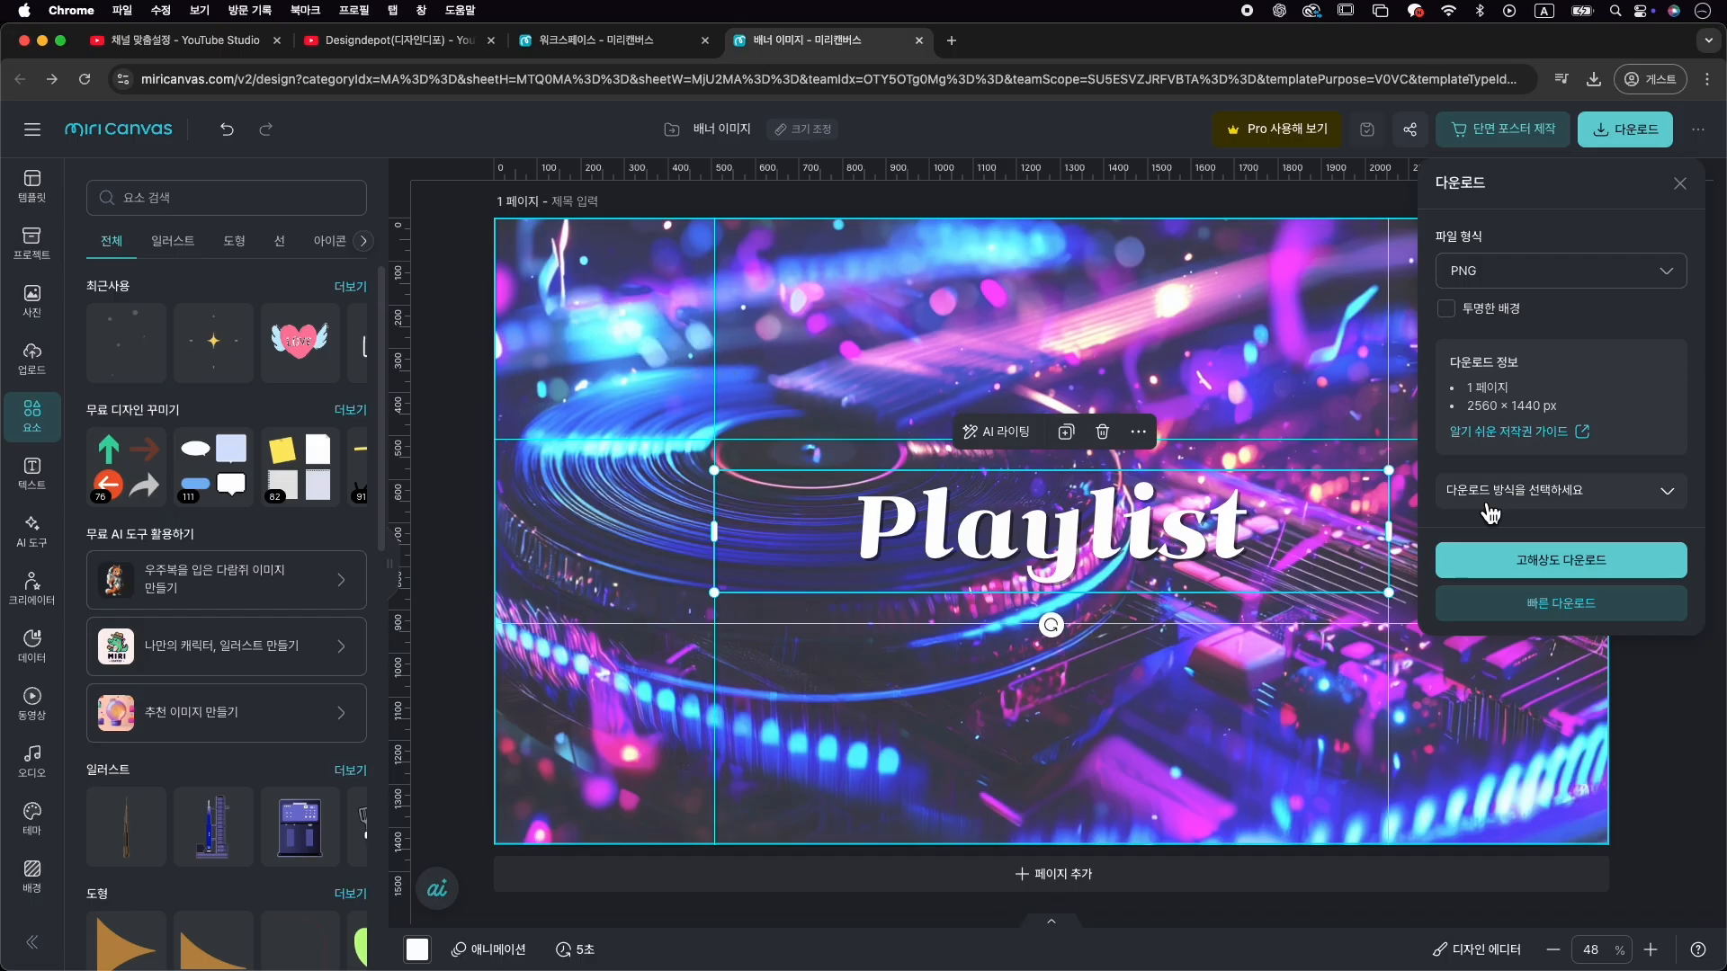
left_click(1519, 608)
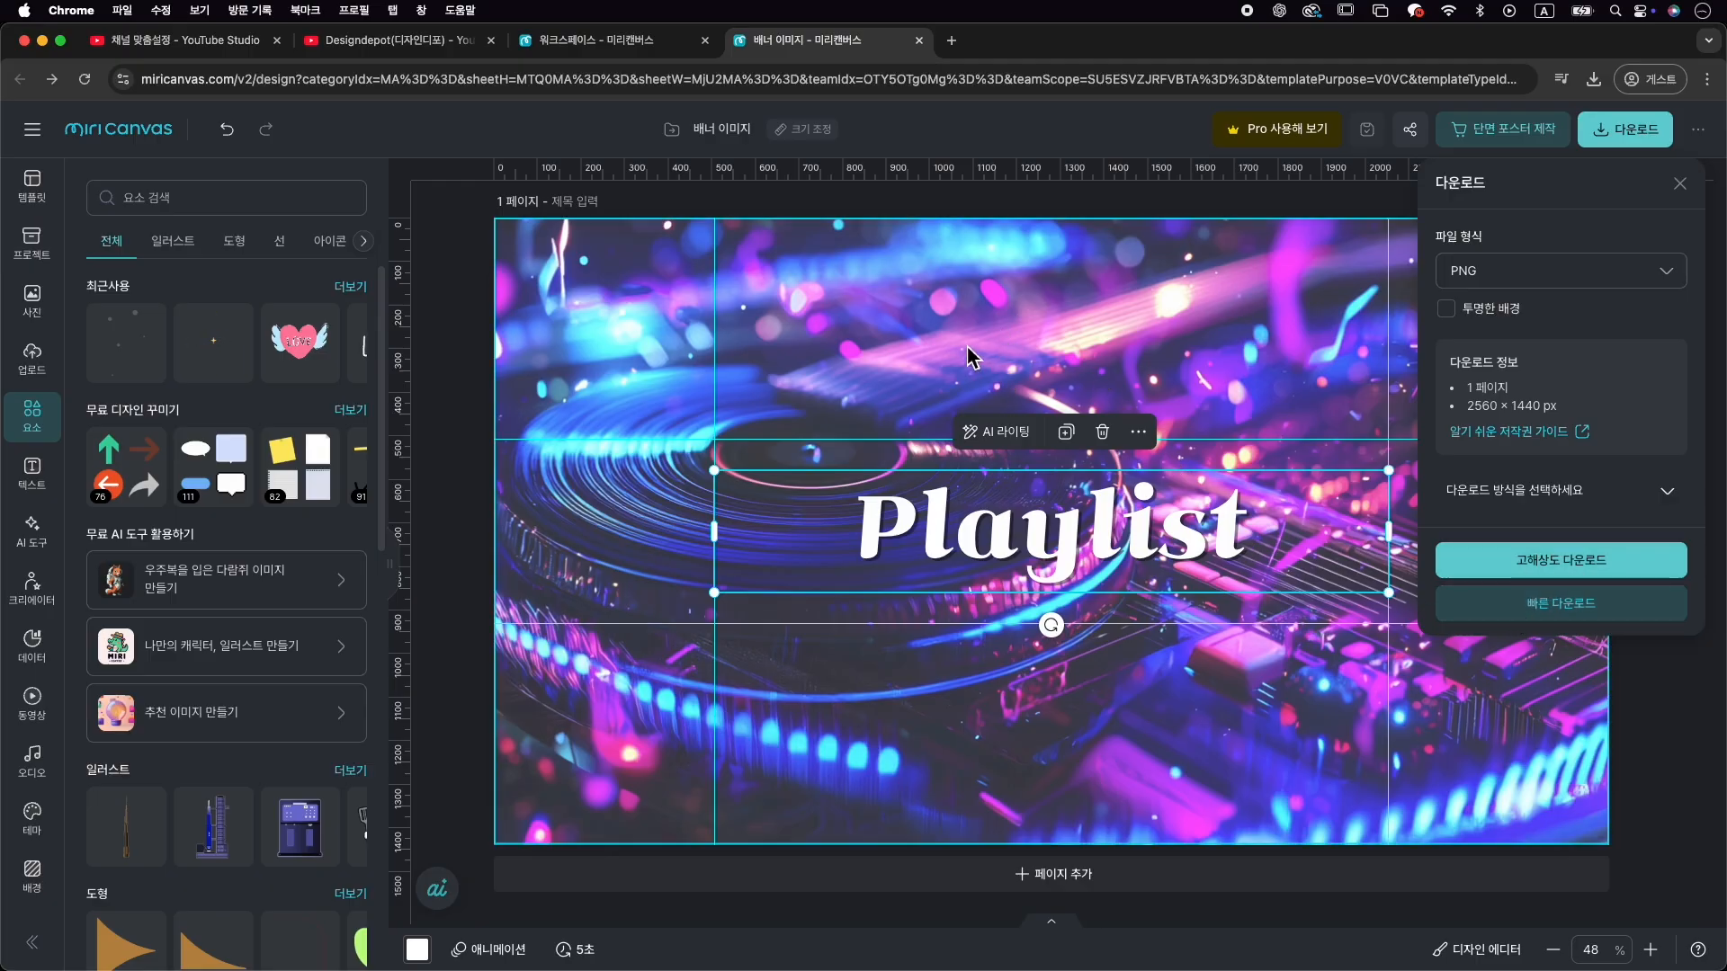
left_click(1590, 574)
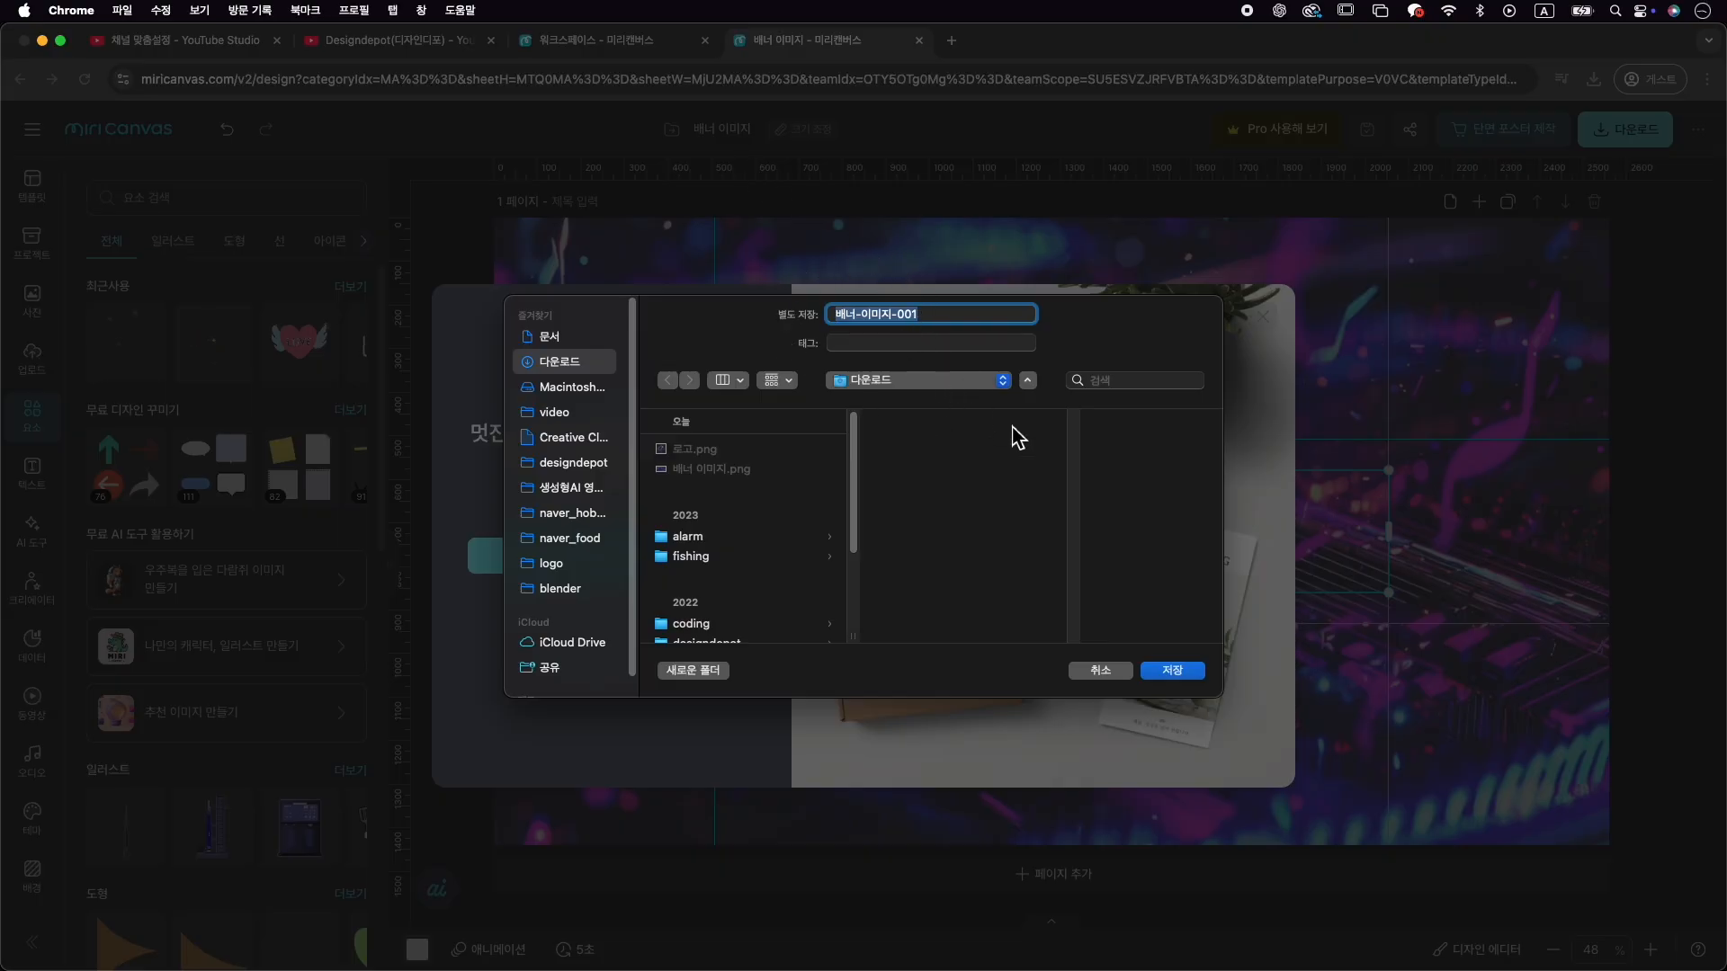
left_click(1184, 679)
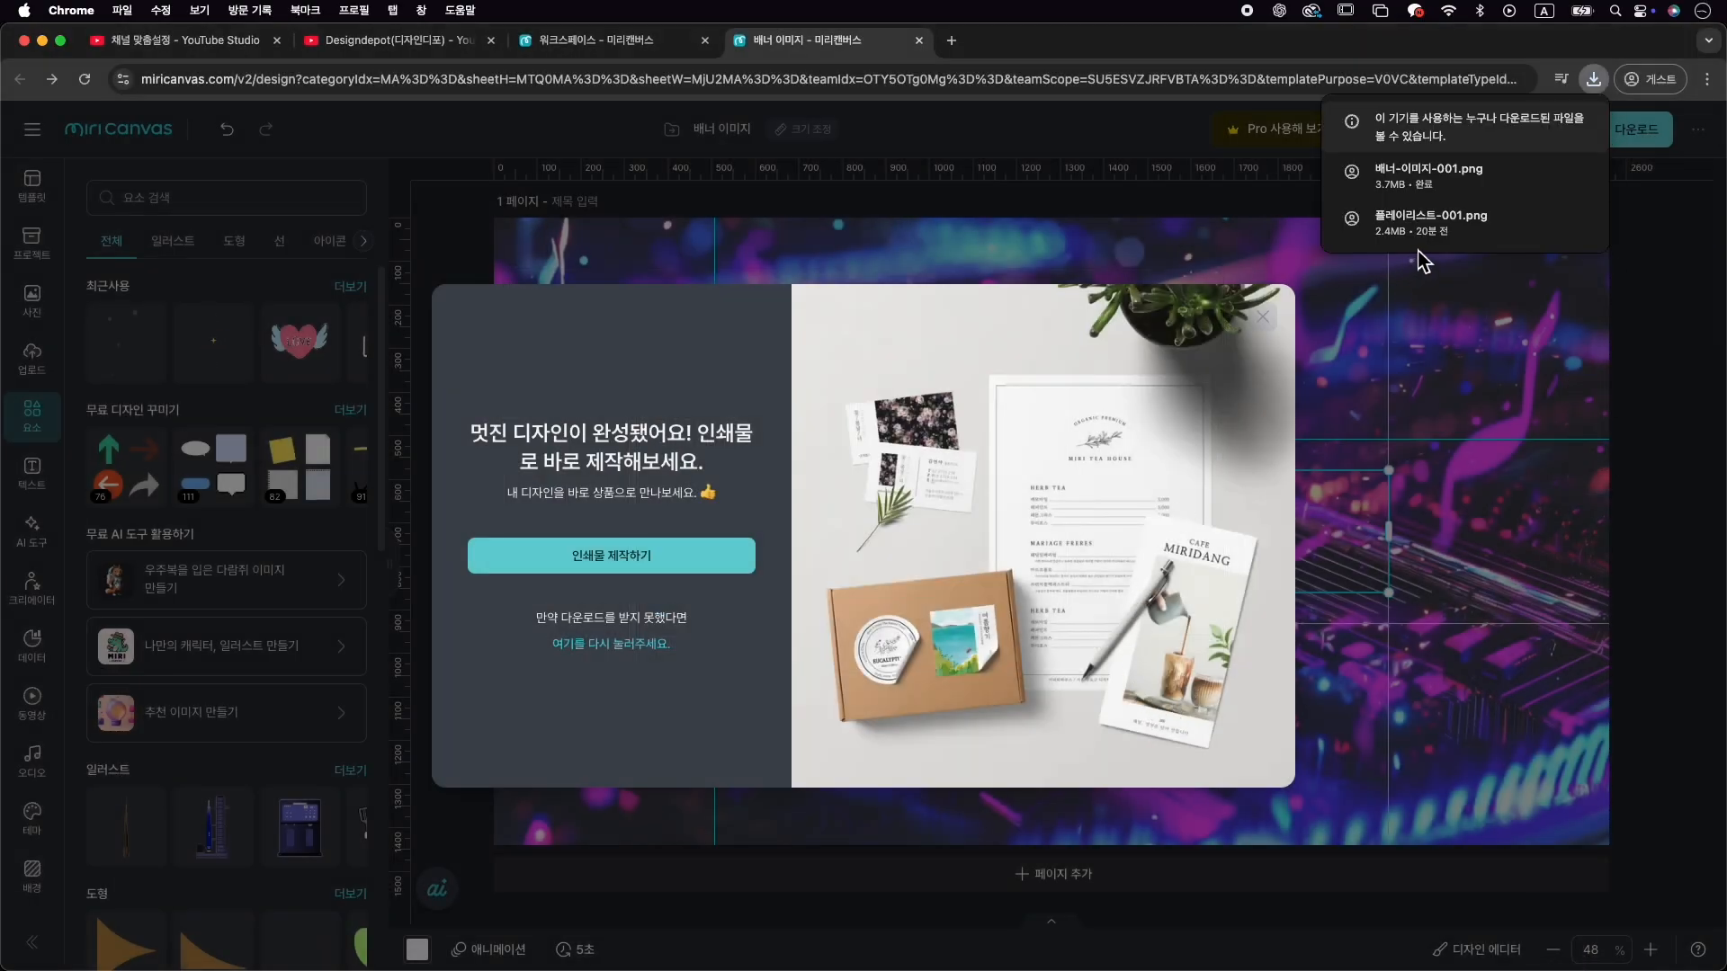
left_click(222, 51)
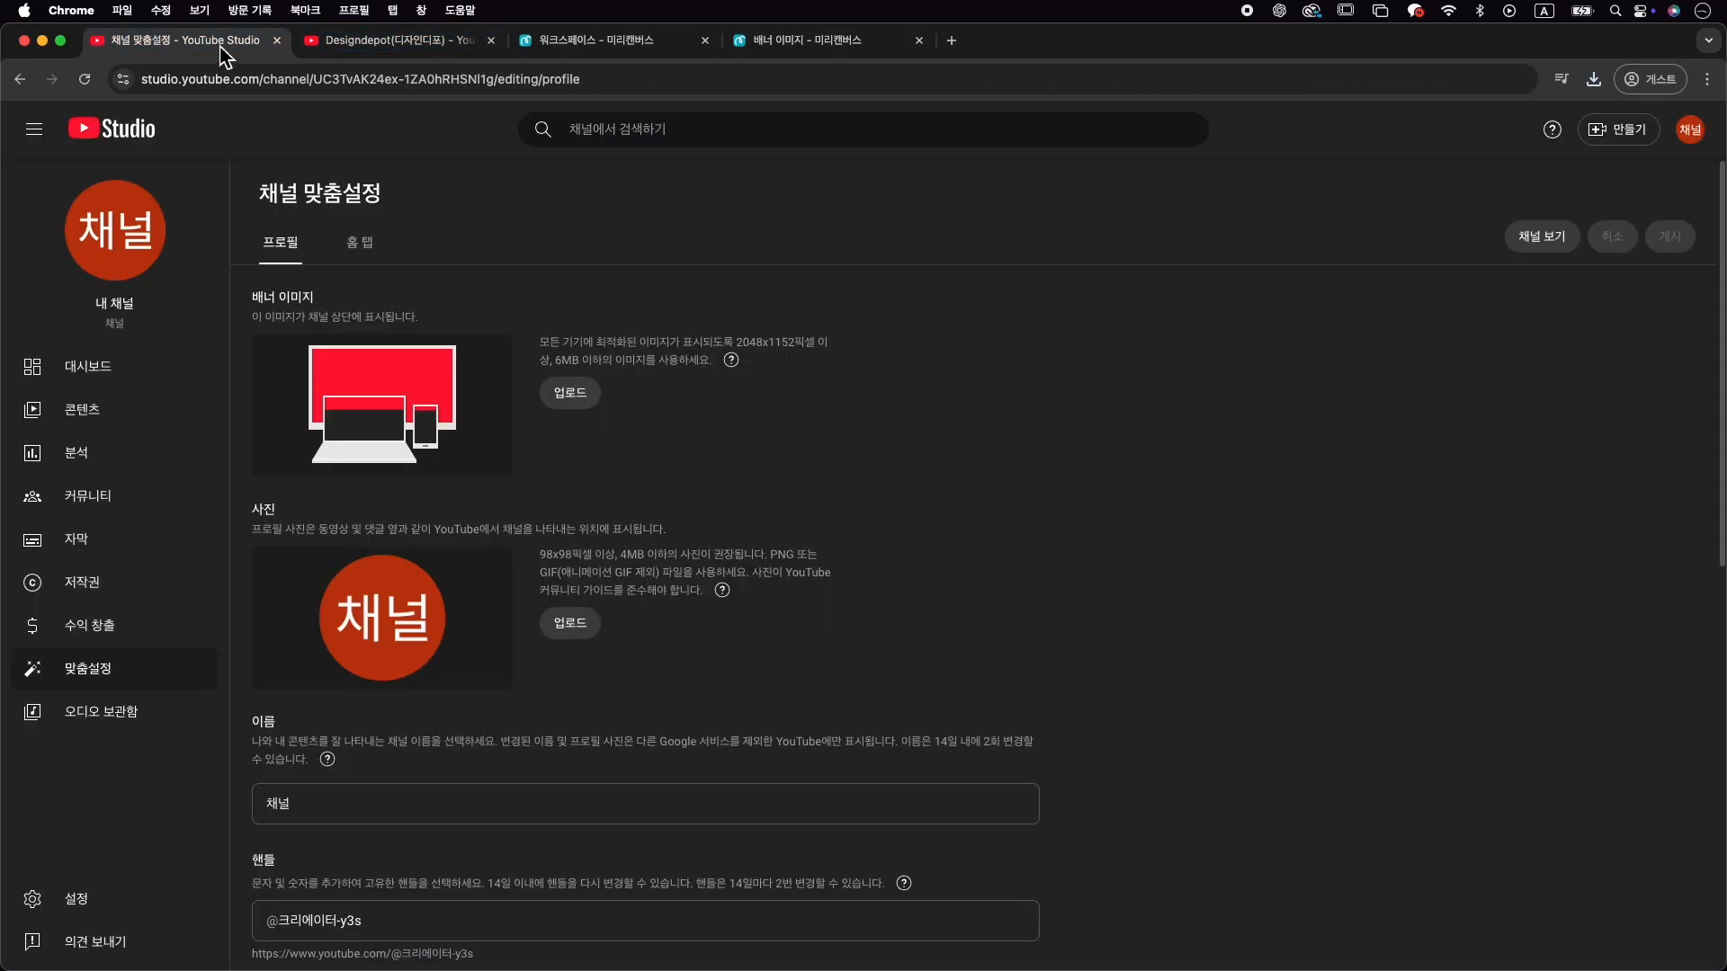
left_click(590, 410)
left_click(805, 432)
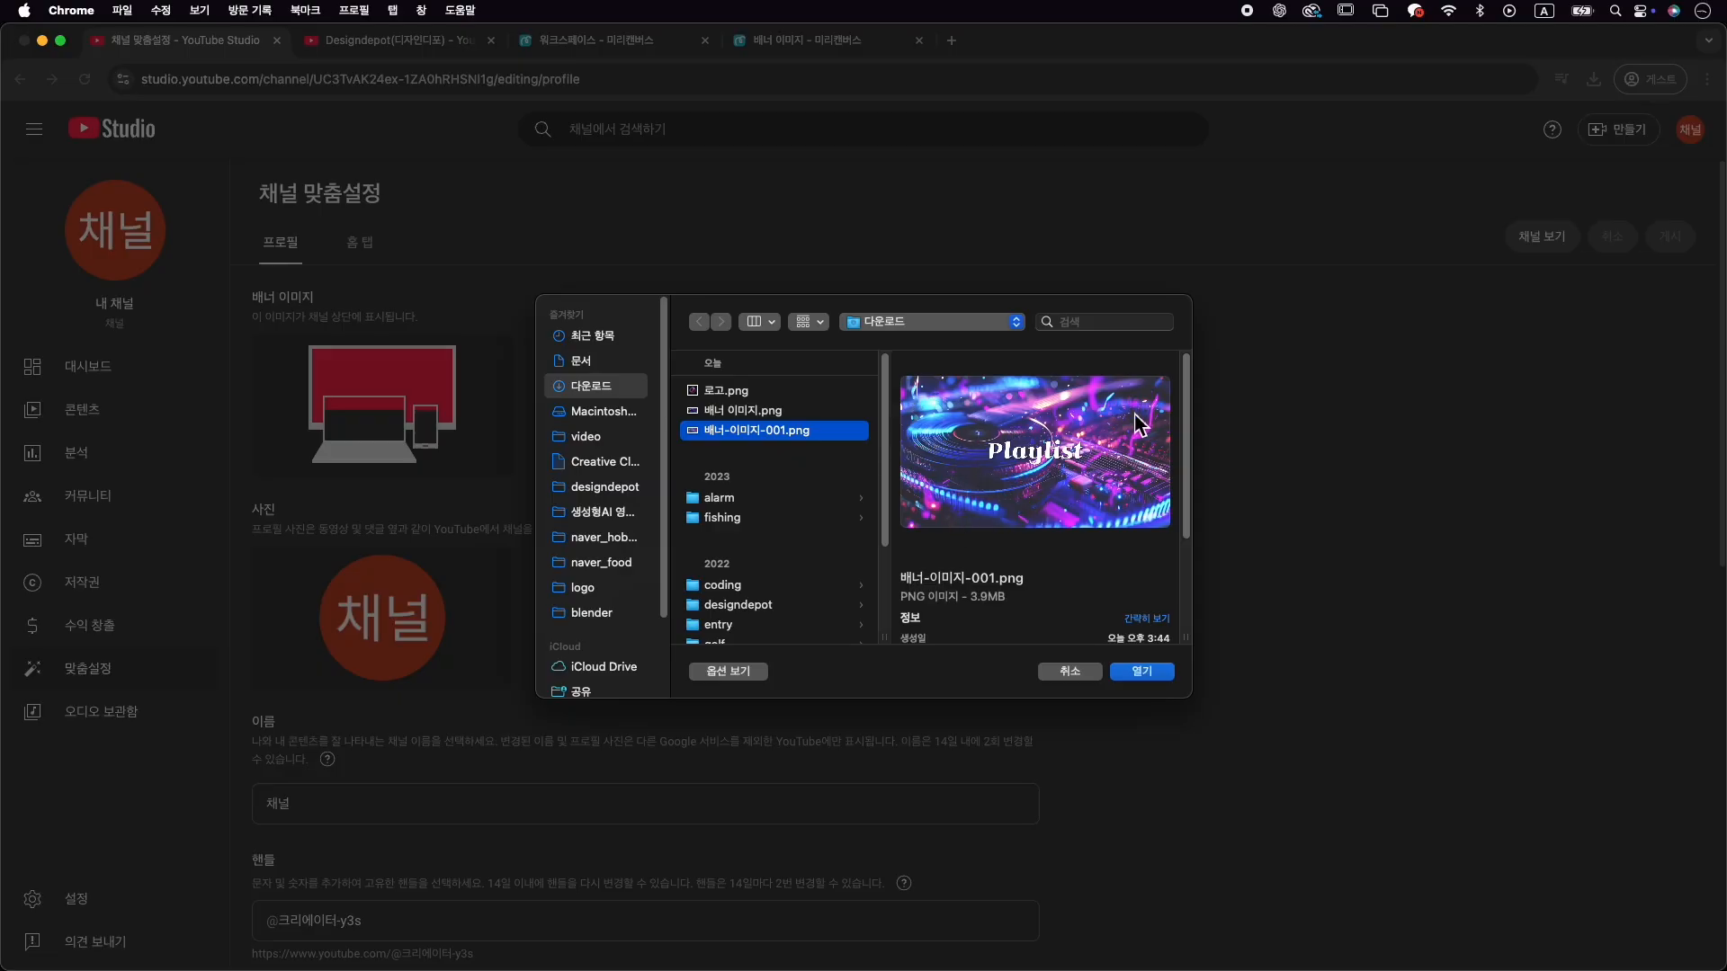
left_click(1140, 673)
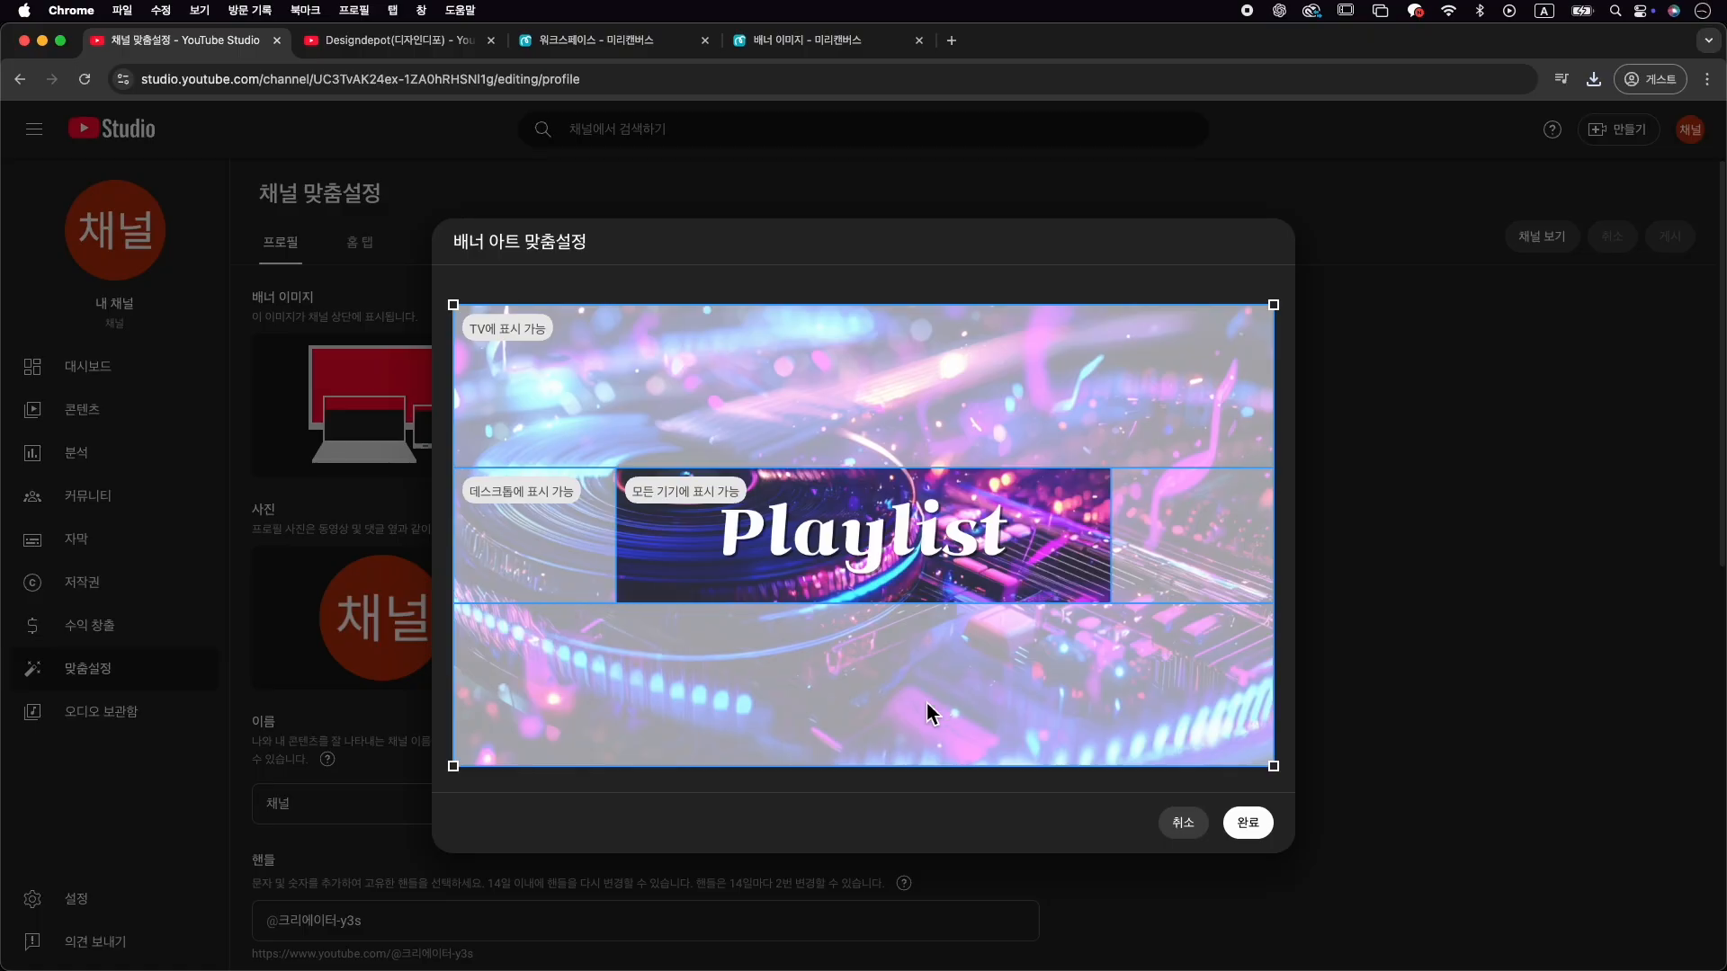
left_click(1253, 826)
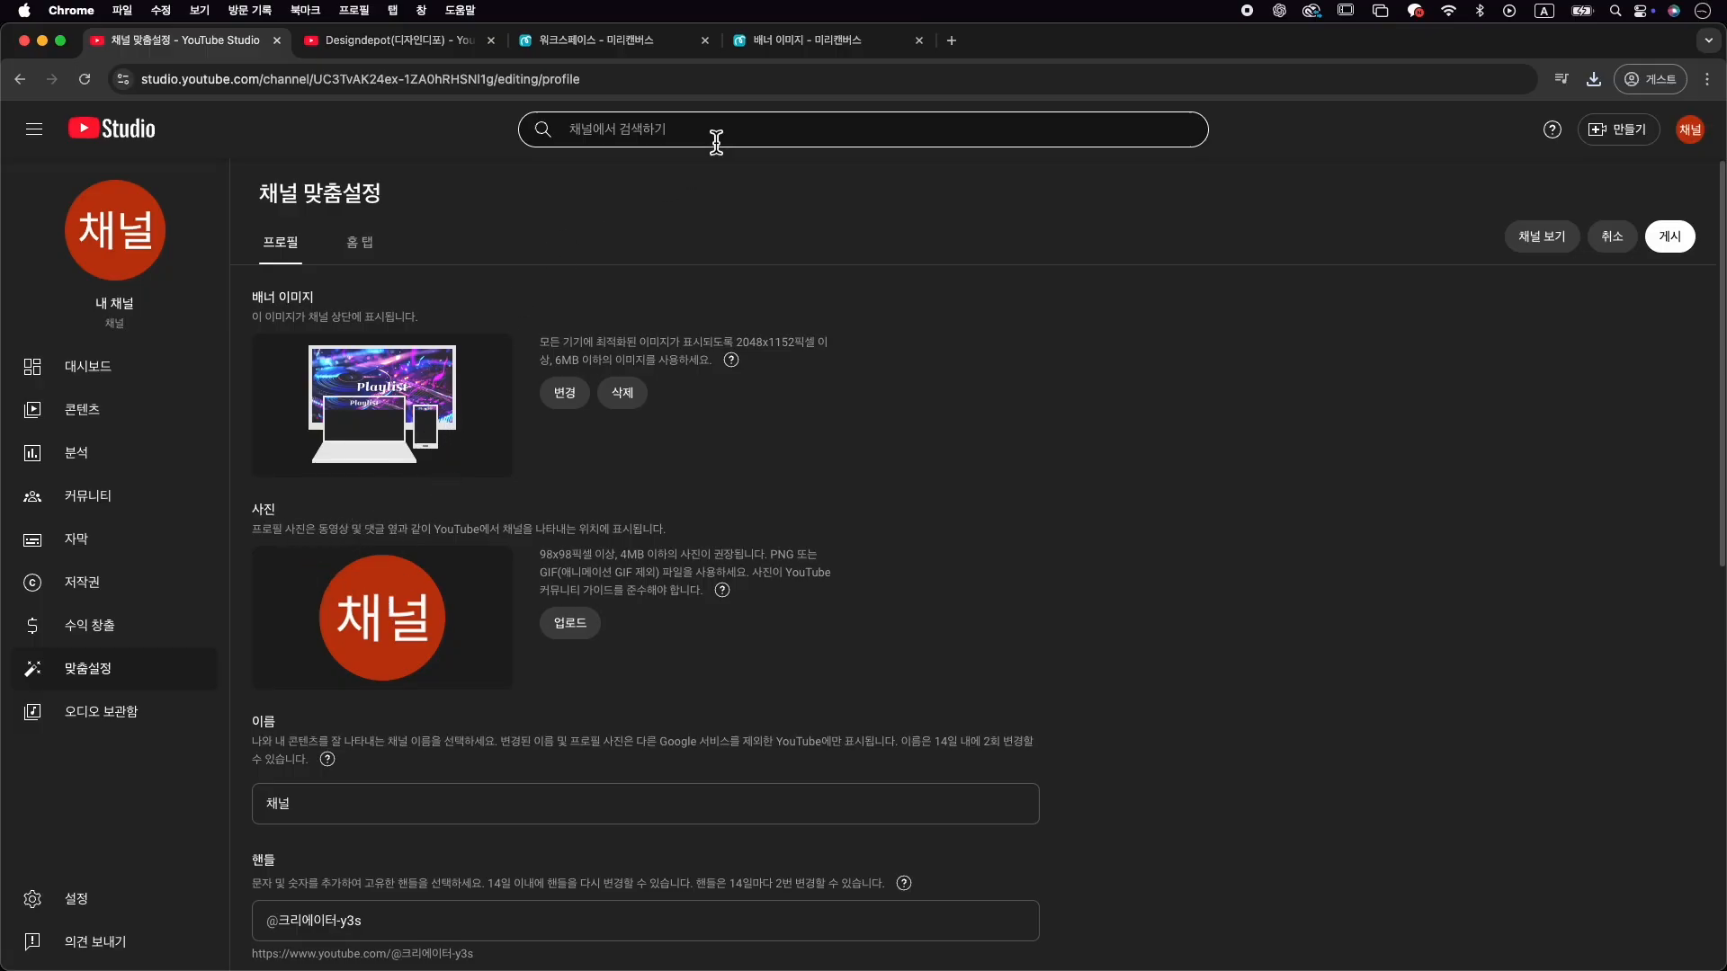
Return to Miricanvas, dismiss the print offer and create a new YouTube 채널 로고 design from the workspace
left_click(796, 44)
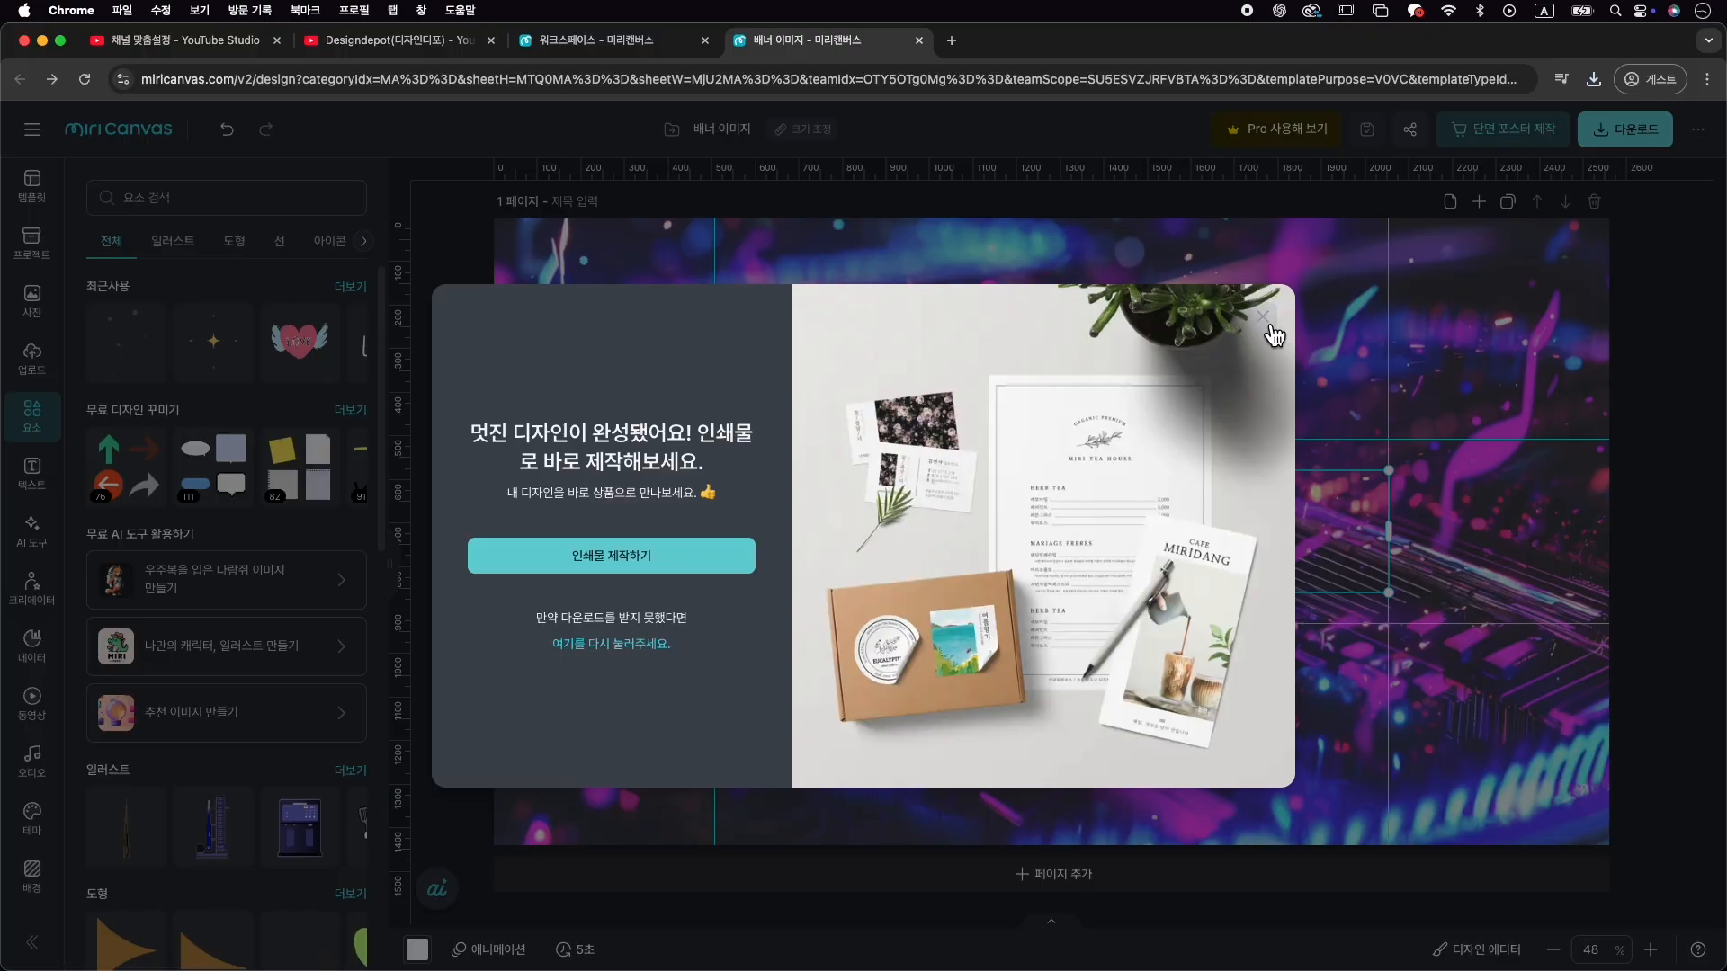
left_click(1263, 318)
left_click(34, 135)
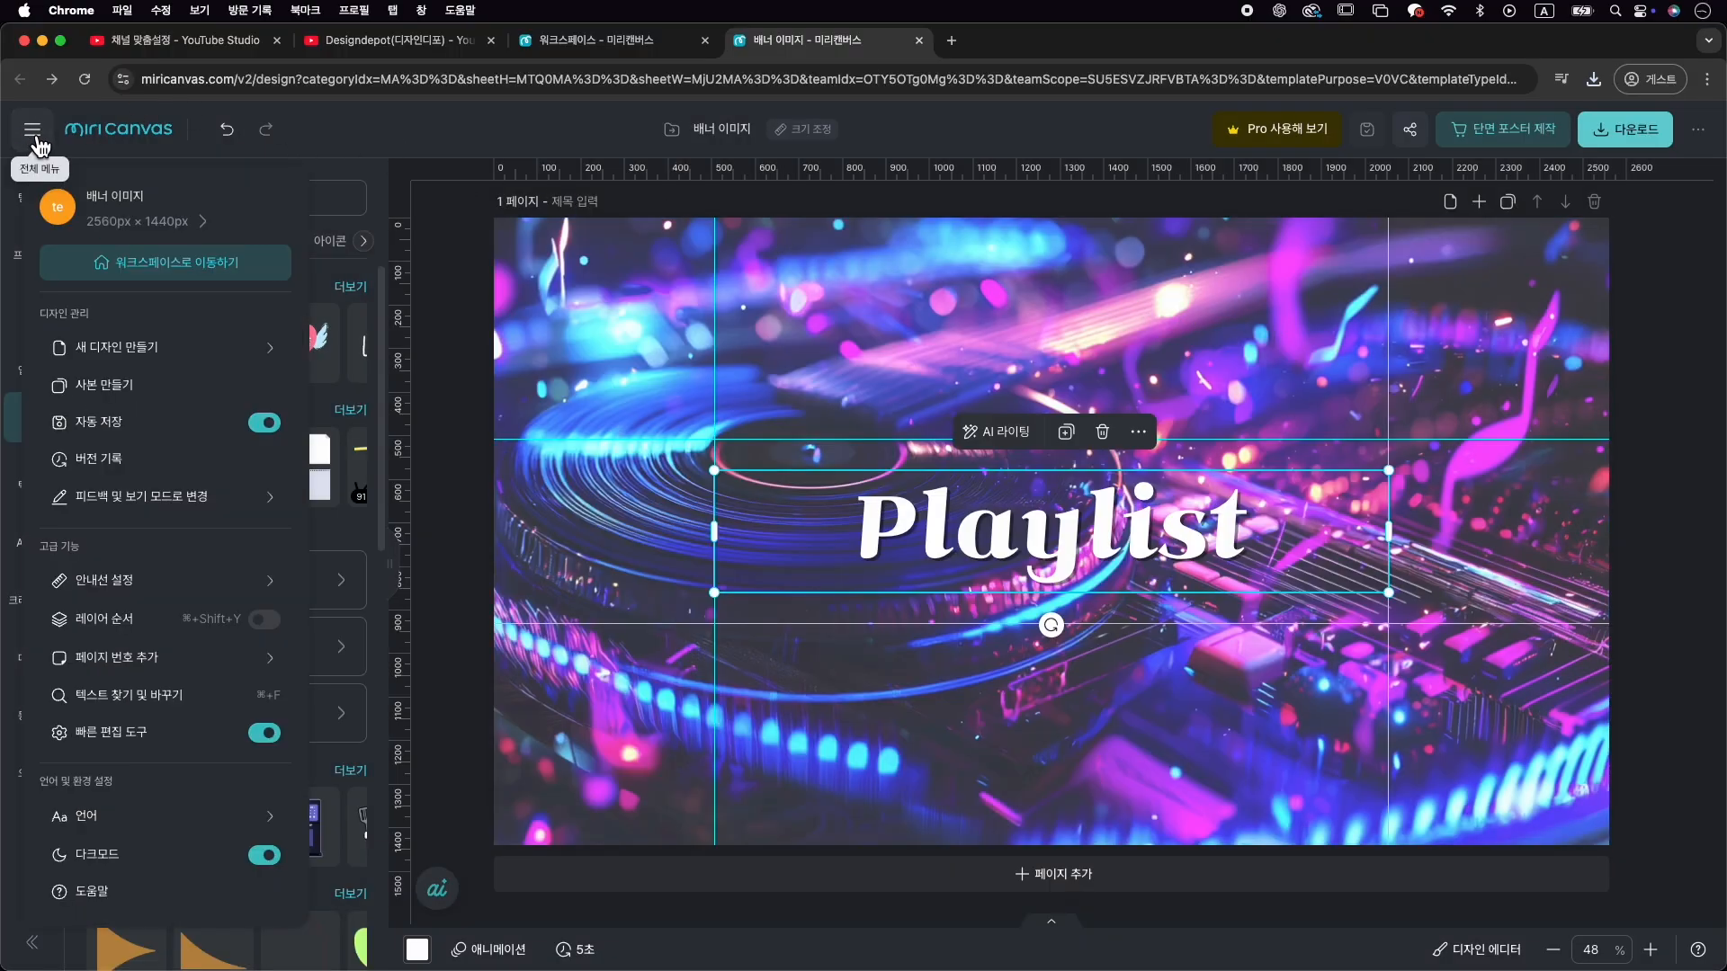
left_click(195, 280)
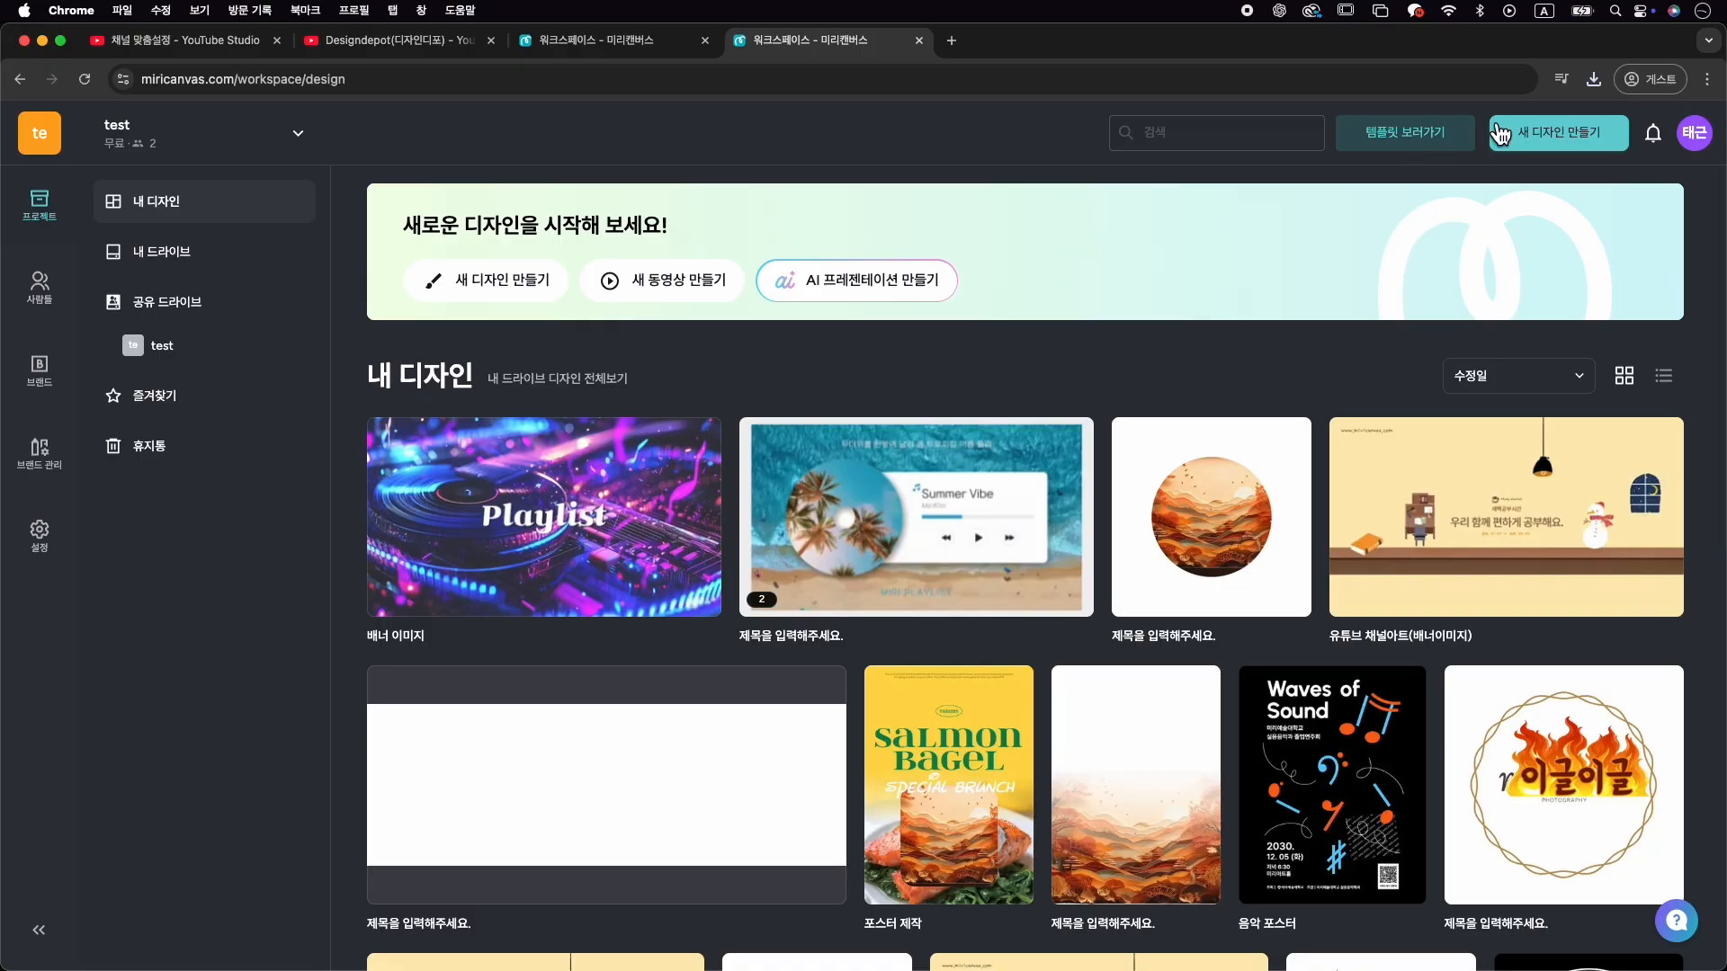
left_click(1585, 153)
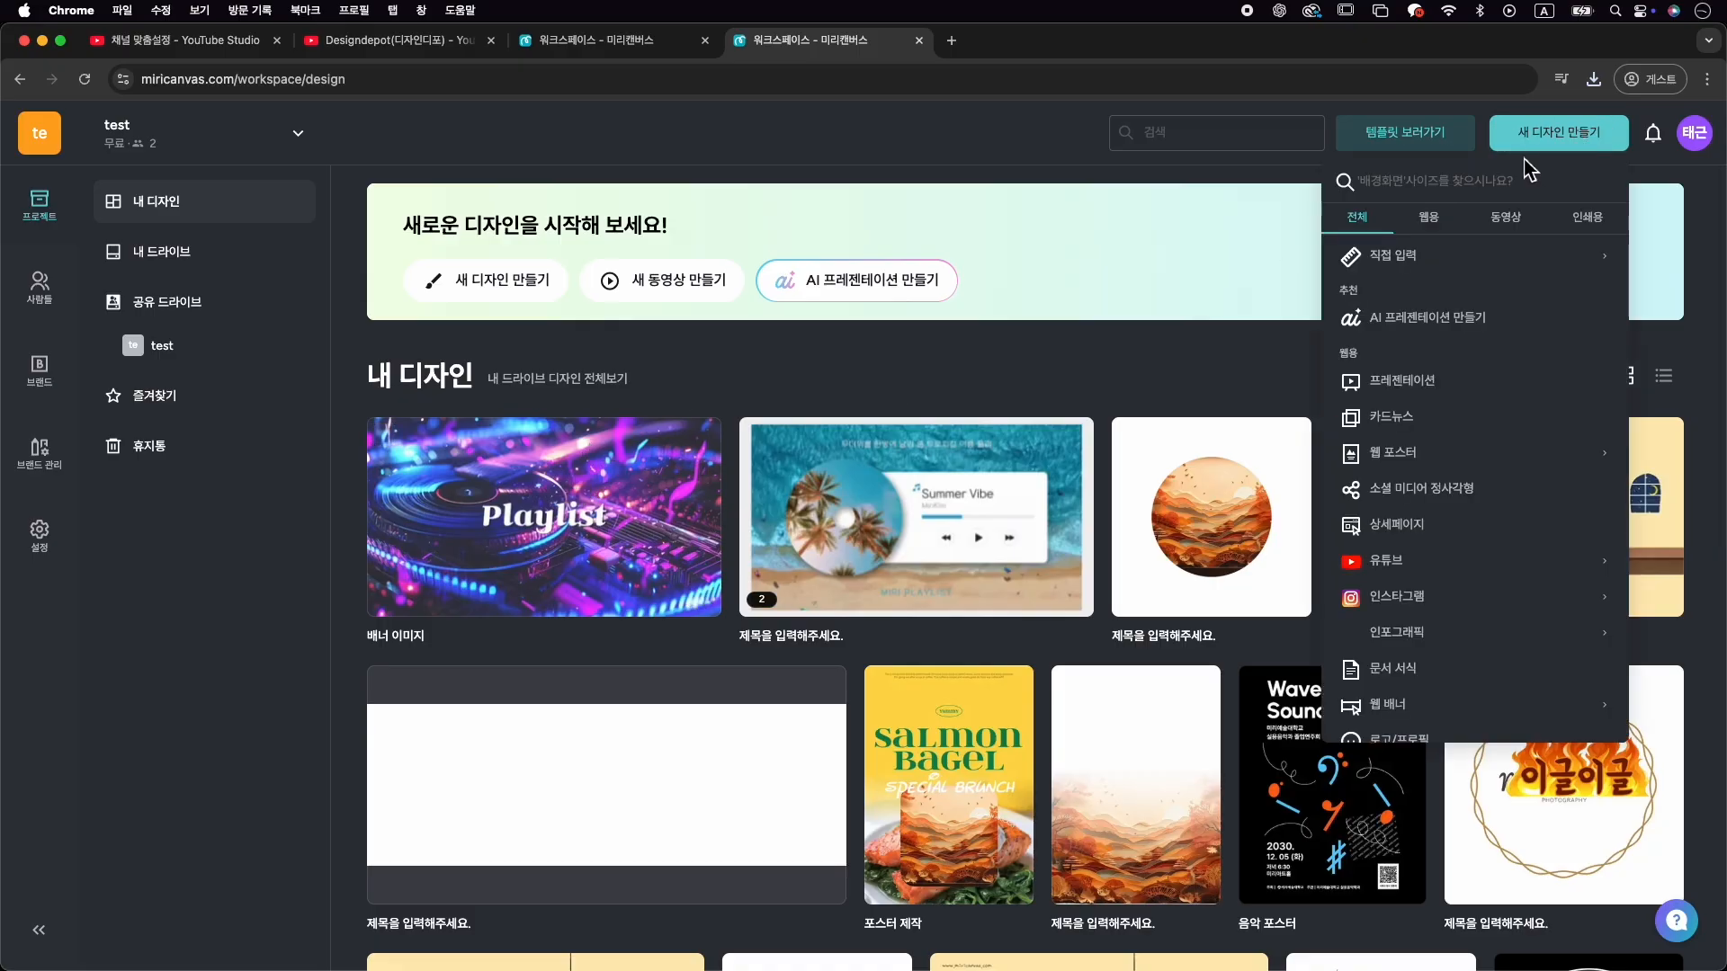
left_click(1409, 577)
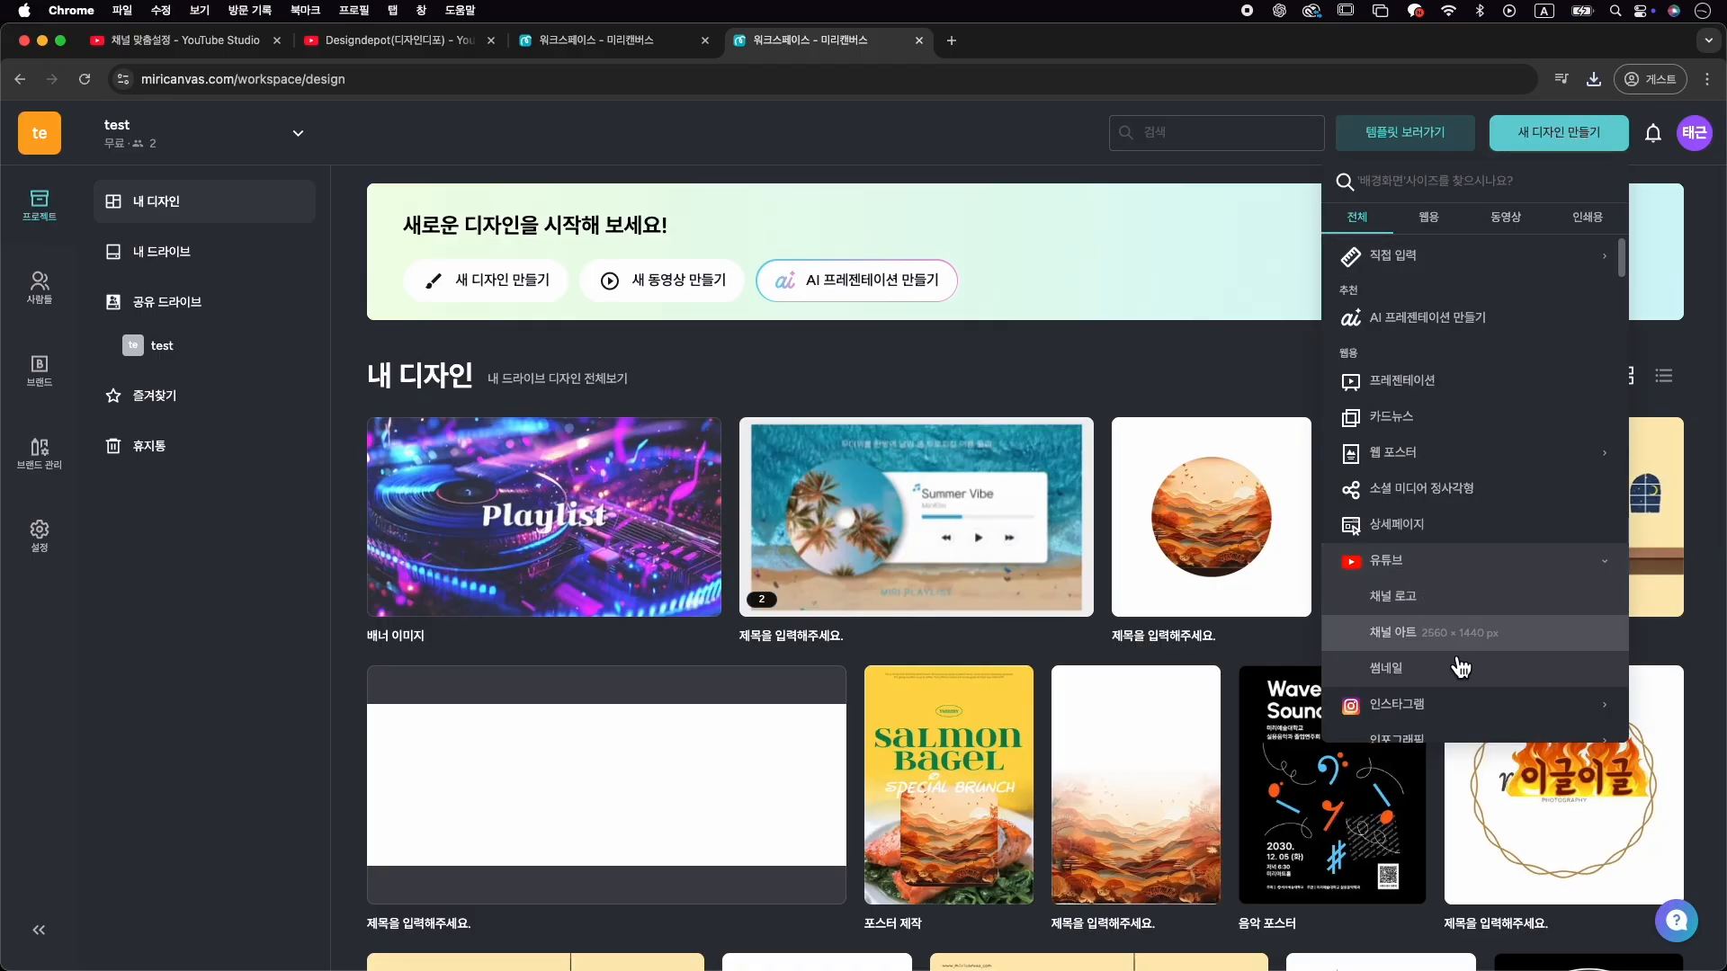
left_click(1463, 612)
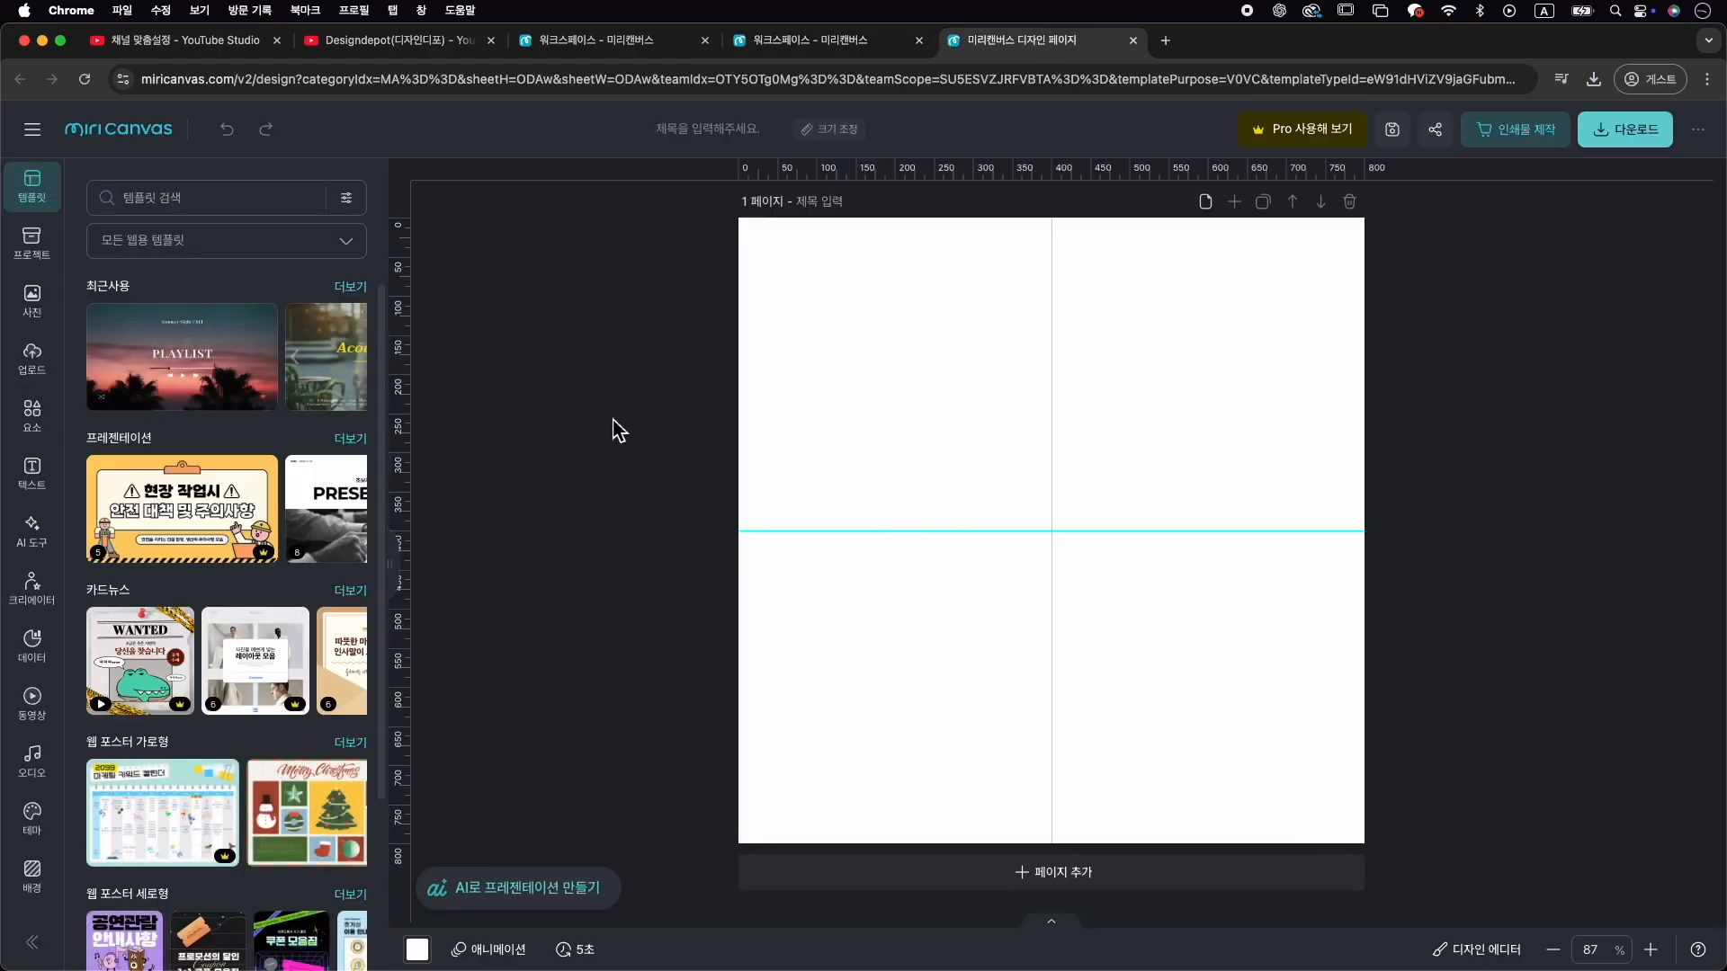
Search the templates for 로고
left_click(275, 203)
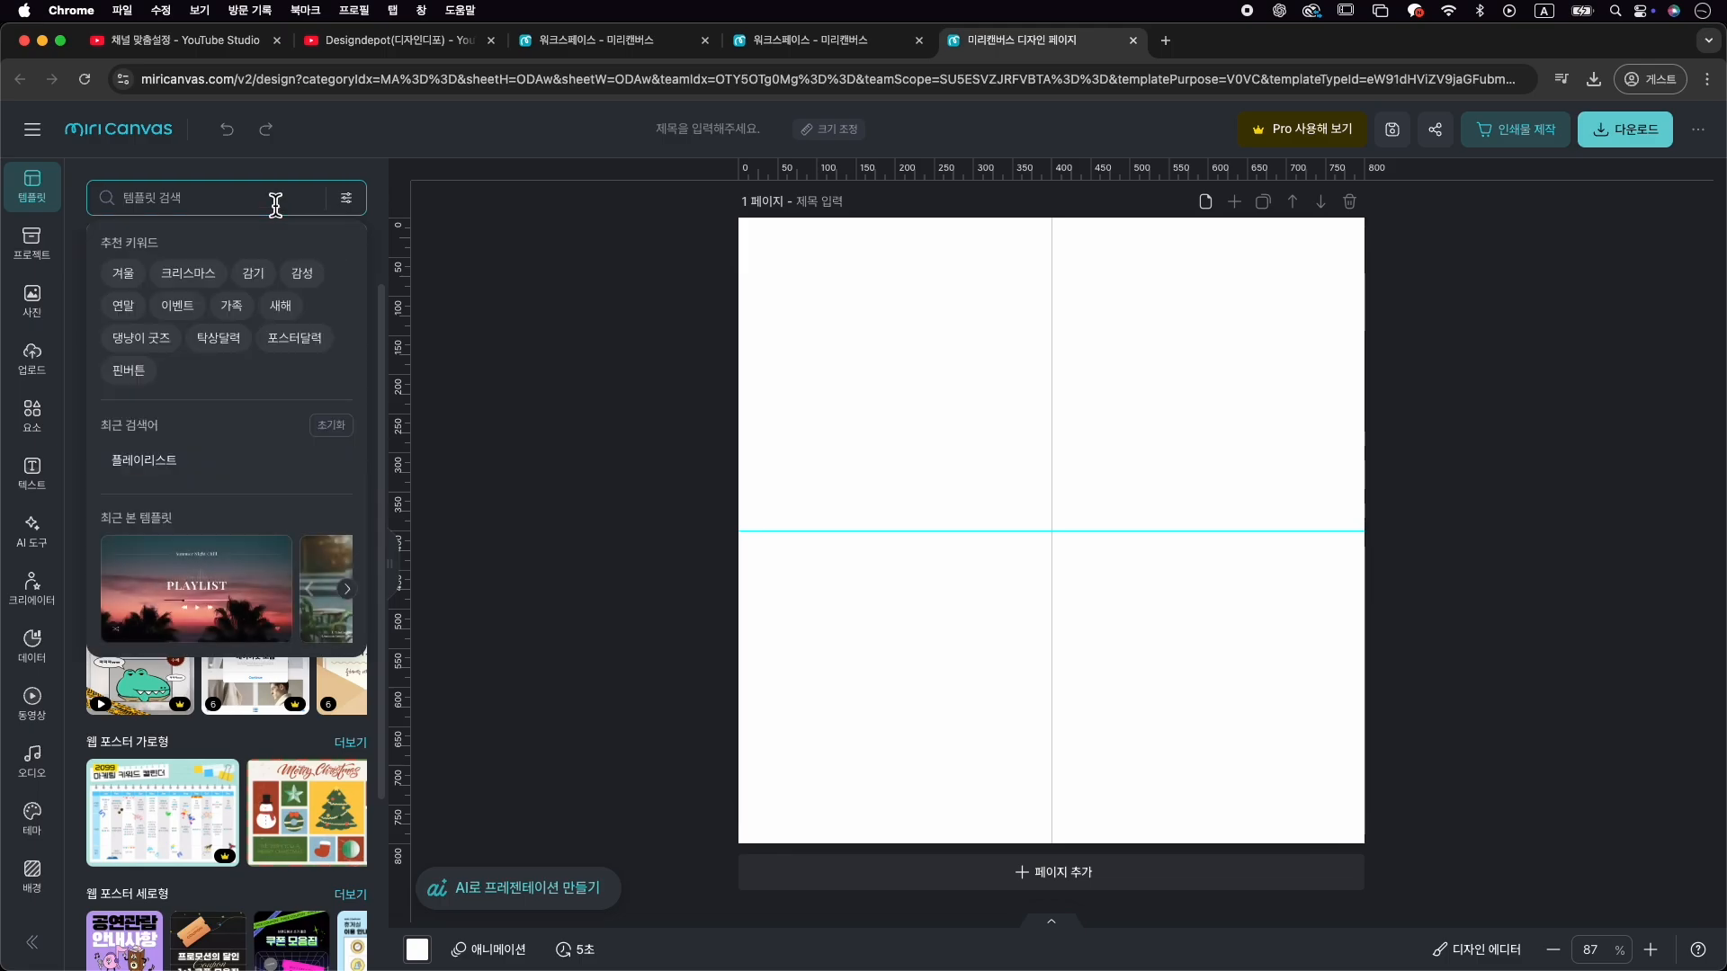
type("fhrh")
key("BackSpace")
key("BackSpace")
key("BackSpace")
key("BackSpace")
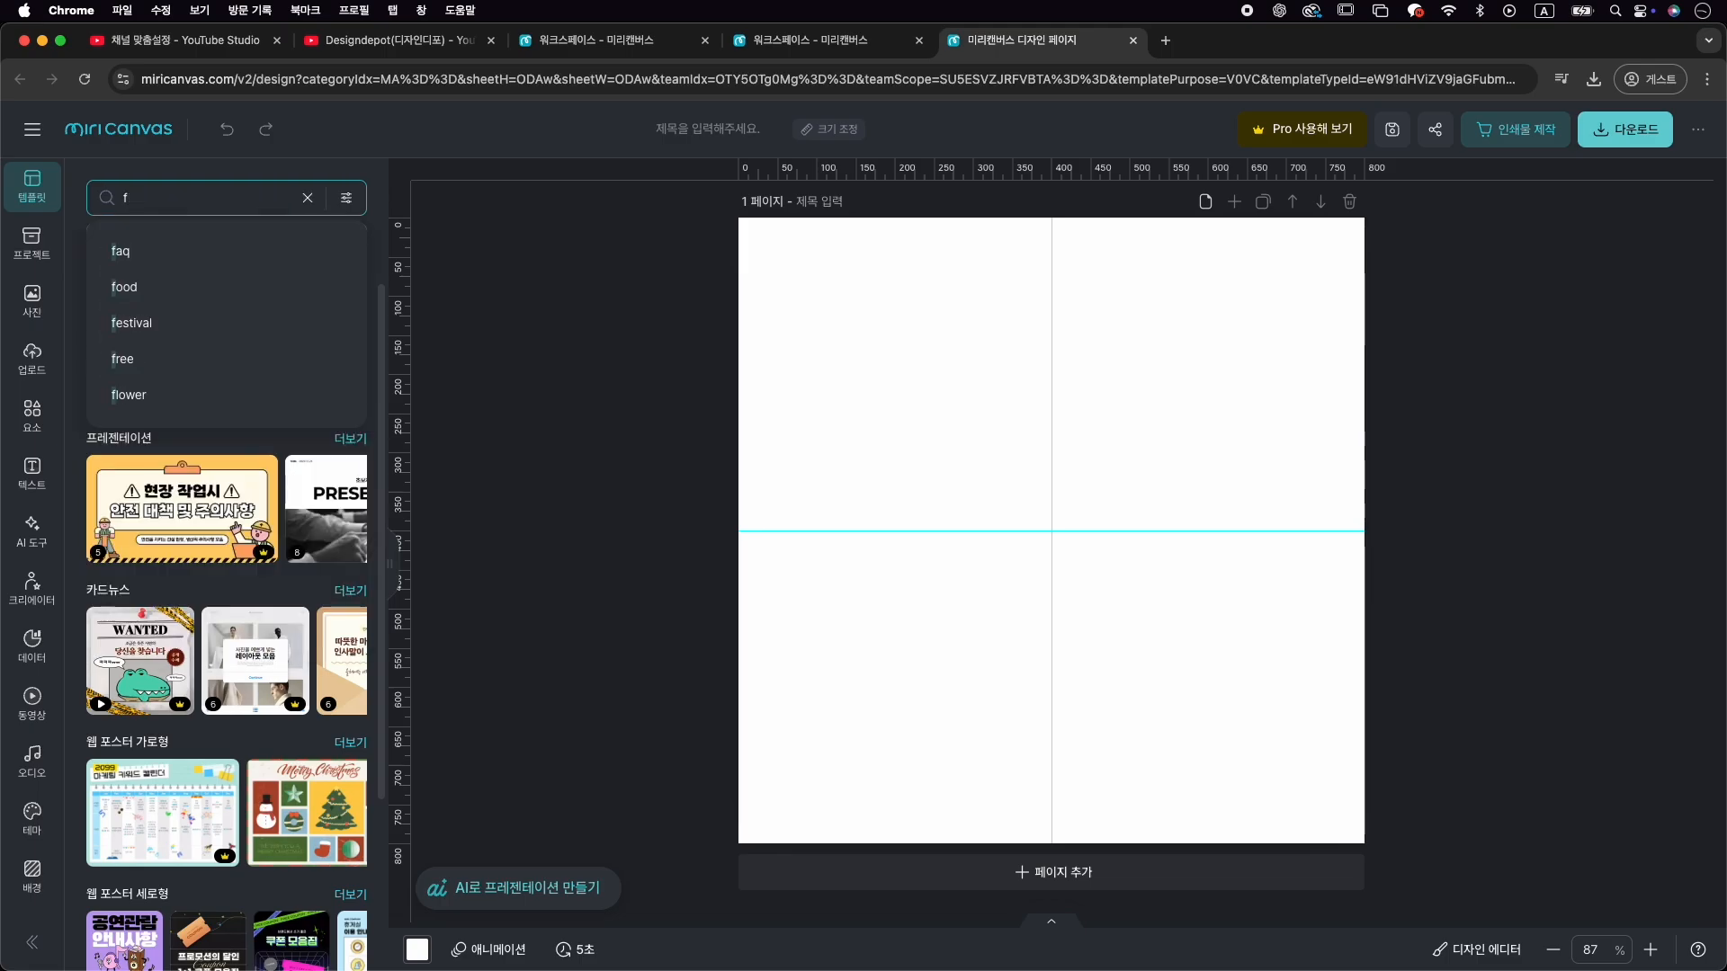
key("Caps_Lock")
type("ㄹㅗ고")
key("Return")
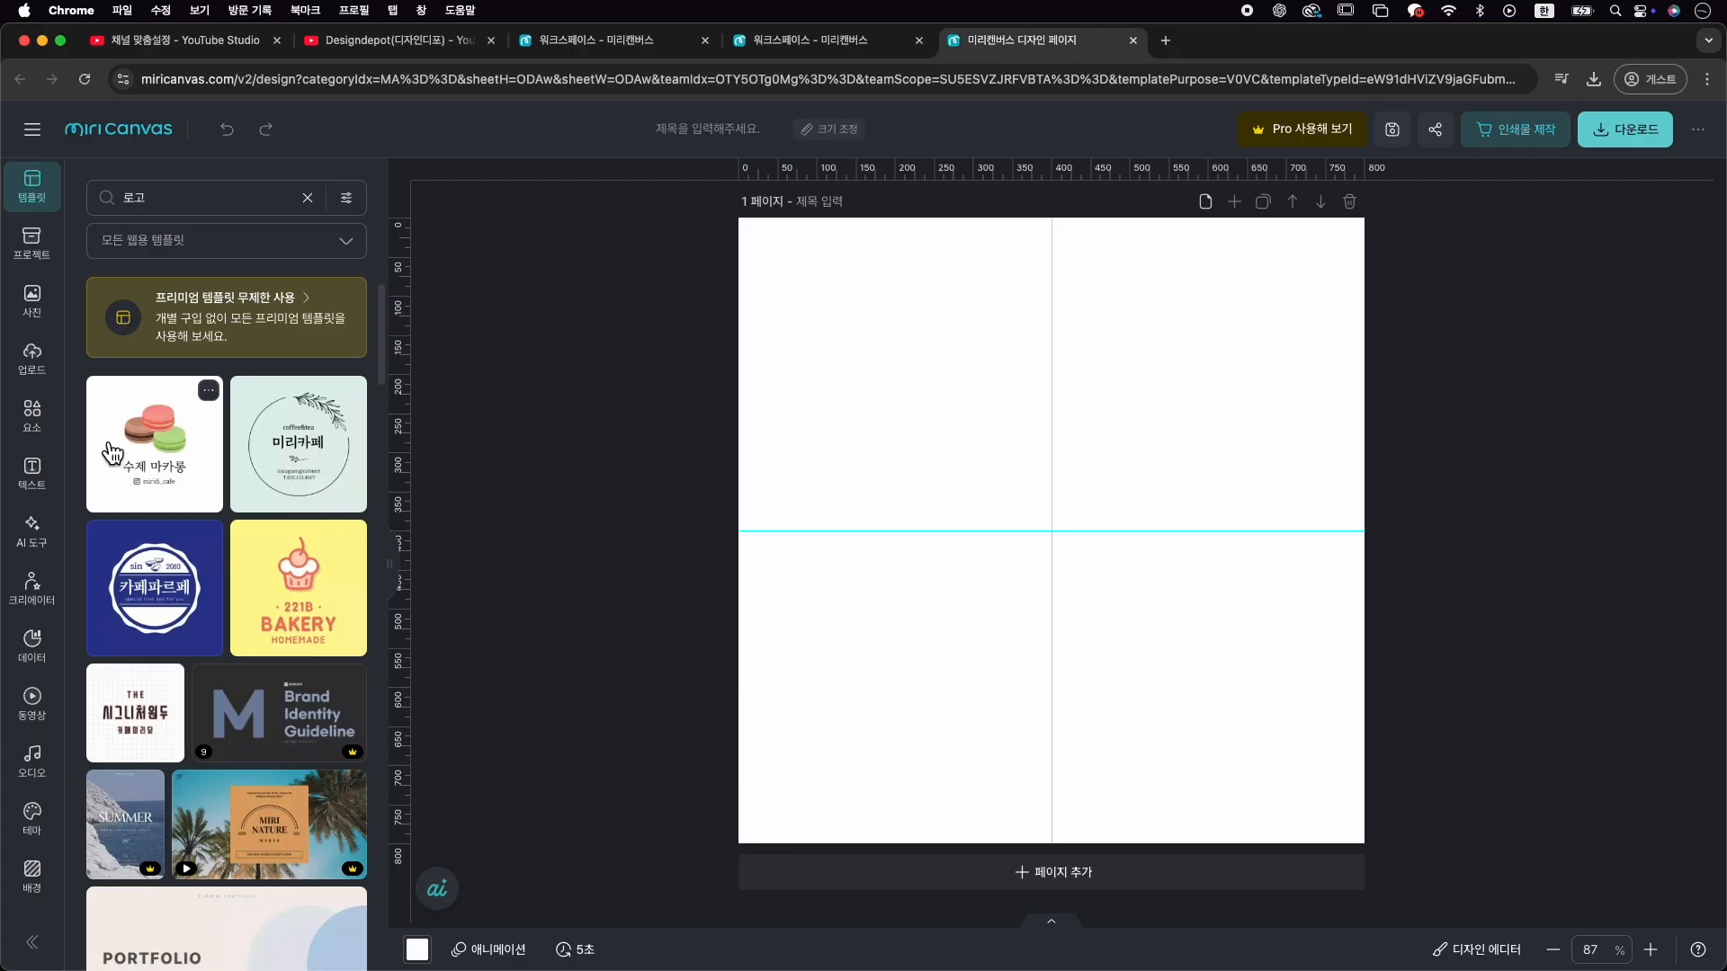
Upload 로고.png from the 다운로드 folder, place it on the logo page and enlarge it to cover the whole page
left_click(31, 364)
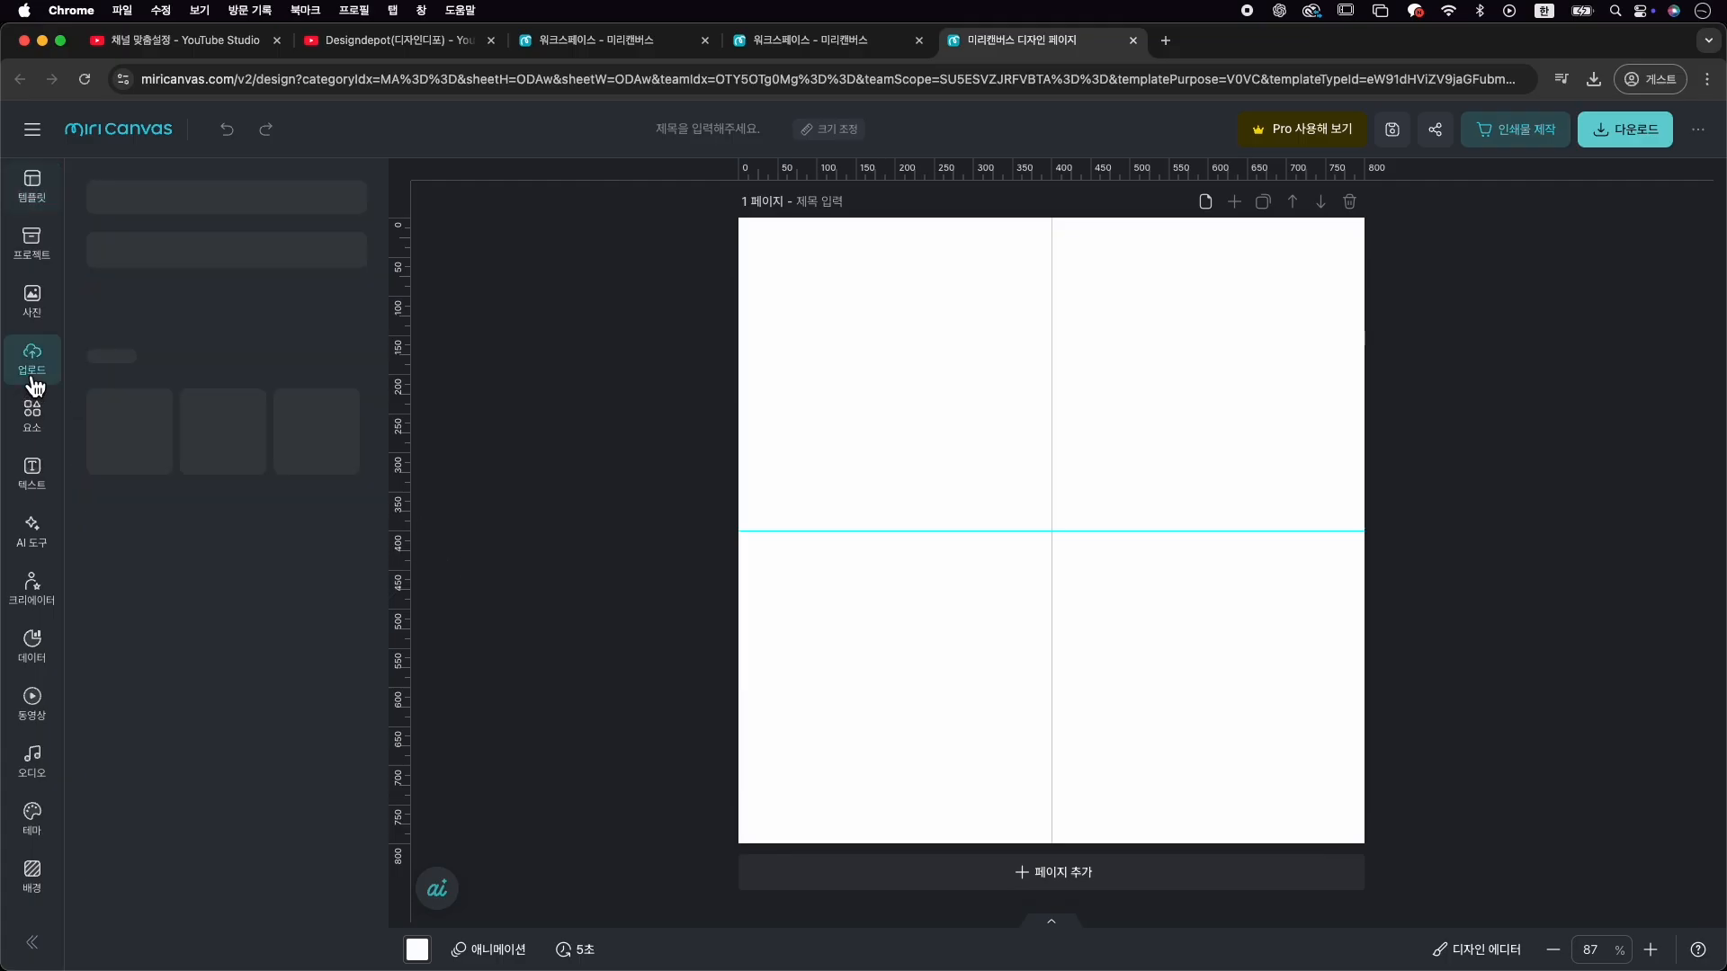
left_click(162, 257)
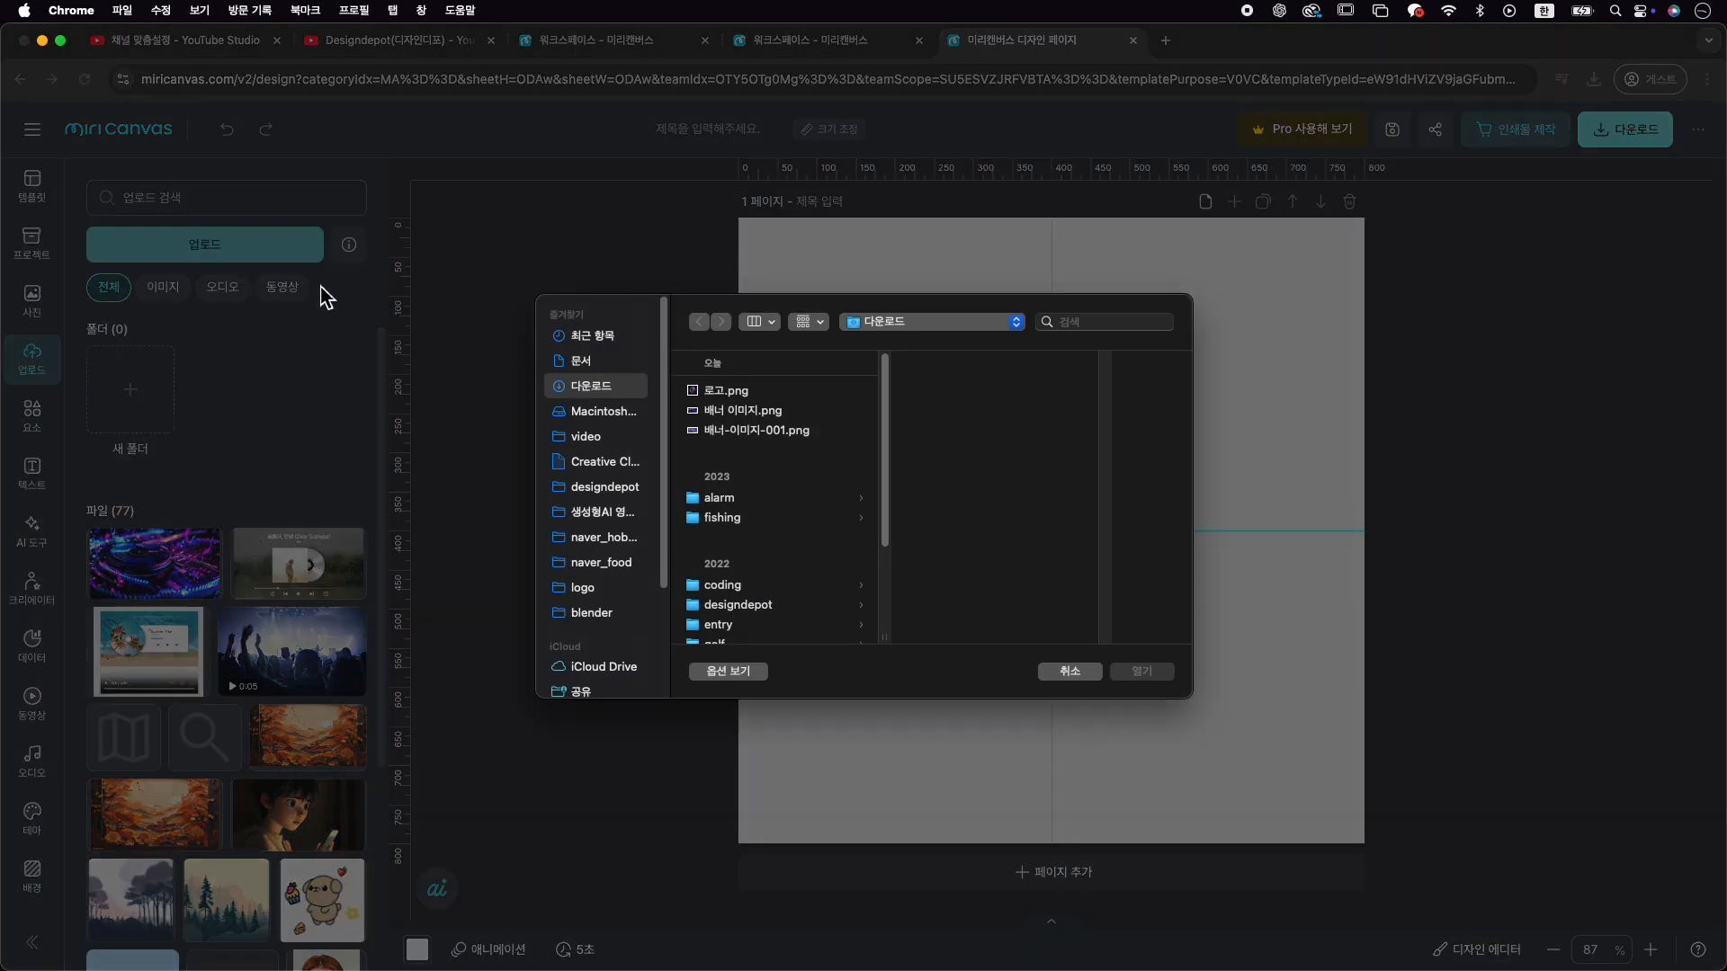
left_click(736, 394)
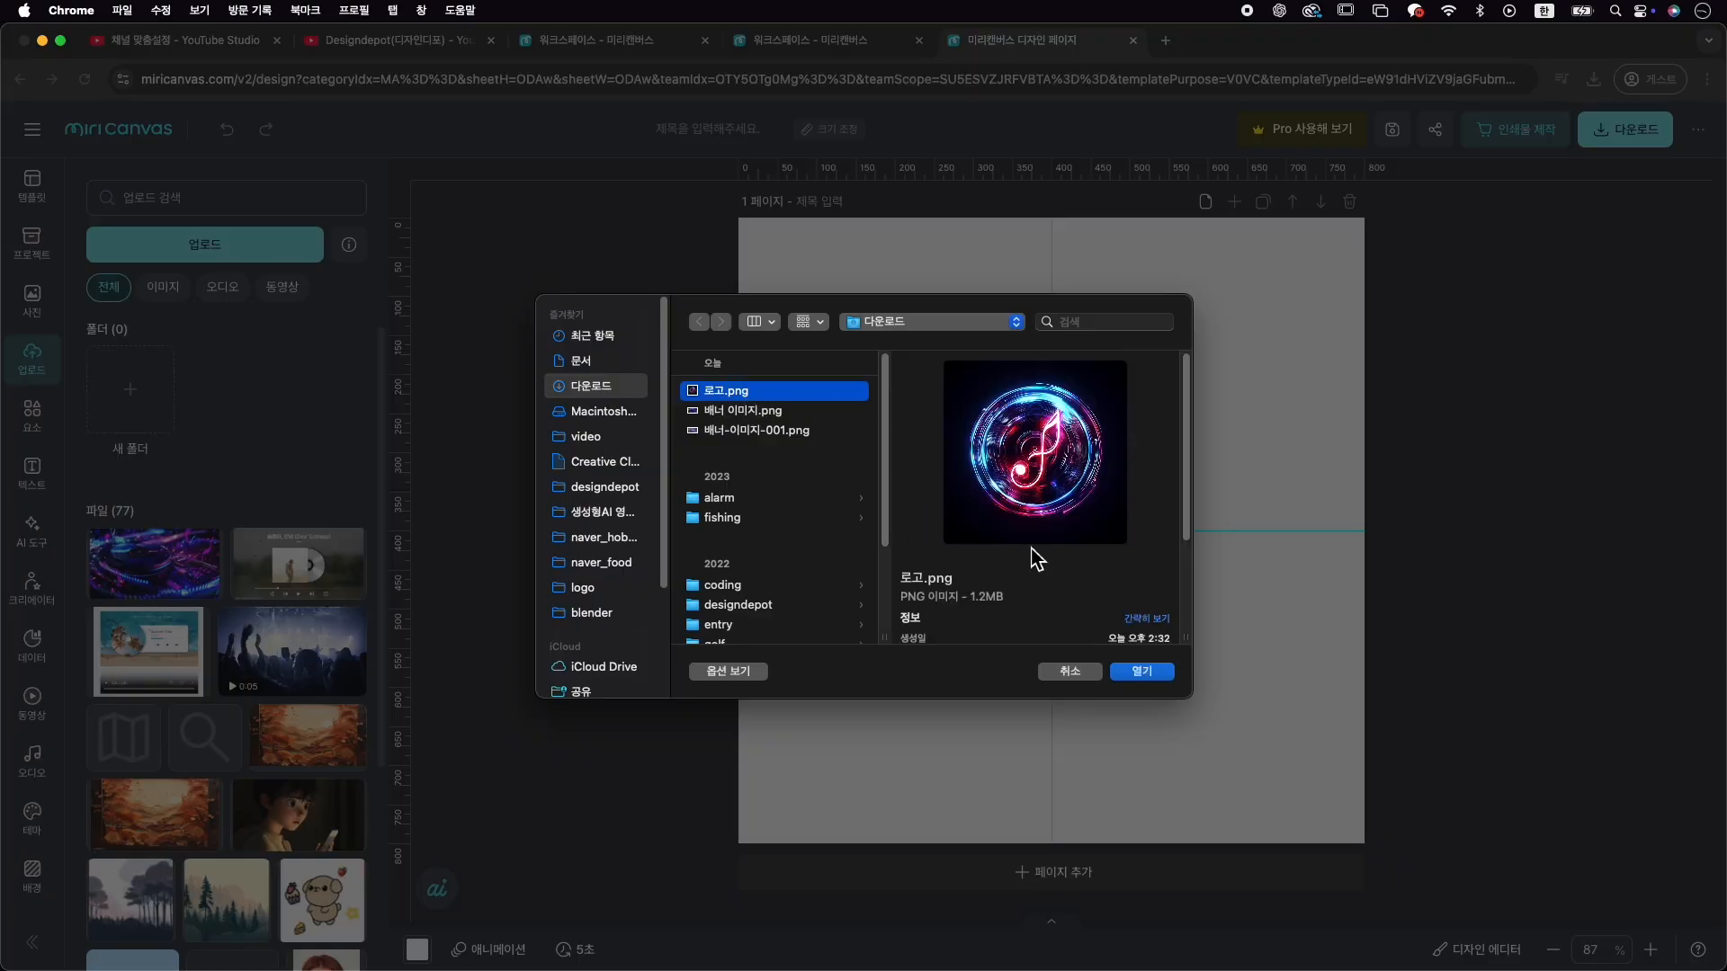
left_click(1160, 673)
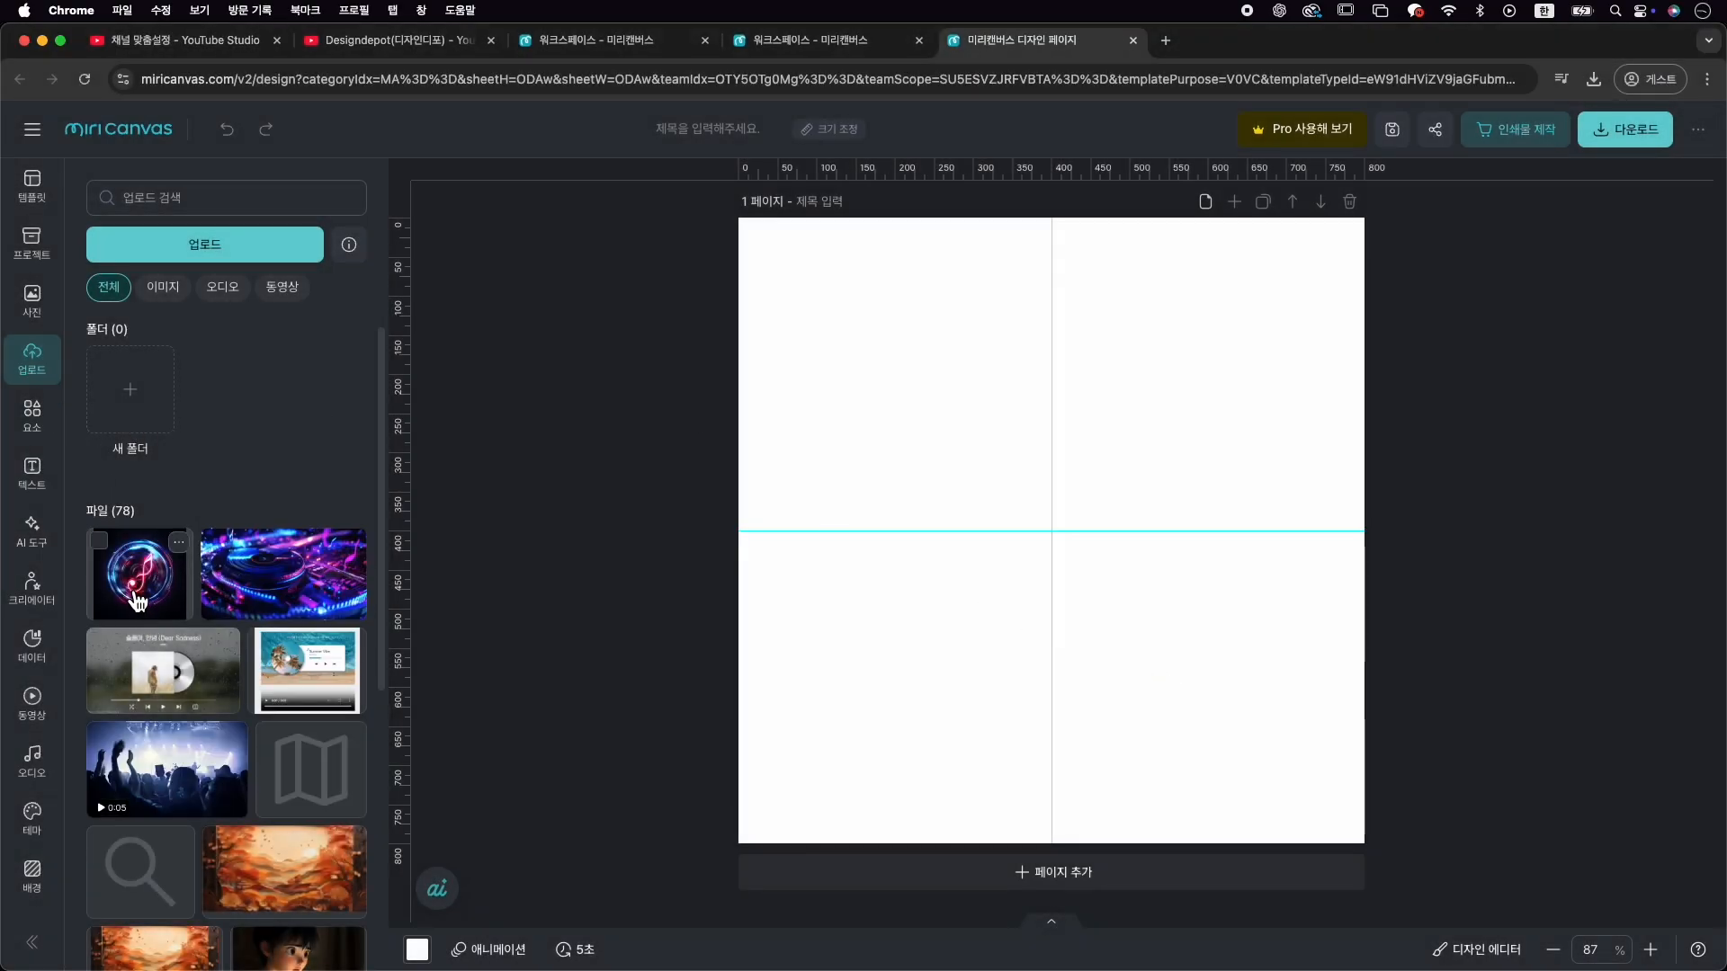
left_click(137, 600)
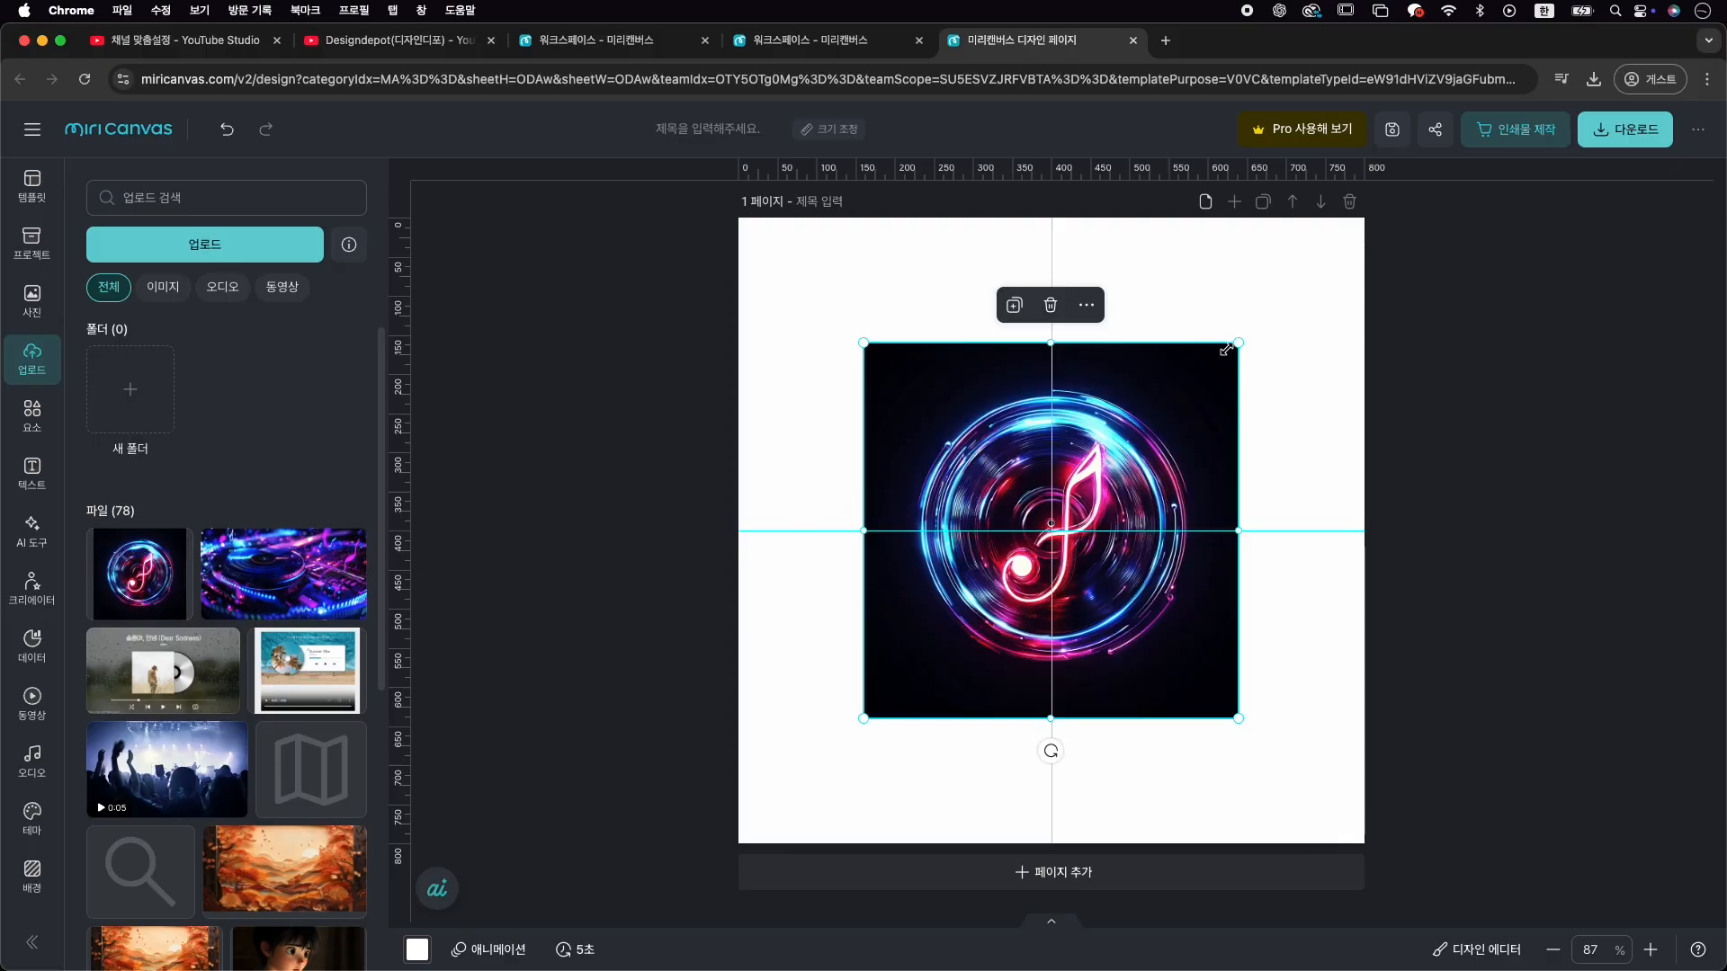
left_click_drag(1226, 350, 1407, 243)
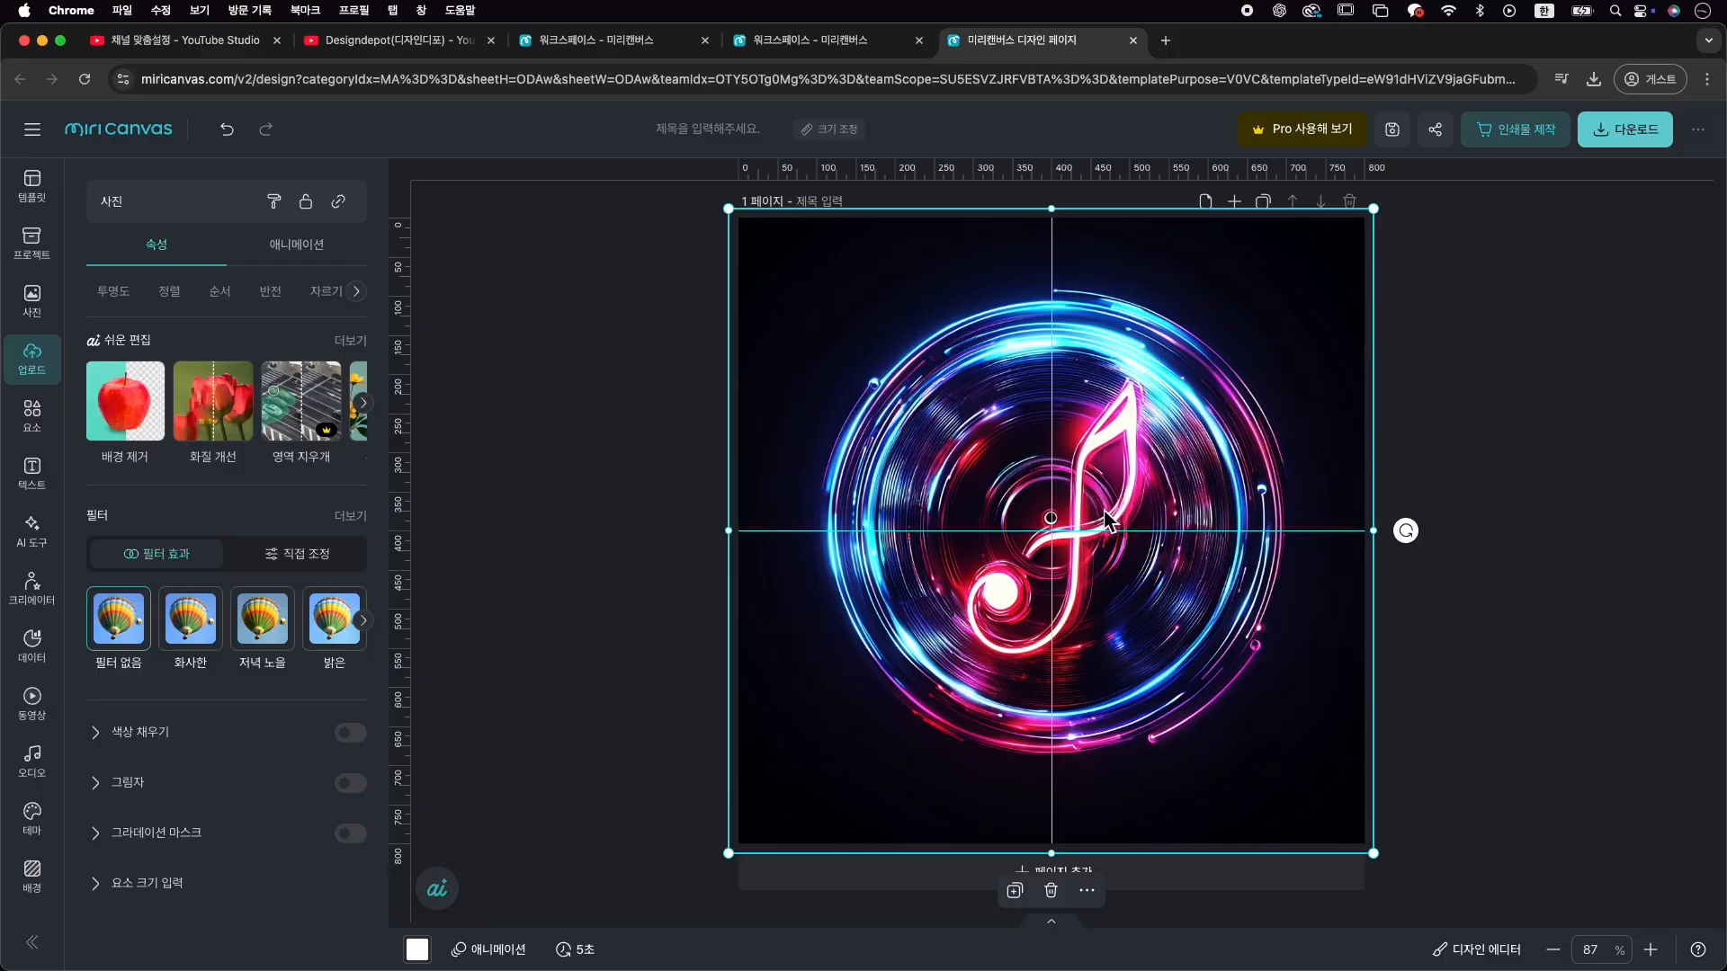
Try background removal on the logo image and undo it
left_click(131, 431)
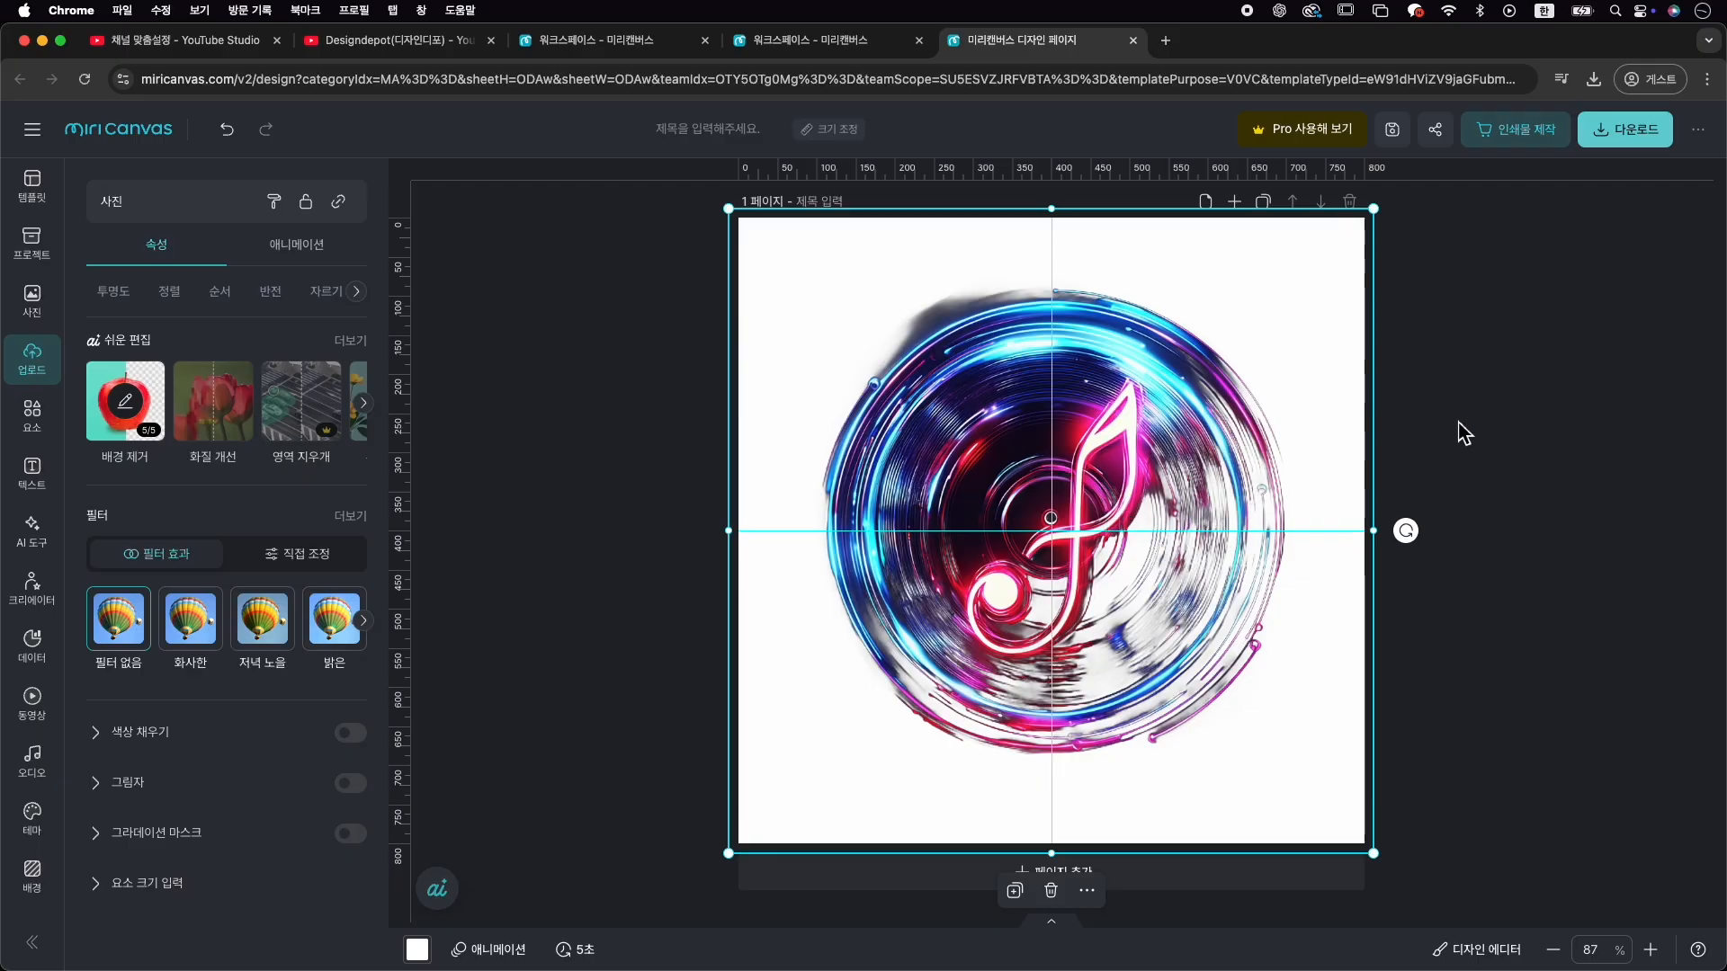
key("super+z")
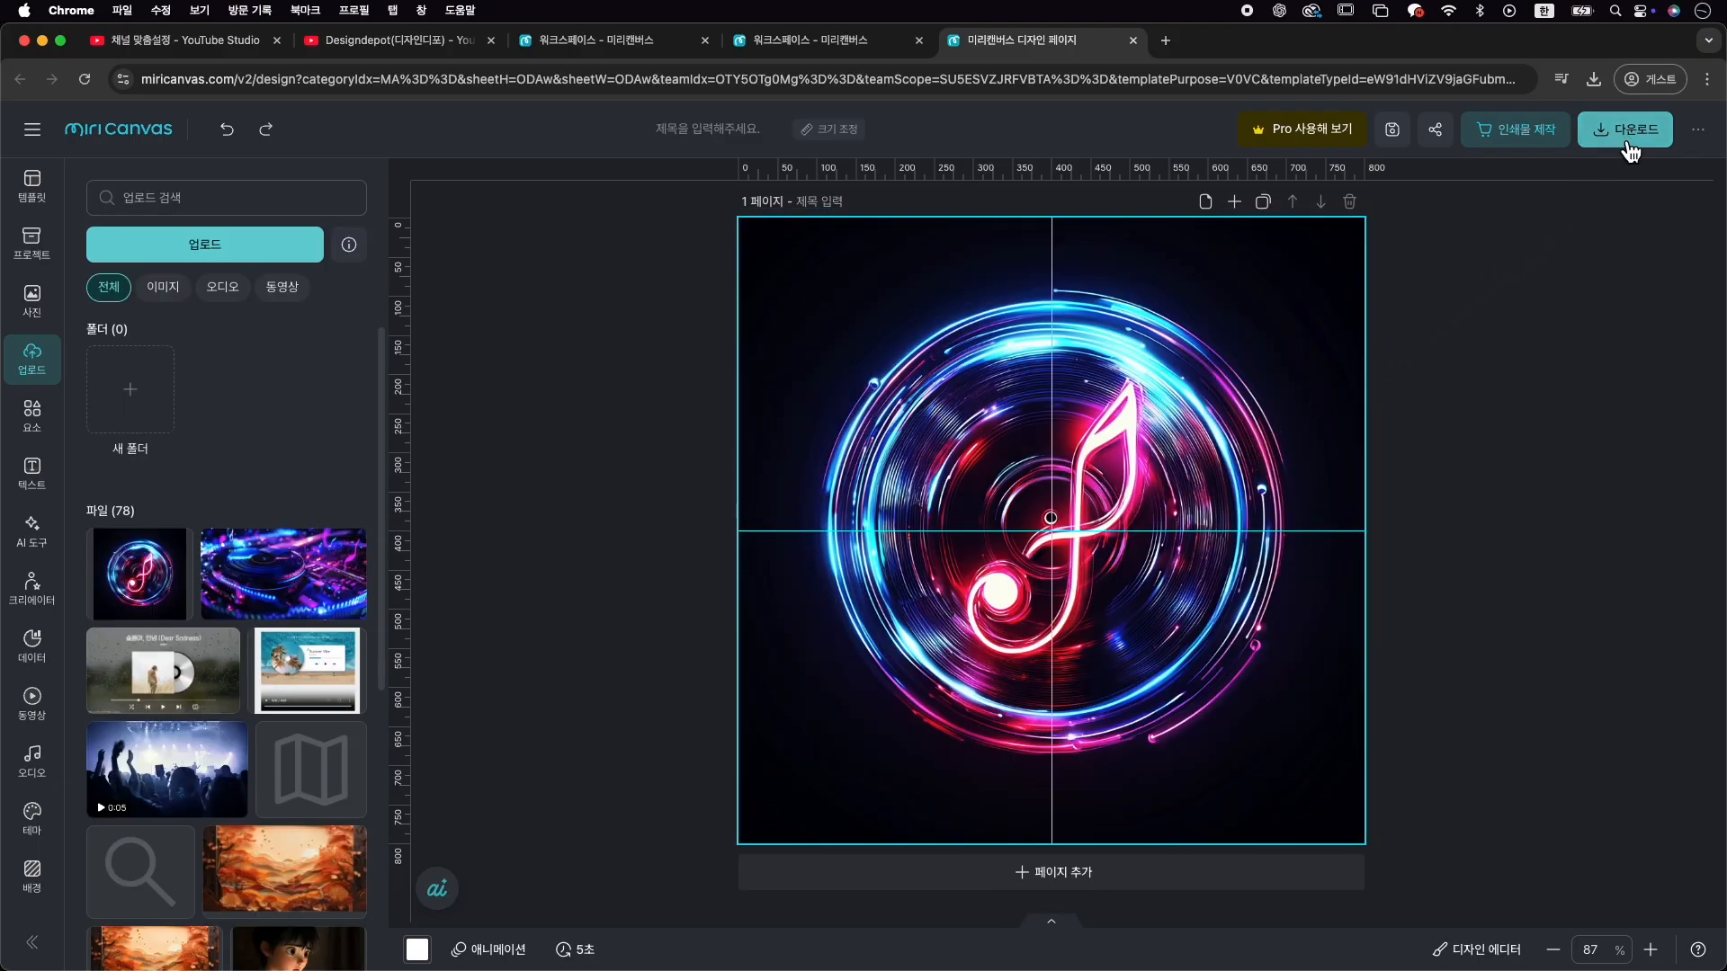
Download the logo design as a high-resolution PNG and save it as 로고_1 in the 다운로드 folder
left_click(1624, 130)
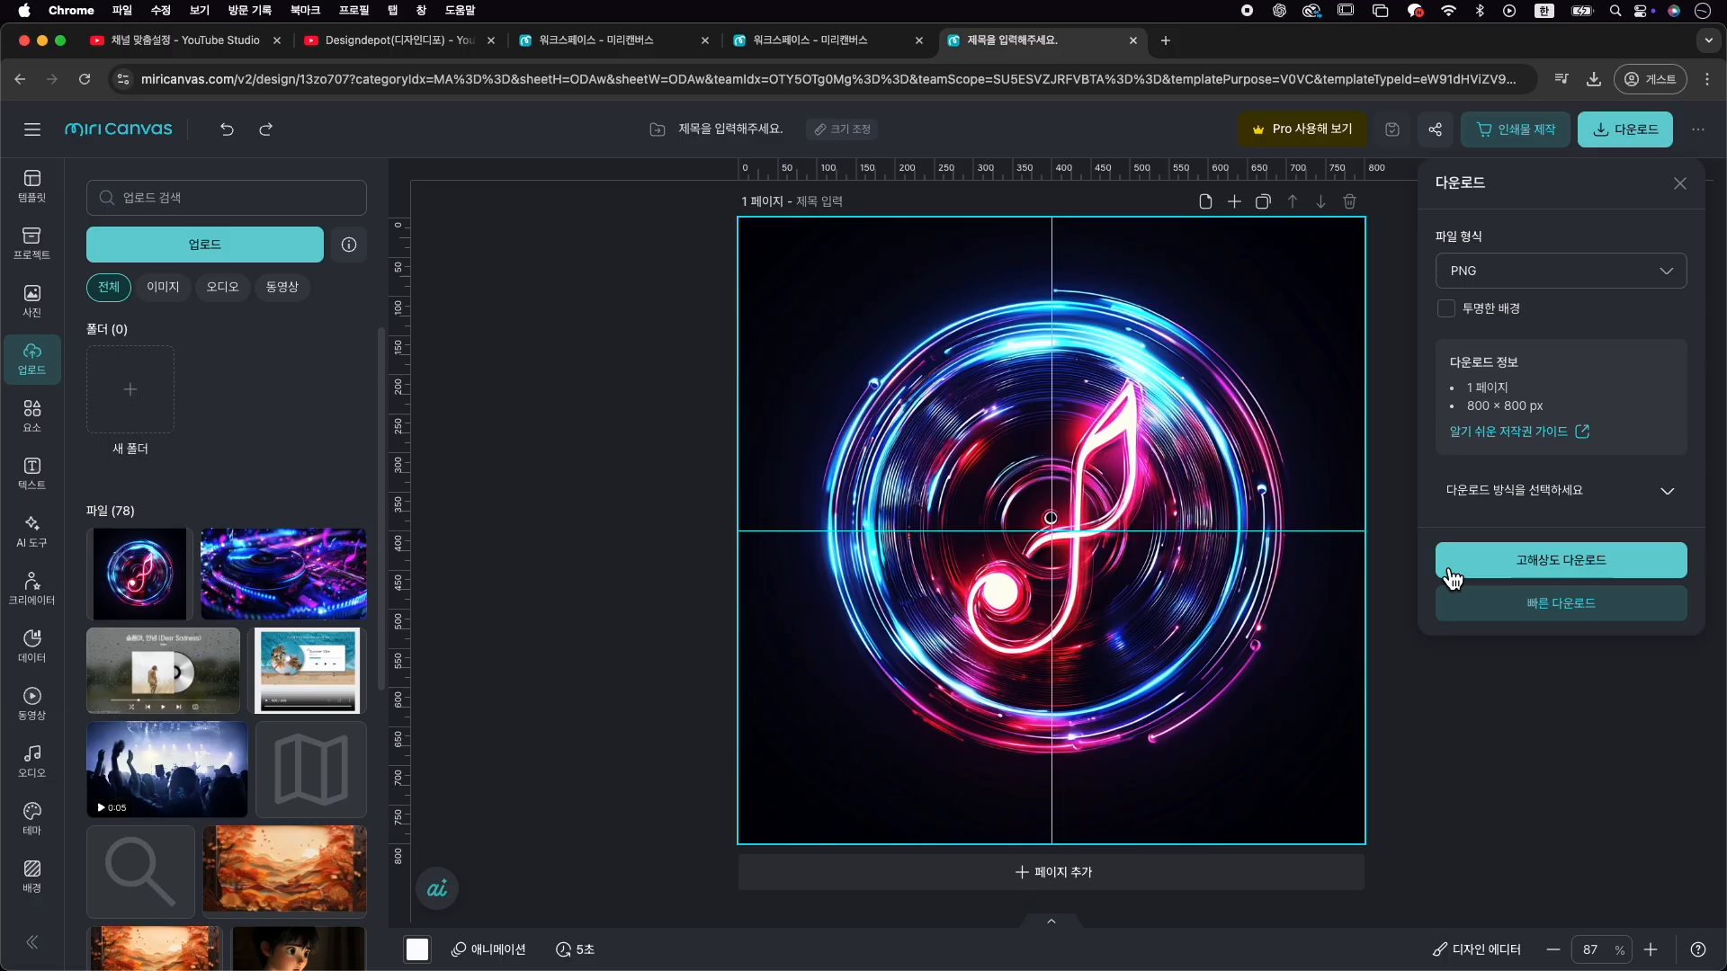
left_click(1617, 570)
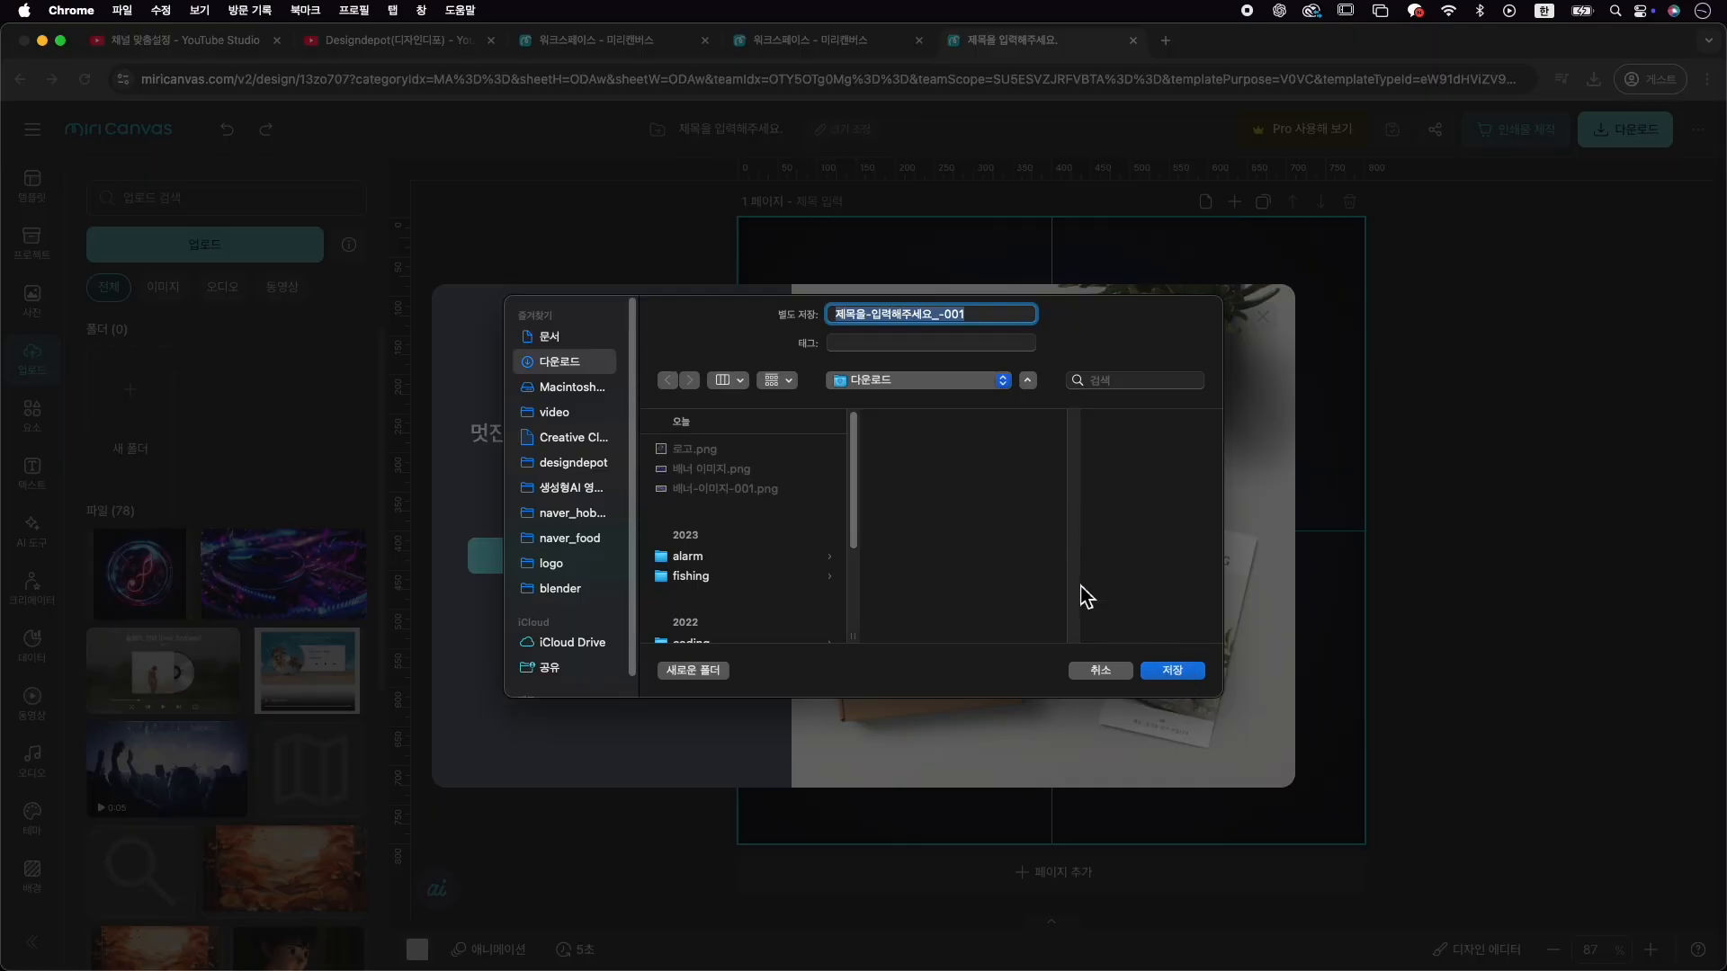
type("fhrh")
key("BackSpace")
key("BackSpace")
key("BackSpace")
key("ctrl+space")
type("로고")
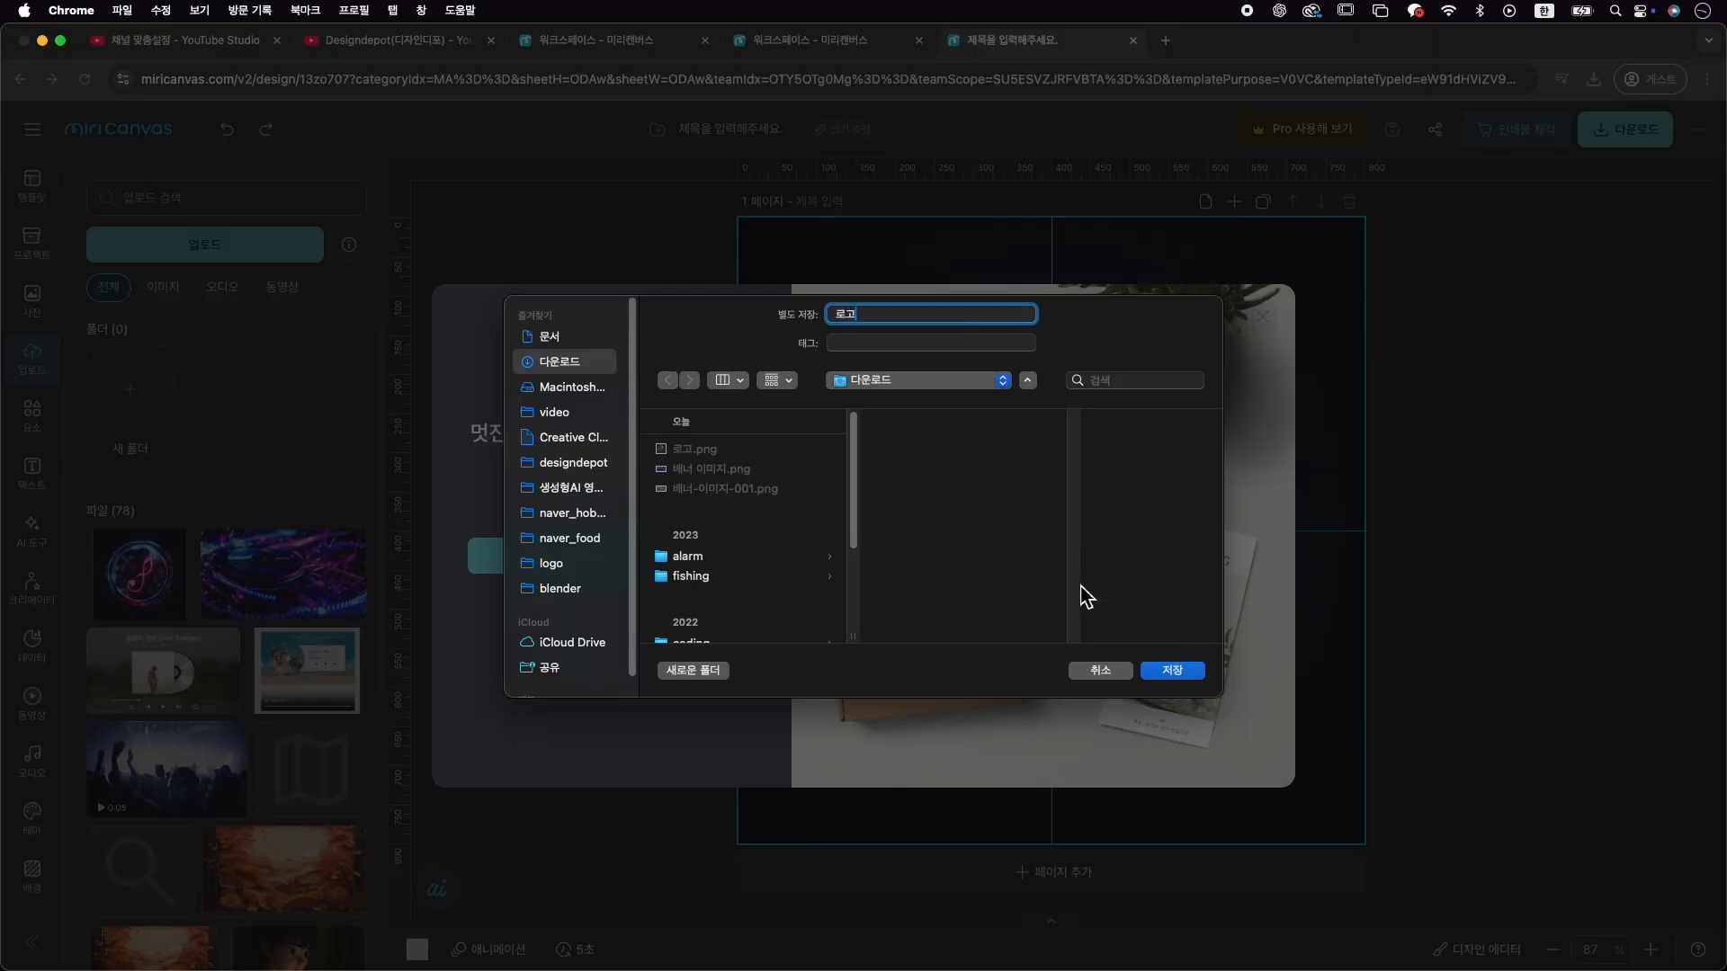
type("_1")
key("Return")
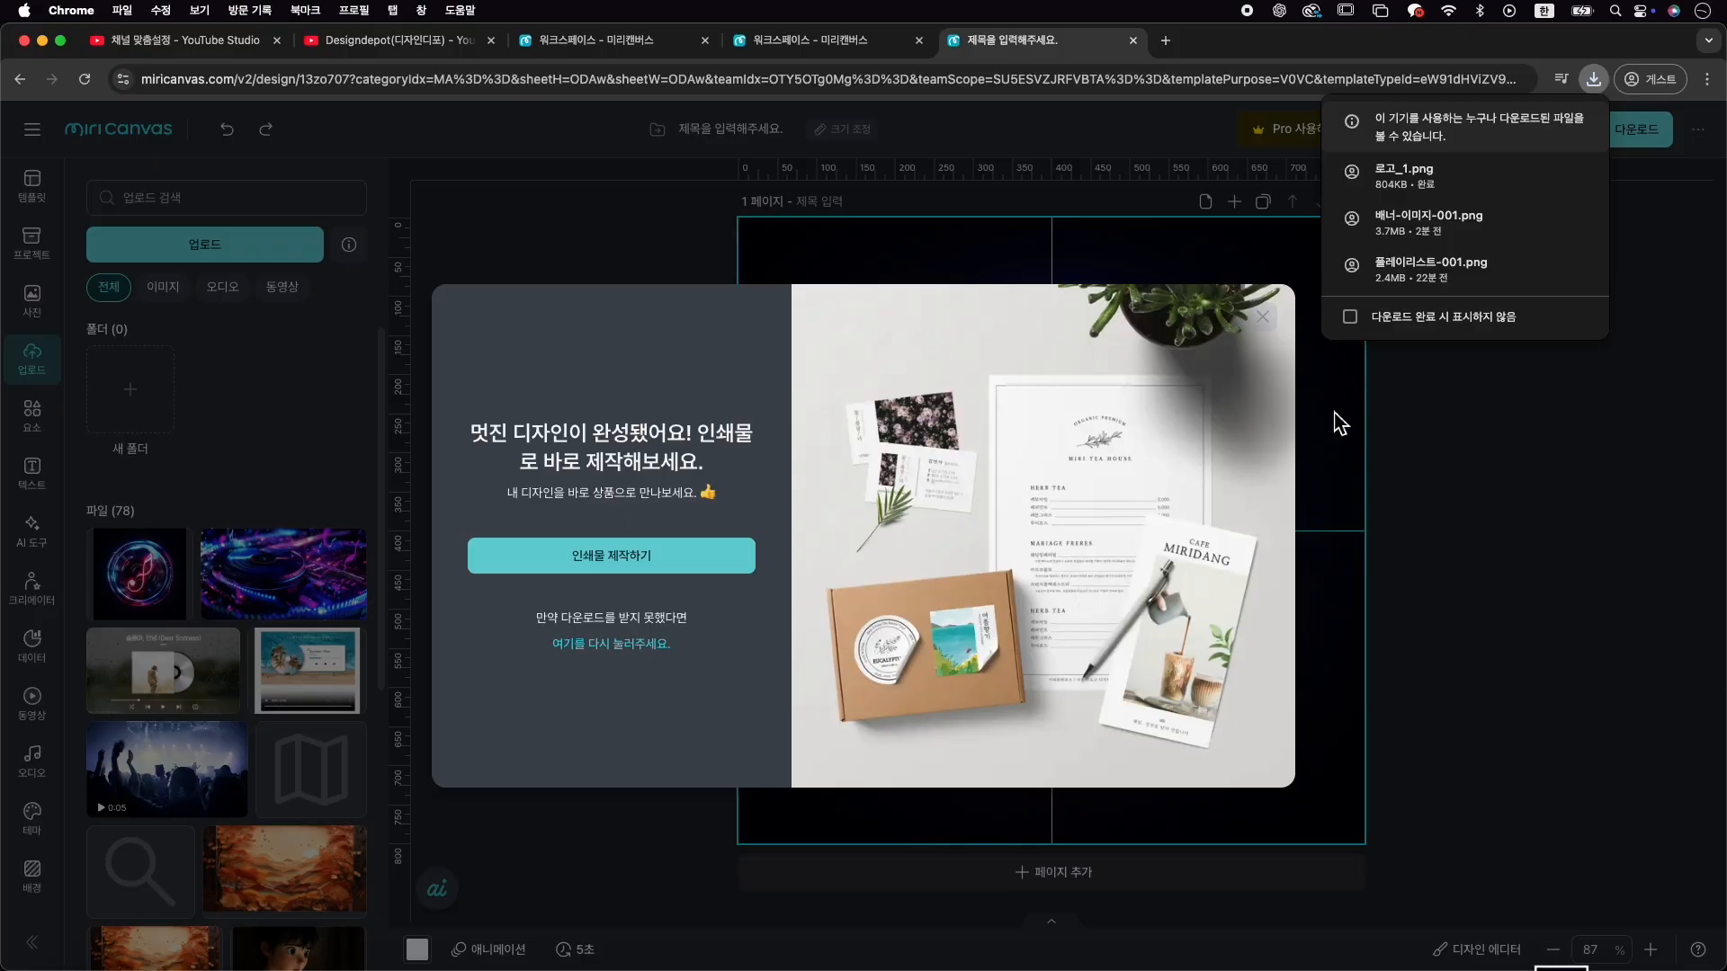
Switch to YouTube Studio, upload 로고_1.png as the channel's profile photo and accept the full crop
left_click(184, 40)
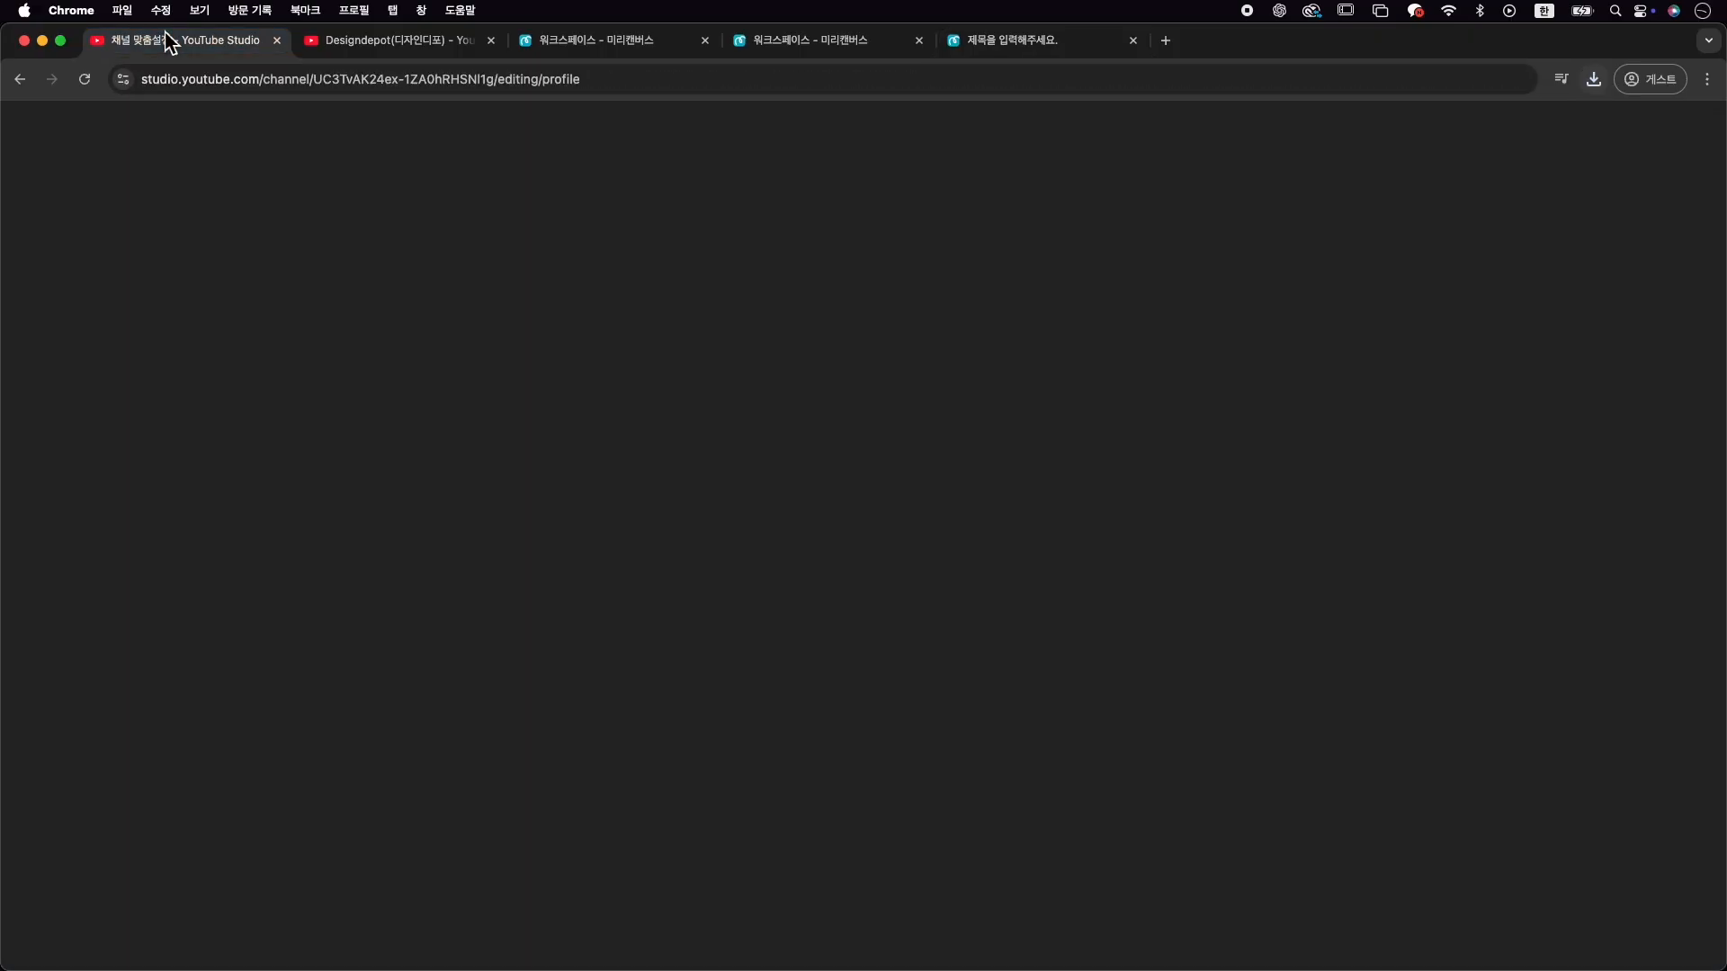
left_click(569, 622)
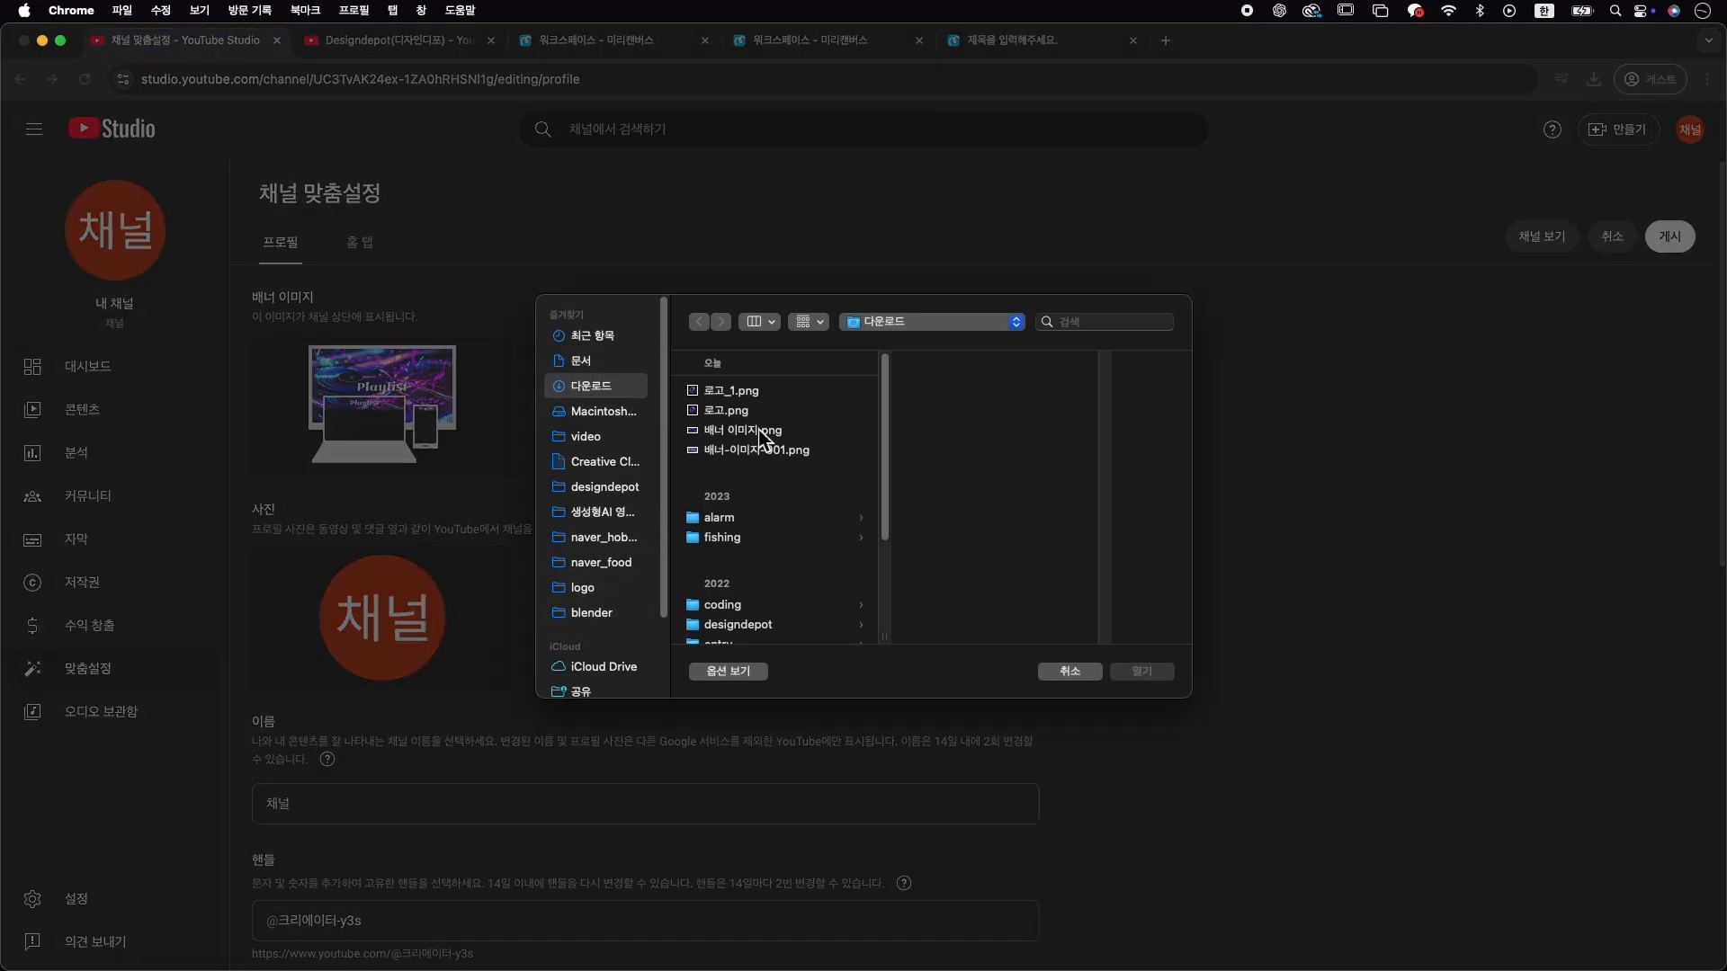
left_click(751, 394)
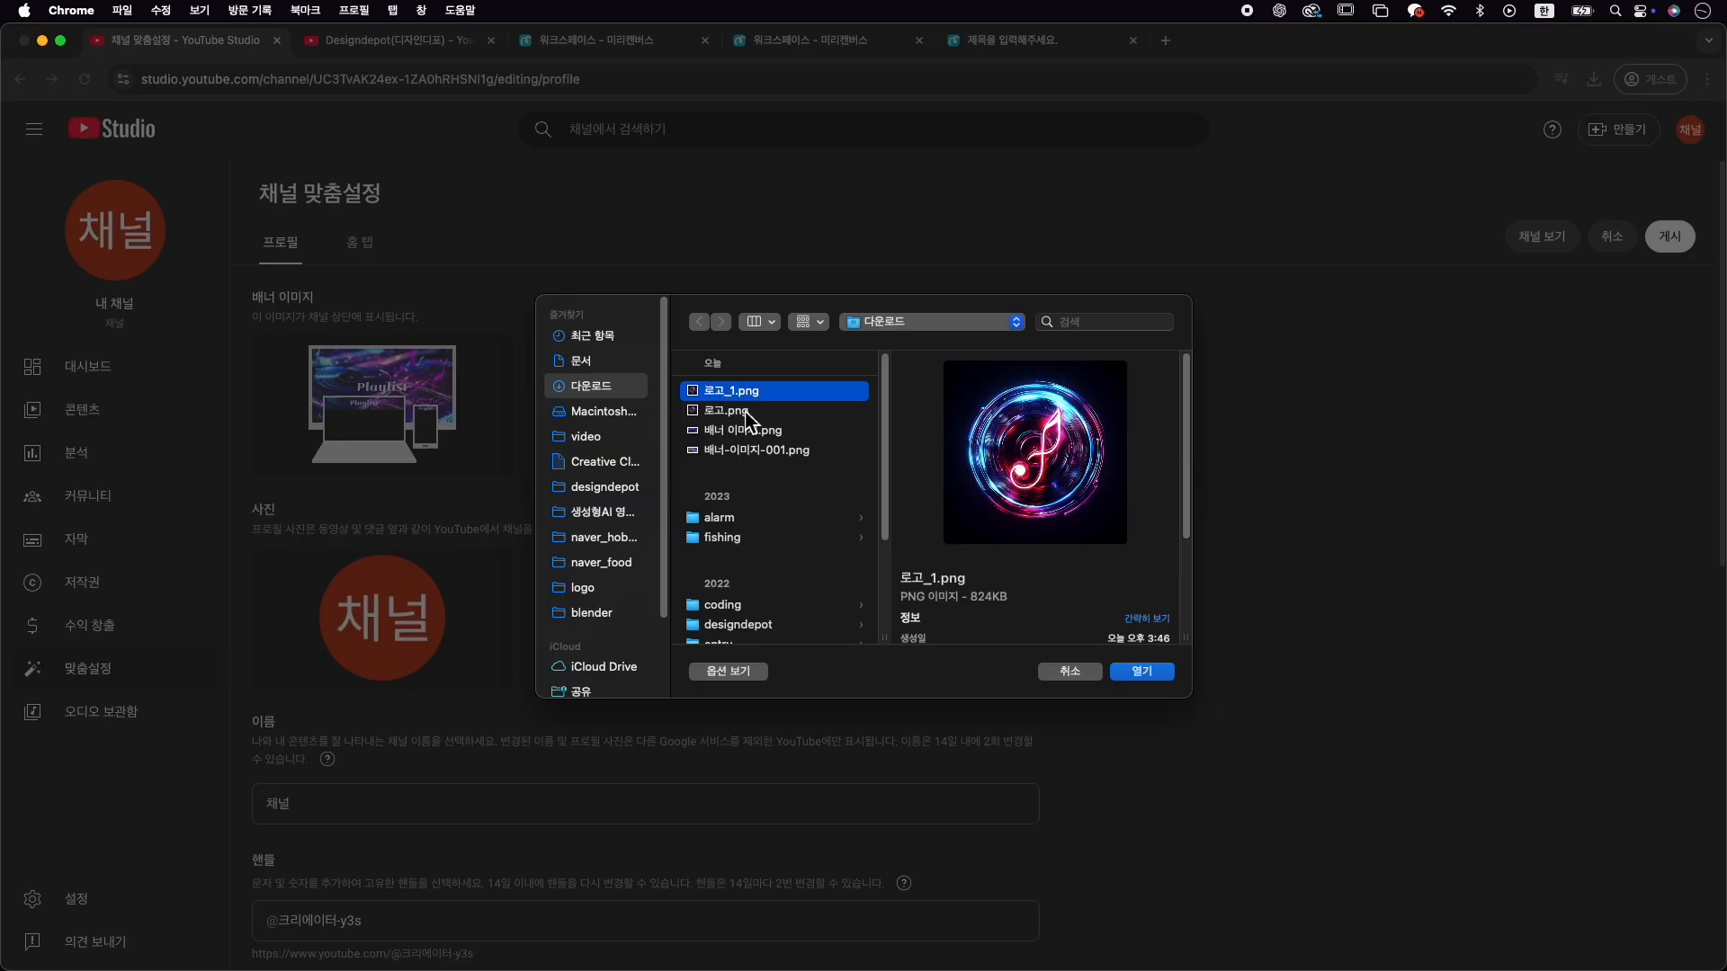
left_click(848, 412)
key("Up")
left_click(1143, 671)
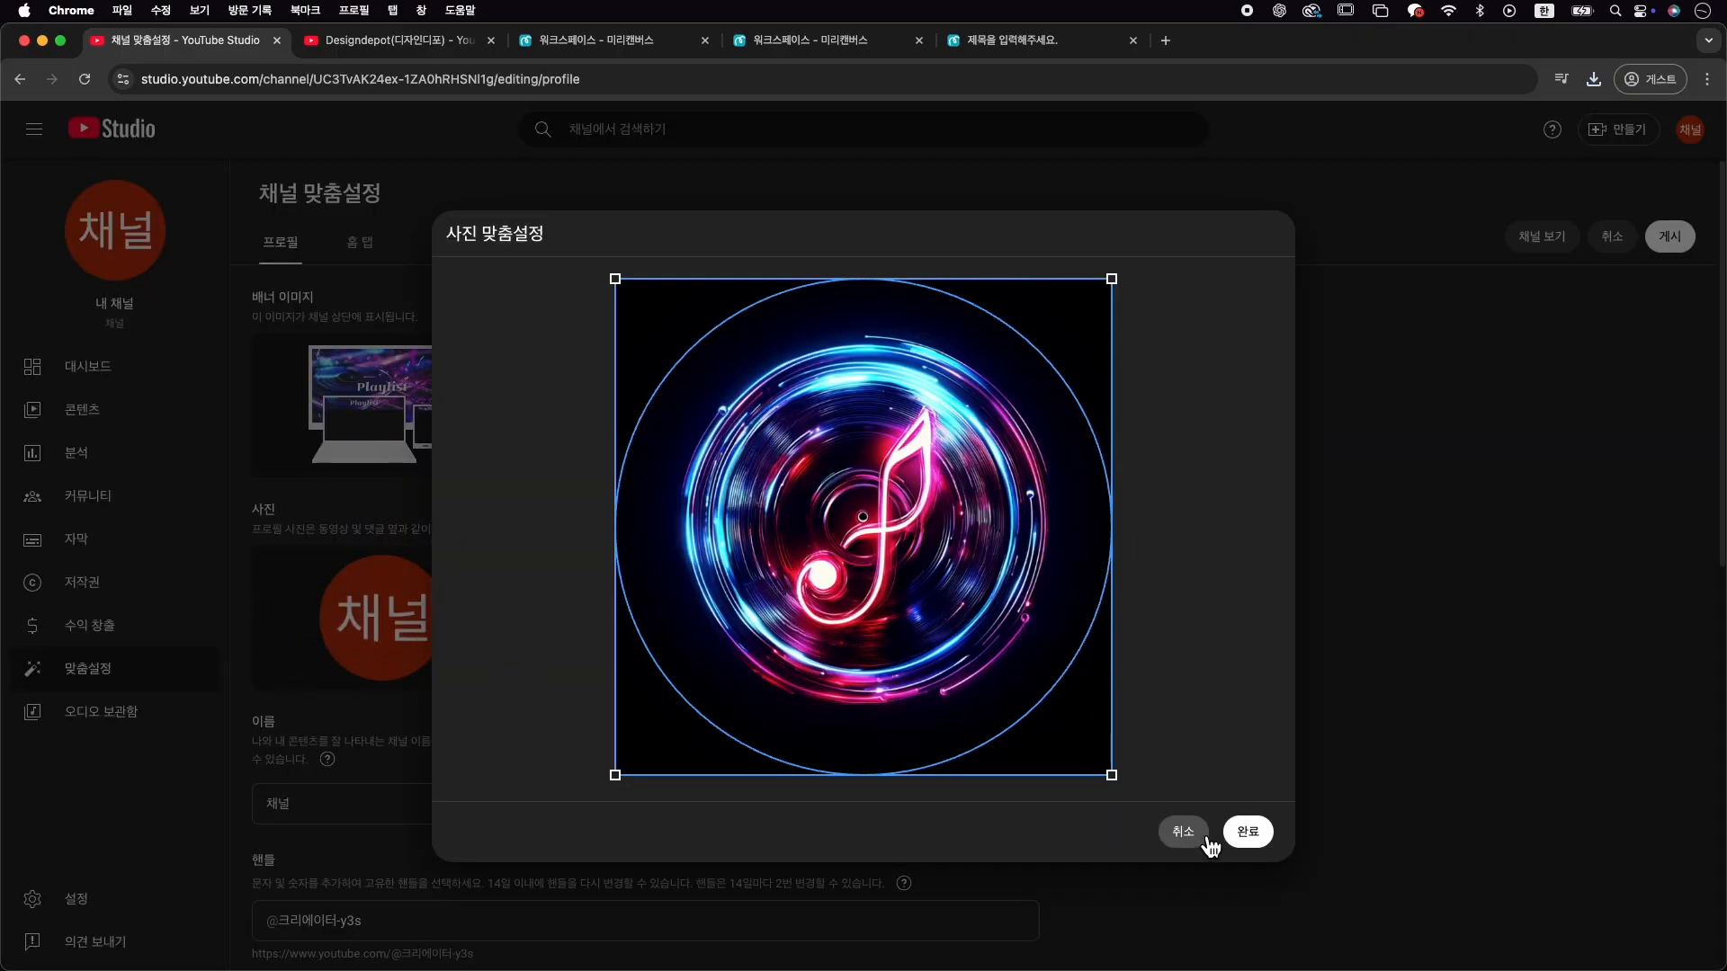
left_click(1250, 838)
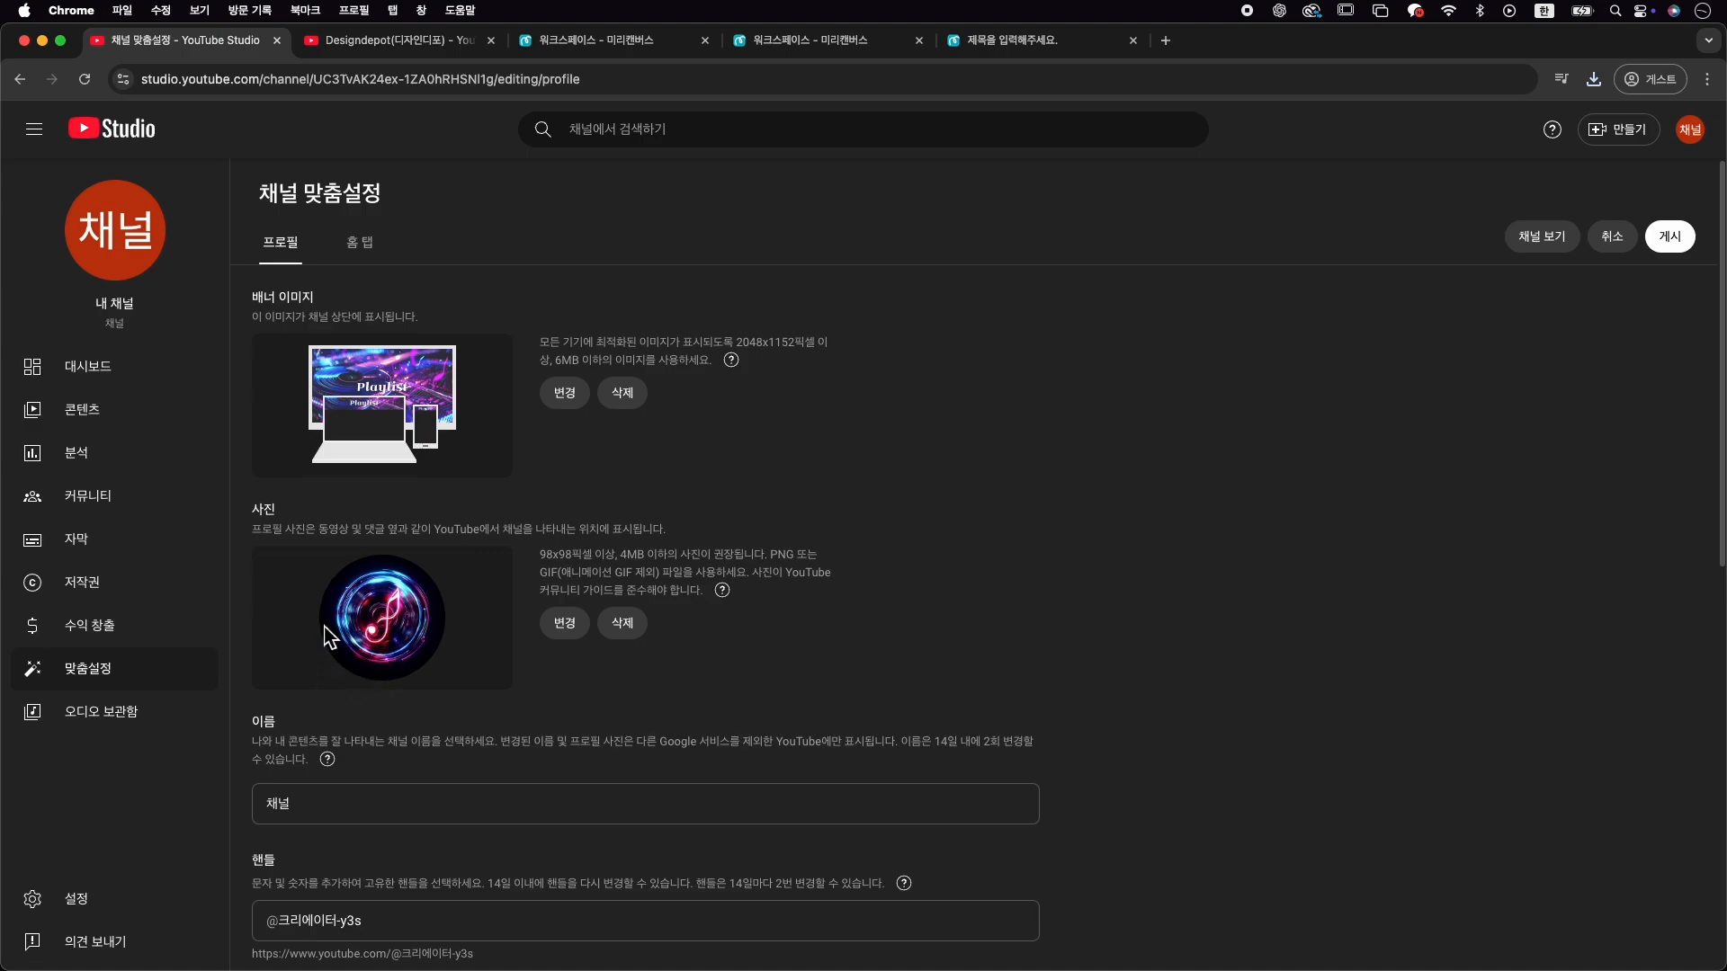
Read the channel name guidance and view the Designdepot channel's full description as a reference, returning to channel customization
scroll(679, 727, "down", 3)
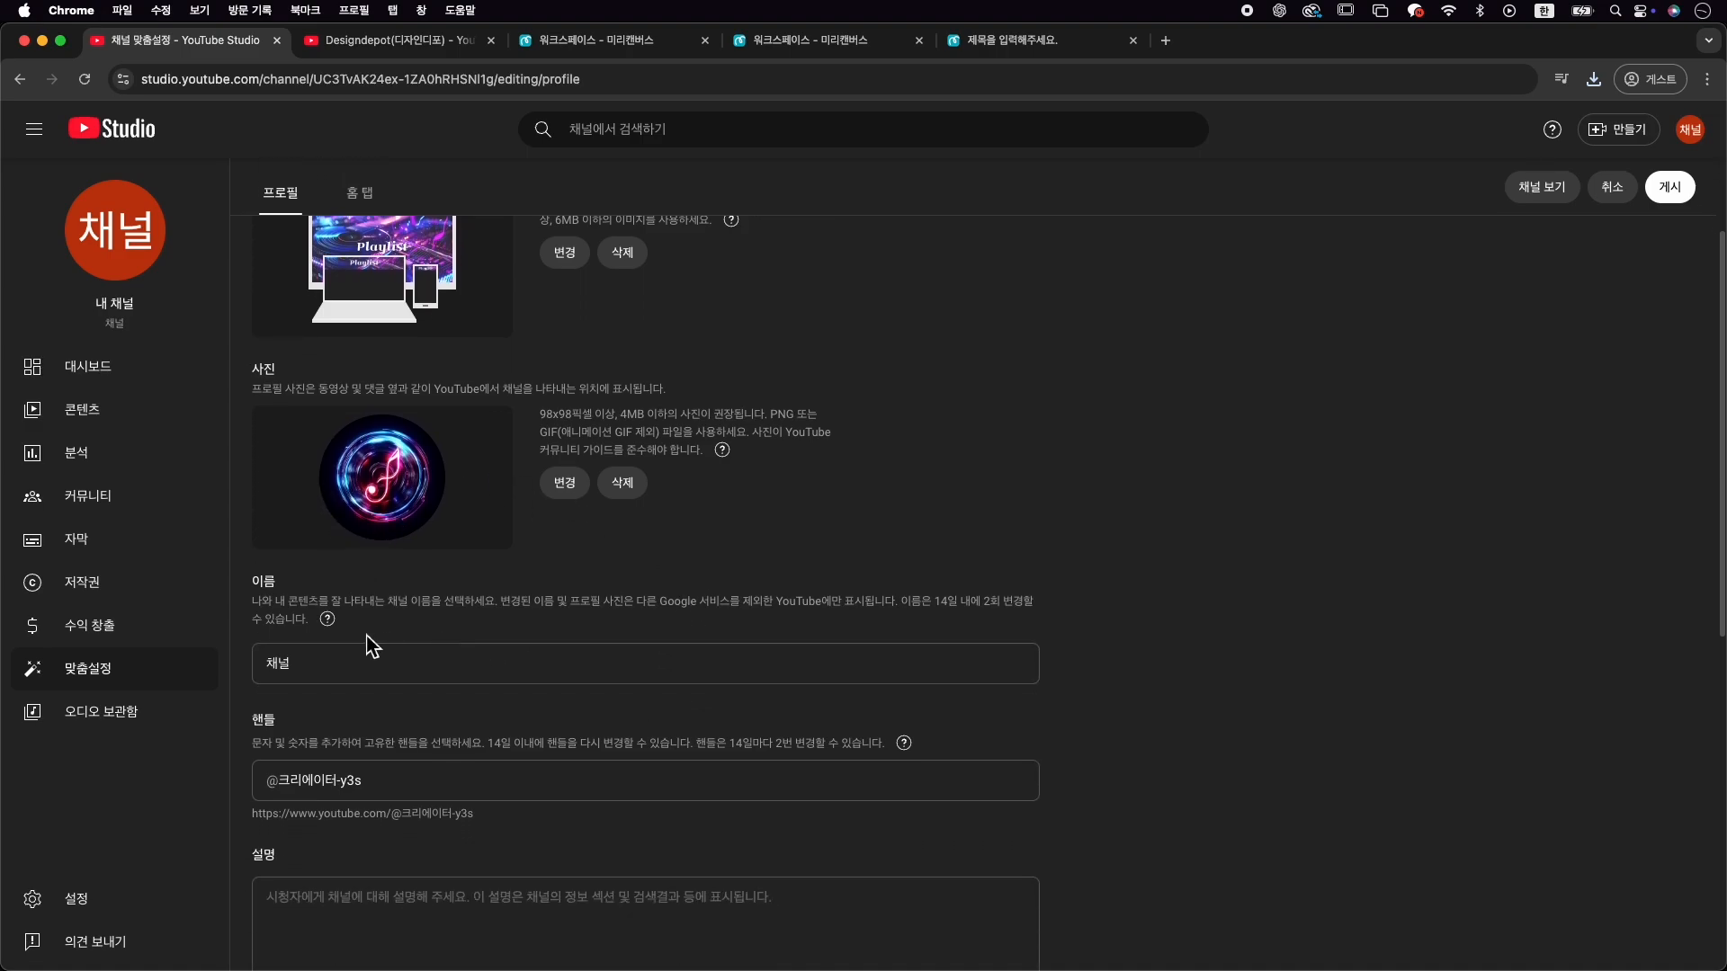
left_click_drag(309, 601, 474, 609)
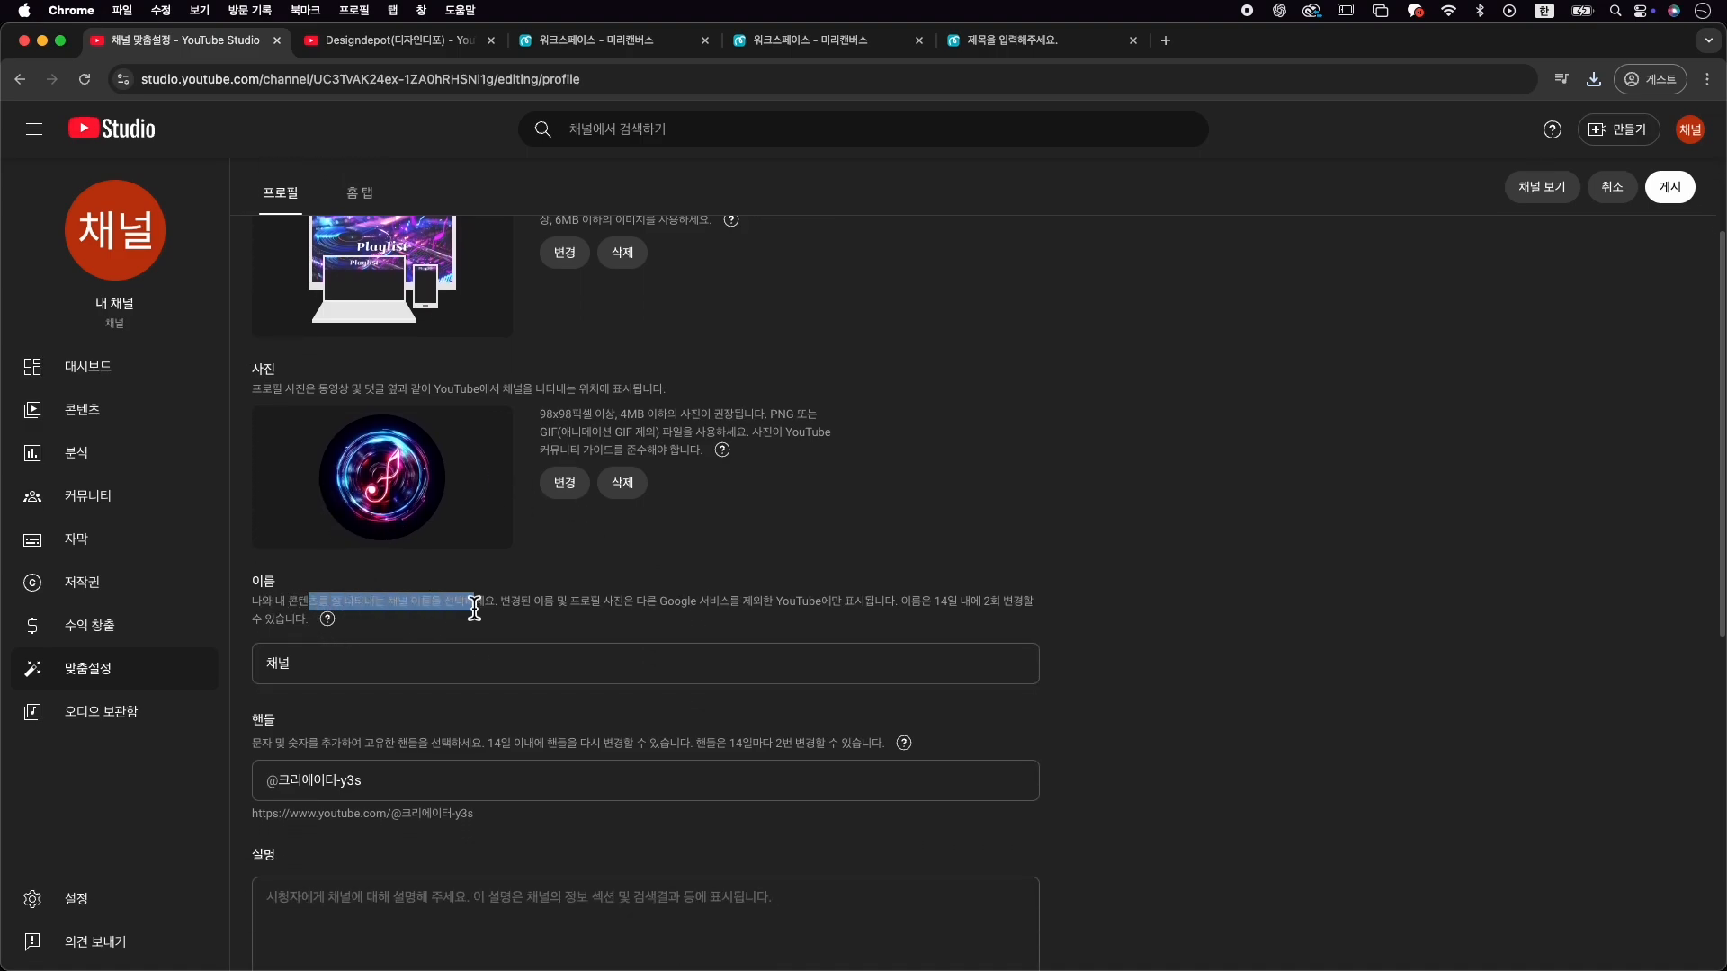
left_click(387, 40)
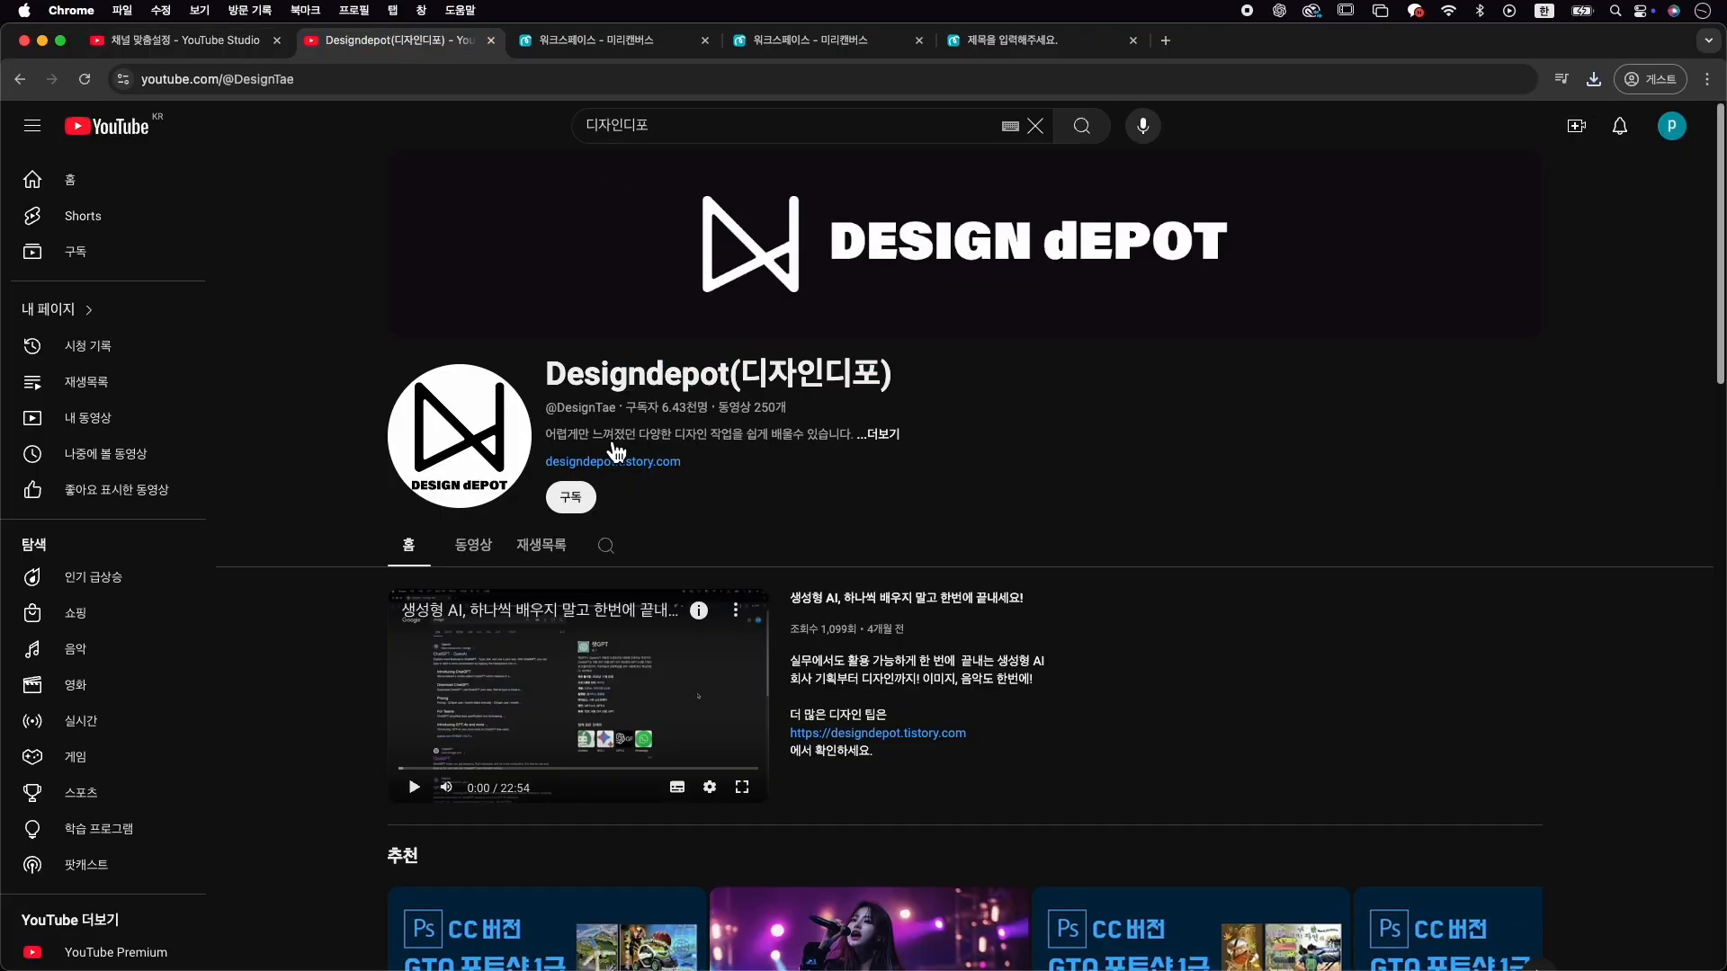
left_click(900, 450)
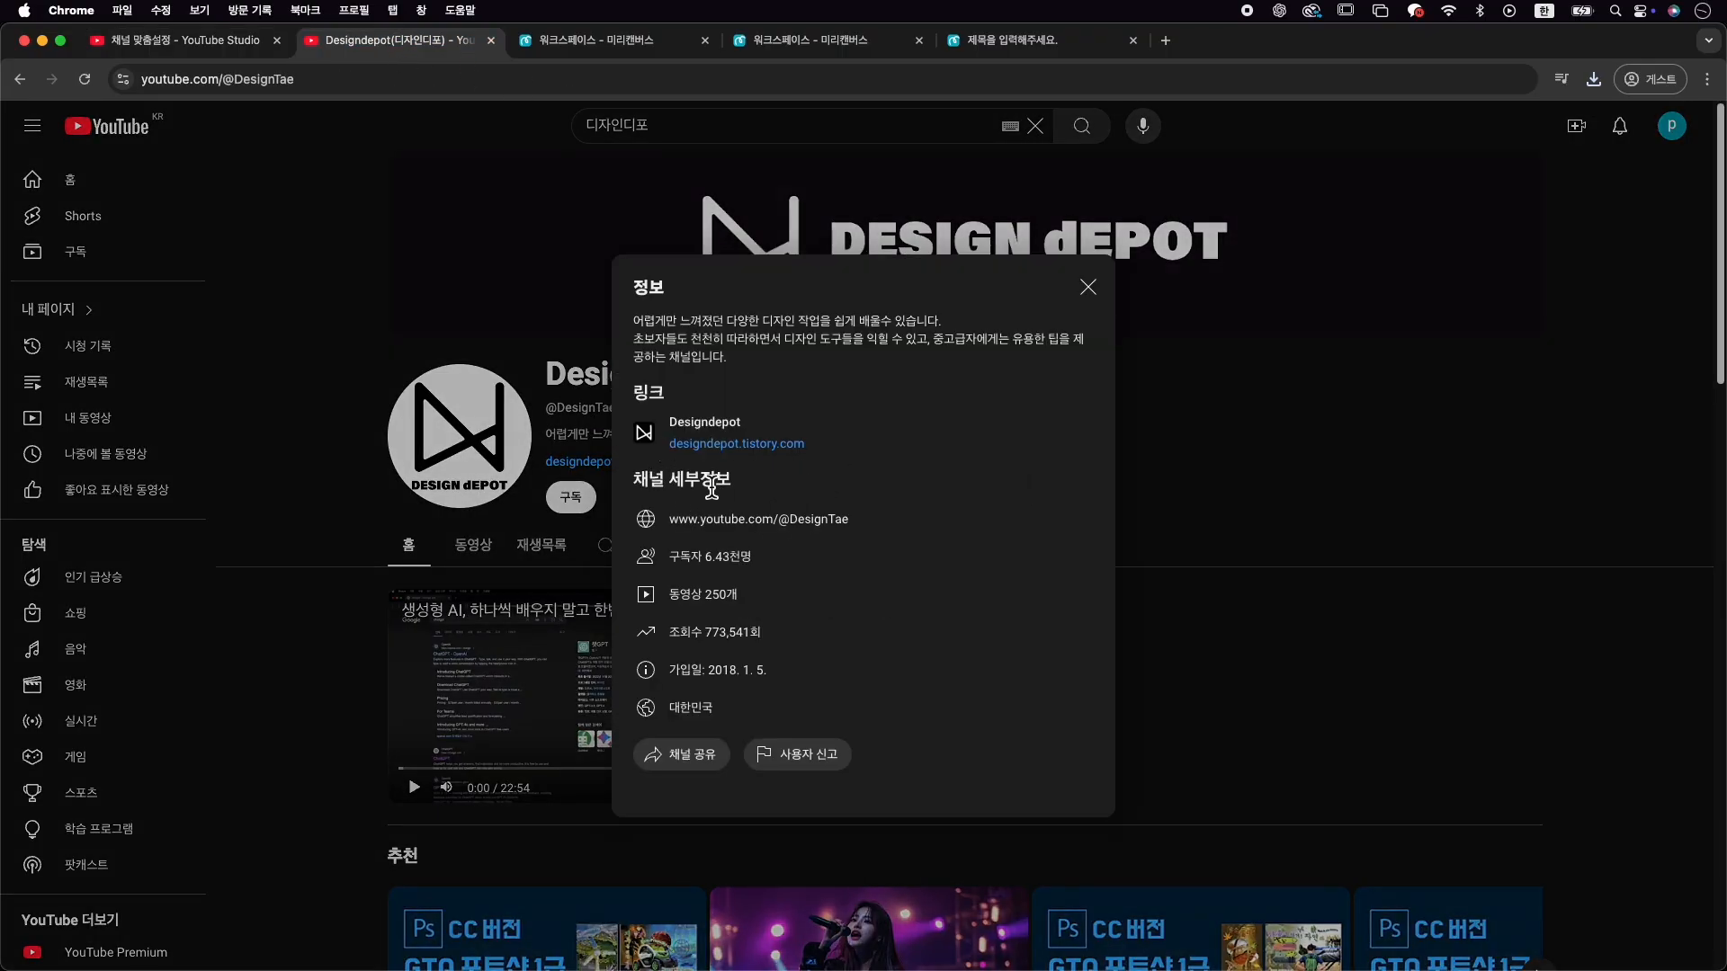
left_click(1089, 287)
left_click(166, 43)
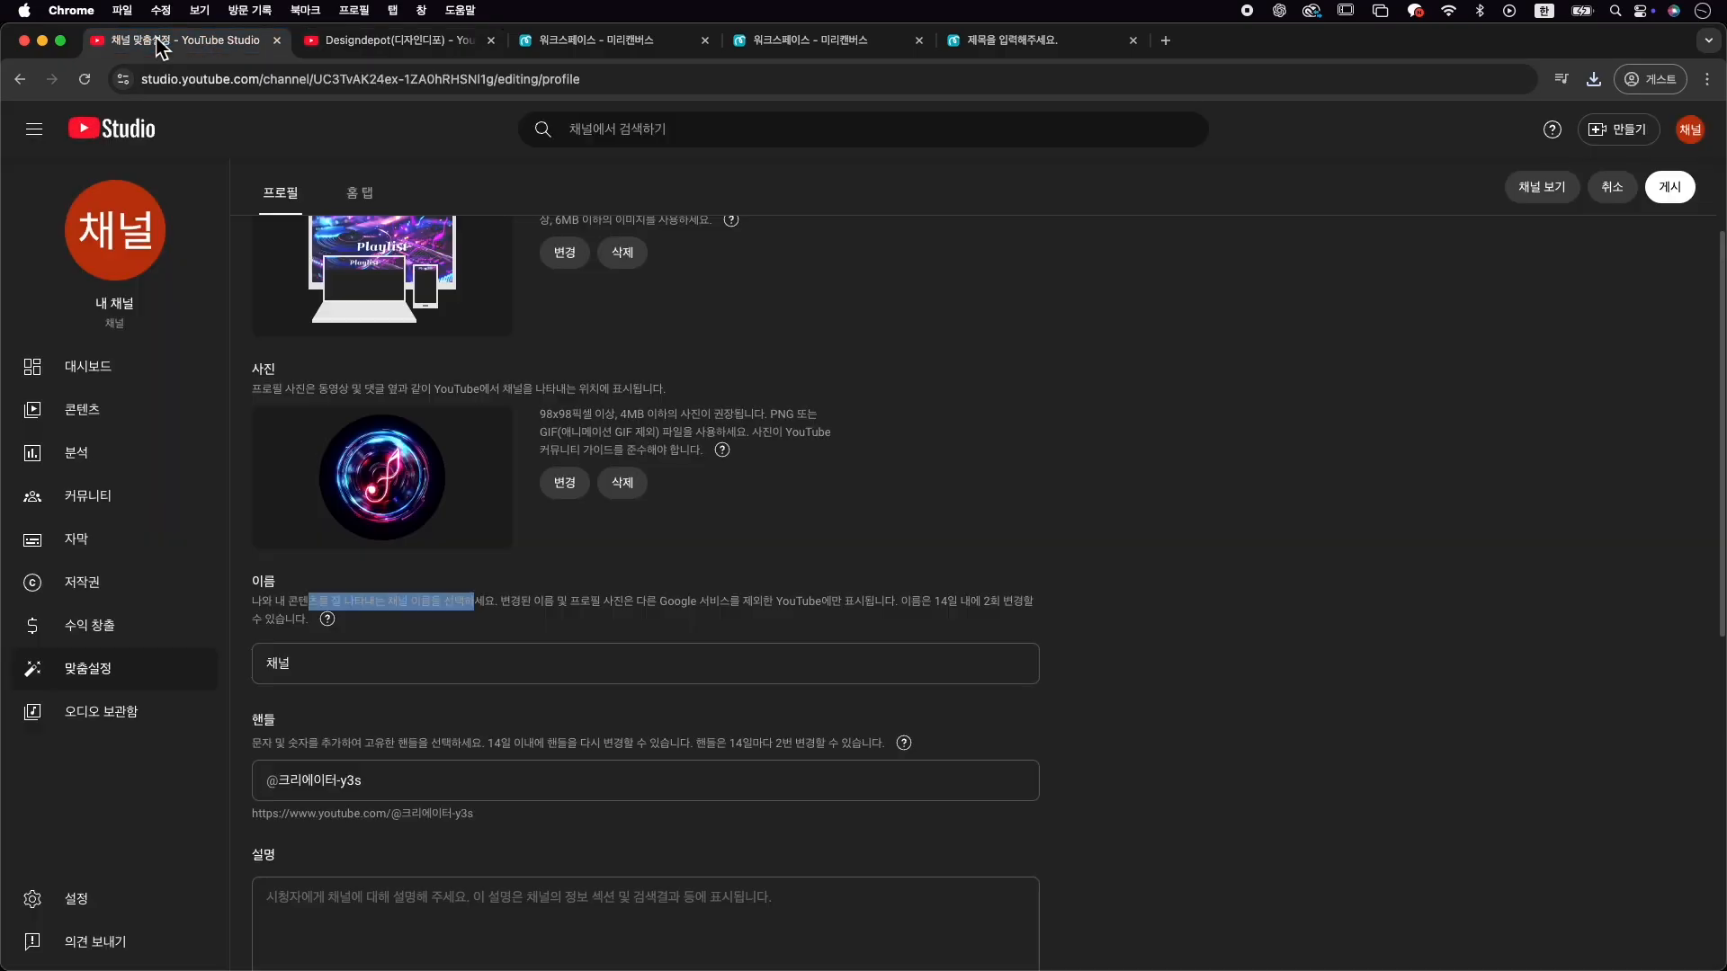
Set the channel name to 플레이리스트 채널 and enter 좋아하는 음악들 모음 as the description
scroll(603, 803, "down", 4)
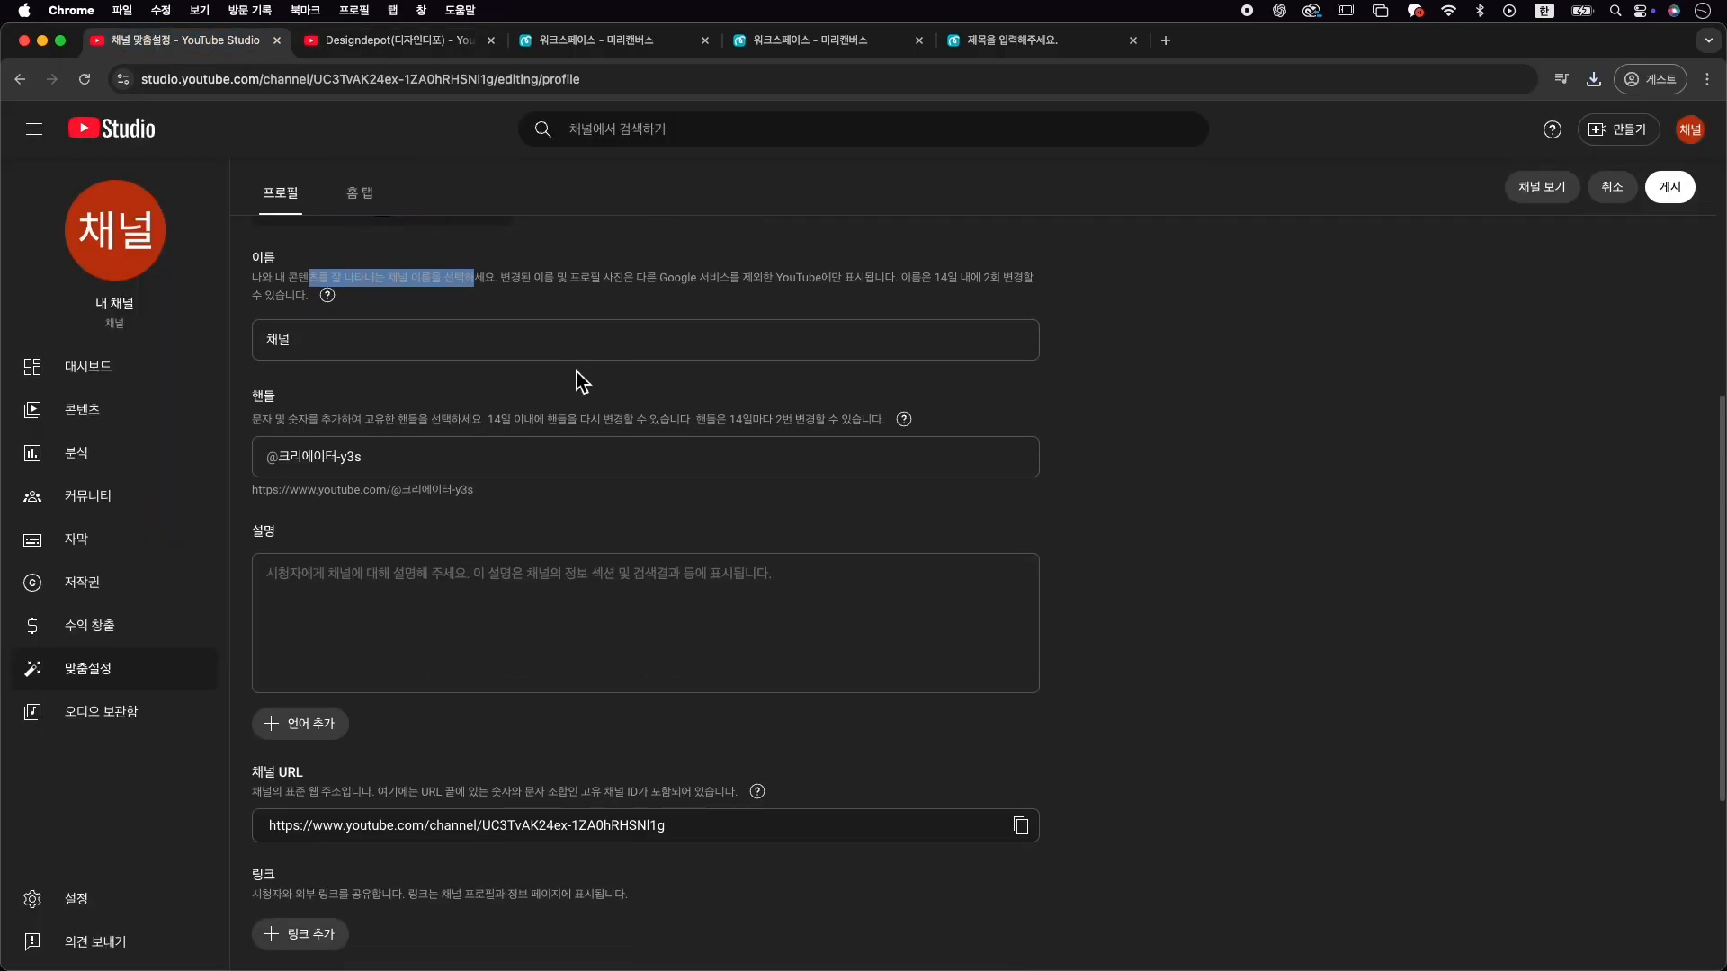
double_click(442, 353)
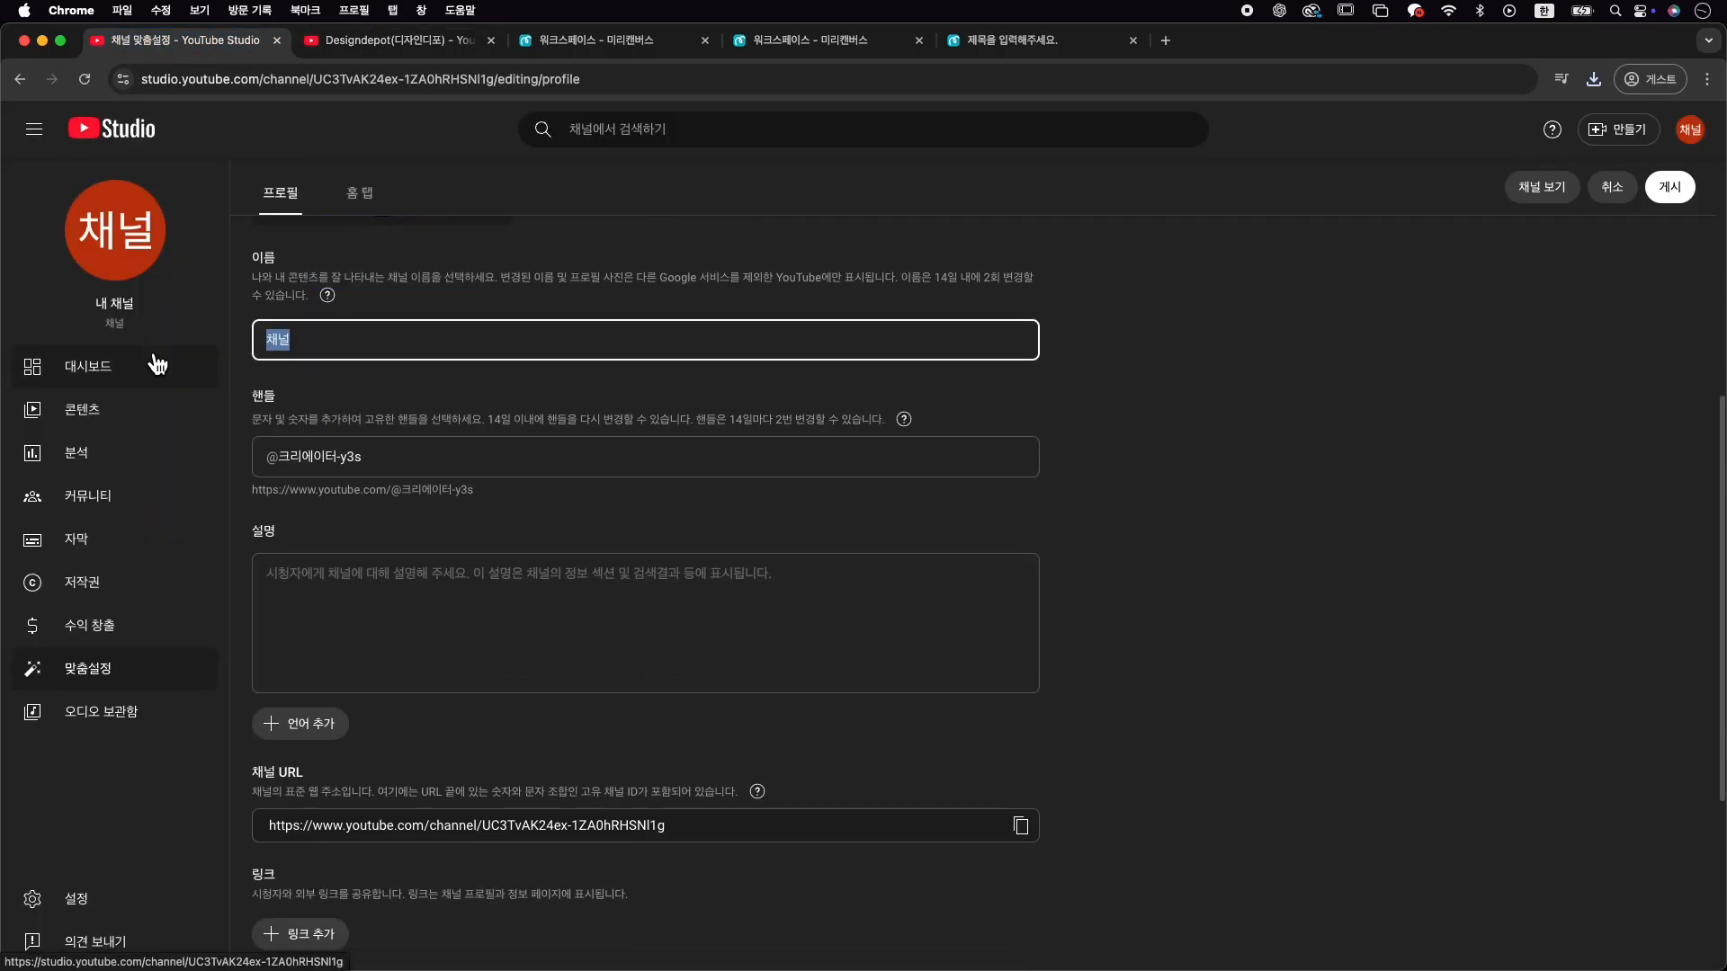
type("퀼")
left_click(439, 596)
type("죄")
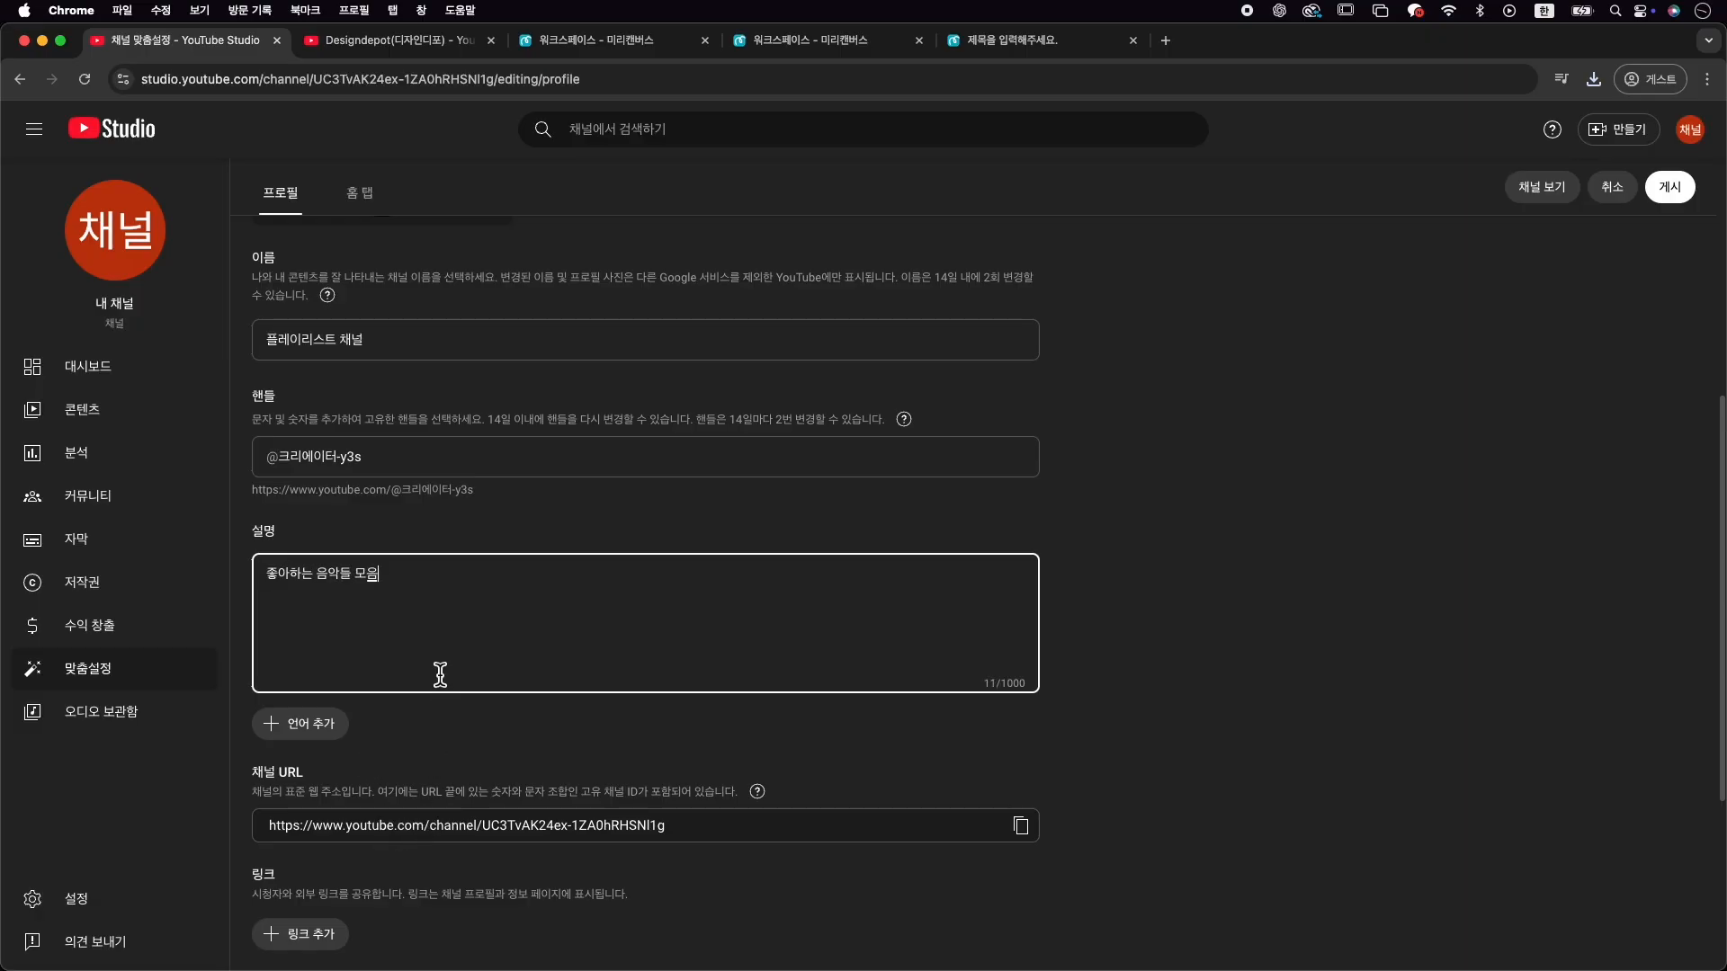
left_click(1042, 683)
Copy the channel URL, and add an empty link entry and remove it again
scroll(1038, 681, "down", 2)
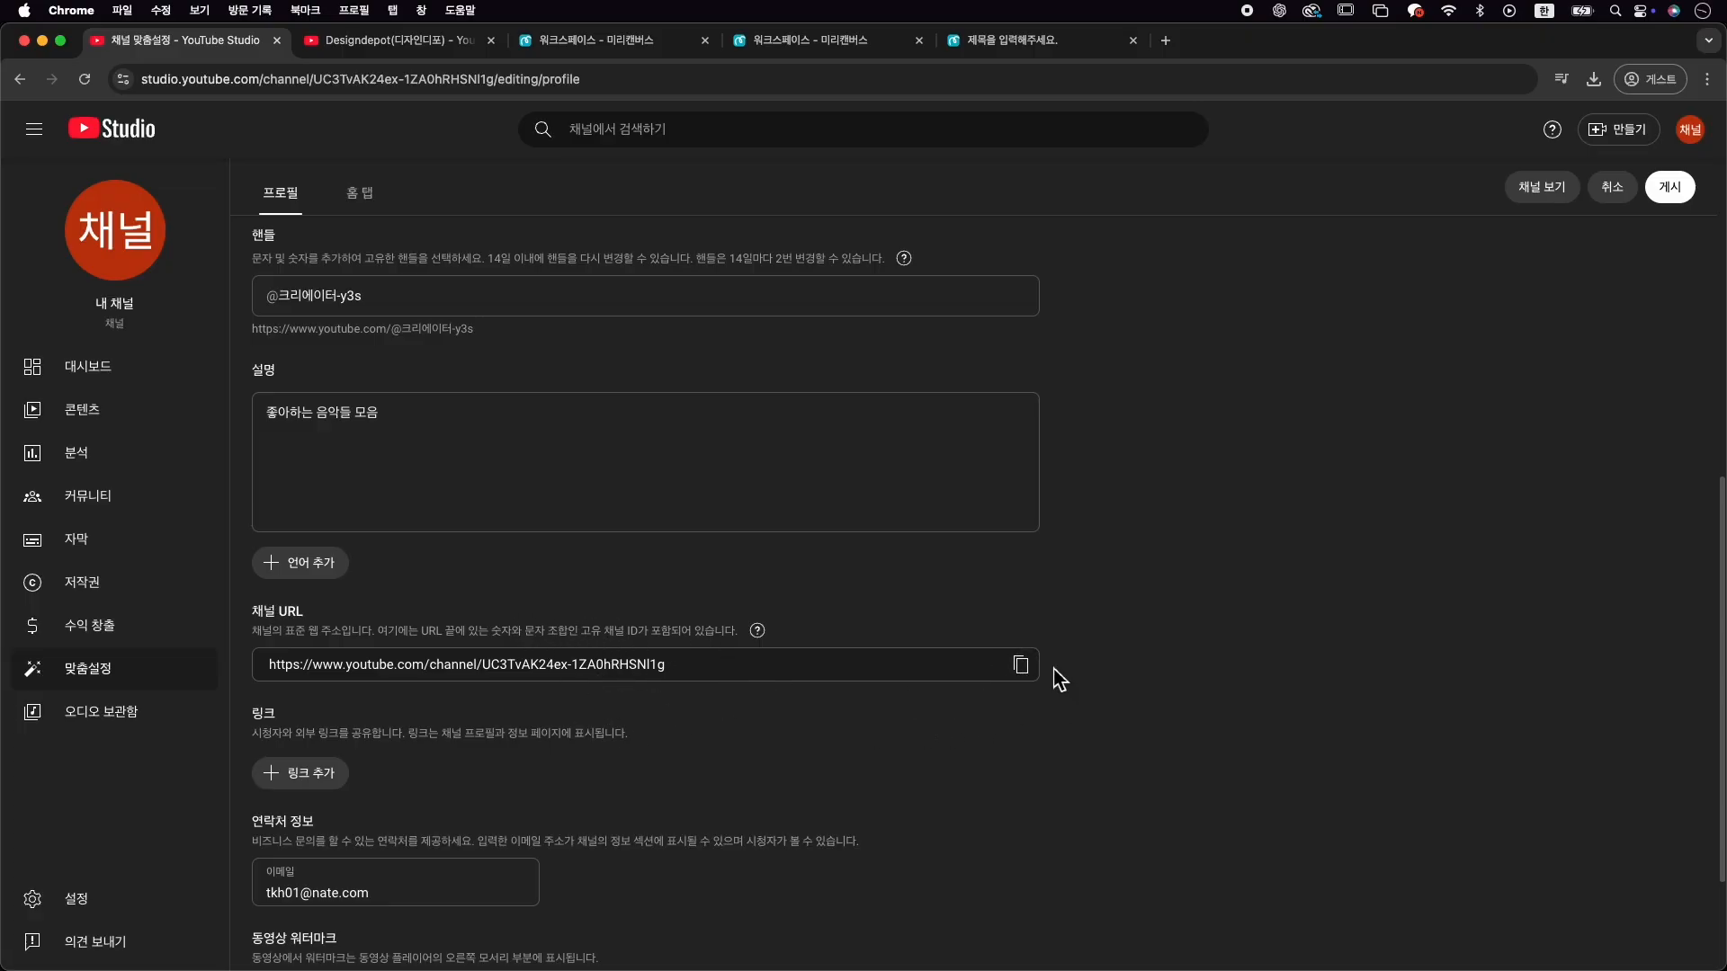
left_click(1026, 670)
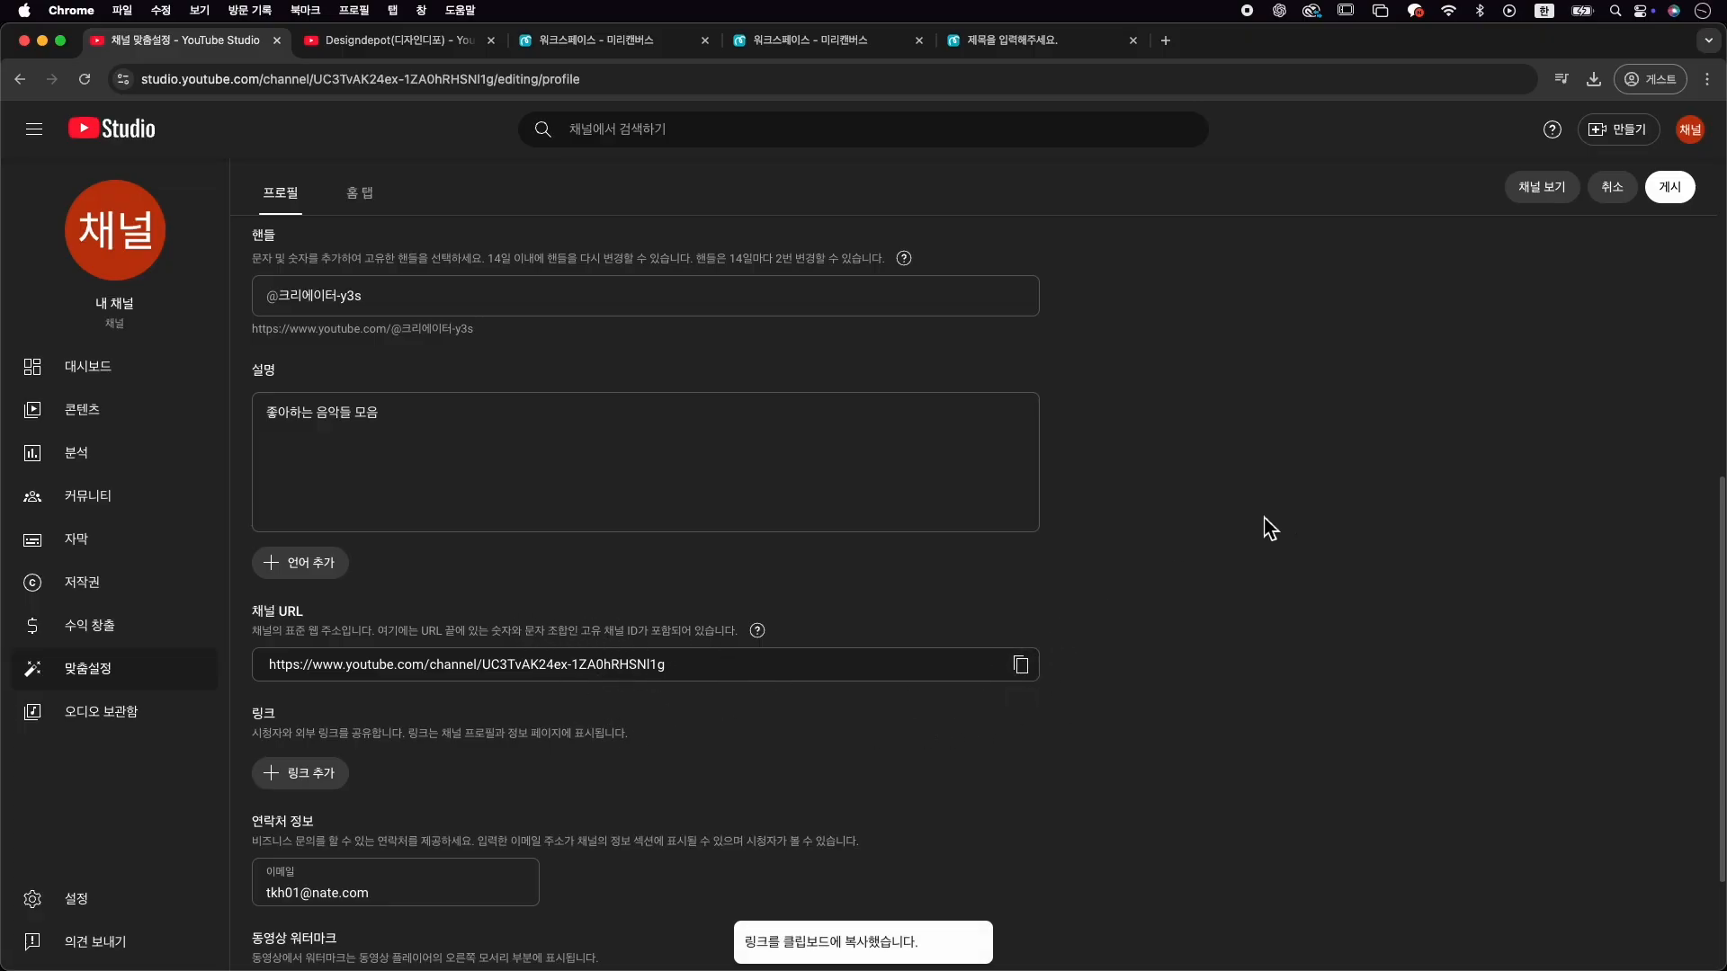
left_click(302, 774)
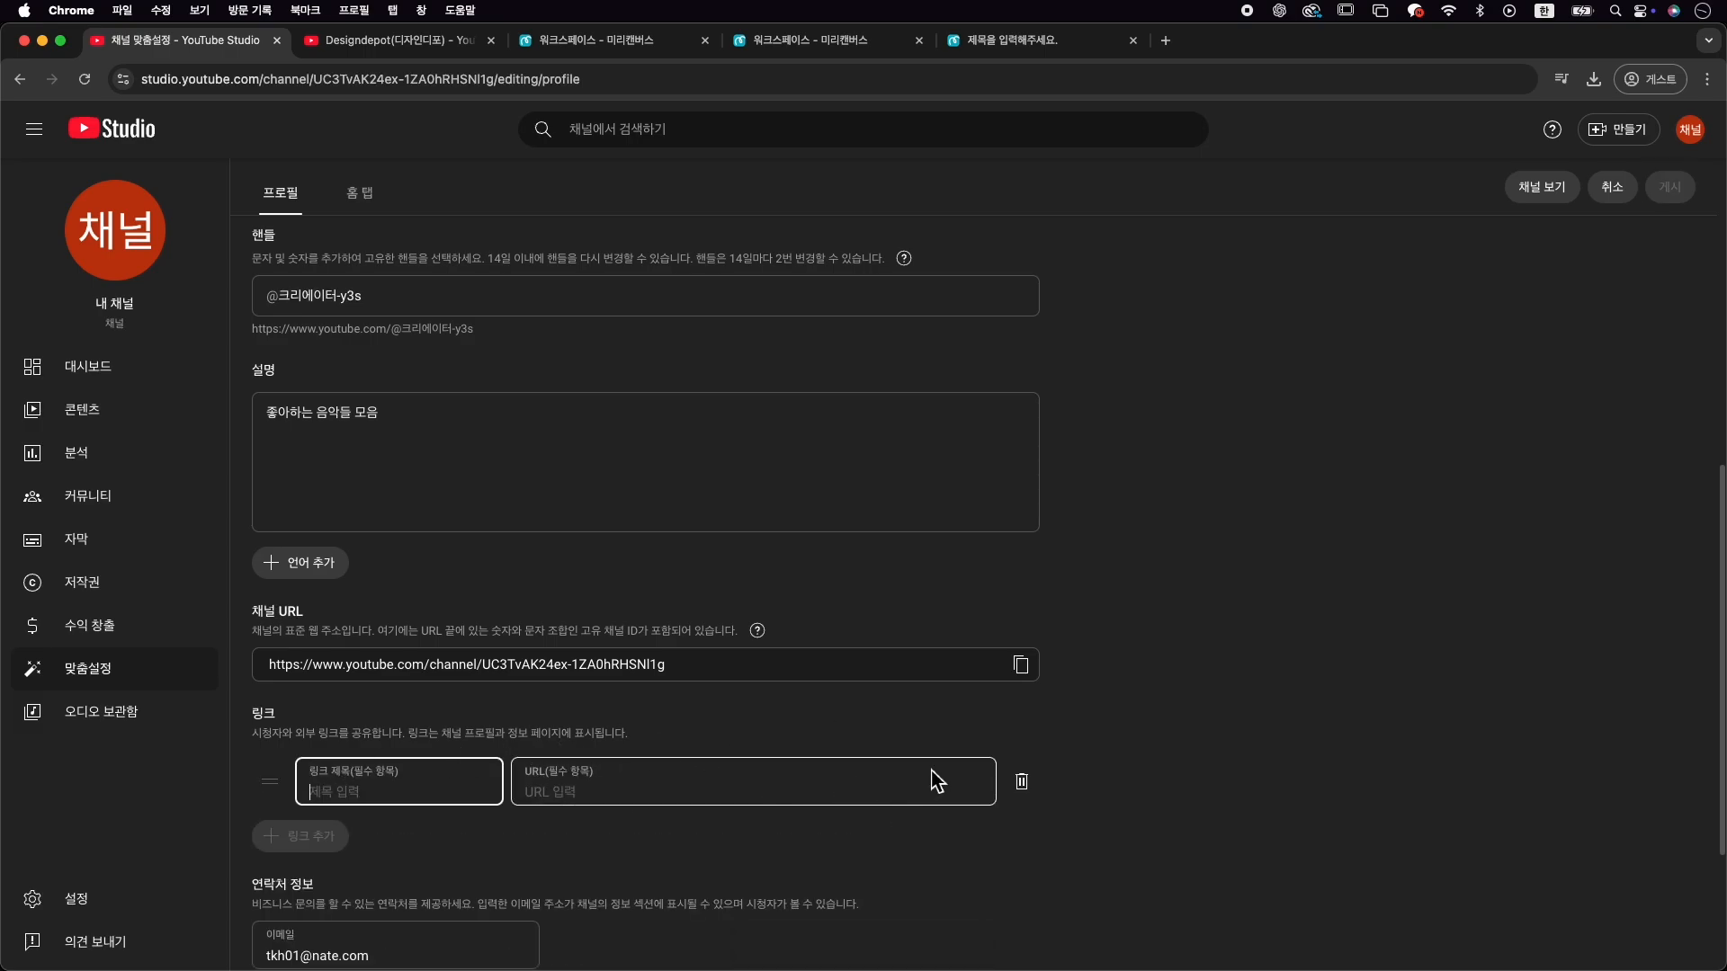
left_click(1022, 782)
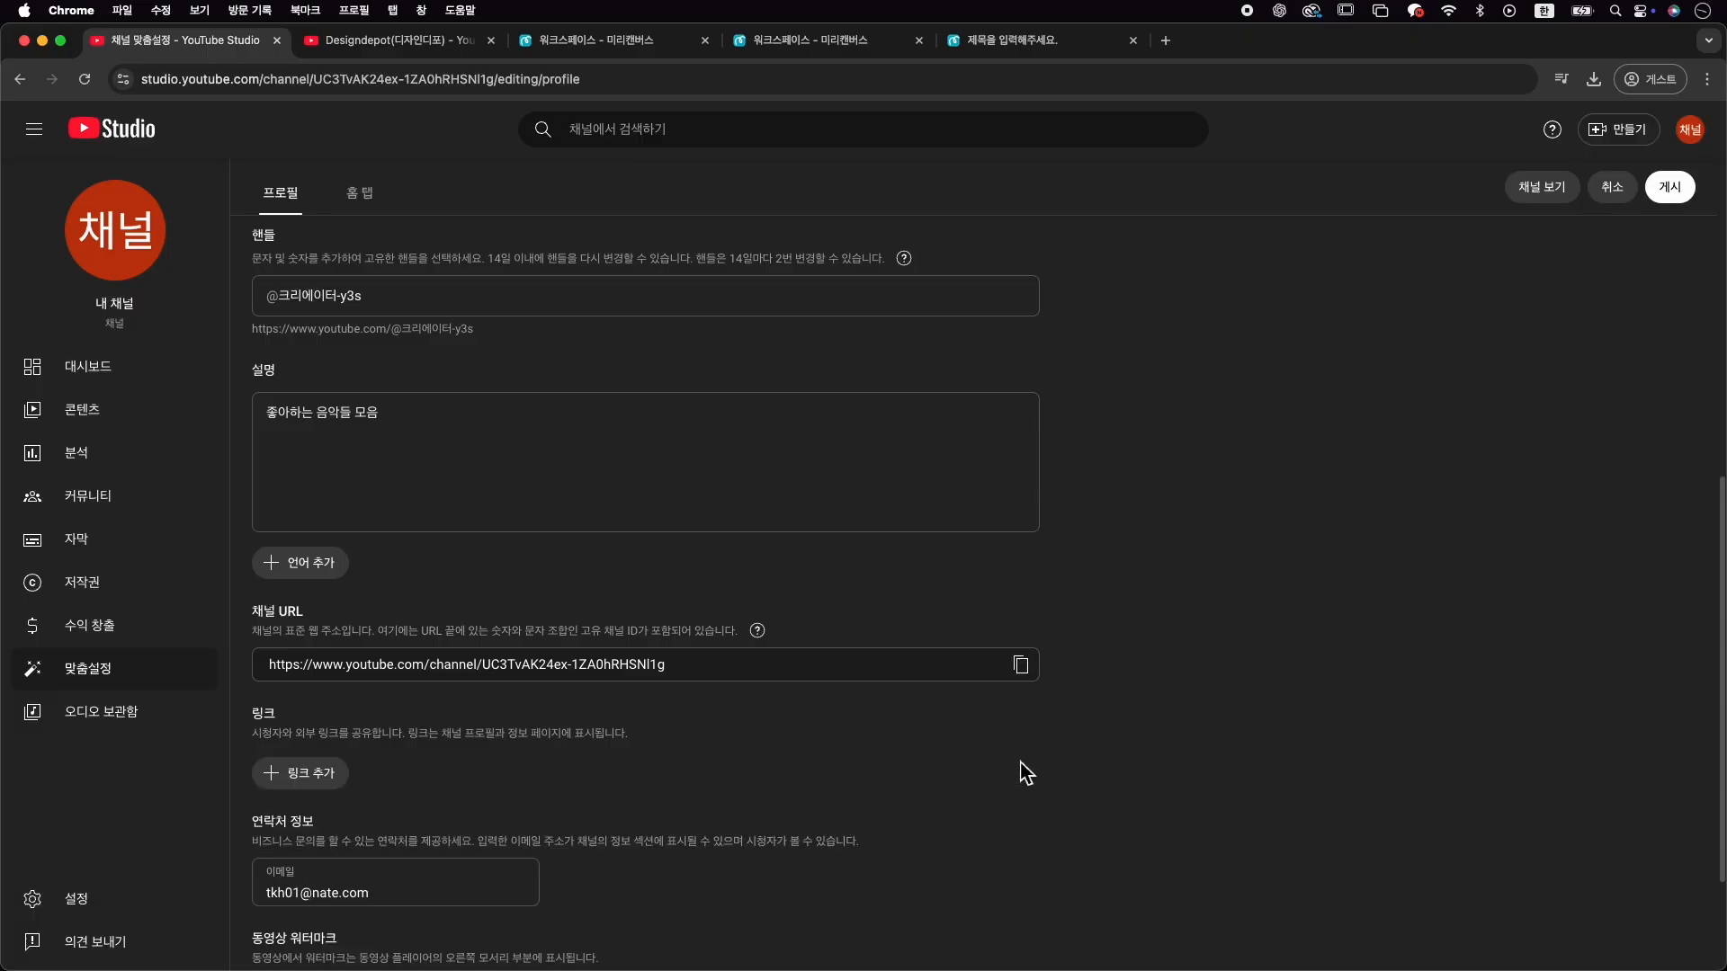
left_click(396, 40)
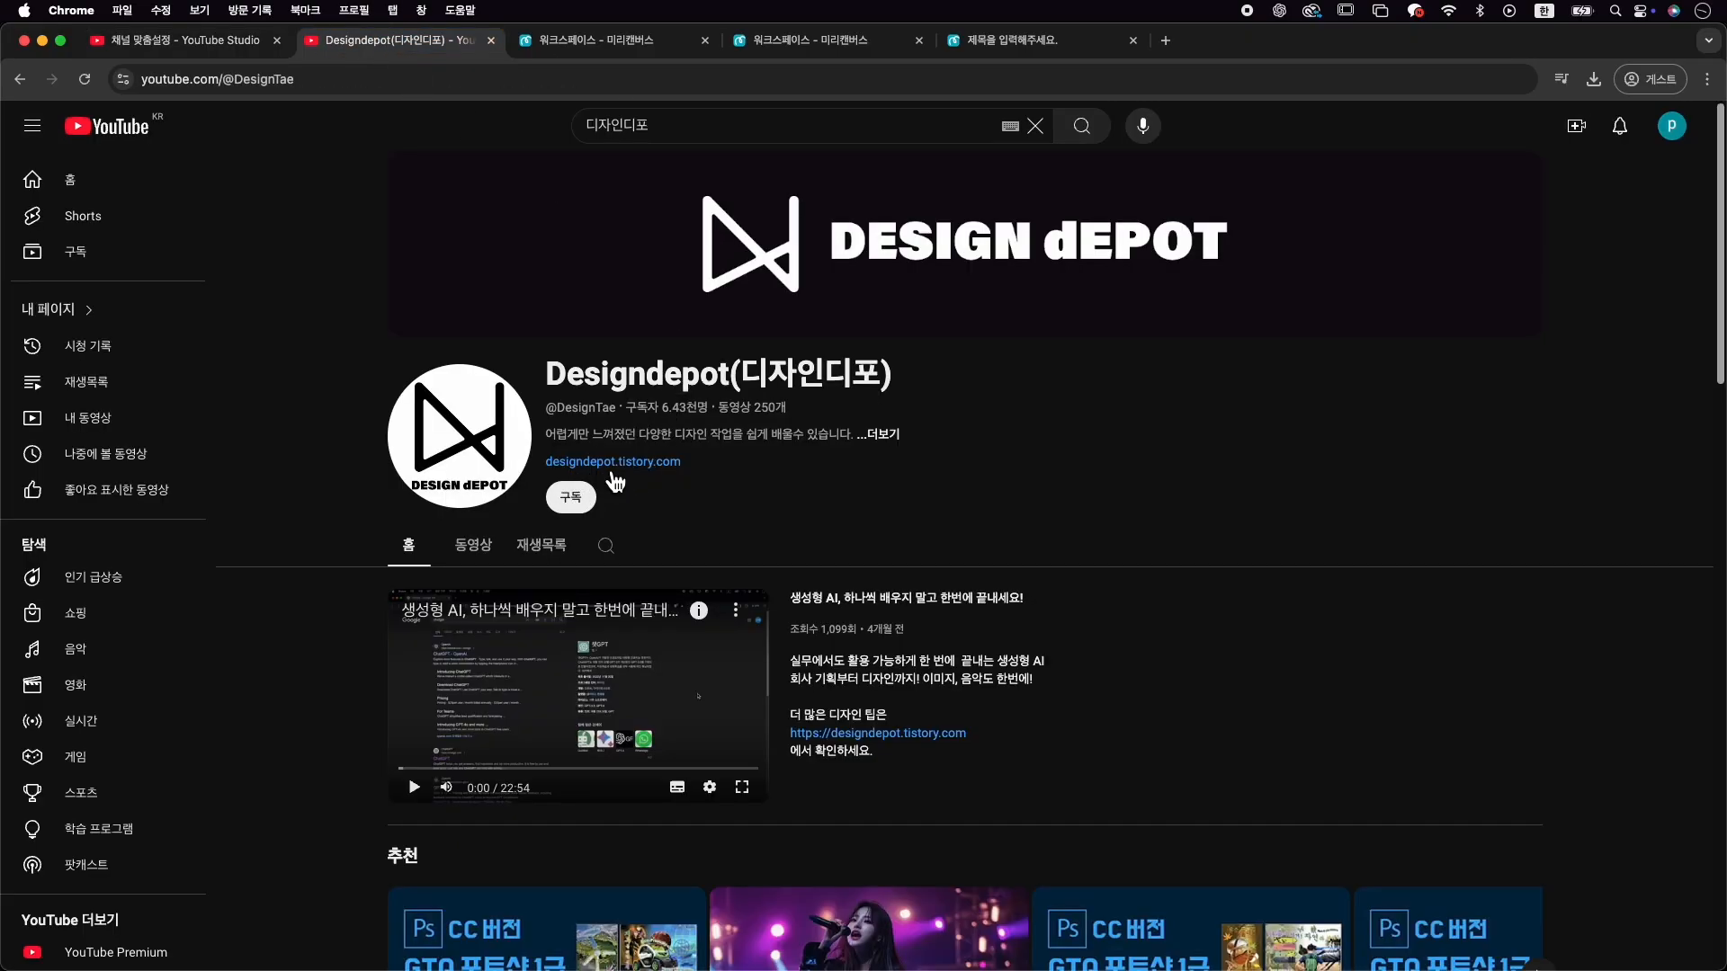
left_click(882, 437)
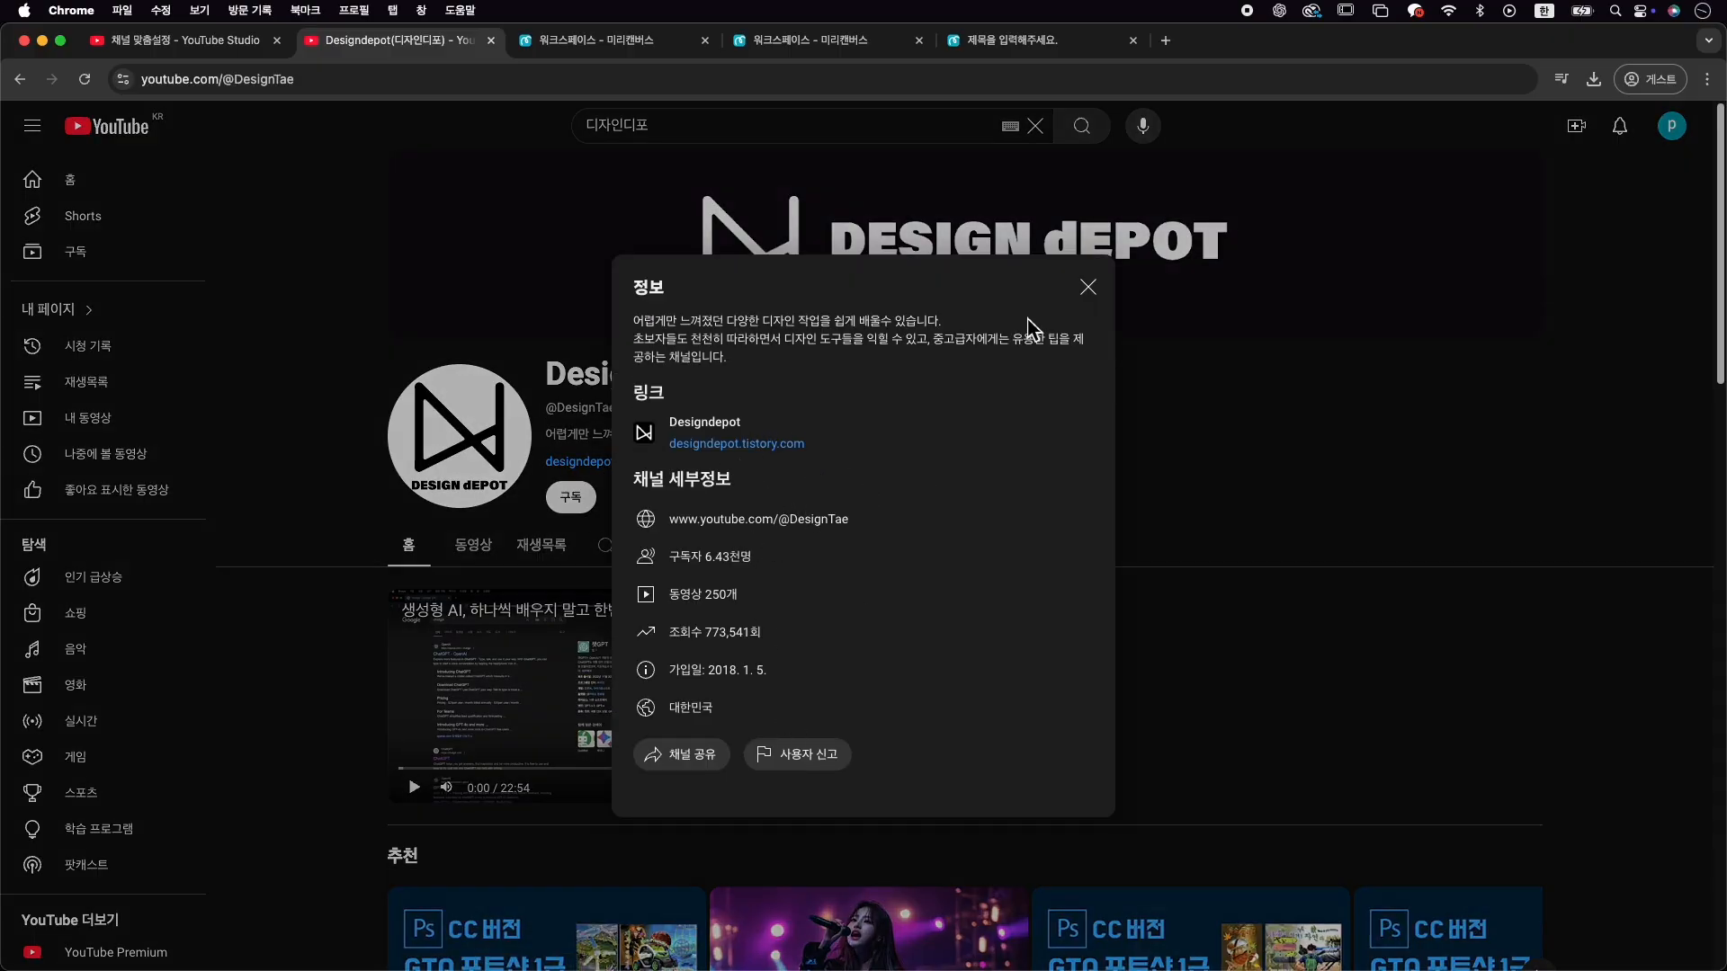
left_click(1088, 287)
left_click(194, 40)
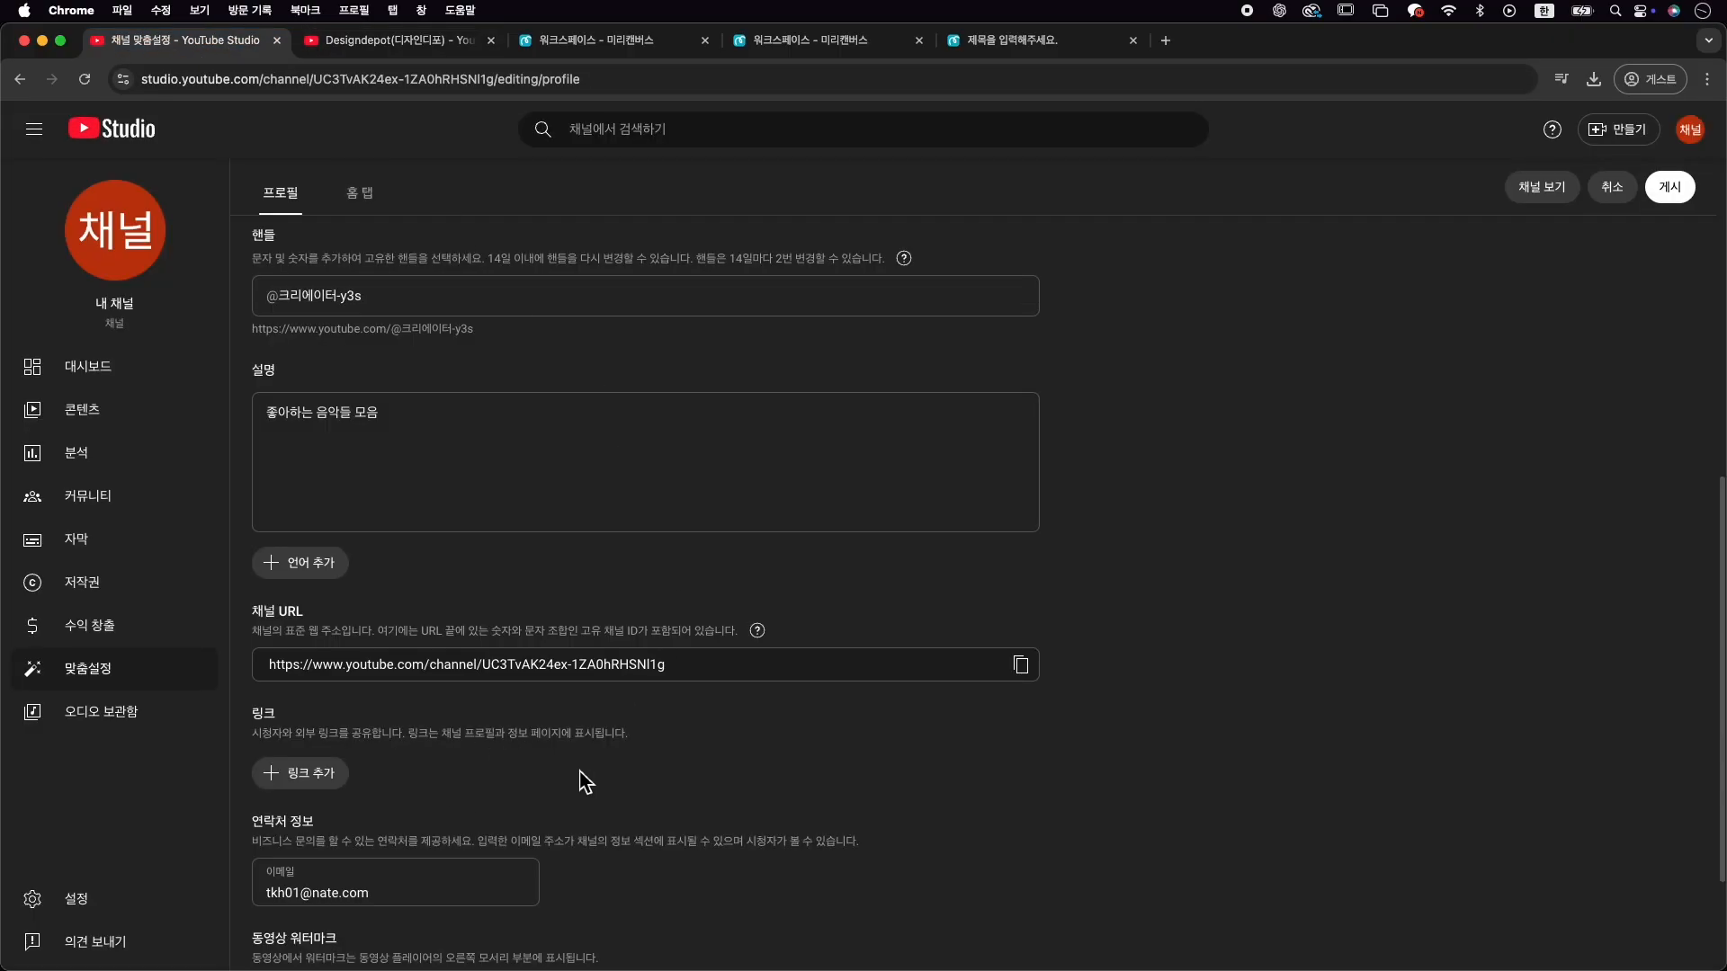
Try to upload 로고.png from the 다운로드 folder as the video watermark
scroll(500, 784, "down", 2)
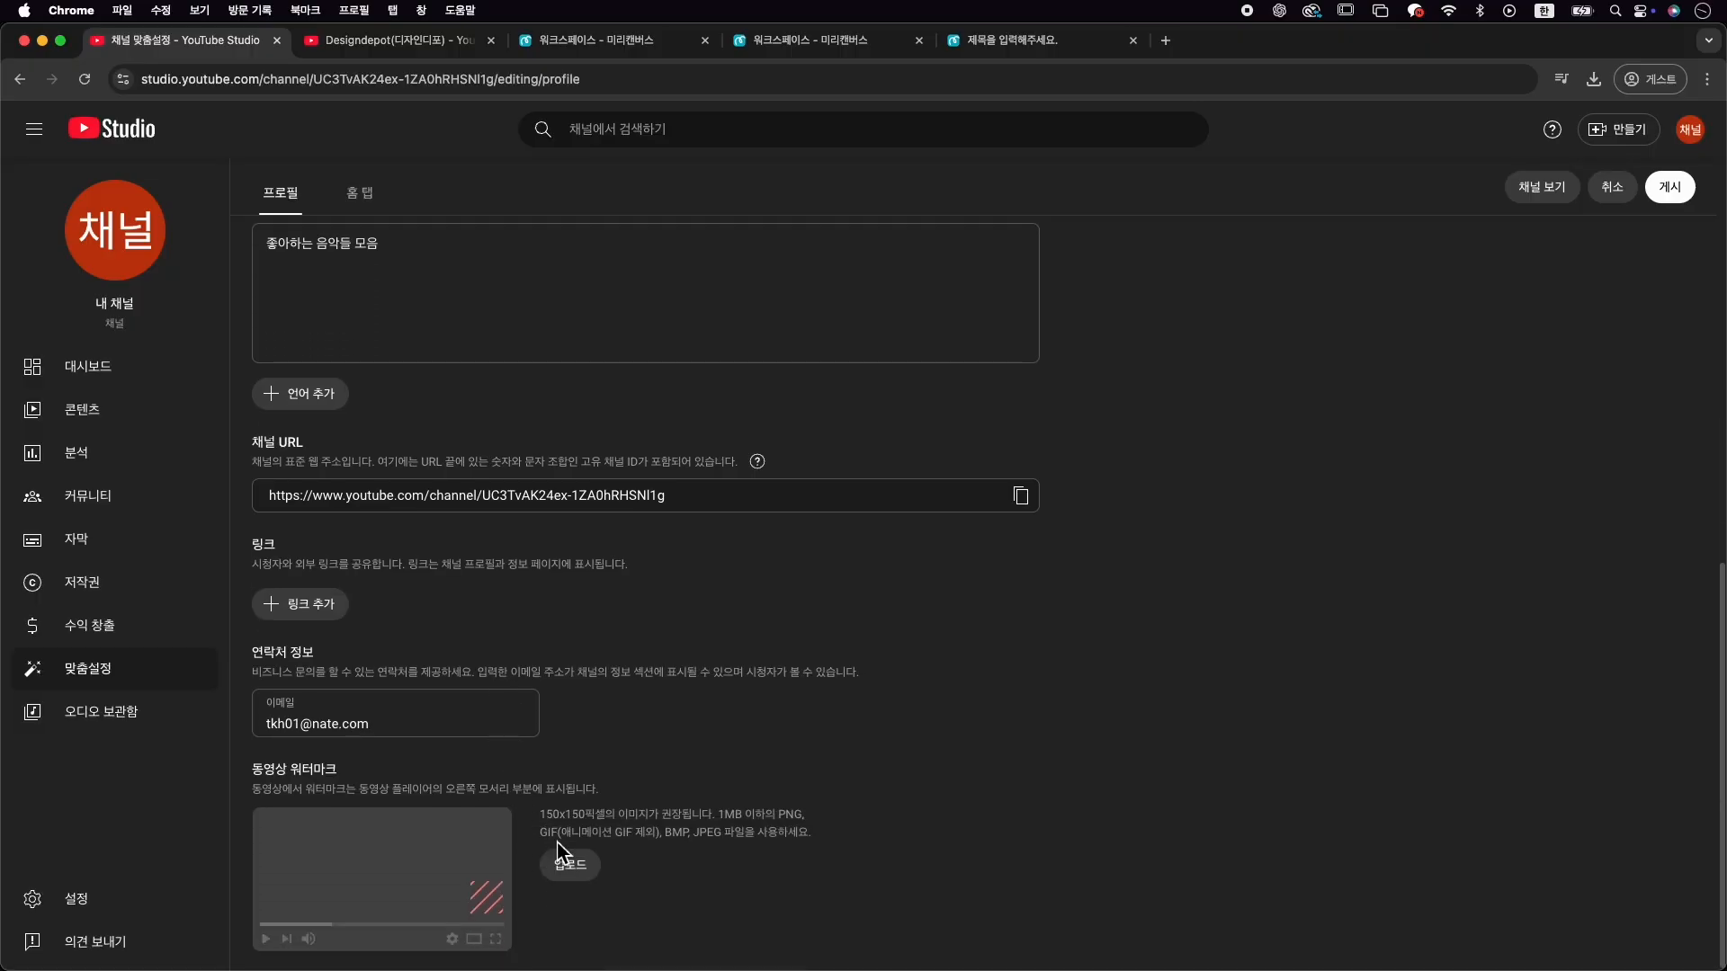
left_click_drag(253, 770, 357, 787)
left_click(416, 783)
left_click(579, 885)
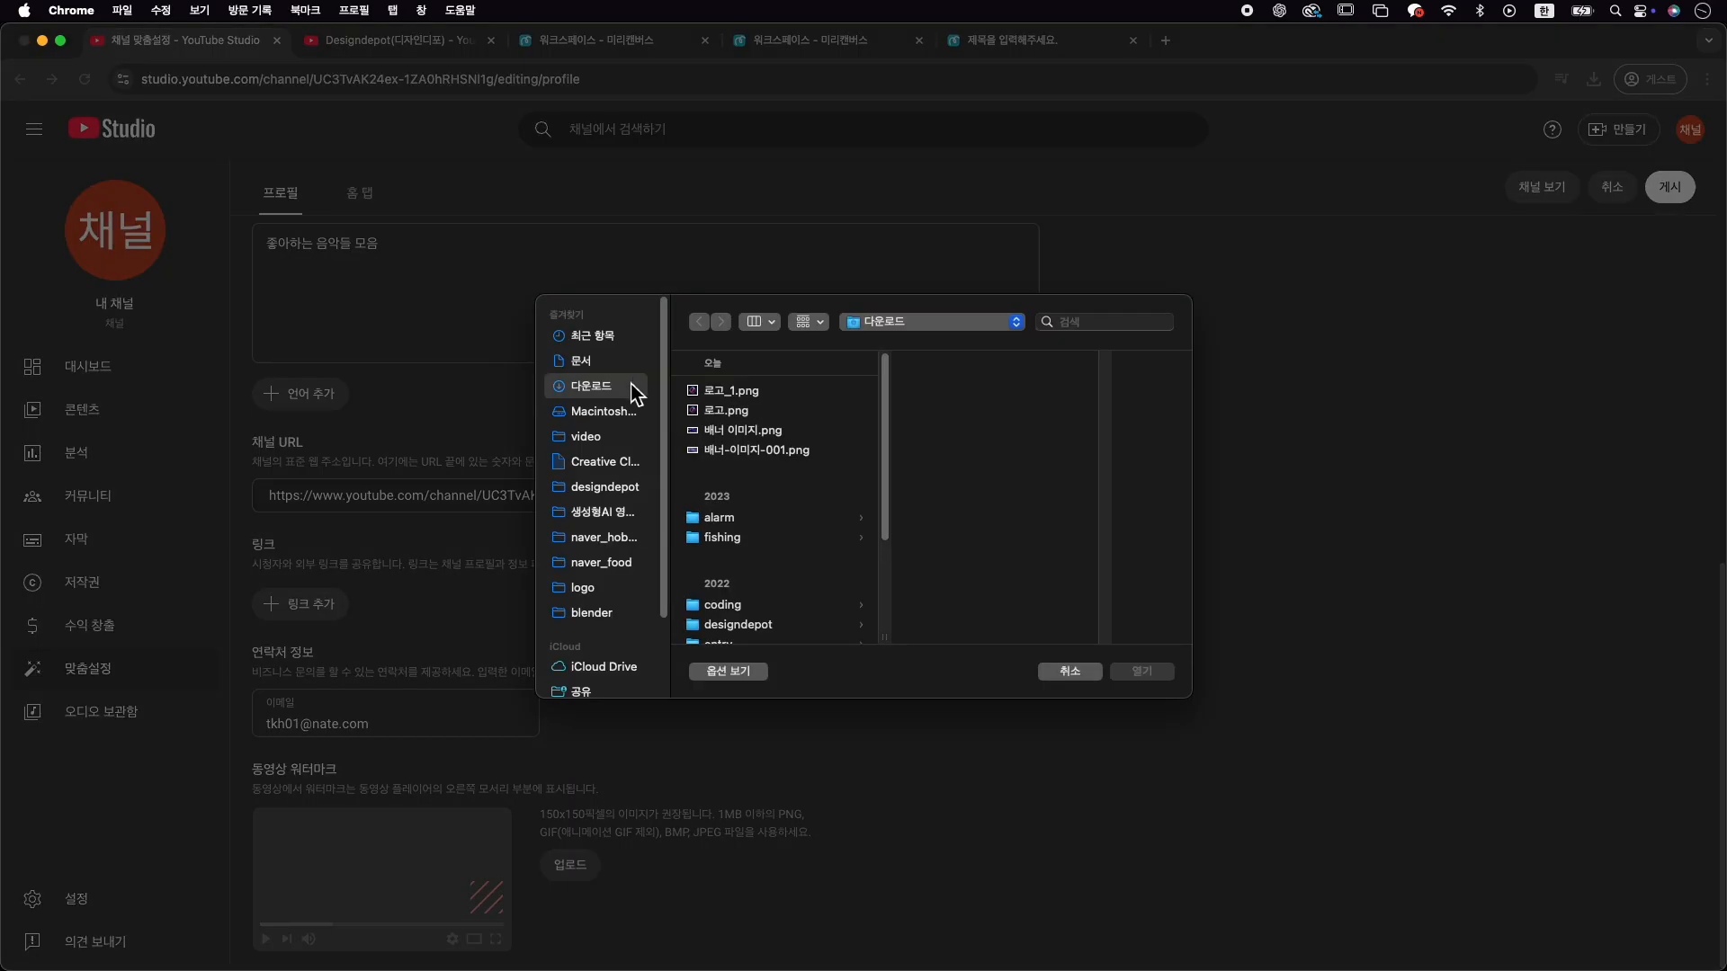
left_click(735, 431)
left_click(730, 411)
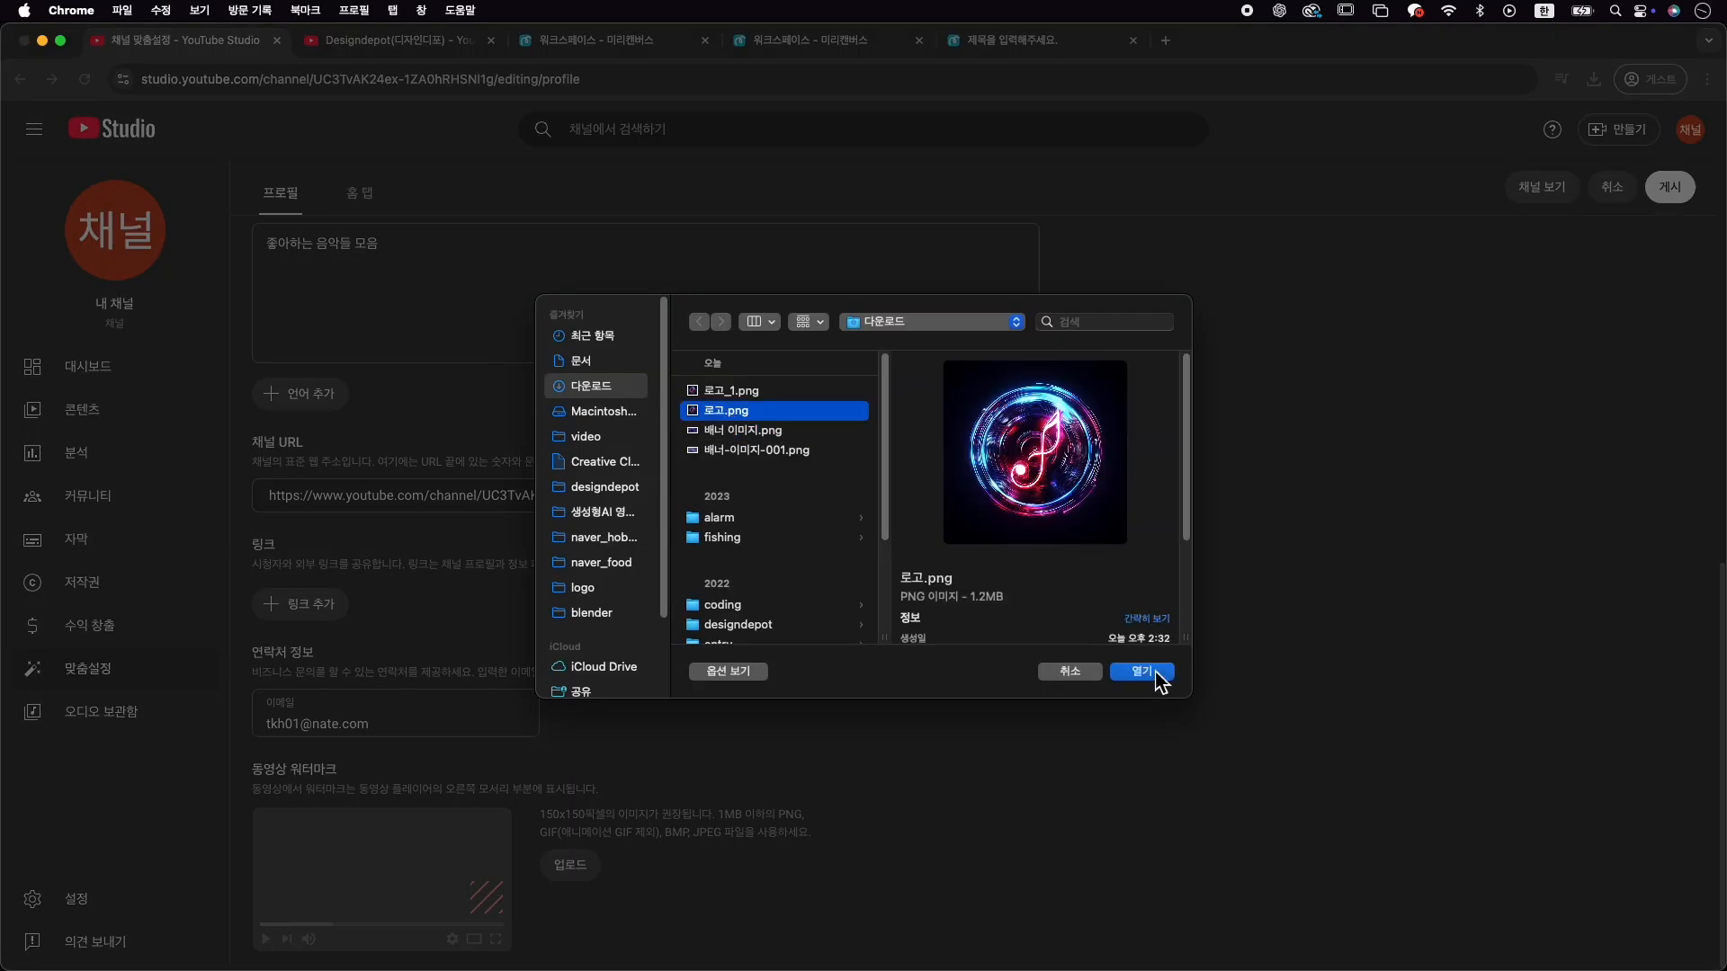
left_click(1142, 672)
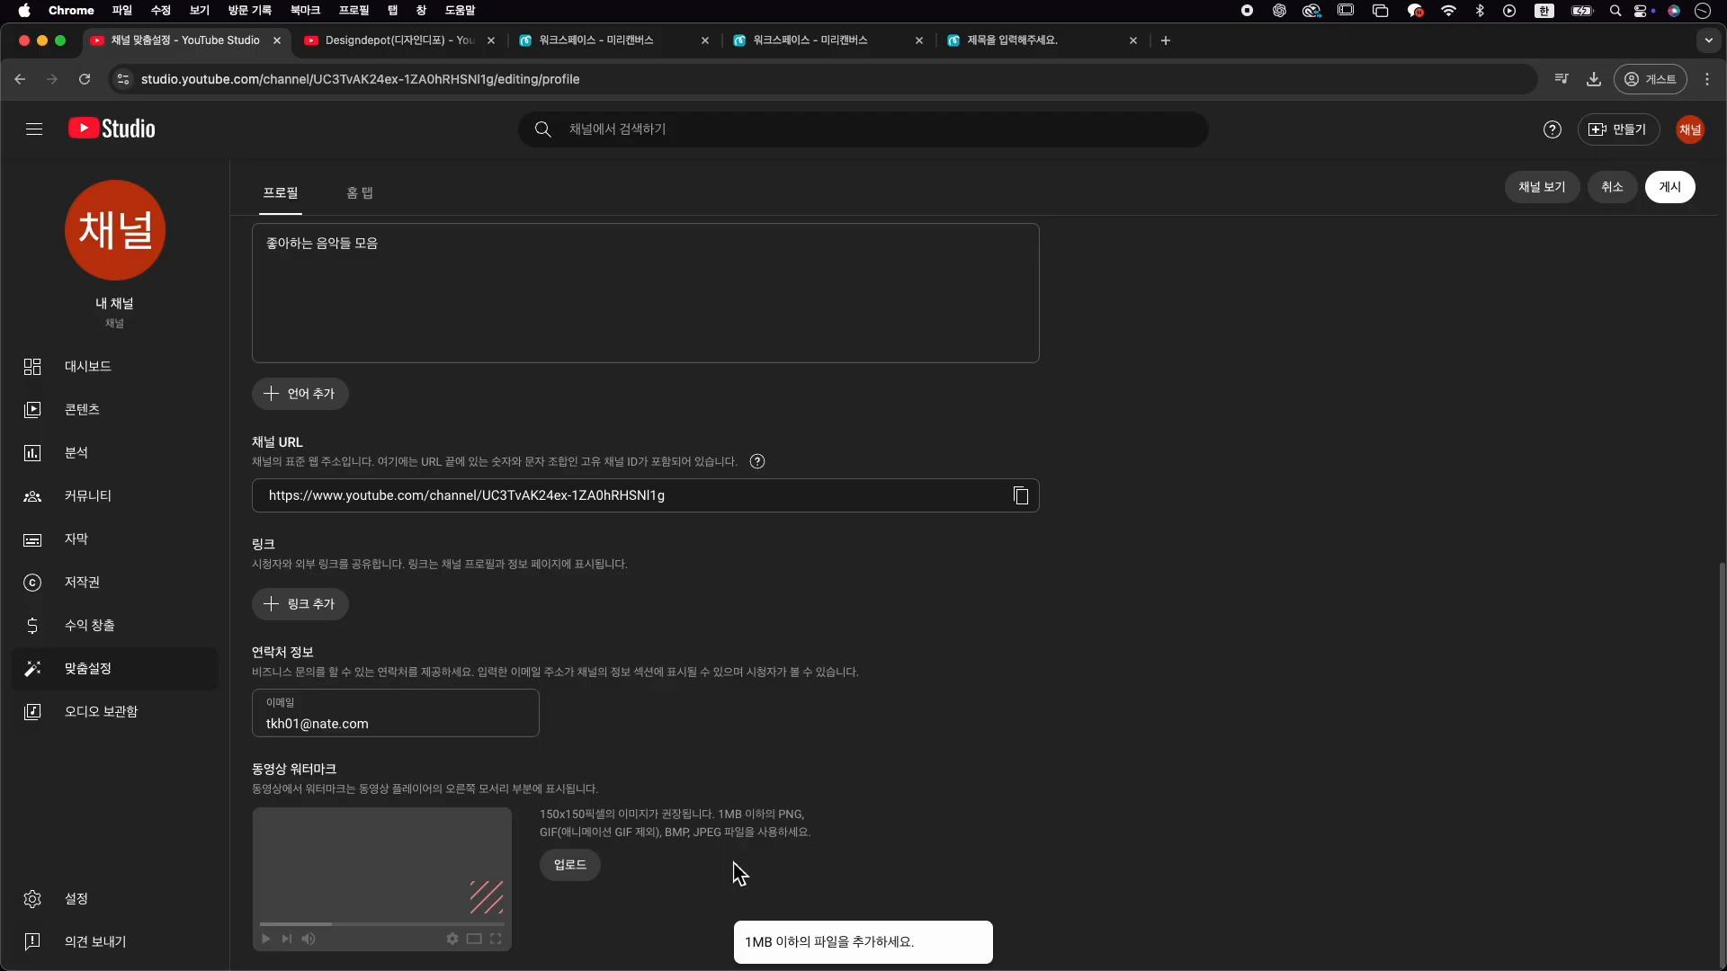
Upload 로고_1.png as the video watermark and accept the crop, keeping the display time at 동영상 끝
left_click(565, 875)
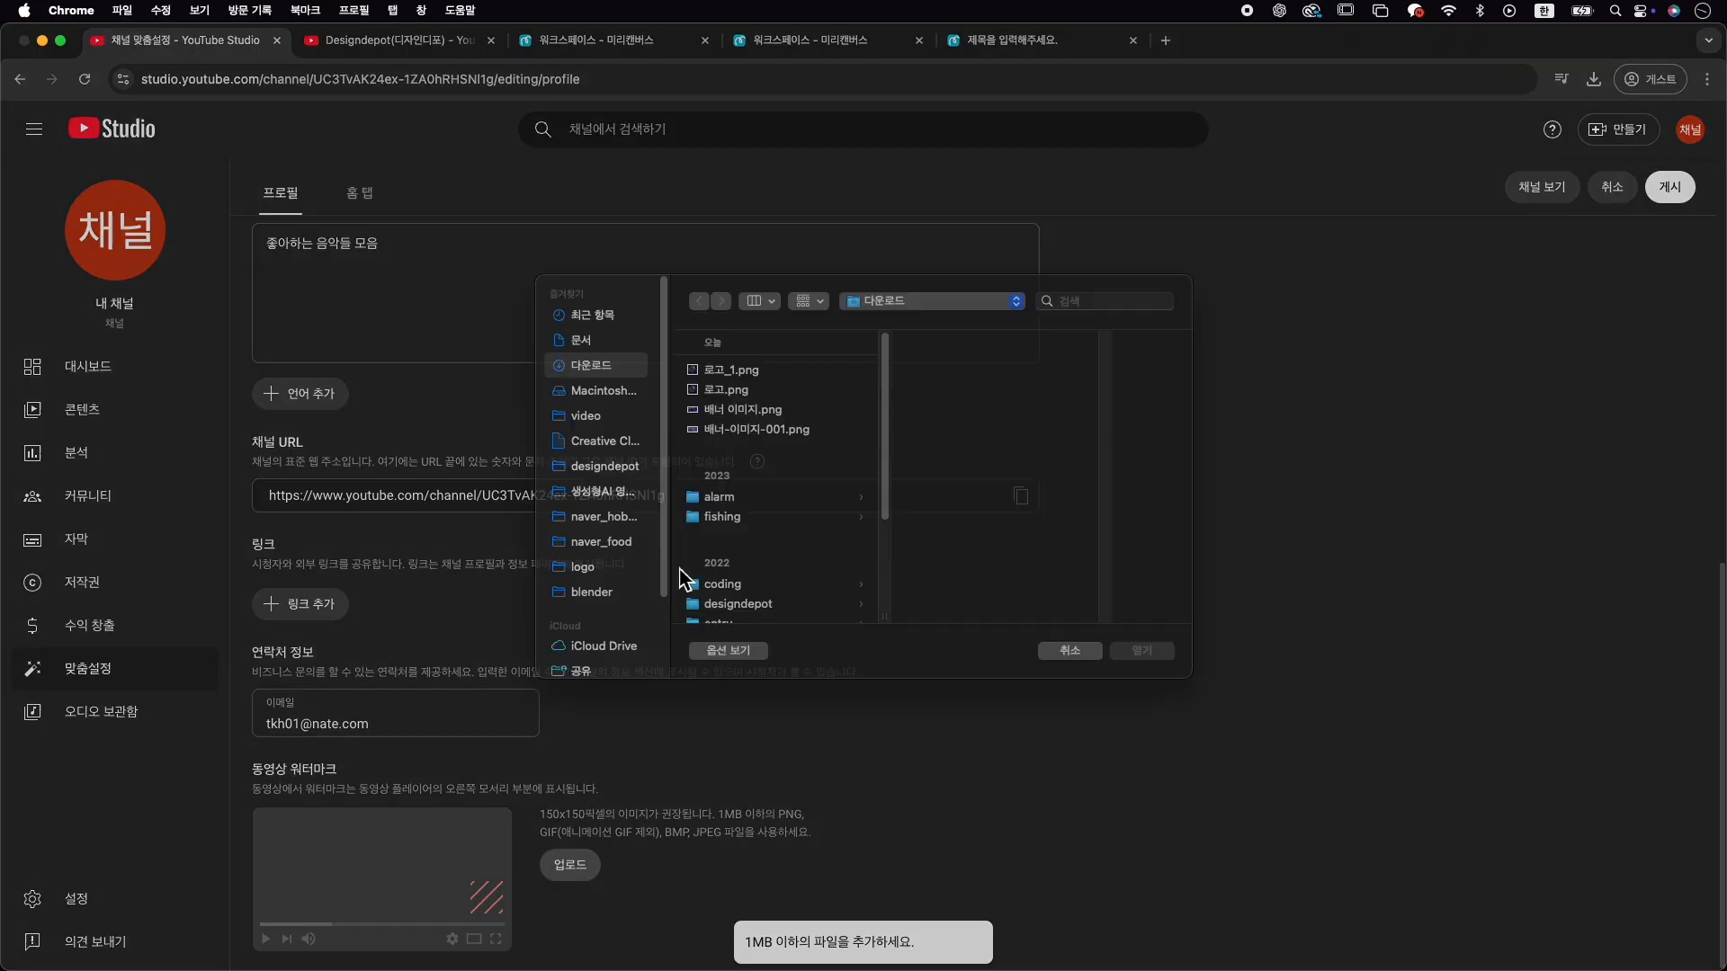
left_click(746, 396)
scroll(1108, 597, "down", 3)
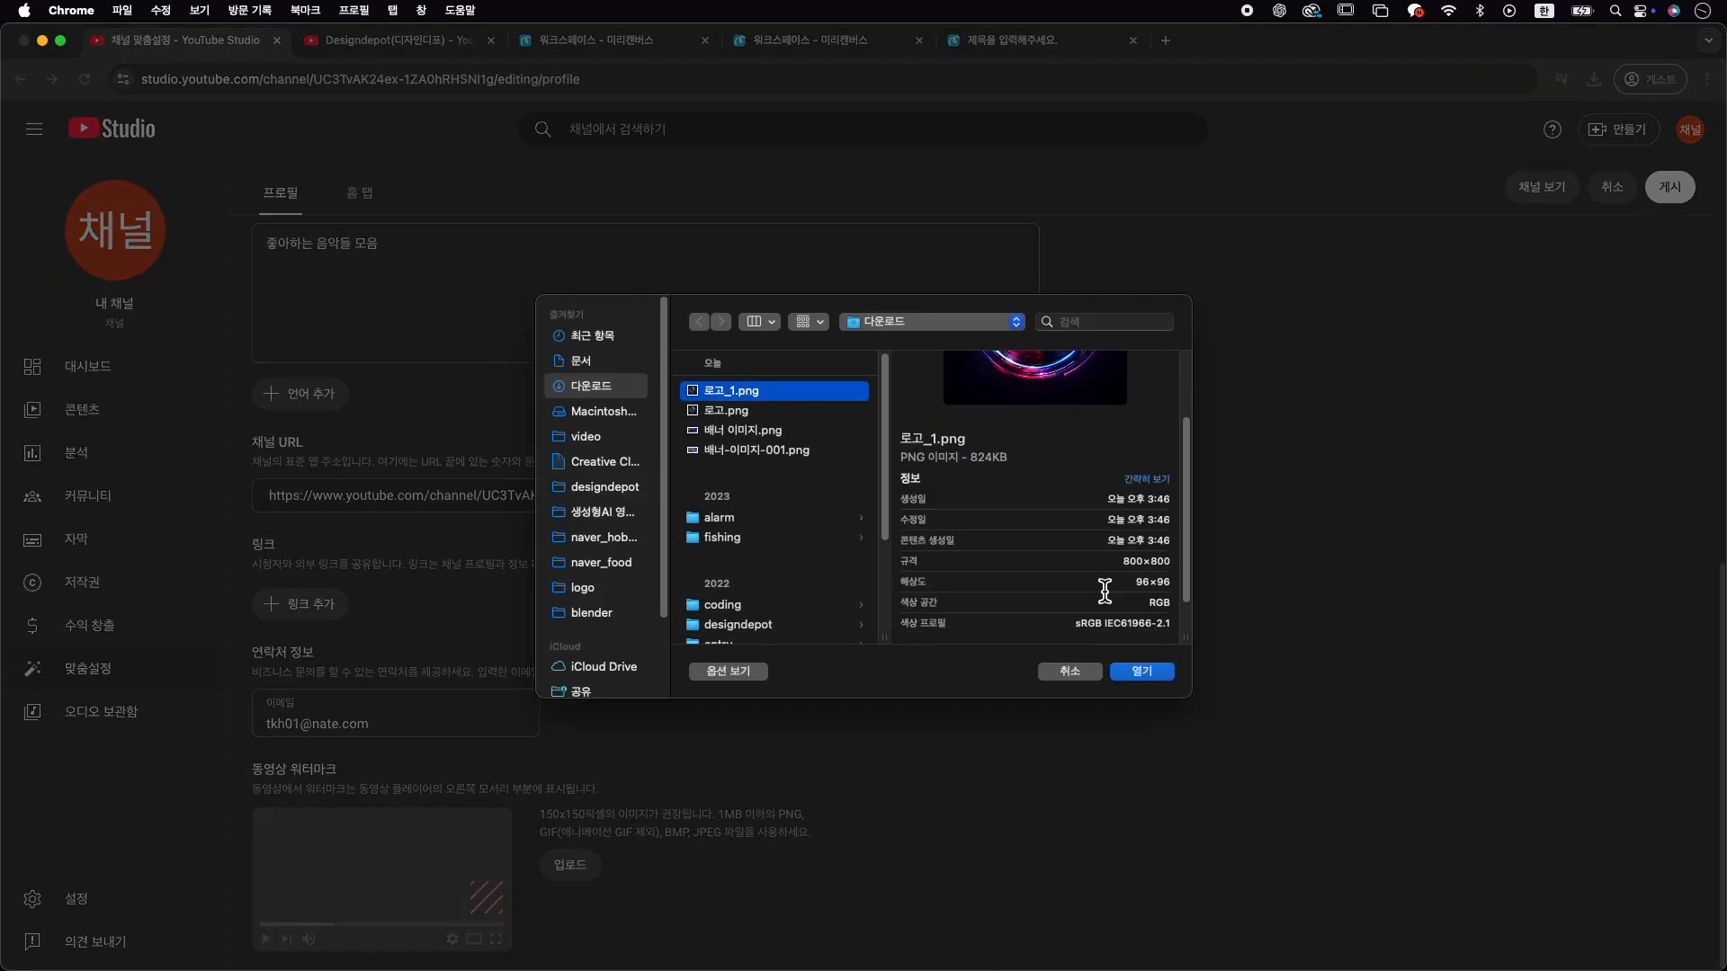
left_click(1155, 673)
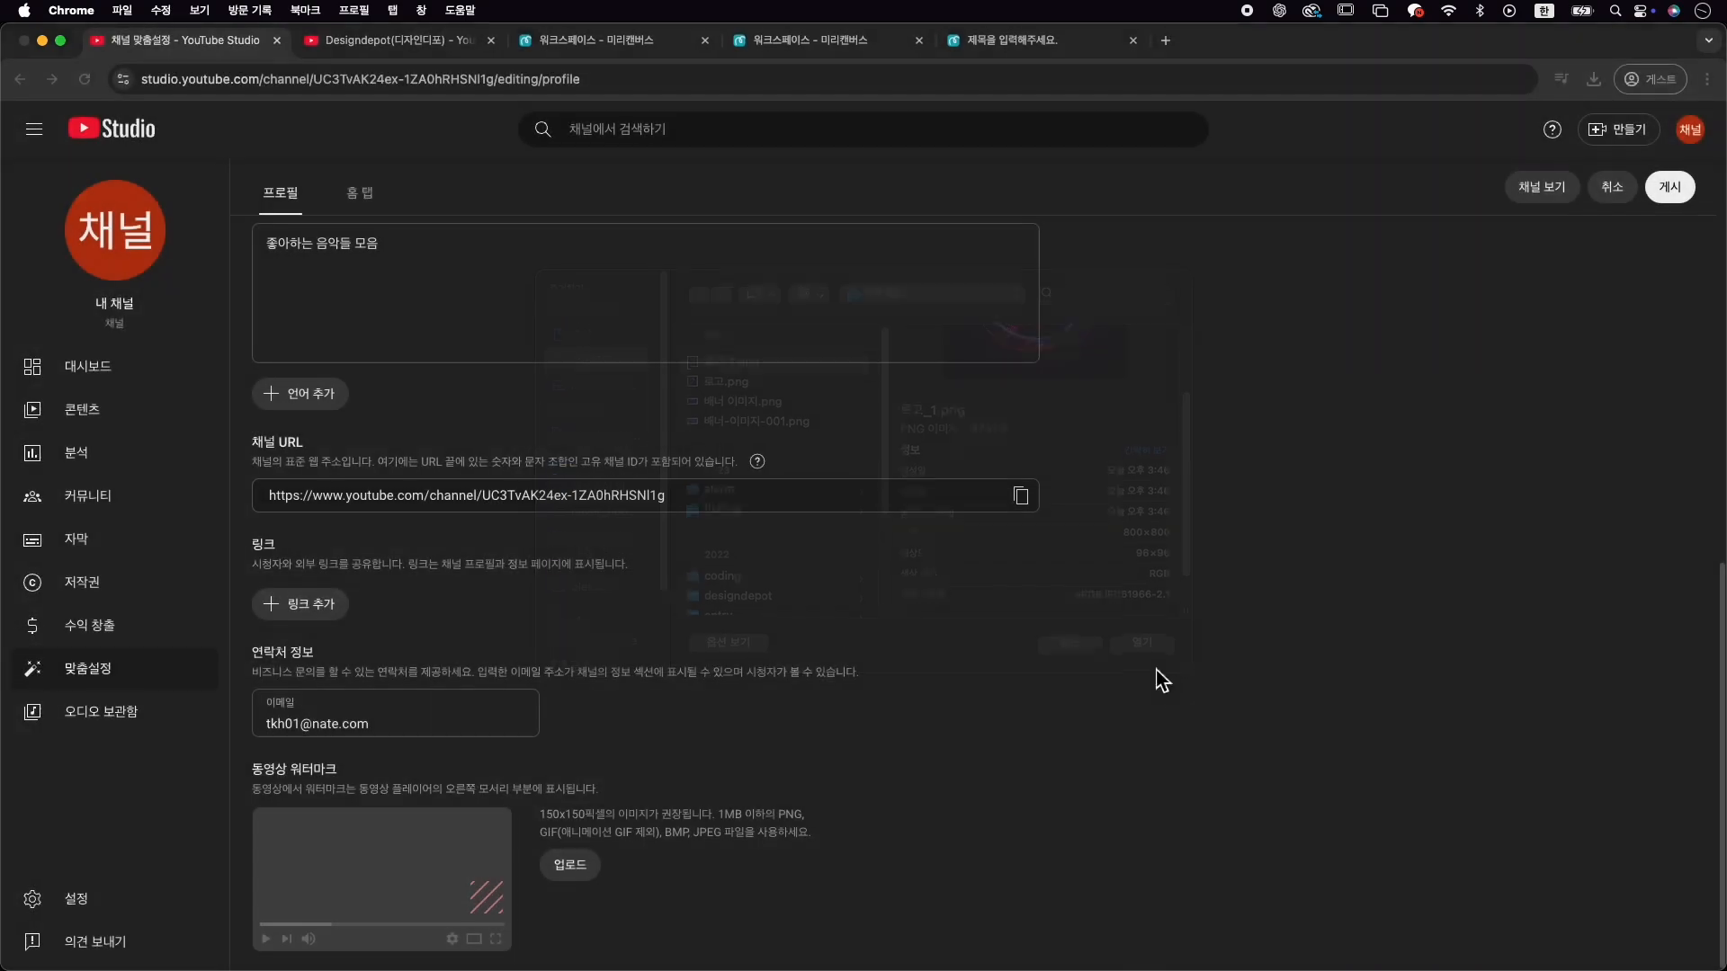
left_click(1256, 829)
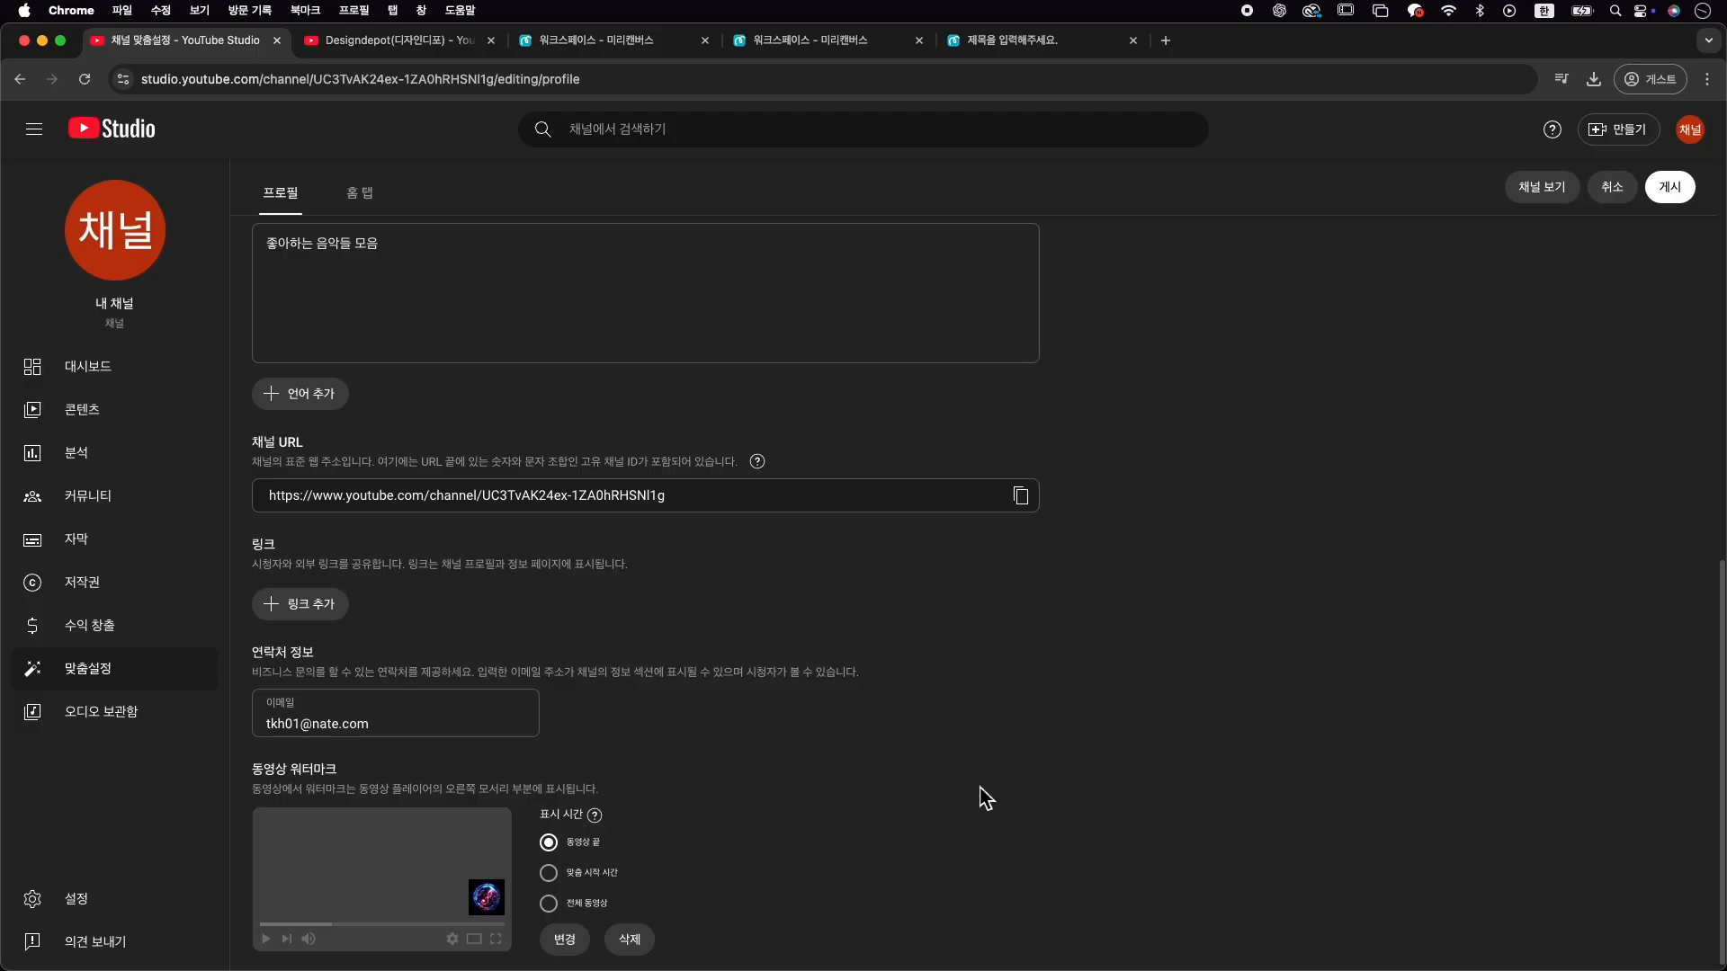
scroll(1061, 774, "up", 10)
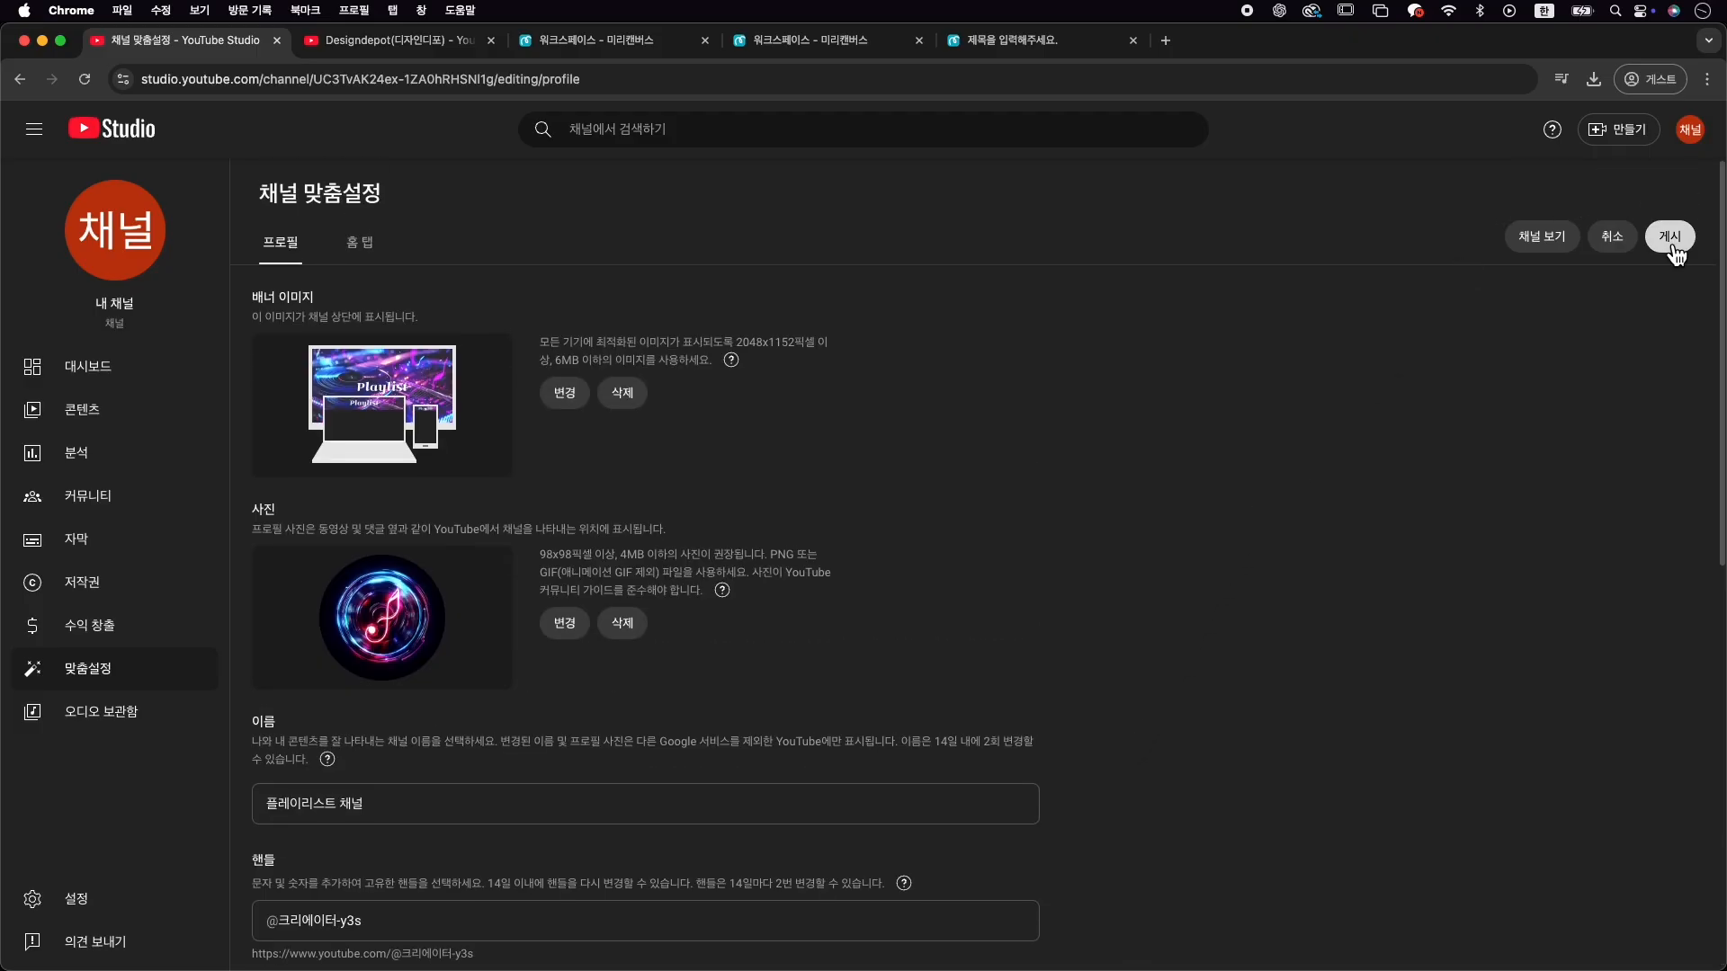
Publish the channel customization changes, check the public channel page and close it again
left_click(1674, 247)
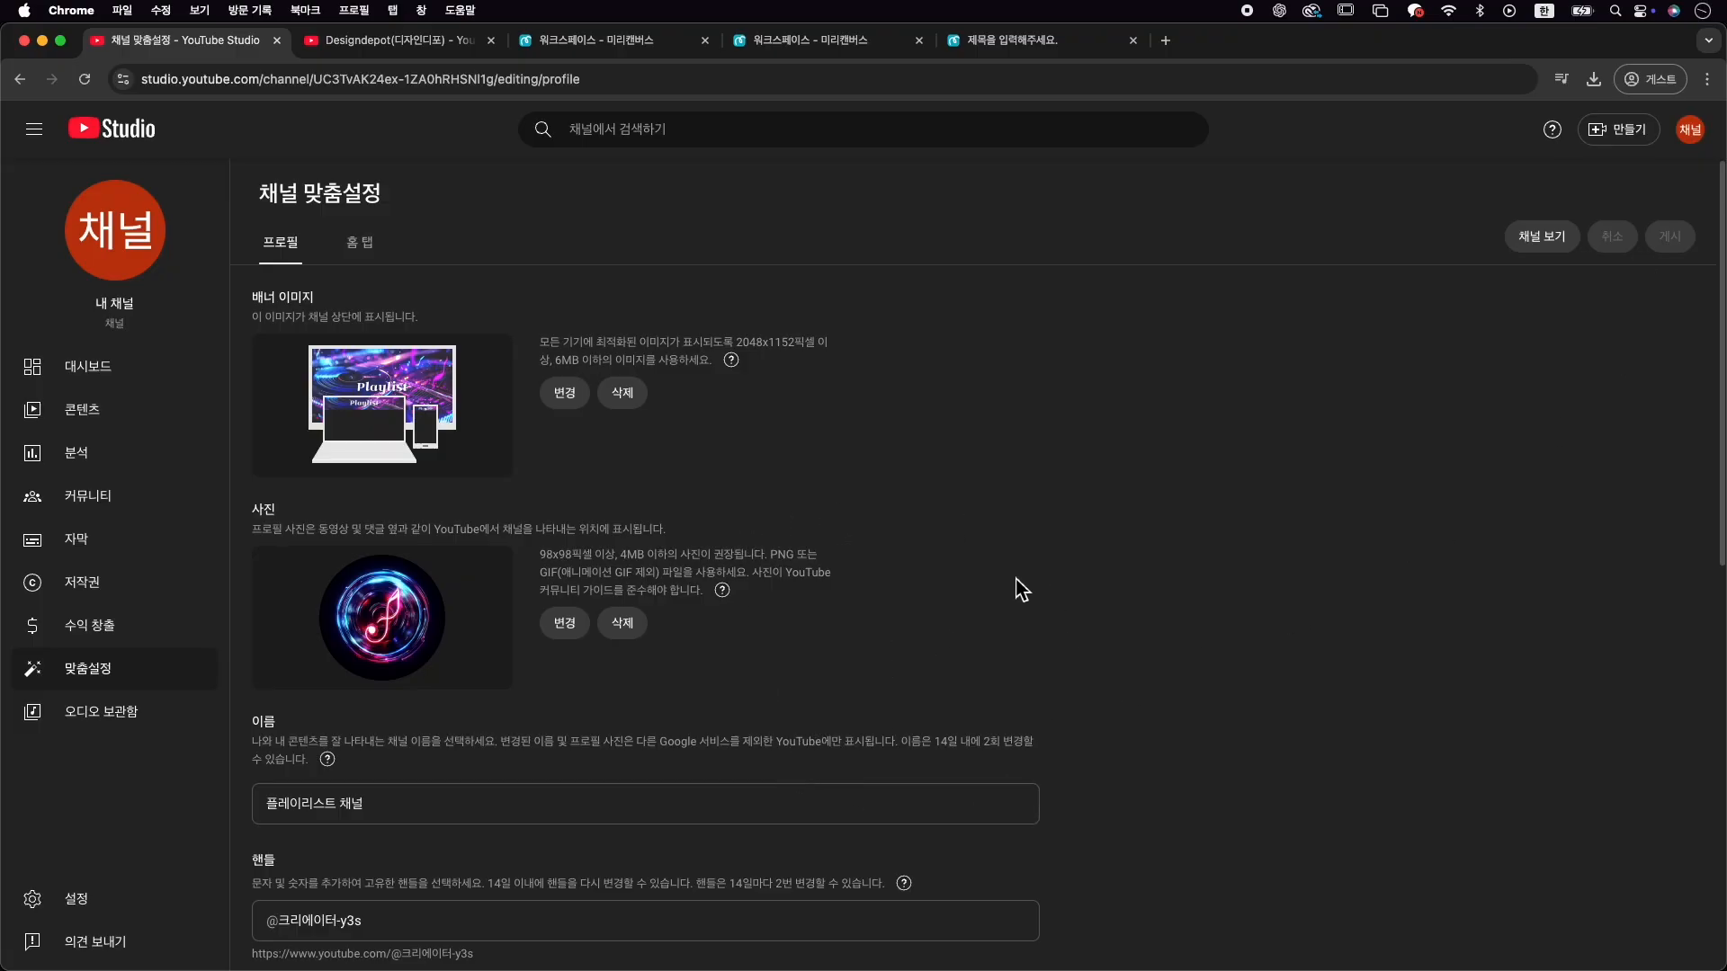
left_click(1538, 234)
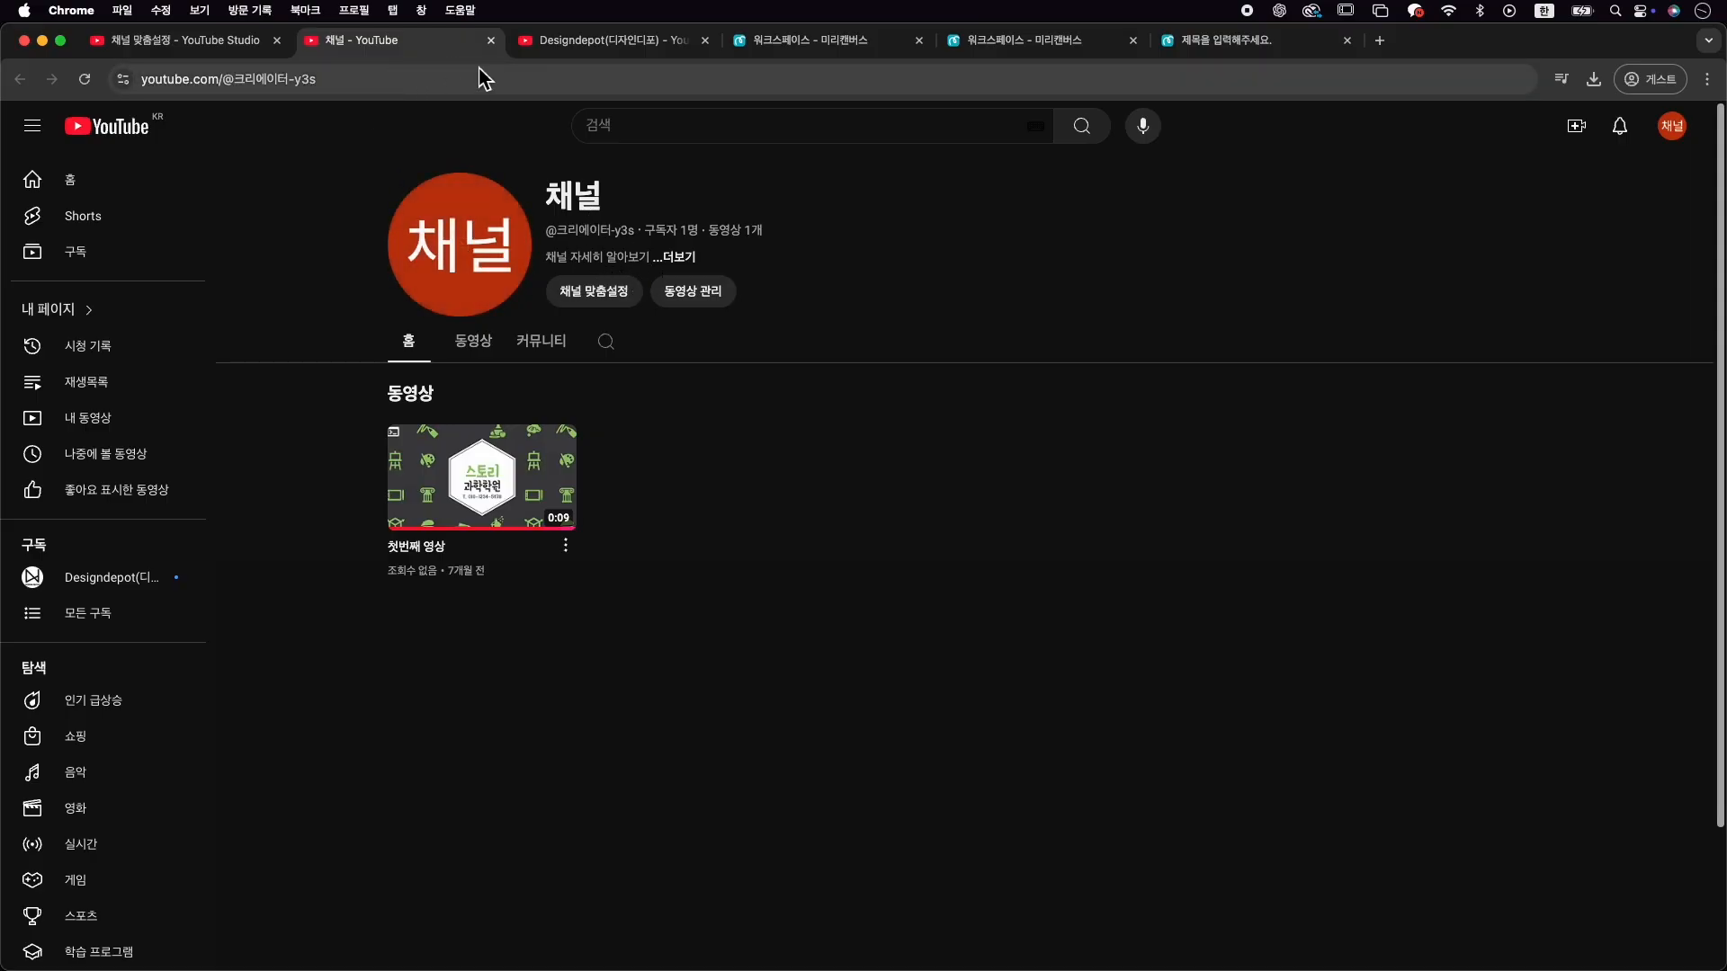
left_click(491, 40)
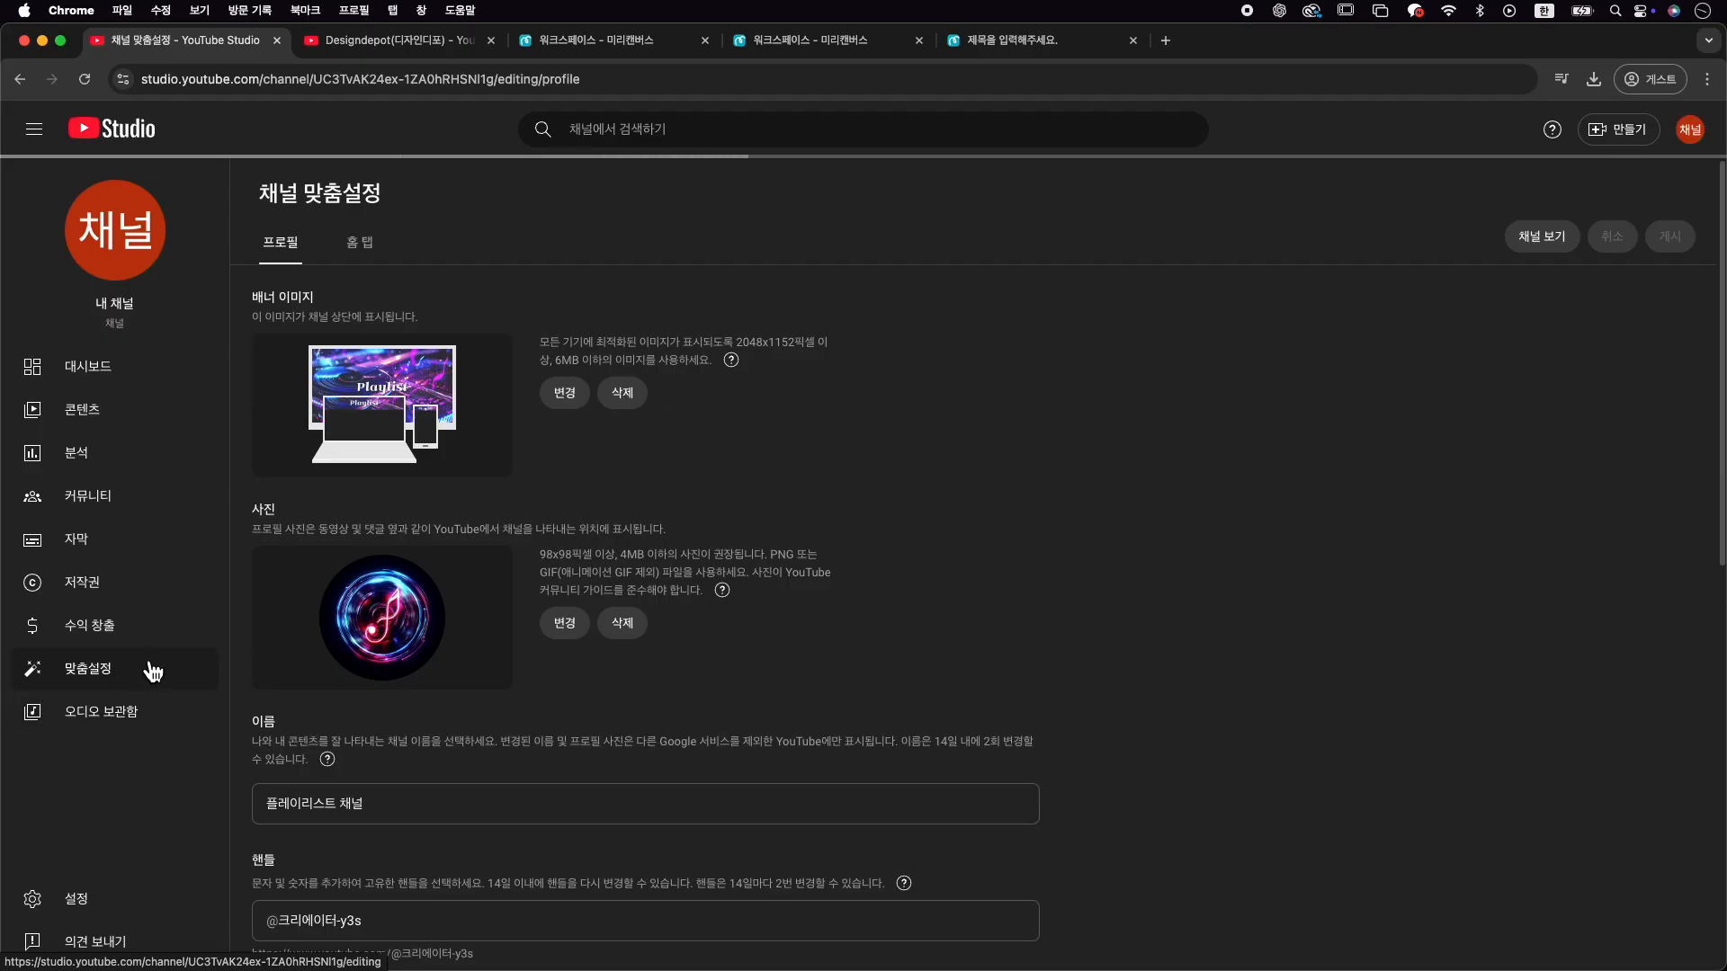
In the upload defaults, set the title to 좋아하는 음악 and the description to 내가 좋아하는 나만의 음악리스트
left_click(151, 904)
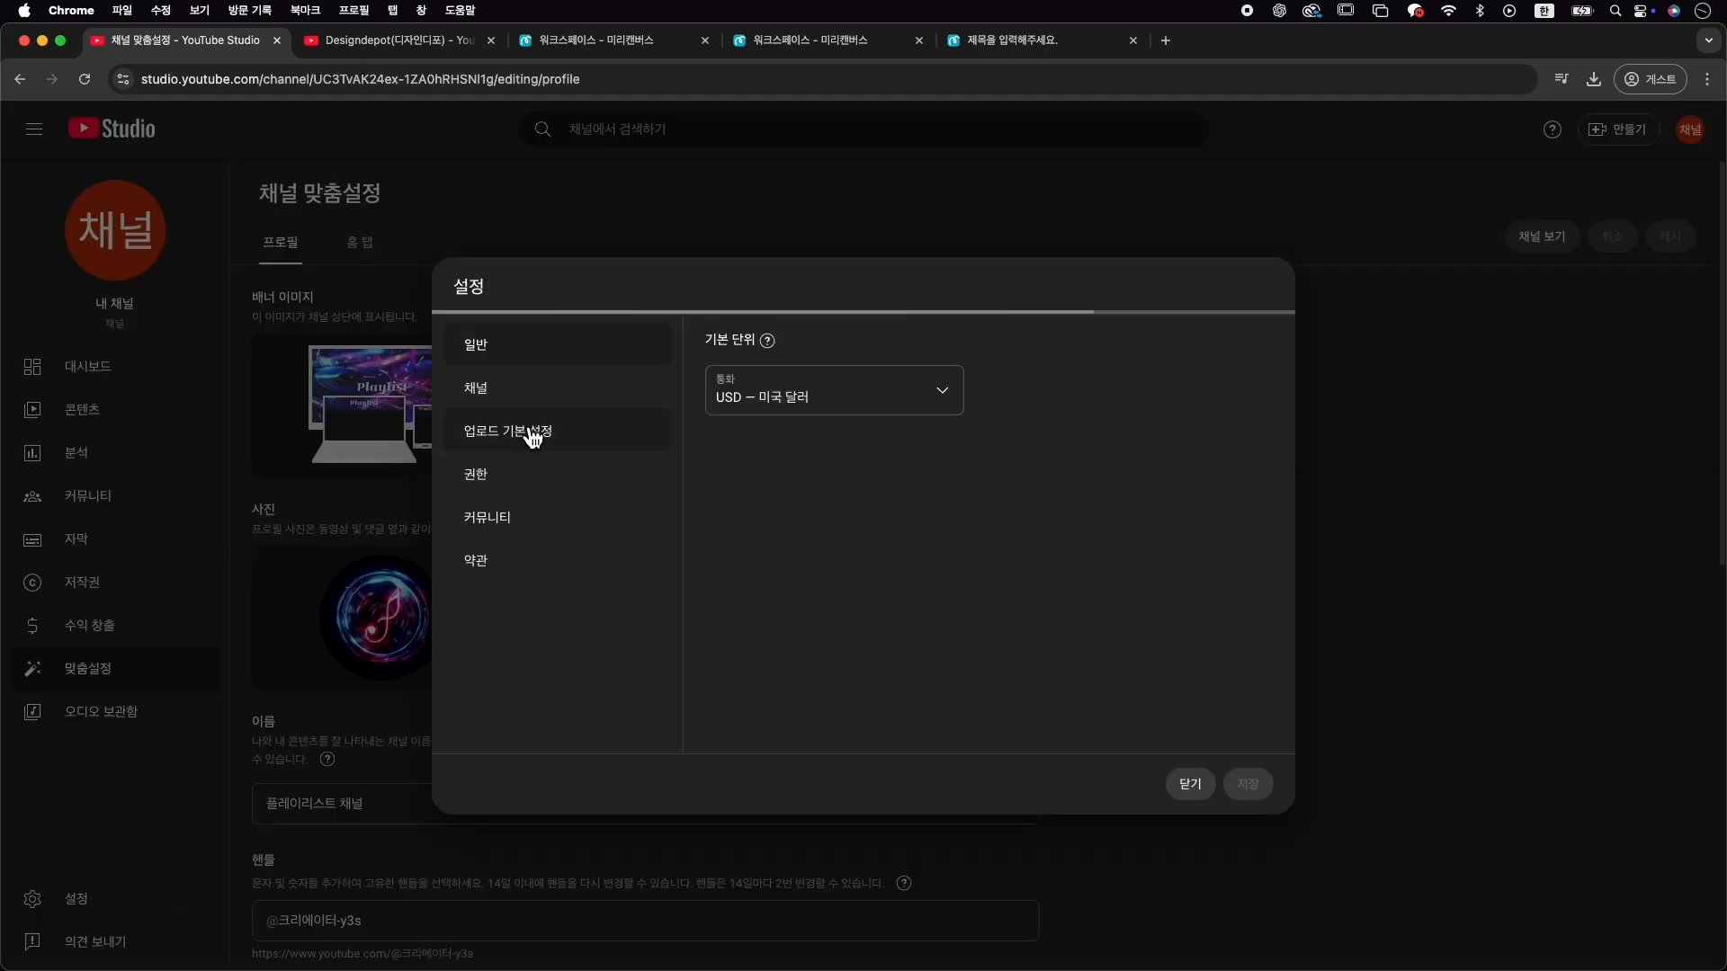
left_click(540, 438)
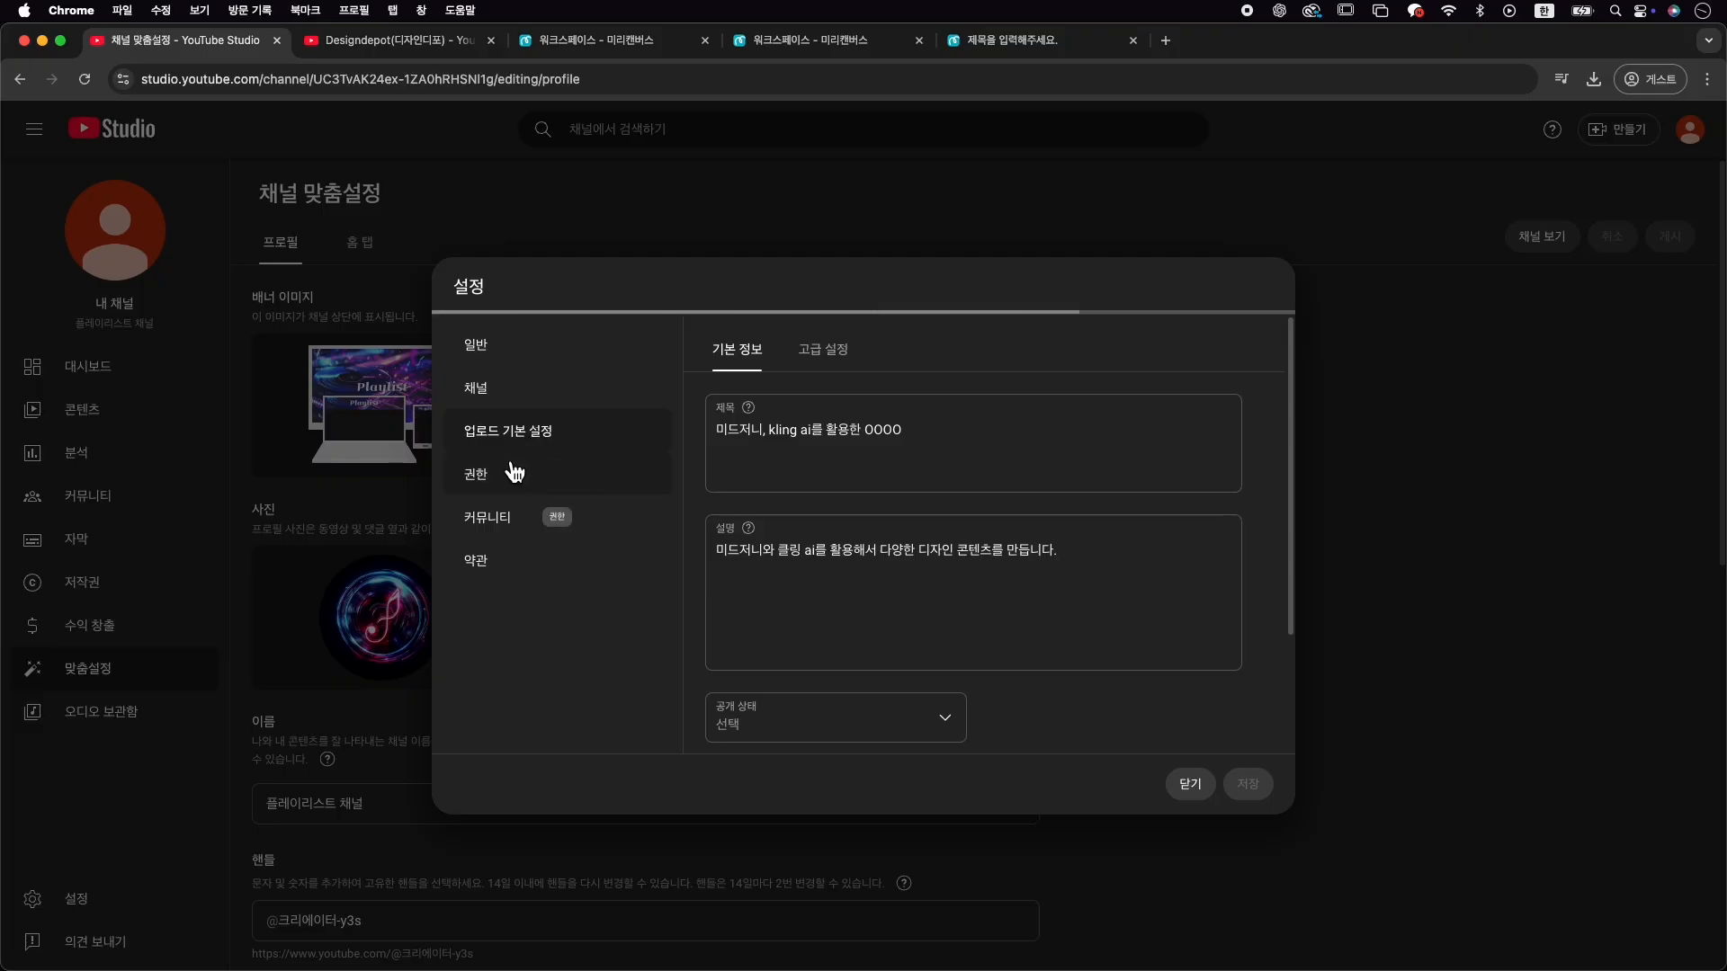
left_click(860, 441)
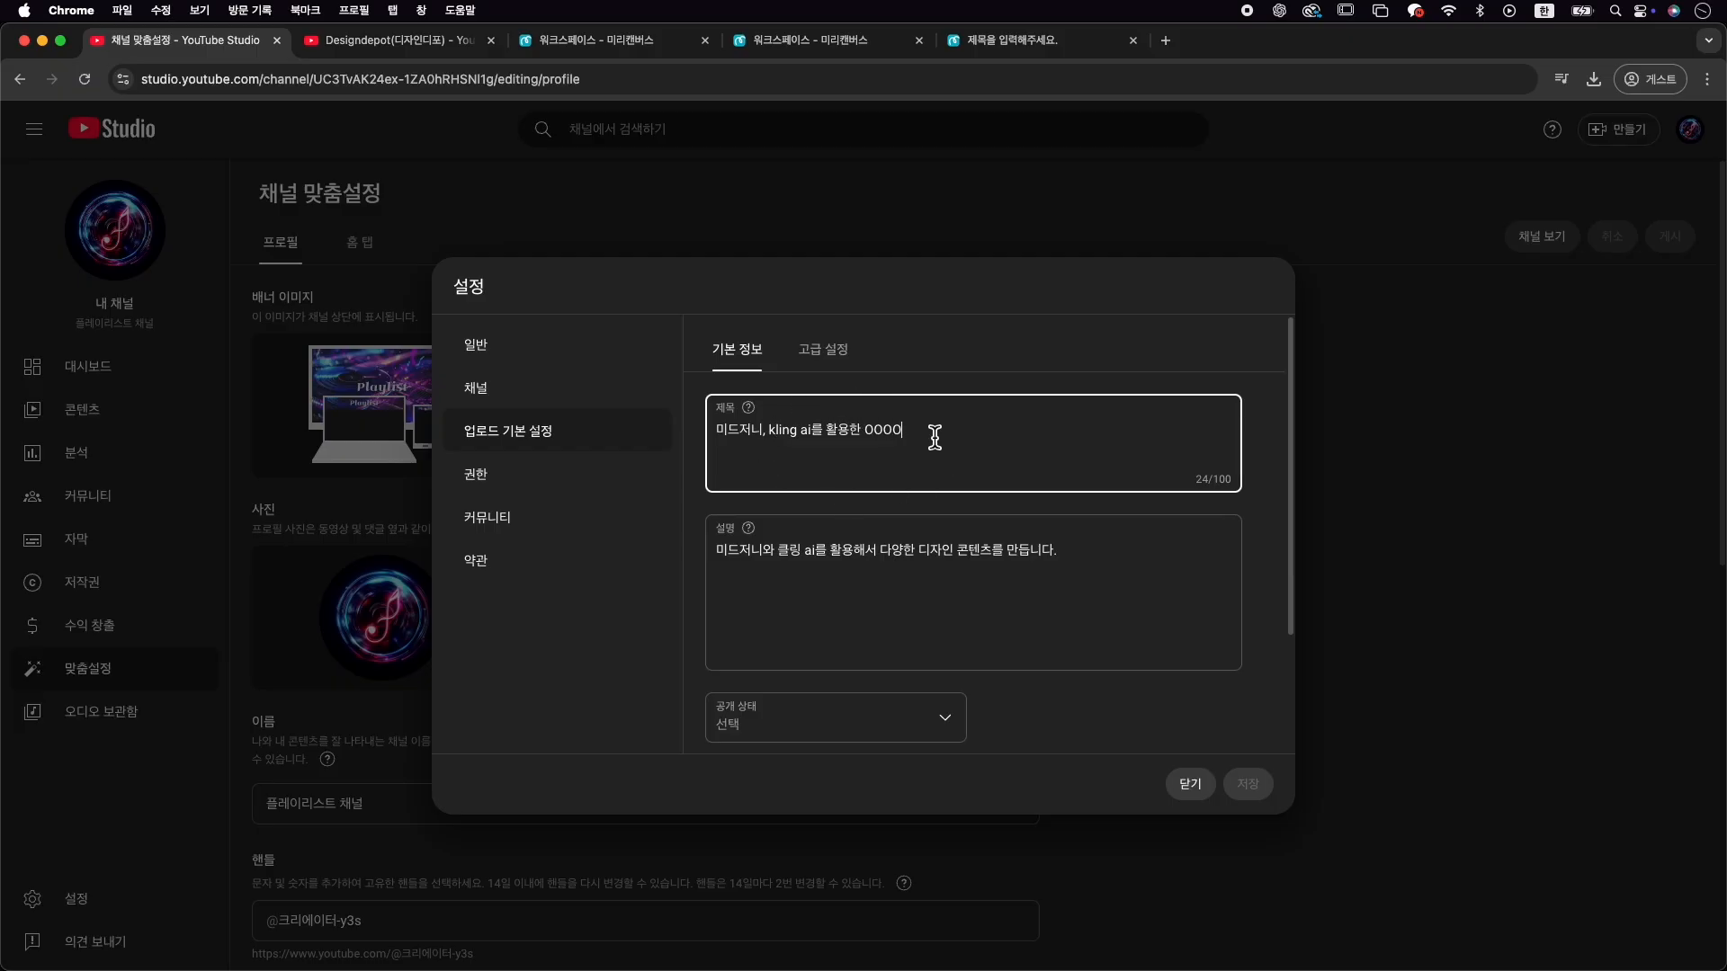
left_click_drag(713, 433, 937, 438)
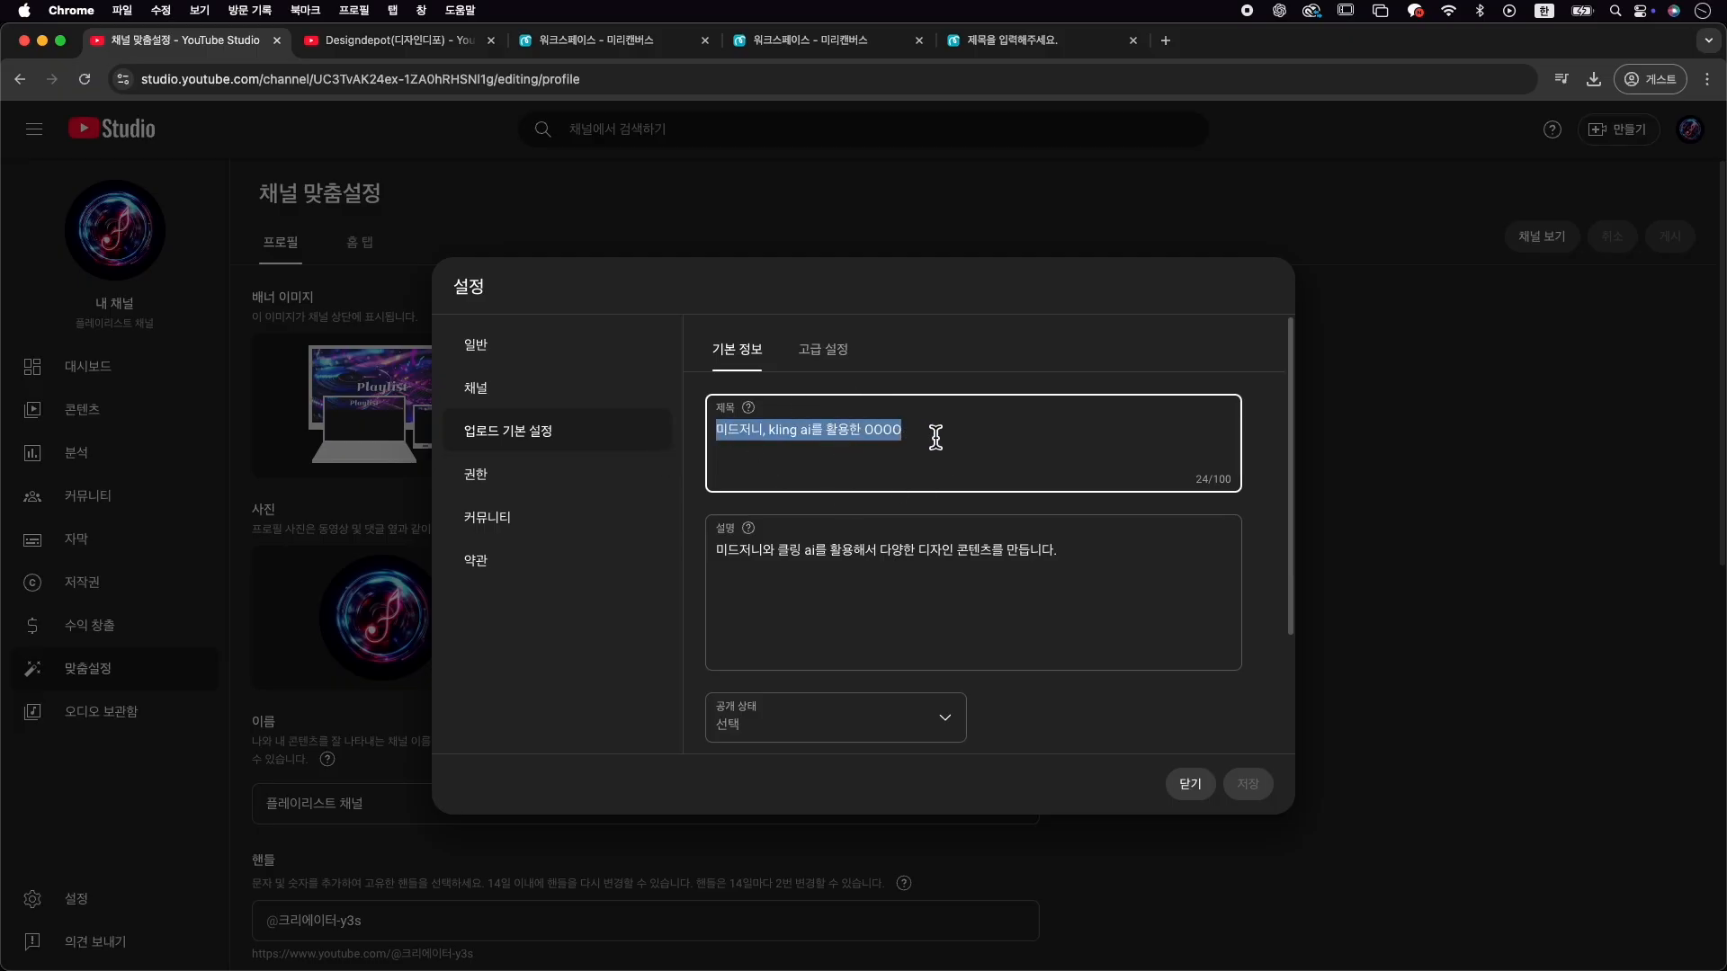
key("BackSpace")
type("whgdk")
key("super+a")
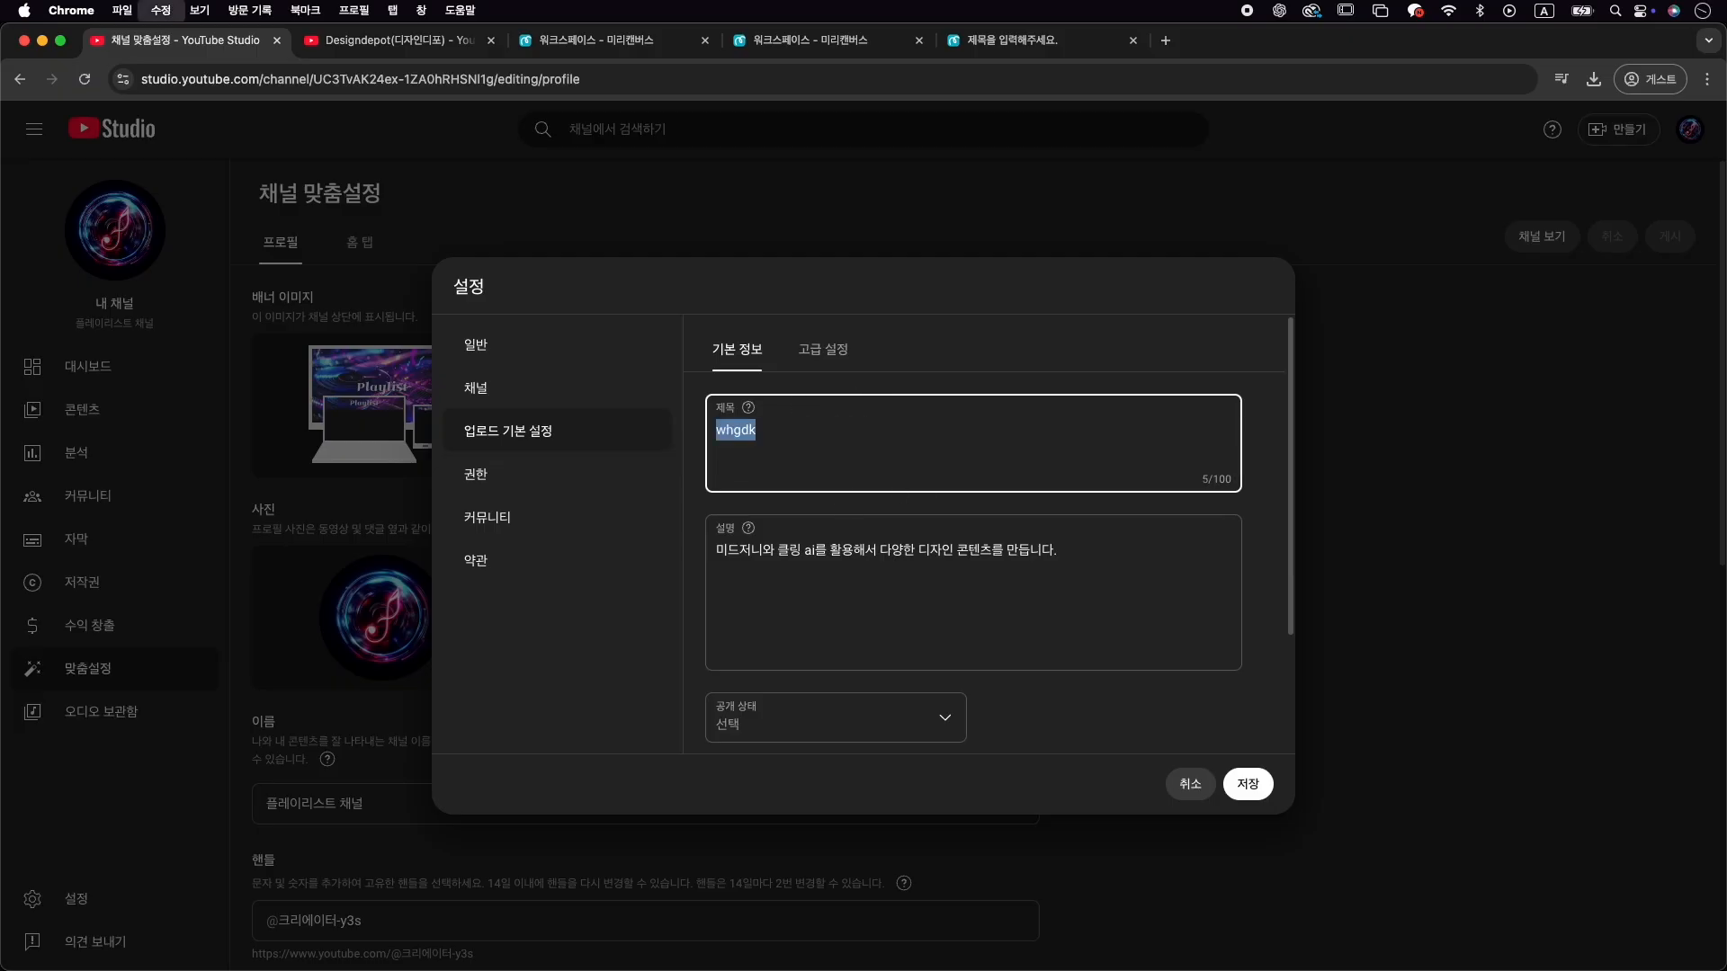
key("Caps_Lock")
type("좋아하는 음악")
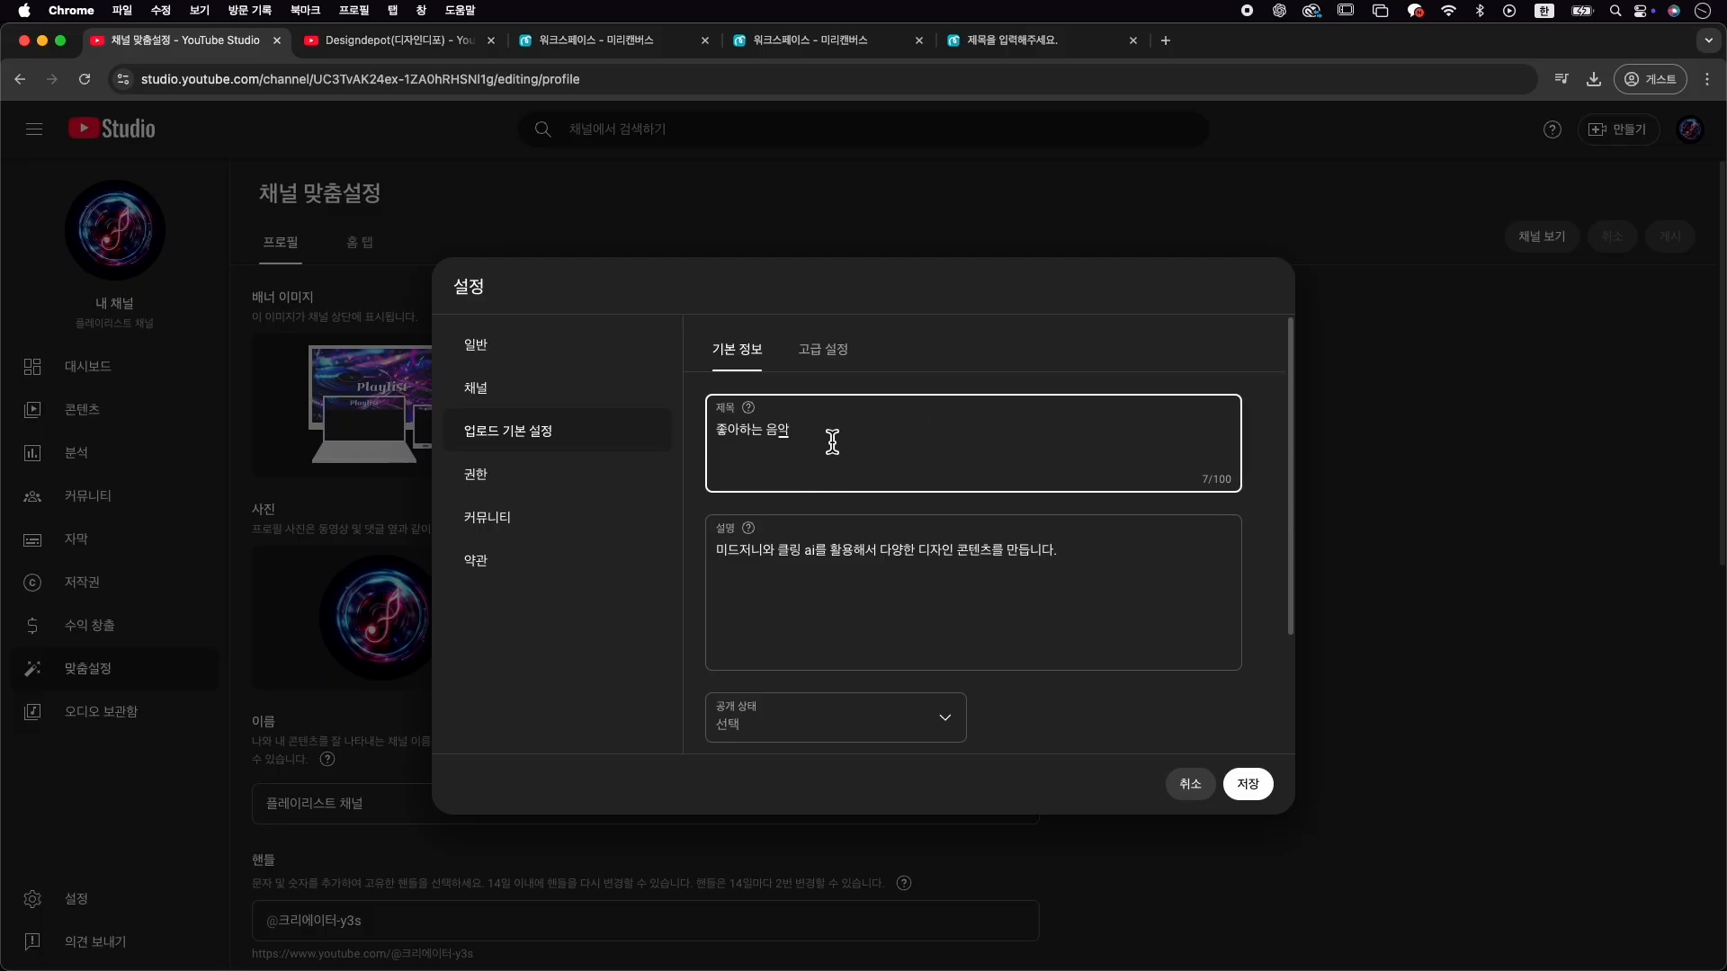
left_click_drag(1106, 567, 640, 539)
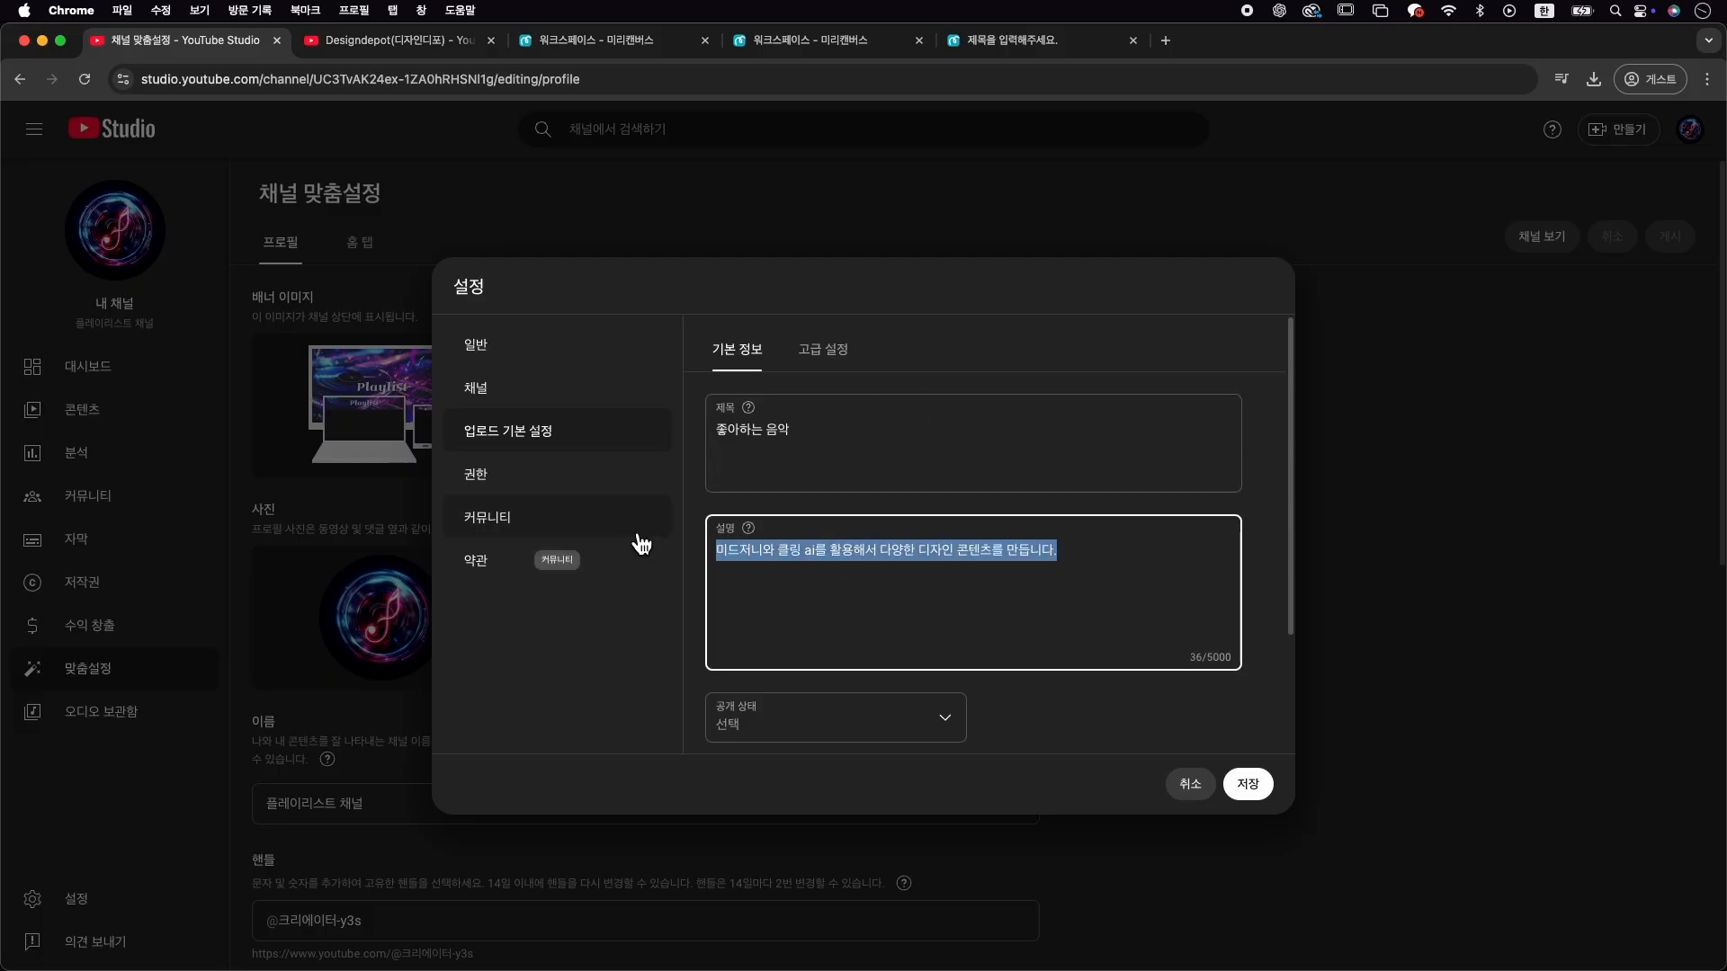
type("내개")
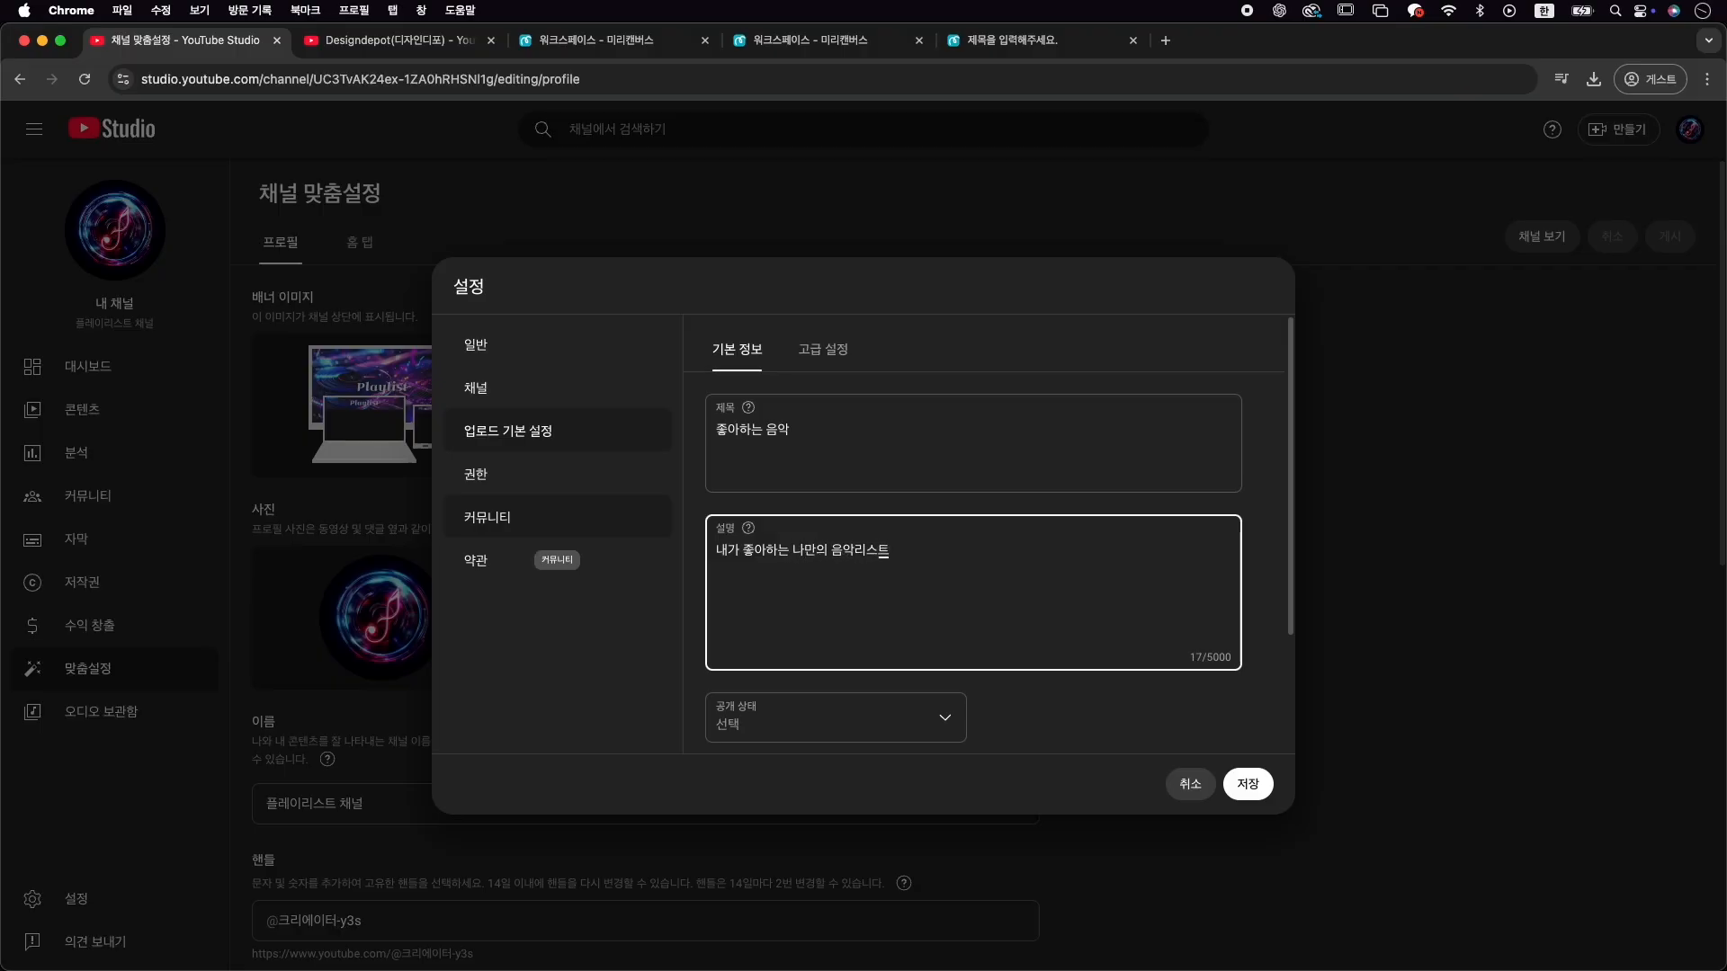
Replace all default upload tags with 음악 and 플레이리스트, and save the upload defaults
scroll(874, 593, "down", 2)
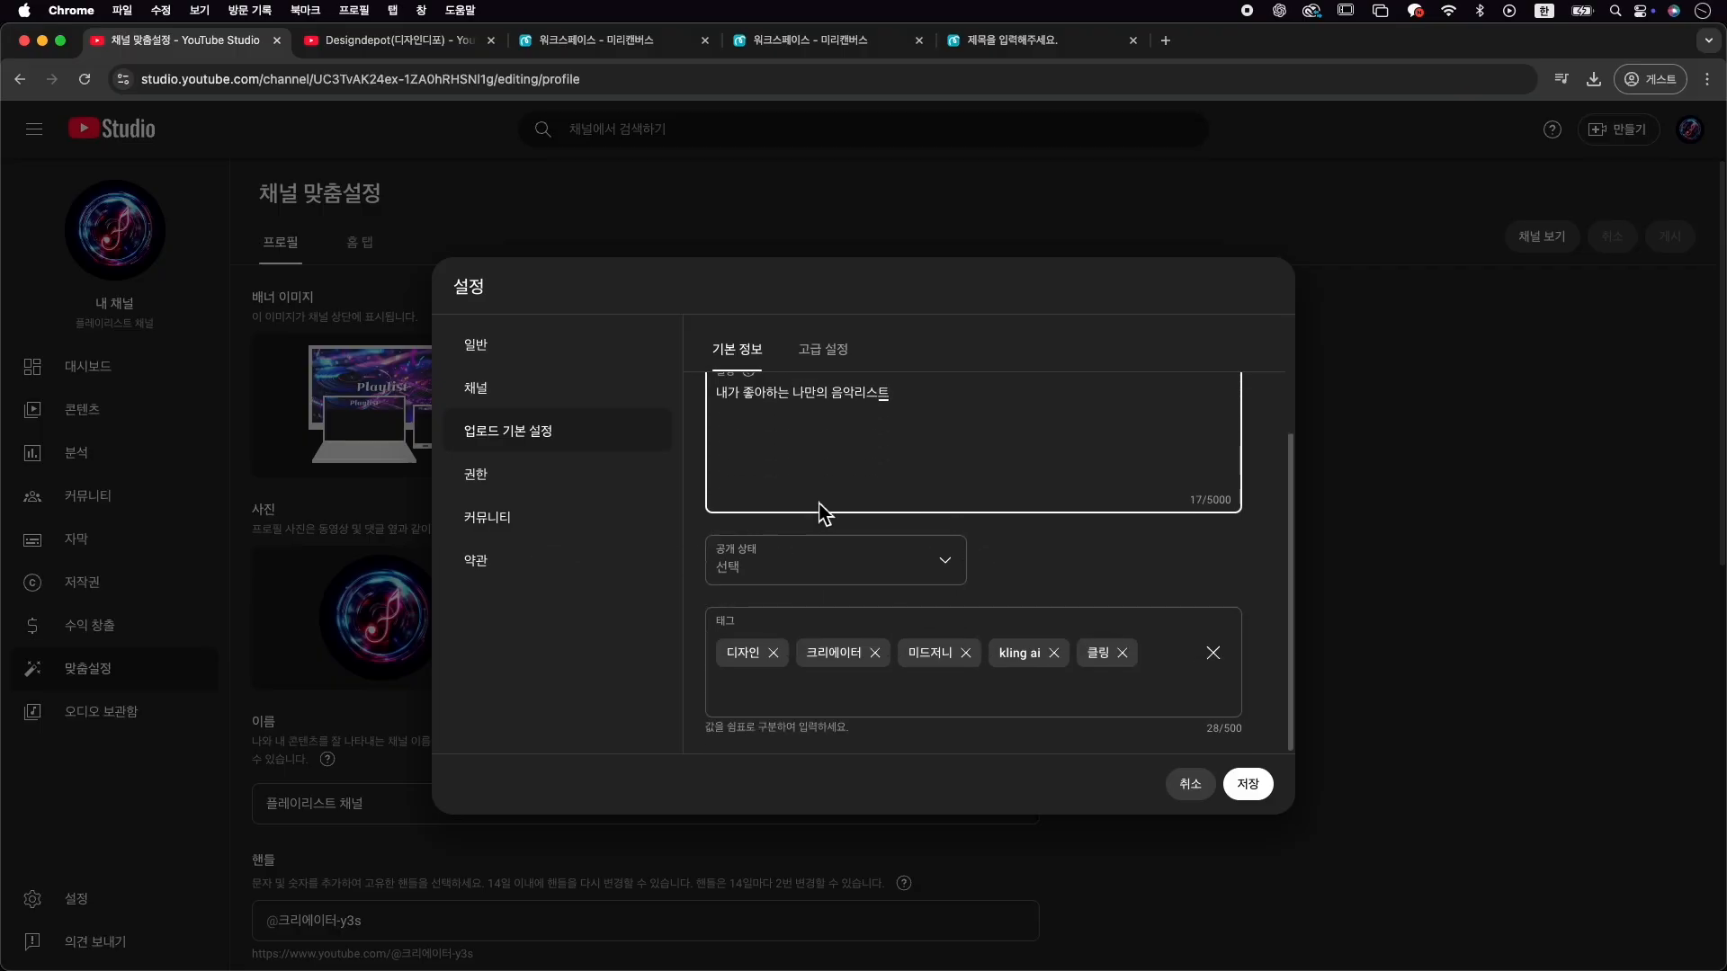
left_click(1211, 653)
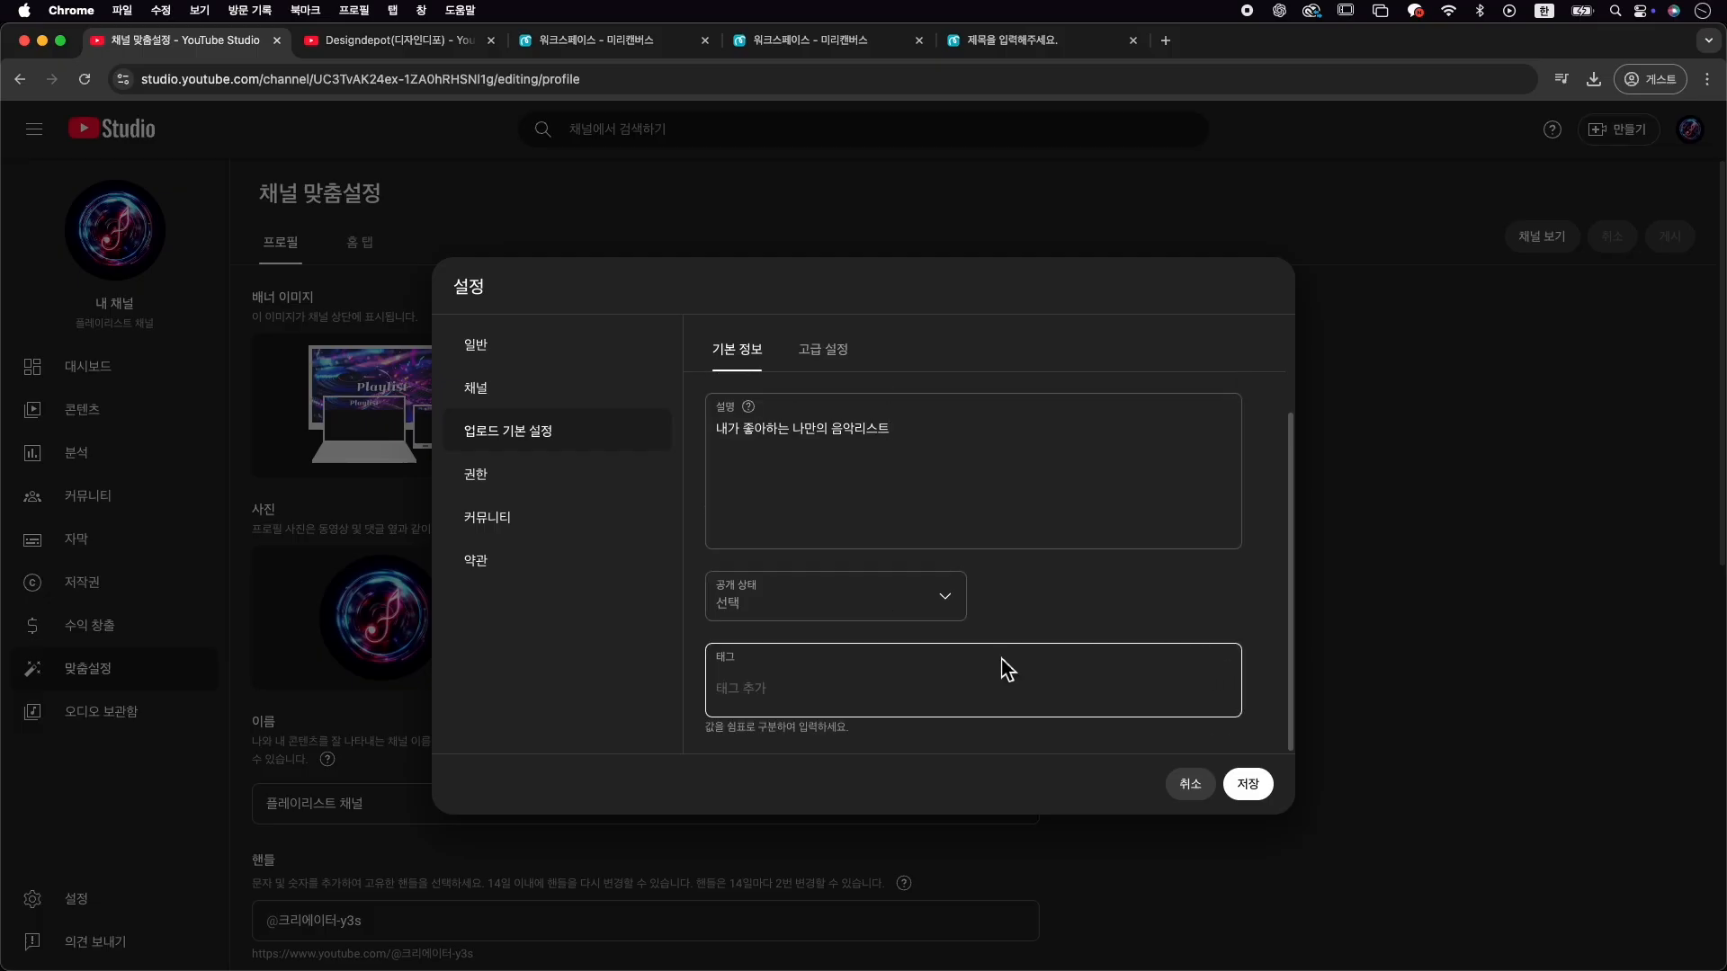
left_click(961, 693)
type("음이")
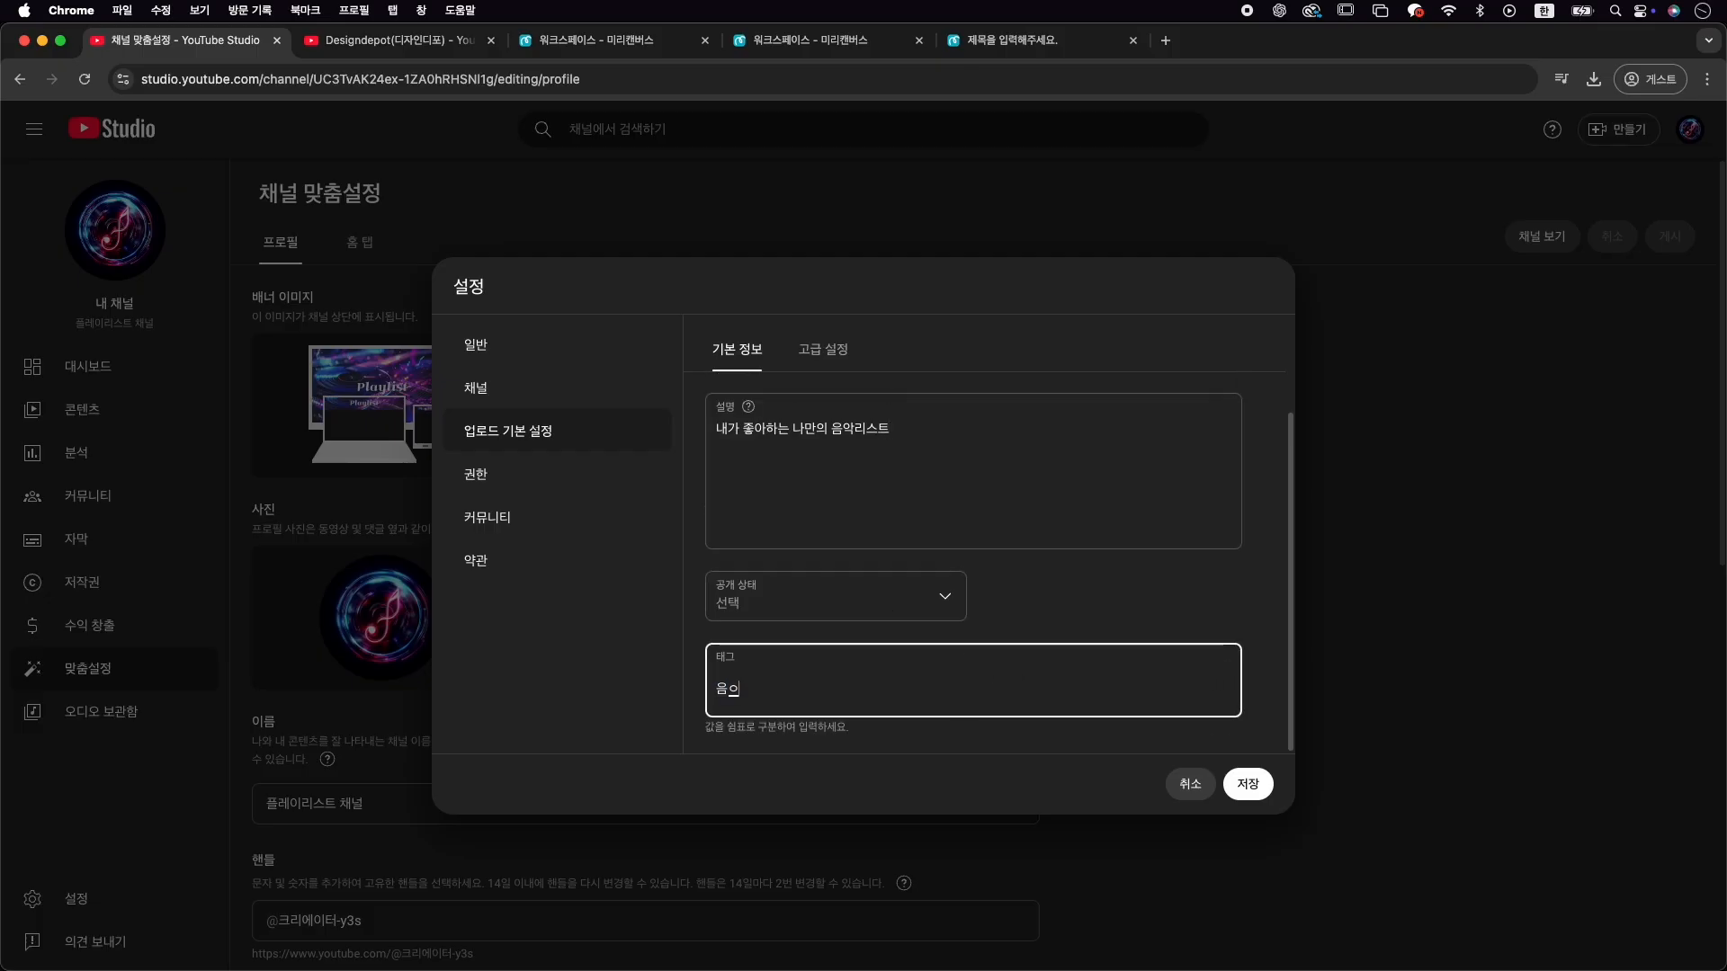
key("Return")
type("ㅍ")
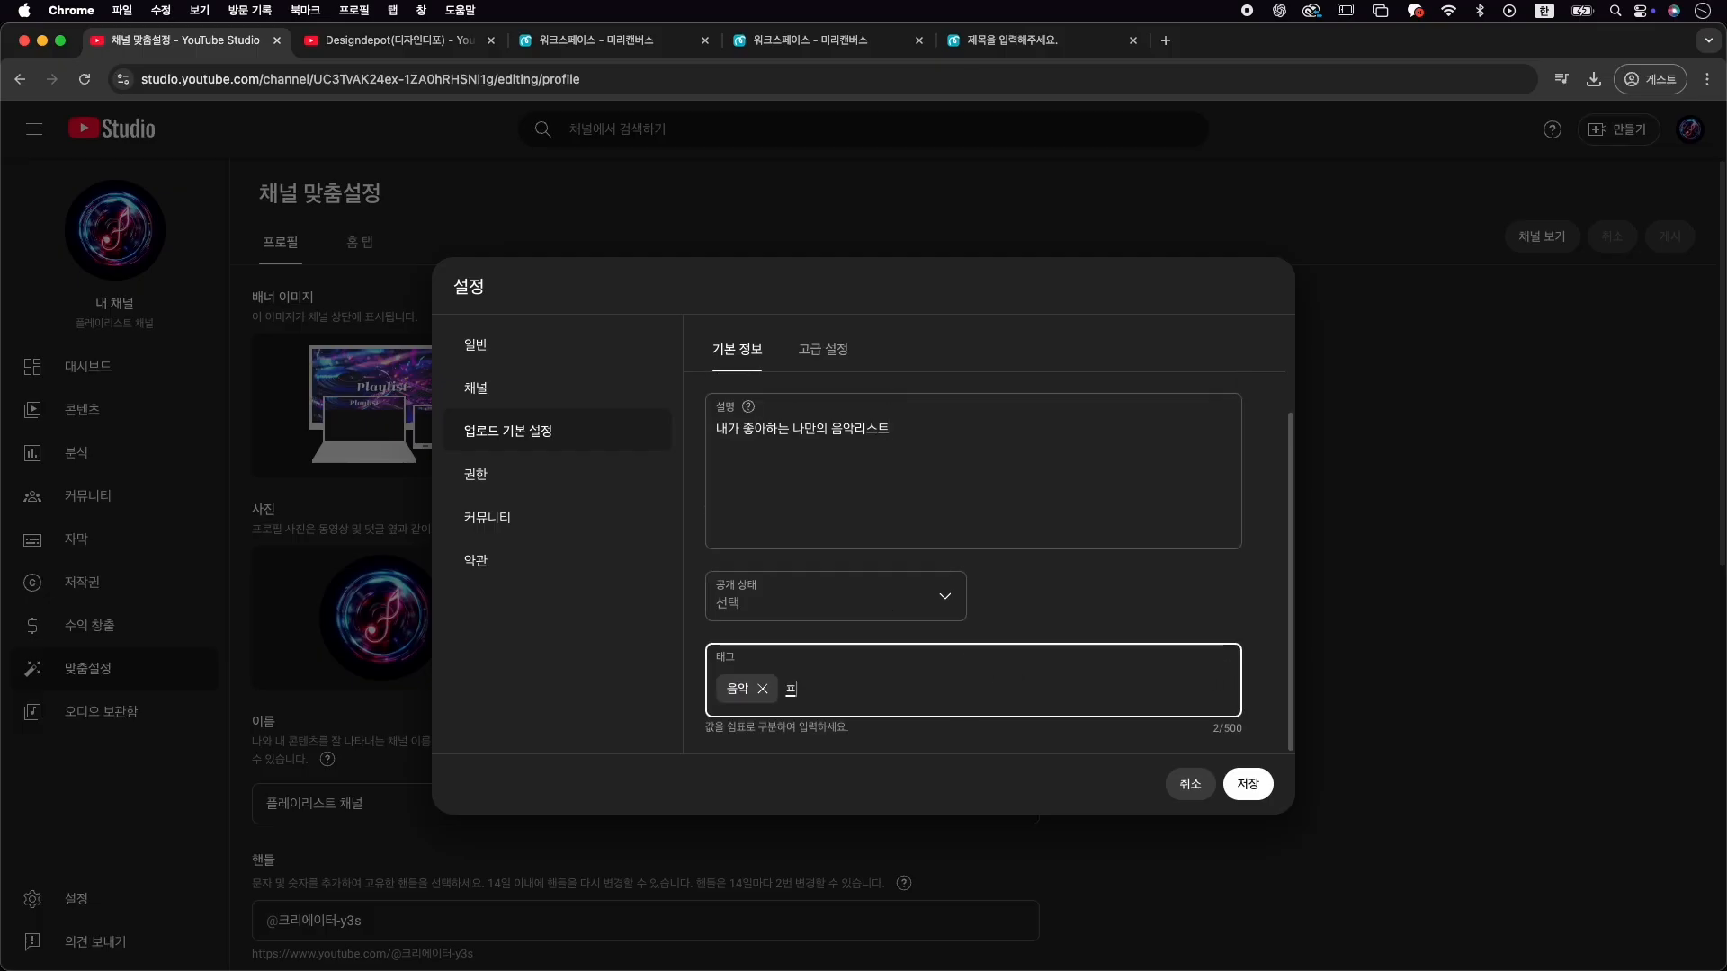
type("ㅡㄹㄹ")
type("레이리스트")
key("Return")
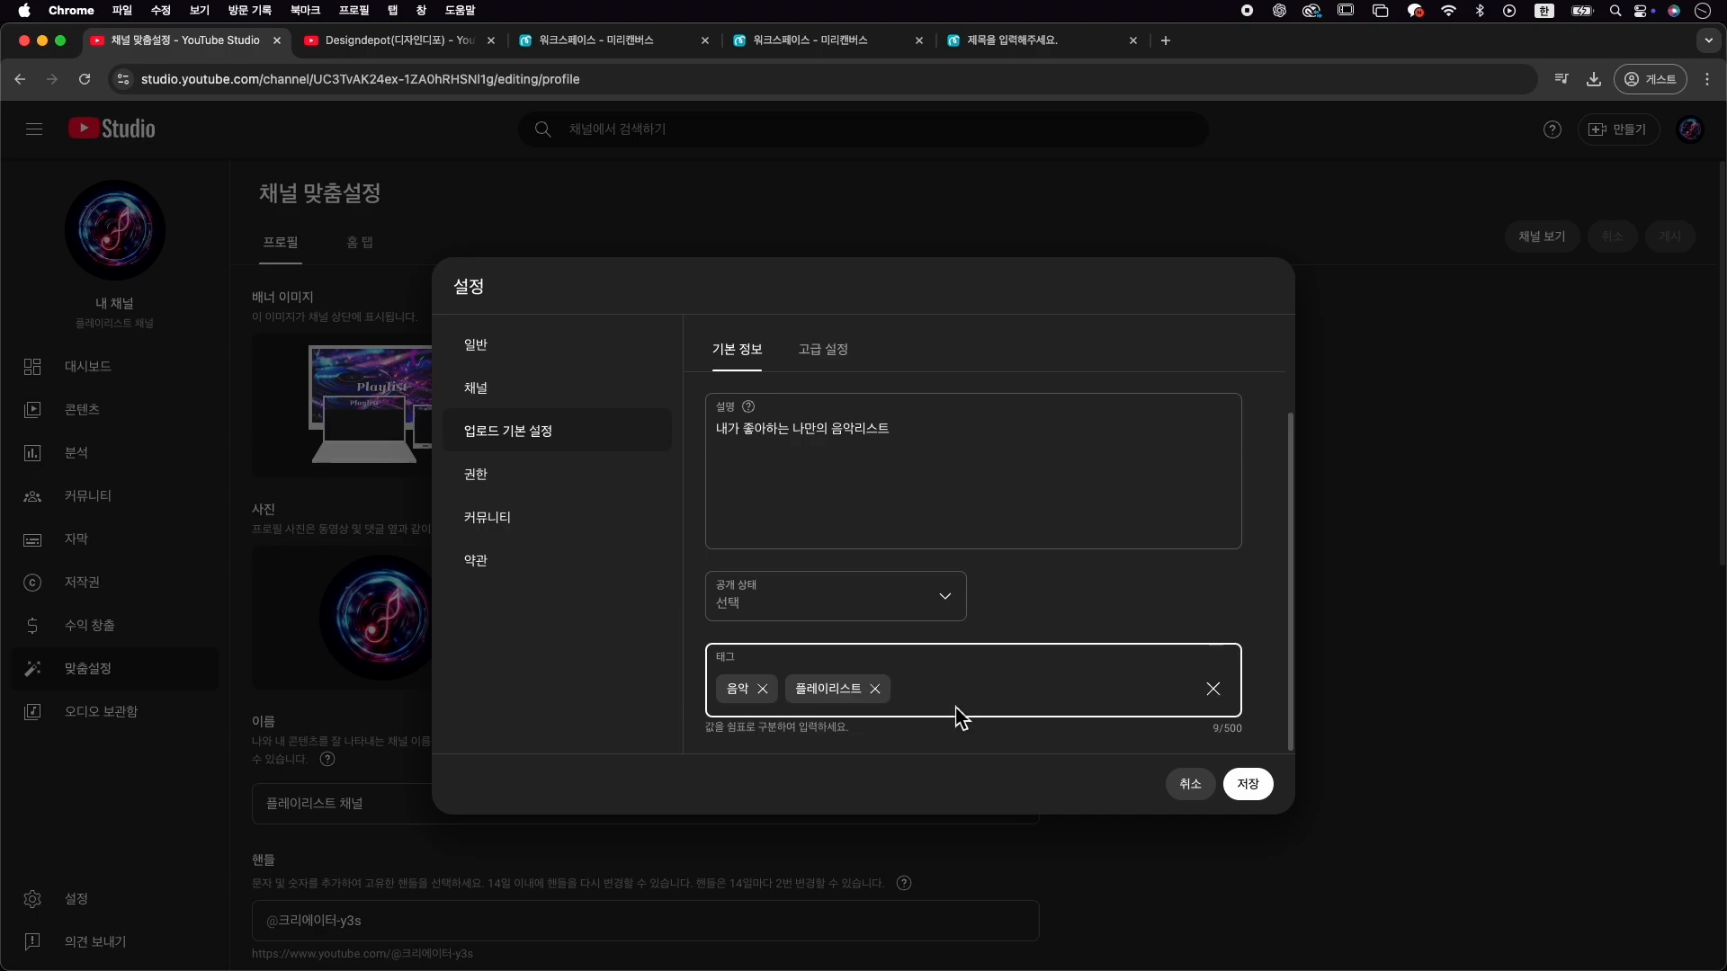
scroll(977, 635, "up", 1)
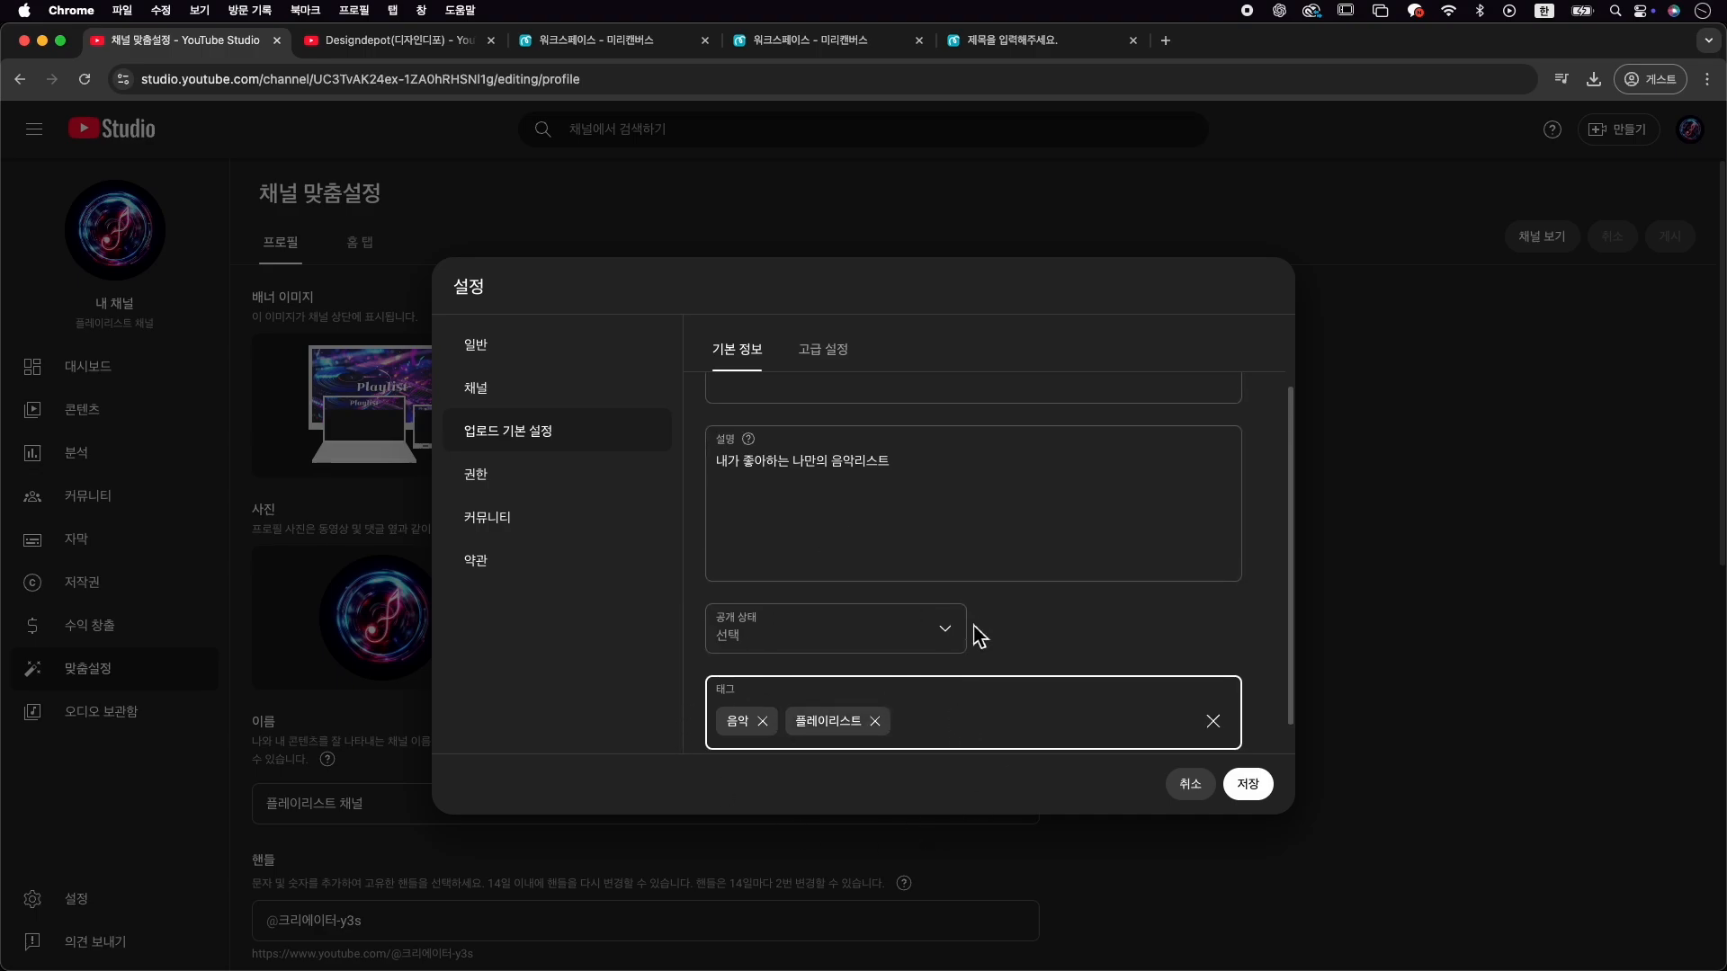
scroll(978, 635, "up", 3)
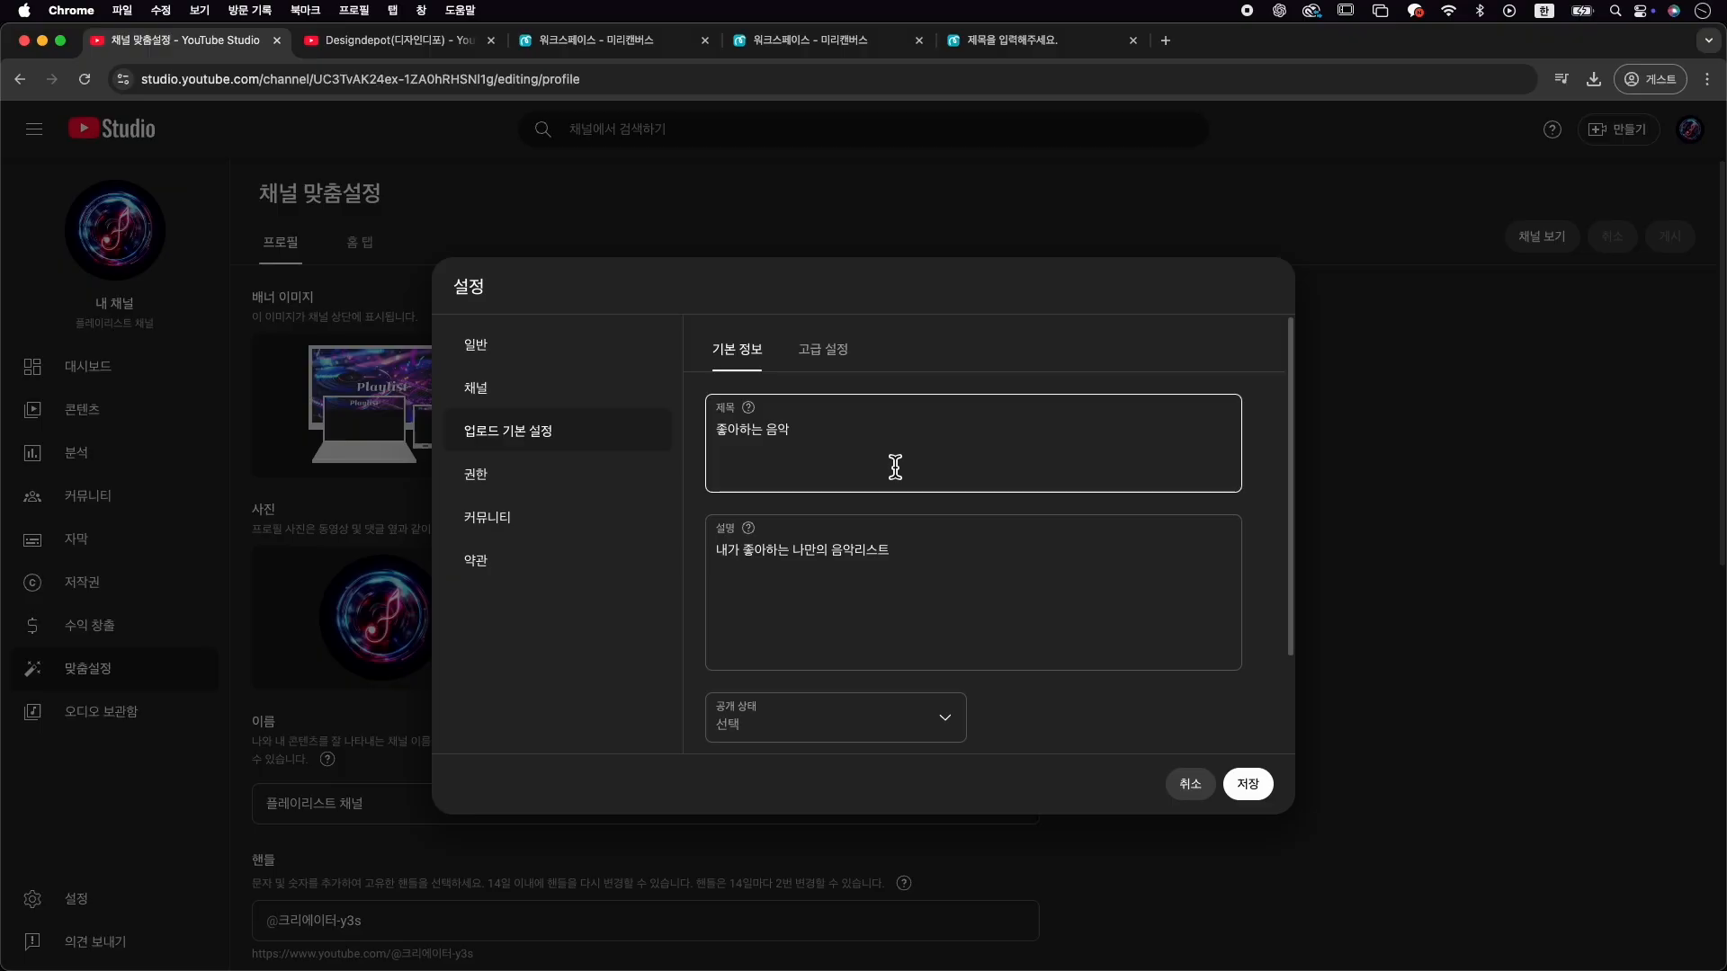
left_click(1264, 786)
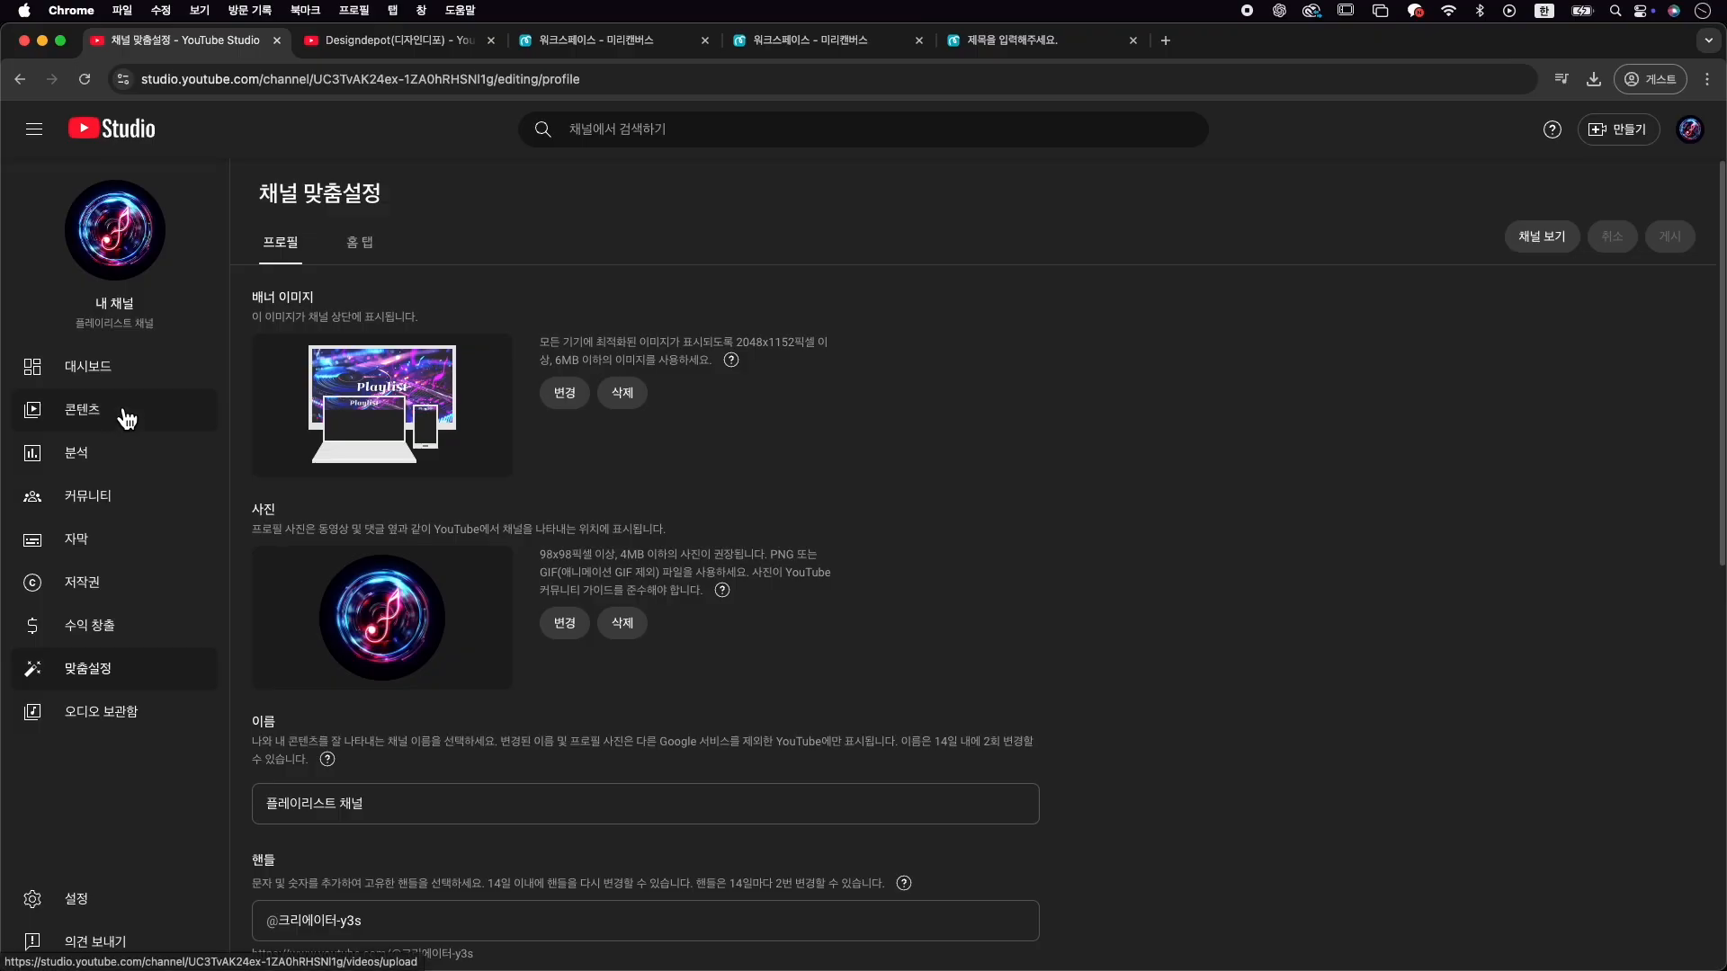
Show the channel's content list in YouTube Studio and close the Miricanvas logo design and the extra Miricanvas workspace page
left_click(126, 412)
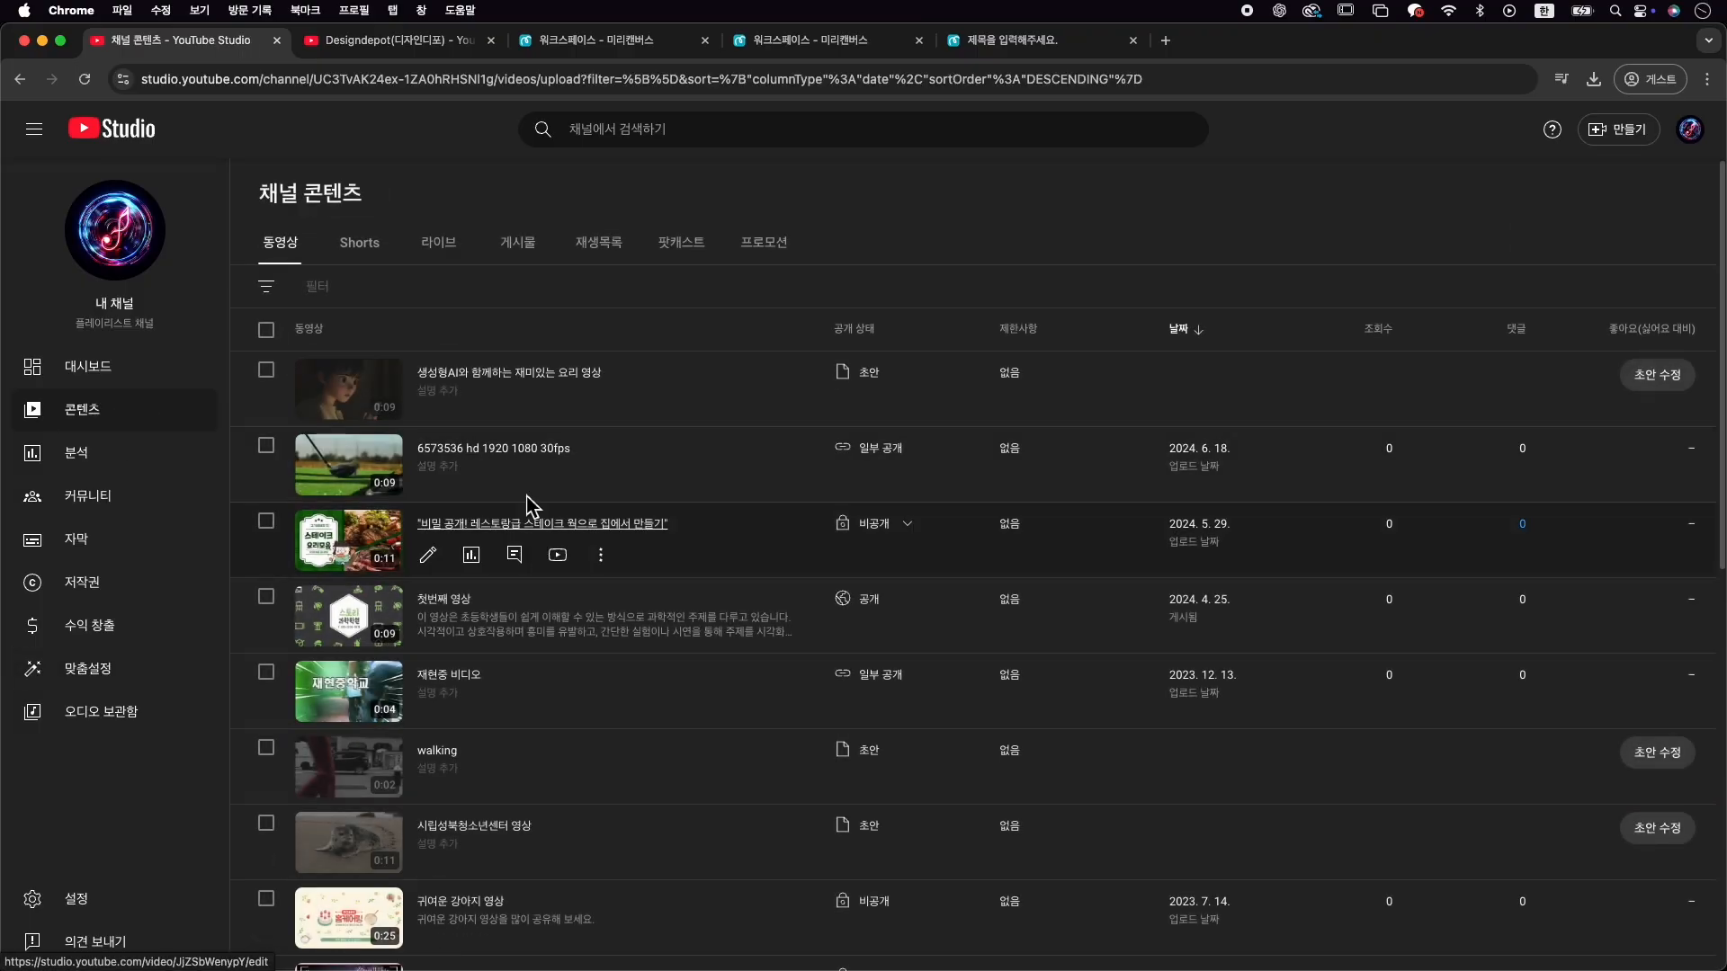
left_click(1043, 43)
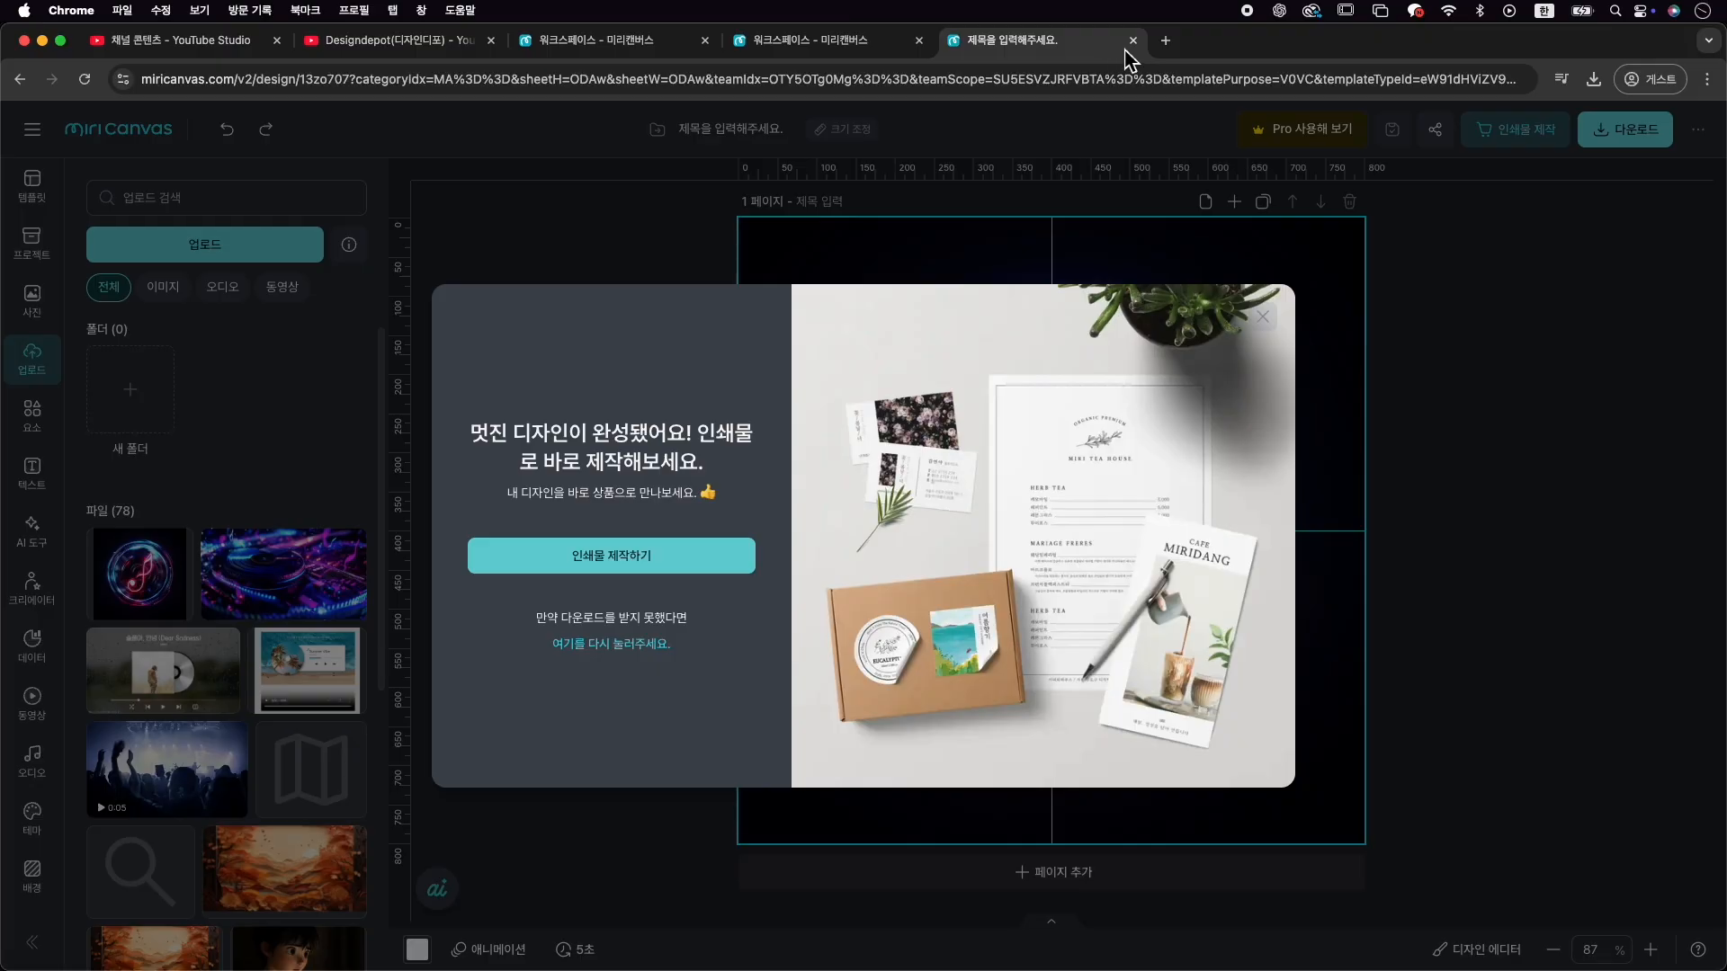
left_click(1132, 41)
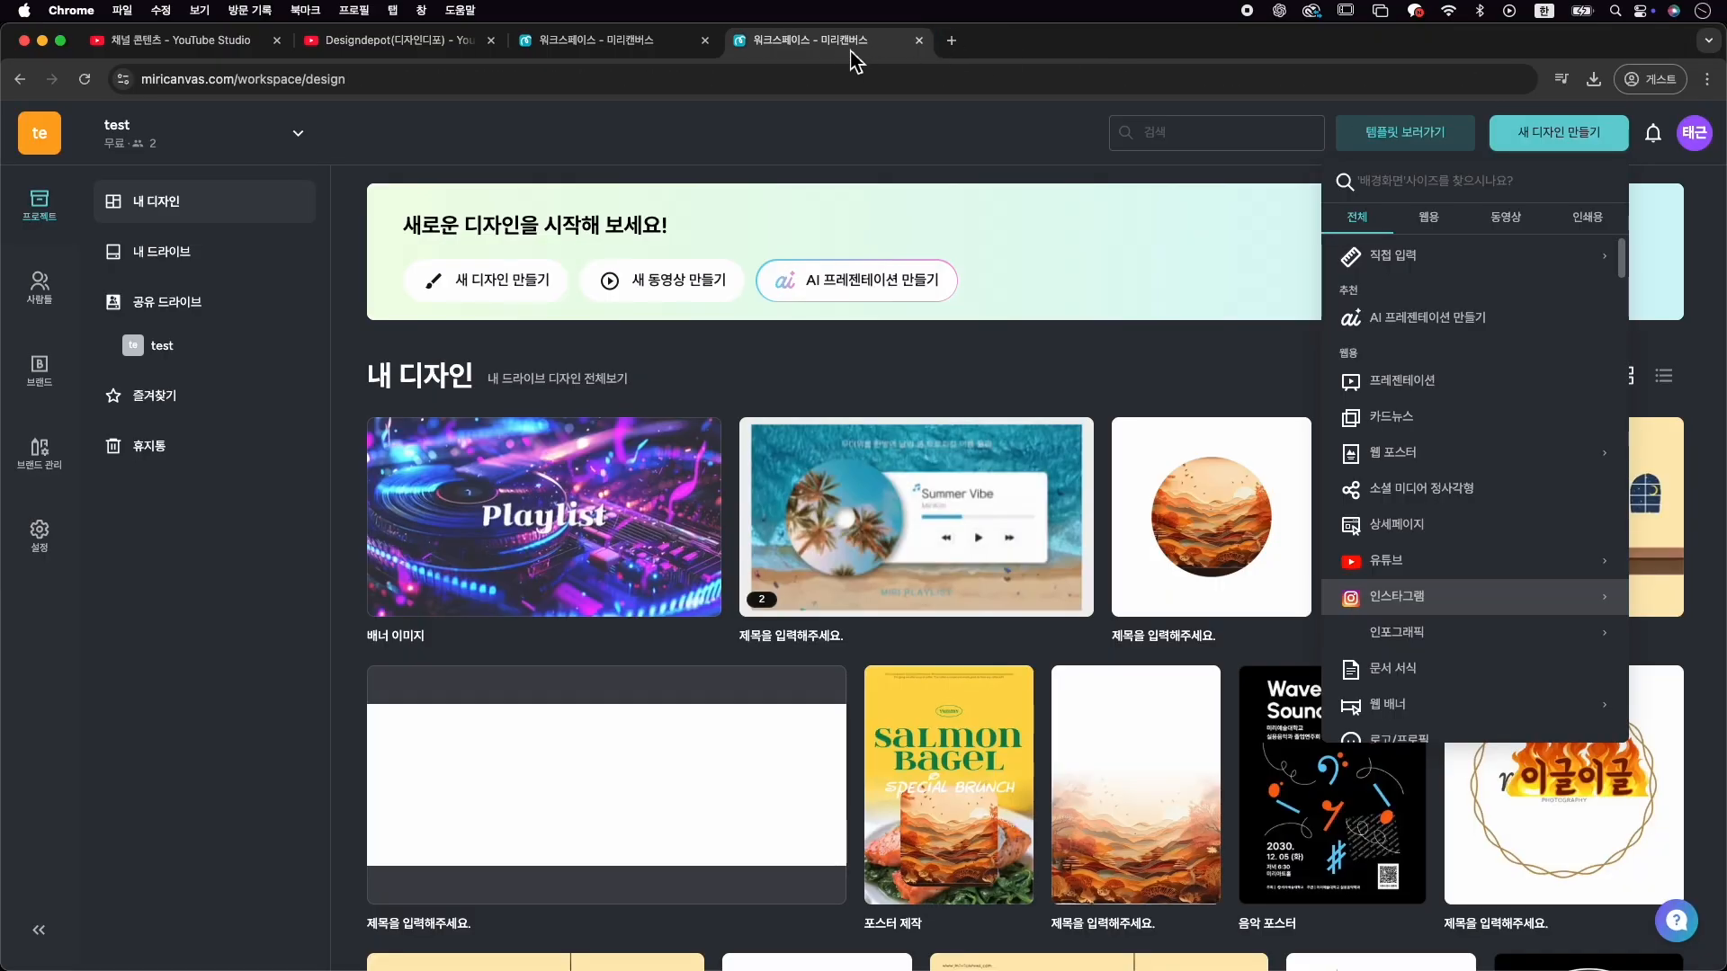
left_click(918, 40)
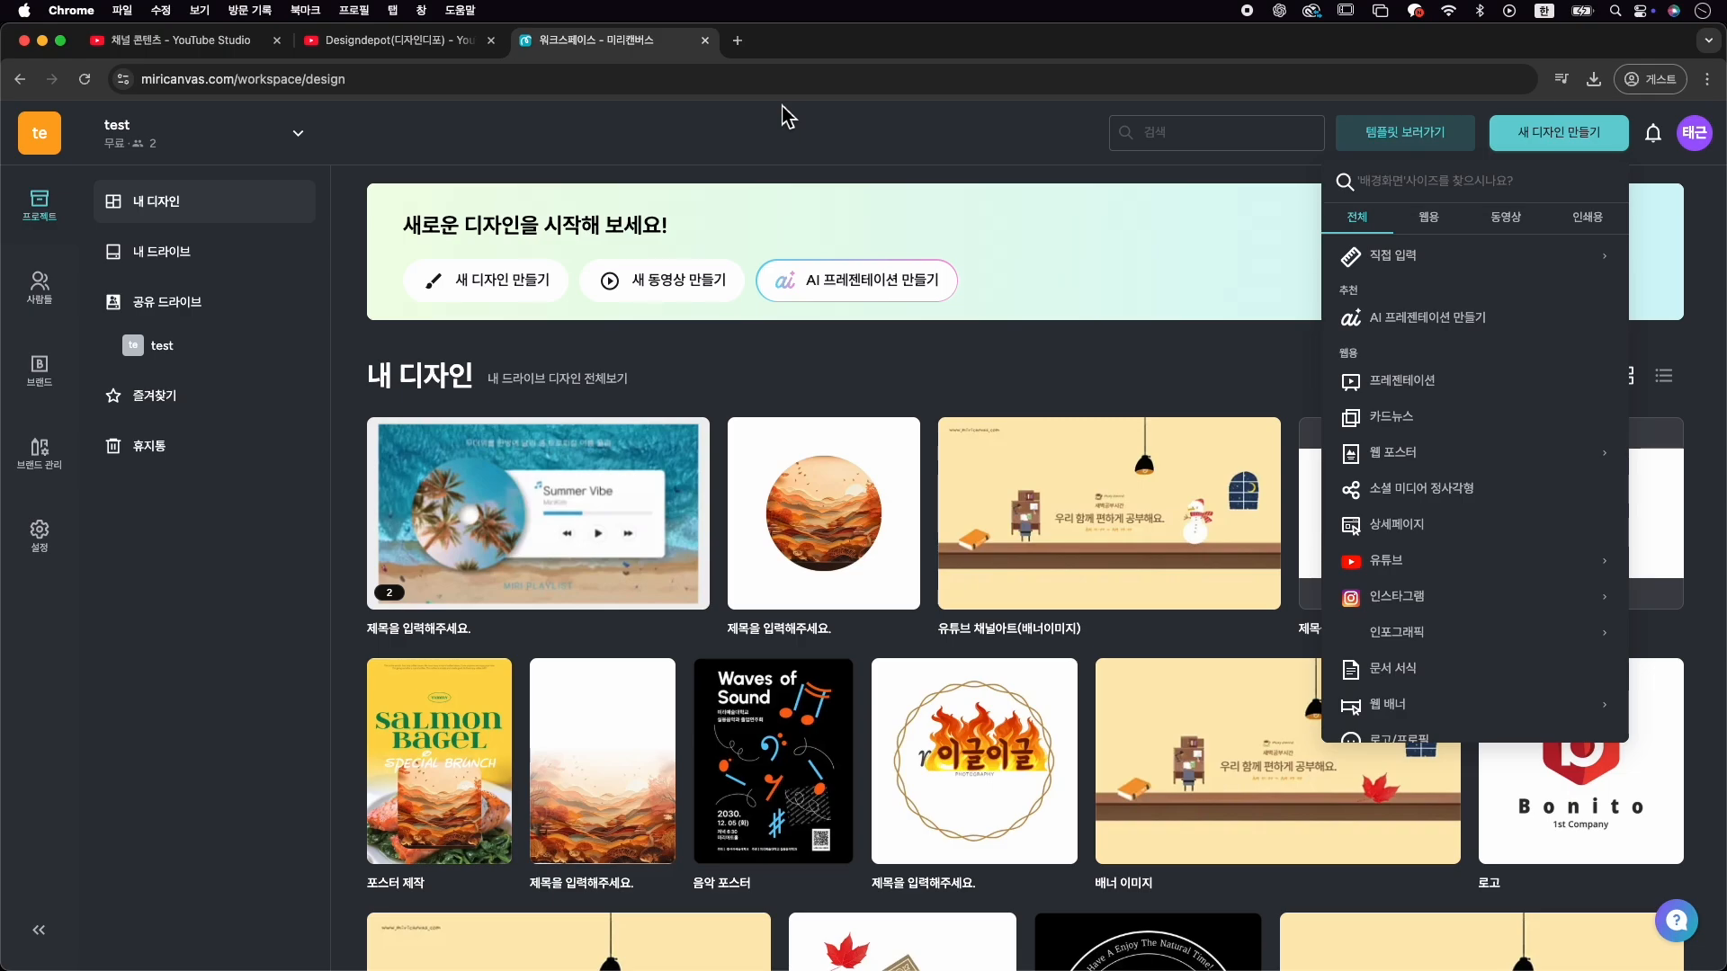
Open the BLACKPINK - 'Last Christmas' M/V video from the 블랙핑크 캐롤 results on YouTube and copy its share link
left_click(389, 41)
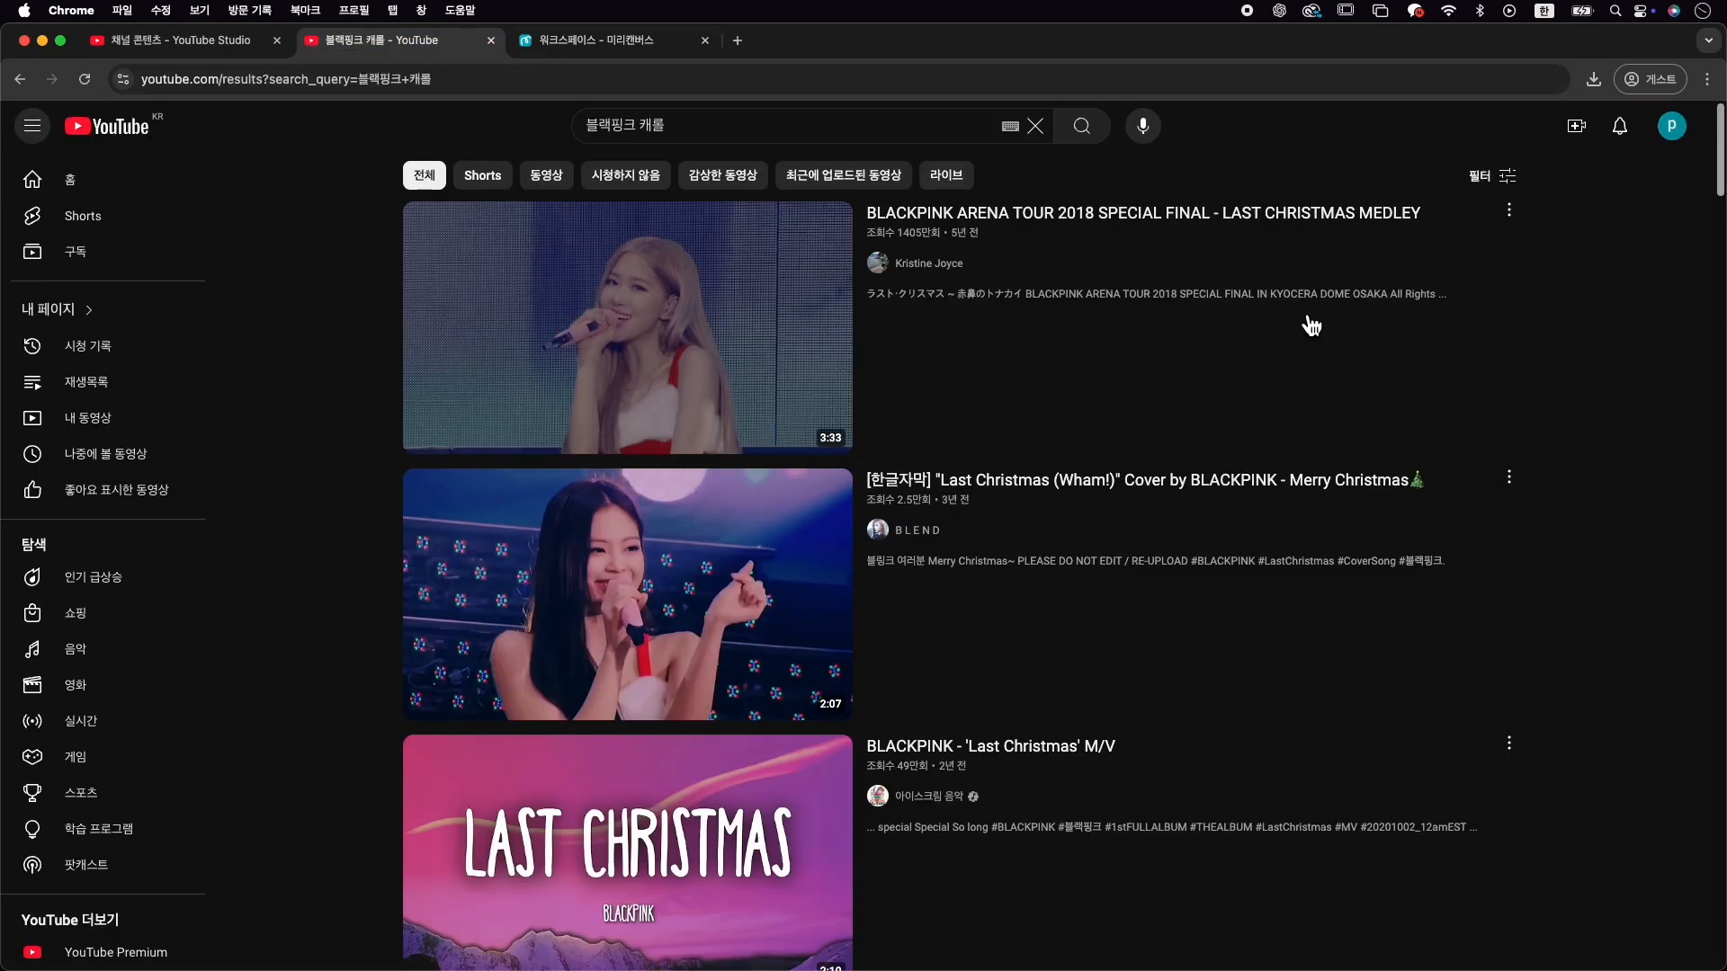
scroll(1349, 387, "down", 1)
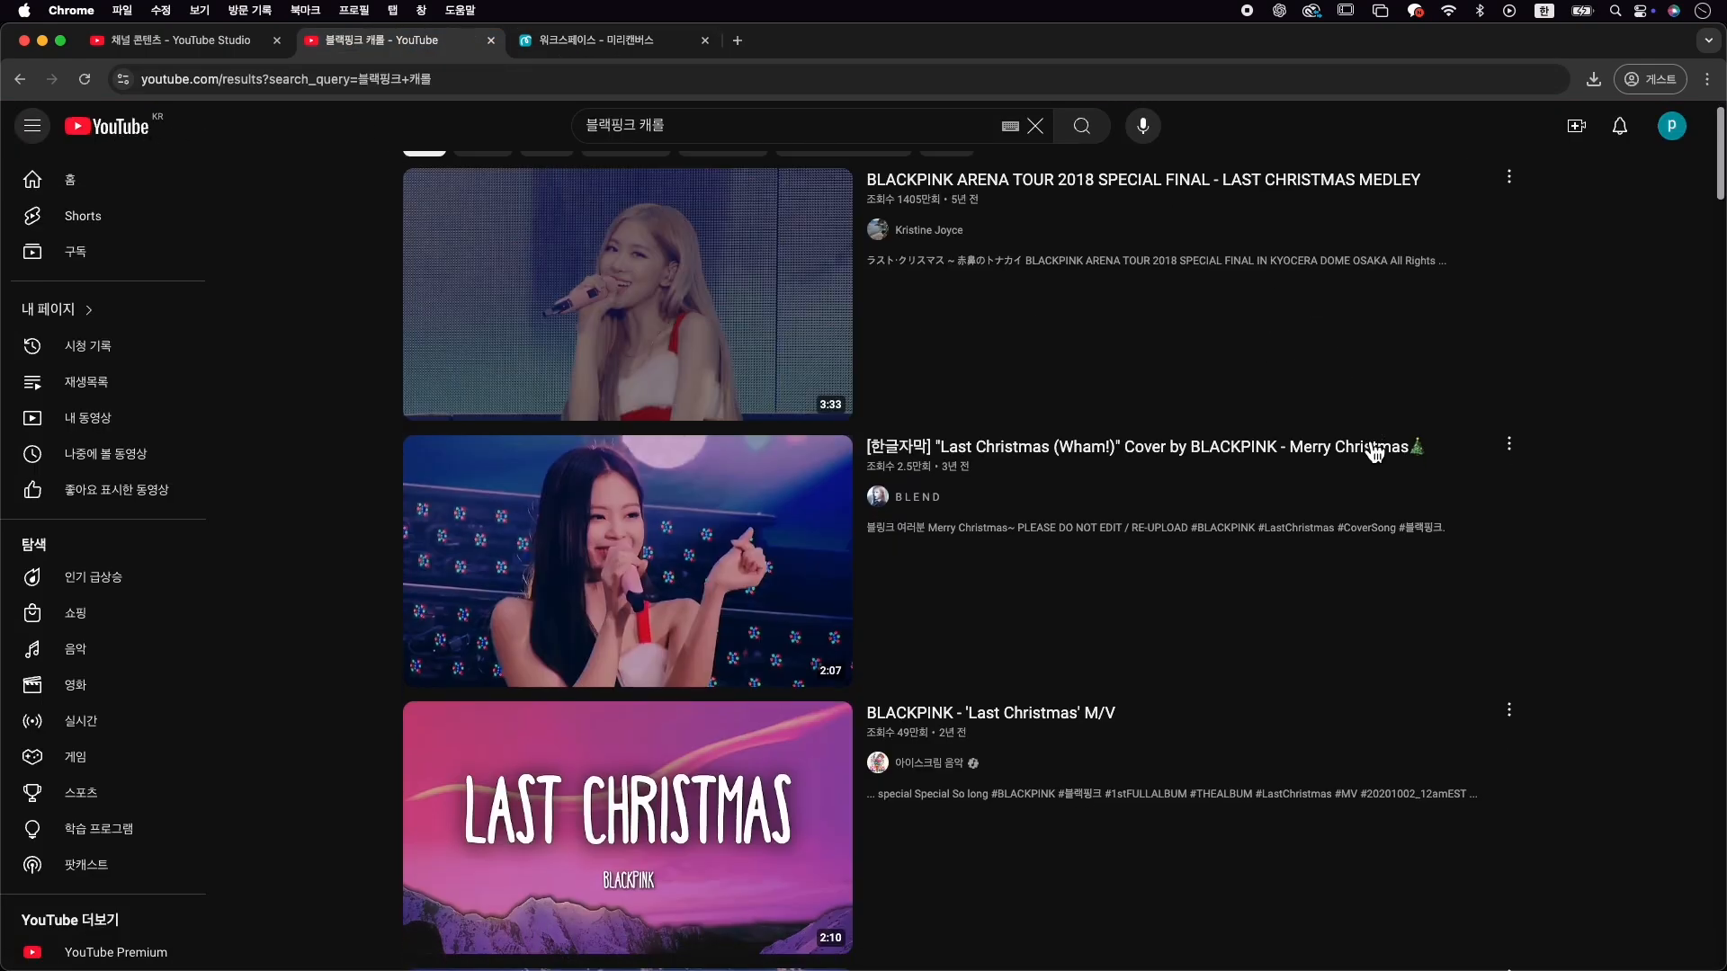
scroll(1426, 516, "down", 2)
left_click(801, 708)
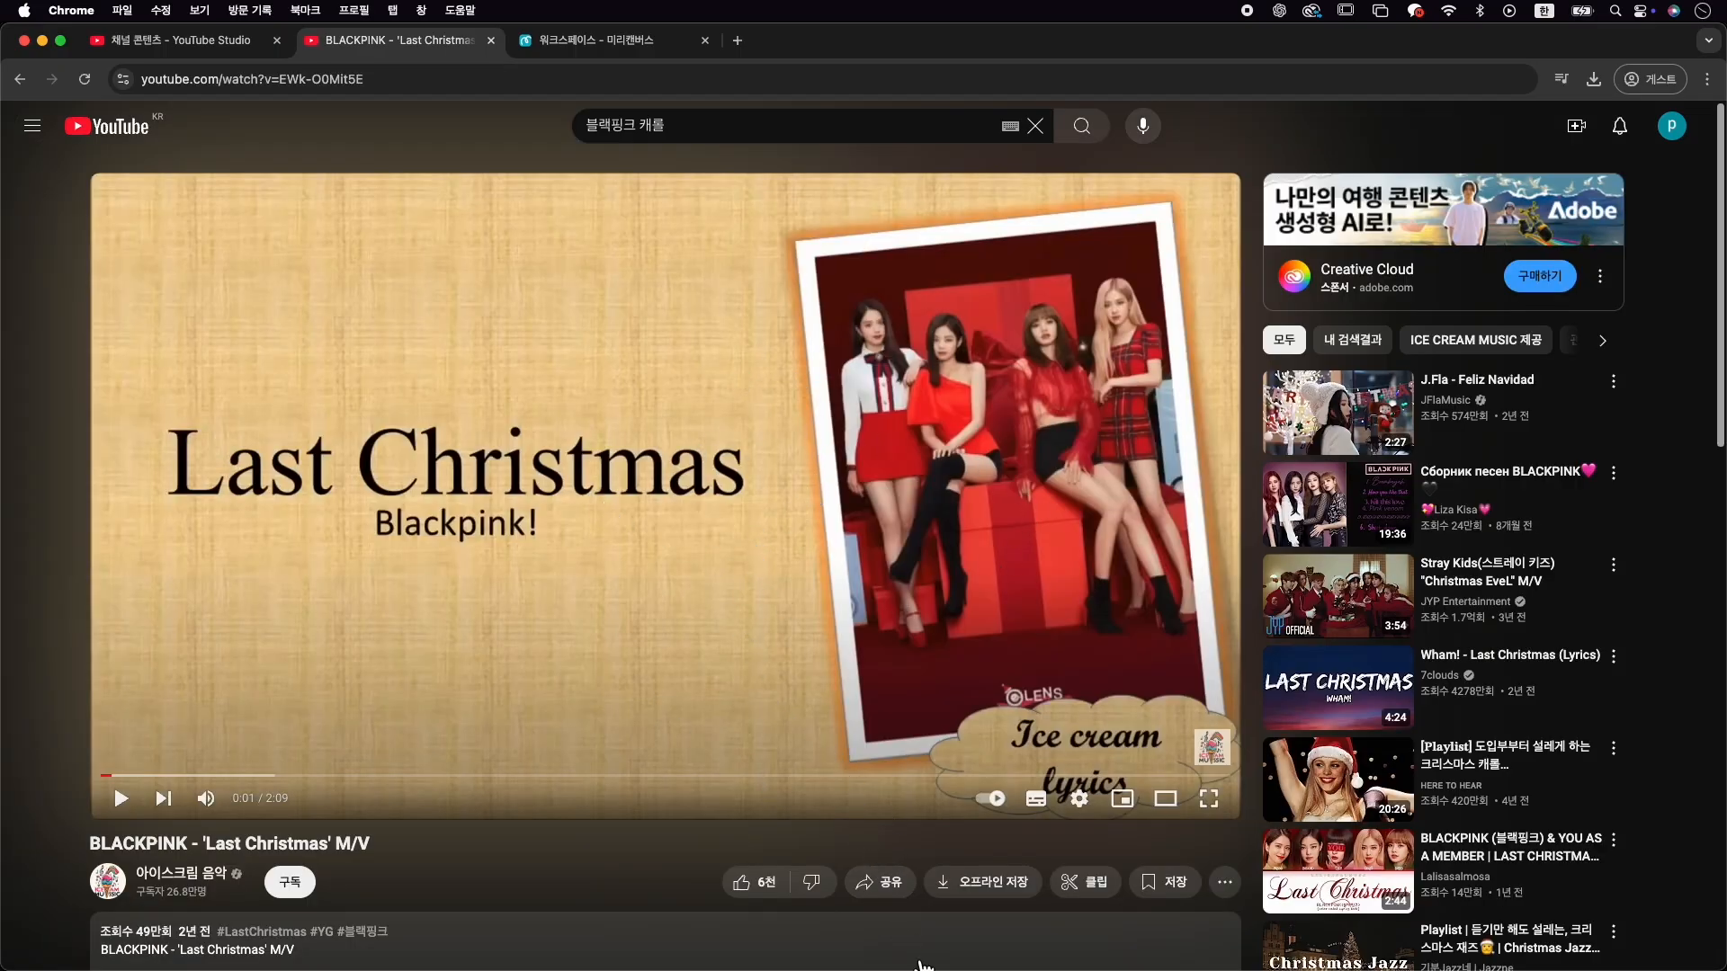
left_click(862, 881)
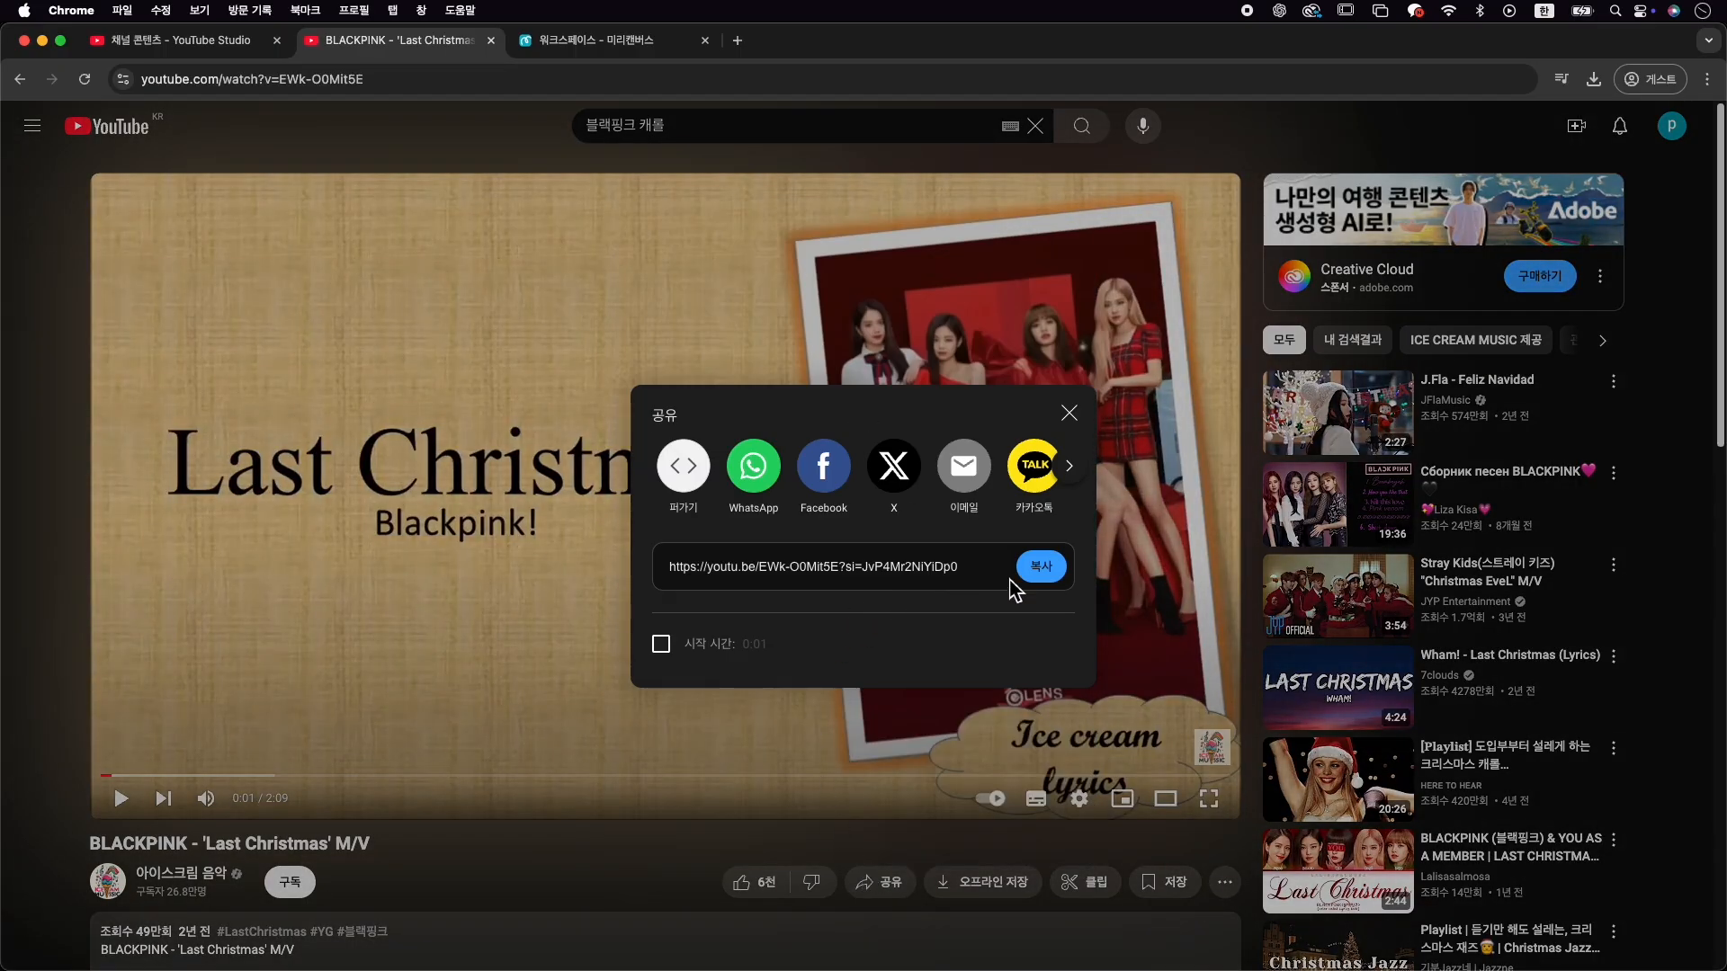
left_click(1041, 567)
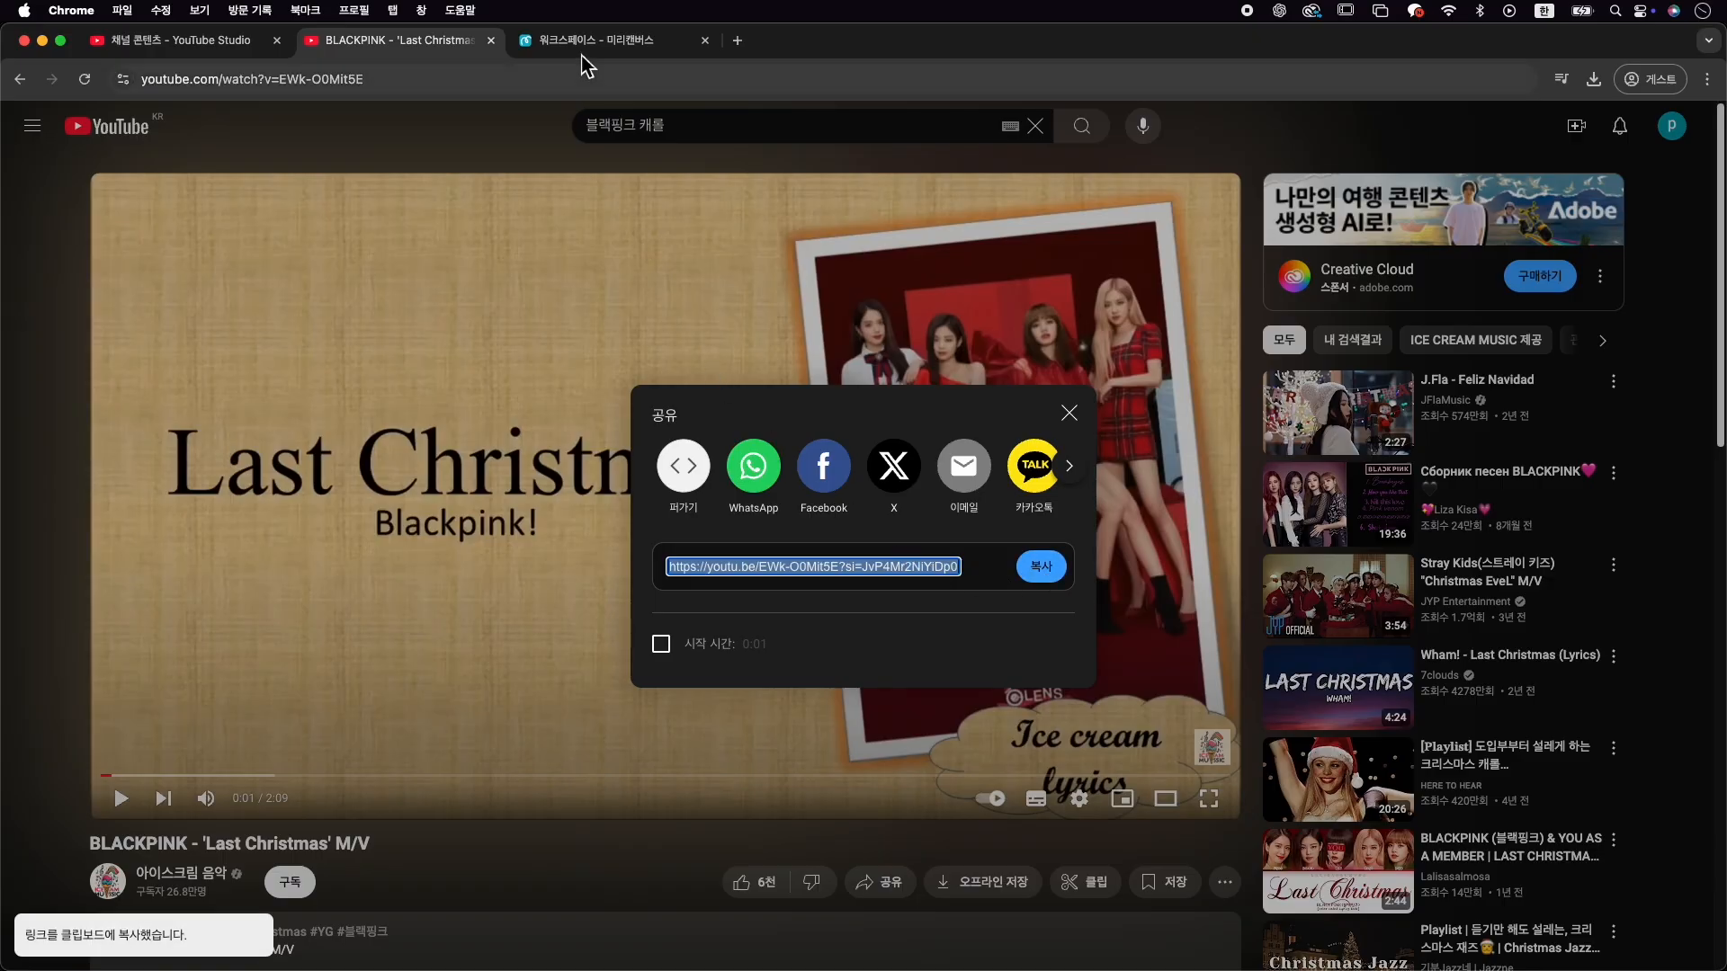
Search Google for youtube to mp3 in a new page and open the EzMP3 converter from the results
left_click(738, 39)
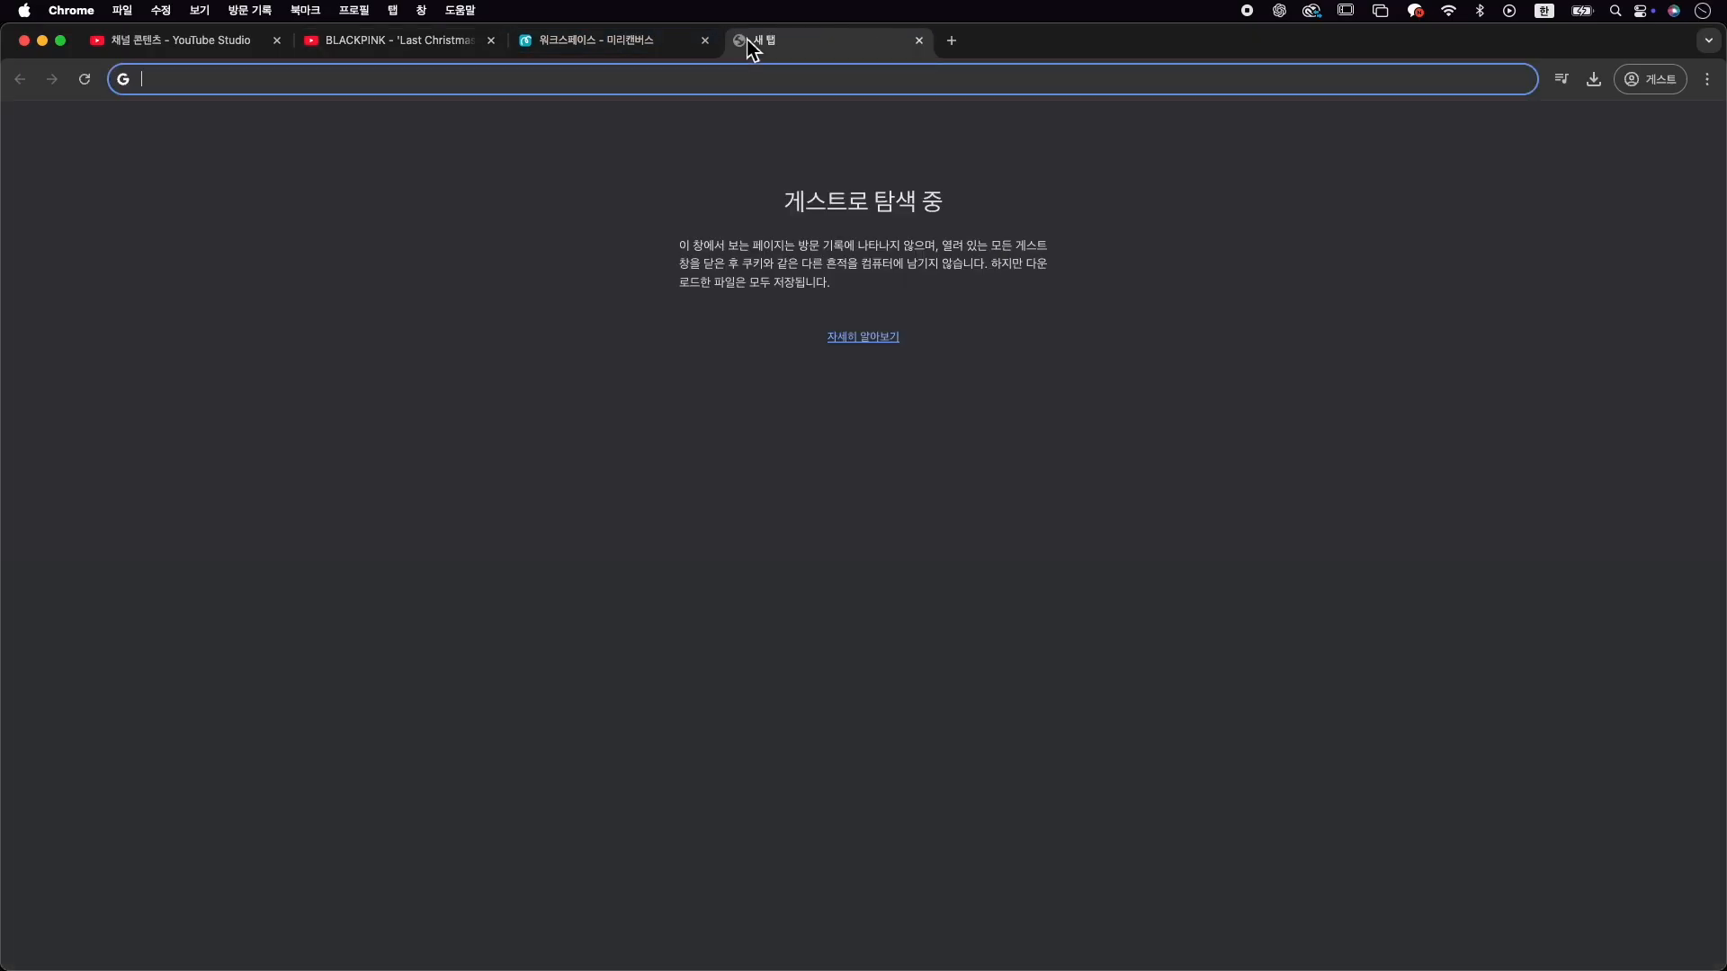
key("Caps_Lock")
type("youtube to")
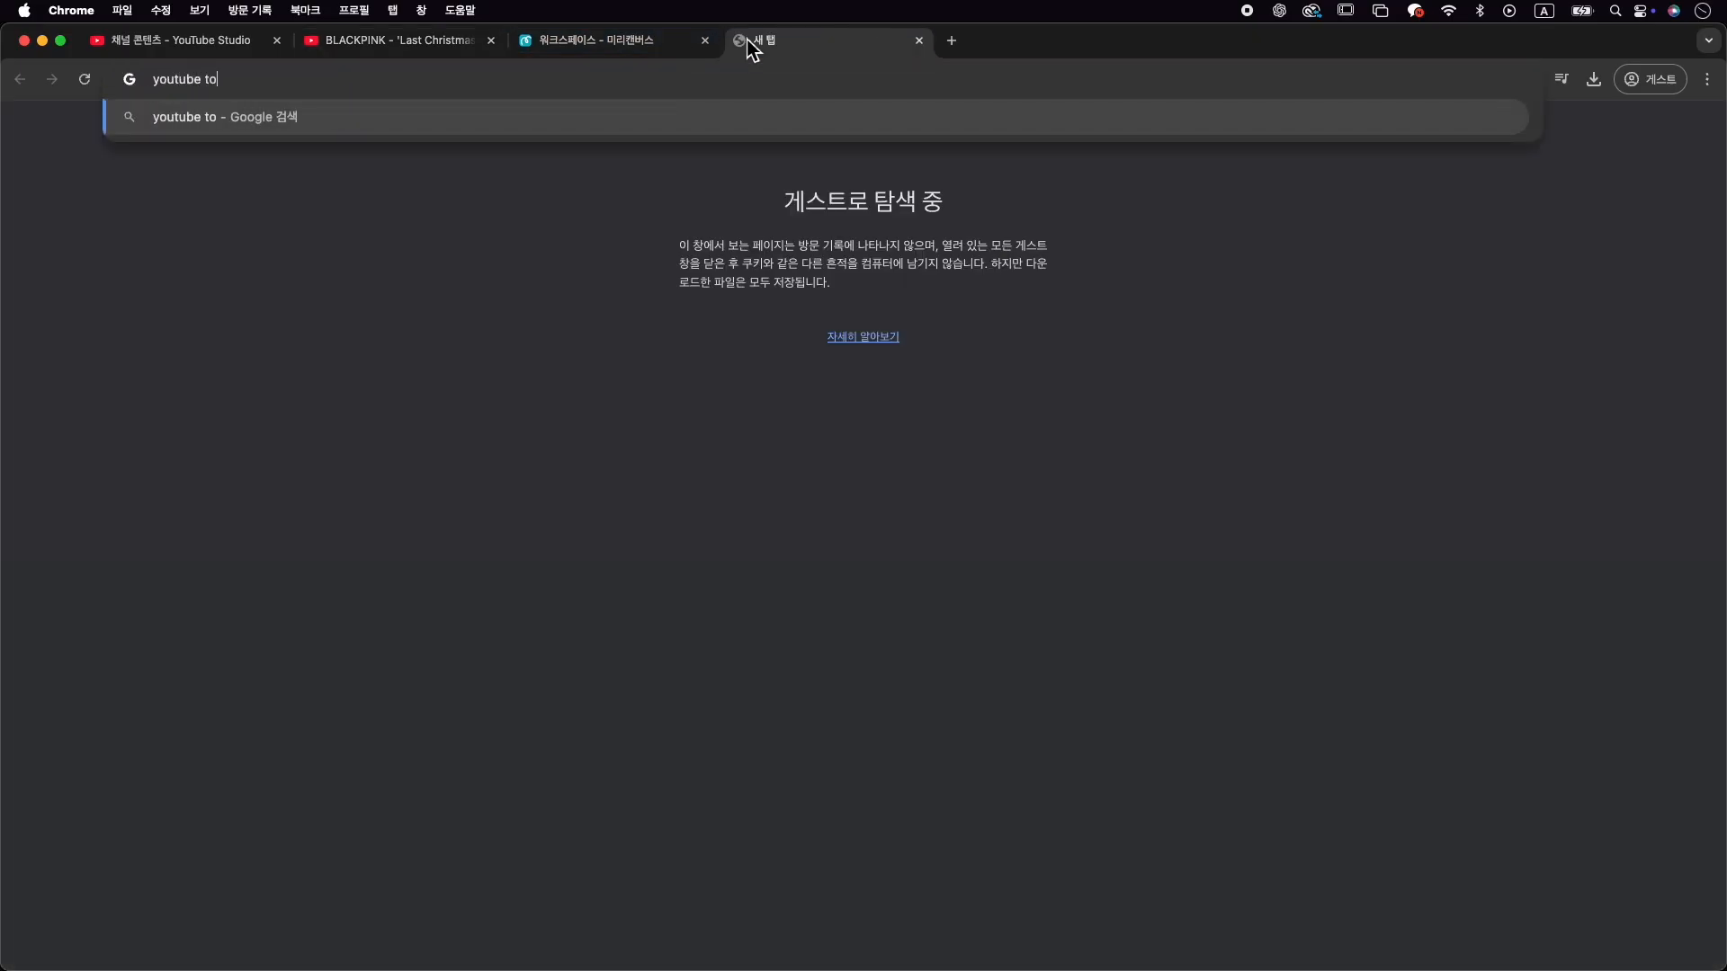
type(" mp3")
key("Return")
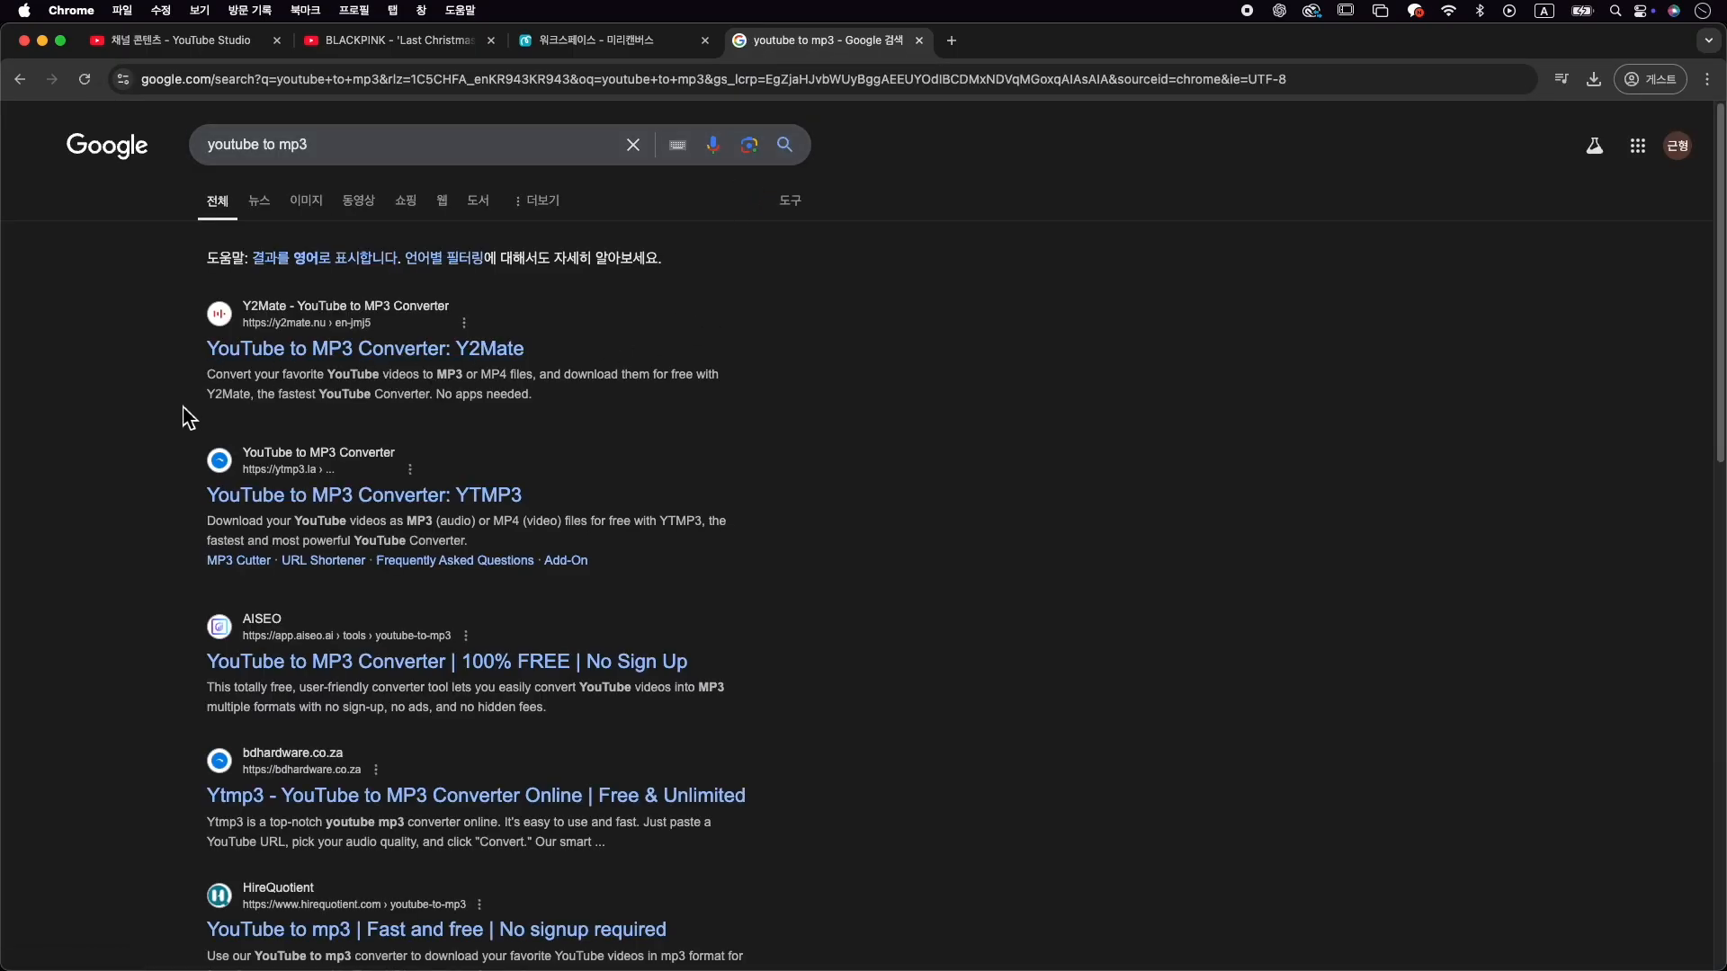
scroll(385, 636, "down", 6)
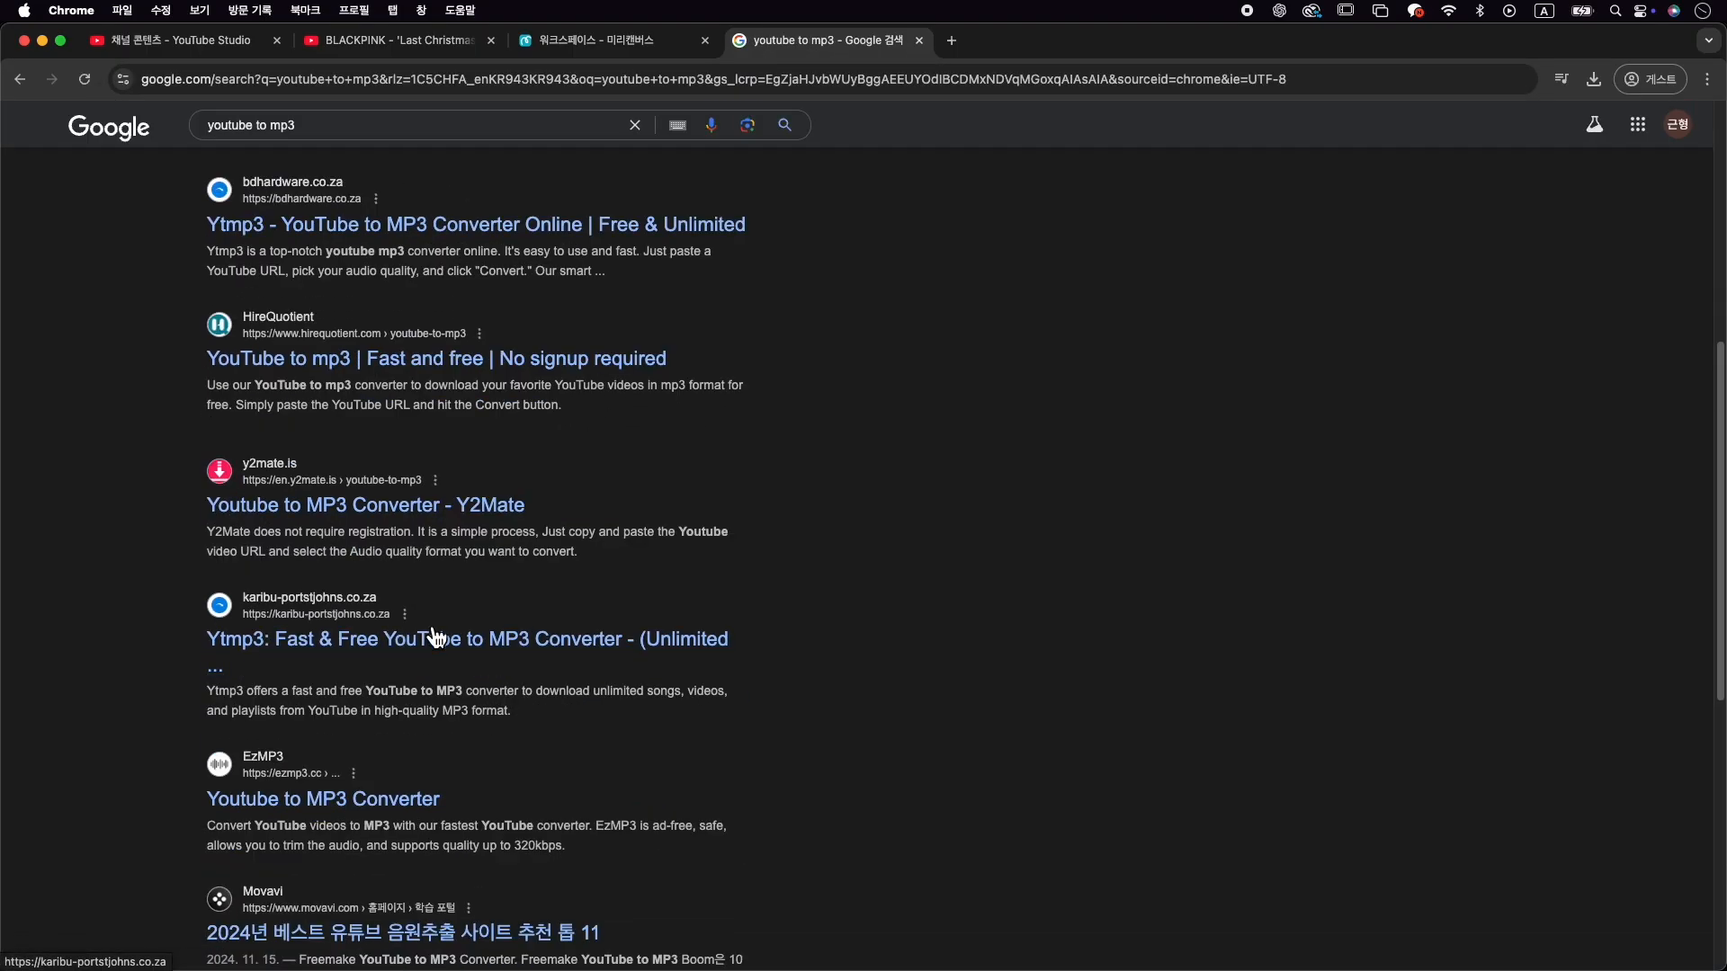
scroll(436, 635, "up", 6)
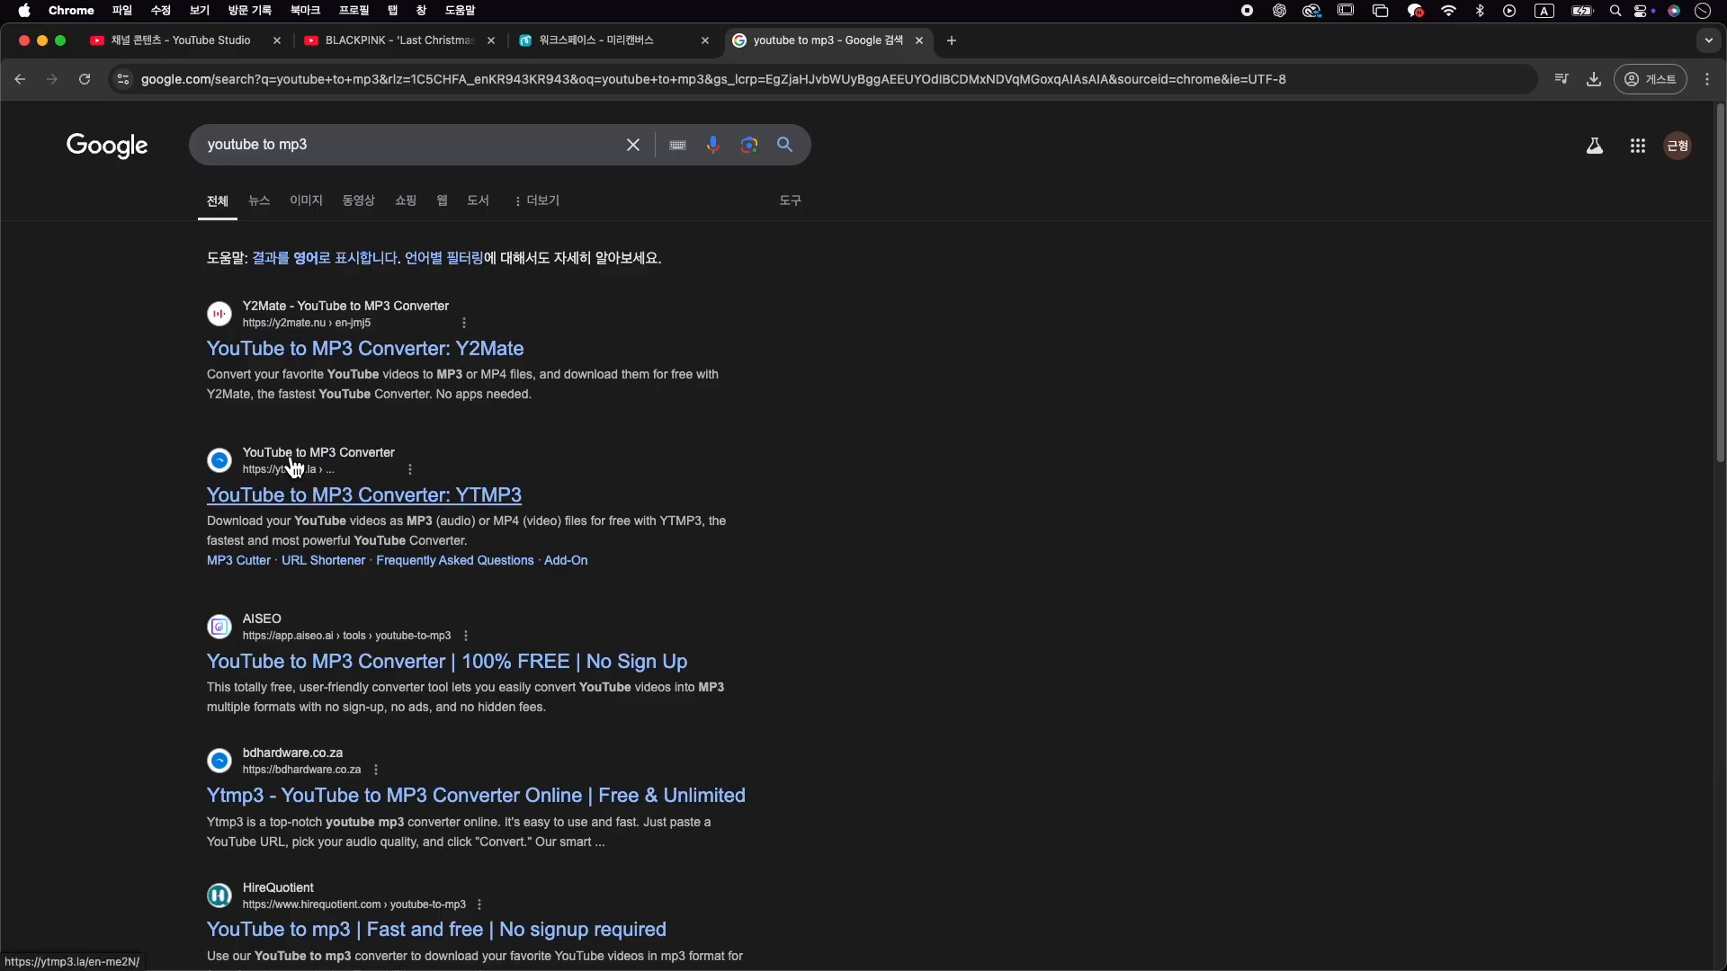
scroll(357, 441, "down", 5)
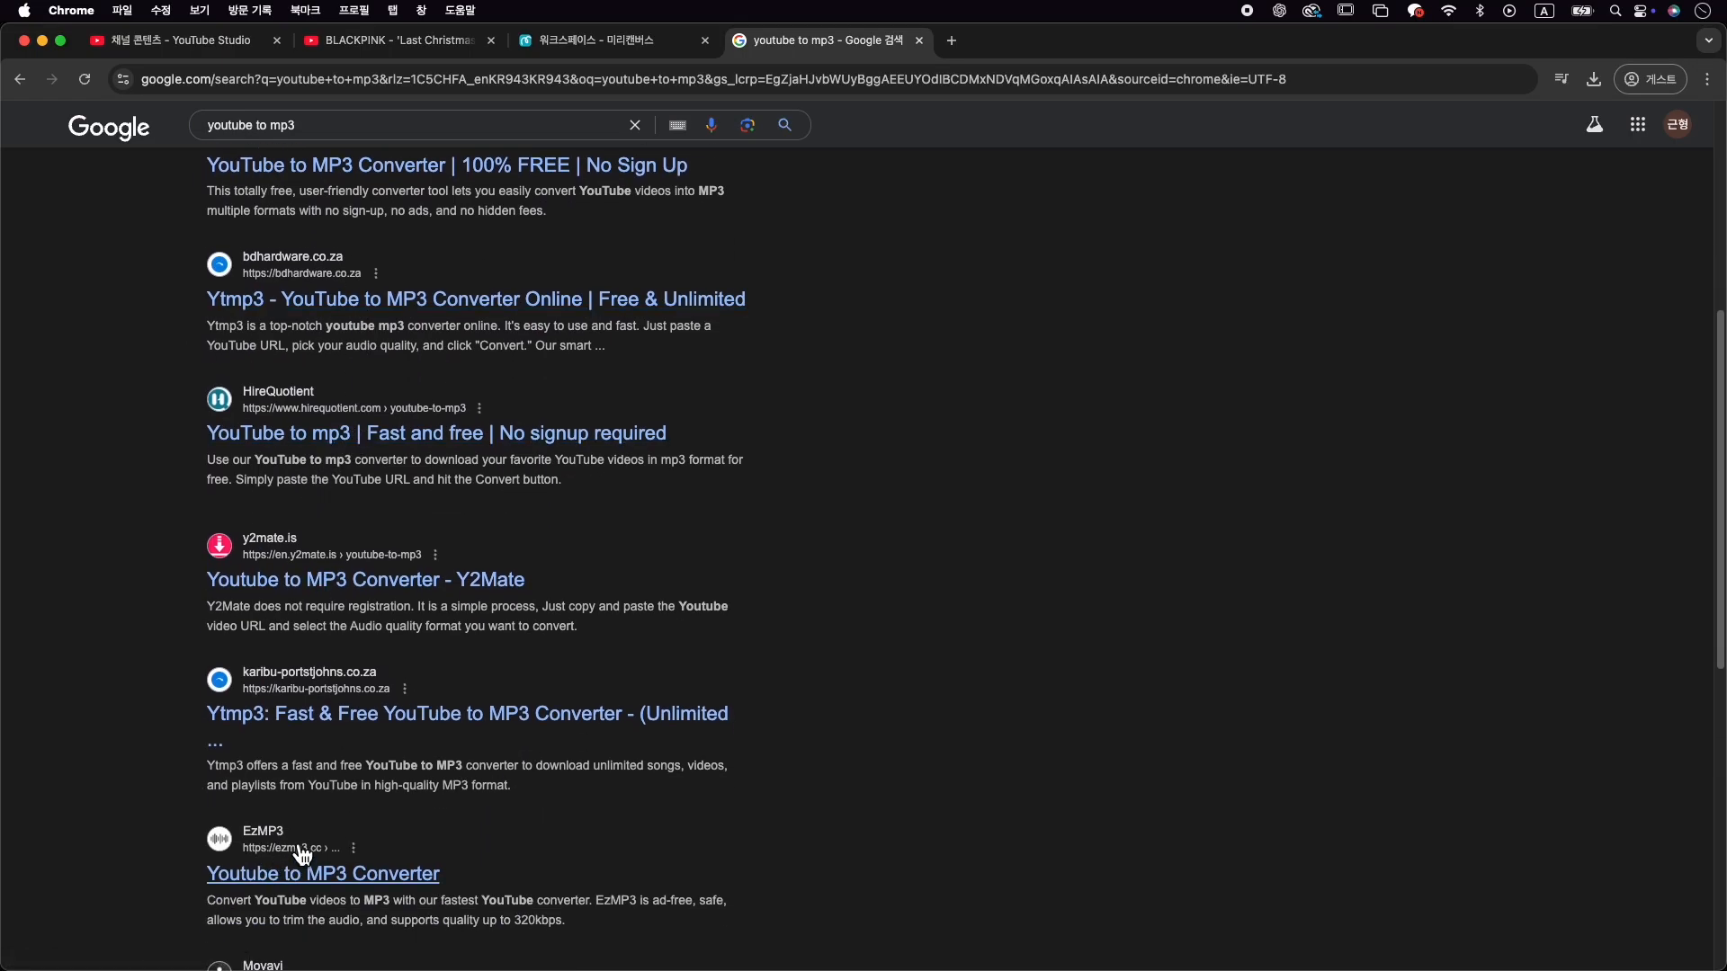
scroll(269, 827, "down", 1)
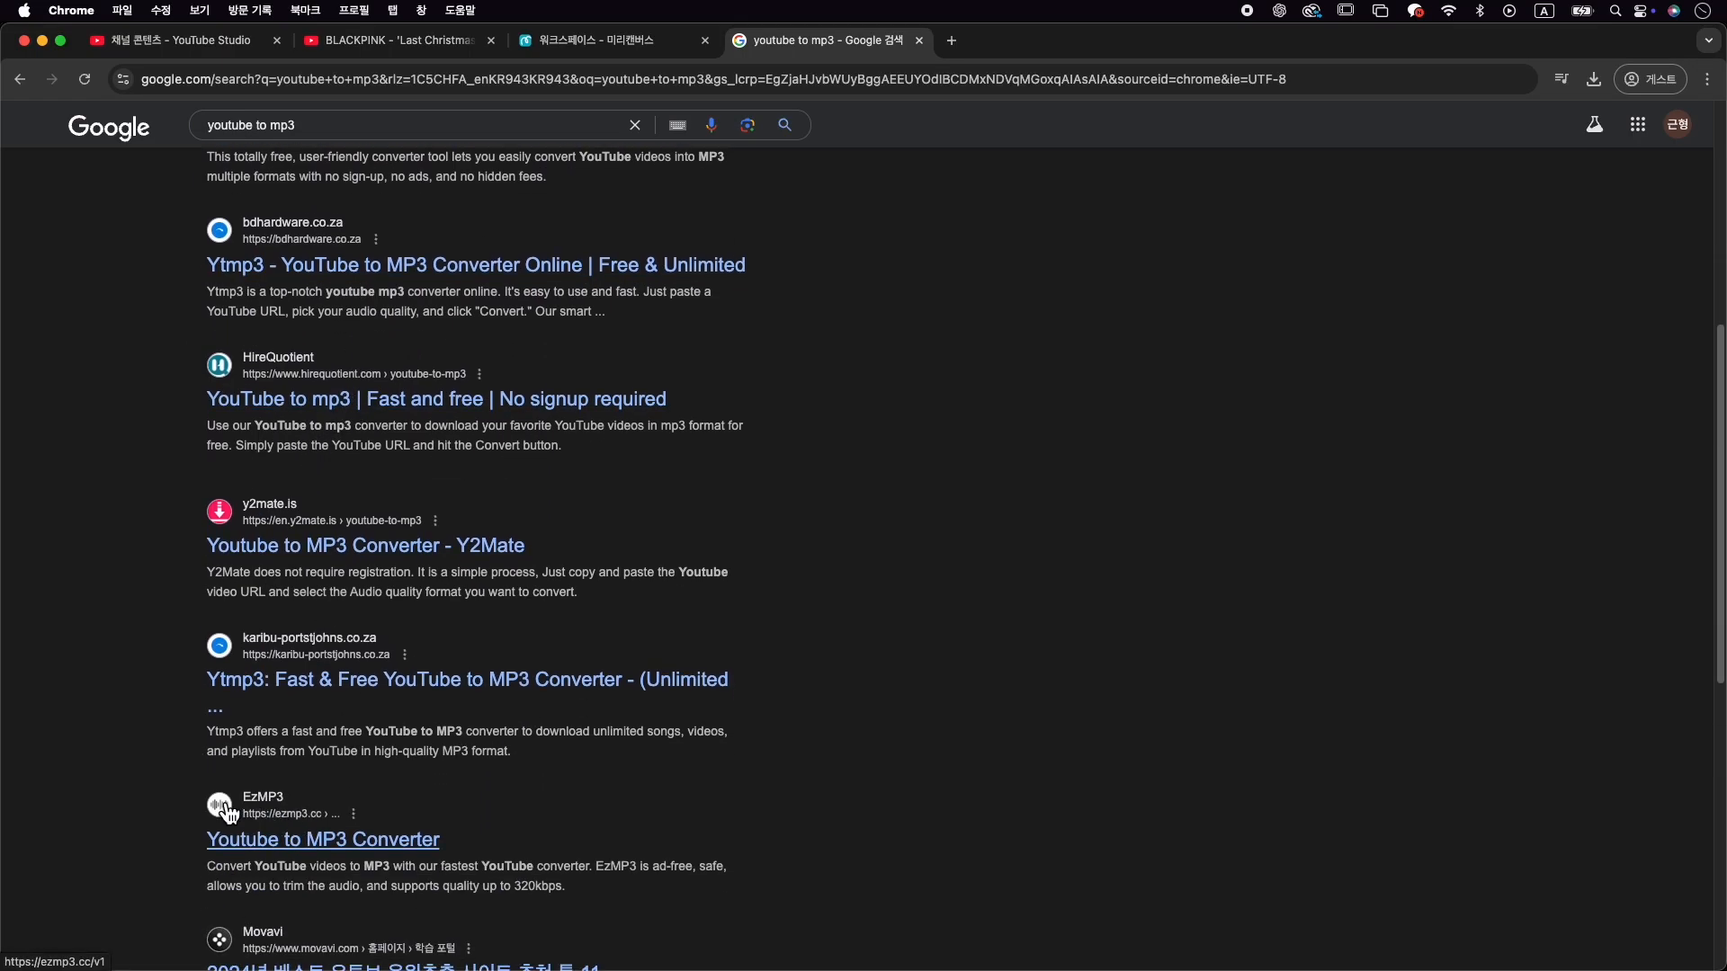
left_click(376, 845)
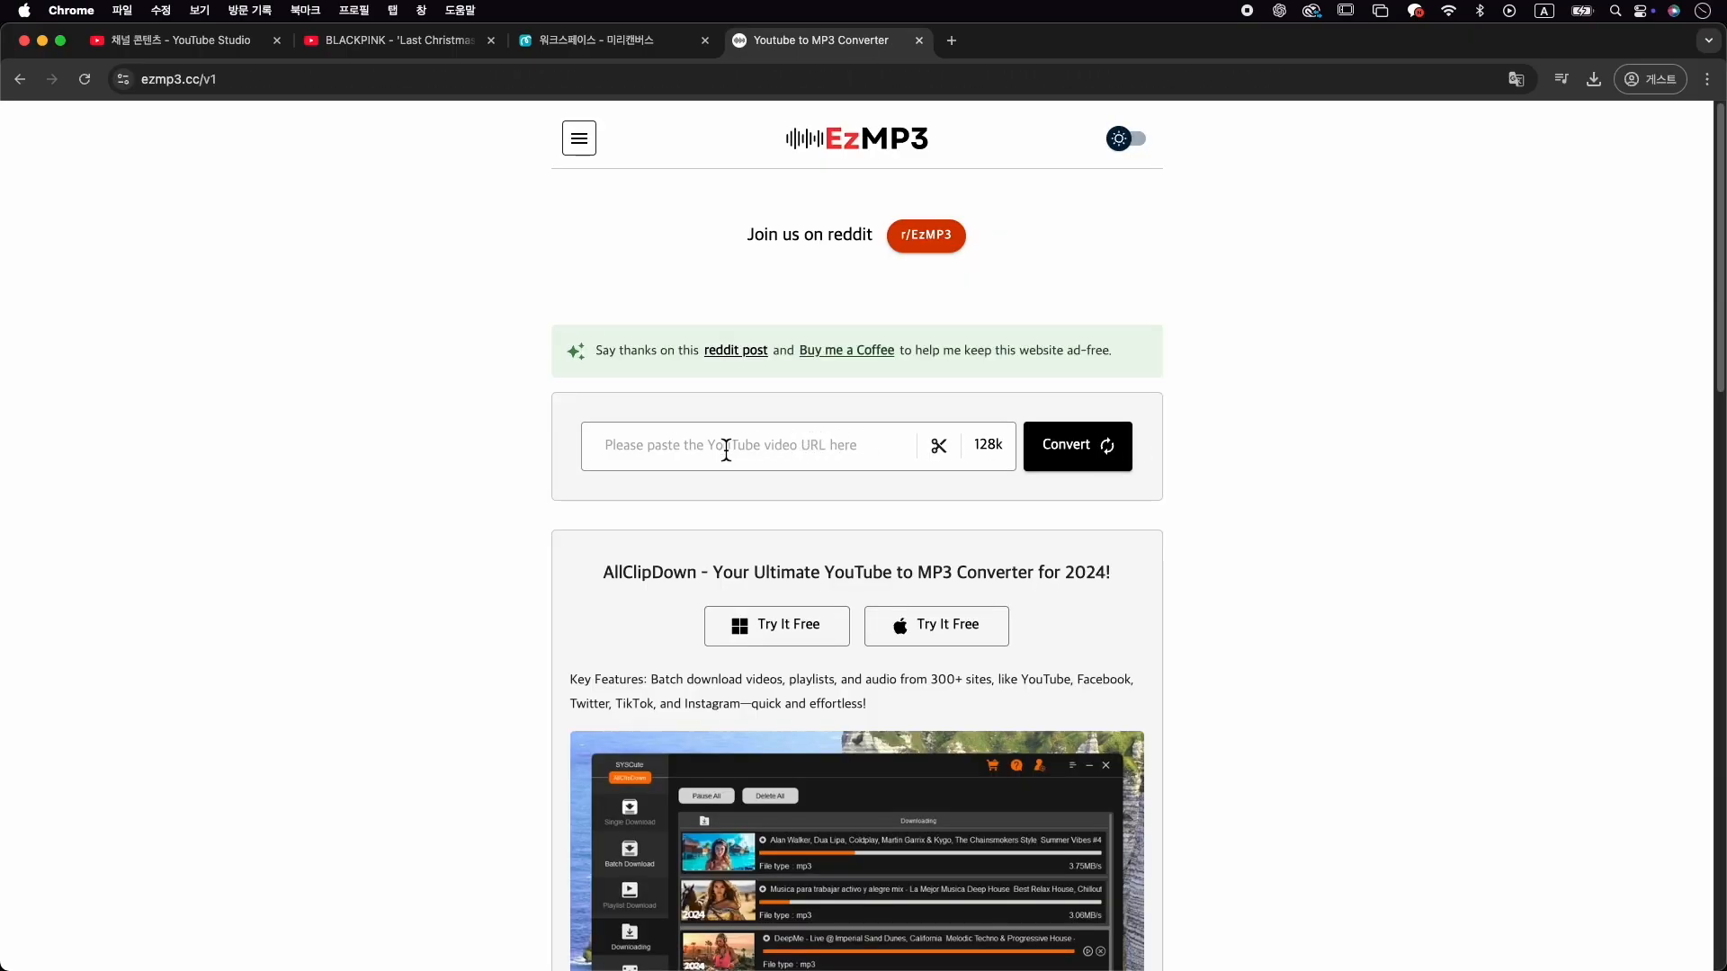
Convert the copied BLACKPINK 'Last Christmas' link to MP3 at 128K quality and save the file in the 다운로드 folder
key("super+v")
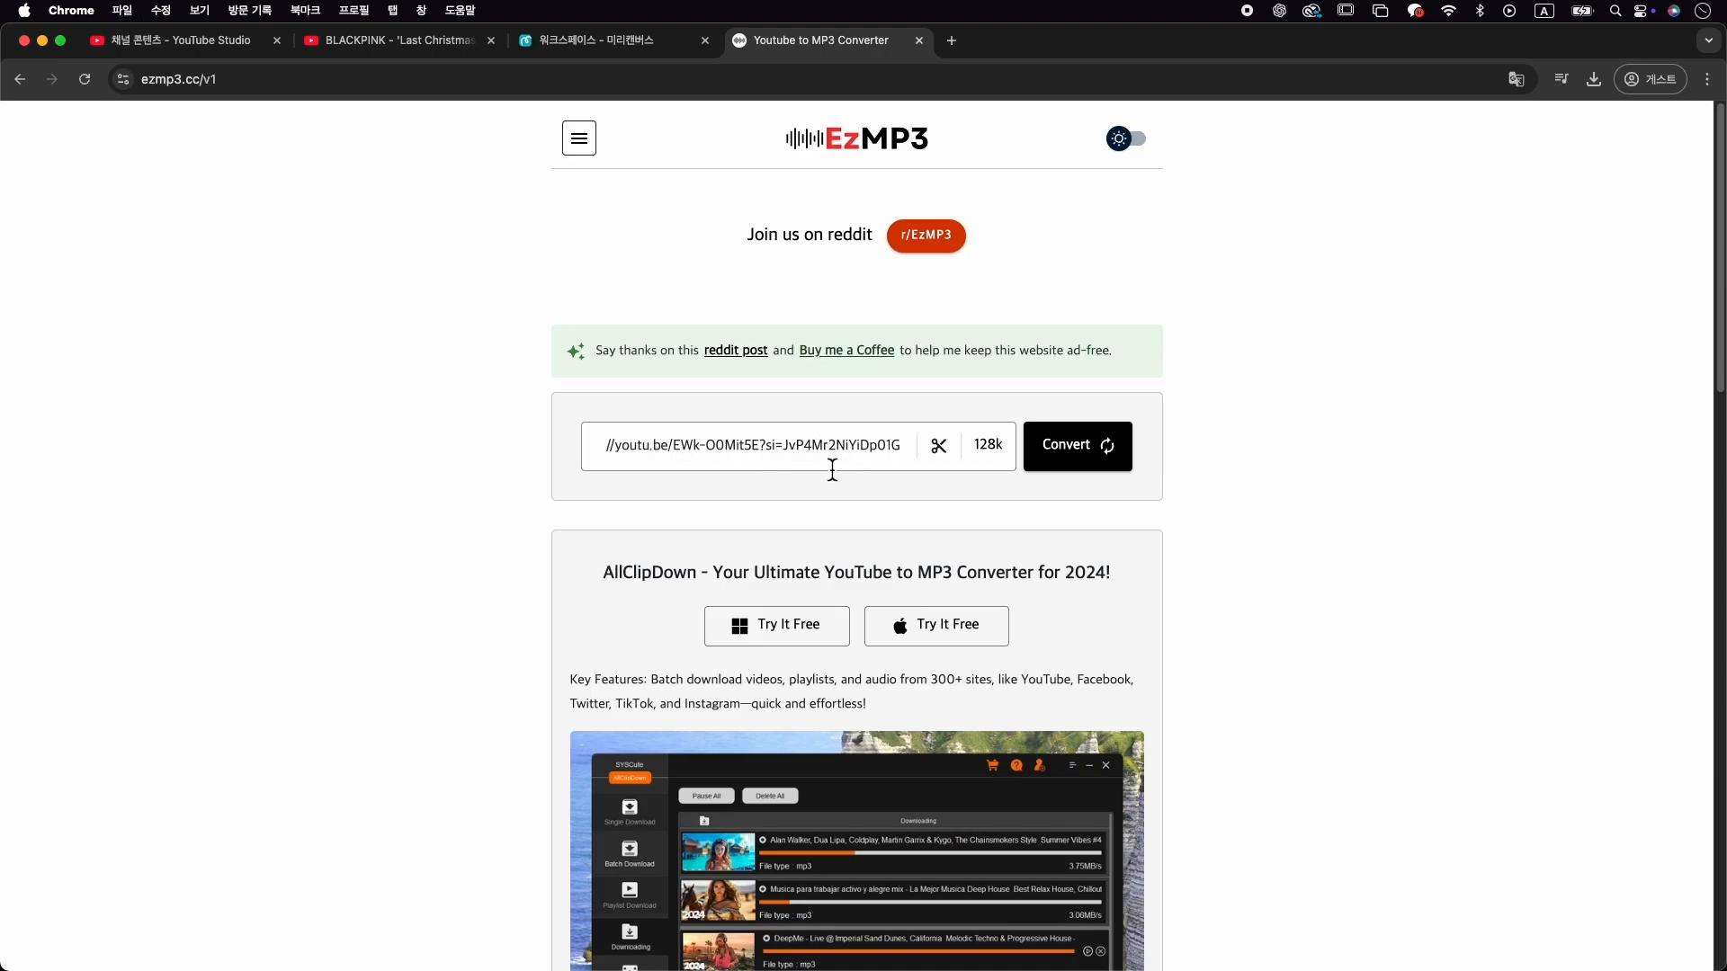
left_click(994, 448)
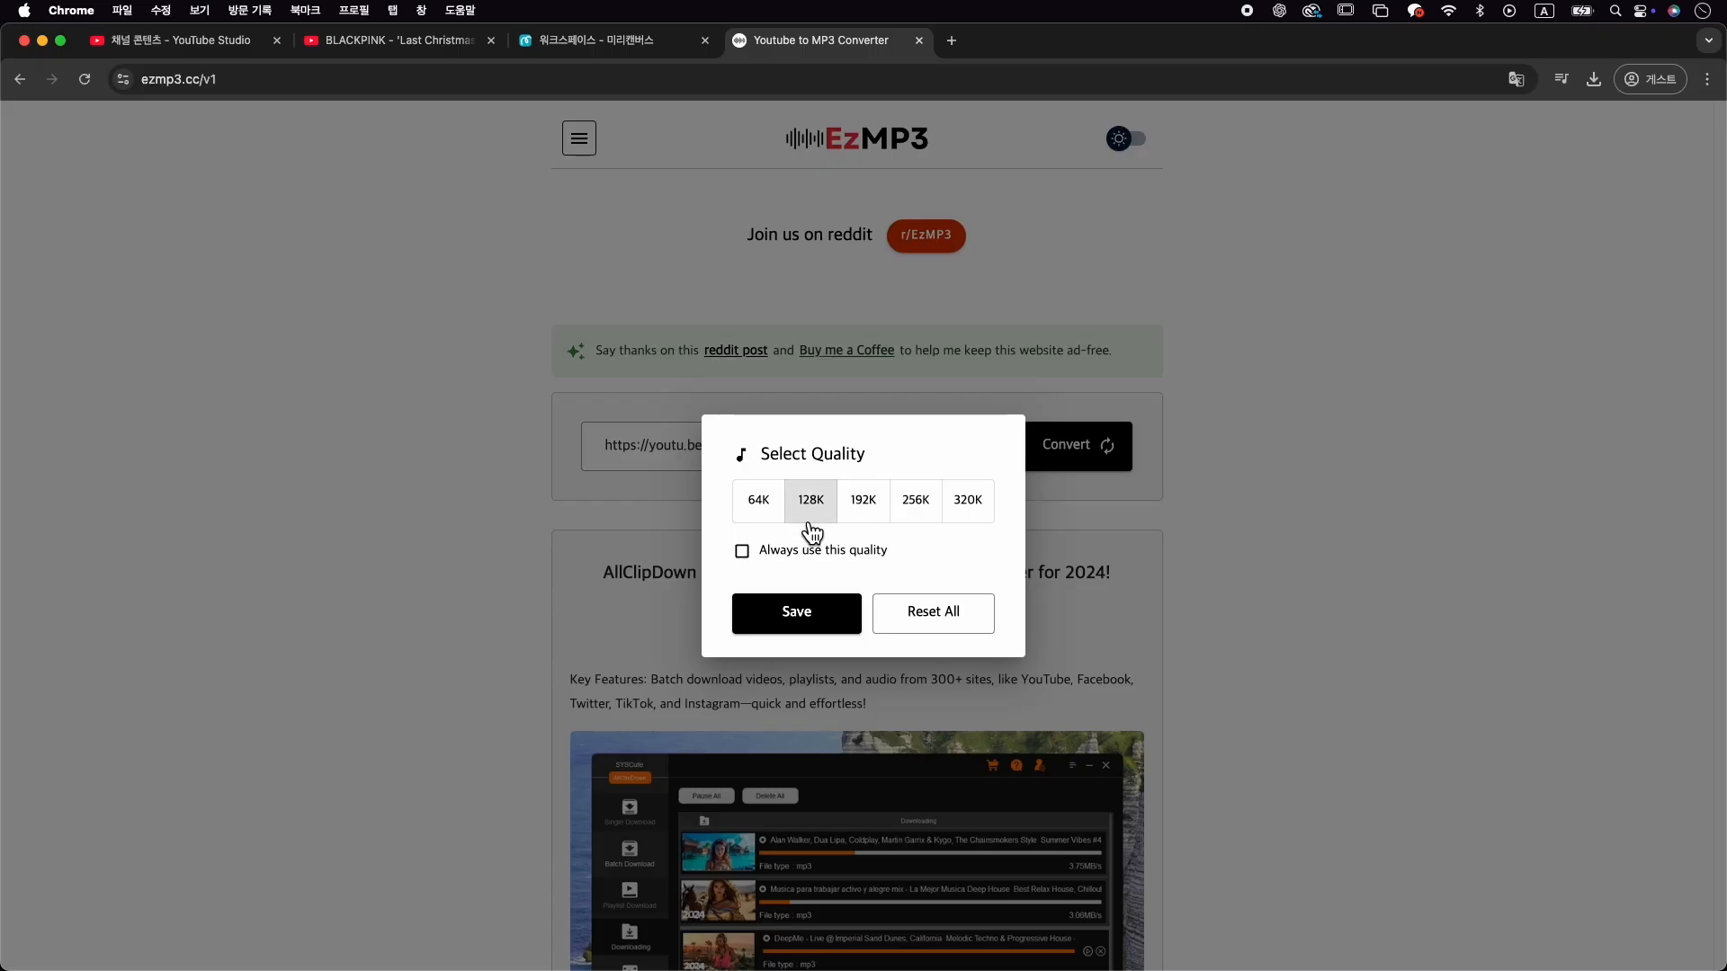
left_click(814, 630)
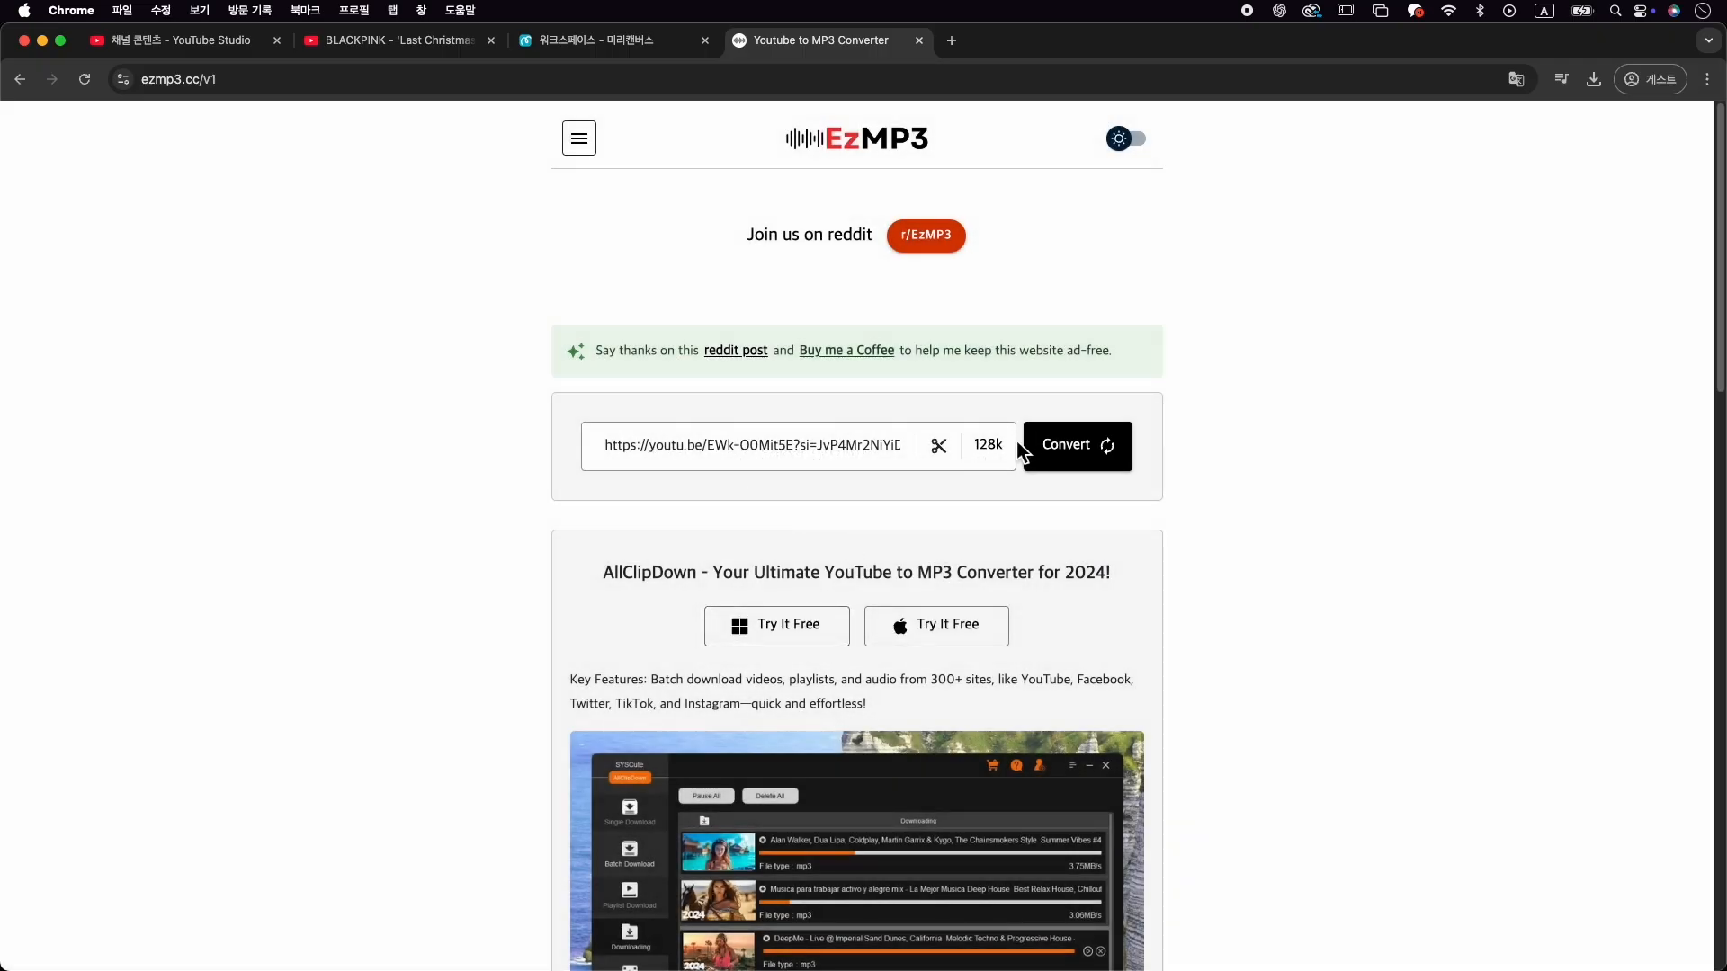
left_click(1084, 453)
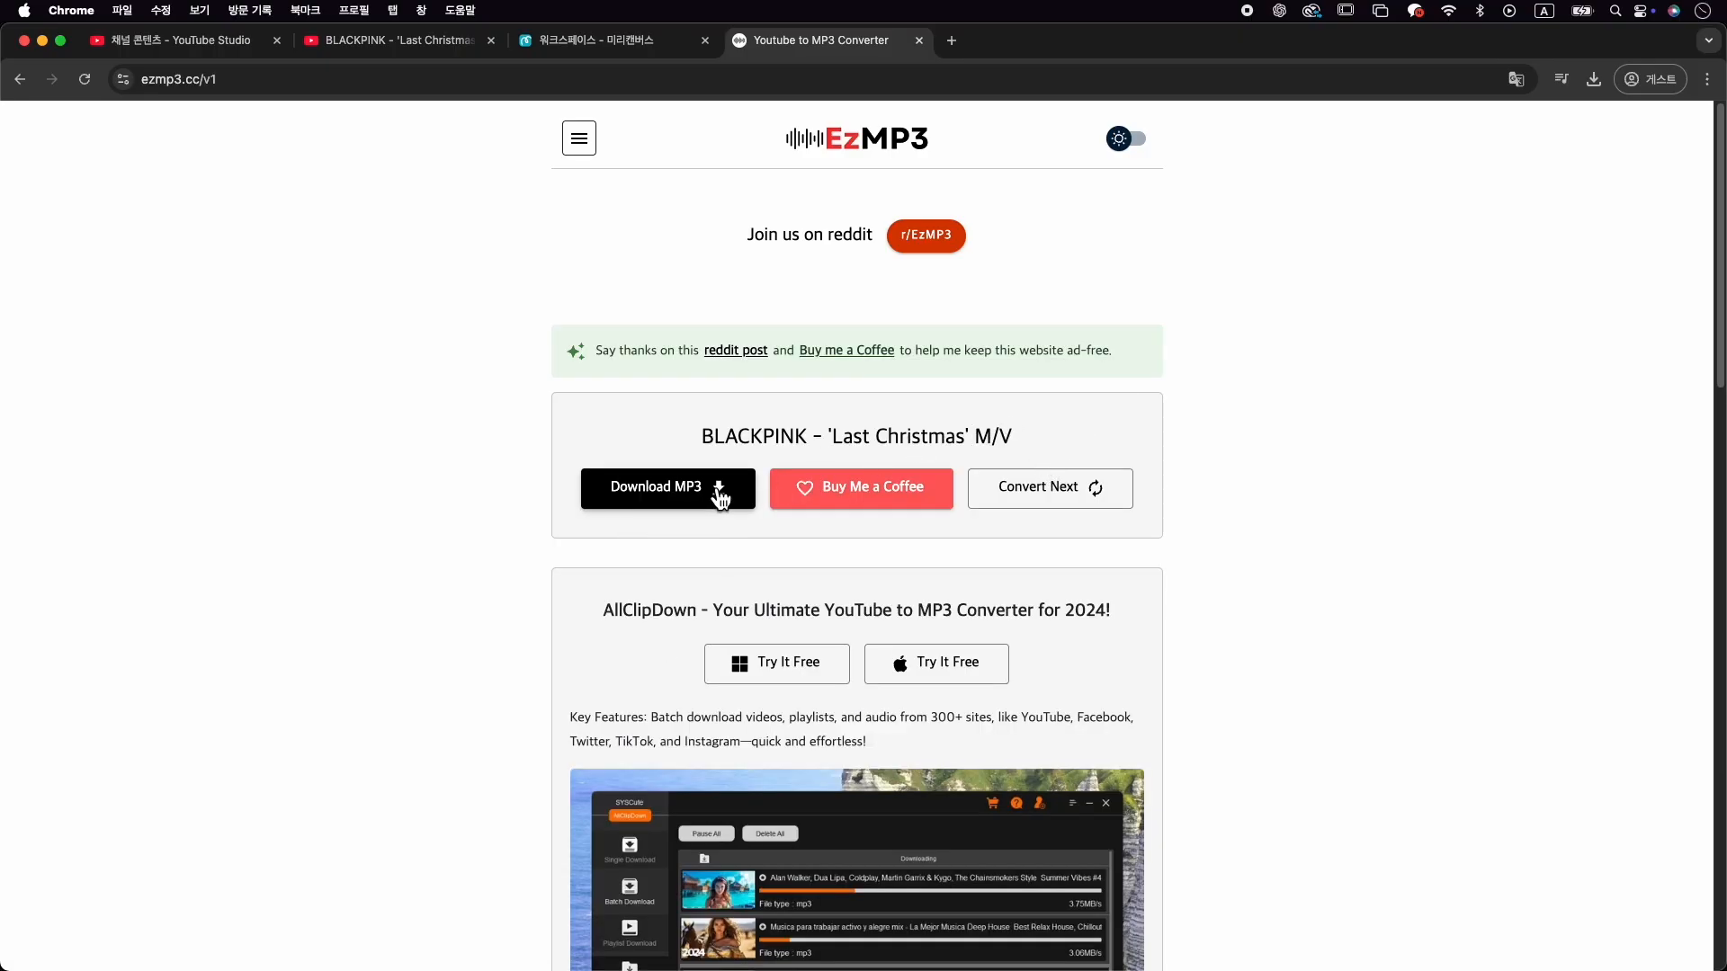
left_click(719, 495)
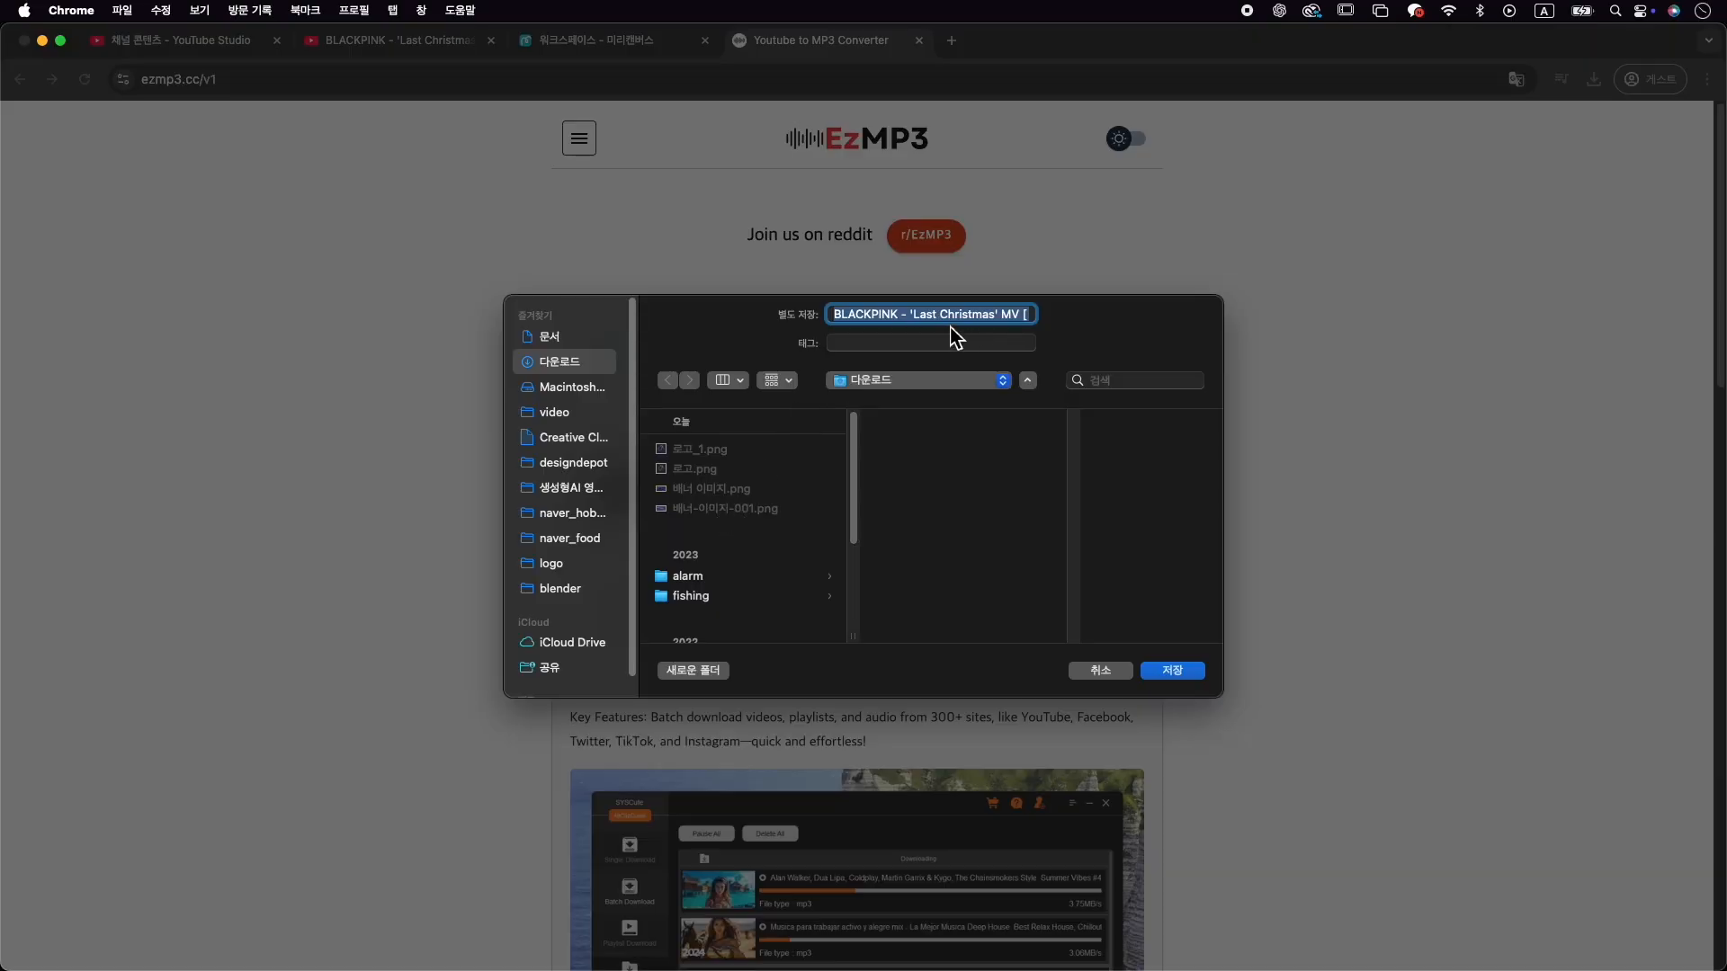
left_click(1171, 671)
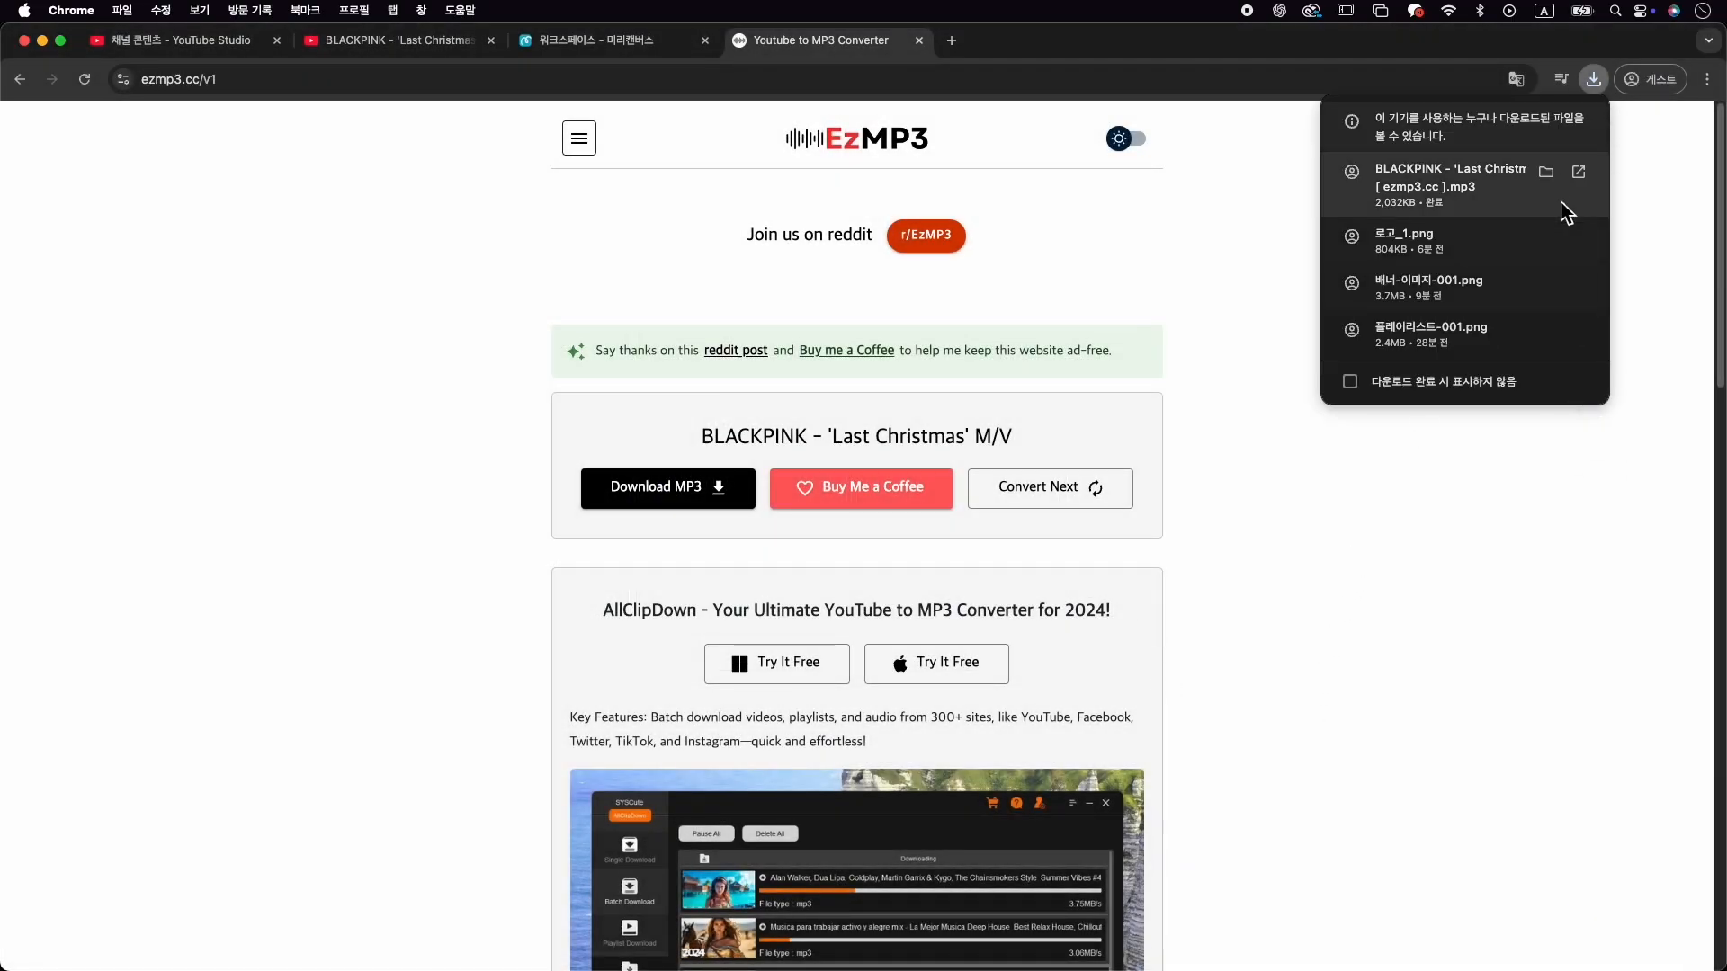
Locate the downloaded BLACKPINK MP3 in its folder and play it to check the audio
left_click(1544, 173)
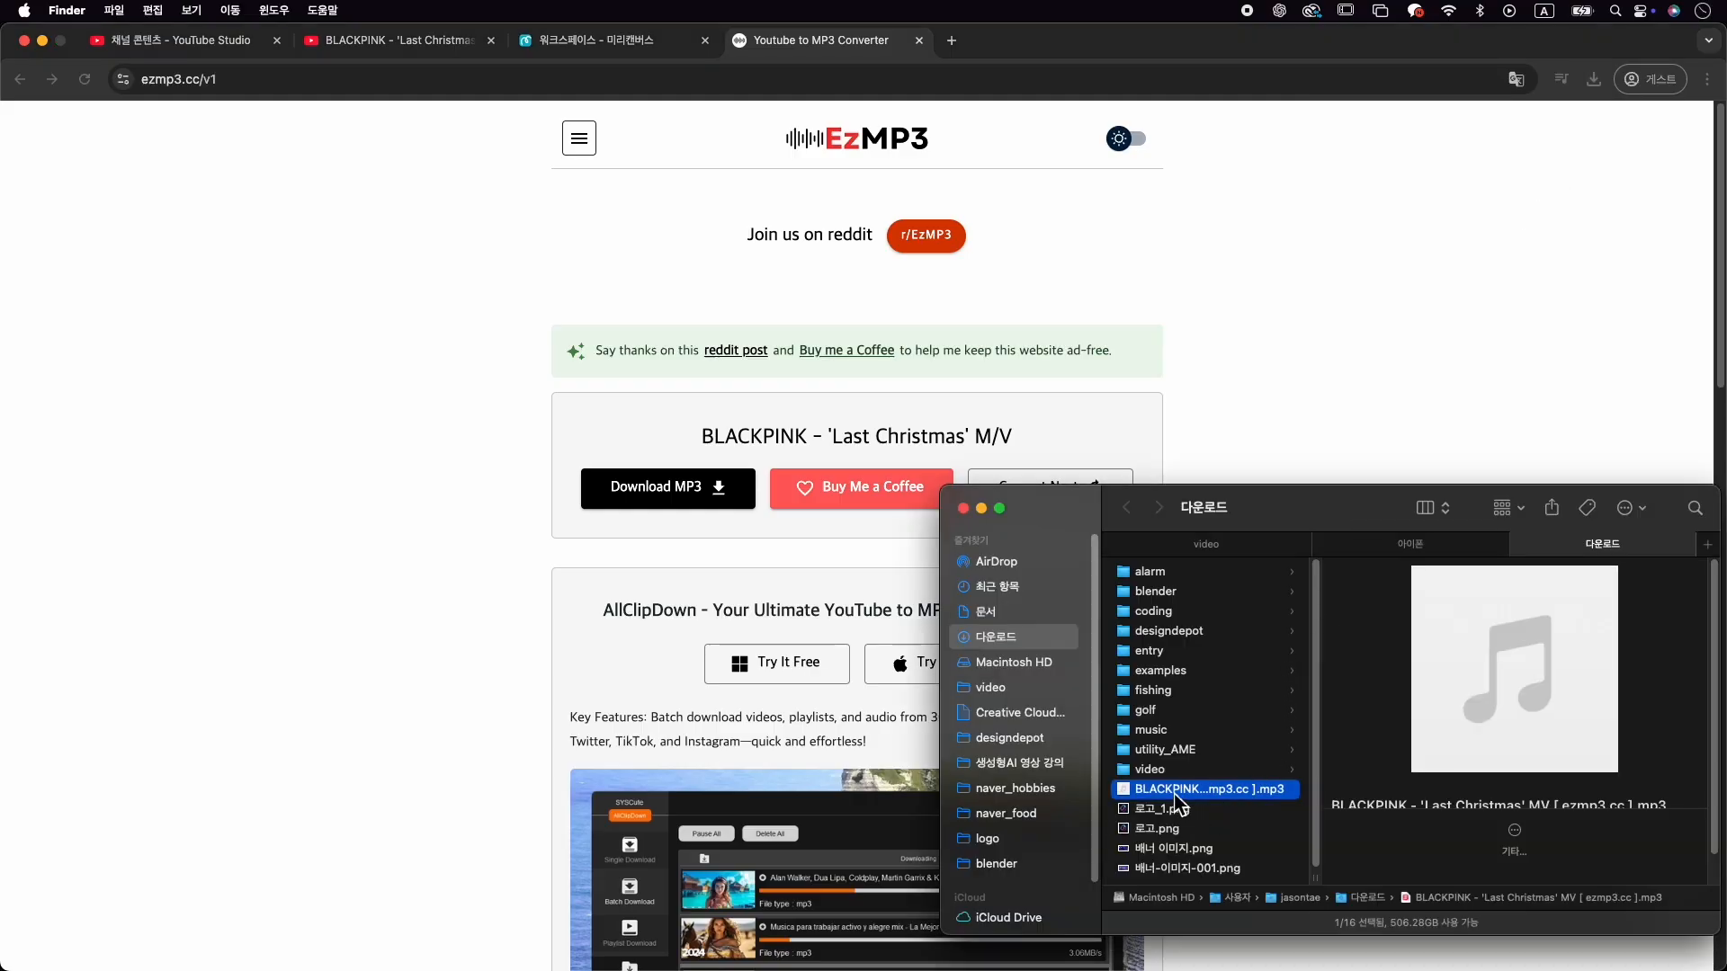
double_click(1236, 796)
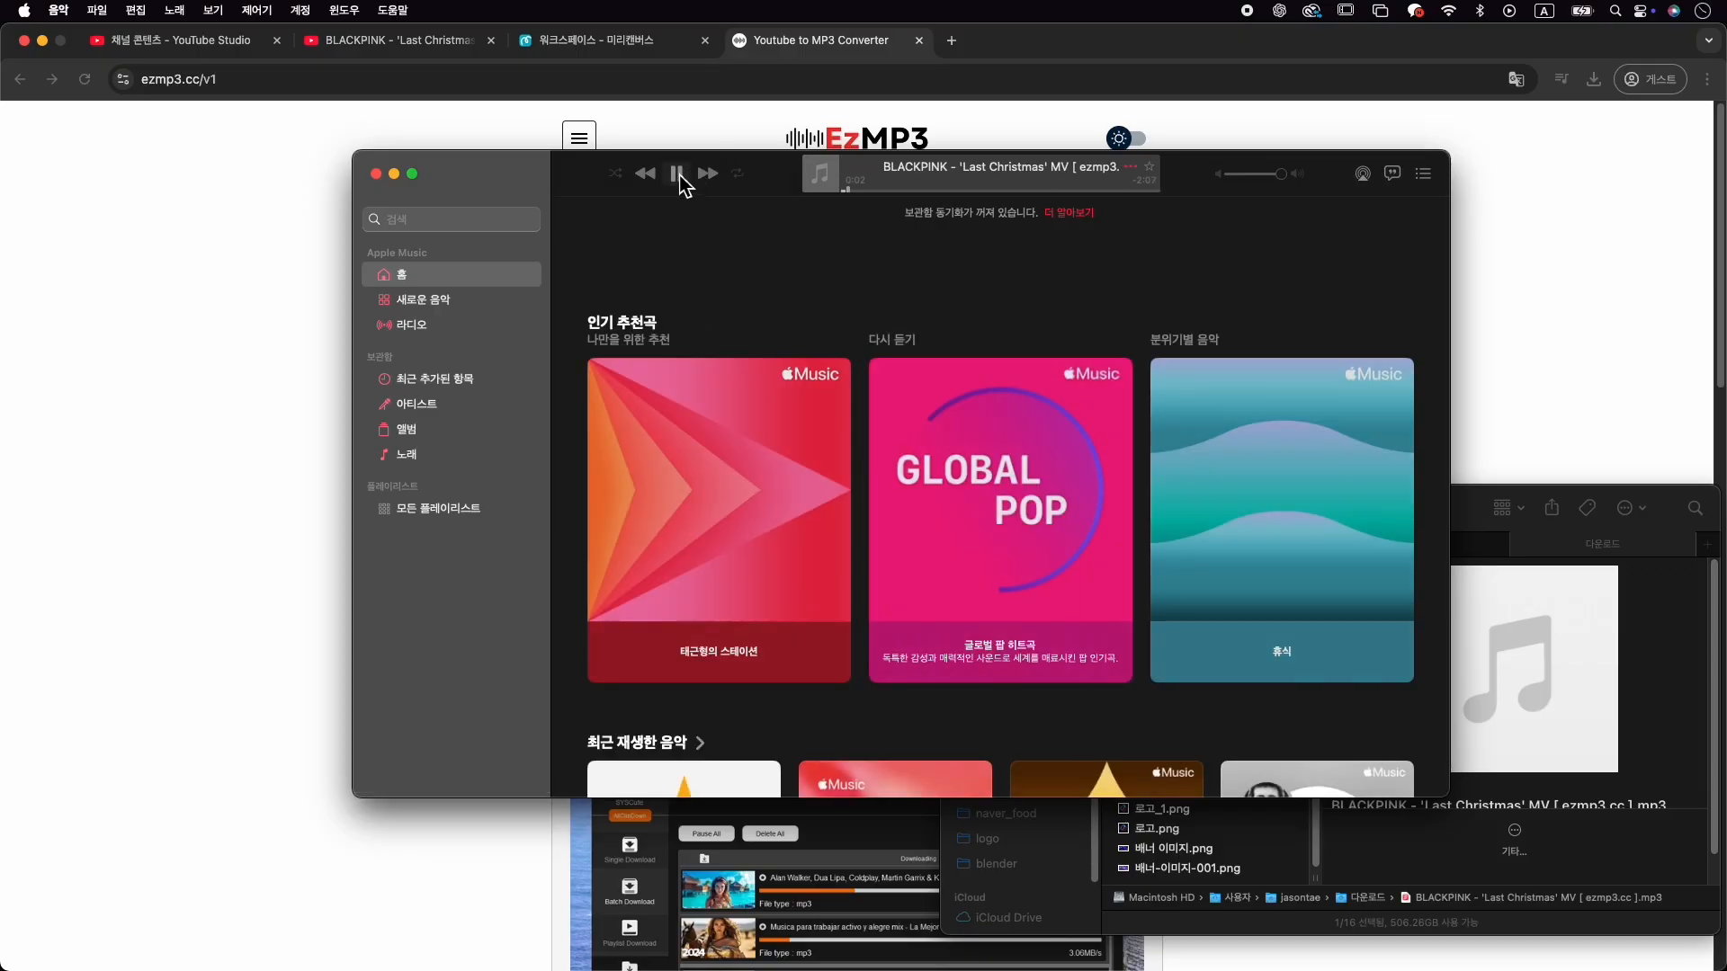
left_click(143, 474)
Open the aespa 에스파 'Jingle Bell Rock' Lyric Video from the 에스파 크리스마스 results on YouTube and copy its share link
left_click(375, 56)
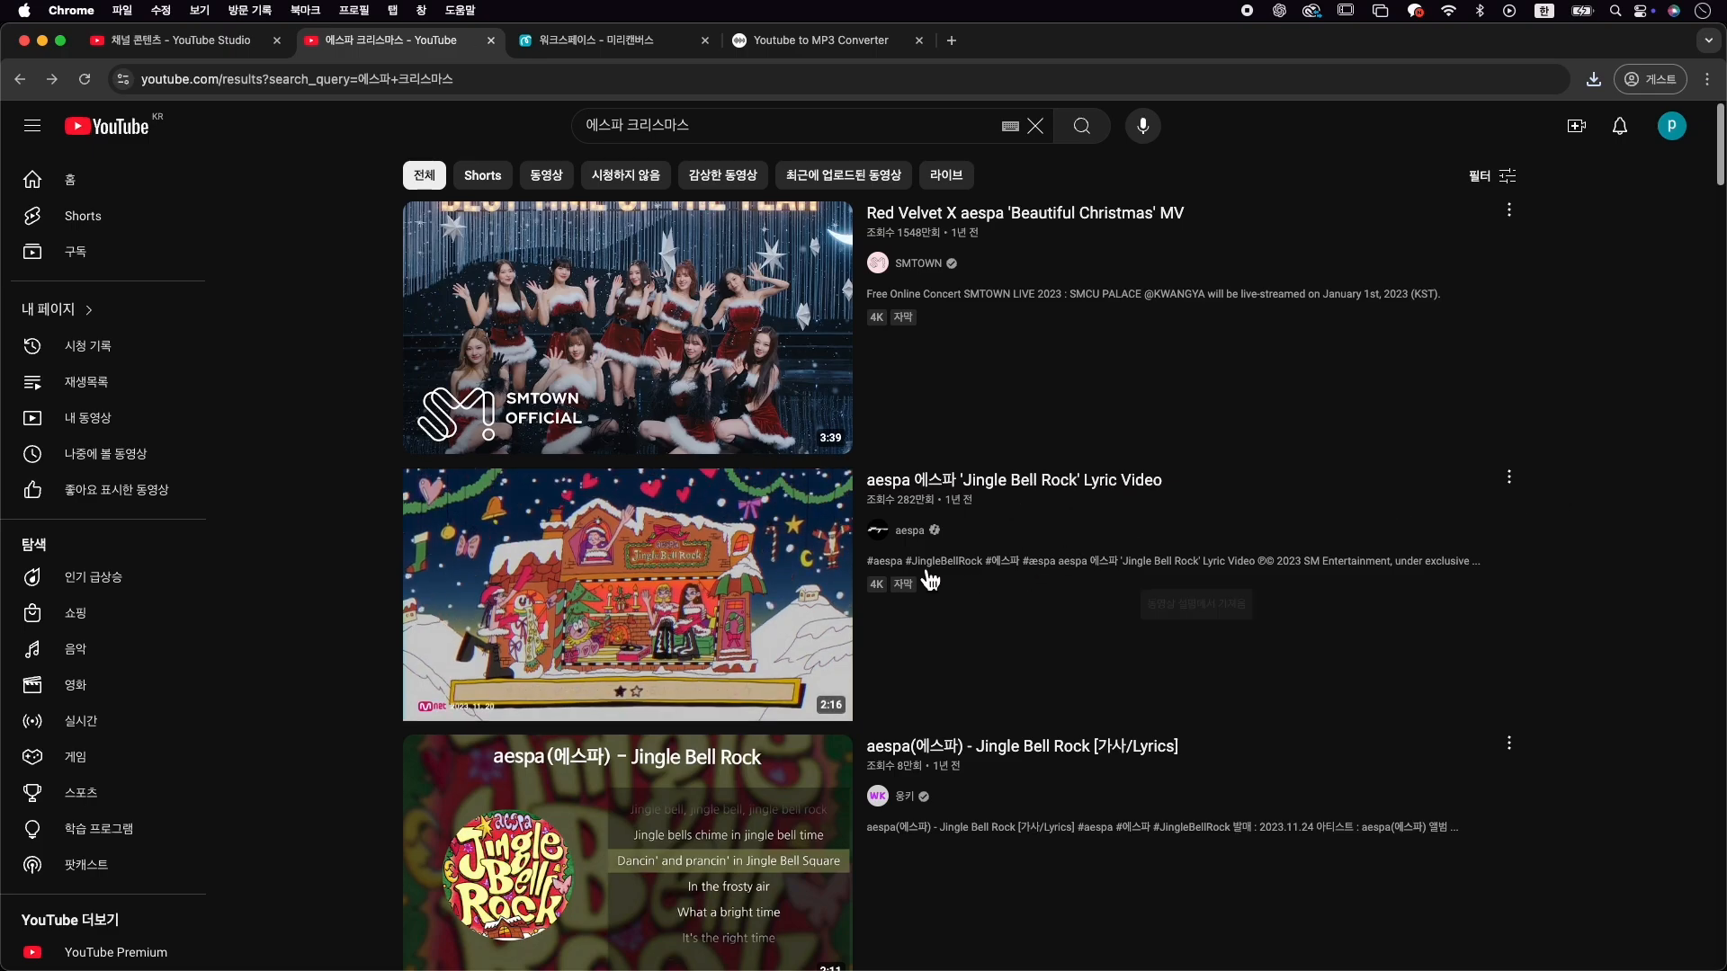
left_click(1035, 497)
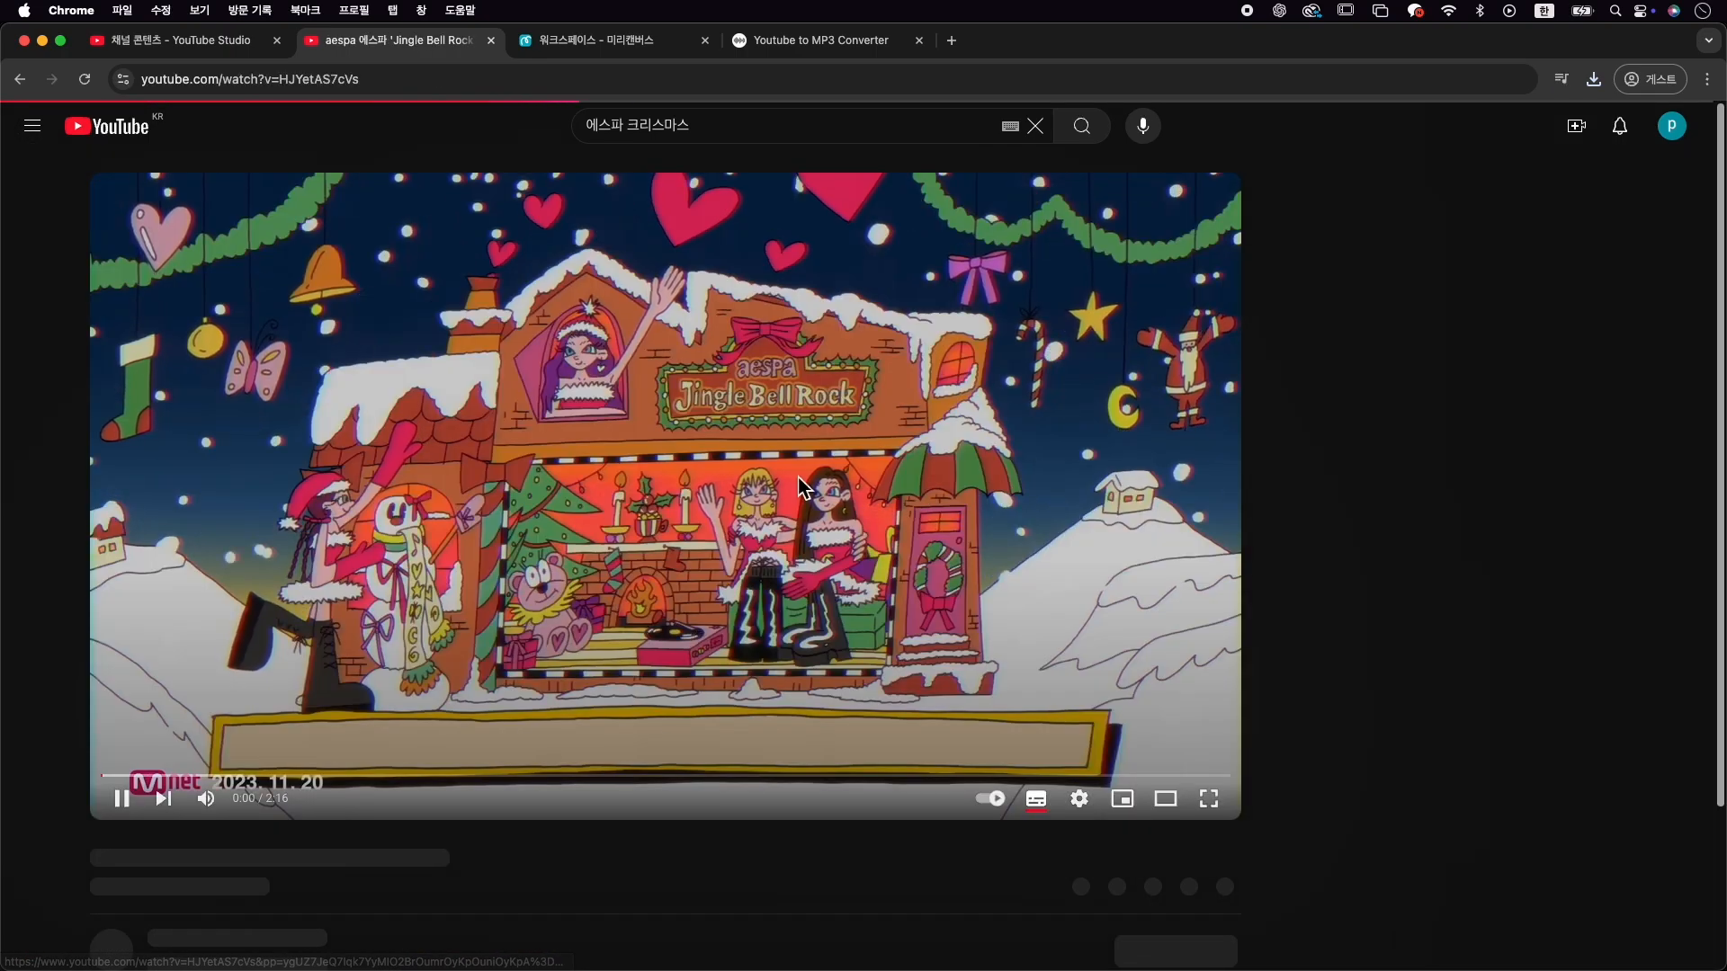
left_click(885, 889)
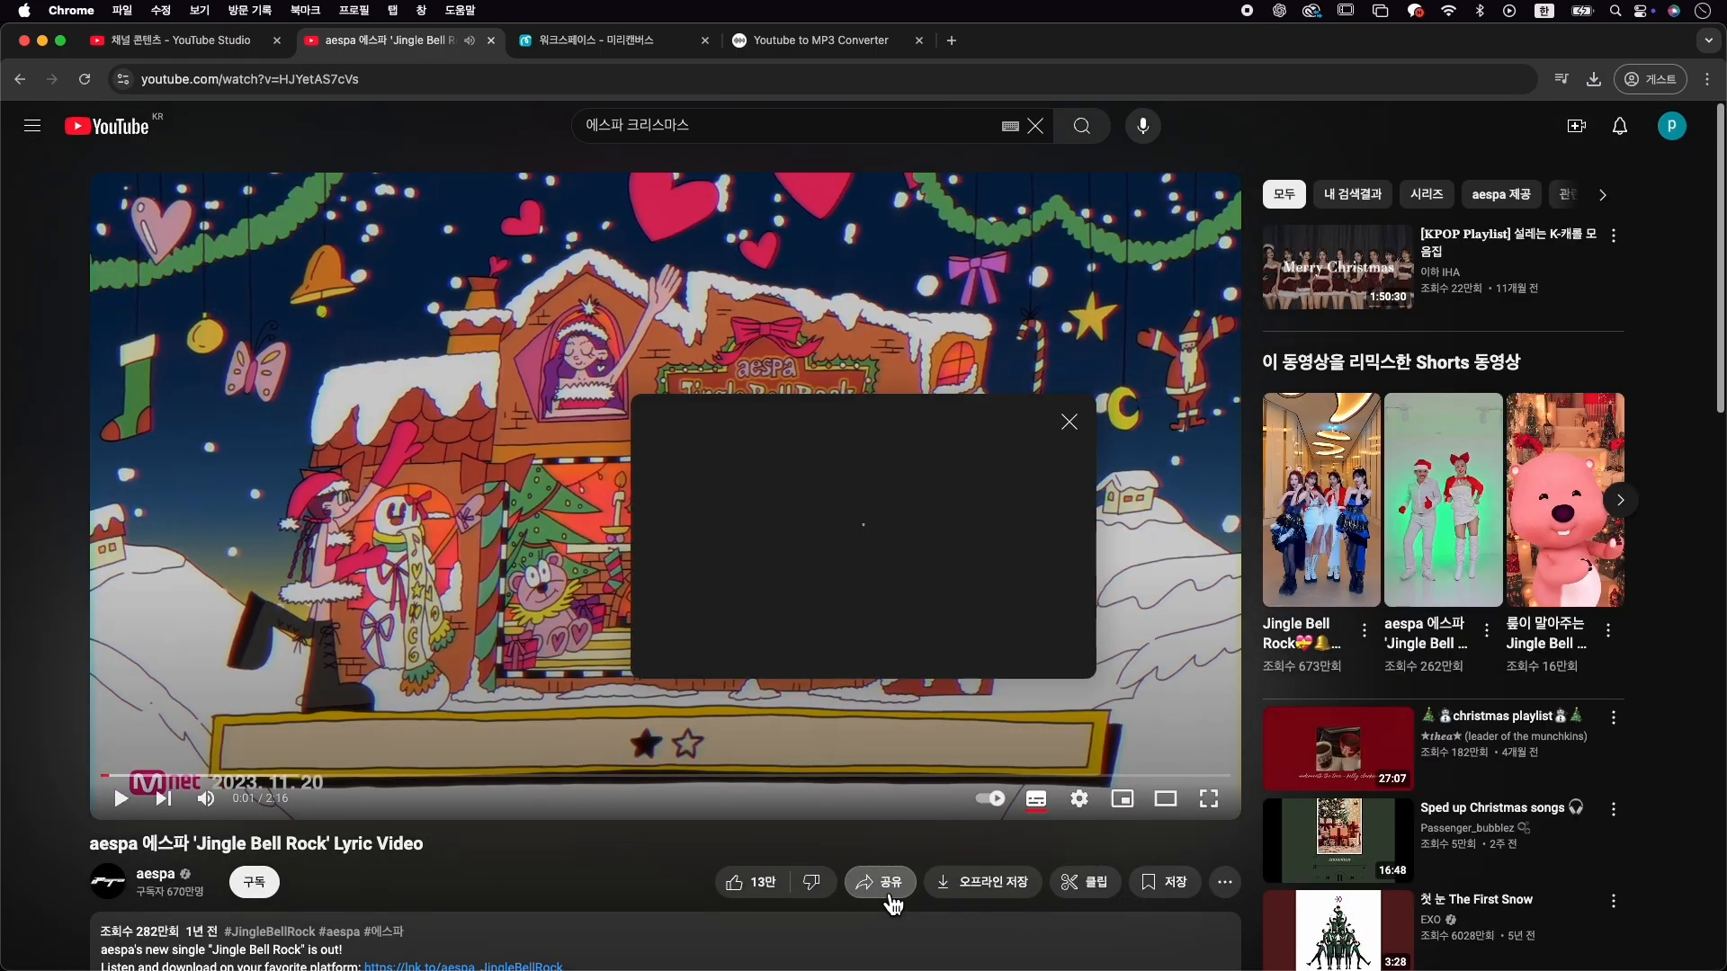
left_click(1069, 582)
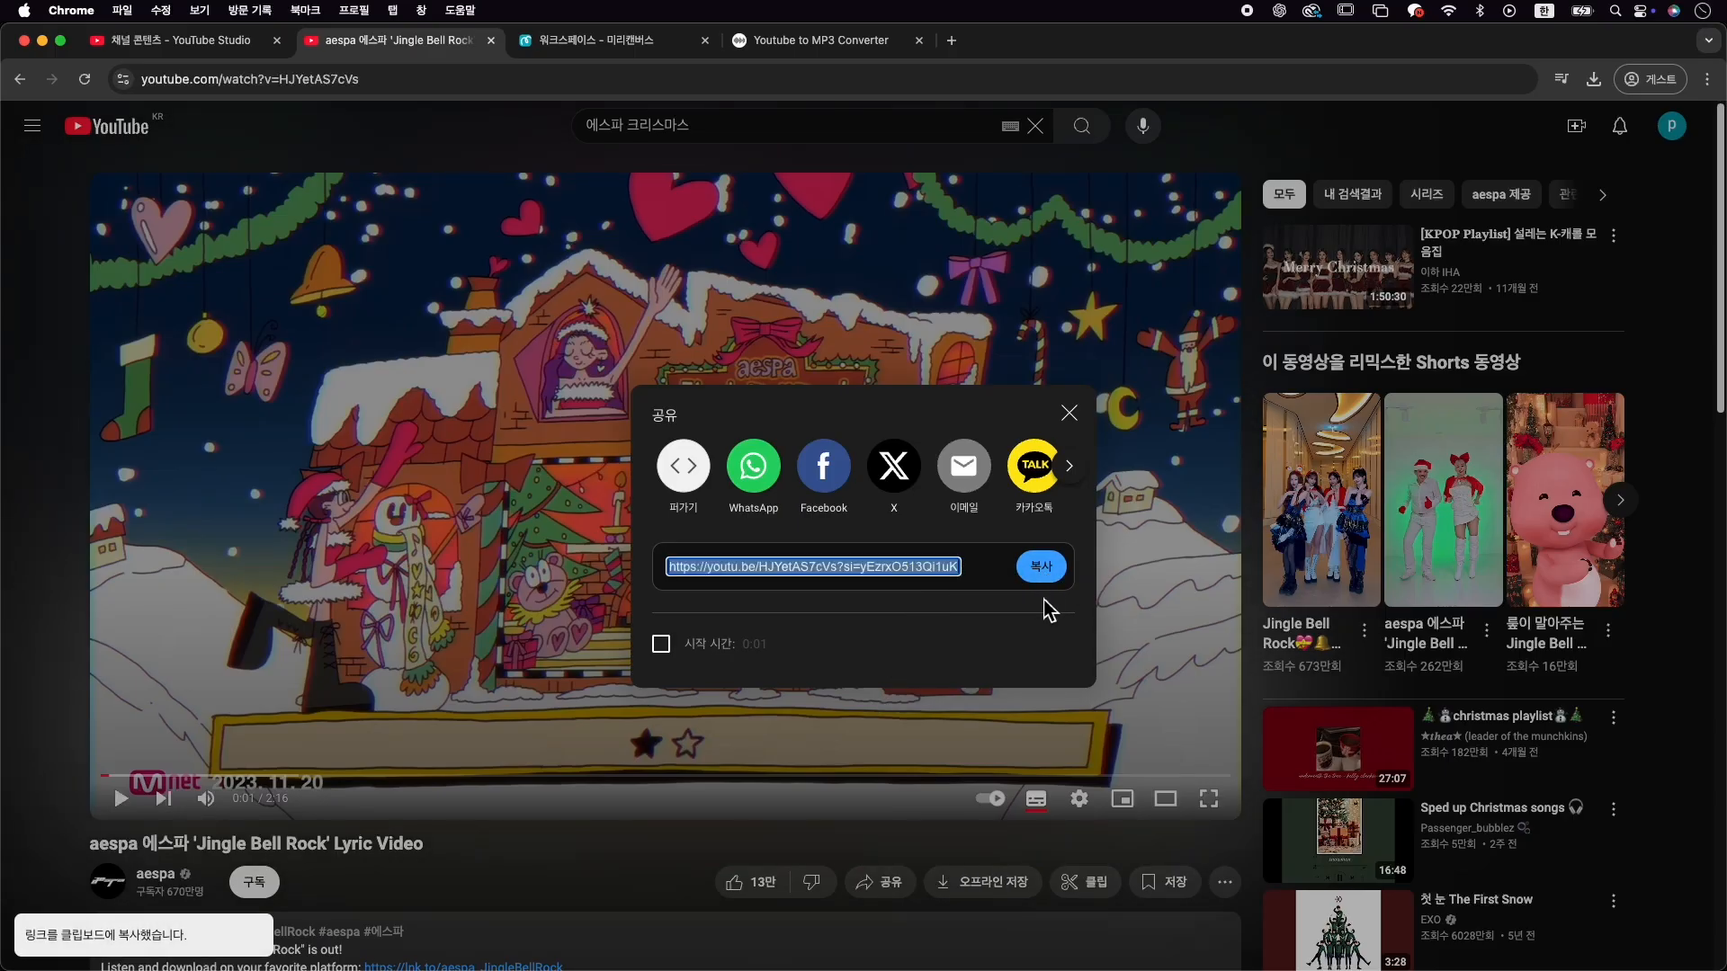
Convert the aespa 'Jingle Bell Rock' link to MP3 in EzMP3, completing the human verification, and save the file in the 다운로드 folder
left_click(829, 42)
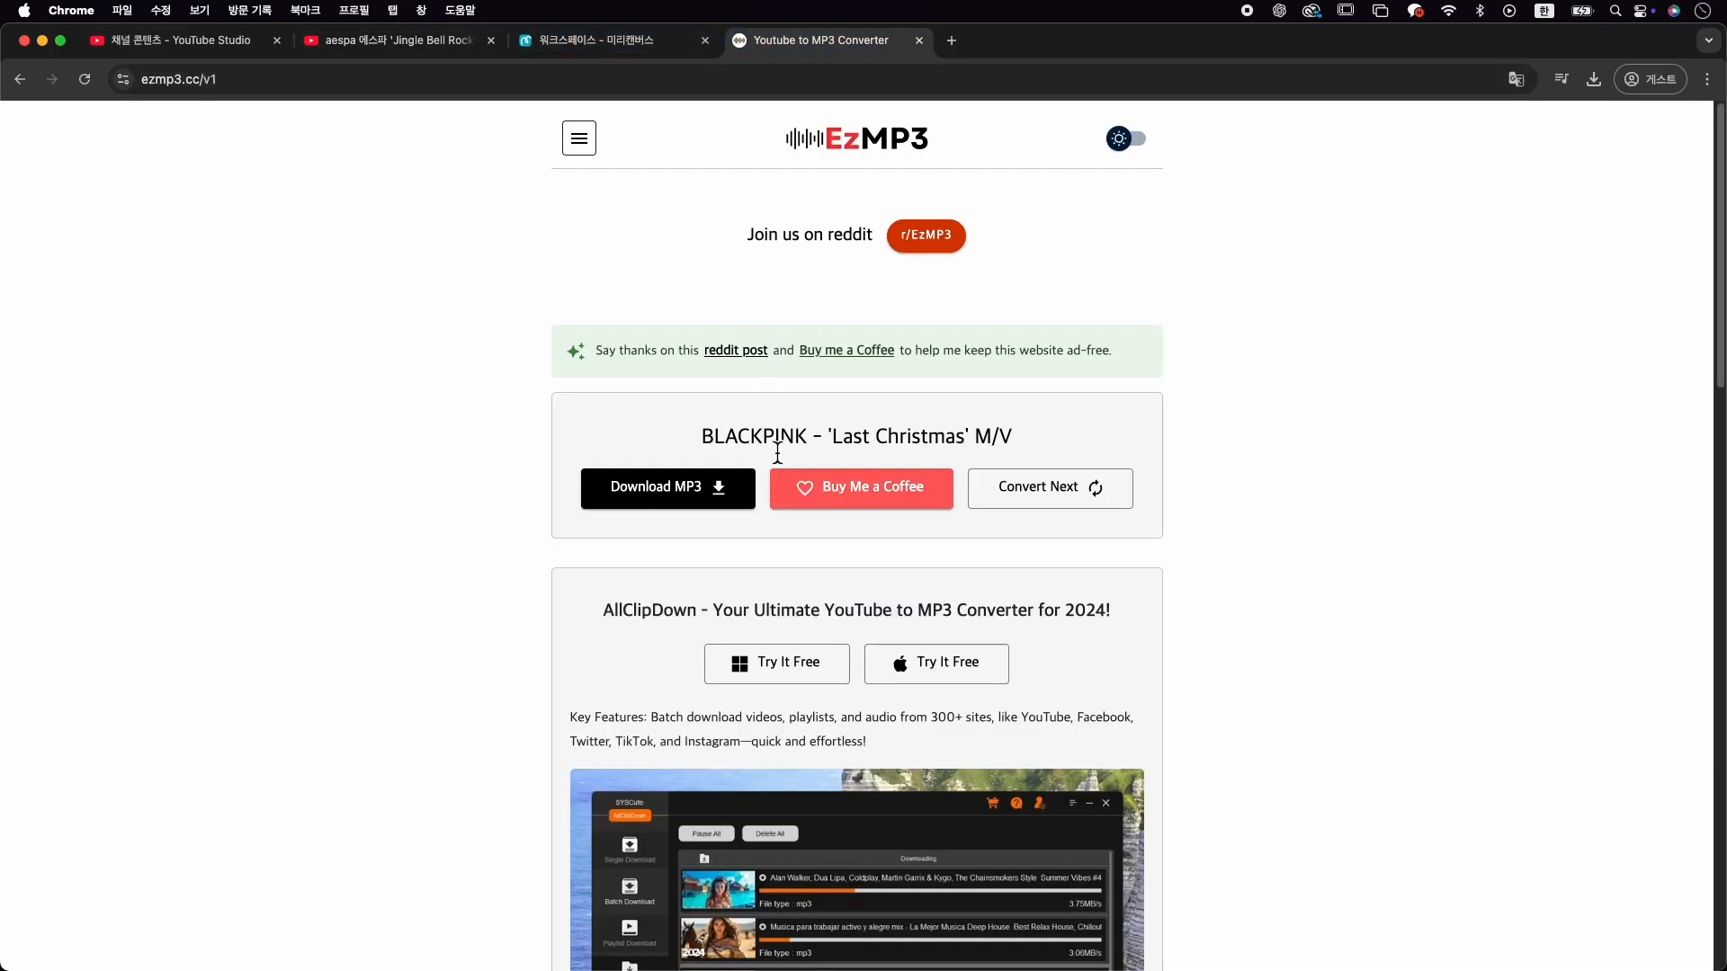
left_click(1088, 495)
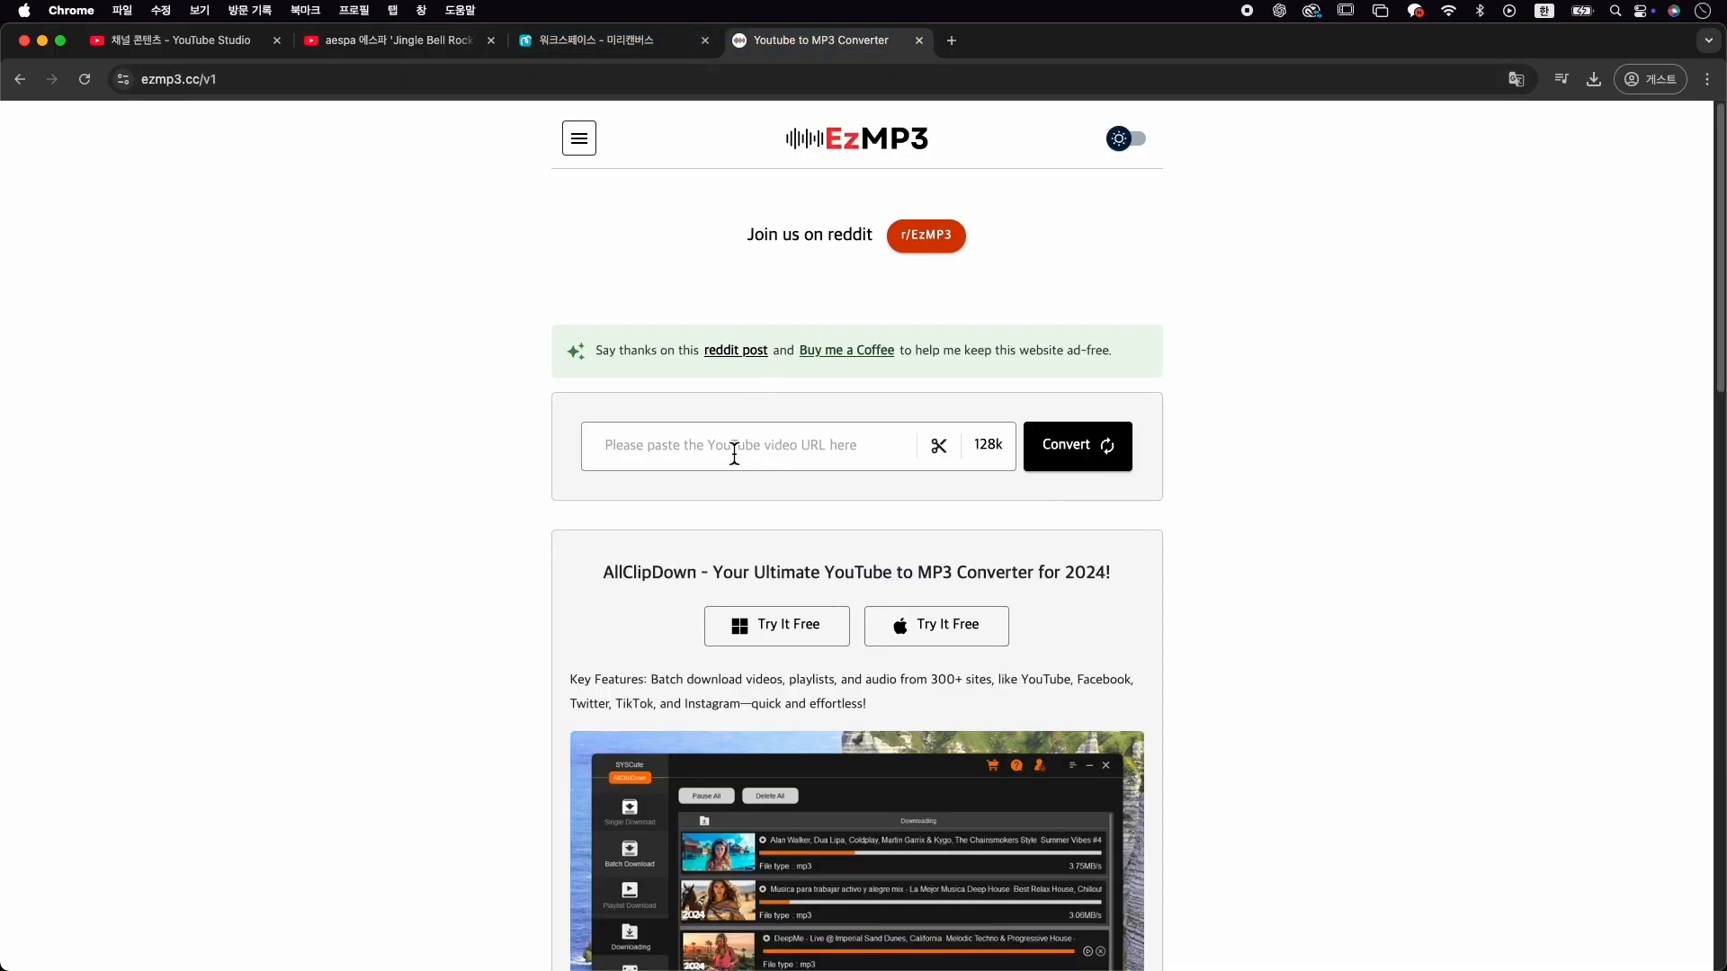
key("super+v")
left_click(1082, 462)
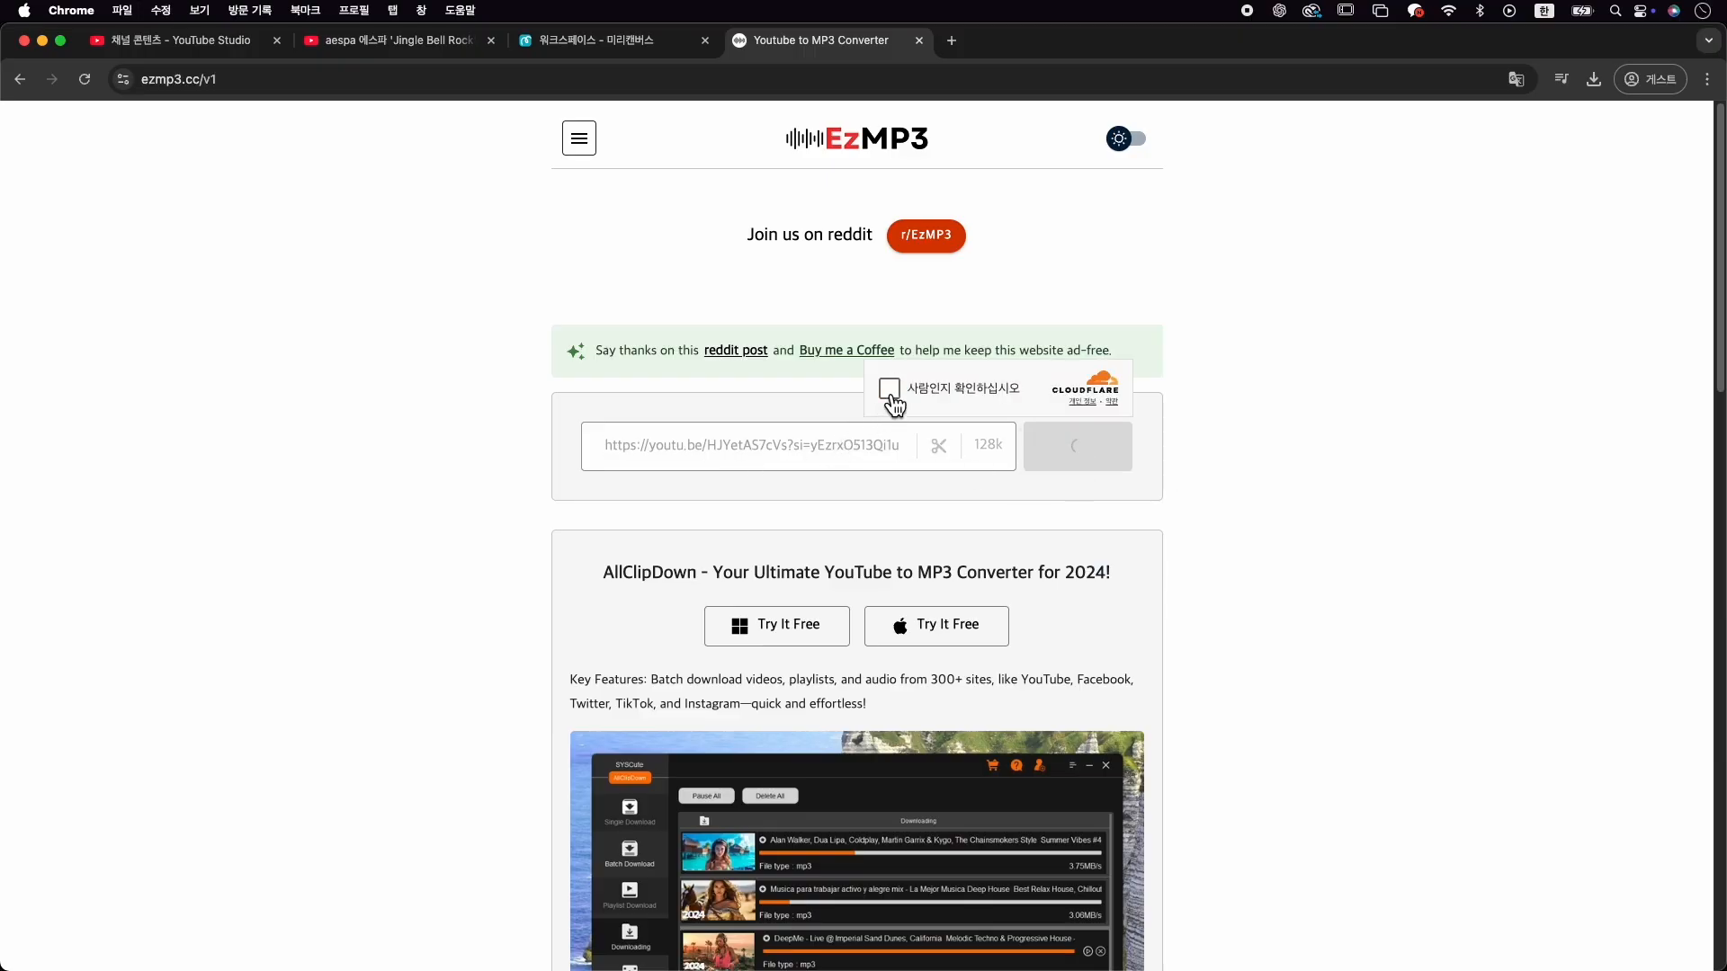
left_click(891, 386)
left_click(695, 511)
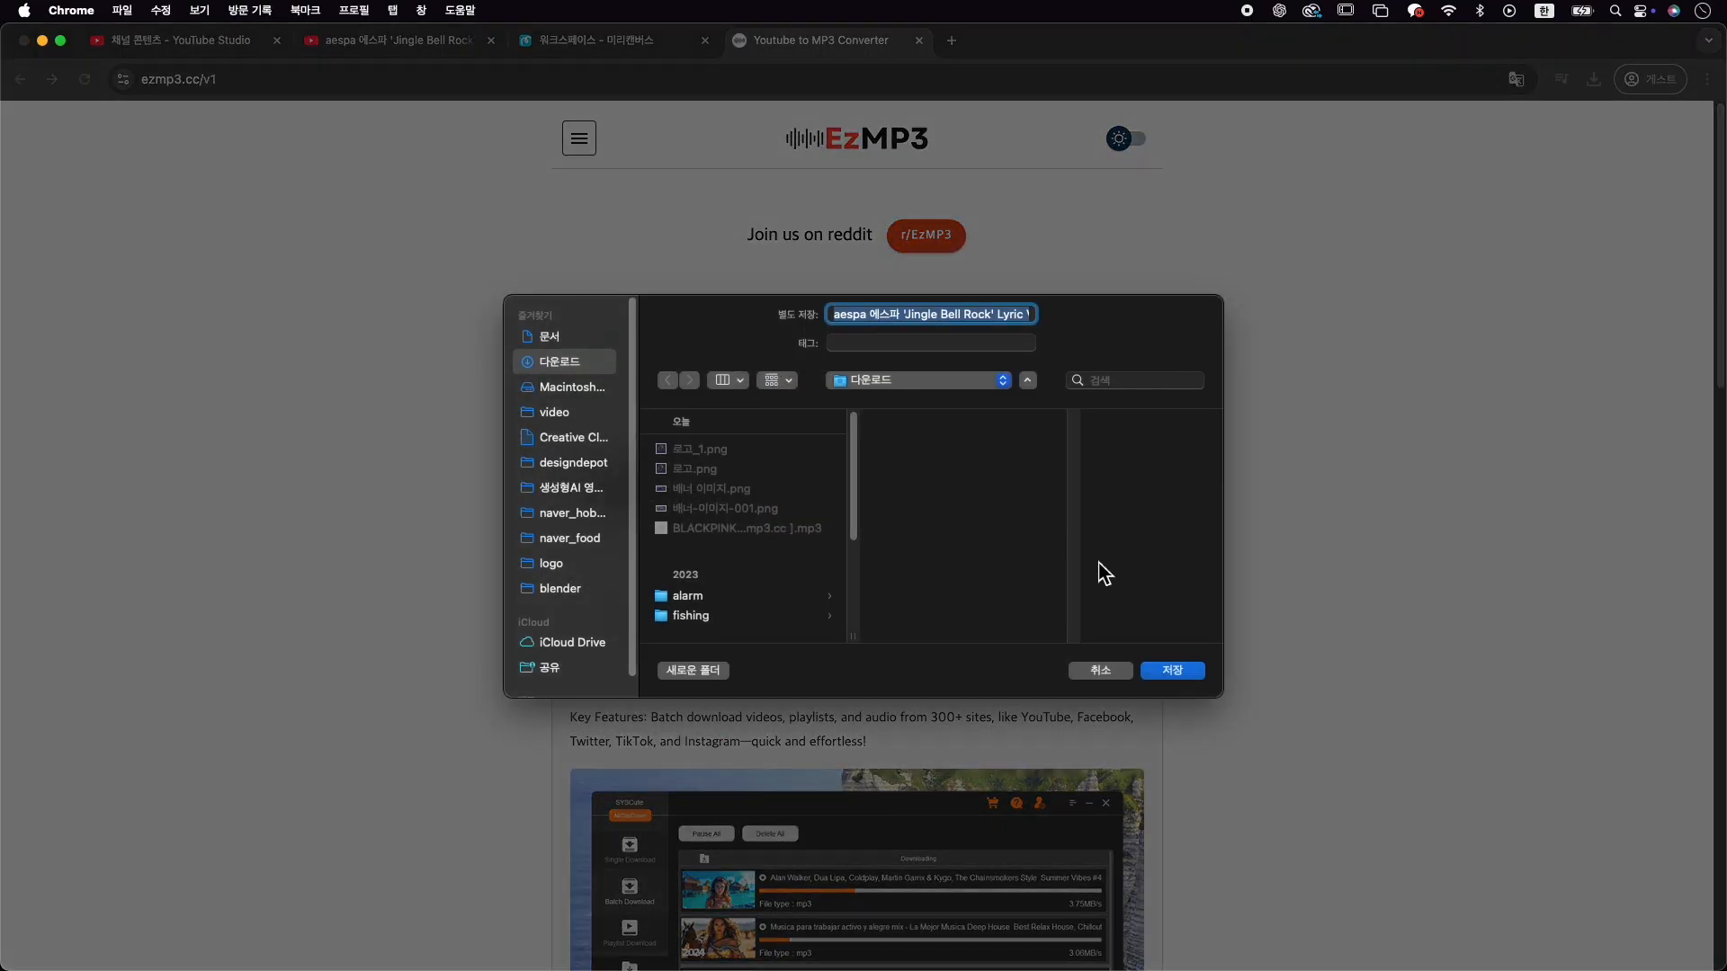
left_click(1162, 668)
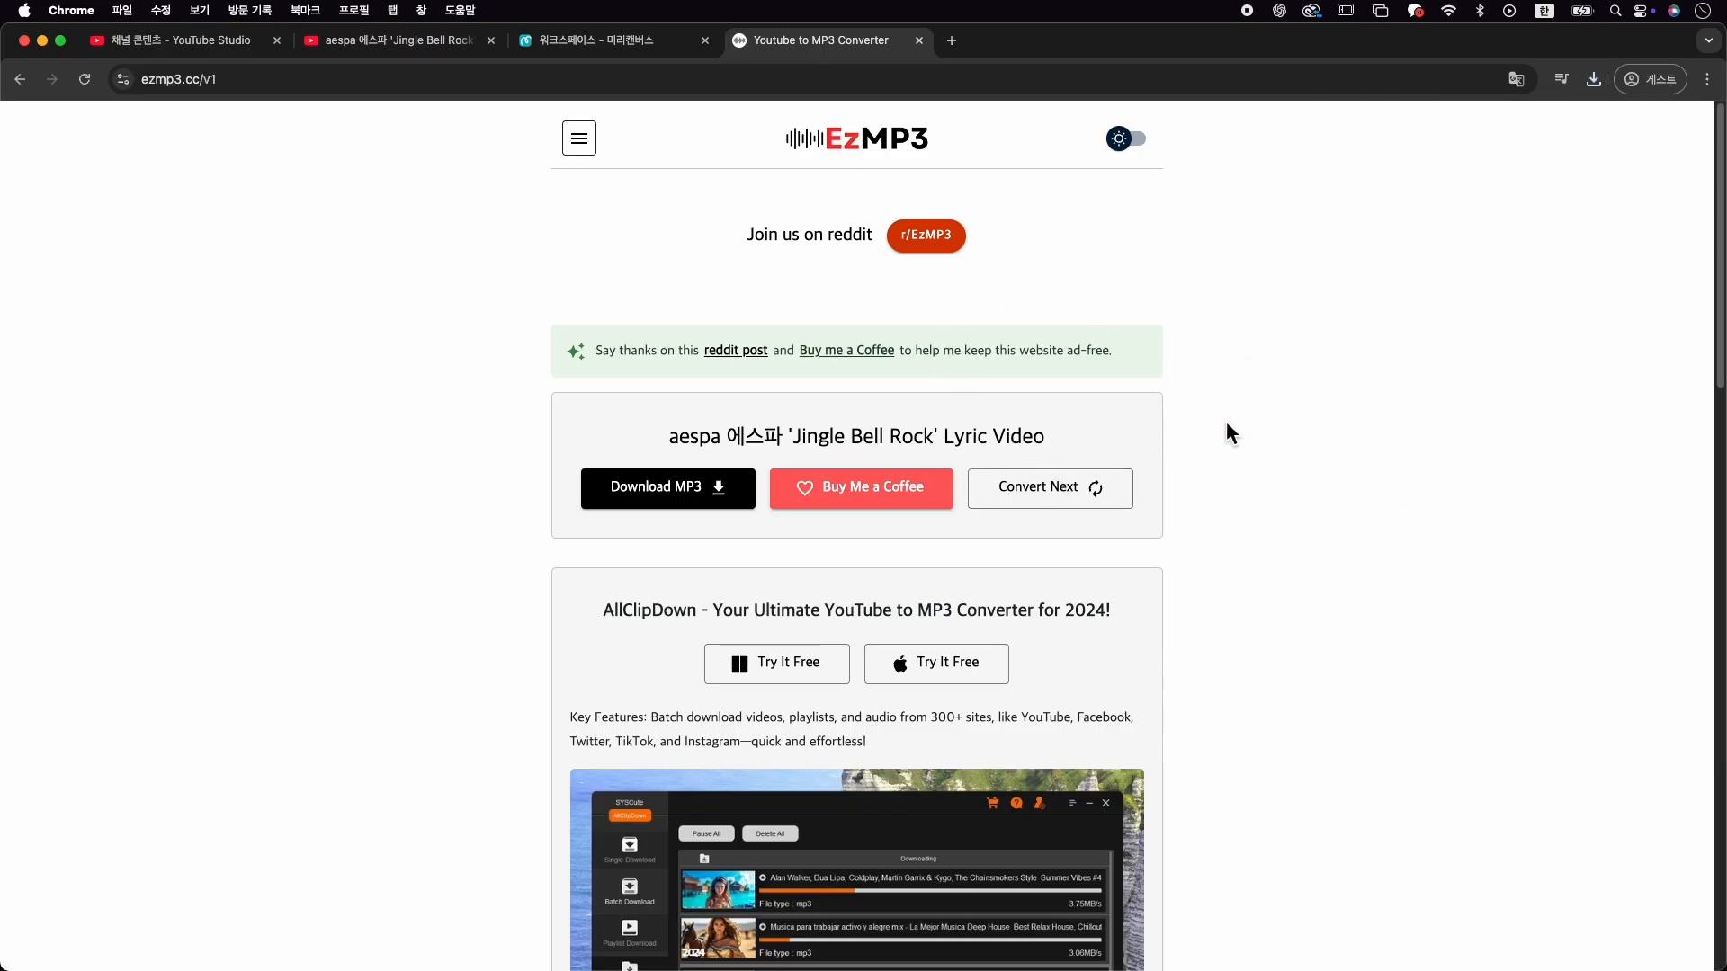
Search Google for audio joiner in a new page and open the audio-joiner.com result
left_click(952, 41)
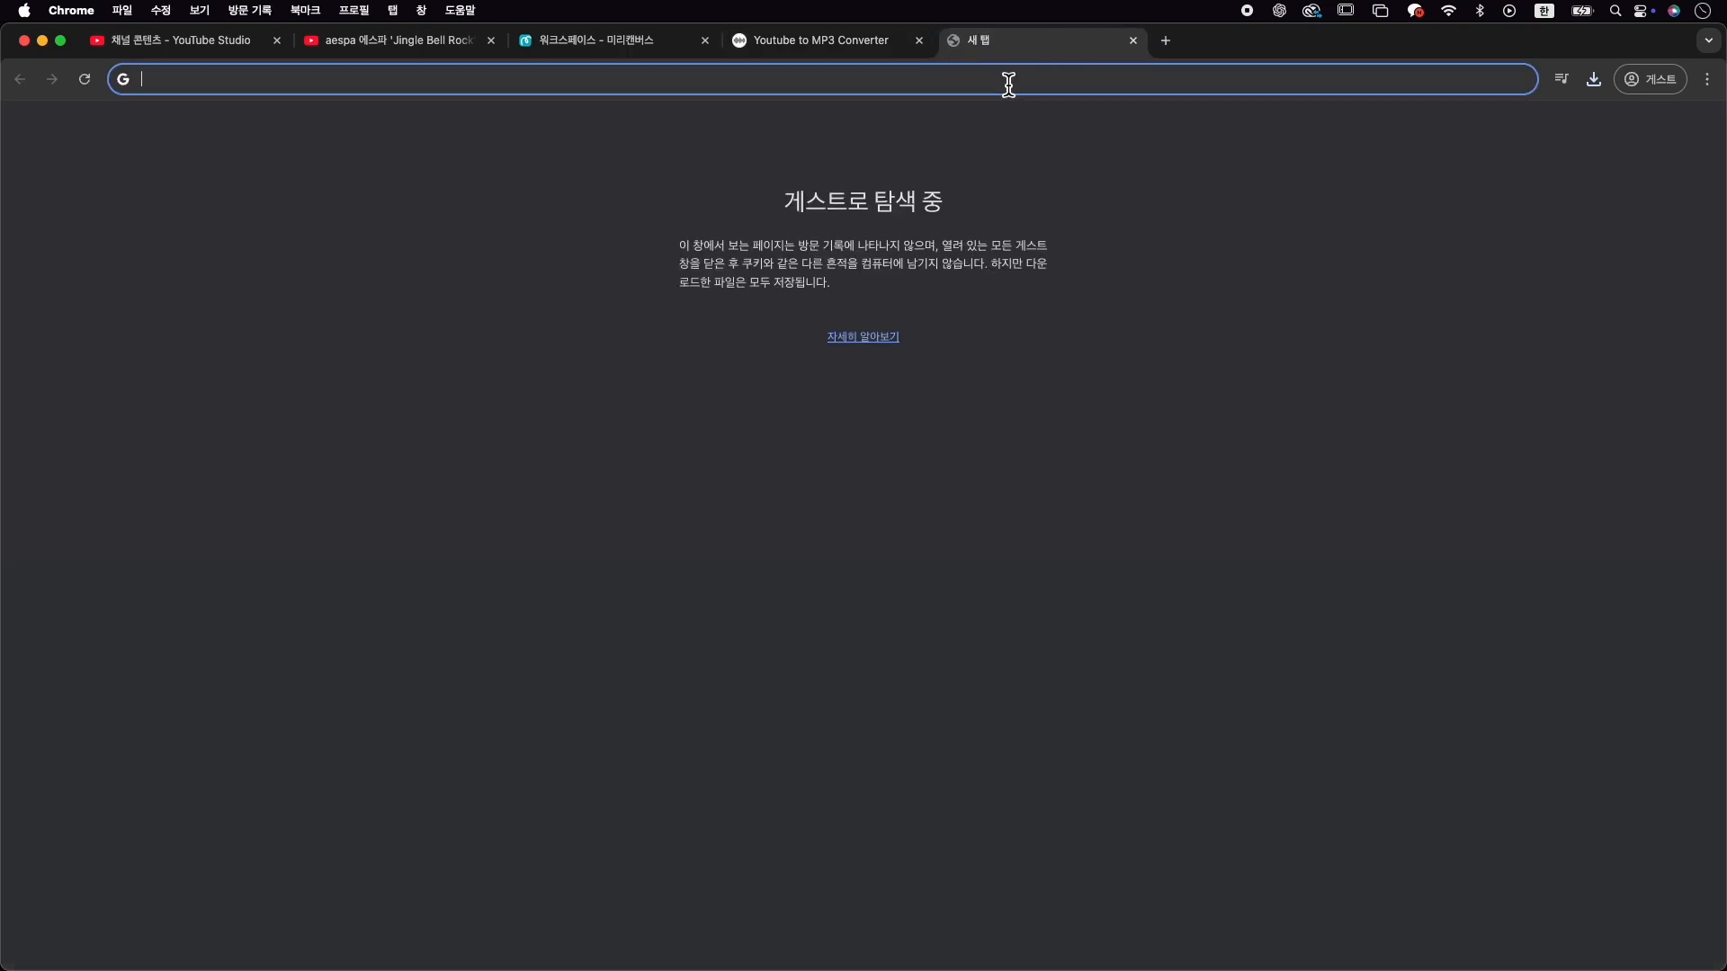
type("며")
key("BackSpace")
key("Caps_Lock")
type("audio")
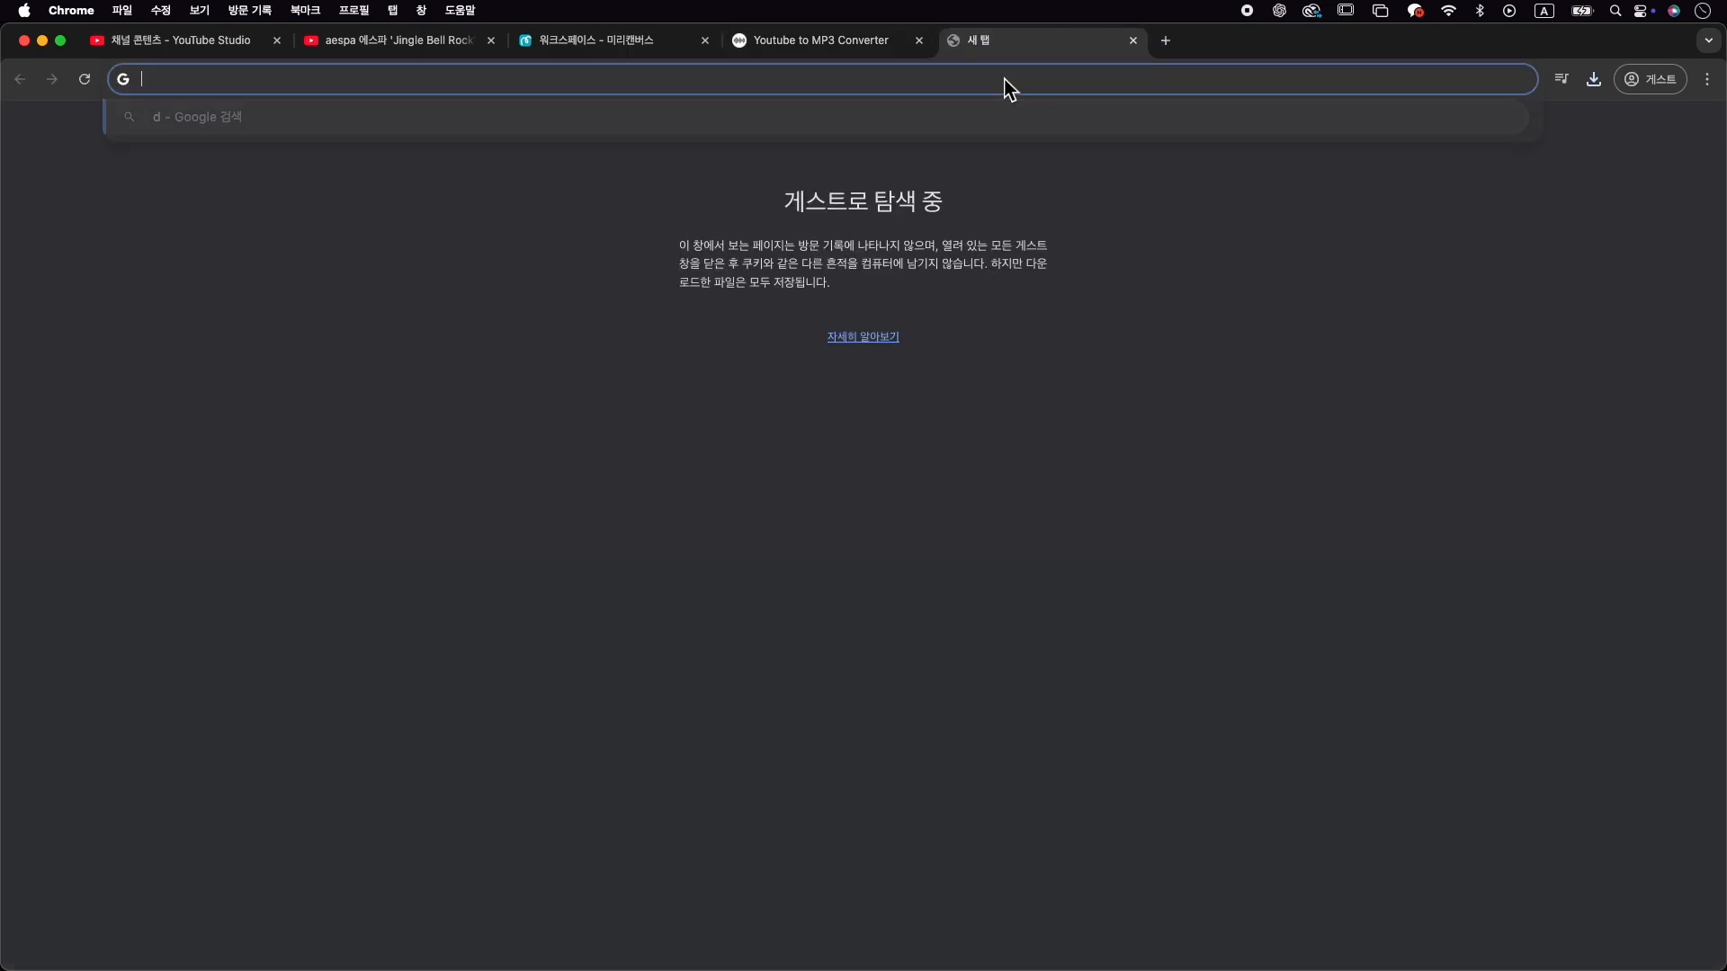
type(" joiner")
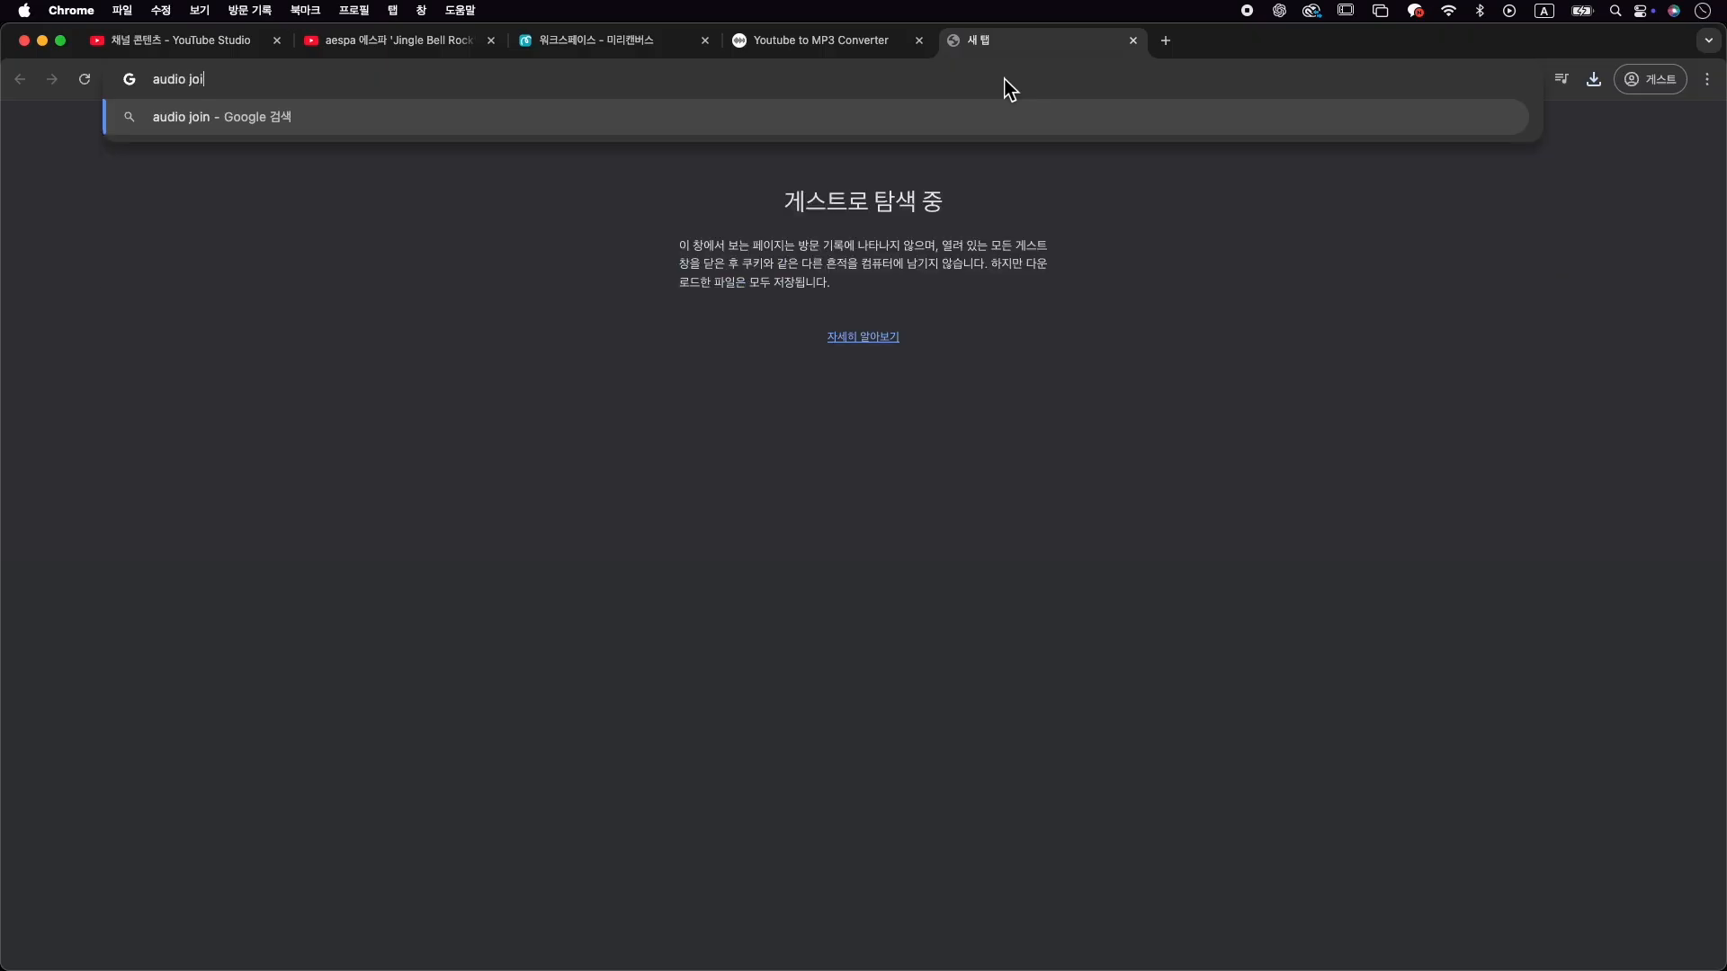
key("Return")
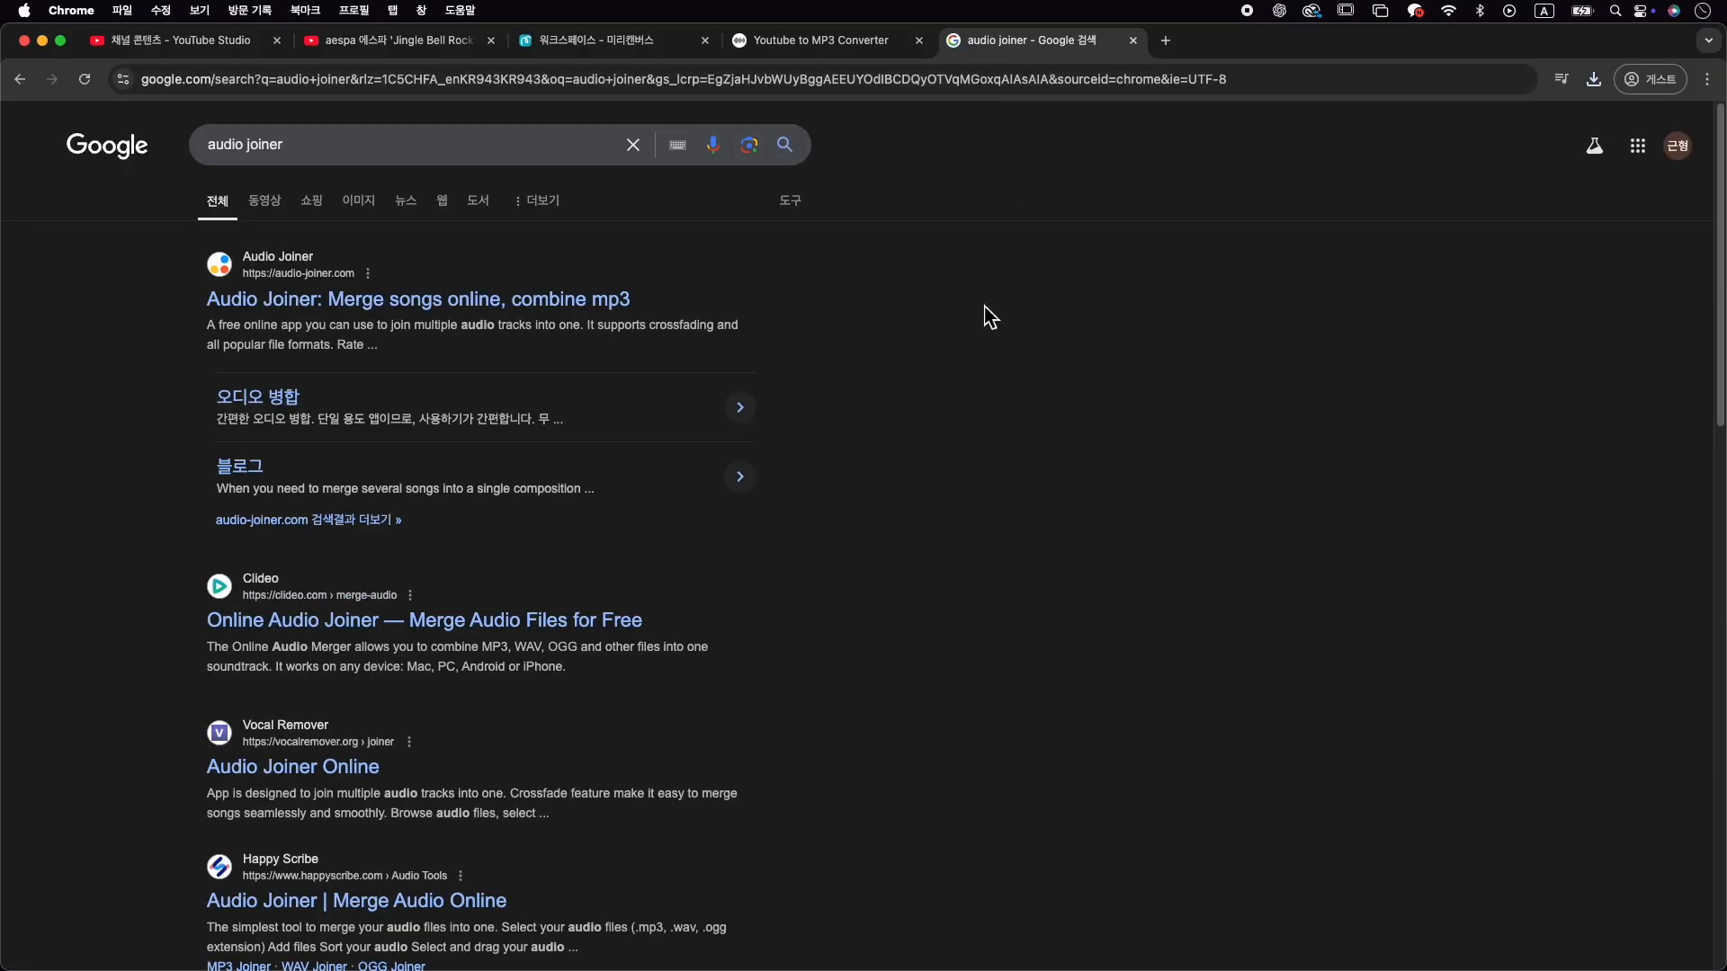
left_click(329, 302)
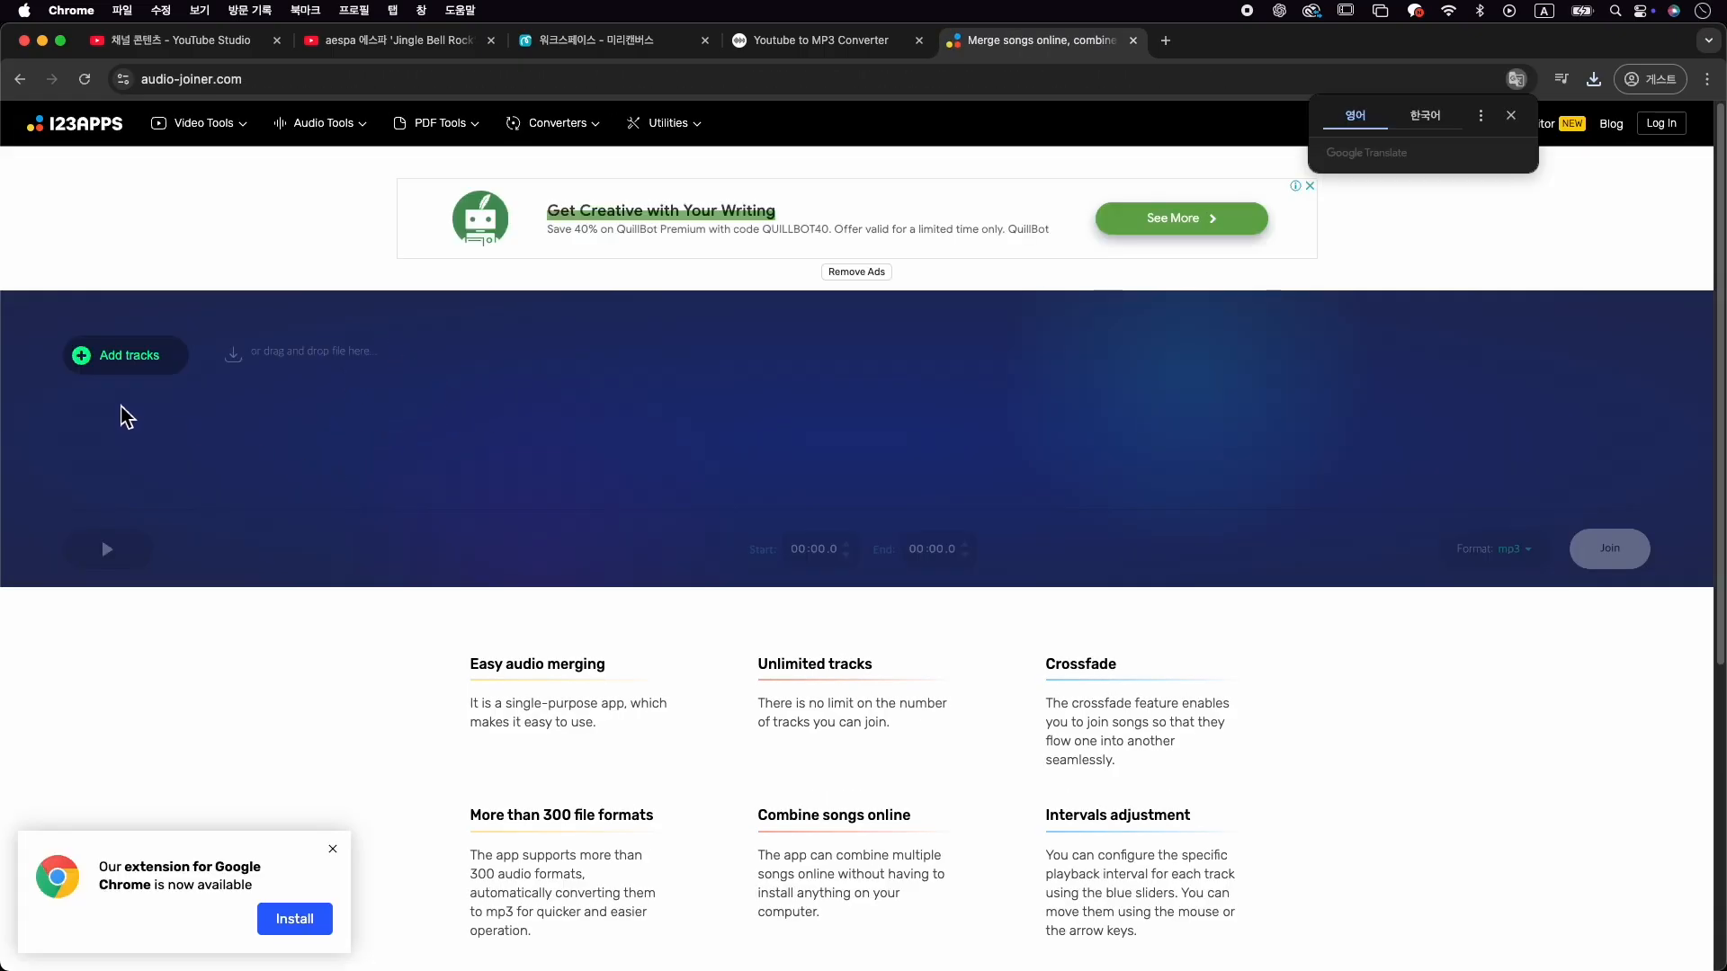
Add the downloaded aespa and BLACKPINK MP3 files as tracks and trim the end of the aespa track to 02:12.2
left_click(157, 374)
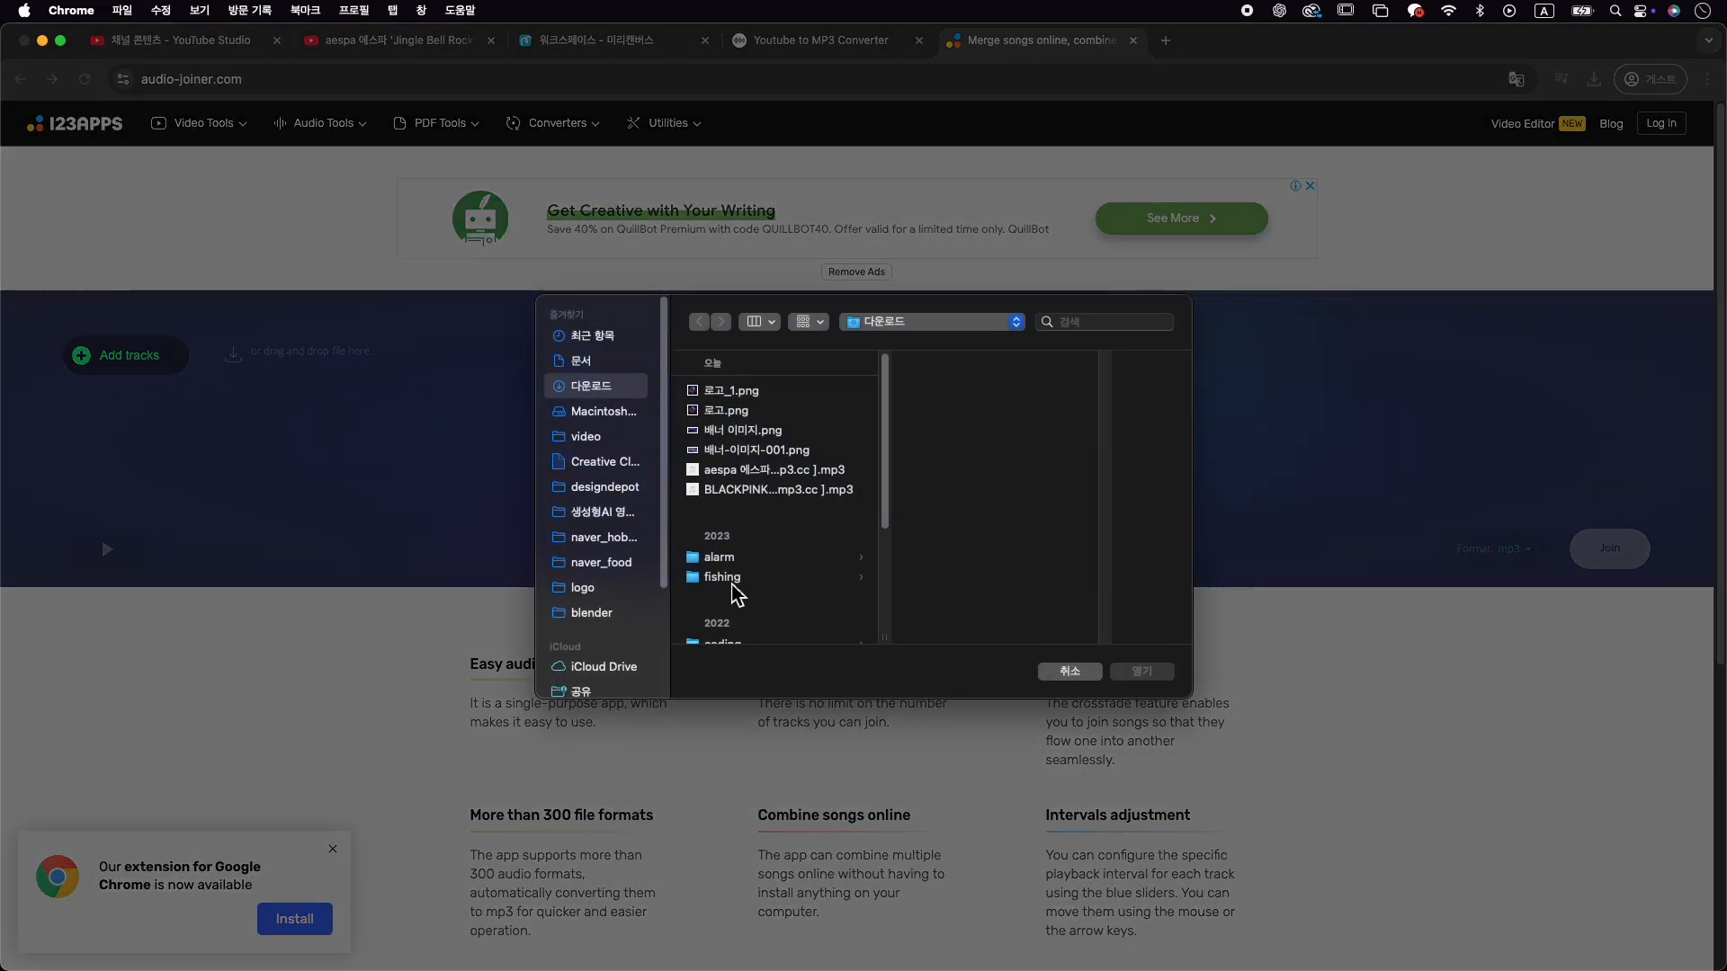
left_click(779, 490)
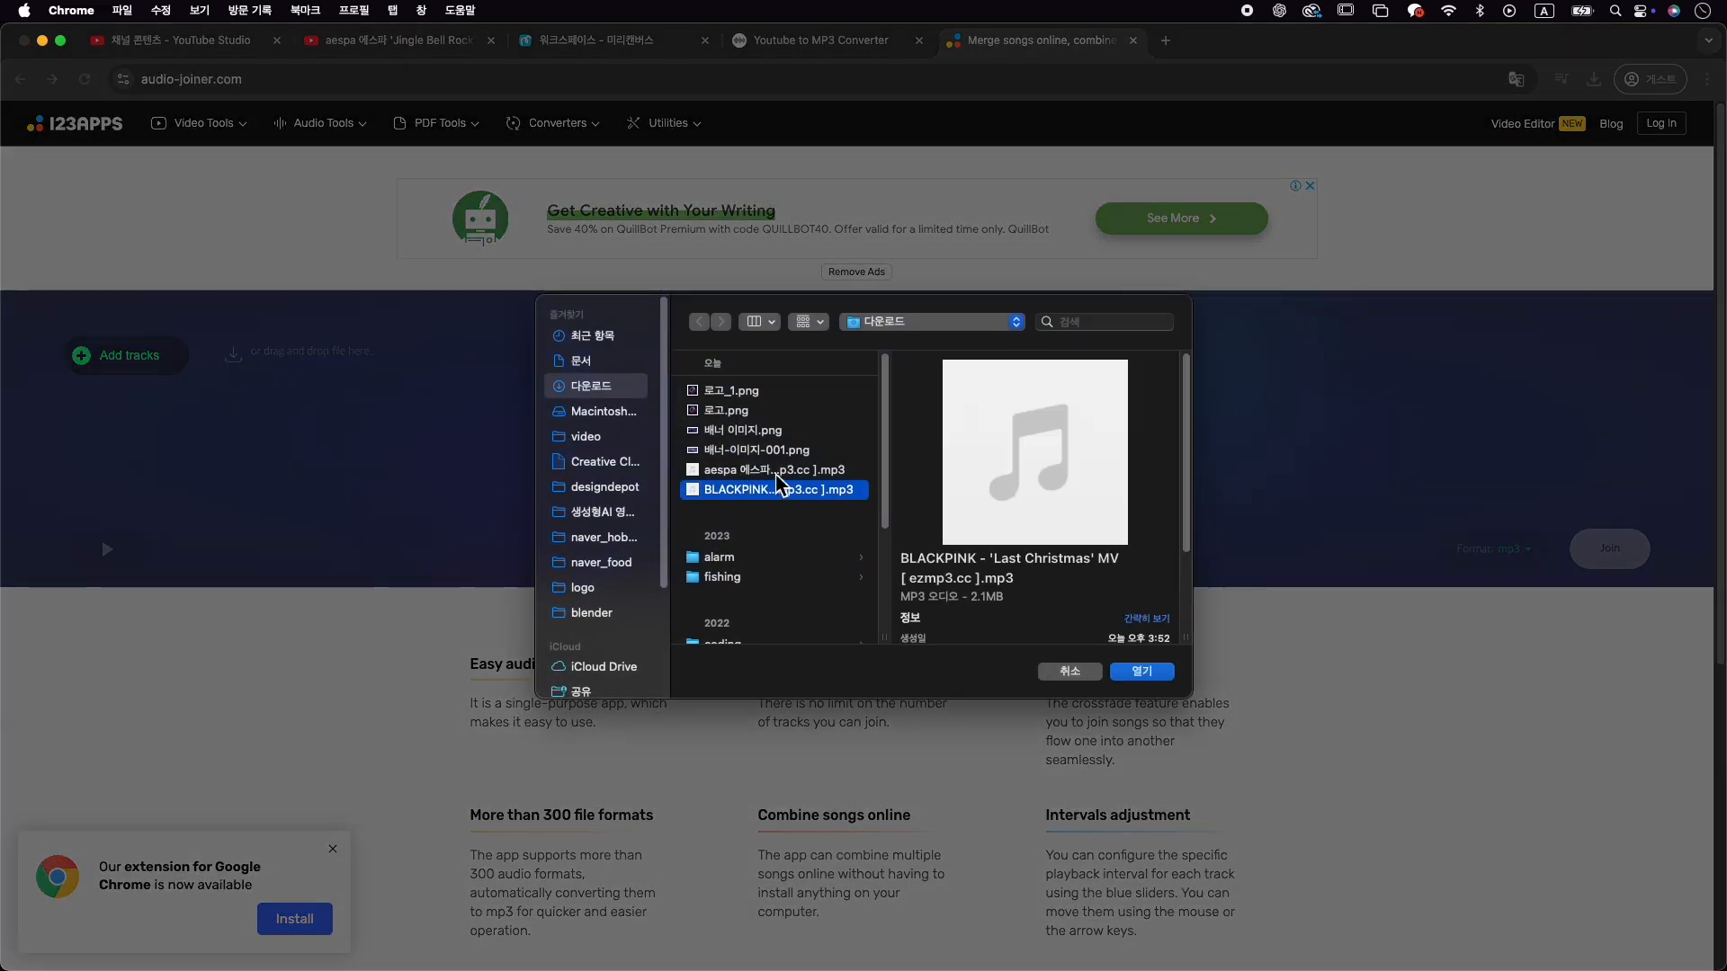
left_click(776, 476, "shift")
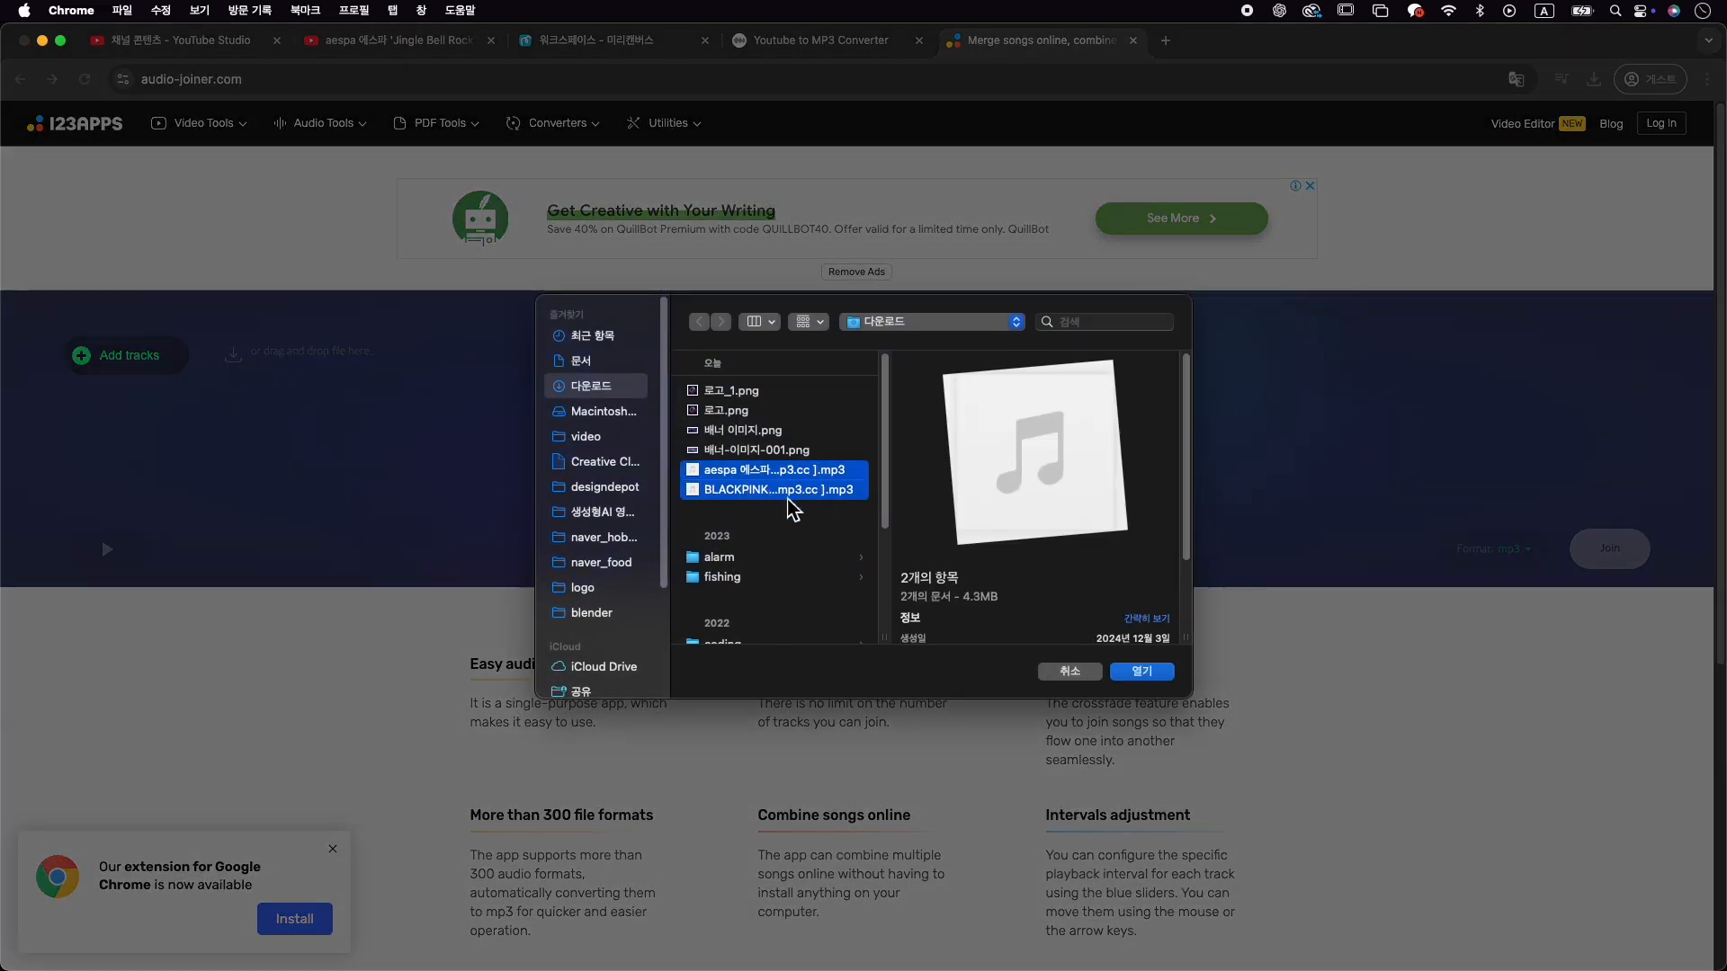
left_click(1153, 670)
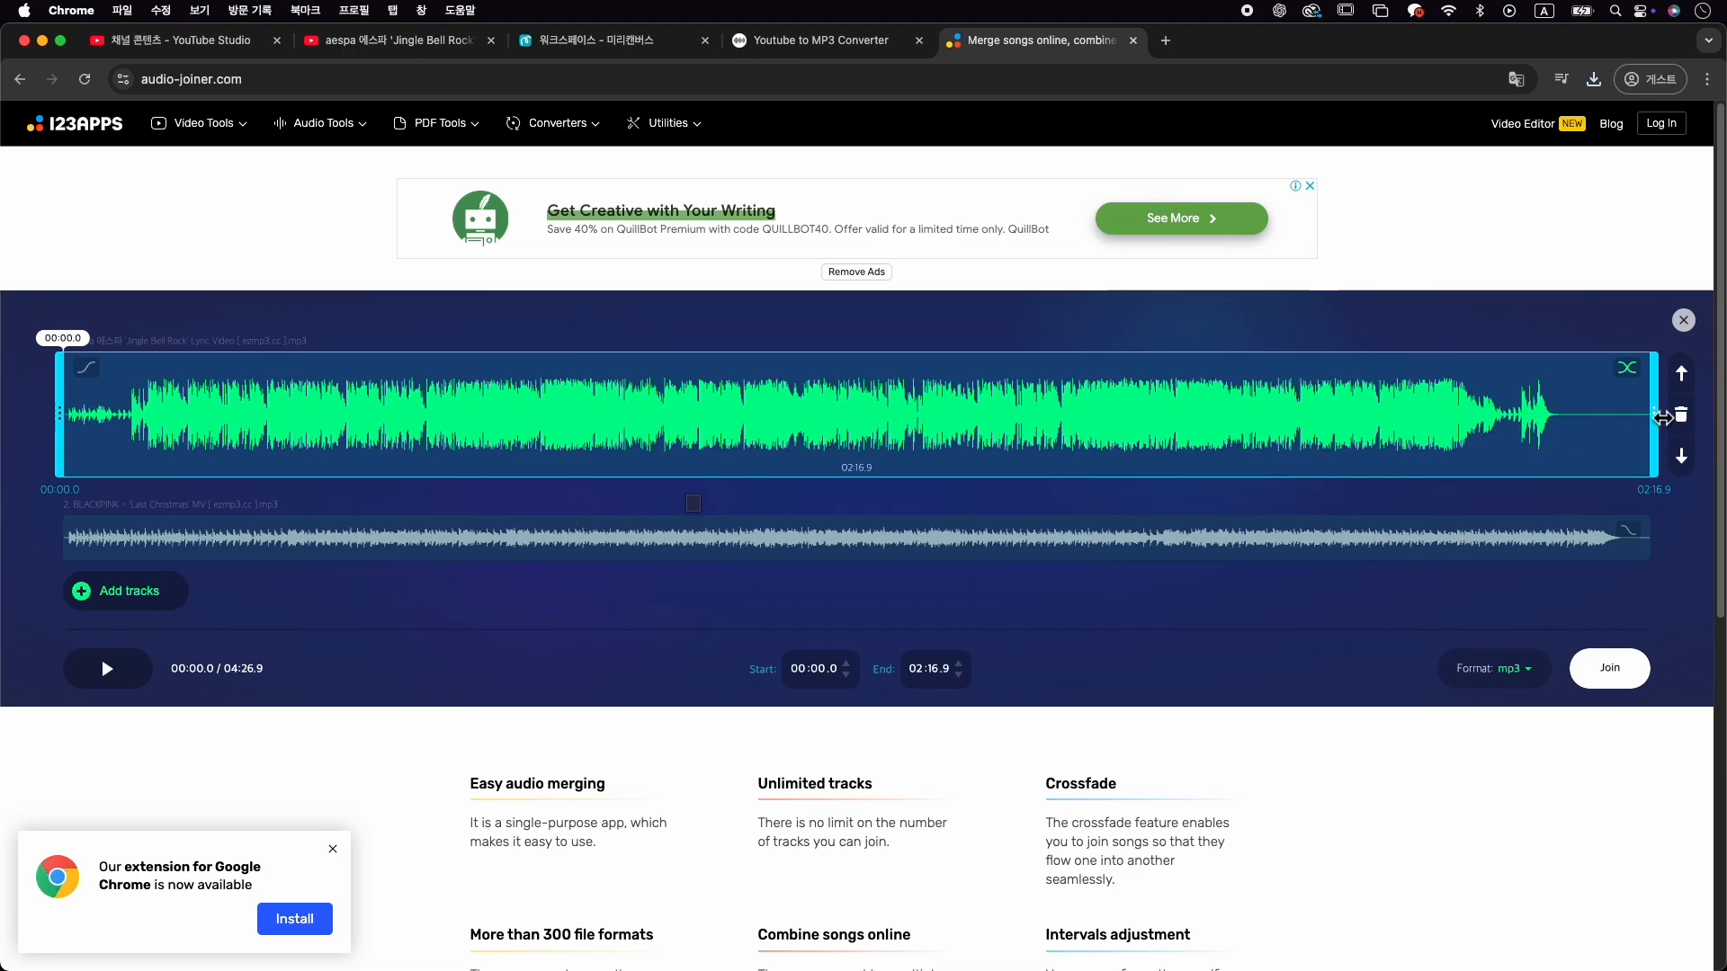
left_click_drag(1636, 418, 1599, 412)
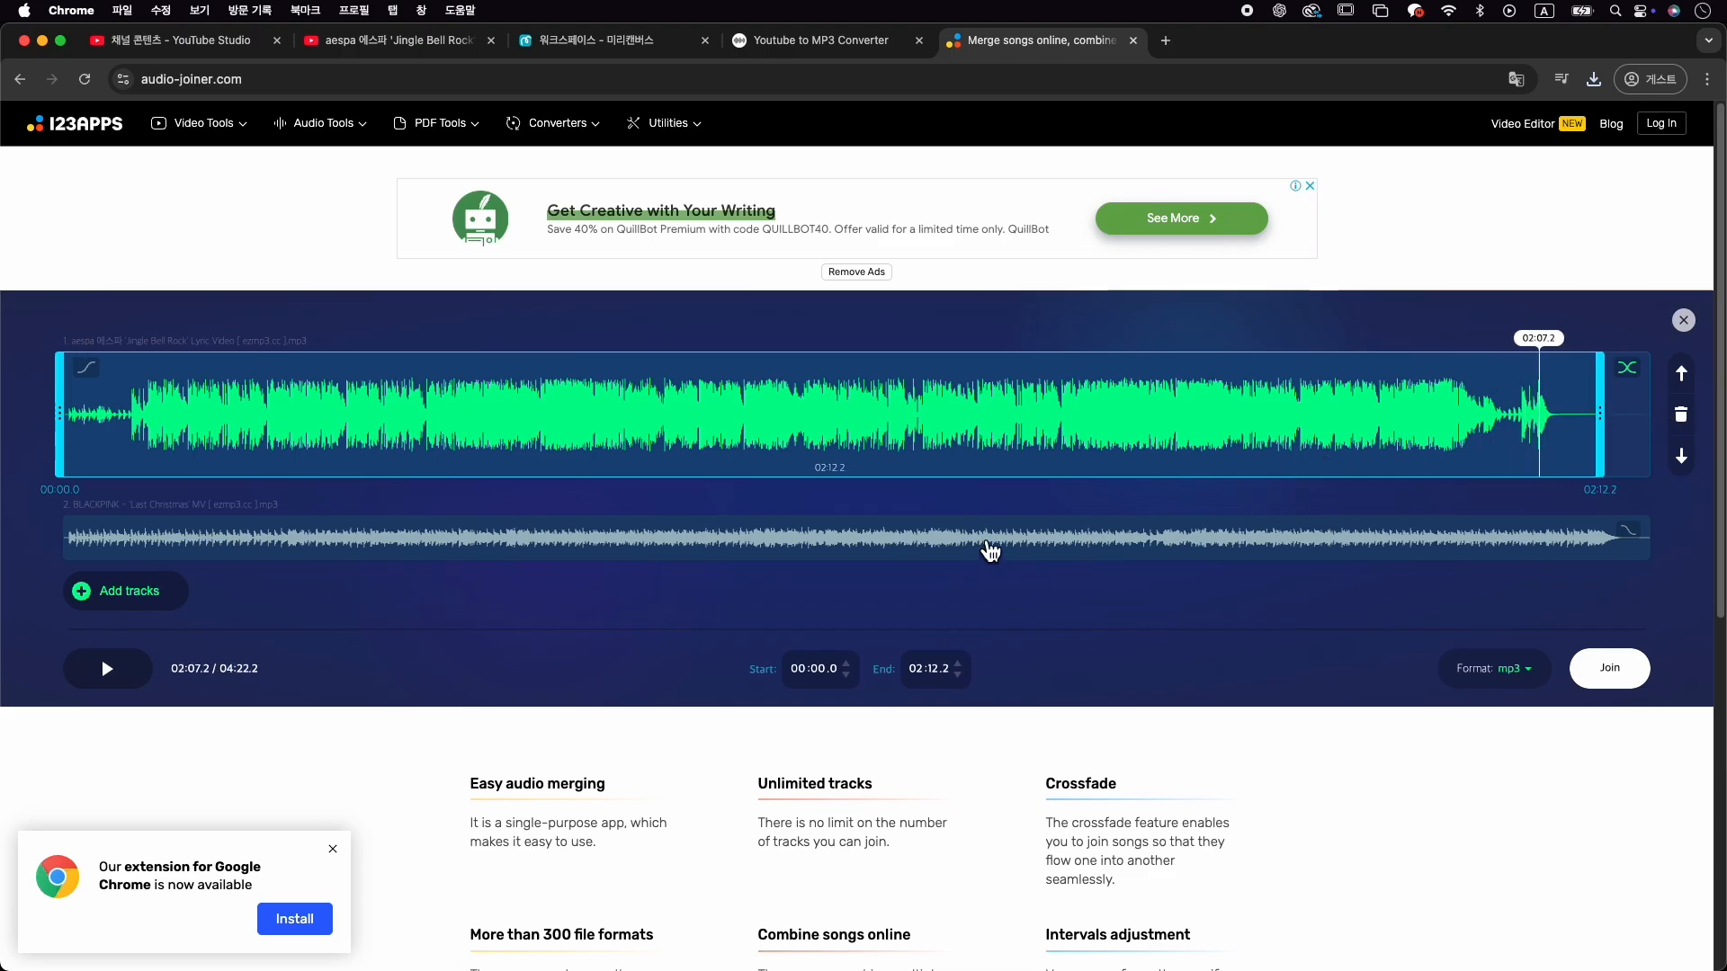
Move the BLACKPINK track ahead of the aespa track and briefly play the start of the new sequence
left_click(408, 545)
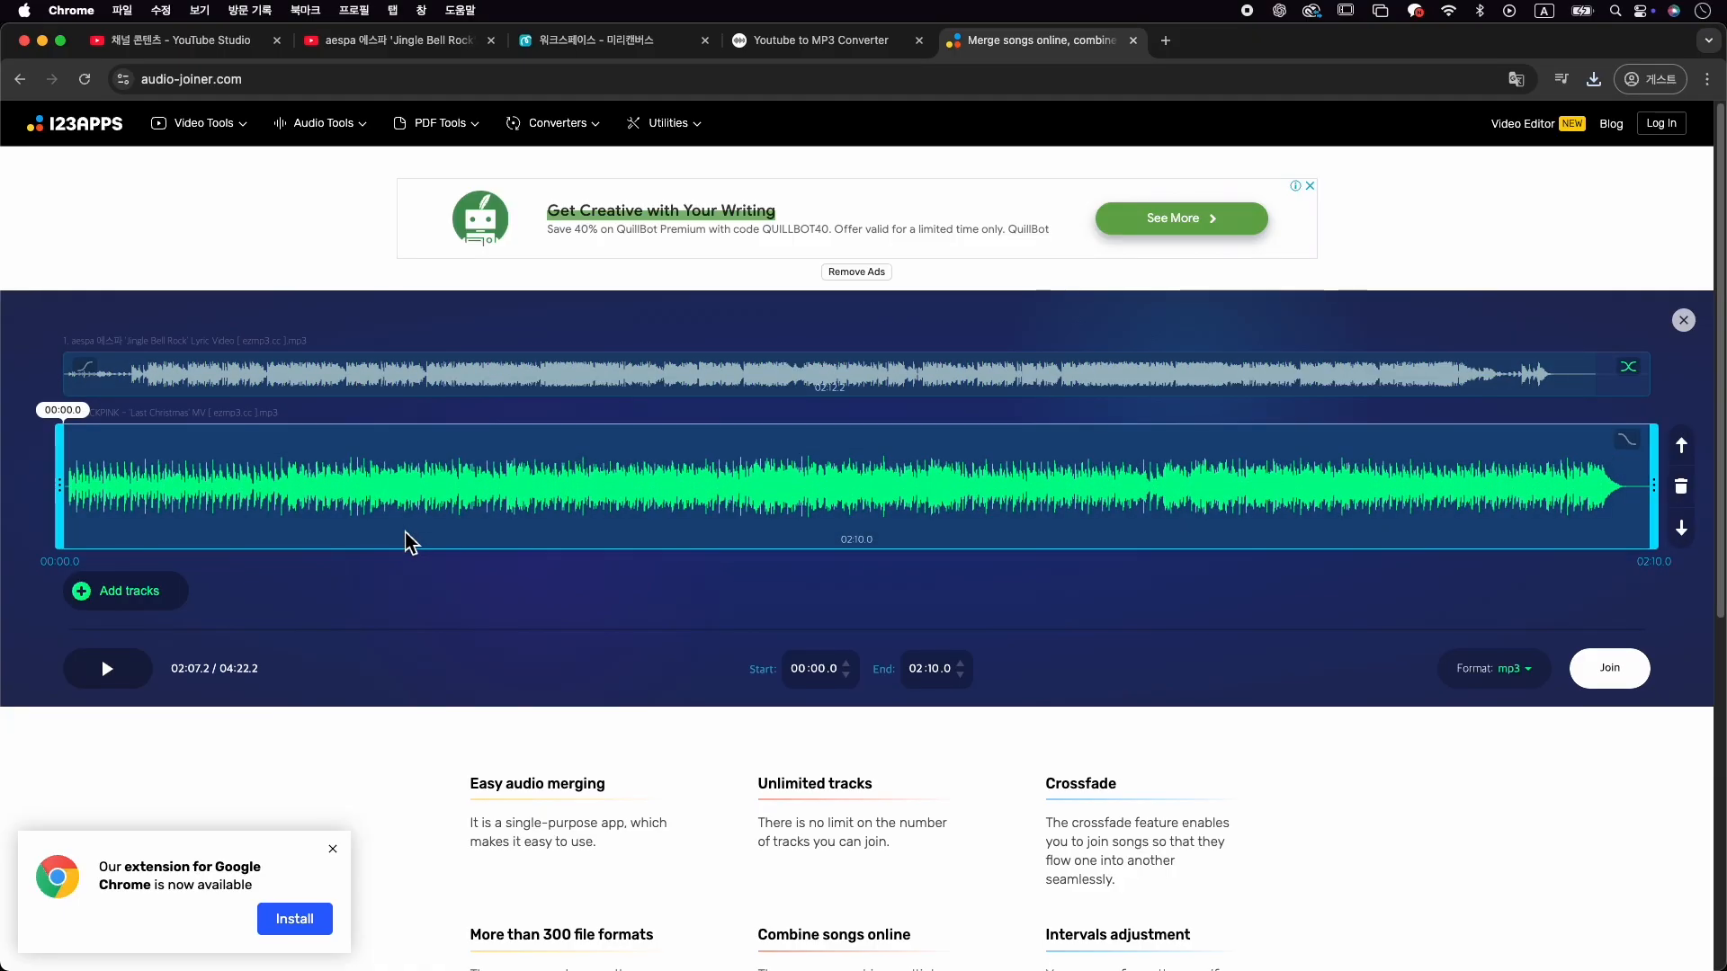
left_click(684, 378)
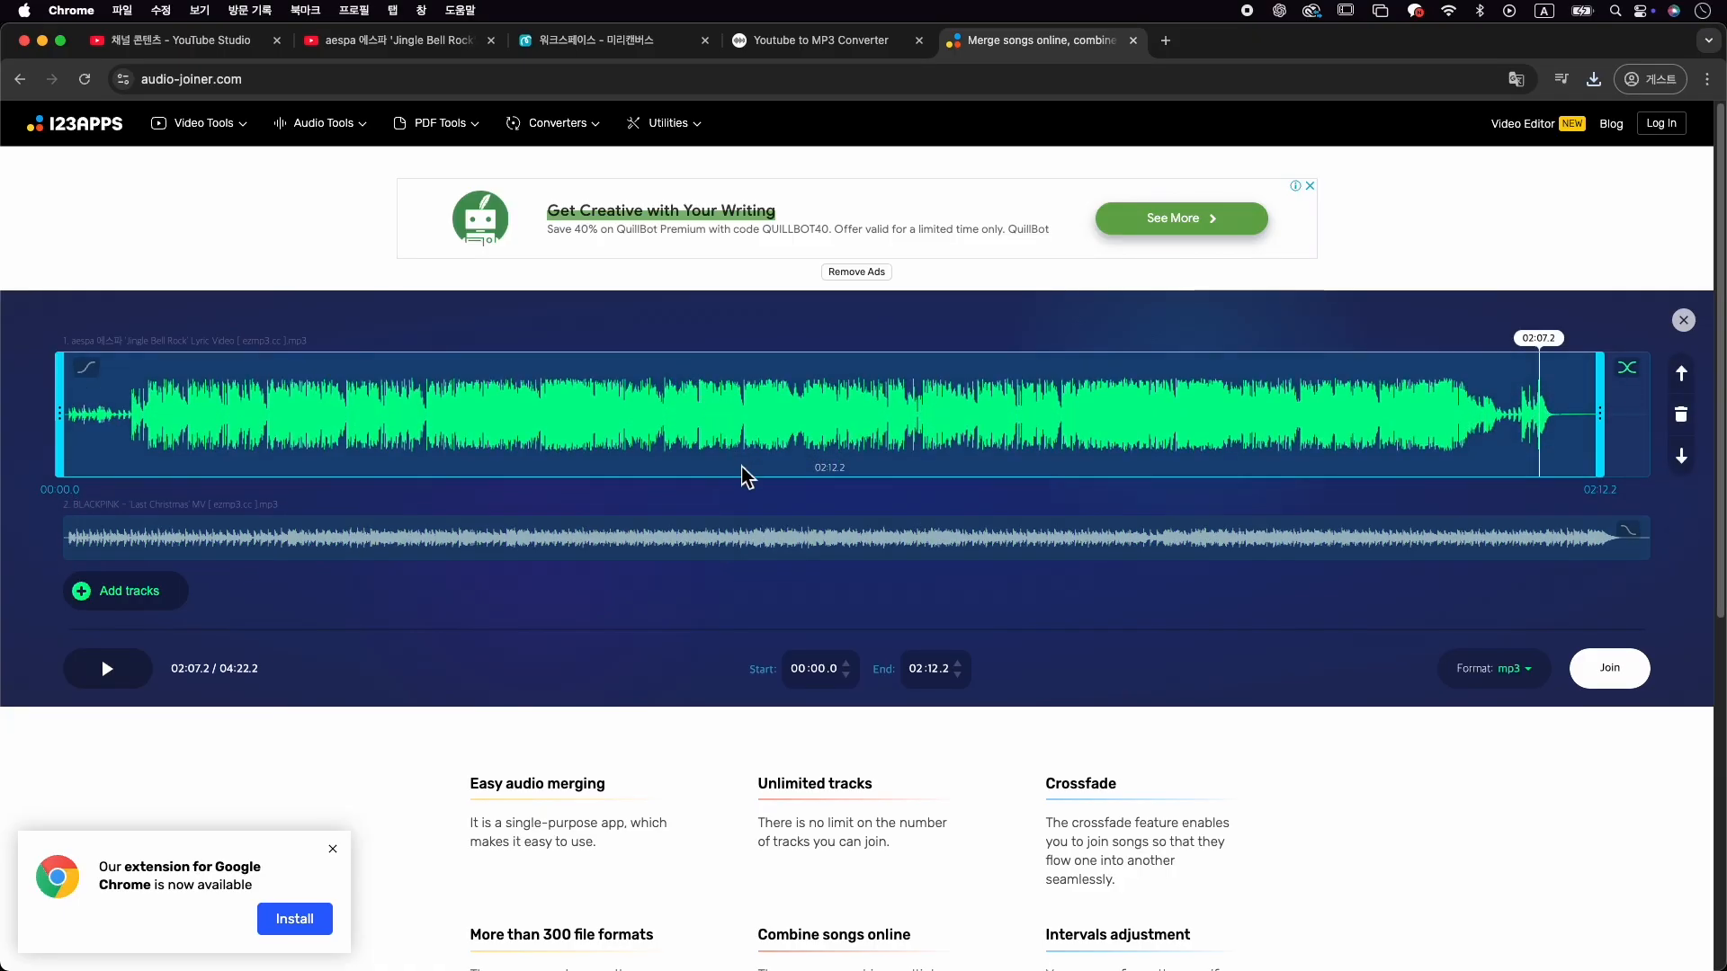
left_click(798, 545)
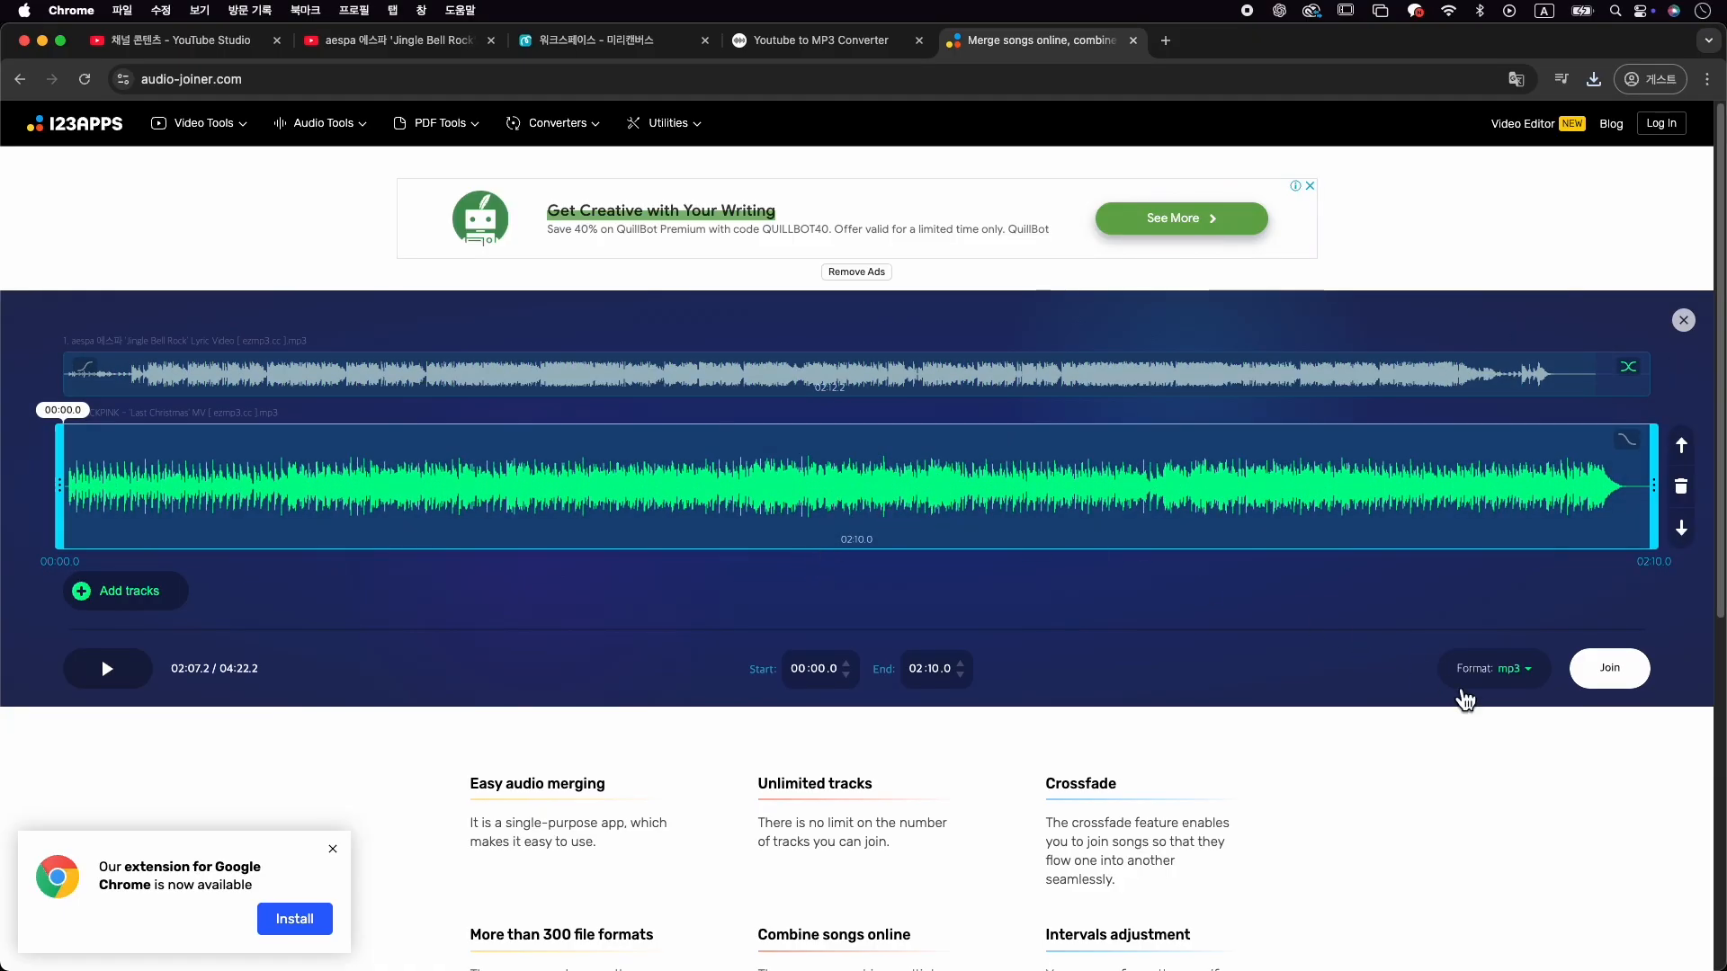
left_click_drag(1253, 521, 1176, 374)
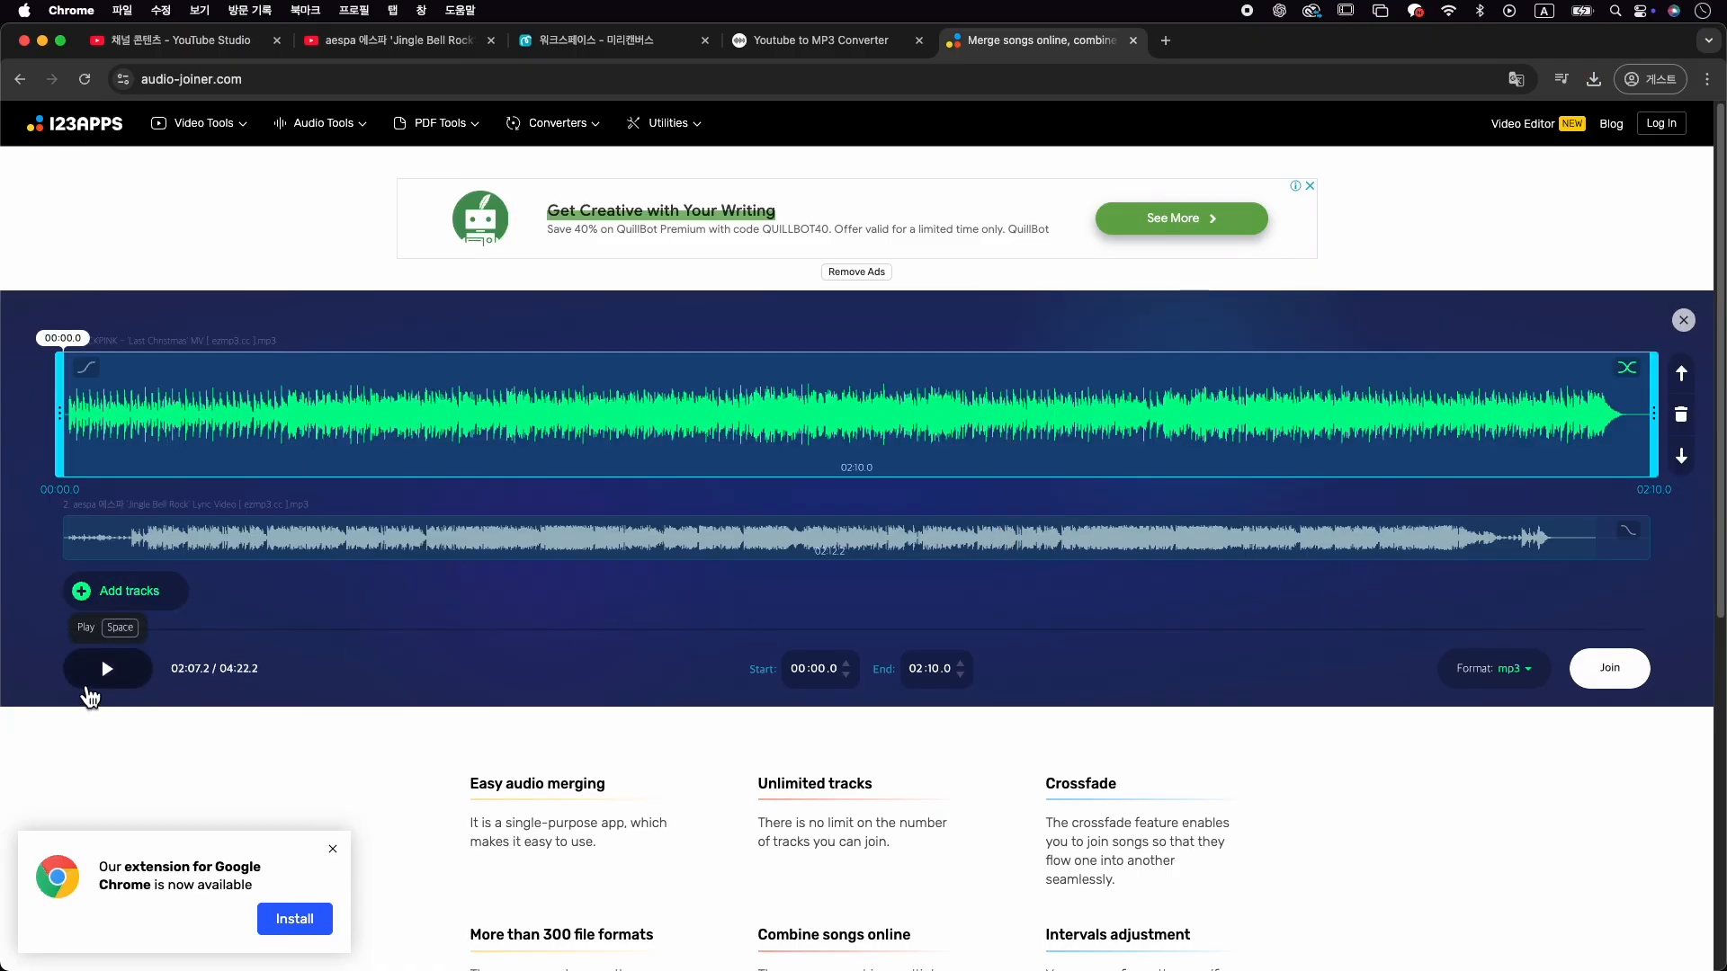
left_click(107, 670)
left_click(121, 681)
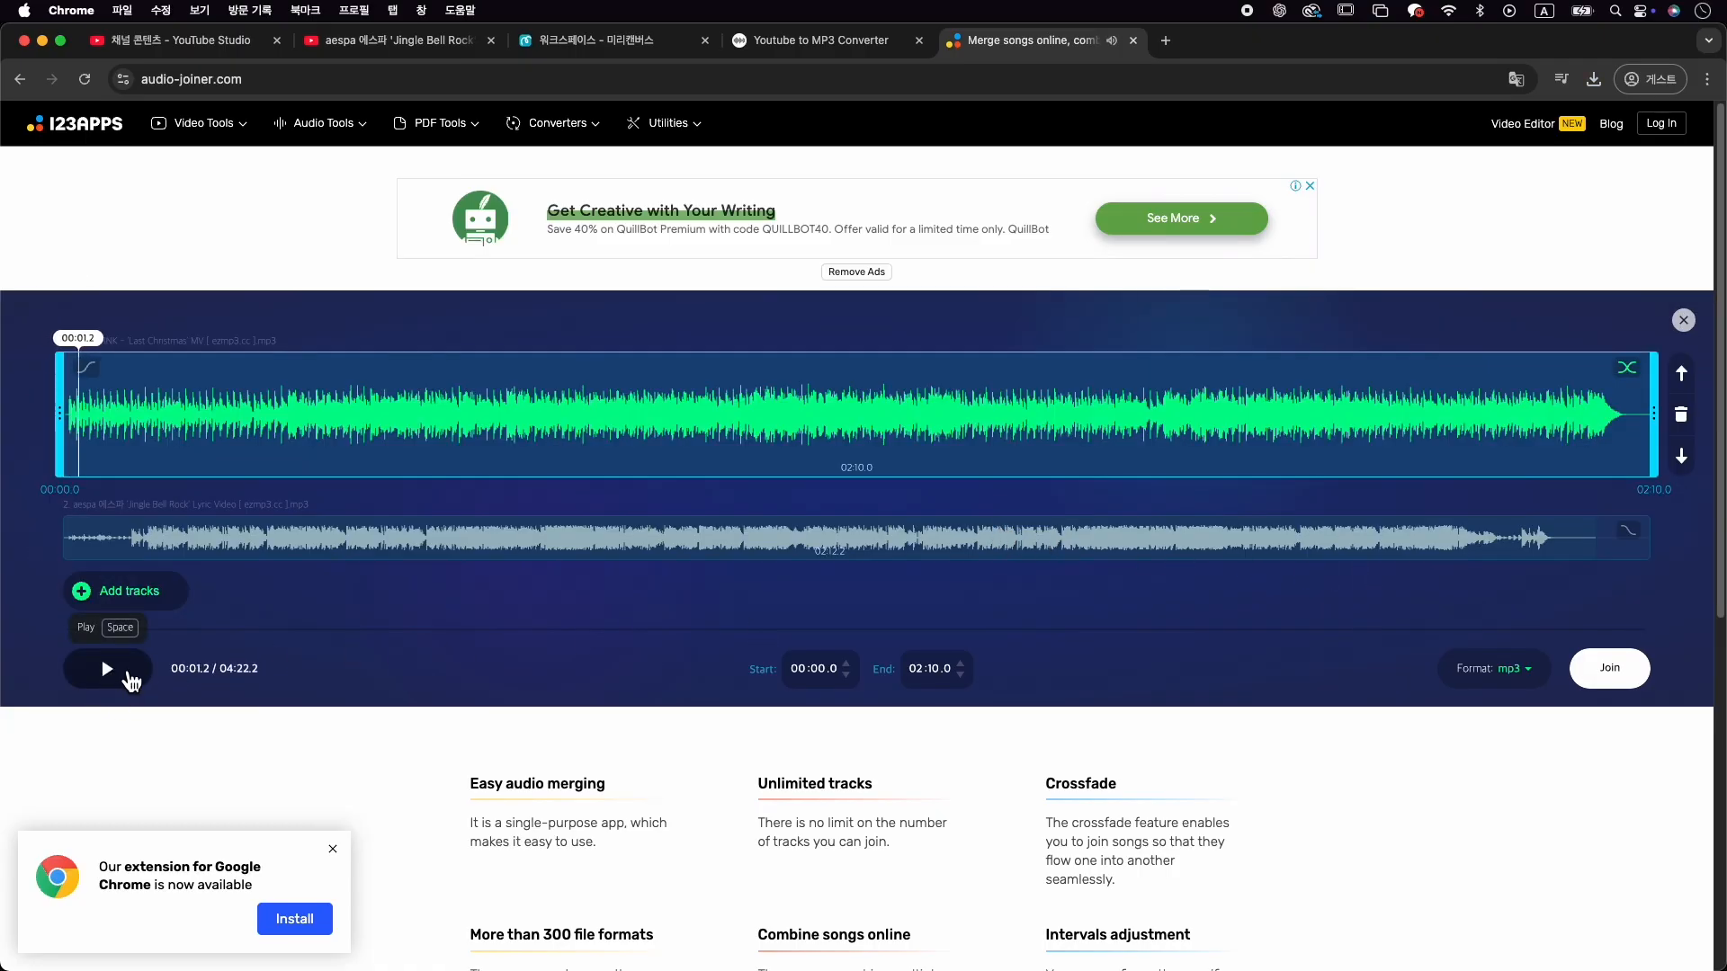
Join the two tracks in mp3 format and save the result as mix_4m19s (audio-joiner.com).mp3 in the 다운로드 folder
left_click(1525, 667)
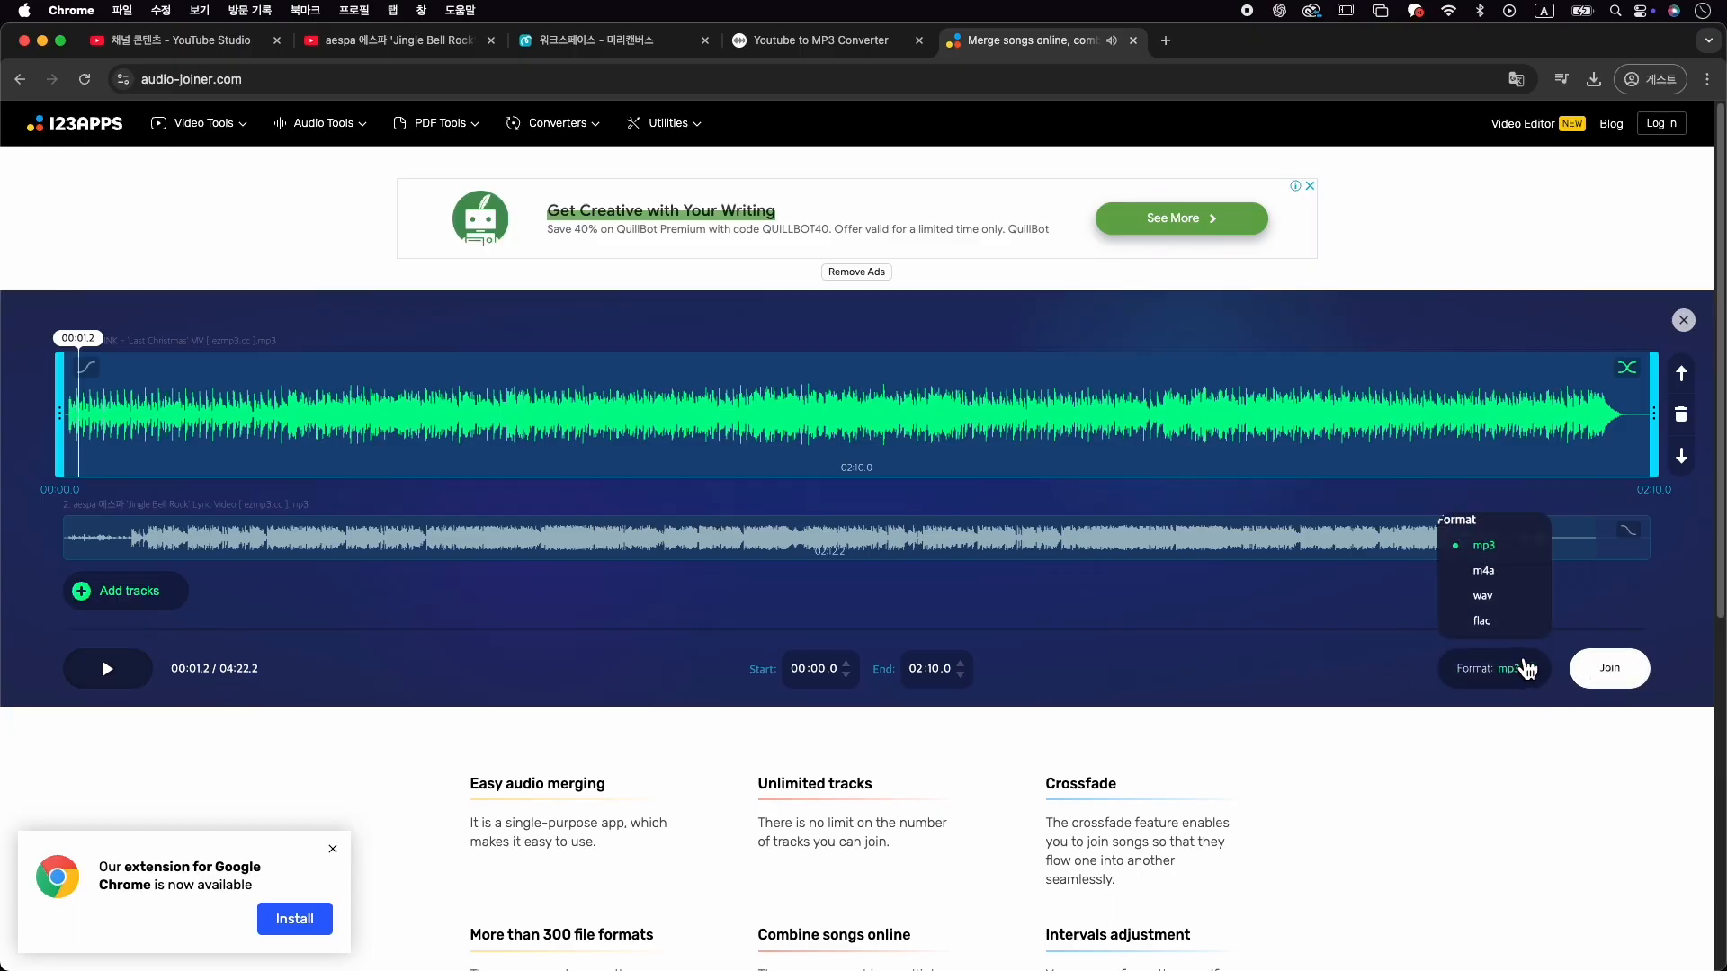
left_click(1511, 545)
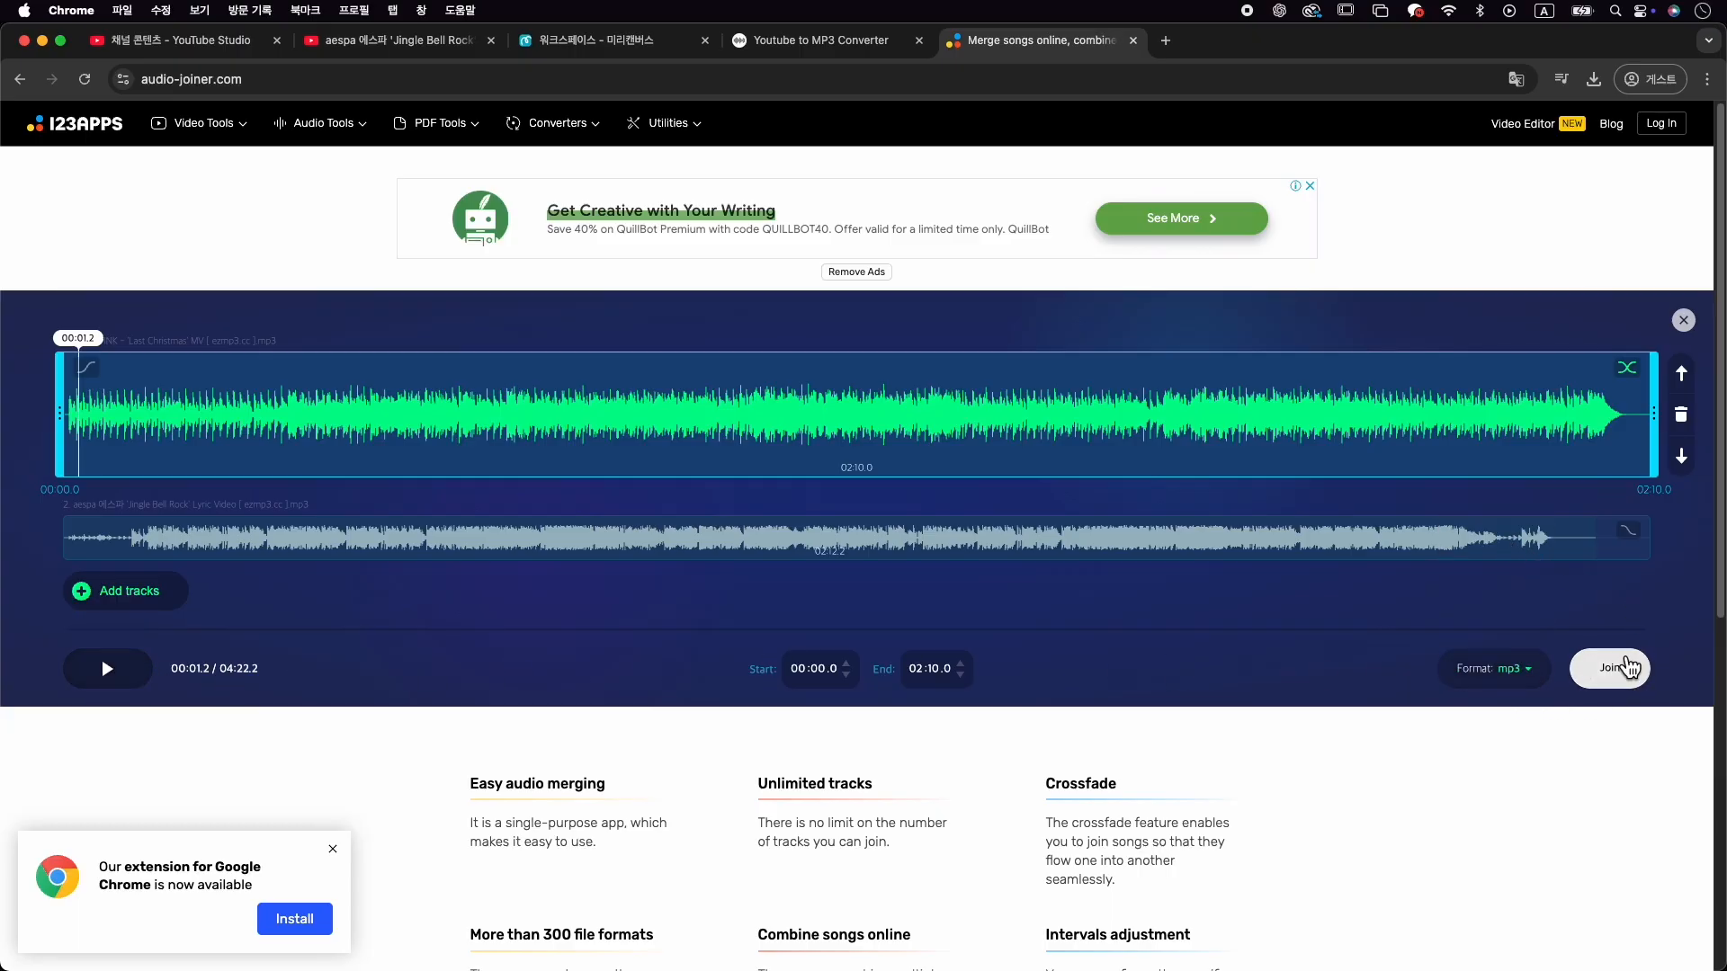
left_click(1610, 668)
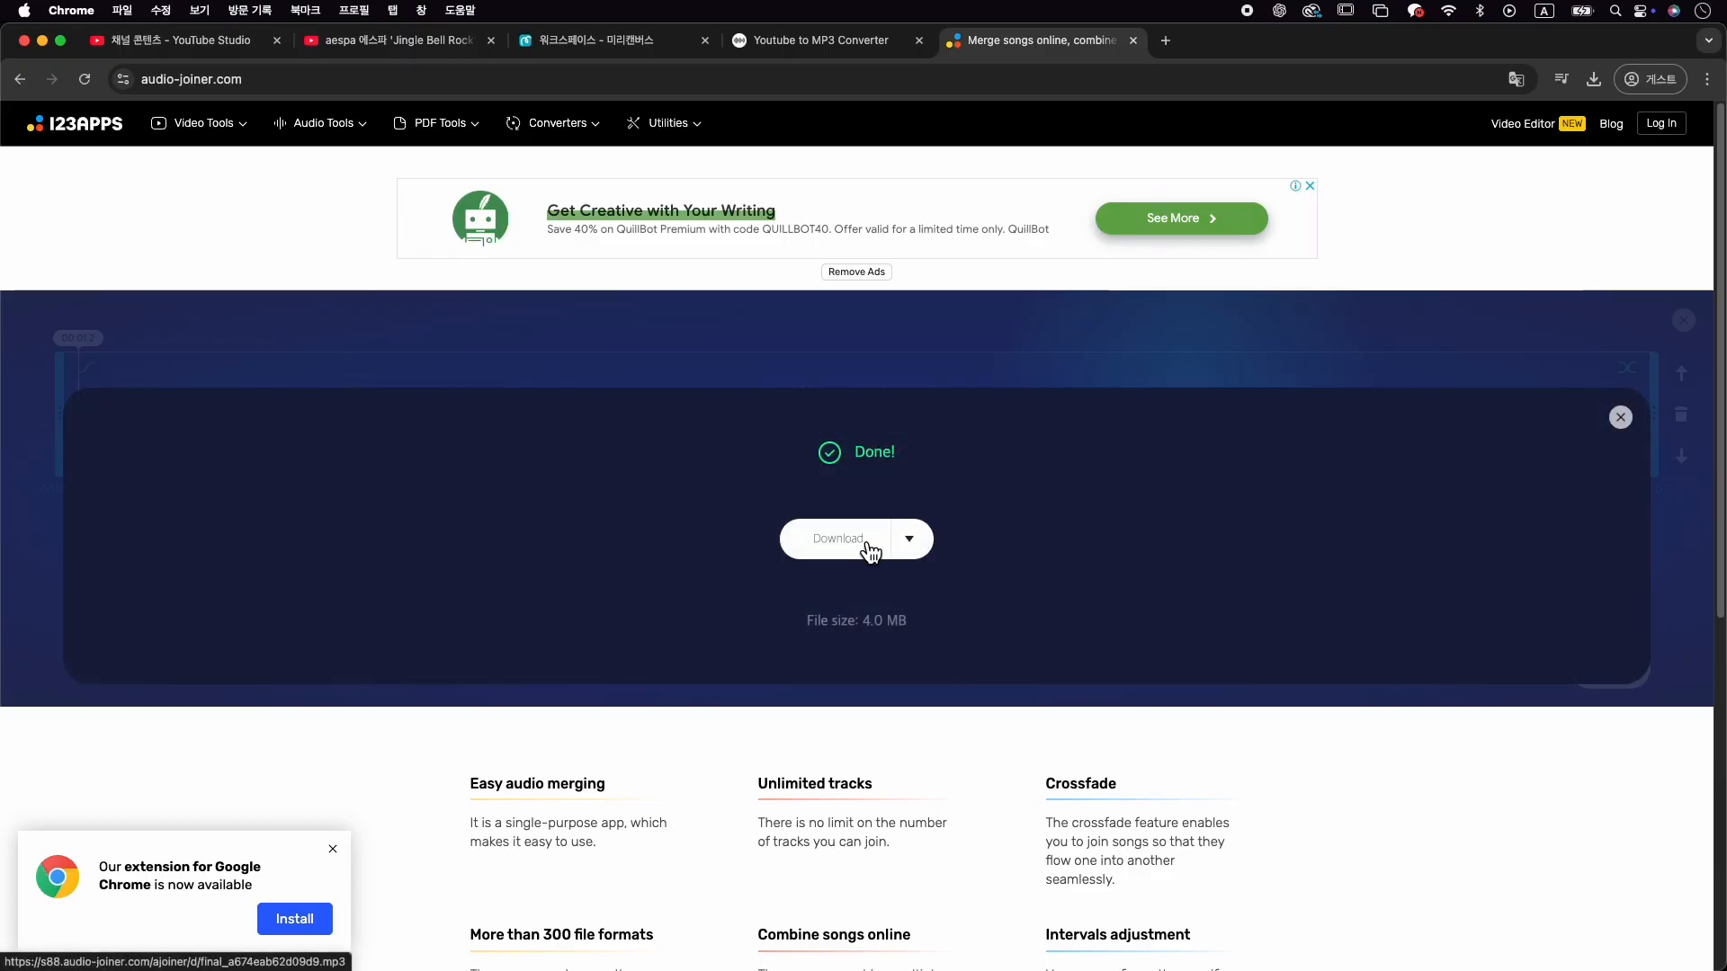
left_click(870, 550)
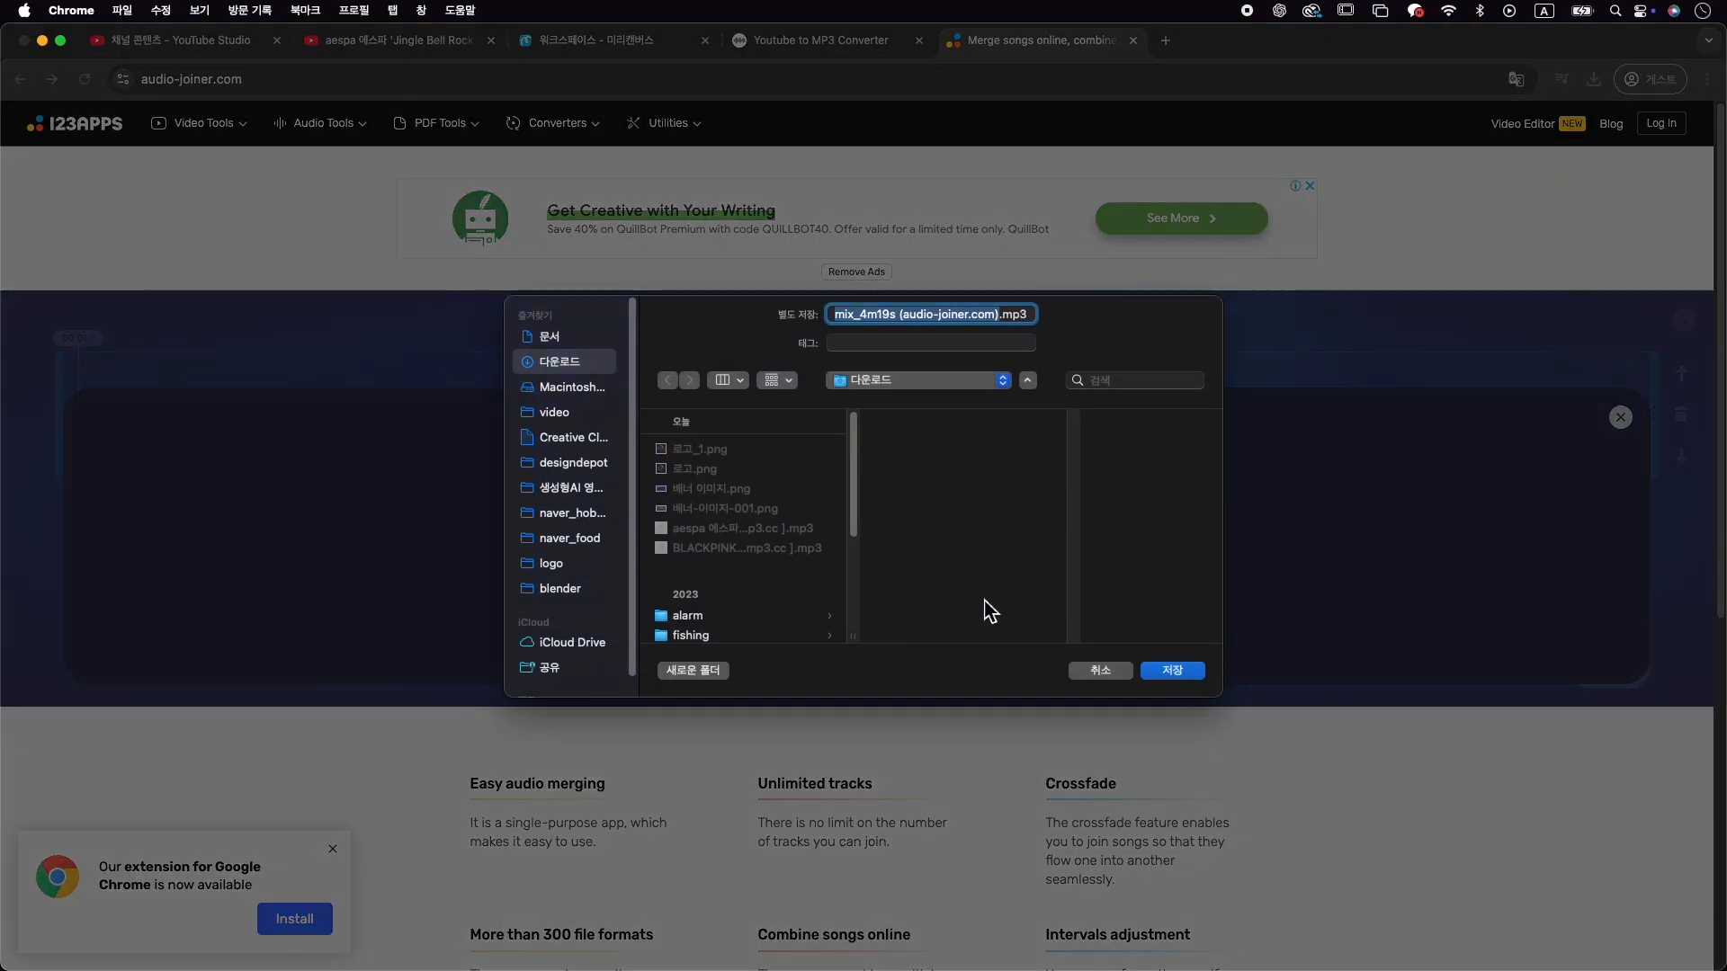
left_click(1174, 673)
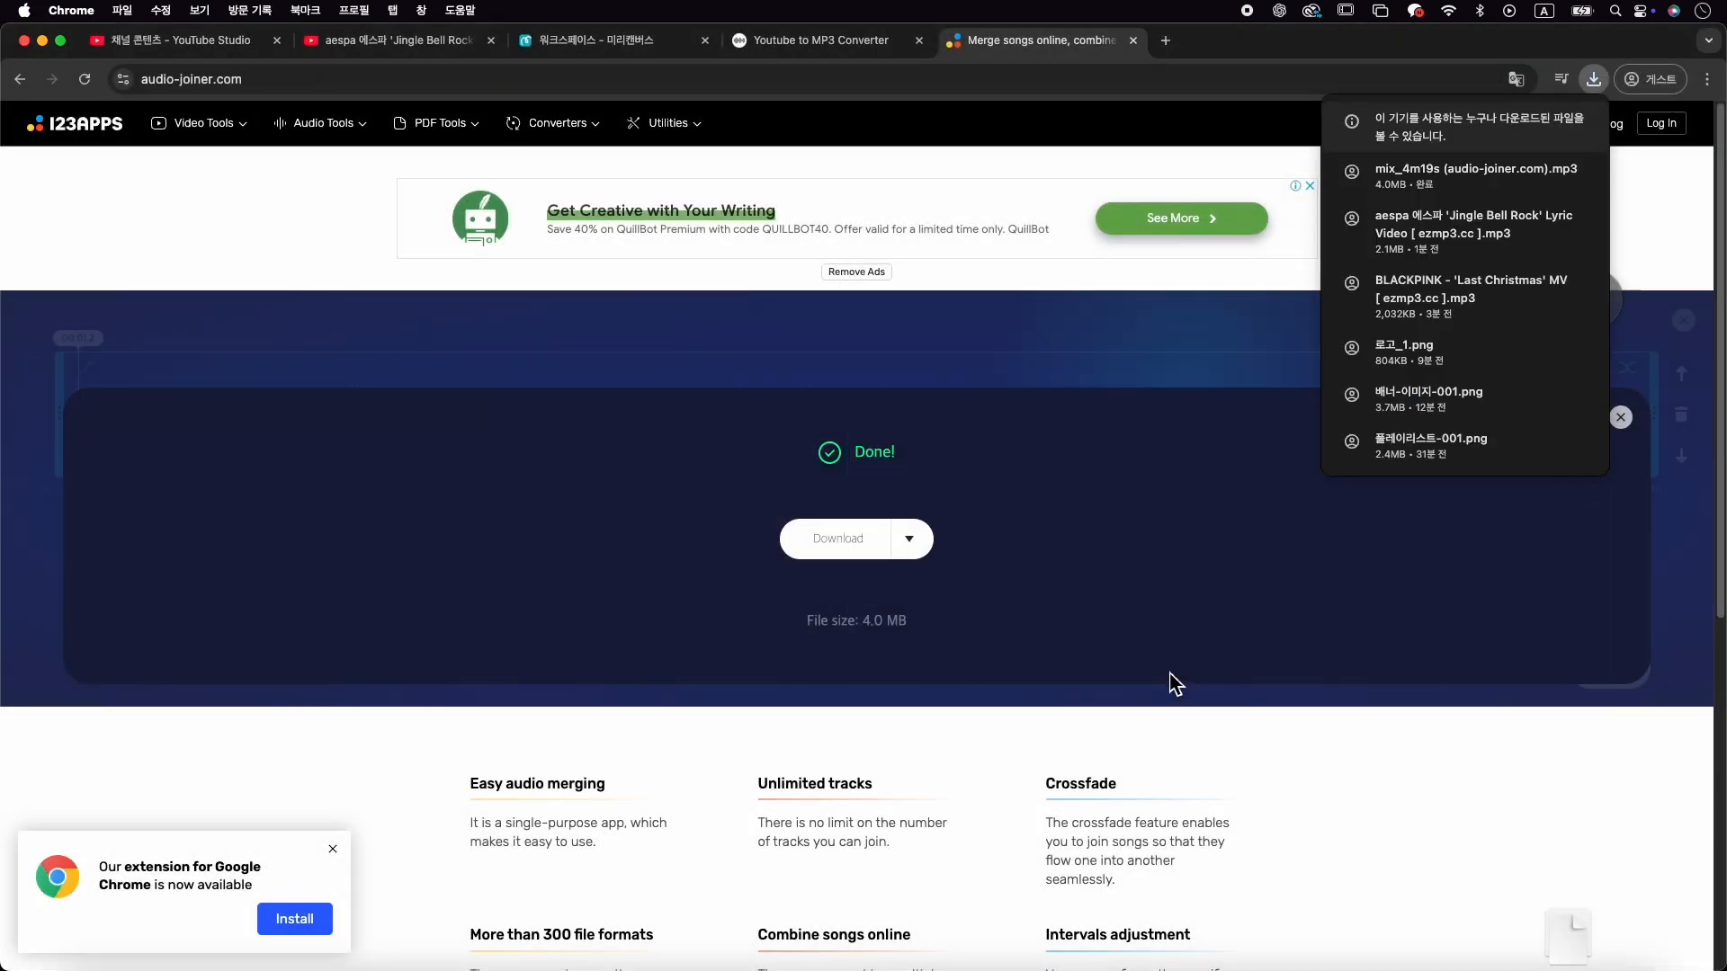
Find the downloaded mix_4m19s file in Finder, play it in the Music app, and close the player
left_click(1548, 170)
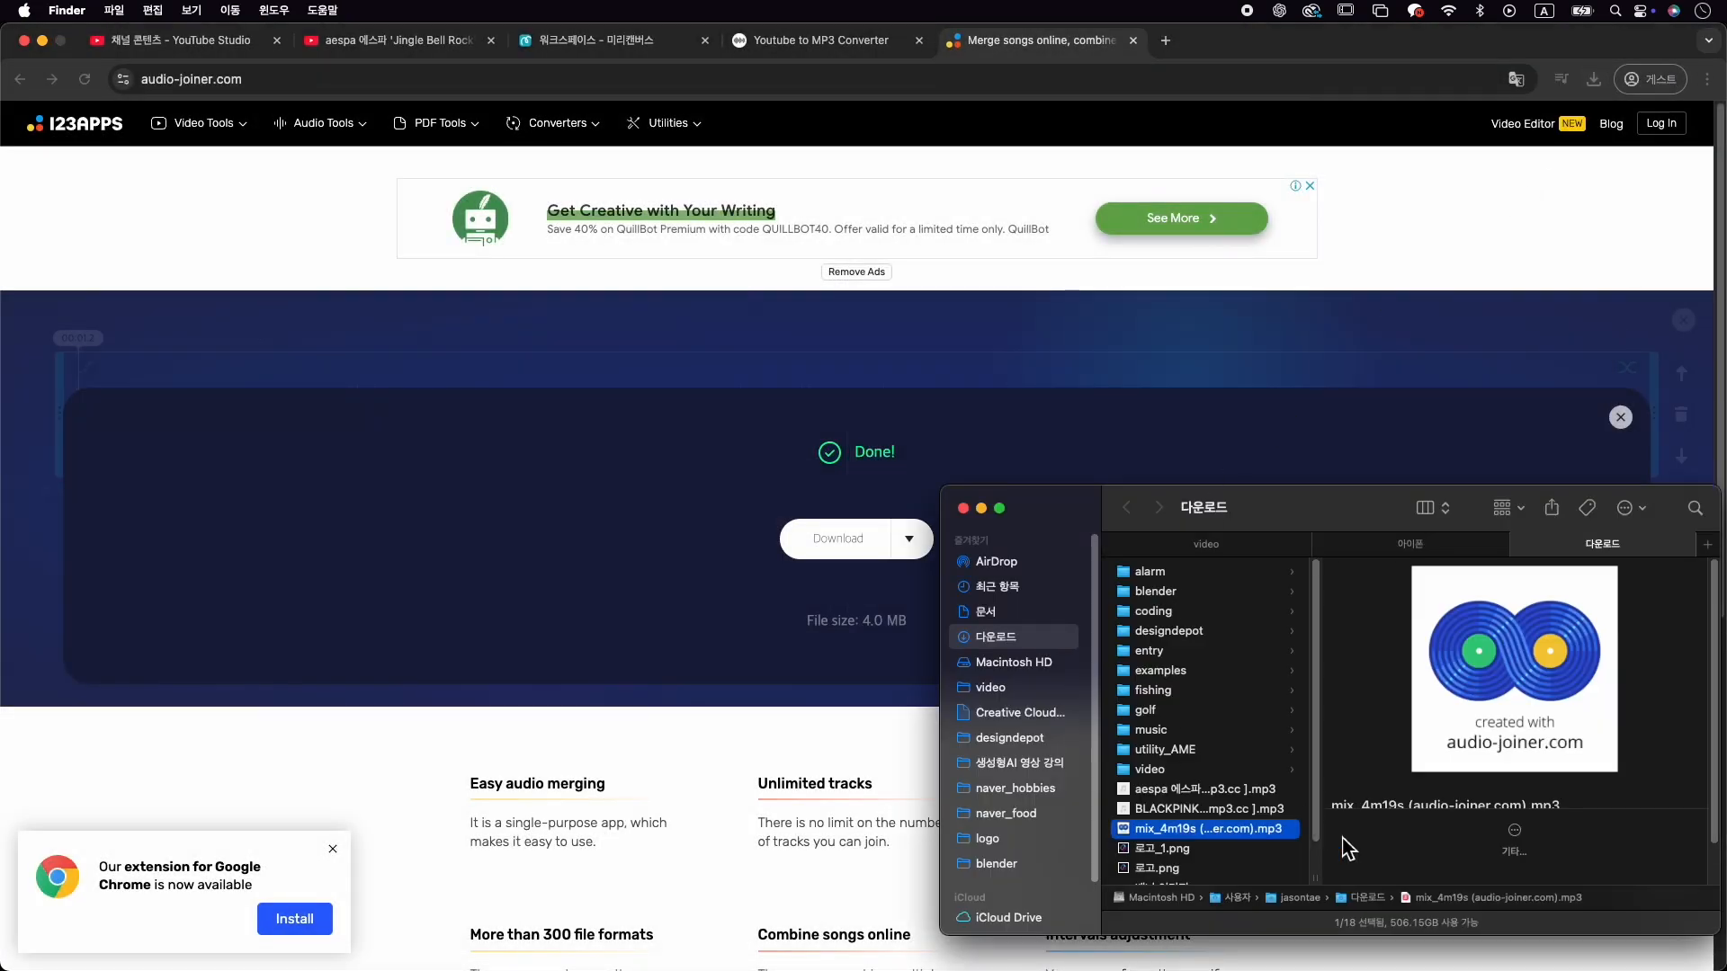
double_click(1249, 832)
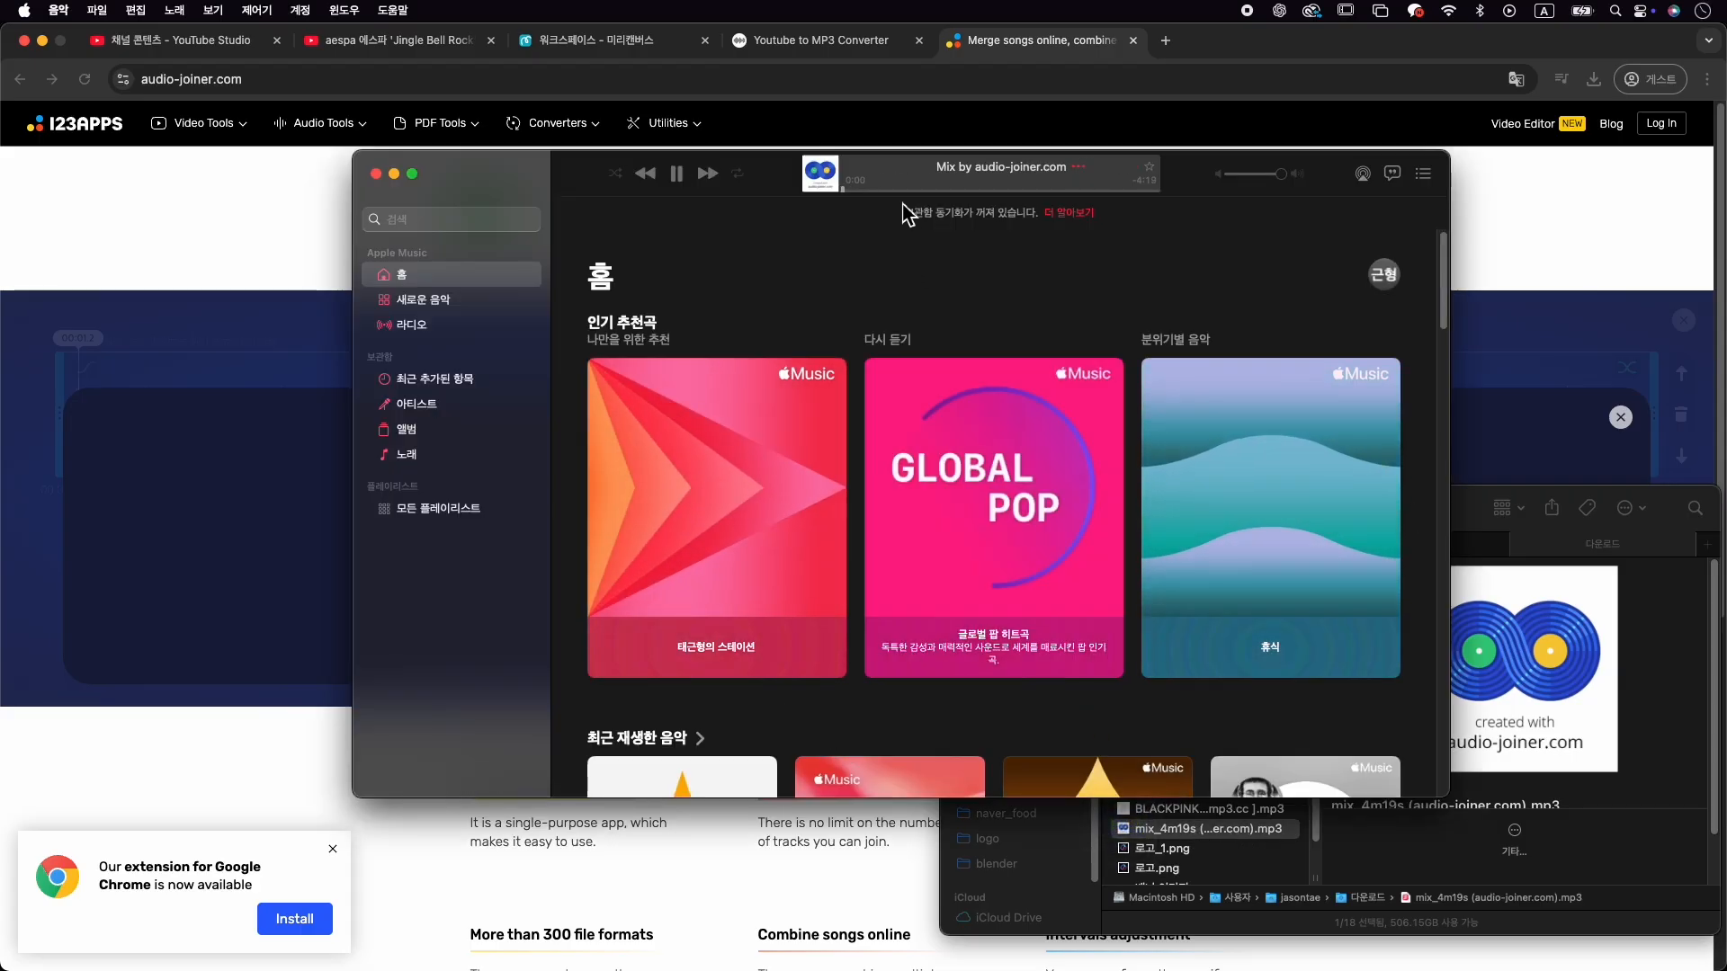
left_click(376, 173)
left_click(412, 322)
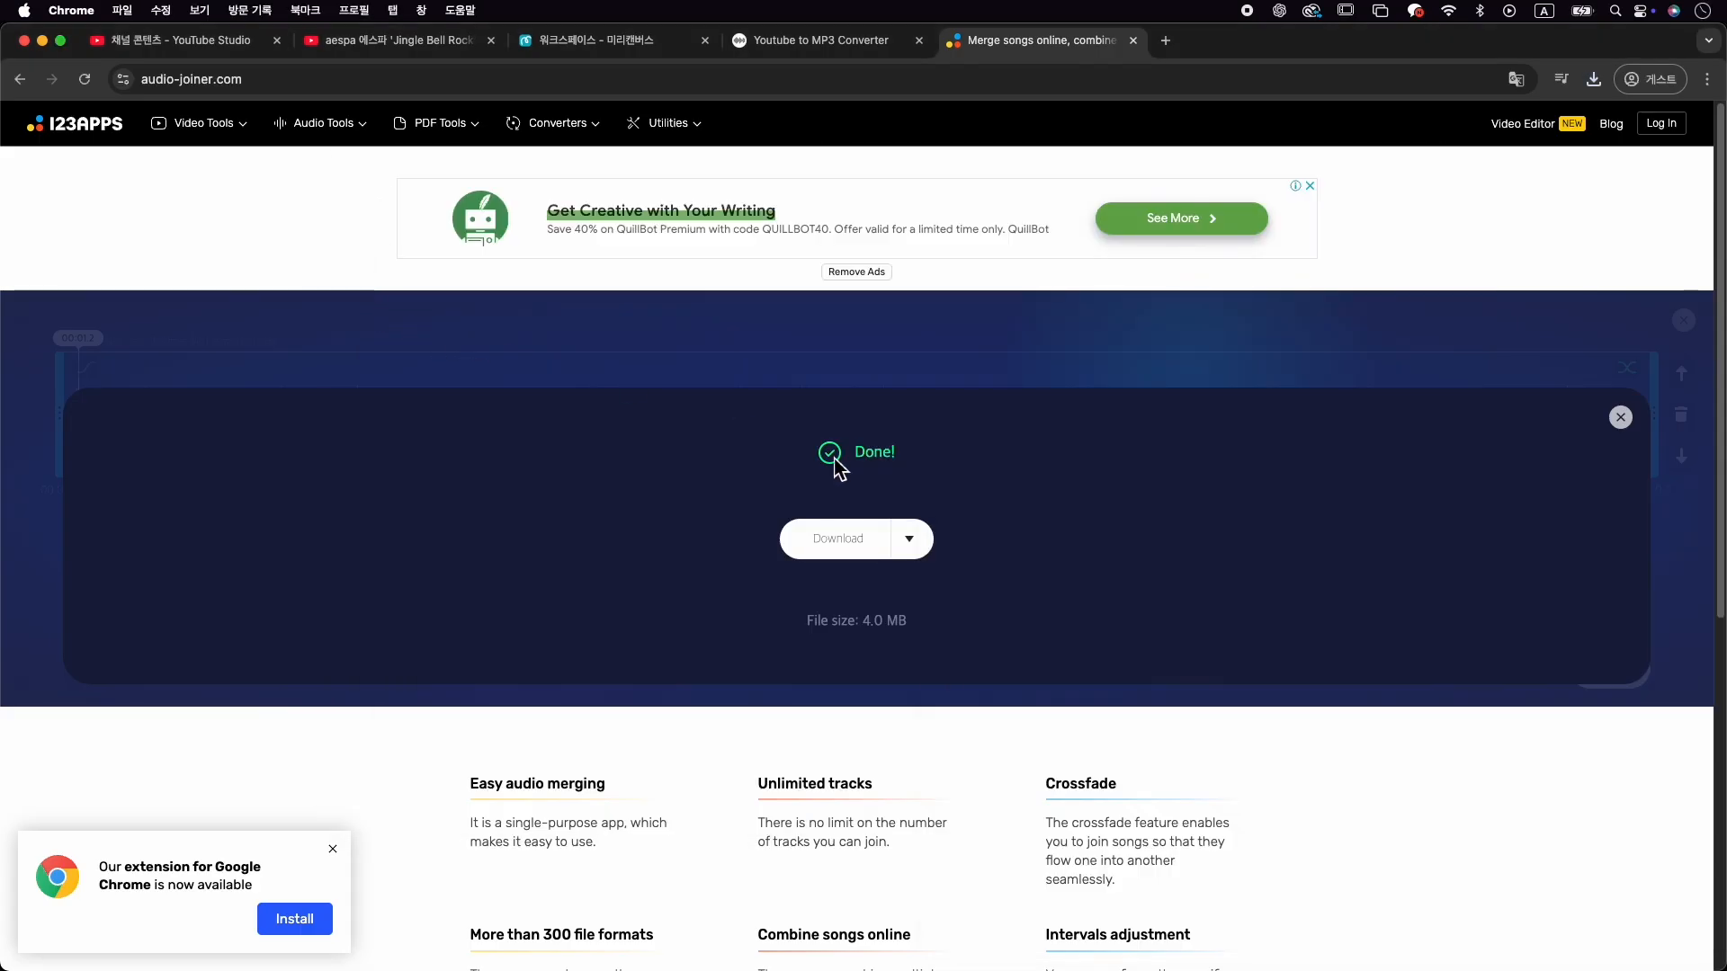
Switch to Miricanvas, open the existing Summer Vibe design, and return from it to the workspace
left_click(598, 42)
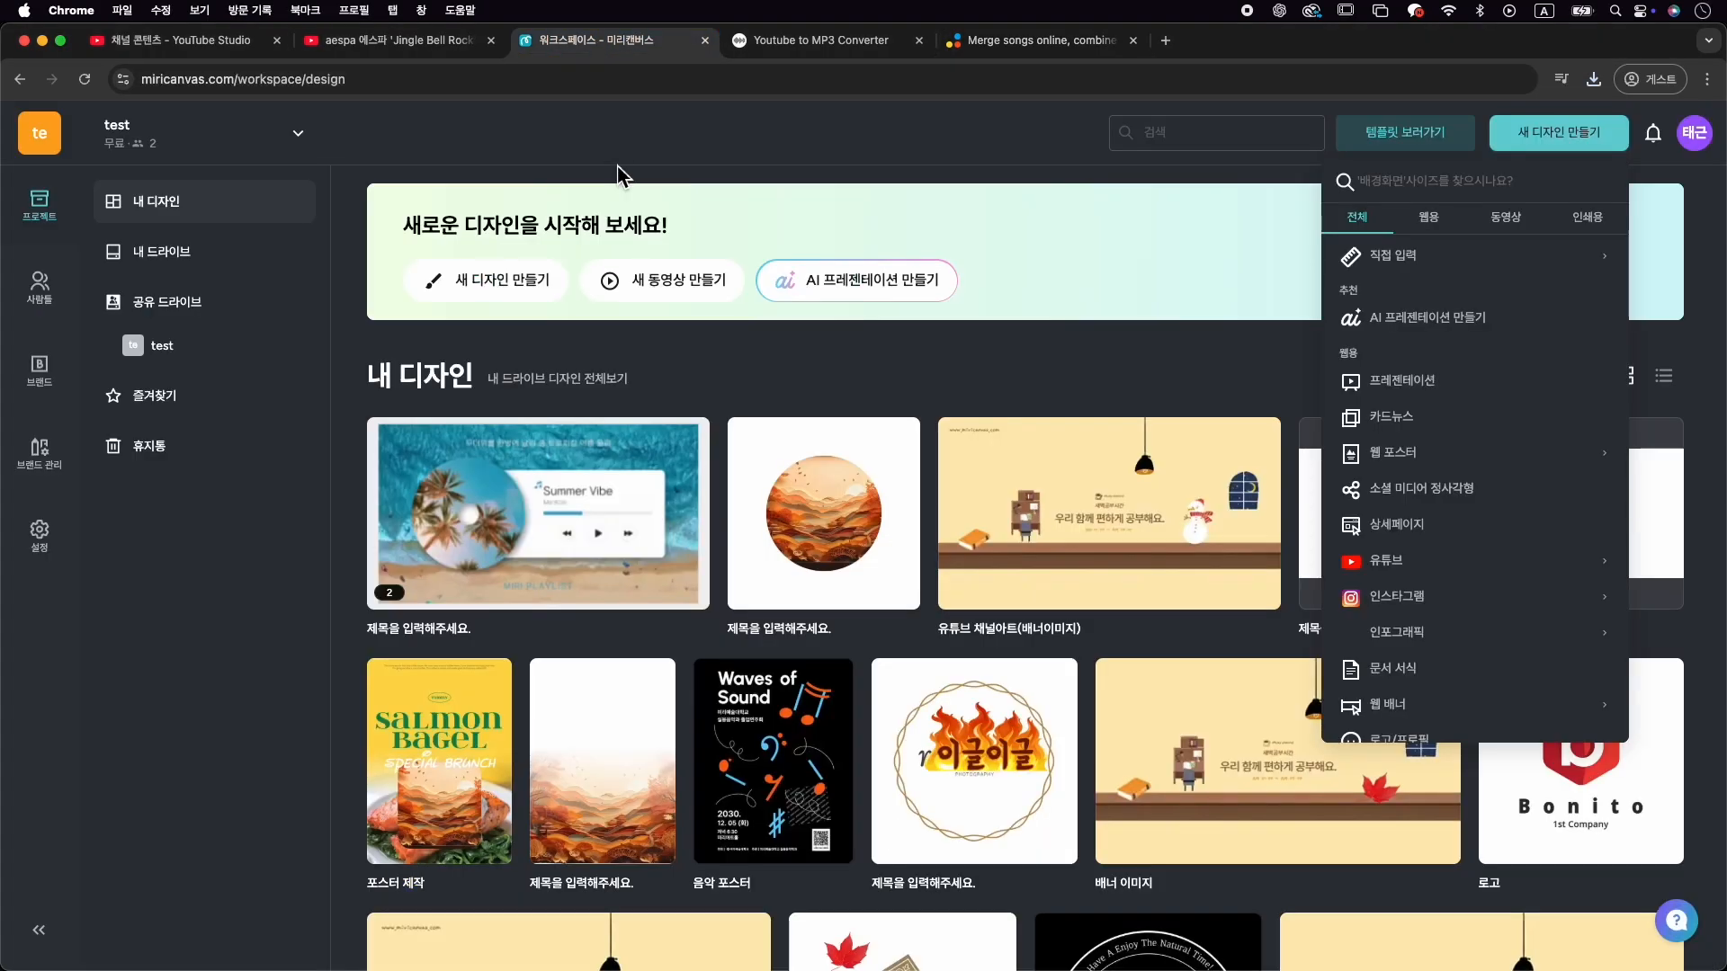
left_click(1007, 145)
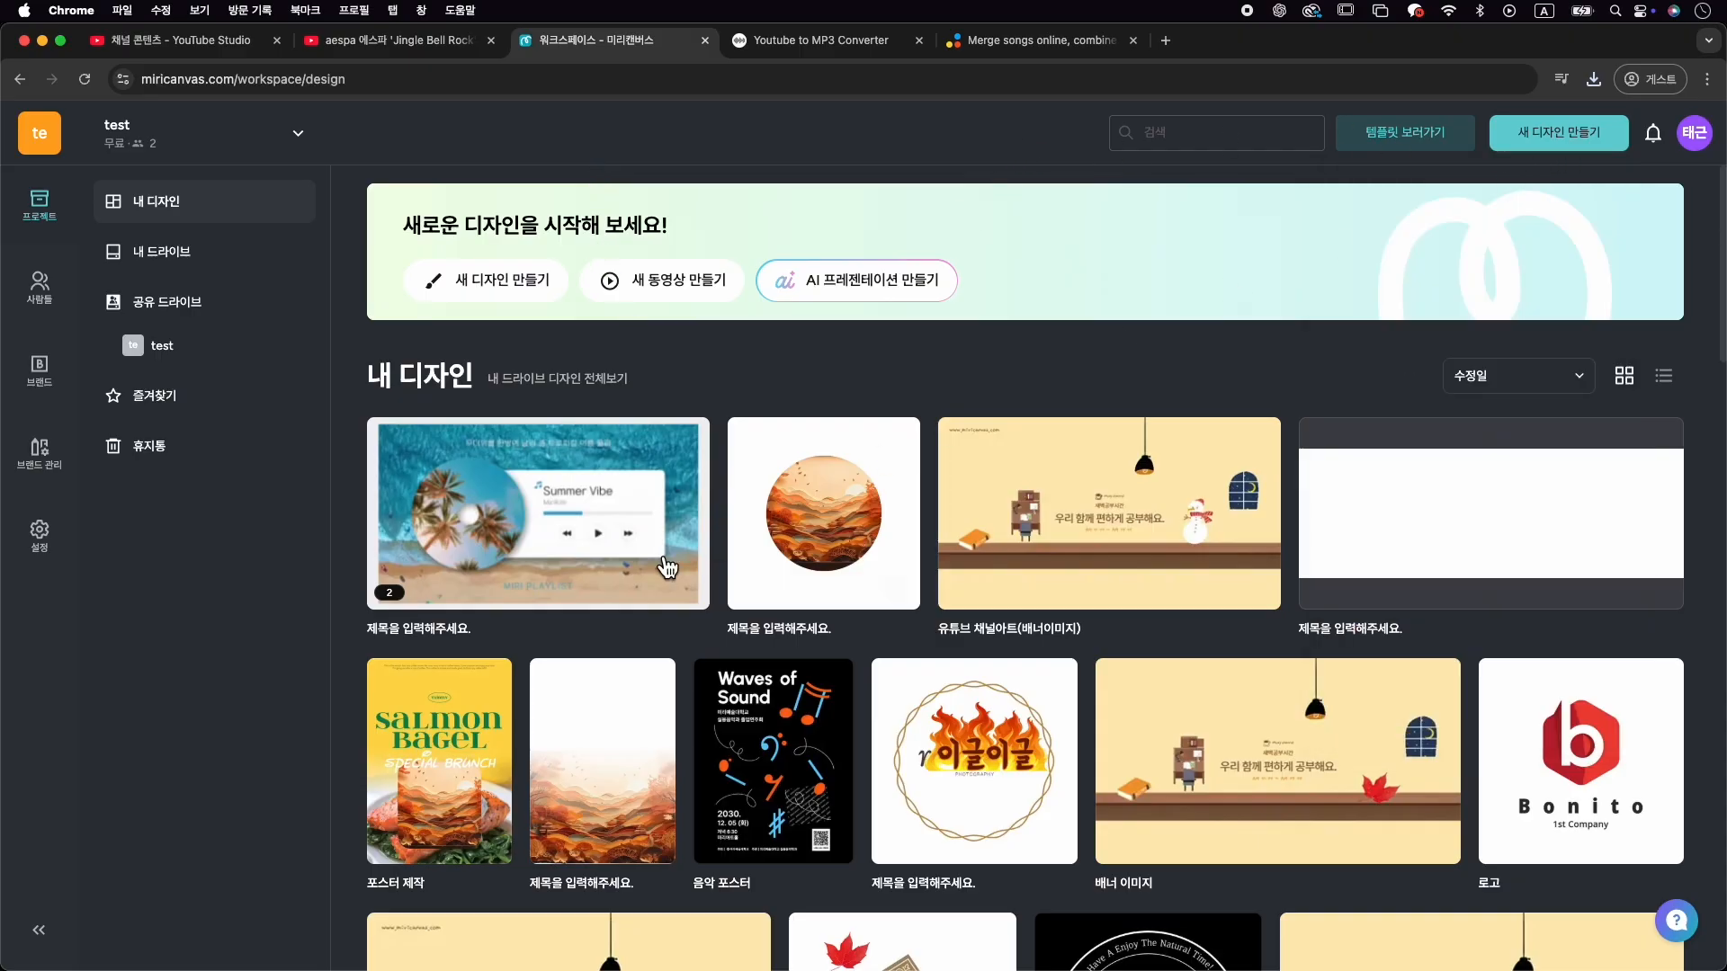
left_click(639, 517)
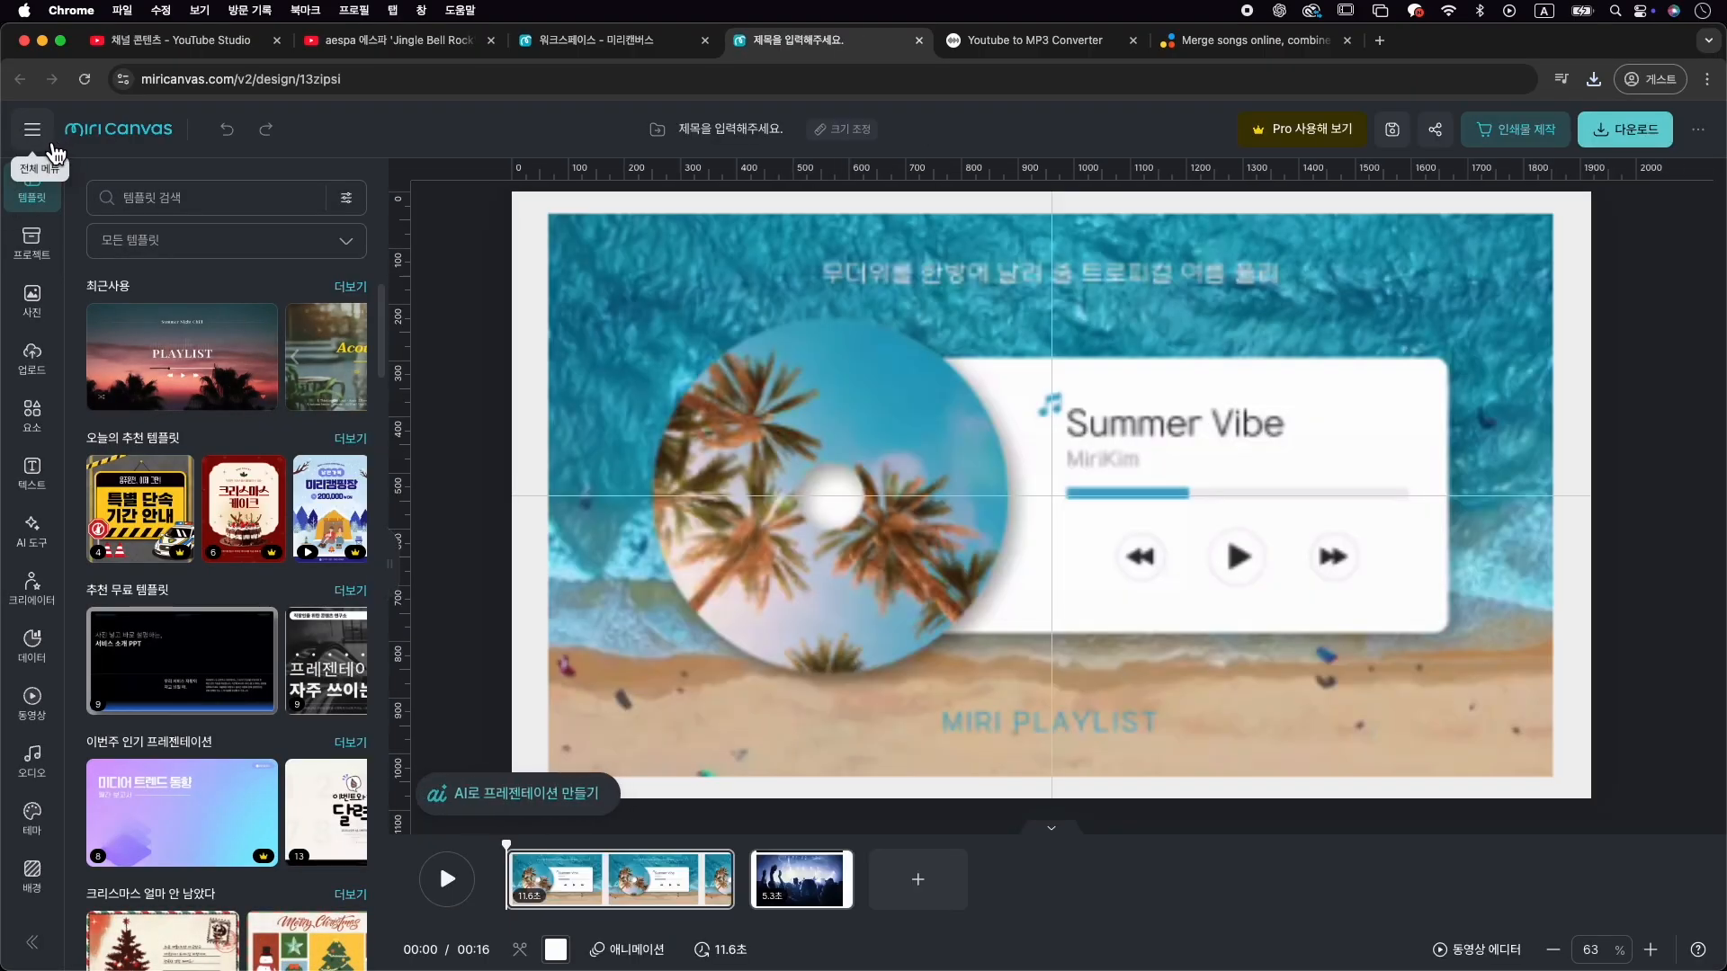
left_click(34, 131)
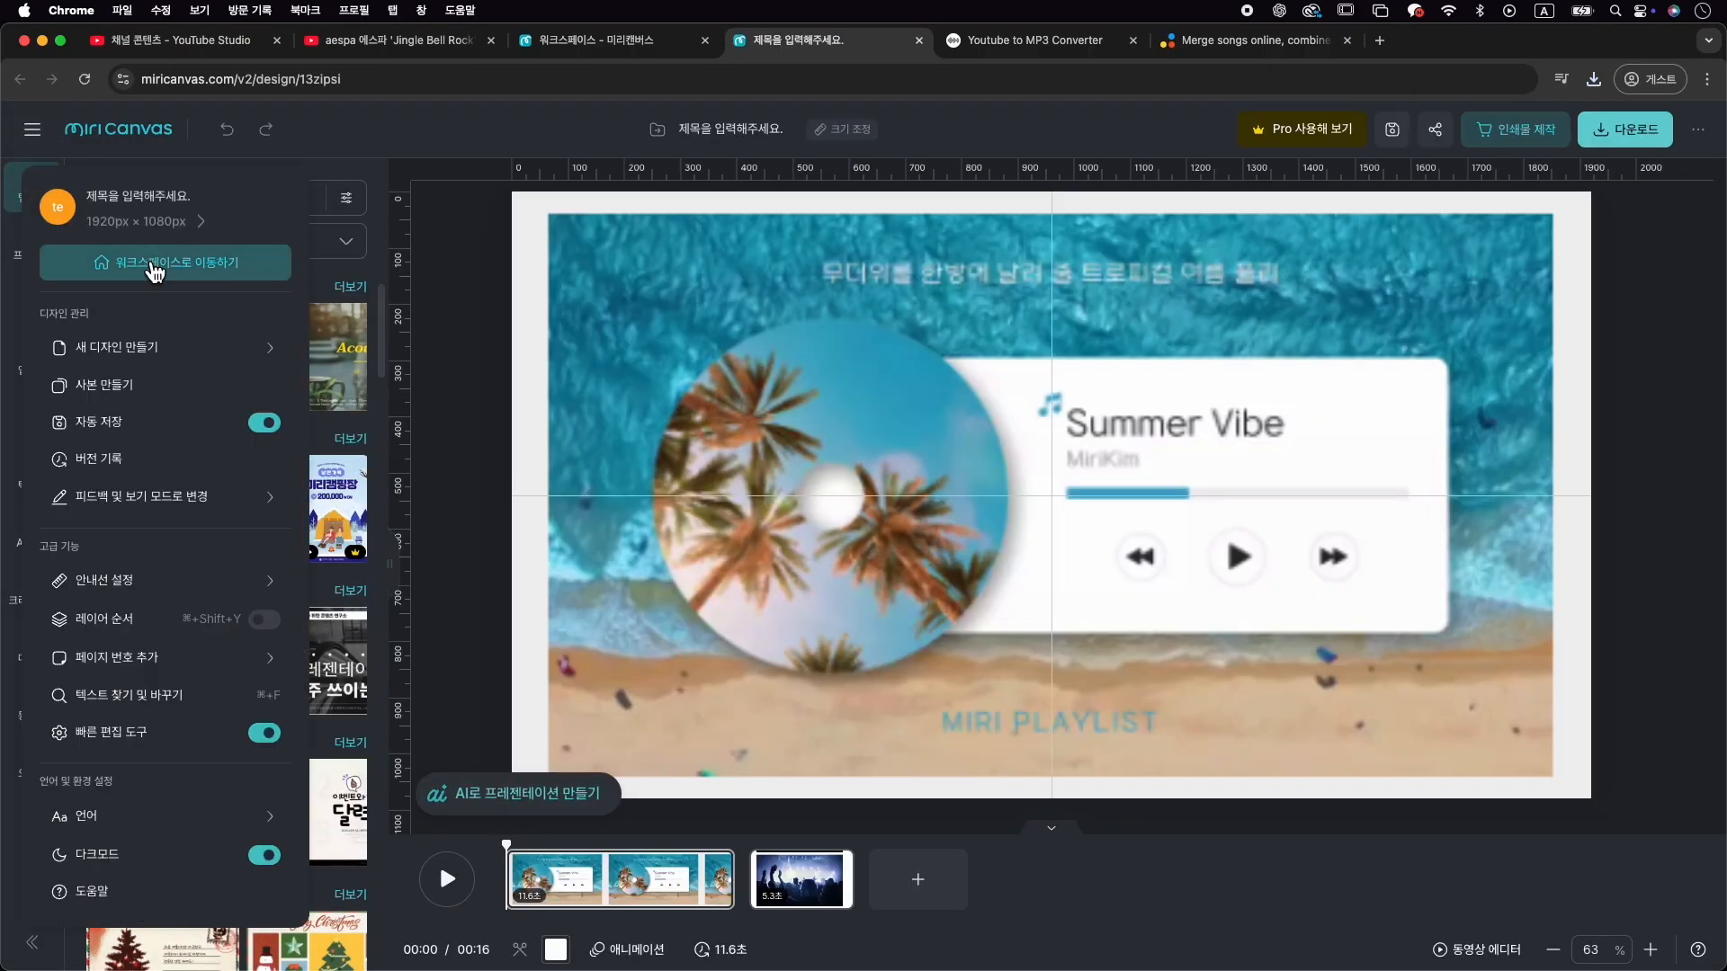
left_click(173, 274)
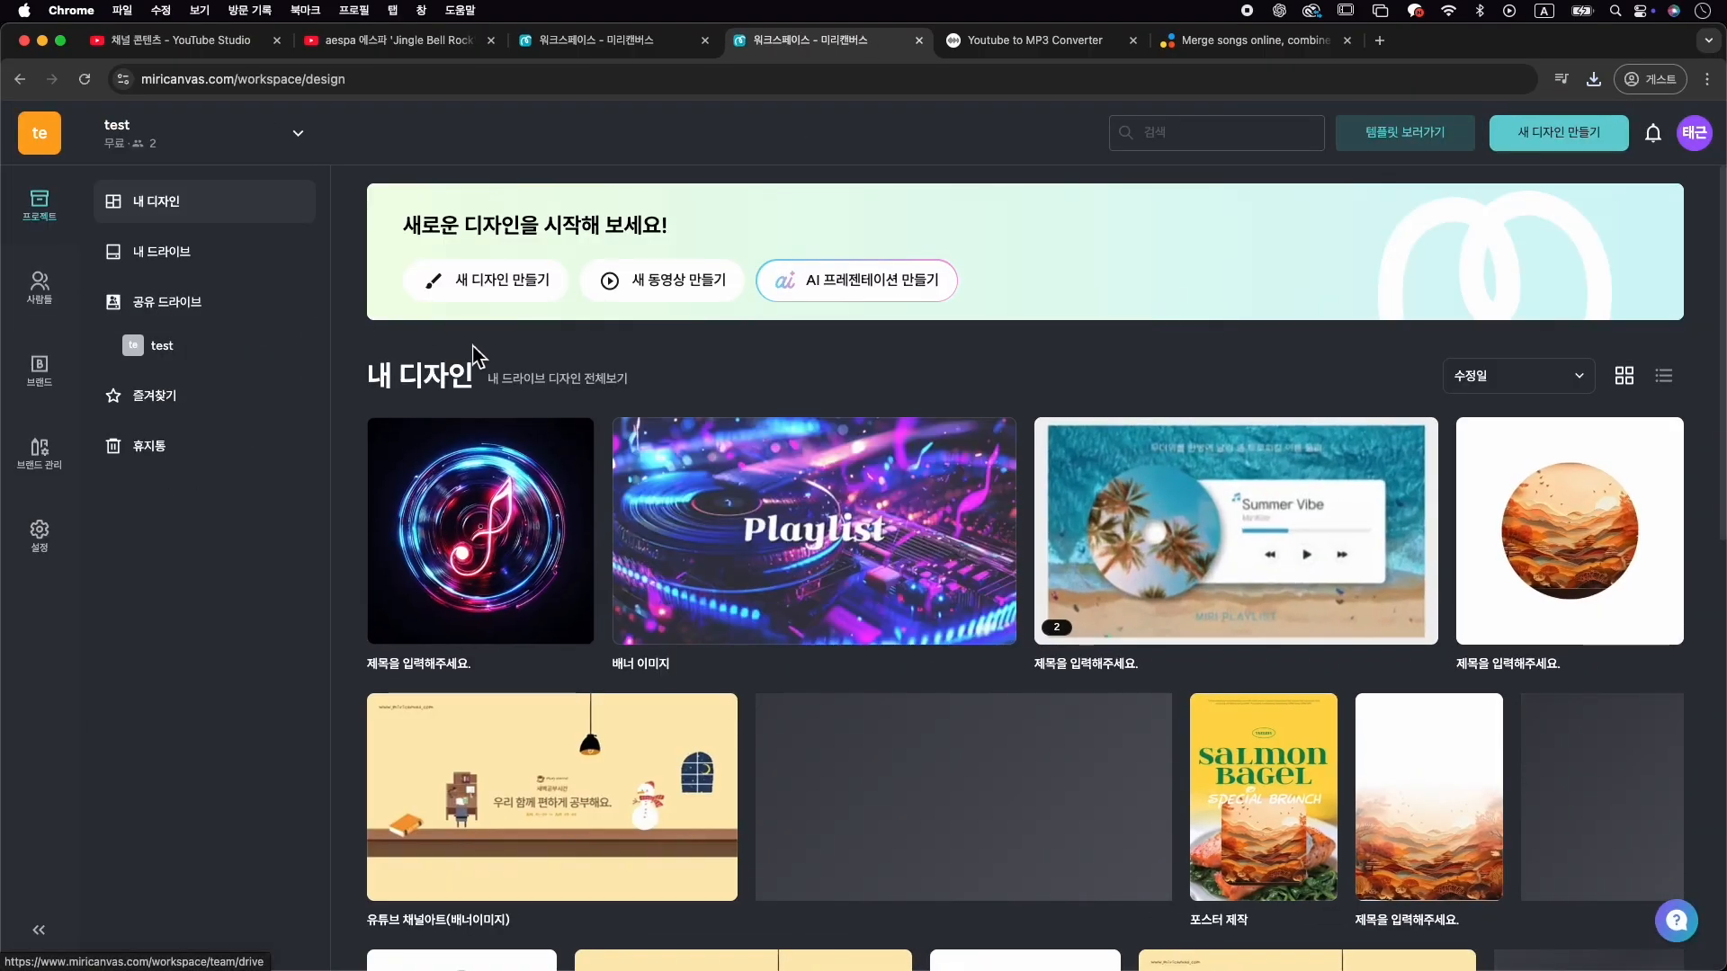
Create a new YouTube video (영상) design of 1920 × 1080 px
left_click(1551, 148)
left_click(1517, 229)
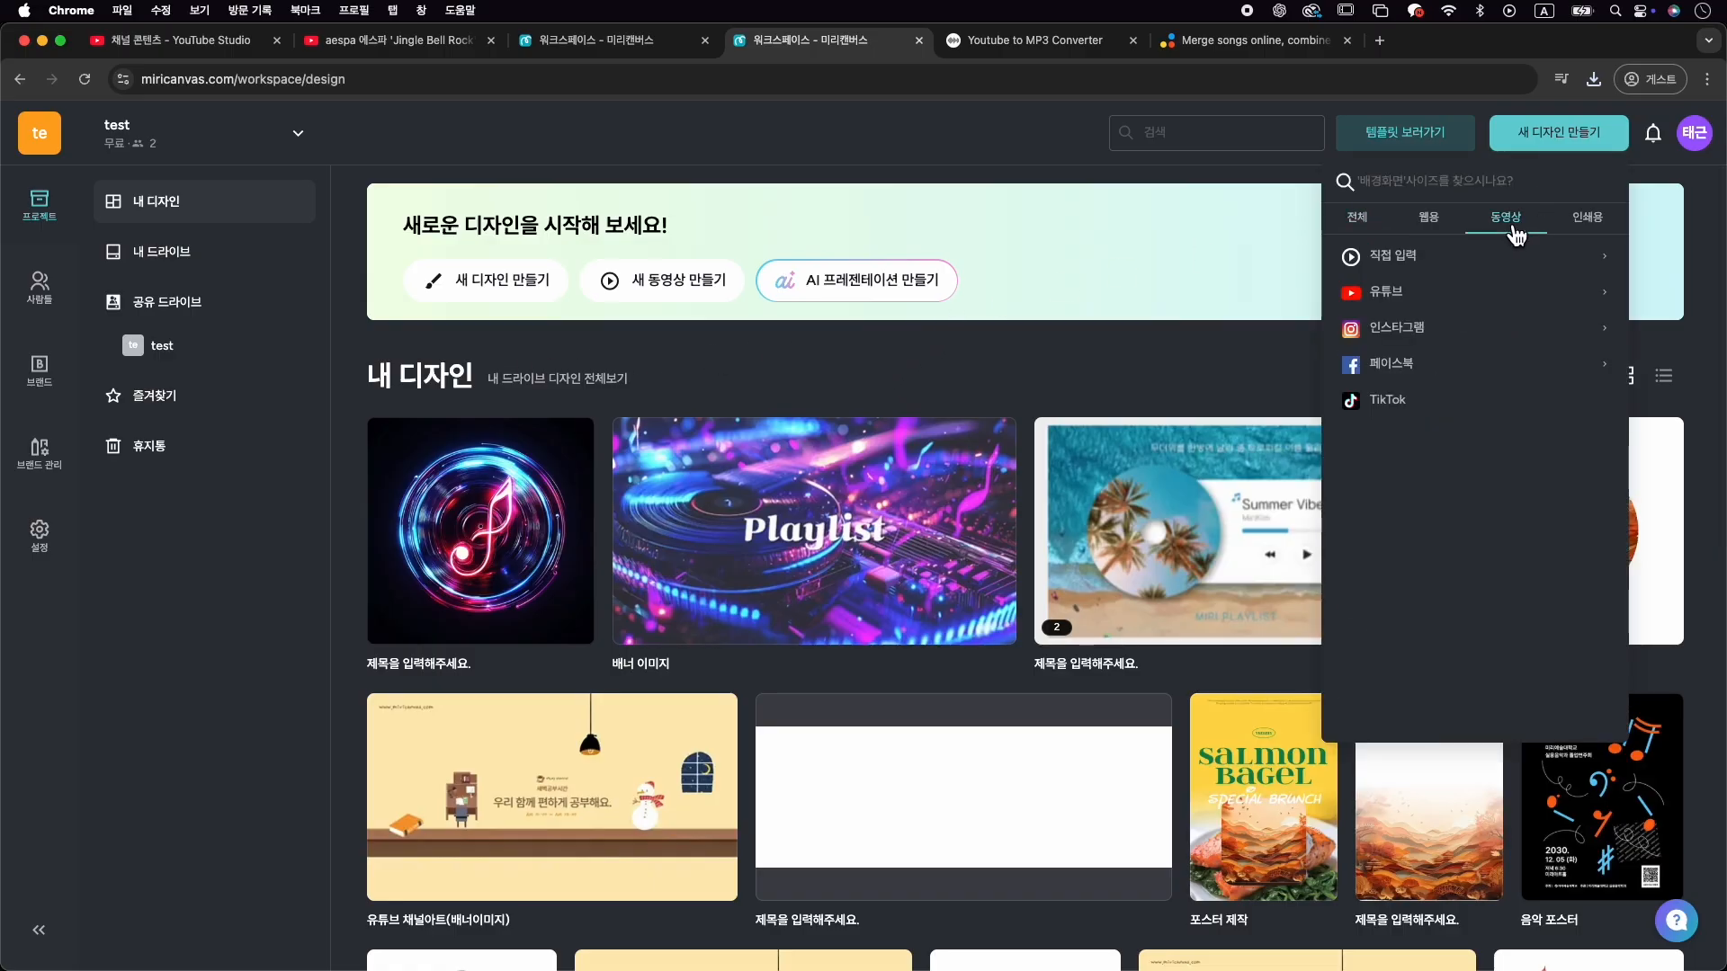
left_click(1432, 301)
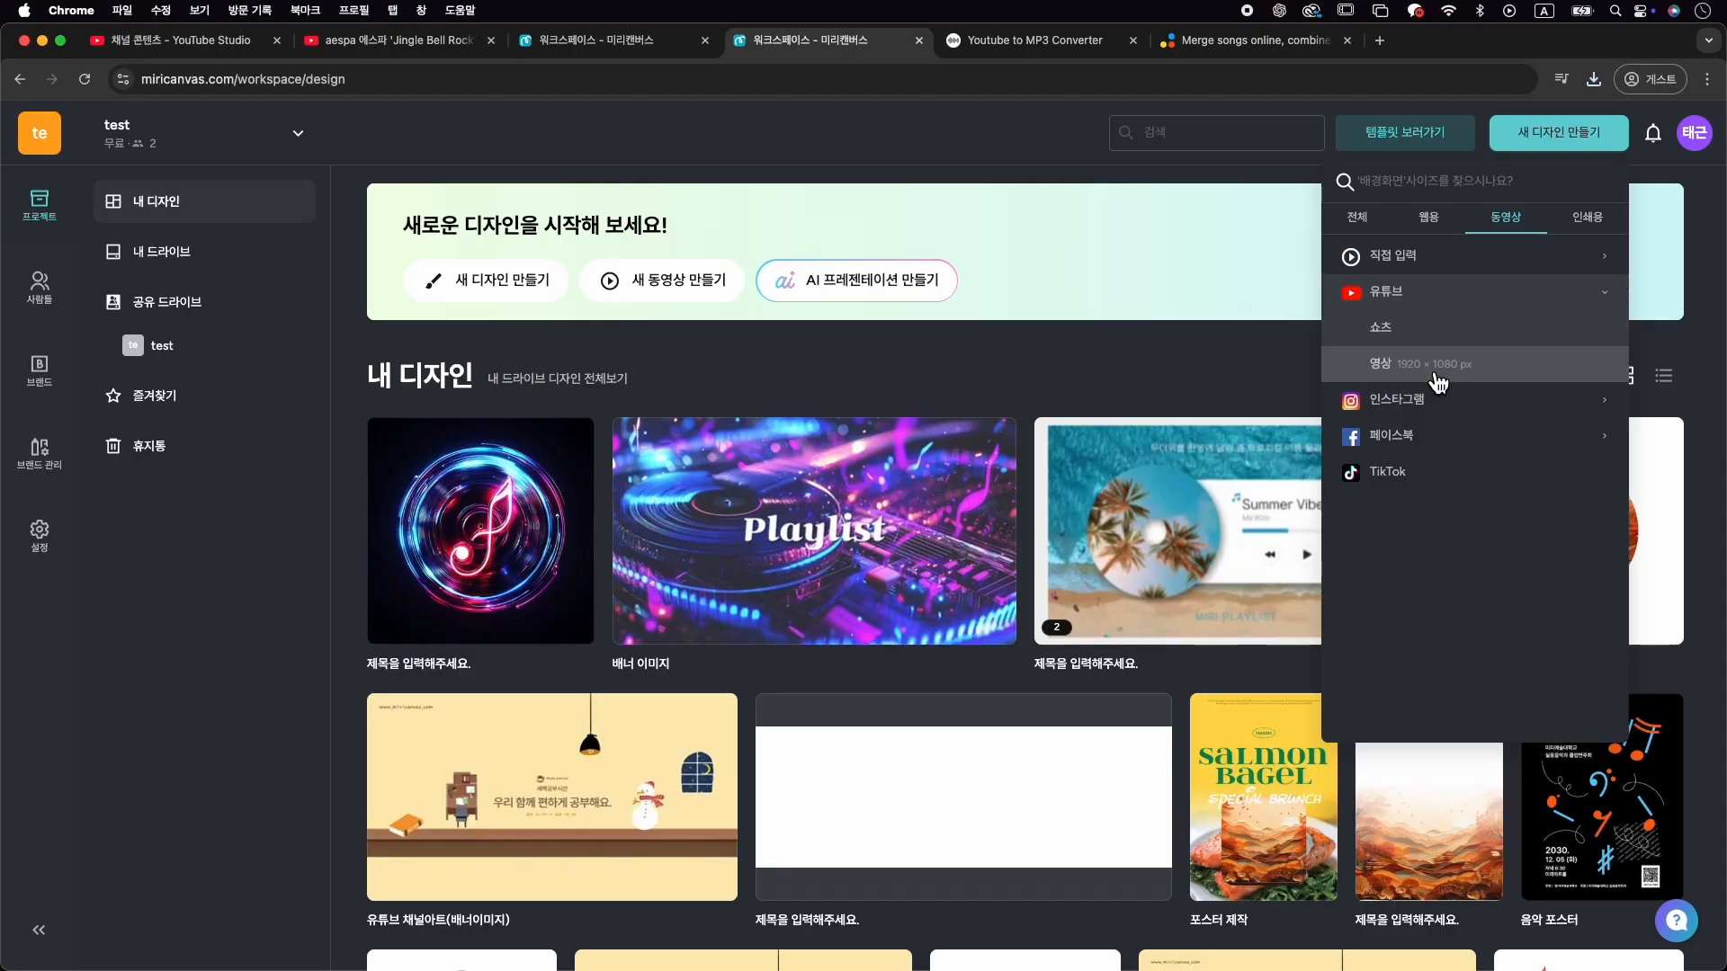
left_click(1542, 377)
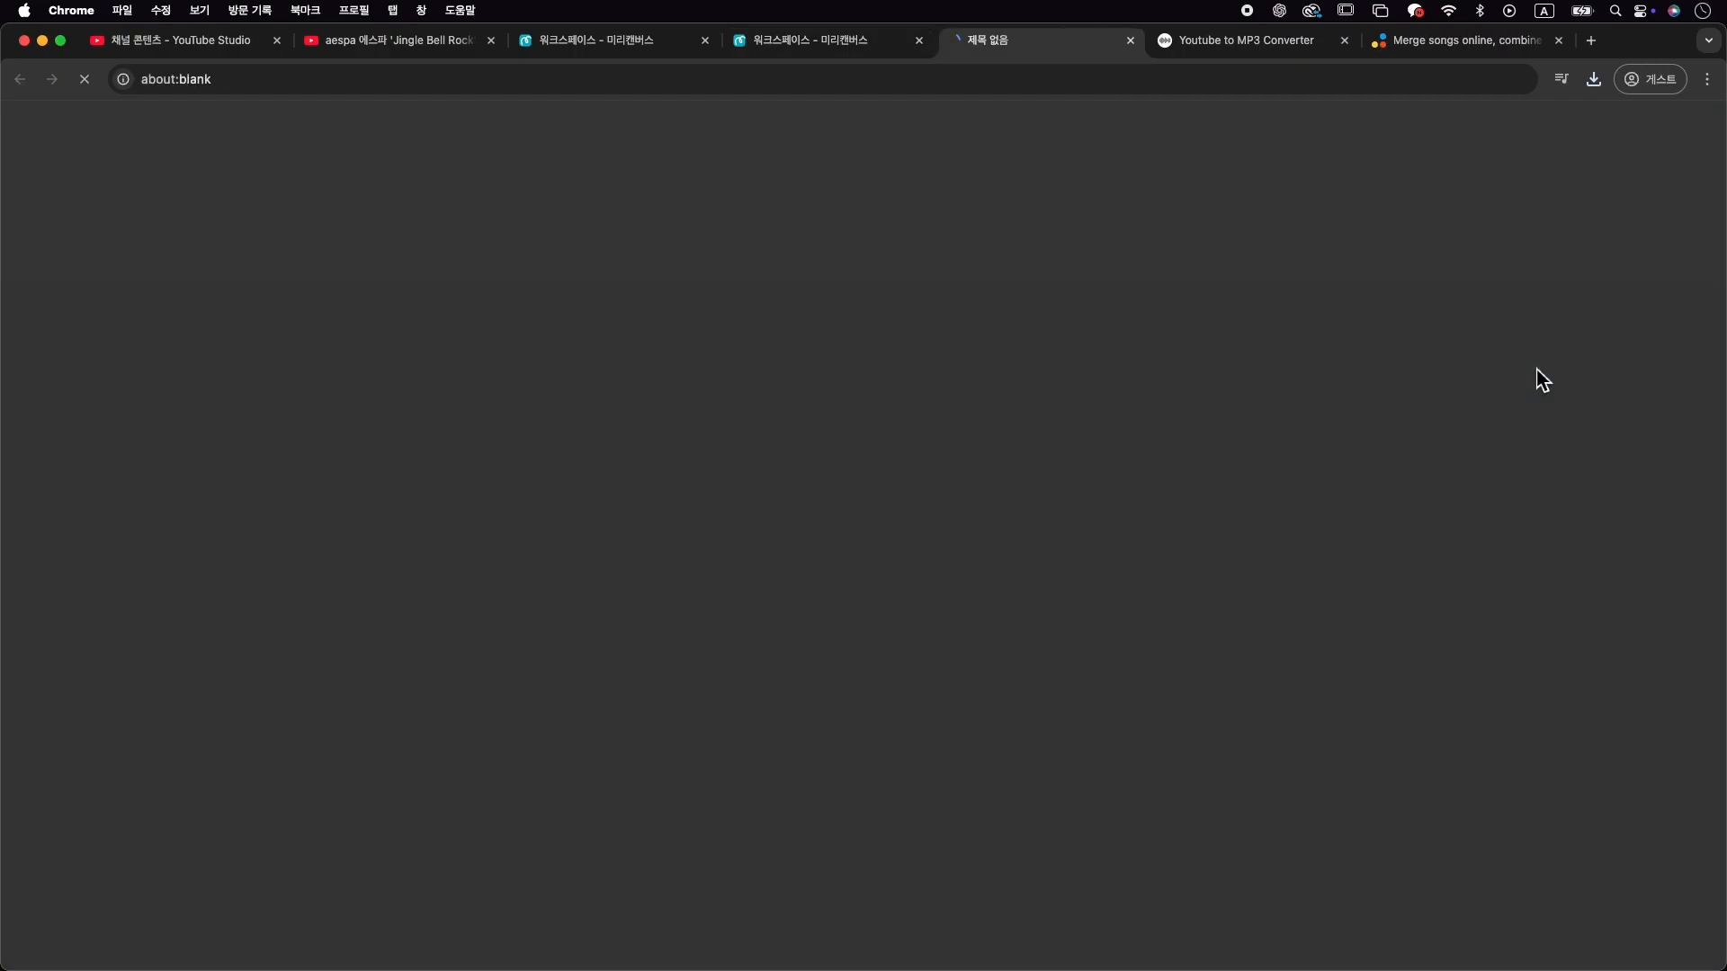
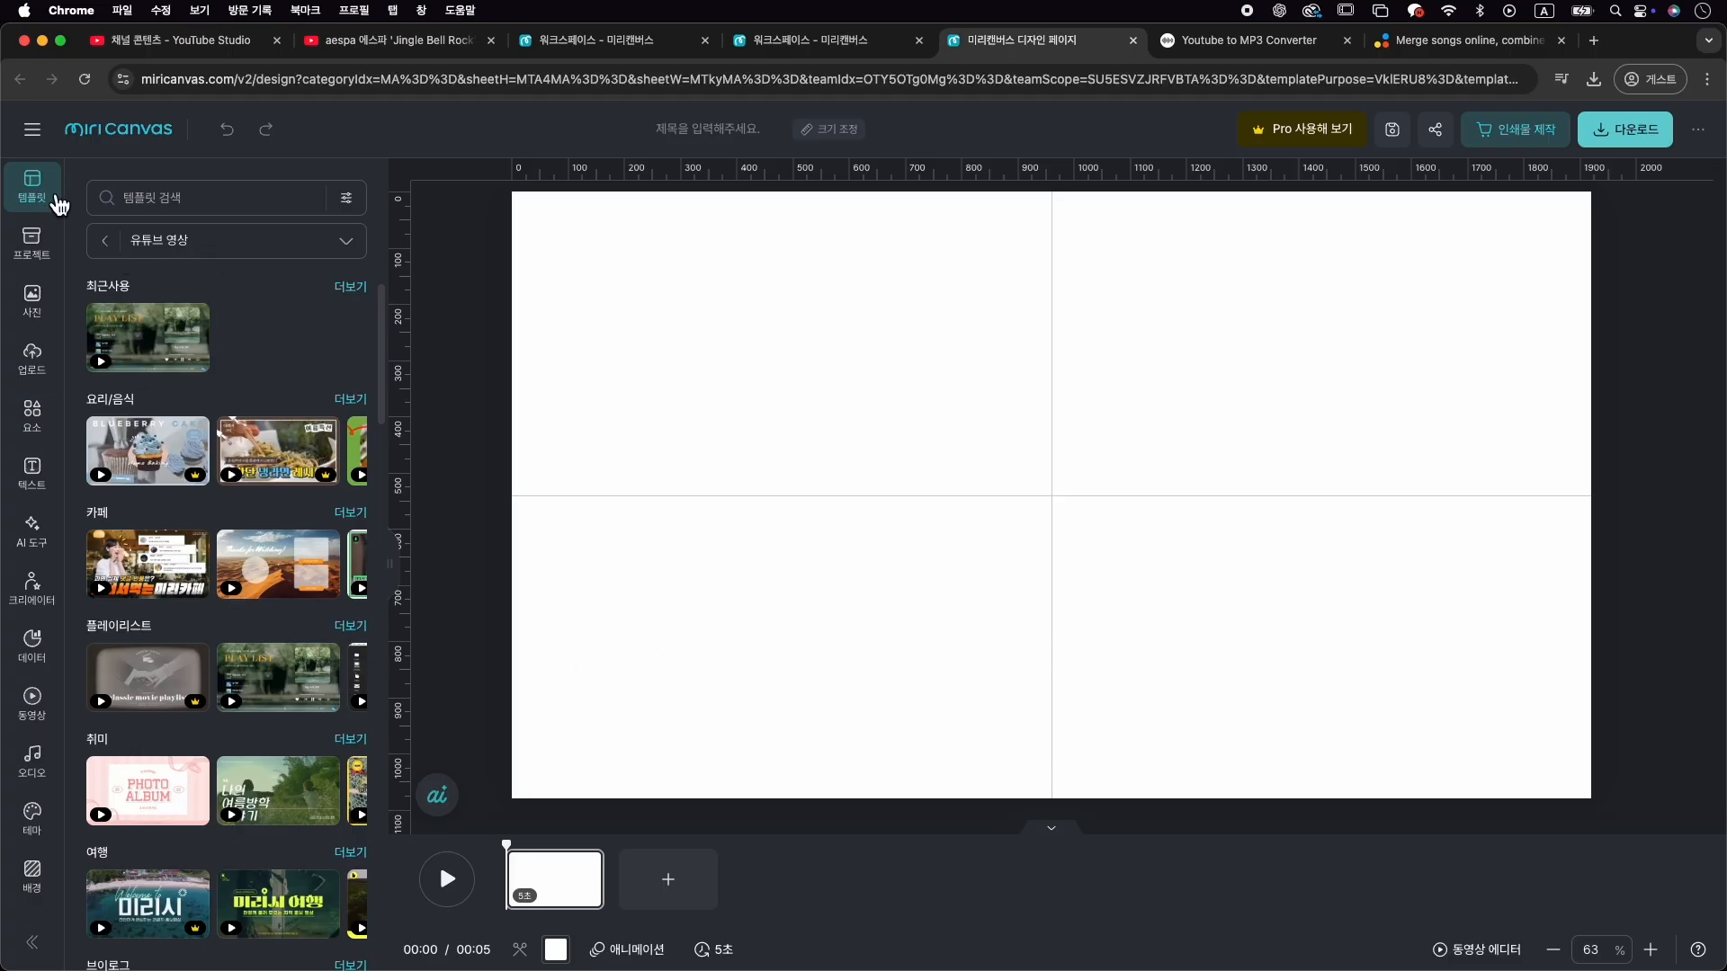
Search the YouTube video templates for 플레이리스트 and open the preview of the Hello Autumn template
left_click(194, 193)
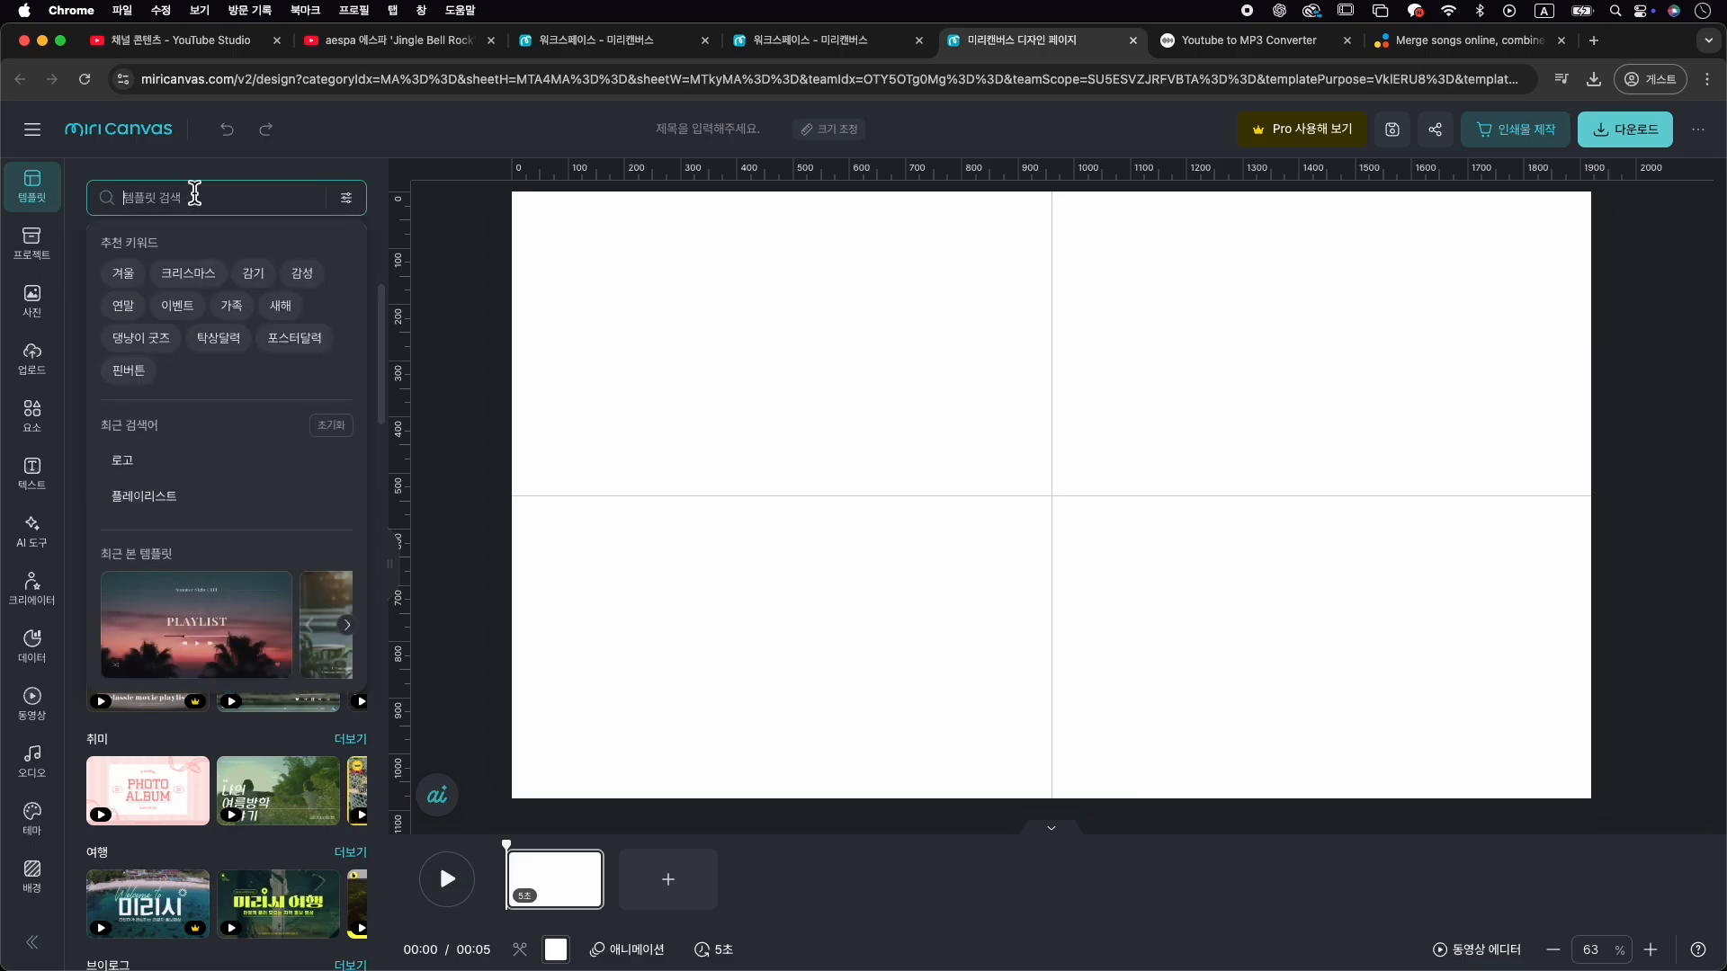
type("ㅍ")
key("BackSpace")
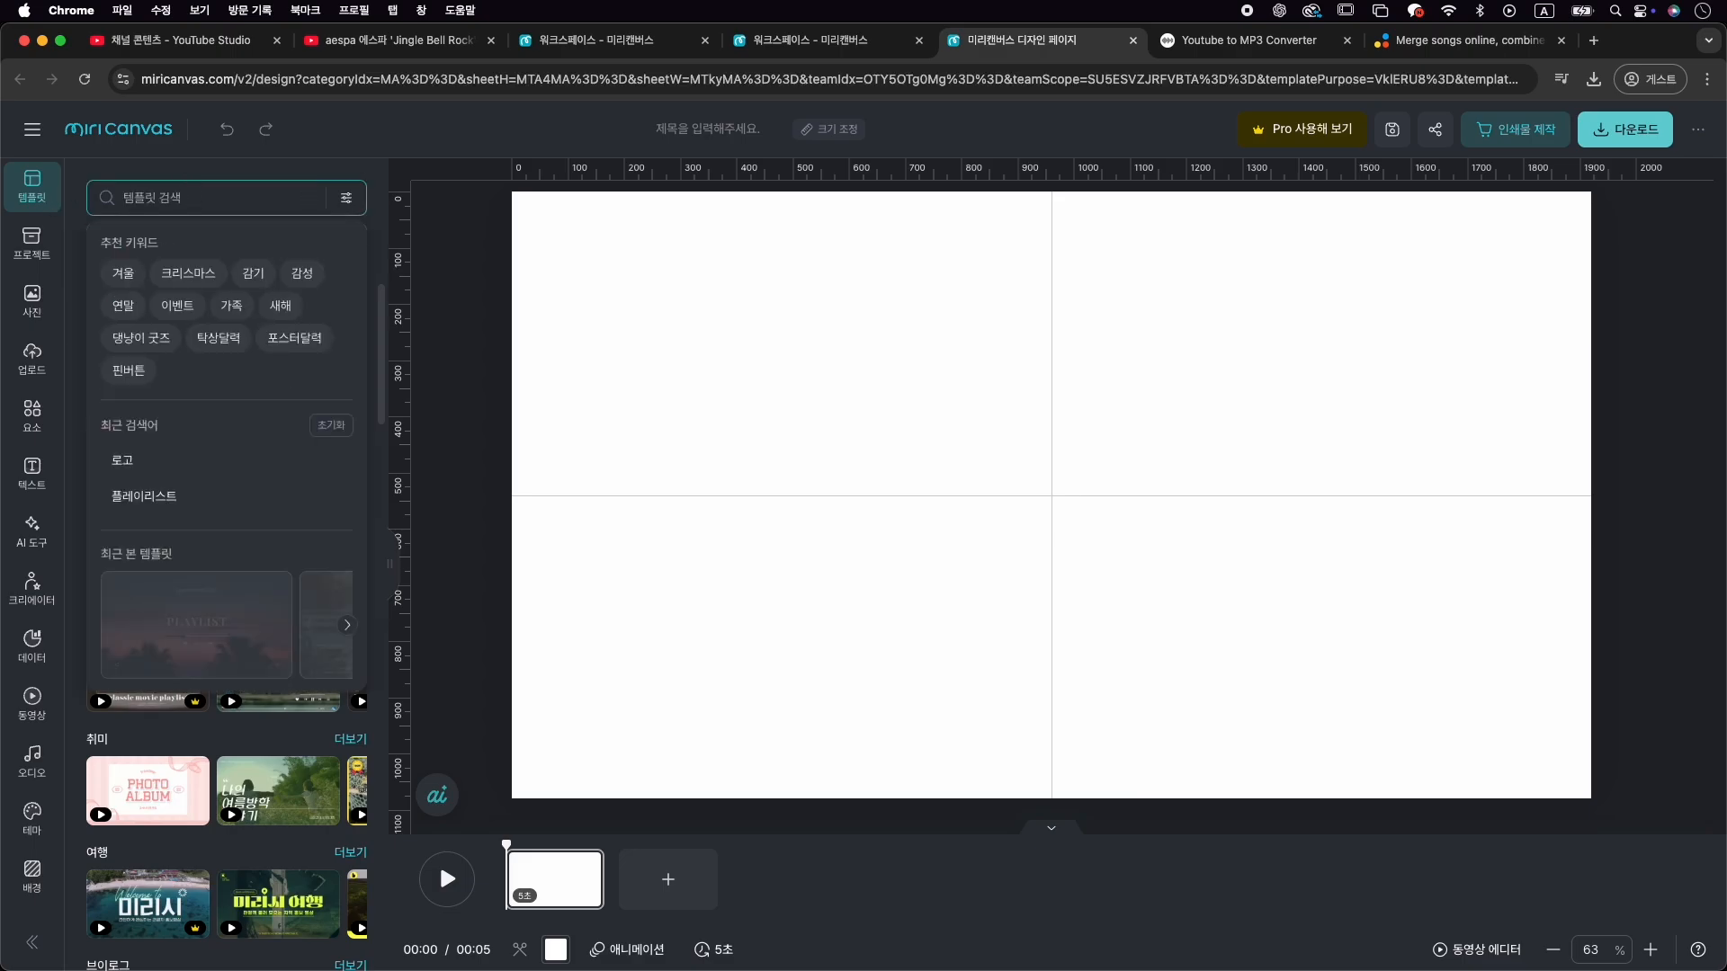
type("ㅍ플레이렉")
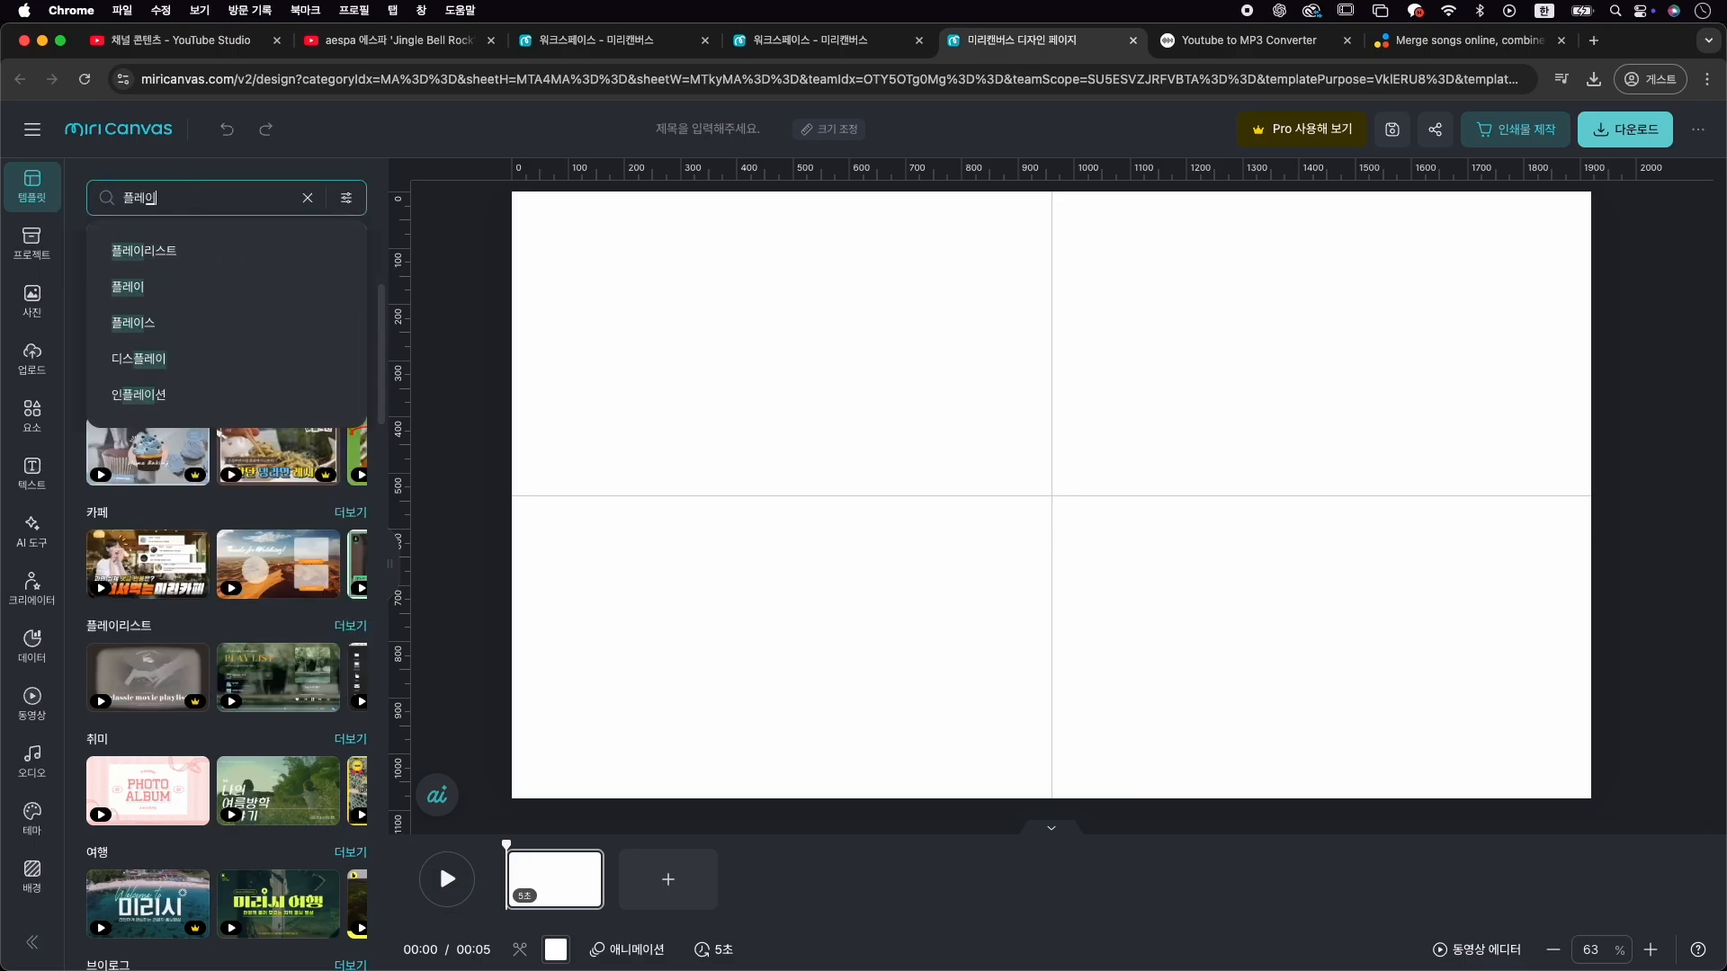
key("BackSpace")
key("BackSpace")
type("트")
key("Return")
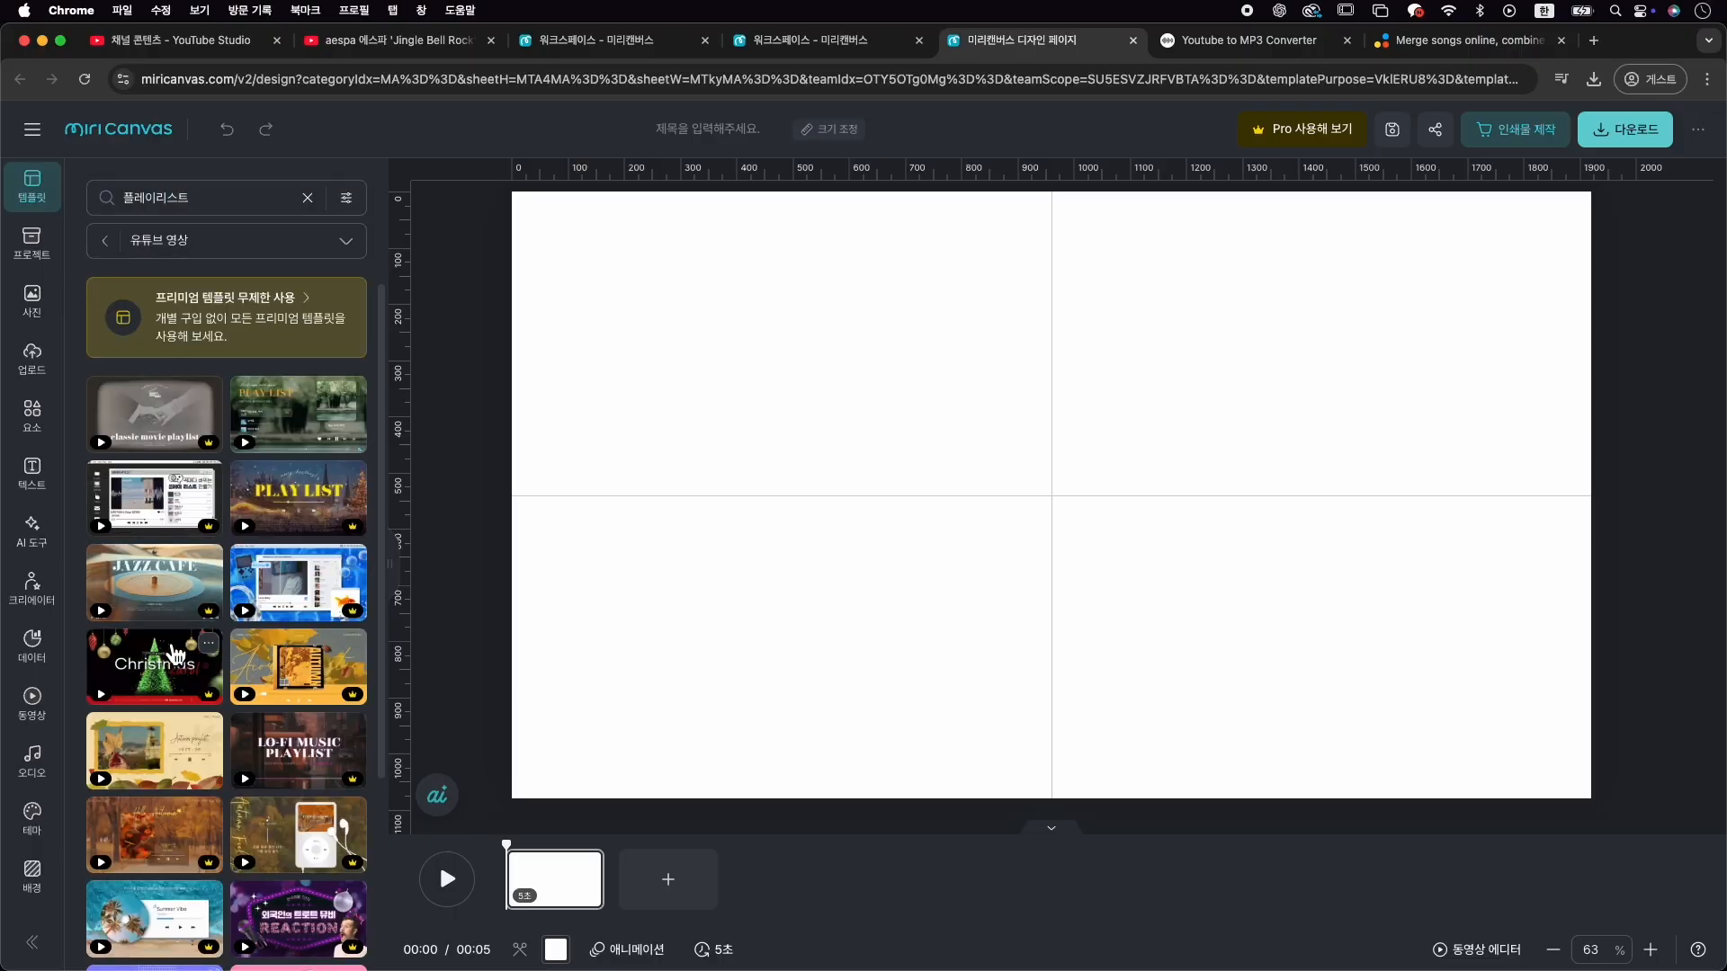
scroll(203, 743, "down", 1)
scroll(297, 693, "down", 2)
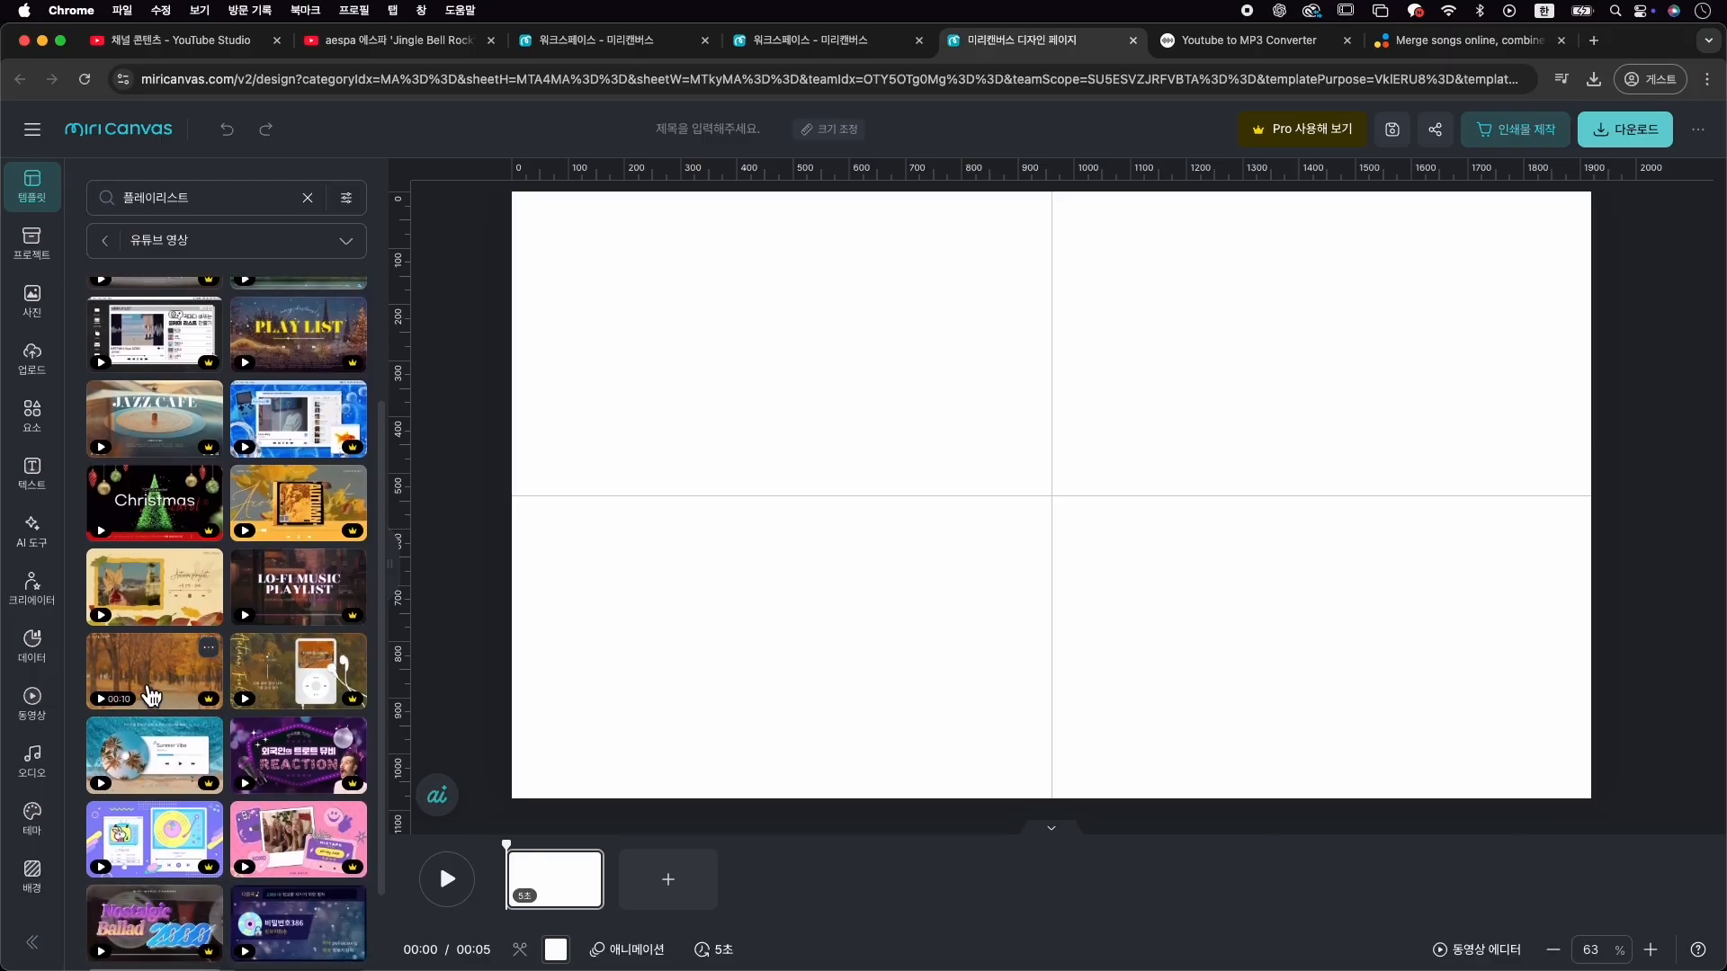
left_click(179, 682)
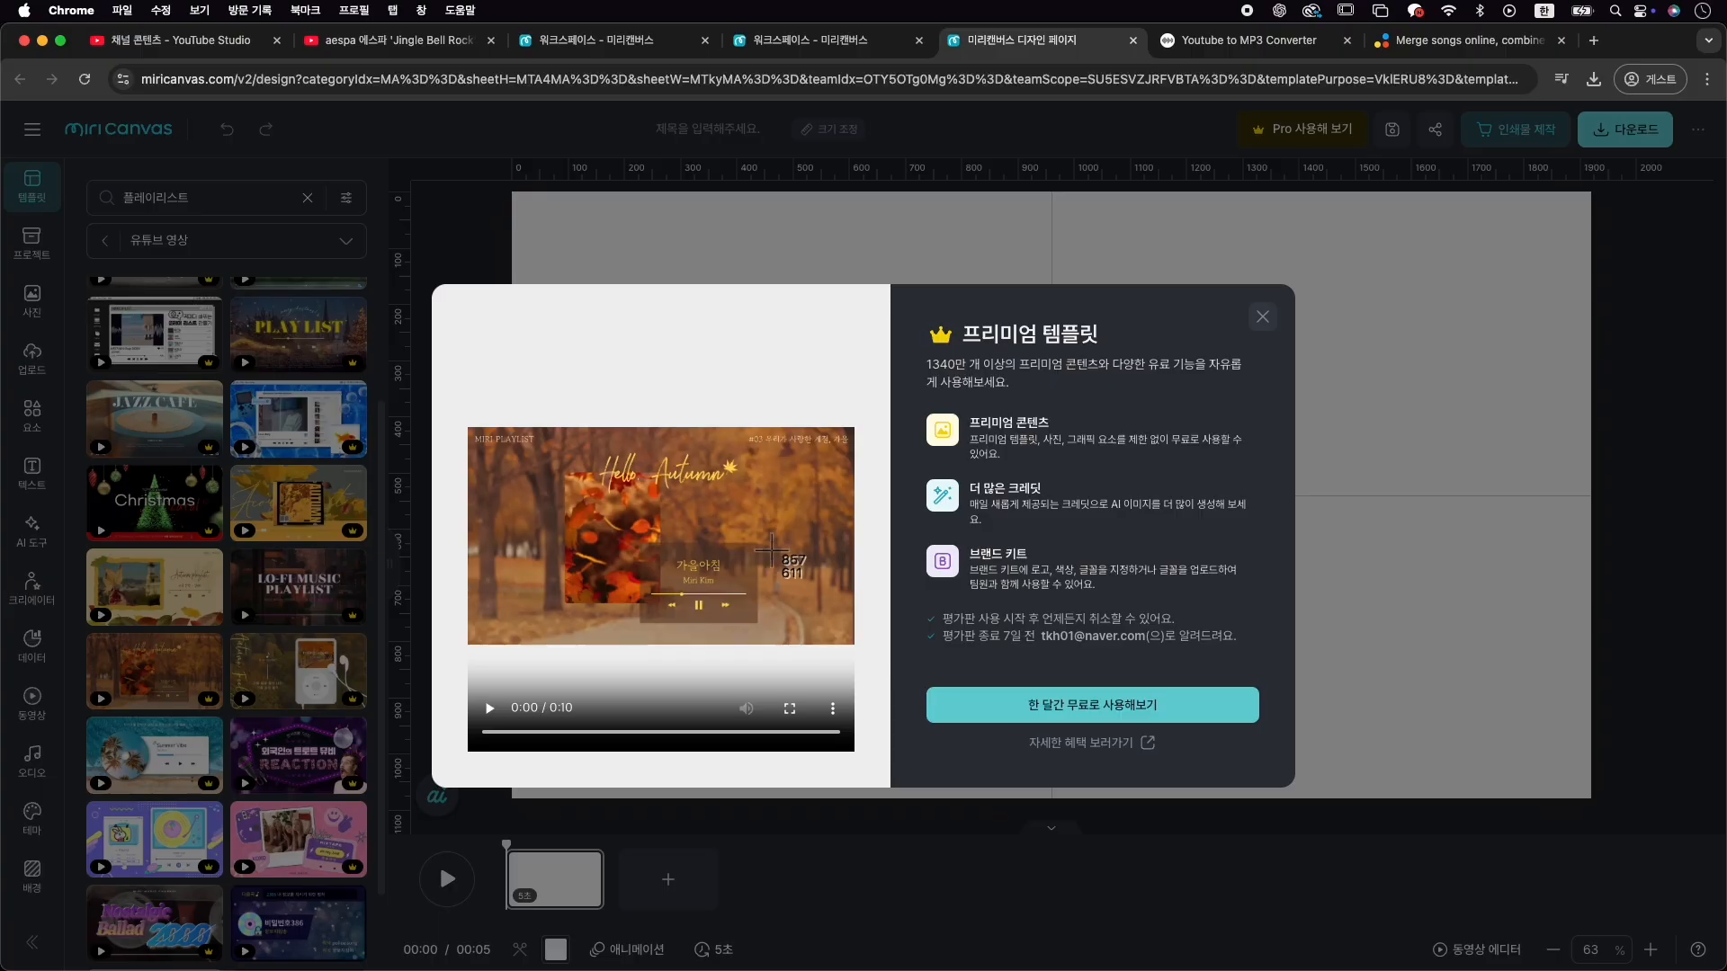
Capture the Hello Autumn preview as a screenshot, close the premium template dialog, and paste the capture onto the page
left_click_drag(470, 430, 851, 645)
left_click(1269, 329)
key("super+v")
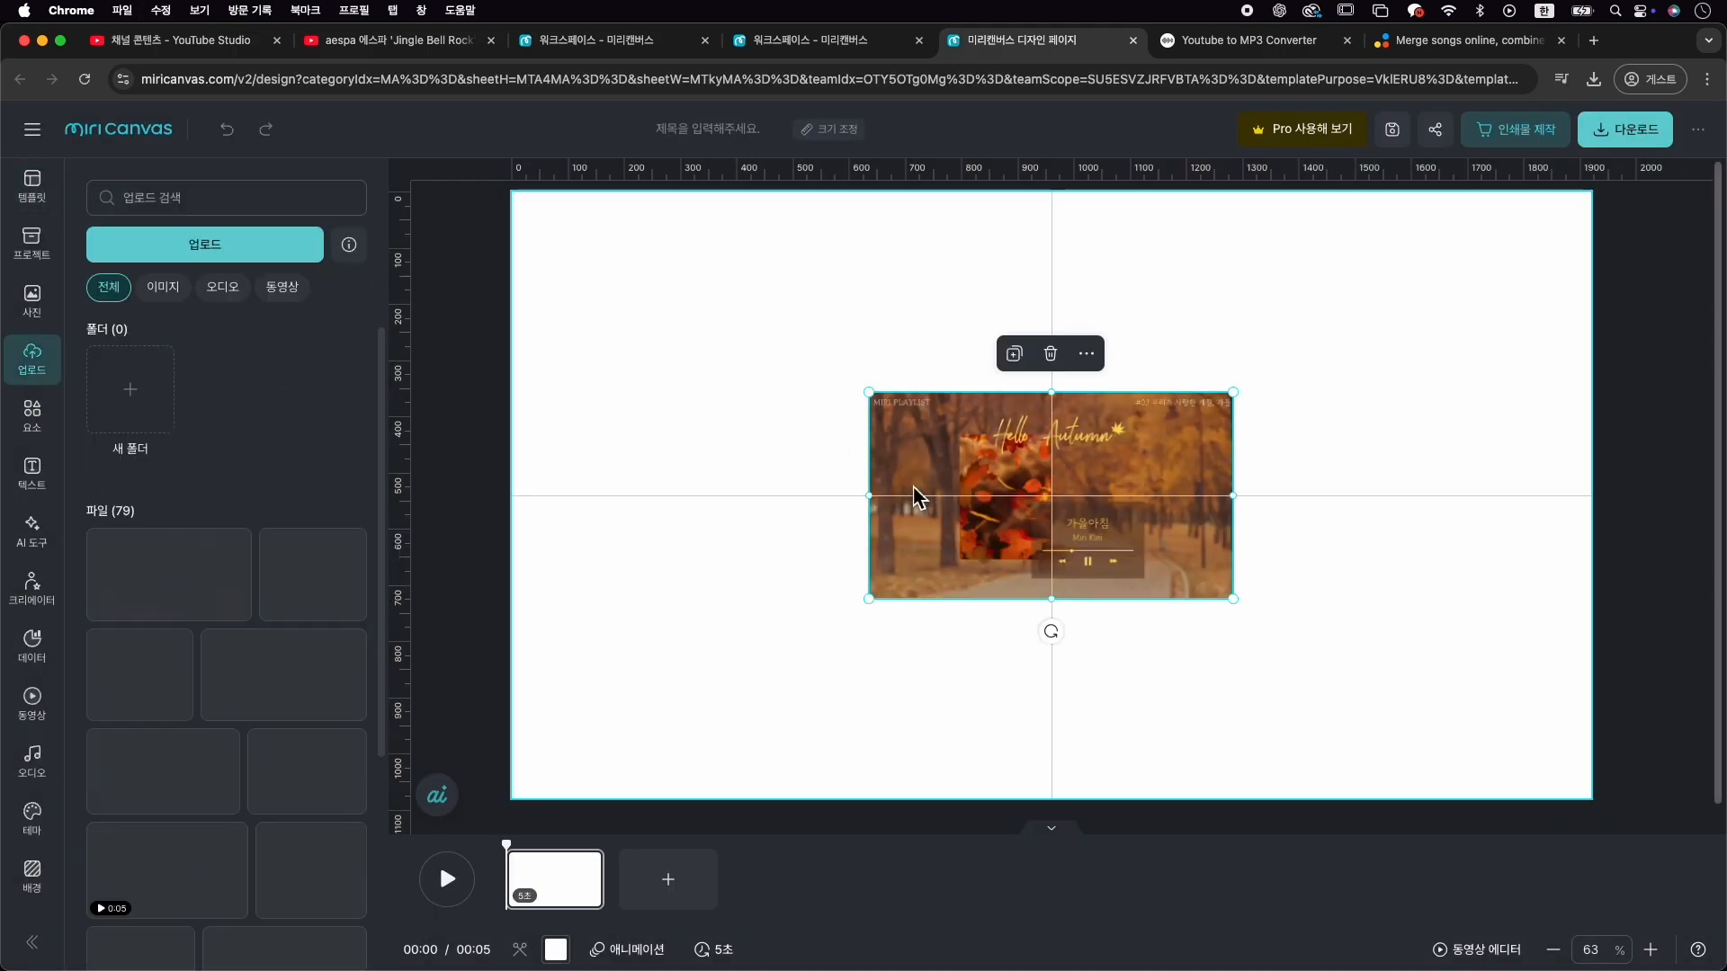
Enlarge the pasted Hello Autumn image and position it over the left half of the page, vertically centred
left_click_drag(1042, 504, 735, 534)
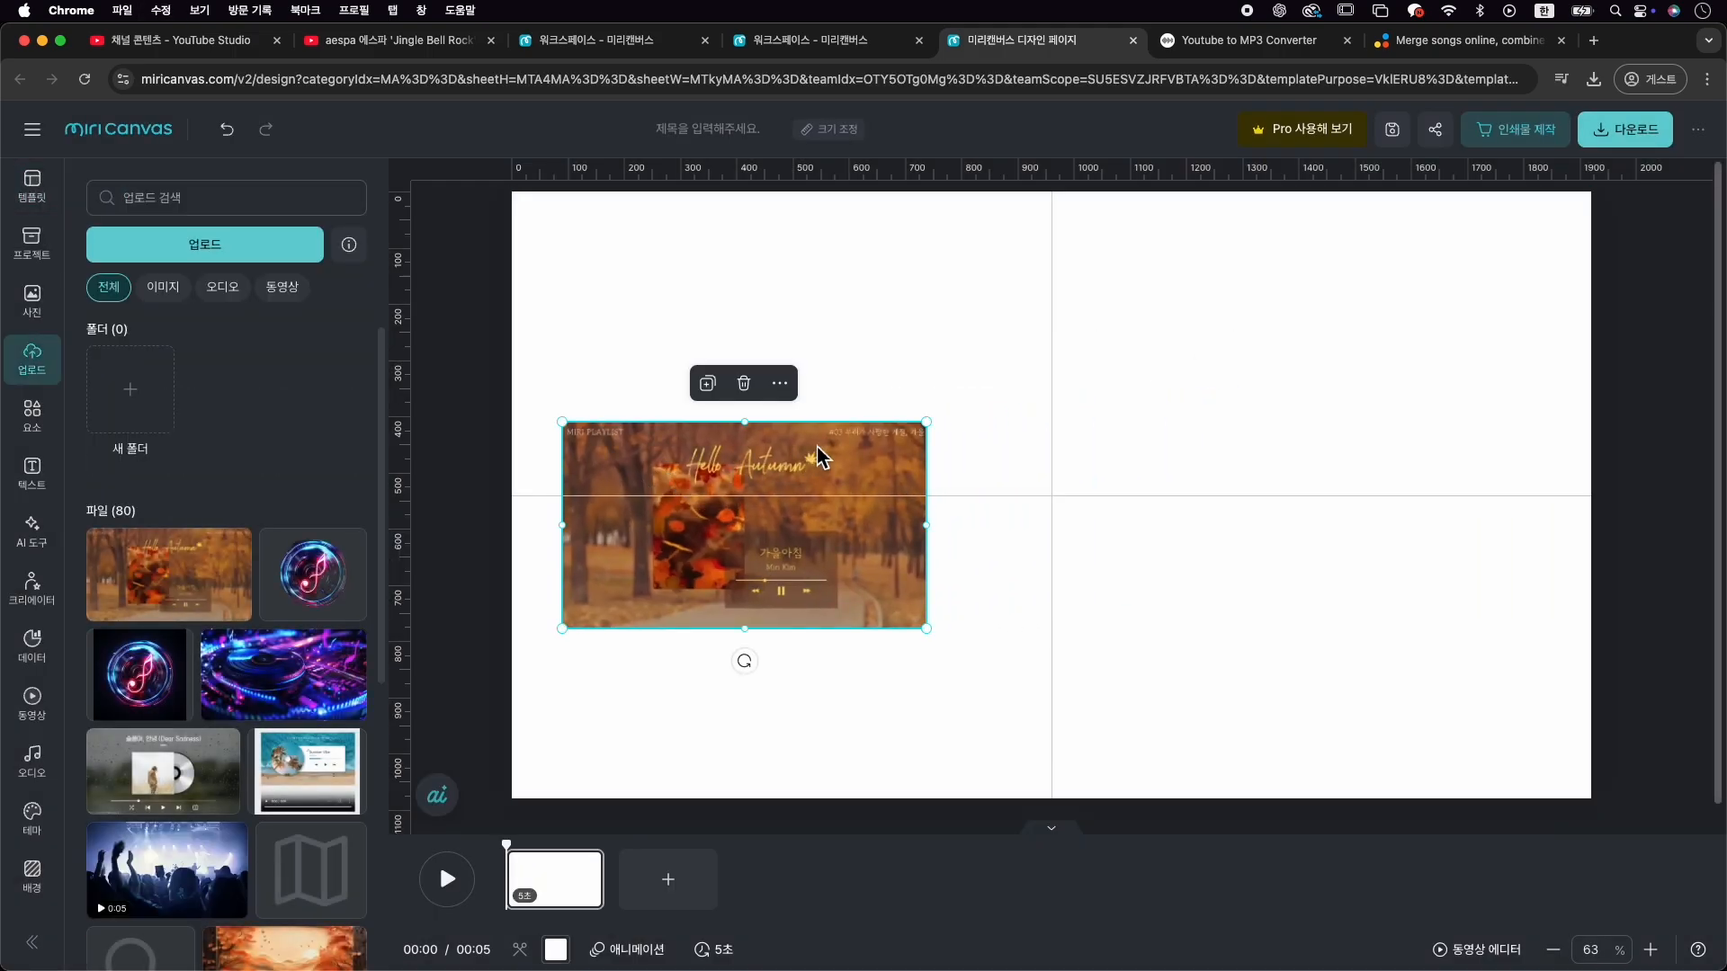
left_click_drag(923, 421, 1061, 328)
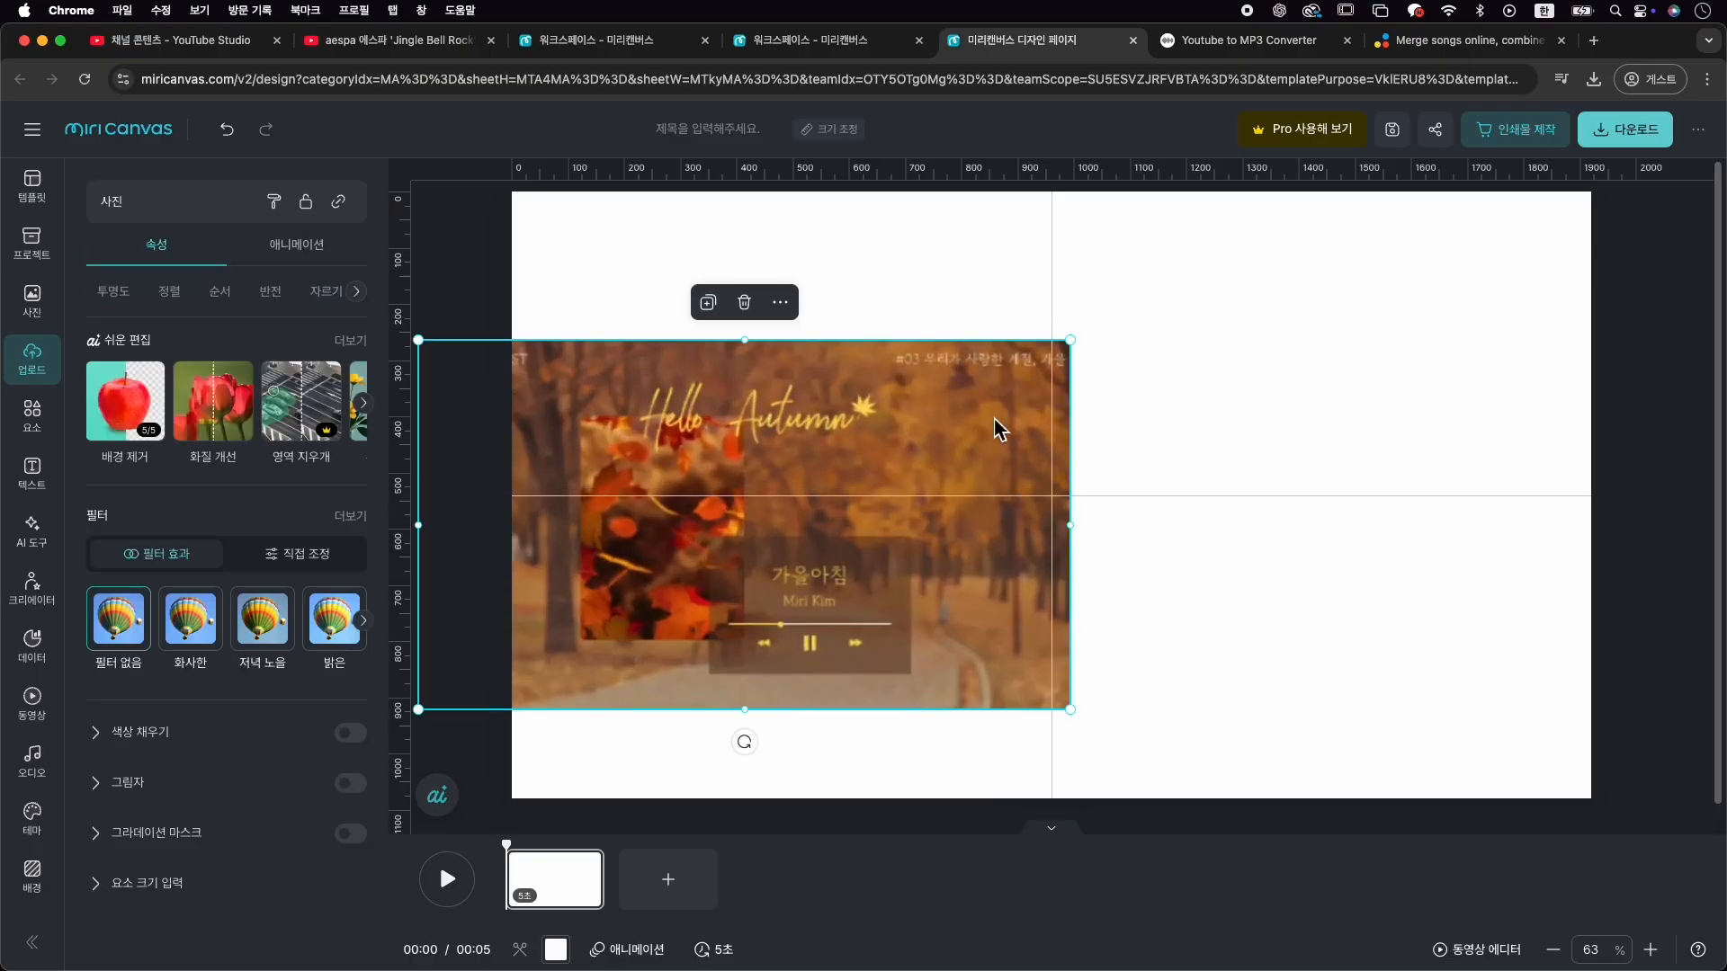
left_click_drag(904, 432, 874, 456)
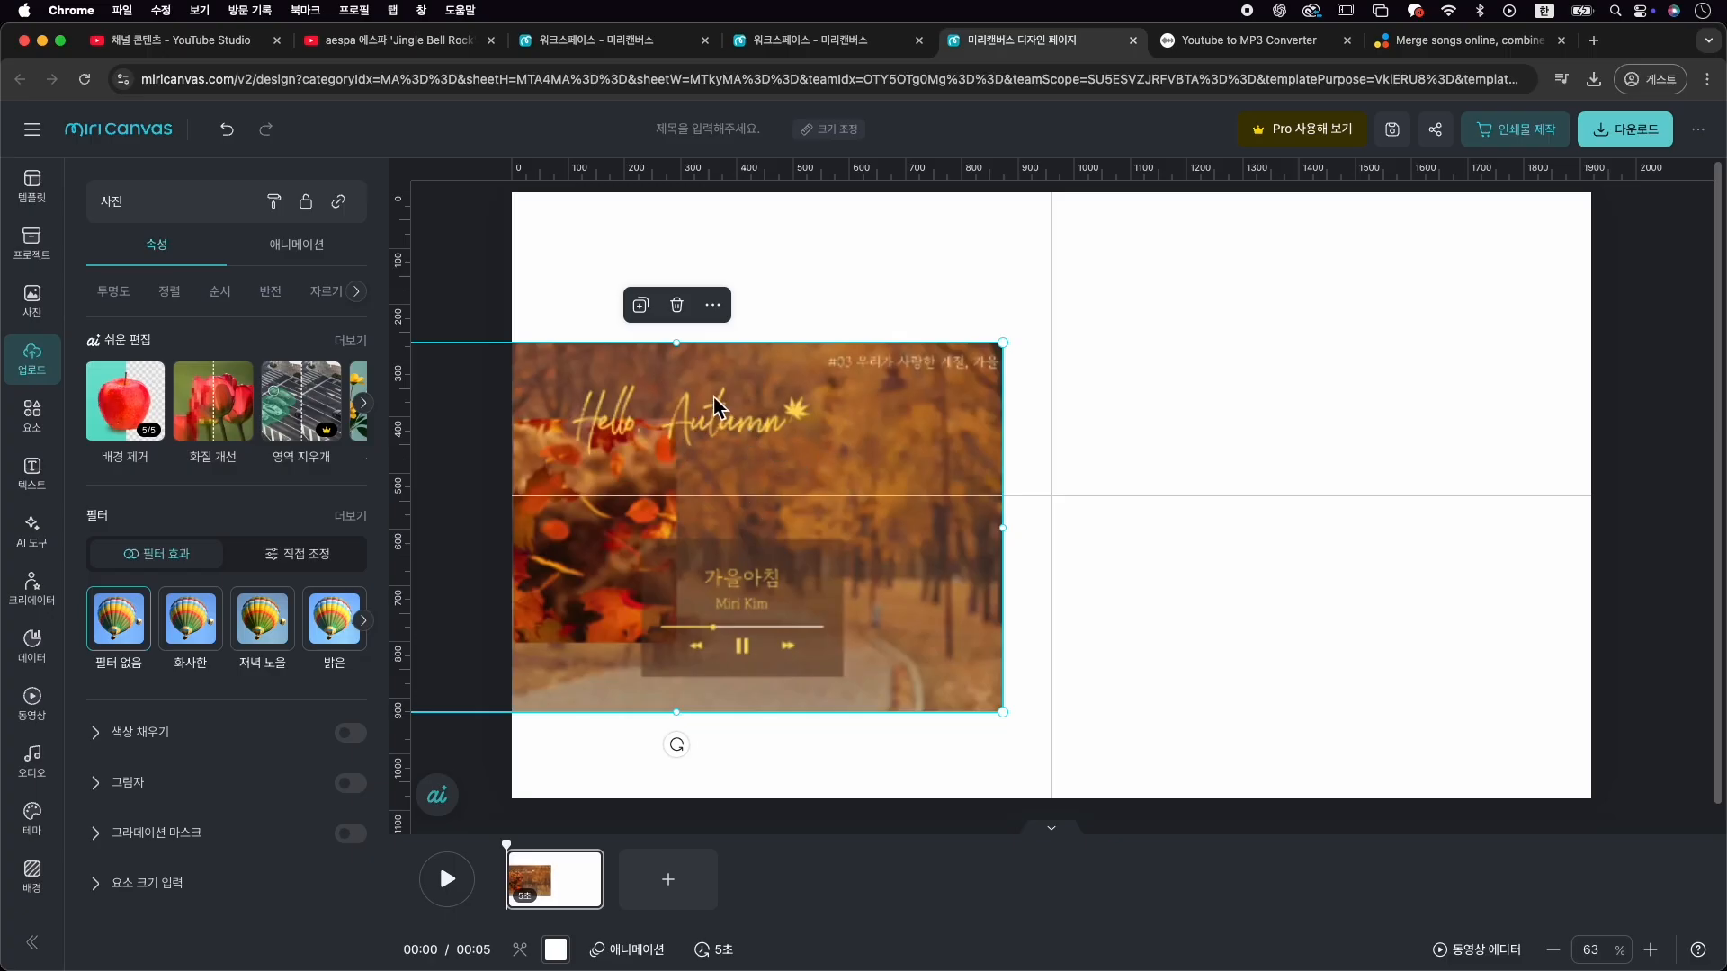
left_click_drag(766, 420, 808, 406)
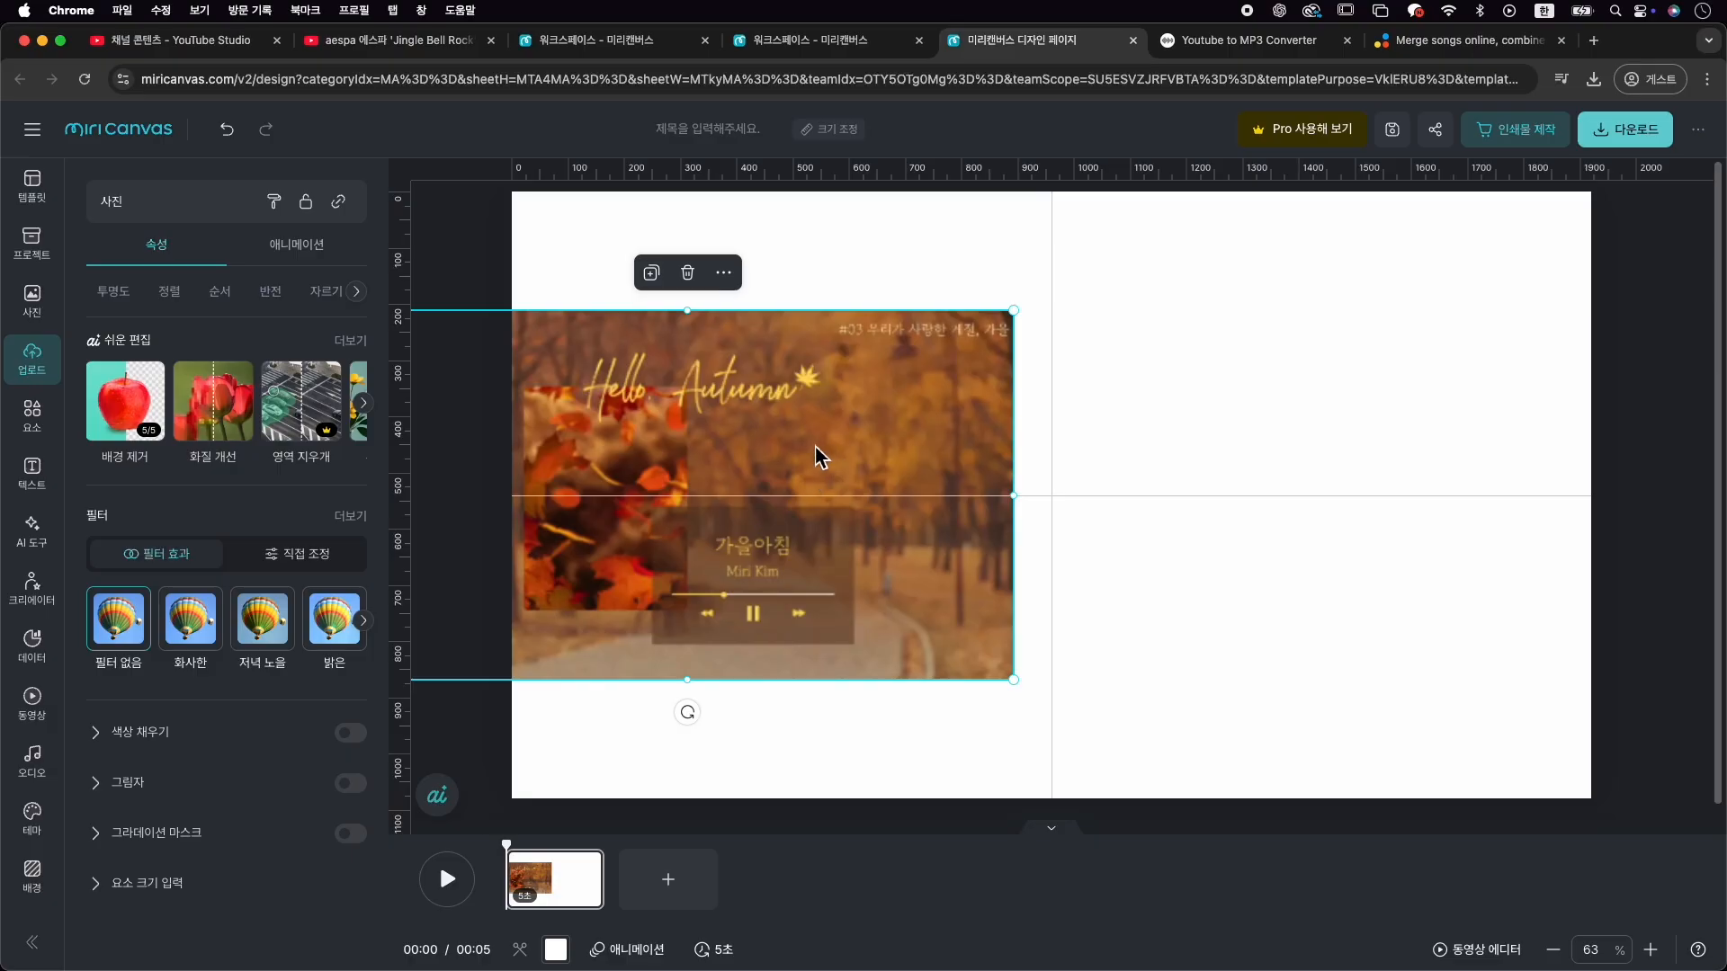
Undo the last change to the pasted Hello Autumn image and delete it from the page
key("super+z")
left_click(917, 416)
key("Delete")
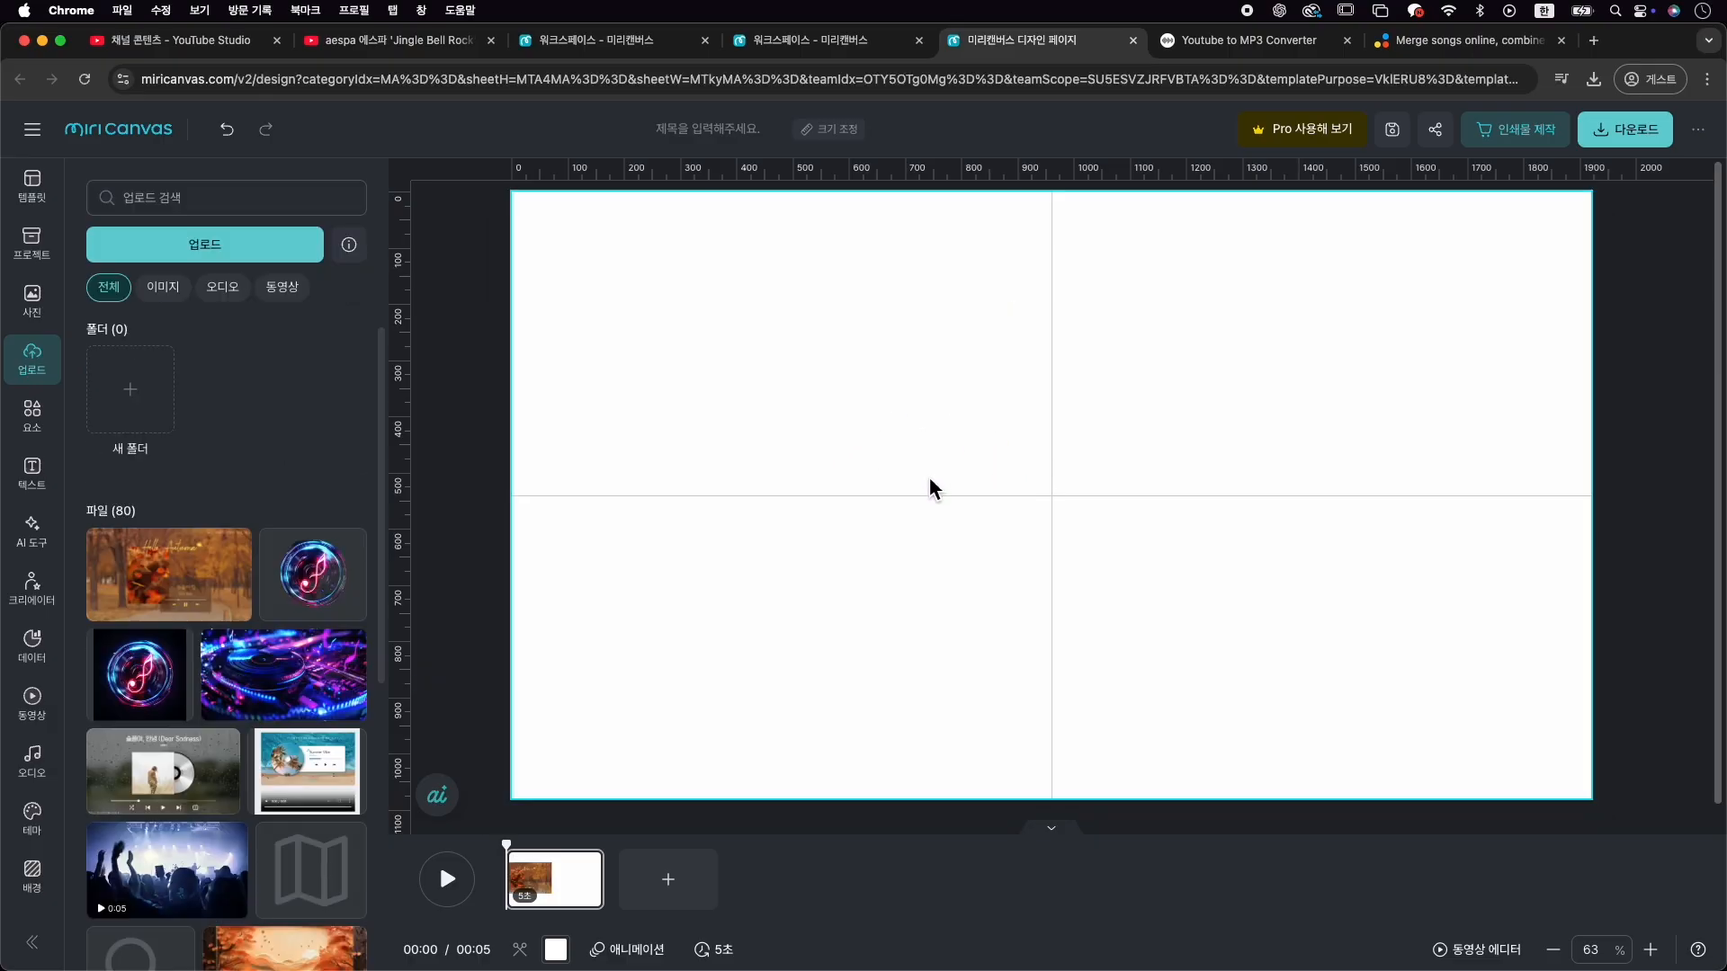
Search Google for 펙셀스 in a new browser tab and open the Pexels free stock image site
left_click(1595, 41)
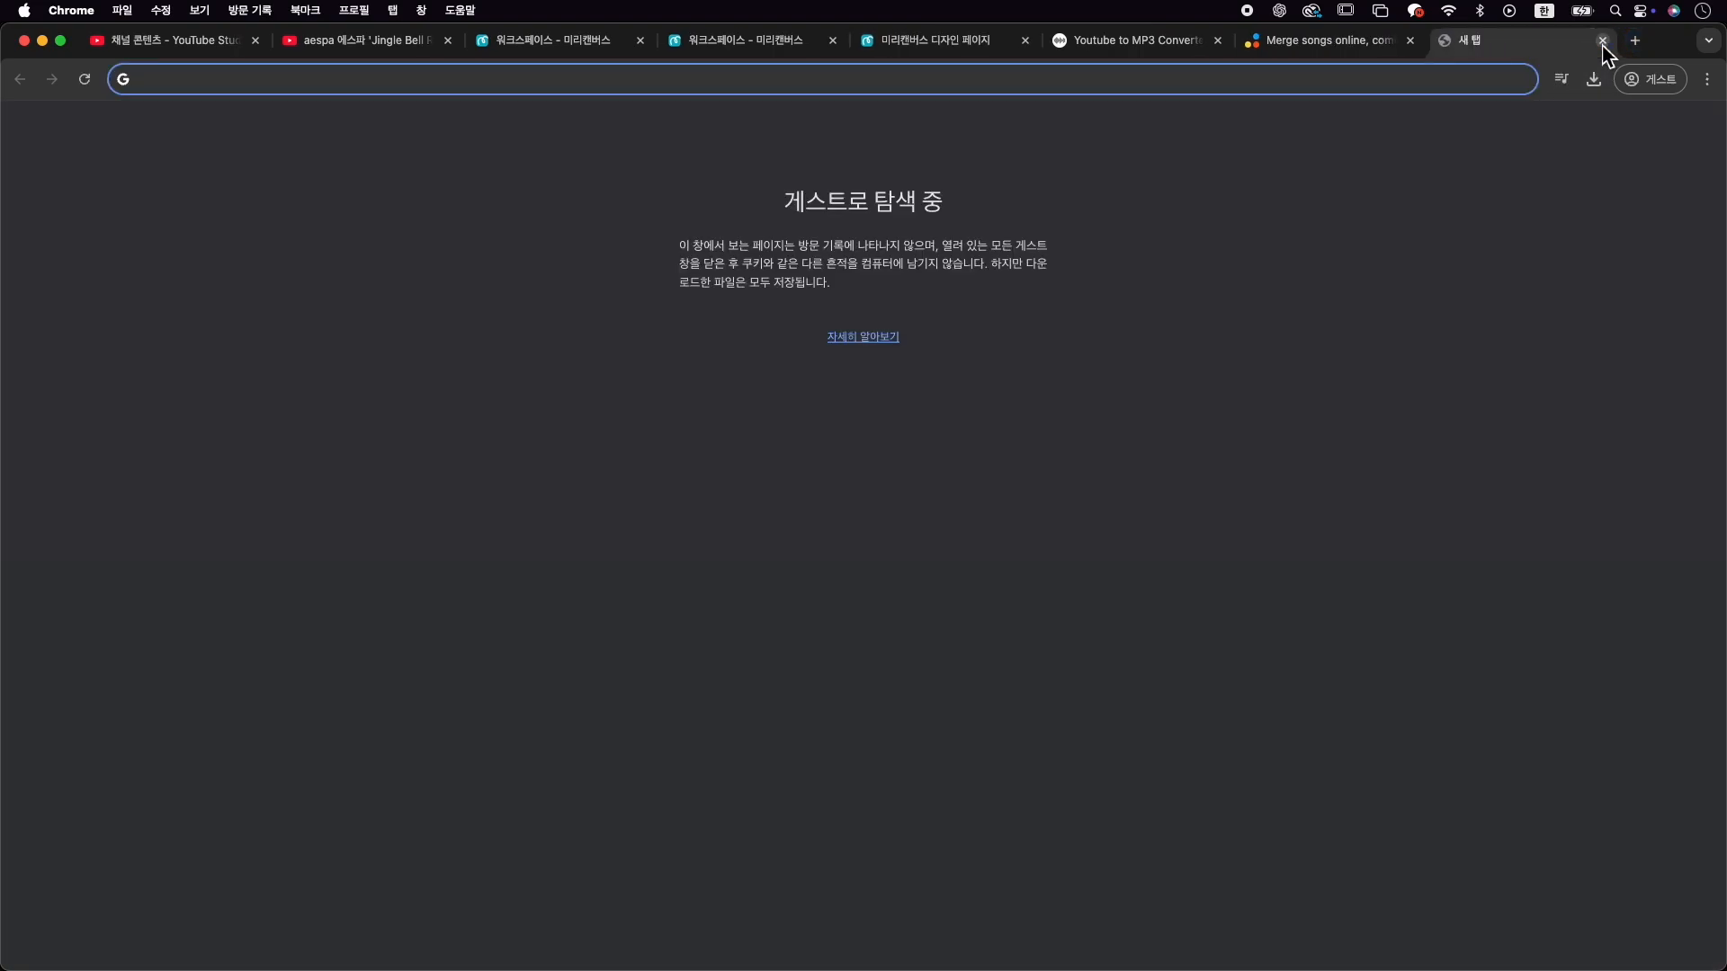
type("퀙")
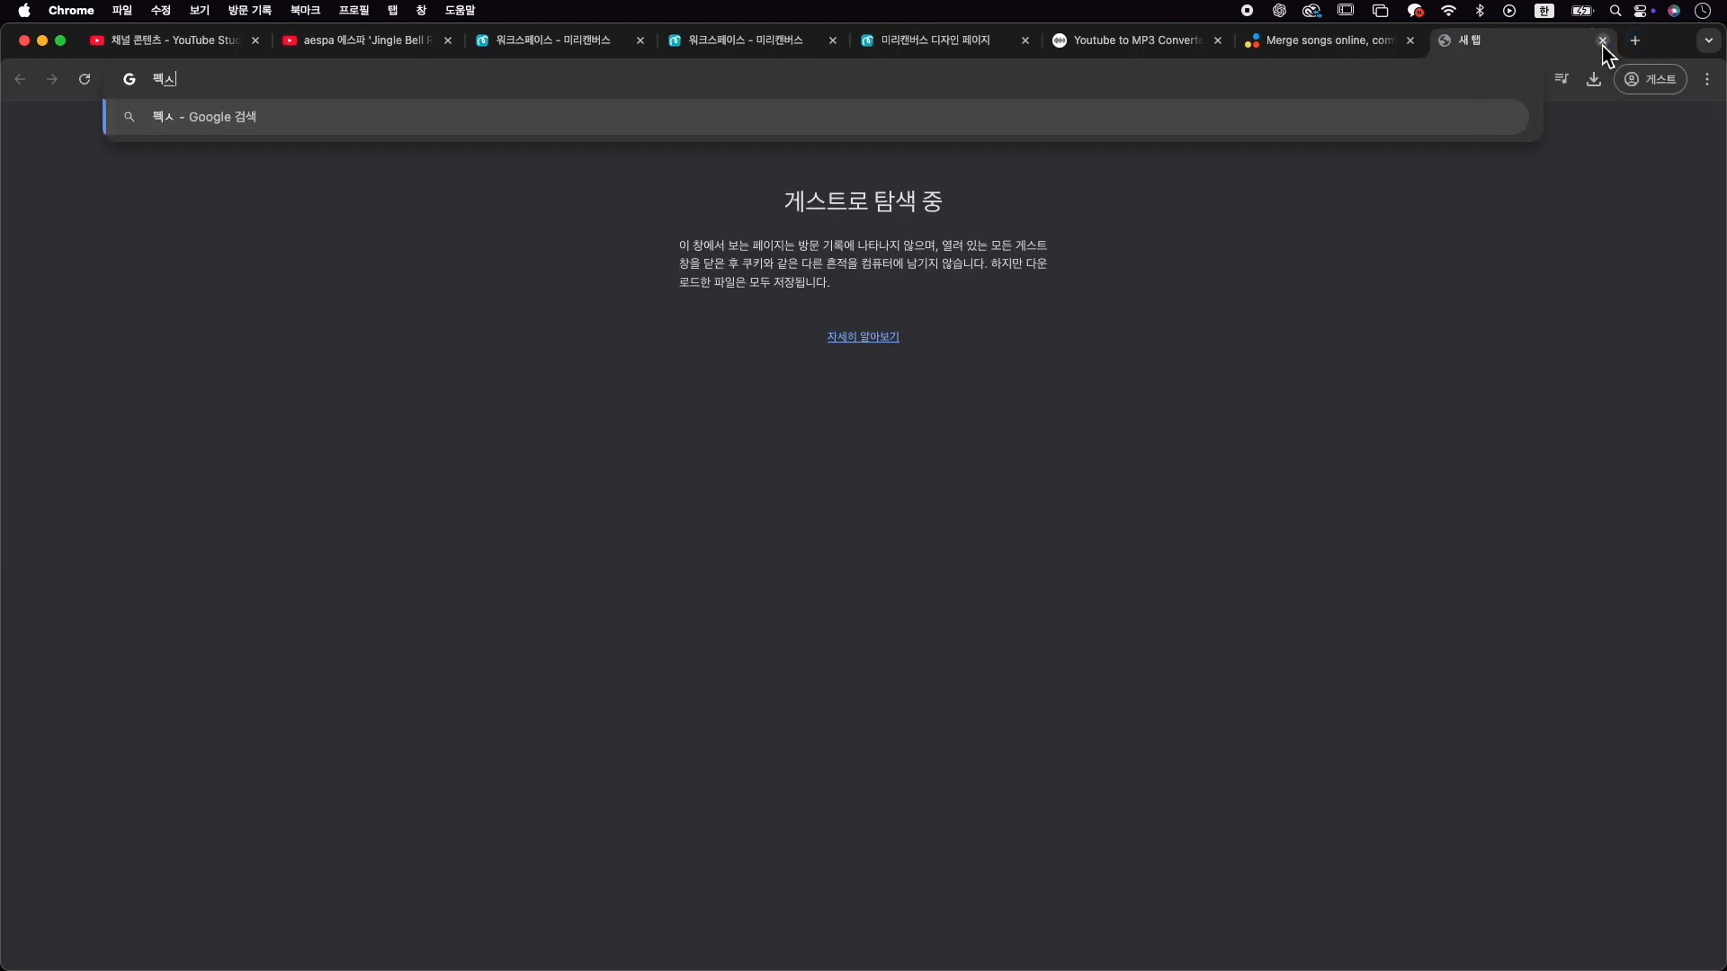
key("Return")
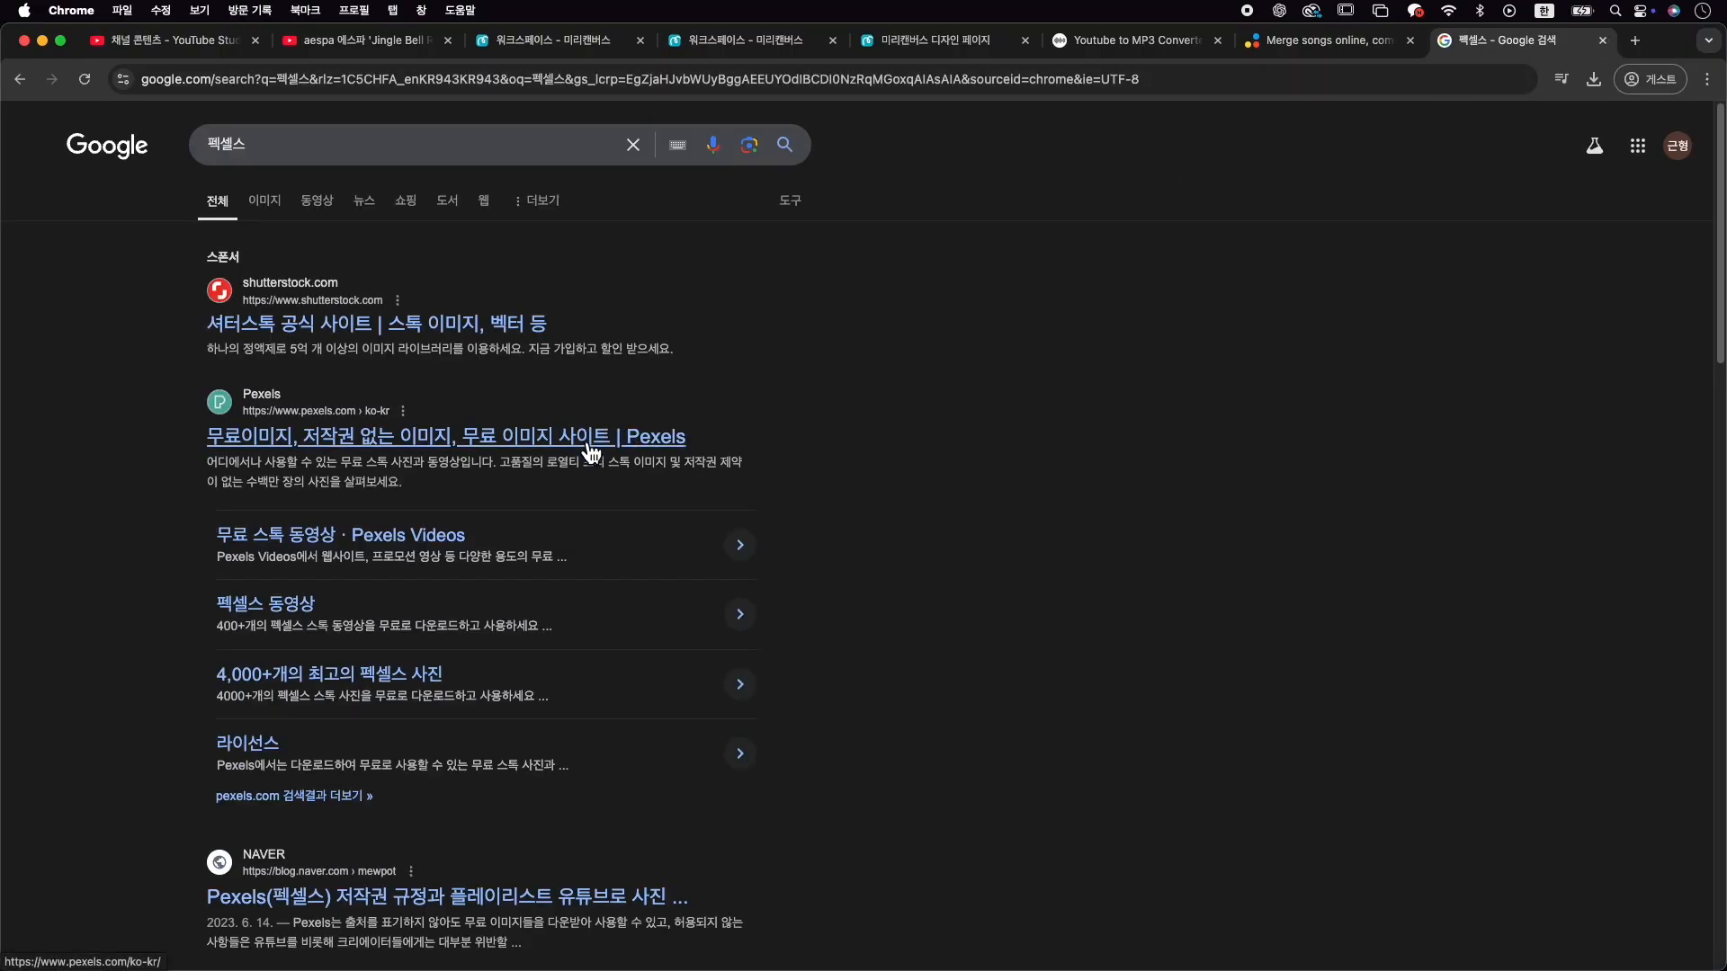
left_click(335, 439)
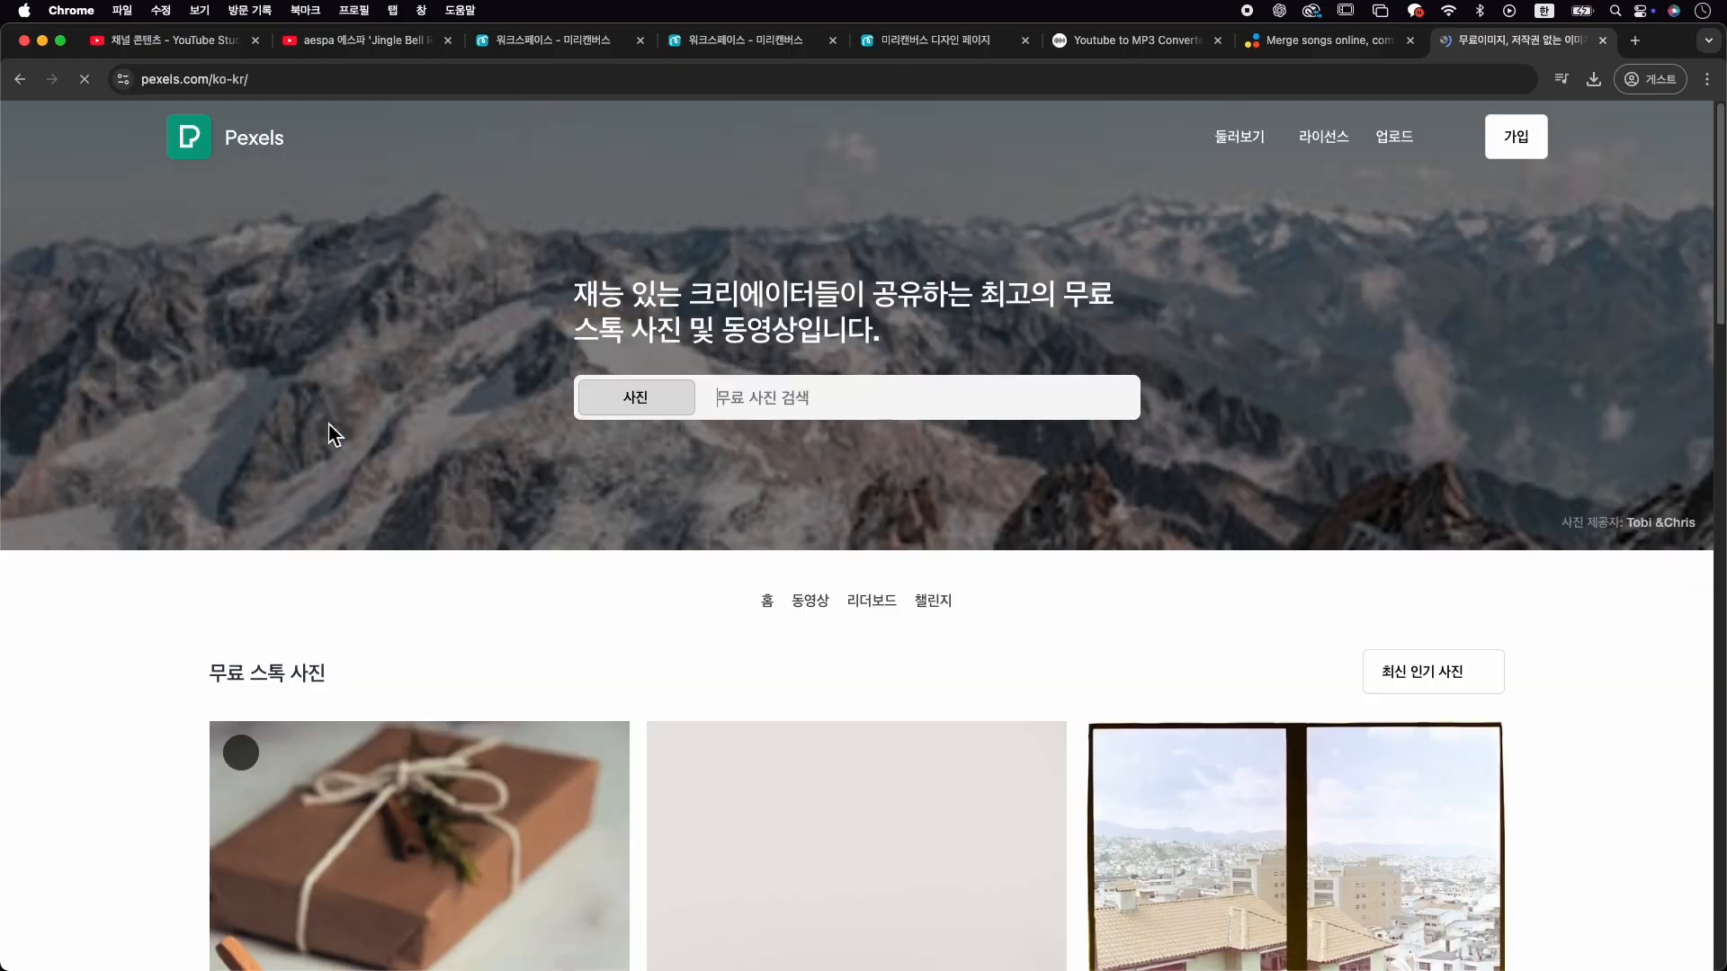
Switch the Pexels search from photos to videos (동영상) and enter christmas as the search term
left_click(650, 405)
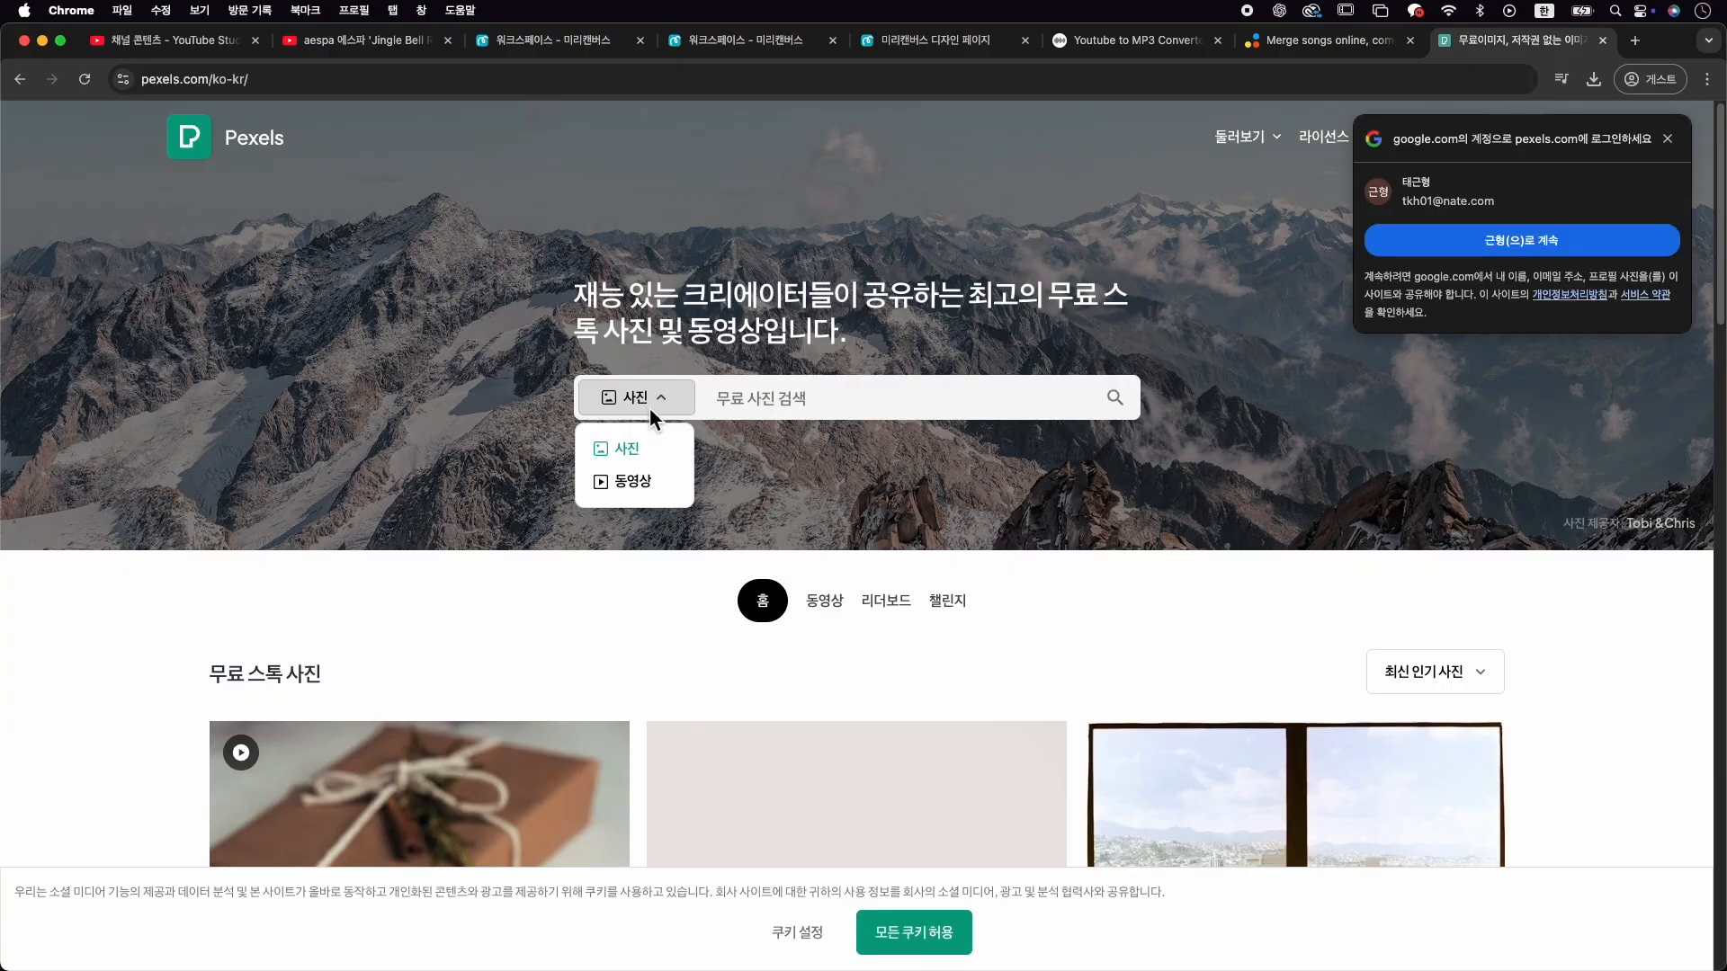
left_click(663, 486)
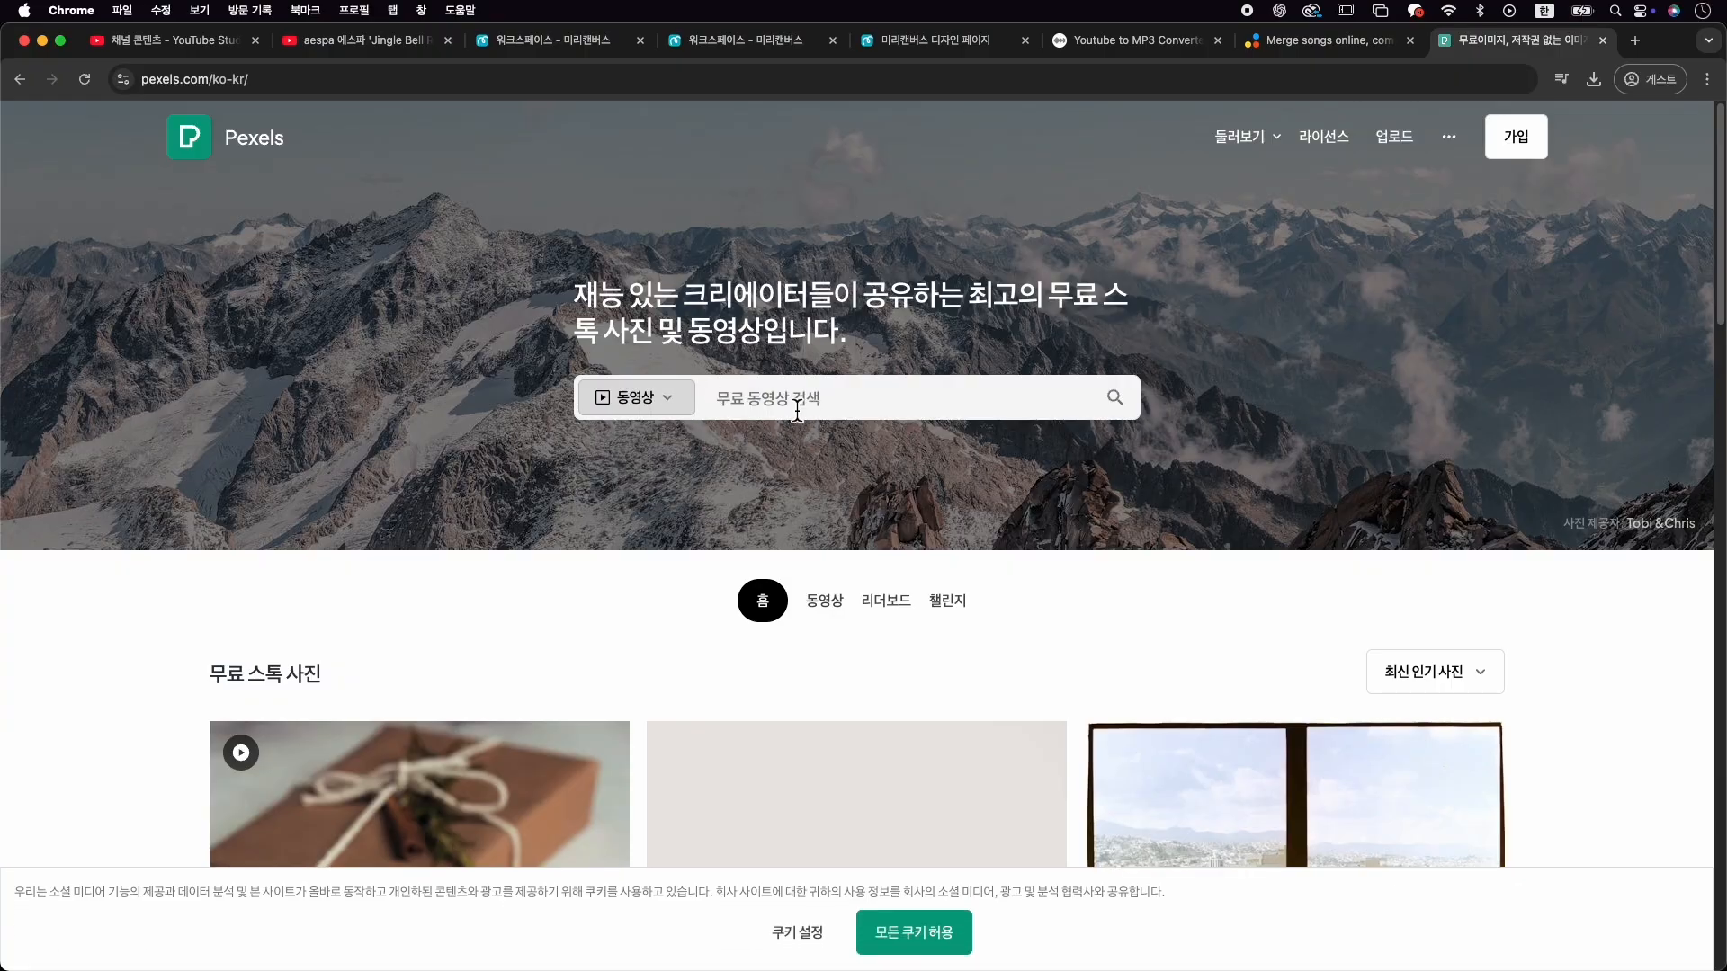
type("christmas")
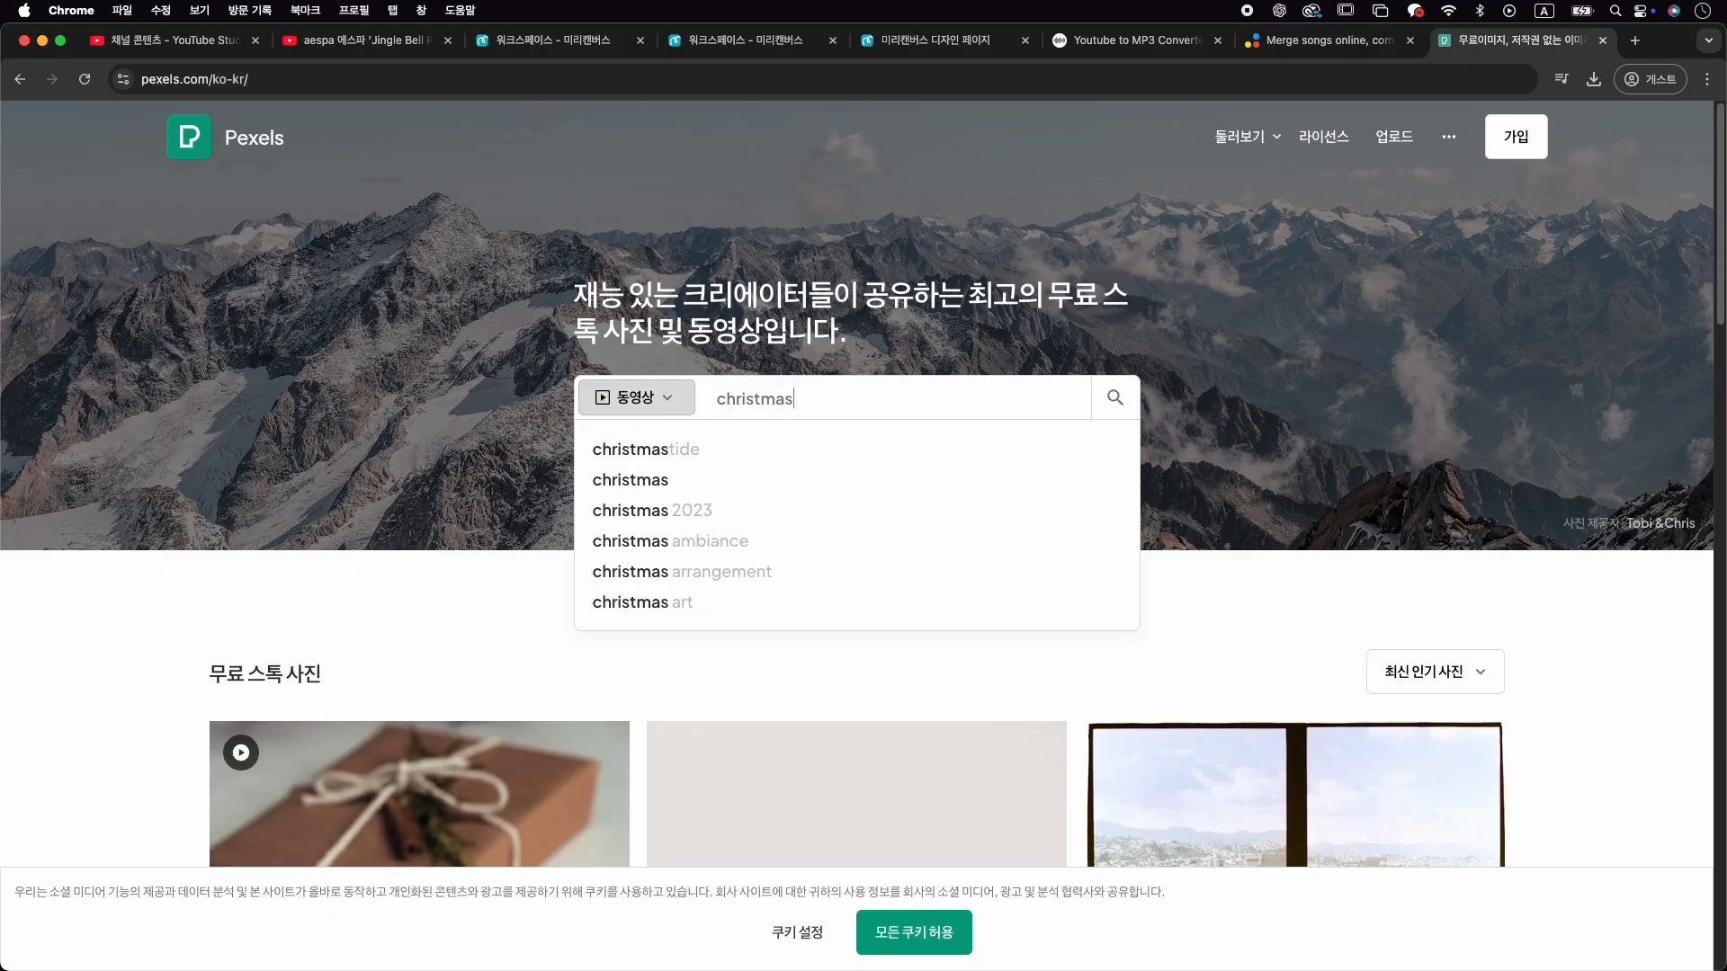
Search the videos for "christmas" and open the clip of the decorated tree beside the stone fireplace
key("Return")
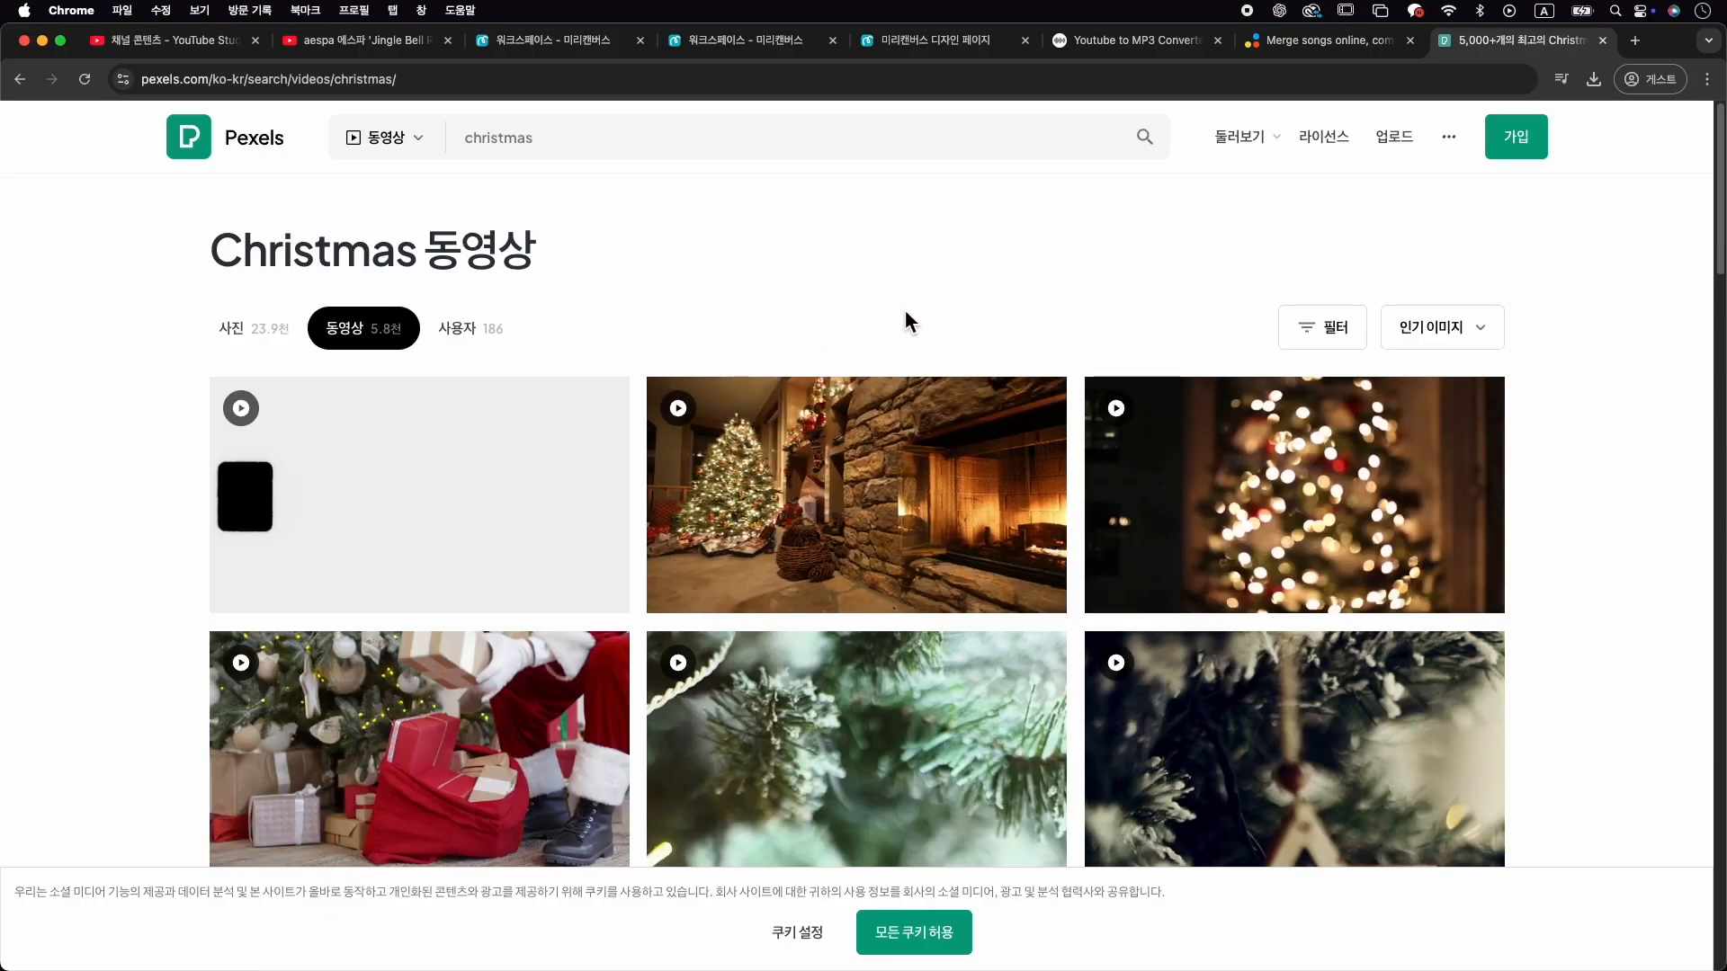
mouse_move(873, 493)
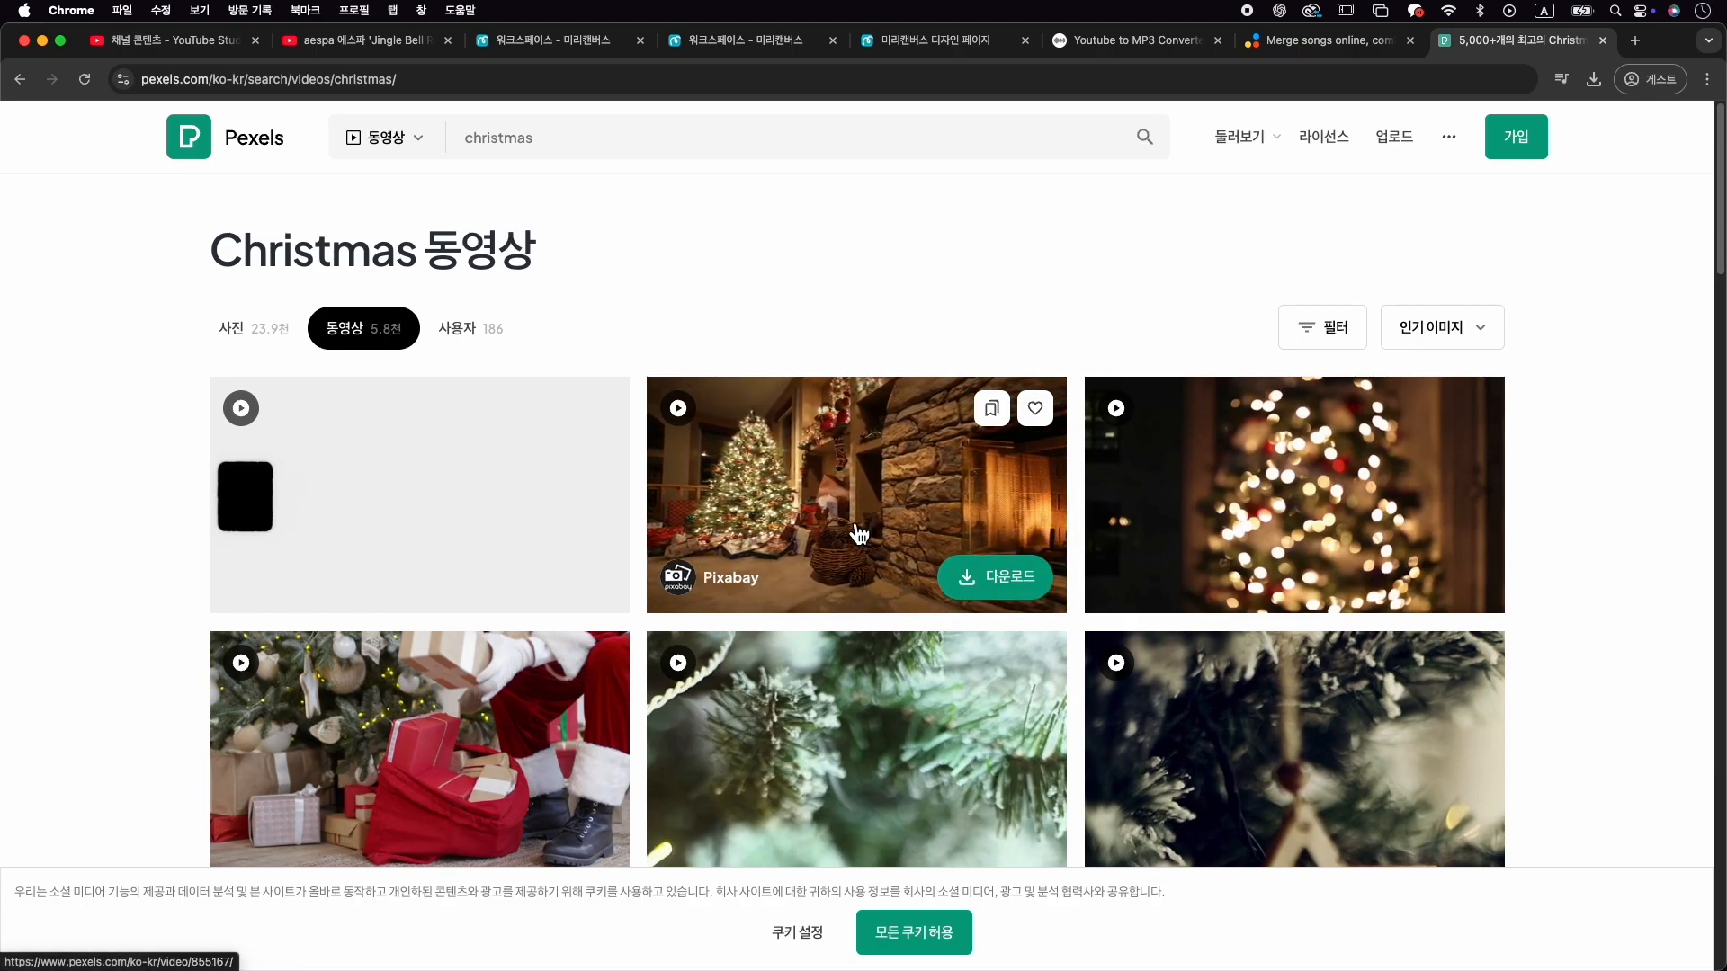
left_click(890, 504)
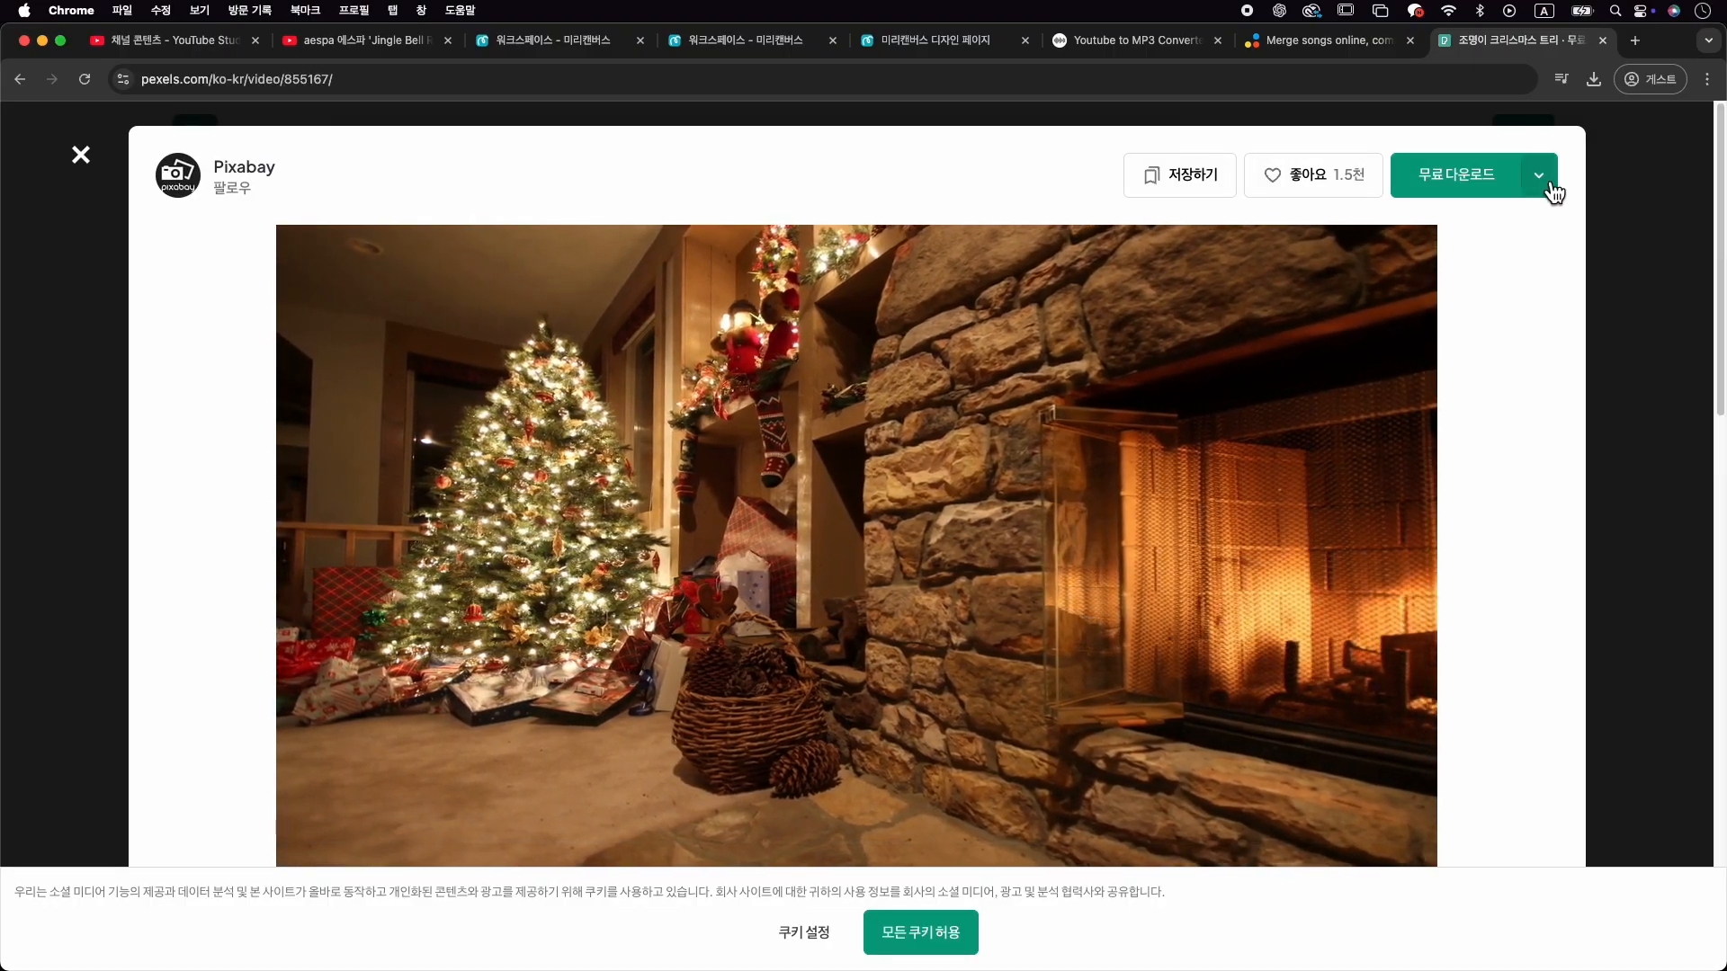
Download the fireplace clip in Full HD 1920×1080 as 1 to the 다운로드 folder, and return to the search results
left_click(1563, 187)
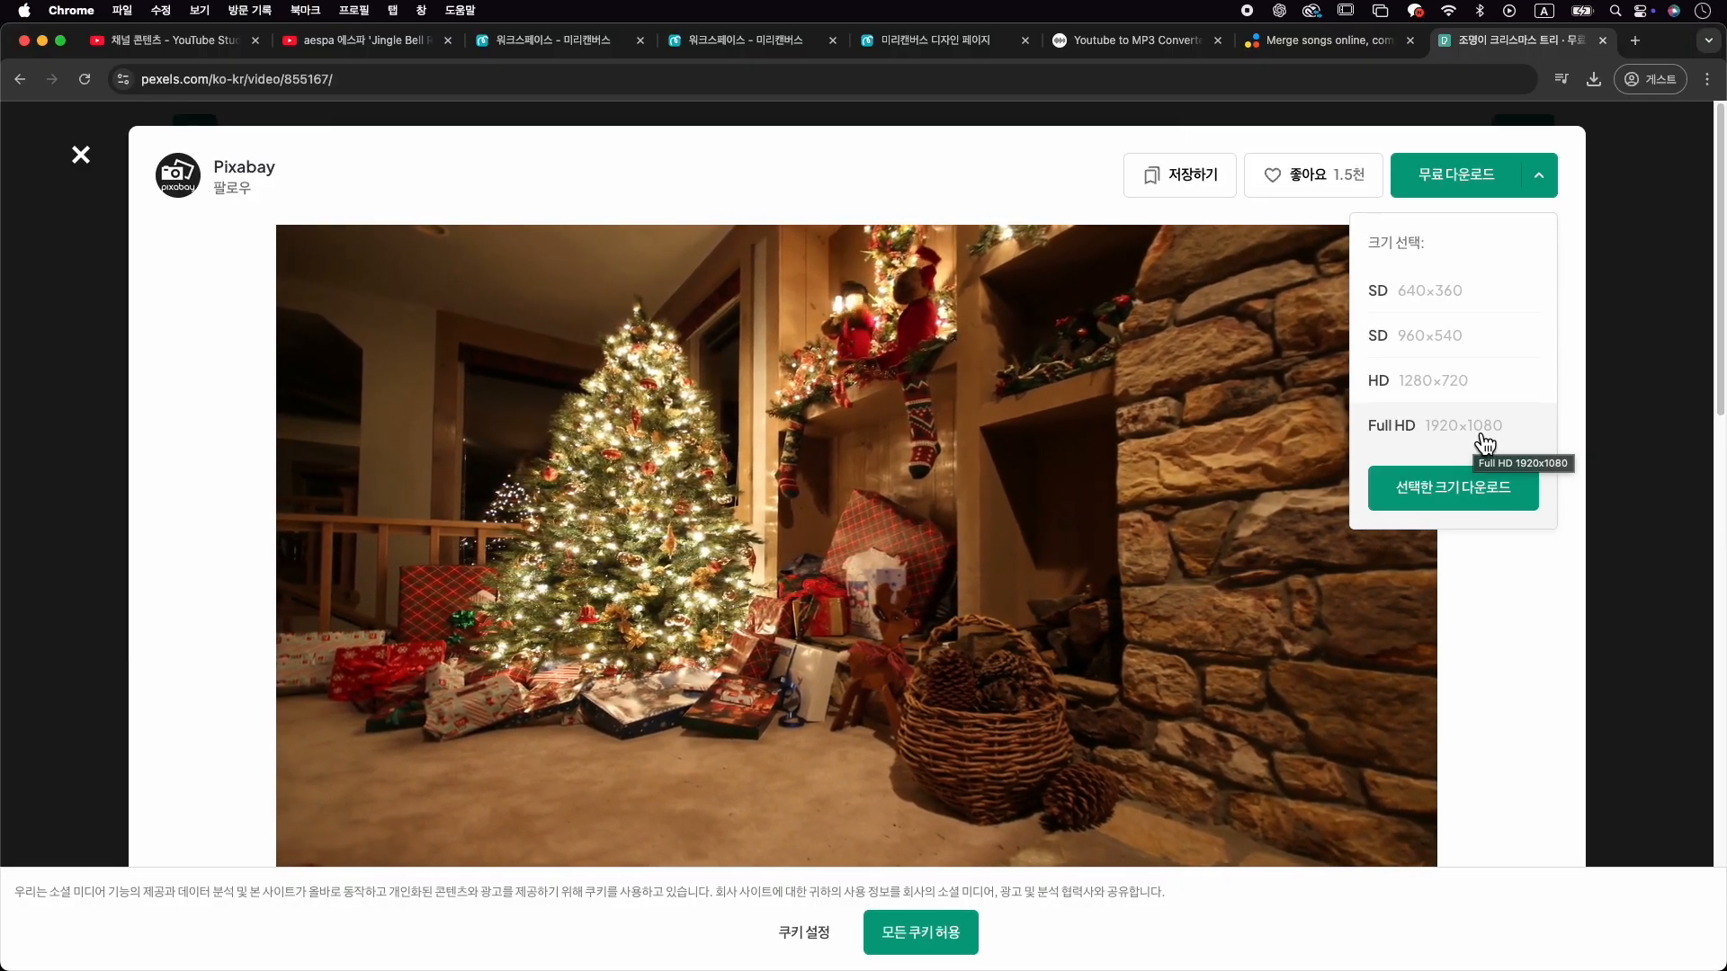
left_click(1479, 441)
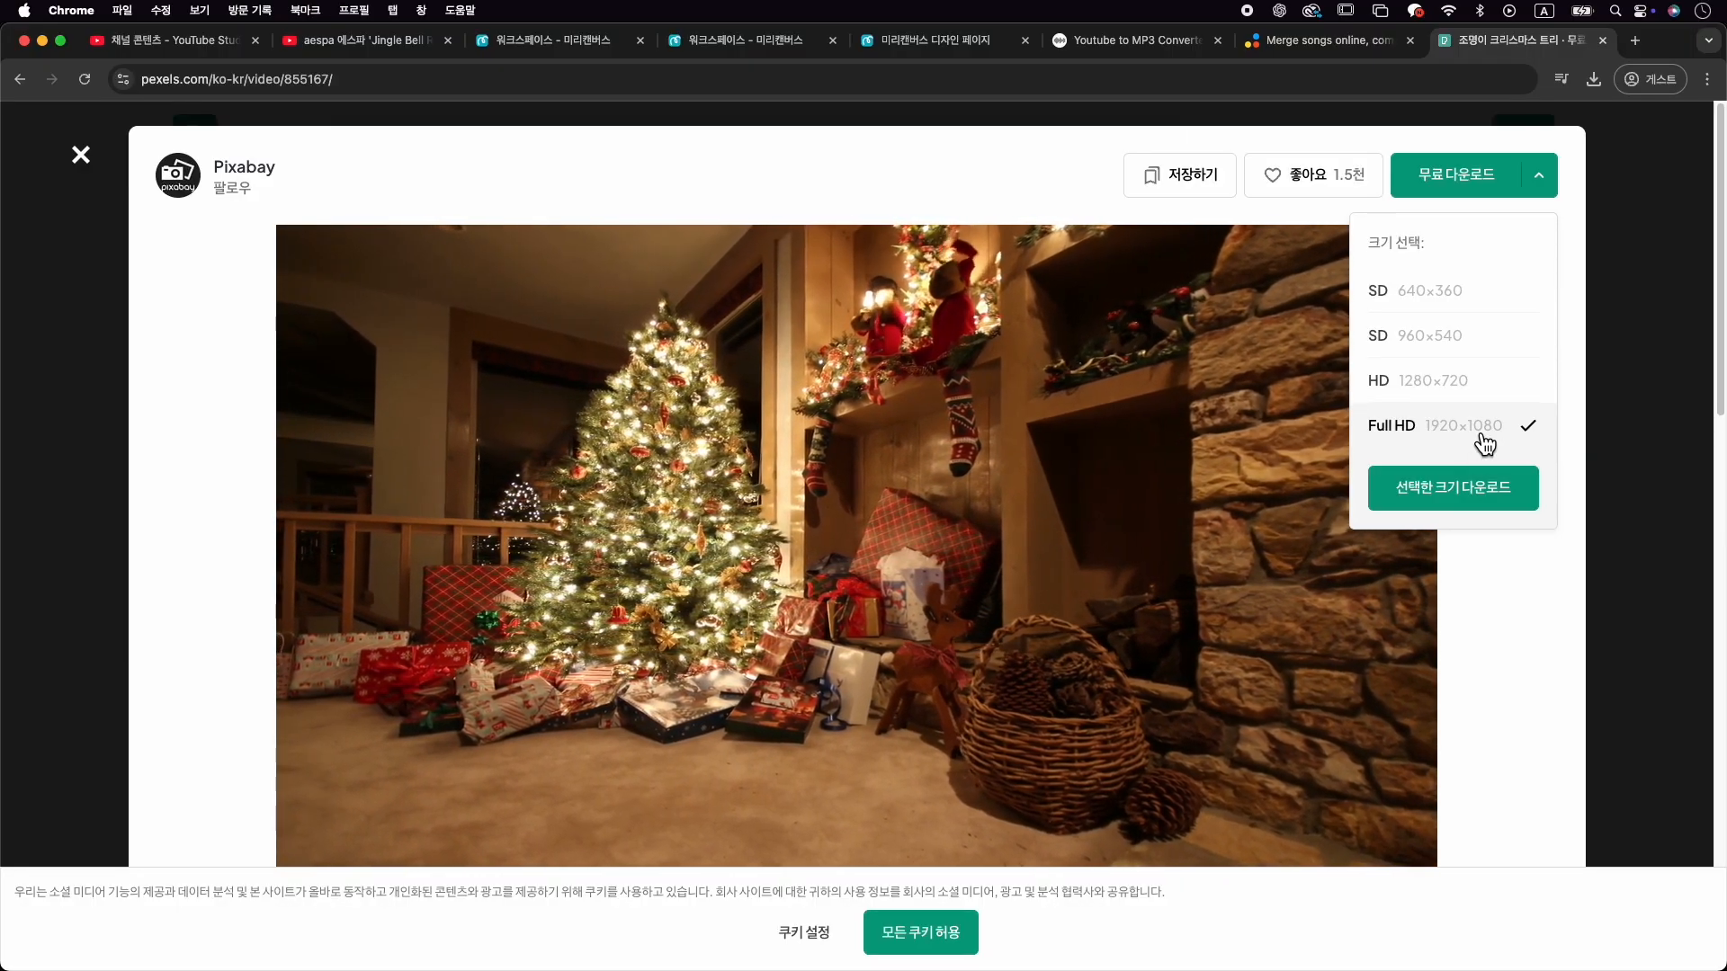
left_click(1499, 488)
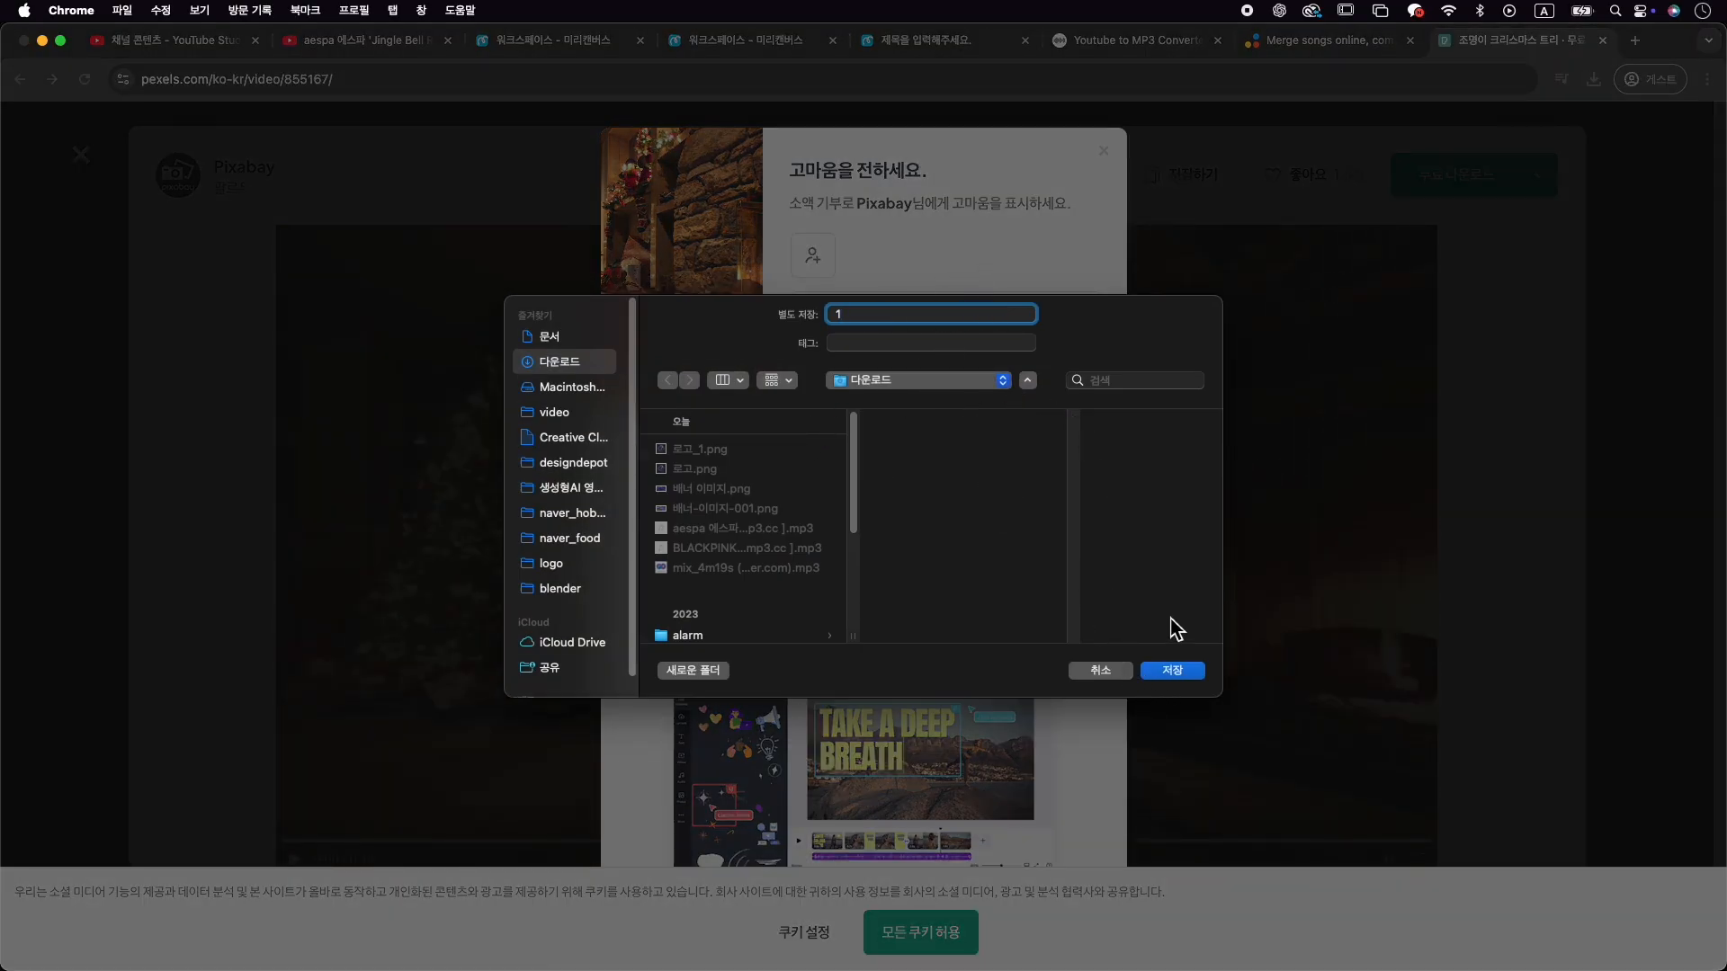
left_click(1174, 673)
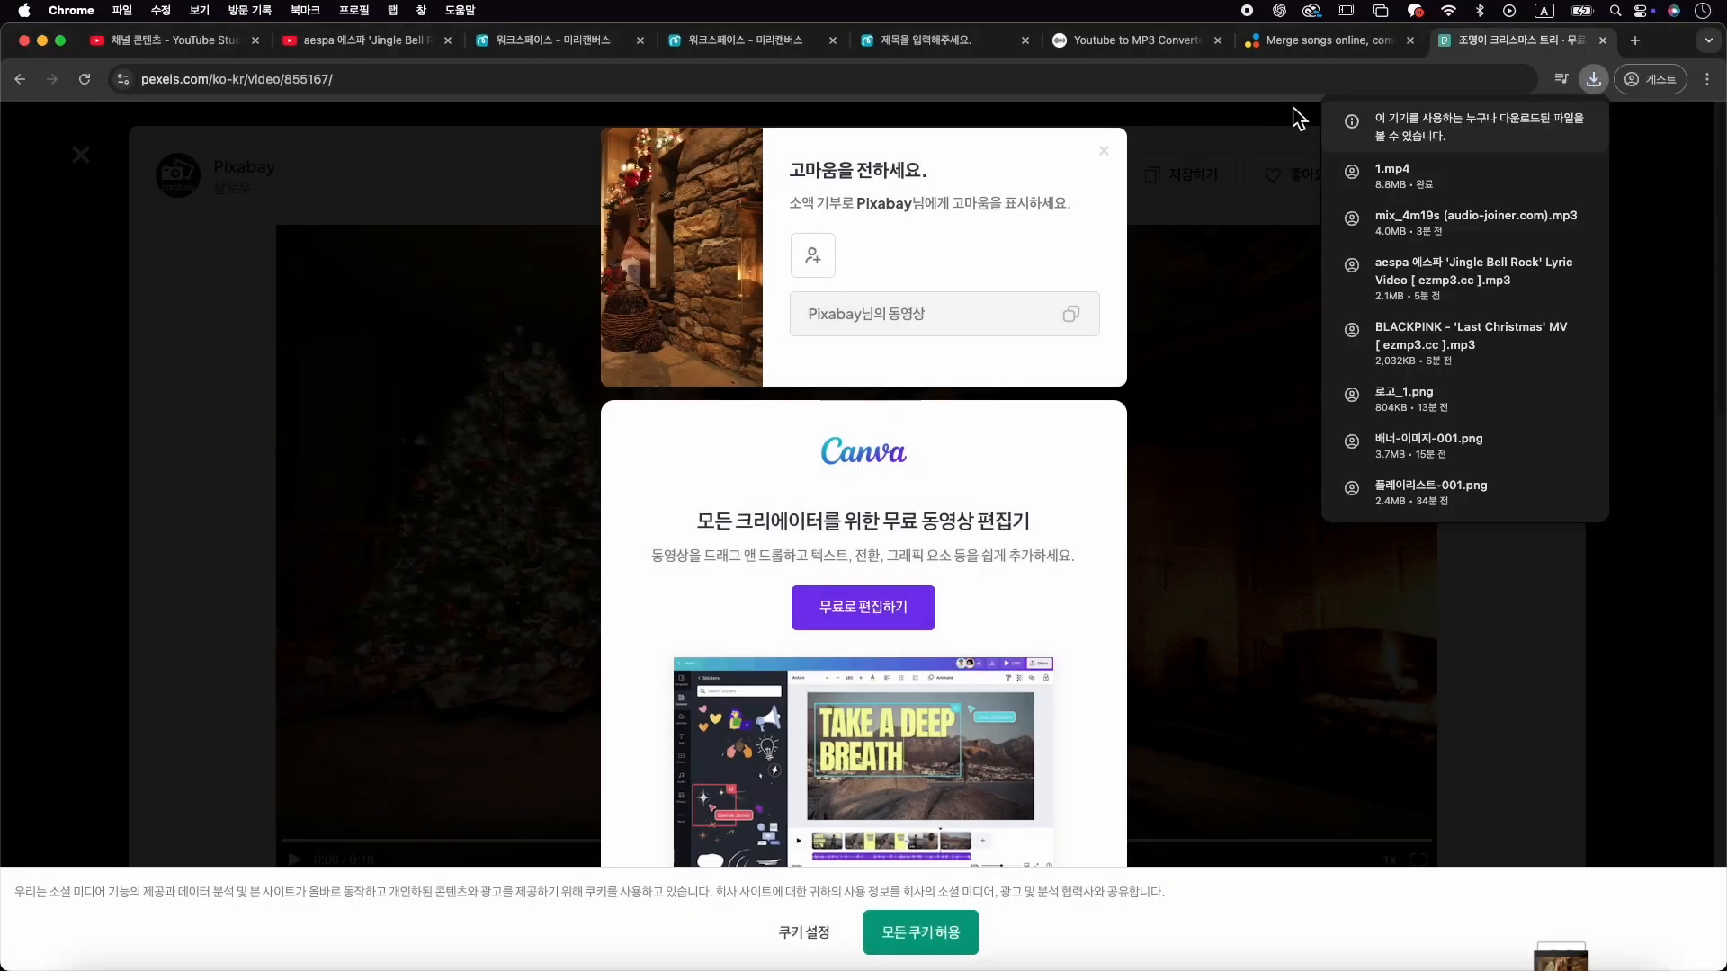
left_click(1237, 187)
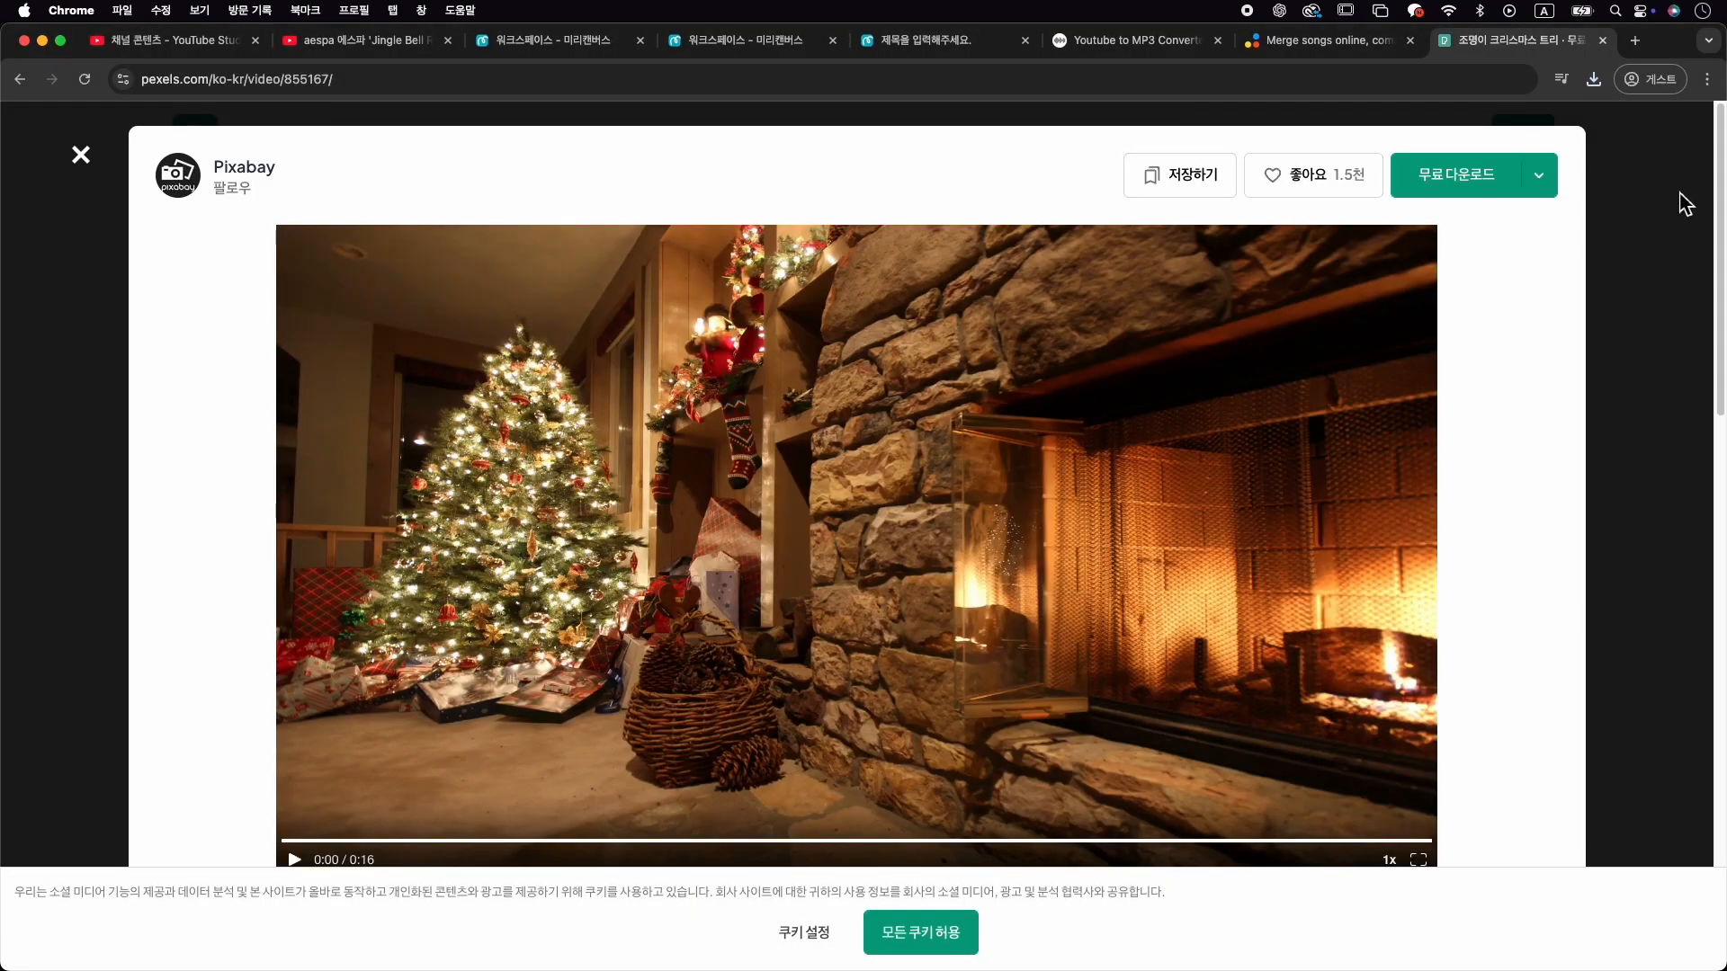
left_click(1628, 193)
Find and open the clip of hands wrapping a red-and-white striped gift box among the Christmas videos
scroll(1529, 342, "down", 5)
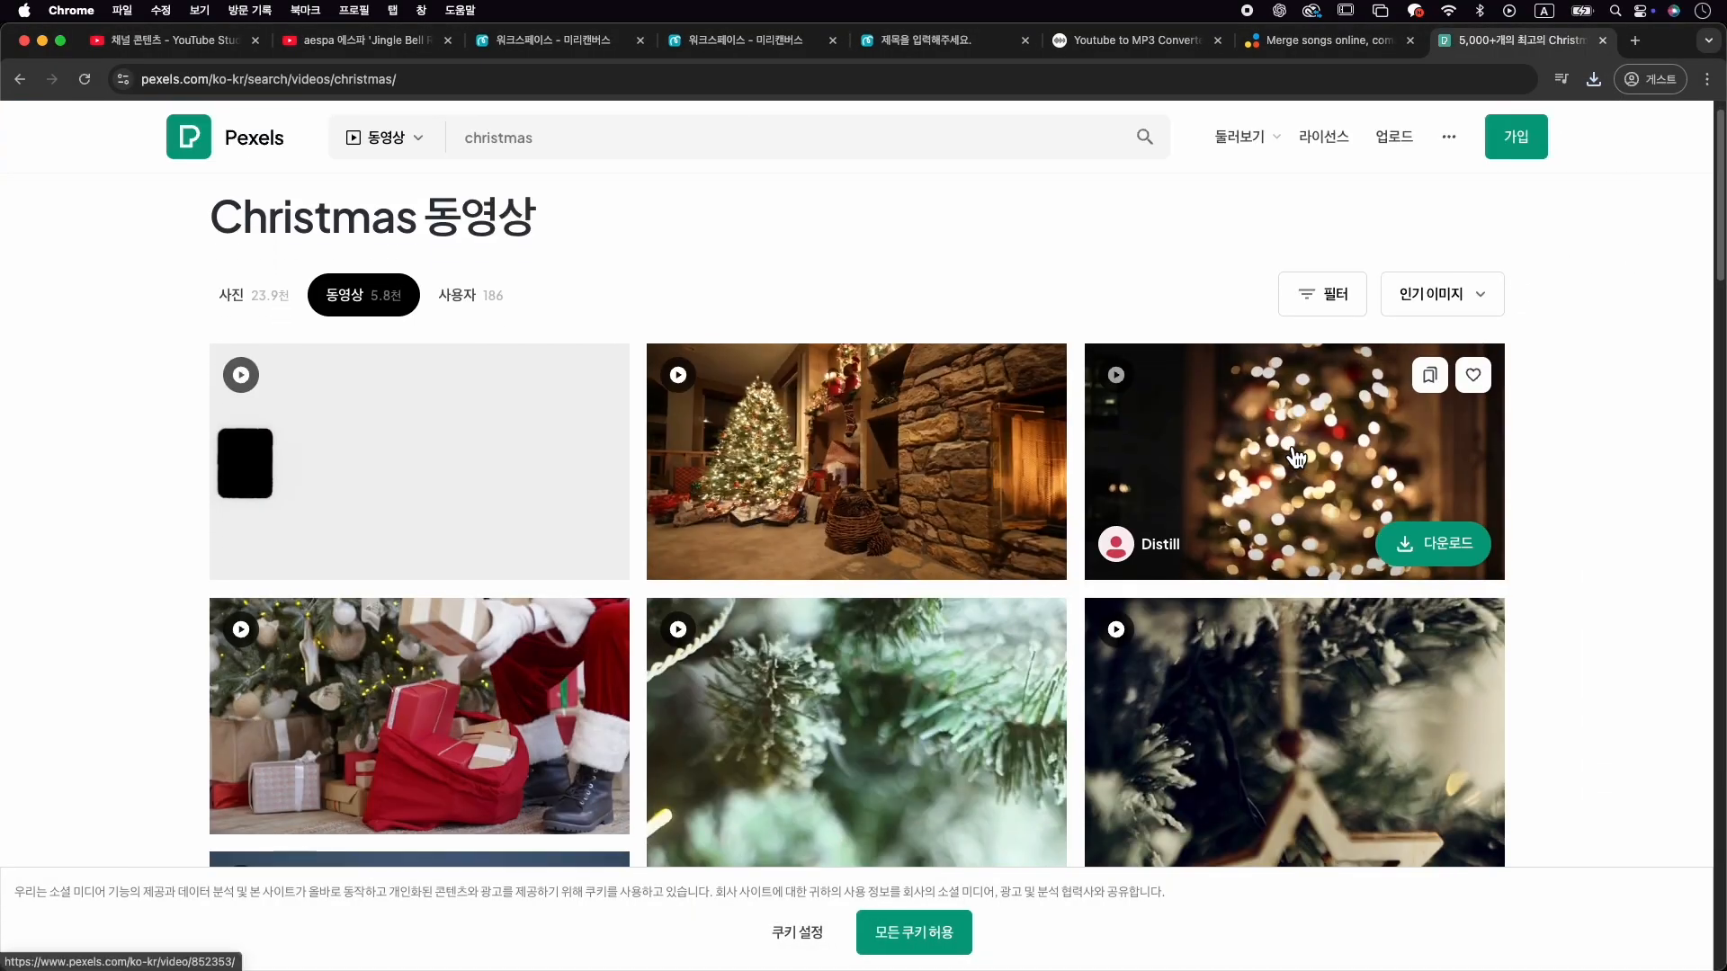
scroll(1542, 387, "down", 10)
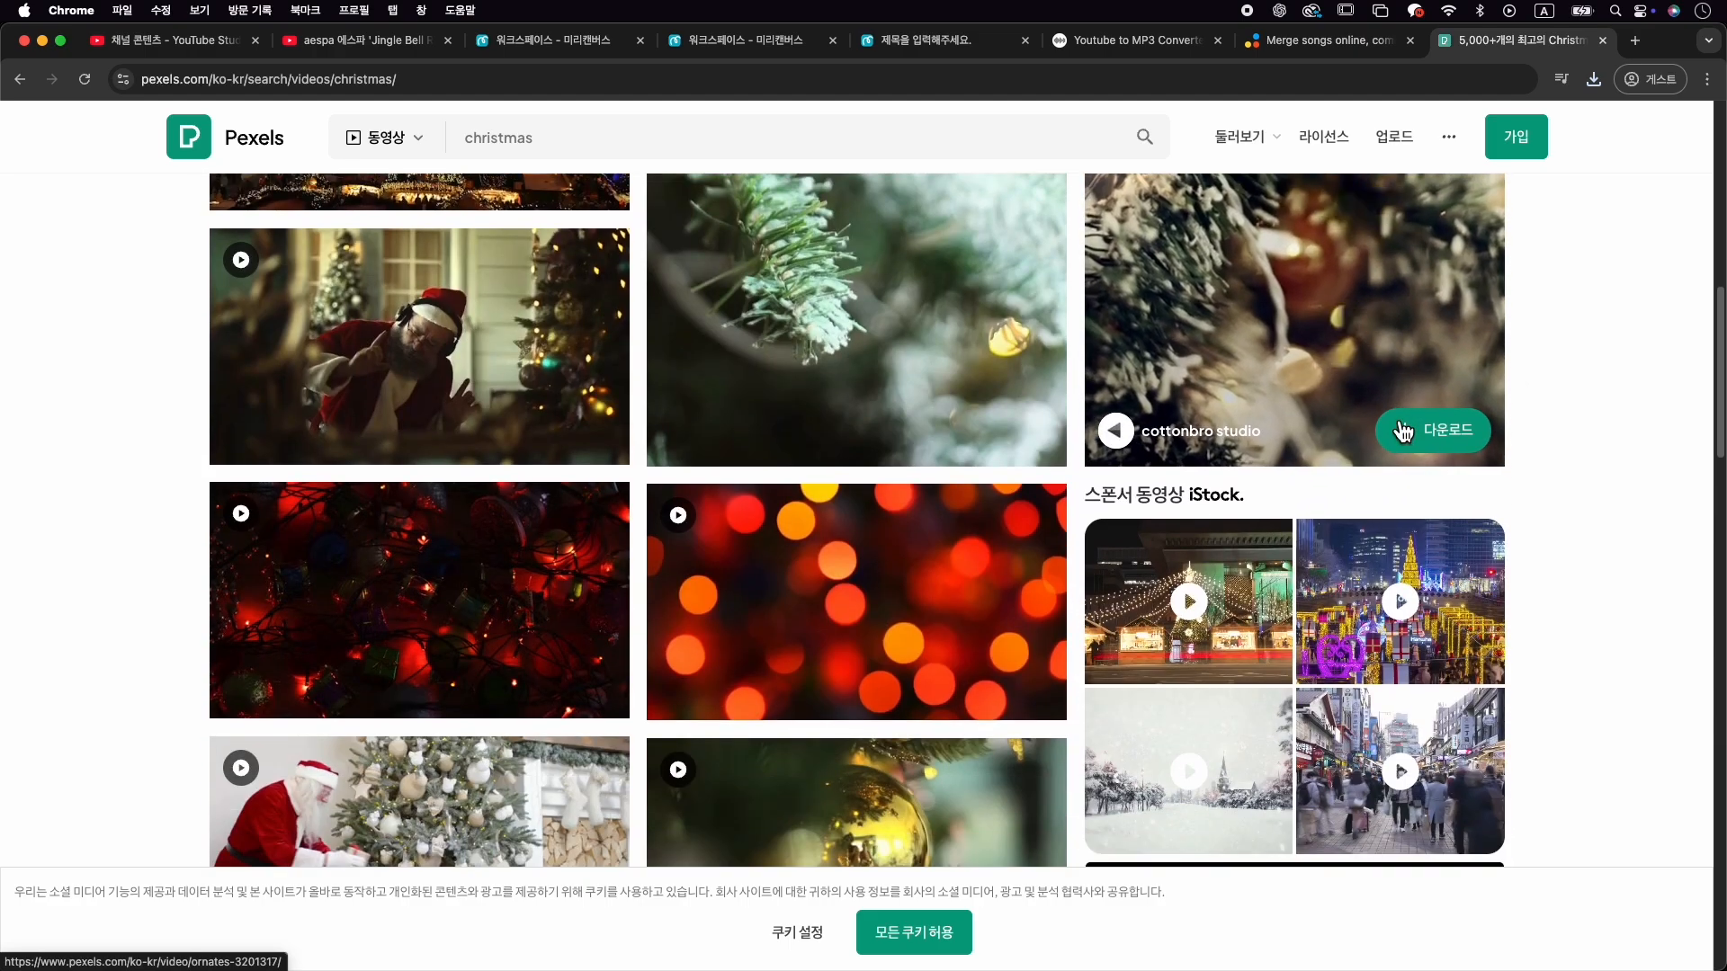
scroll(1135, 506, "down", 3)
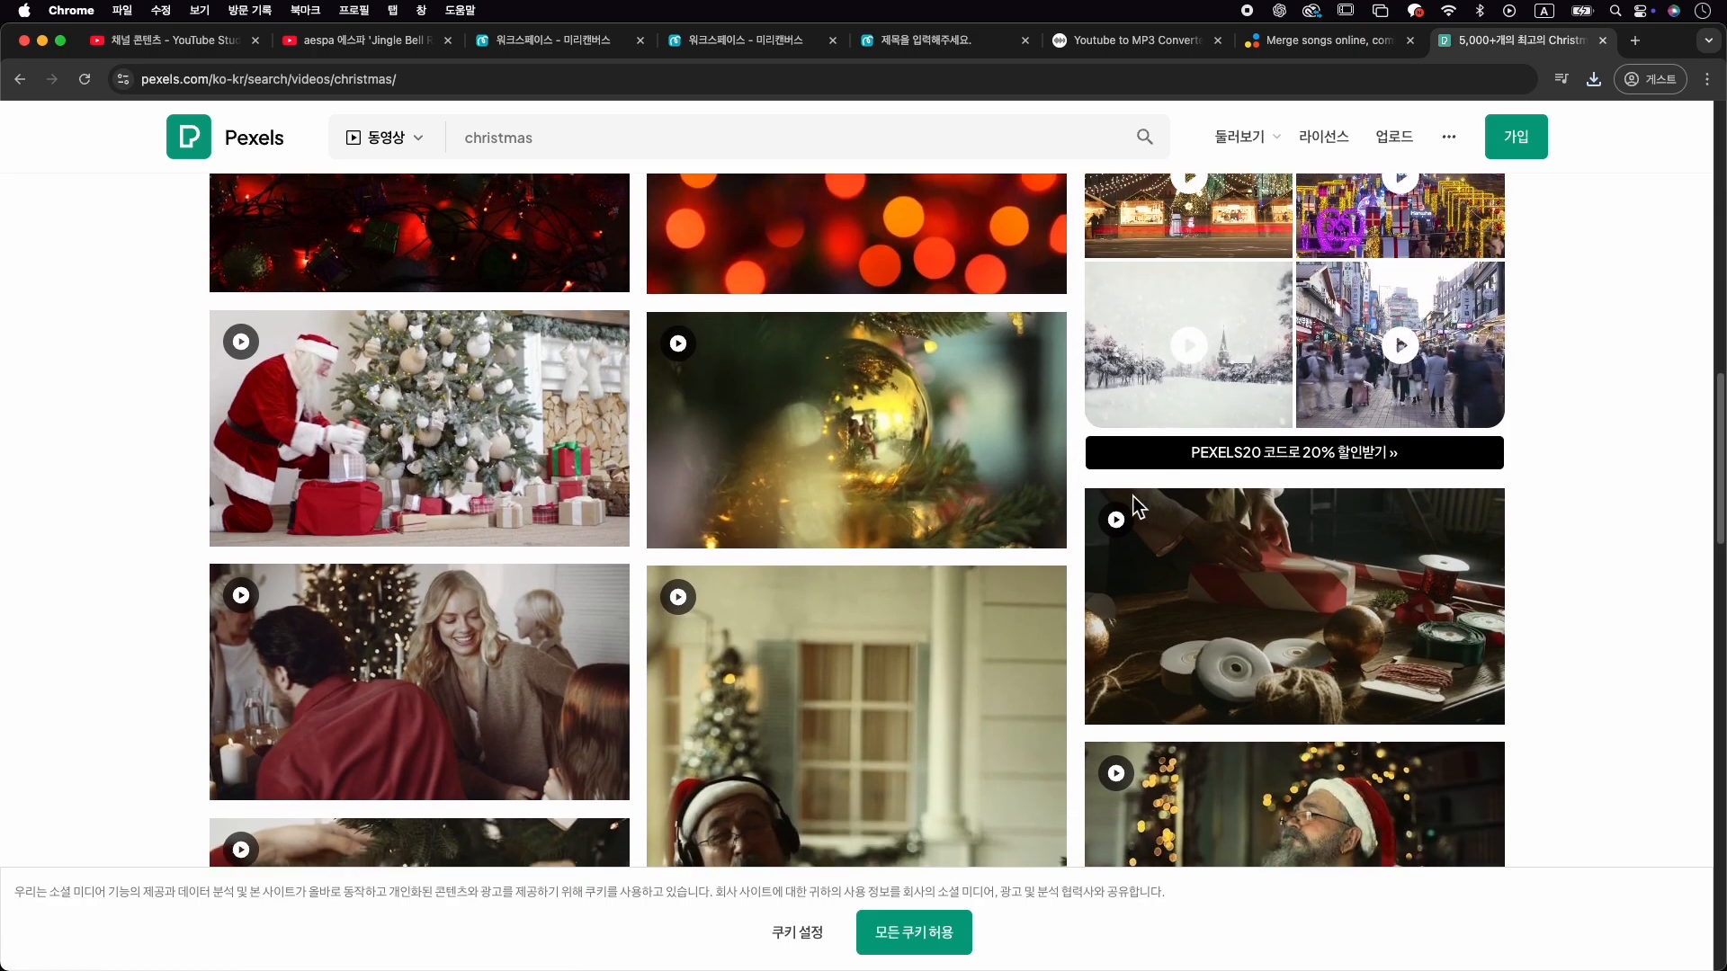
mouse_move(1307, 558)
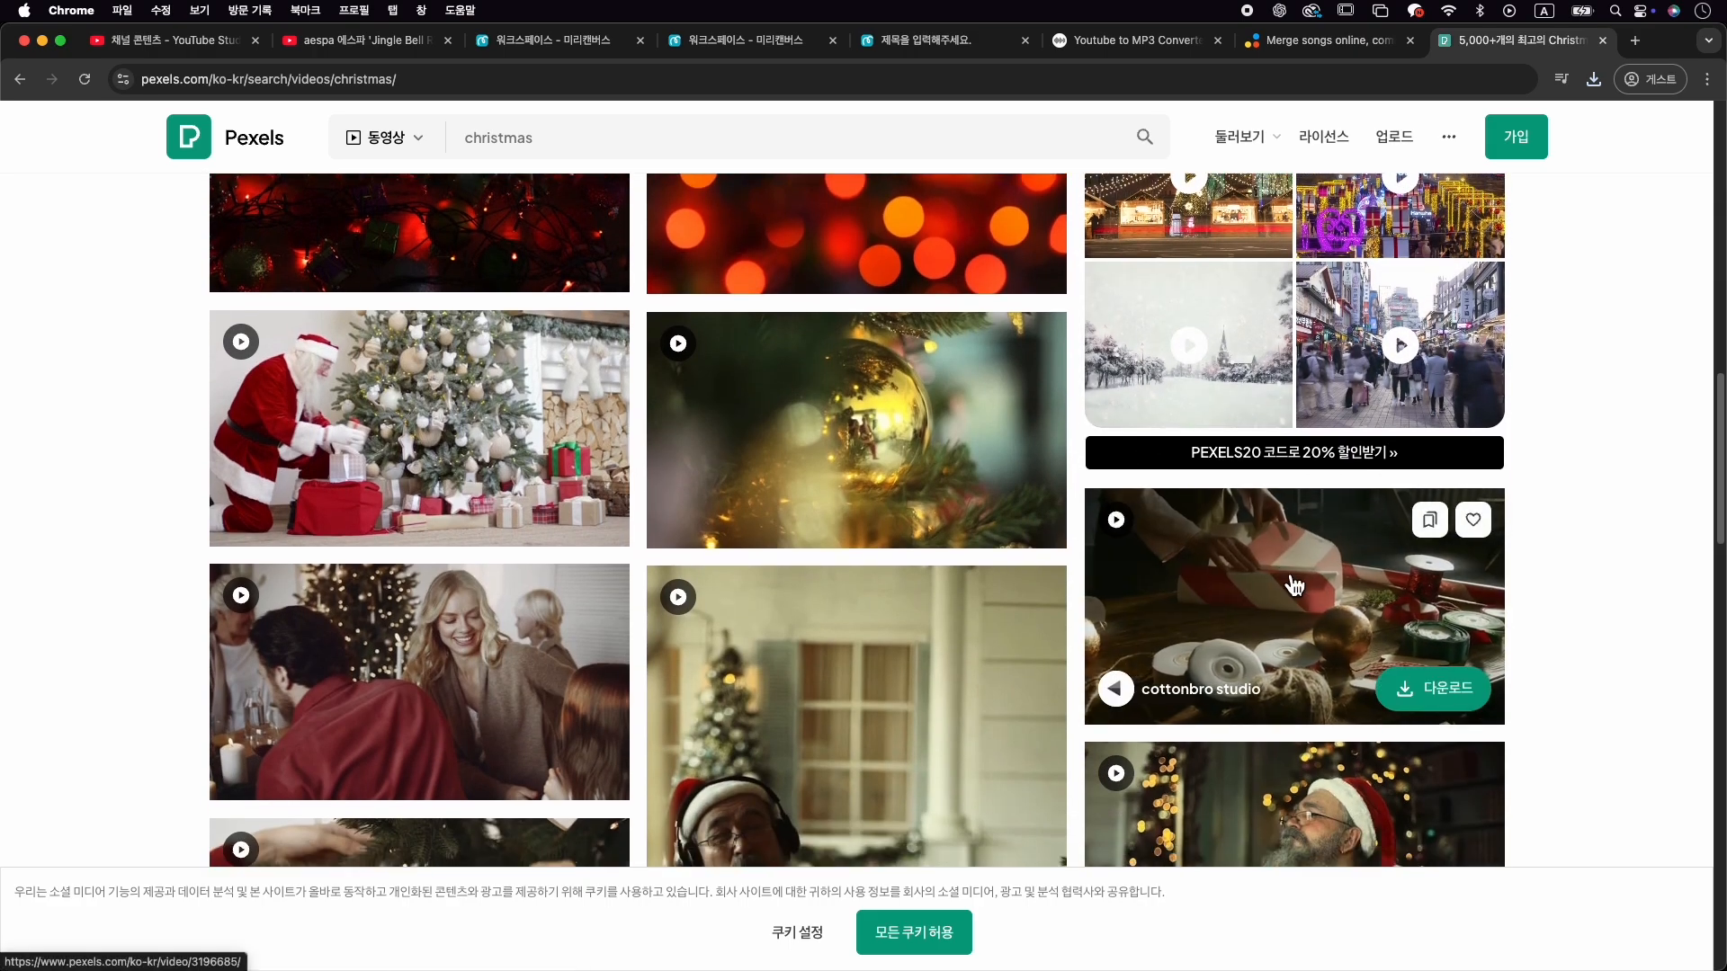
left_click(1295, 585)
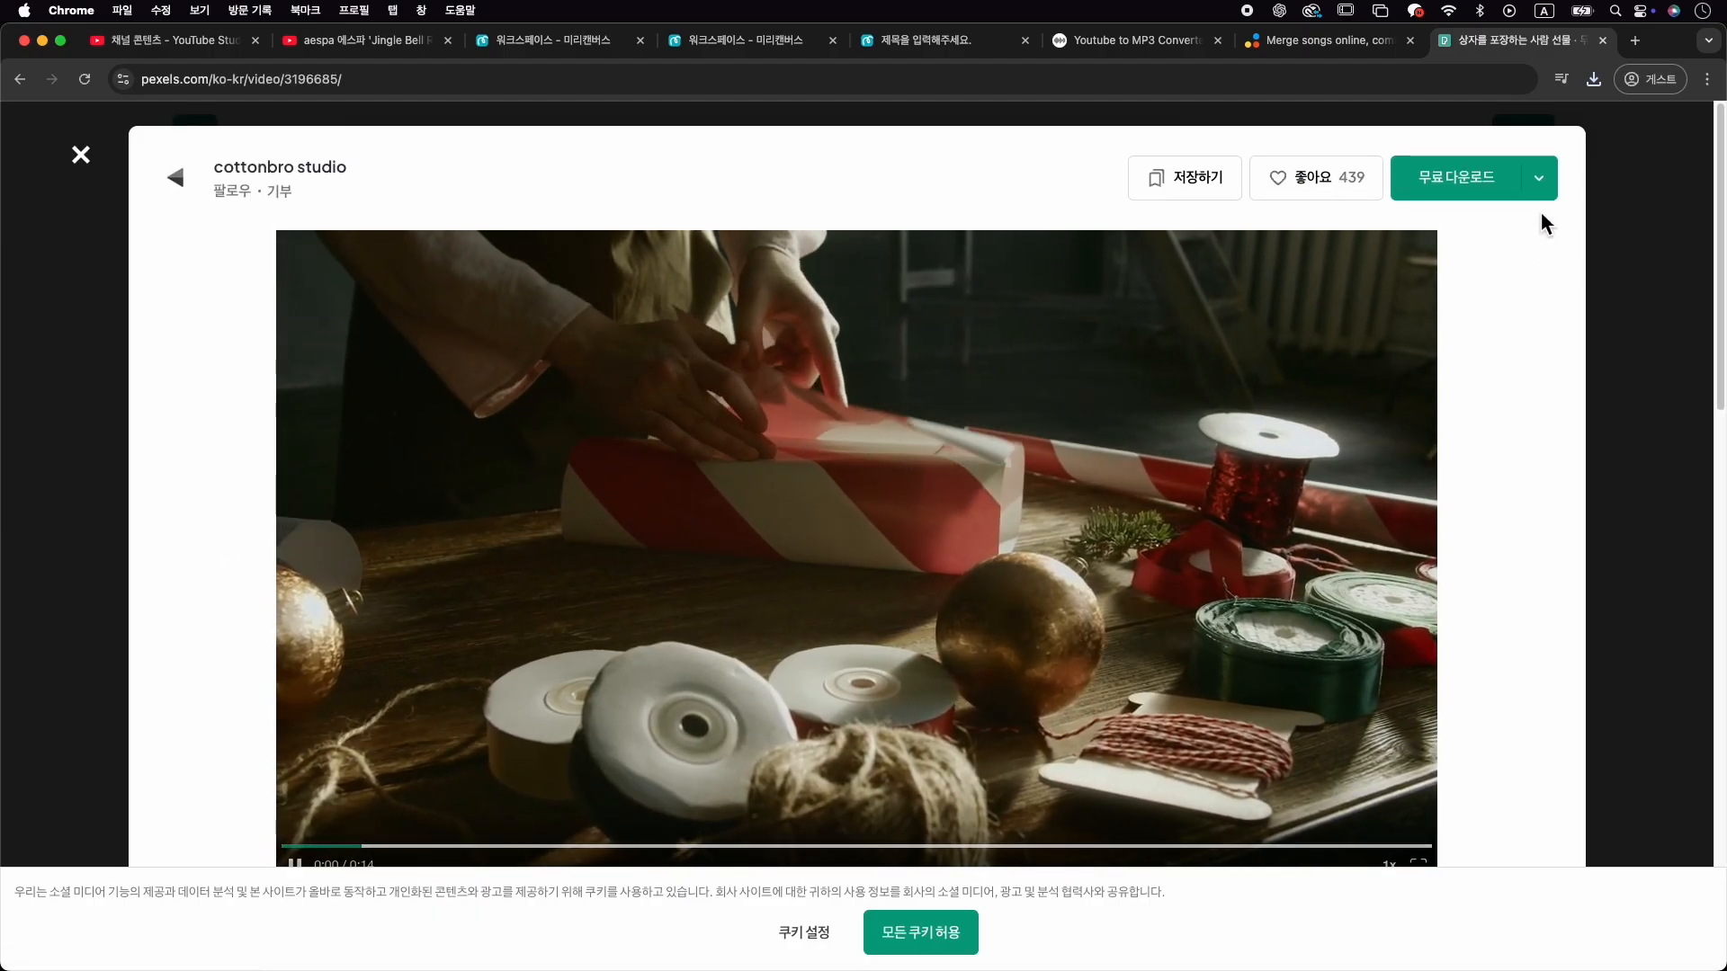
Download the gift-wrapping clip in Full HD 1920×1080, saving it as 2 in the 다운로드 folder
left_click(1557, 181)
left_click(1428, 486)
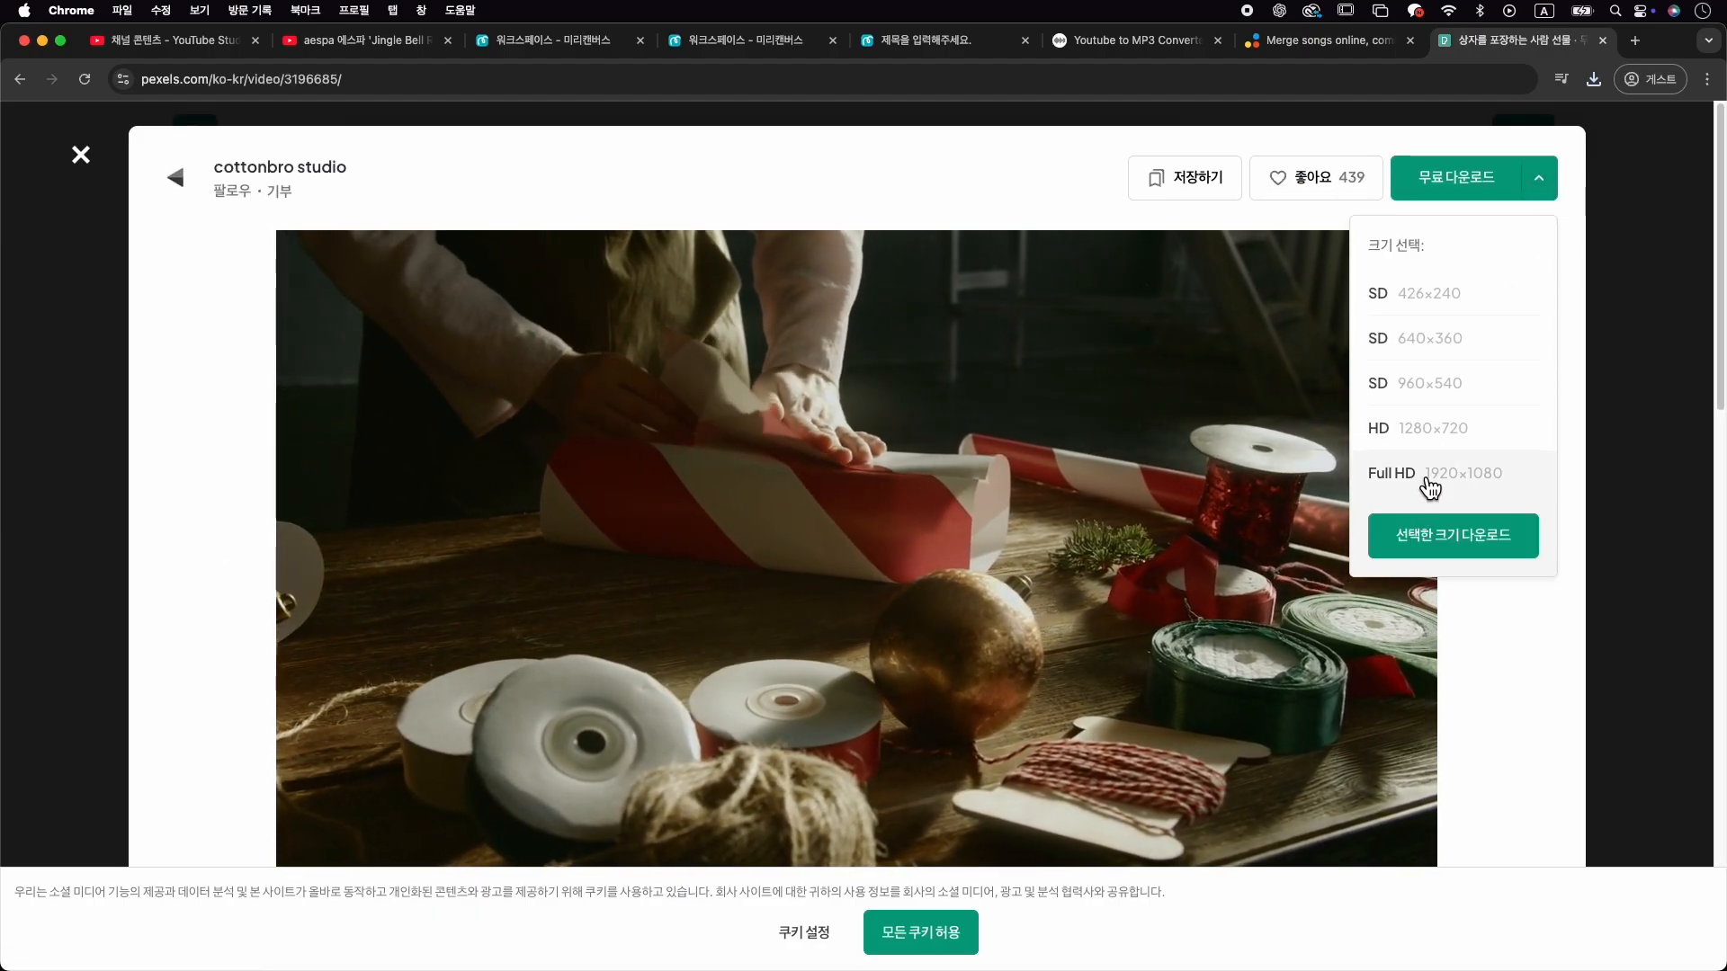
left_click(1457, 539)
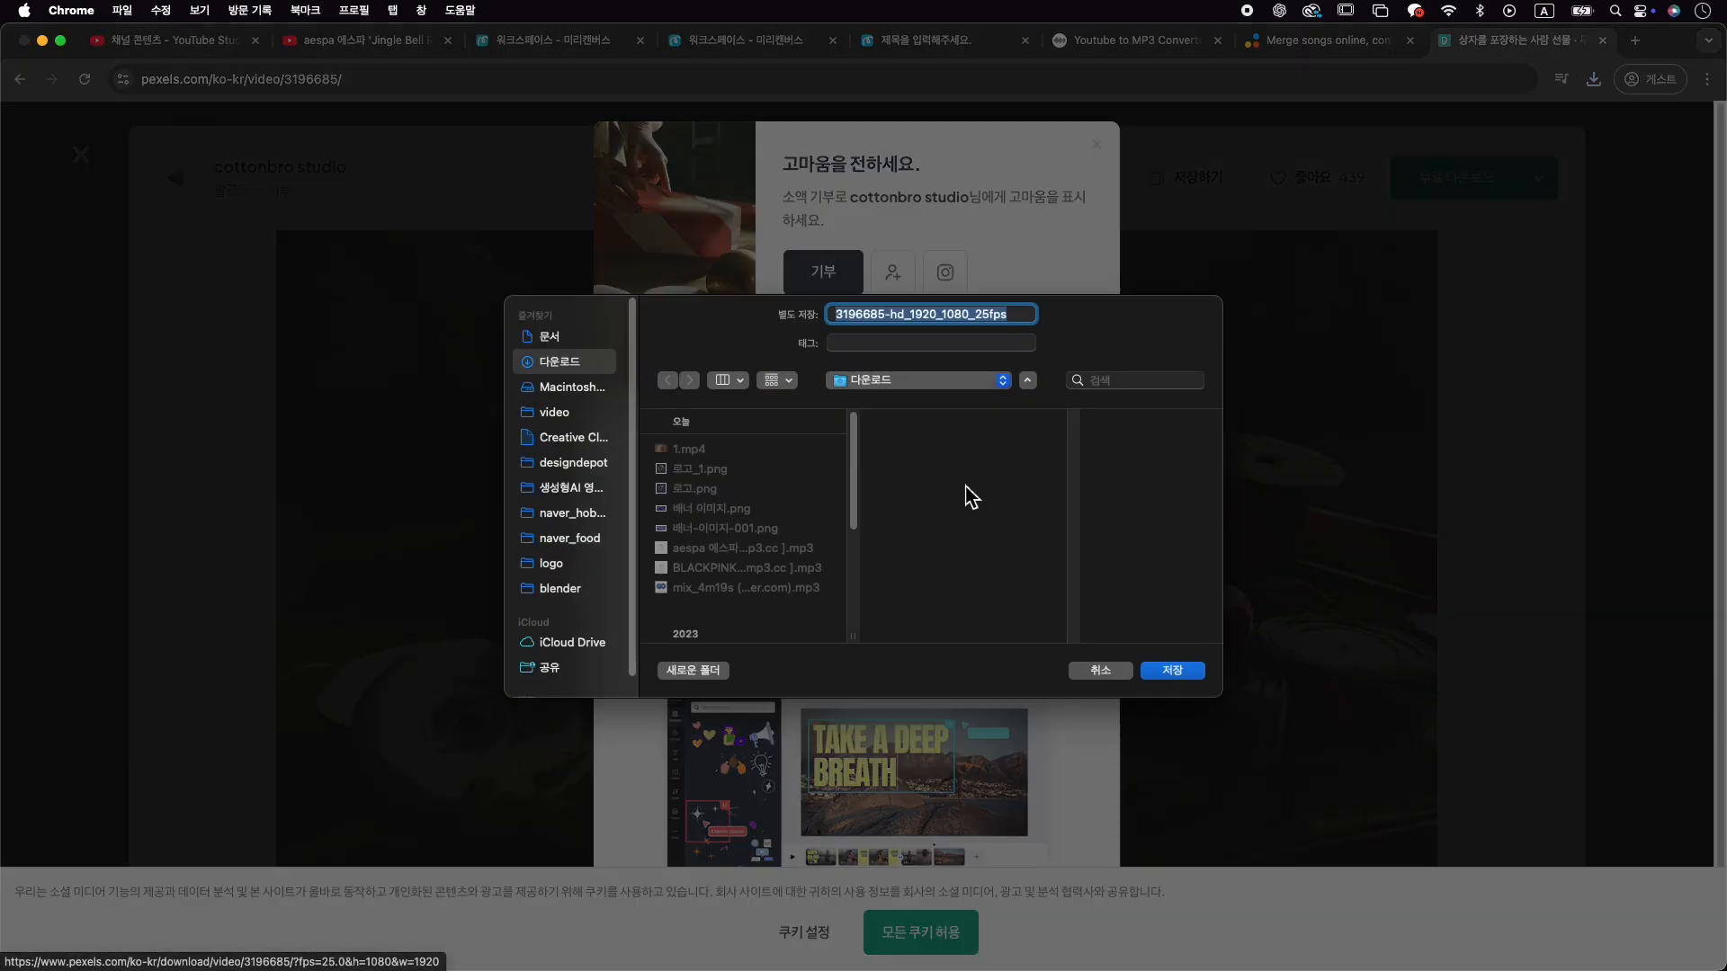
type("2")
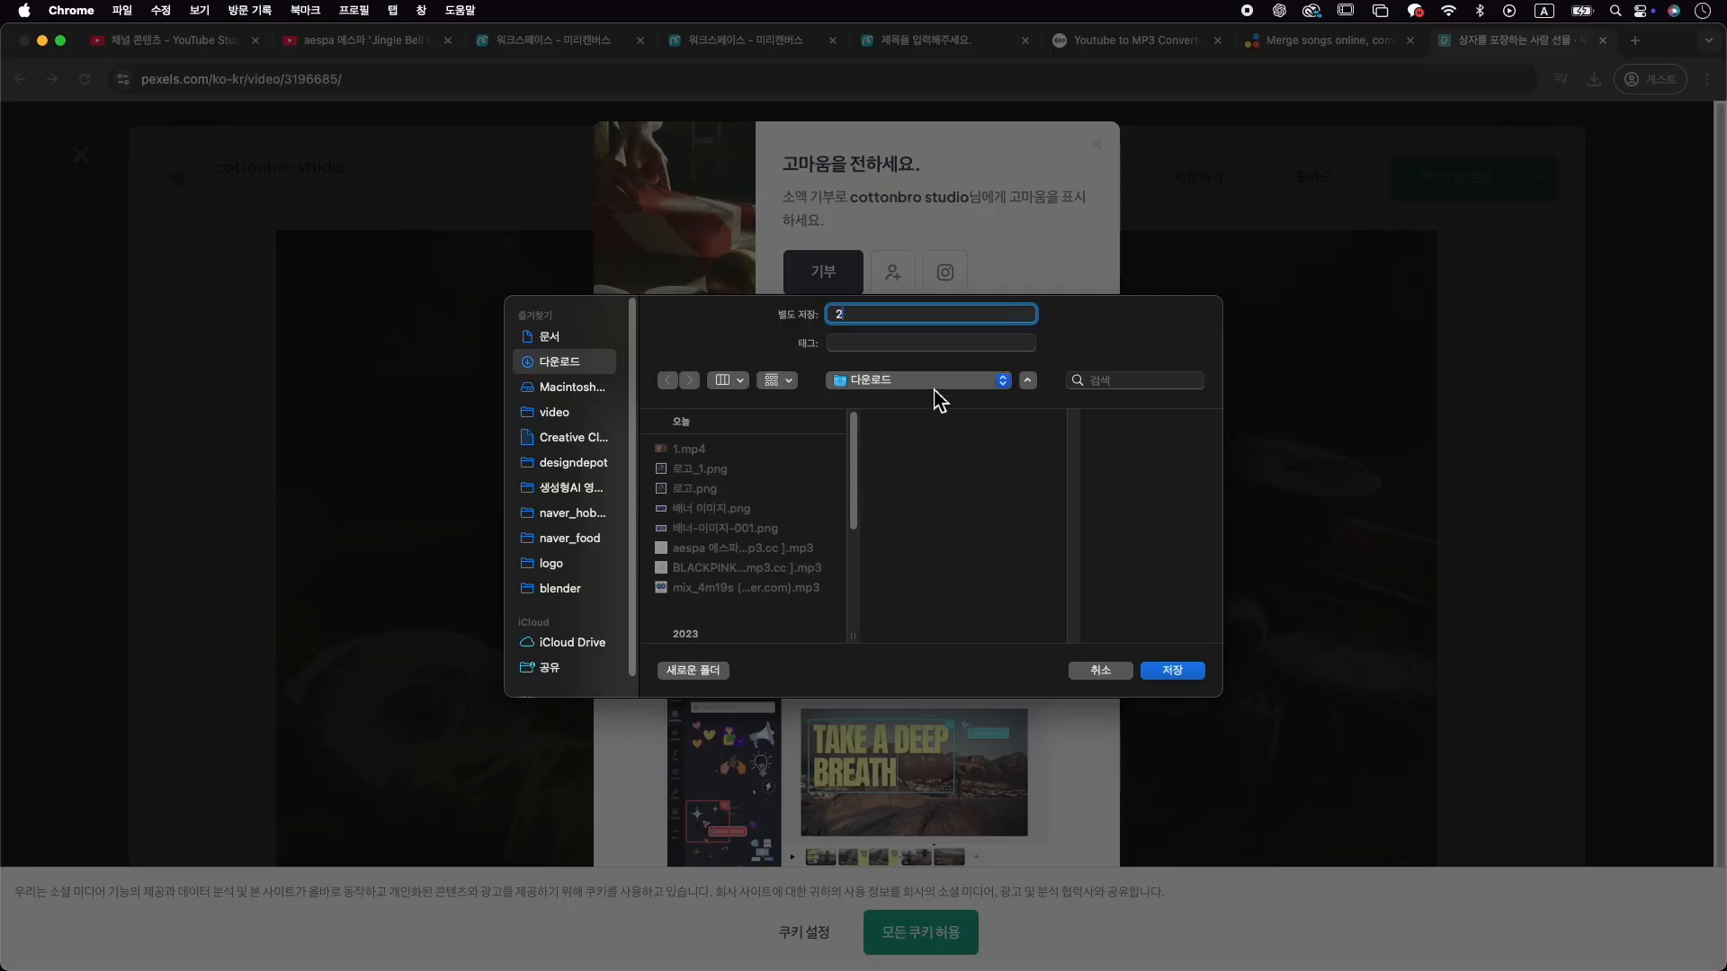
left_click(1150, 673)
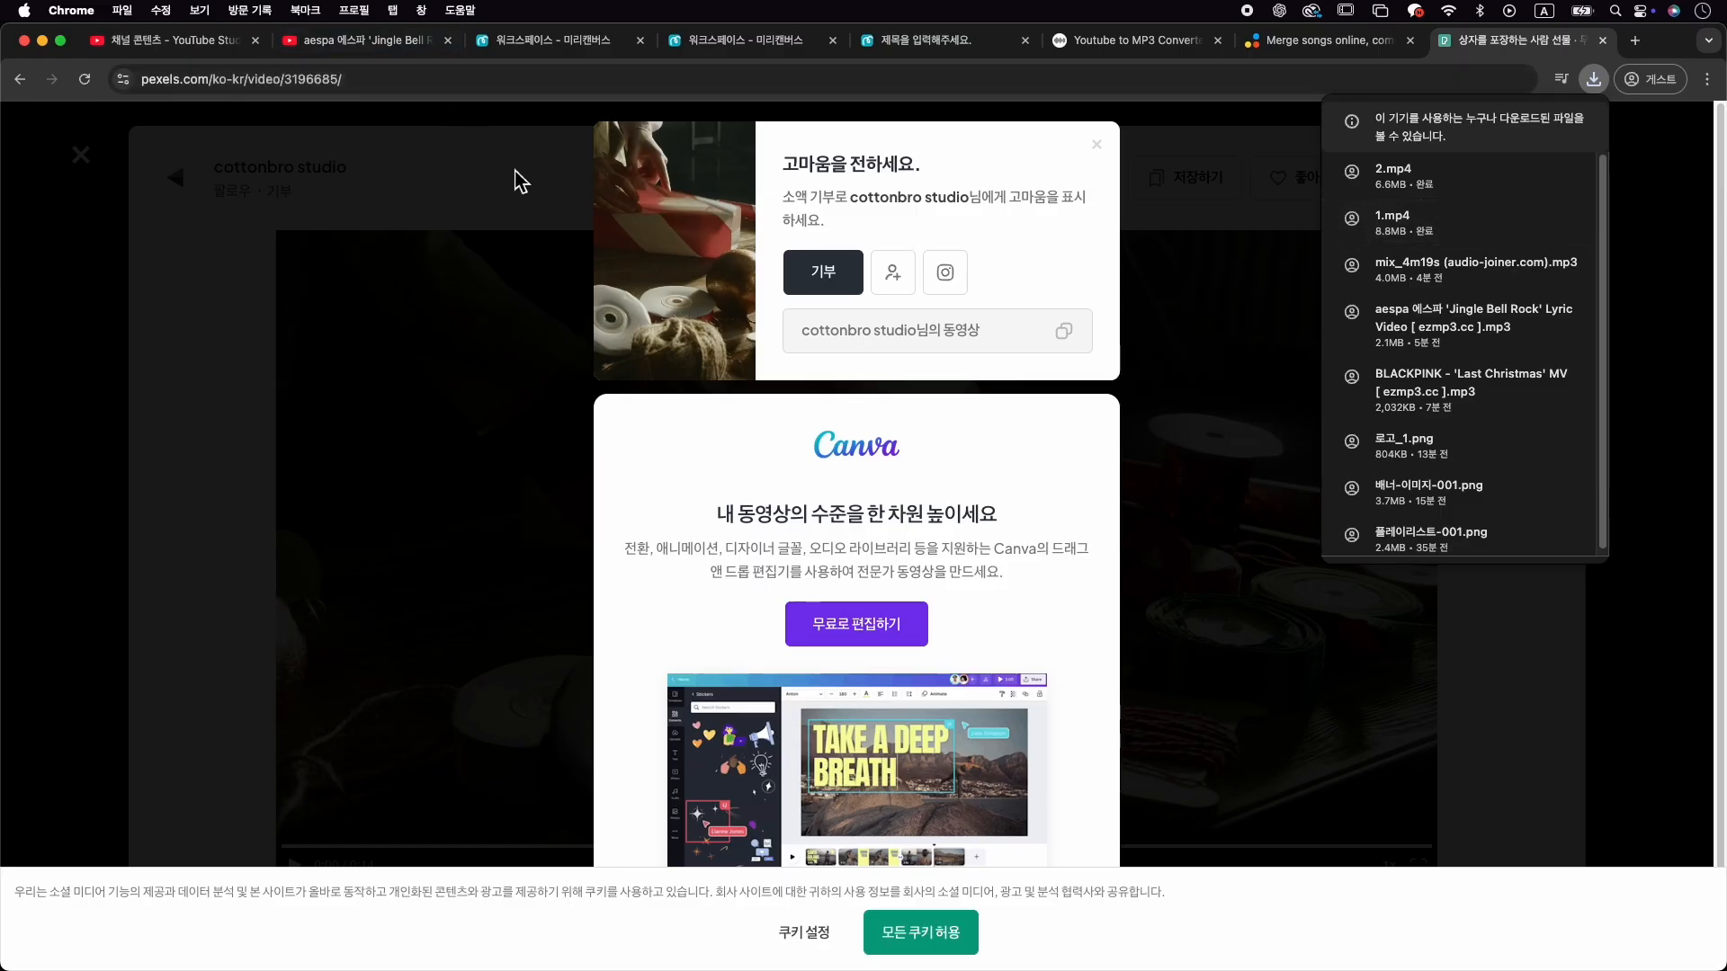
Switch to the blank MiriCanvas design and title it 플레이리스트
left_click(918, 39)
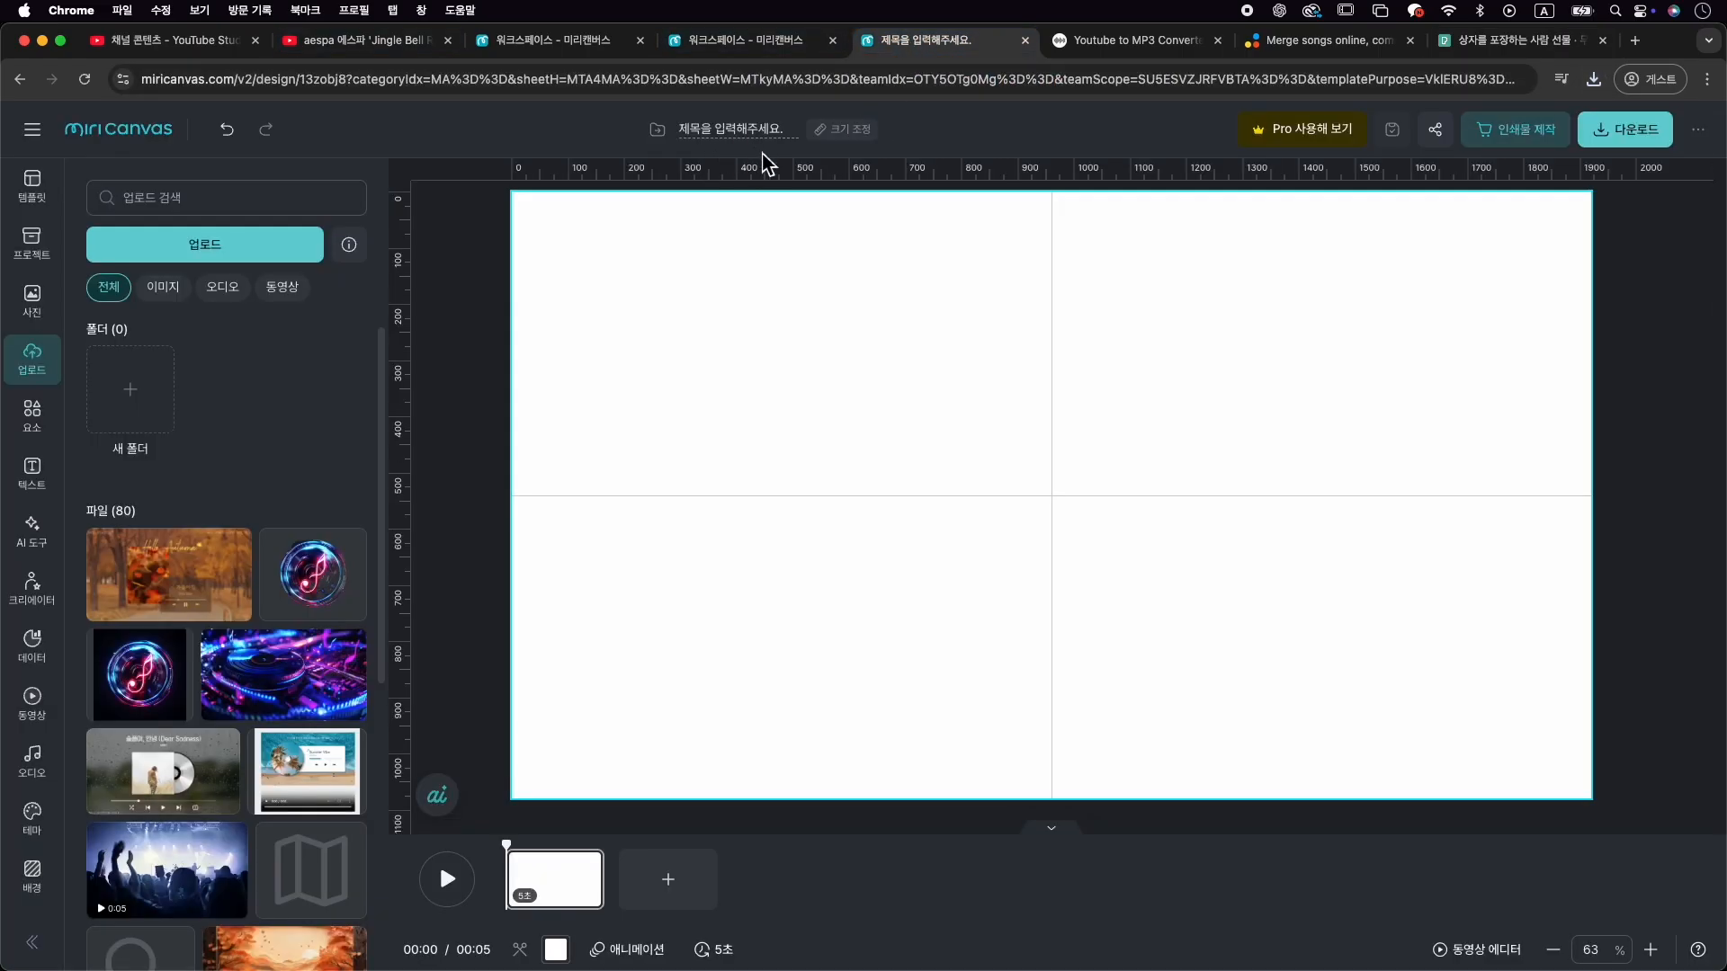
left_click(769, 128)
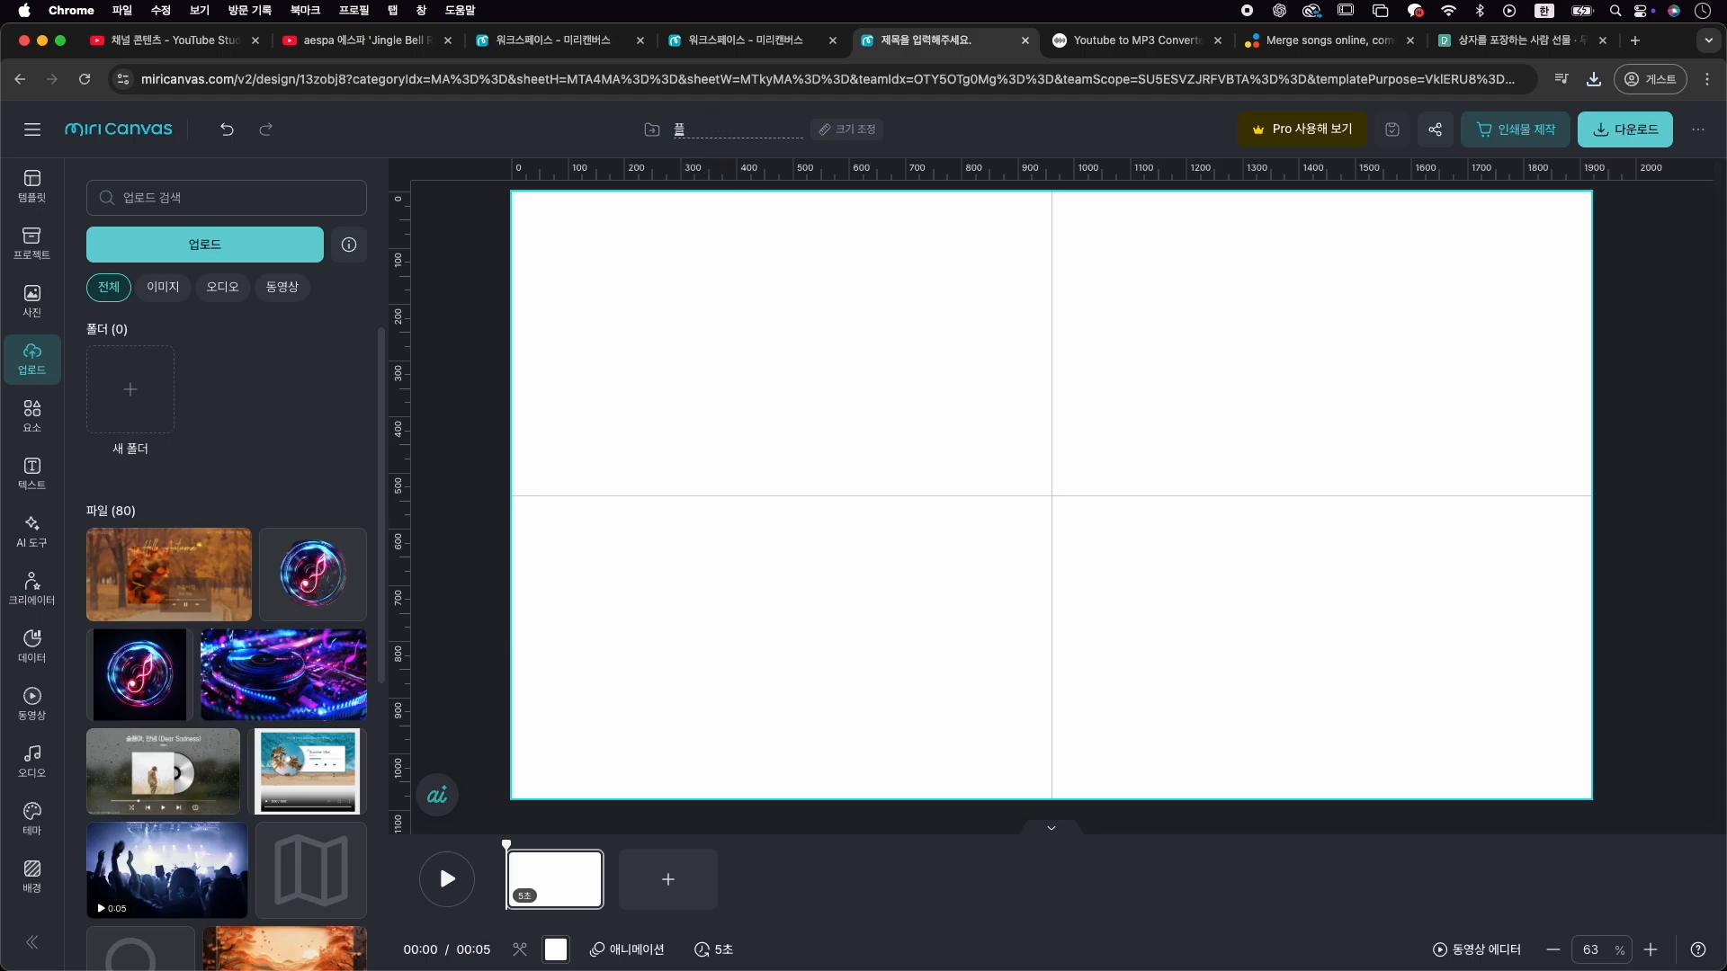
key("Return")
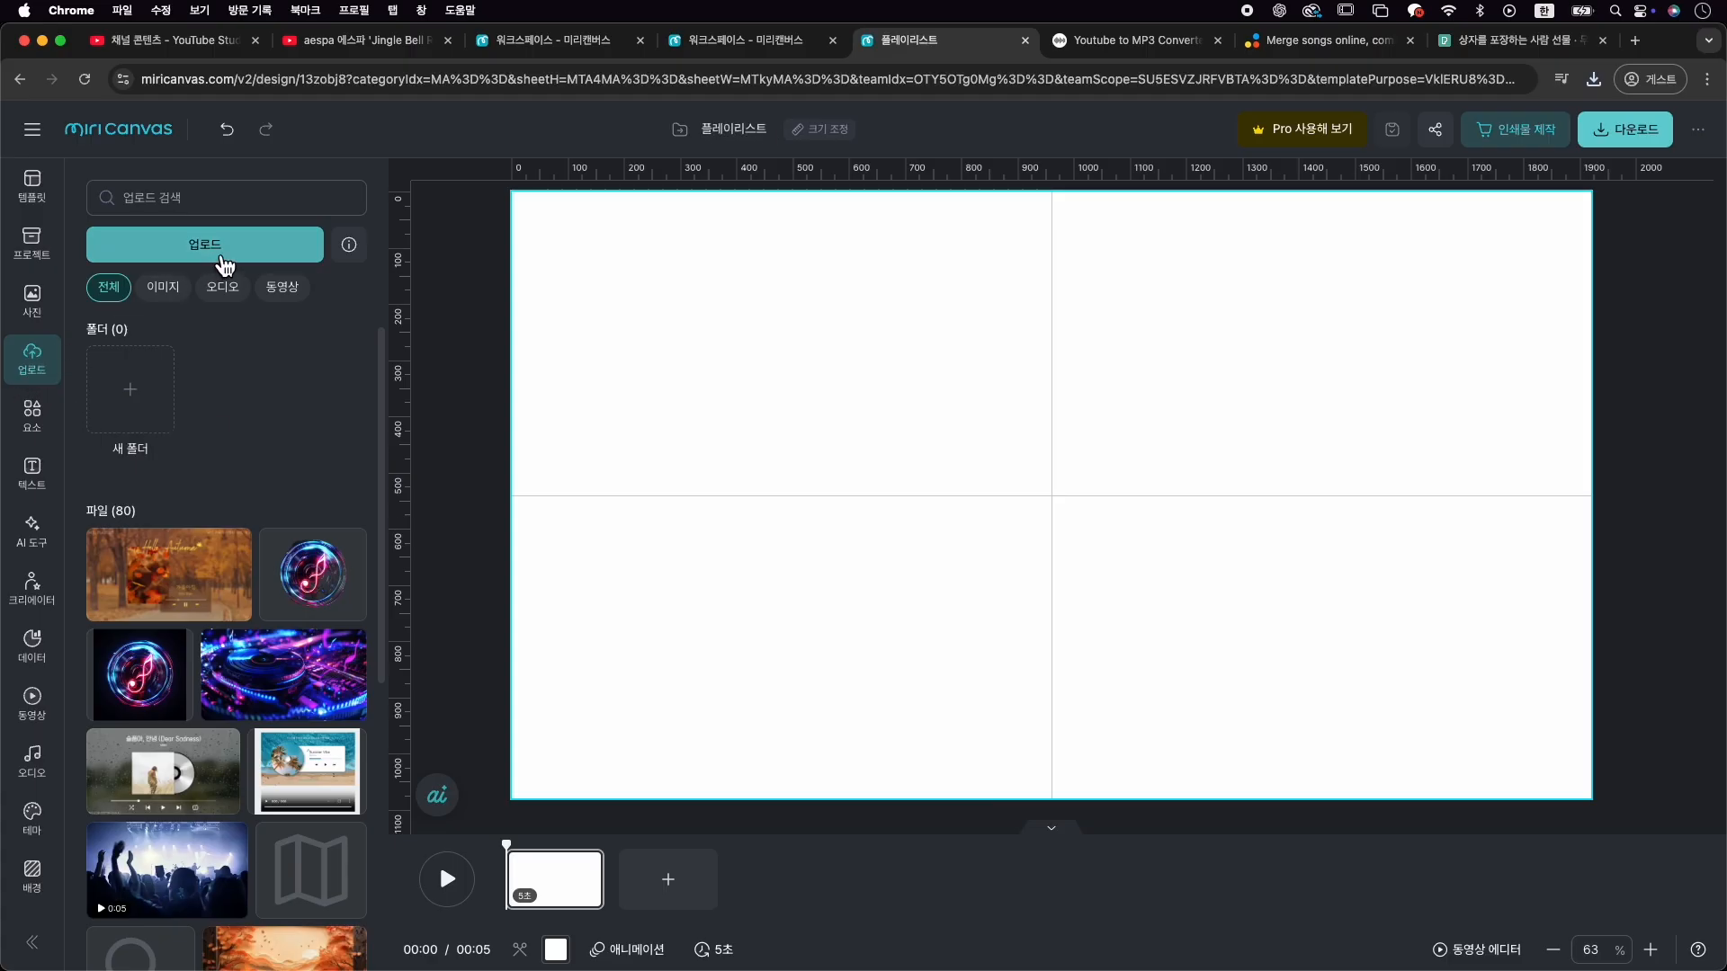
Upload 1.mp4 and 2.mp4 from the 다운로드 folder and fill the blank page with the fireplace and tree clip
left_click(225, 262)
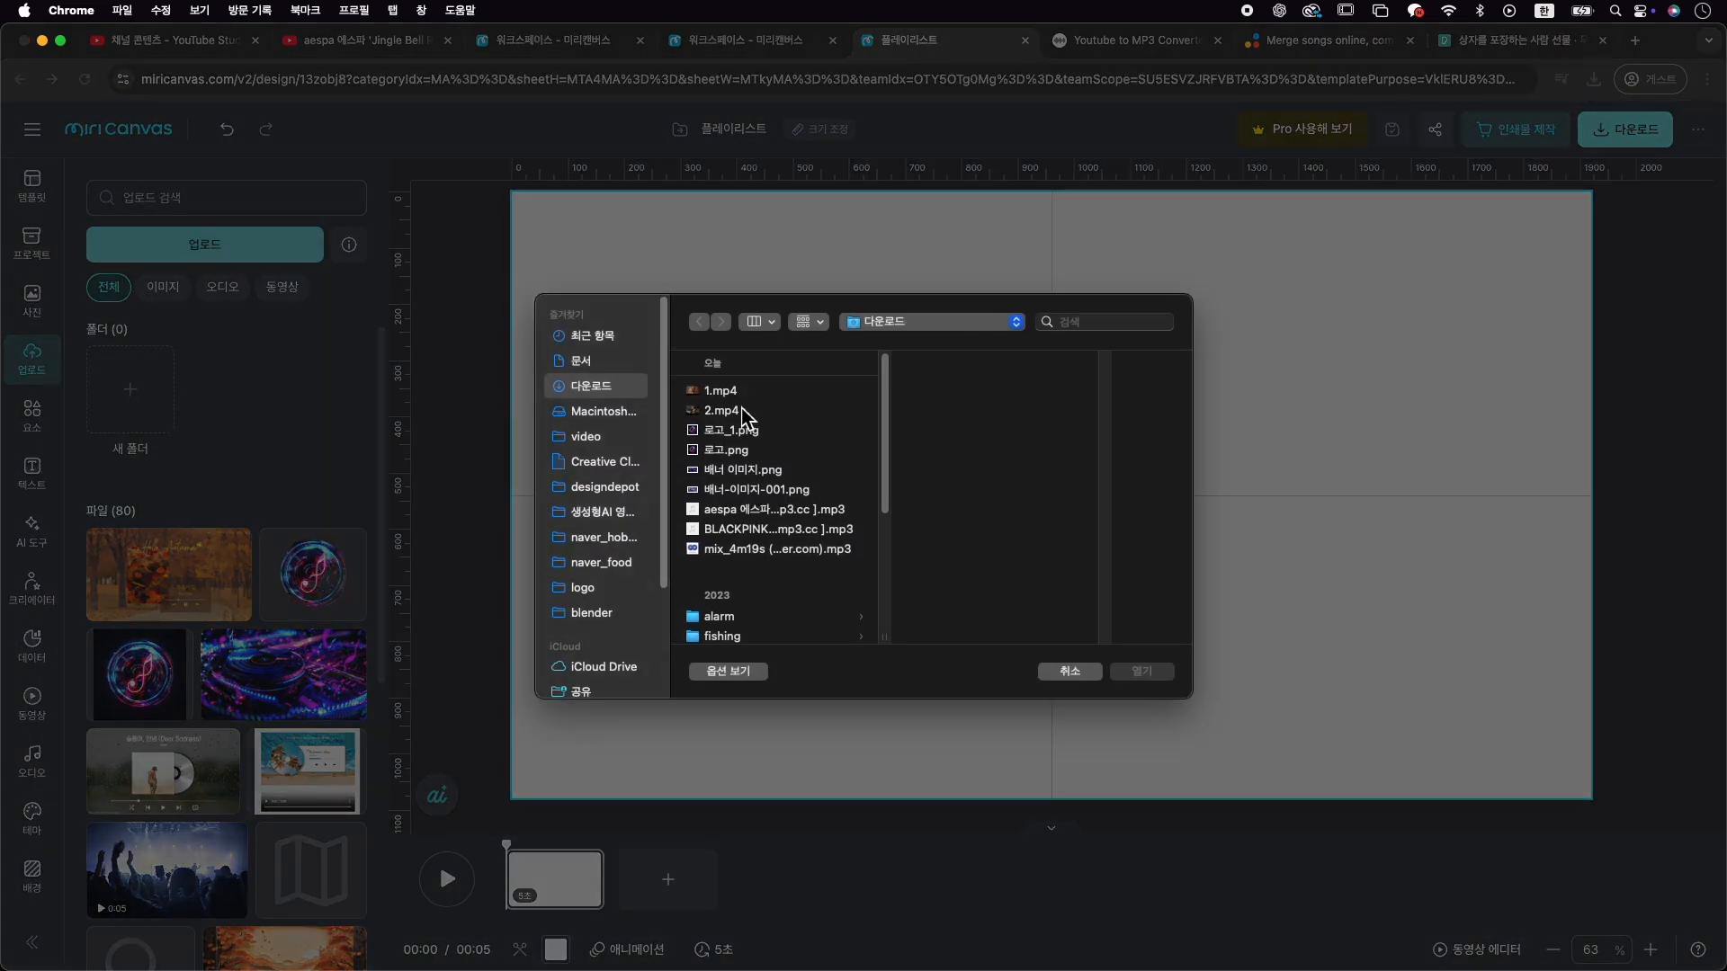
left_click(743, 412)
left_click(756, 392, "shift")
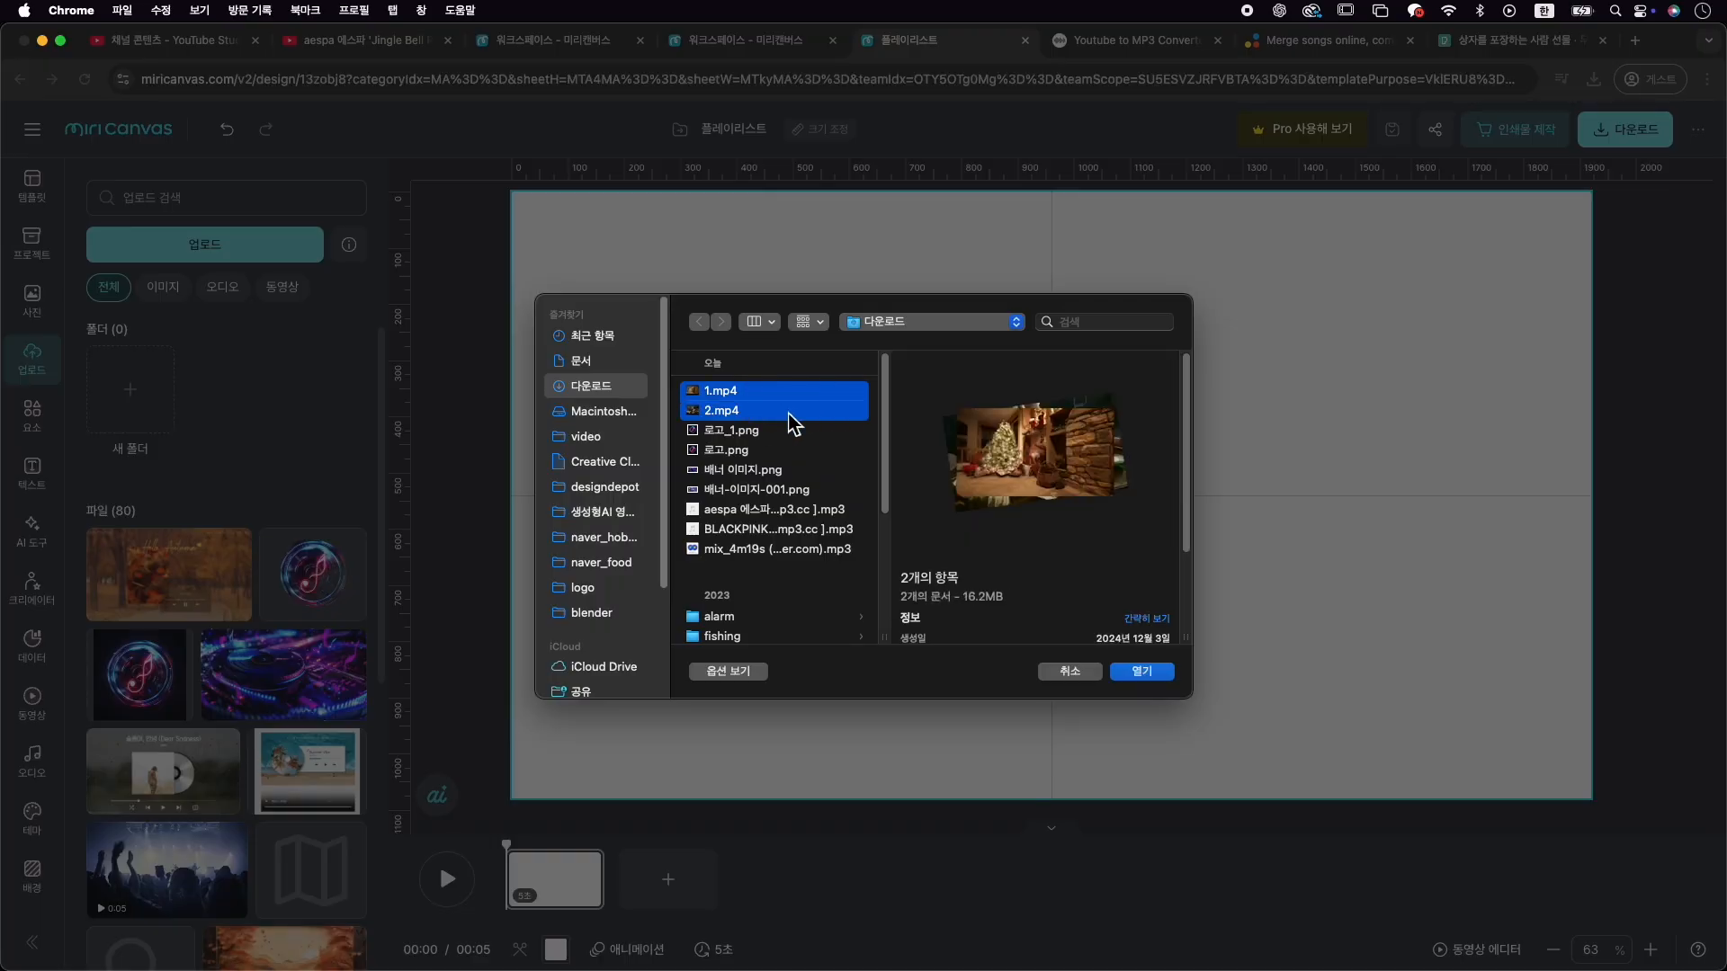
left_click(1142, 672)
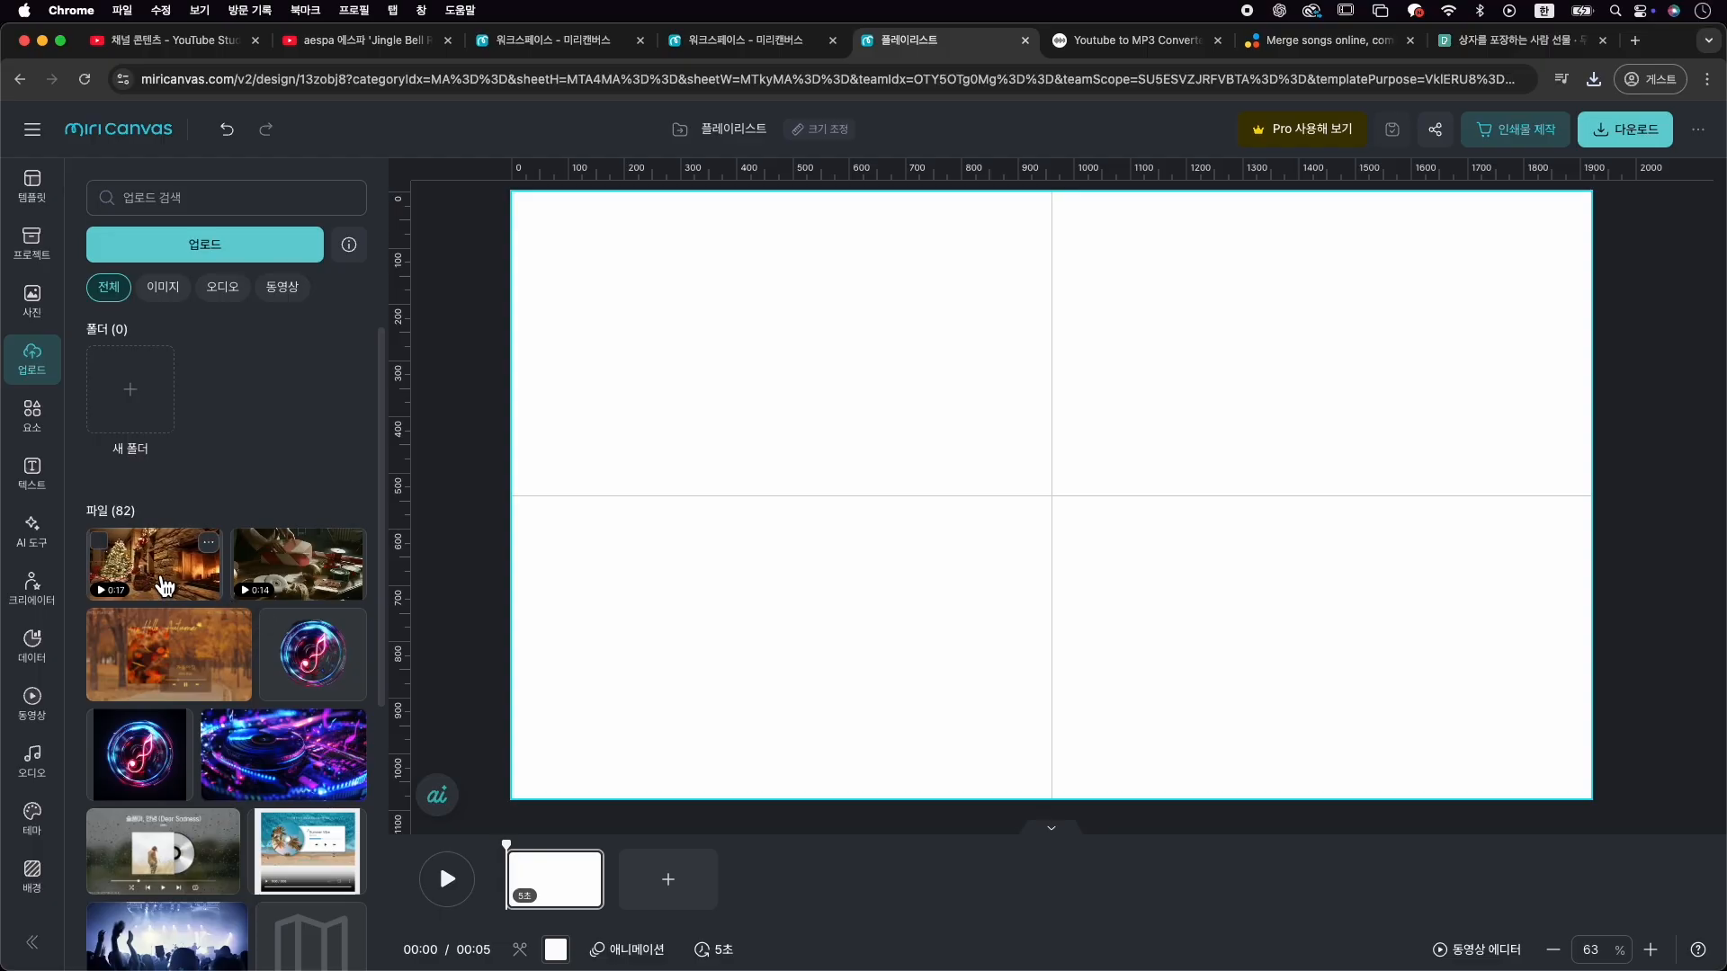
left_click_drag(167, 568, 561, 516)
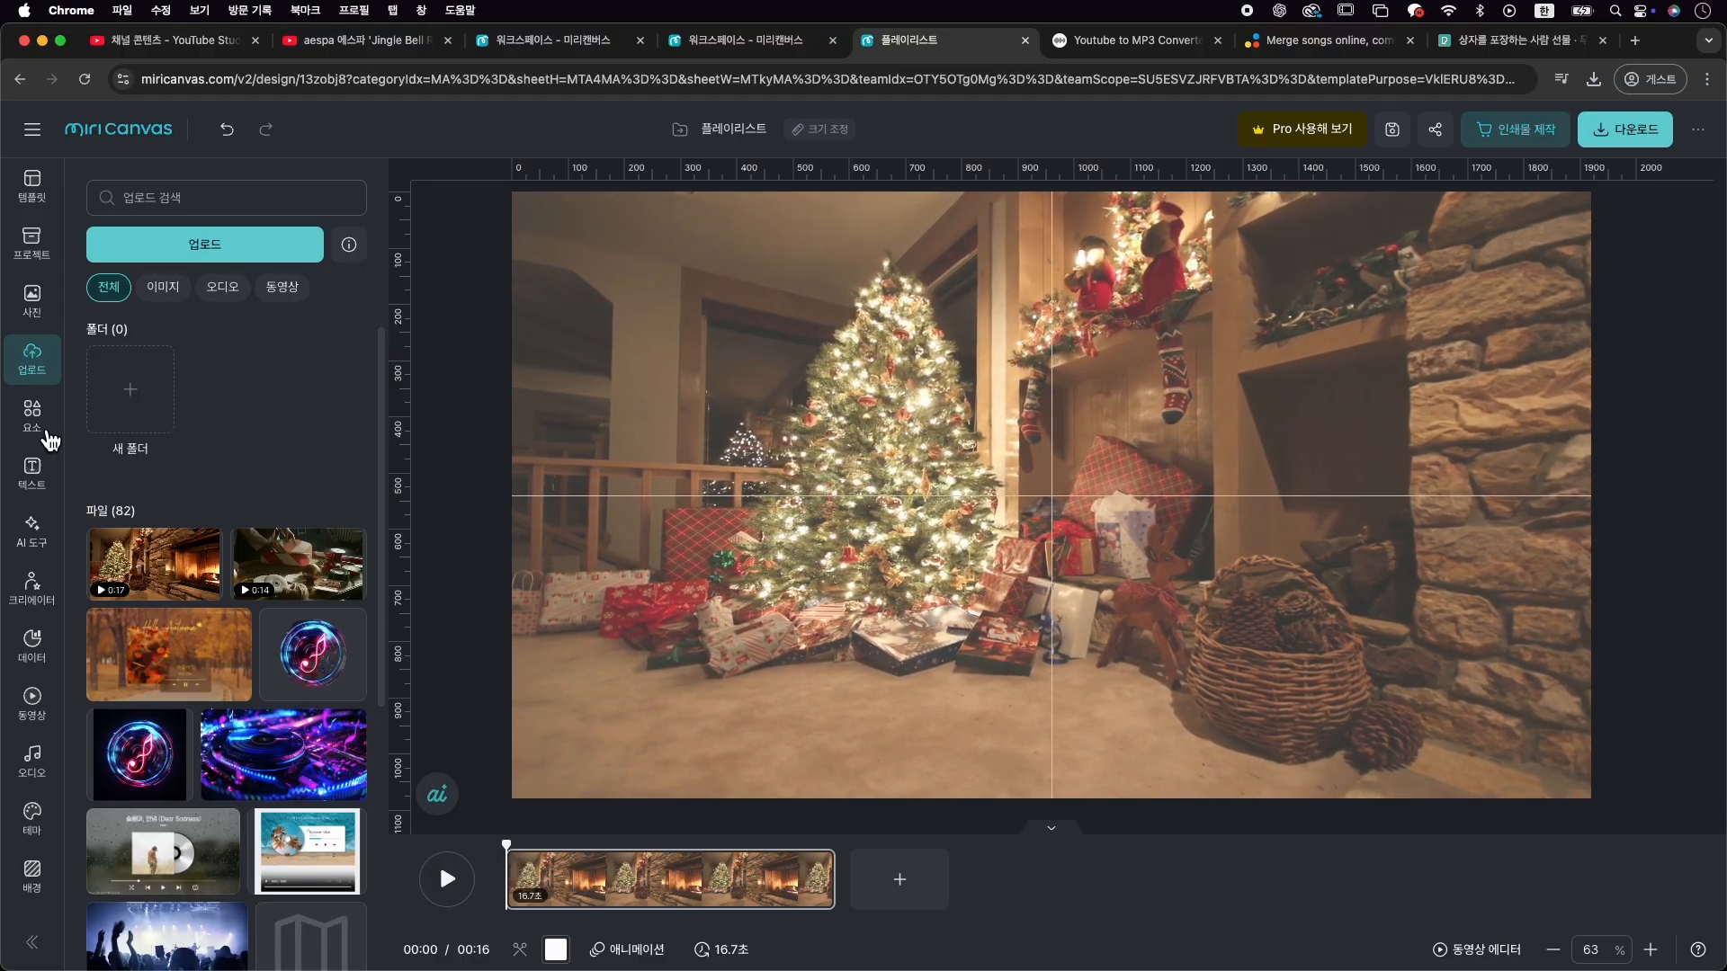
Search the design elements for 하트 and browse through the heart graphics
left_click(40, 425)
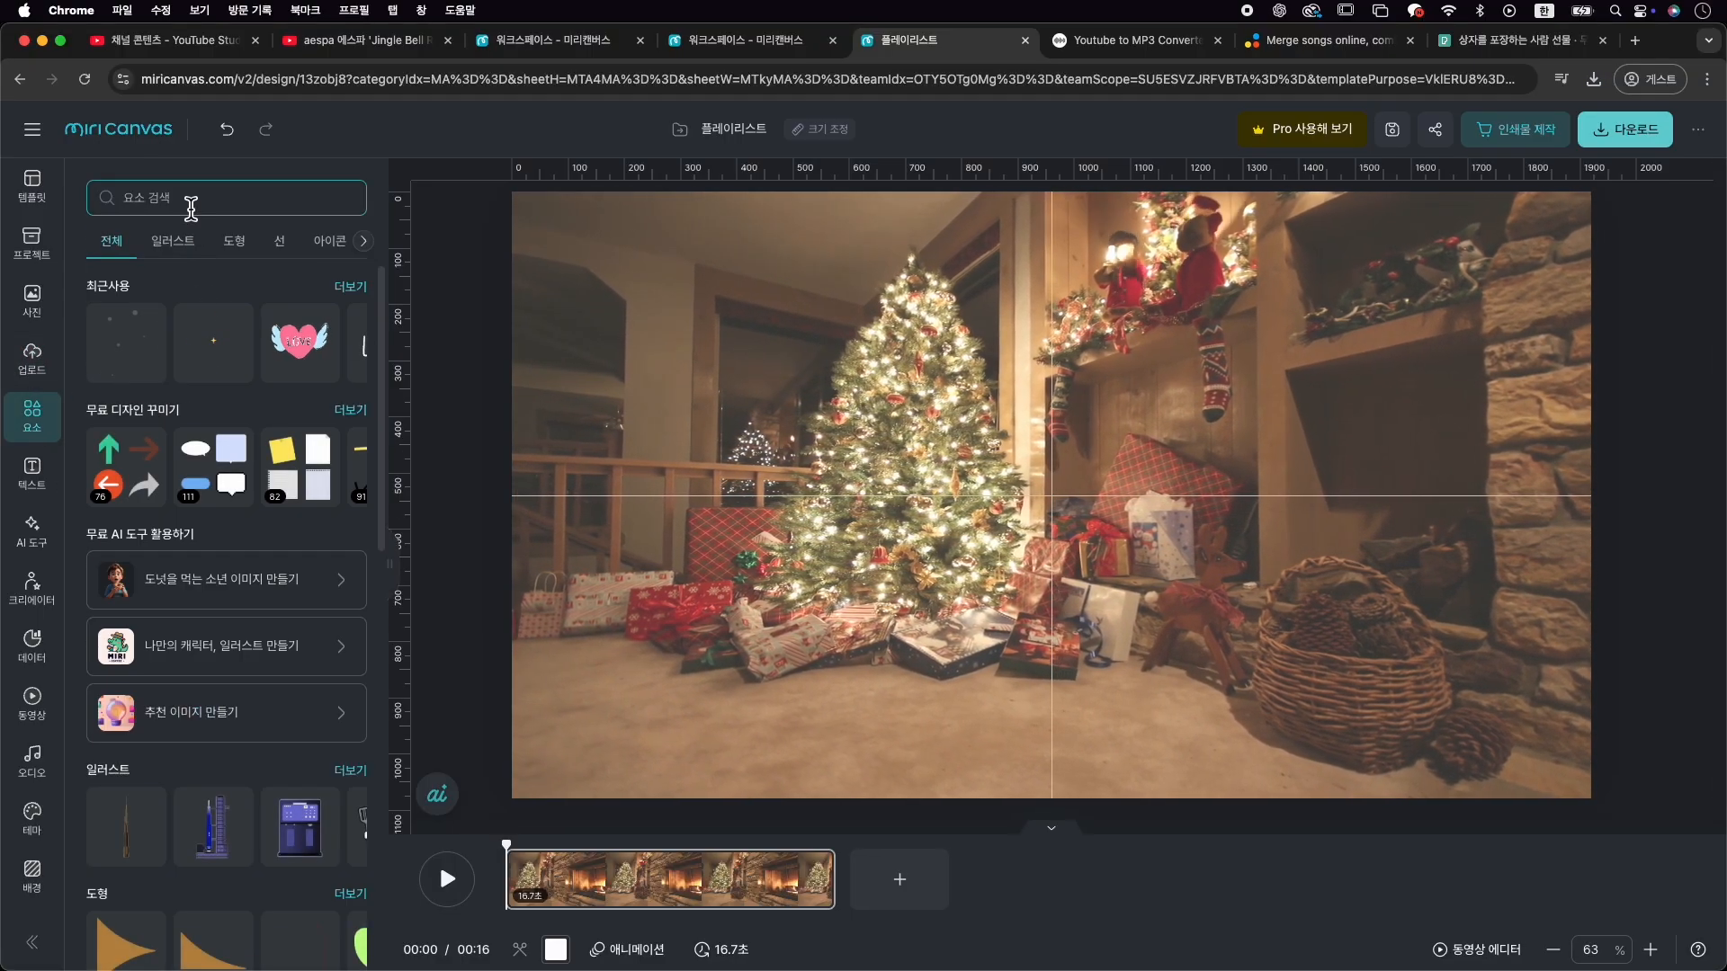
left_click(191, 208)
type("하트")
key("Return")
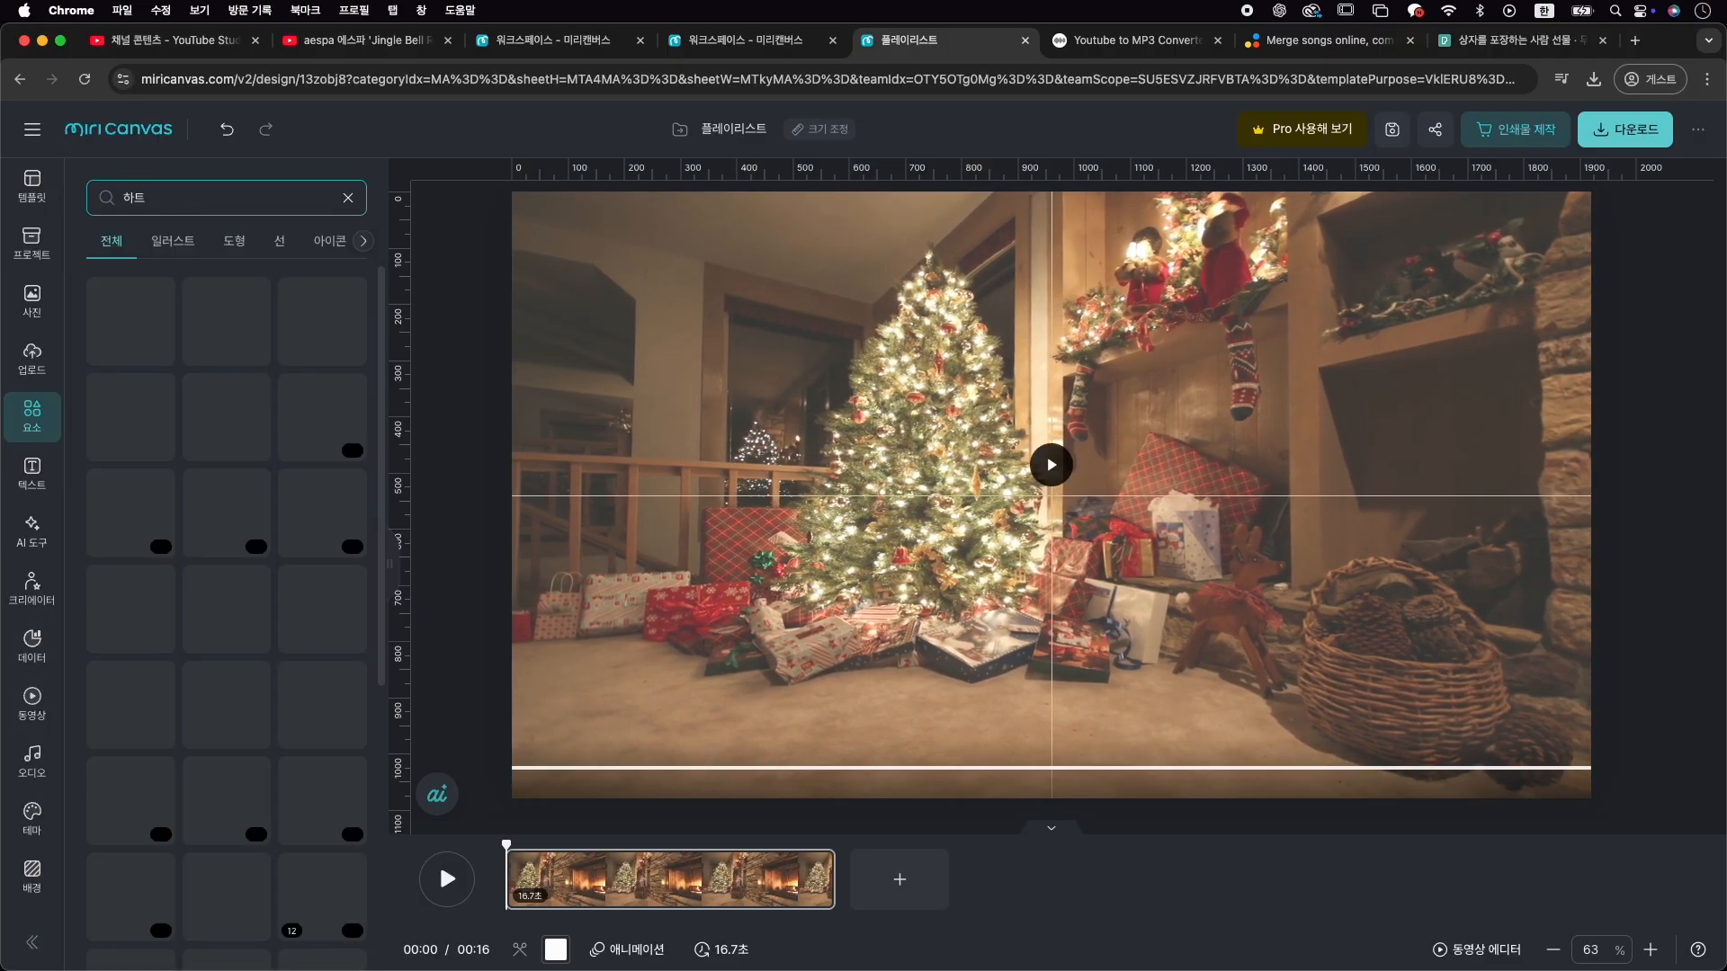
scroll(256, 608, "down", 15)
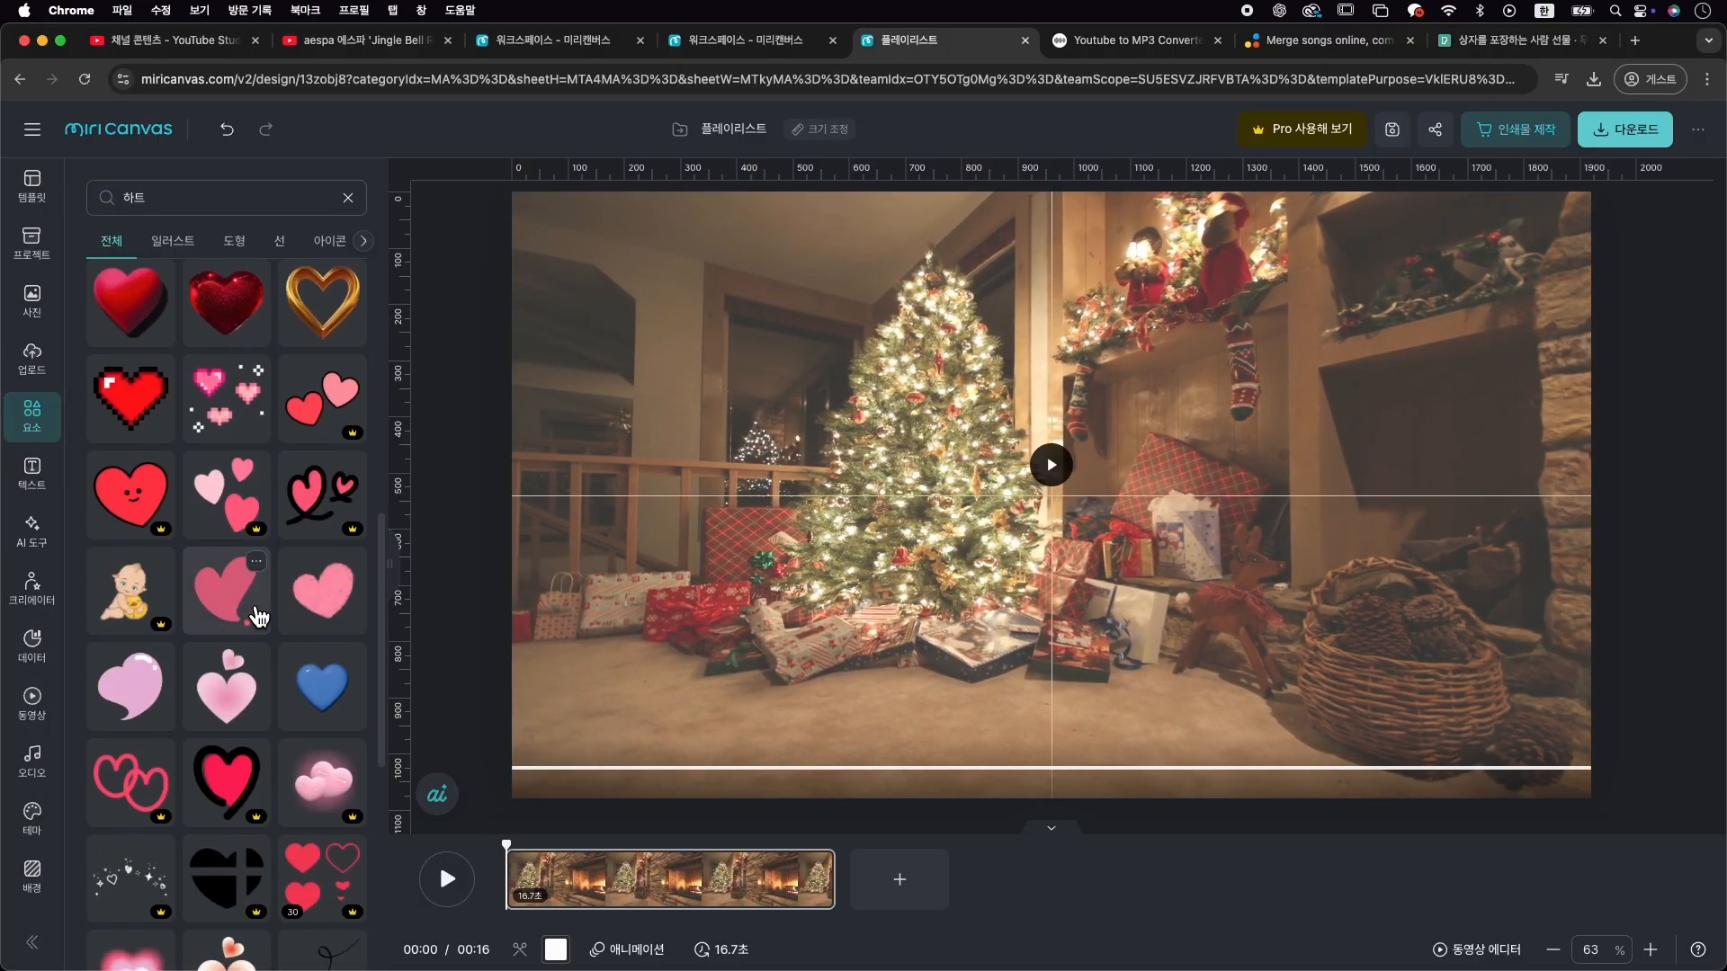
scroll(258, 619, "down", 15)
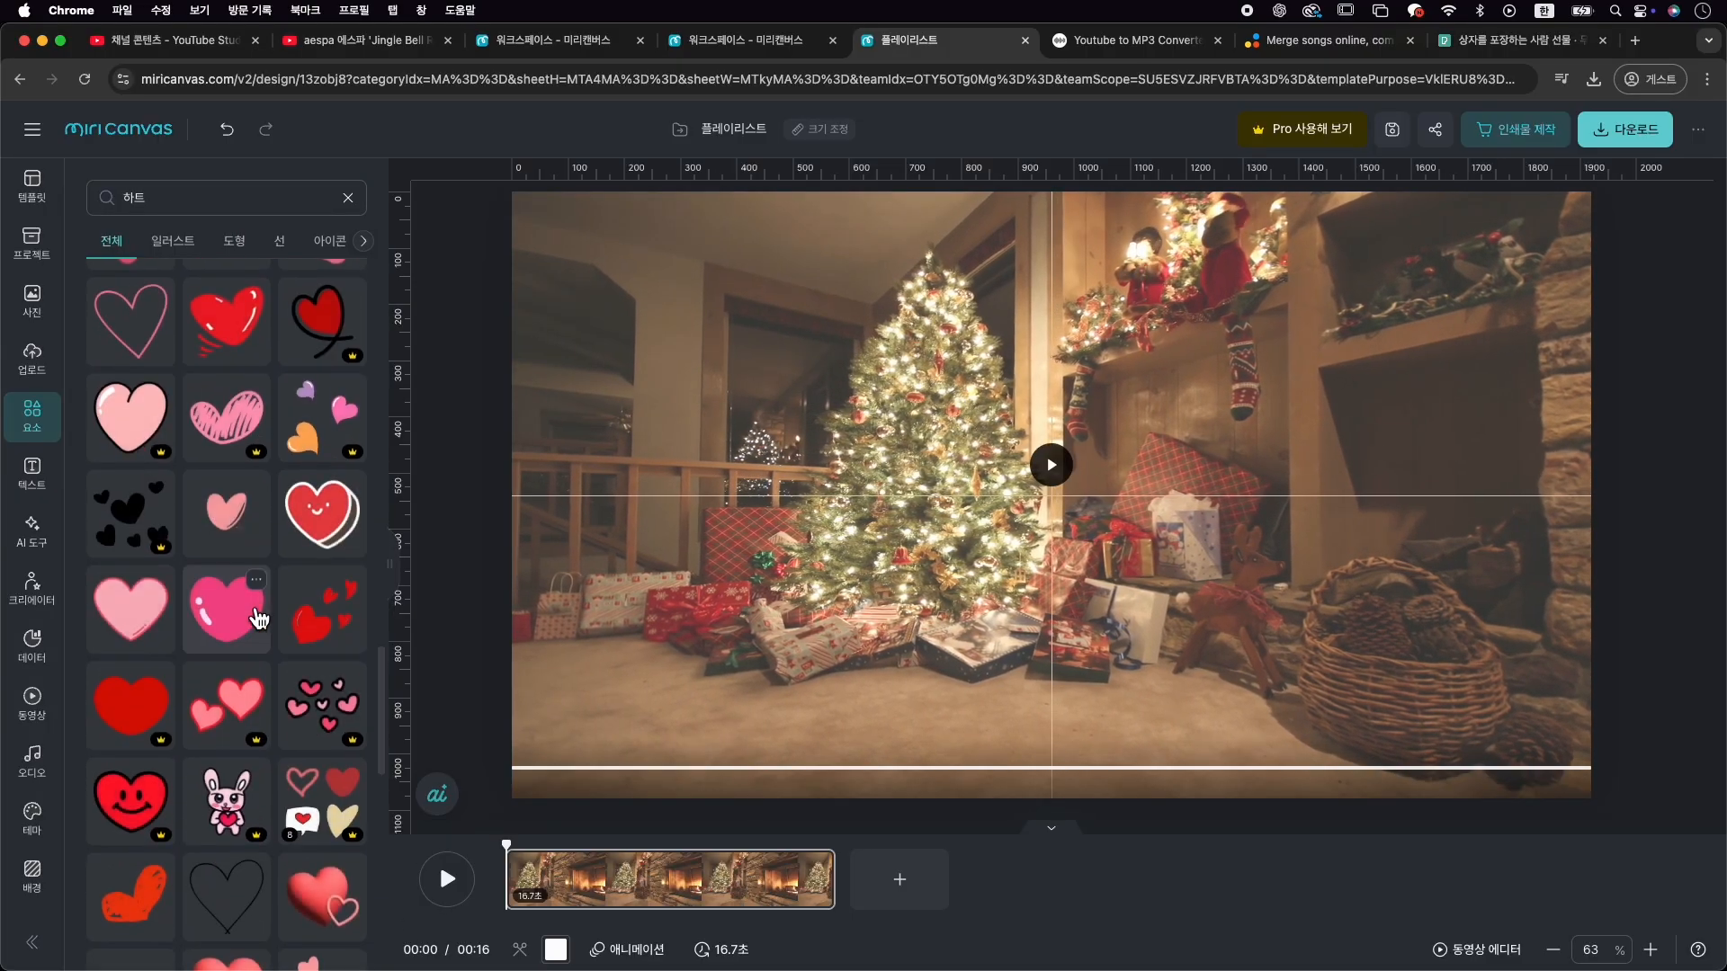
scroll(259, 619, "down", 5)
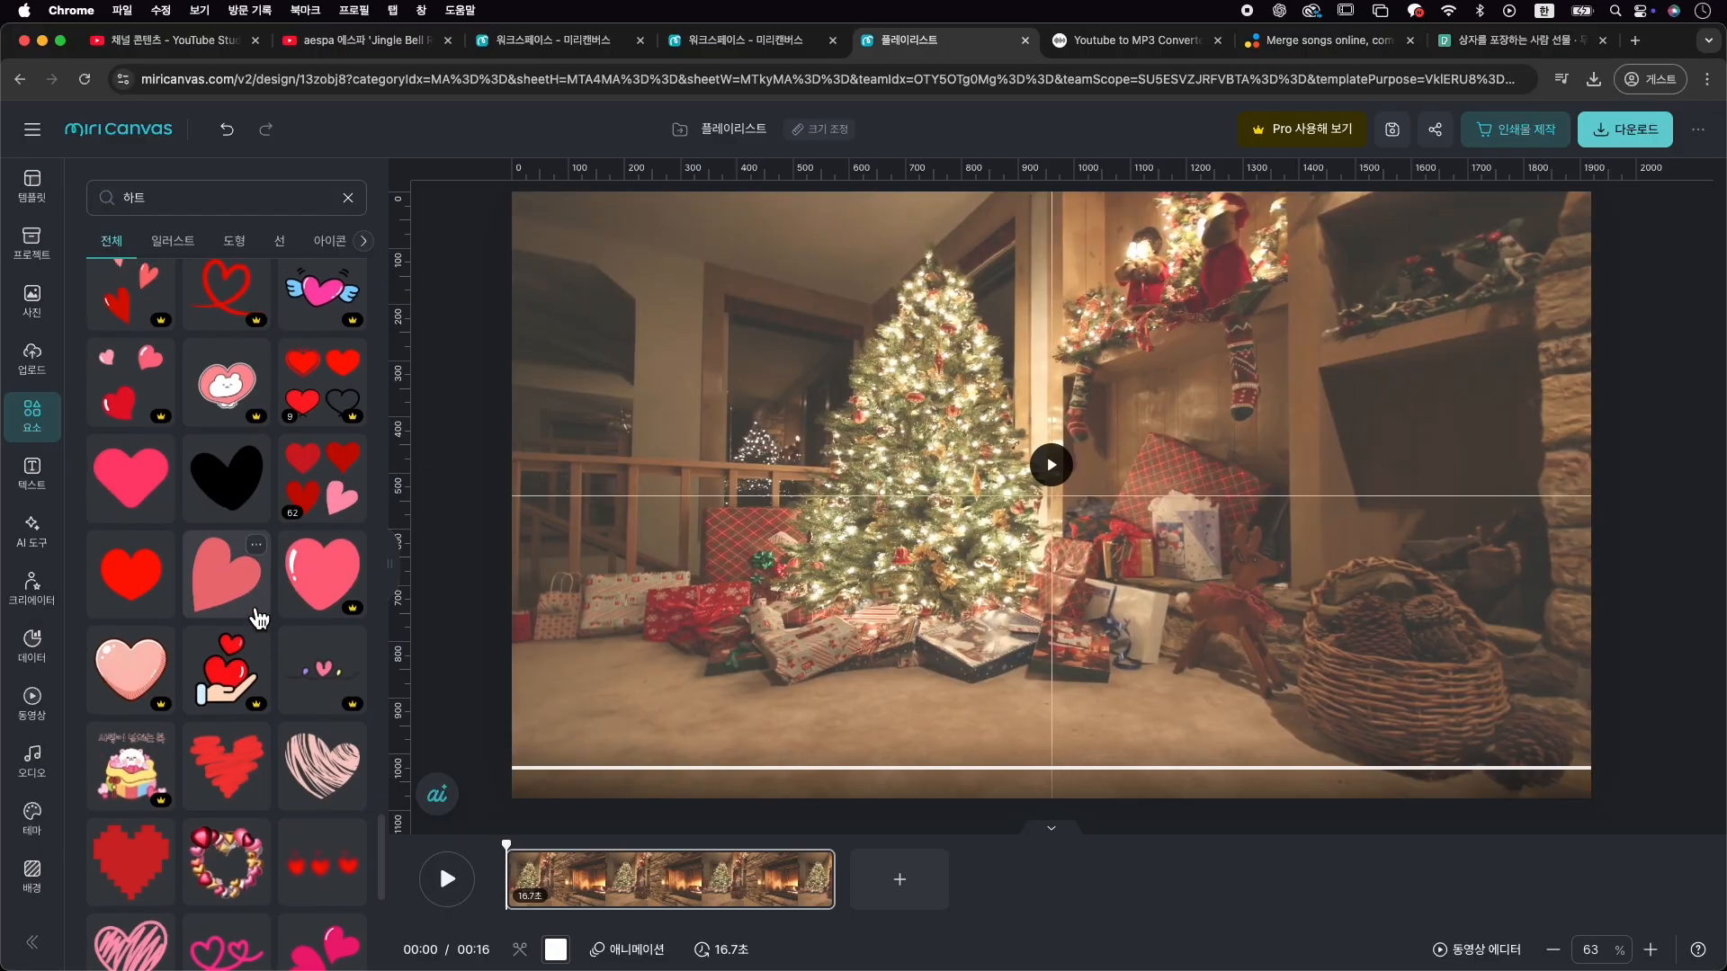
scroll(261, 619, "up", 6)
scroll(240, 505, "up", 2)
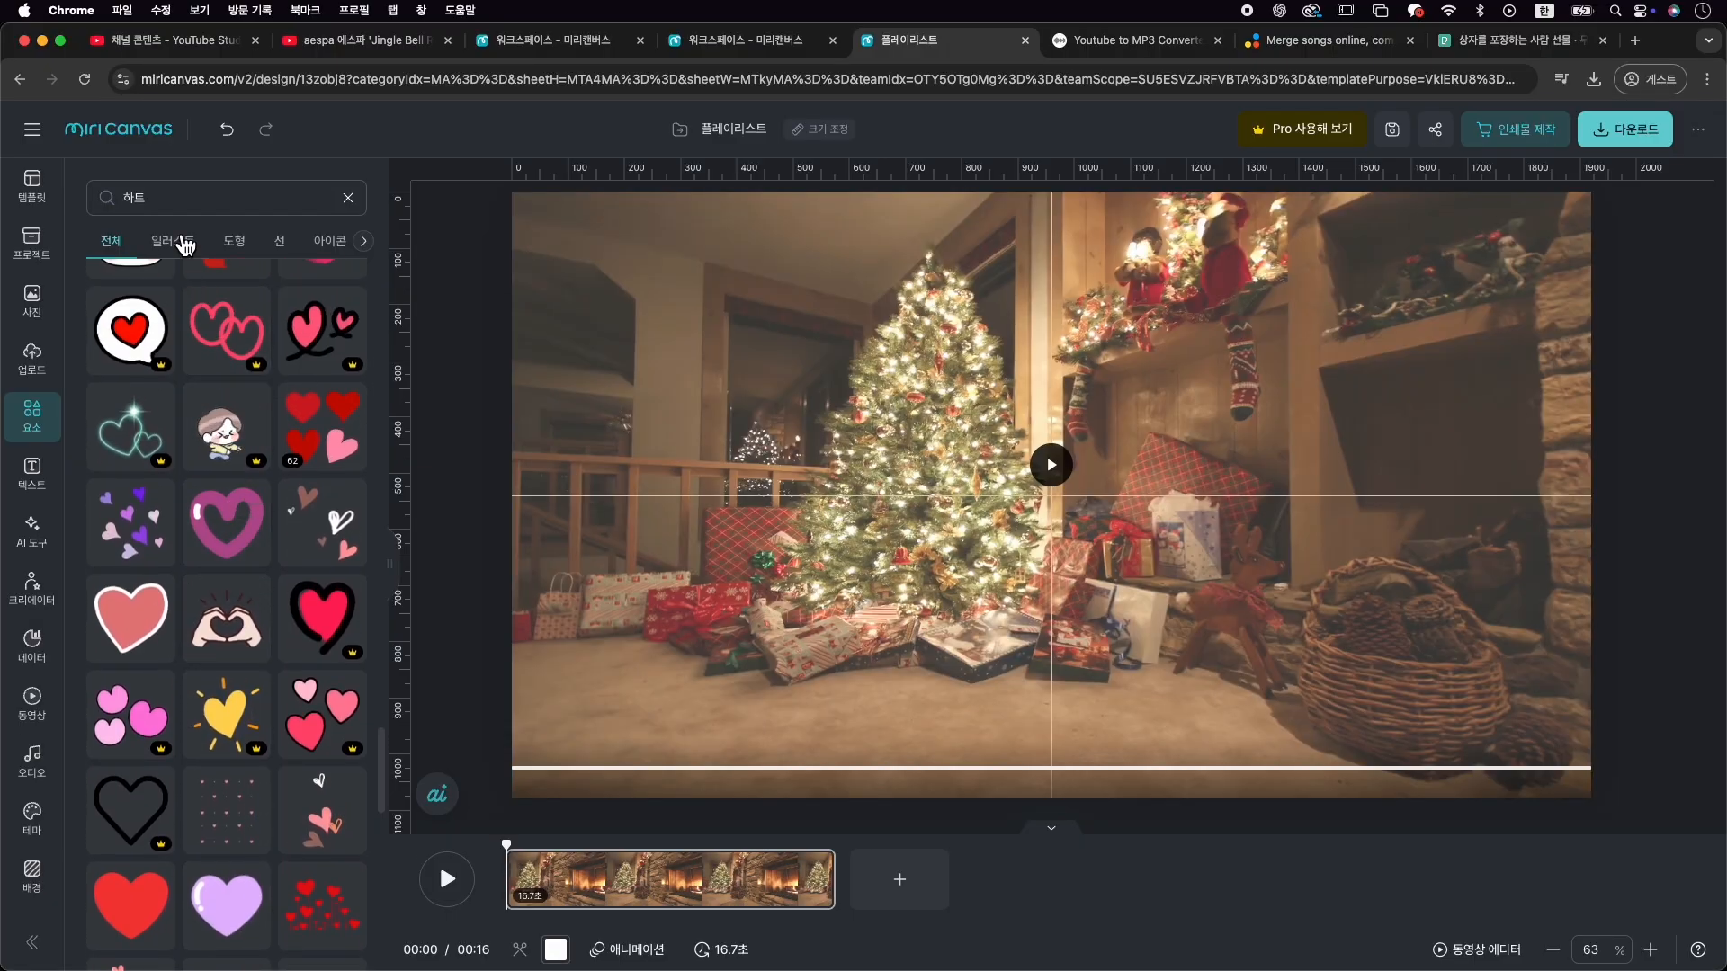
Search the elements for gif and add the animated white LOVE lettering to the page
left_click(179, 197)
type("gif")
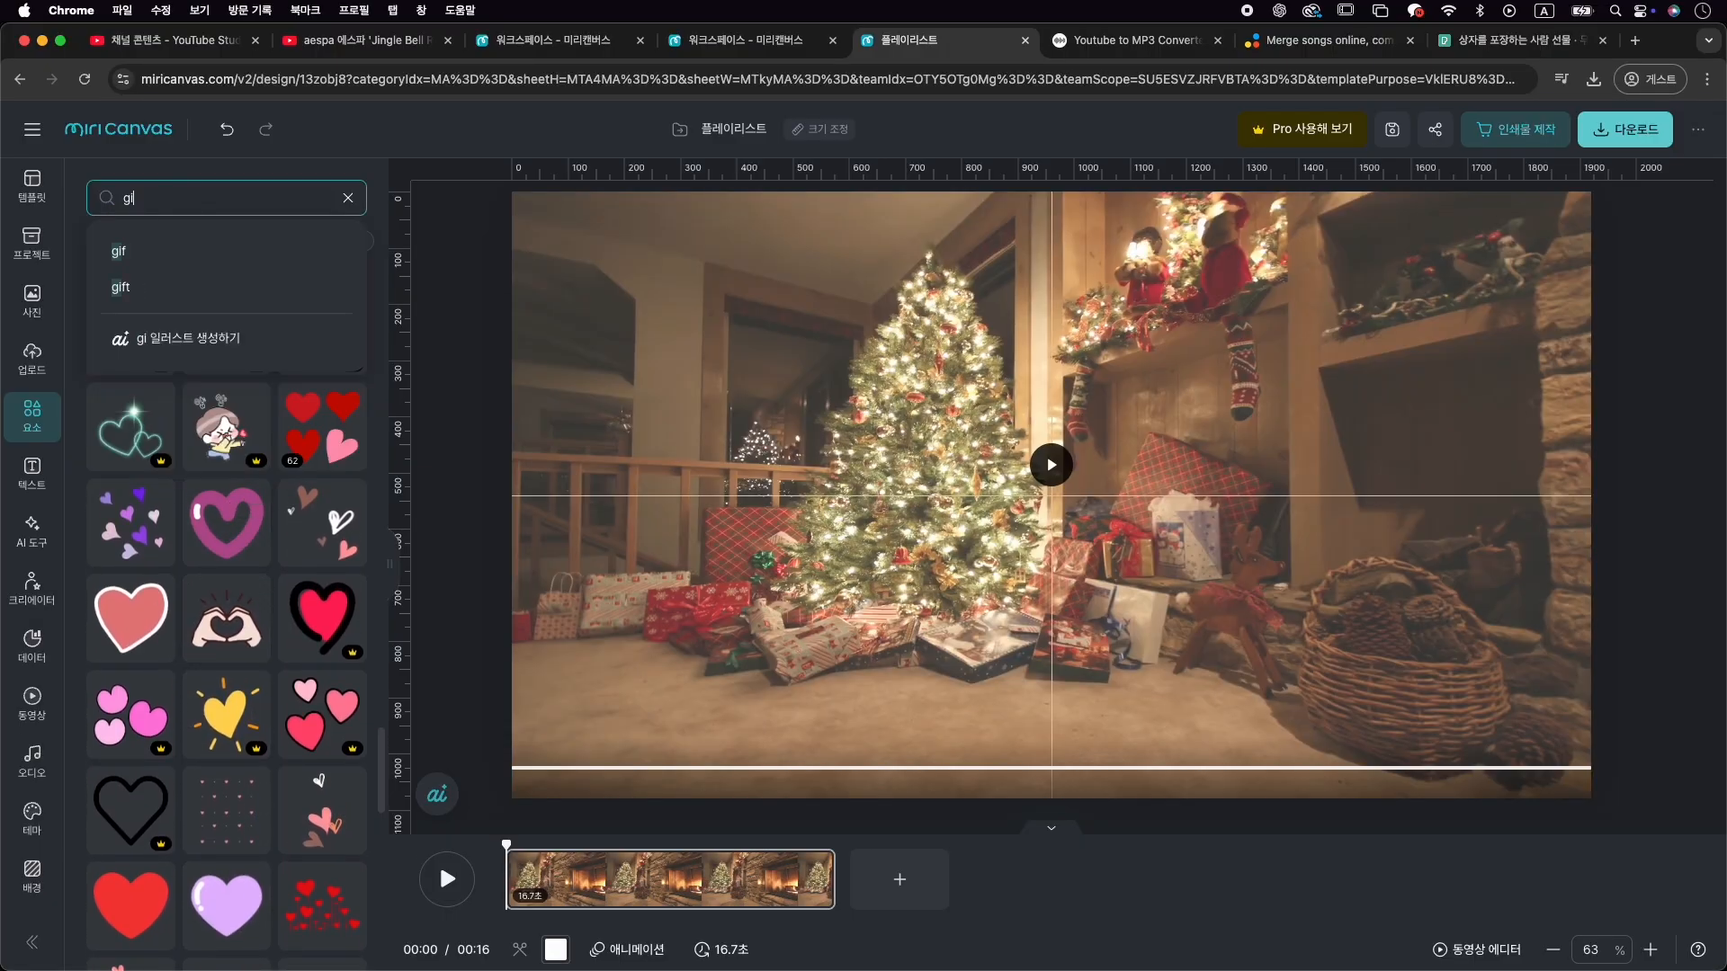
key("Return")
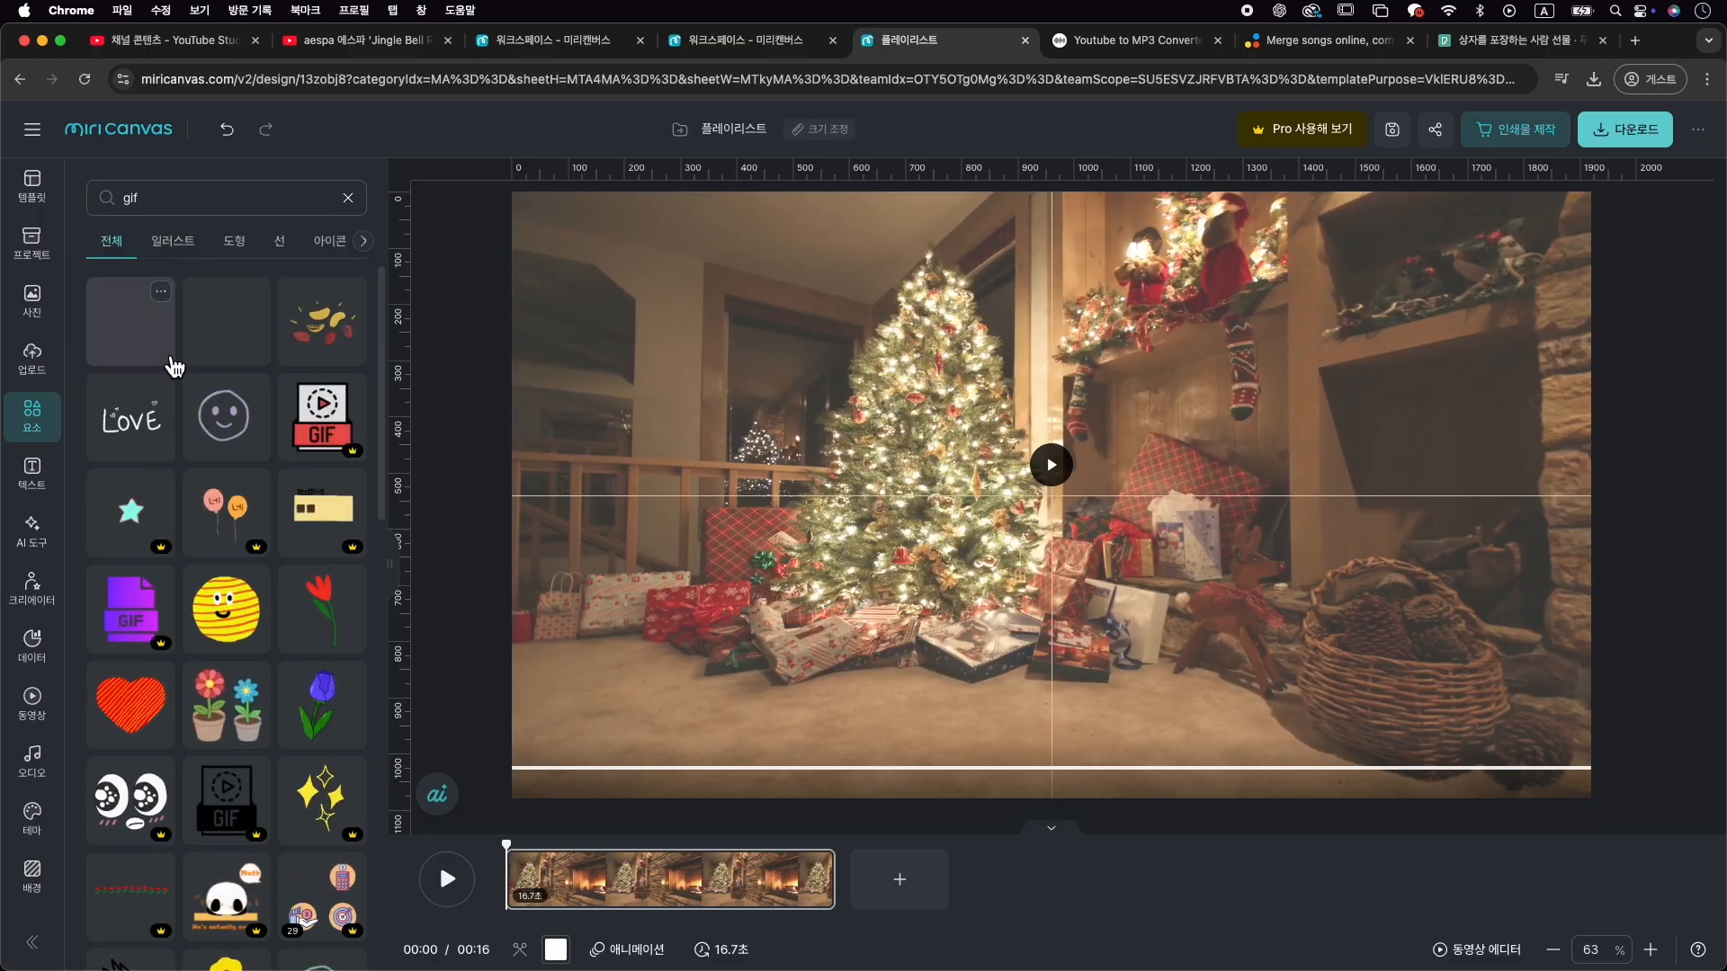
left_click(177, 432)
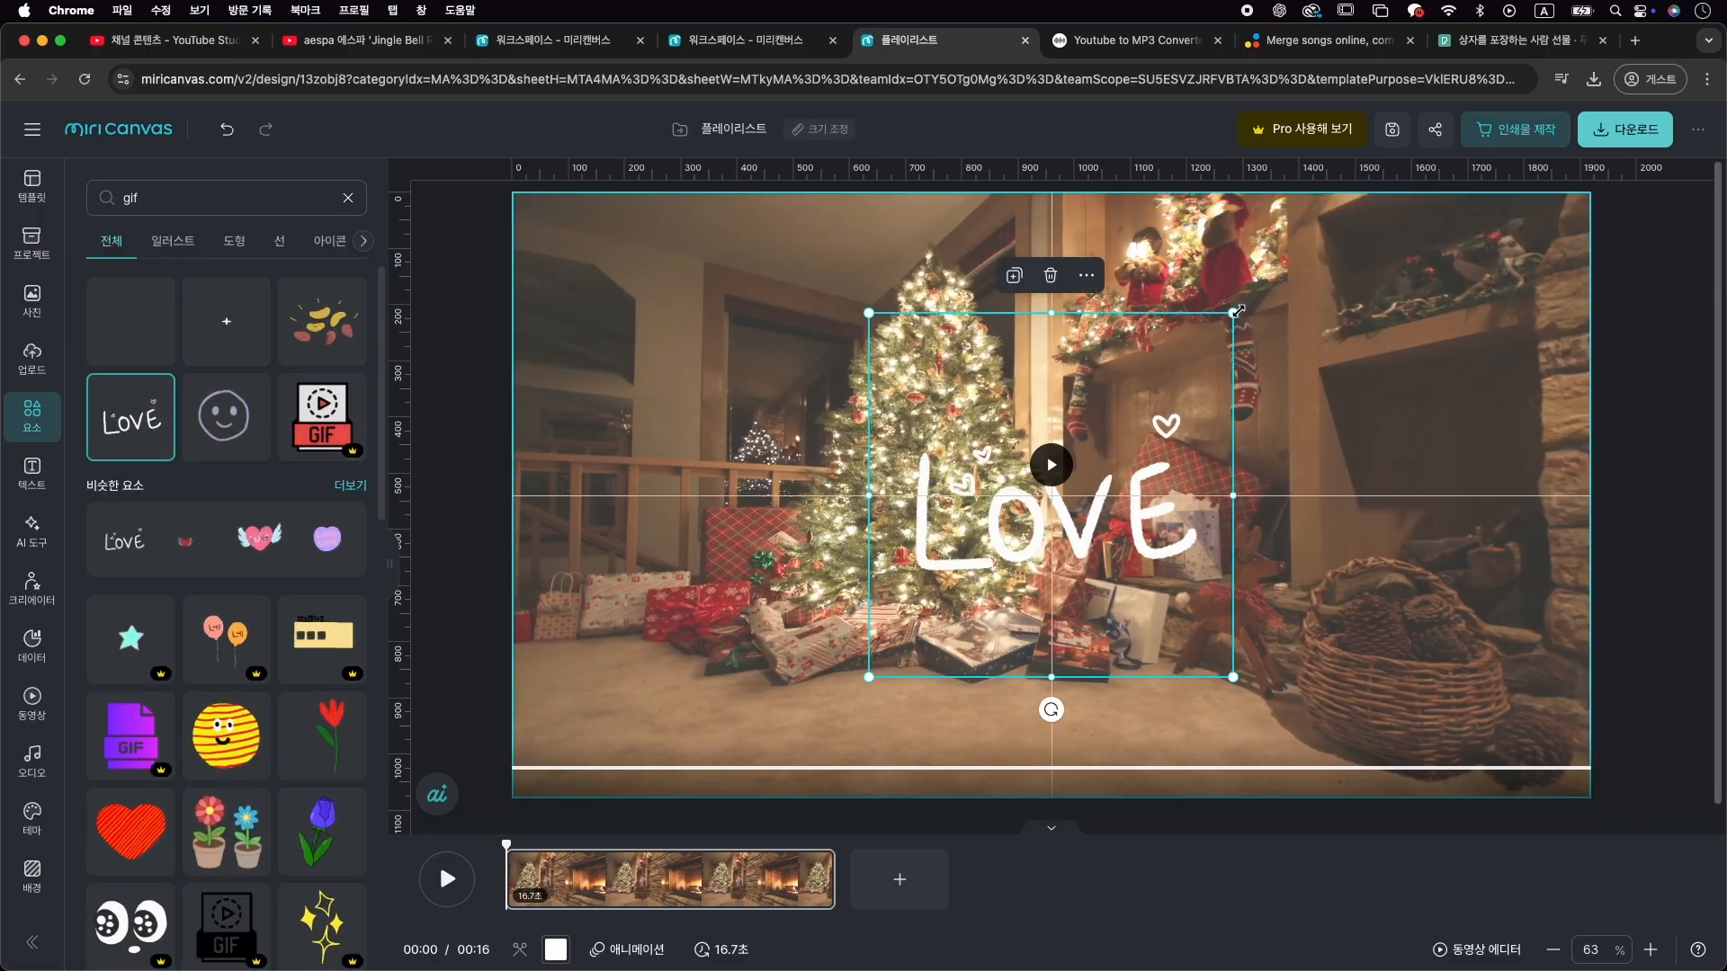
Shrink the LOVE lettering to about half its size and tilt it slightly counterclockwise
left_click_drag(1233, 313, 1052, 496)
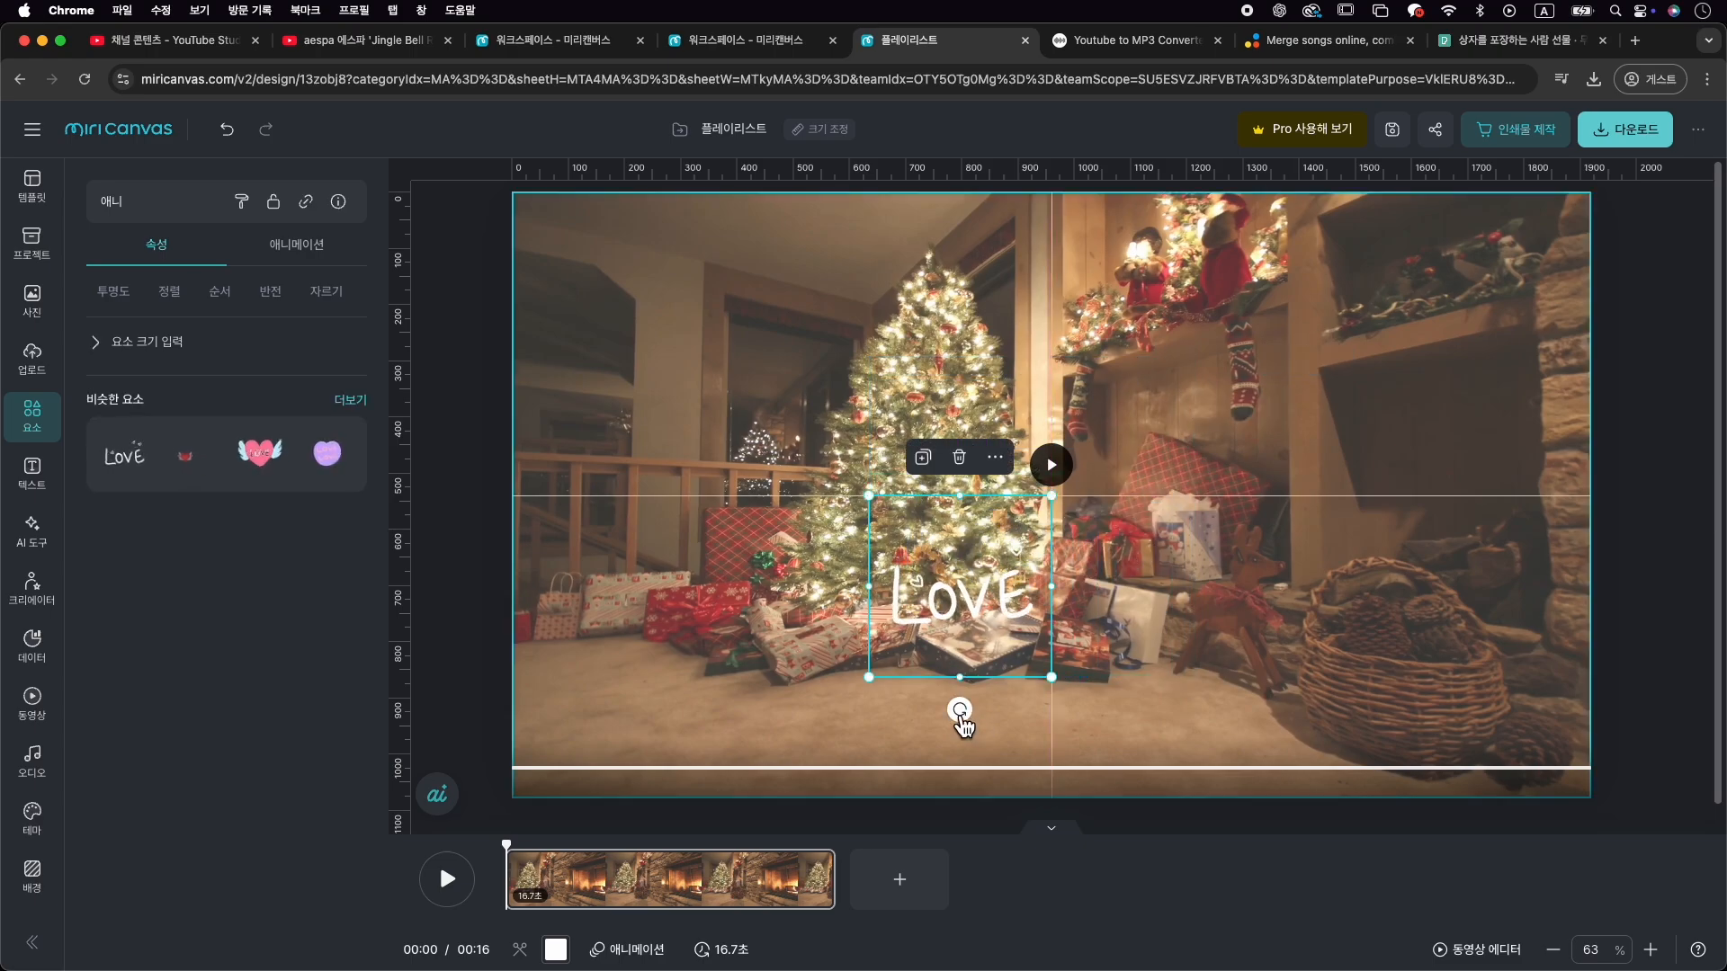
left_click_drag(959, 707, 1006, 699)
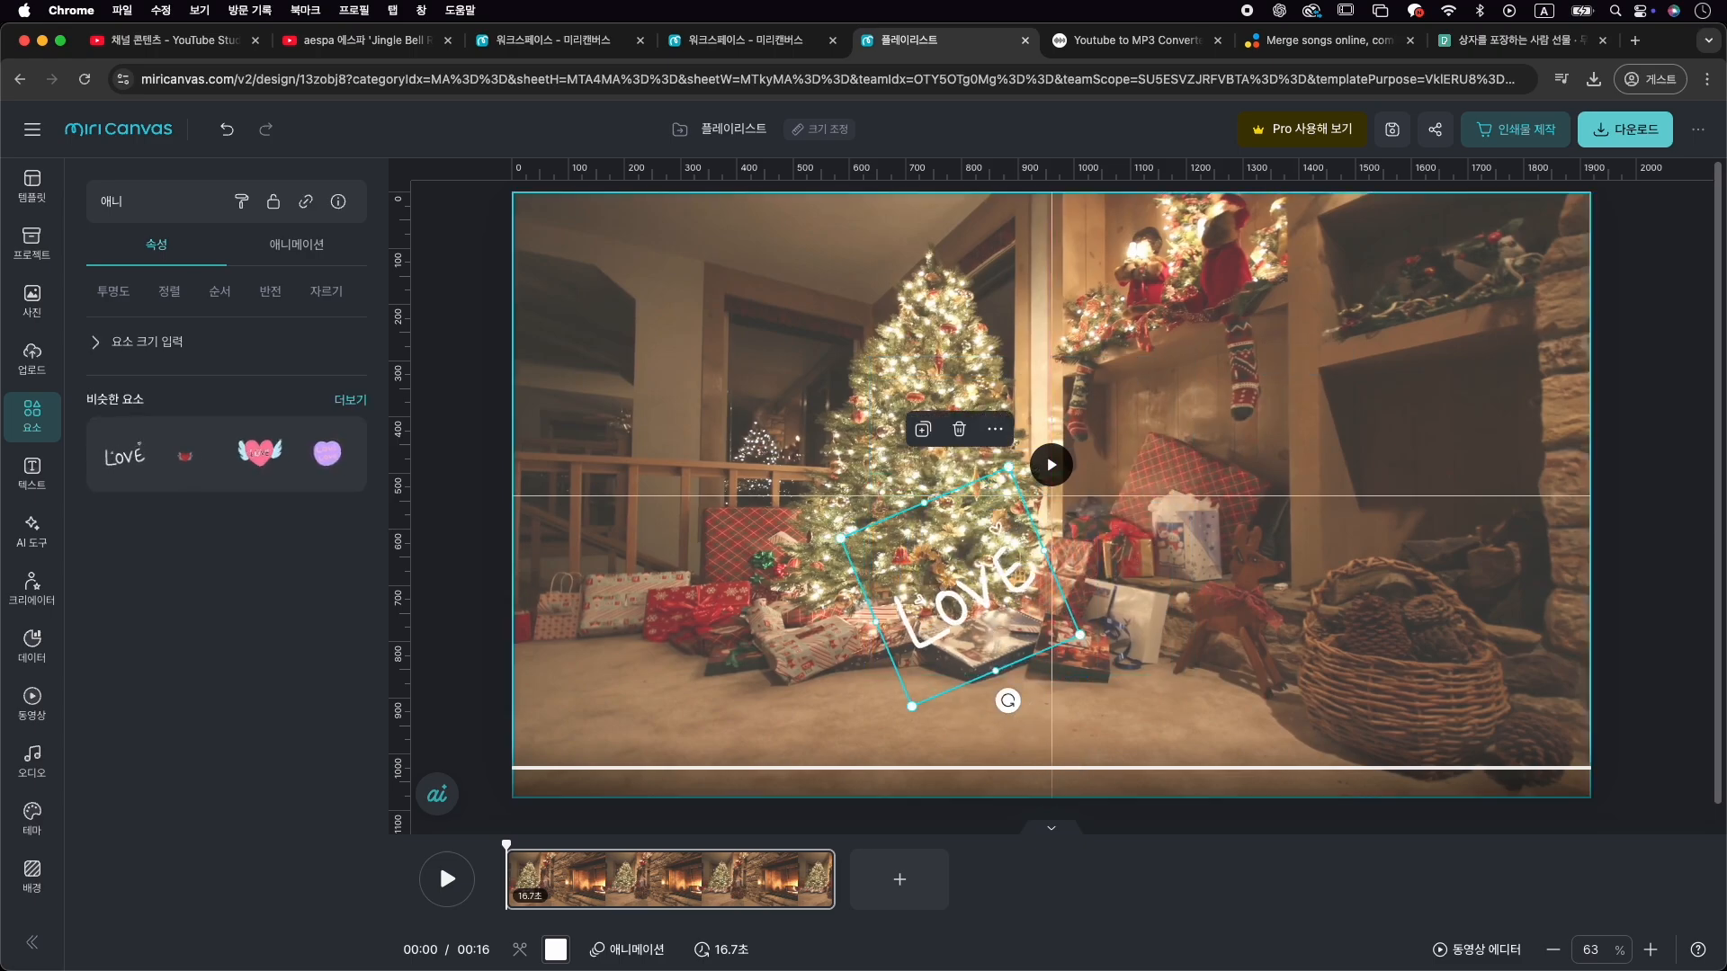
Move the LOVE lettering to the page's upper-left corner and add a two-line text reading 2024 and Christmas
left_click_drag(979, 623, 652, 331)
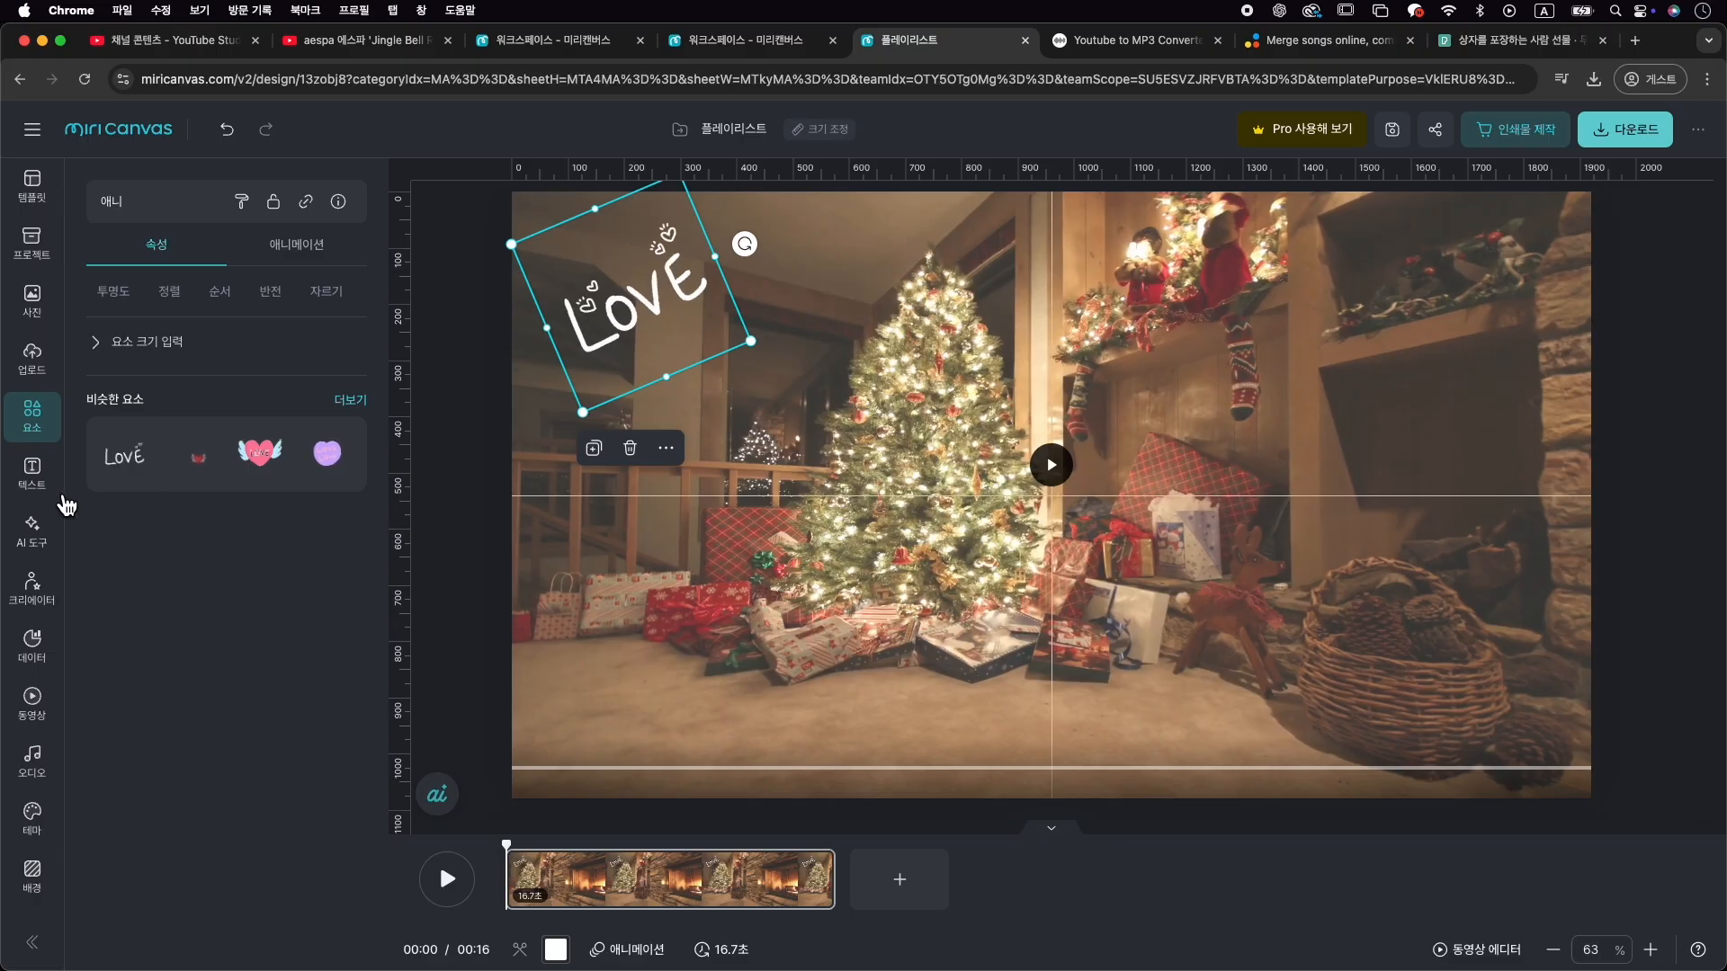
key("t")
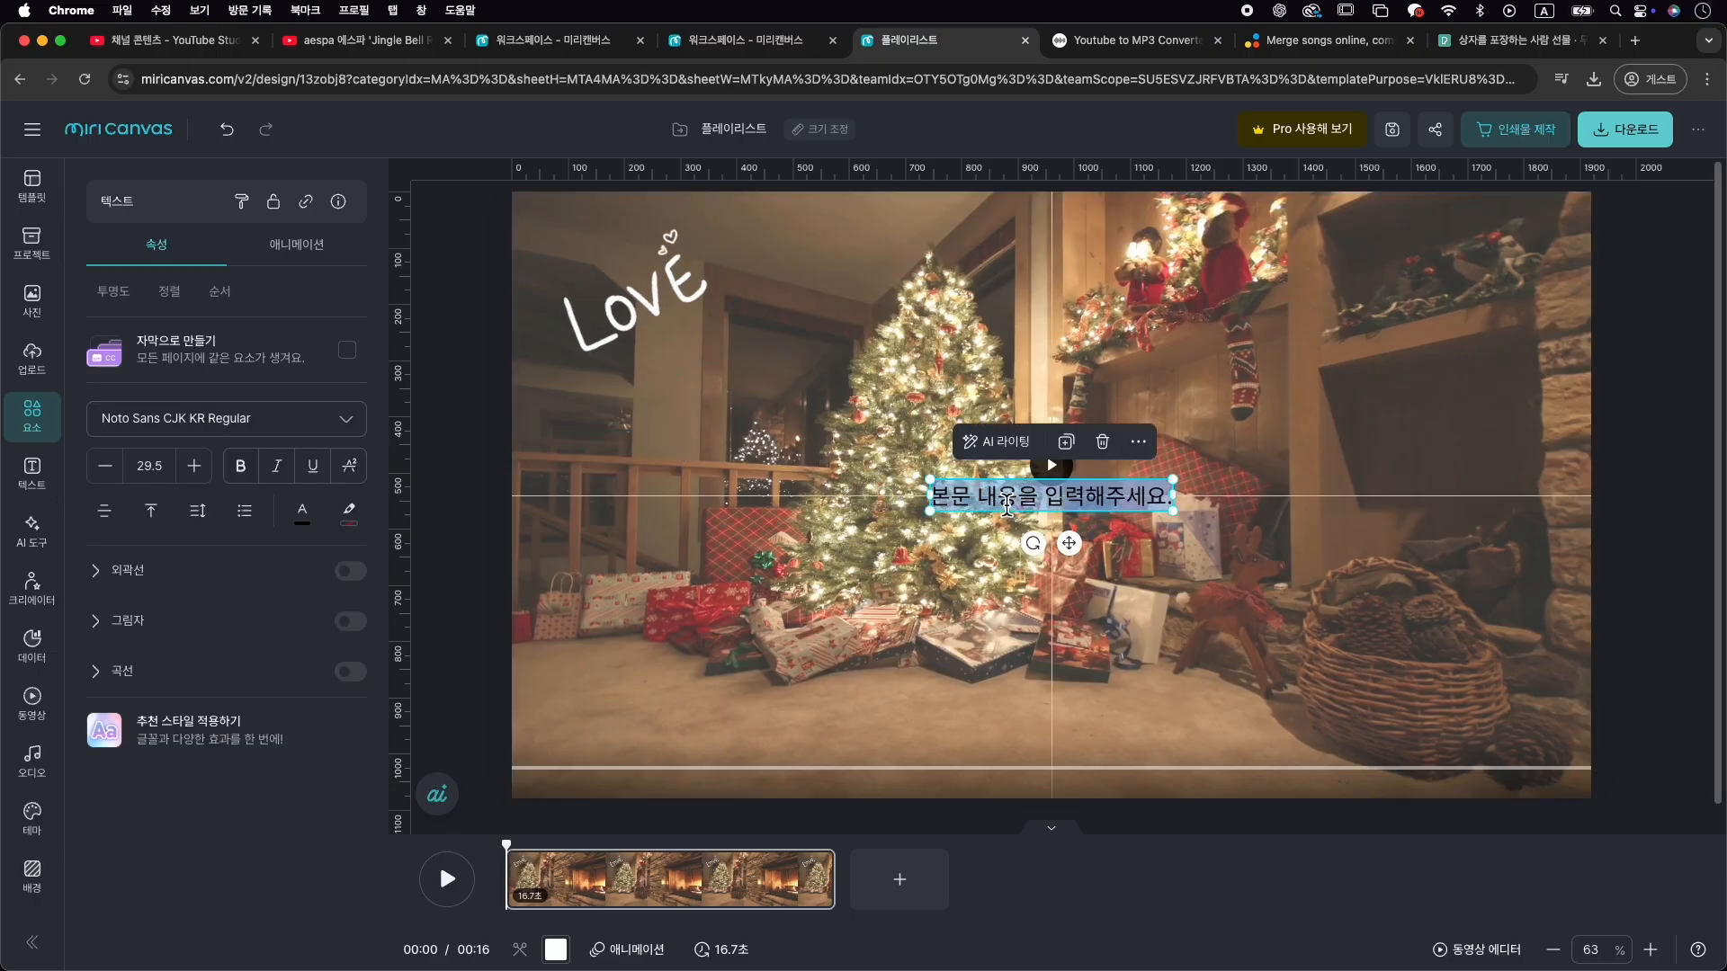
type("20")
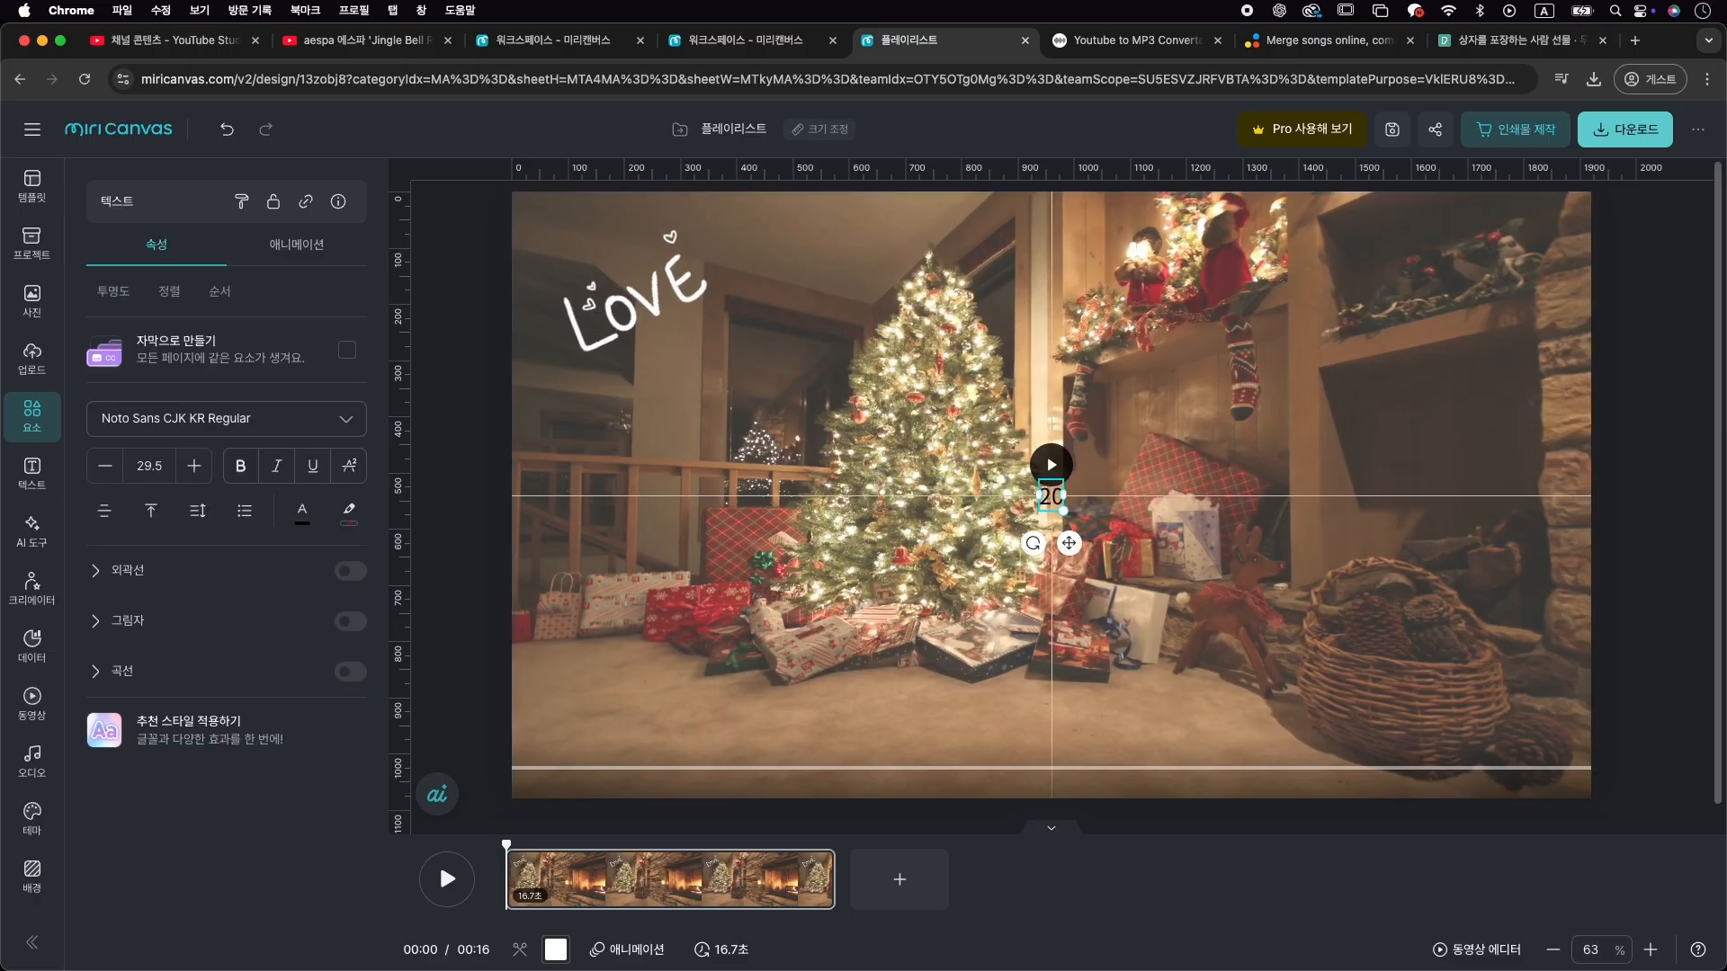
type("24")
key("Return")
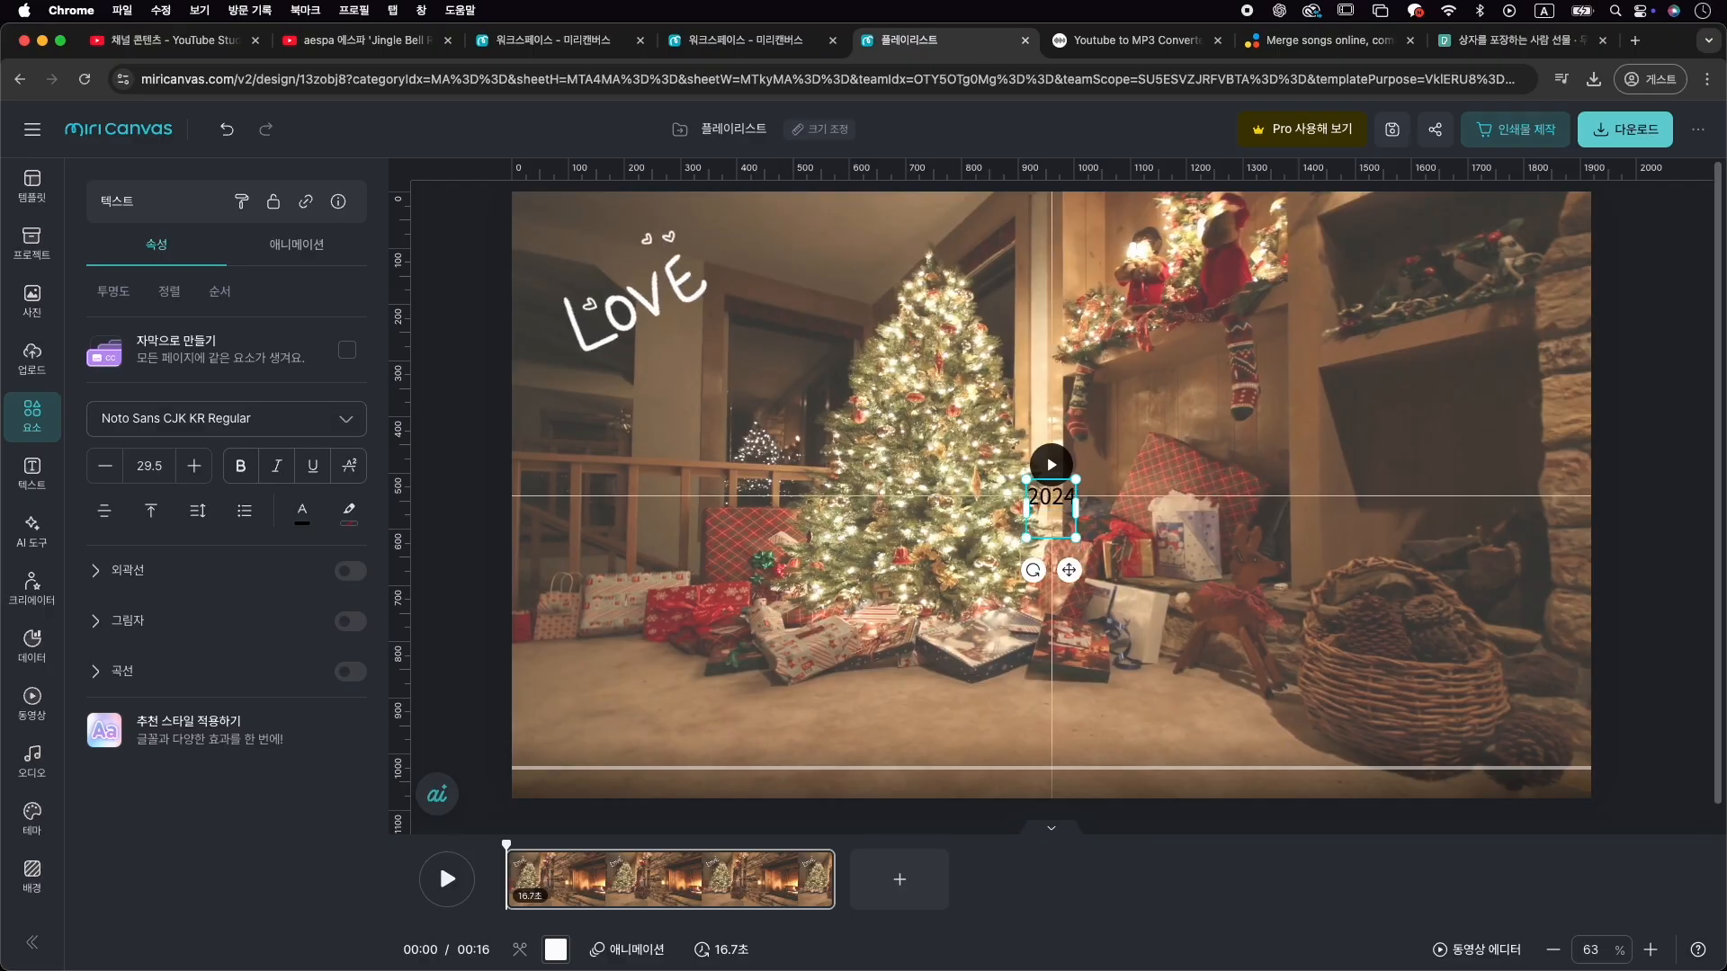
type("Christmas")
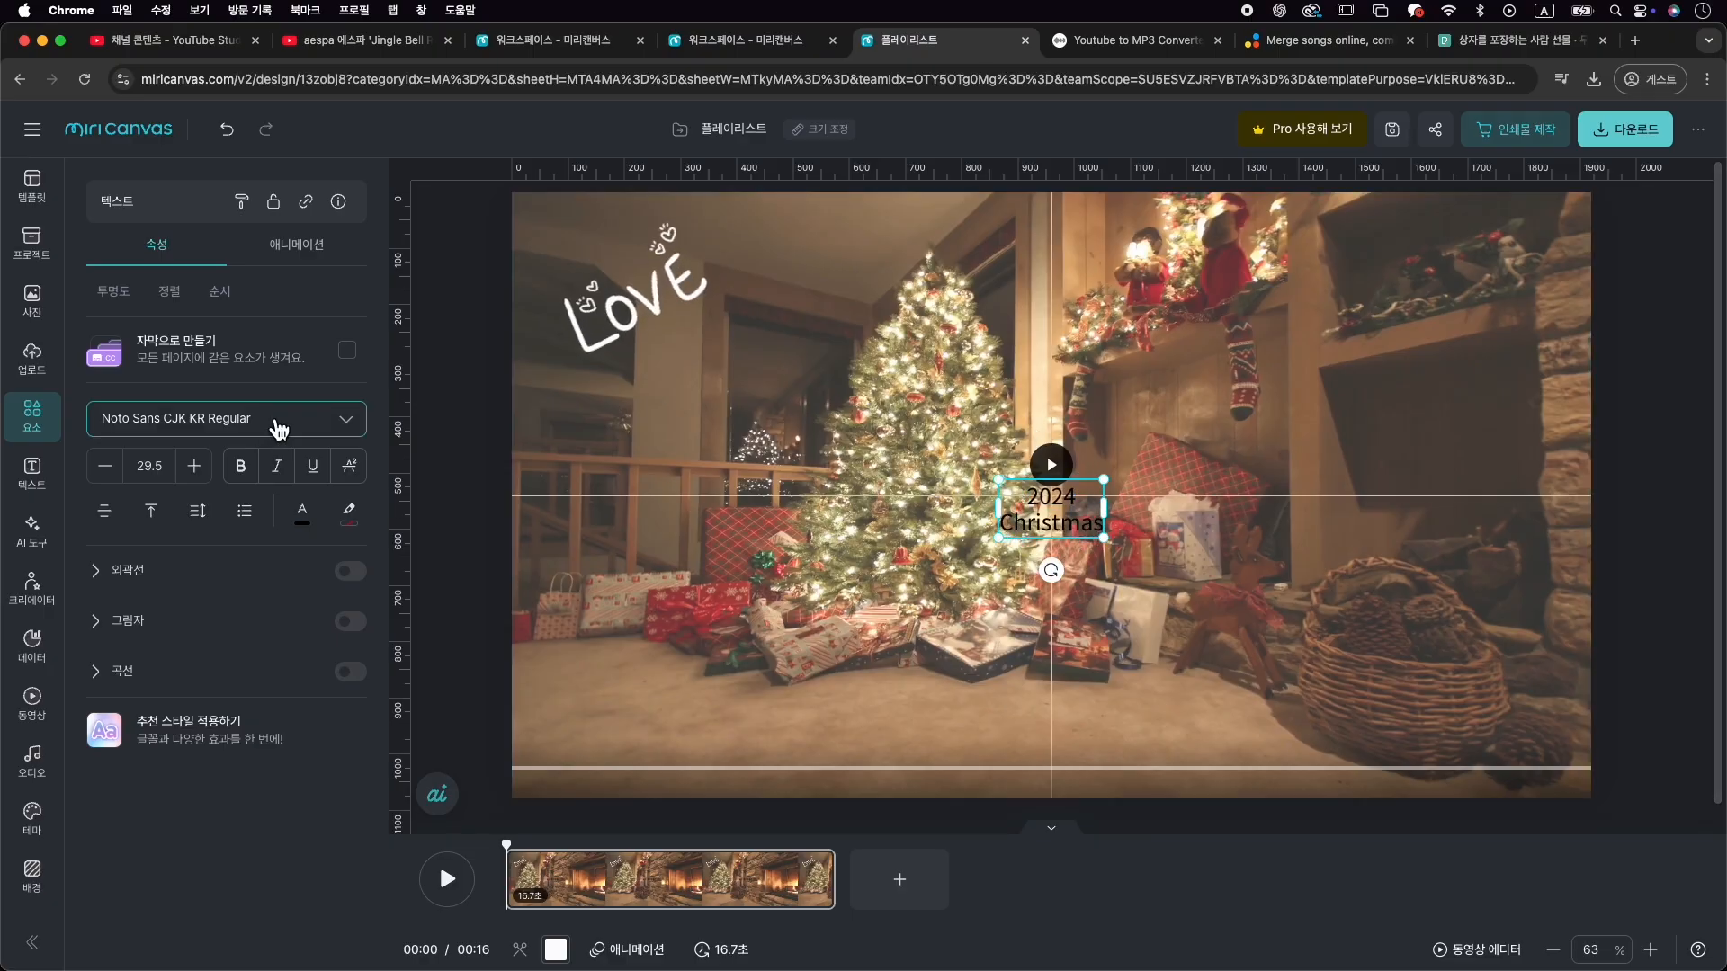
Color the 2024 Christmas text white (#FFFFFF) and set its font to Rechtman
left_click(302, 511)
left_click(393, 384)
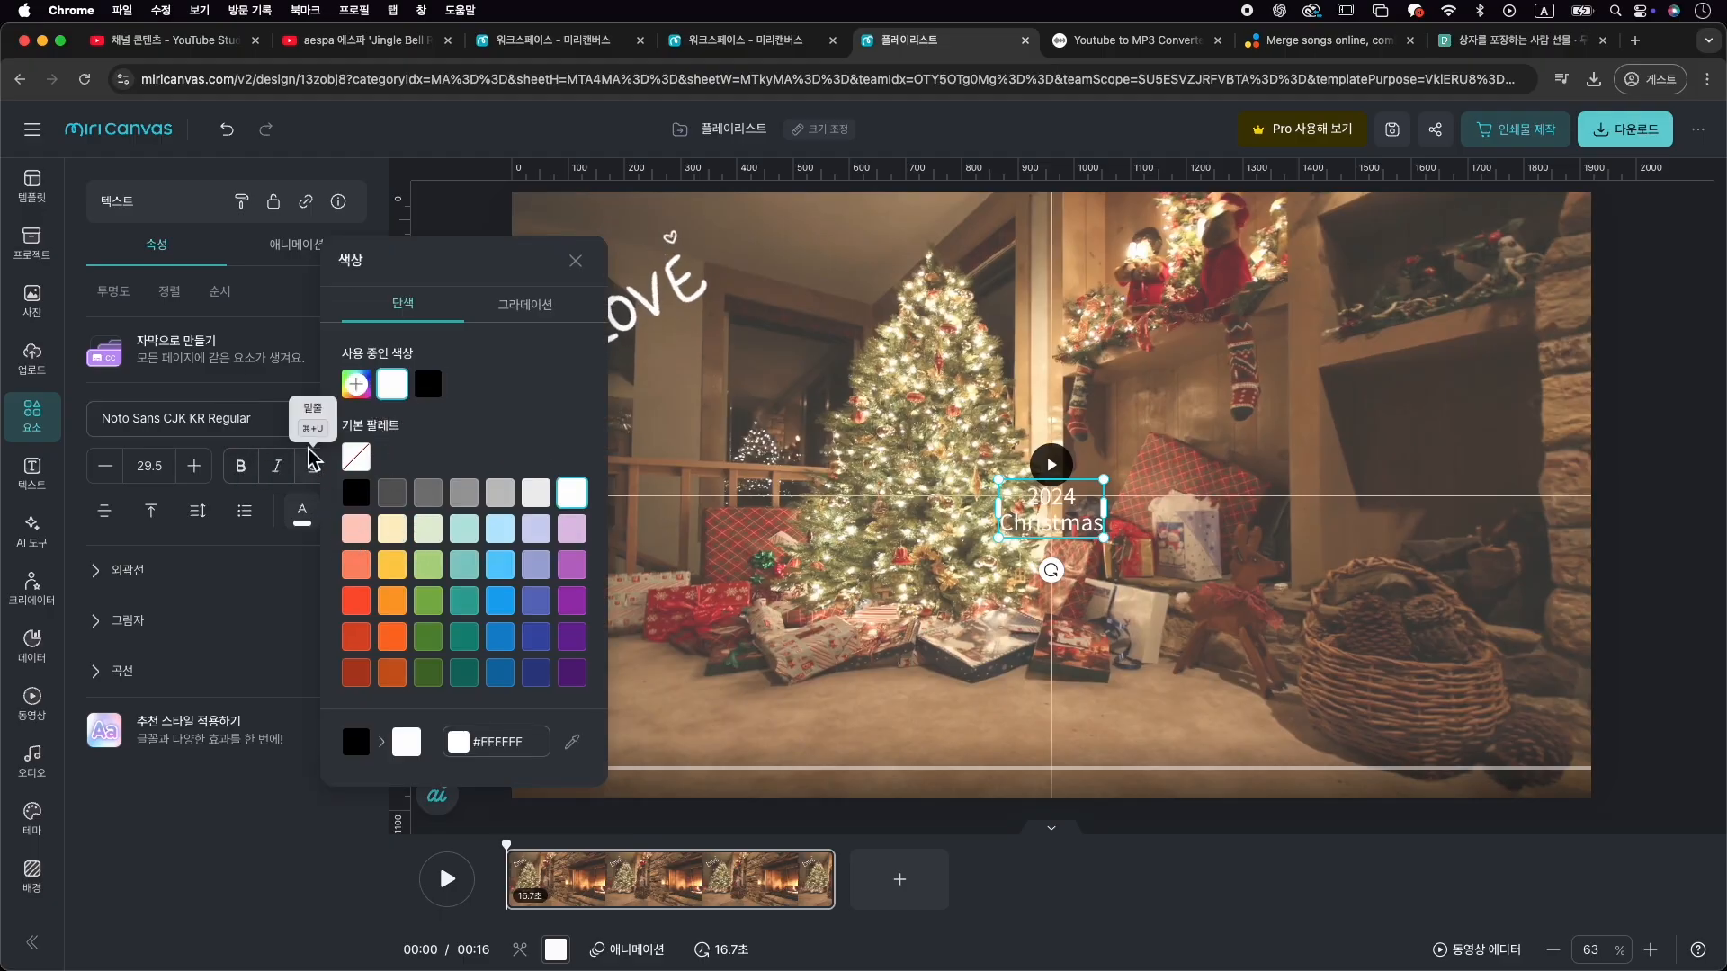
left_click(270, 419)
left_click(270, 418)
triple_click(266, 424)
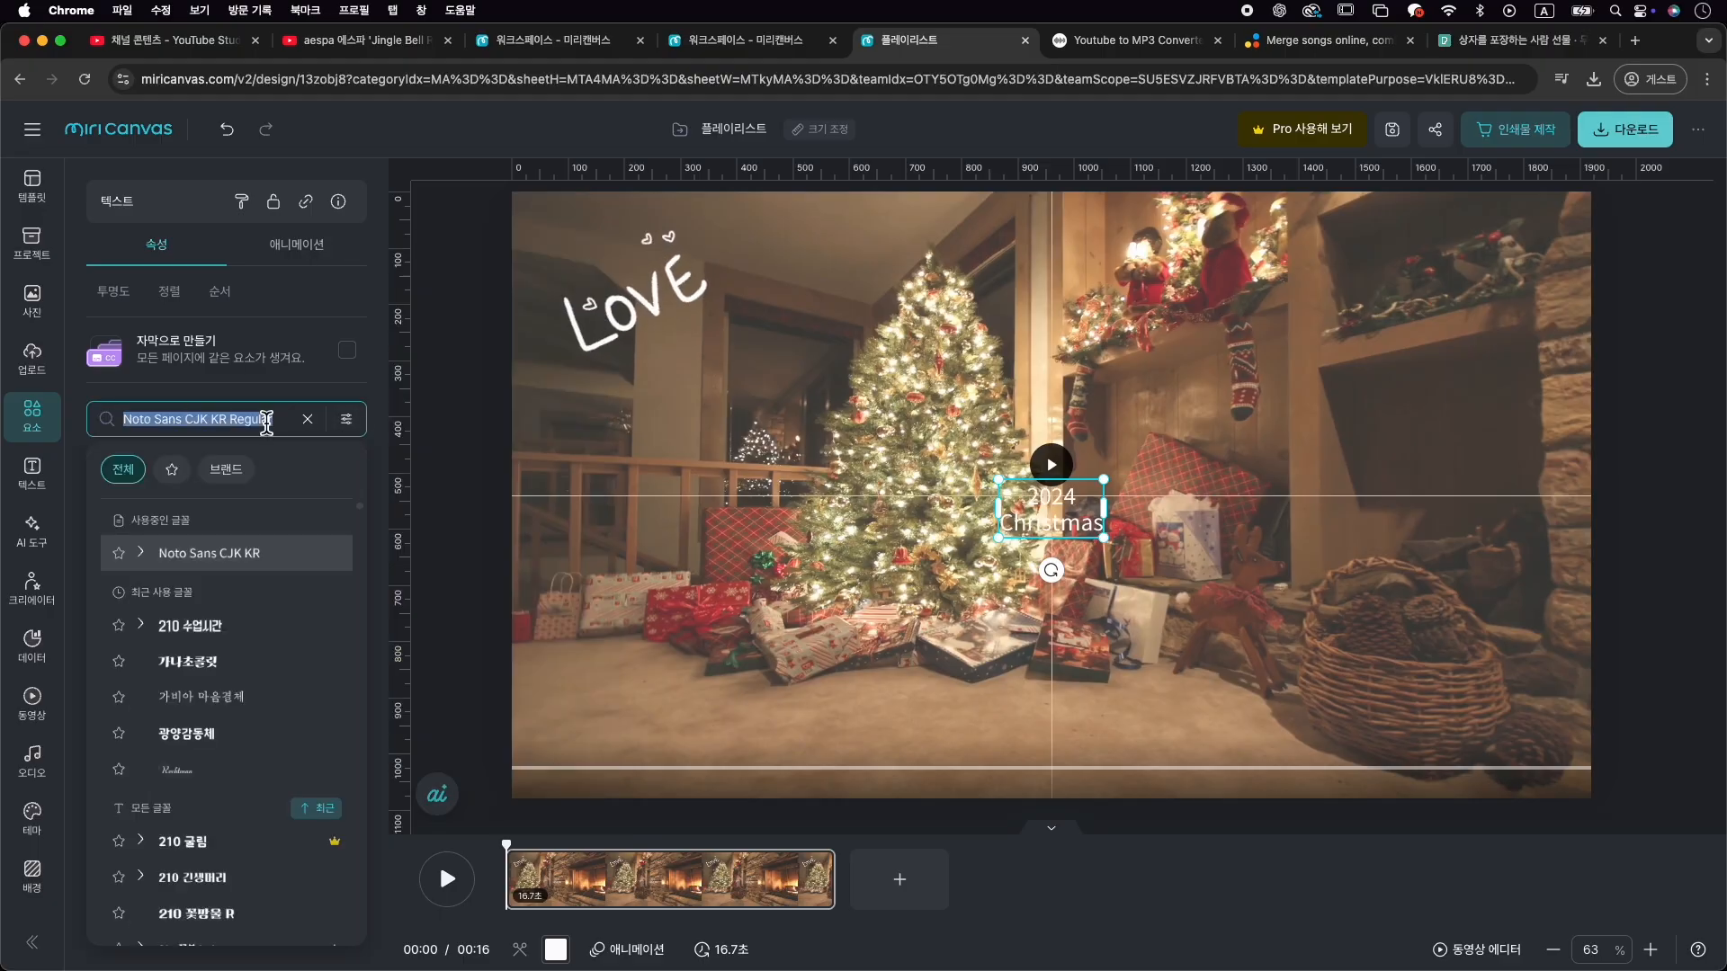
type("rec")
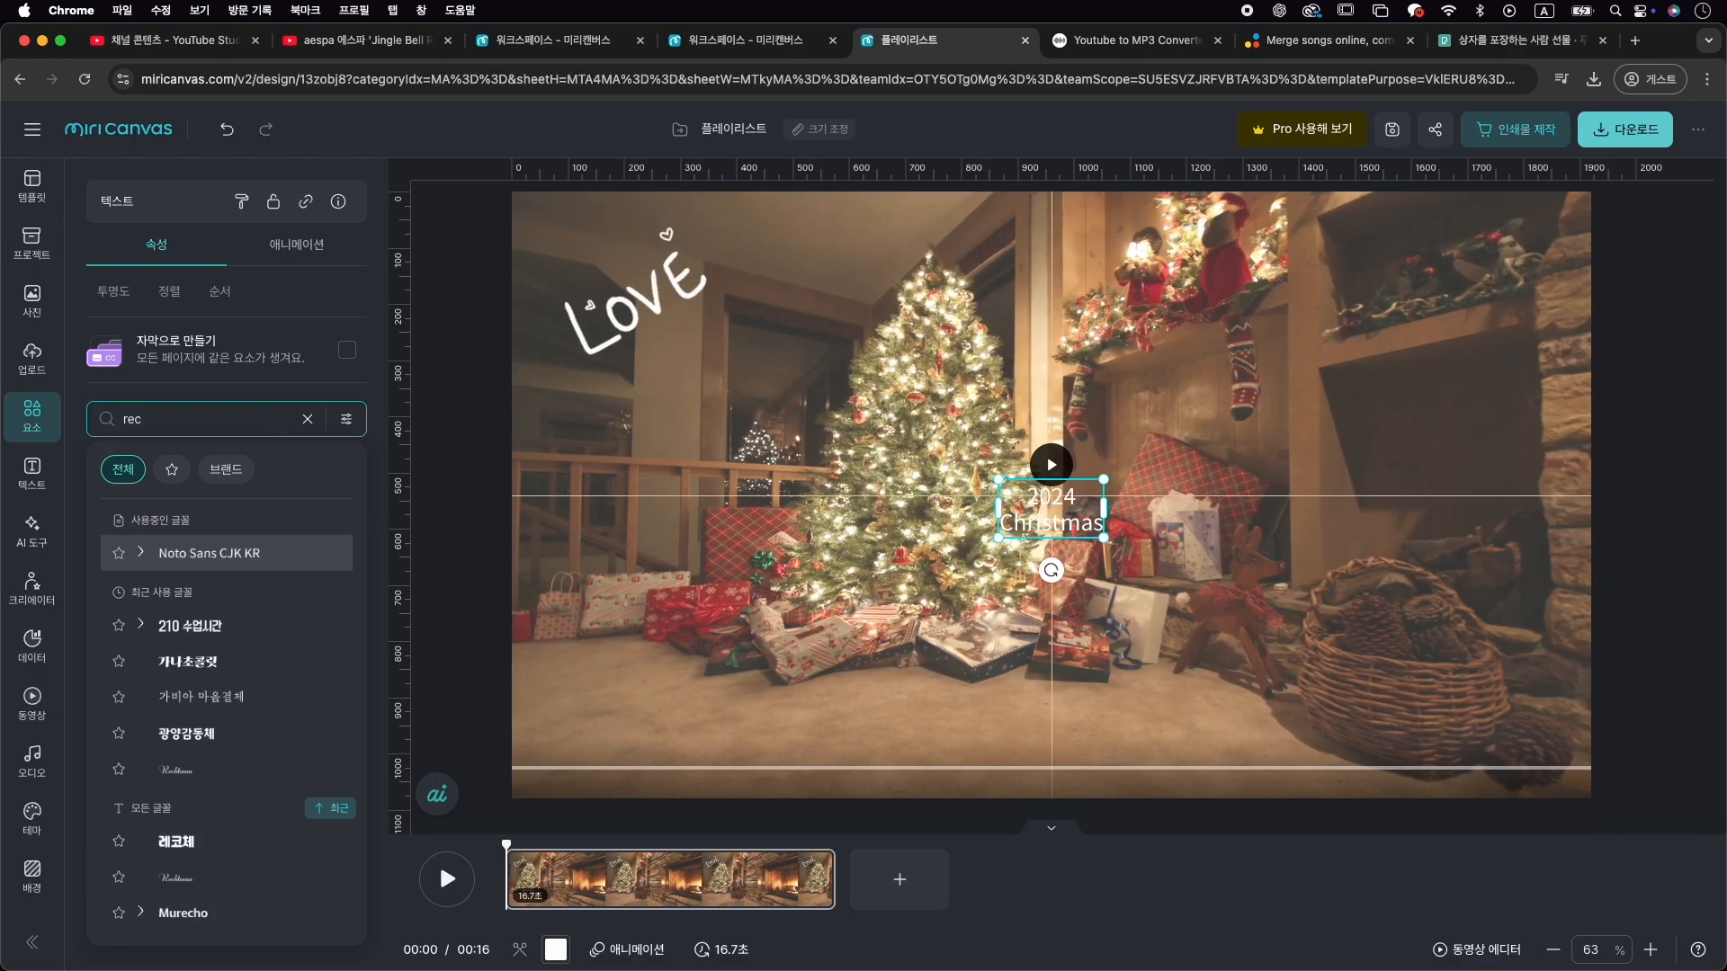
type("ht")
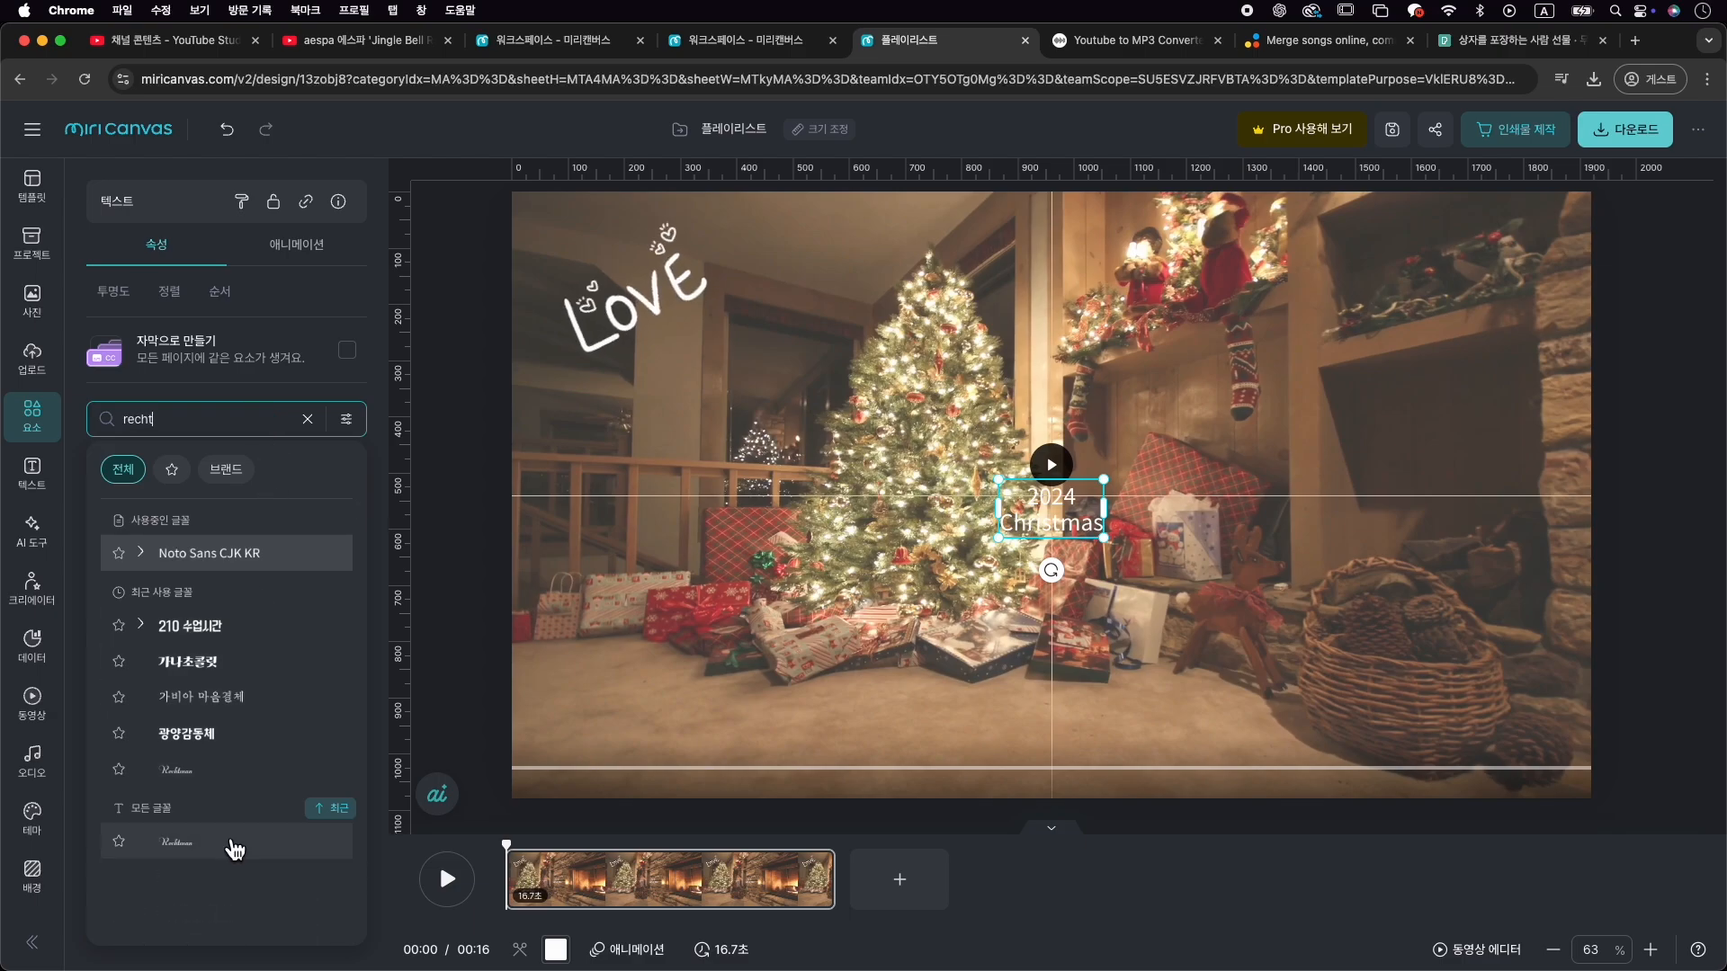
left_click(229, 843)
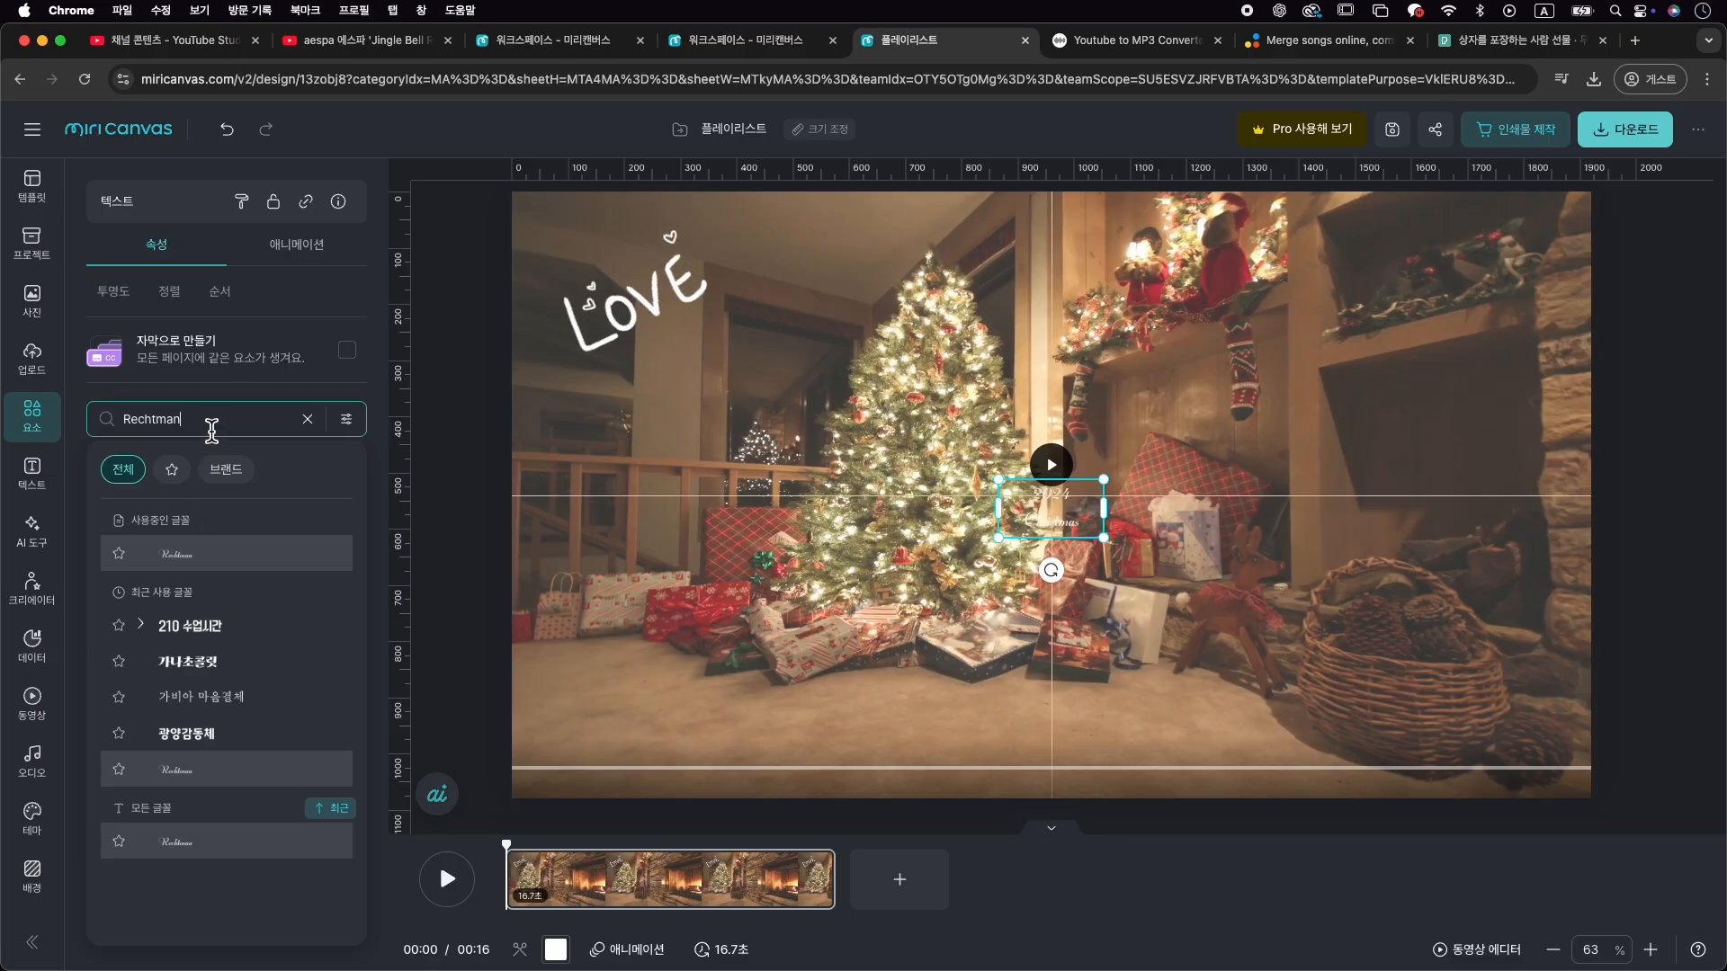
left_click(371, 400)
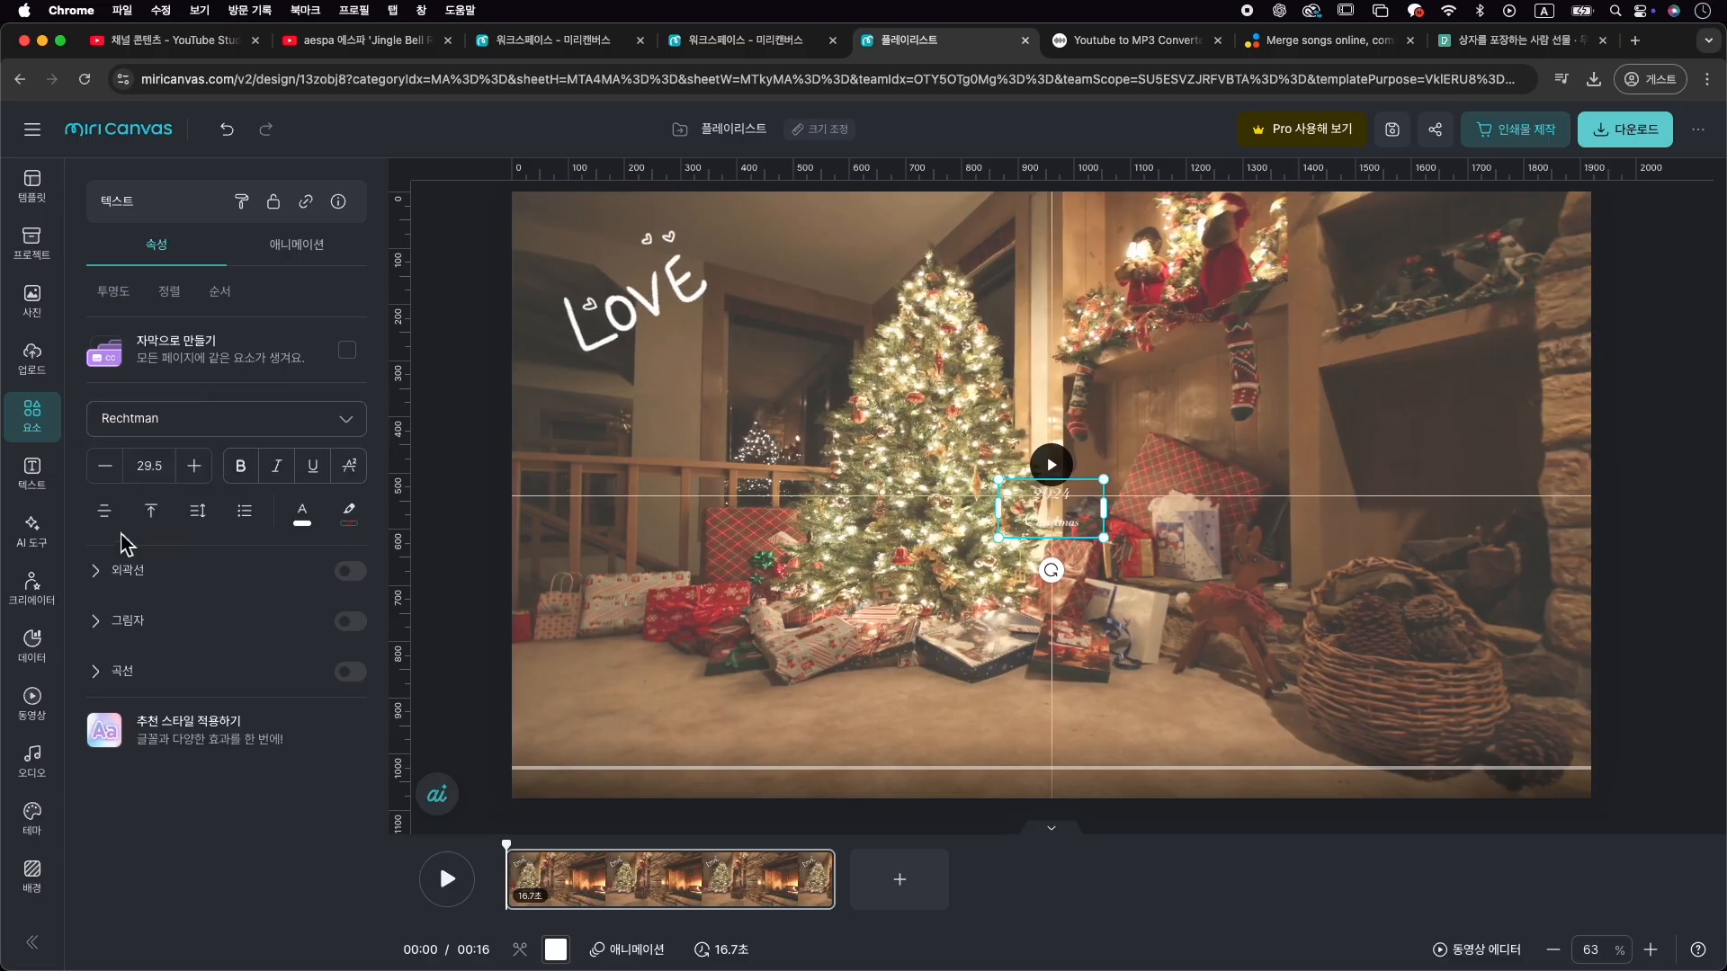
Set the font size of the 2024 Christmas text to 160
double_click(158, 463)
type("1")
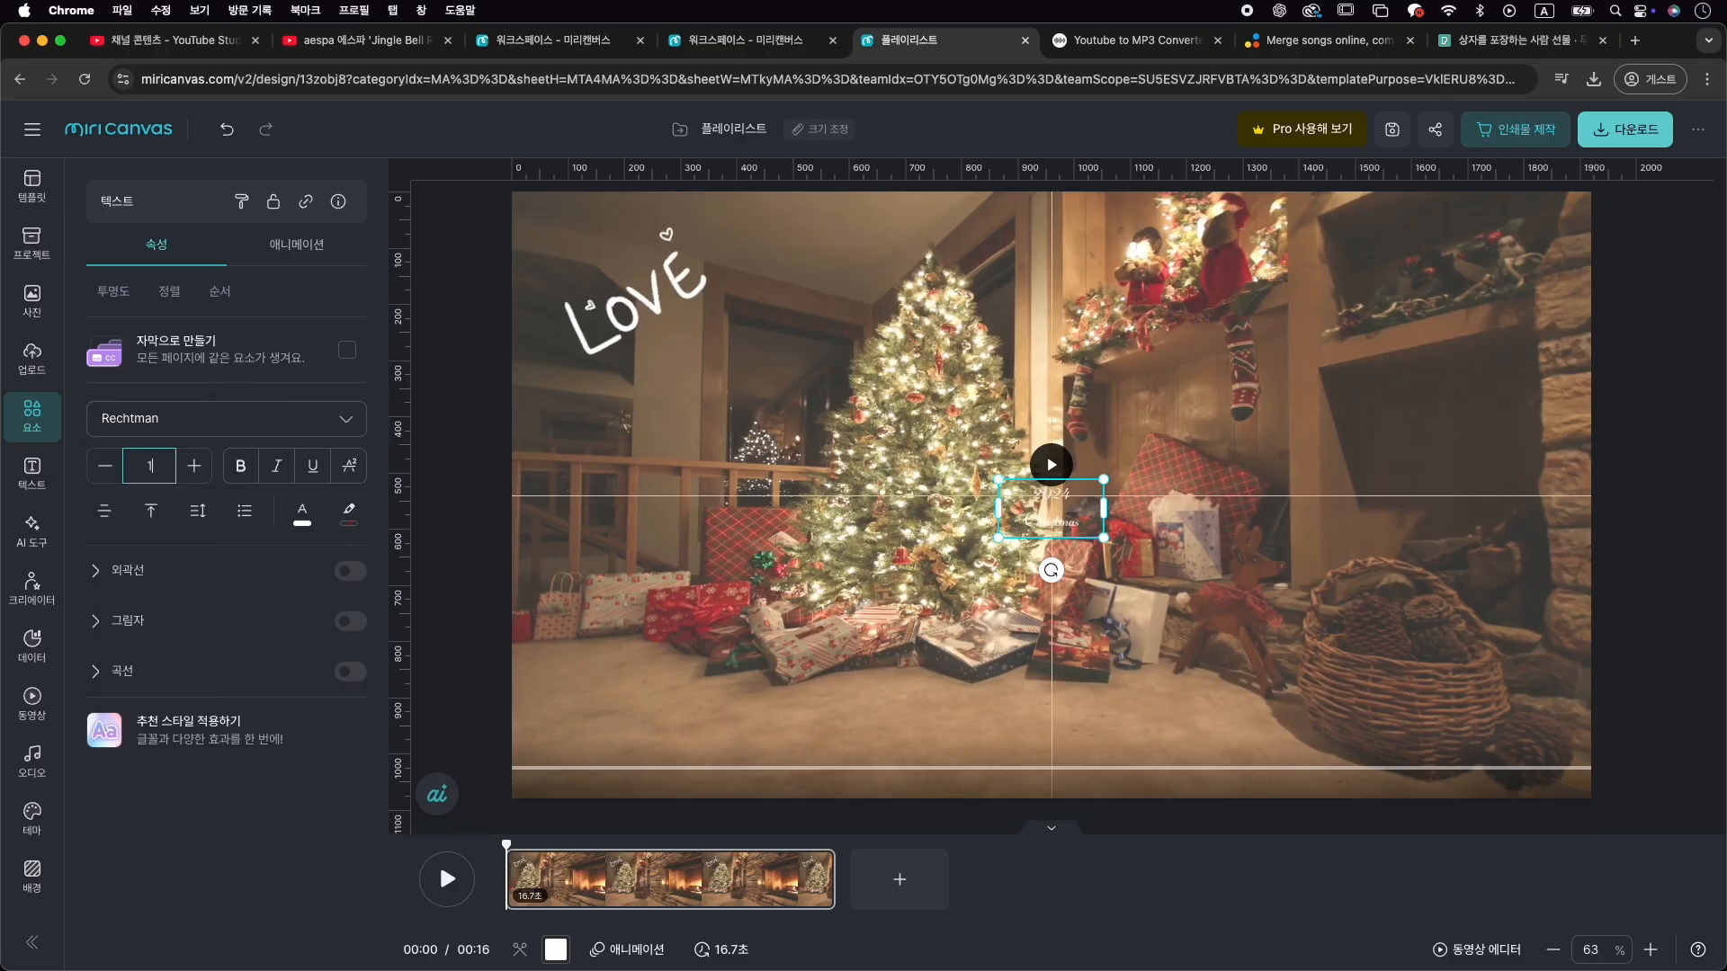
type("60")
key("Return")
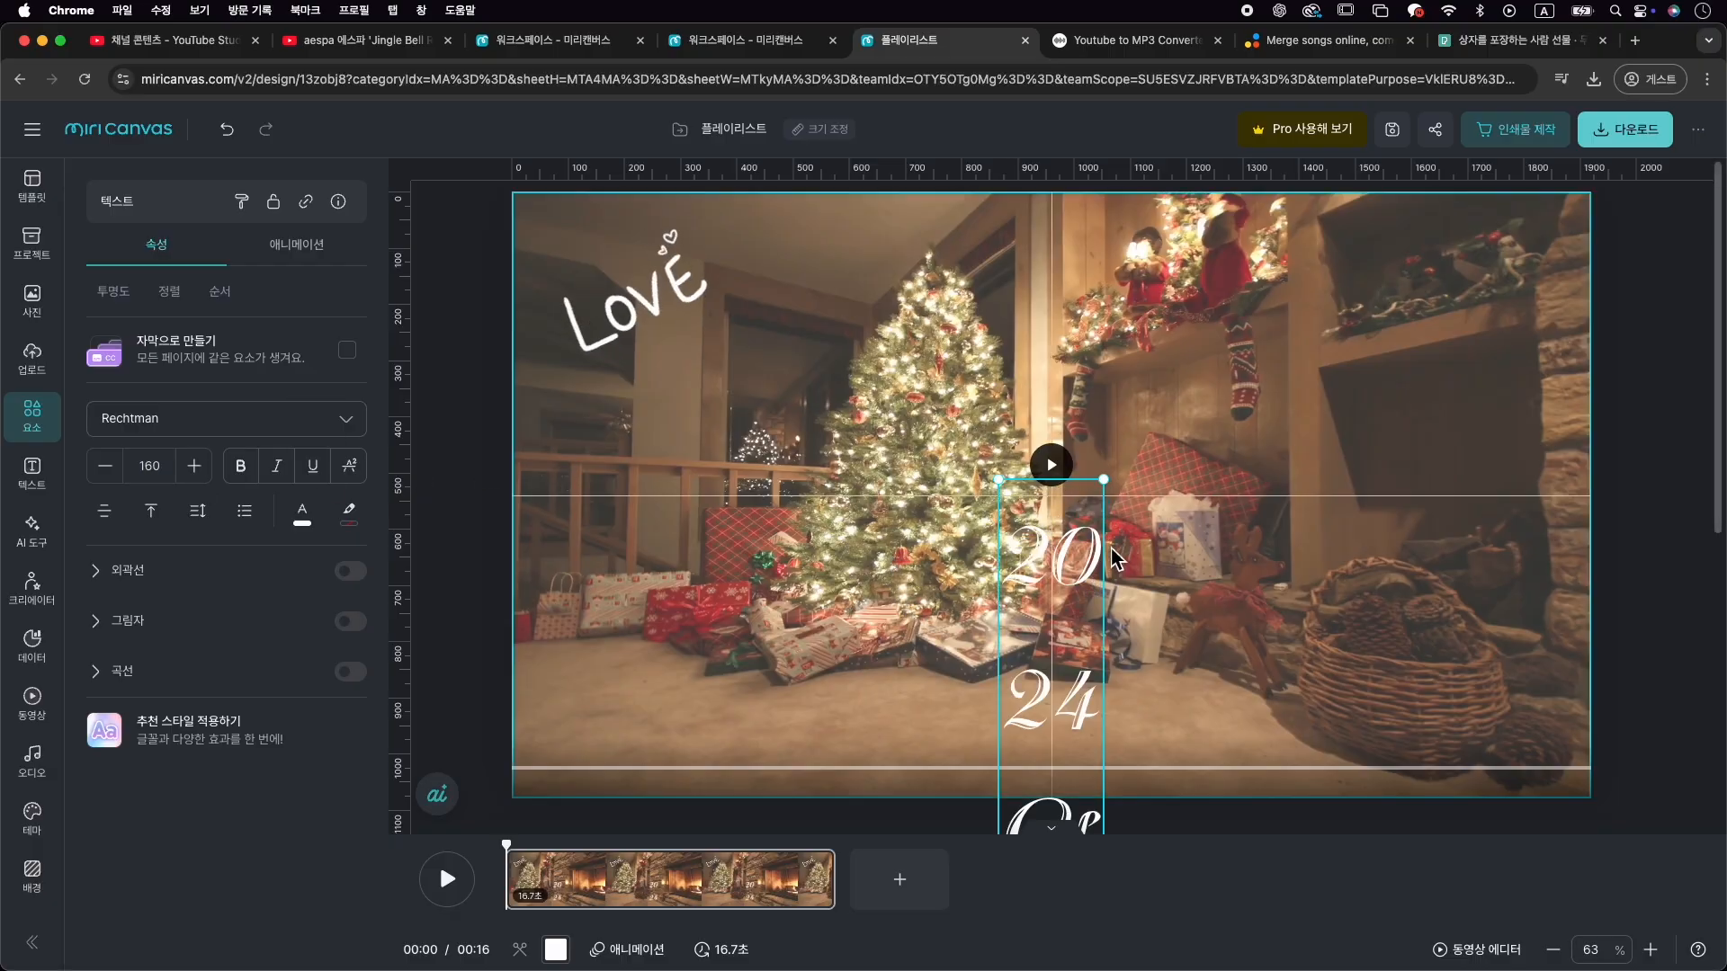
Widen the title's text box so each word fits on one line and move it up to the middle of the page
left_click(1646, 445)
left_click(1039, 616)
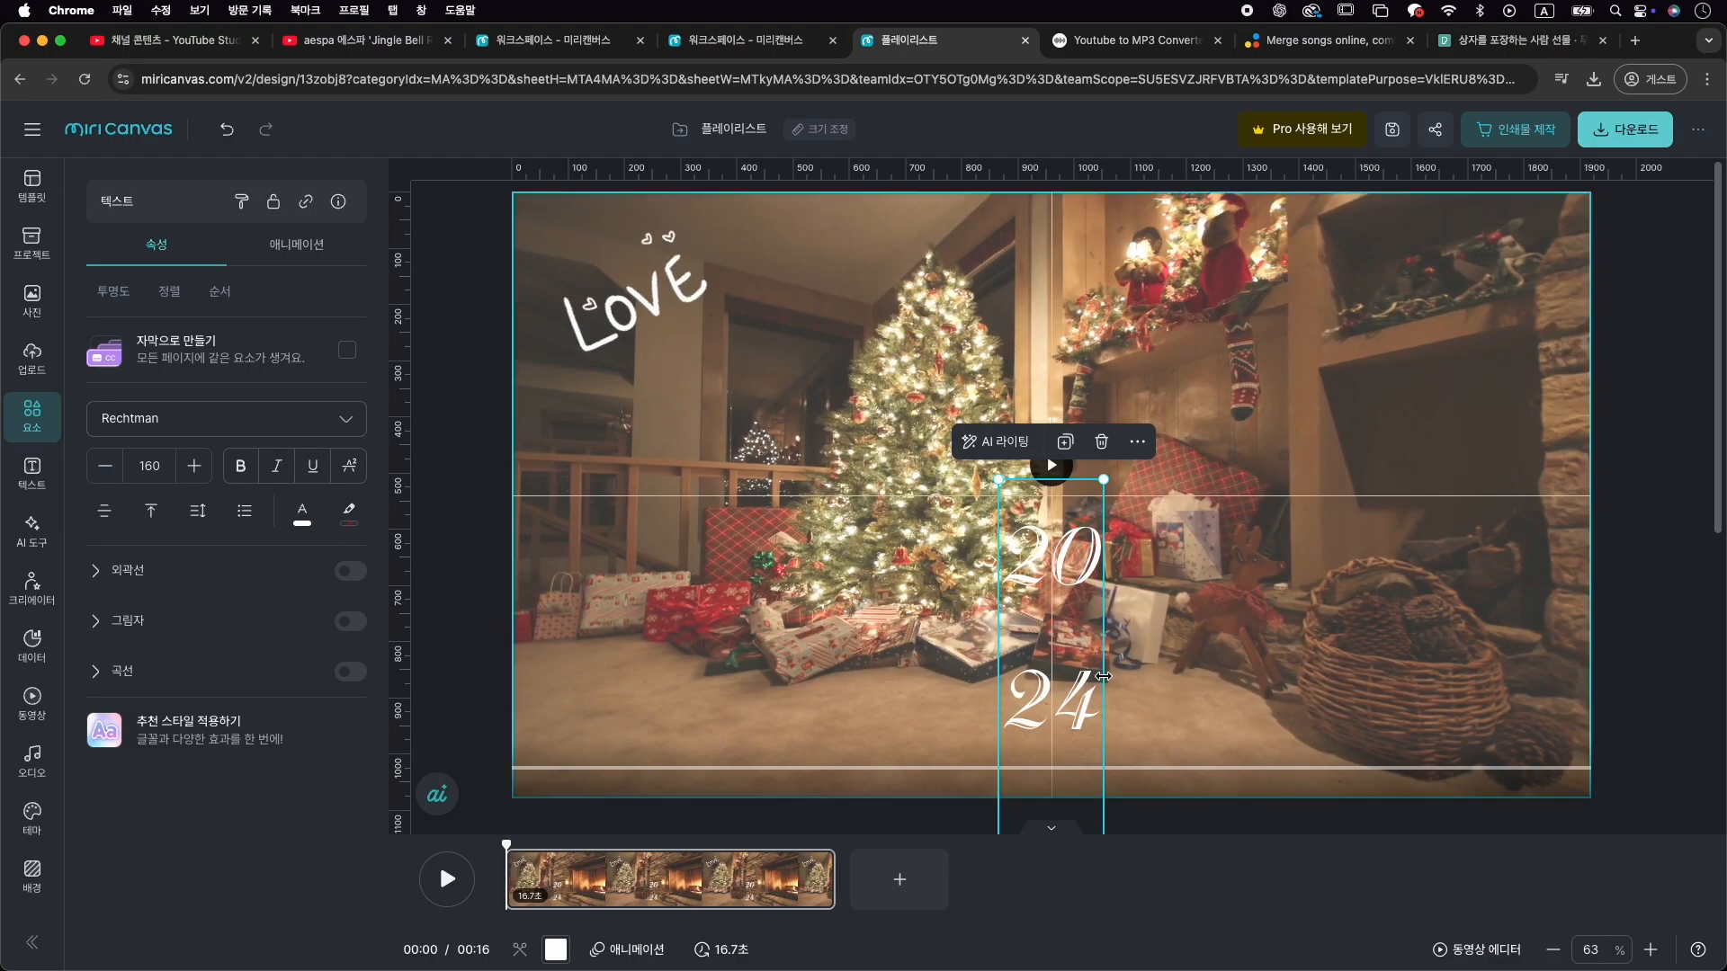
left_click_drag(1104, 673, 1358, 673)
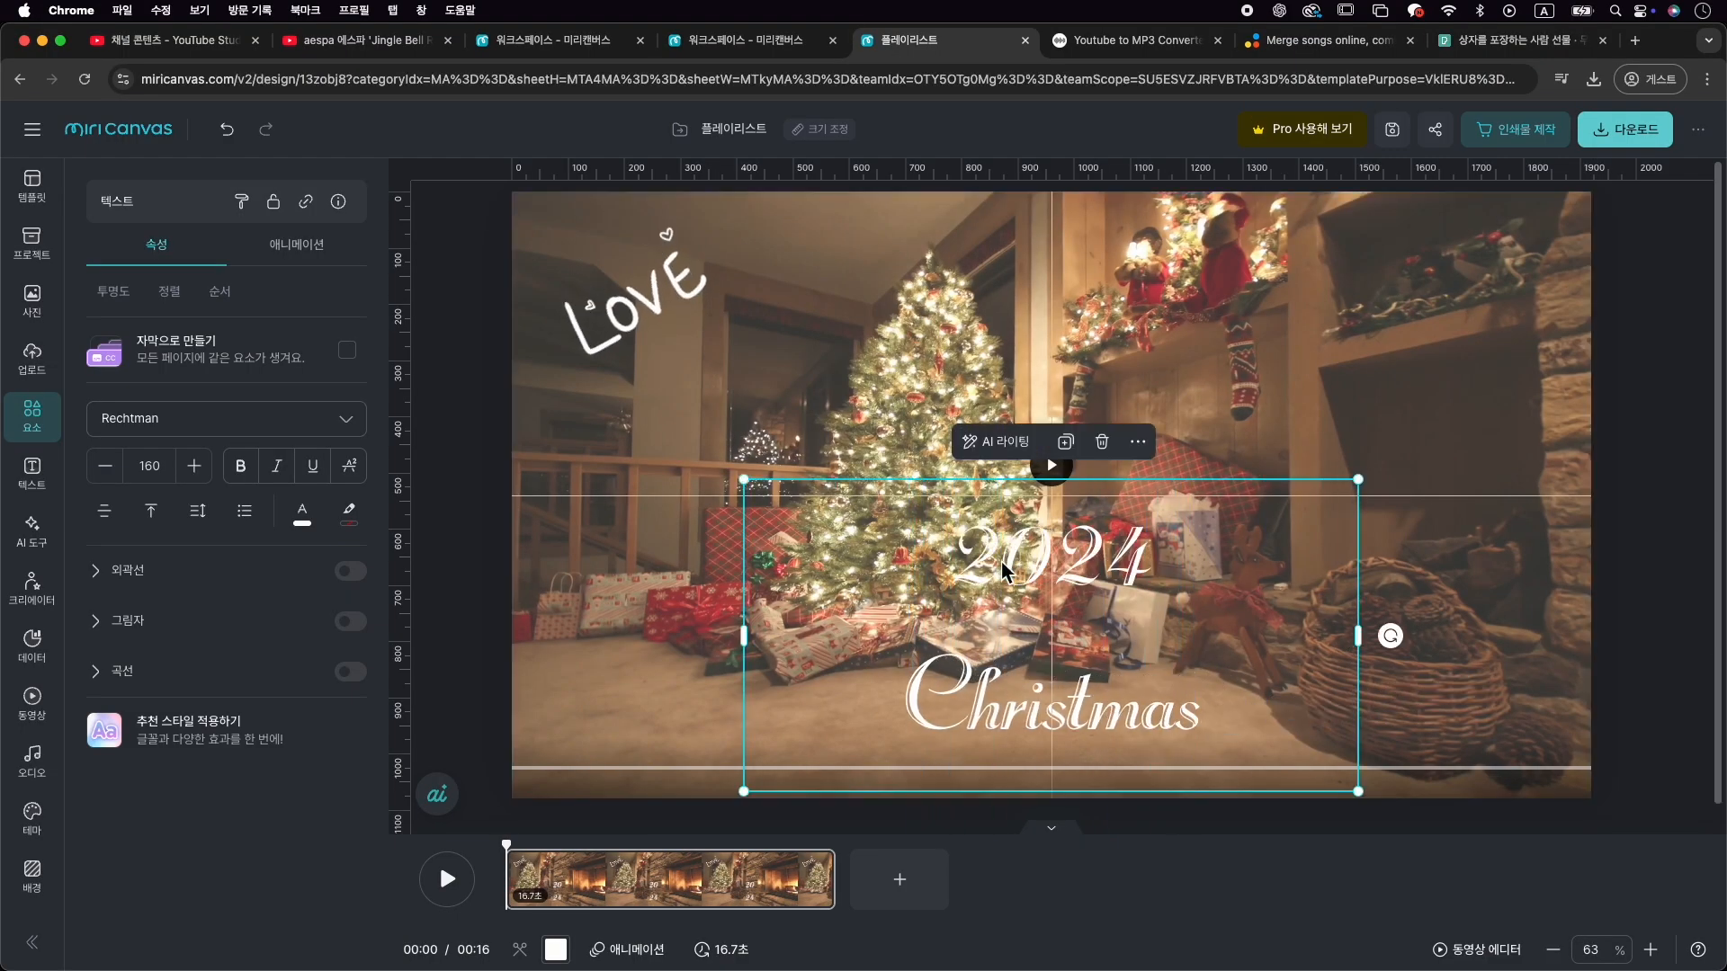
left_click_drag(1080, 546, 1079, 389)
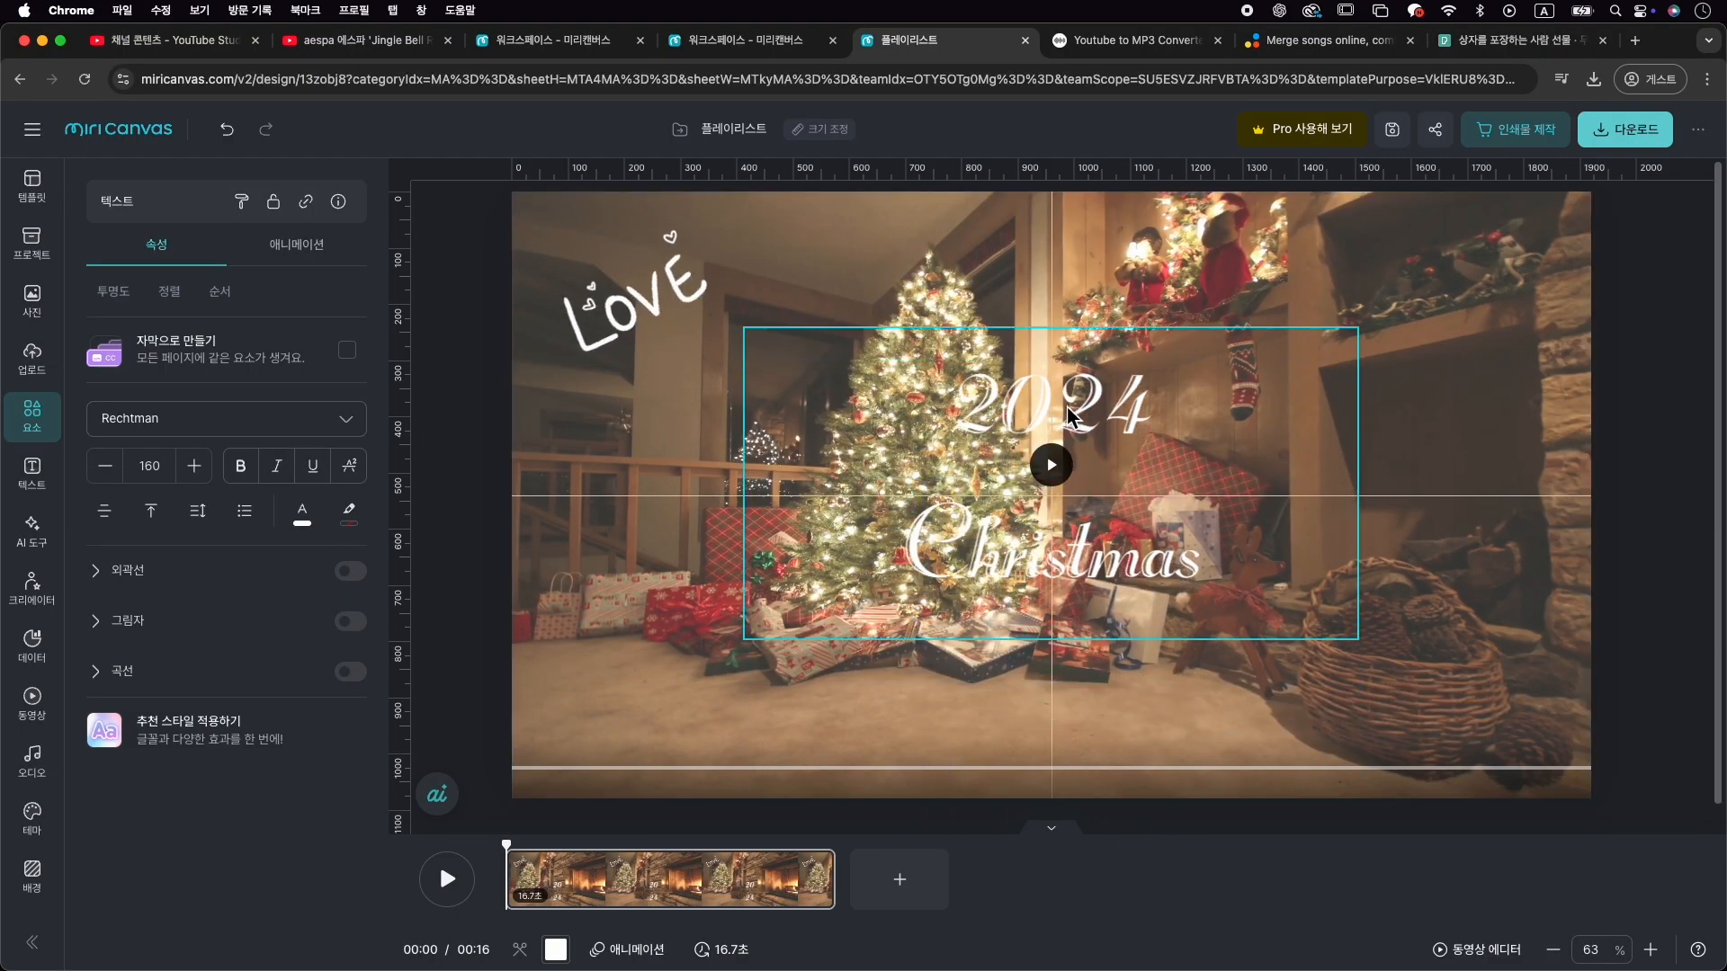
Reduce the line spacing of the whole 2024 Christmas title to 0.81
double_click(1129, 544)
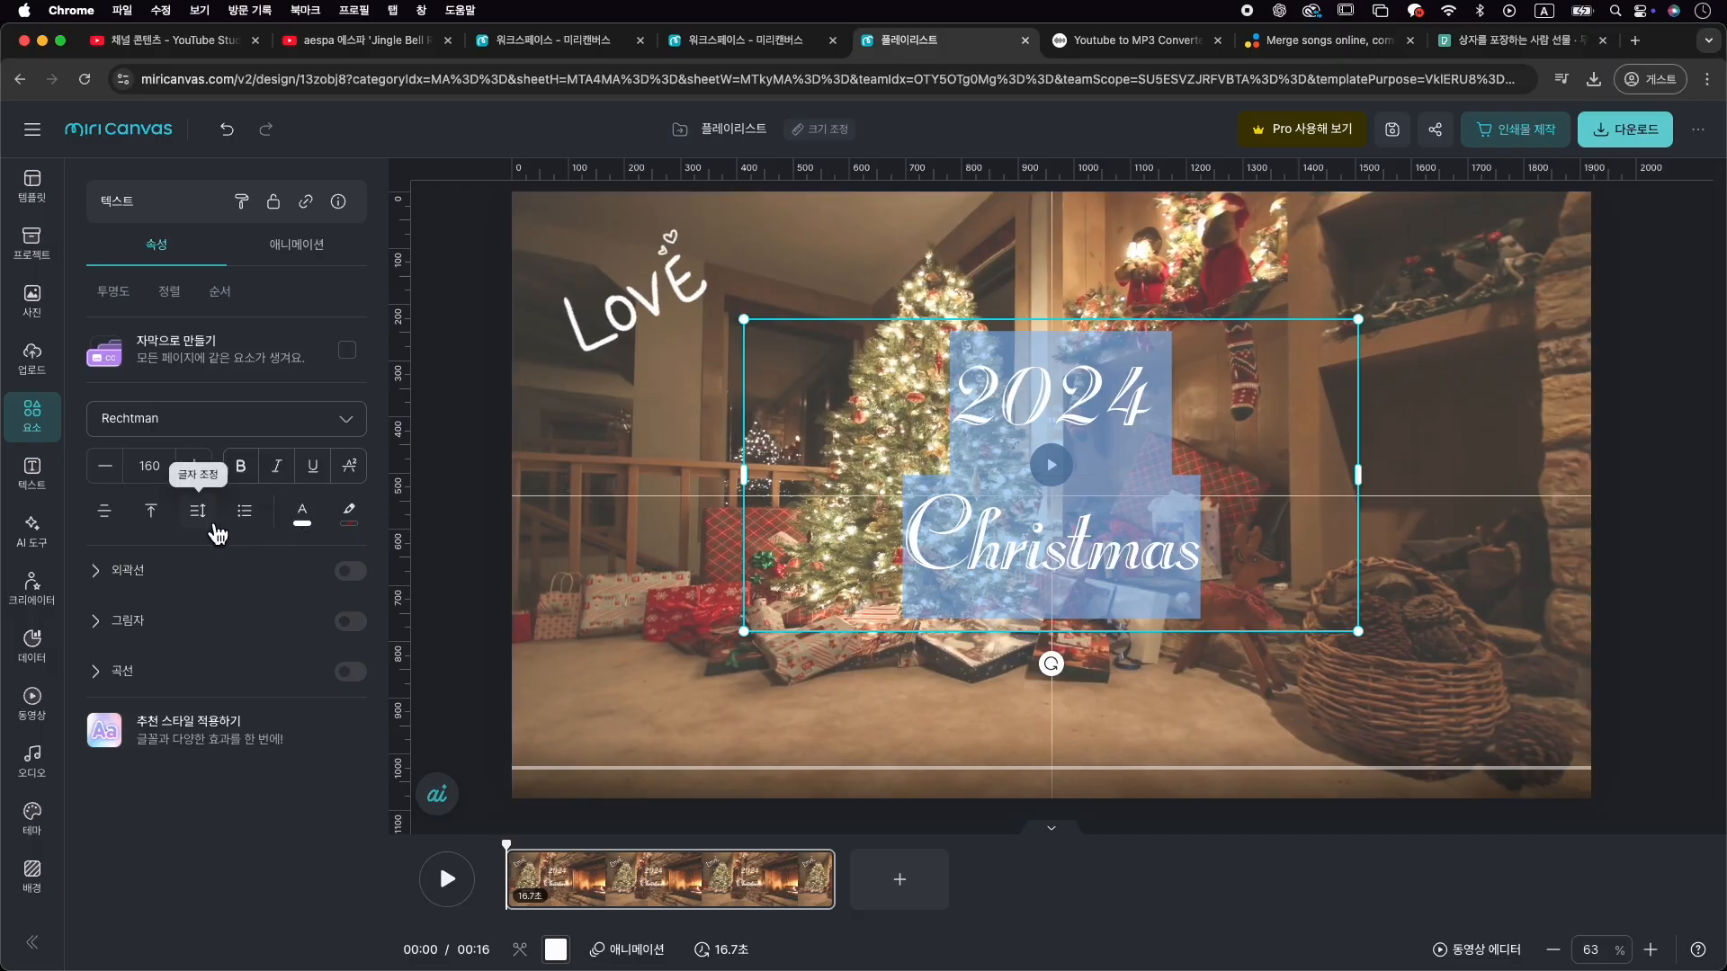
left_click(214, 529)
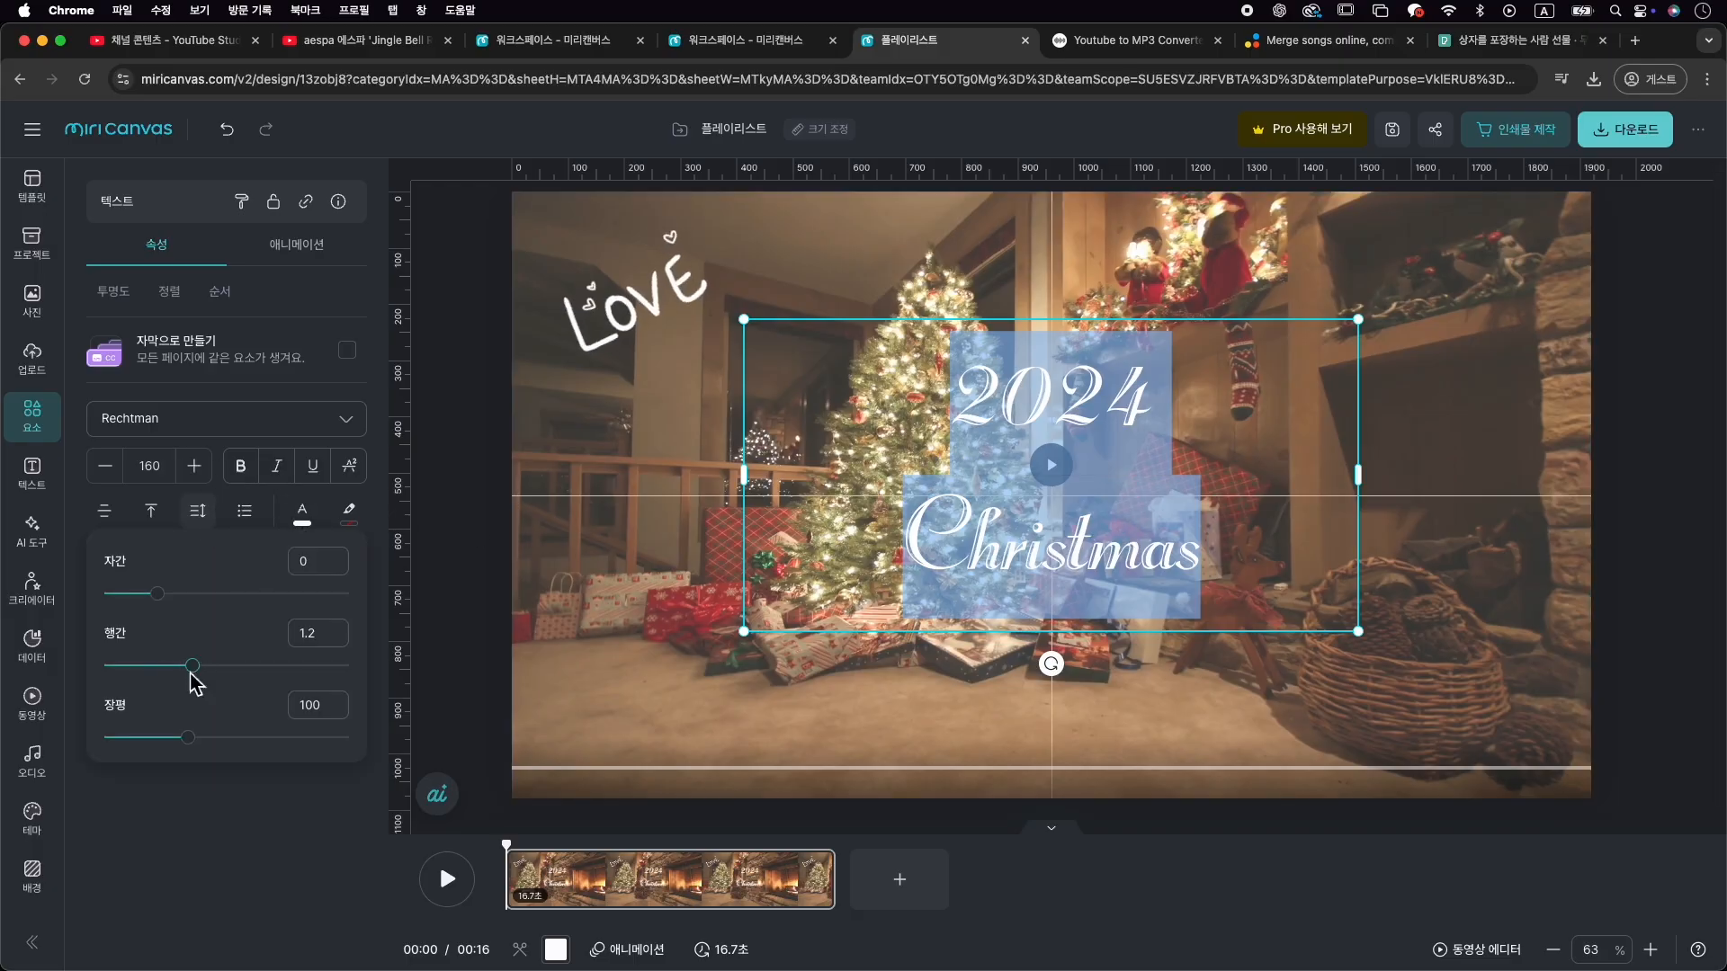
left_click_drag(191, 675, 148, 670)
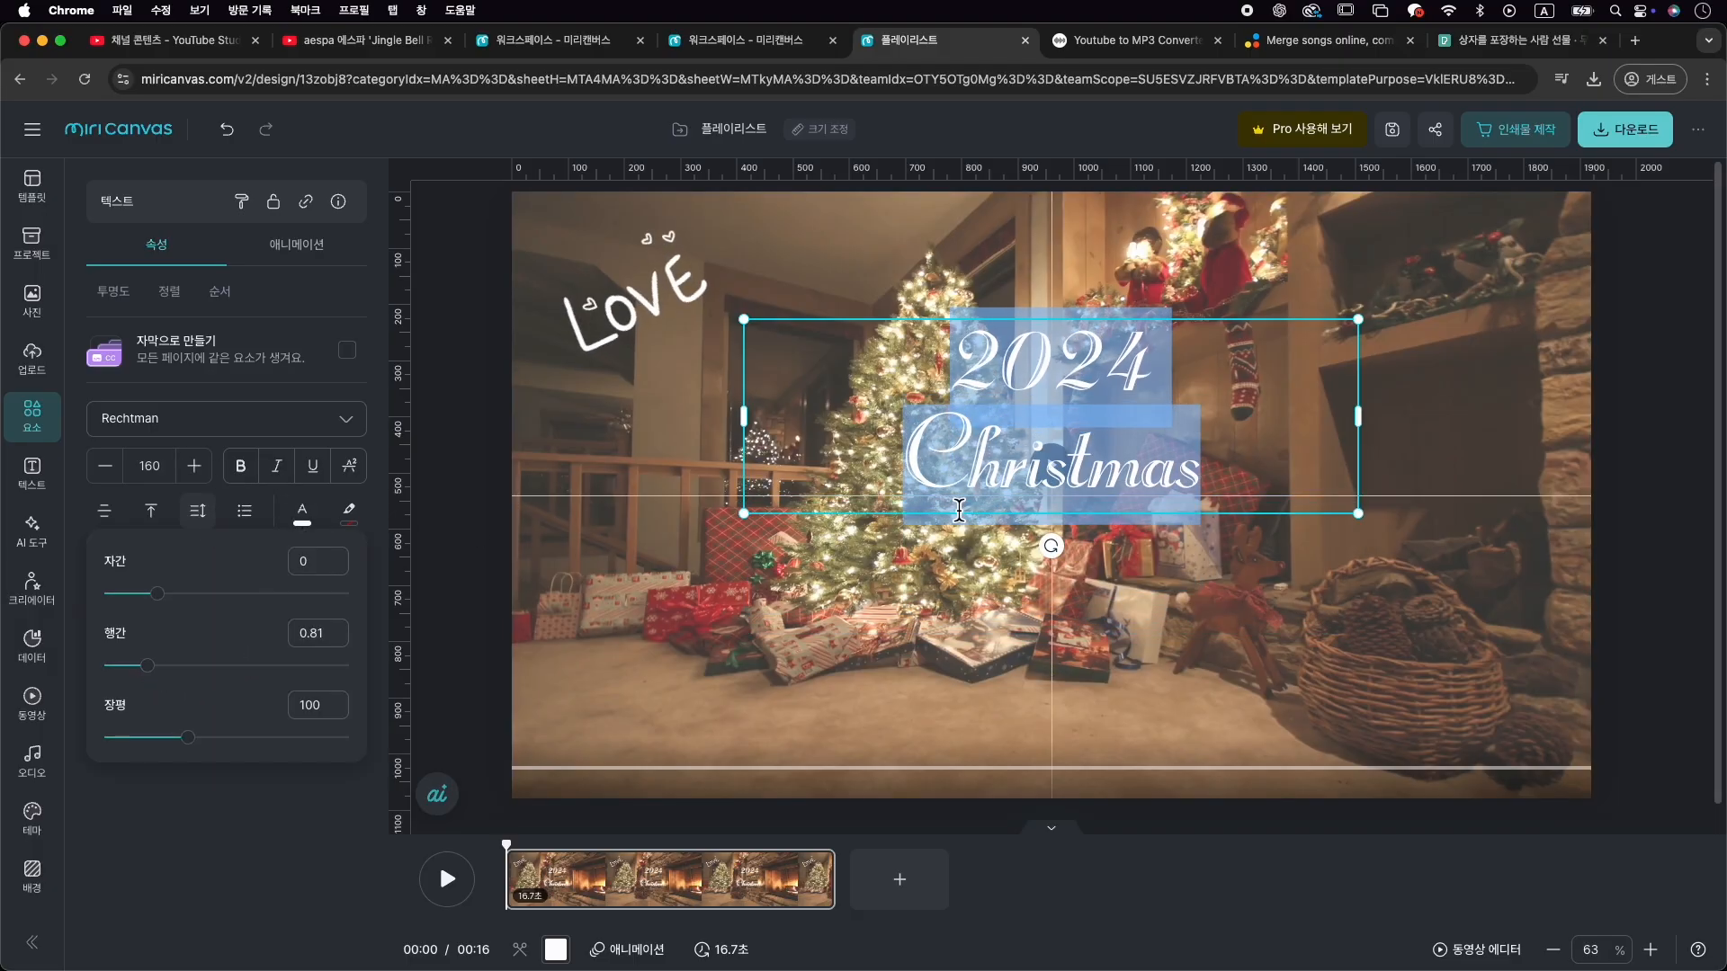
Enlarge only the word Christmas in the title to font size 200
left_click(959, 510)
double_click(959, 510)
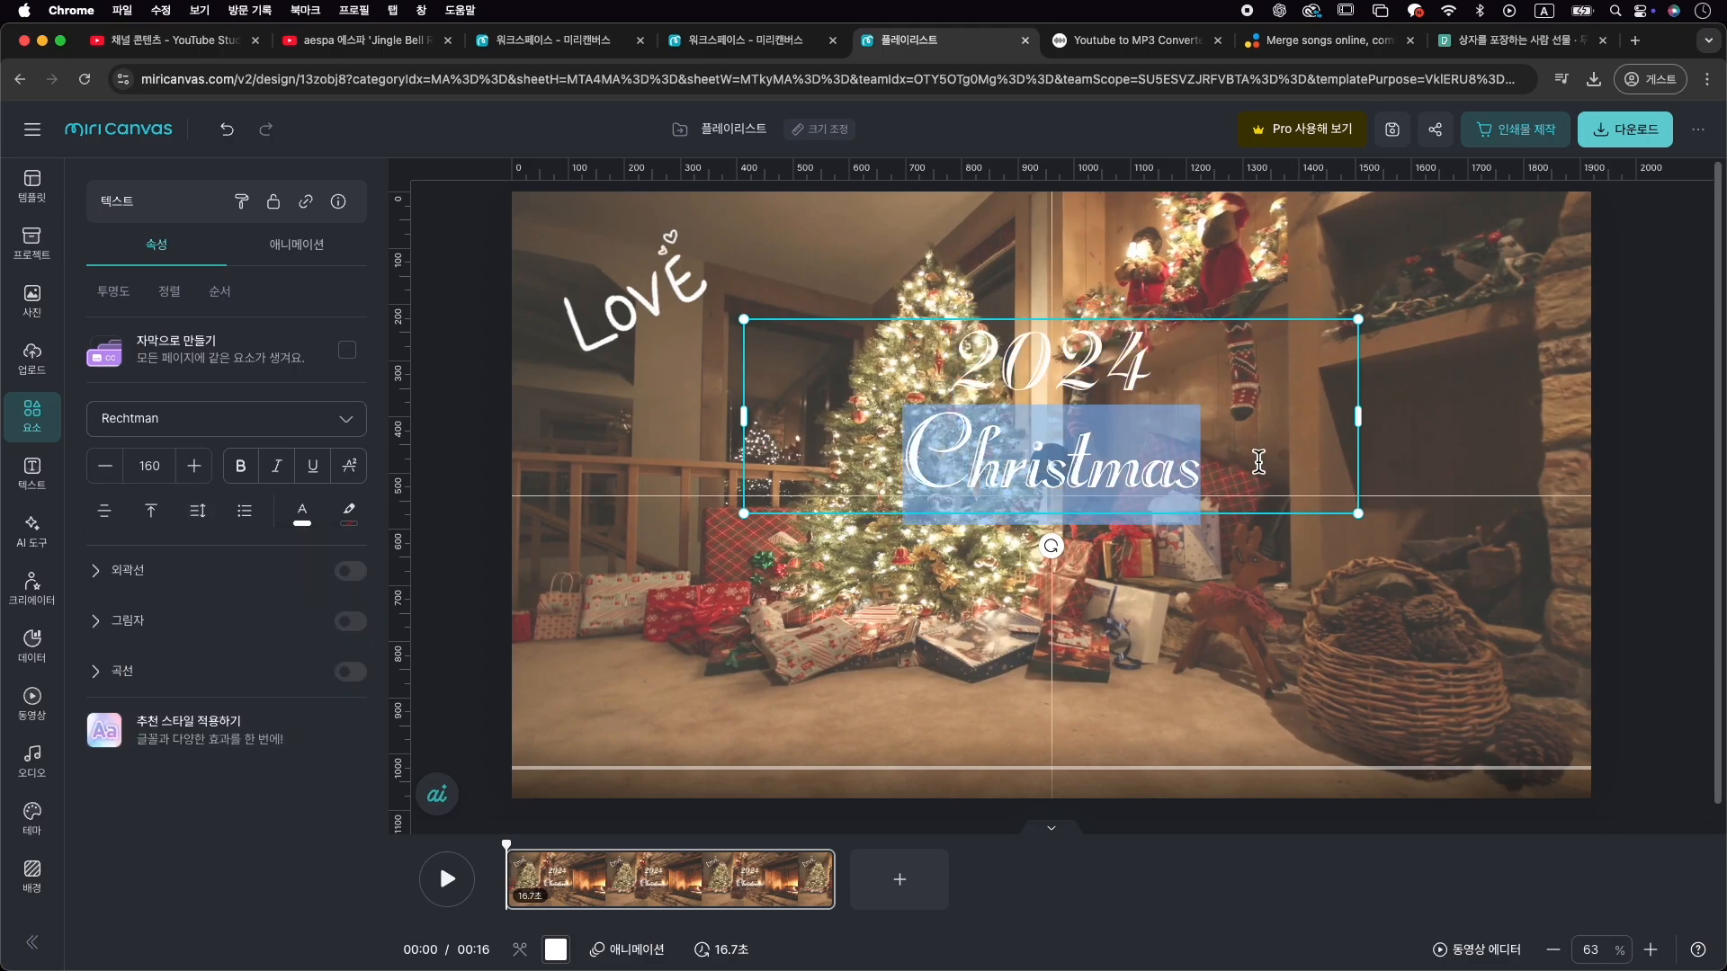
left_click(111, 470)
double_click(148, 469)
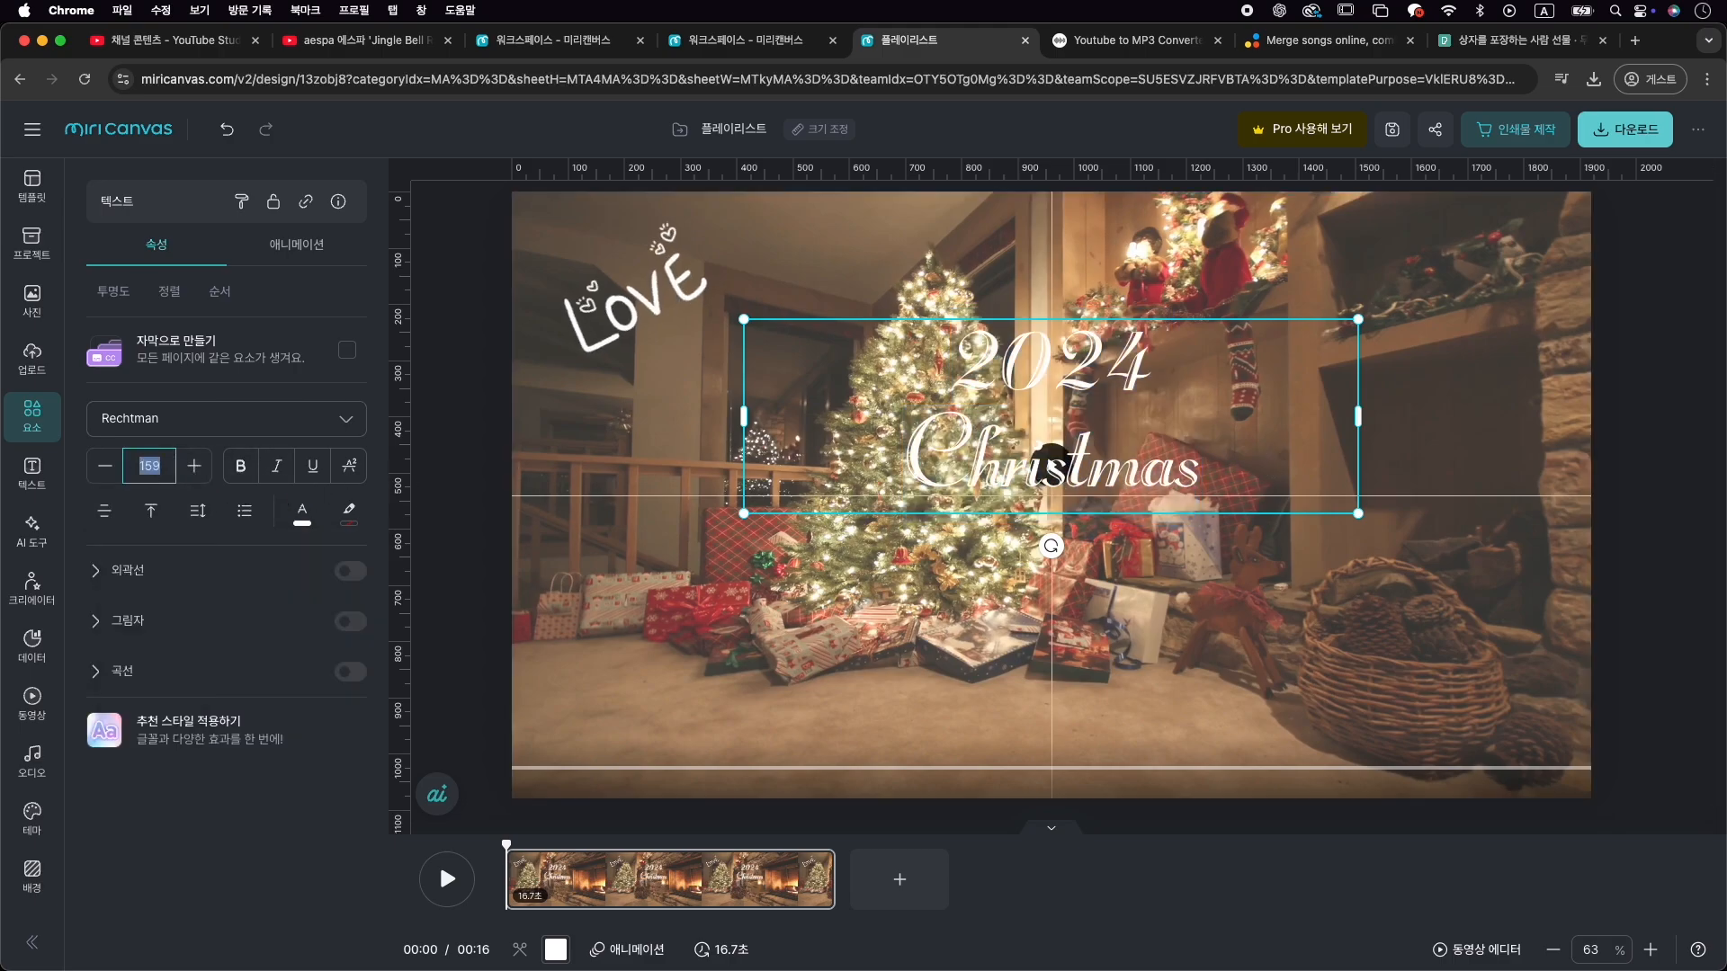
type("200")
key("Return")
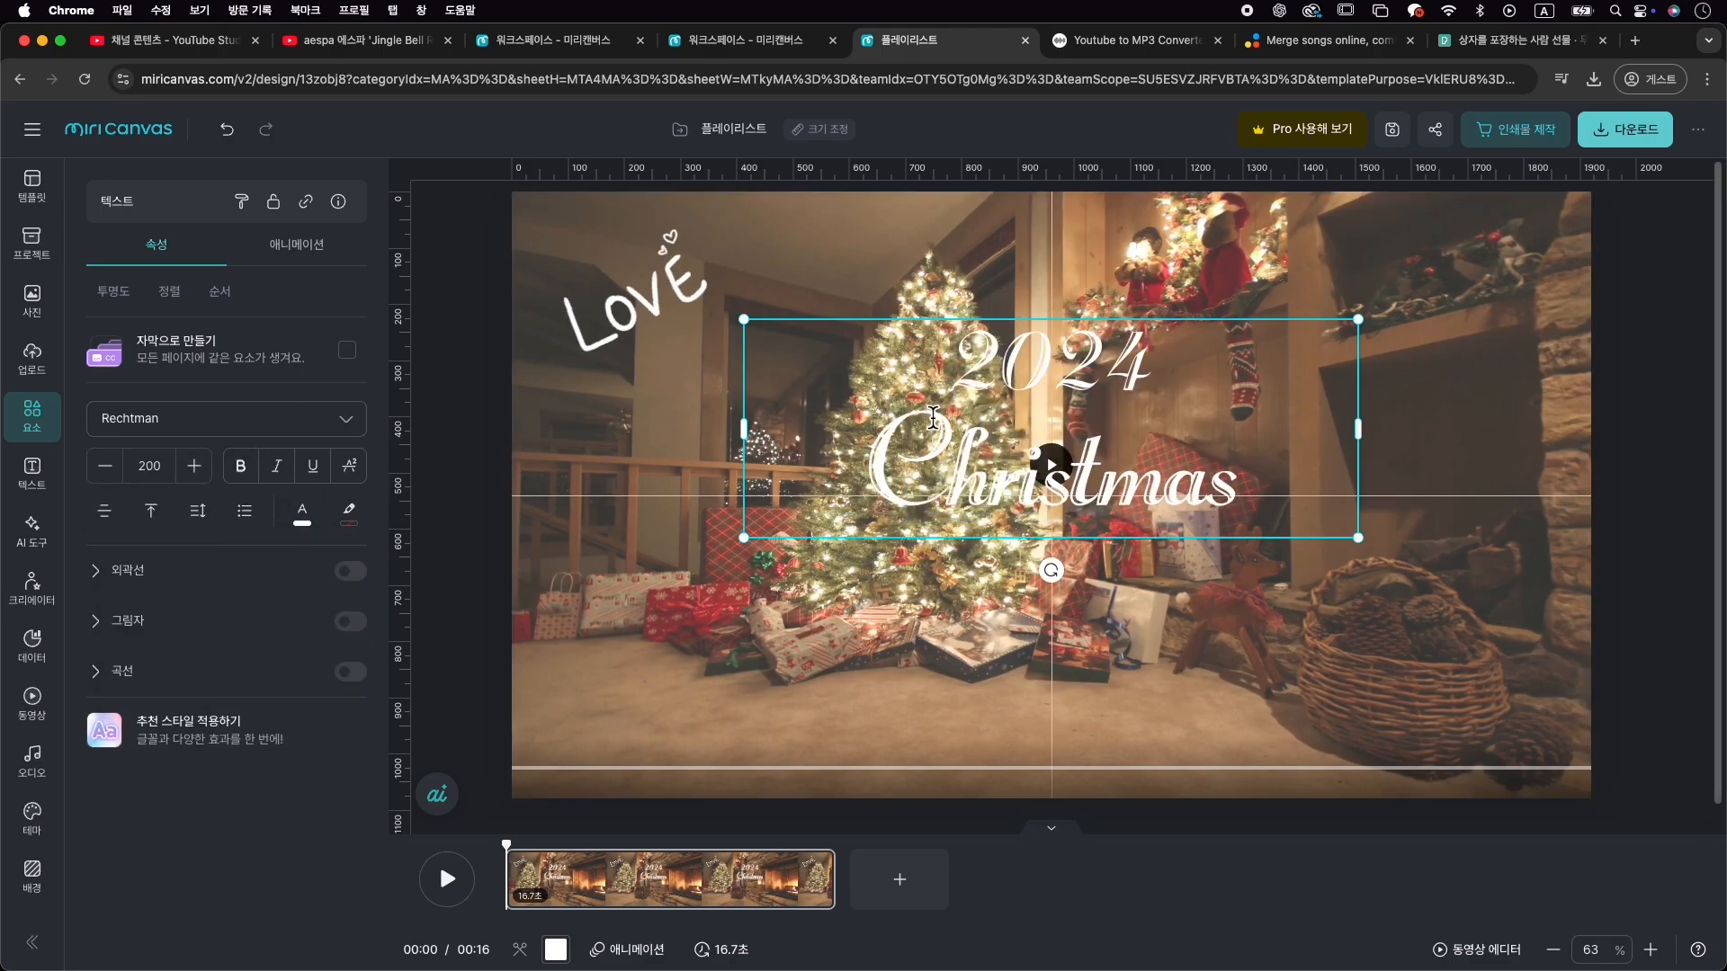
Move the 2024 Christmas title down to the page's center and nudge the LOVE lettering slightly up and left
left_click(1684, 490)
left_click_drag(1131, 469, 1124, 531)
left_click(677, 327)
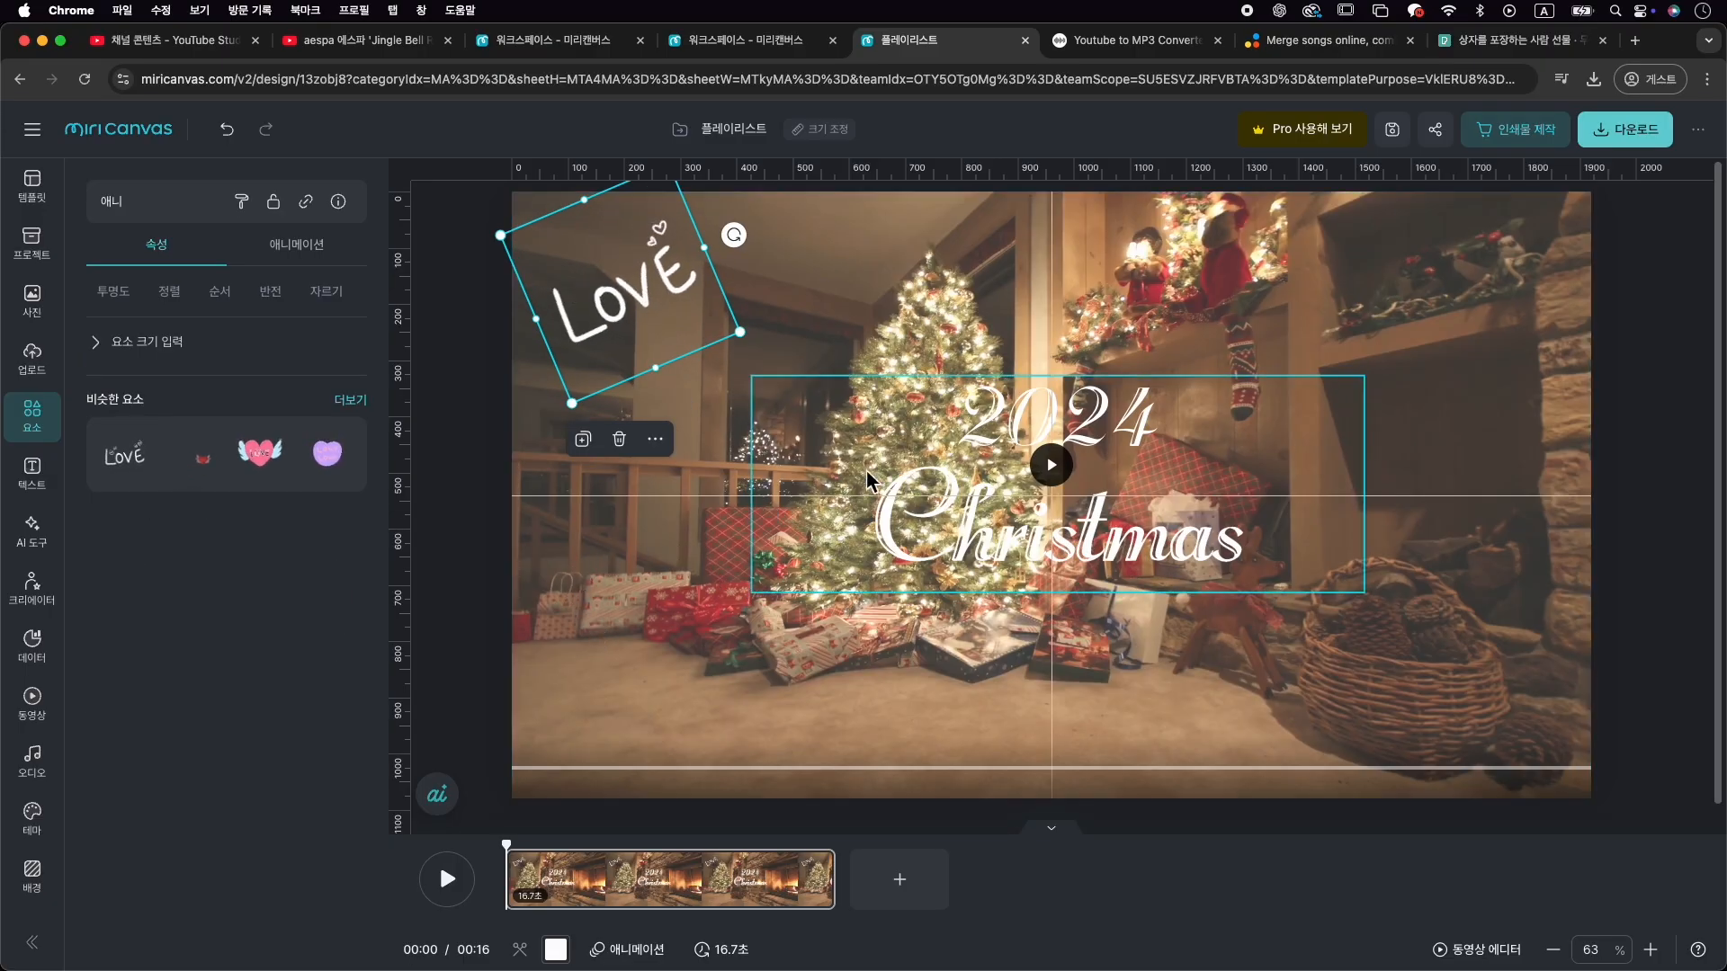
Search Google Images for snow gif in a new browser tab
left_click(147, 199)
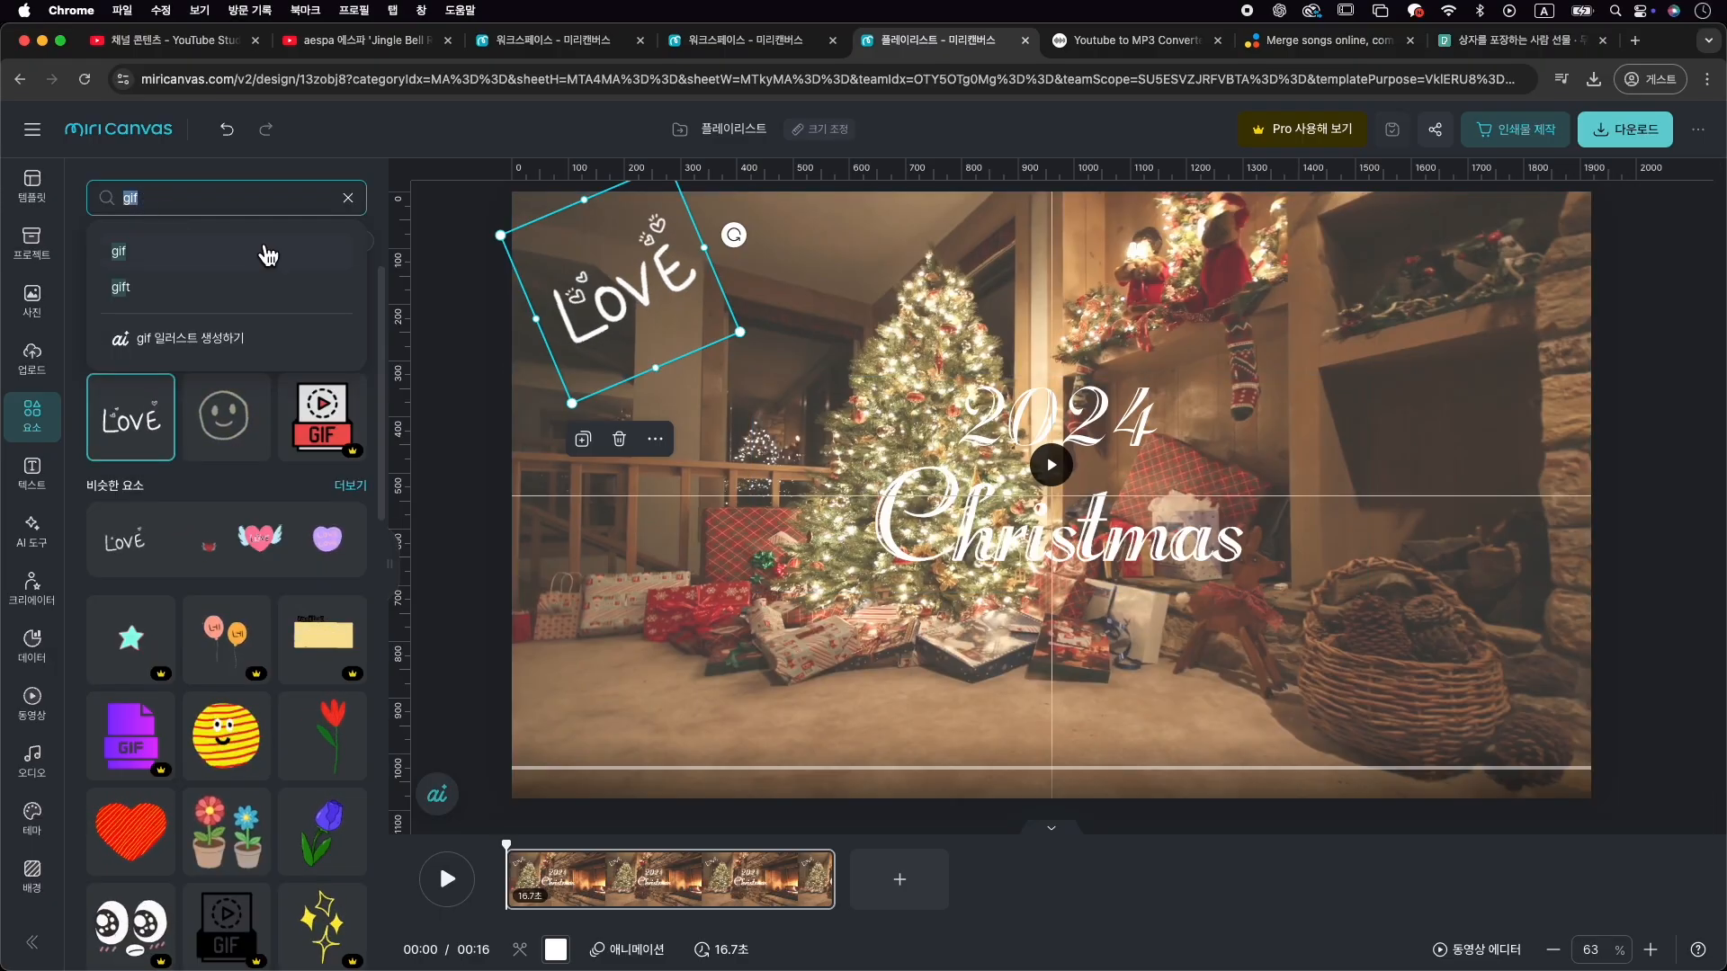
left_click(1637, 45)
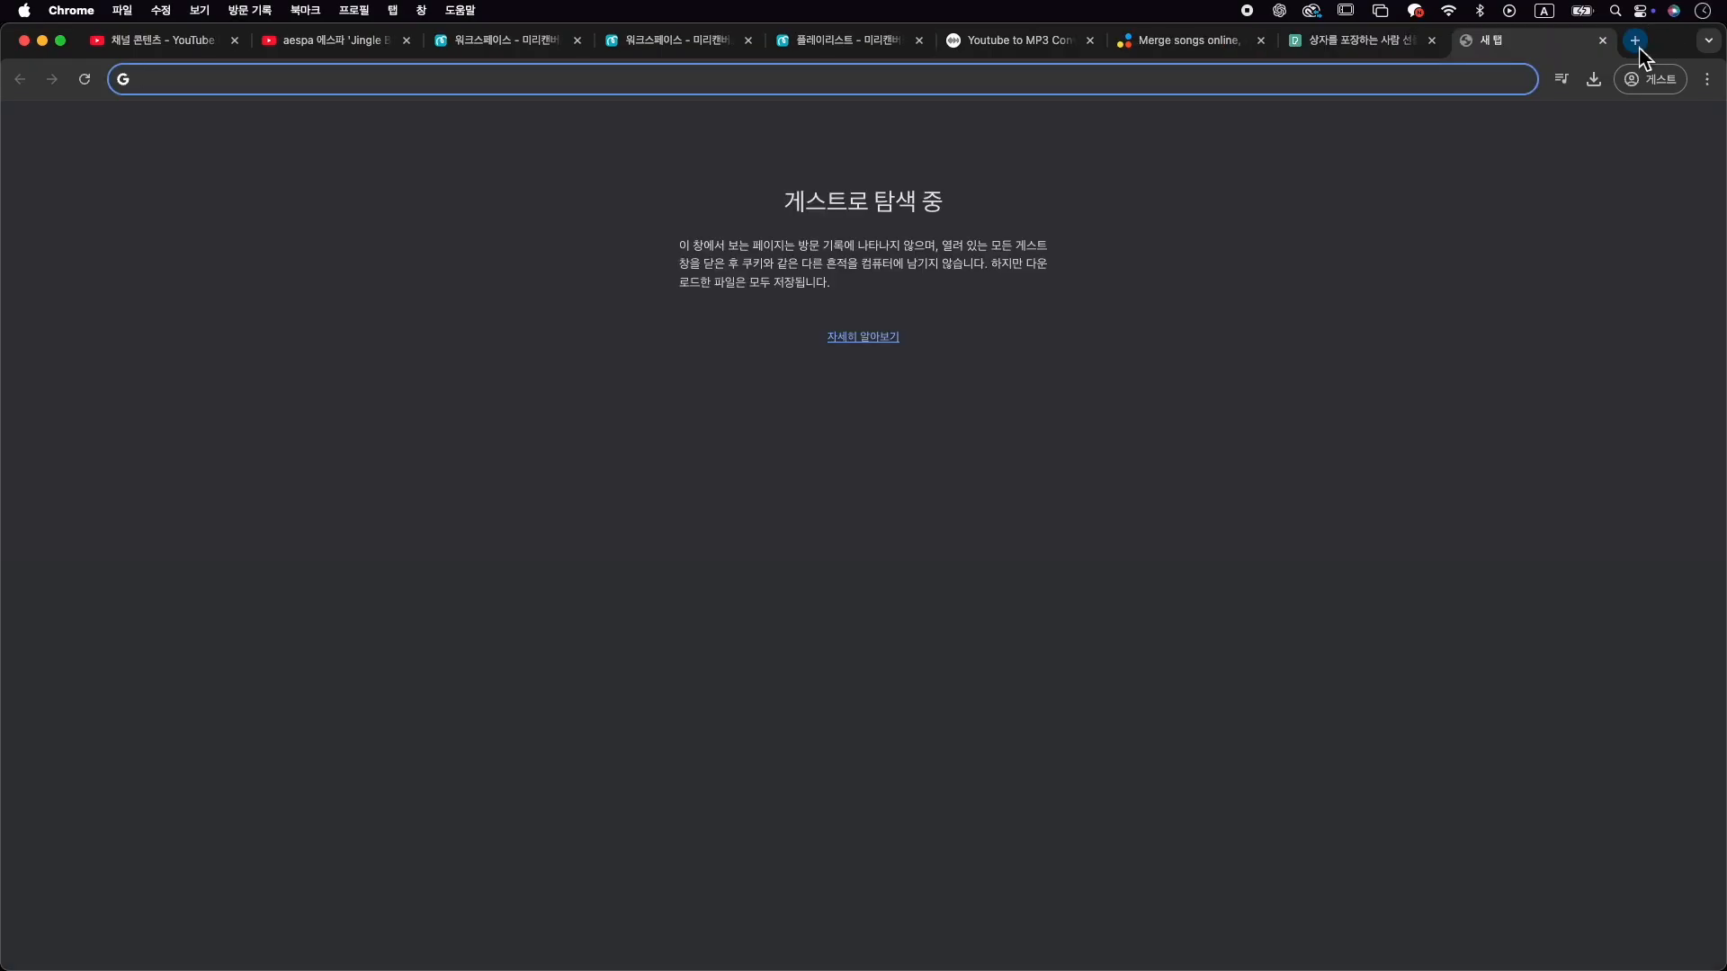
type("snow gif")
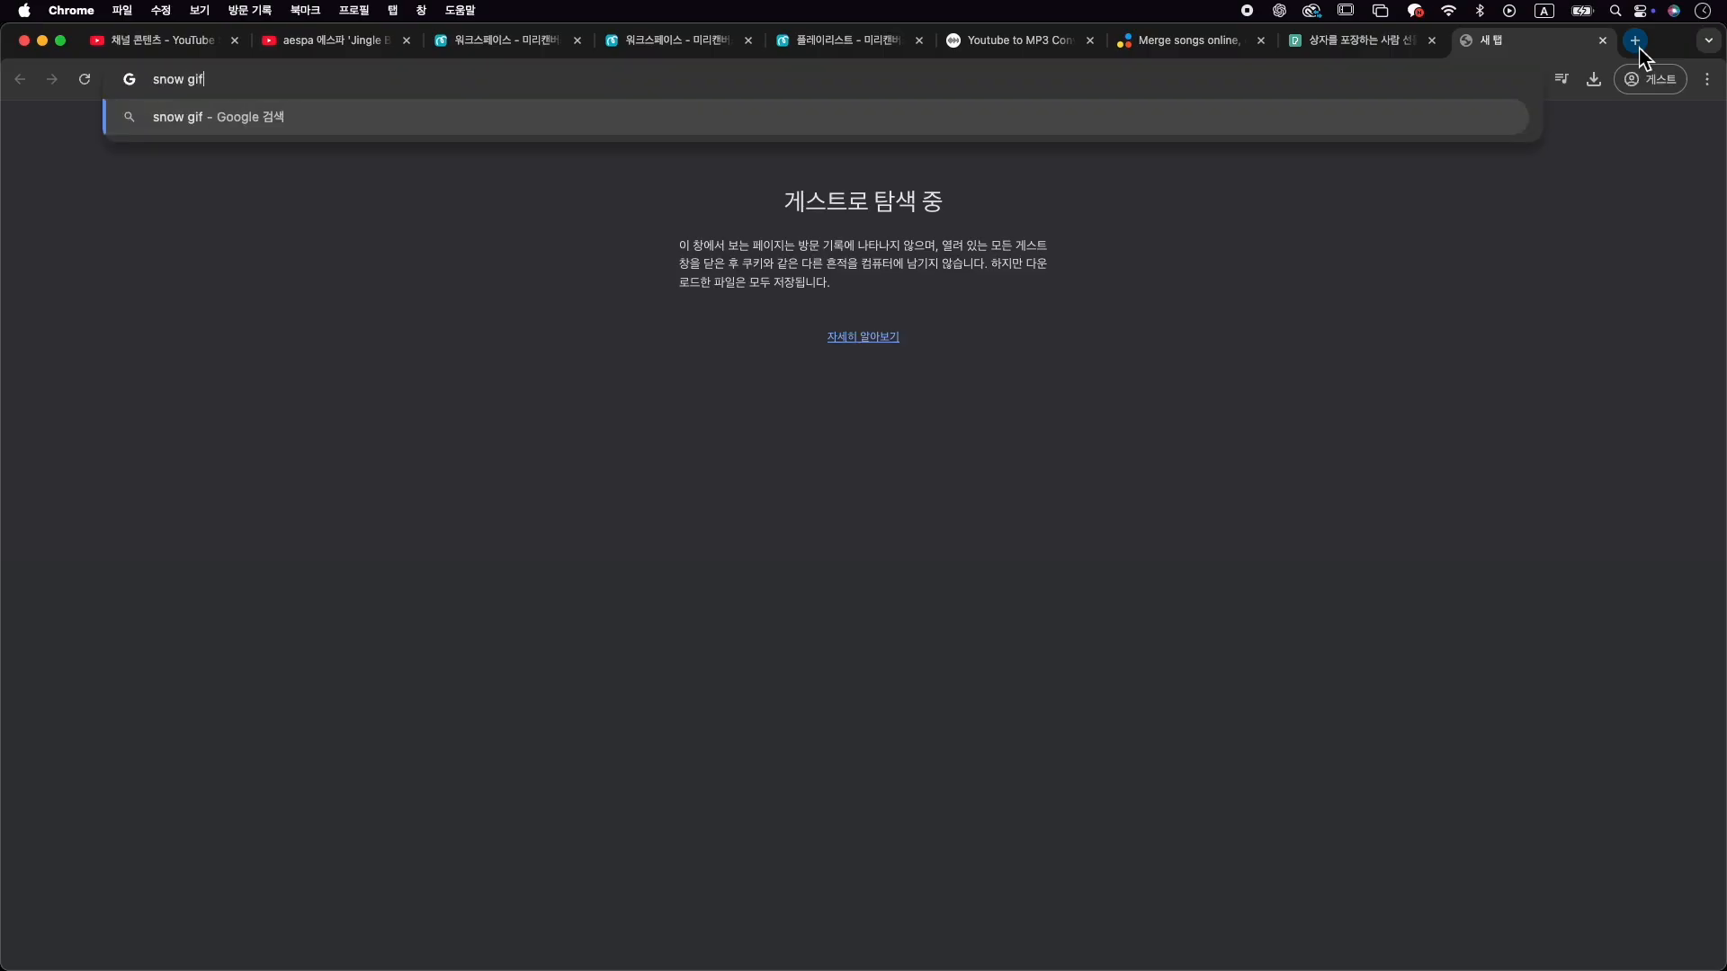
key("Return")
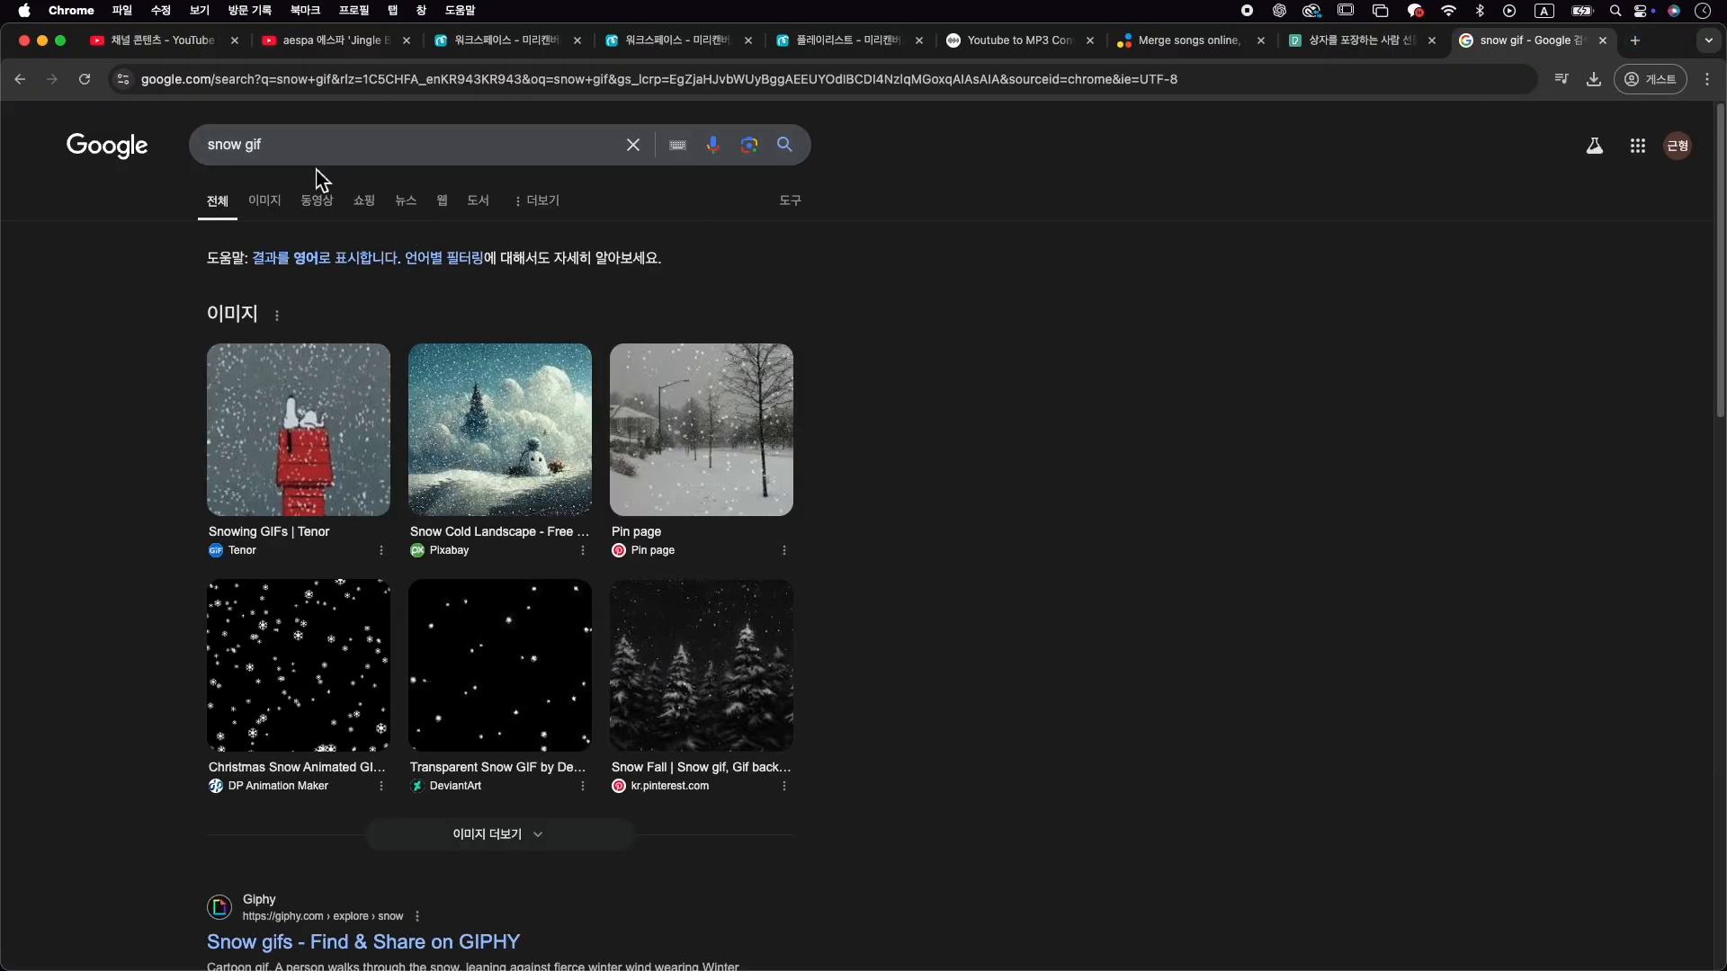
left_click(259, 214)
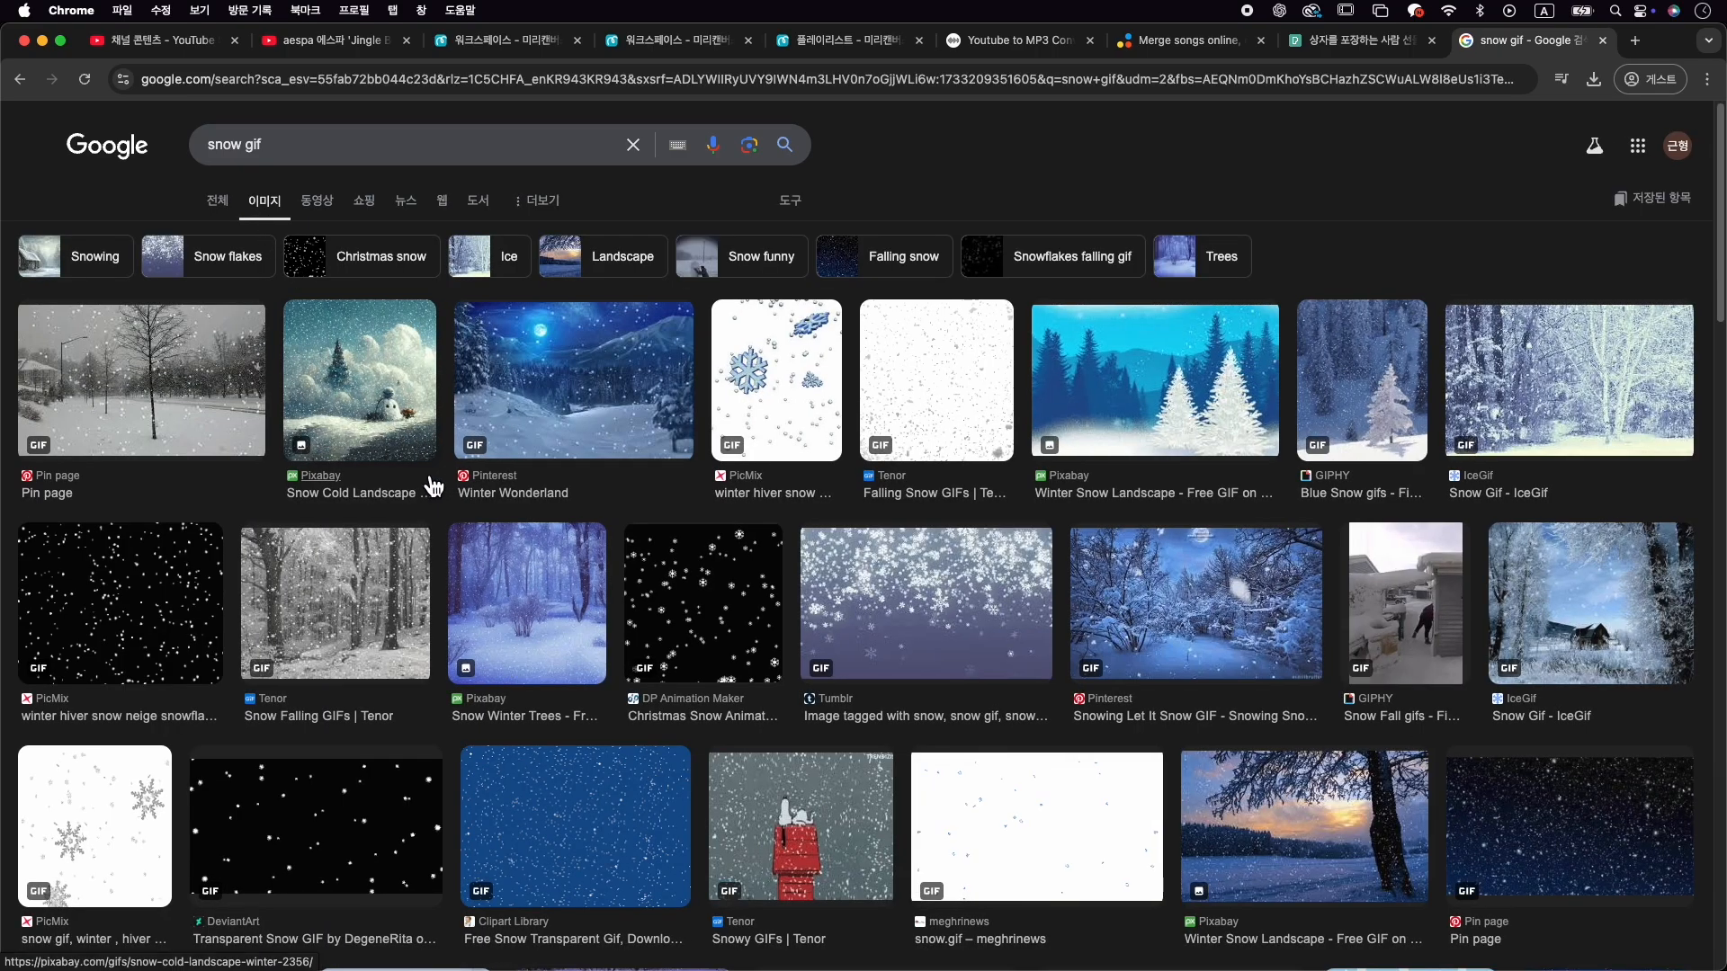
Save the transparent PicMix snowfall GIF to the 다운로드 folder under the name 눈
left_click(177, 616)
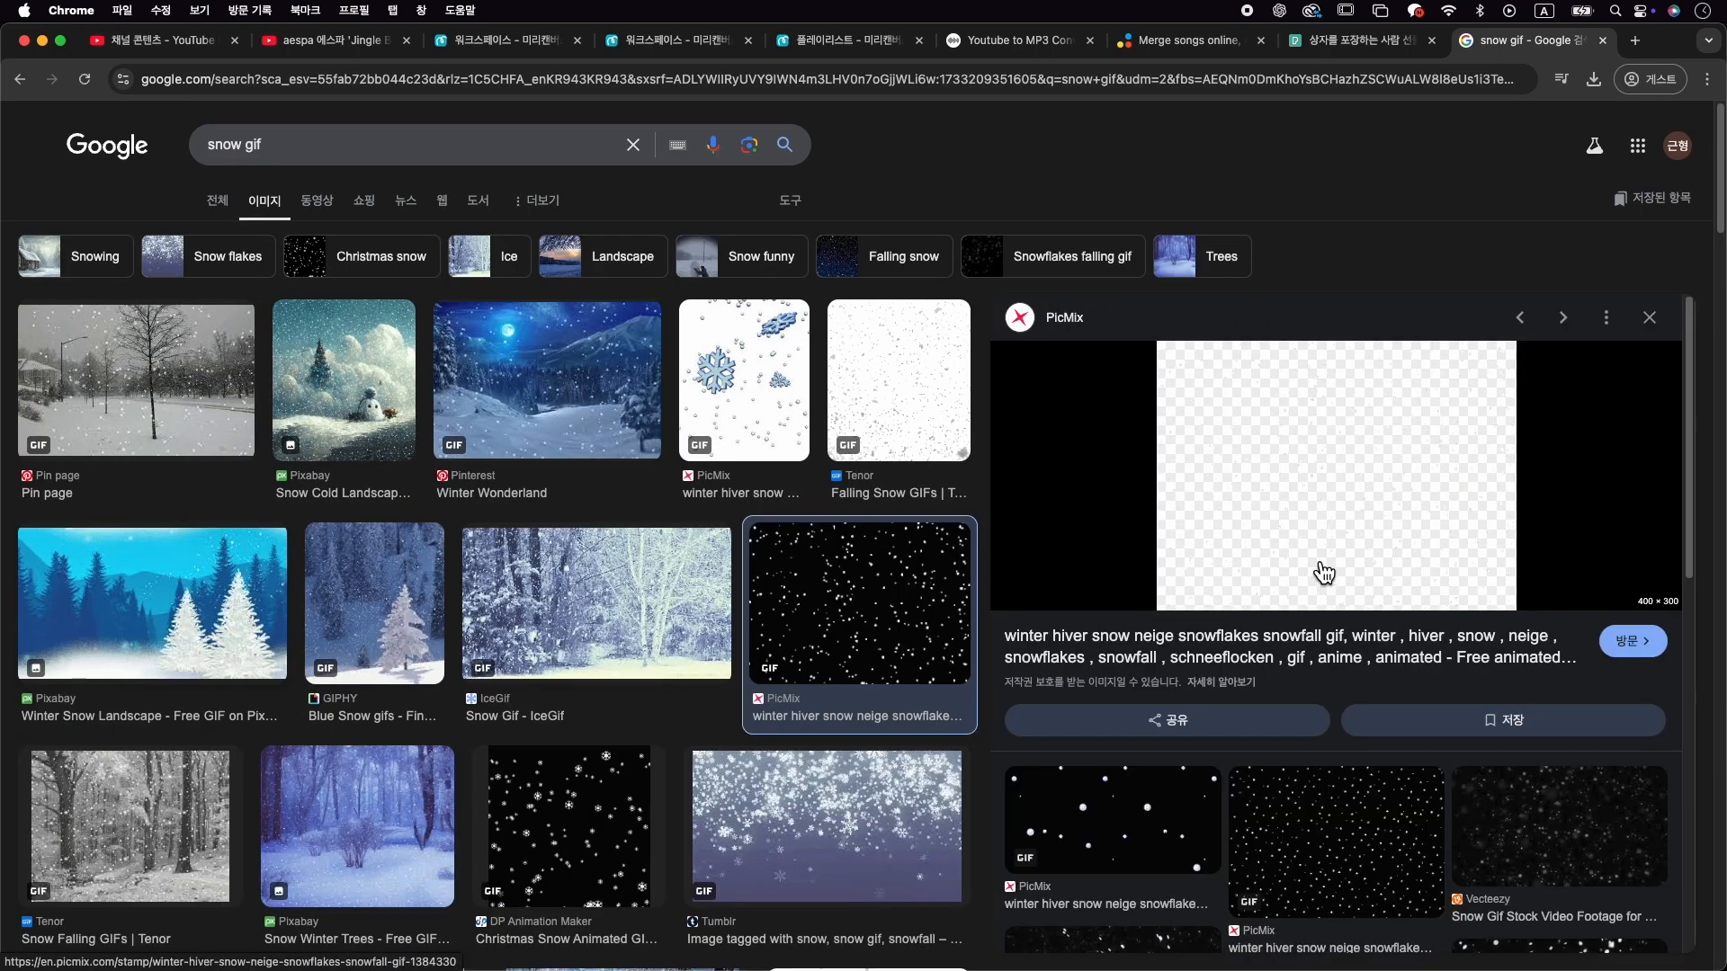
right_click(1347, 480)
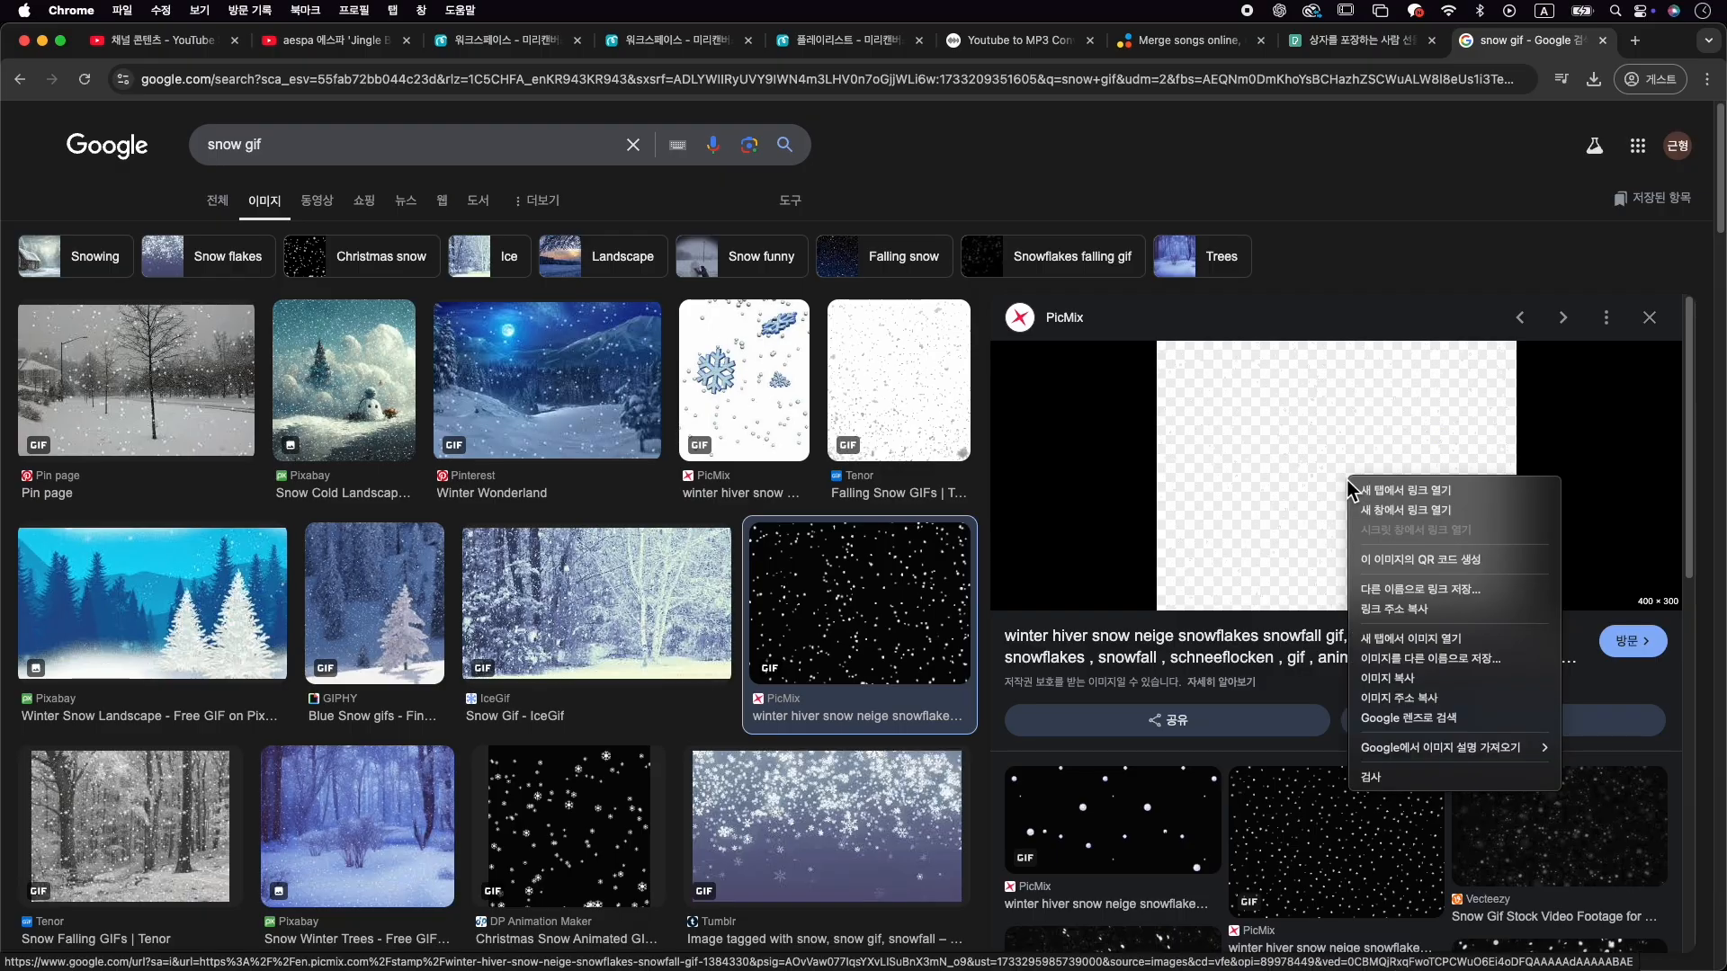
left_click(1439, 661)
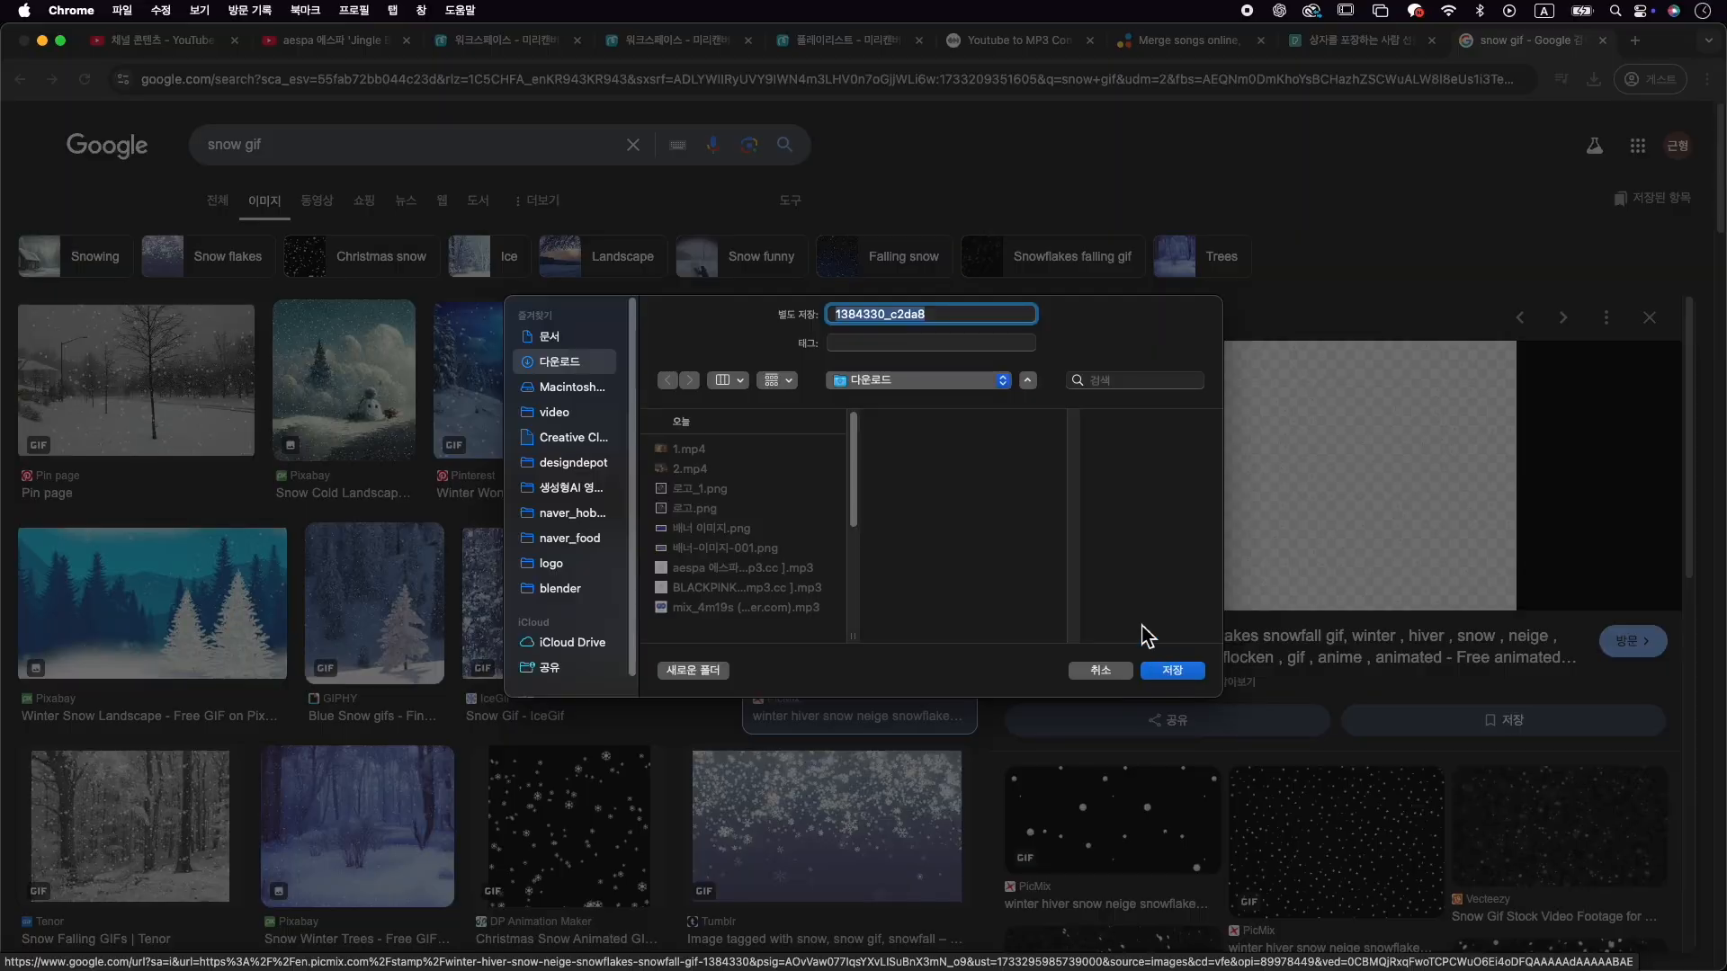
type("누ㄴ")
key("Return")
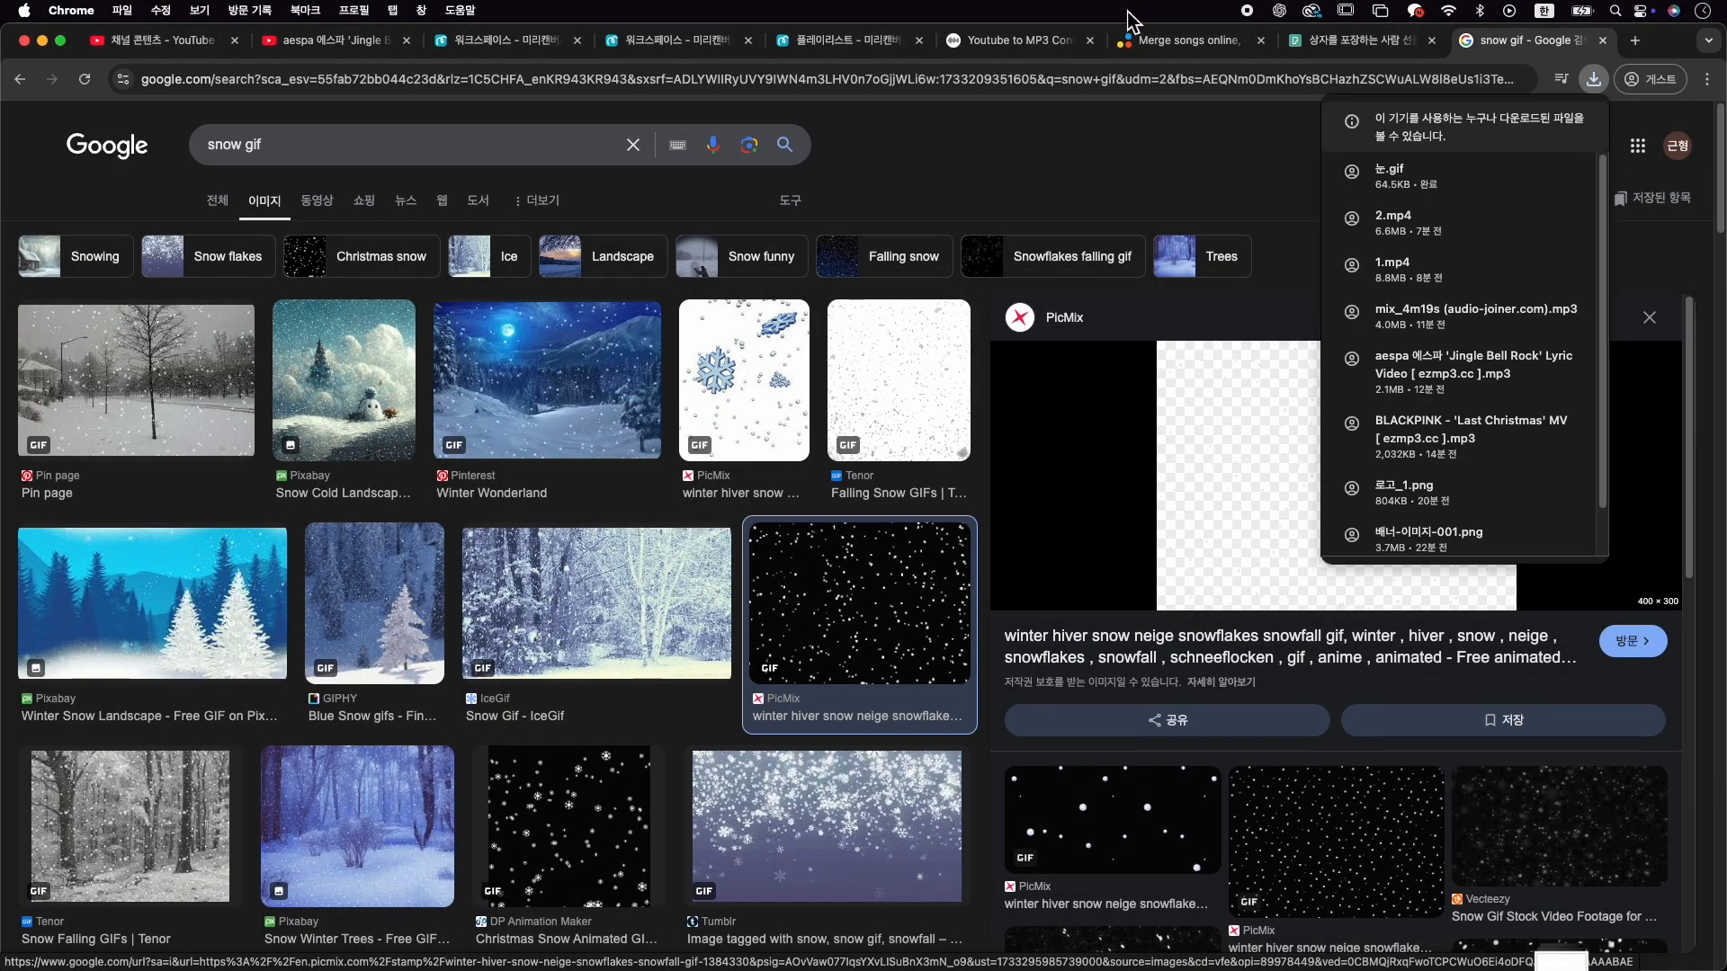
Return to the playlist design in MiriCanvas and upload 눈.gif from the 다운로드 folder
left_click(845, 39)
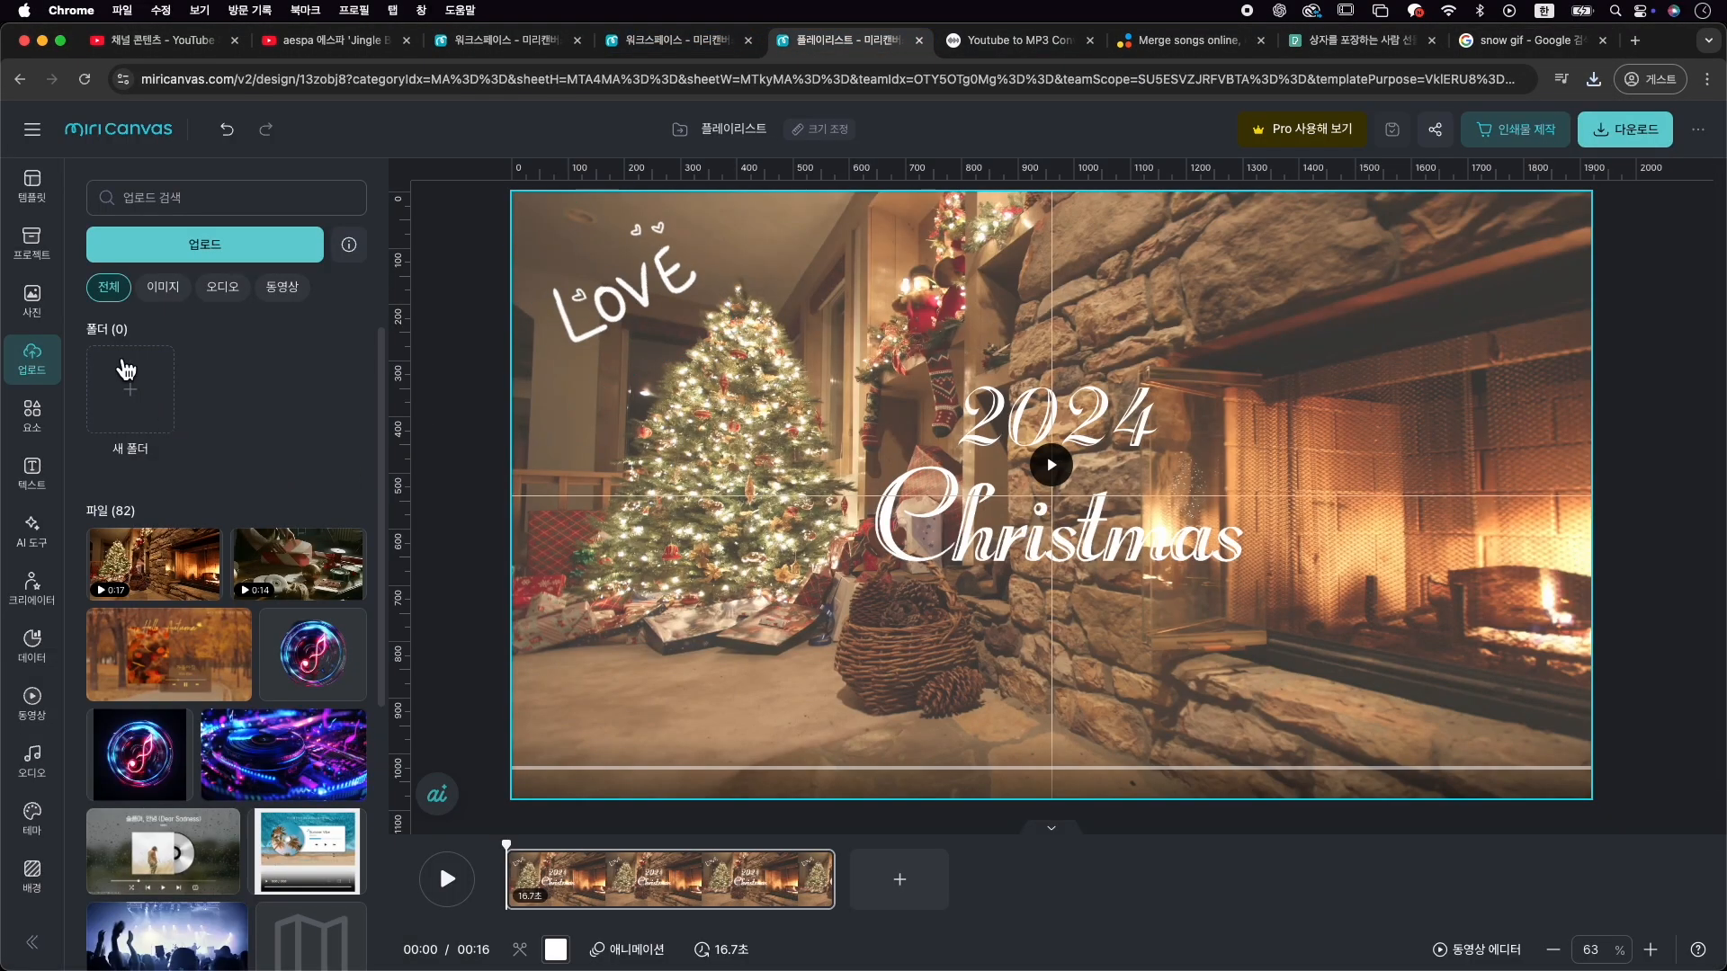
left_click(214, 268)
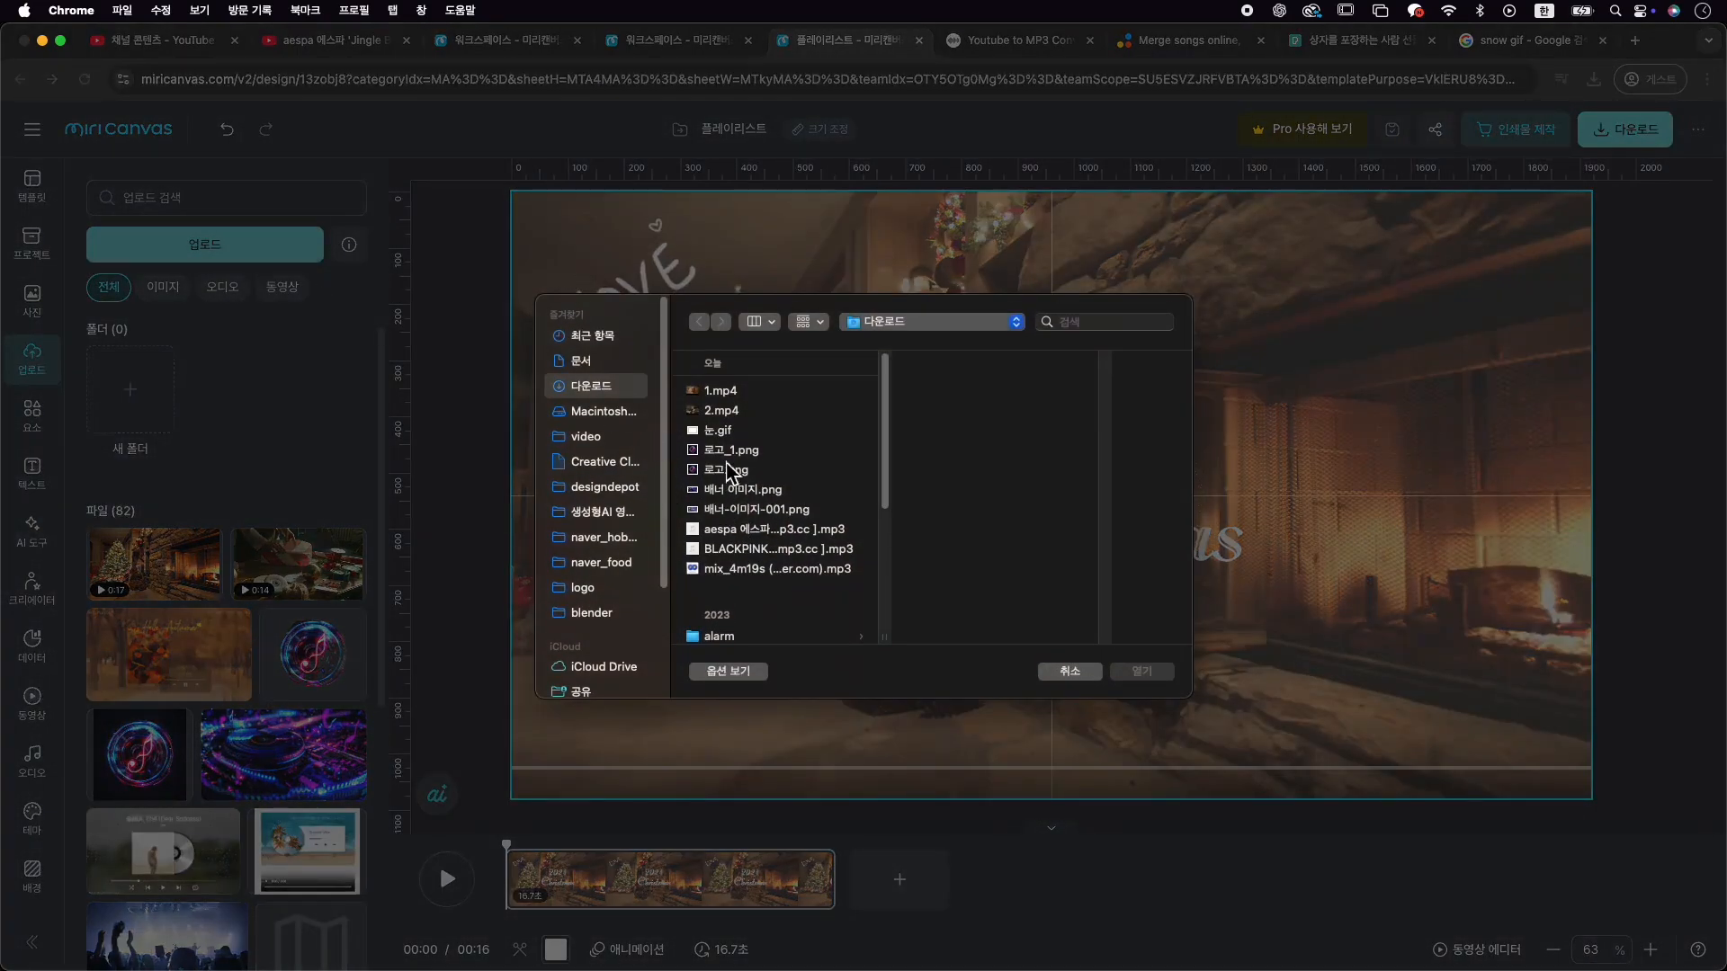
left_click(720, 431)
left_click(1142, 672)
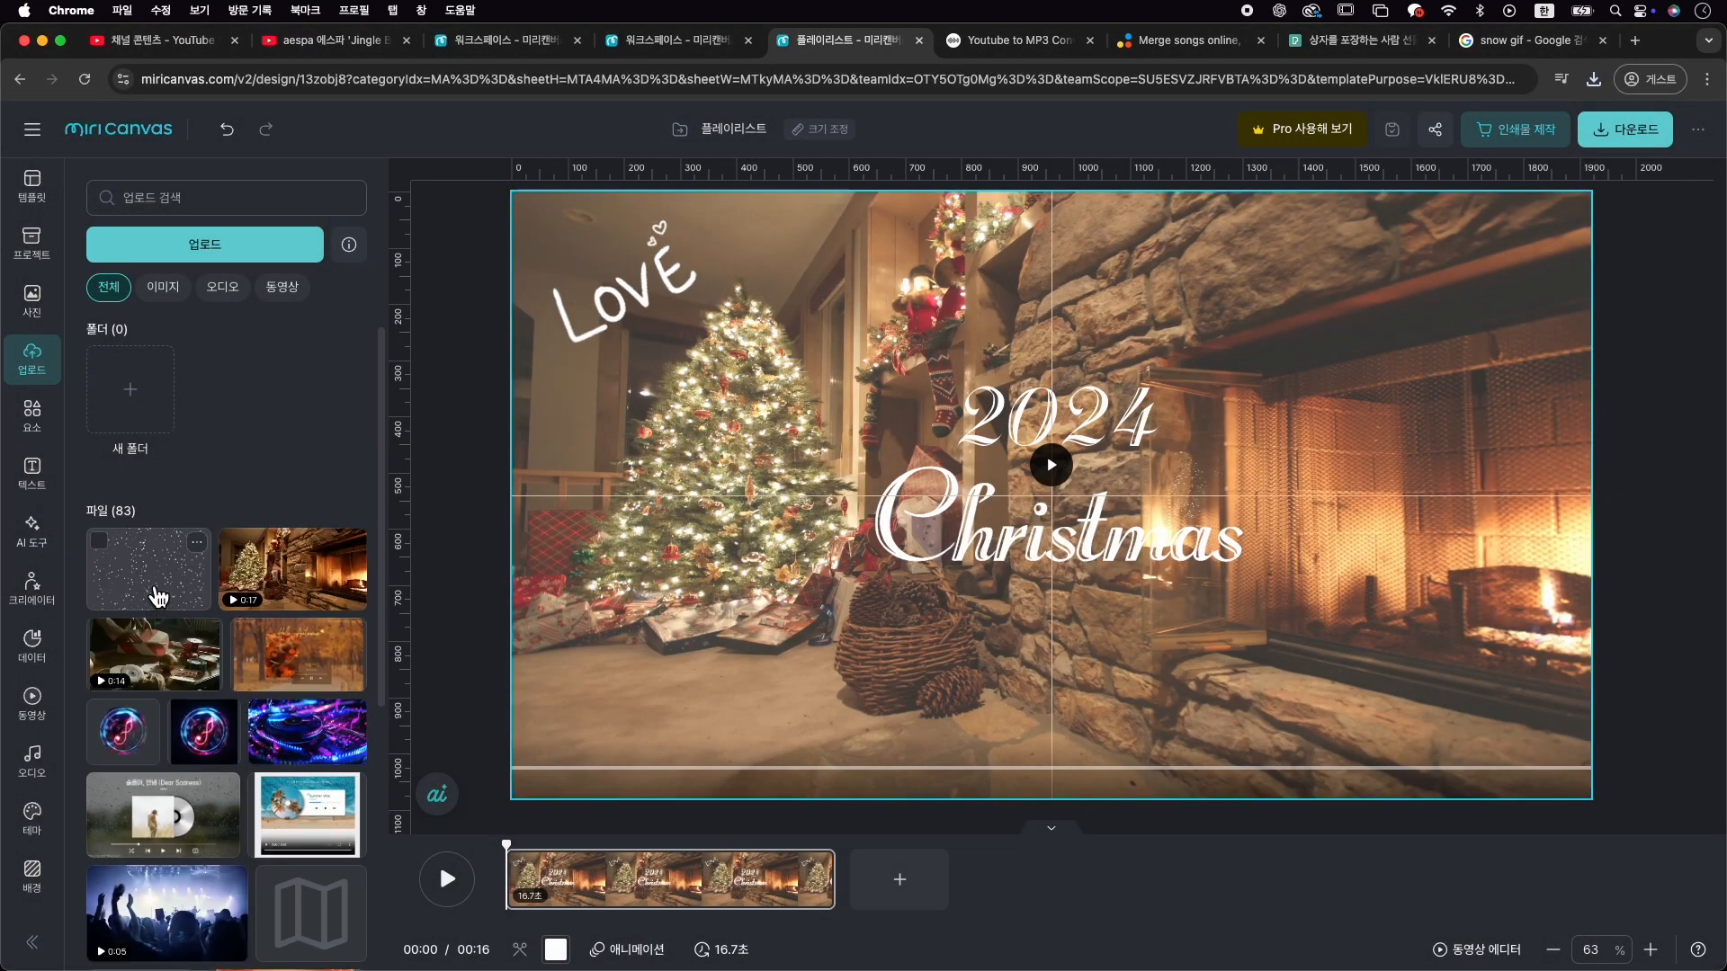
Place the uploaded snow GIF on the page, enlarge it to cover the whole page and set its opacity to 44%
left_click(159, 596)
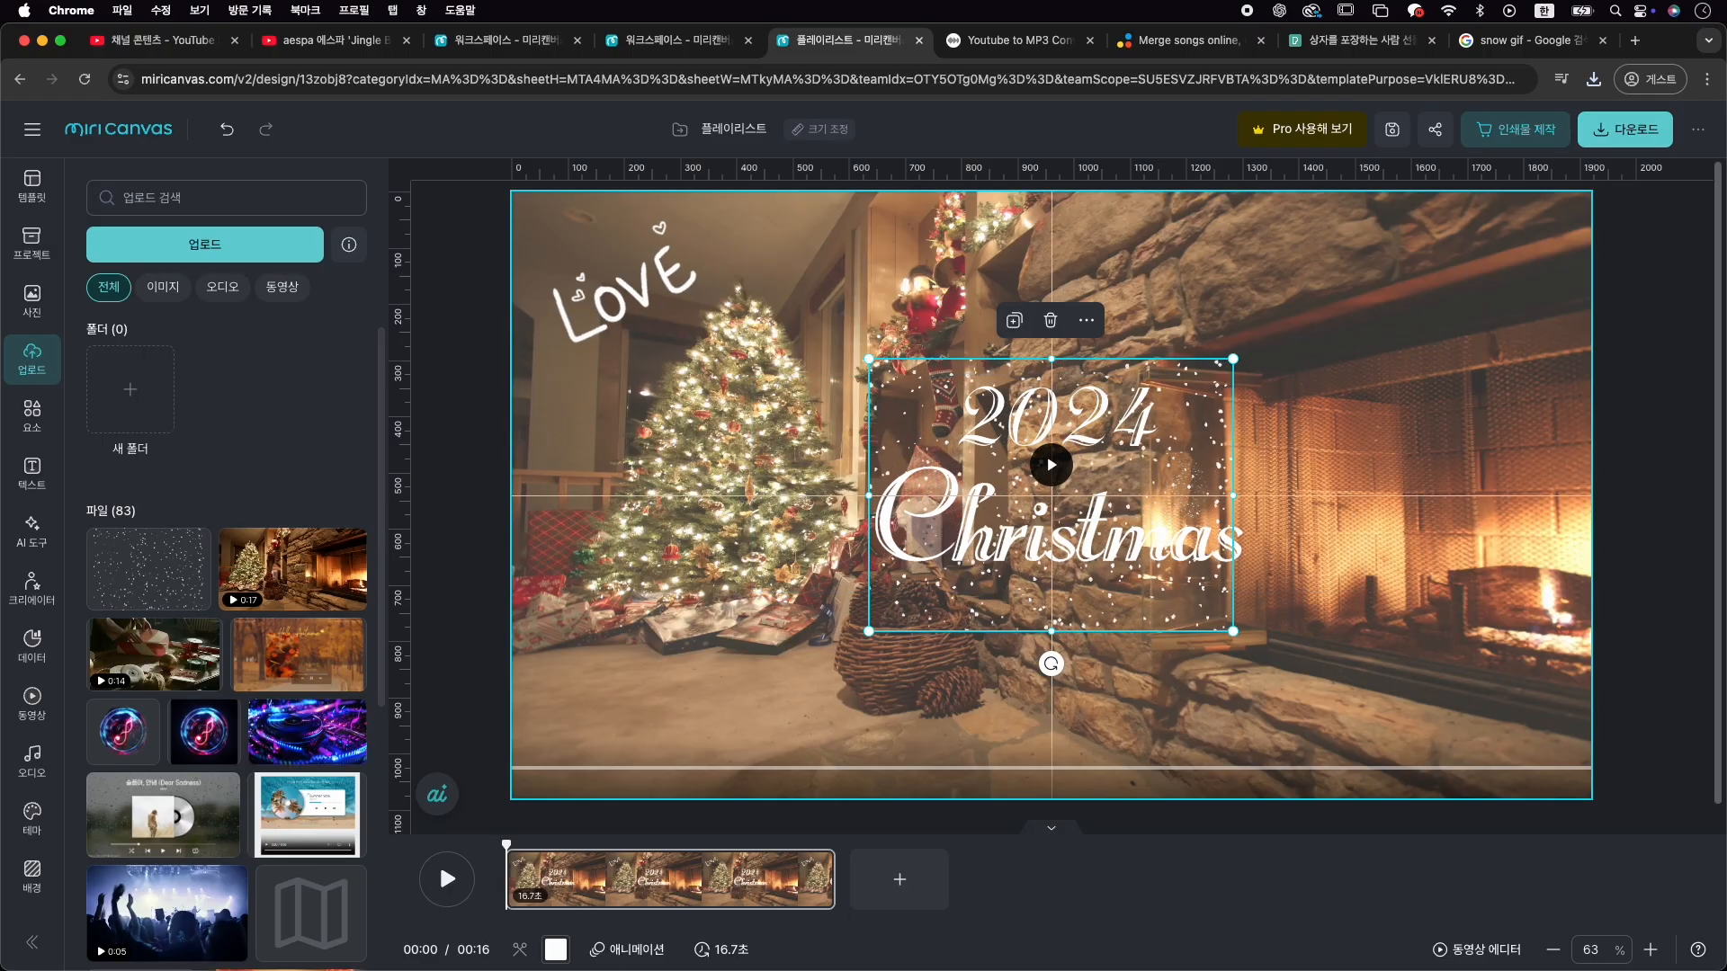
left_click_drag(1230, 361, 1311, 331)
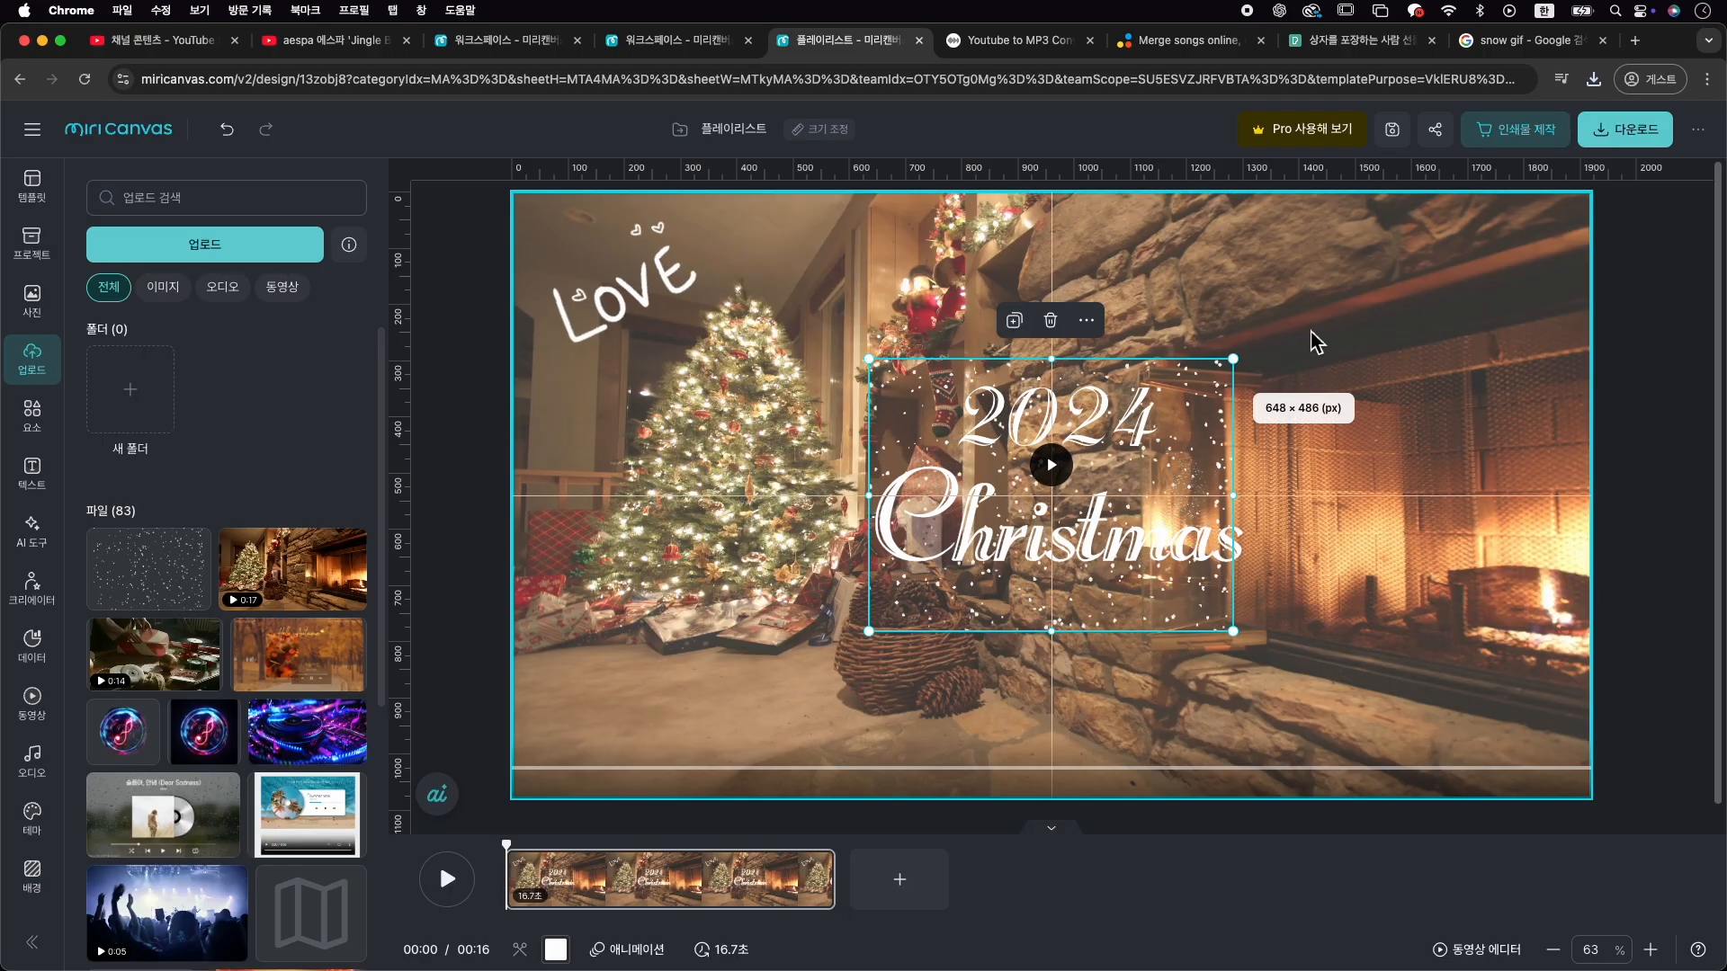
left_click_drag(1419, 289, 1635, 207)
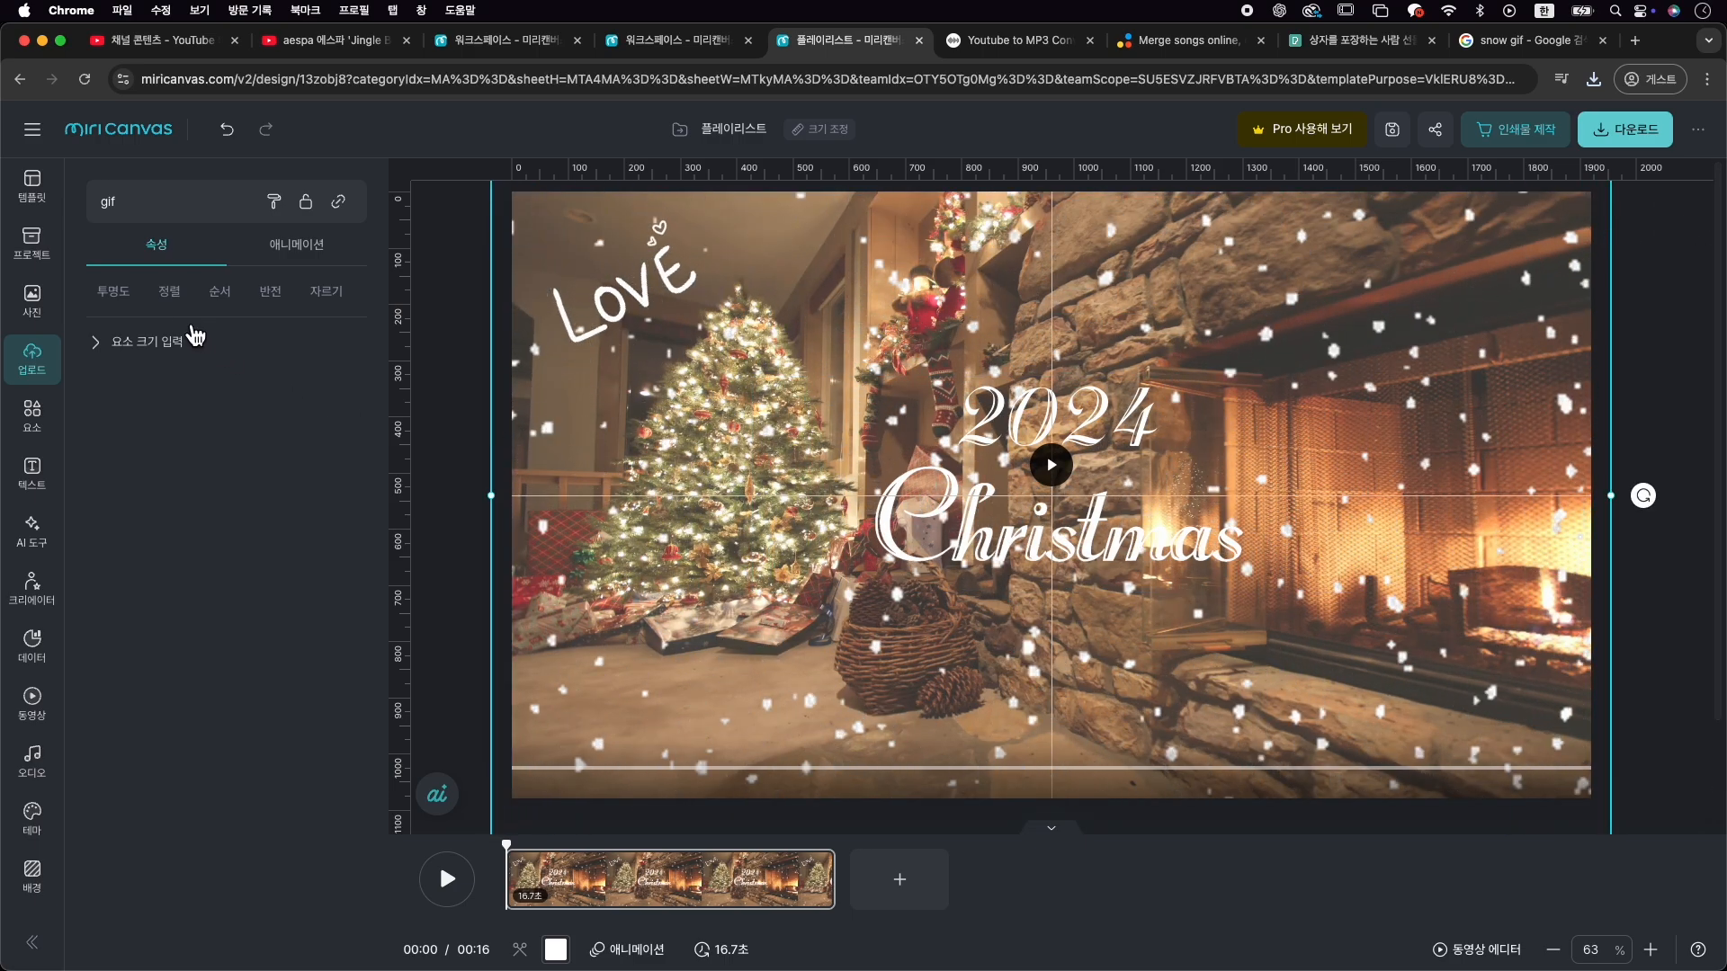
left_click(115, 295)
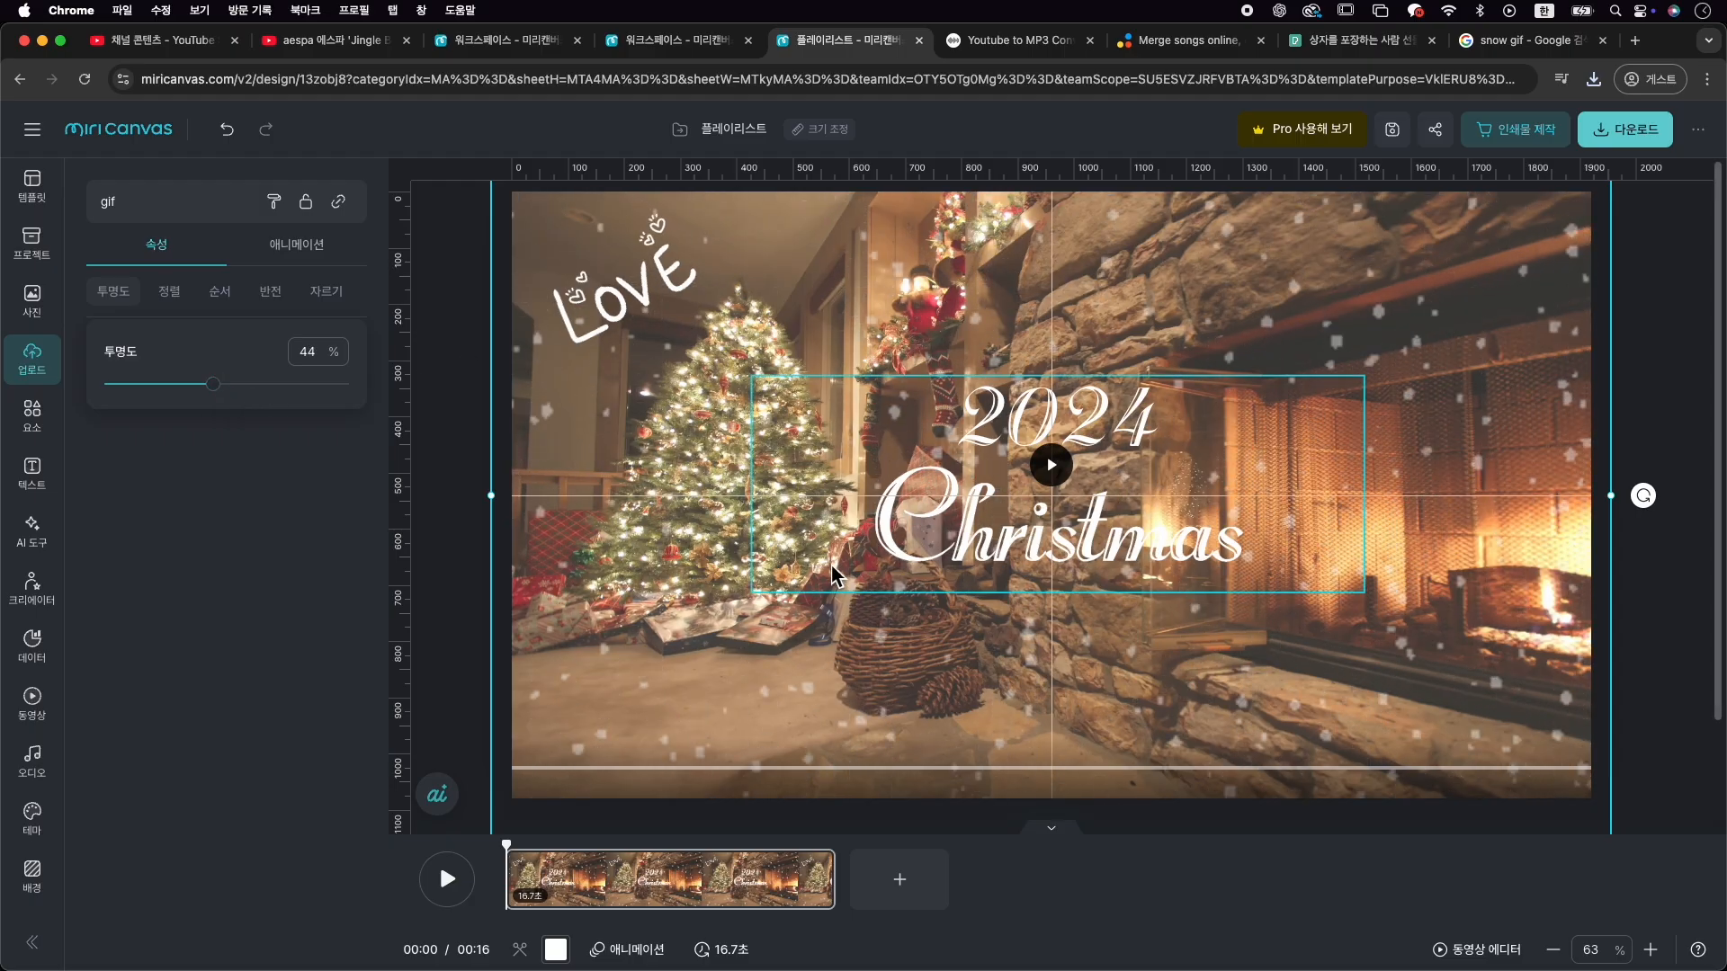
left_click(628, 298)
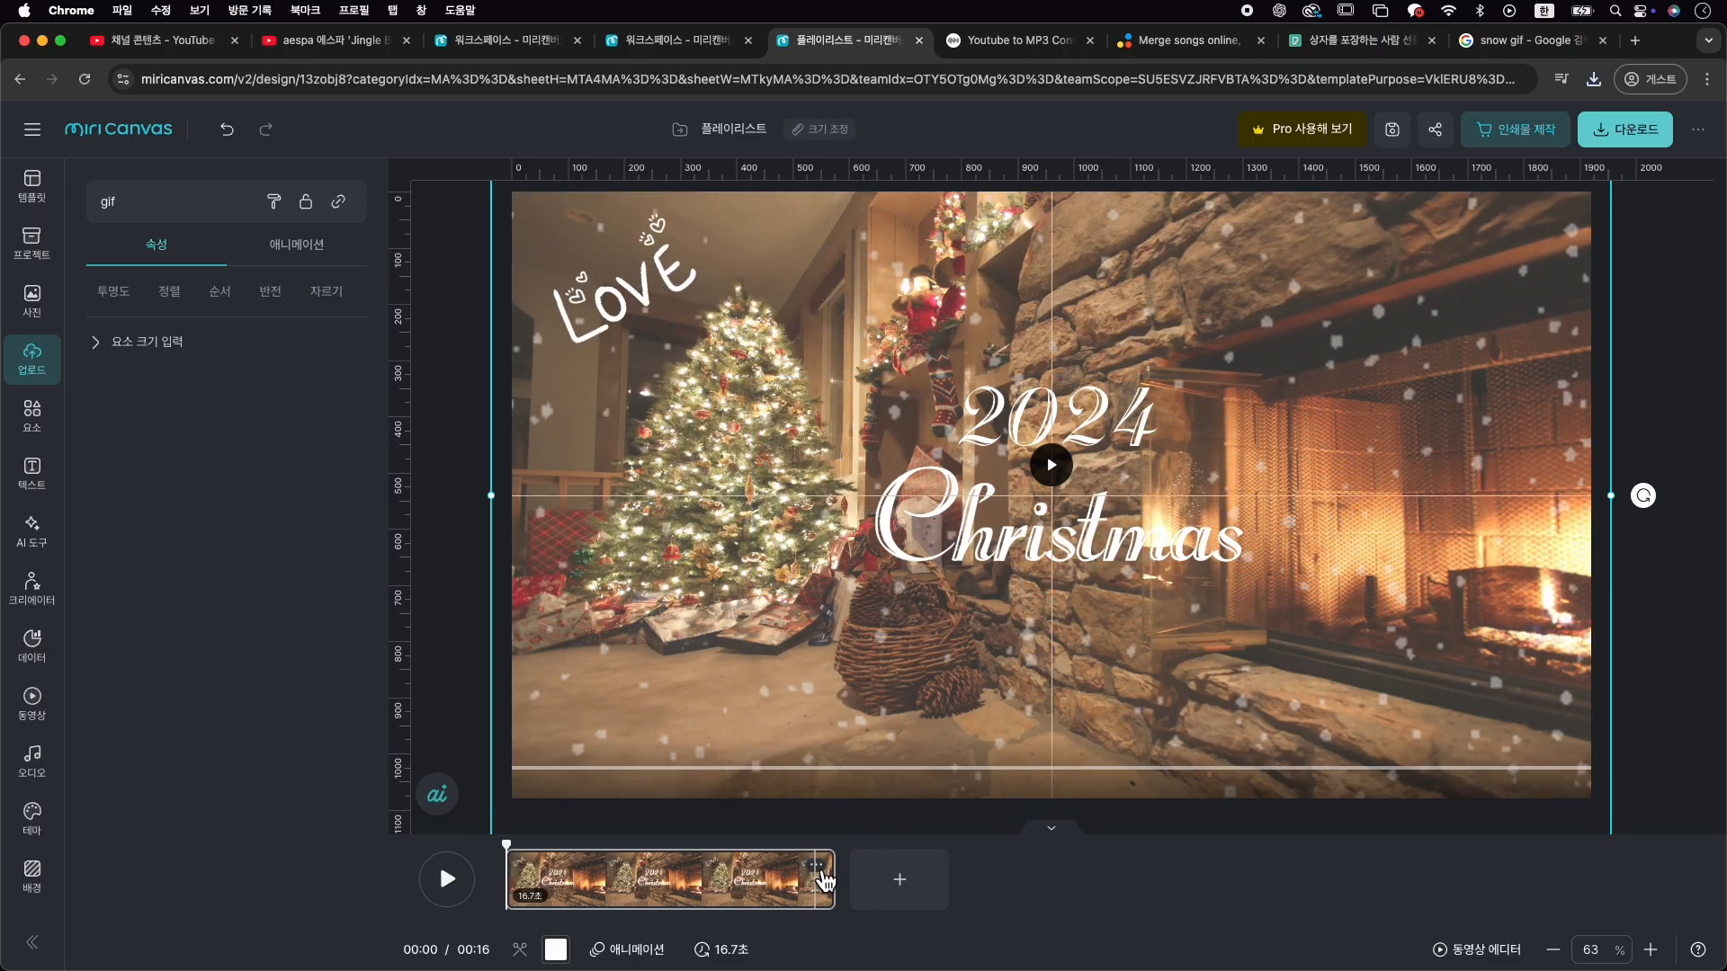
Duplicate the finished fireplace page as a second page
left_click_drag(830, 889, 867, 893)
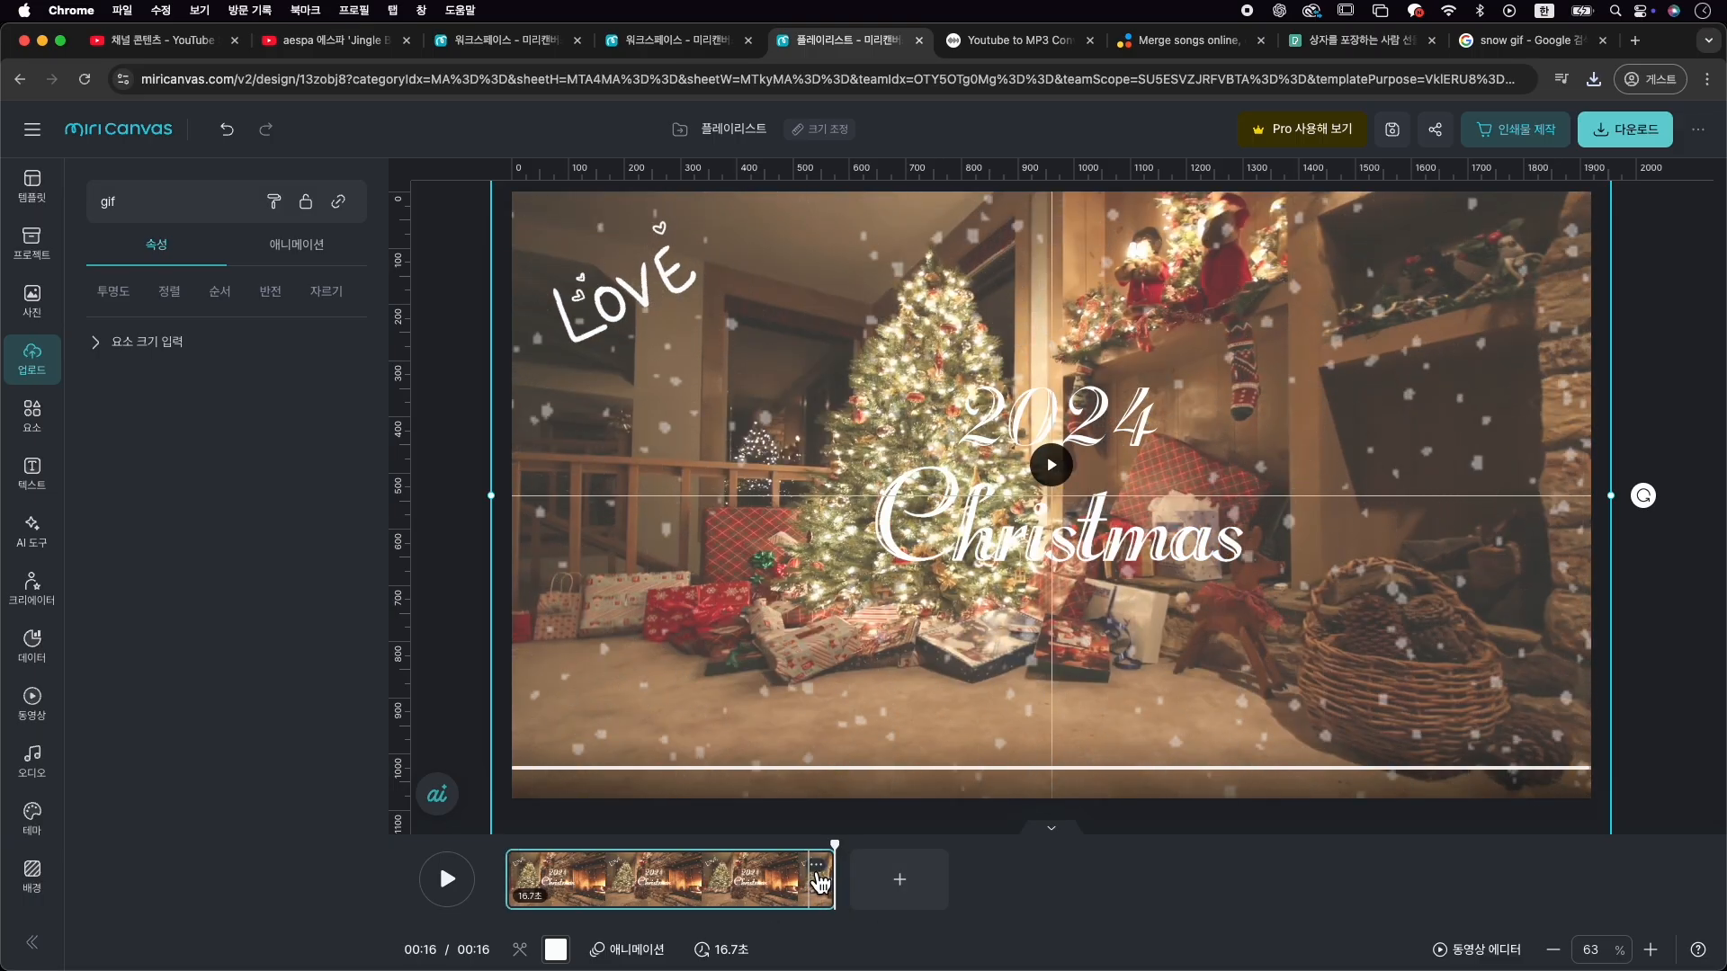
left_click(818, 867)
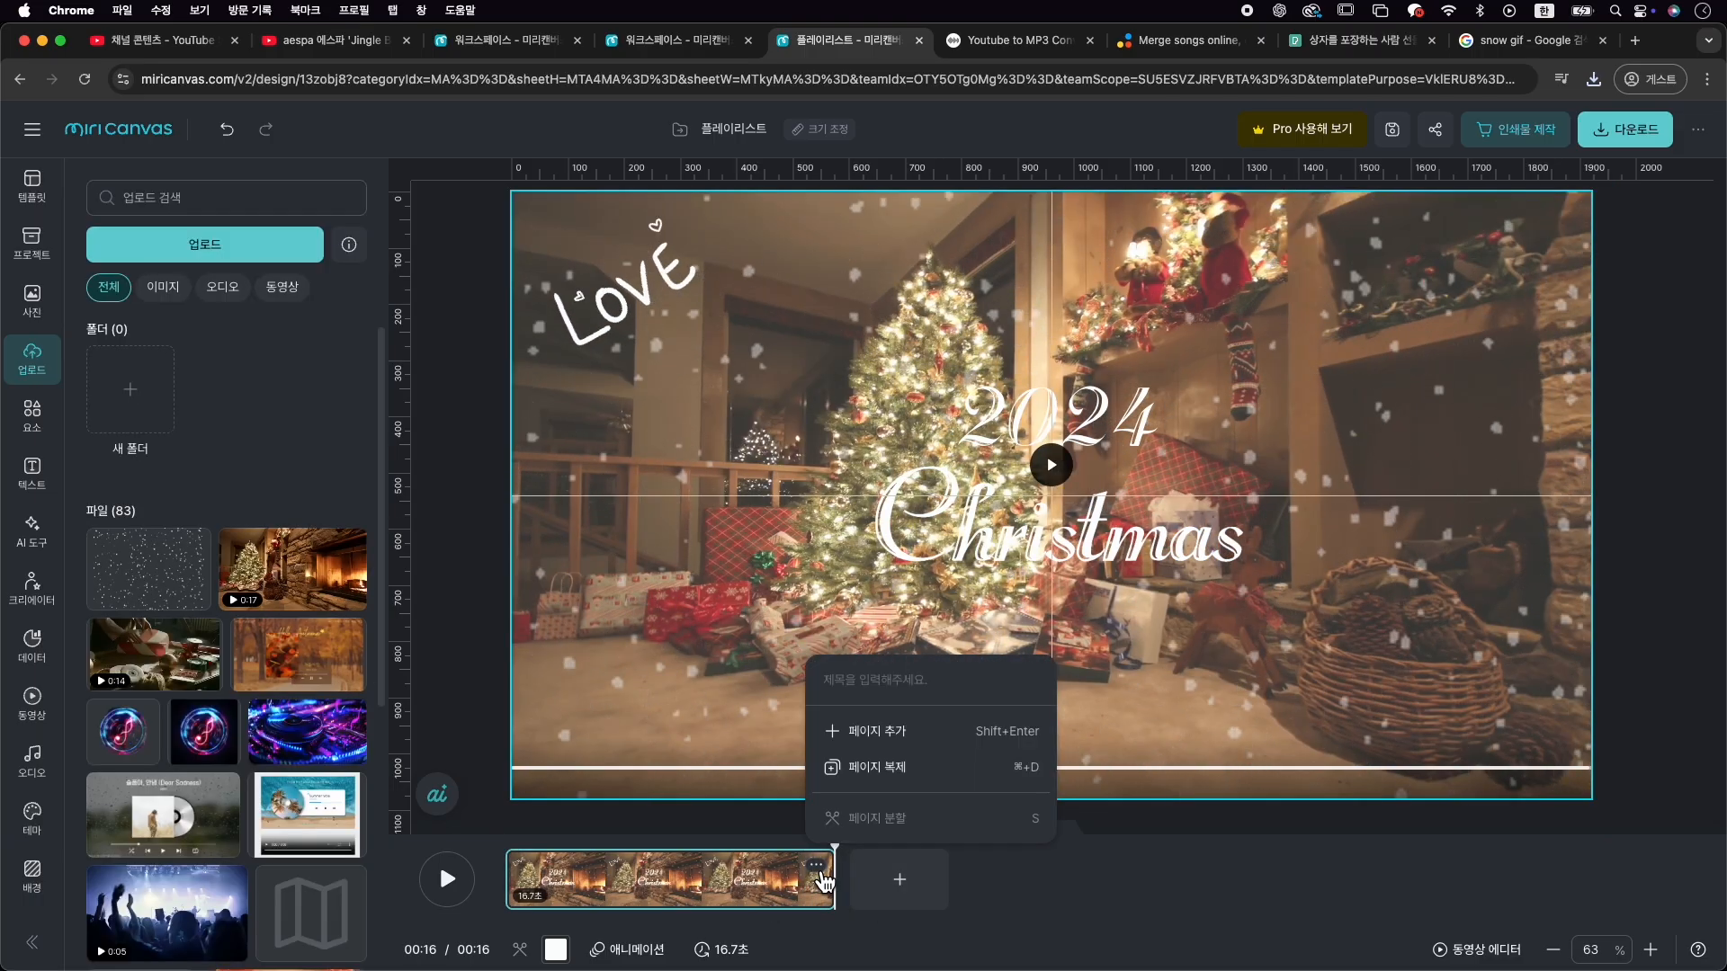
left_click(910, 775)
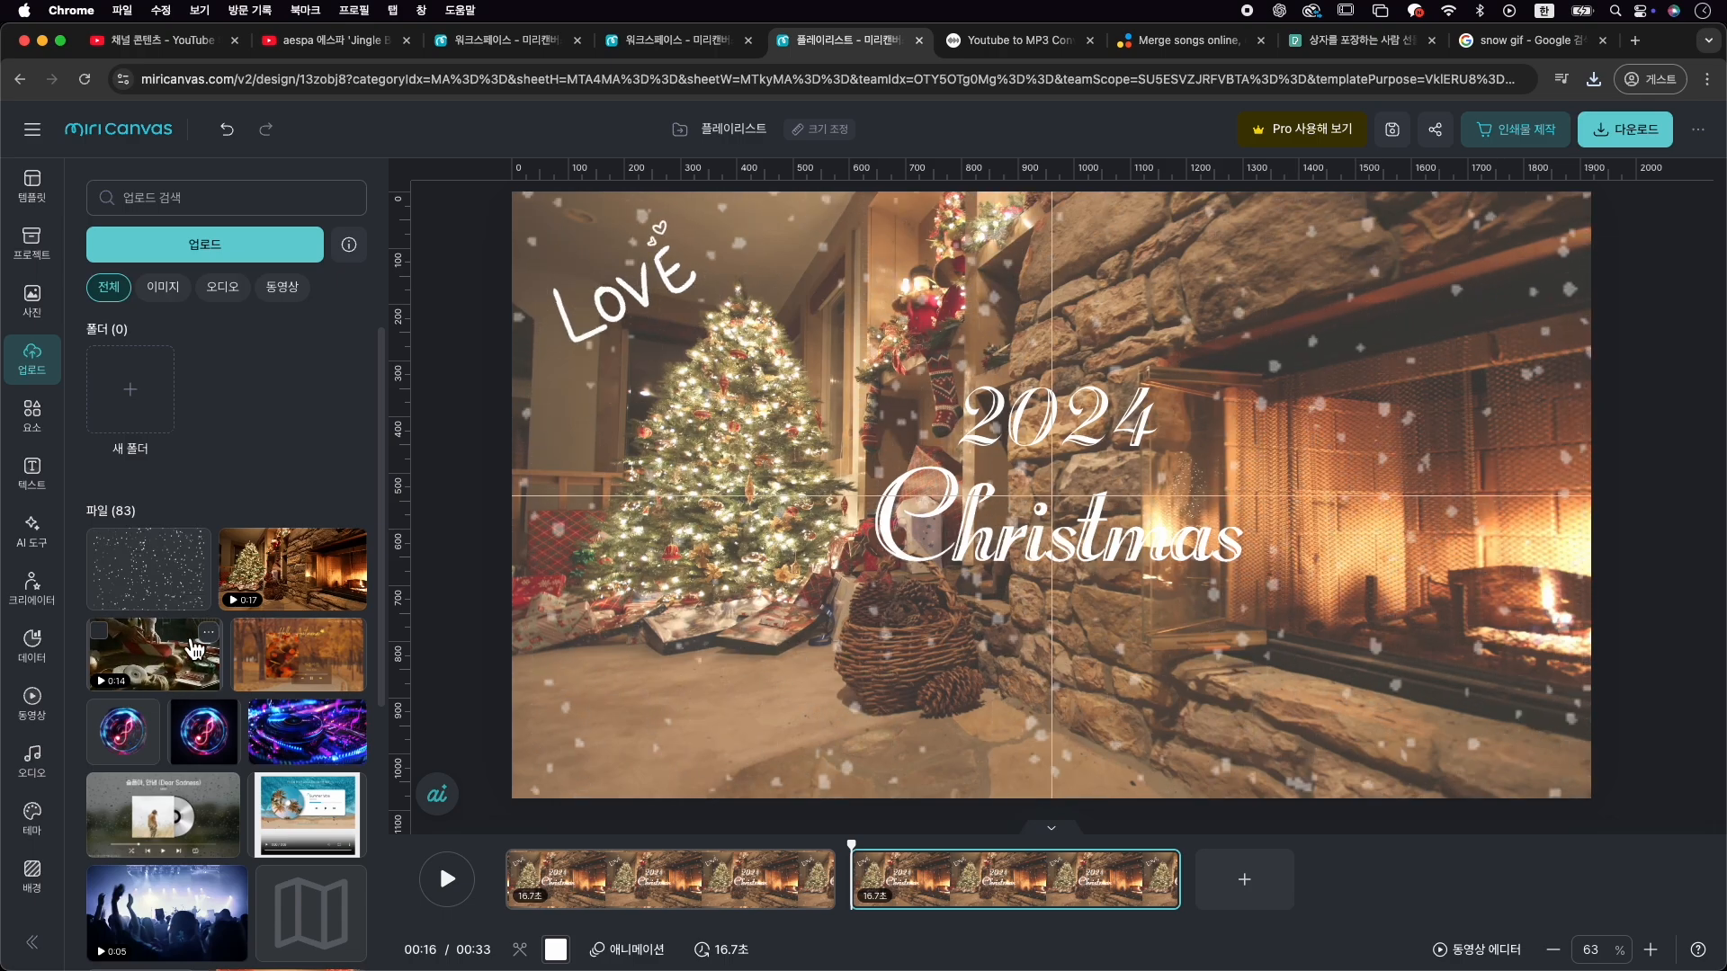
left_click_drag(162, 673, 162, 648)
left_click(157, 668)
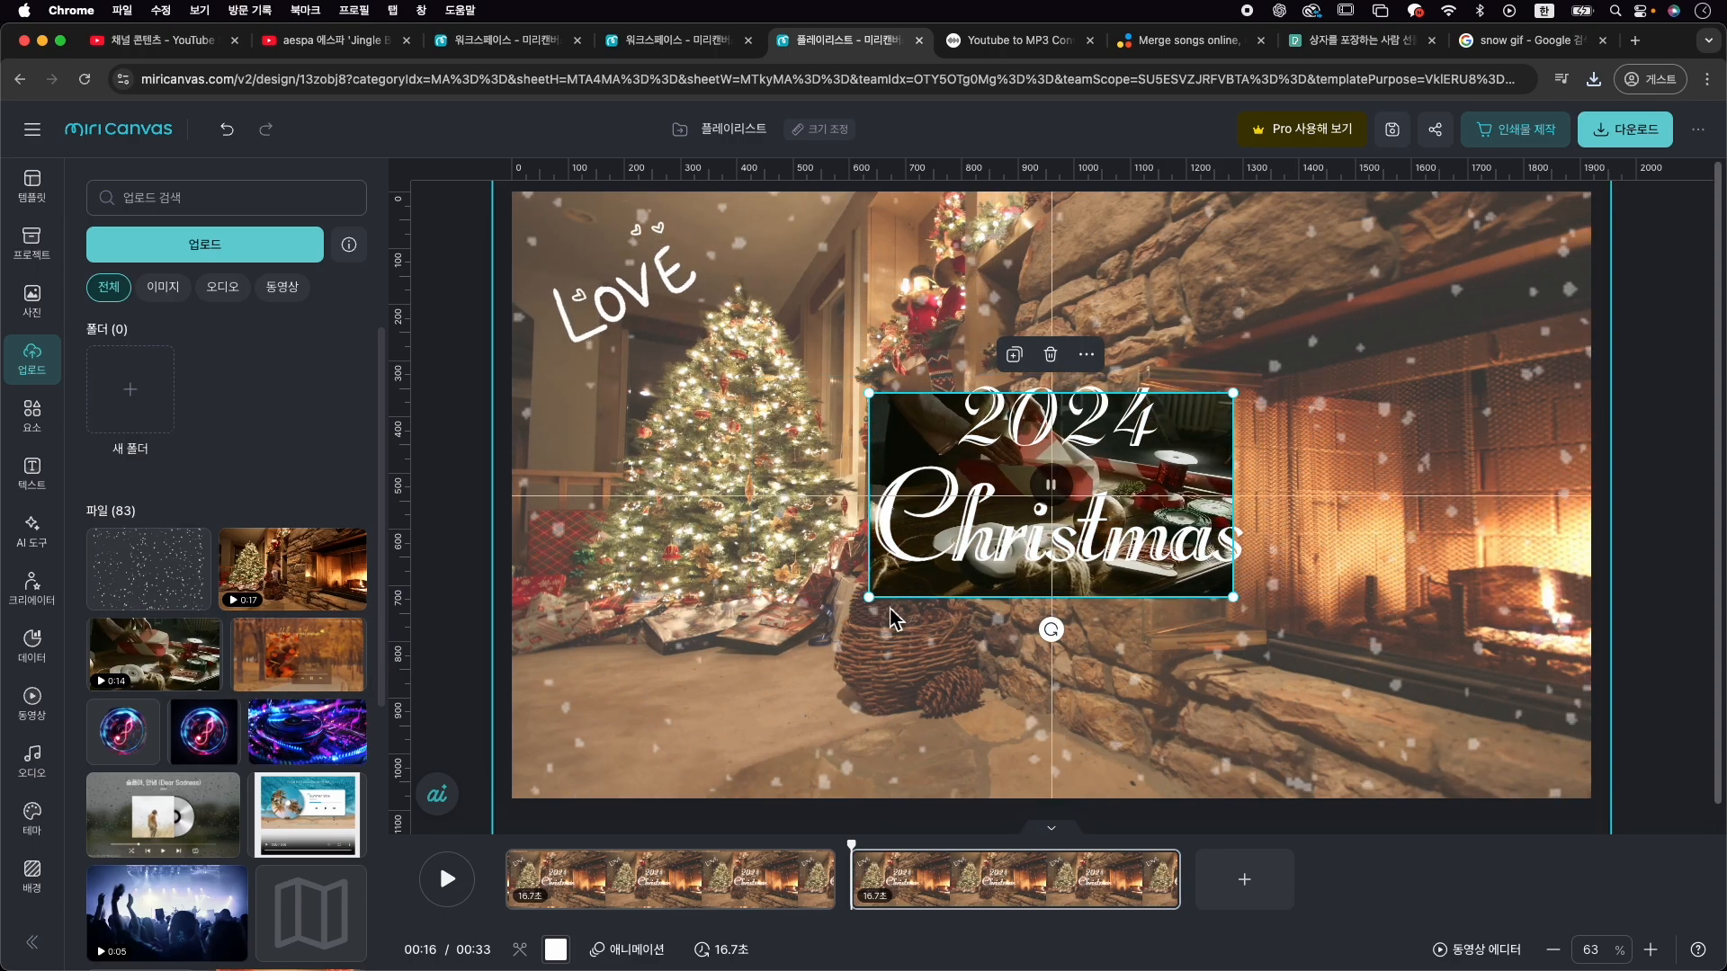
key("Delete")
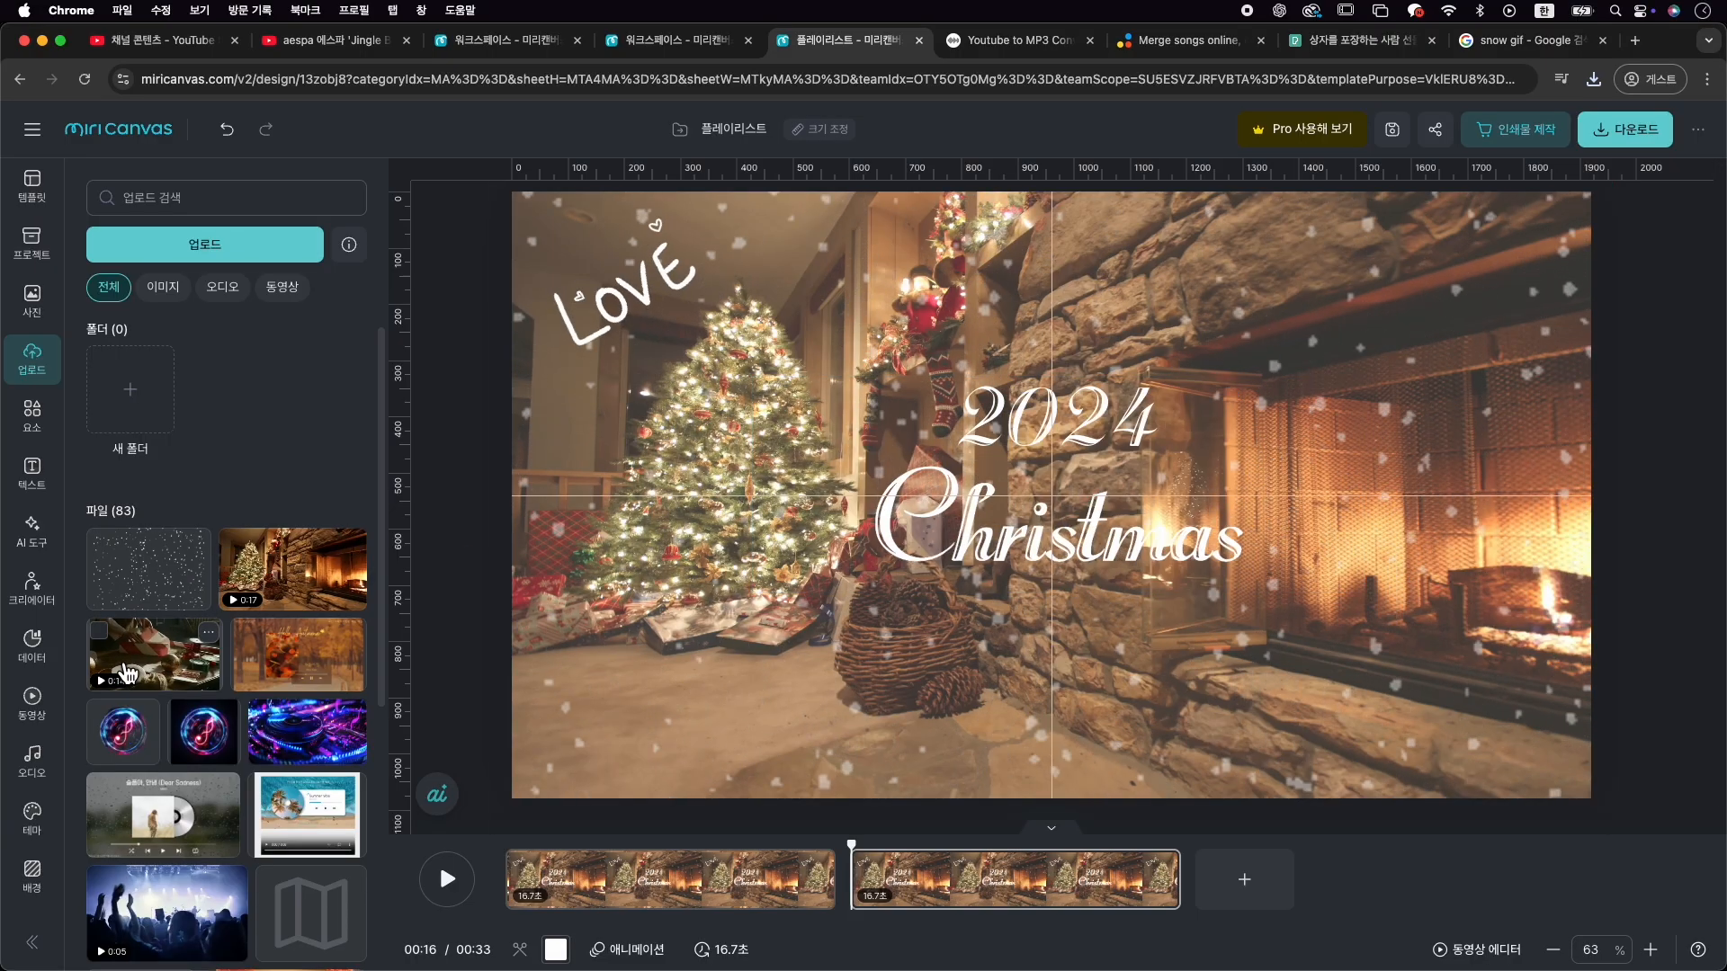
left_click_drag(171, 663, 555, 597)
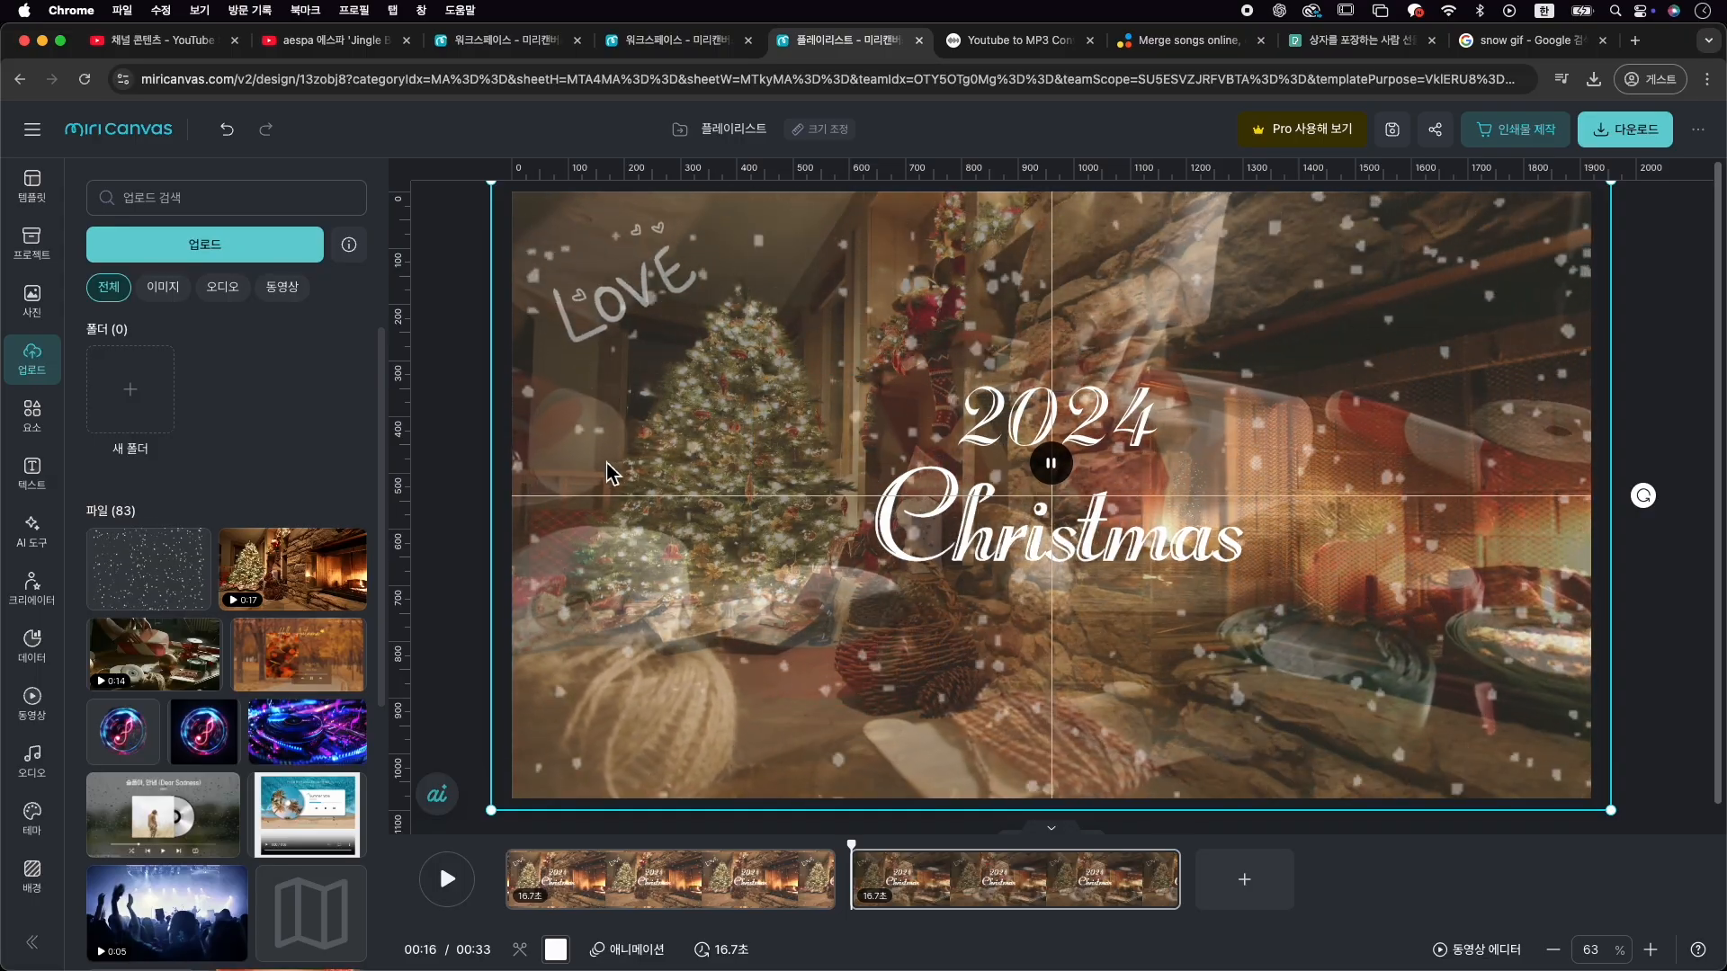
key("super+z")
Delete the snow overlay from the second page and detach the fireplace video from the page background
left_click(713, 636)
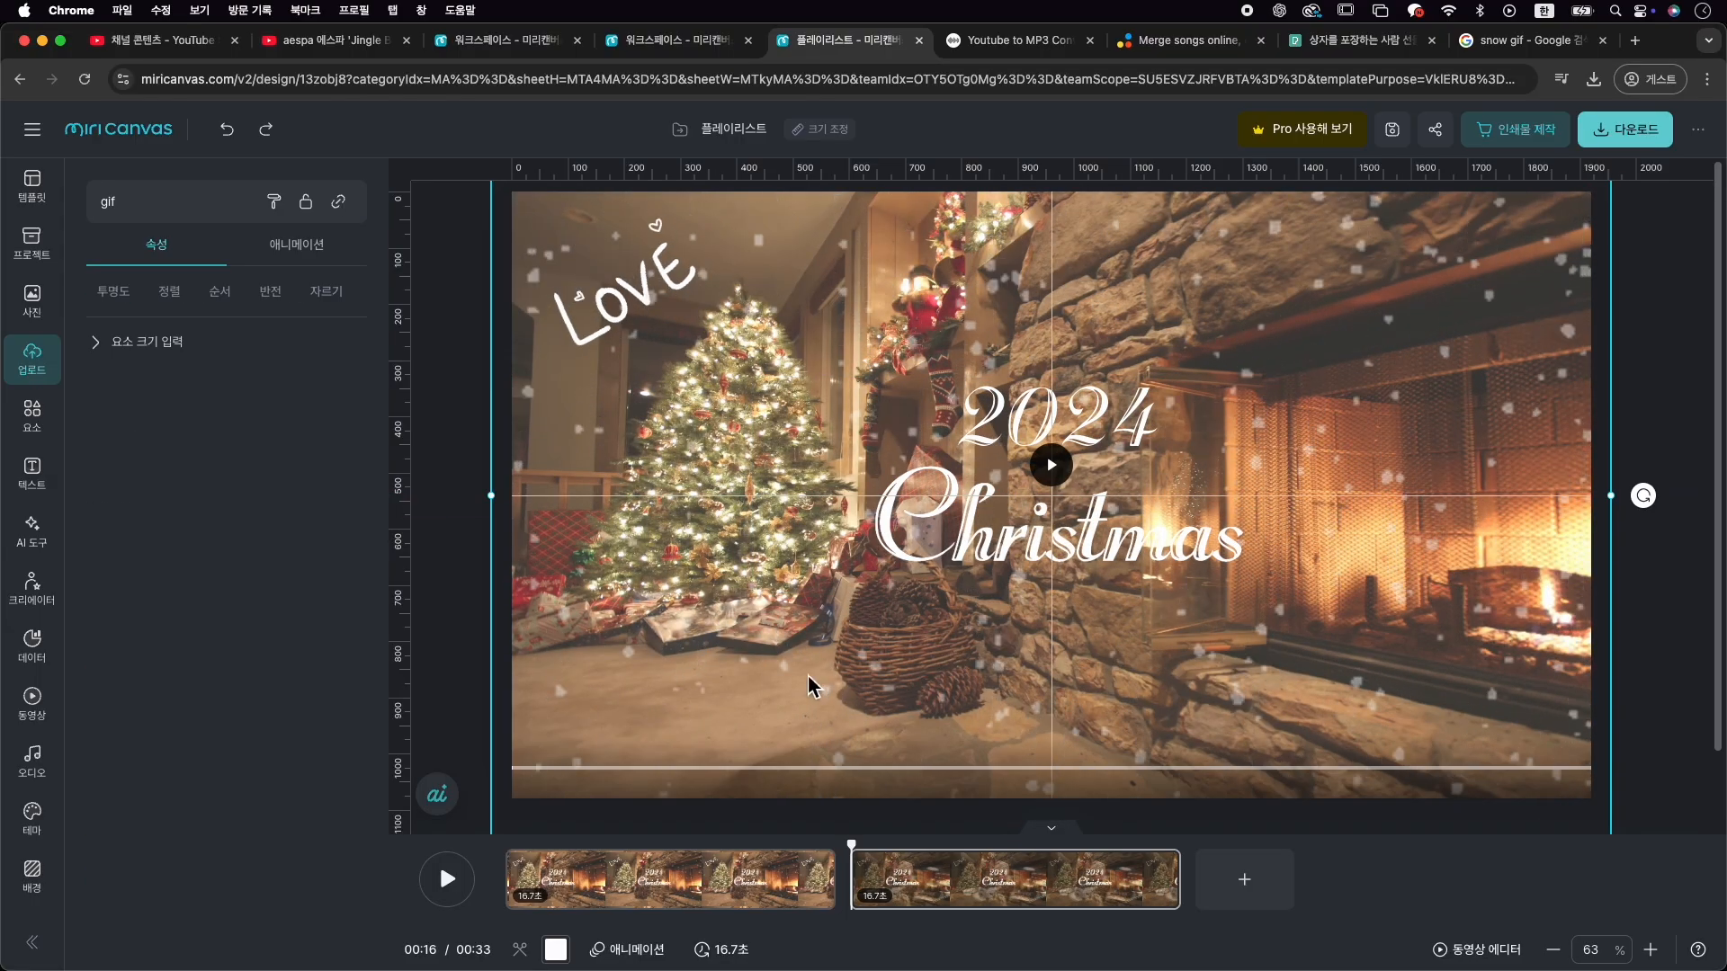
key("Delete")
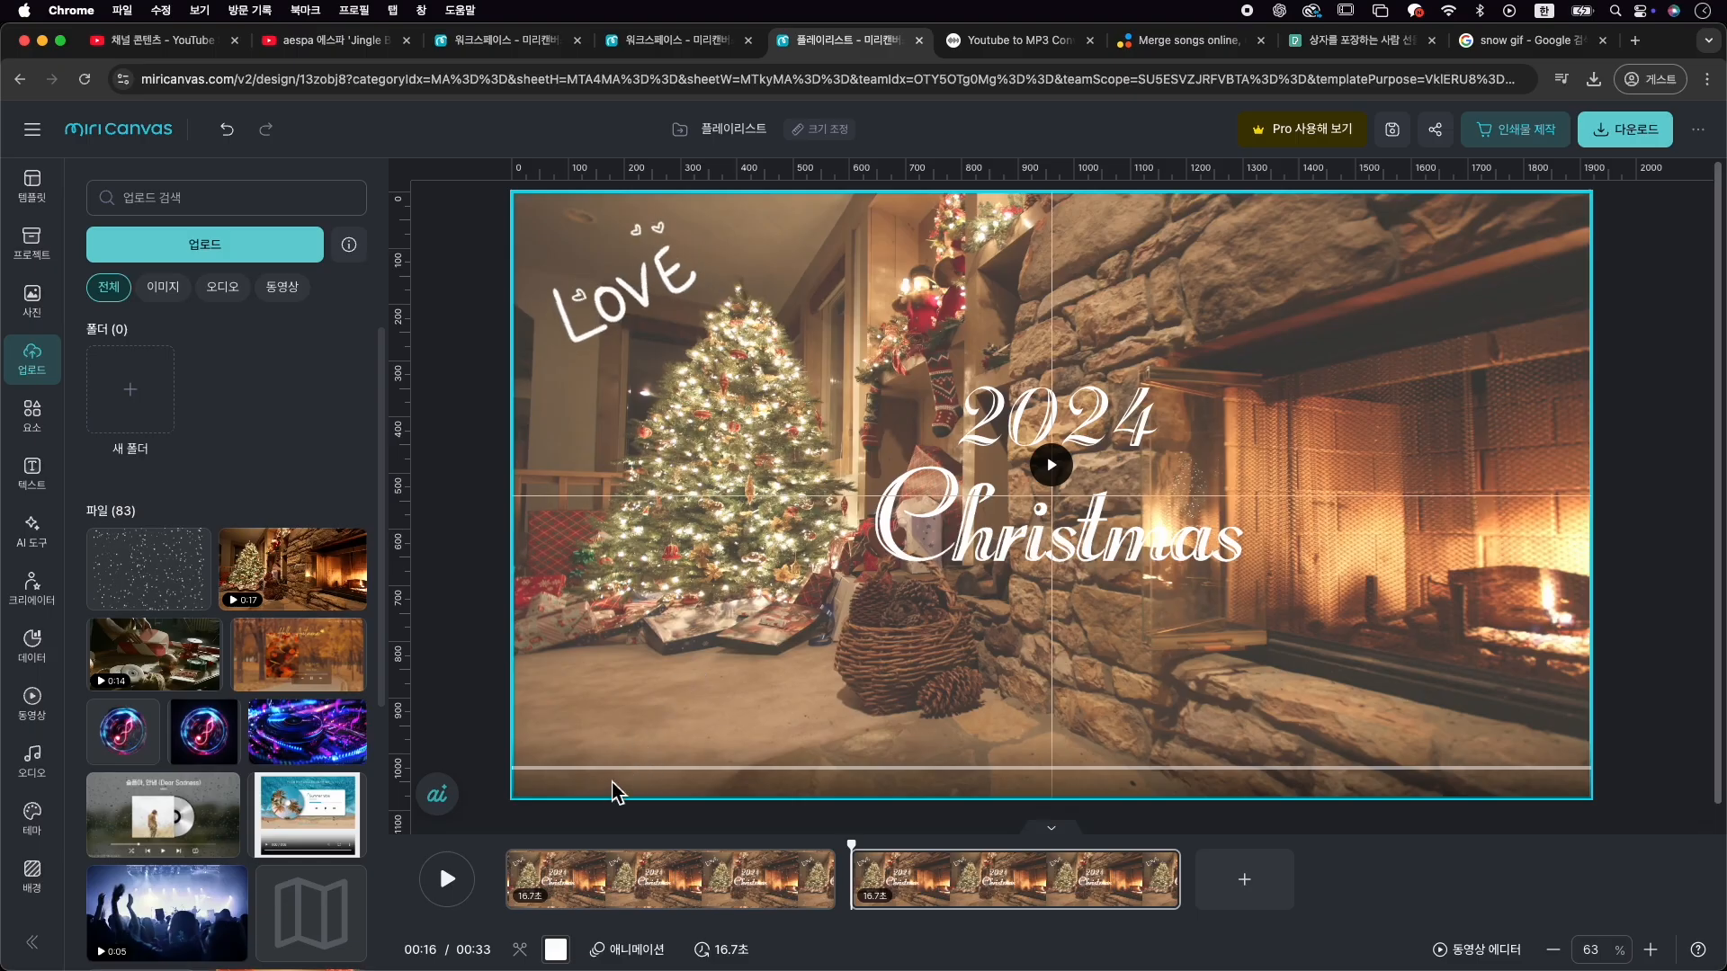
right_click(629, 688)
left_click(701, 737)
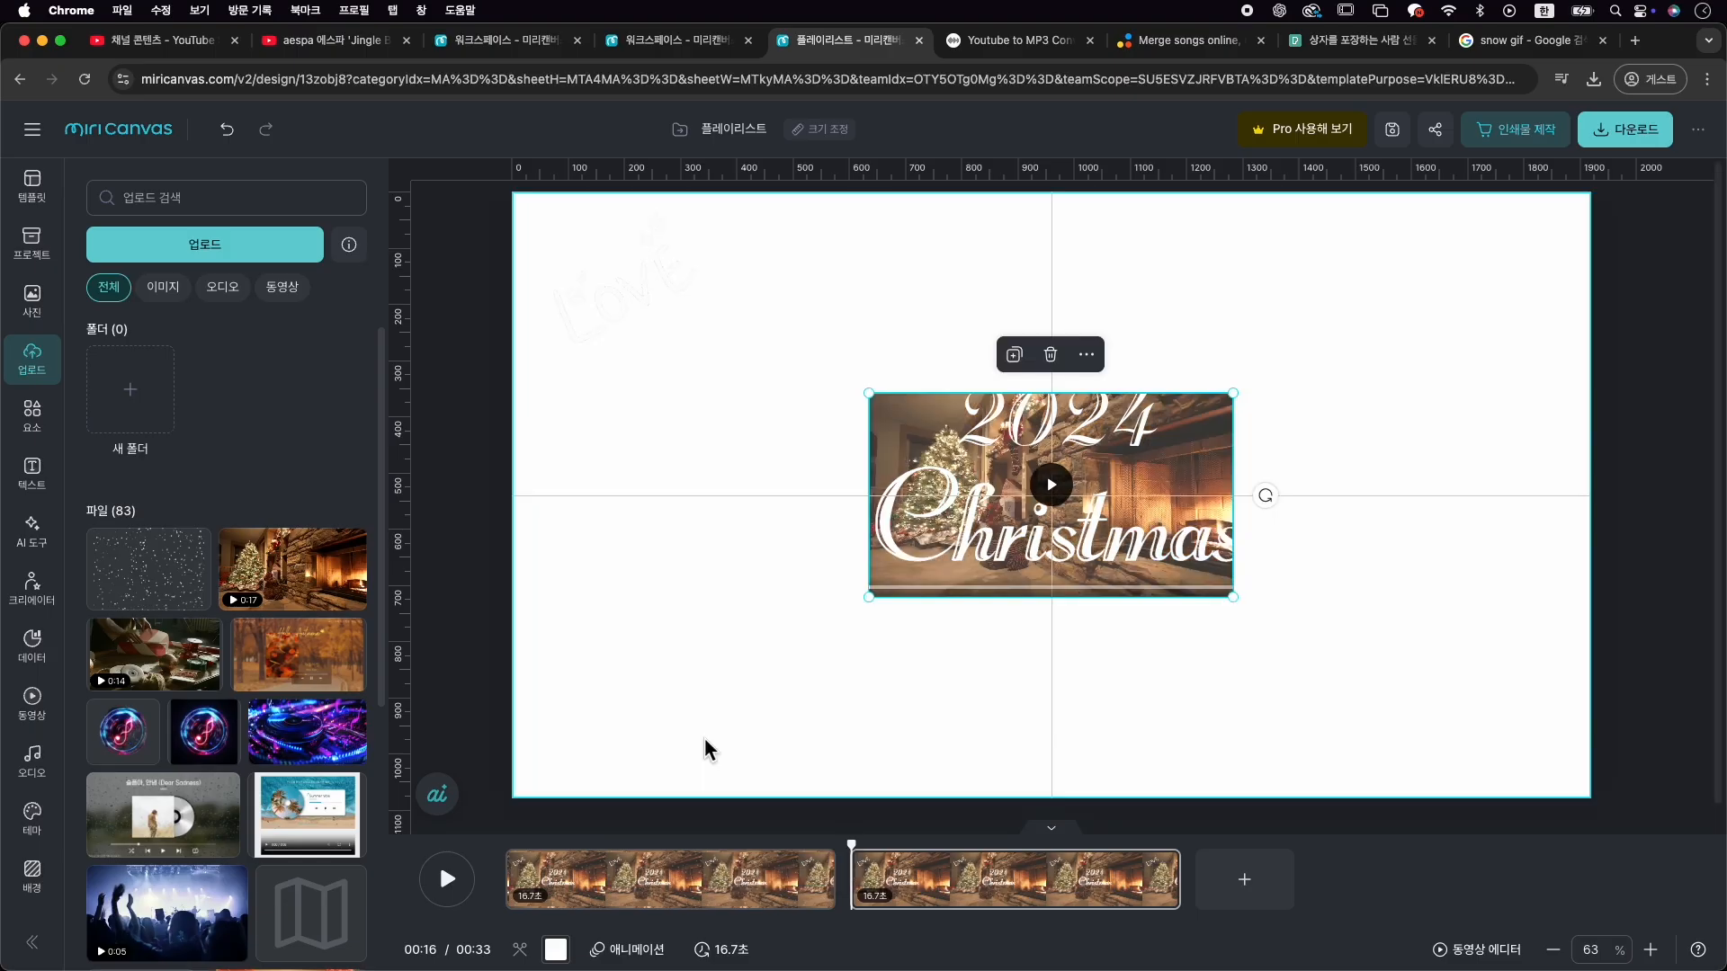
left_click(955, 589)
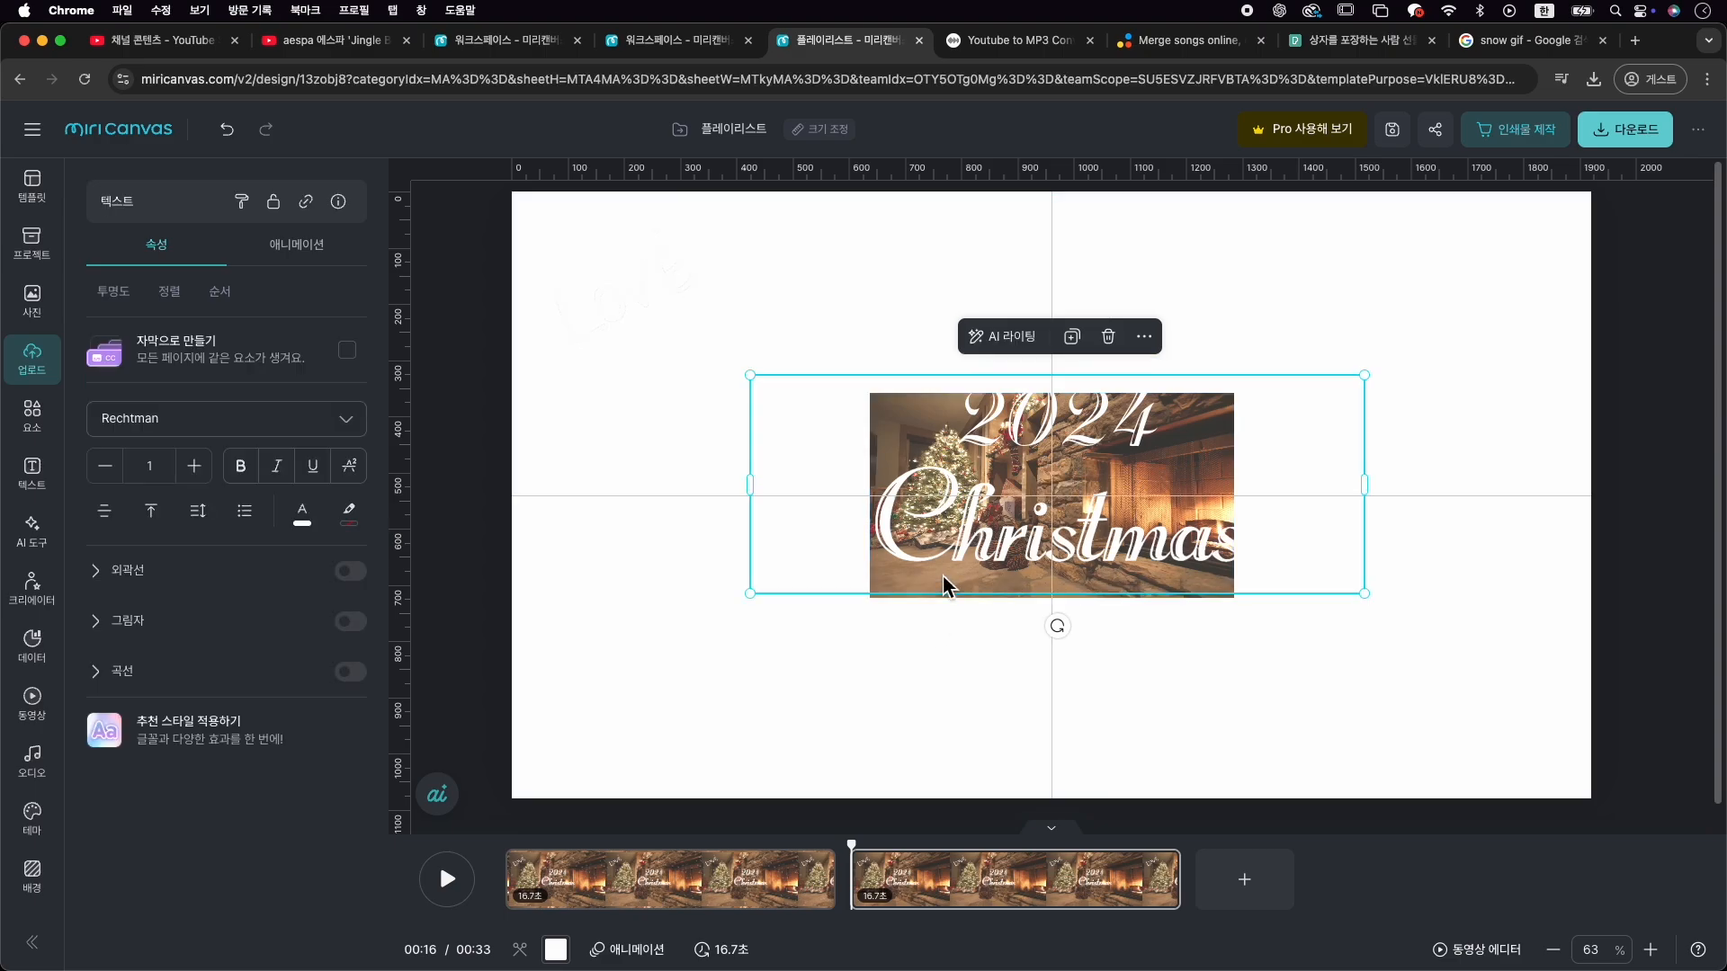
left_click_drag(969, 576, 899, 627)
left_click(956, 589)
left_click(946, 615)
left_click_drag(945, 538, 969, 591)
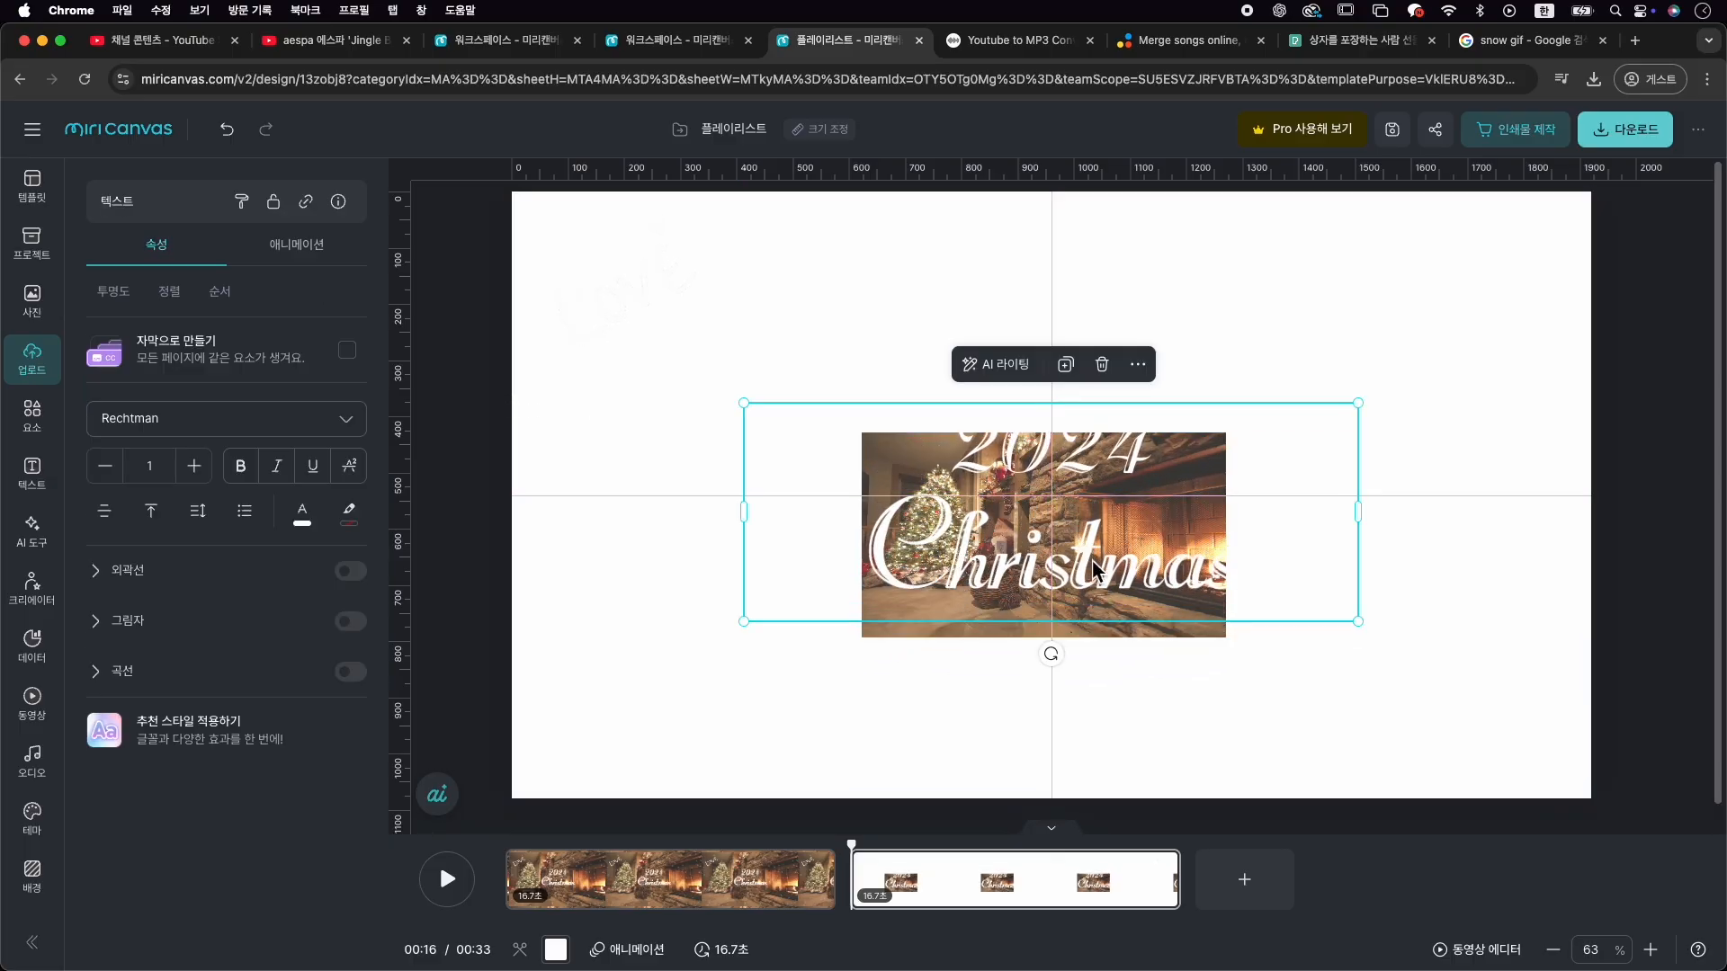
left_click_drag(1125, 549, 1120, 514)
right_click(1155, 539)
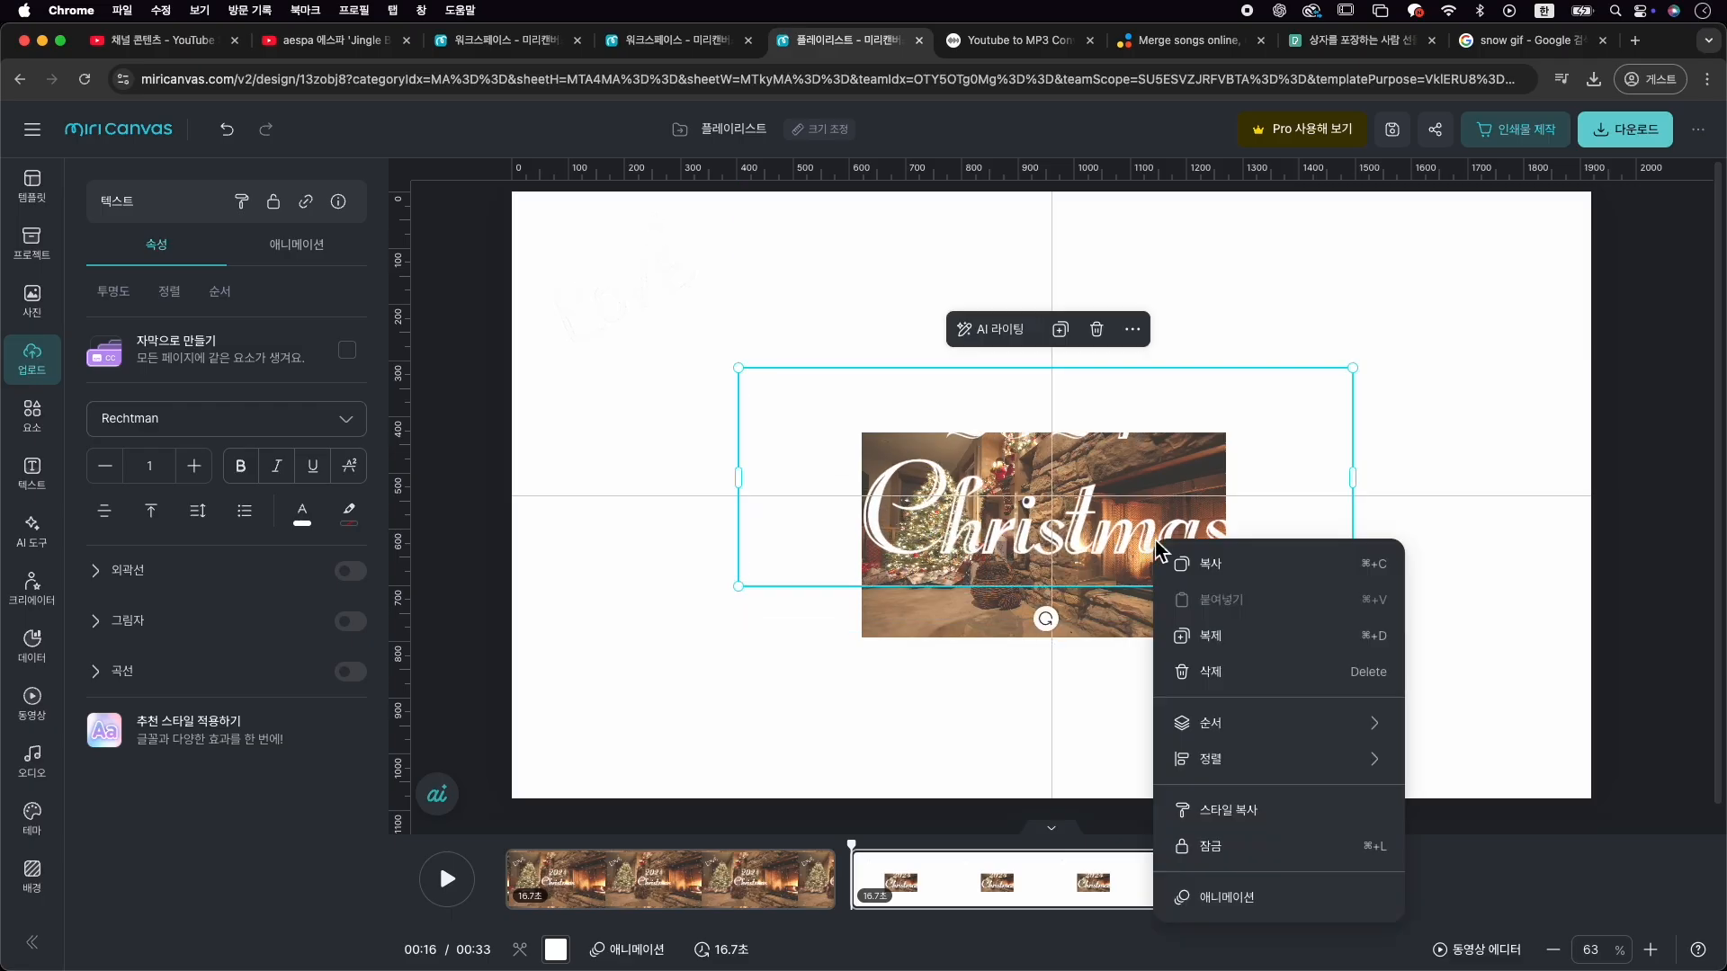
mouse_move(1230, 765)
mouse_move(1257, 738)
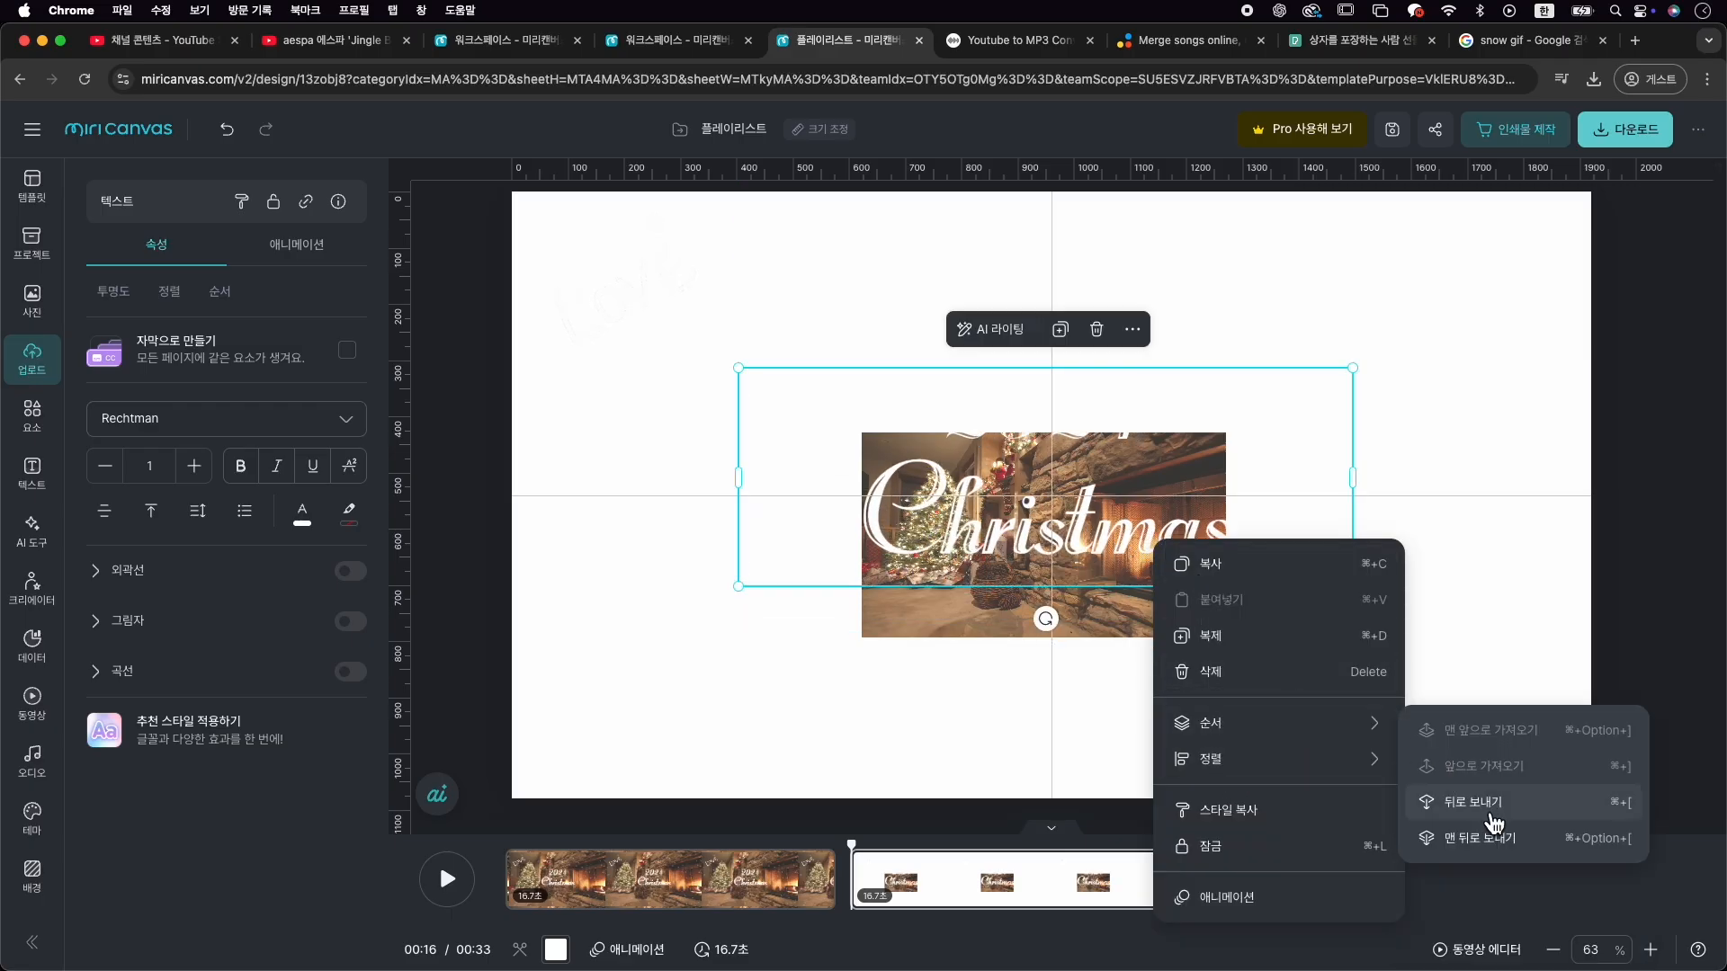
left_click(990, 662)
Replace the second page's fireplace video with the uploaded gift-wrapping clip, enlarged to cover the whole page
left_click(942, 627)
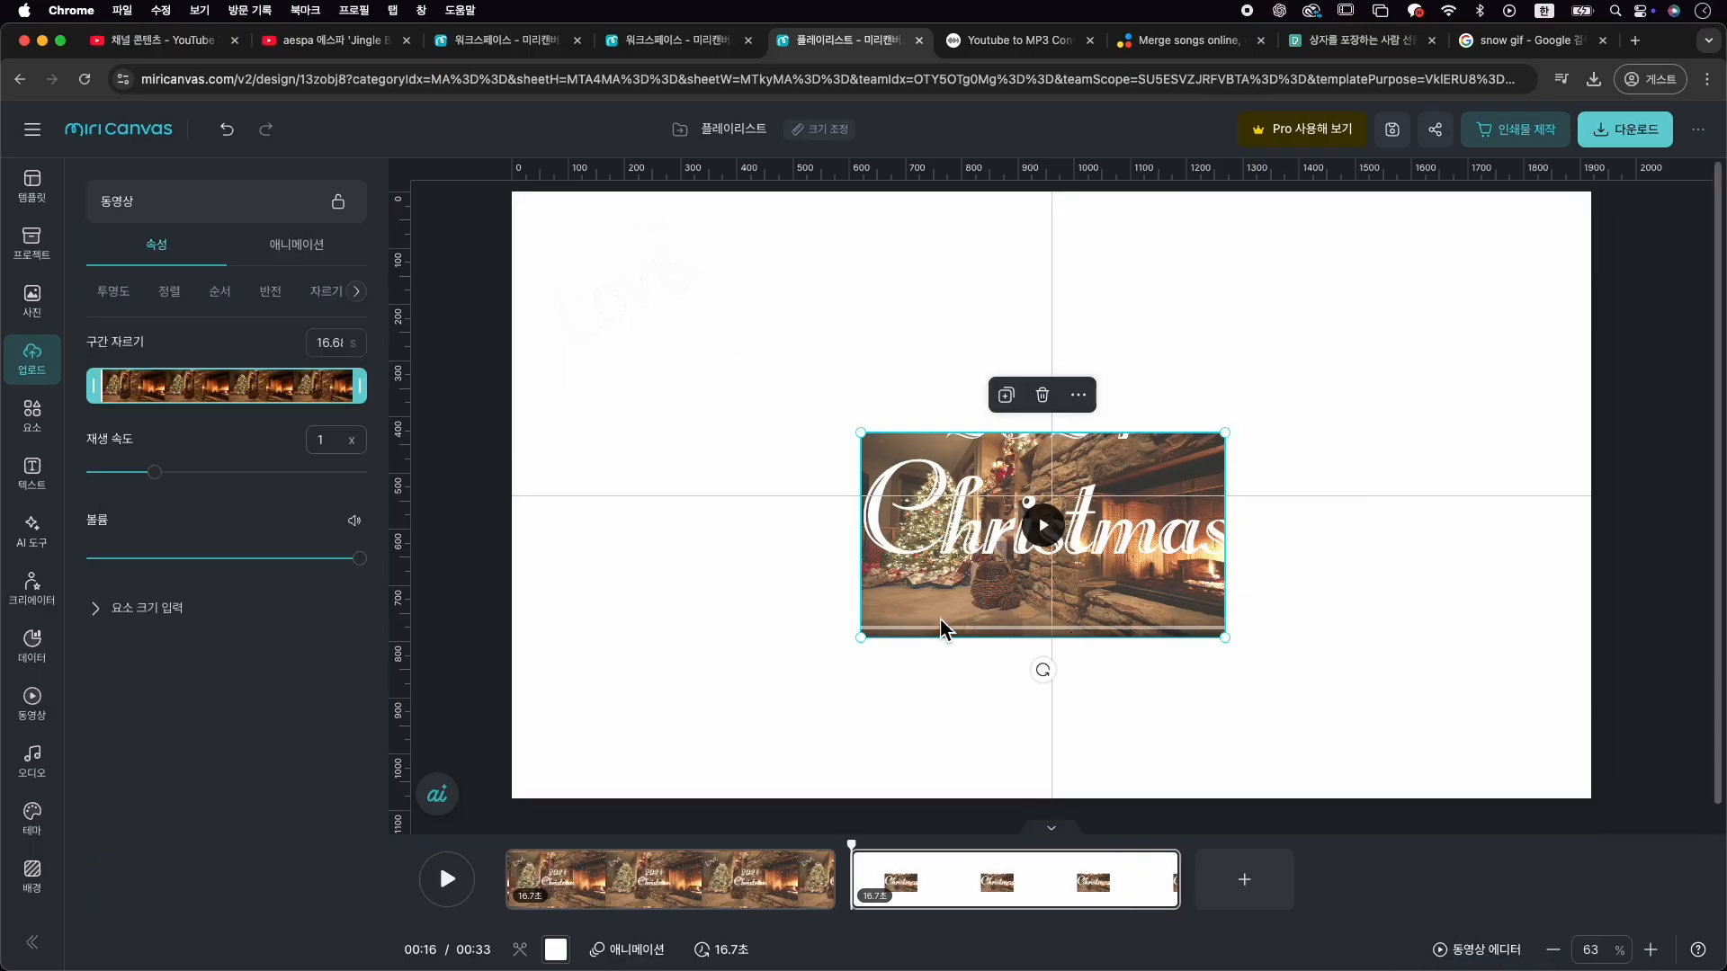
key("Delete")
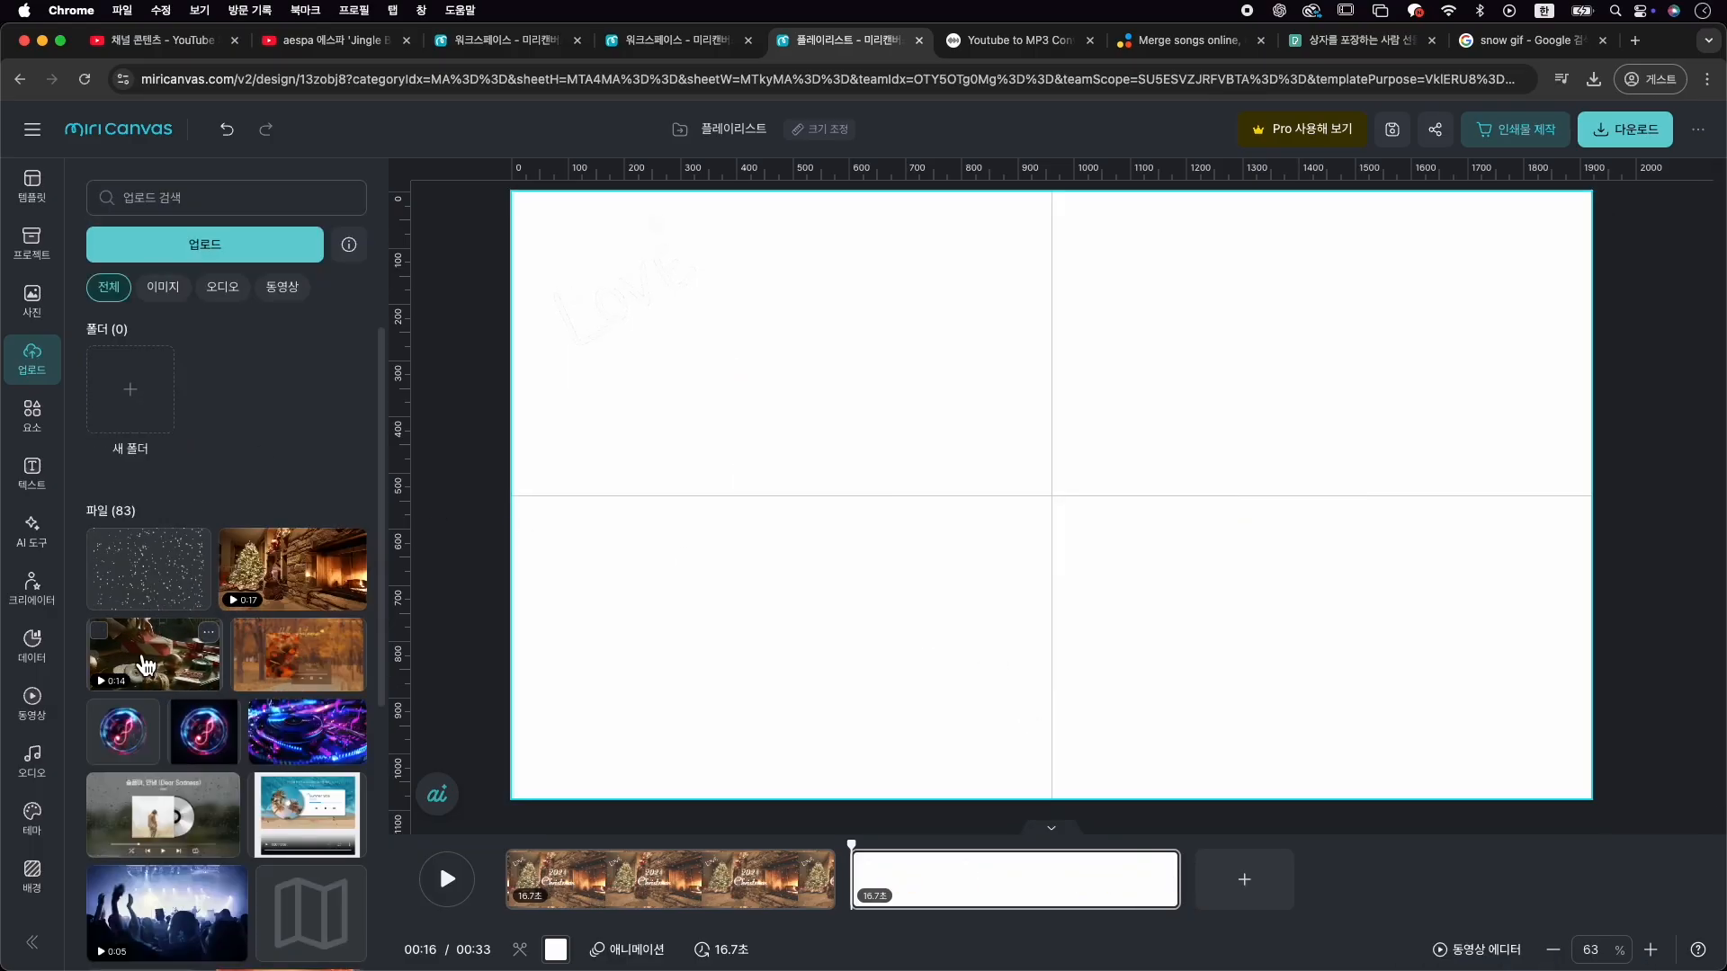
left_click_drag(161, 658, 527, 614)
left_click_drag(540, 613, 544, 607)
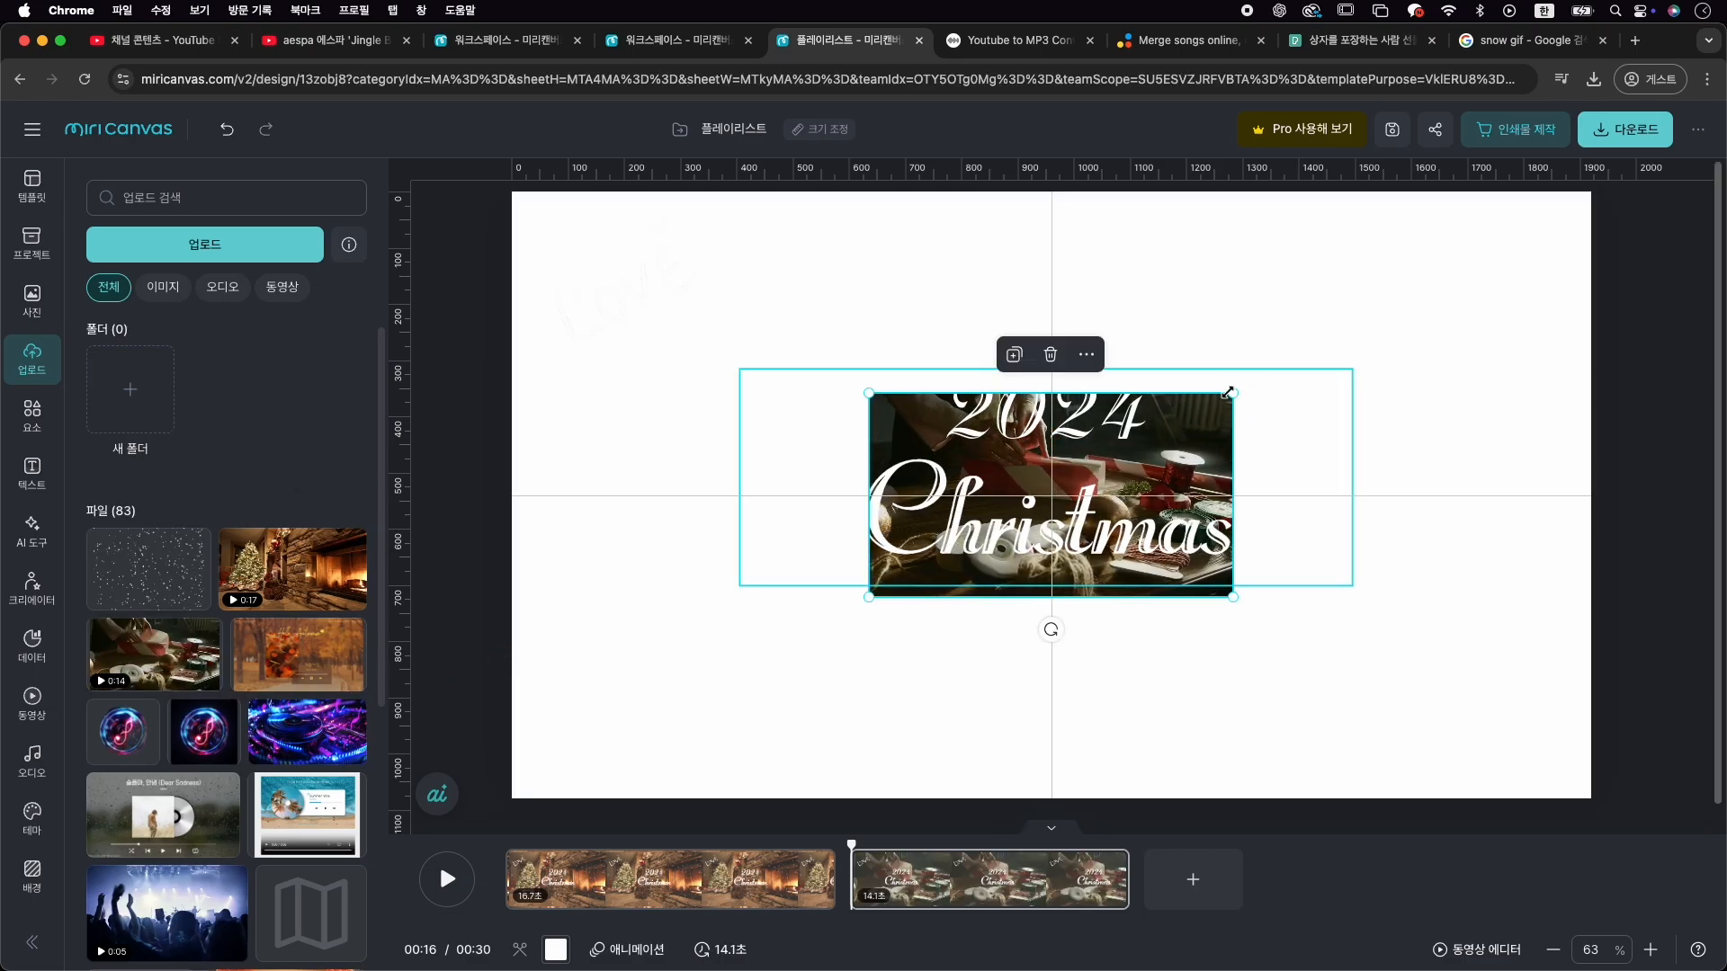
left_click_drag(1233, 393, 1610, 193)
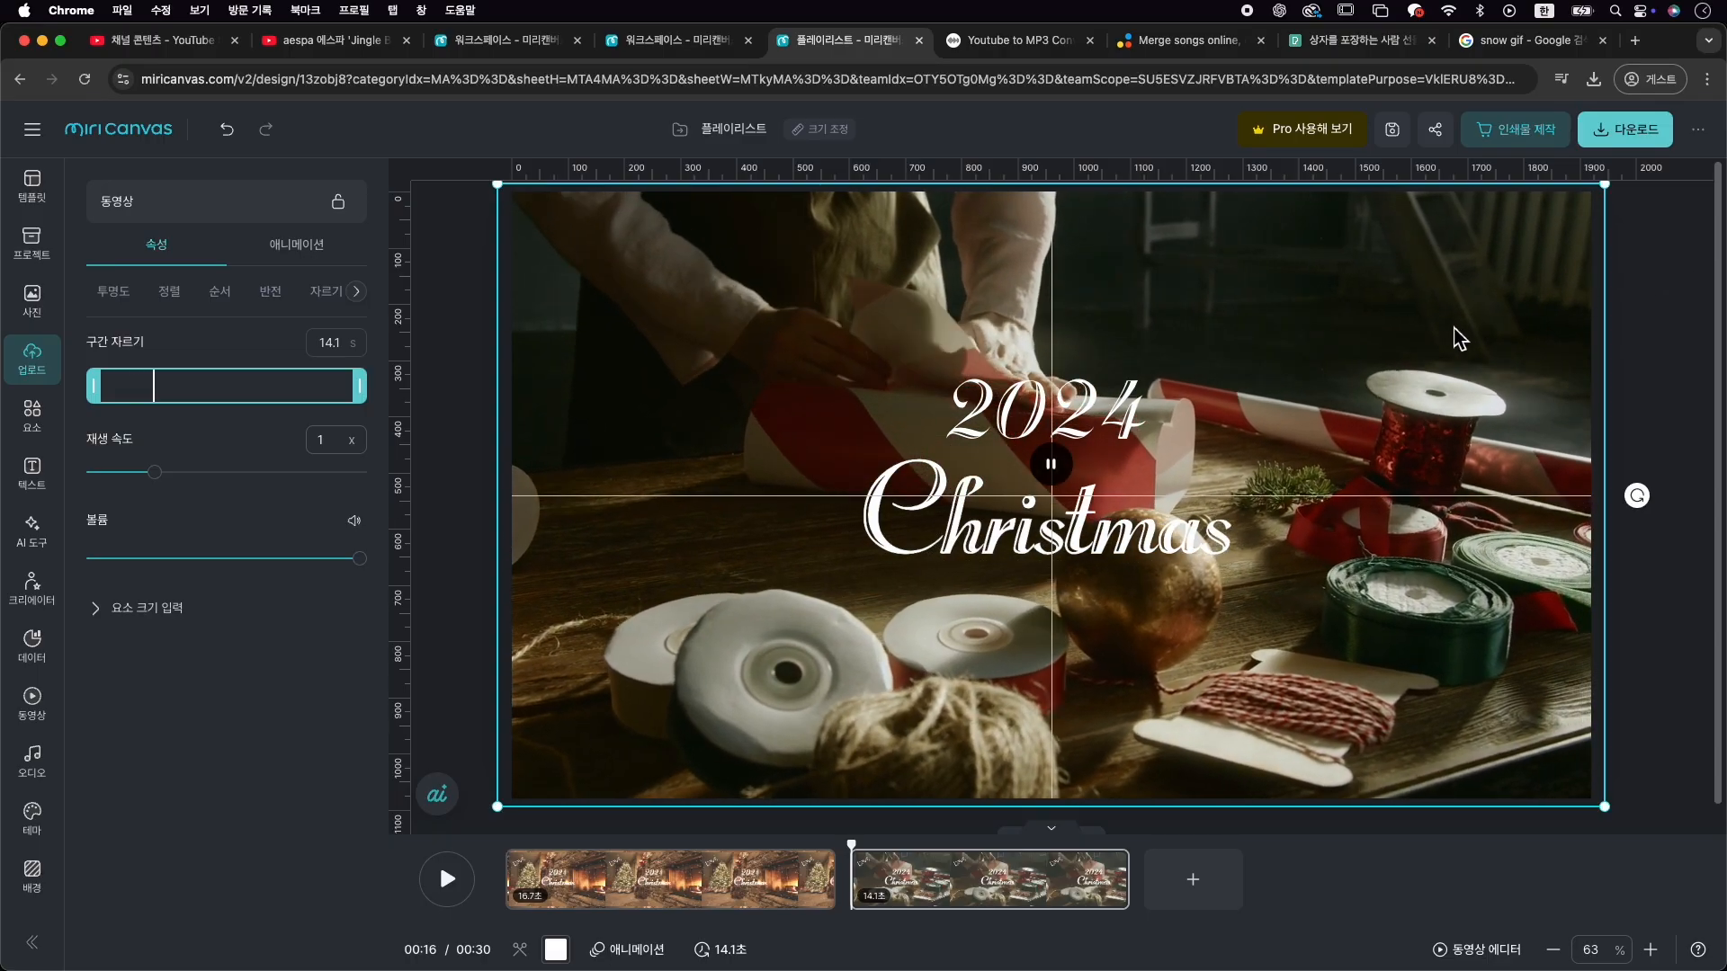
Lock the gift-wrapping clip in place on the second page
right_click(1469, 702)
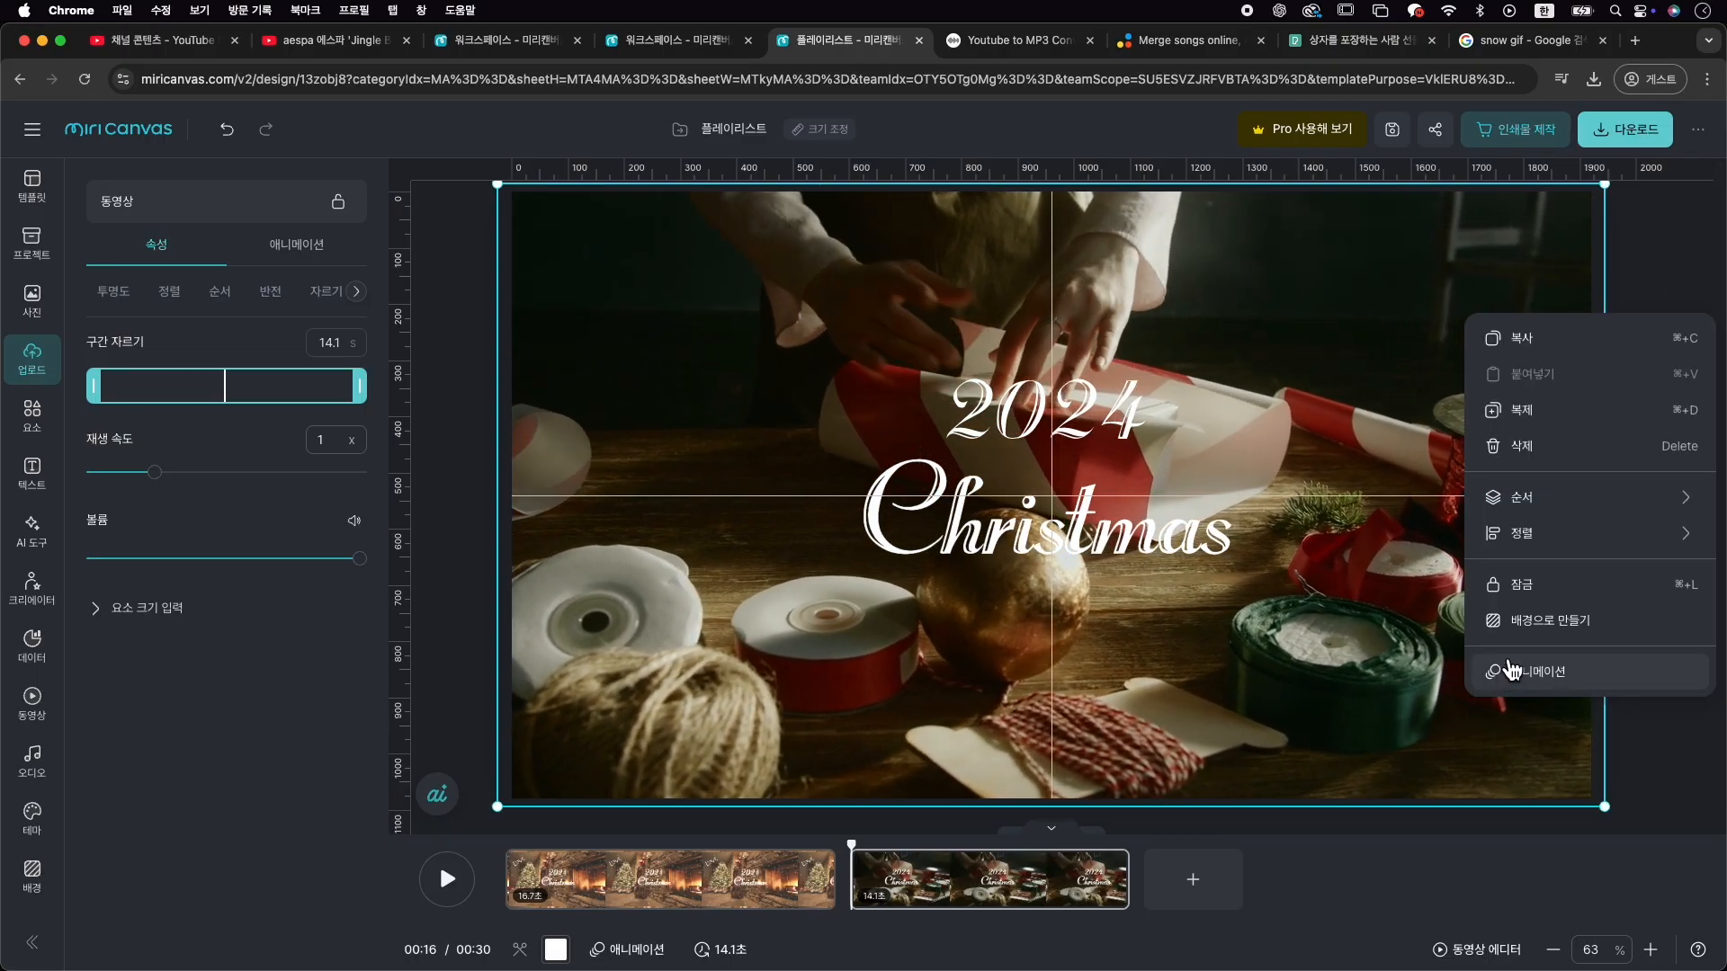
left_click(1592, 598)
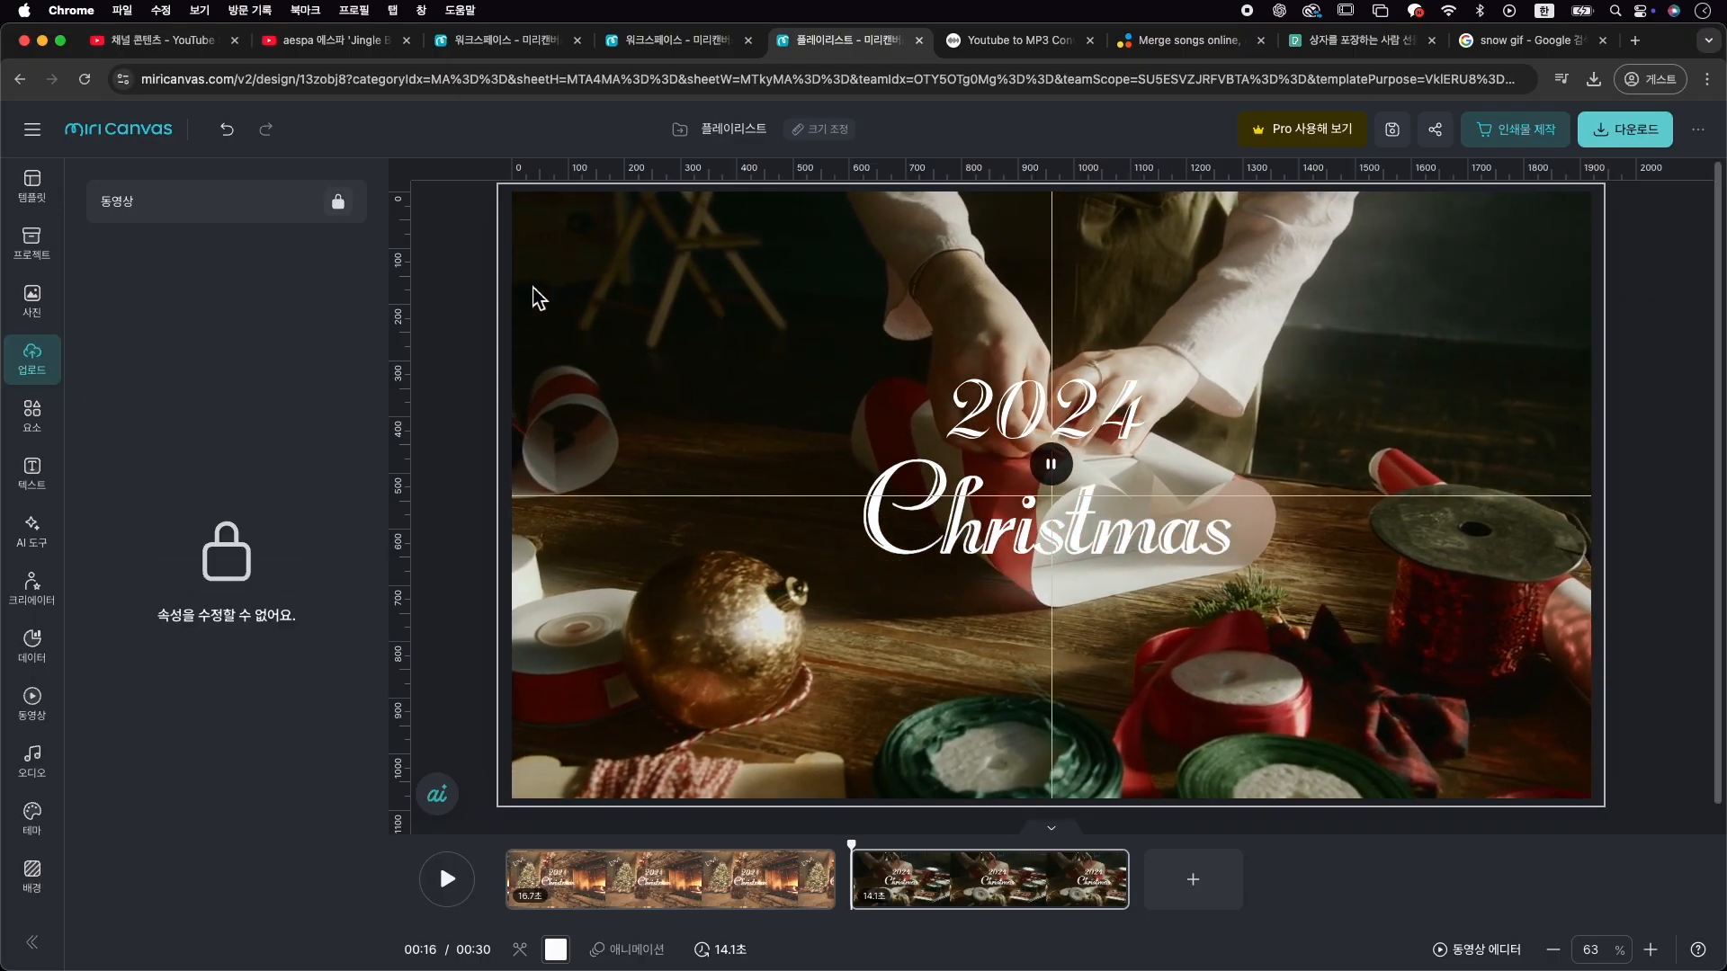
left_click_drag(449, 211, 857, 384)
left_click(625, 280)
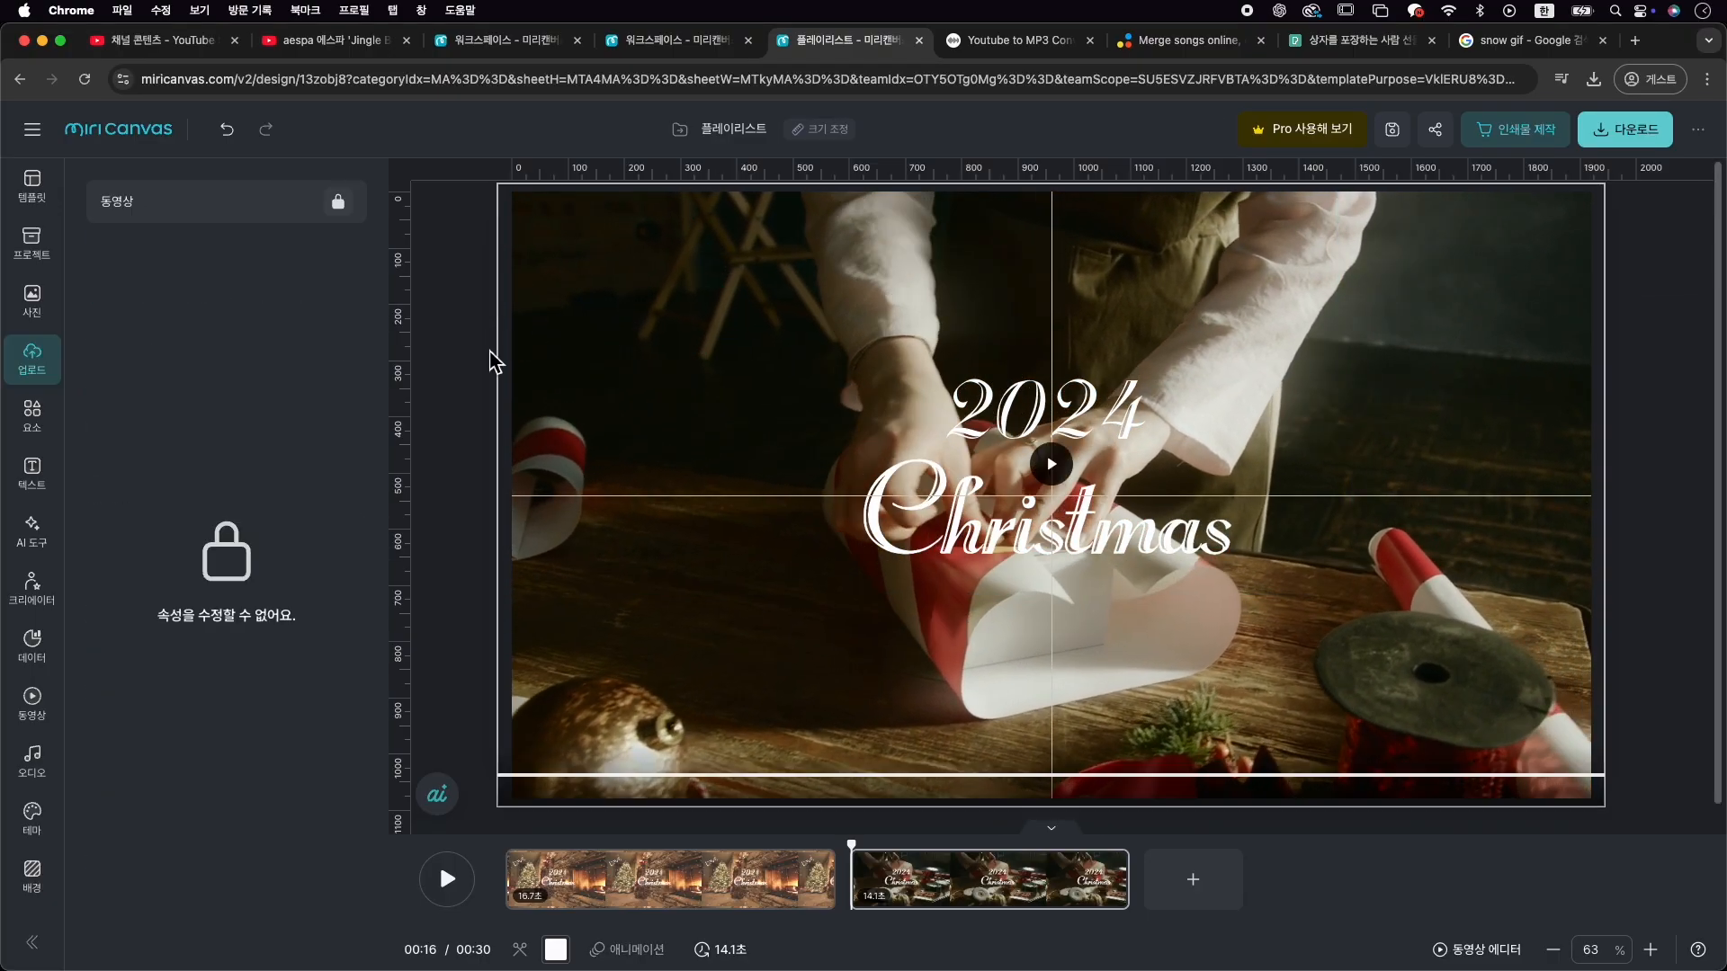
left_click(663, 262)
key("Escape")
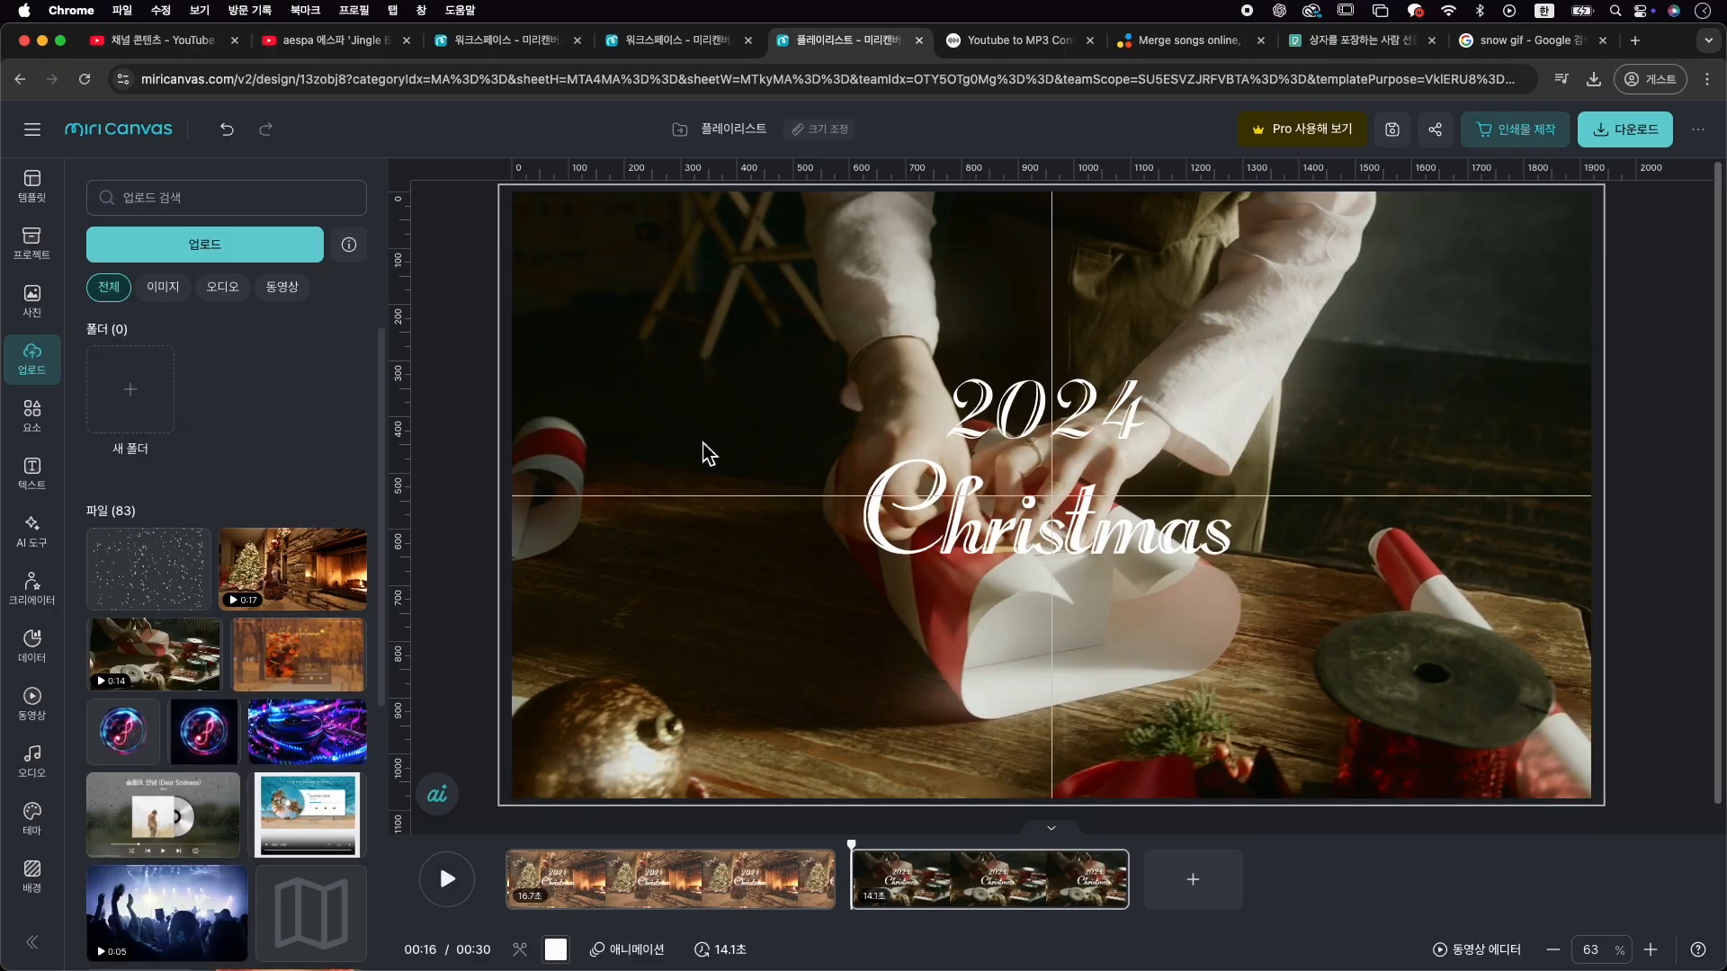
Shrink the 2024 Christmas title on the second page and move it to the page's upper-right corner
left_click(1166, 539)
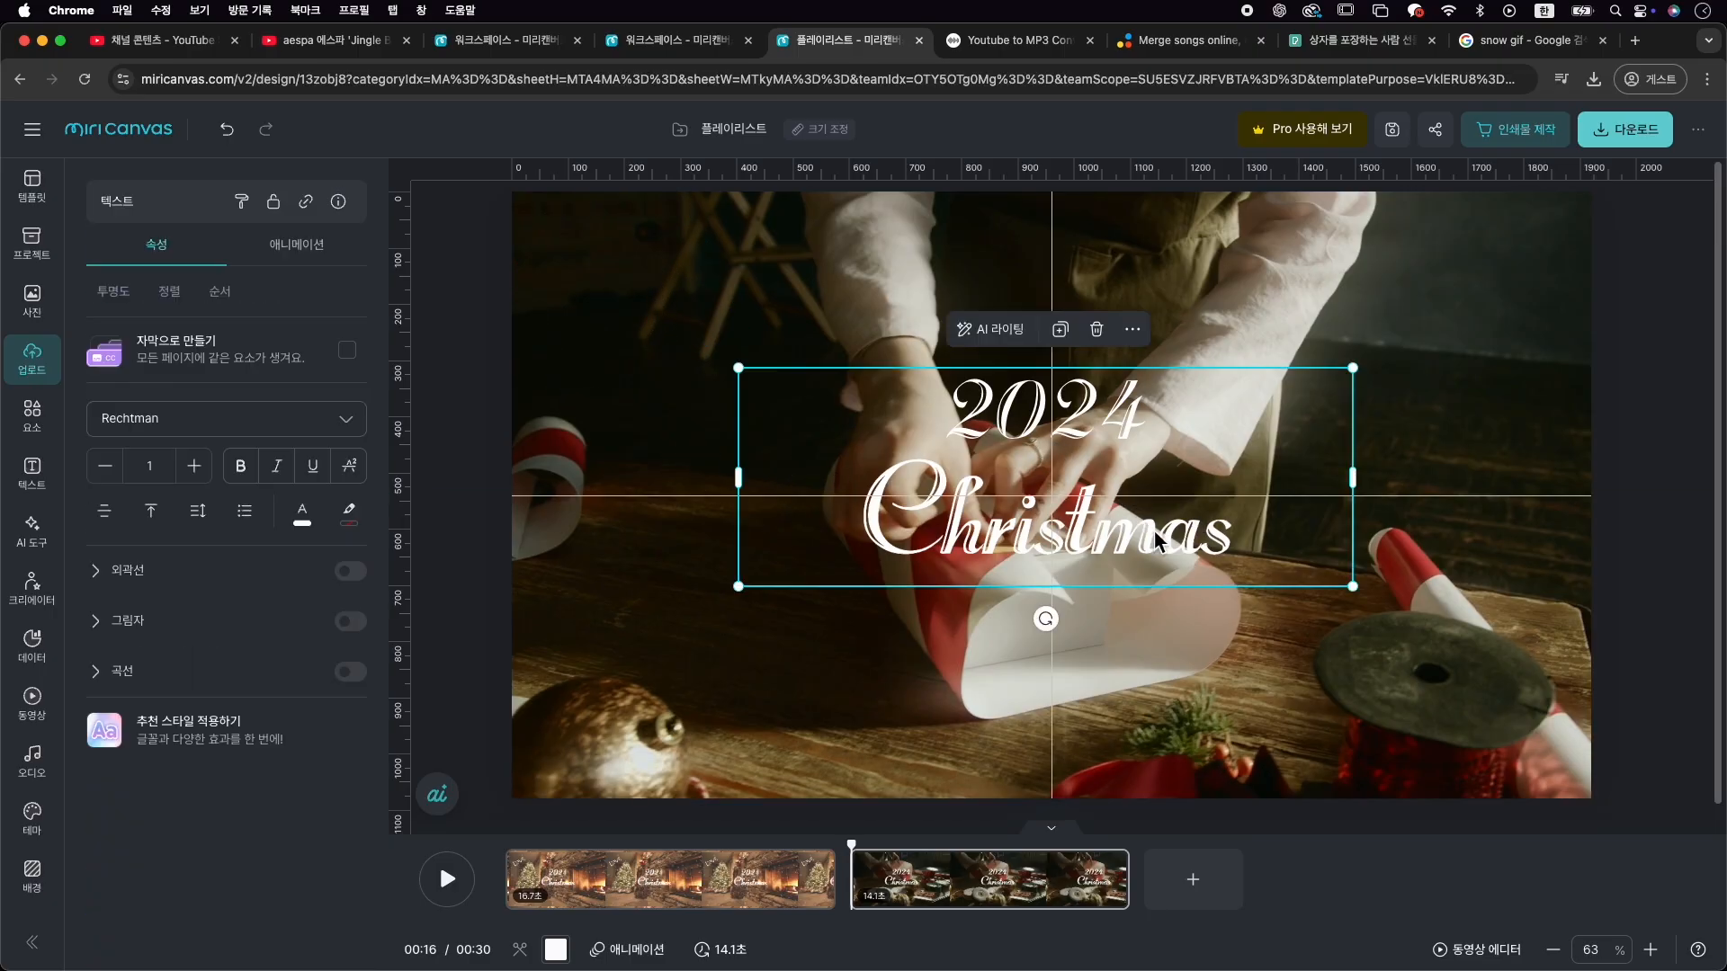
left_click_drag(739, 585, 906, 528)
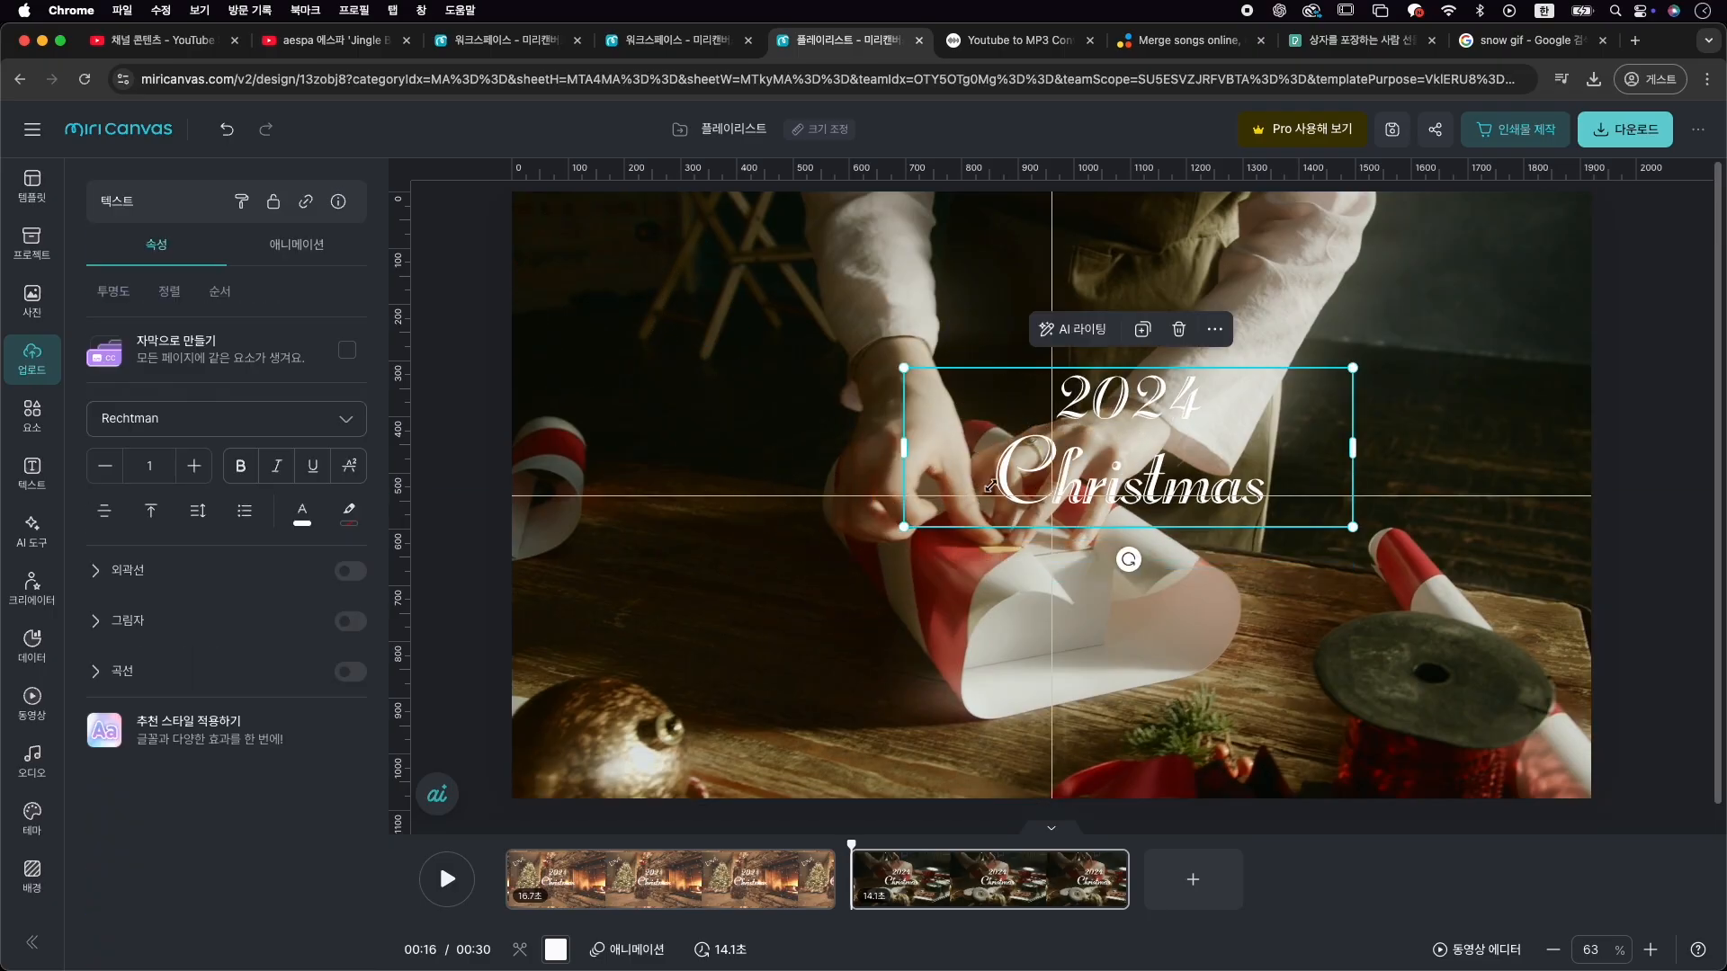
left_click_drag(1155, 447, 1444, 298)
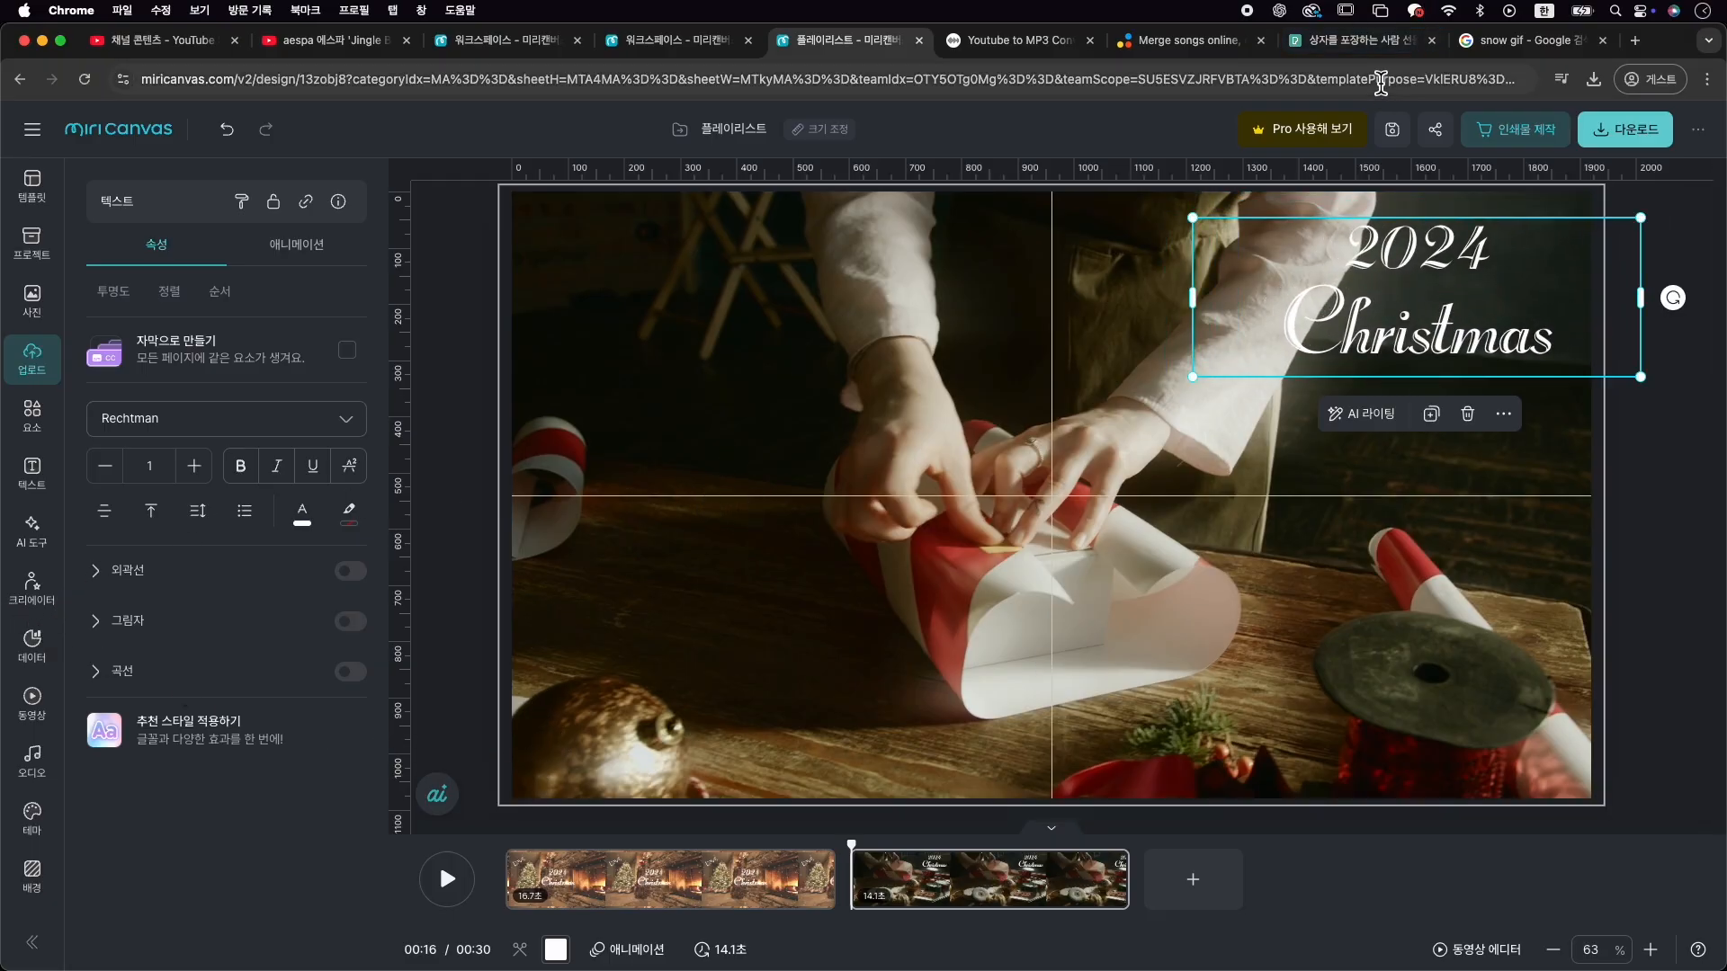
Add the uploaded snow GIF to the second page and enlarge it to cover the whole page
left_click(48, 432)
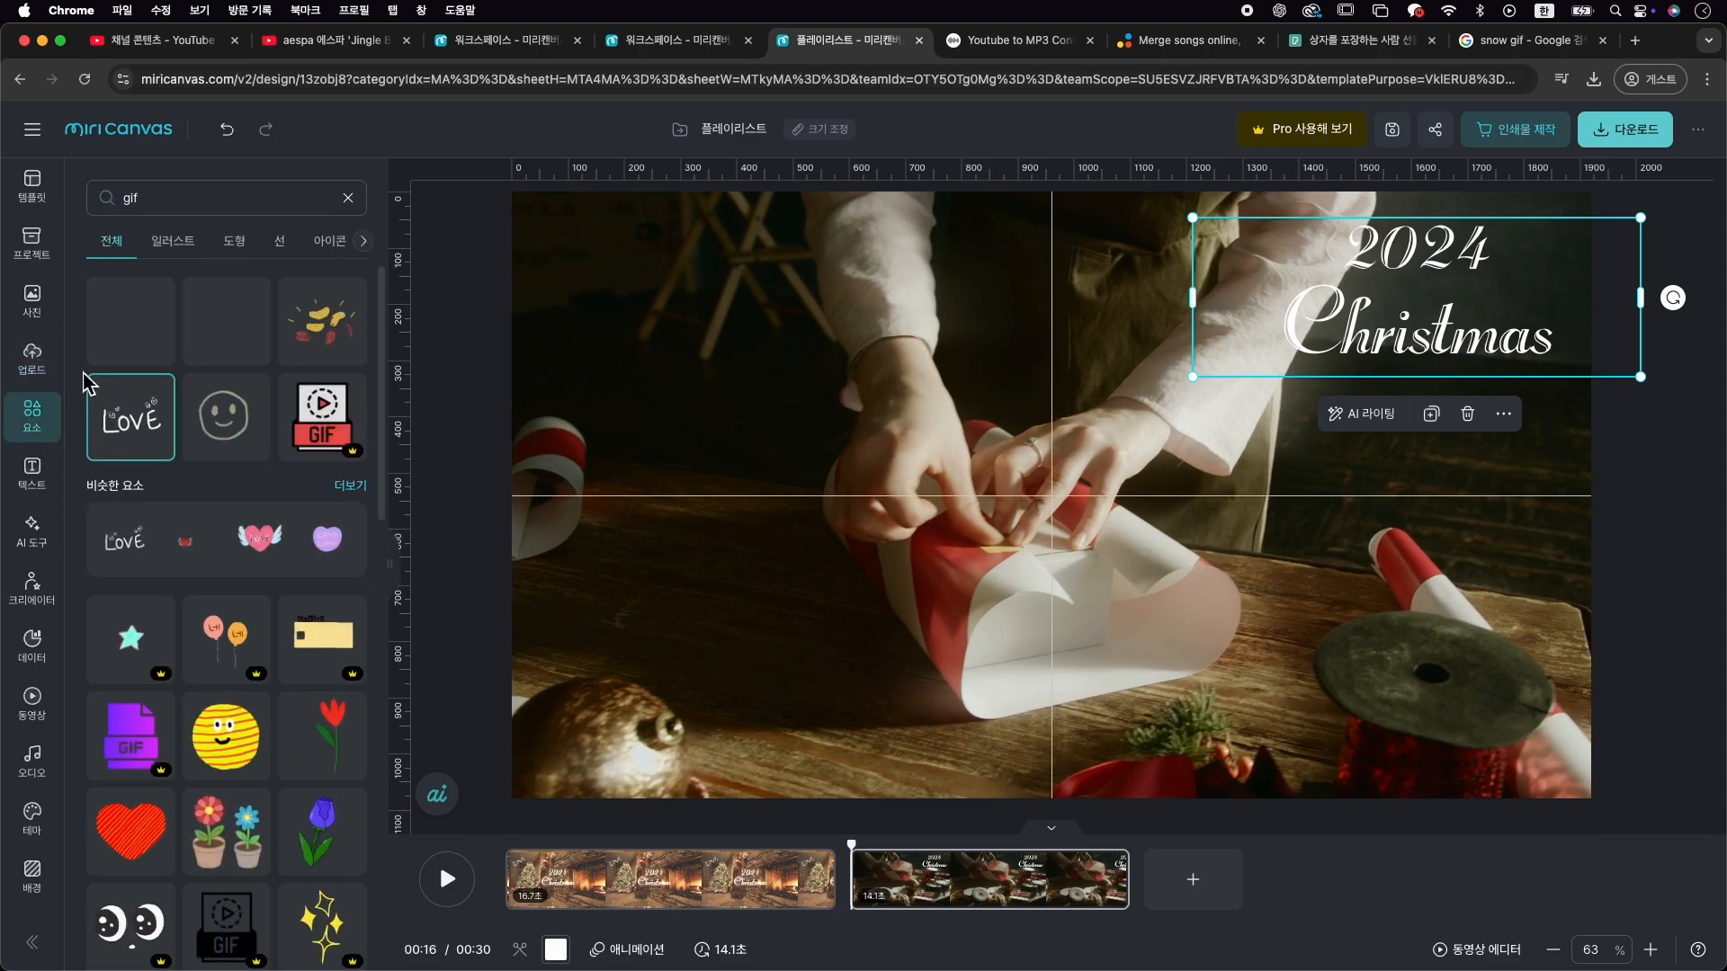
left_click(53, 367)
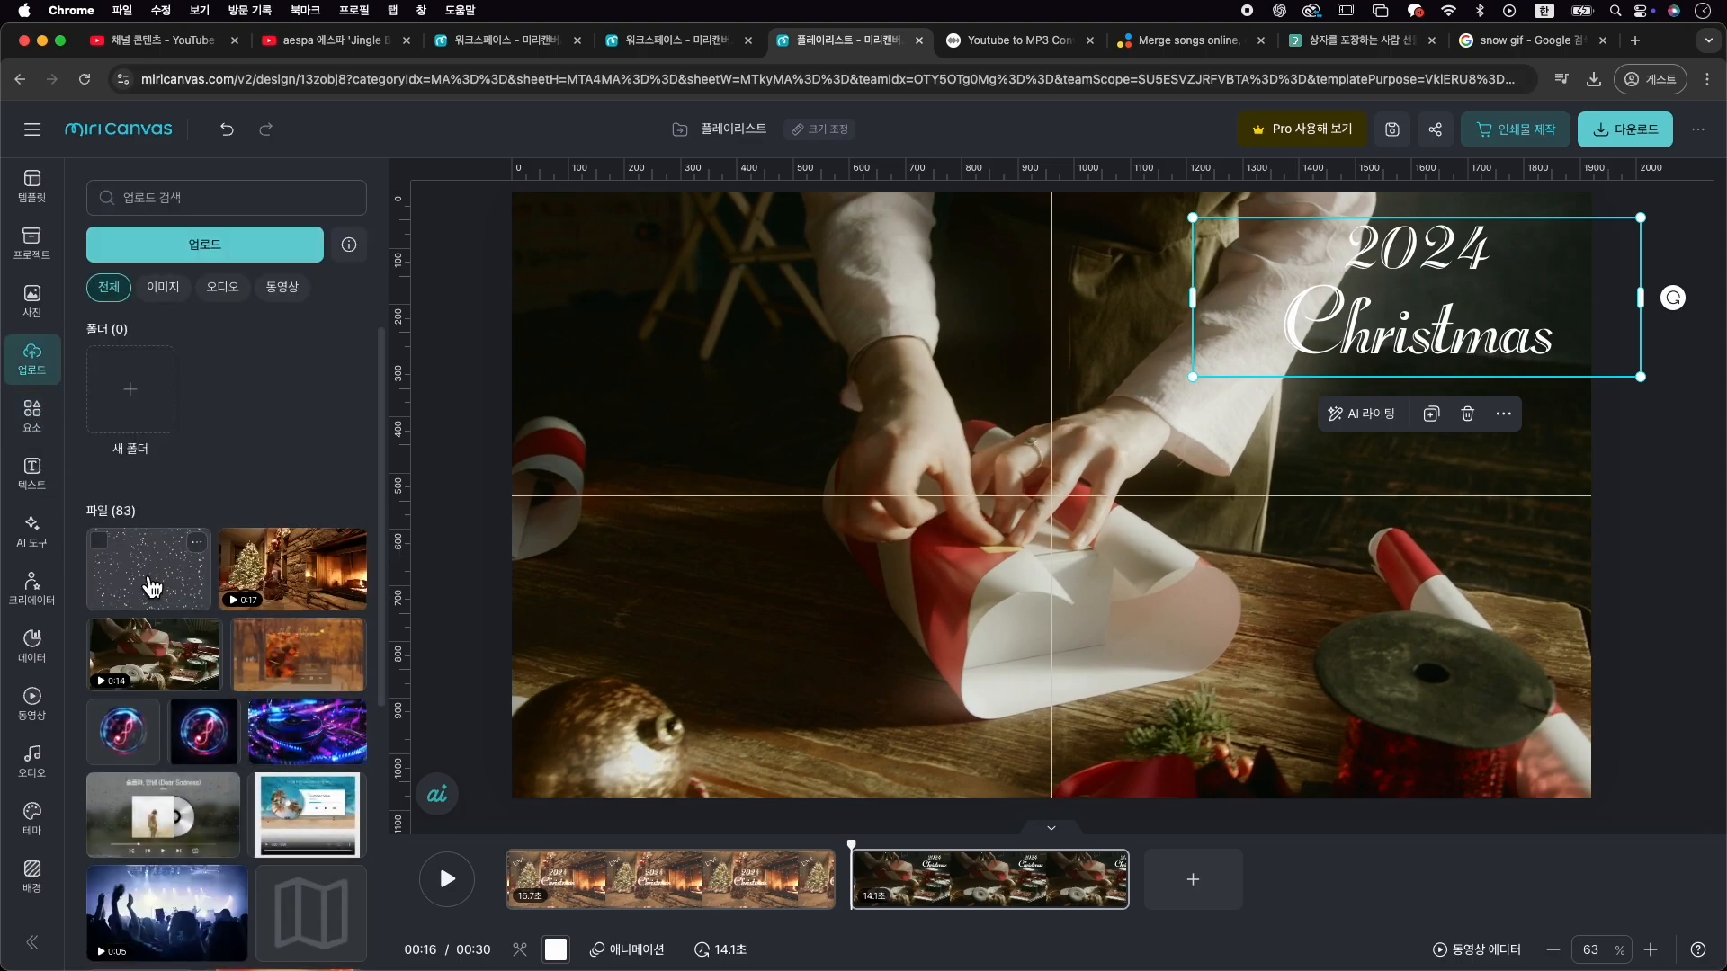
left_click(147, 586)
left_click_drag(1223, 362, 1623, 270)
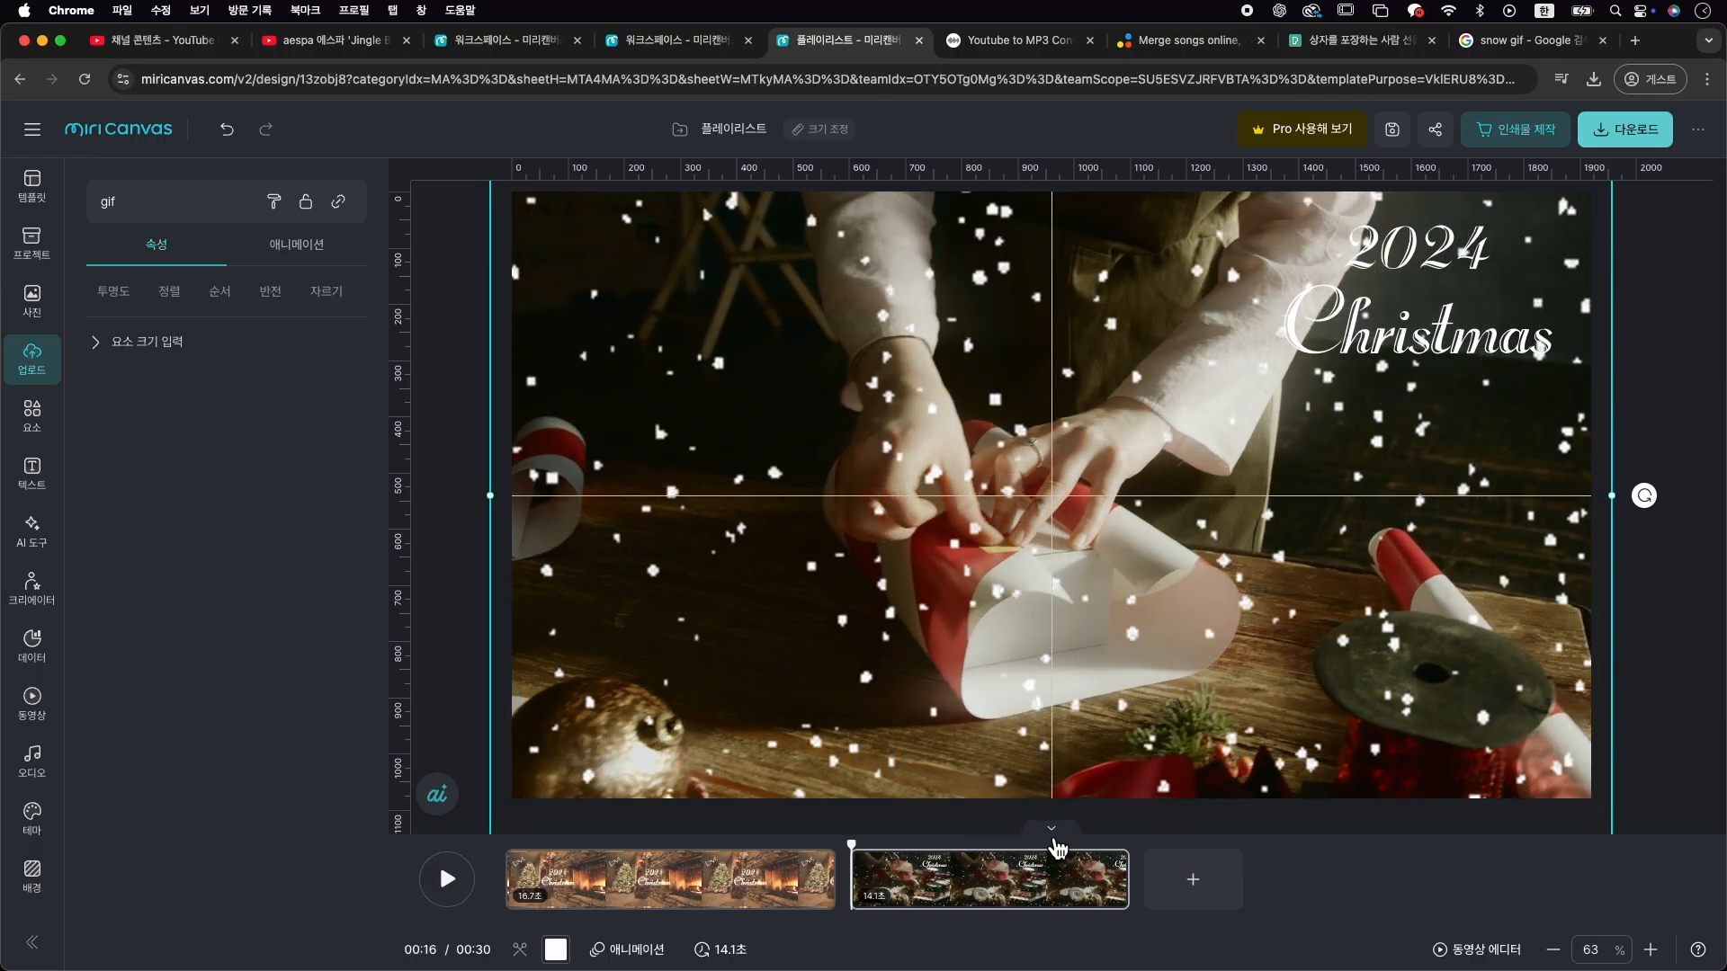
left_click(1054, 832)
left_click(1055, 924)
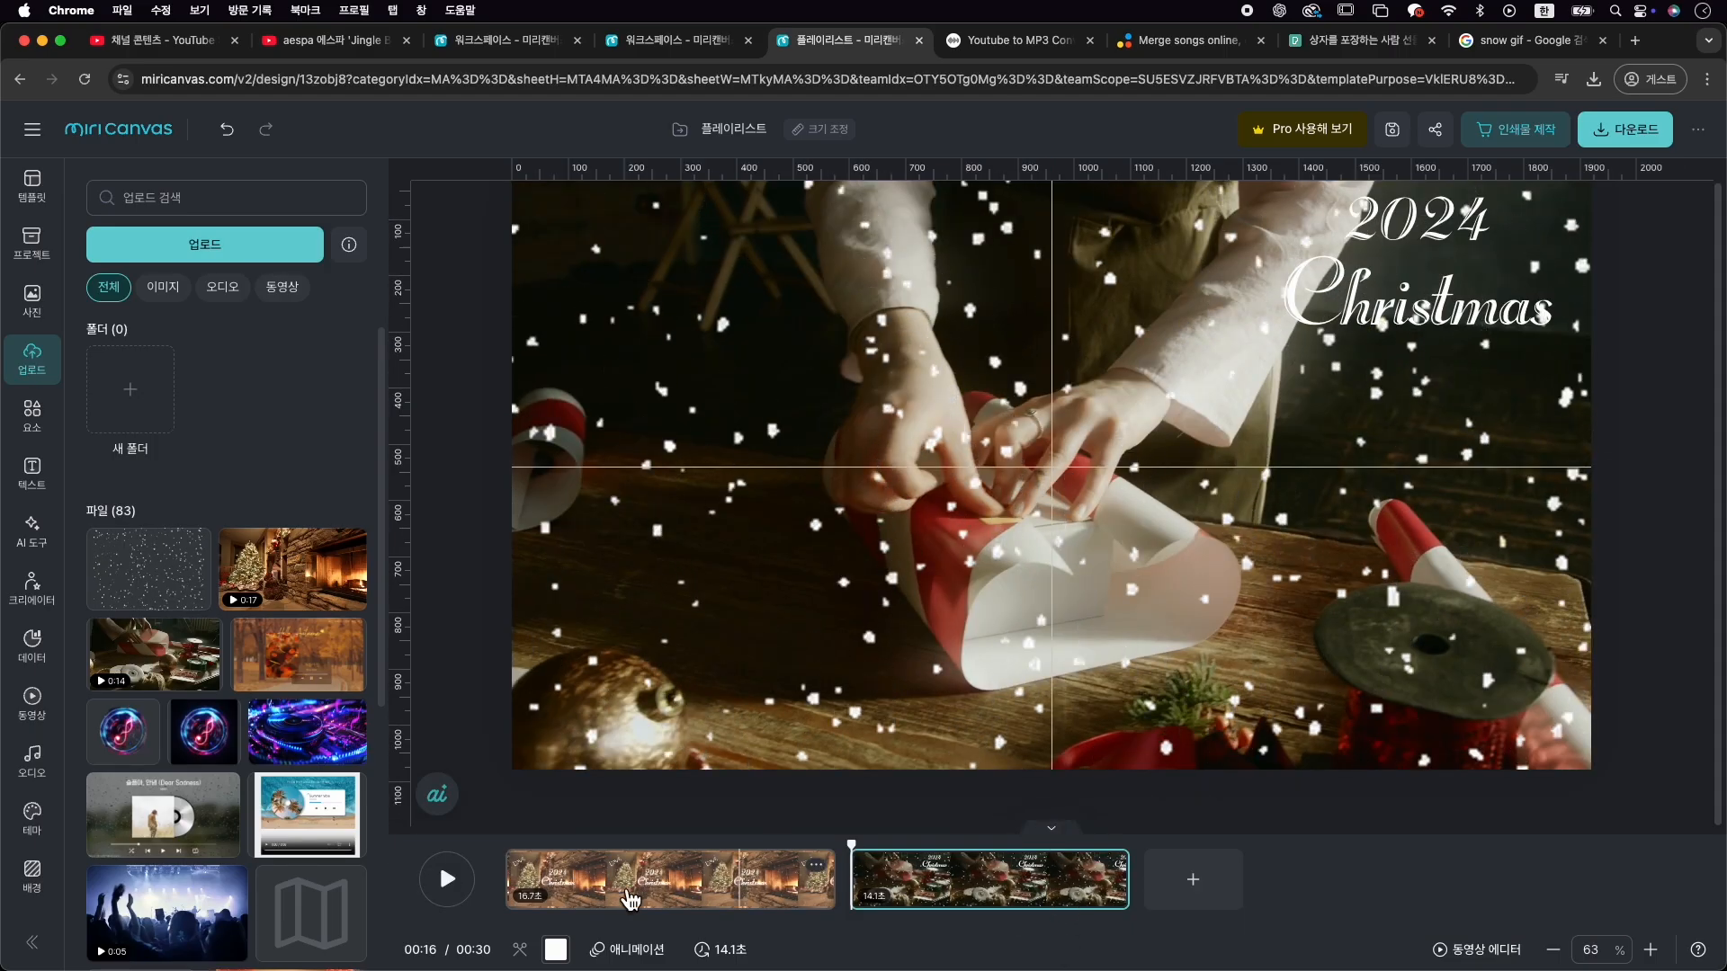
Set the transparency of the second page's snow GIF to 34%
left_click(434, 889)
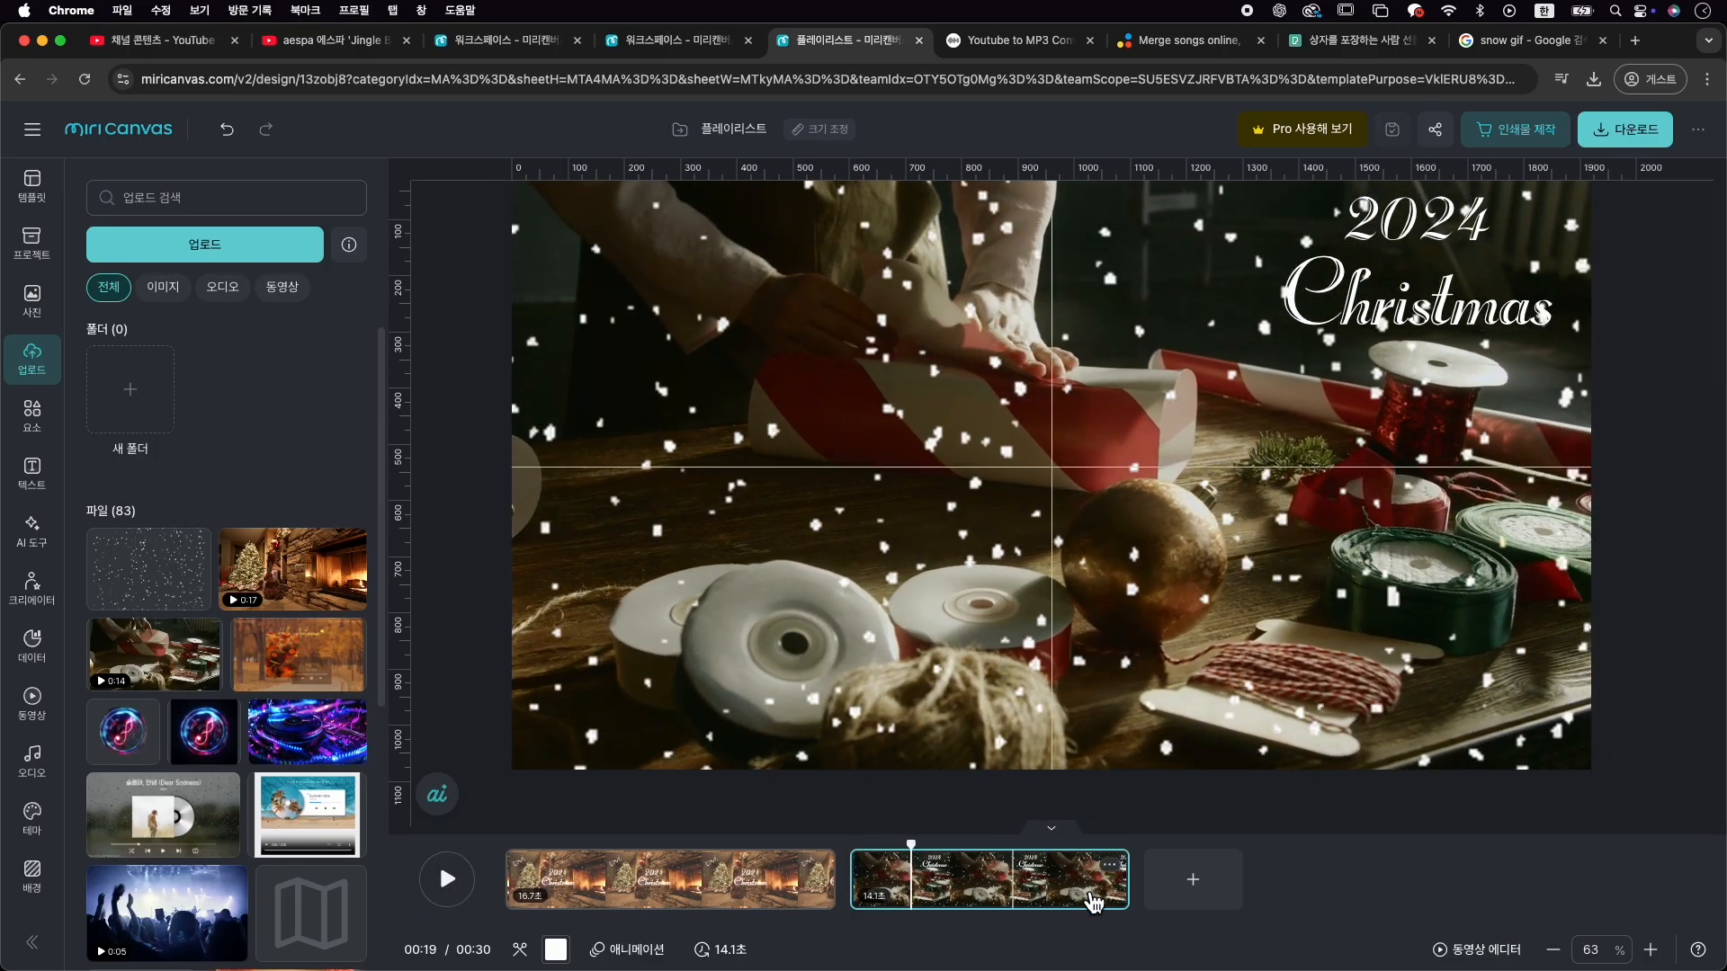
left_click(1003, 649)
scroll(1002, 649, "down", 1)
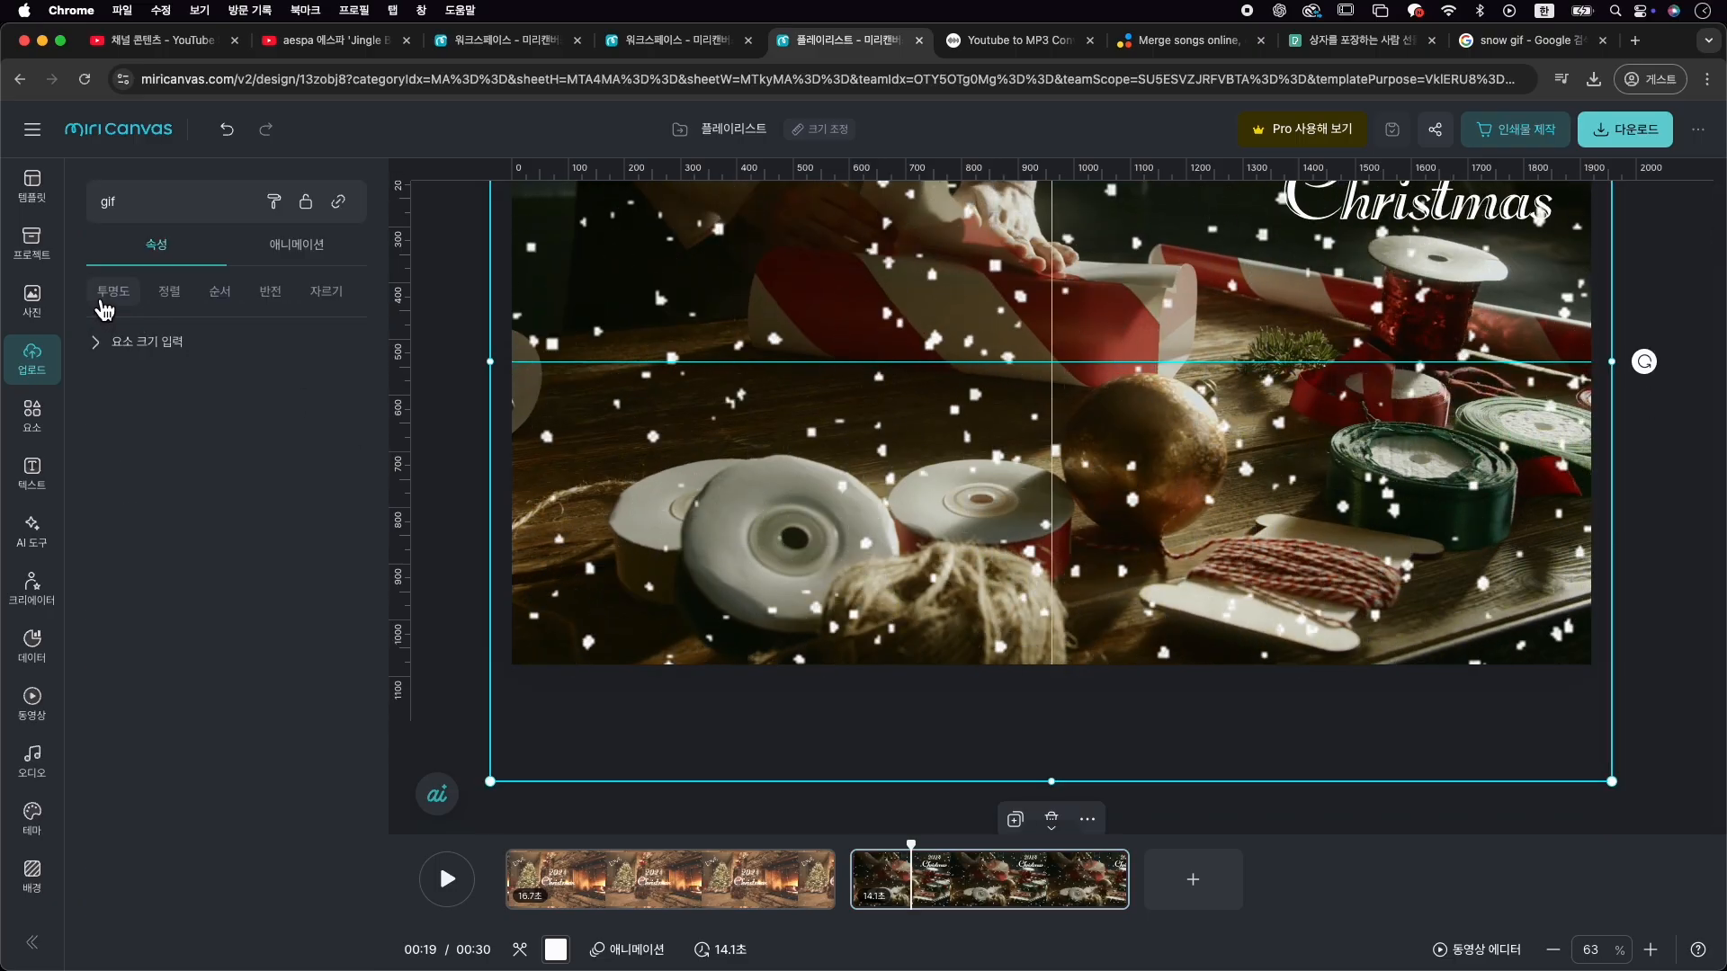
left_click(112, 291)
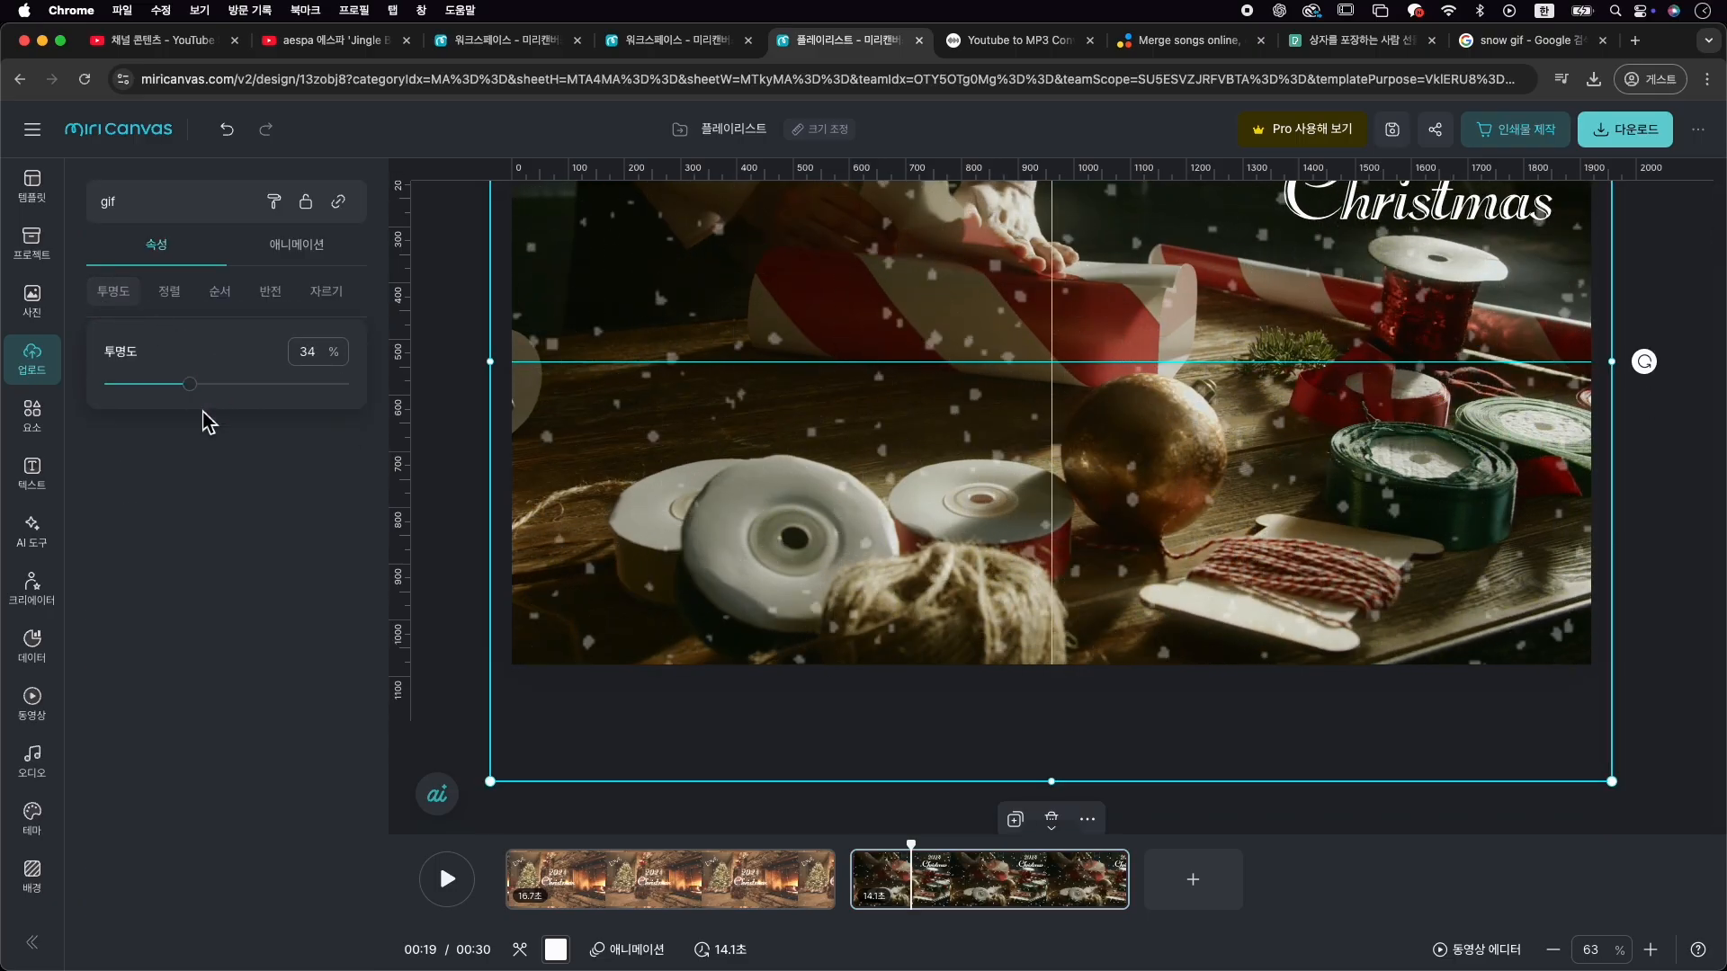
scroll(1027, 605, "up", 5)
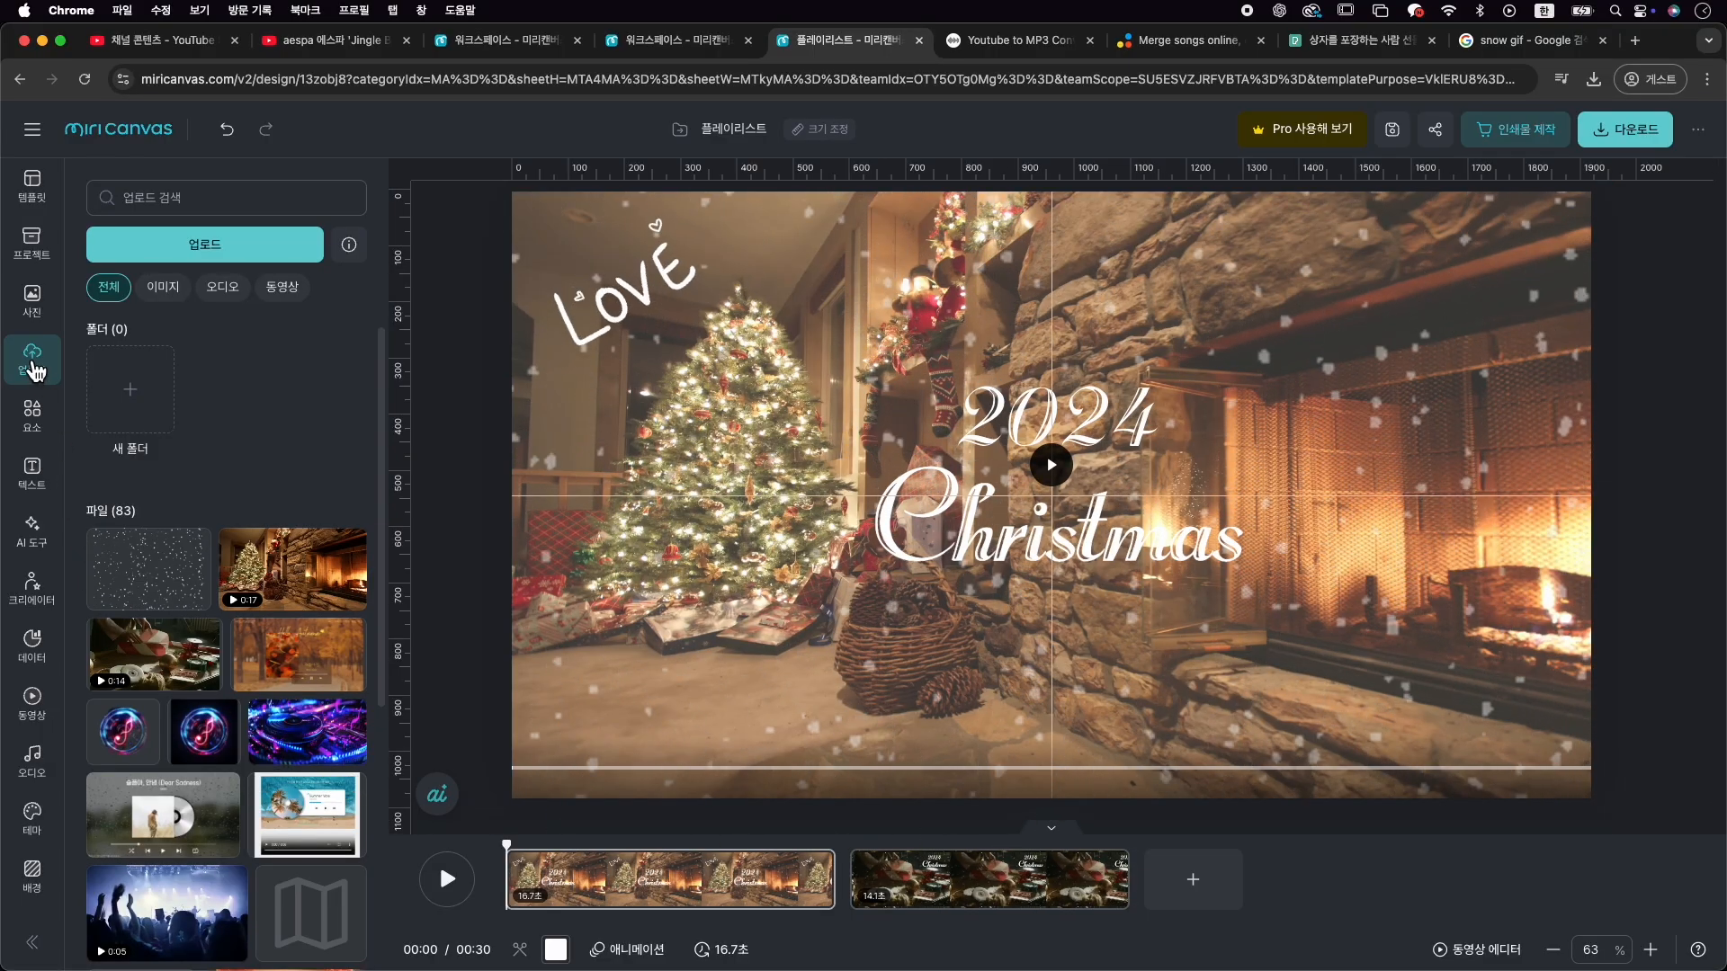
Upload mix_4m19s (audio-joiner.com).mp3, accepting the audio rights notice, and add it to the design as the soundtrack
left_click(205, 250)
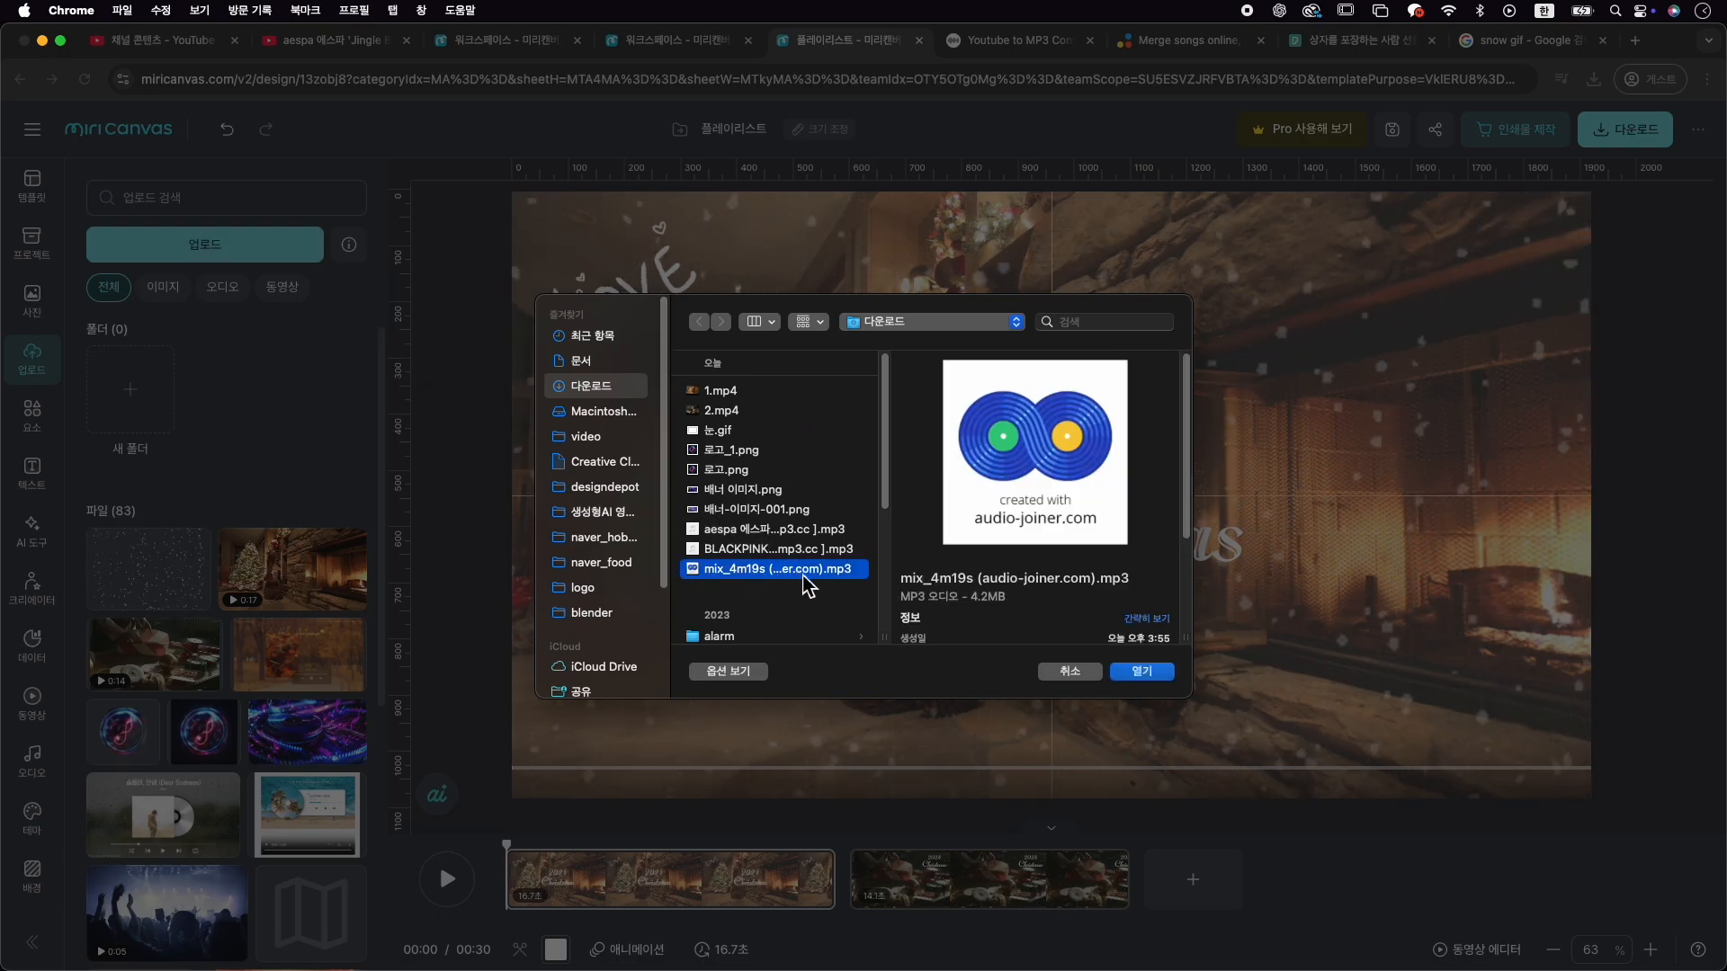
left_click(1167, 676)
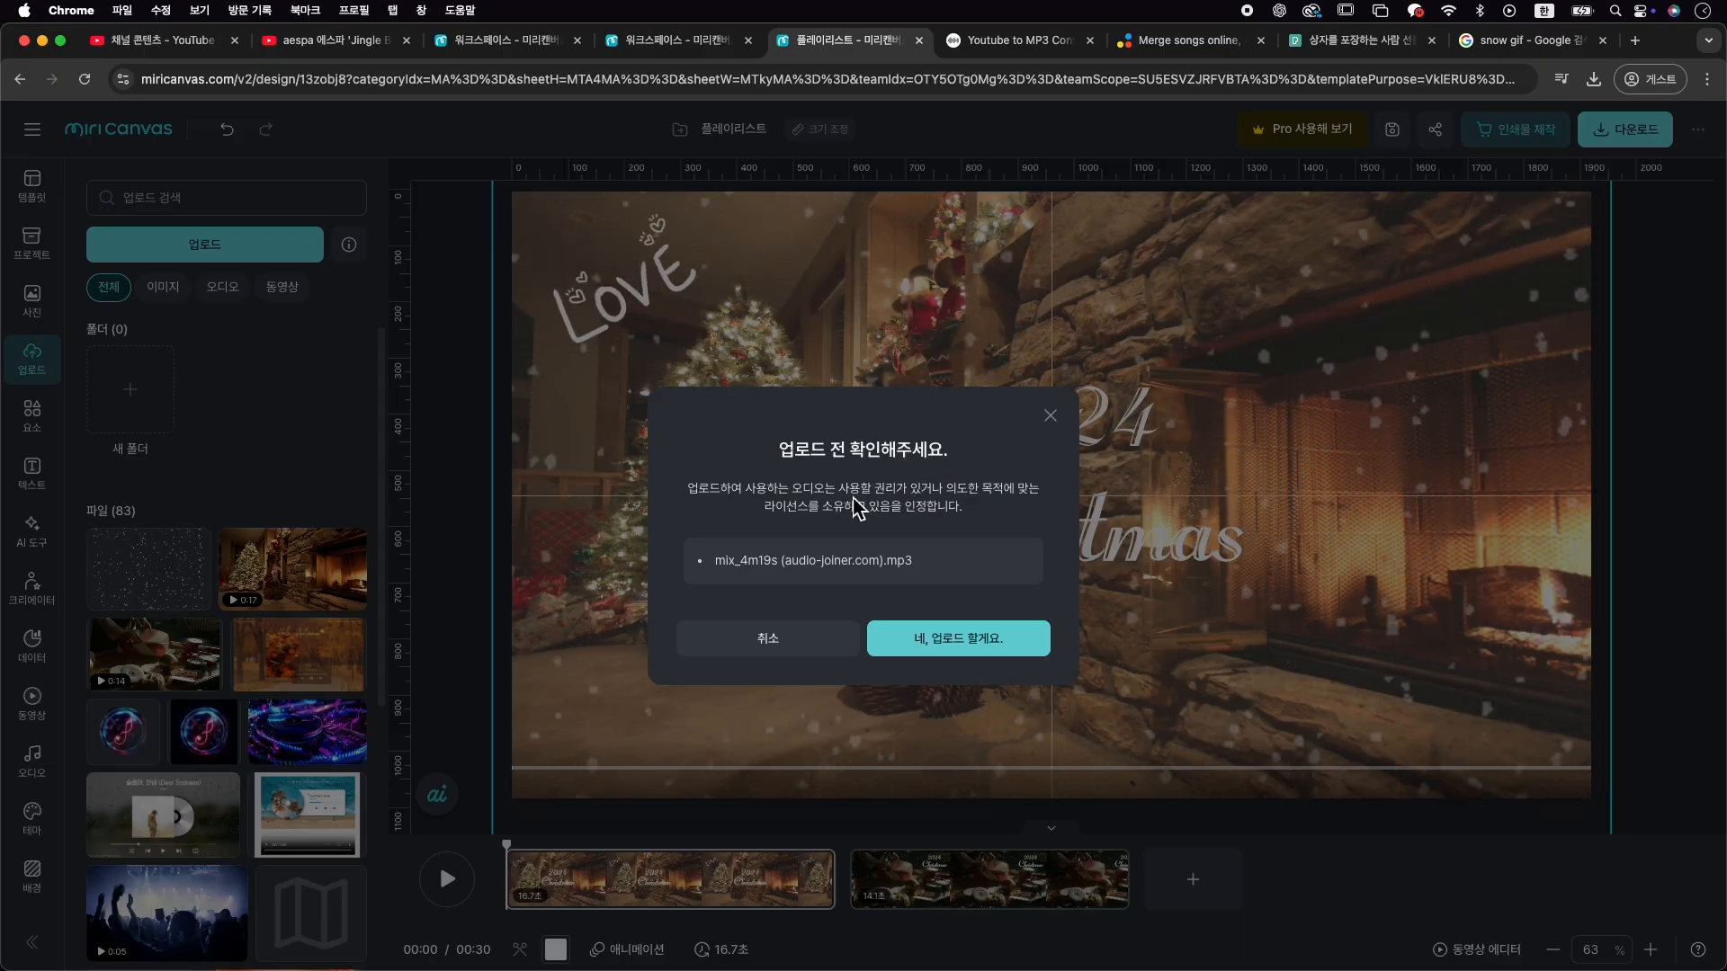
left_click(983, 649)
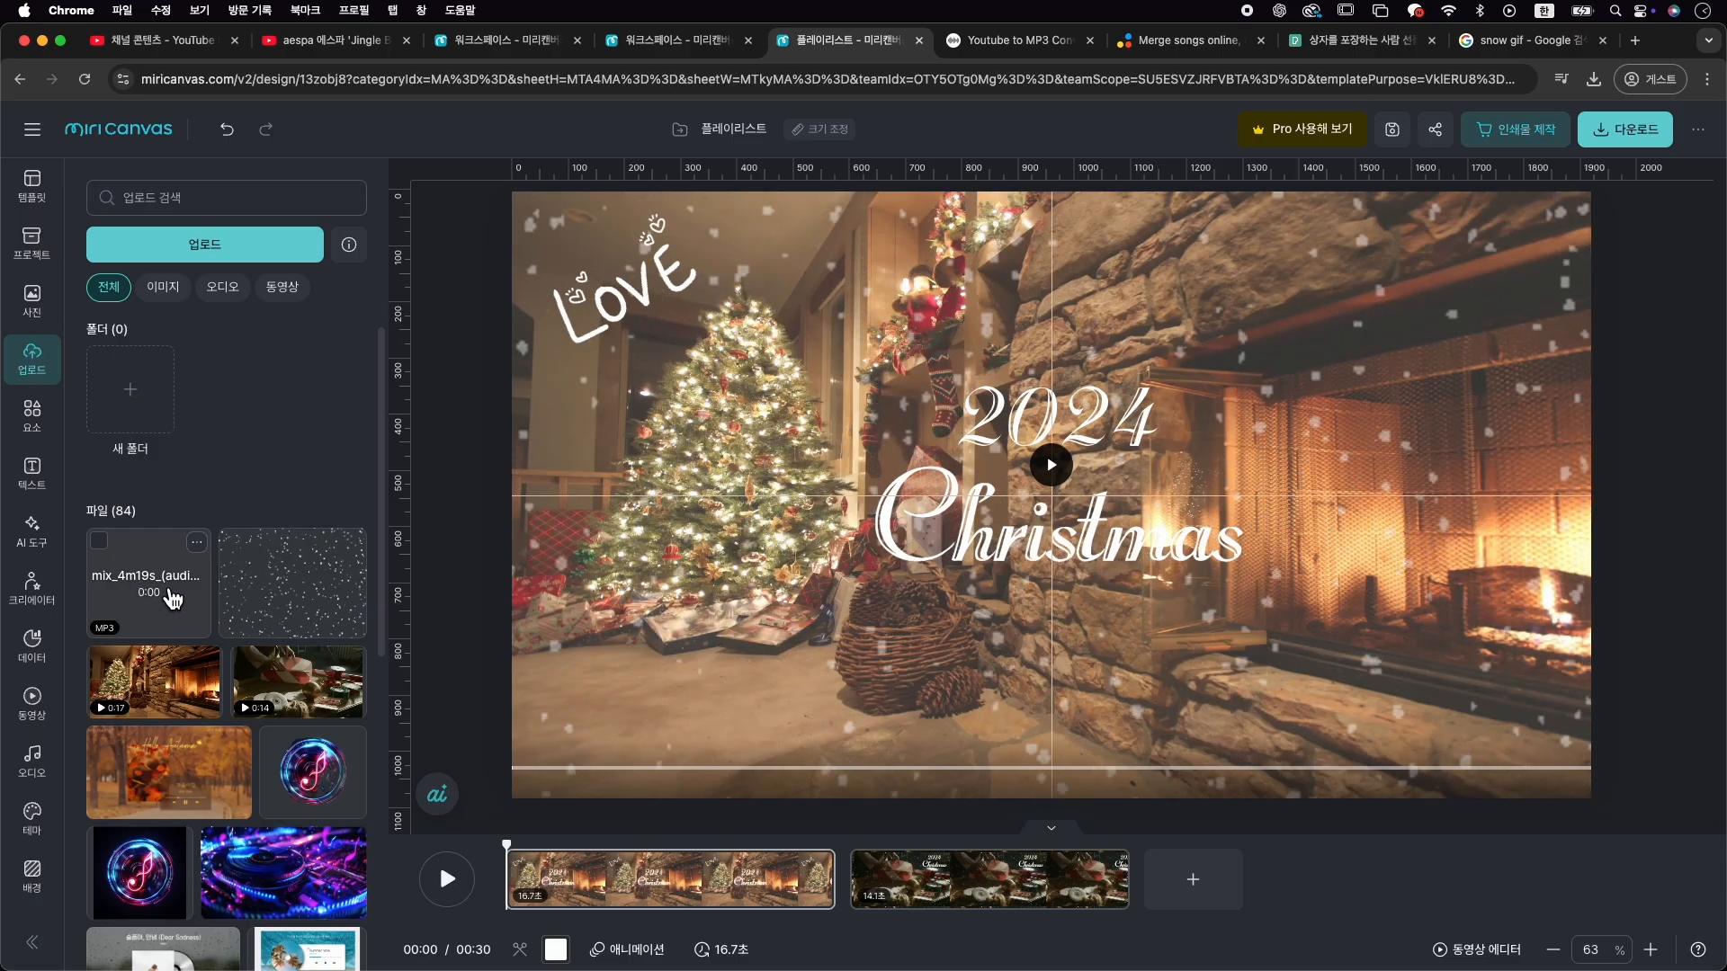
left_click(169, 598)
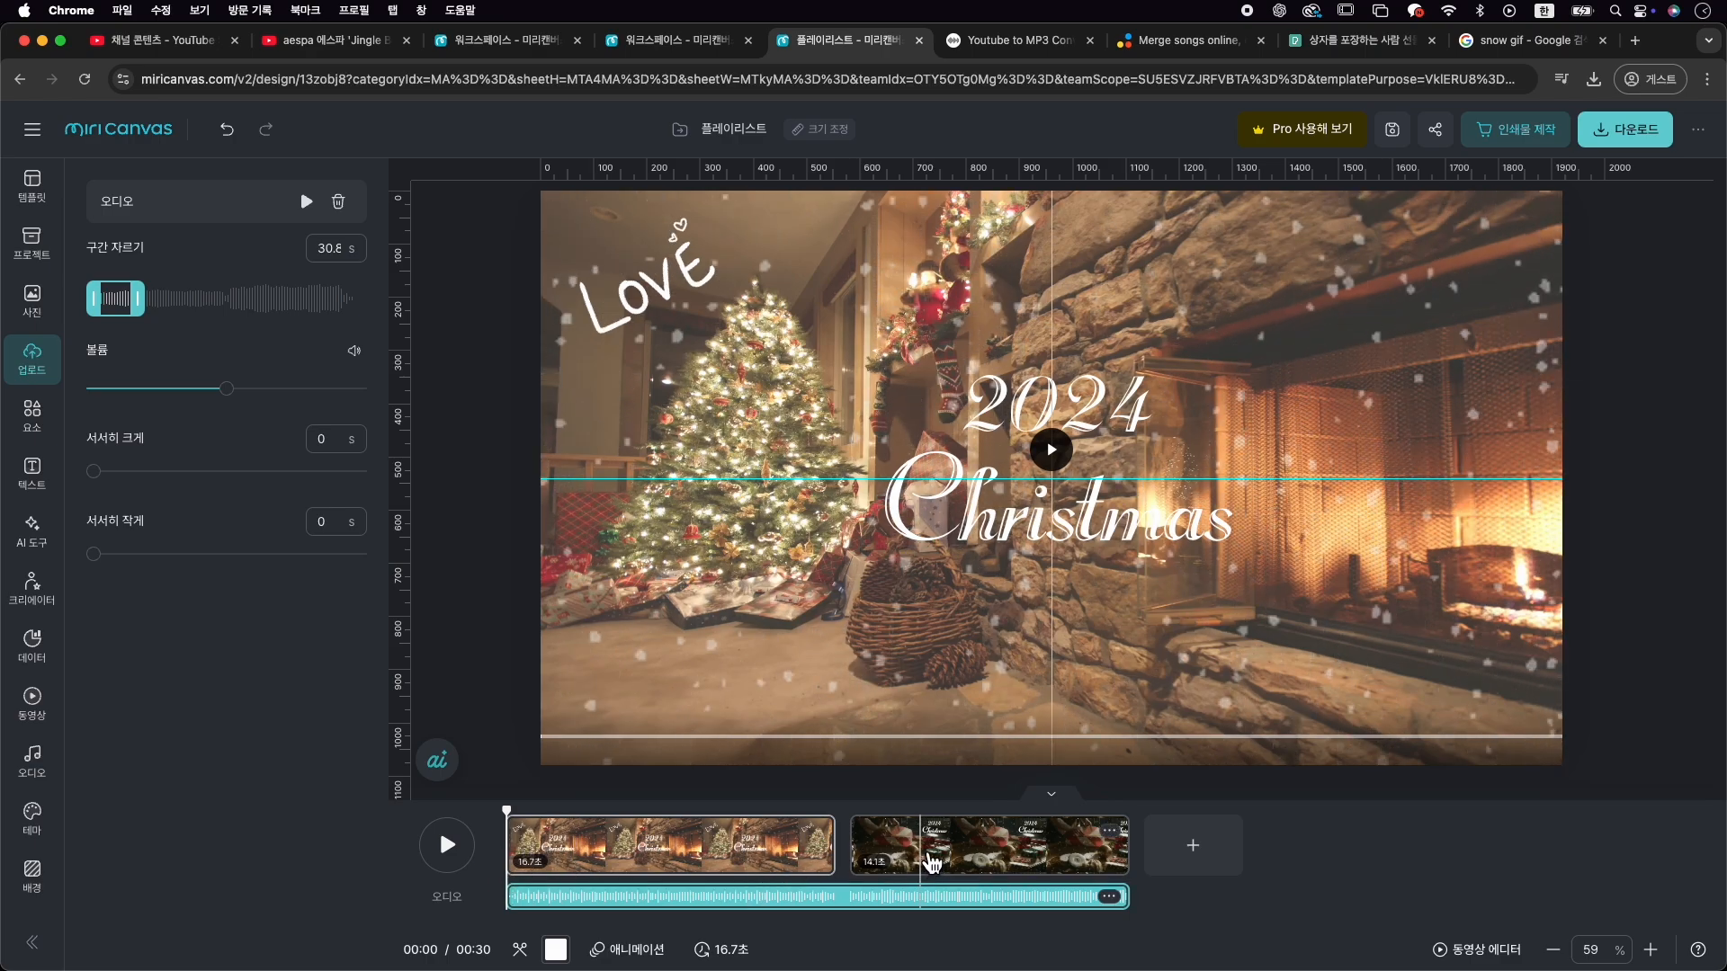
Examine the second page's playback time and the soundtrack's trim settings against both pages on the timeline
left_click(933, 863)
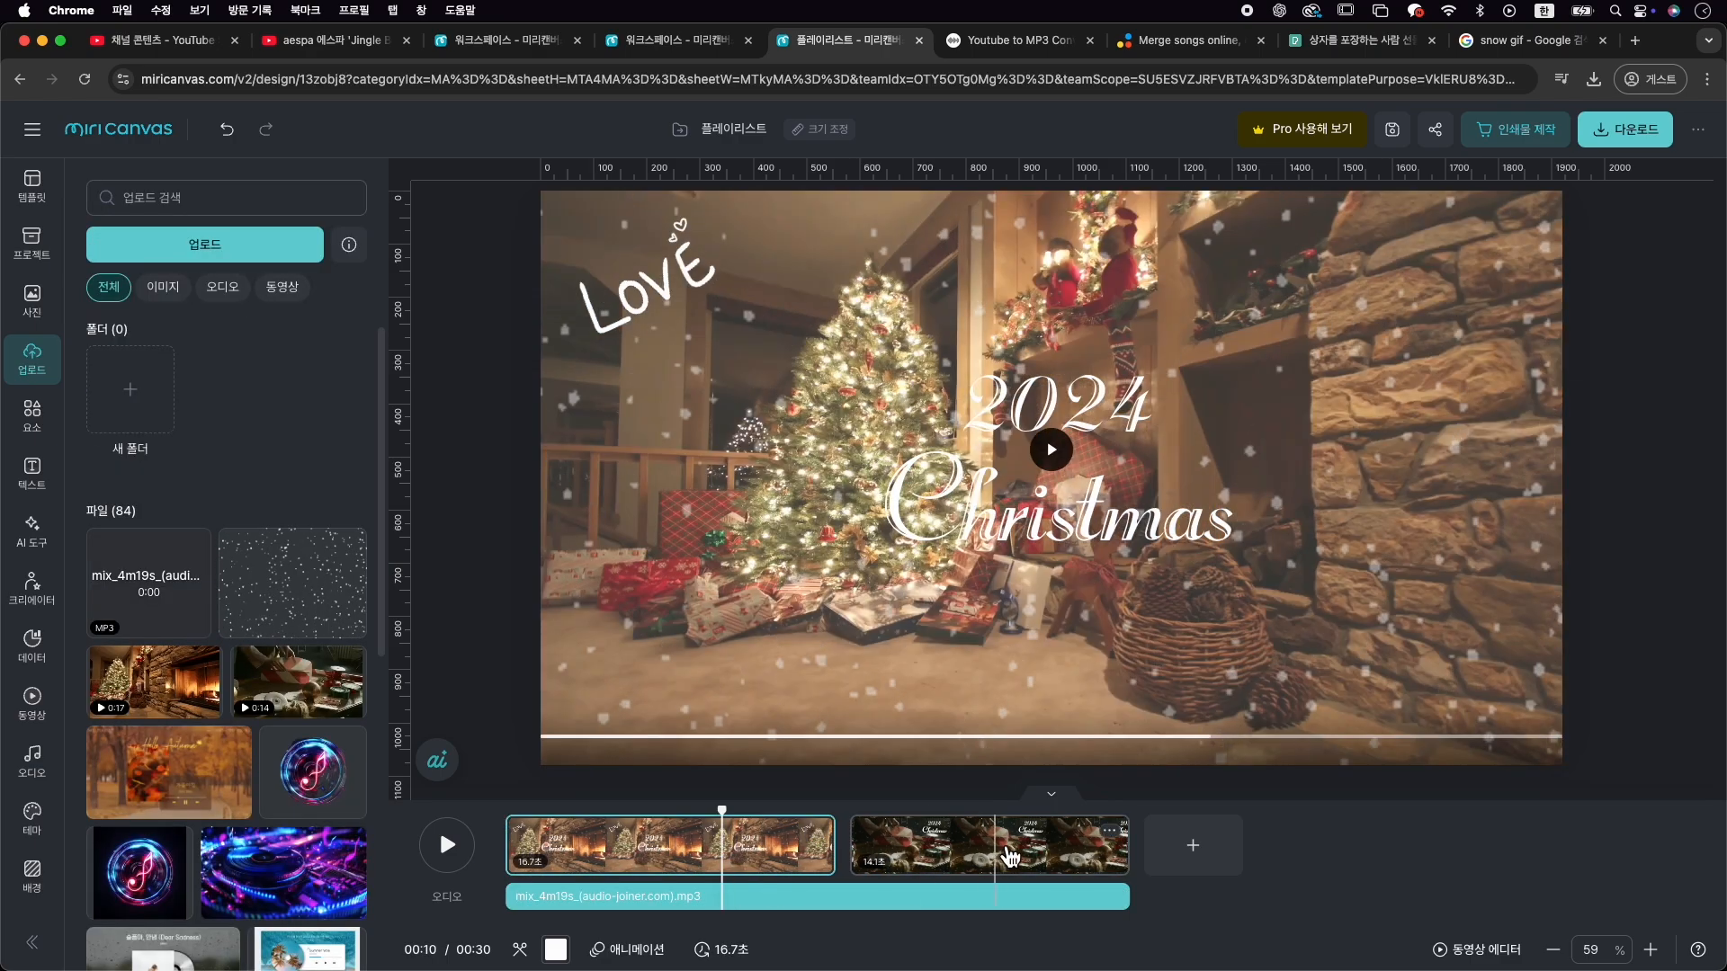
left_click(991, 846)
left_click(724, 952)
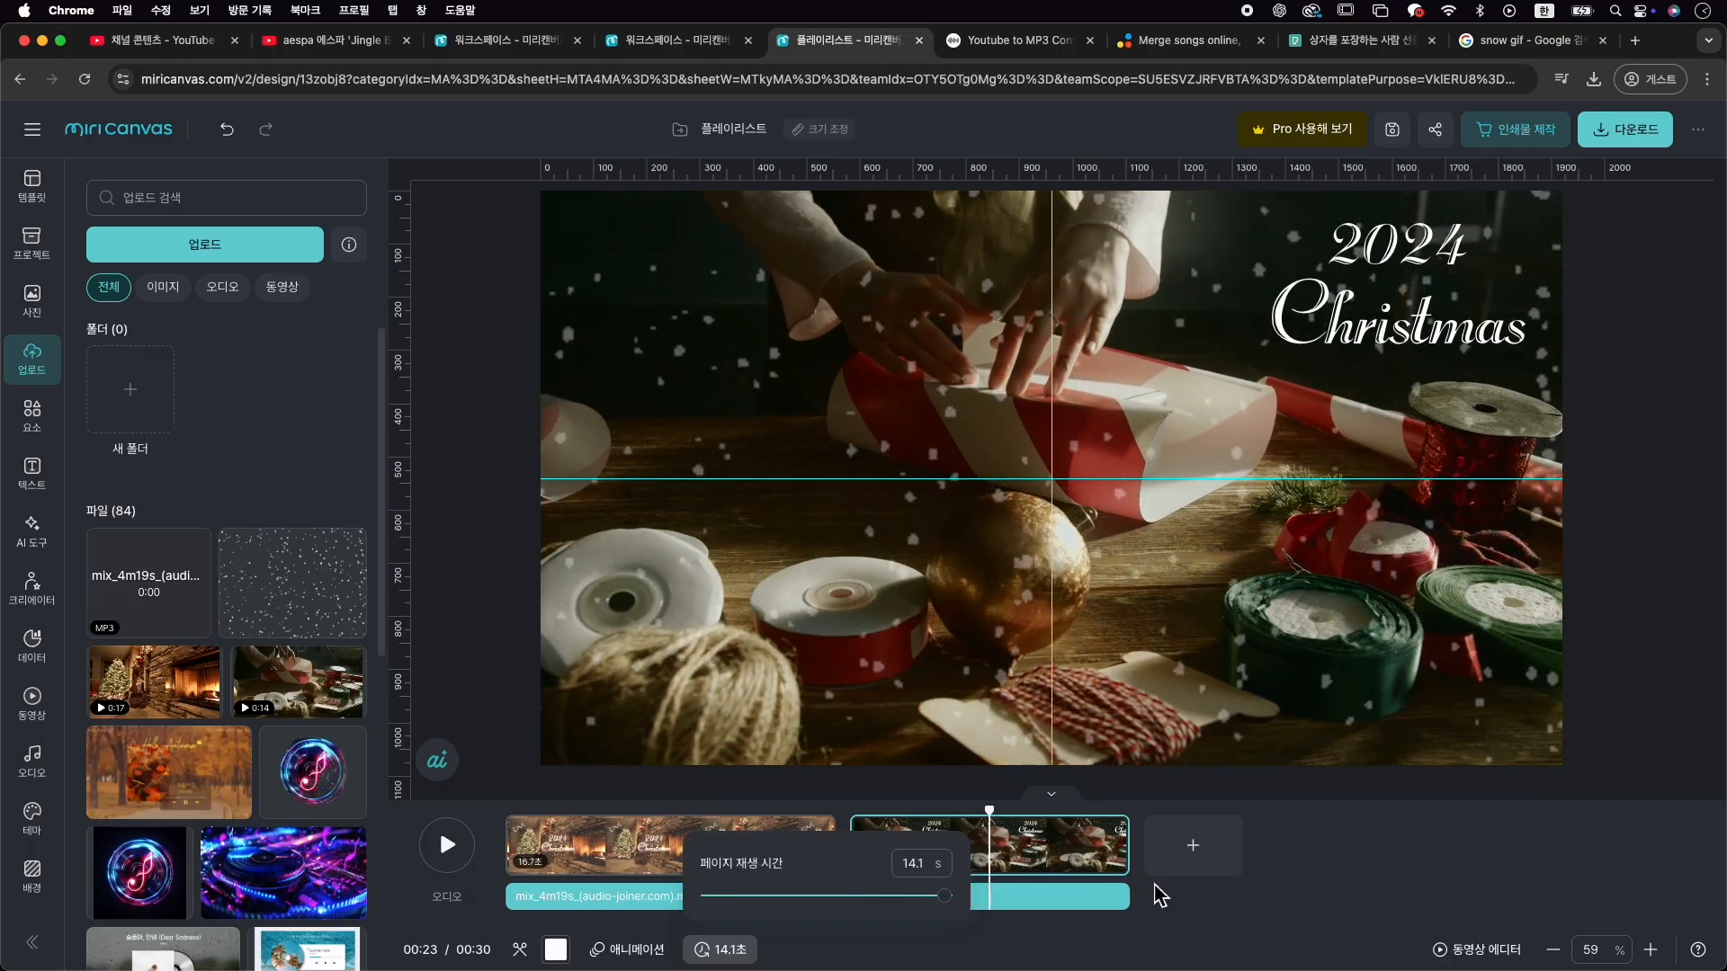
left_click(1064, 896)
left_click(1035, 897)
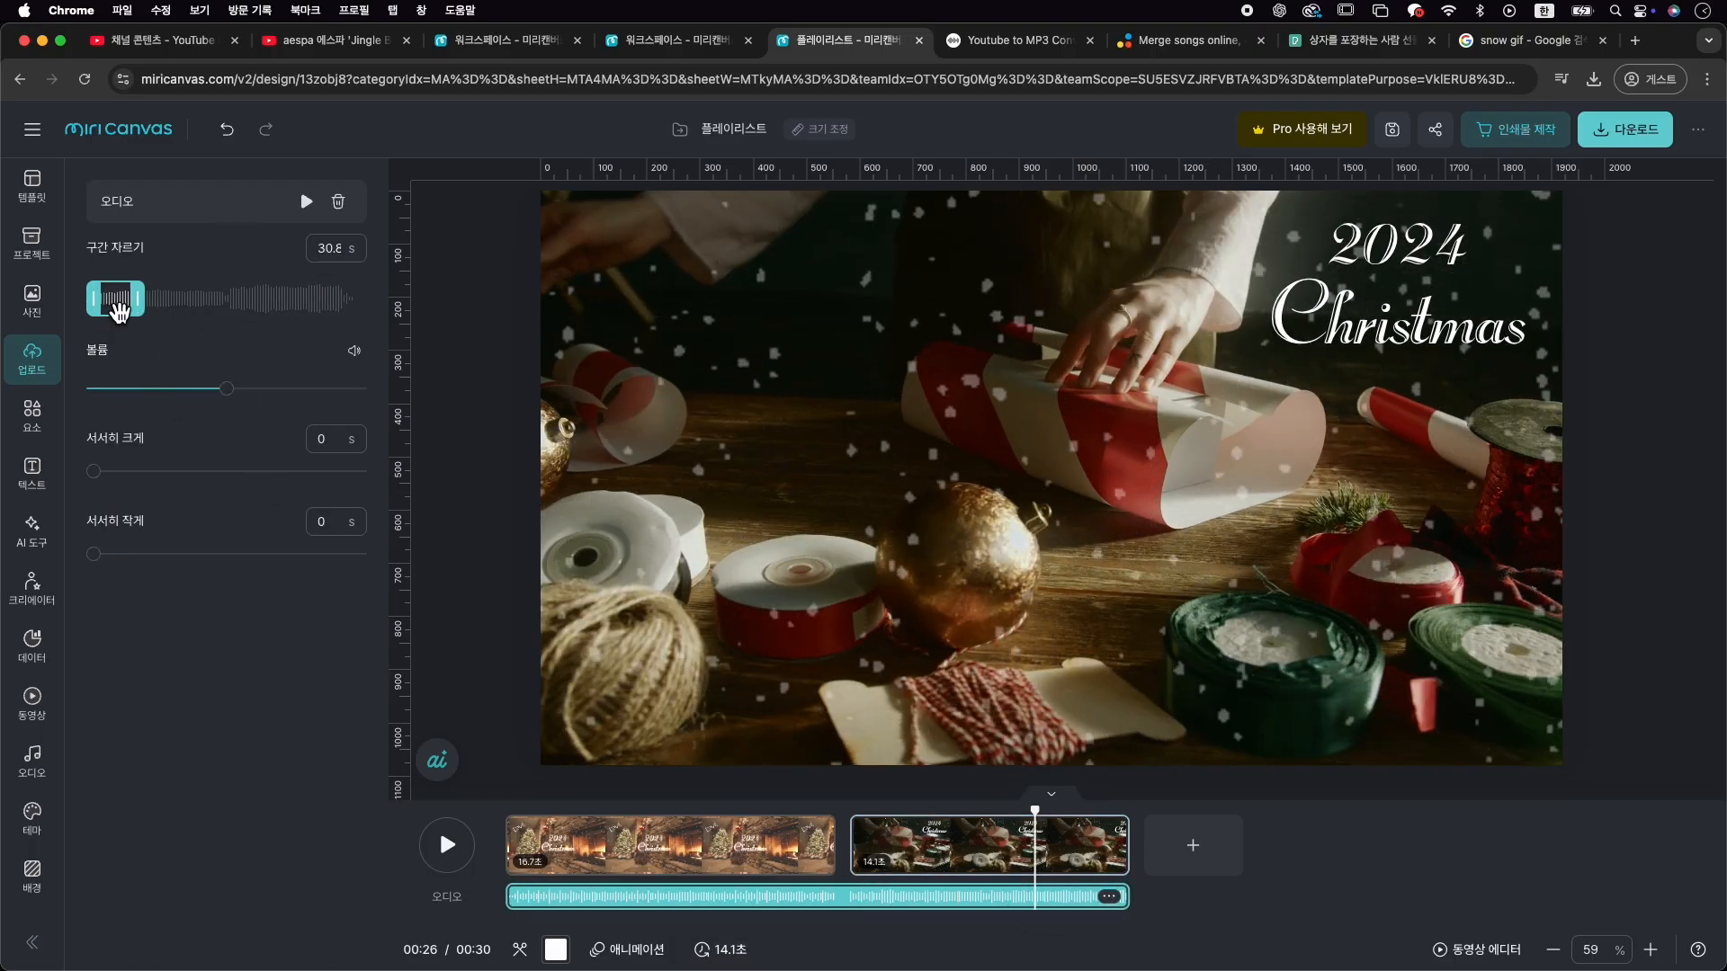
left_click(755, 850)
left_click(1013, 852)
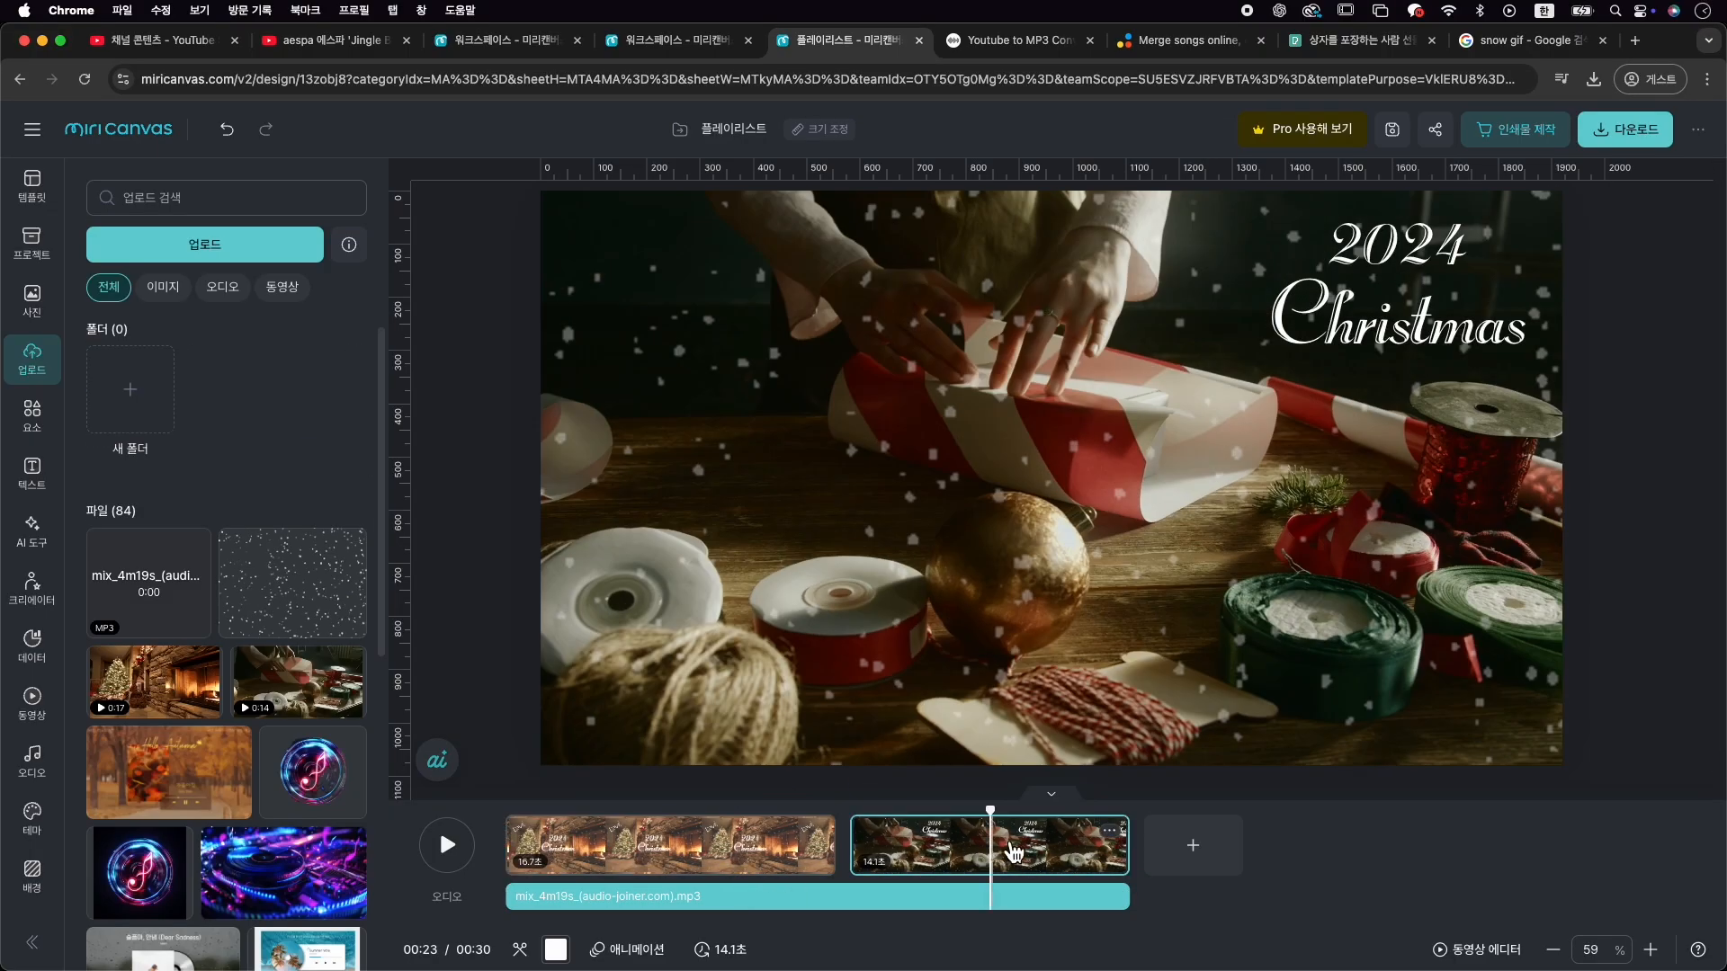
Add a blank third page and remove it again
left_click(1196, 859)
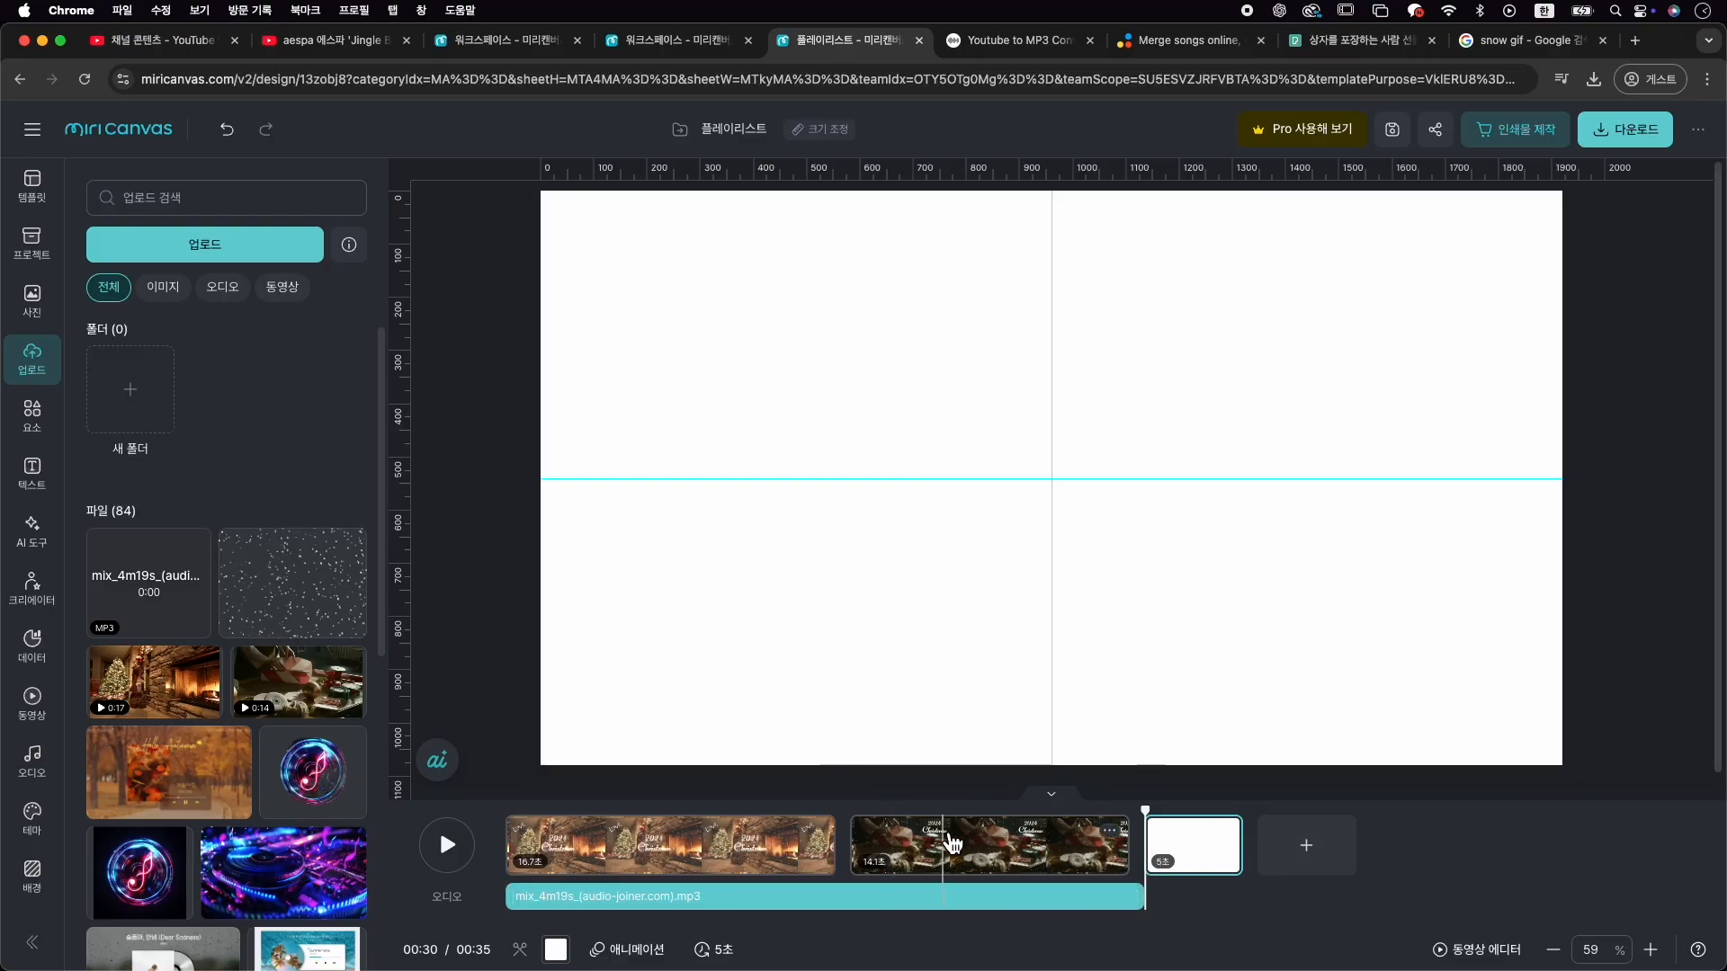
left_click(1197, 850)
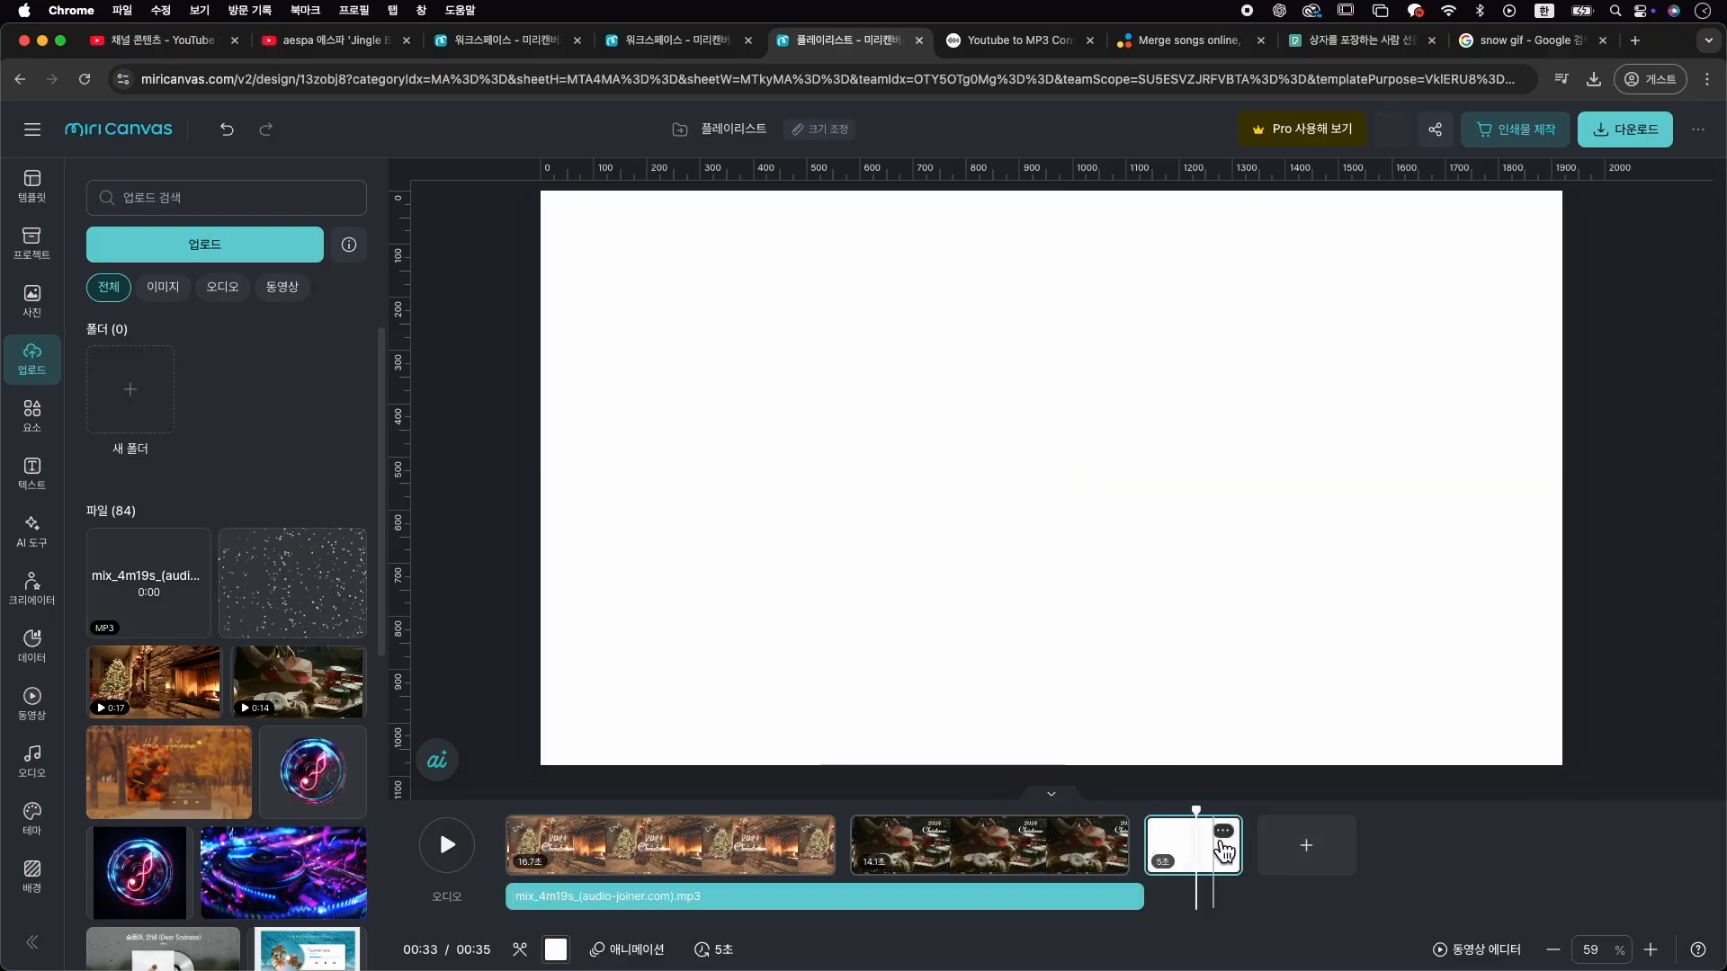
left_click(1327, 736)
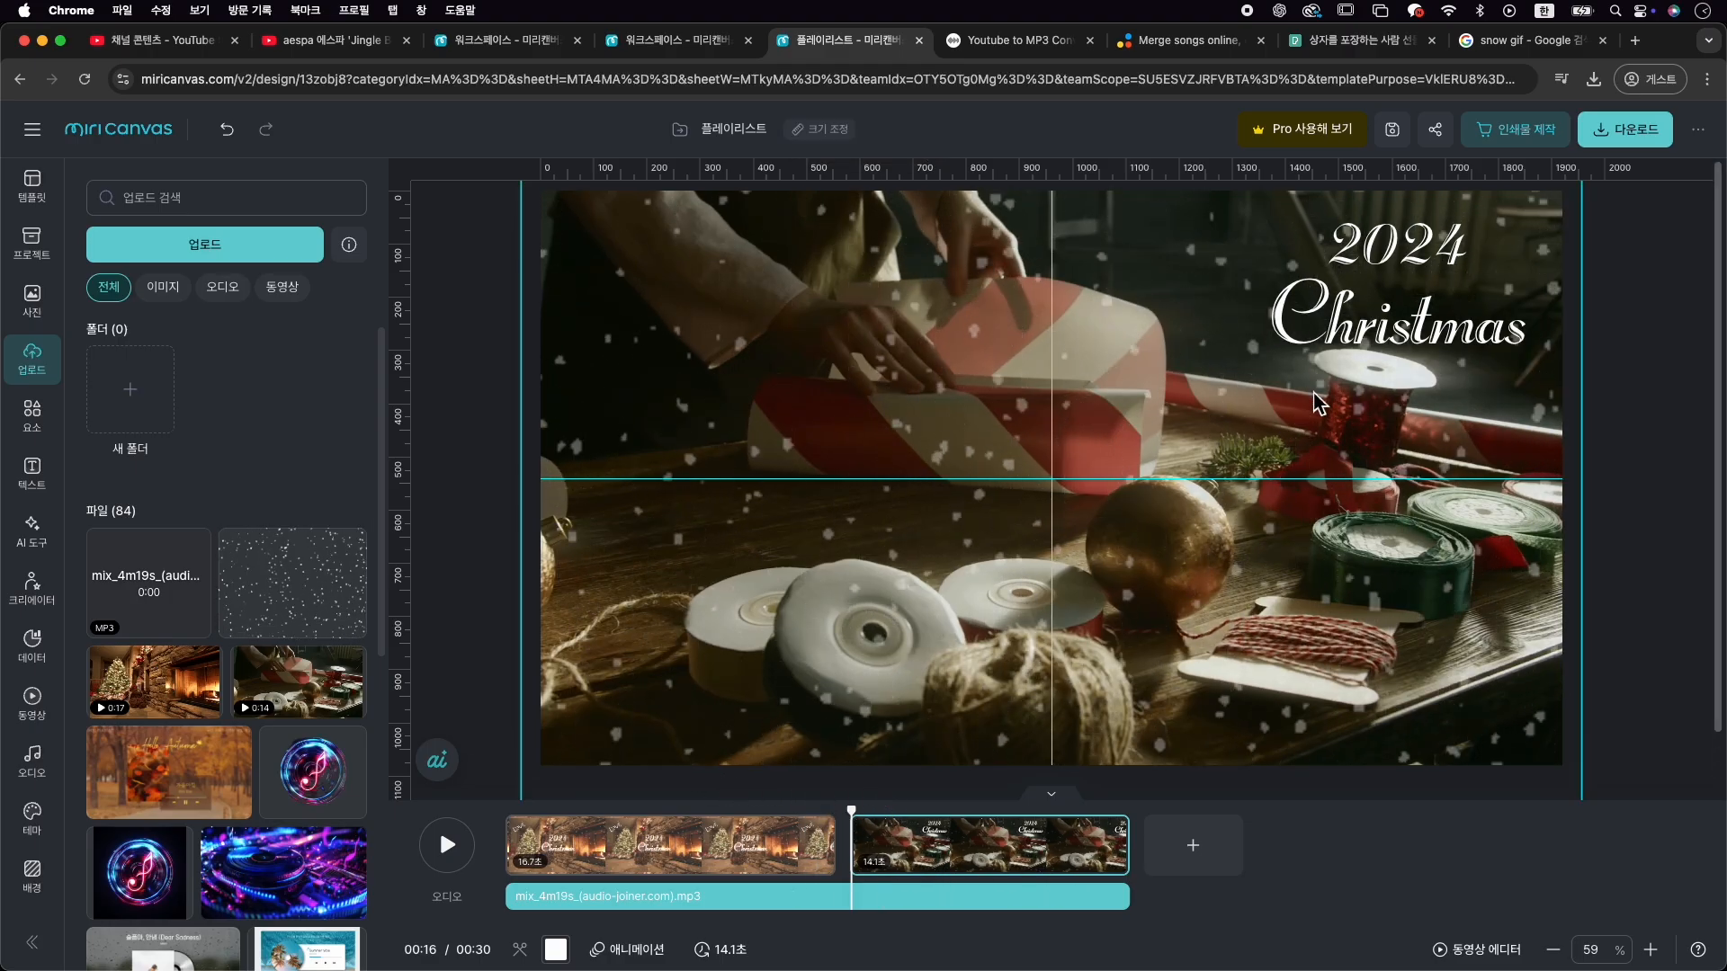
Download all pages (1~2) as an MP4 video and save it as 플레이리스트 in the 다운로드 folder
left_click(1630, 135)
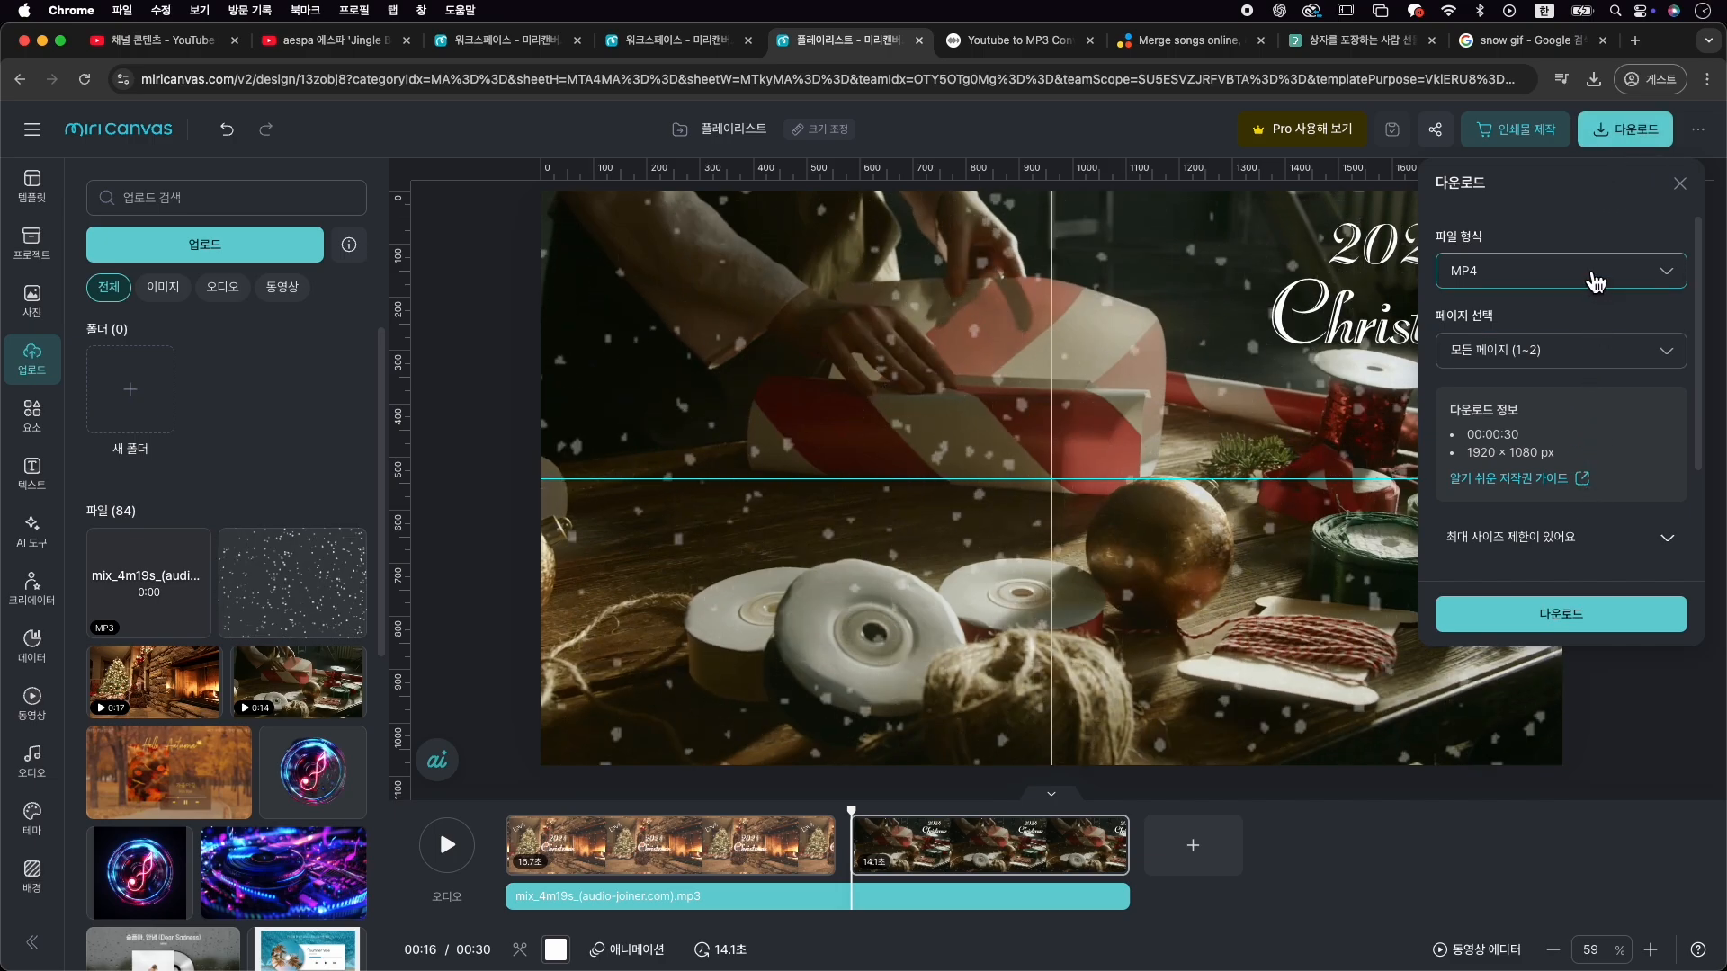
left_click(1594, 271)
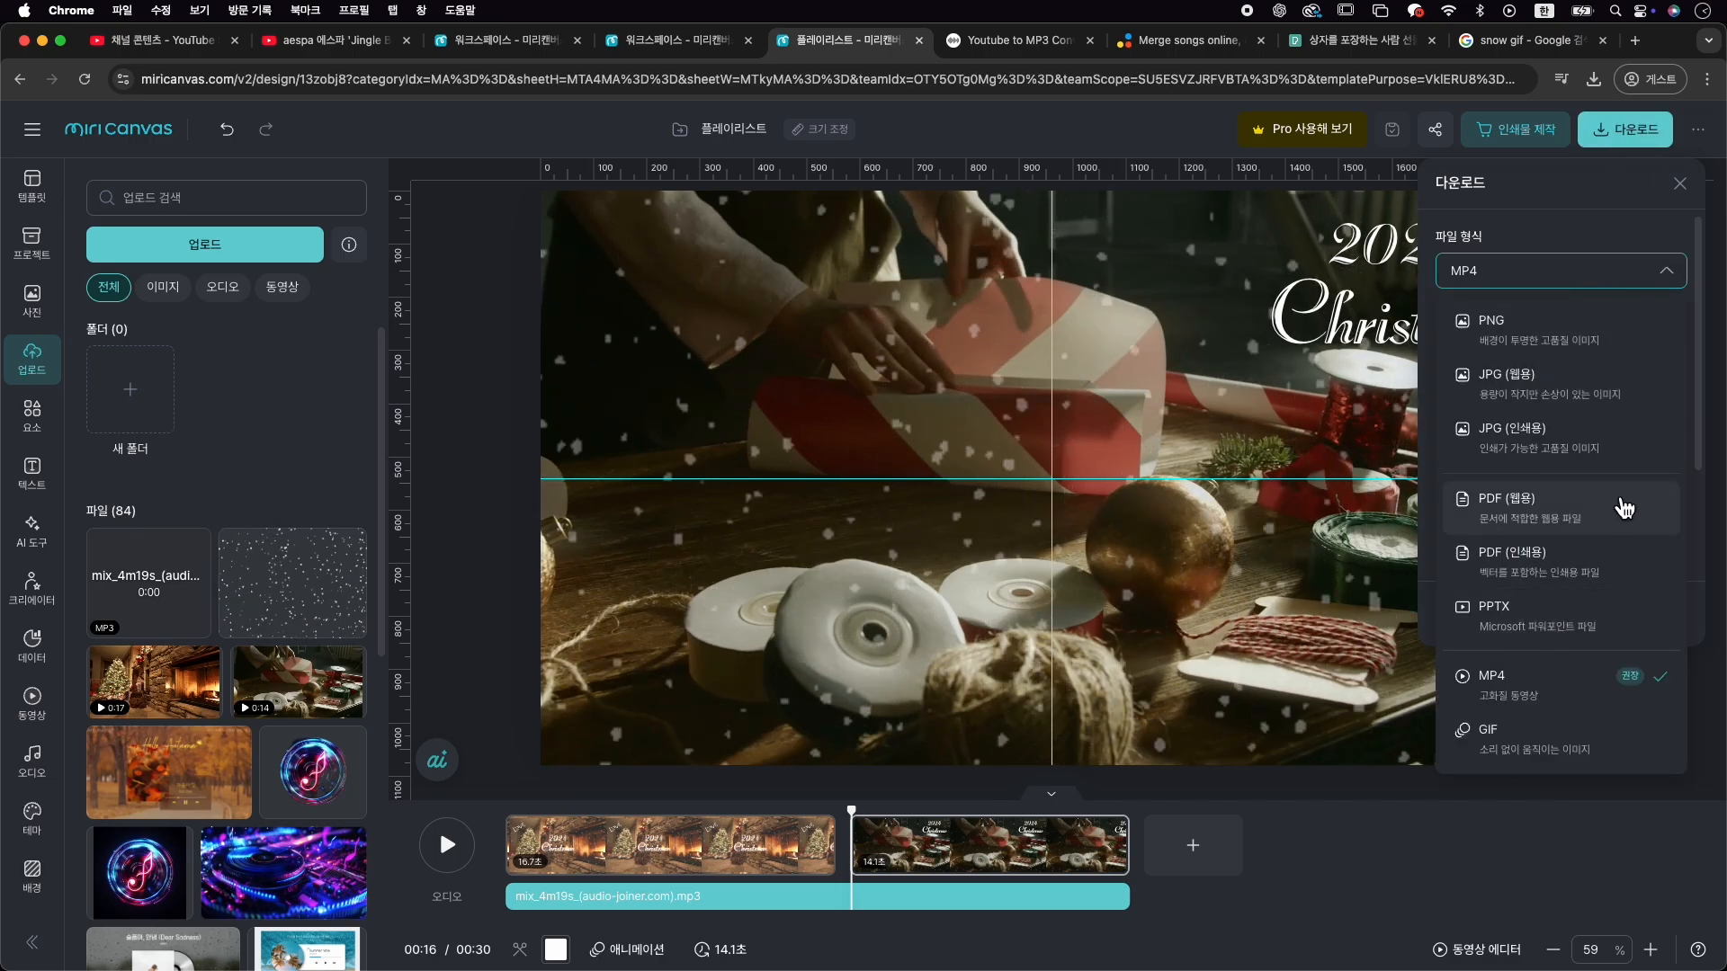
left_click(1572, 688)
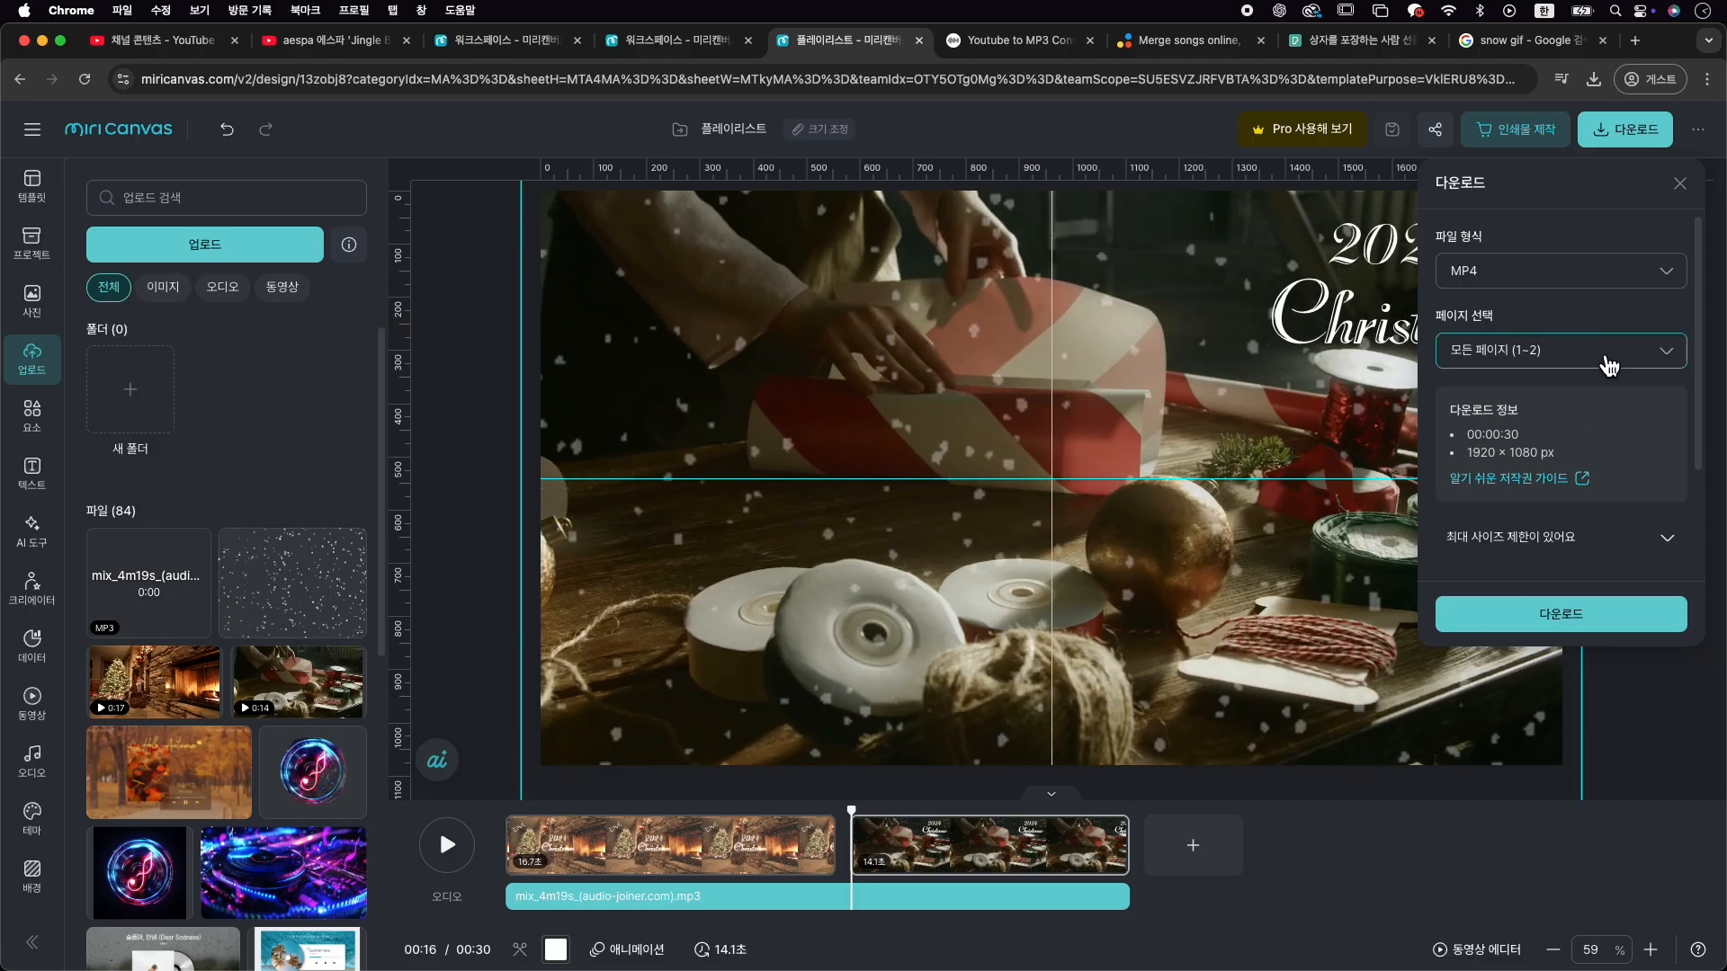
scroll(1610, 440, "down", 3)
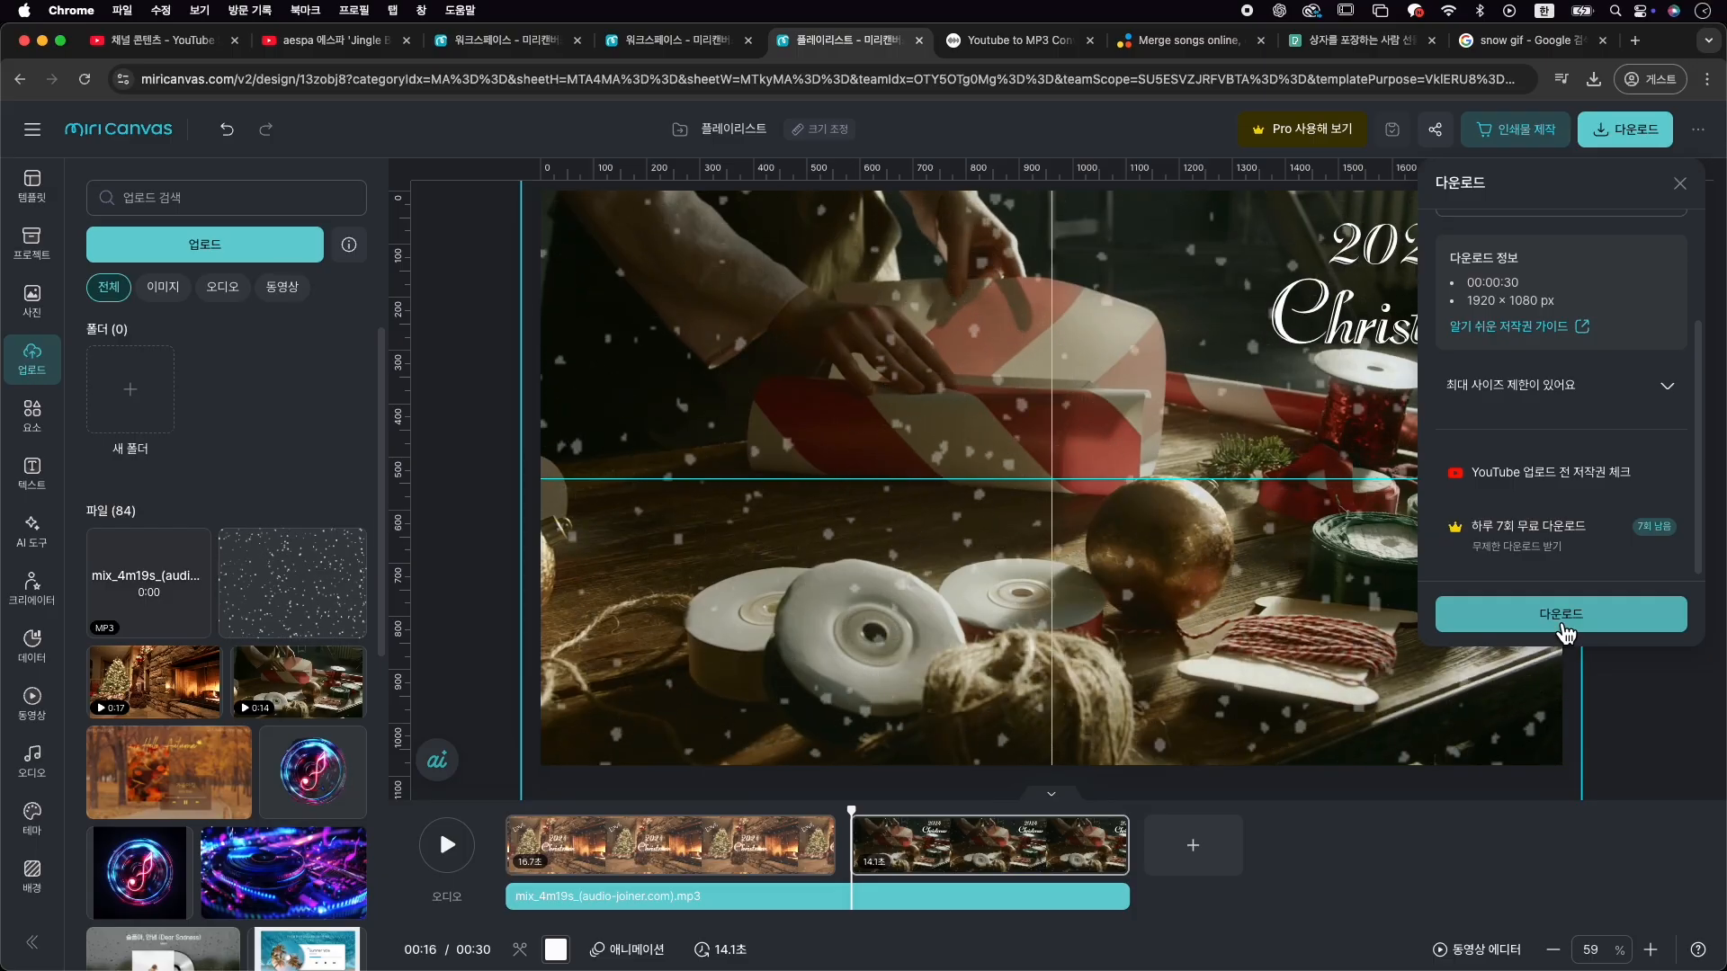
left_click(1564, 621)
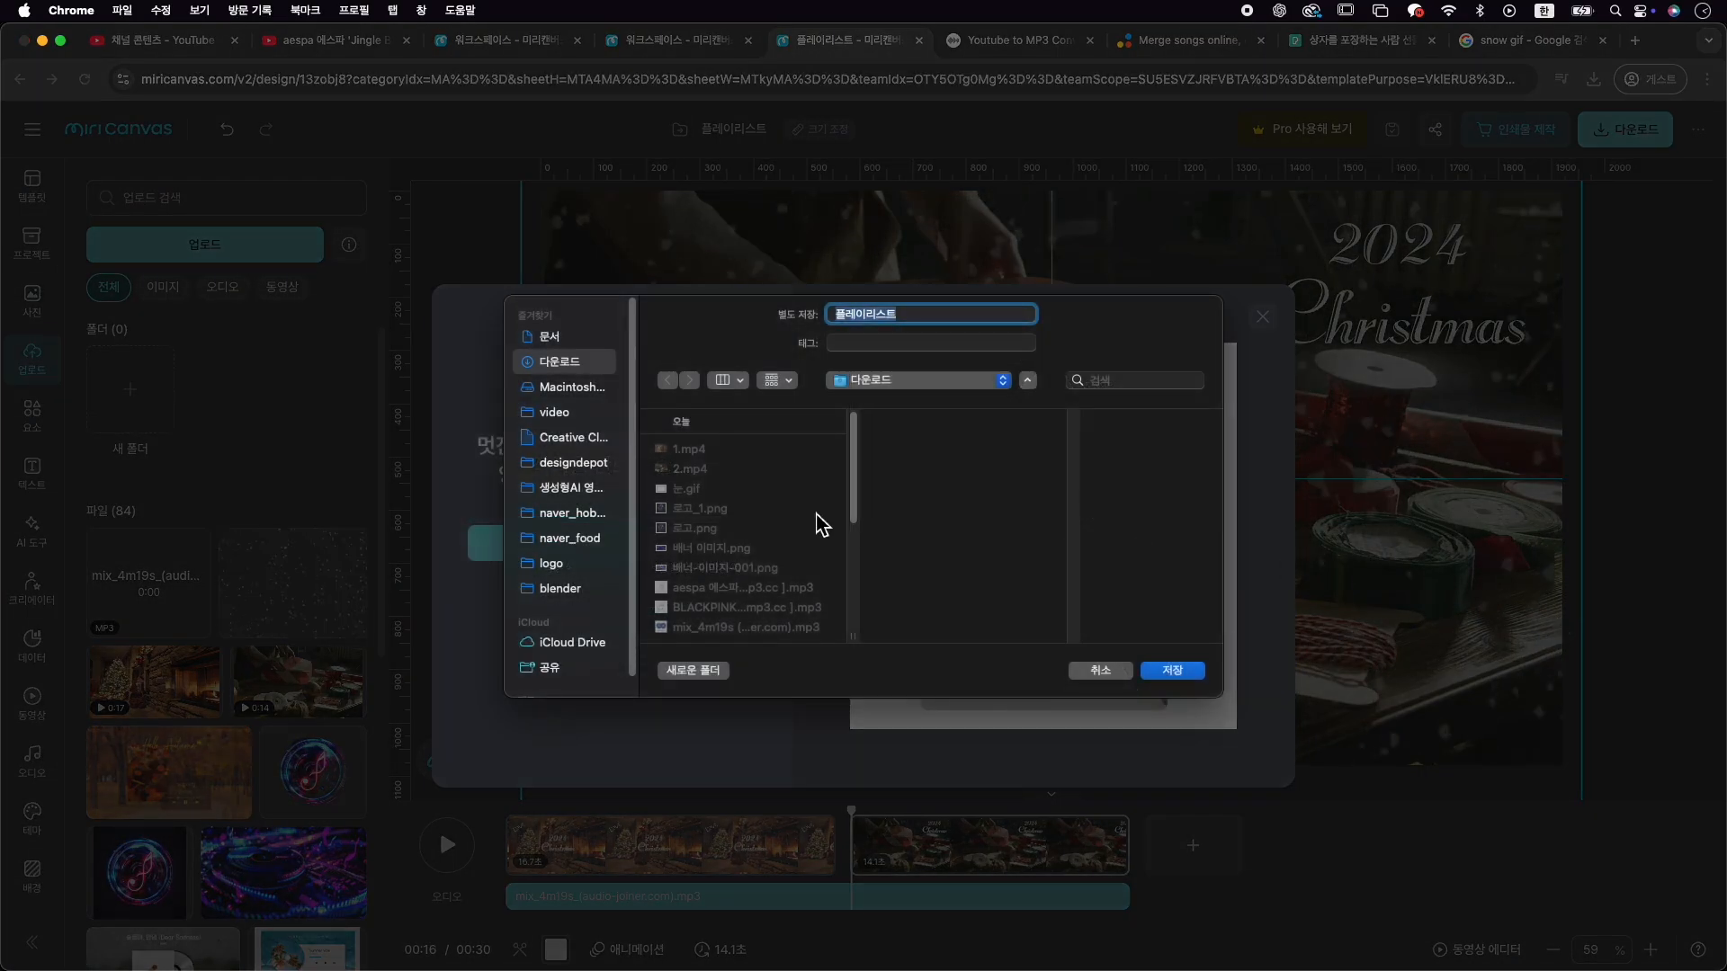
left_click(1190, 677)
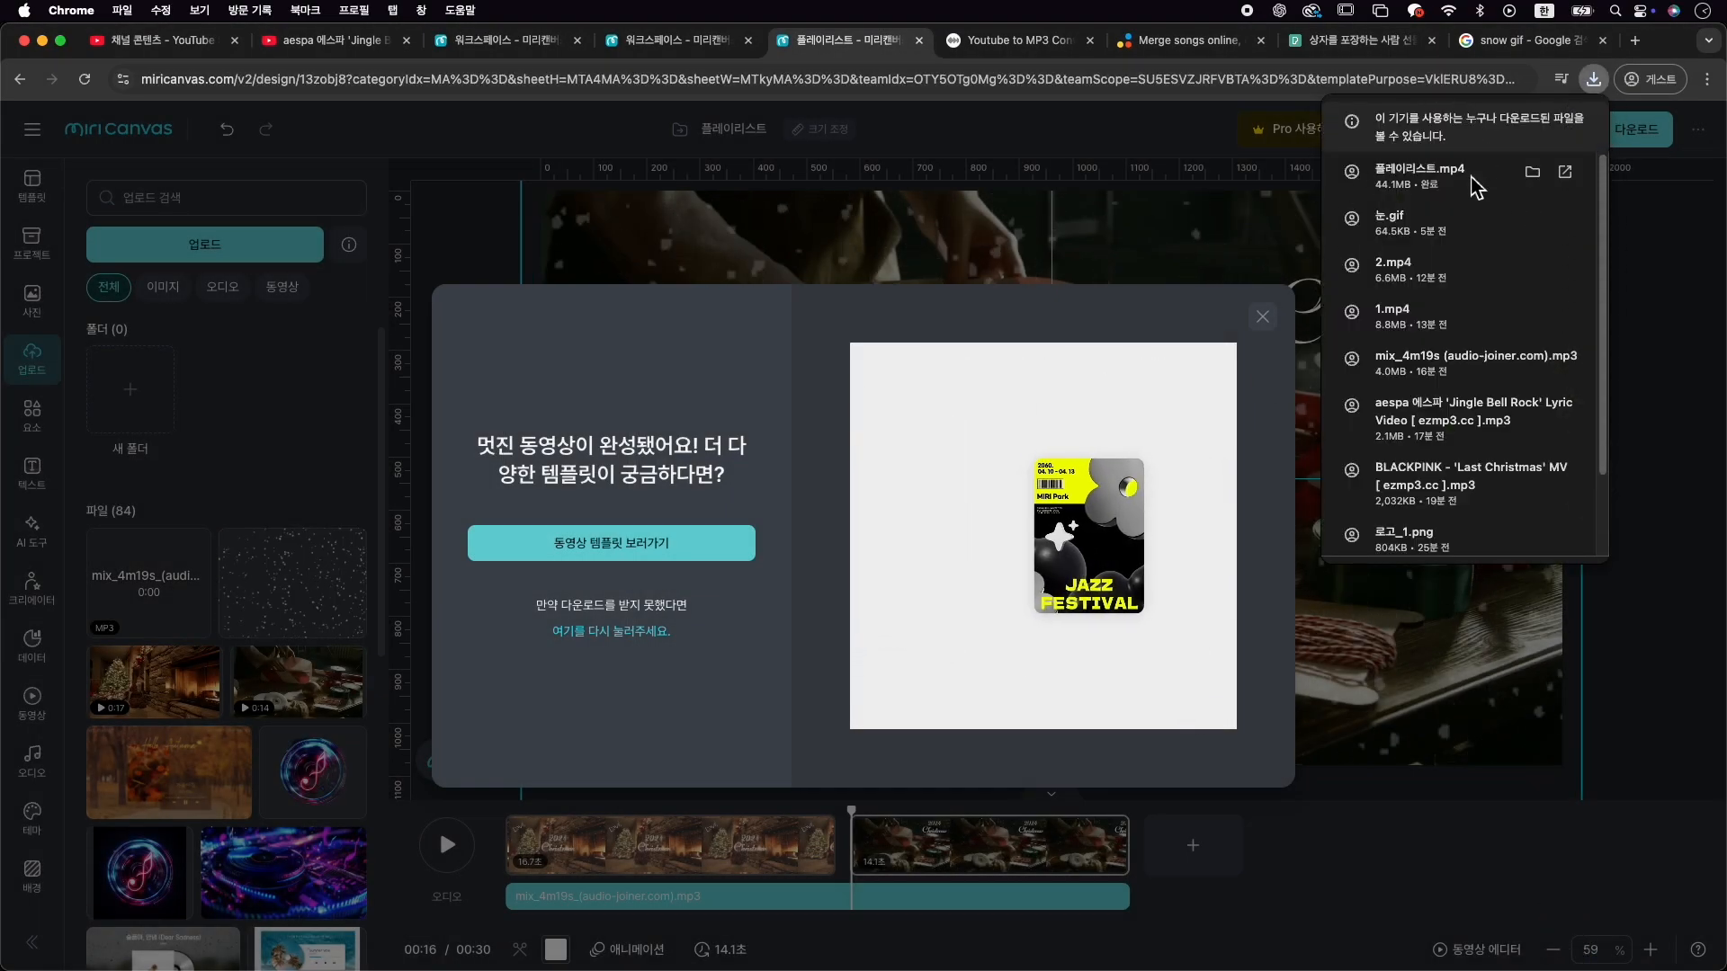
Switch to YouTube Studio and upload 플레이리스트.mp4 from the 다운로드 folder as a new video
left_click(153, 45)
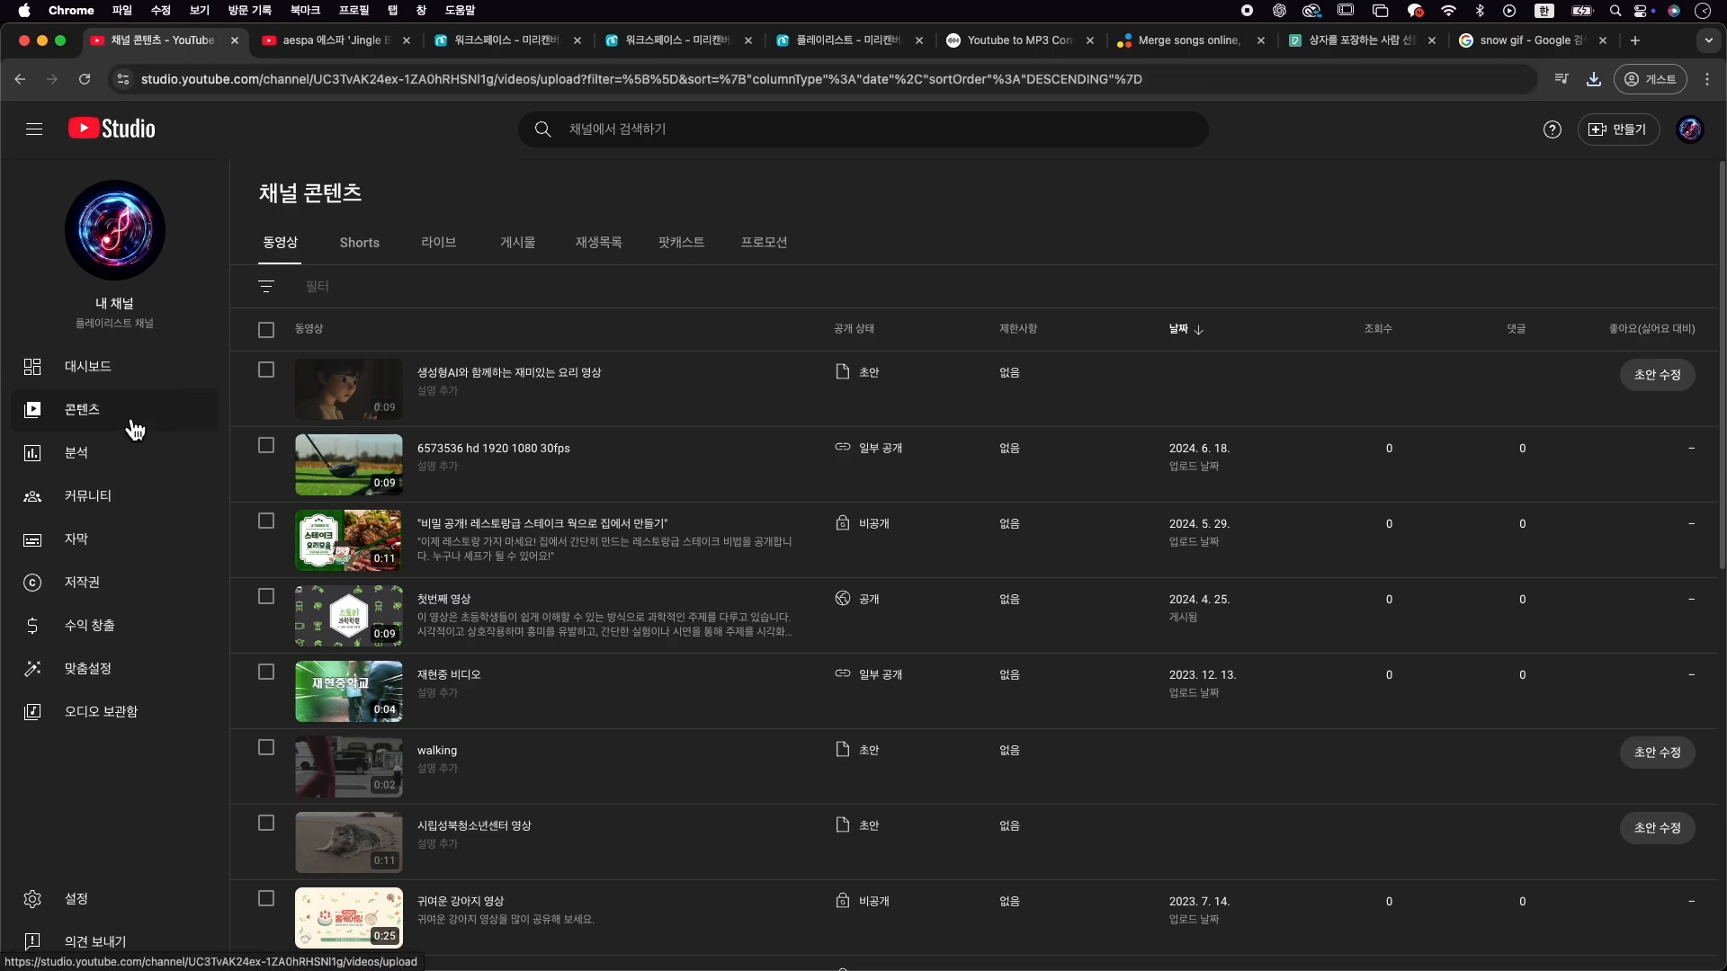
left_click(1619, 129)
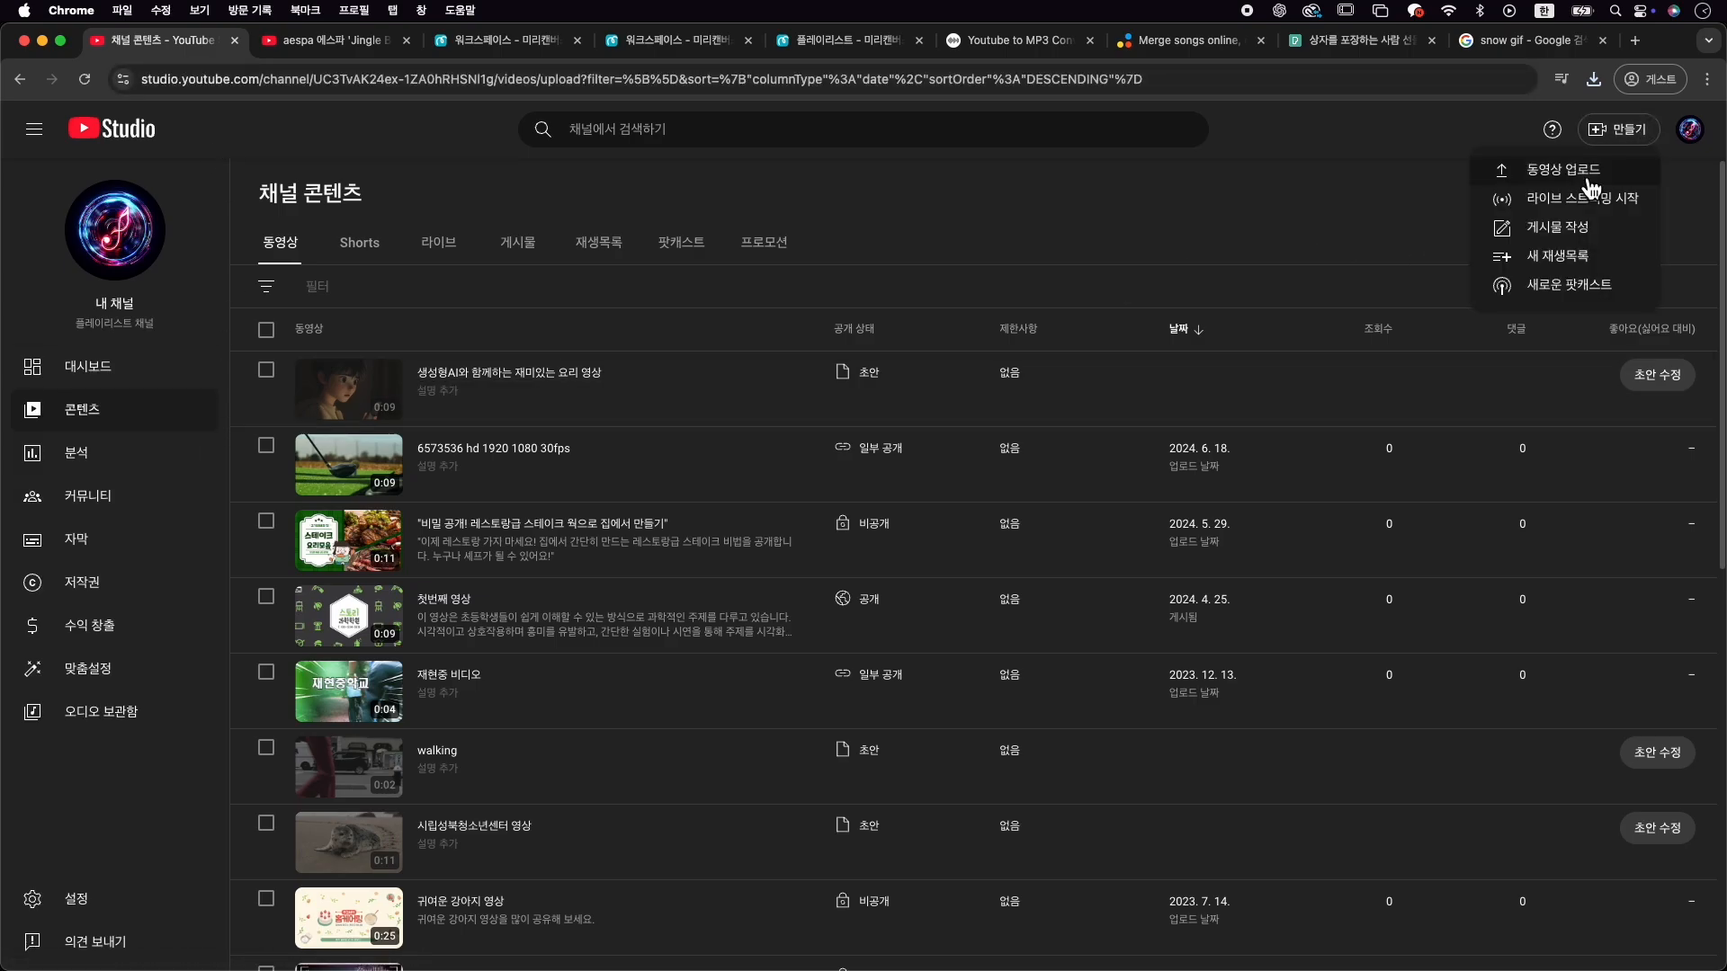
left_click(1587, 185)
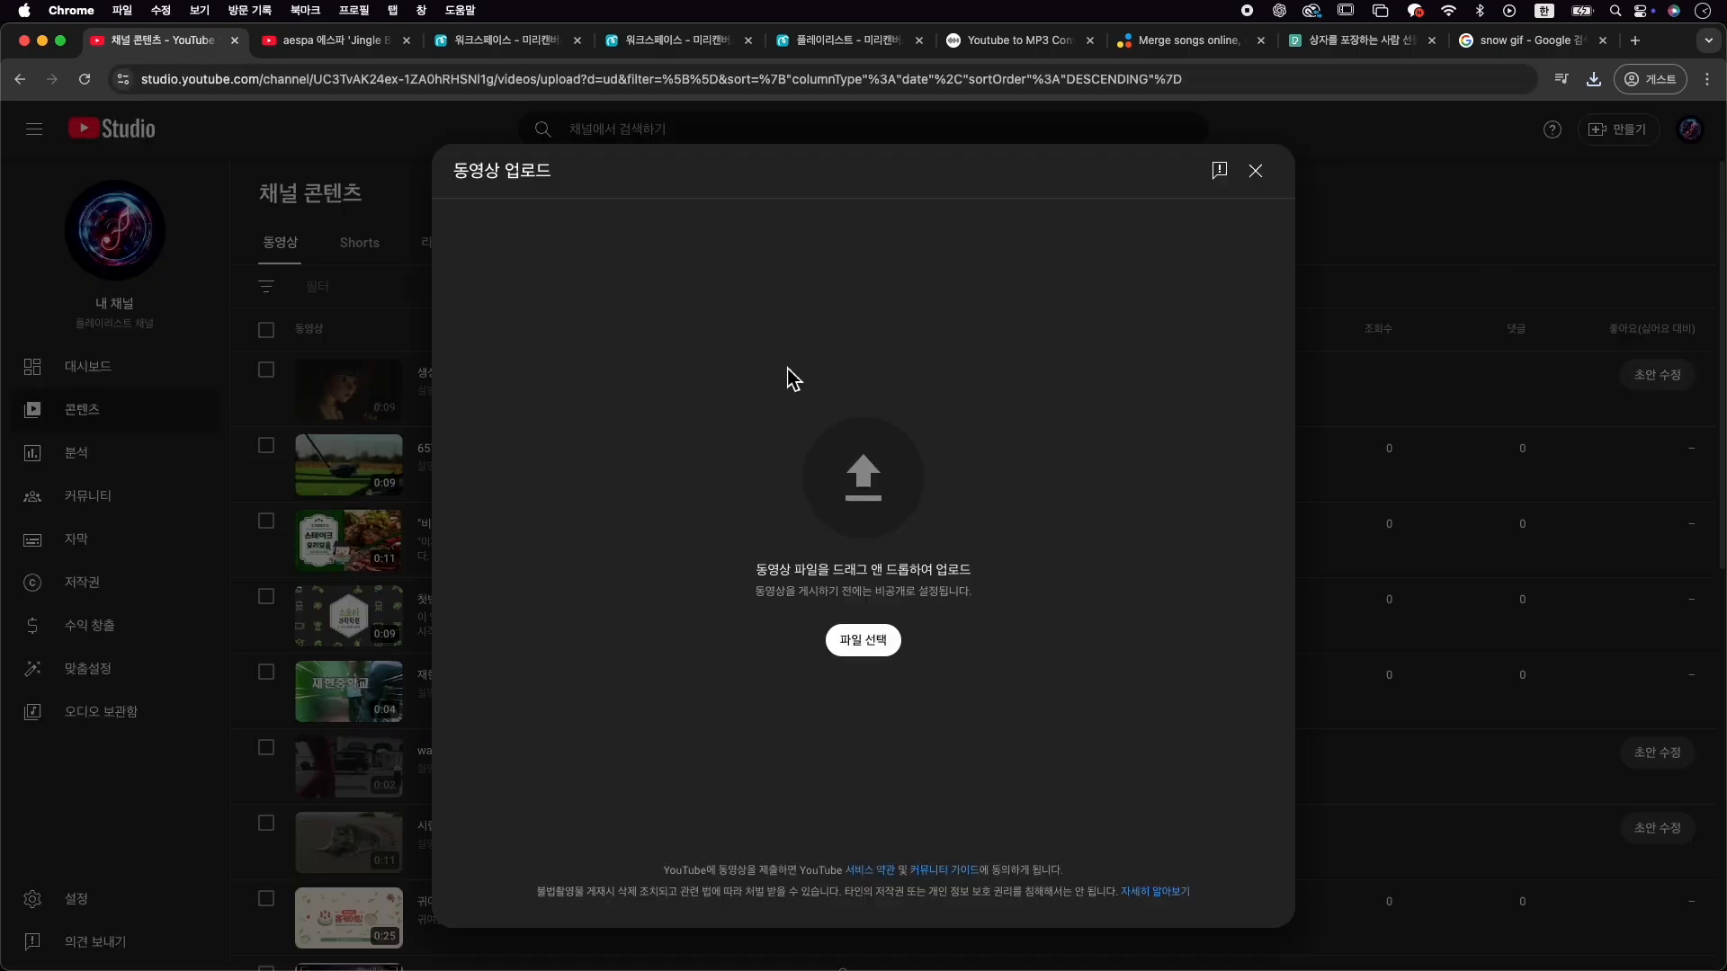
left_click(879, 646)
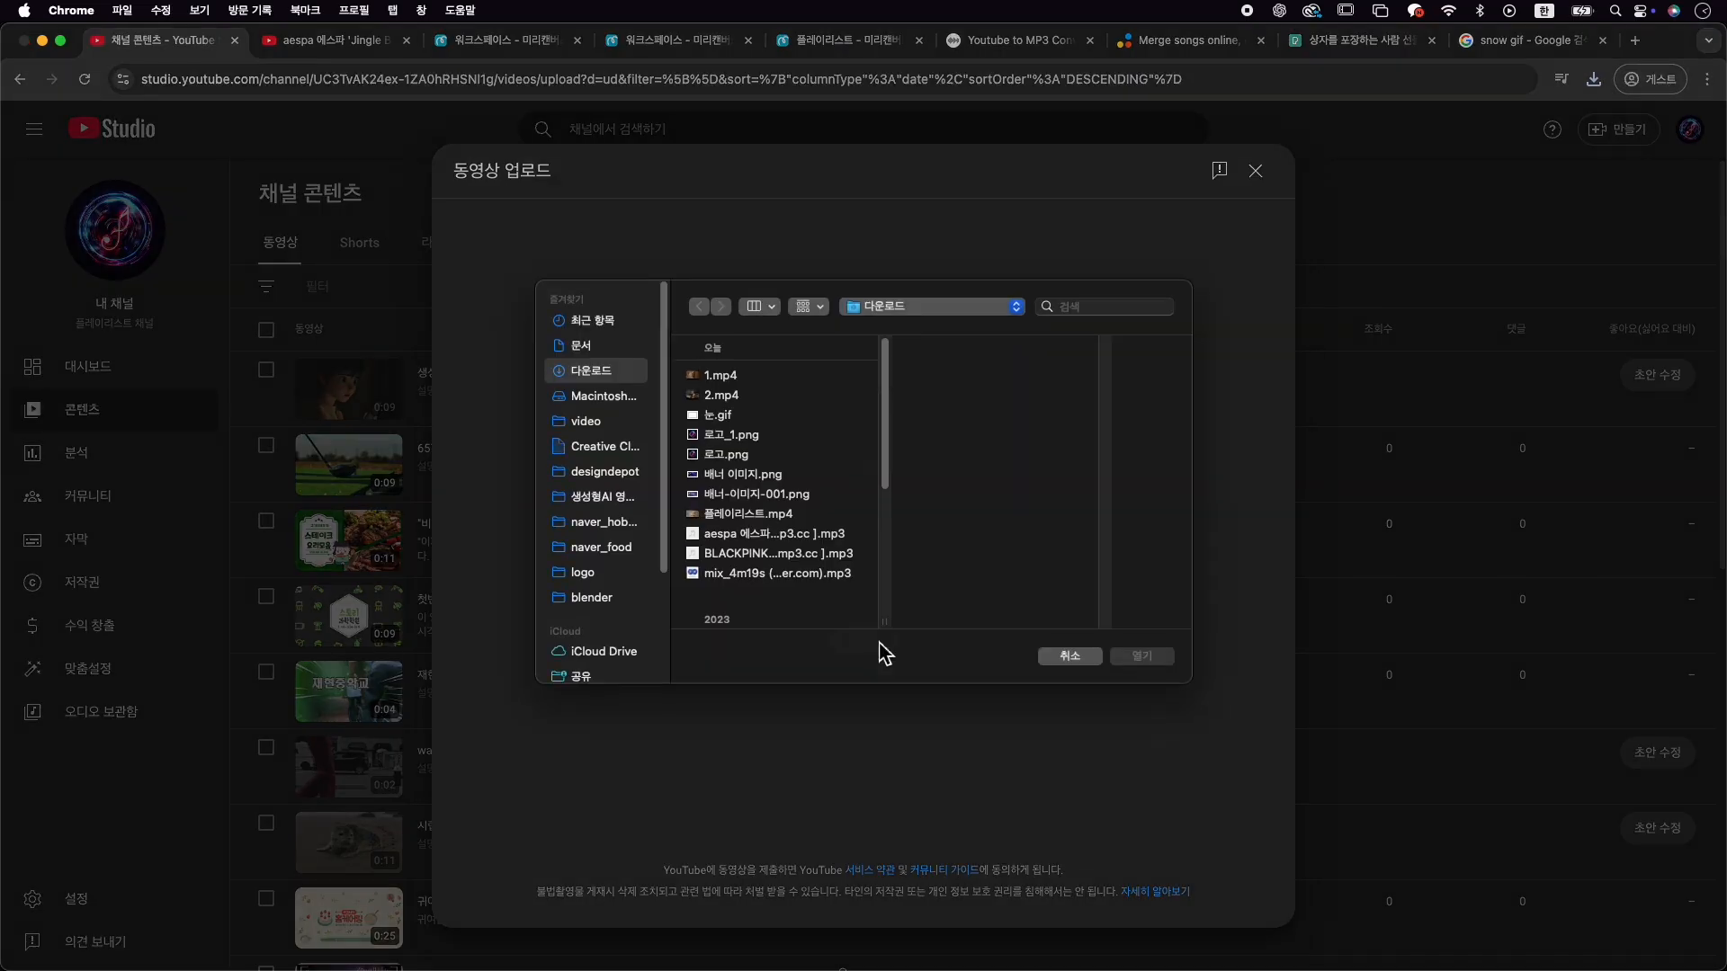
left_click(773, 533)
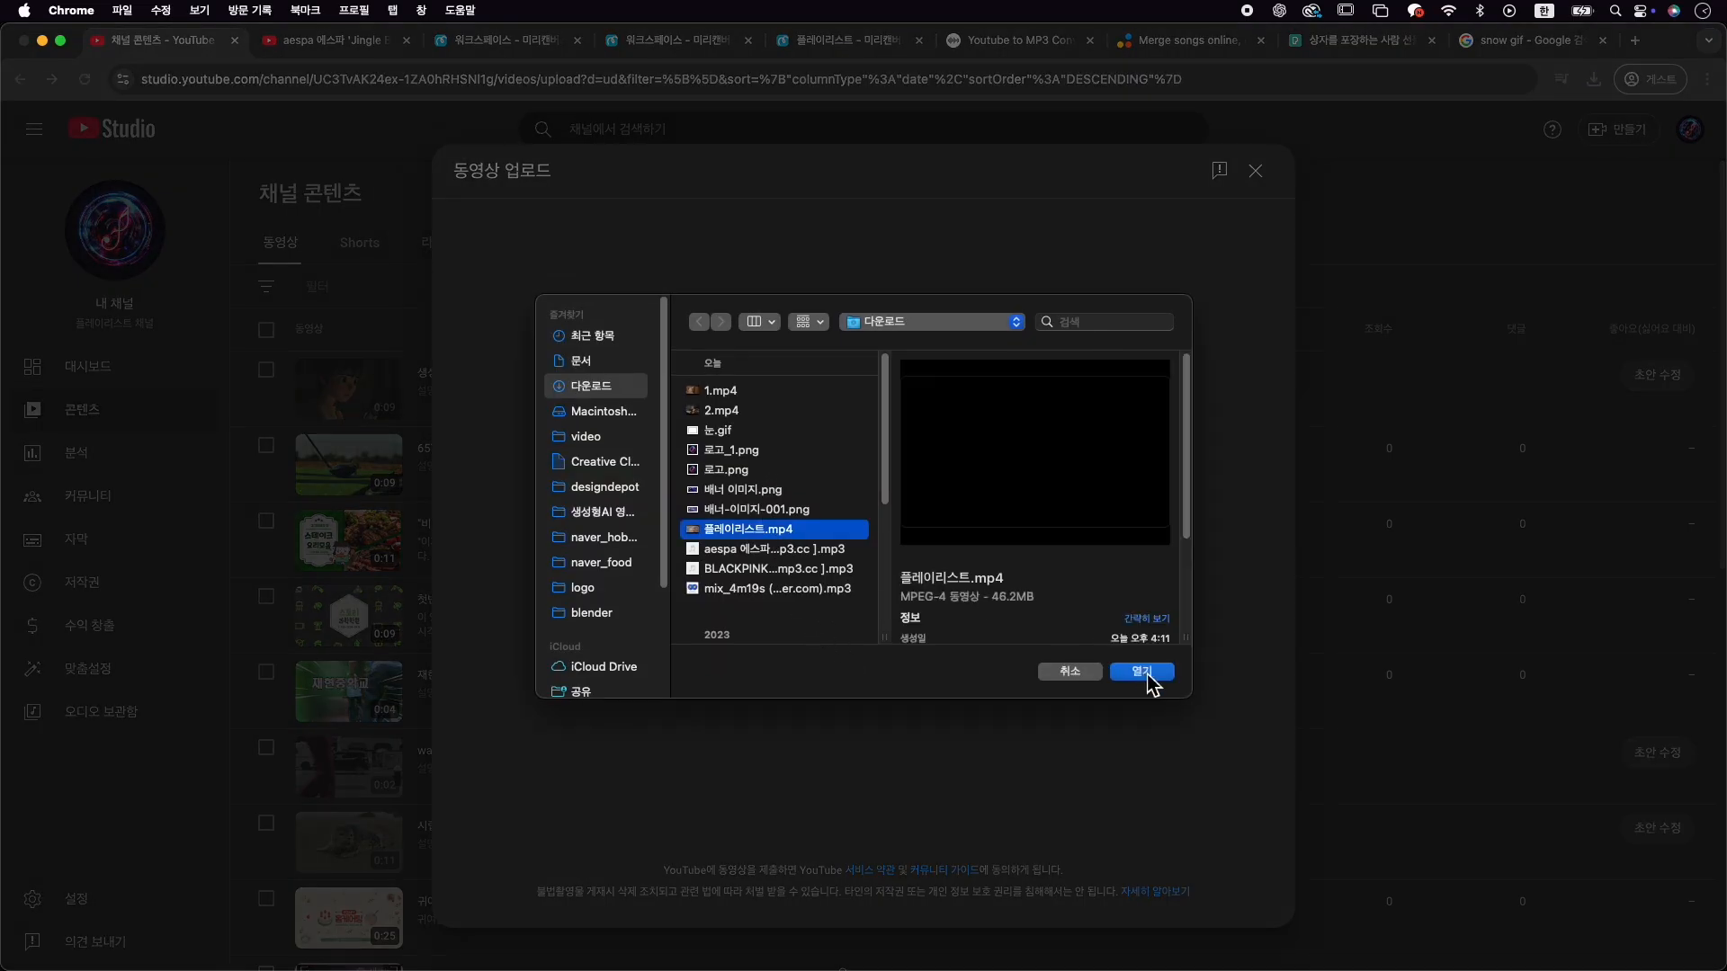
left_click(1143, 674)
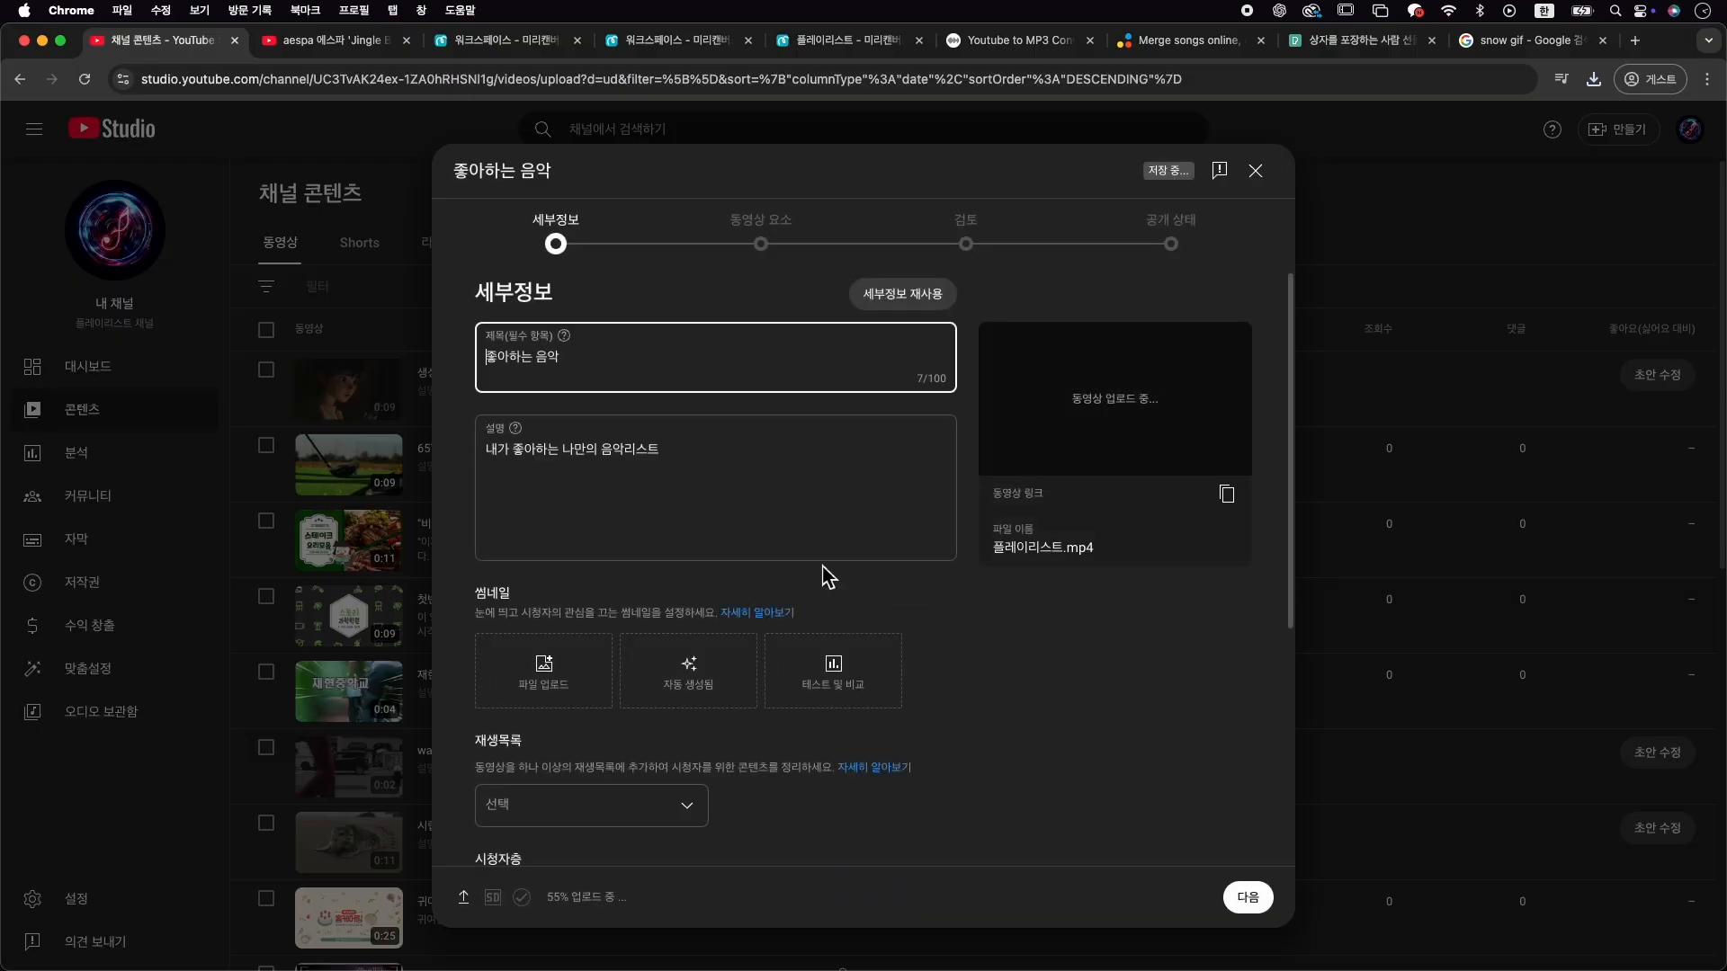
Close the upload details and permanently delete the draft video 좋아하는 음악 from the channel content
key("Escape")
left_click(516, 401)
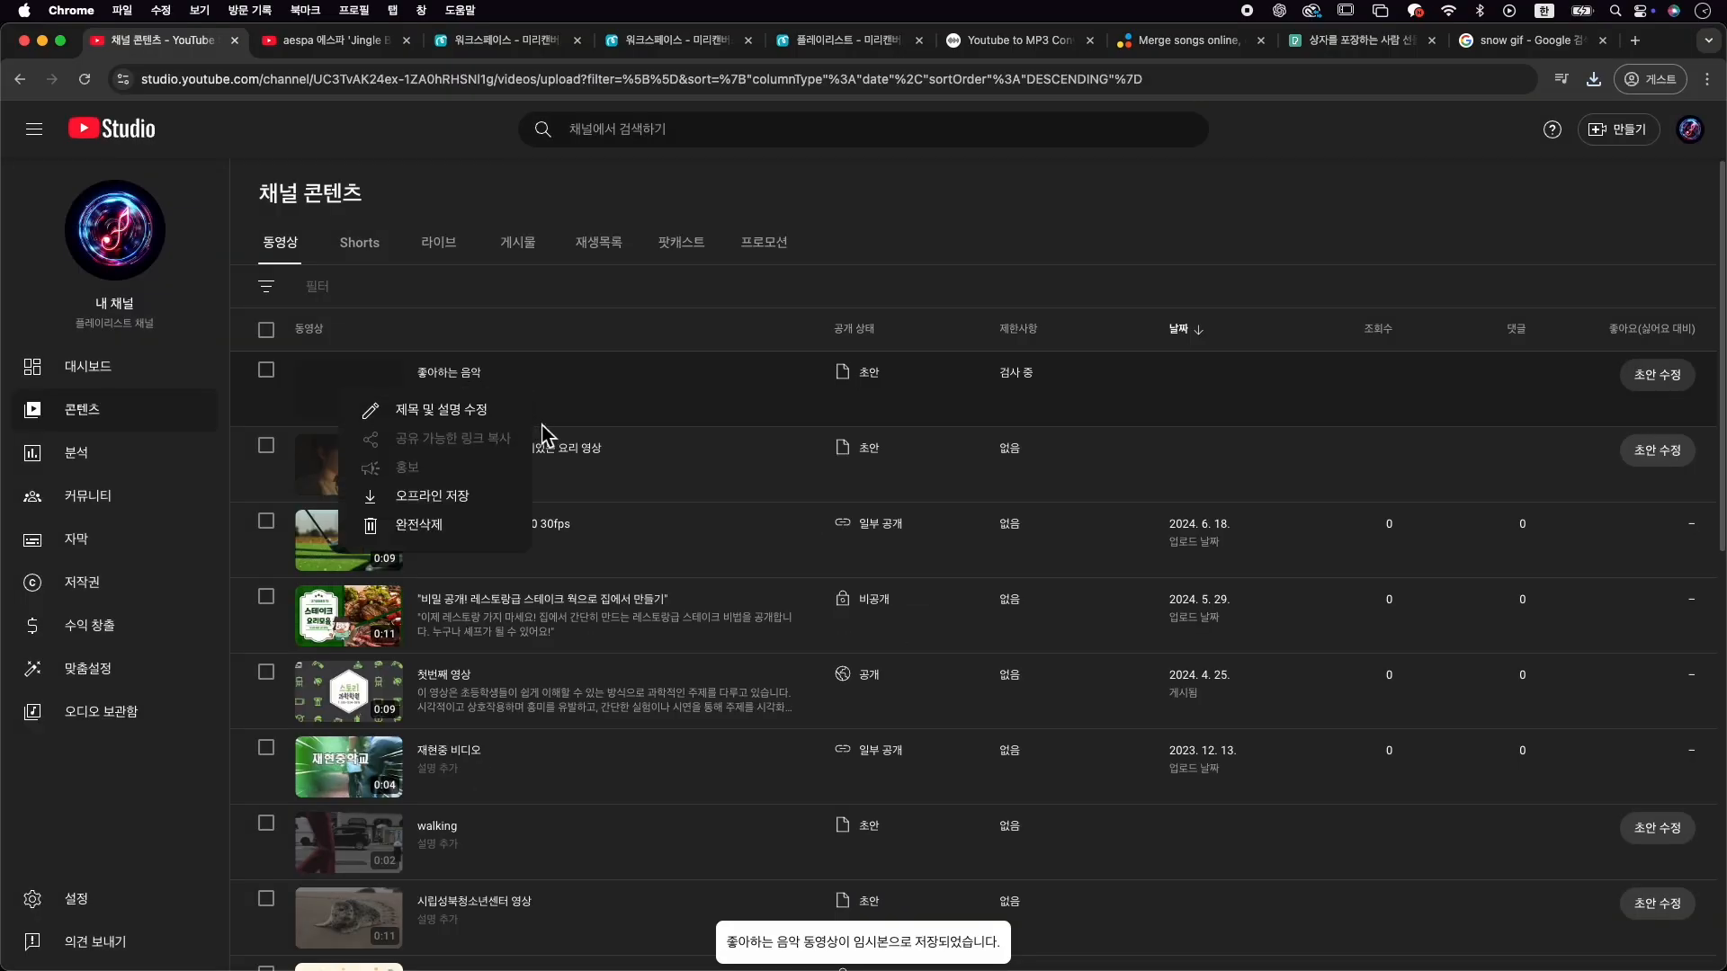
left_click(474, 534)
left_click(681, 580)
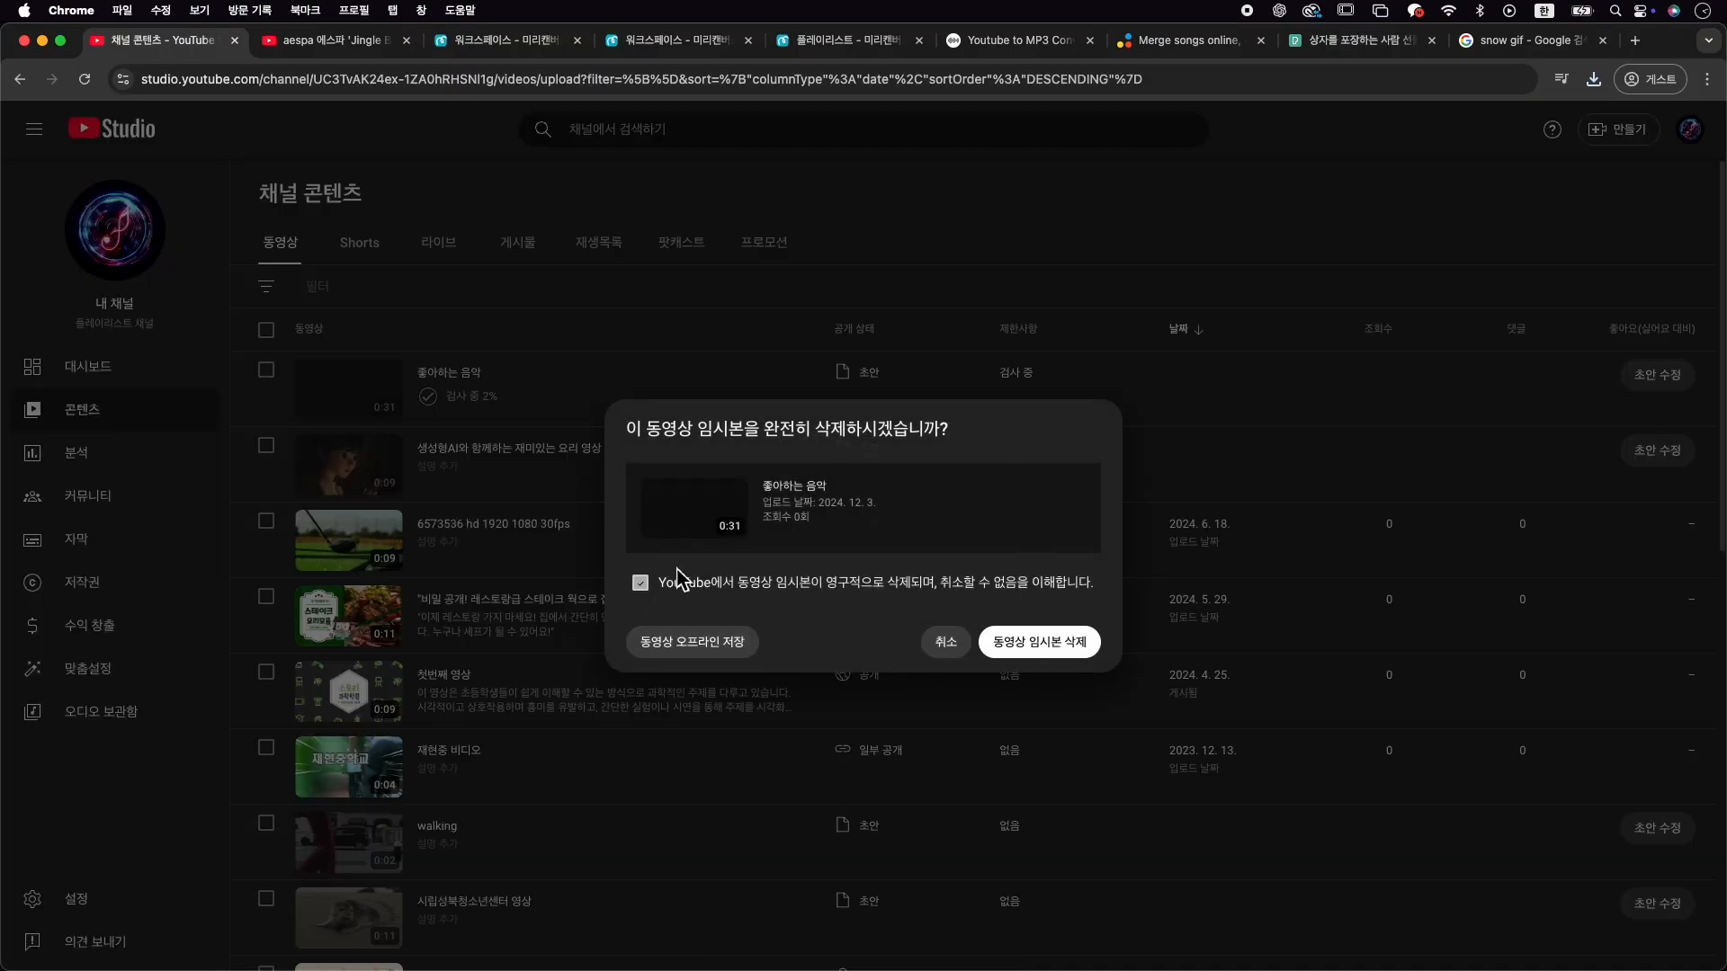
left_click(680, 578)
left_click(726, 582)
left_click(1051, 648)
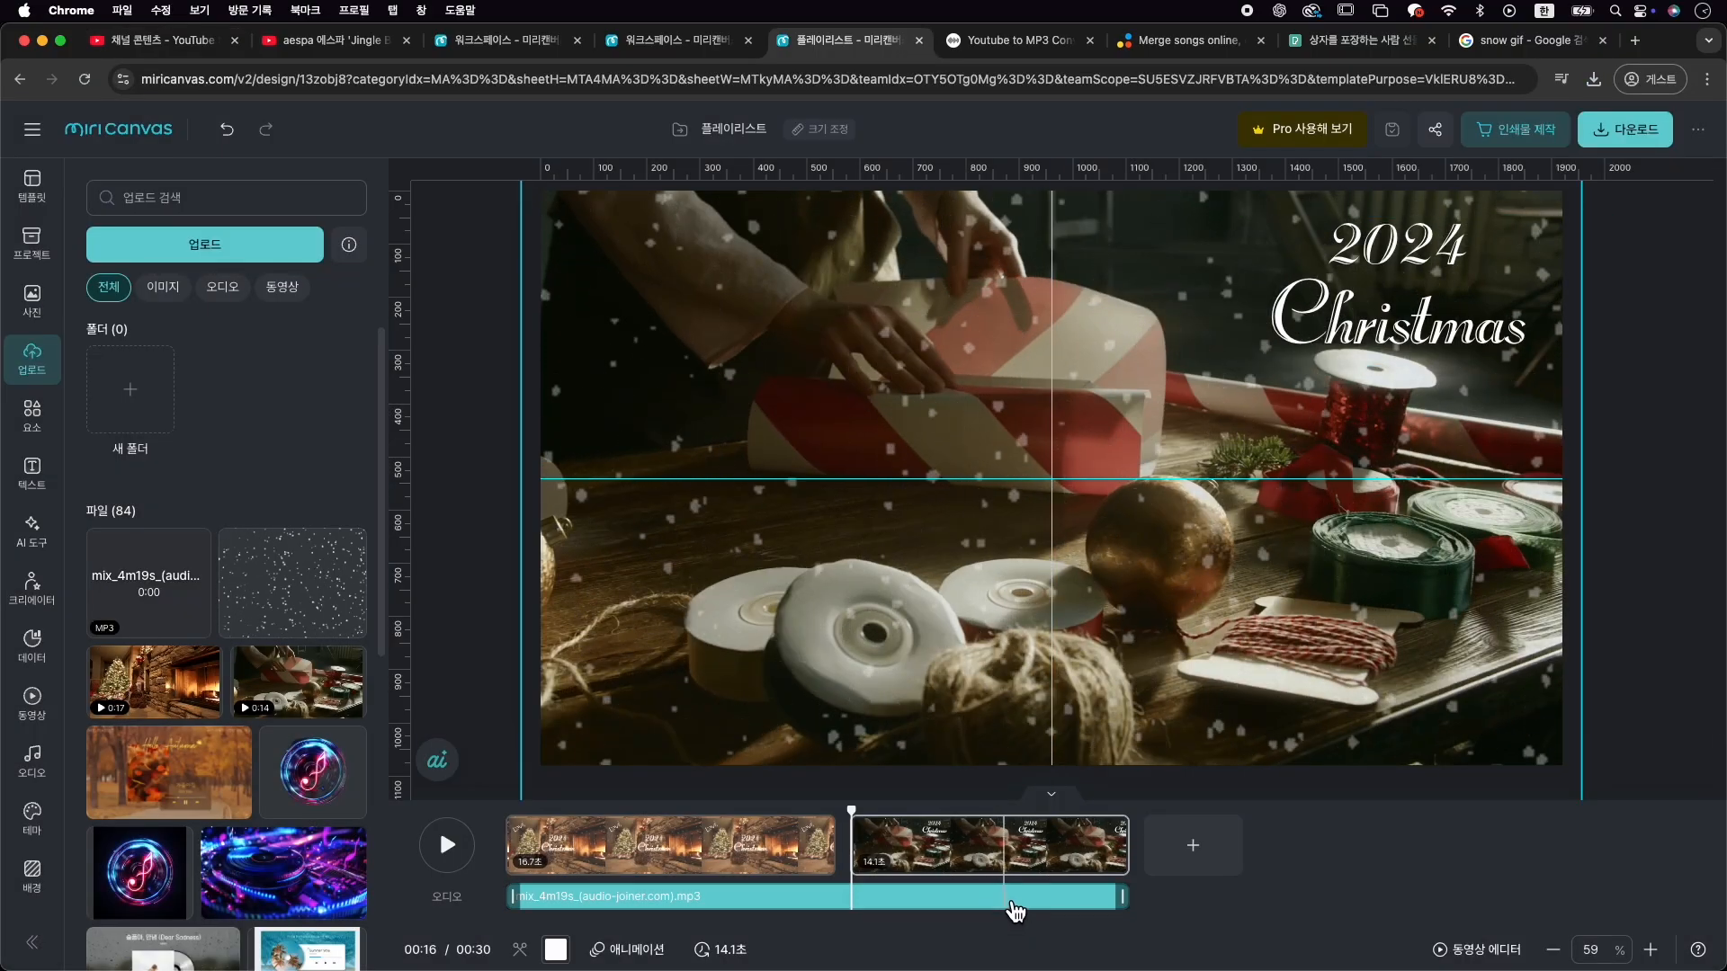
Back in MiriCanvas, set the soundtrack's fade-in to 2.4 s and fade-out to 0.8 s, and preview the video from the start
left_click(1012, 900)
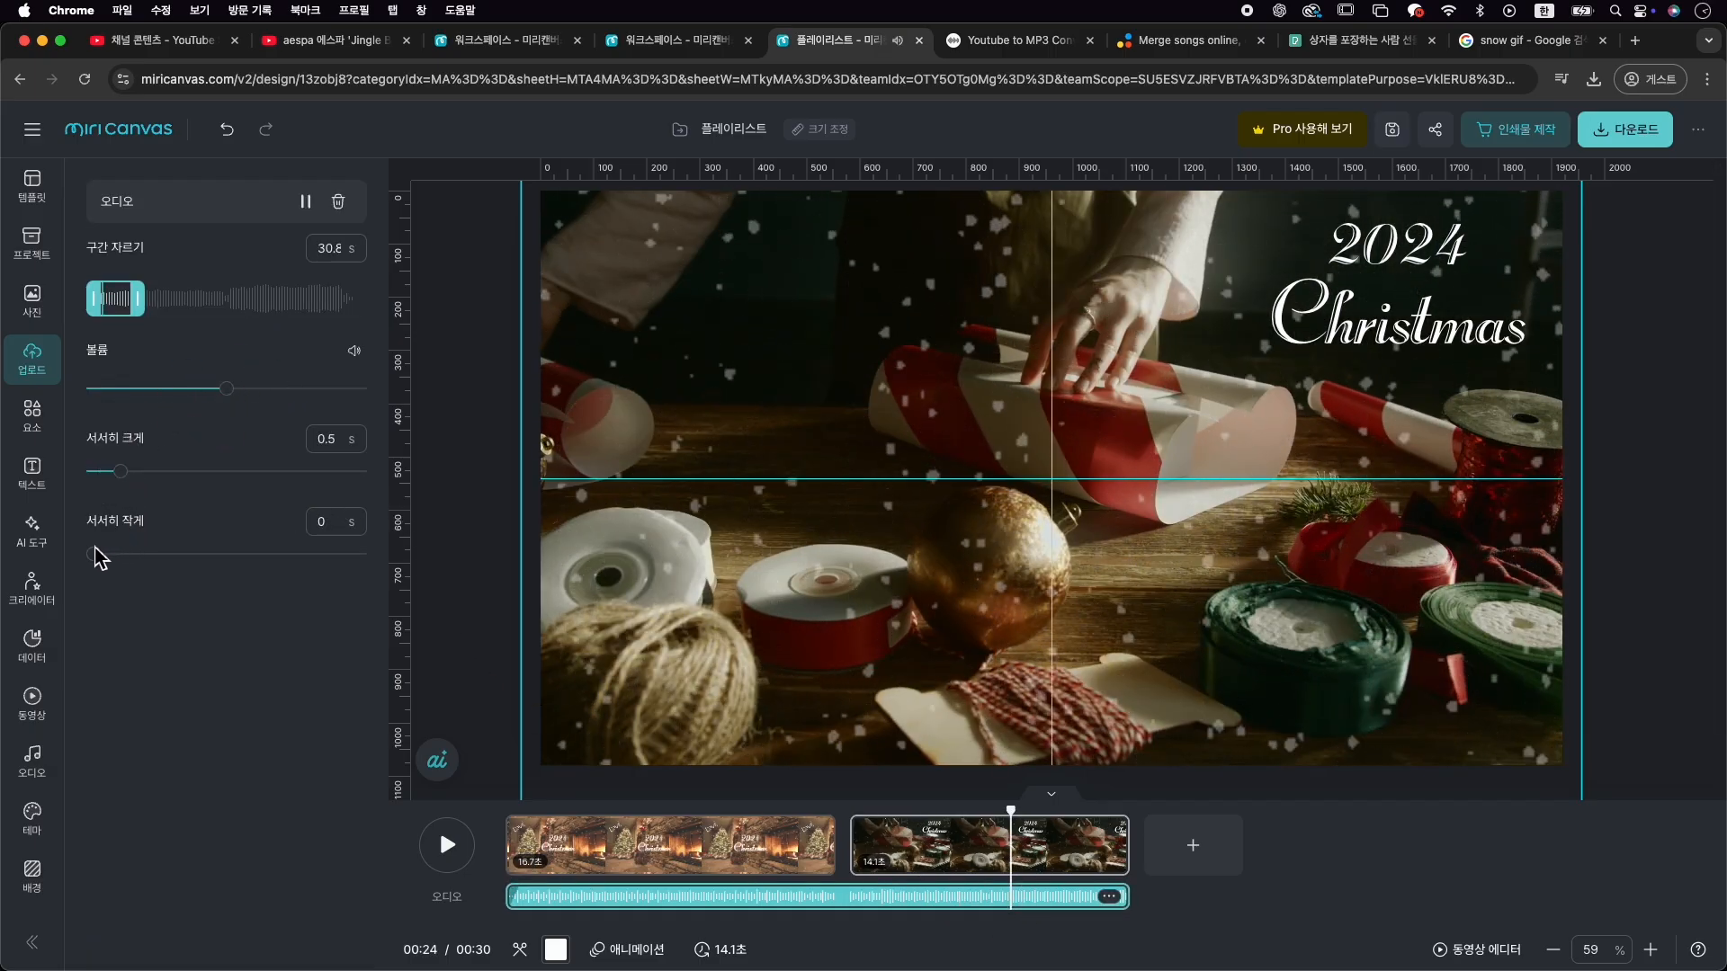
left_click_drag(144, 557, 148, 554)
left_click_drag(119, 472, 144, 474)
left_click_drag(149, 558, 136, 556)
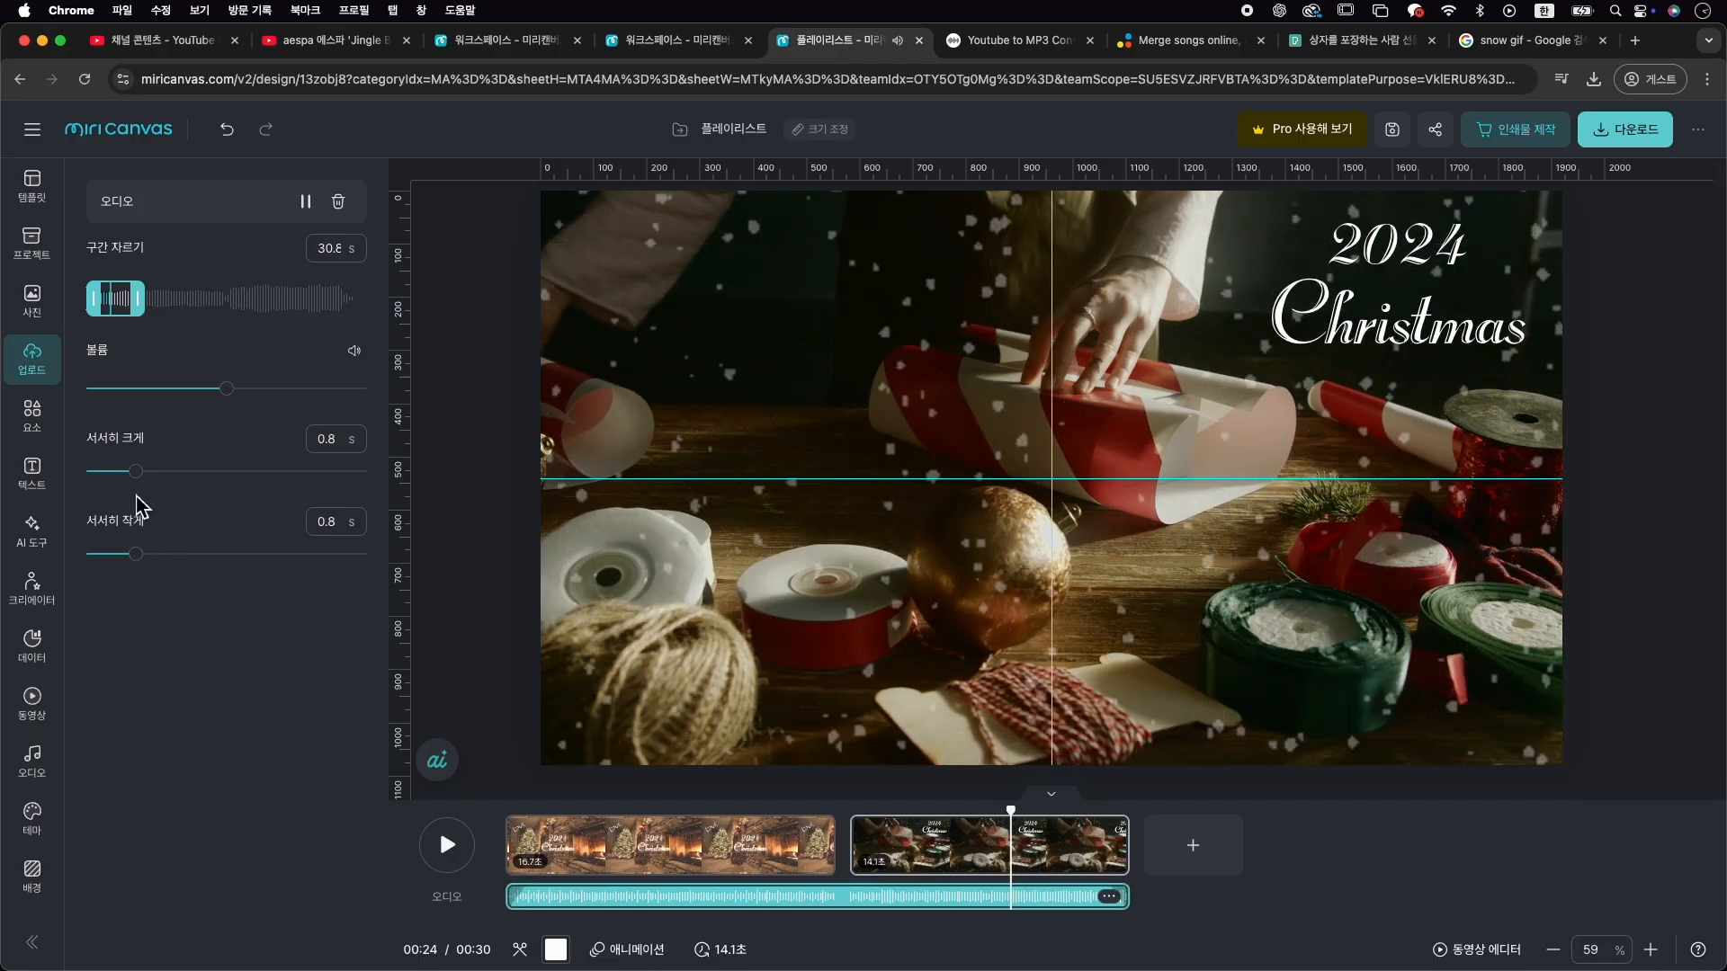
left_click_drag(143, 472, 222, 471)
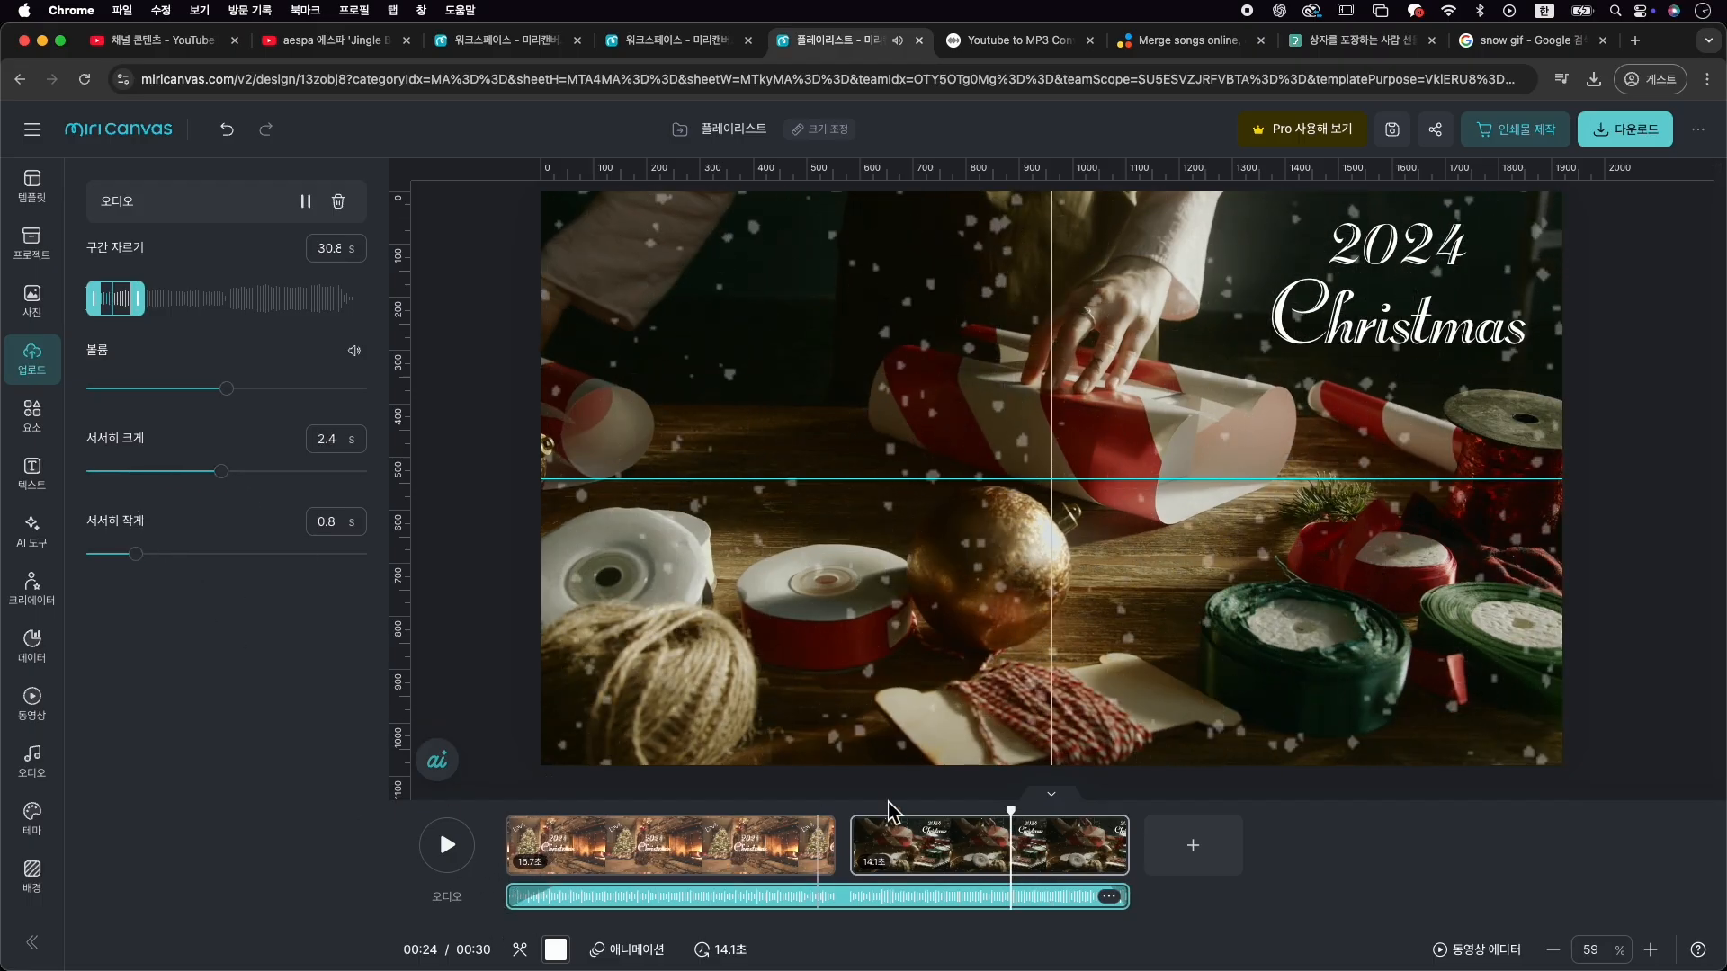
left_click_drag(1013, 822, 346, 833)
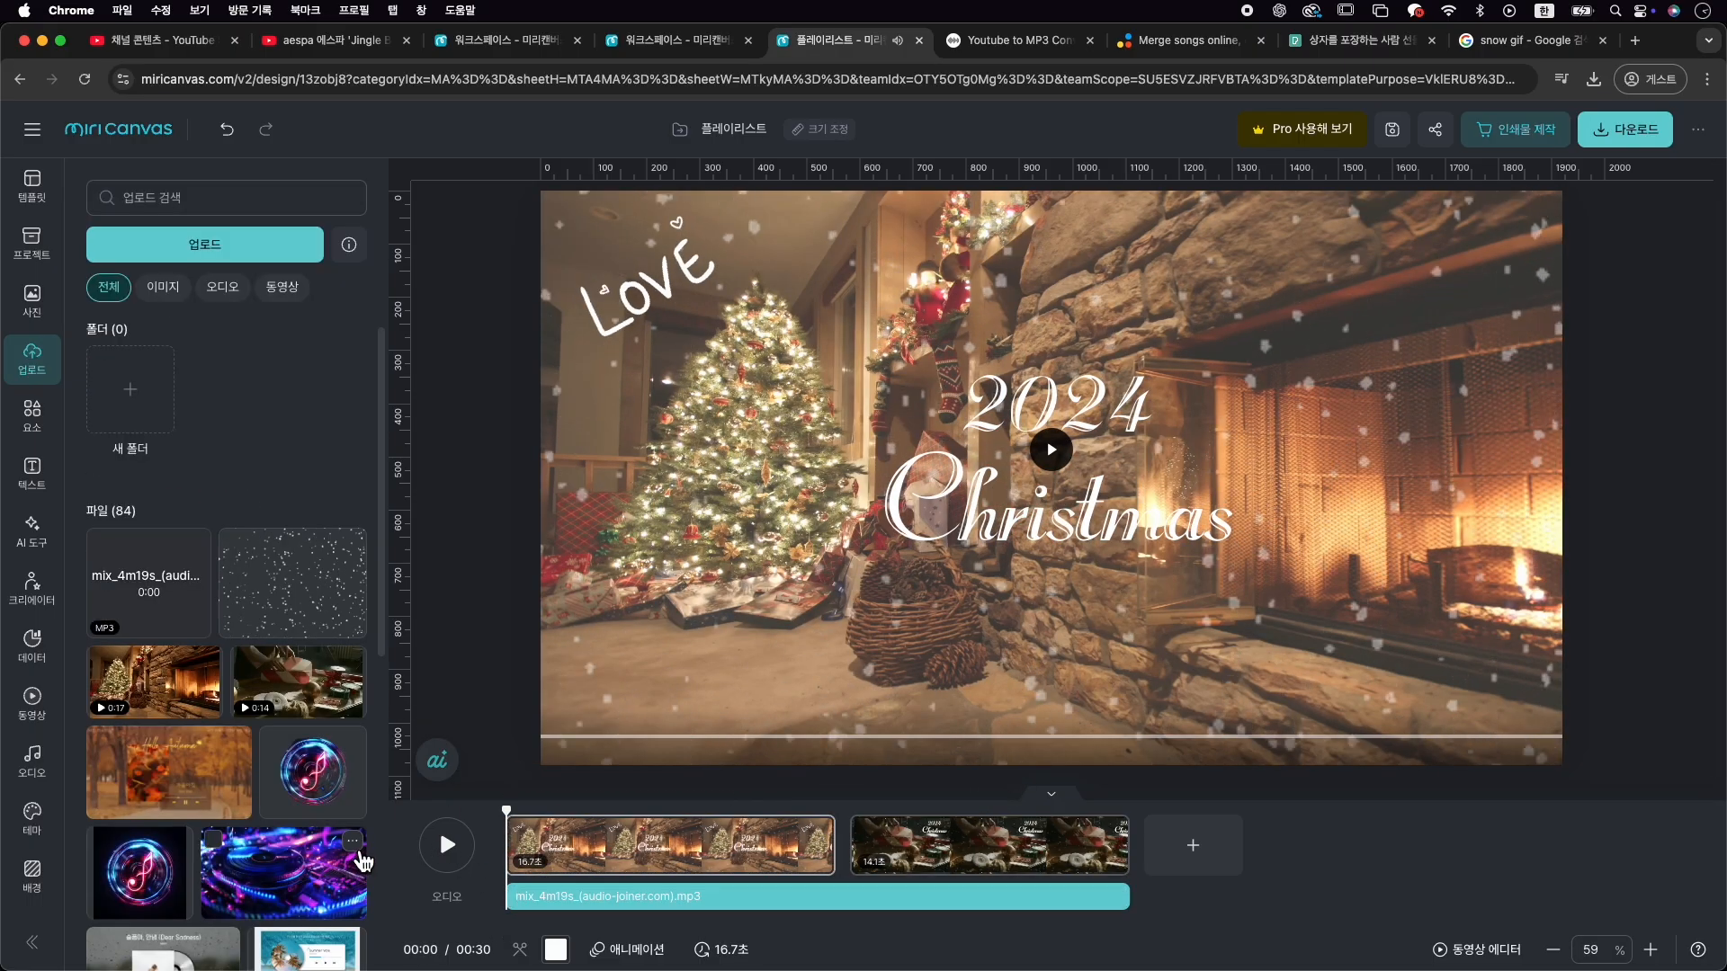
left_click(441, 848)
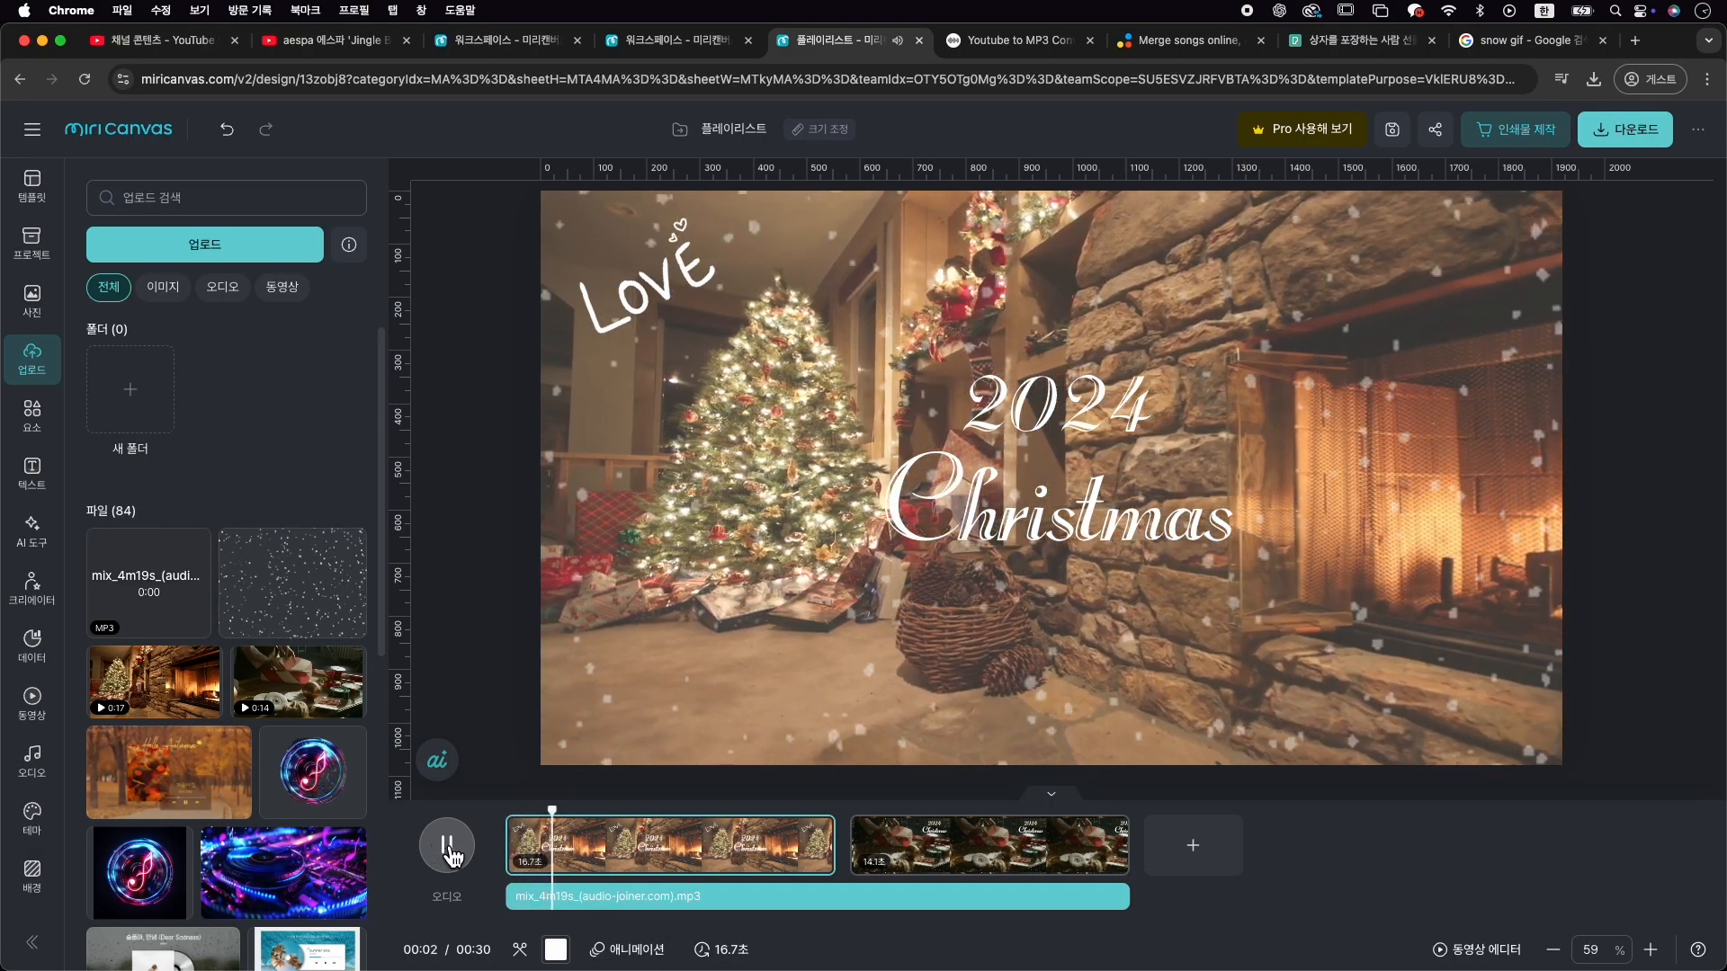
Stop the preview and download all pages (1~2) as MP4, saving as 플레이리스트 in the 다운로드 folder over the existing file
left_click(441, 848)
left_click(650, 904)
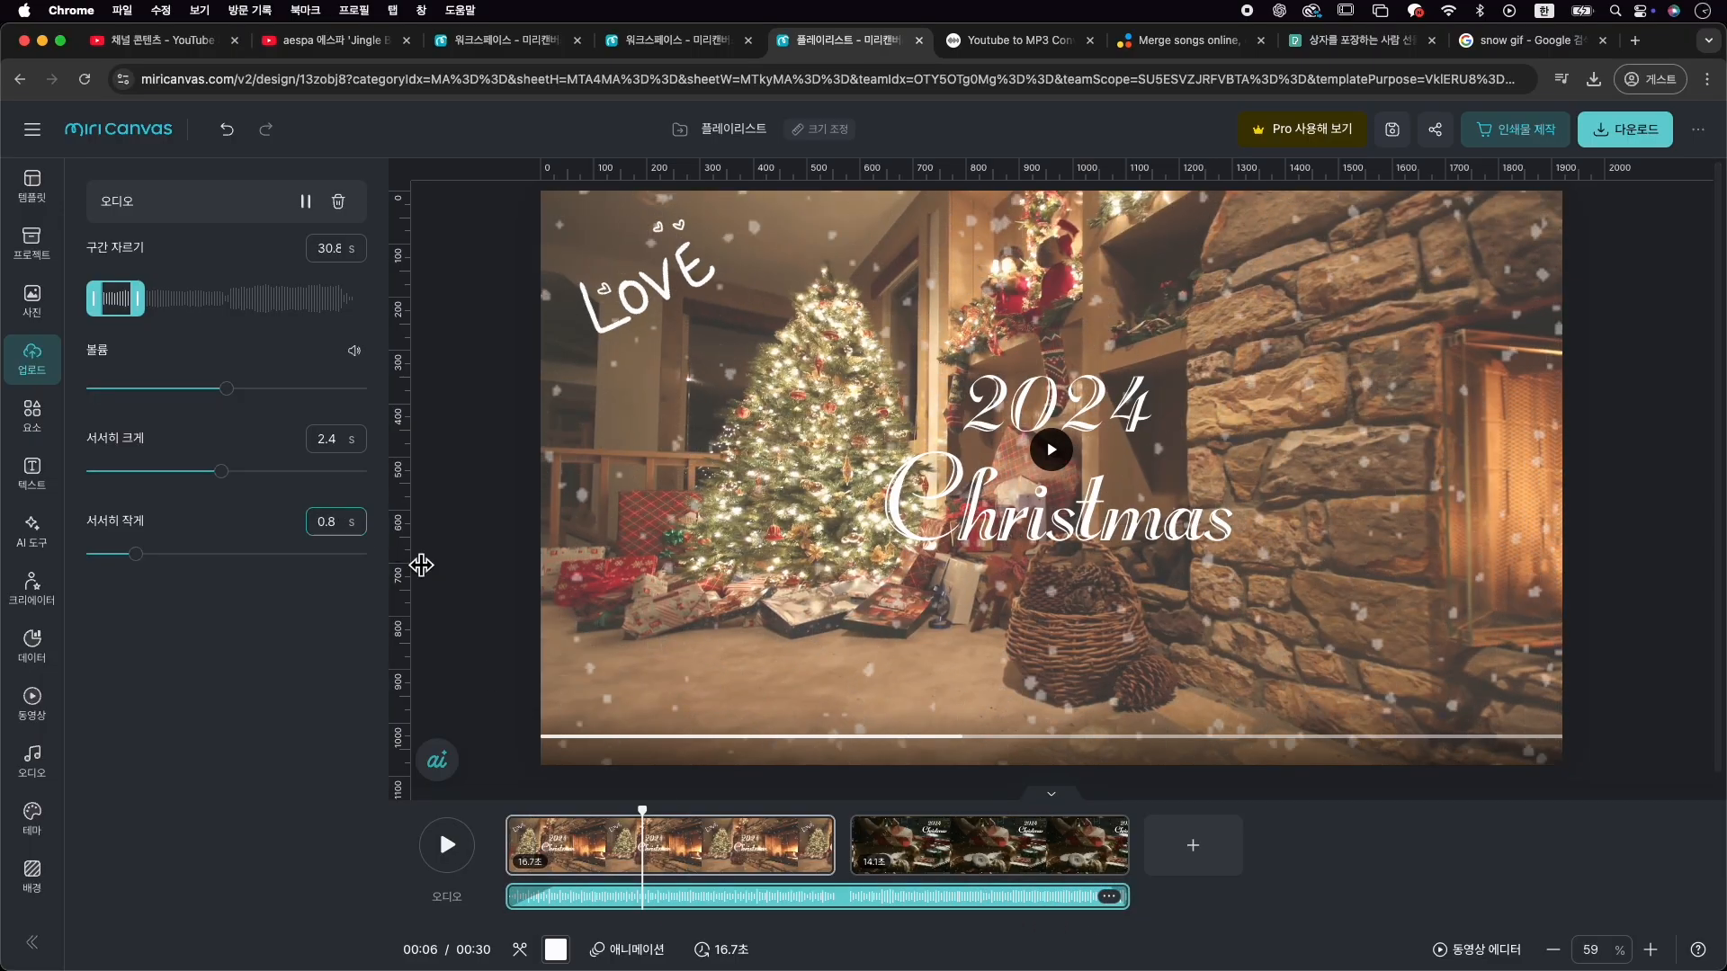
left_click(826, 898)
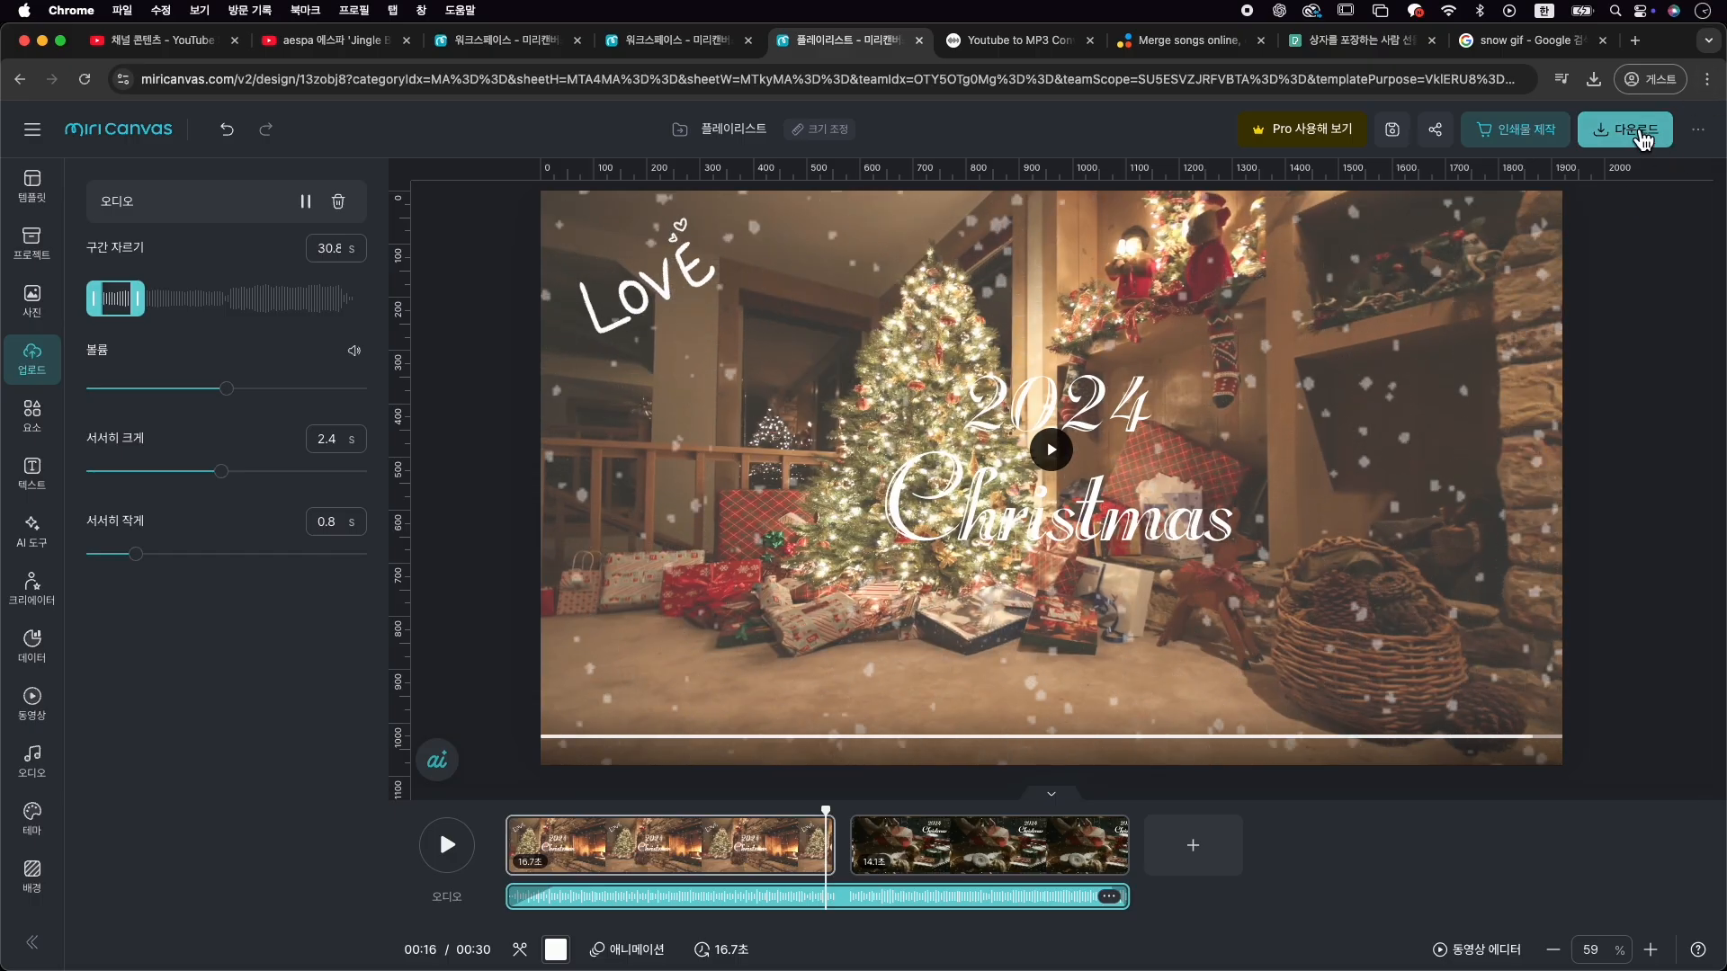
left_click(1637, 132)
scroll(1592, 612, "down", 3)
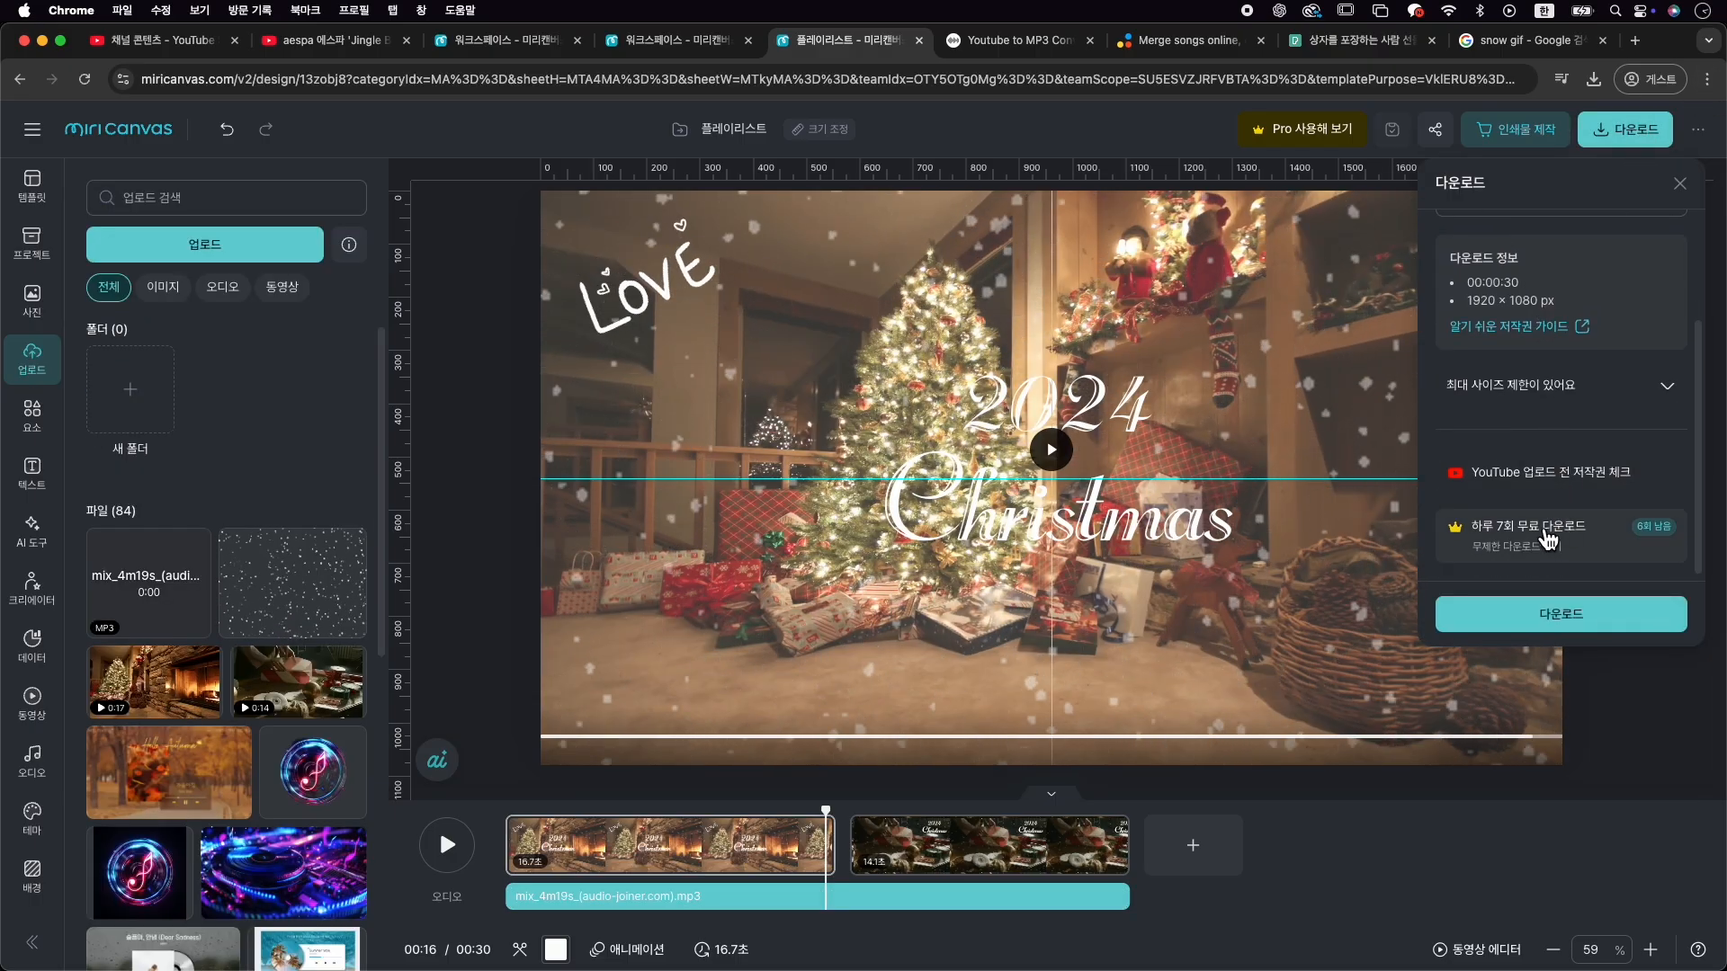
scroll(1514, 270, "up", 3)
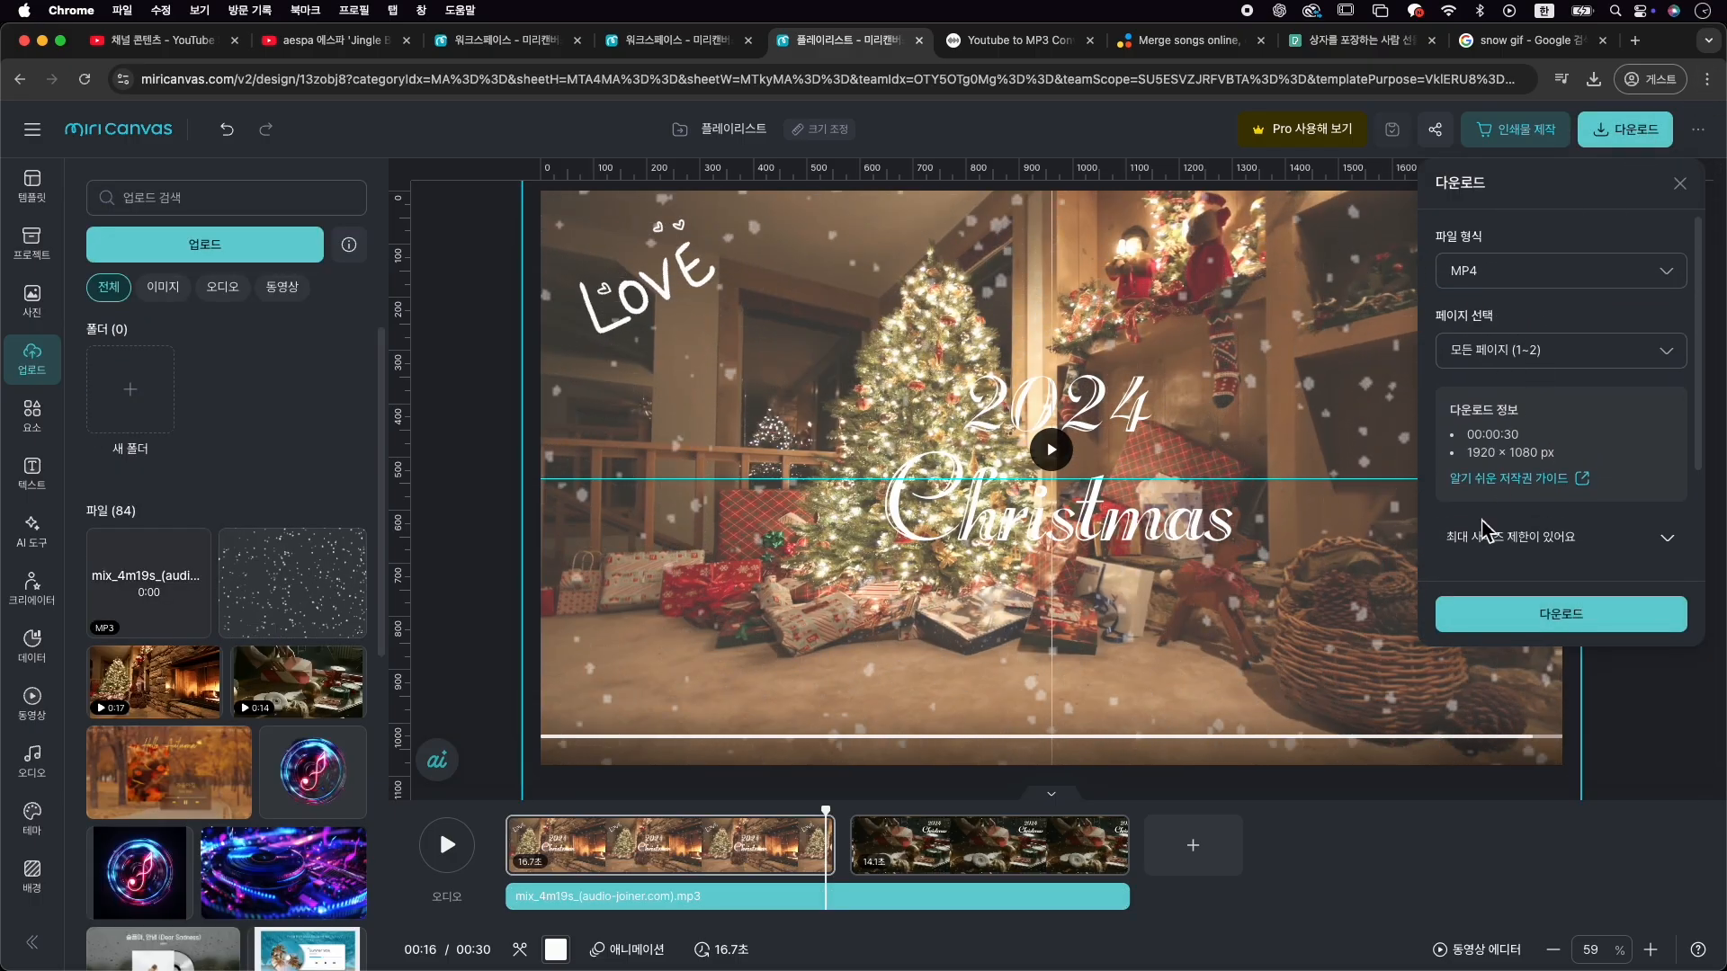
left_click(1551, 619)
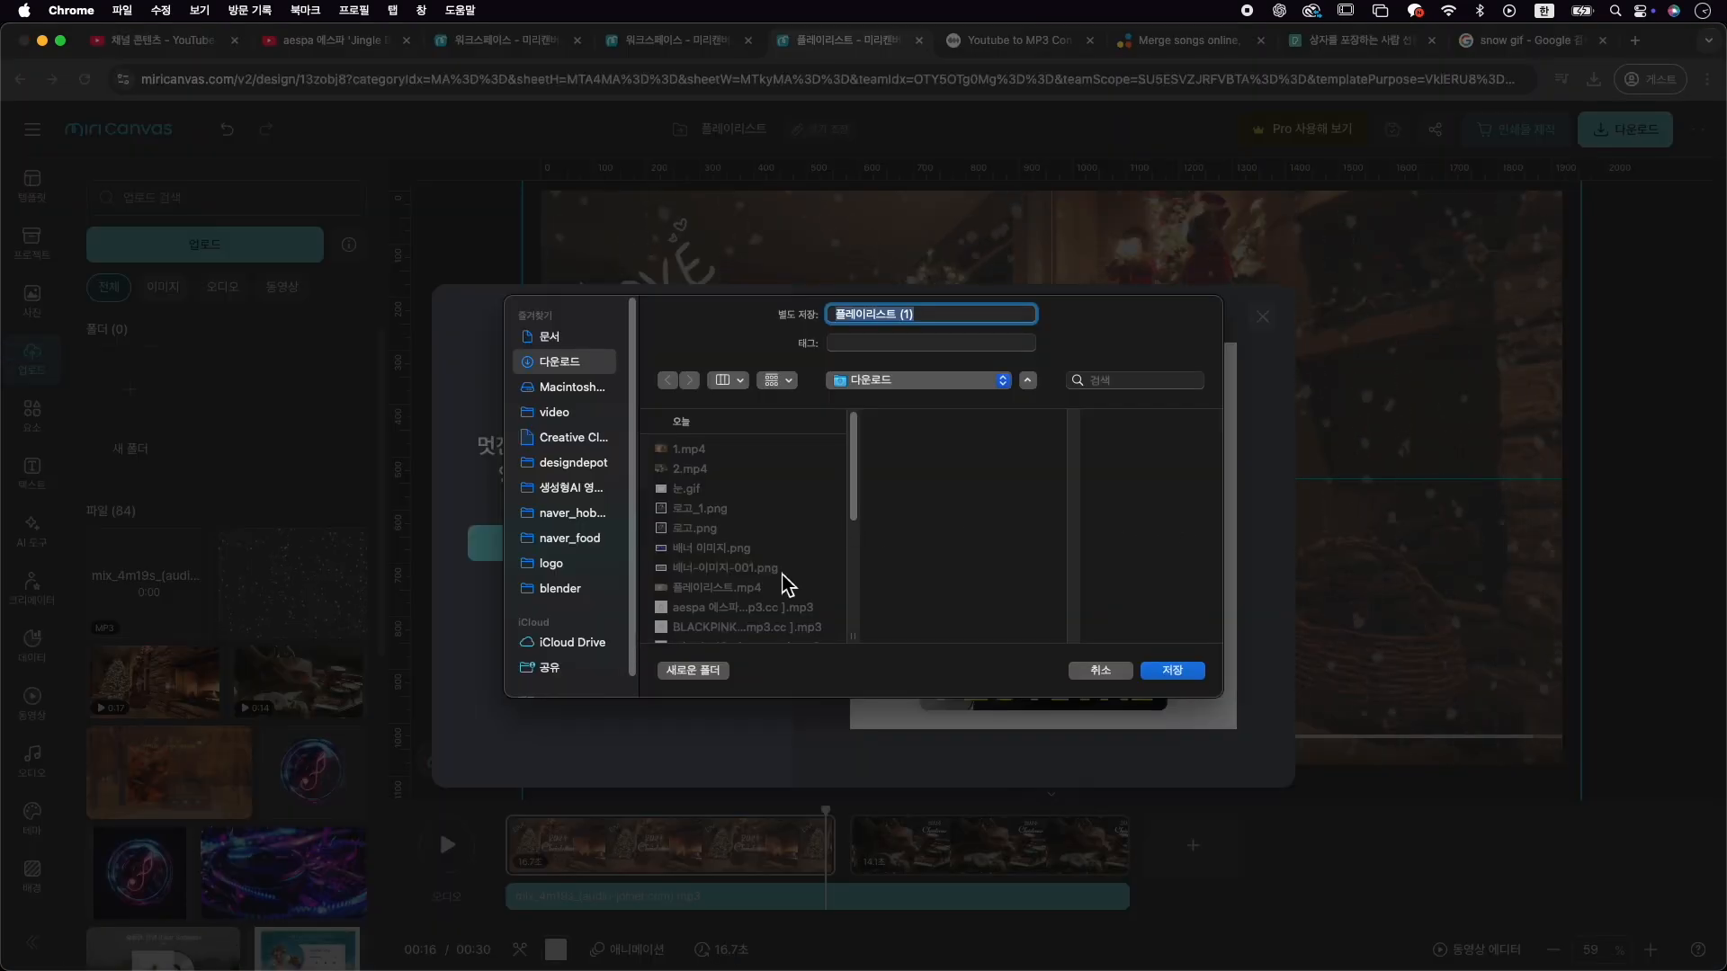
left_click(766, 589)
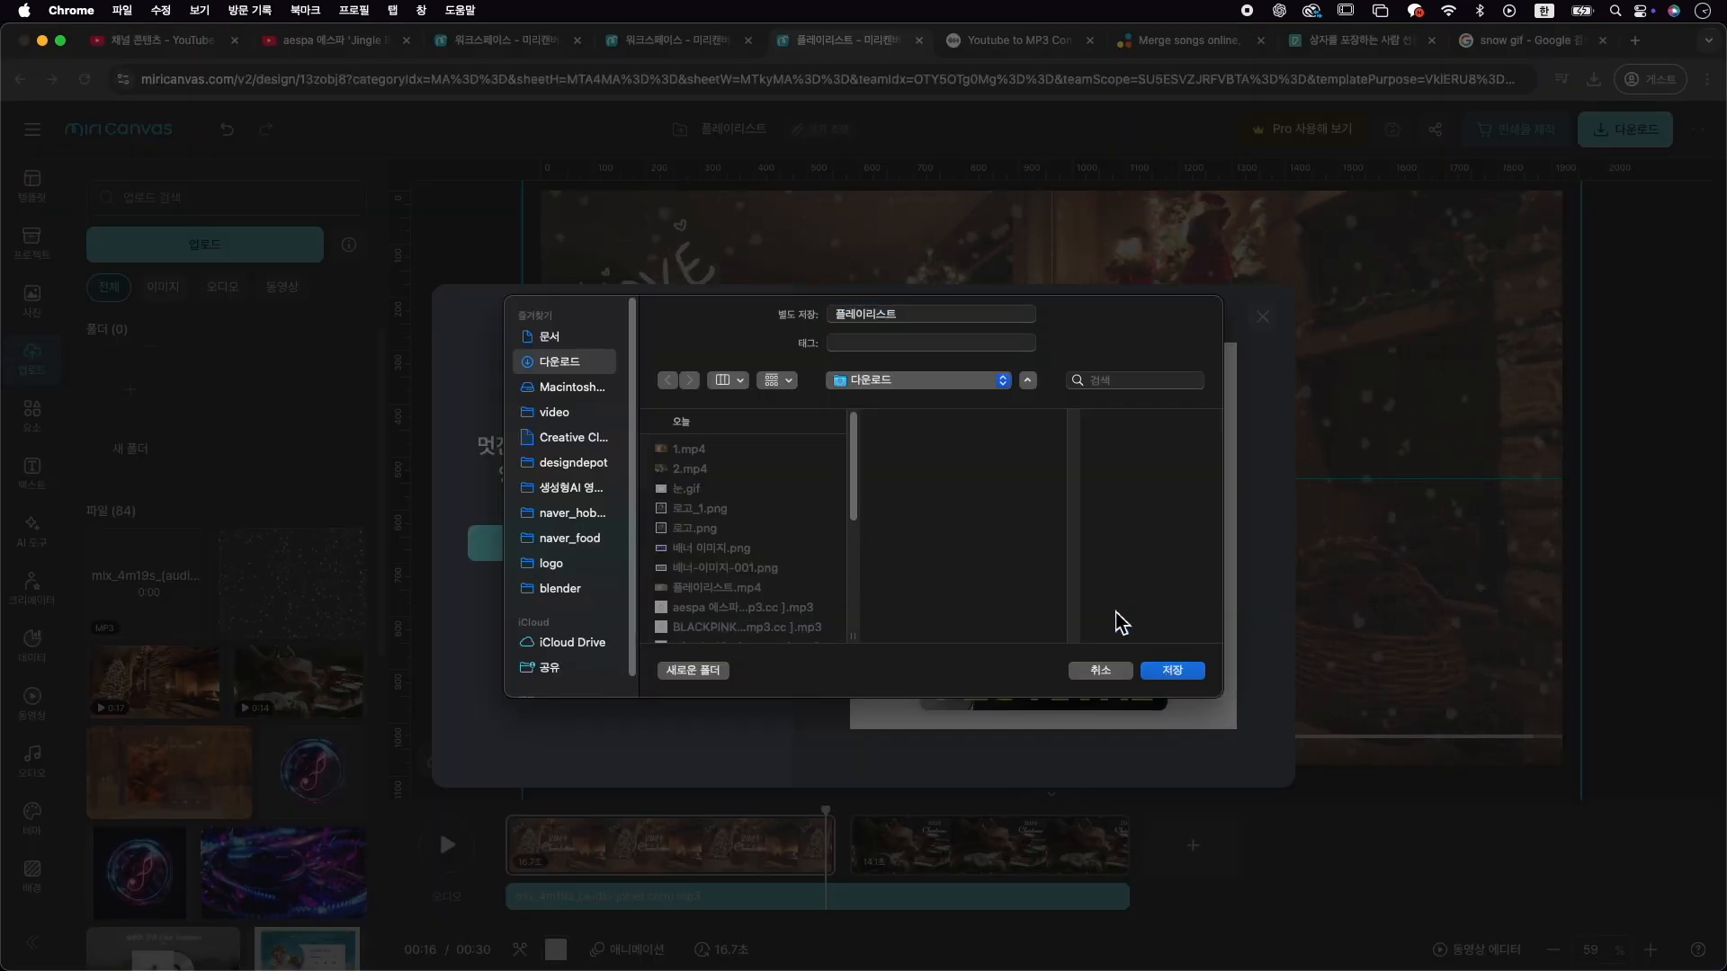
key("Return")
left_click(962, 591)
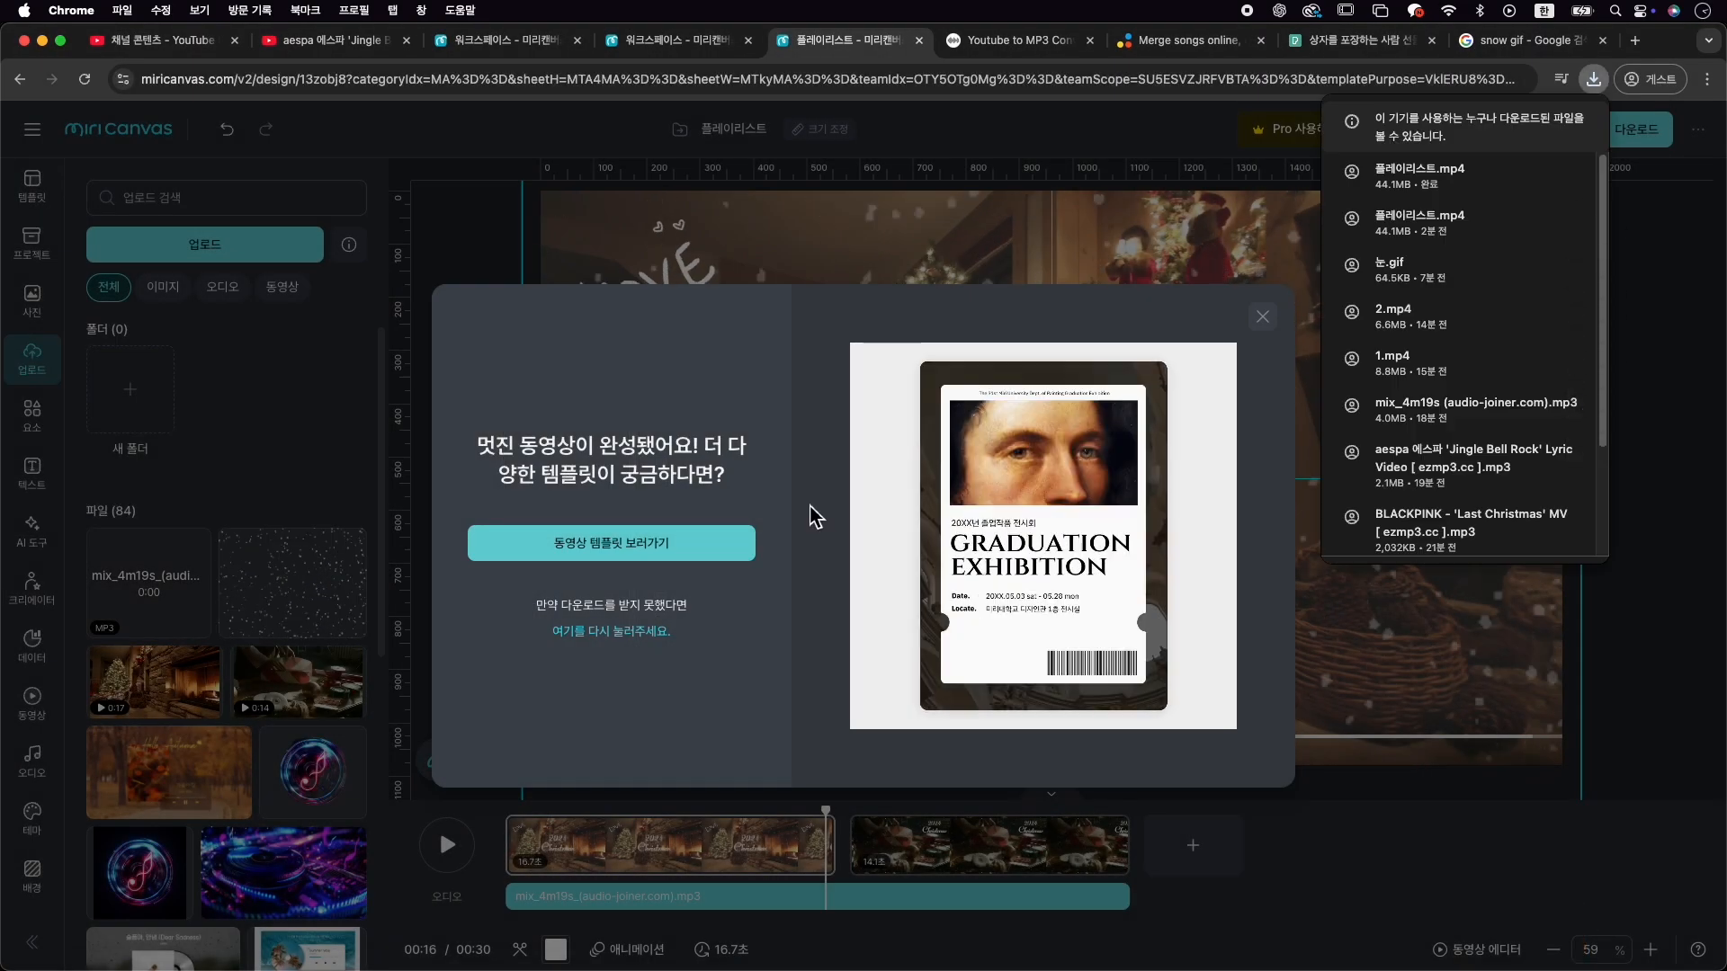
Switch to YouTube Studio and upload the re-exported 플레이리스트.mp4 from the 다운로드 folder as a new video
left_click(158, 40)
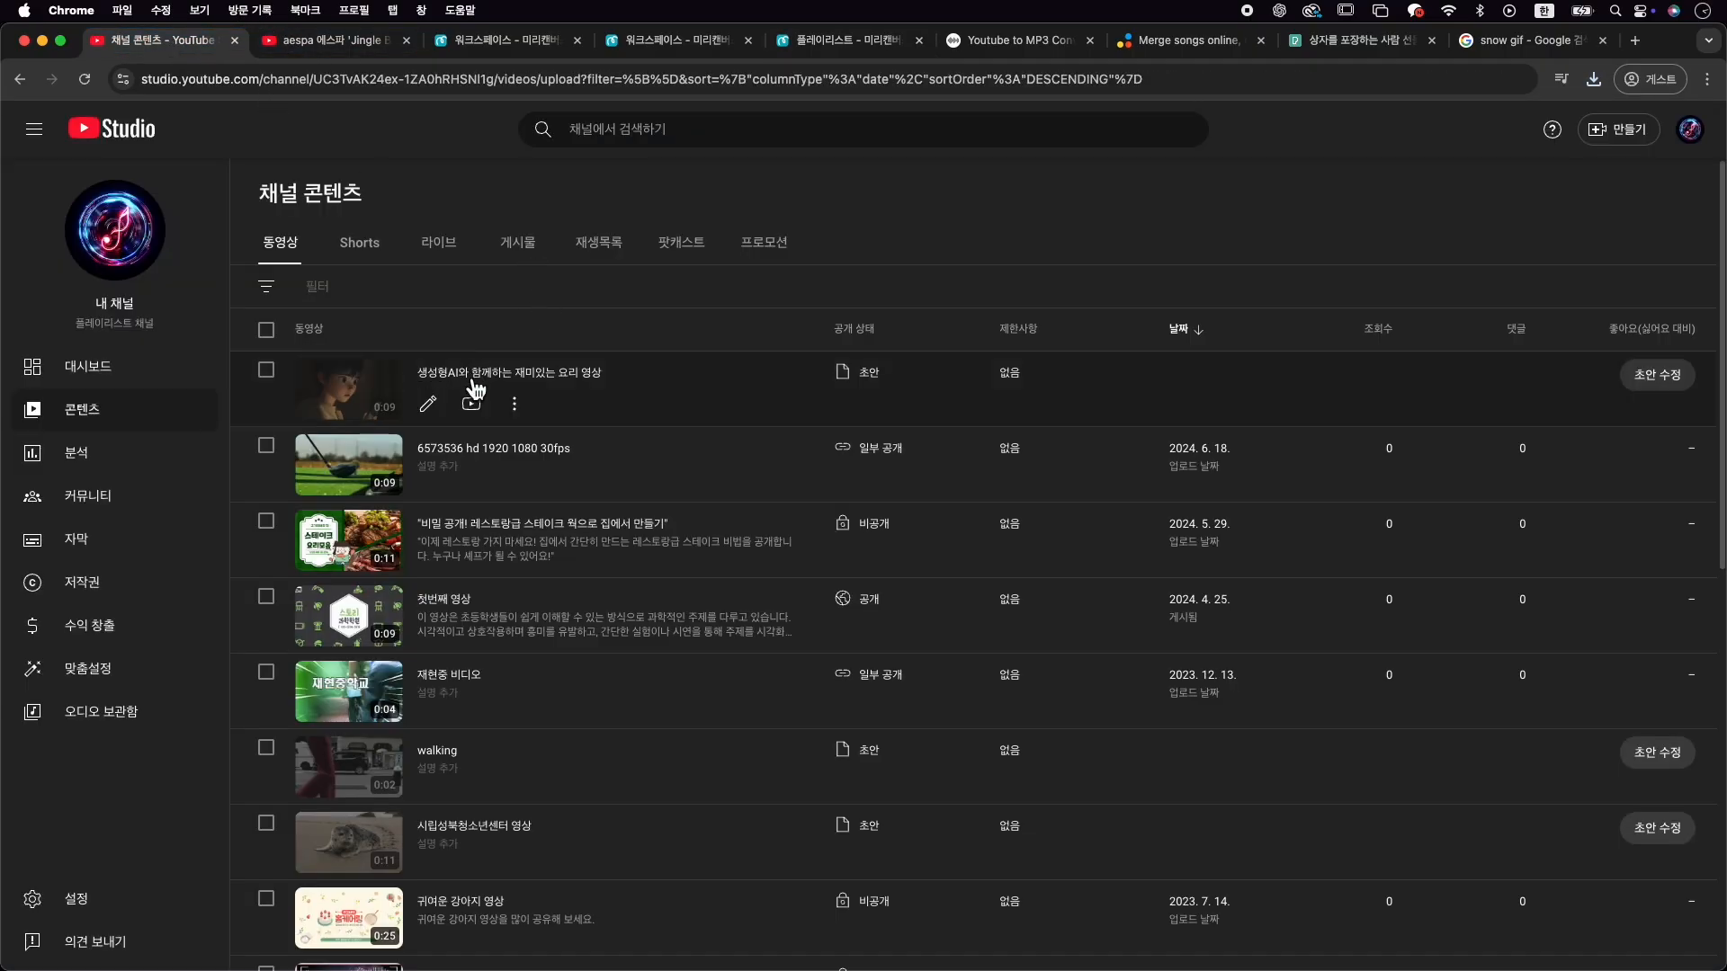
left_click(1619, 129)
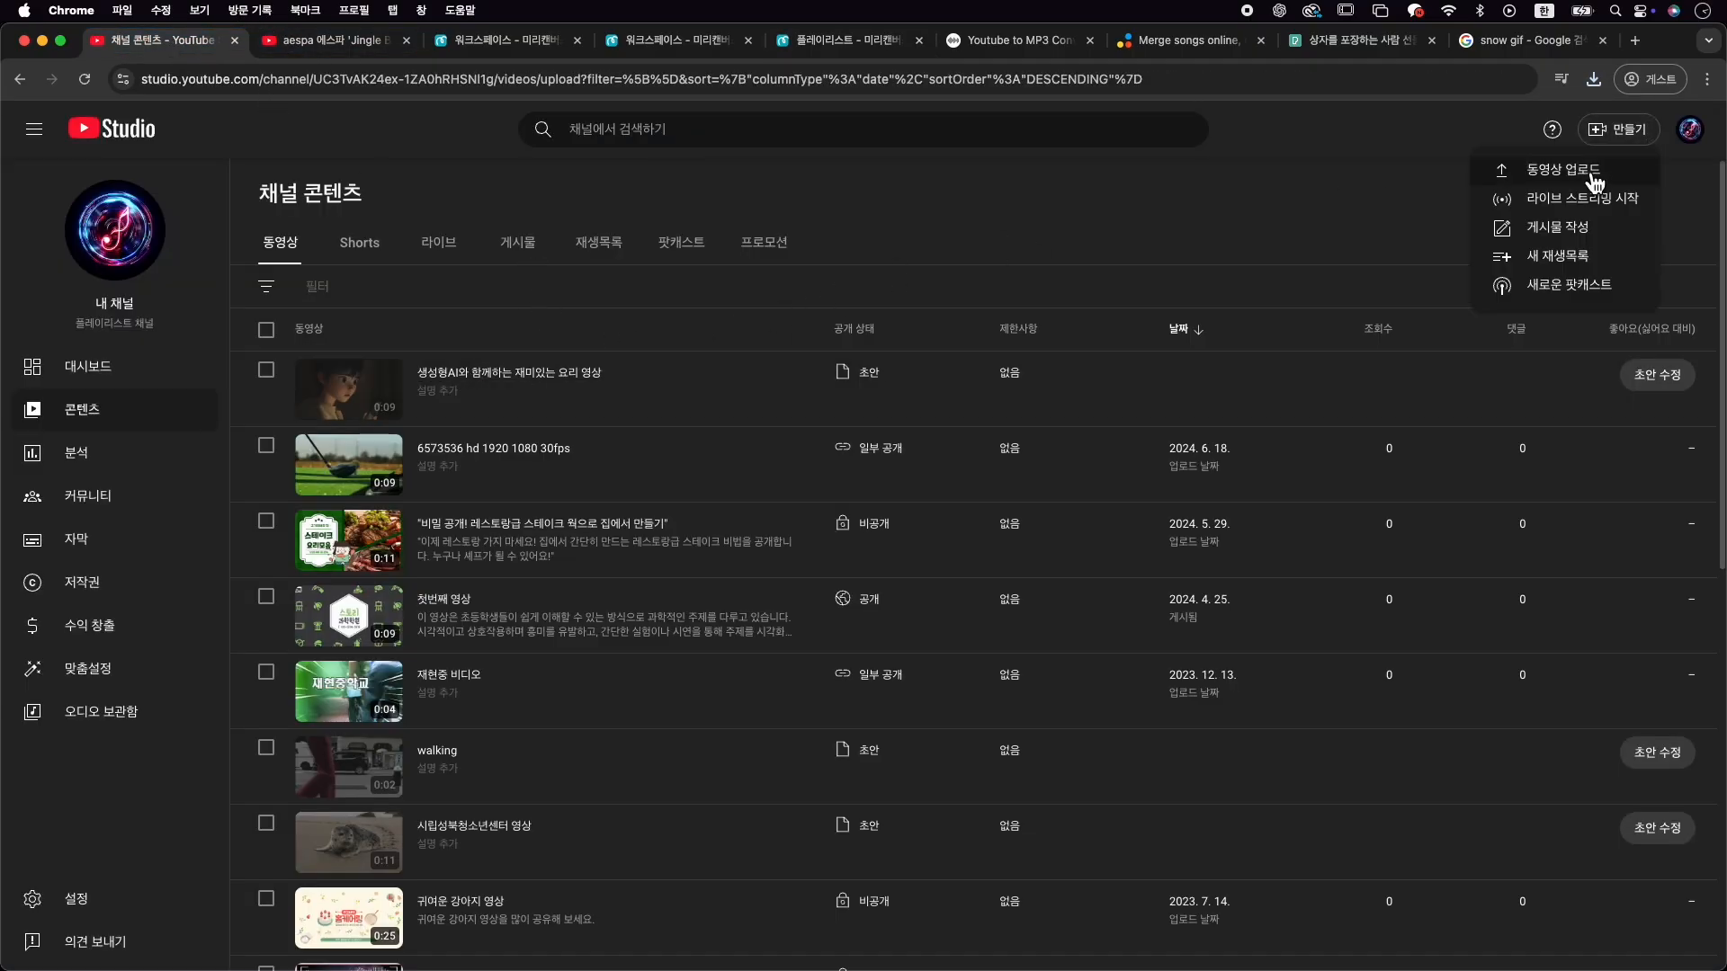
left_click(1565, 170)
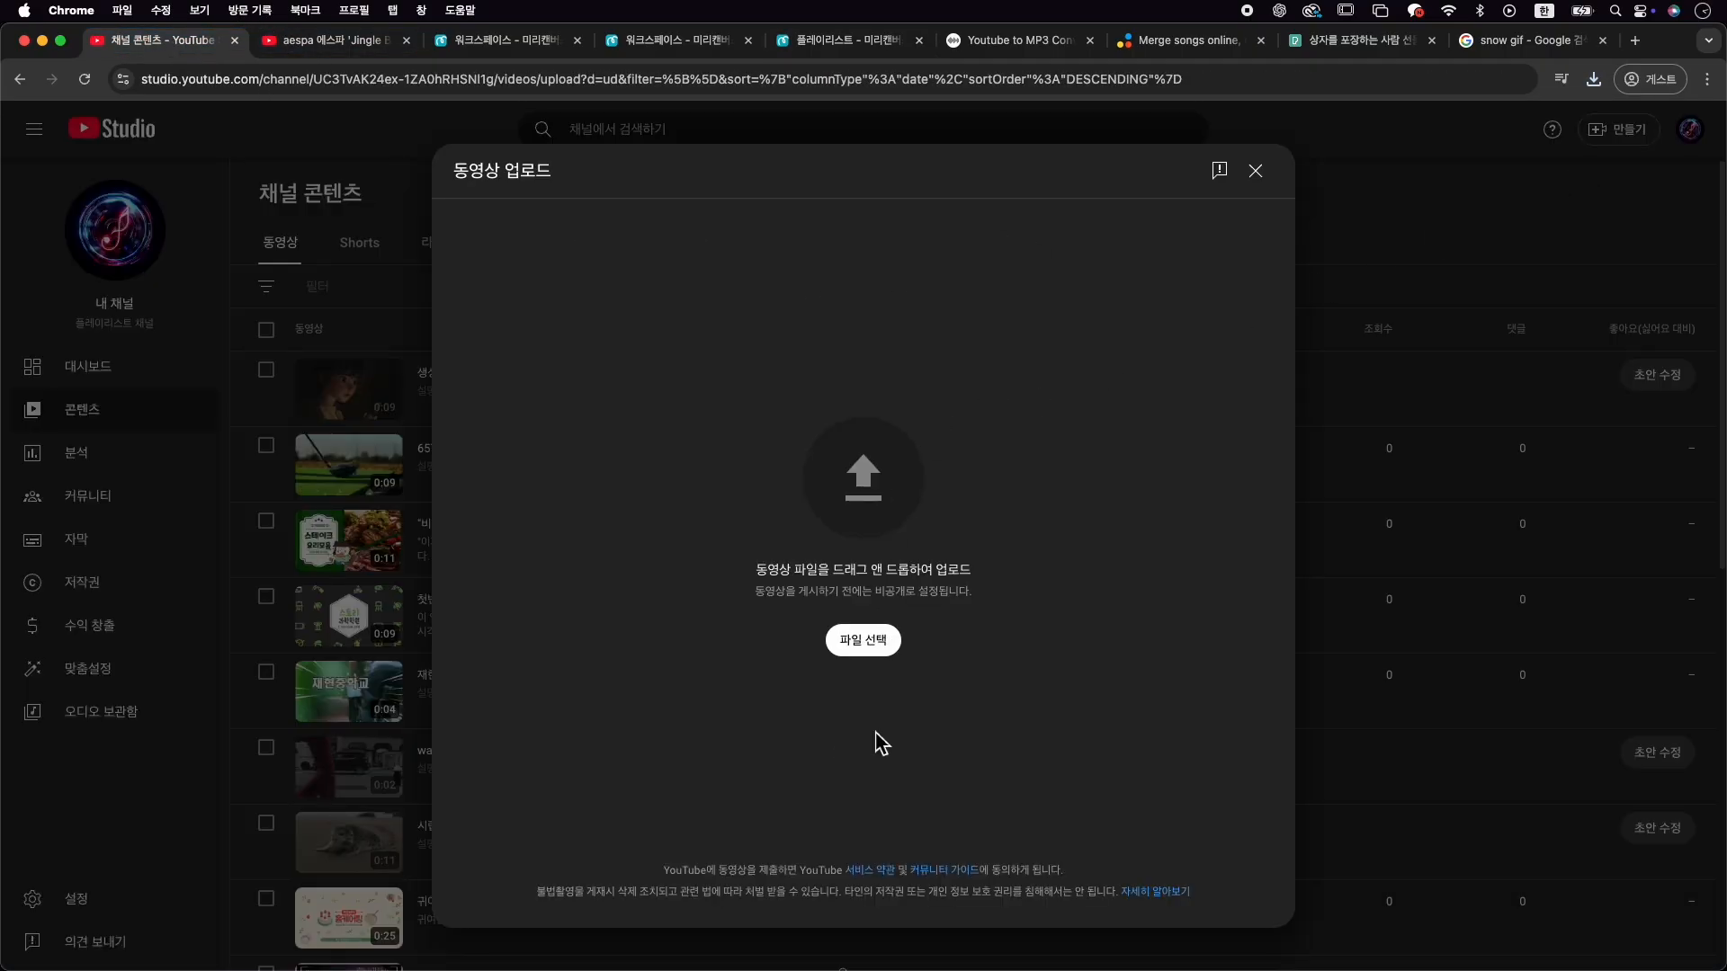
left_click(877, 644)
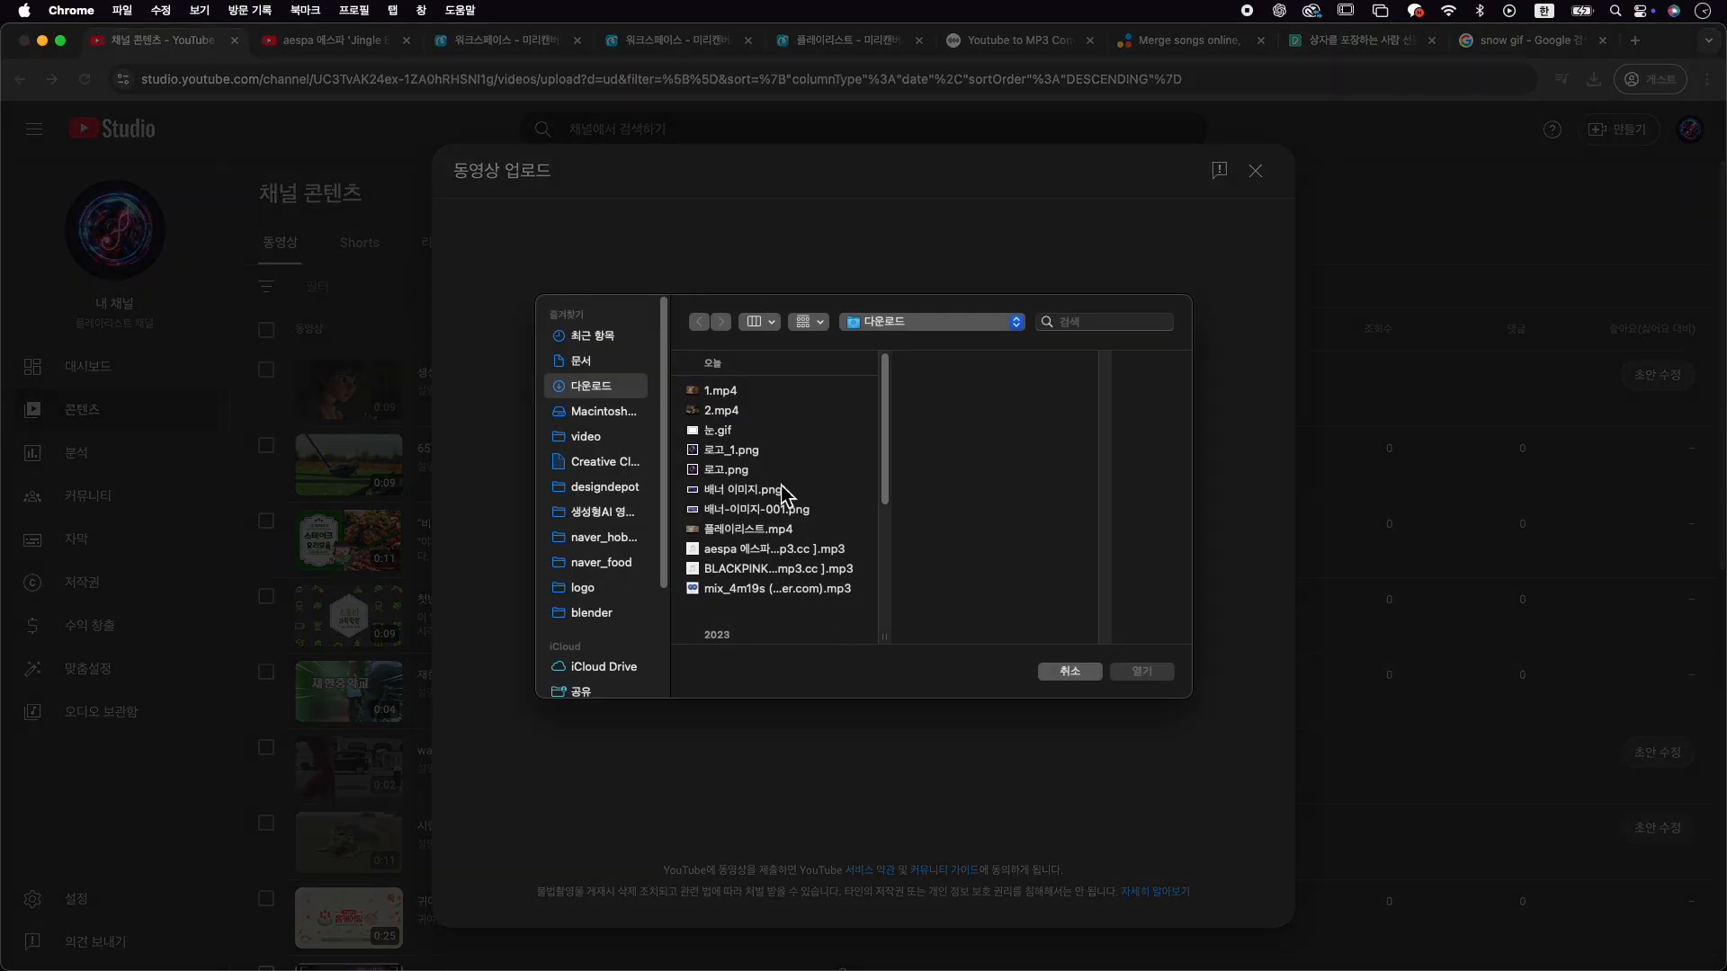
left_click(781, 531)
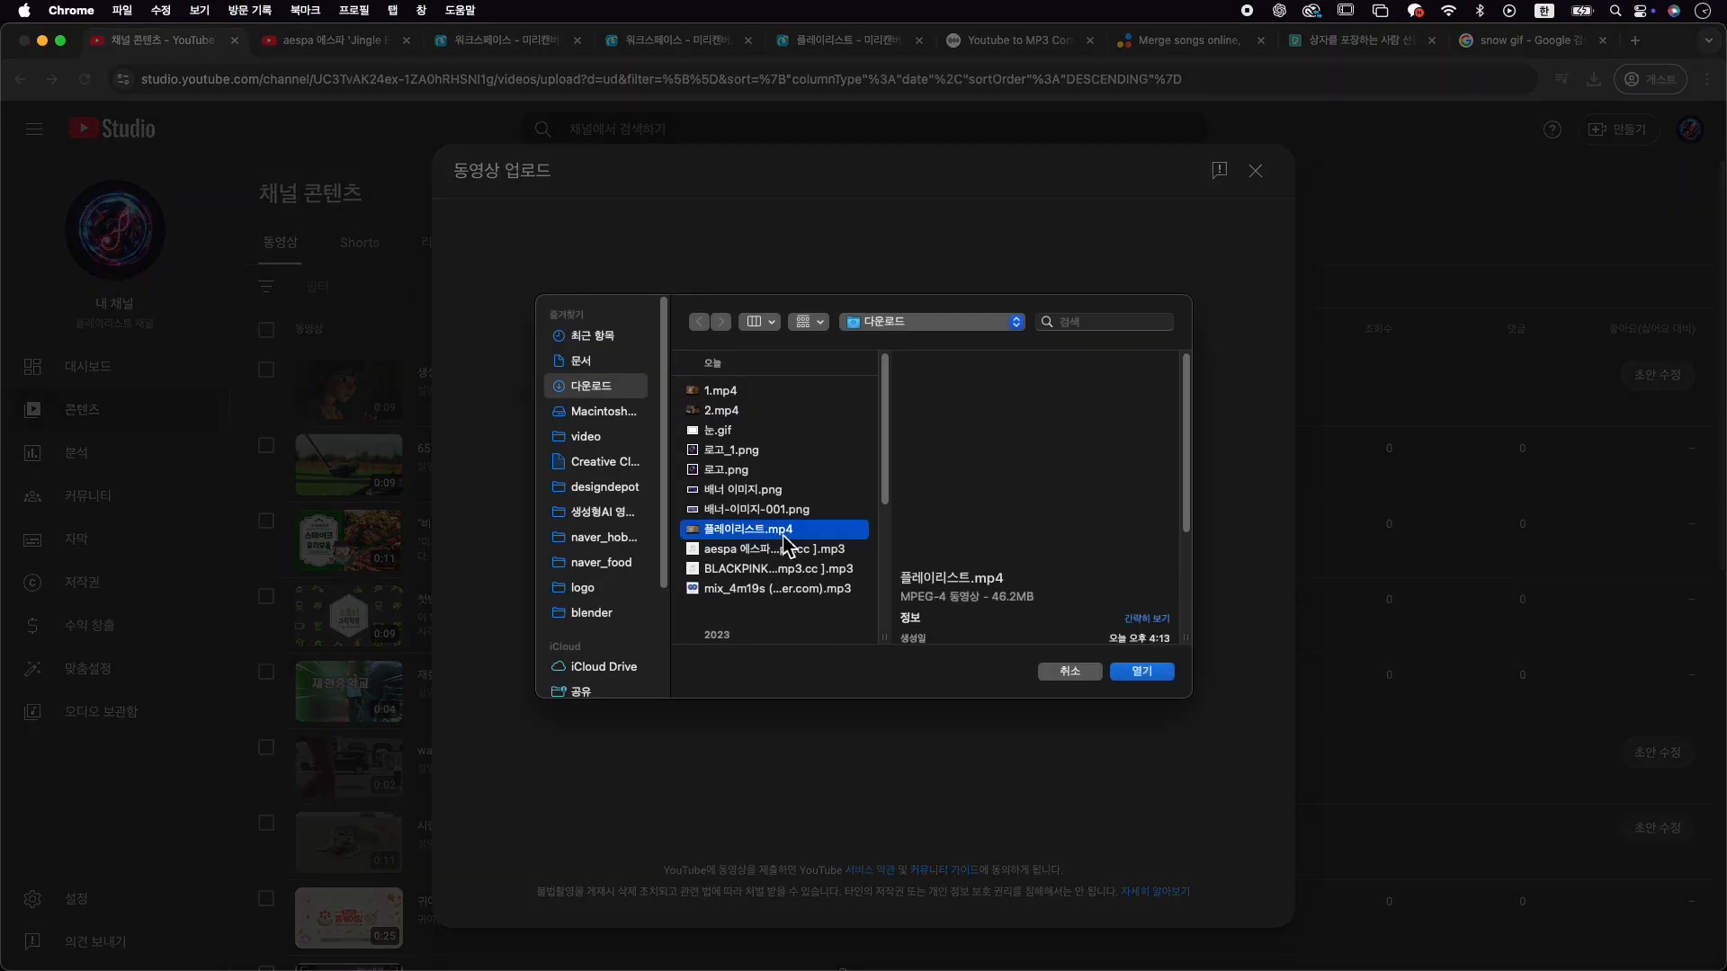
left_click(1140, 673)
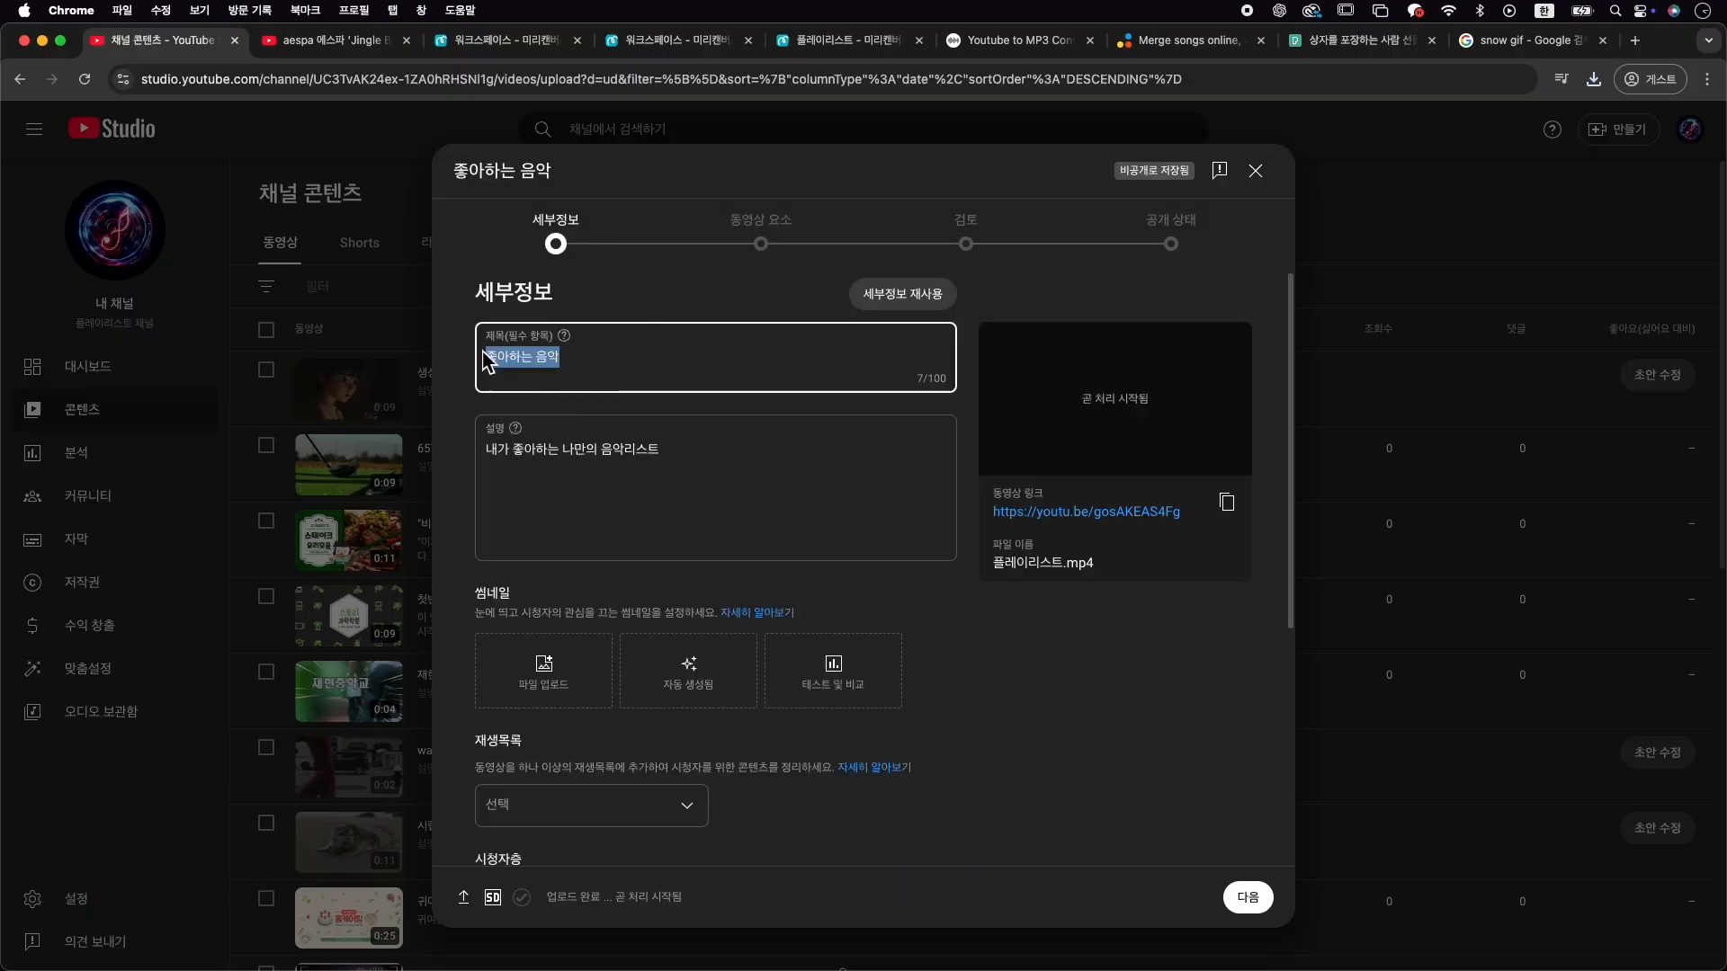
Set the video's title to 좋아하는 음악_겨울 and its description to 내가 좋아하는 나만의 음악리스트_겨울1
left_click(688, 447)
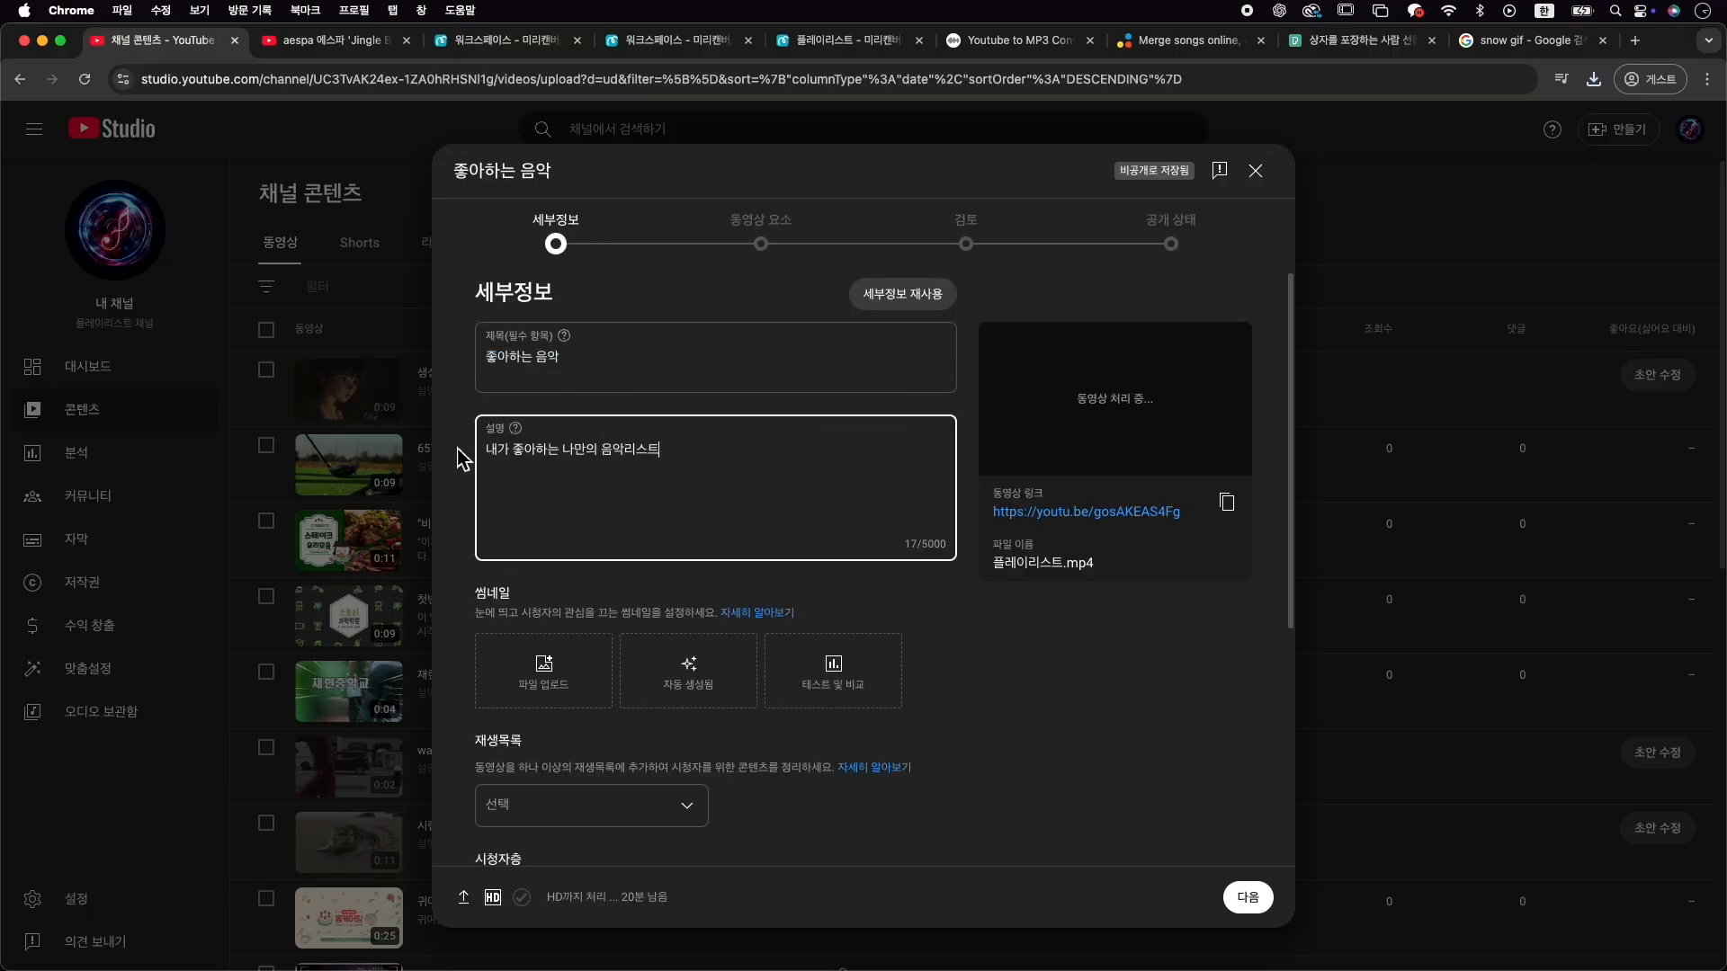
left_click(595, 369)
type("00")
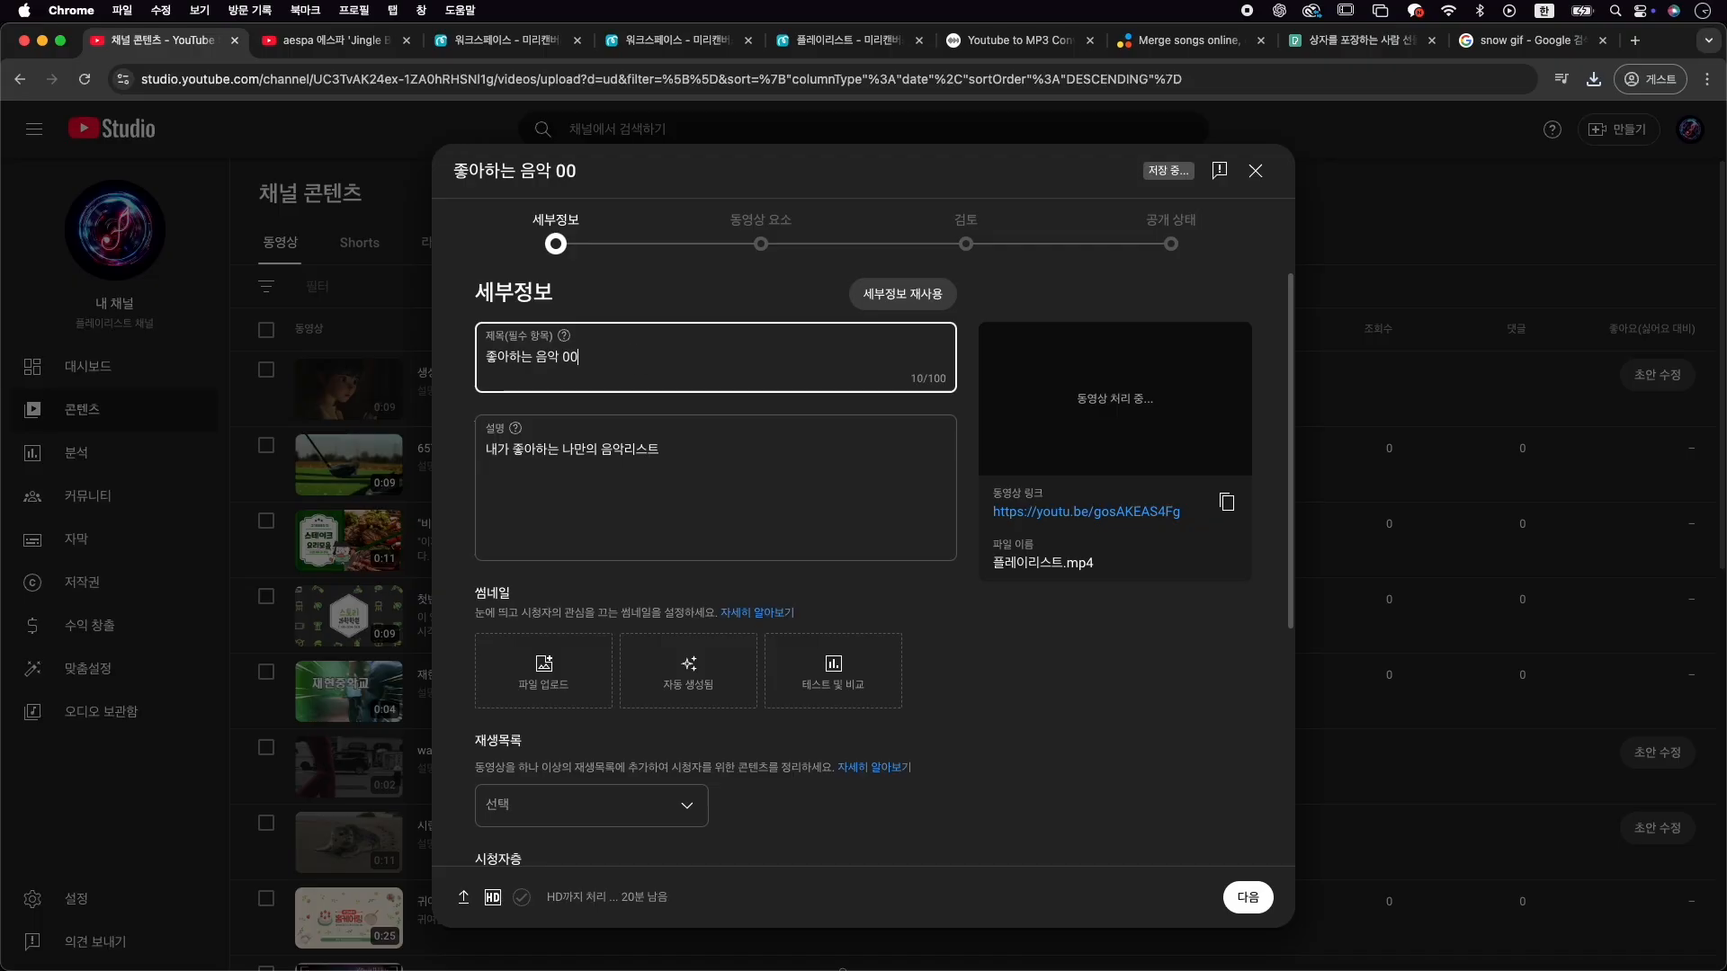
key("BackSpace")
key("BackSpace")
type("_")
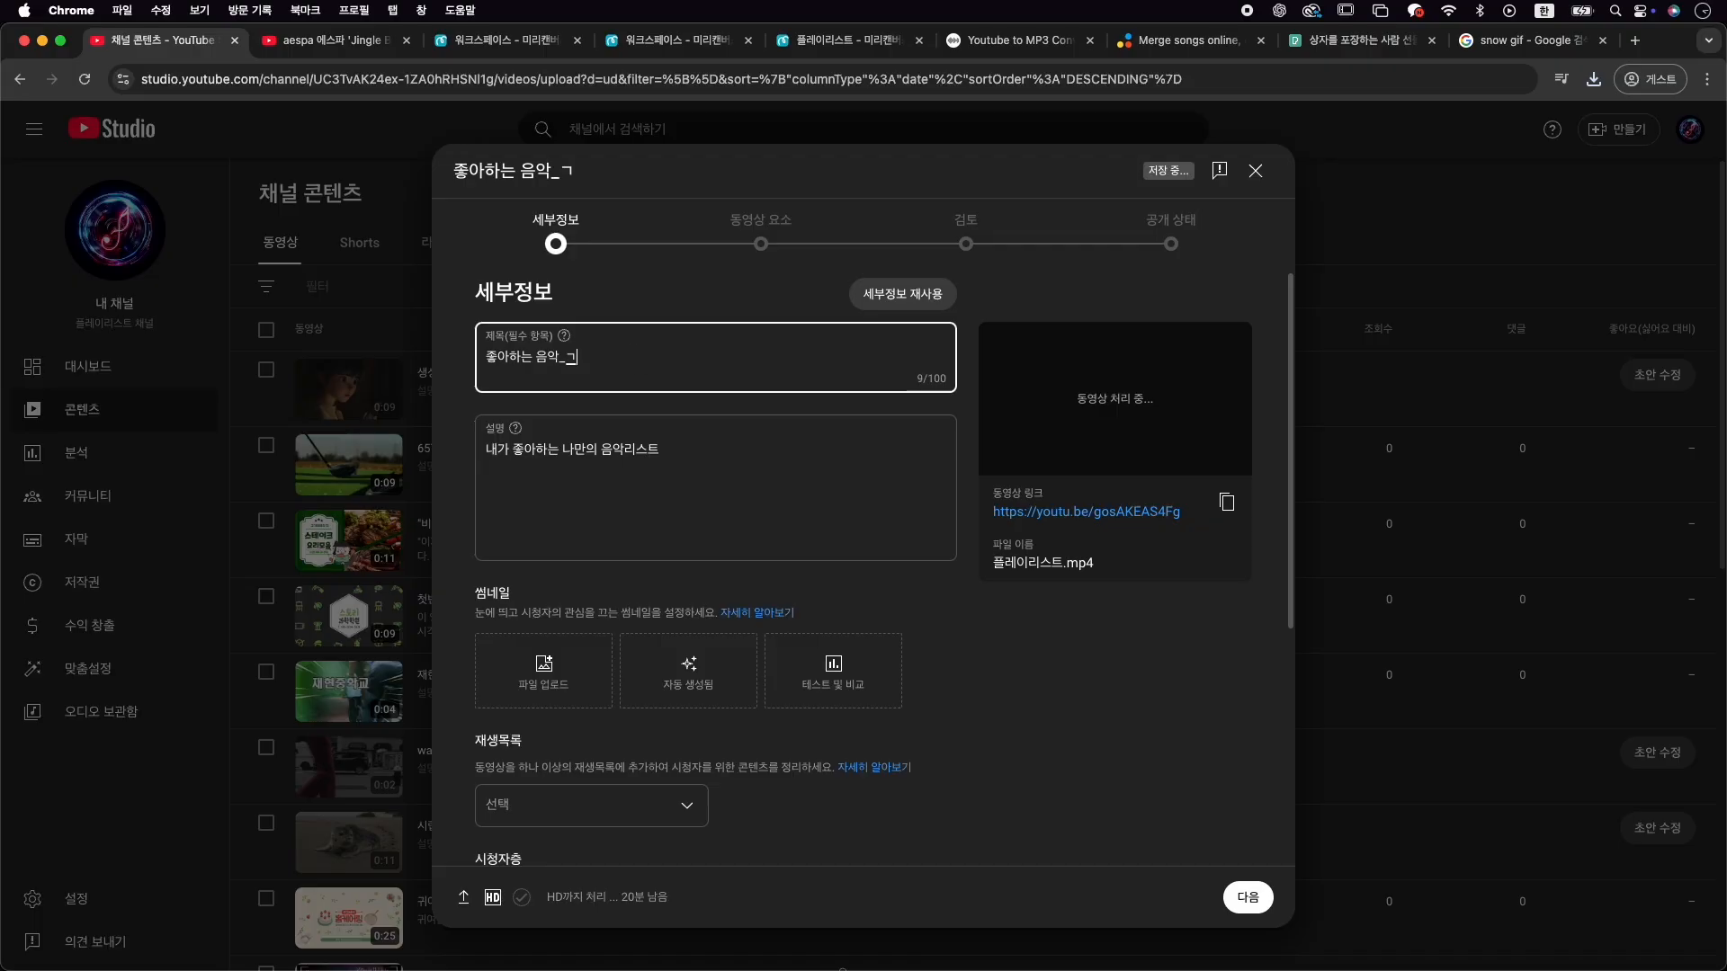
type("겨울")
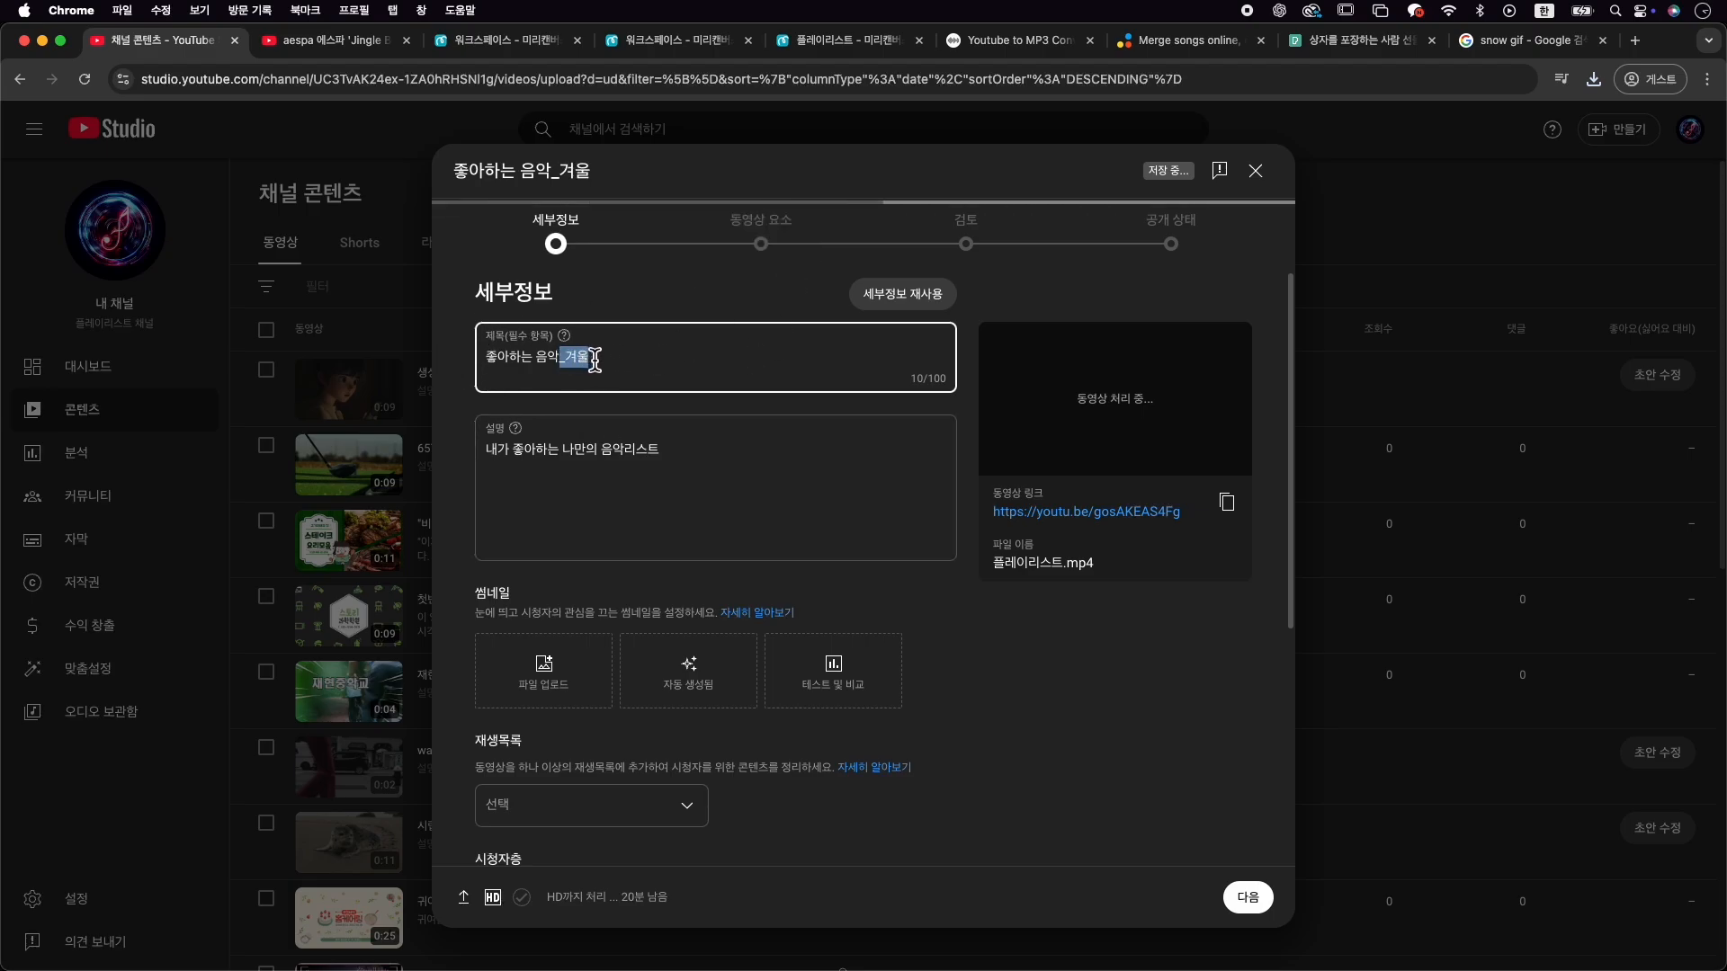
left_click(700, 452)
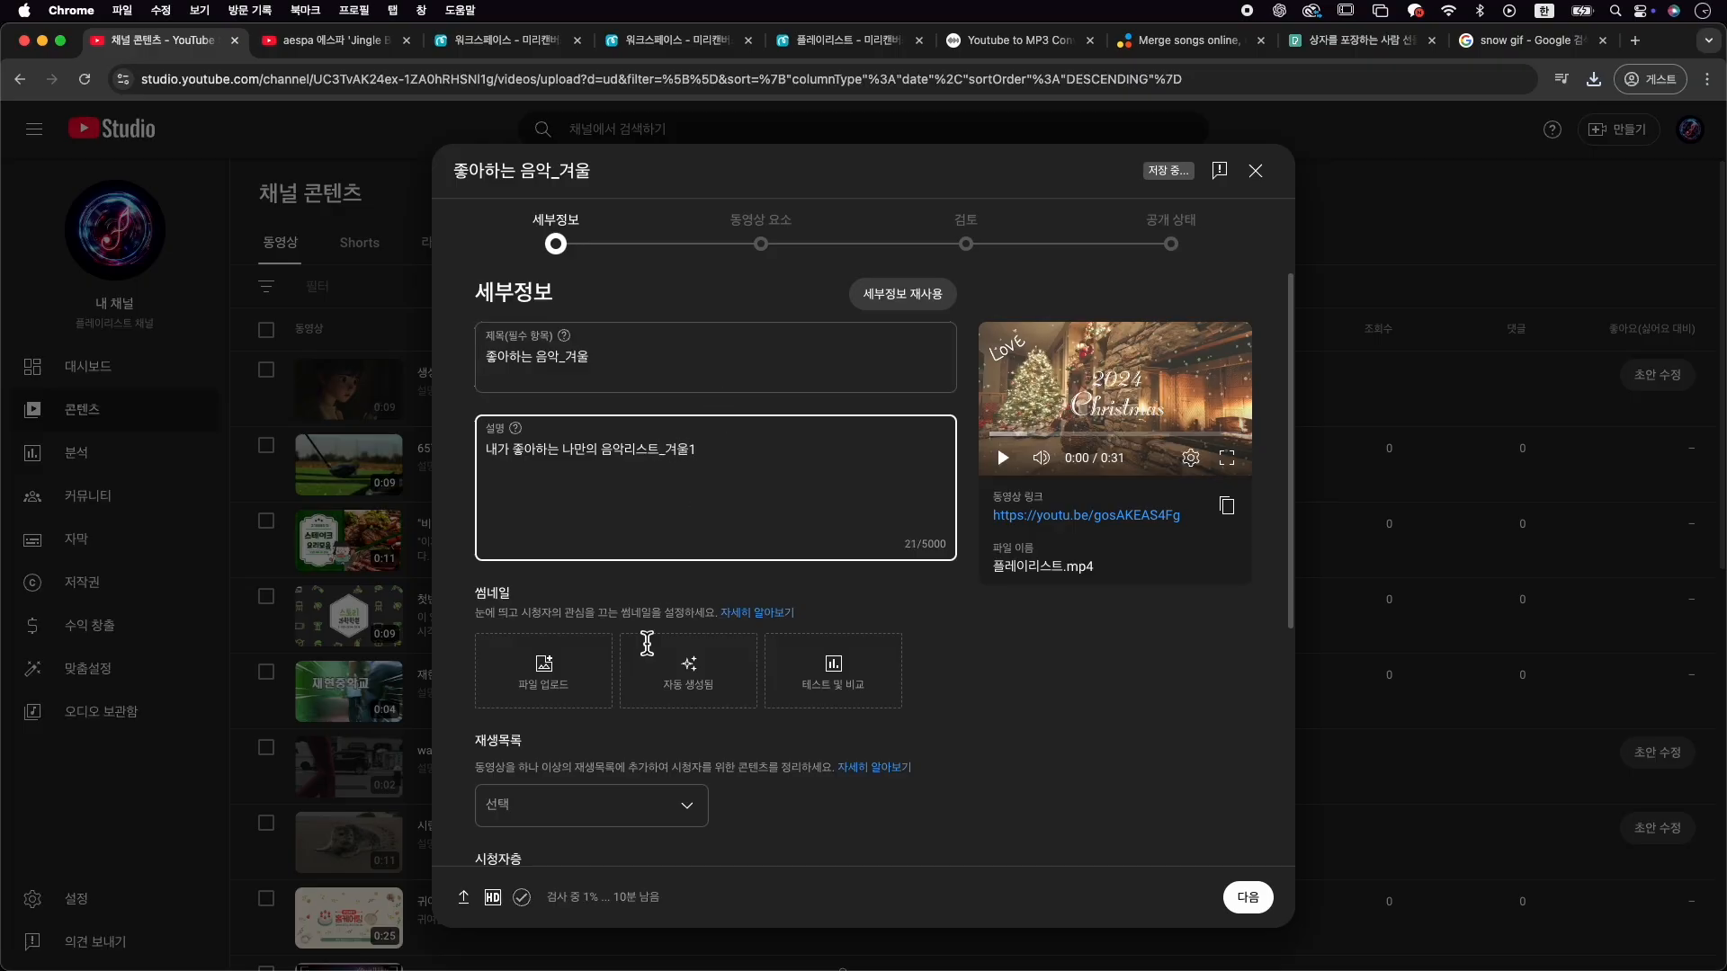
Switch to MiriCanvas, return to the workspace, and create a new YouTube thumbnail design titled 썸네일
left_click(828, 45)
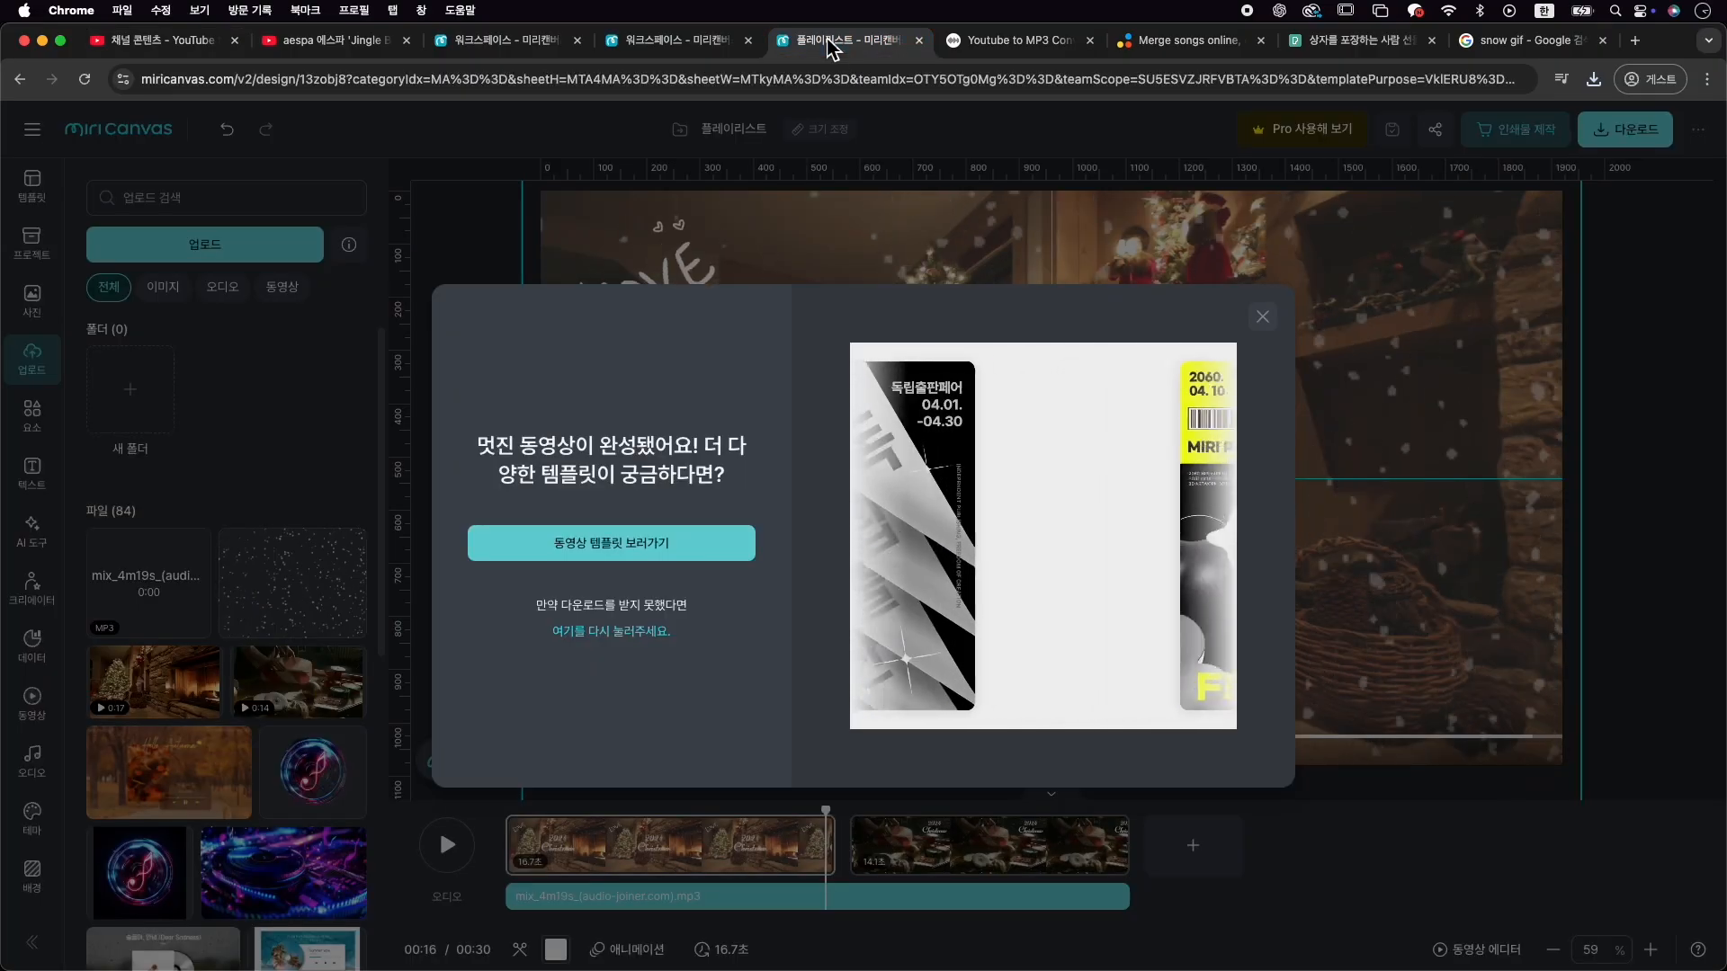
left_click(1263, 317)
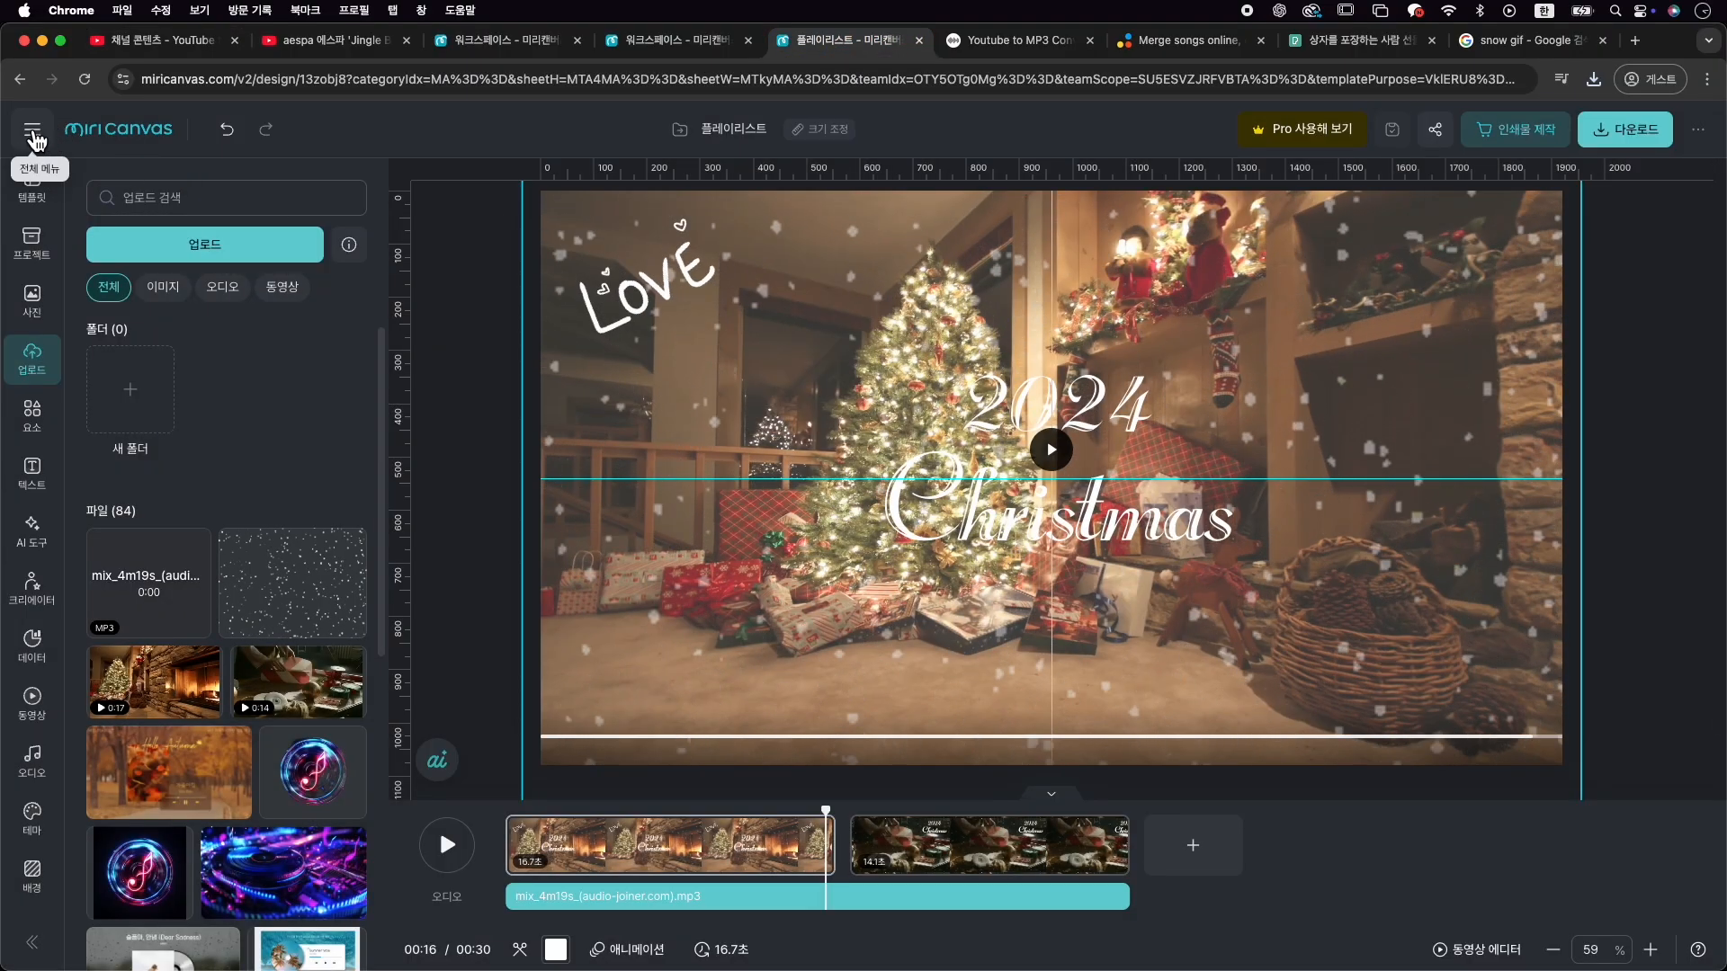
left_click(32, 129)
left_click(113, 265)
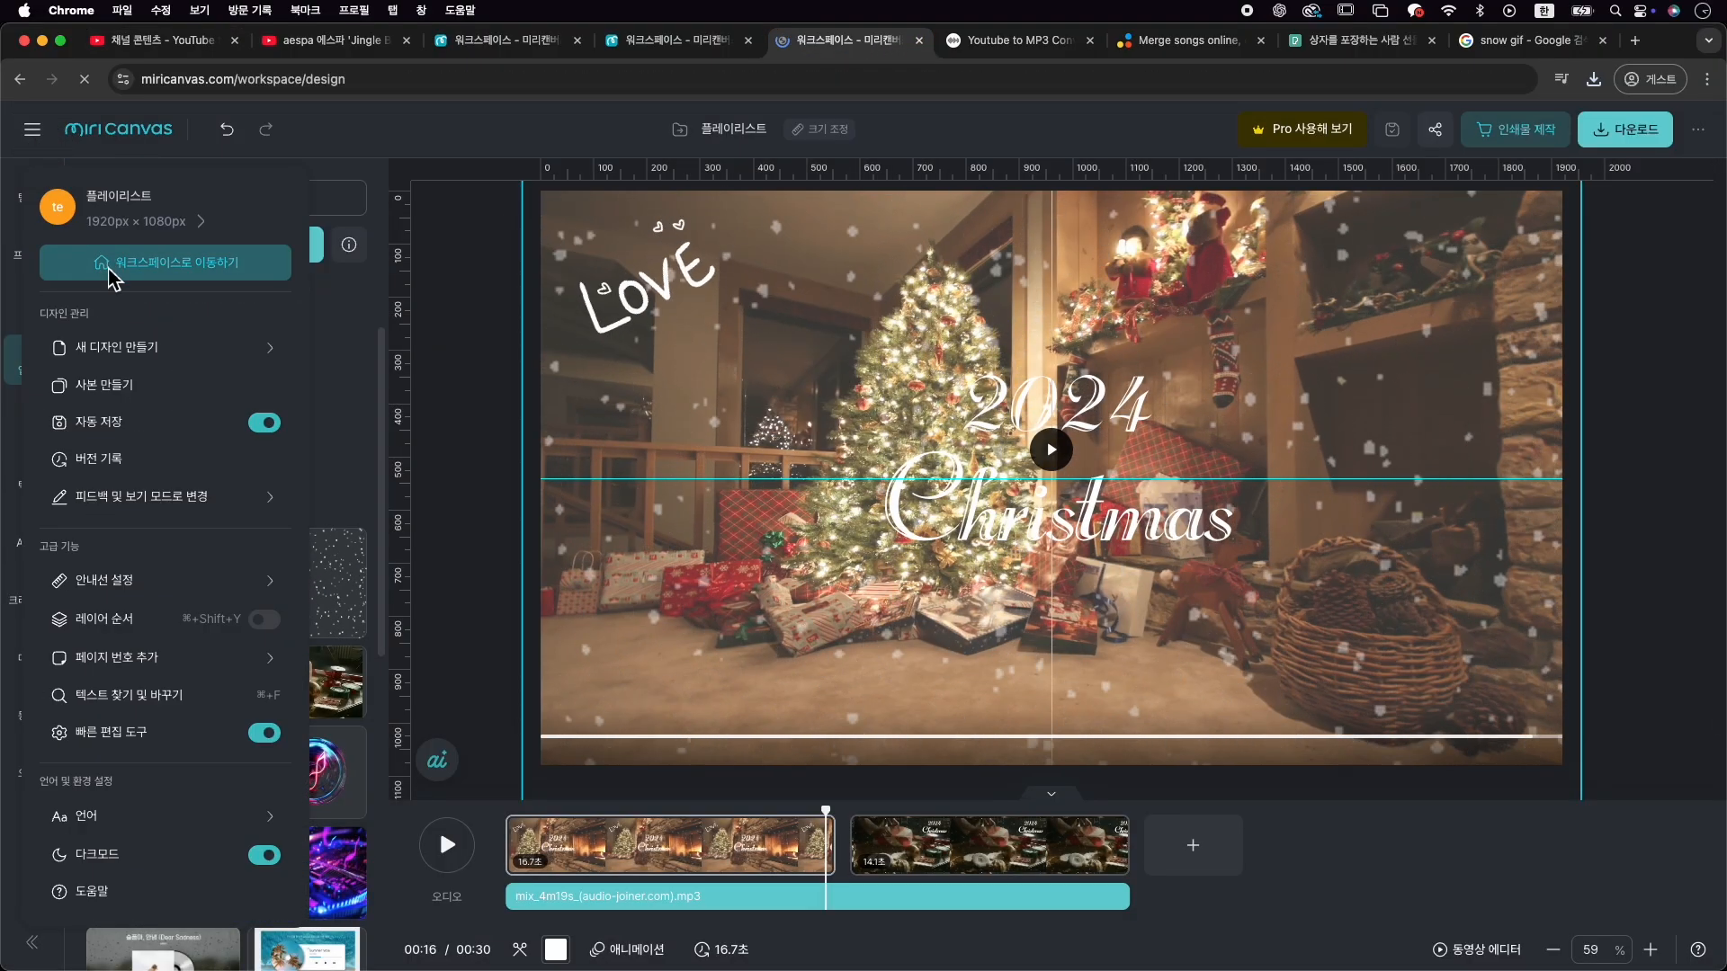
left_click(1576, 135)
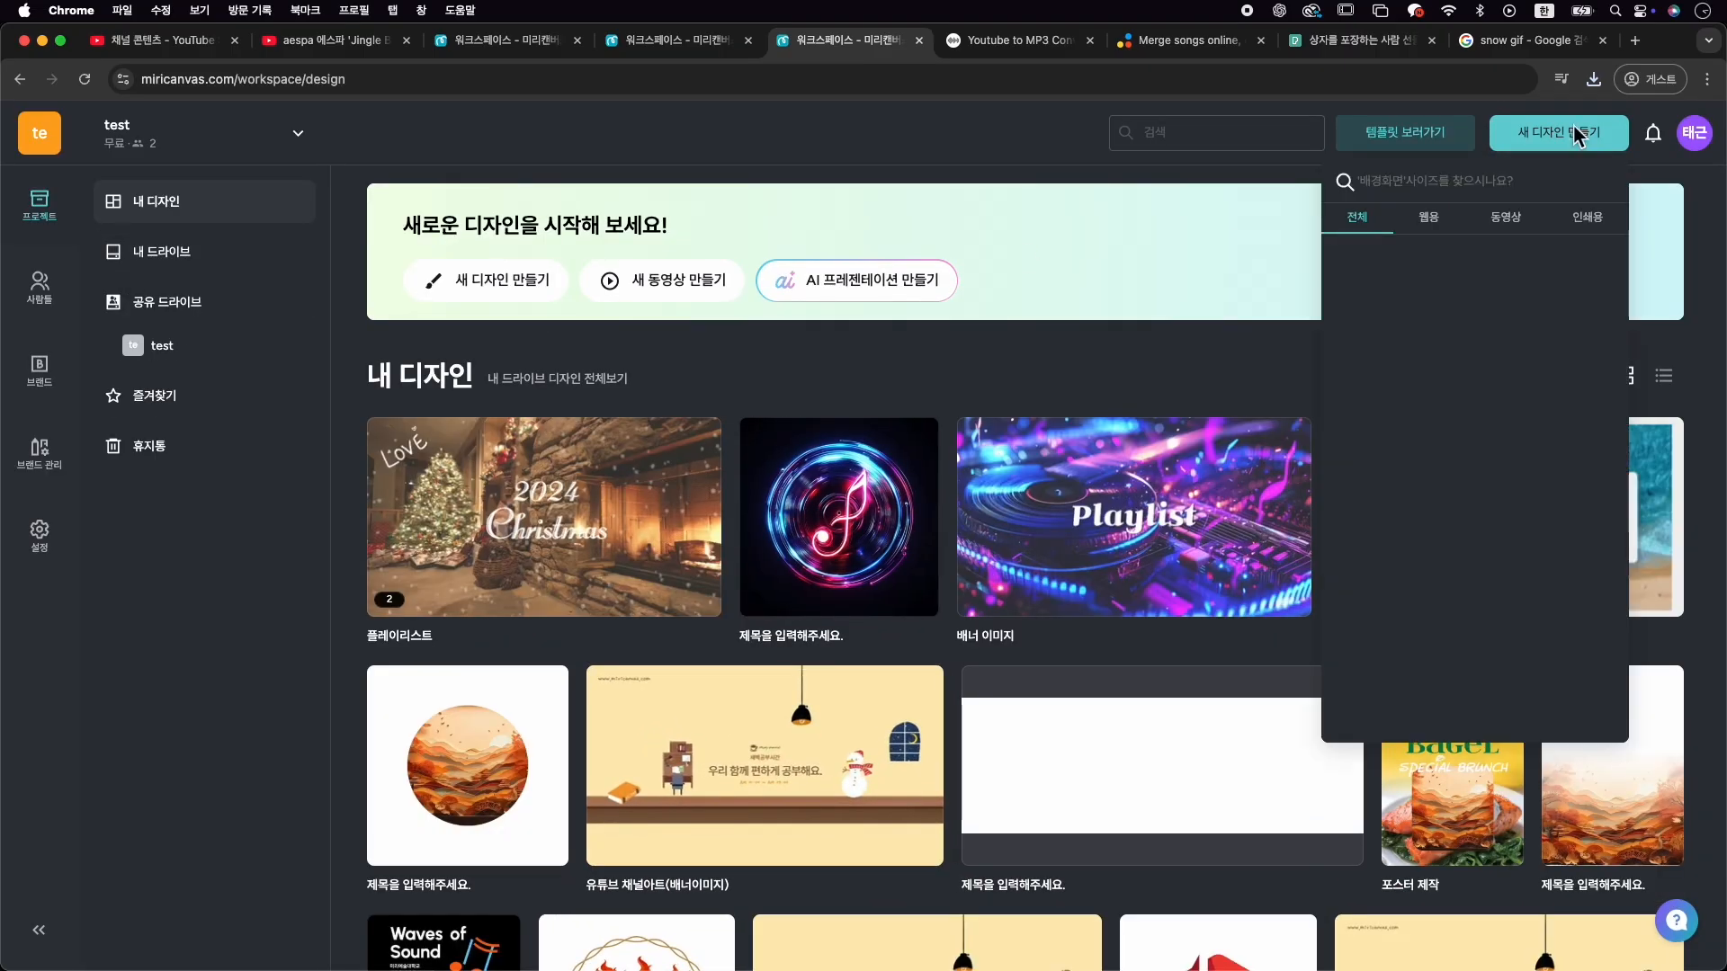
left_click(1390, 561)
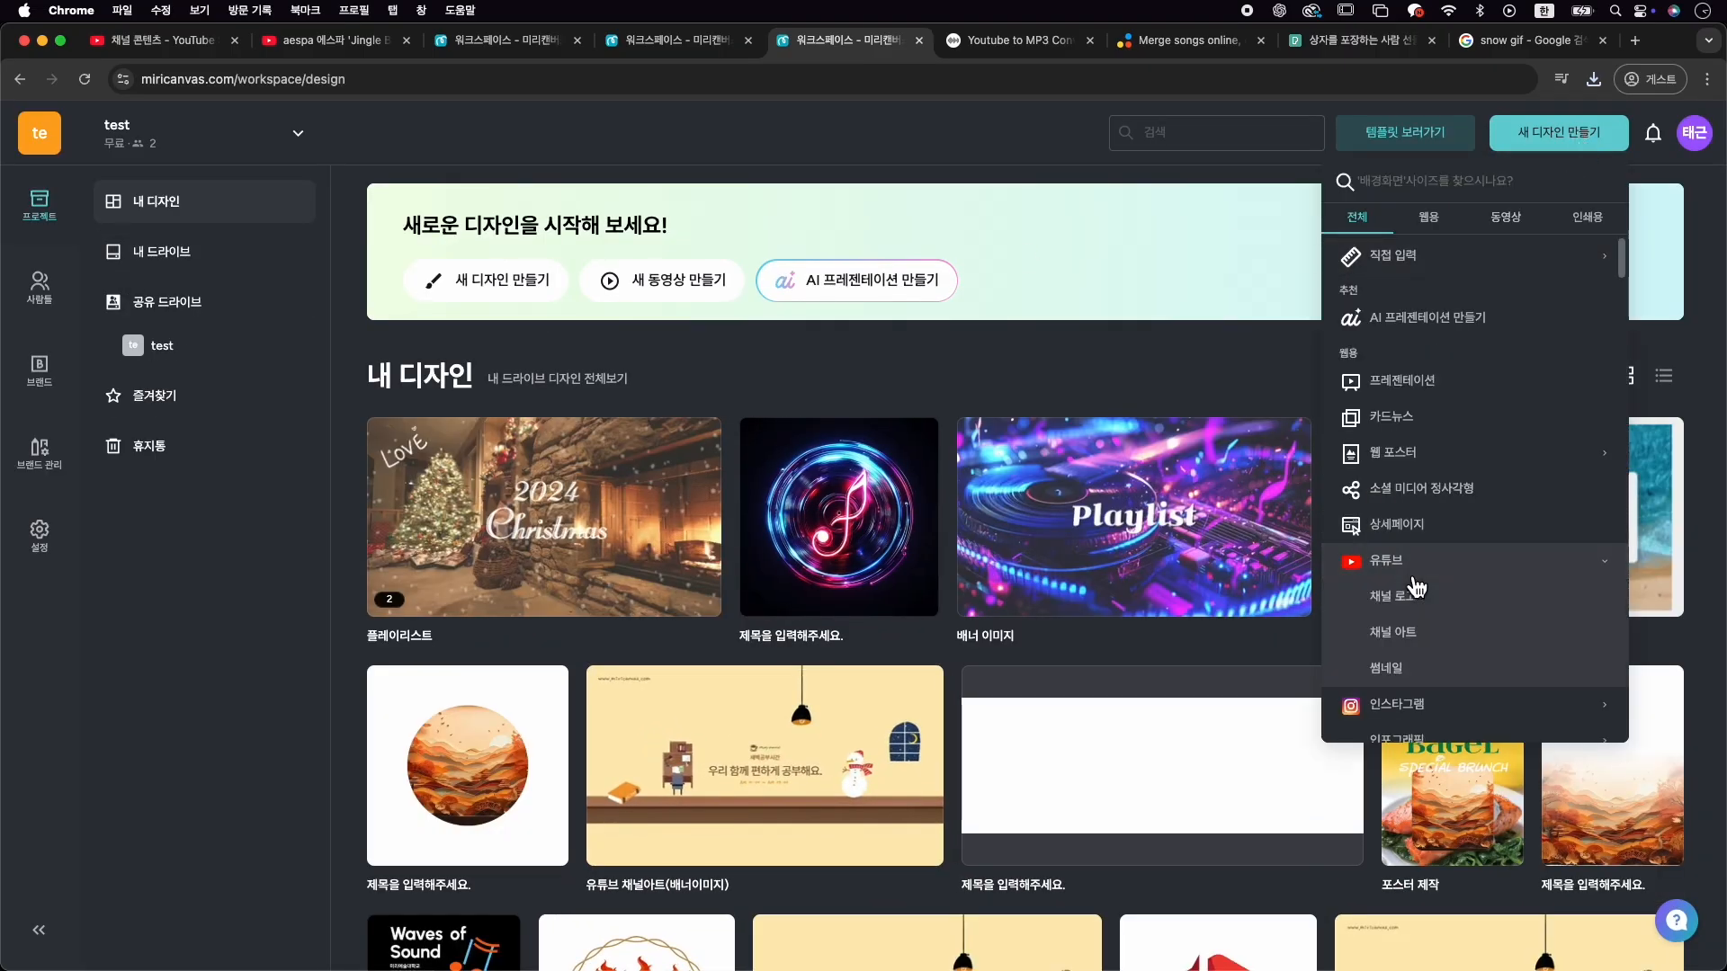
left_click(1435, 684)
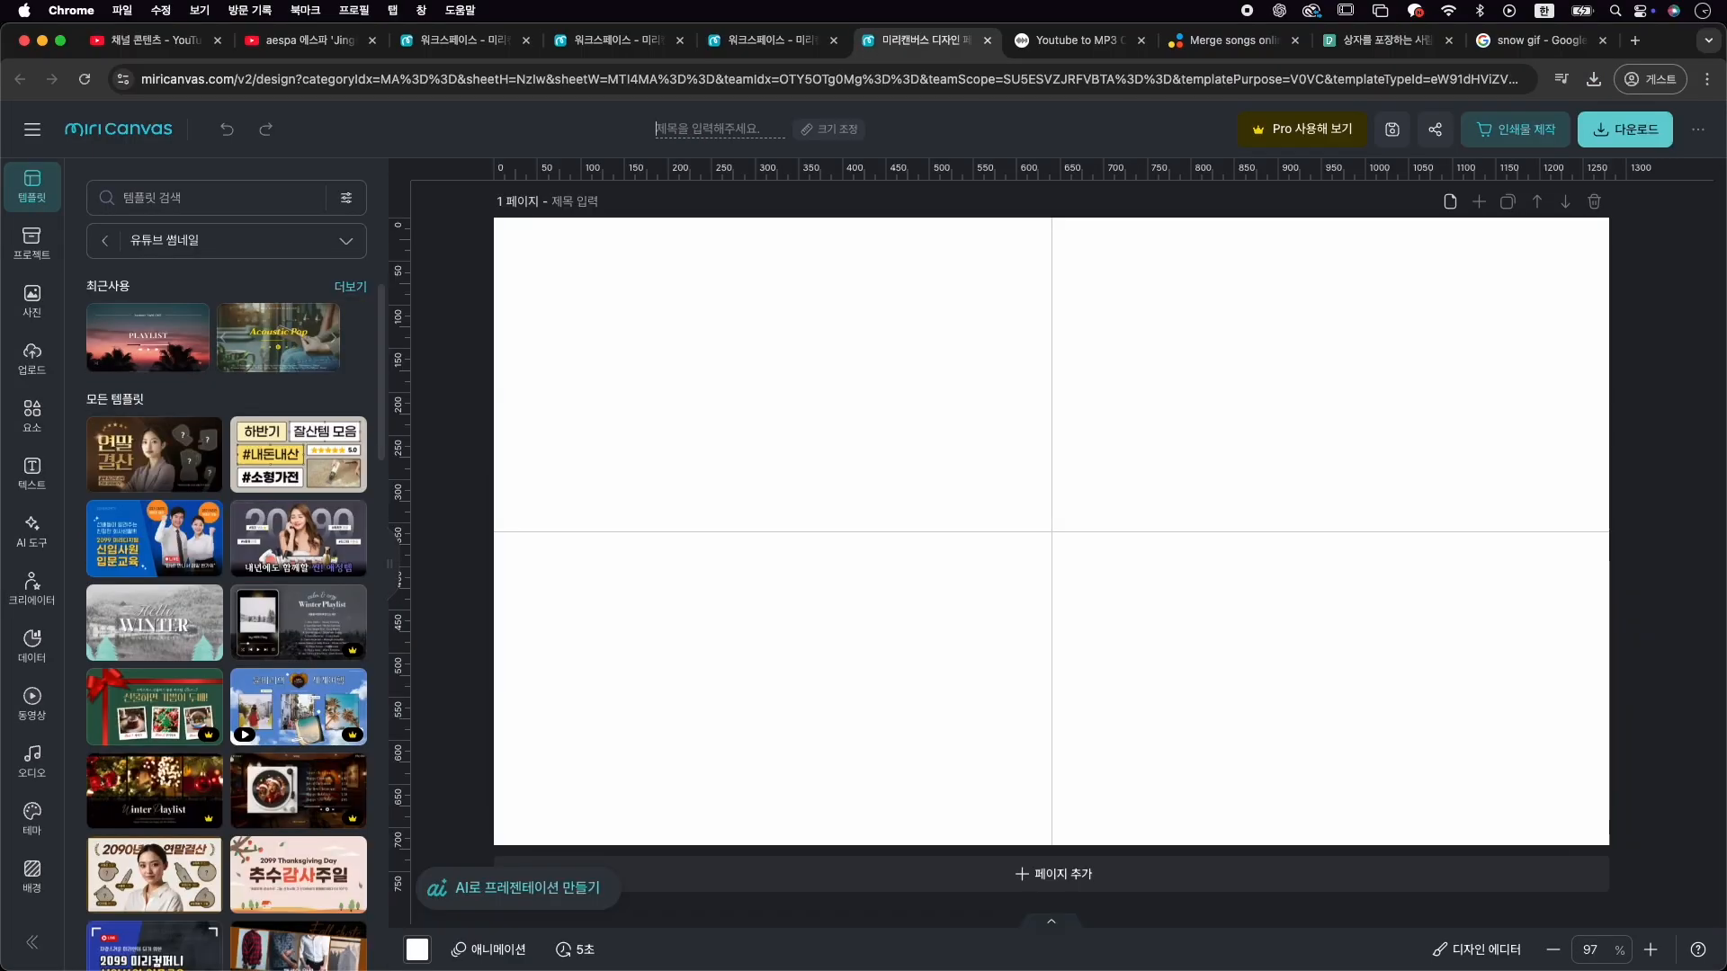
type("써")
key("Return")
Search the YouTube thumbnail templates for 플레이리스트
left_click(152, 198)
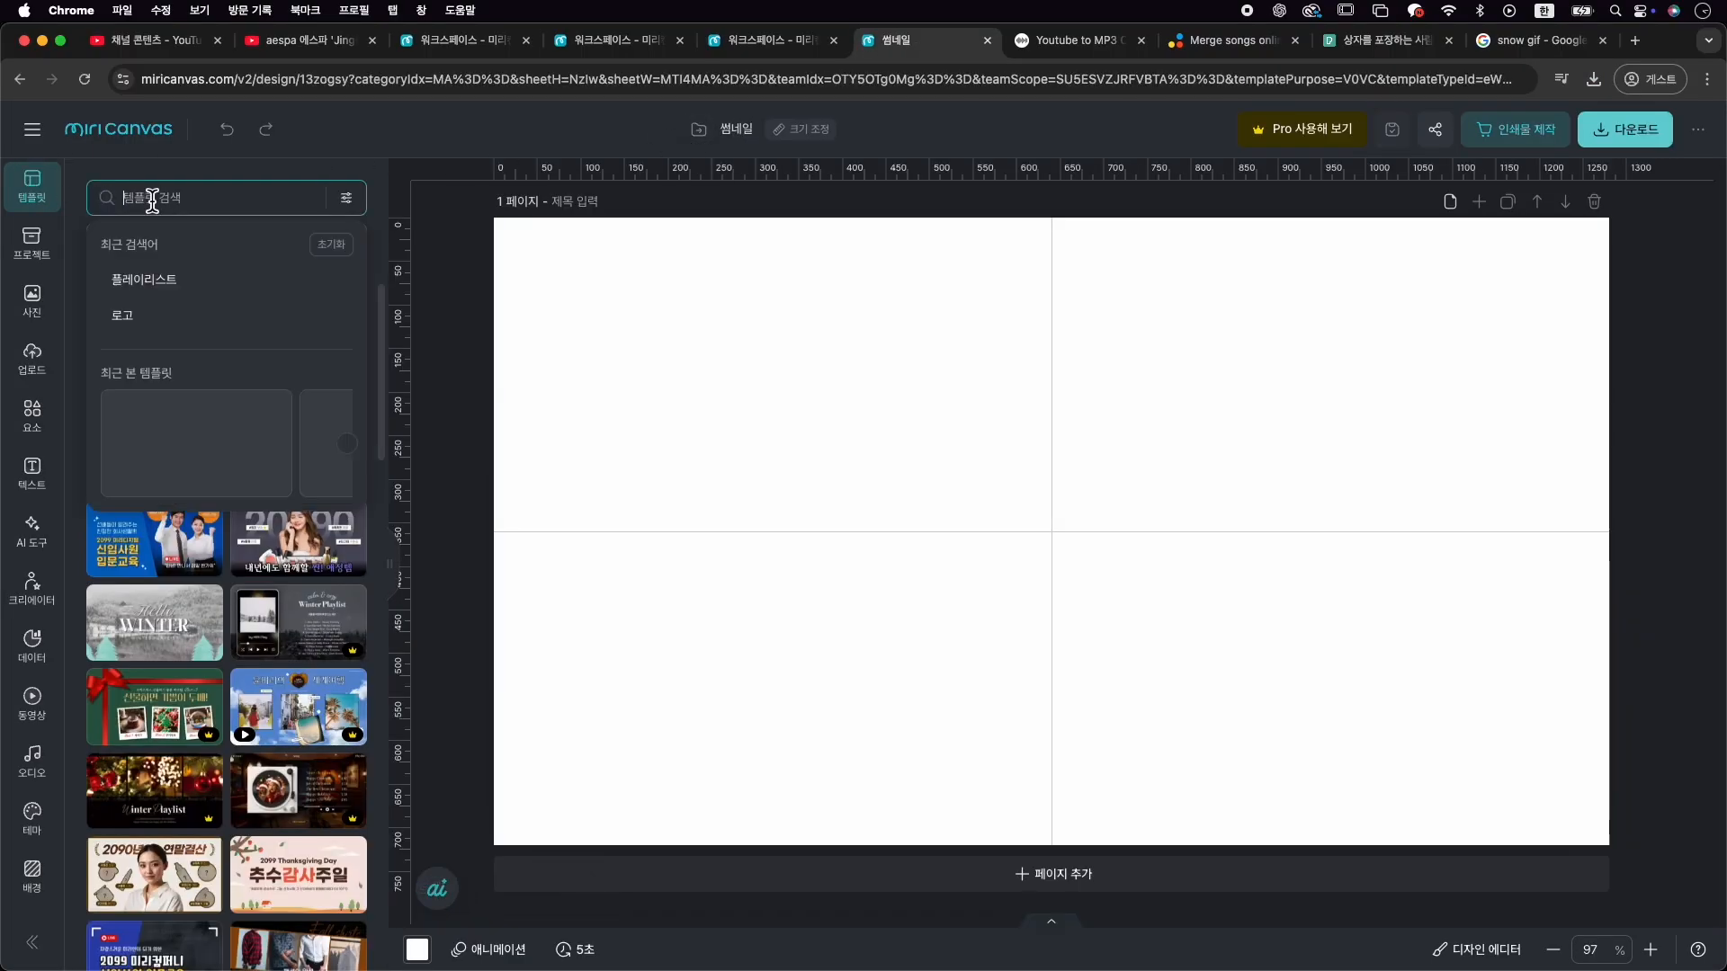
type("플레이")
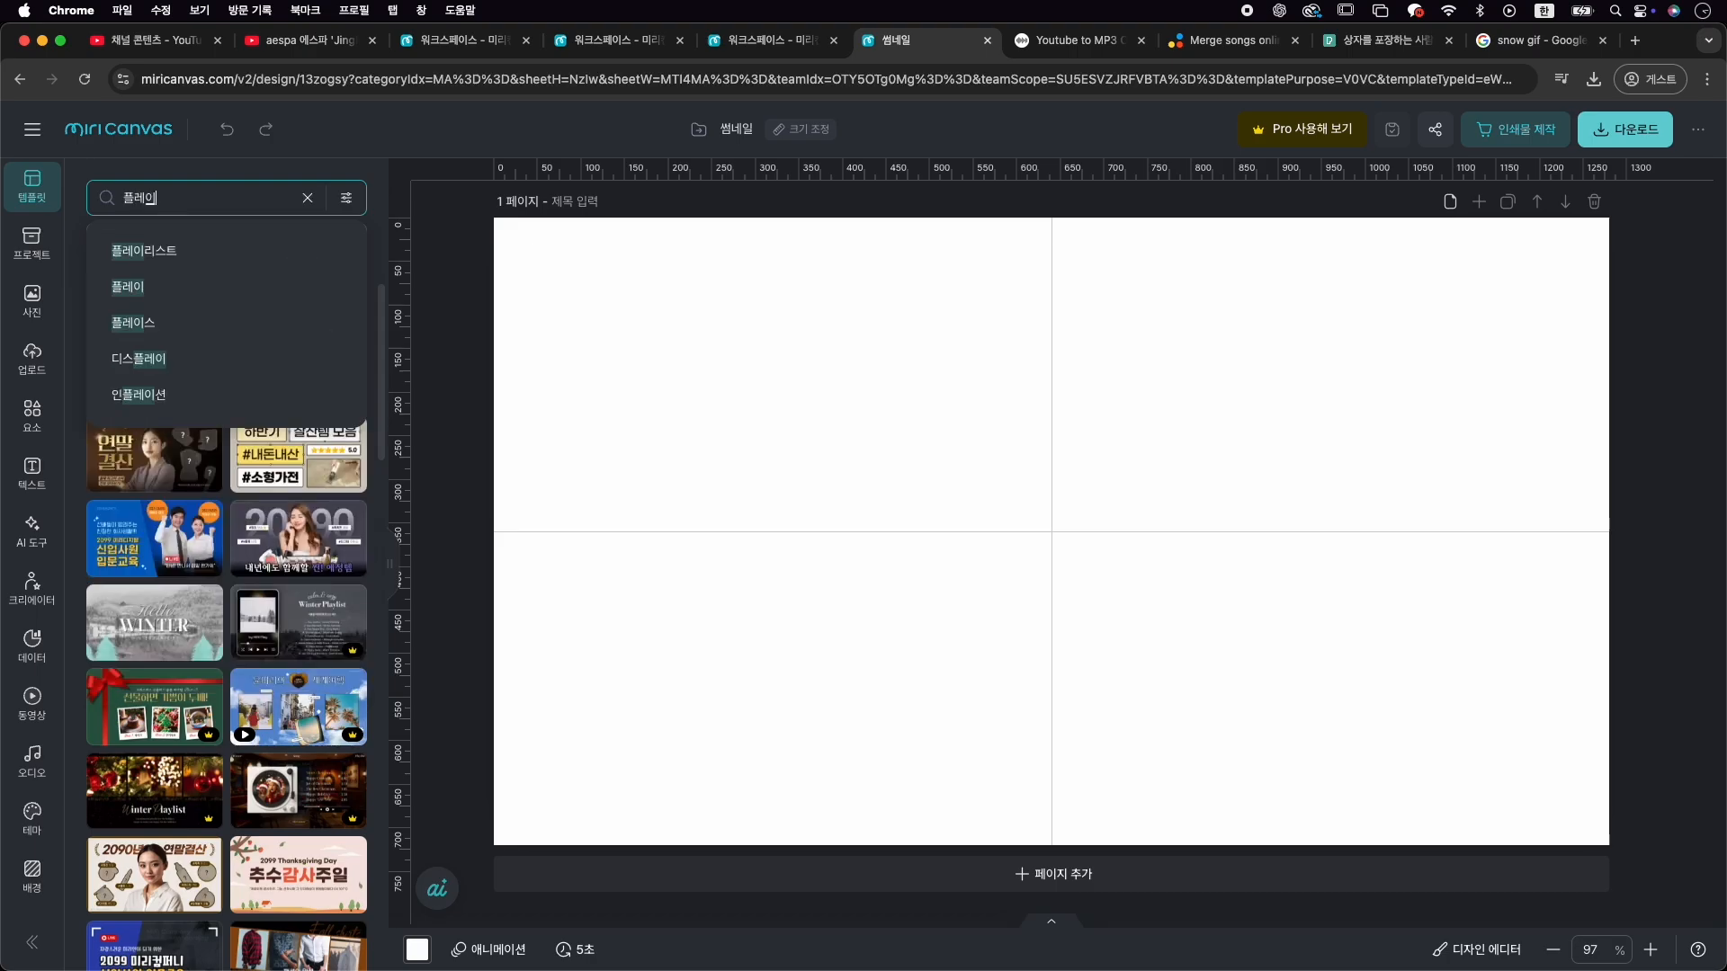
type("리스트")
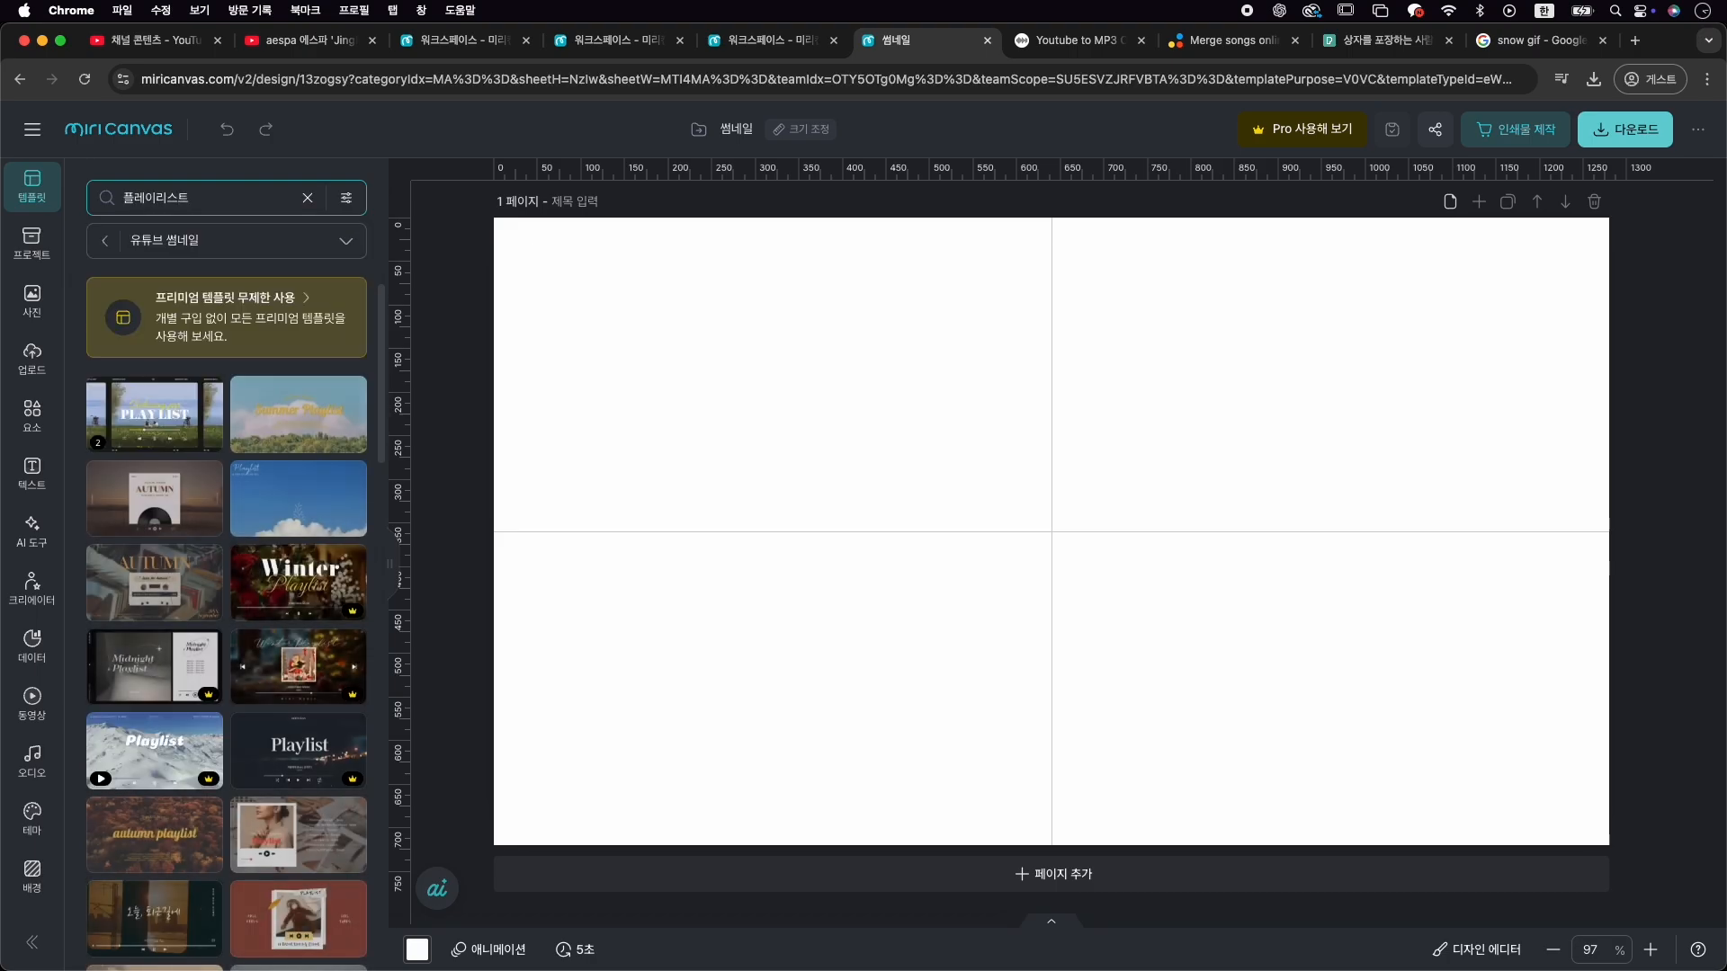
Search the YouTube thumbnail templates for 겨울 and apply the Christmas Carol template to the blank page
double_click(189, 205)
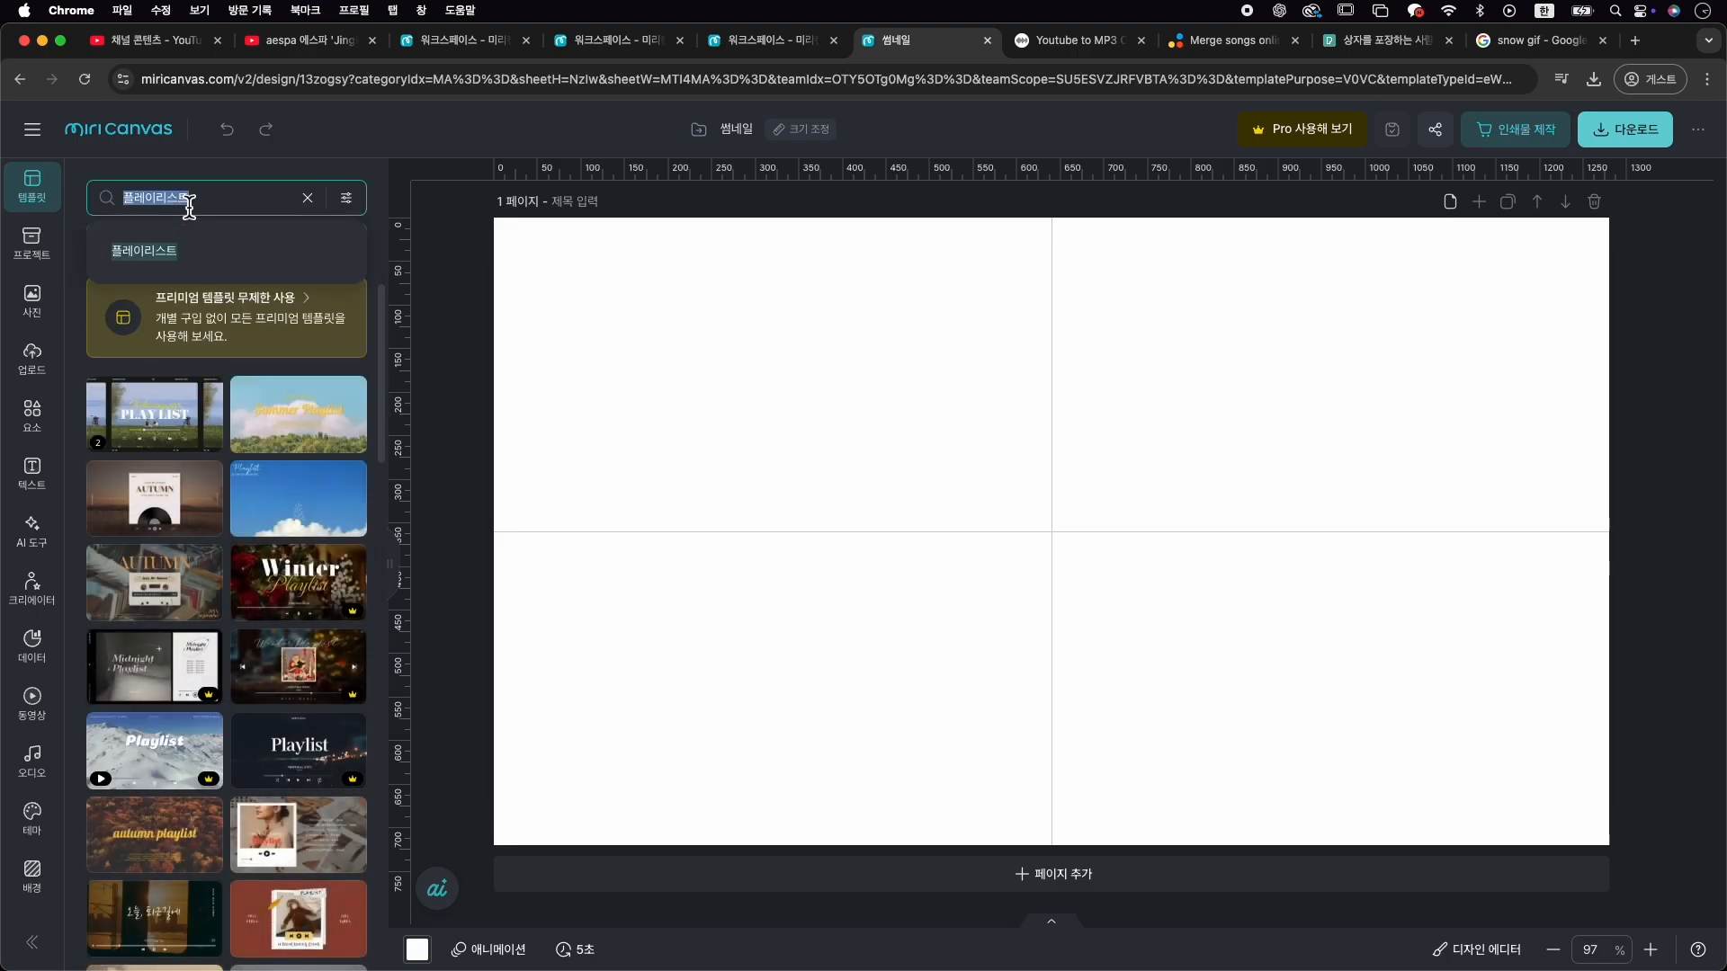
type("겨울")
key("Return")
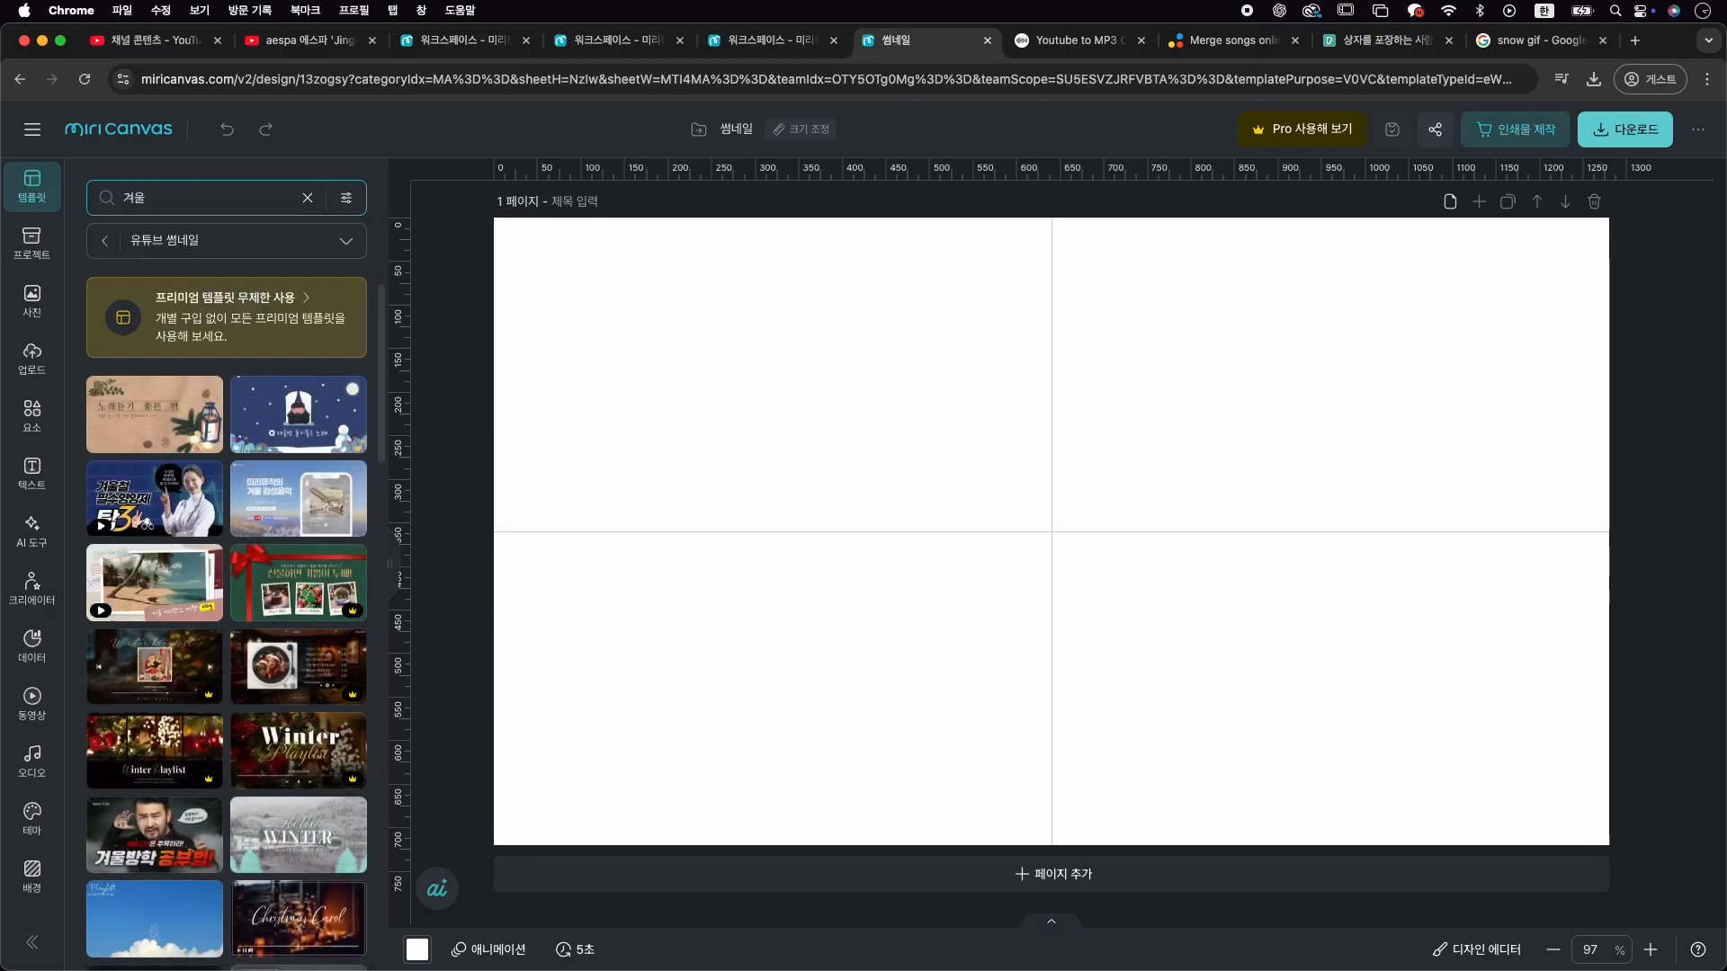
mouse_move(153, 596)
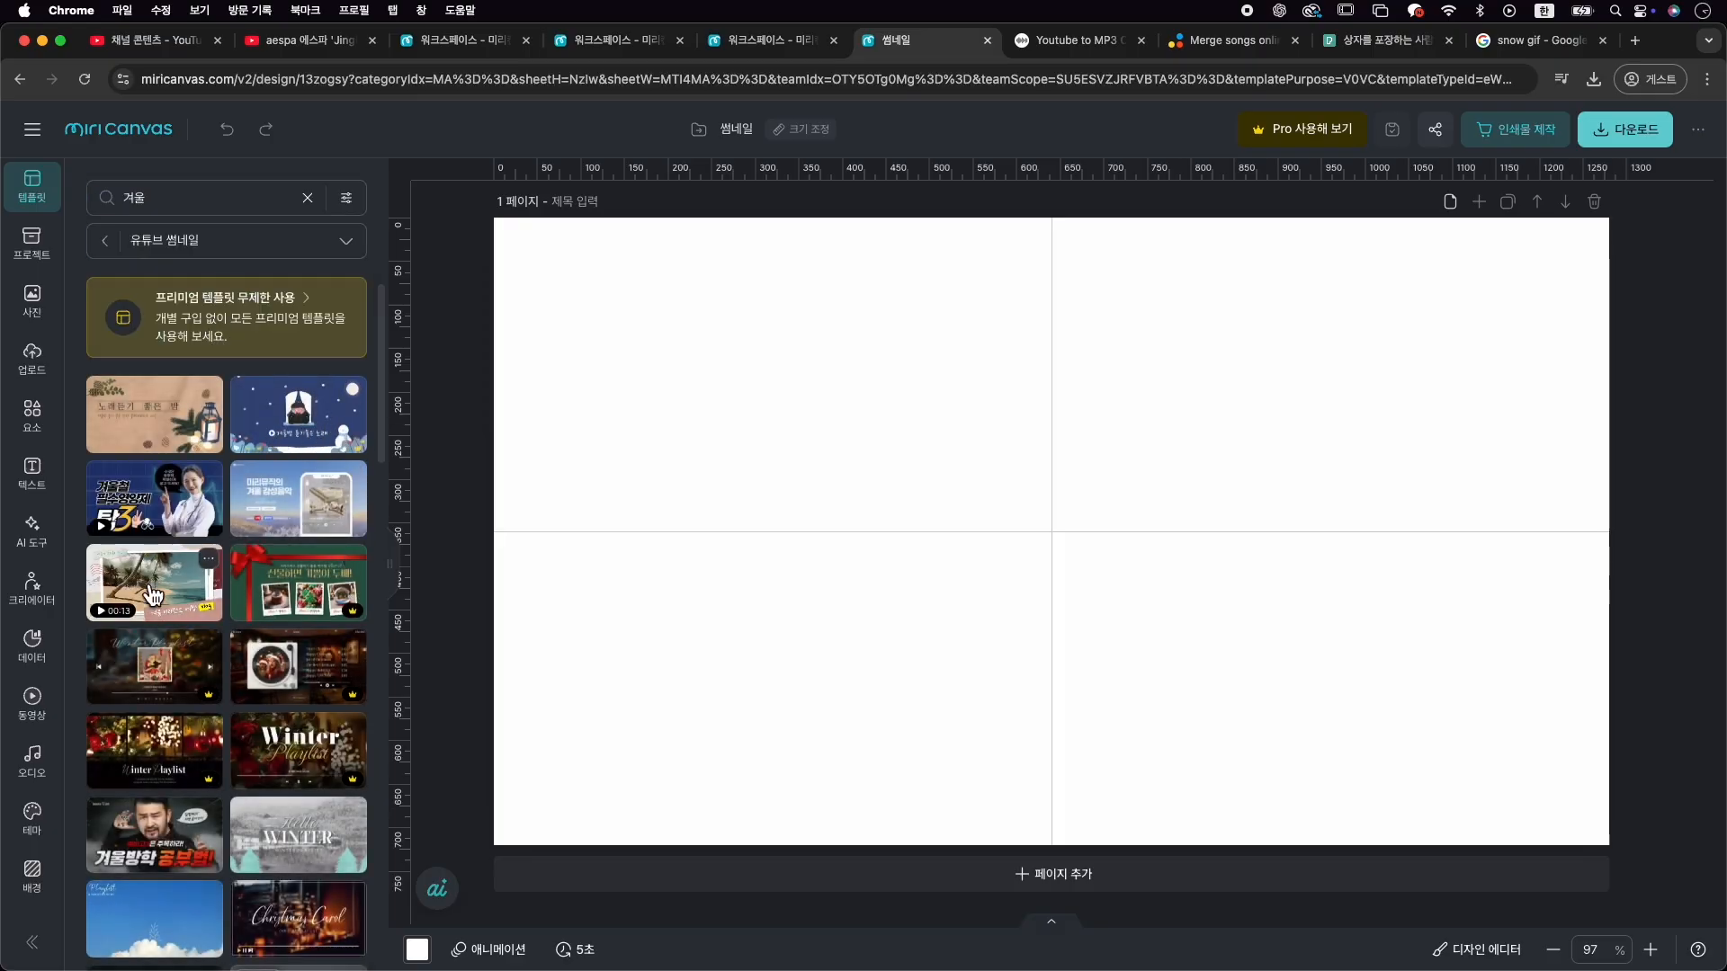
scroll(300, 801, "down", 2)
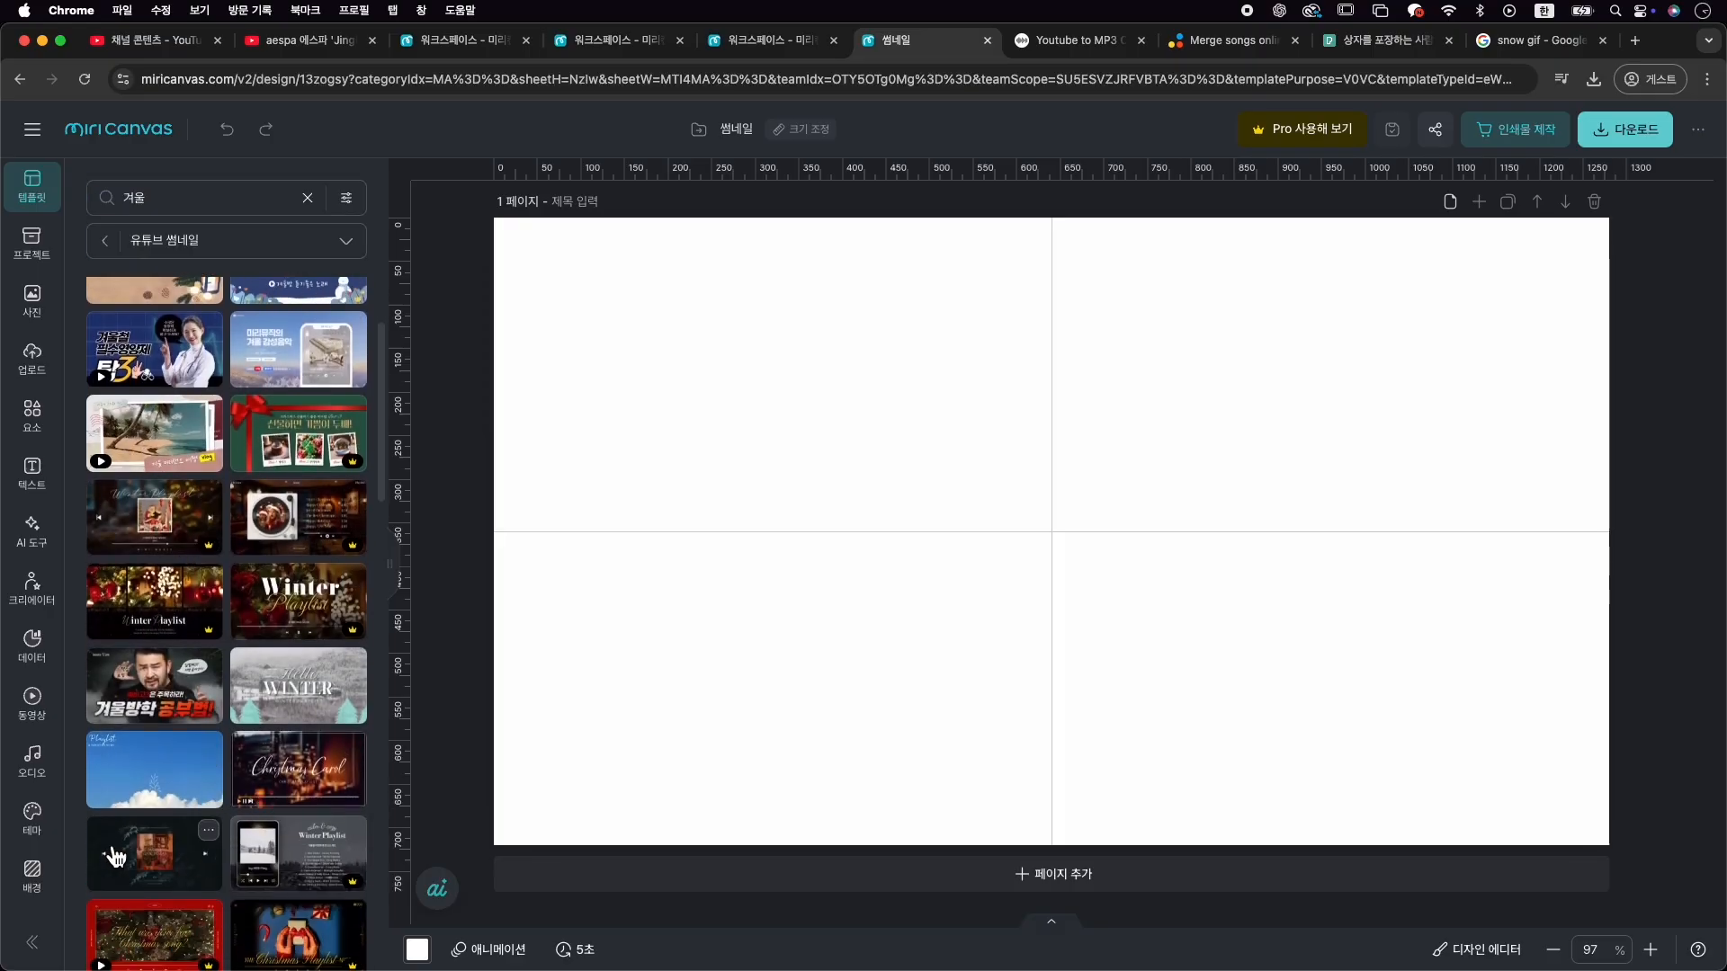
left_click(301, 785)
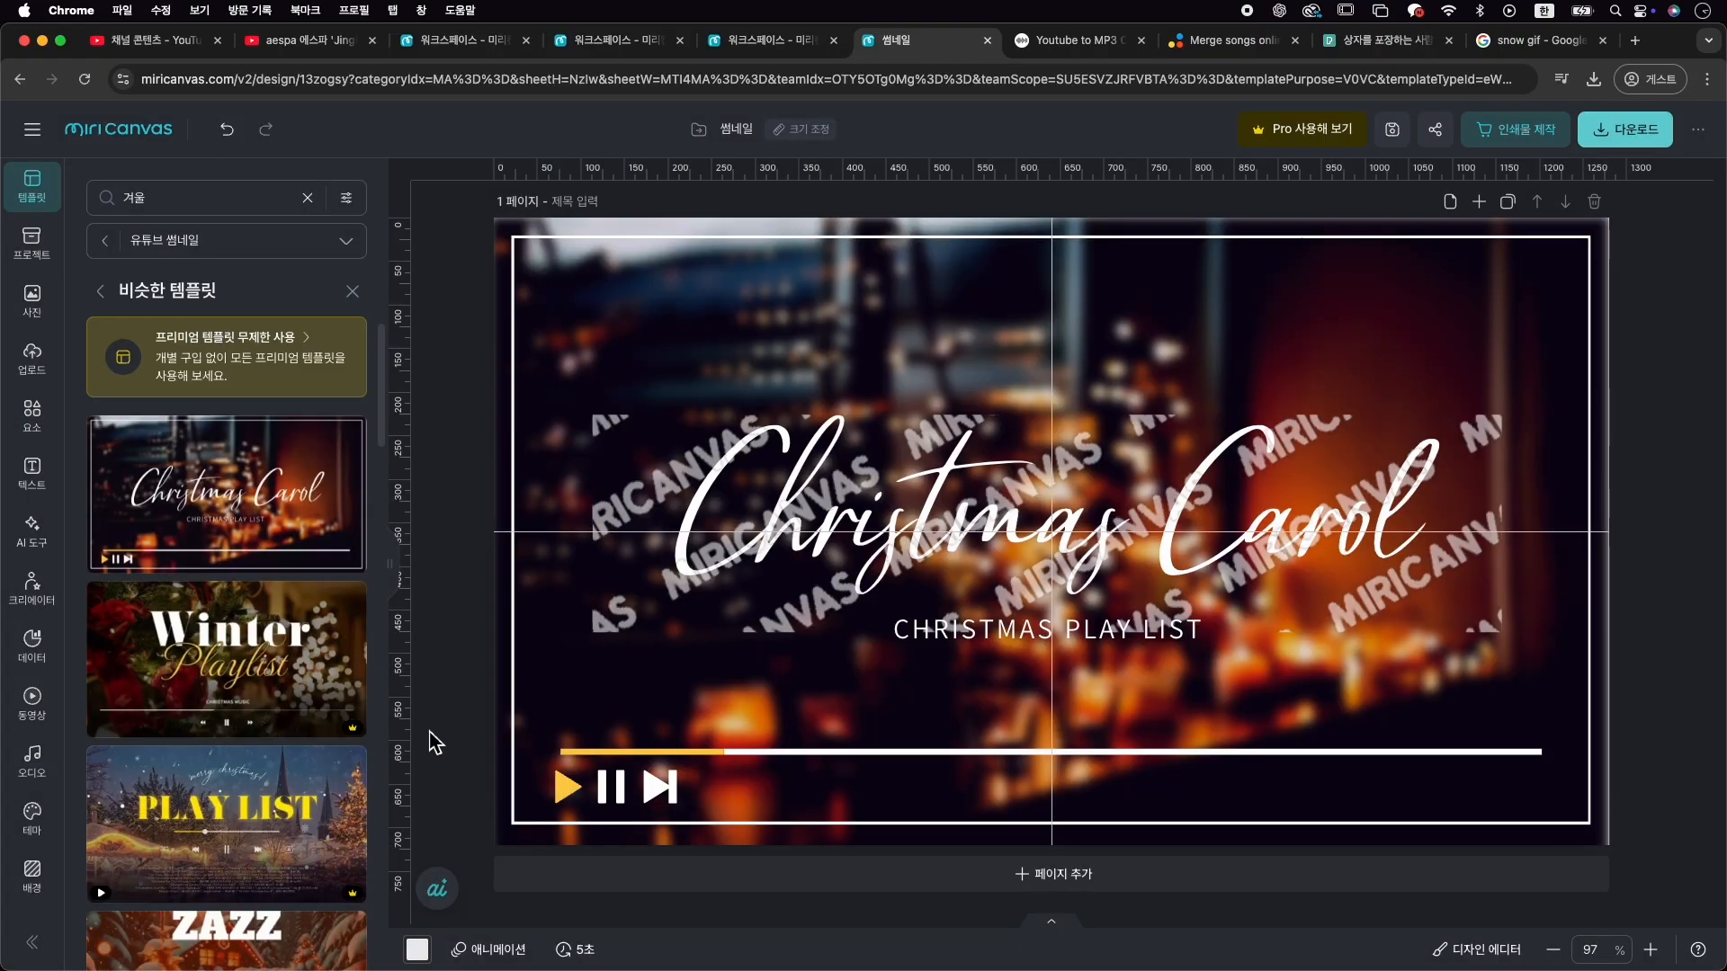
Change the font of the Christmas Carol title text to Pattaya Regular
left_click(781, 583)
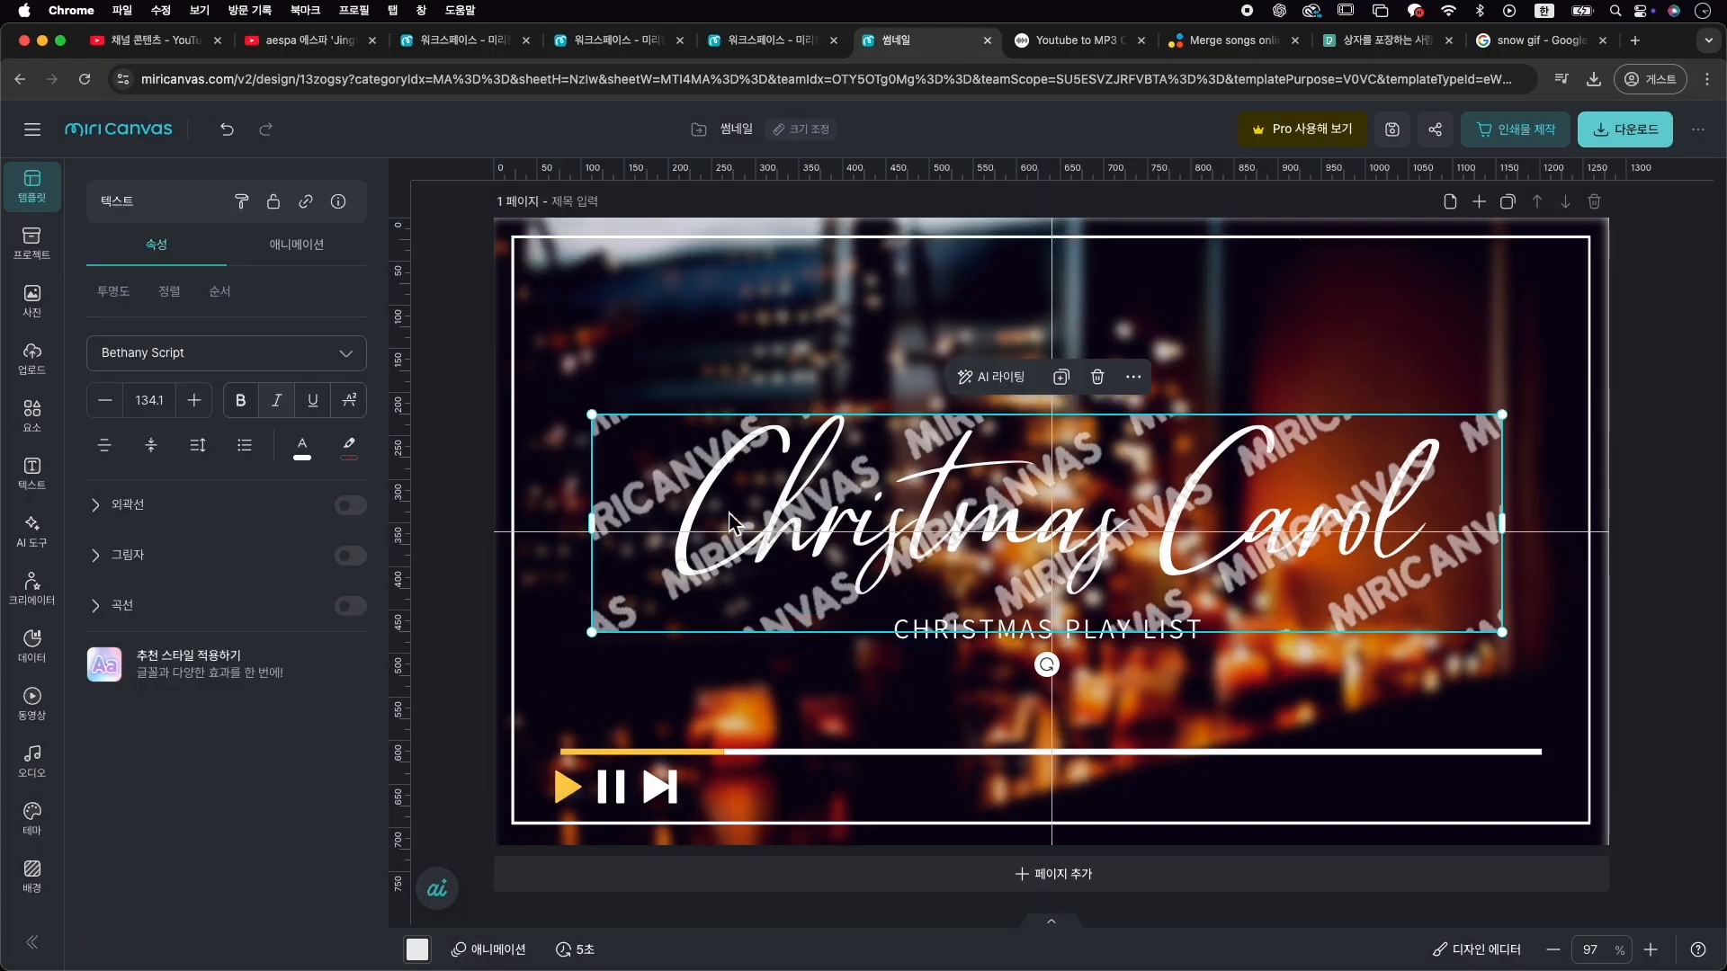
double_click(858, 501)
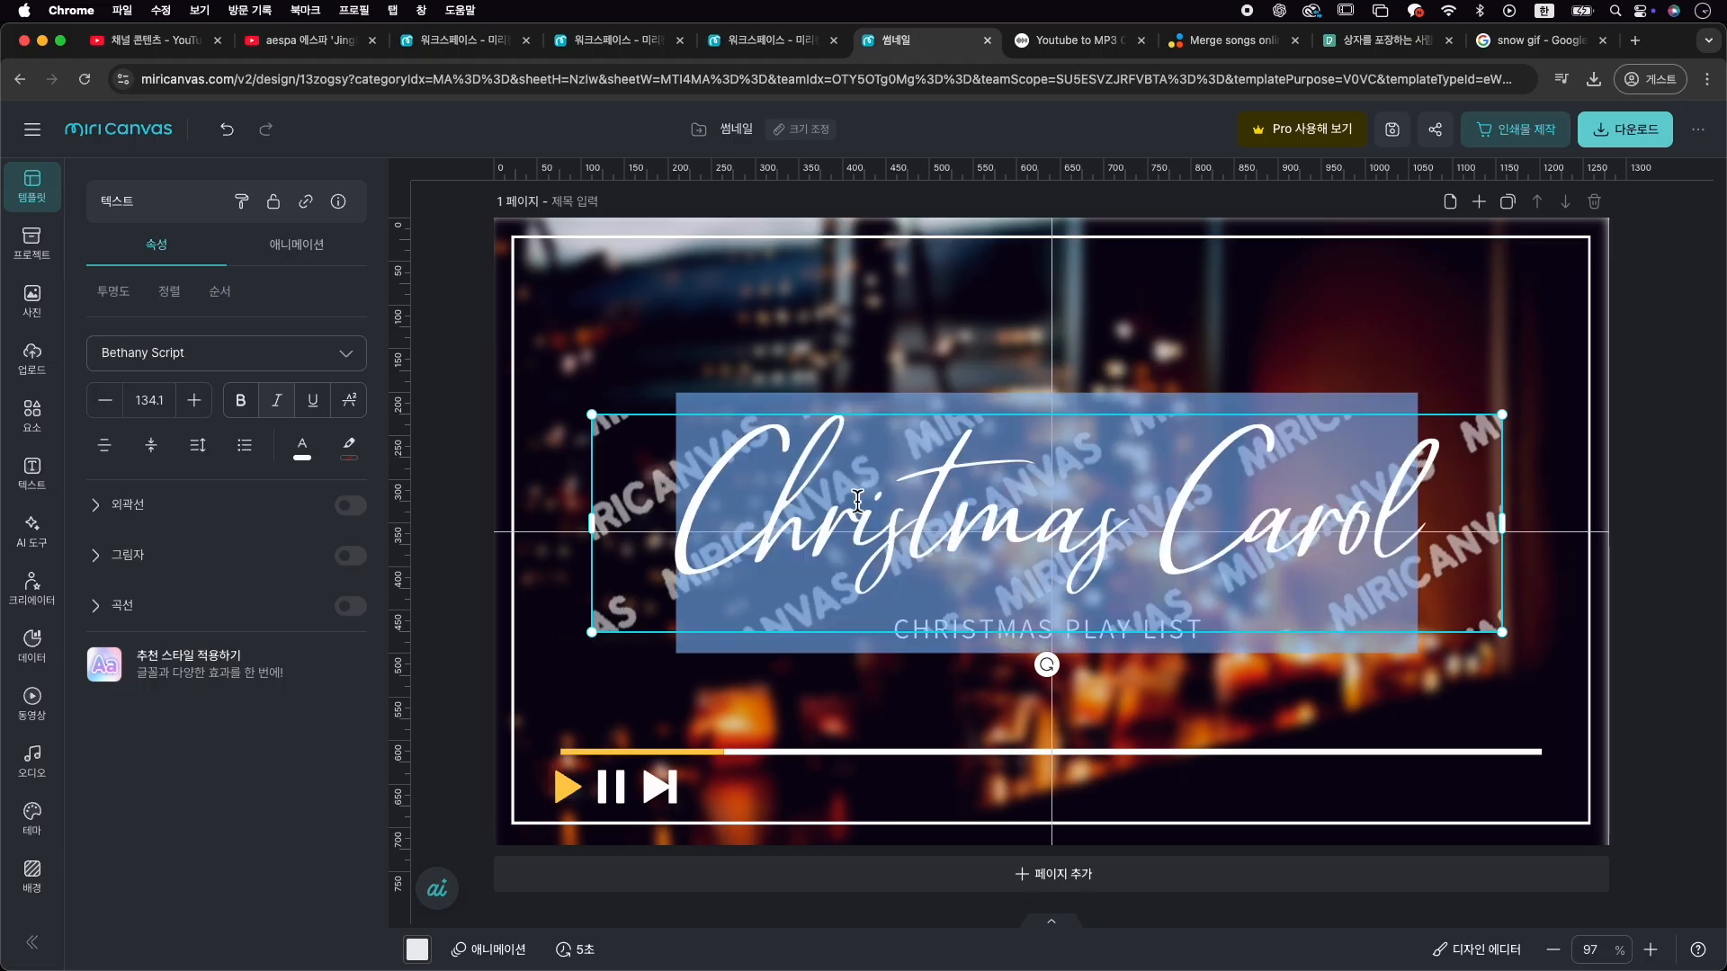
left_click(346, 360)
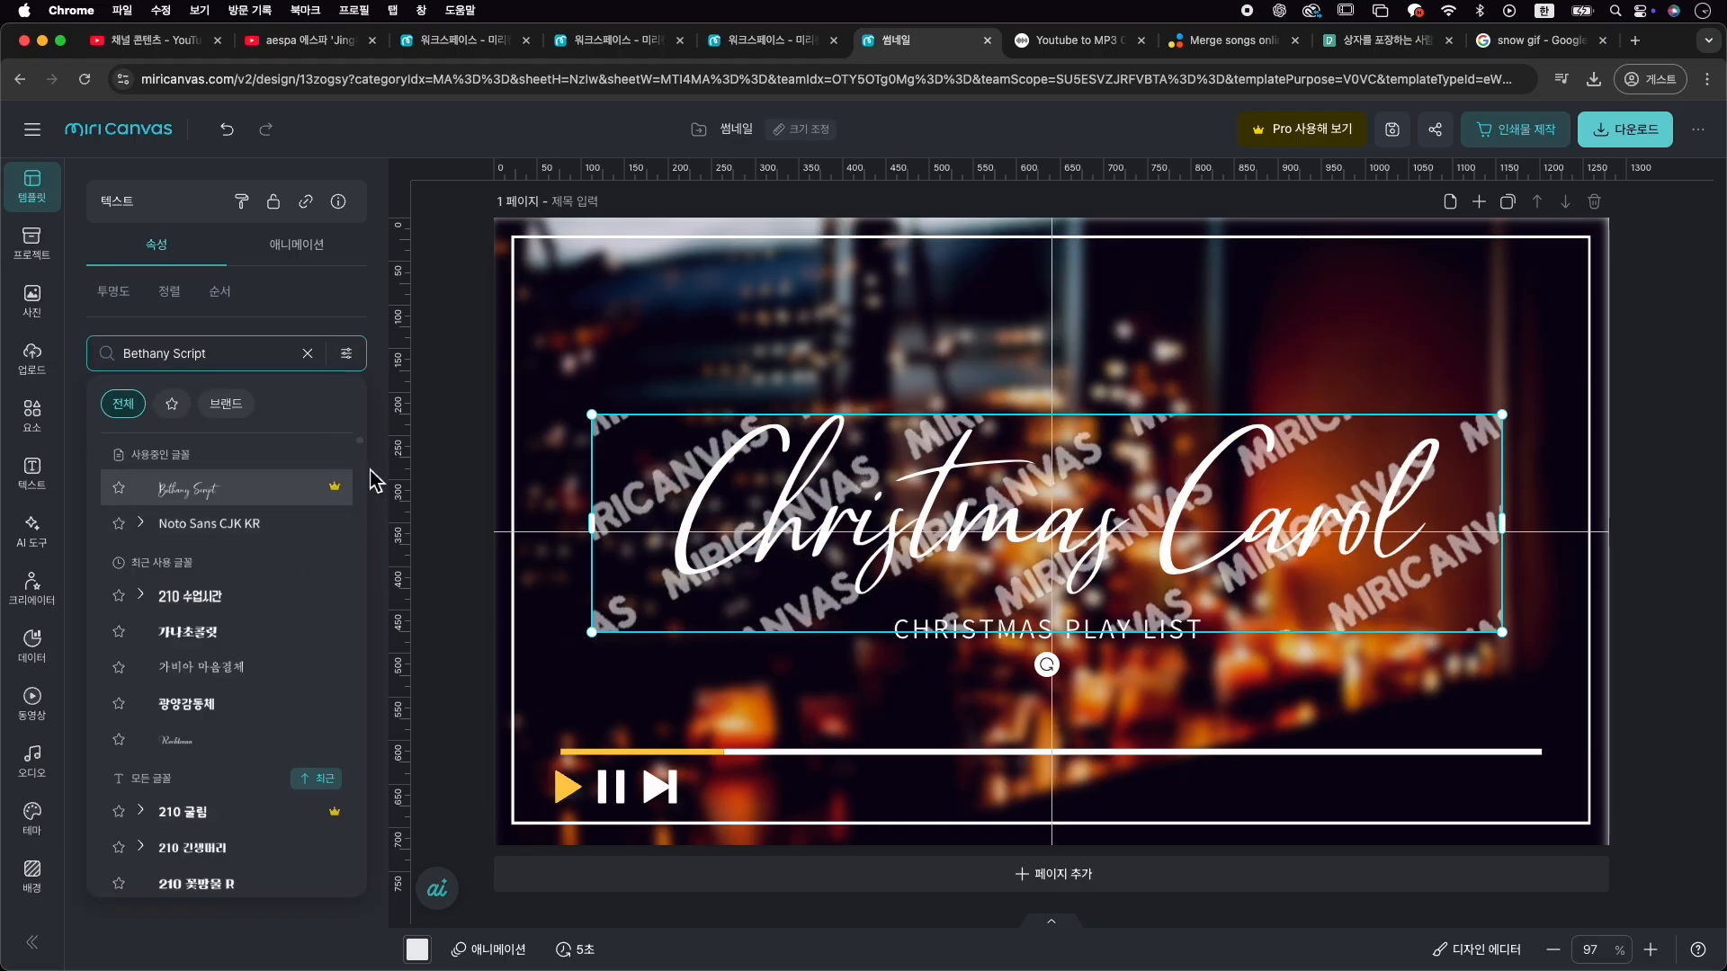
scroll(266, 579, "down", 5)
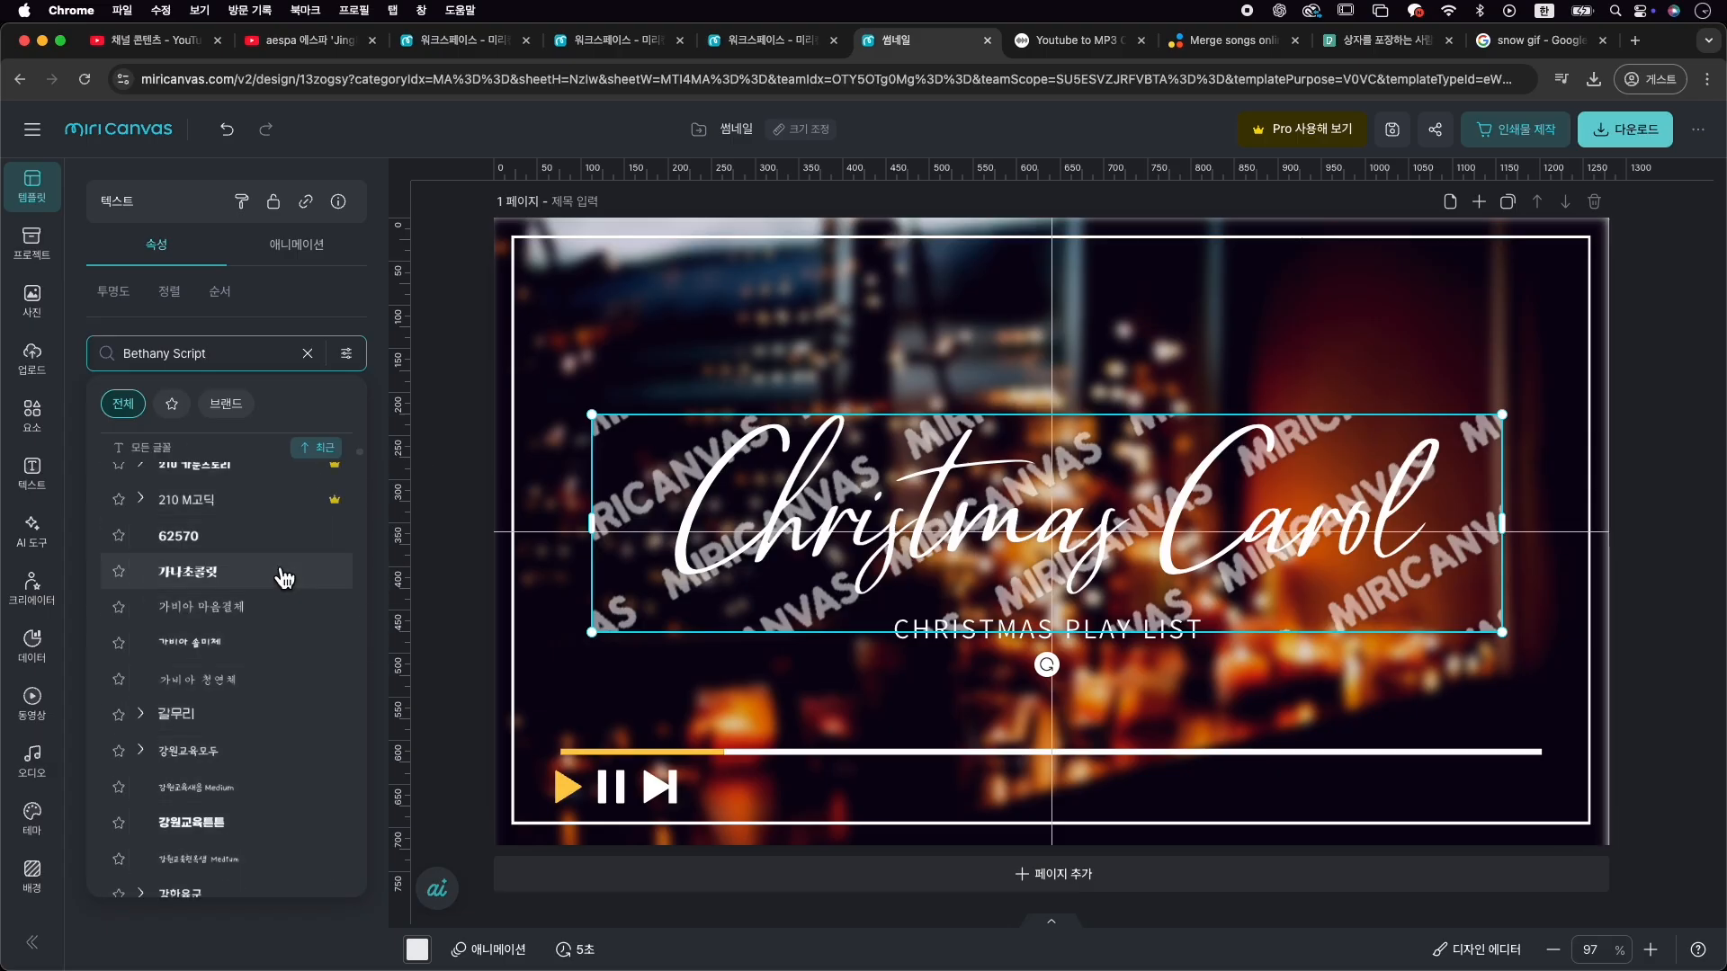
scroll(281, 578, "down", 10)
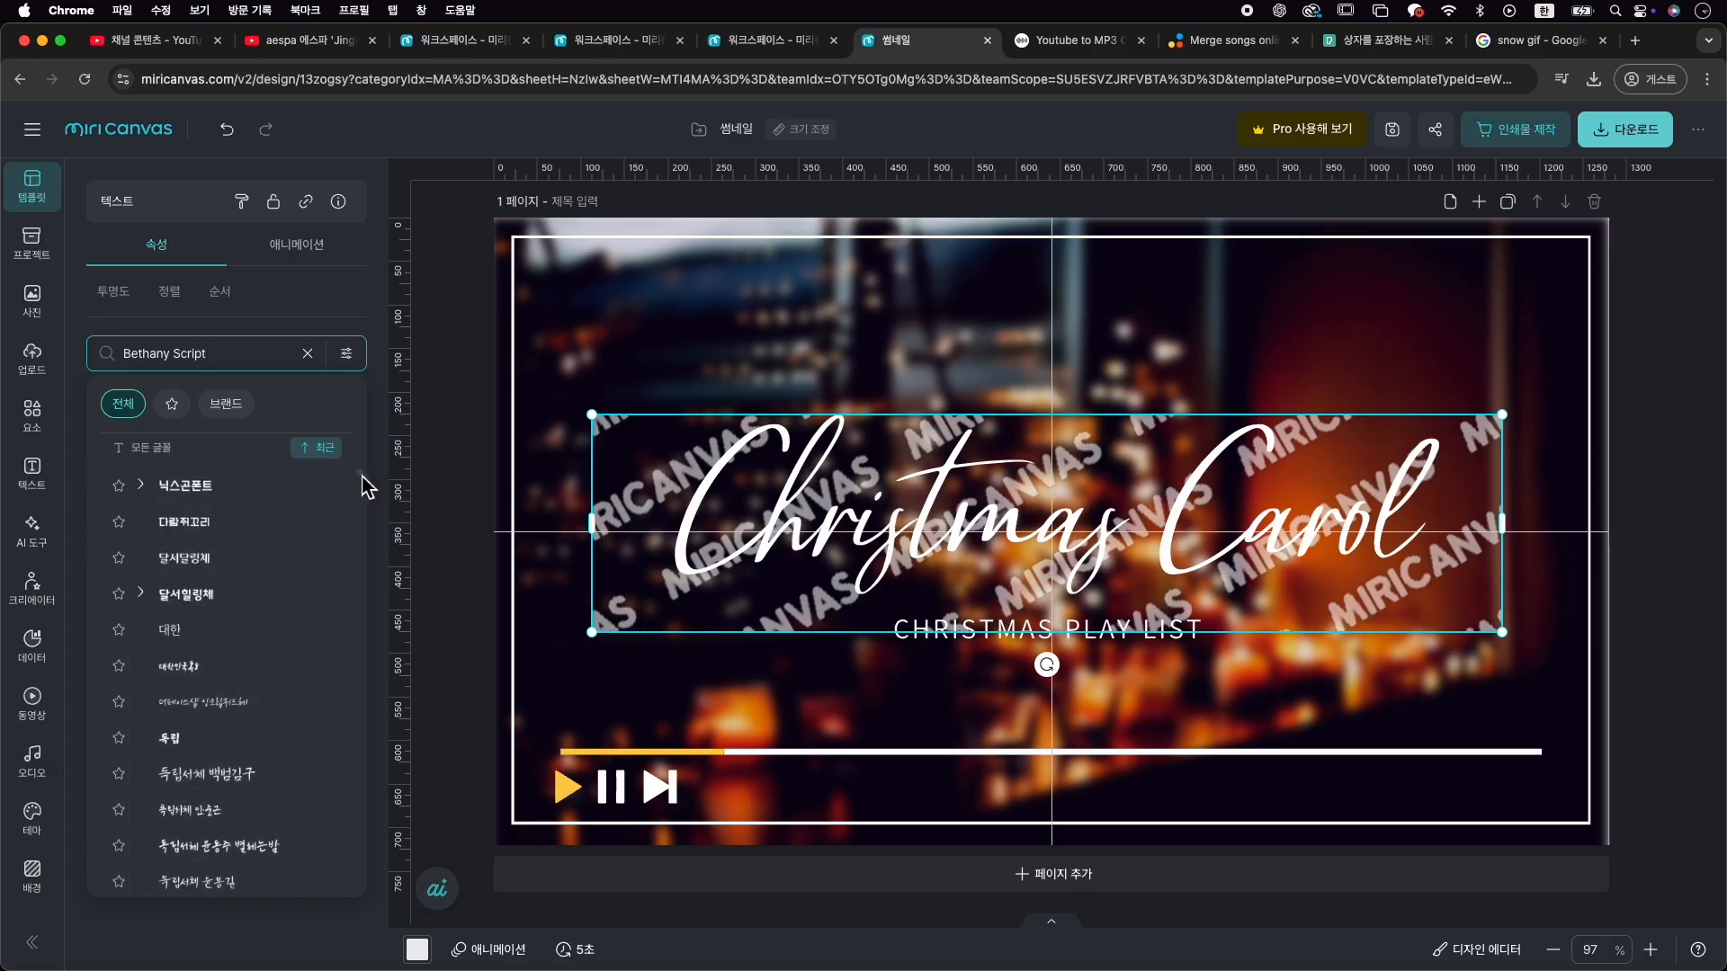
left_click_drag(362, 476, 349, 775)
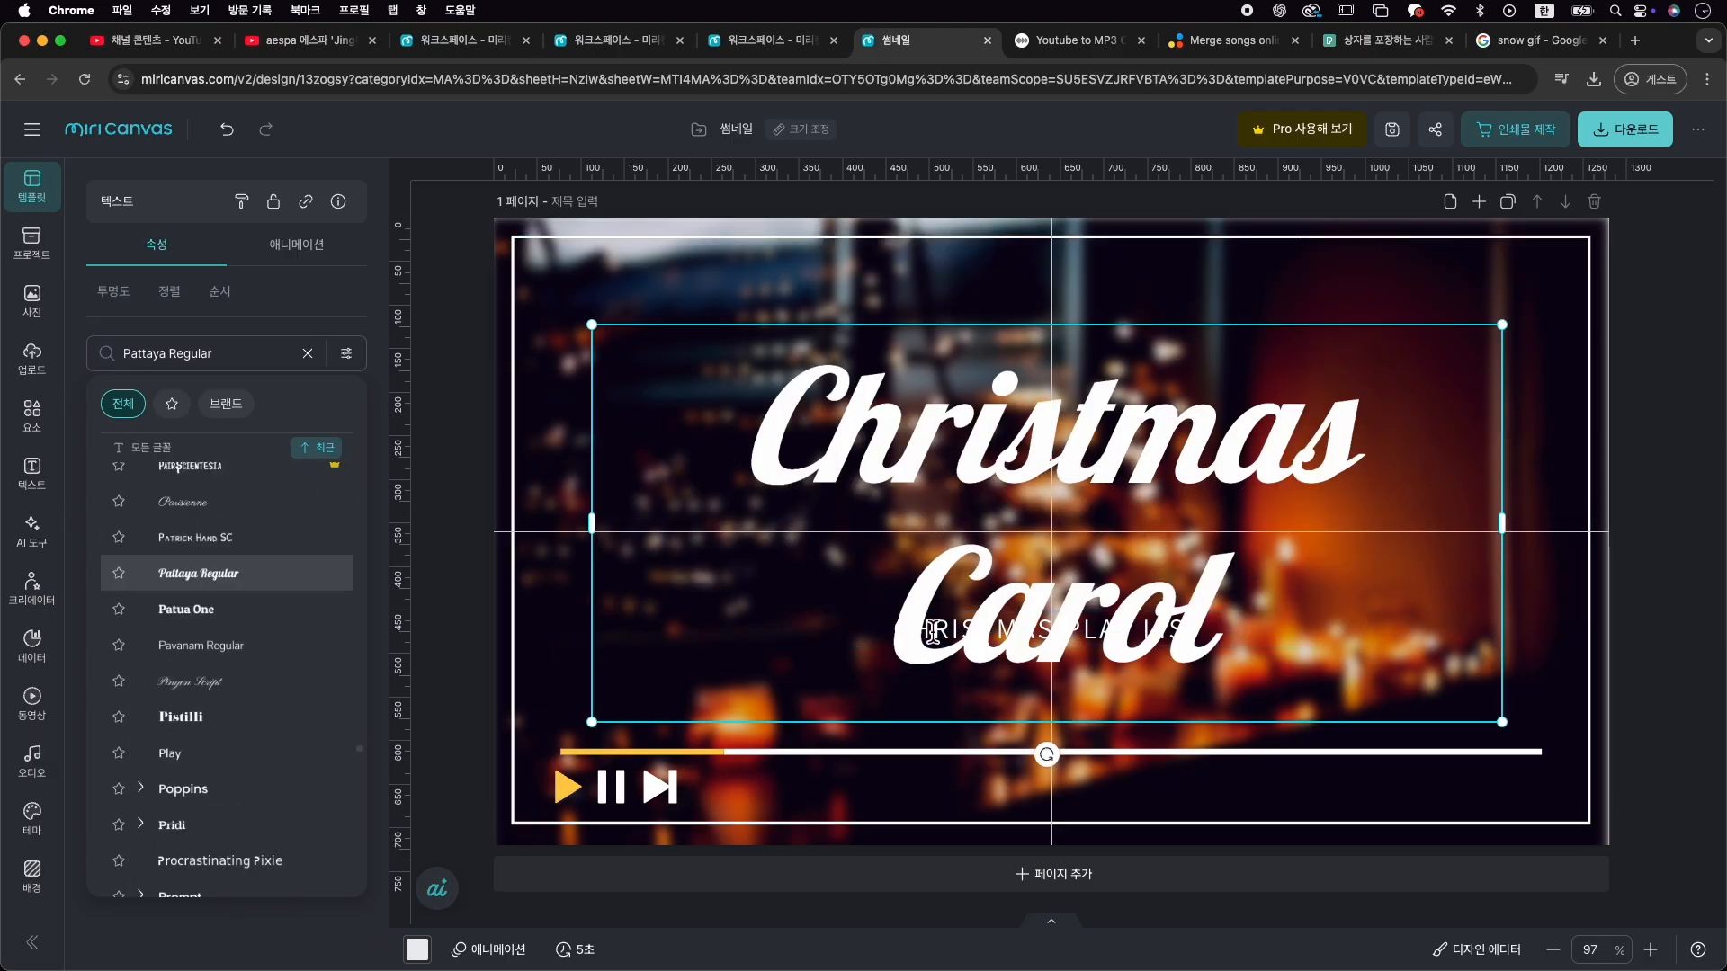
left_click(689, 791)
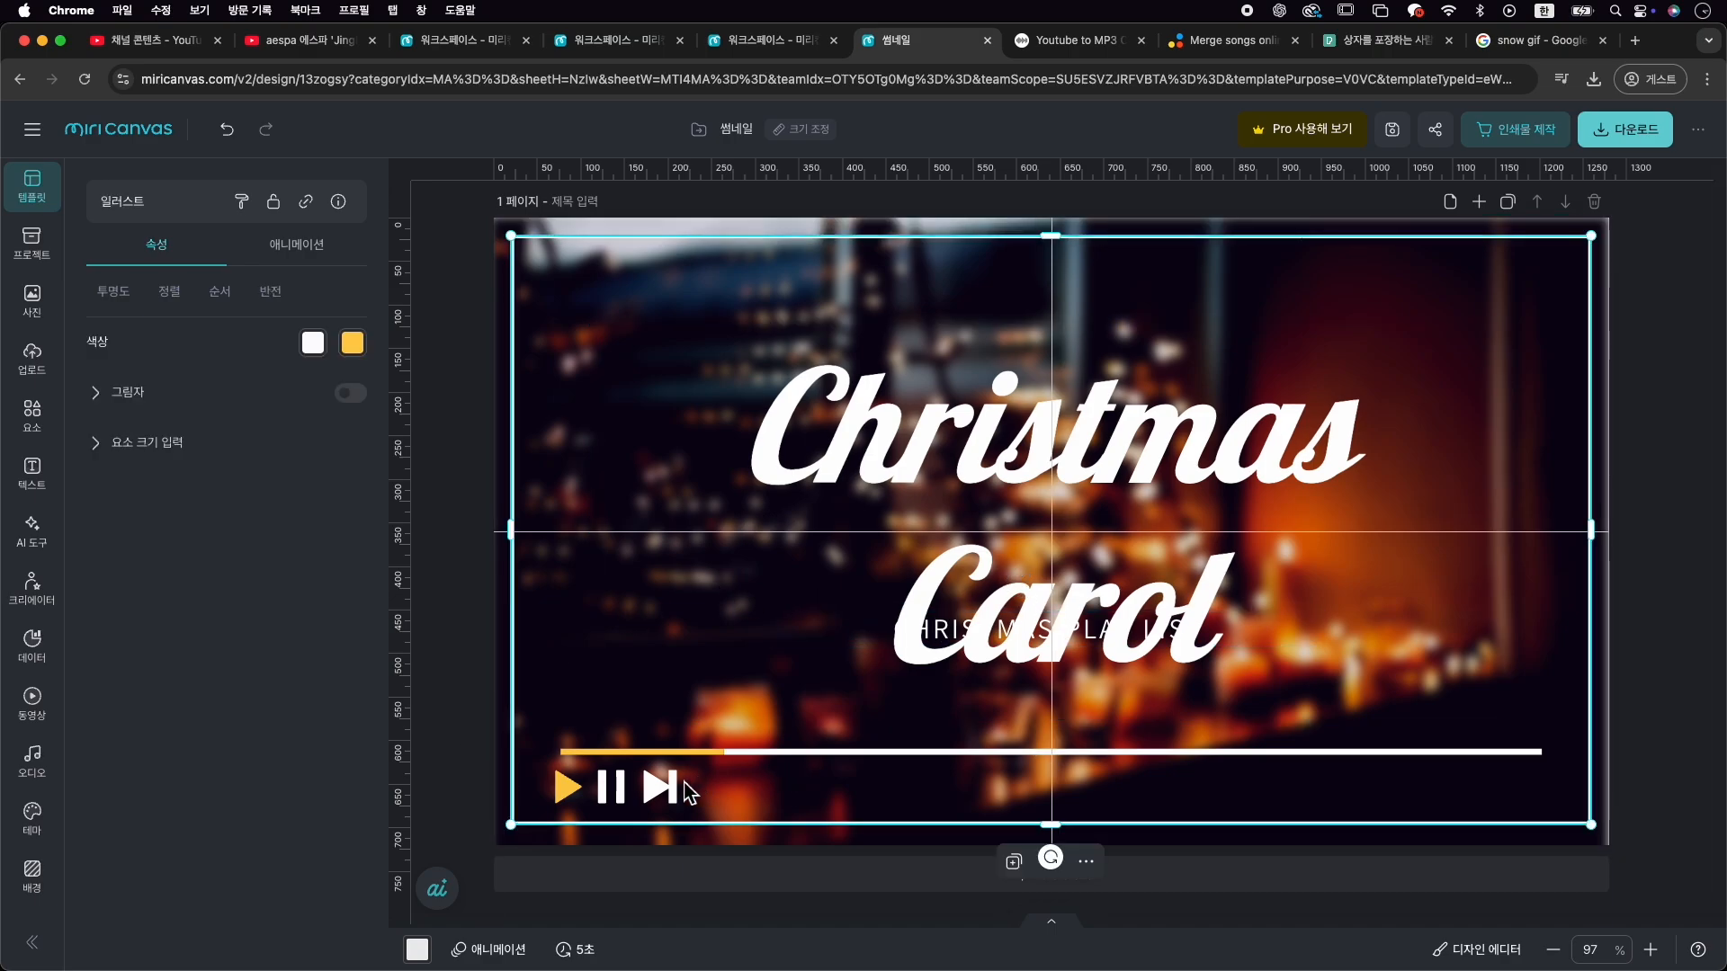
mouse_move(656, 788)
left_mouse_down()
mouse_move(710, 789)
mouse_move(635, 788)
left_mouse_up()
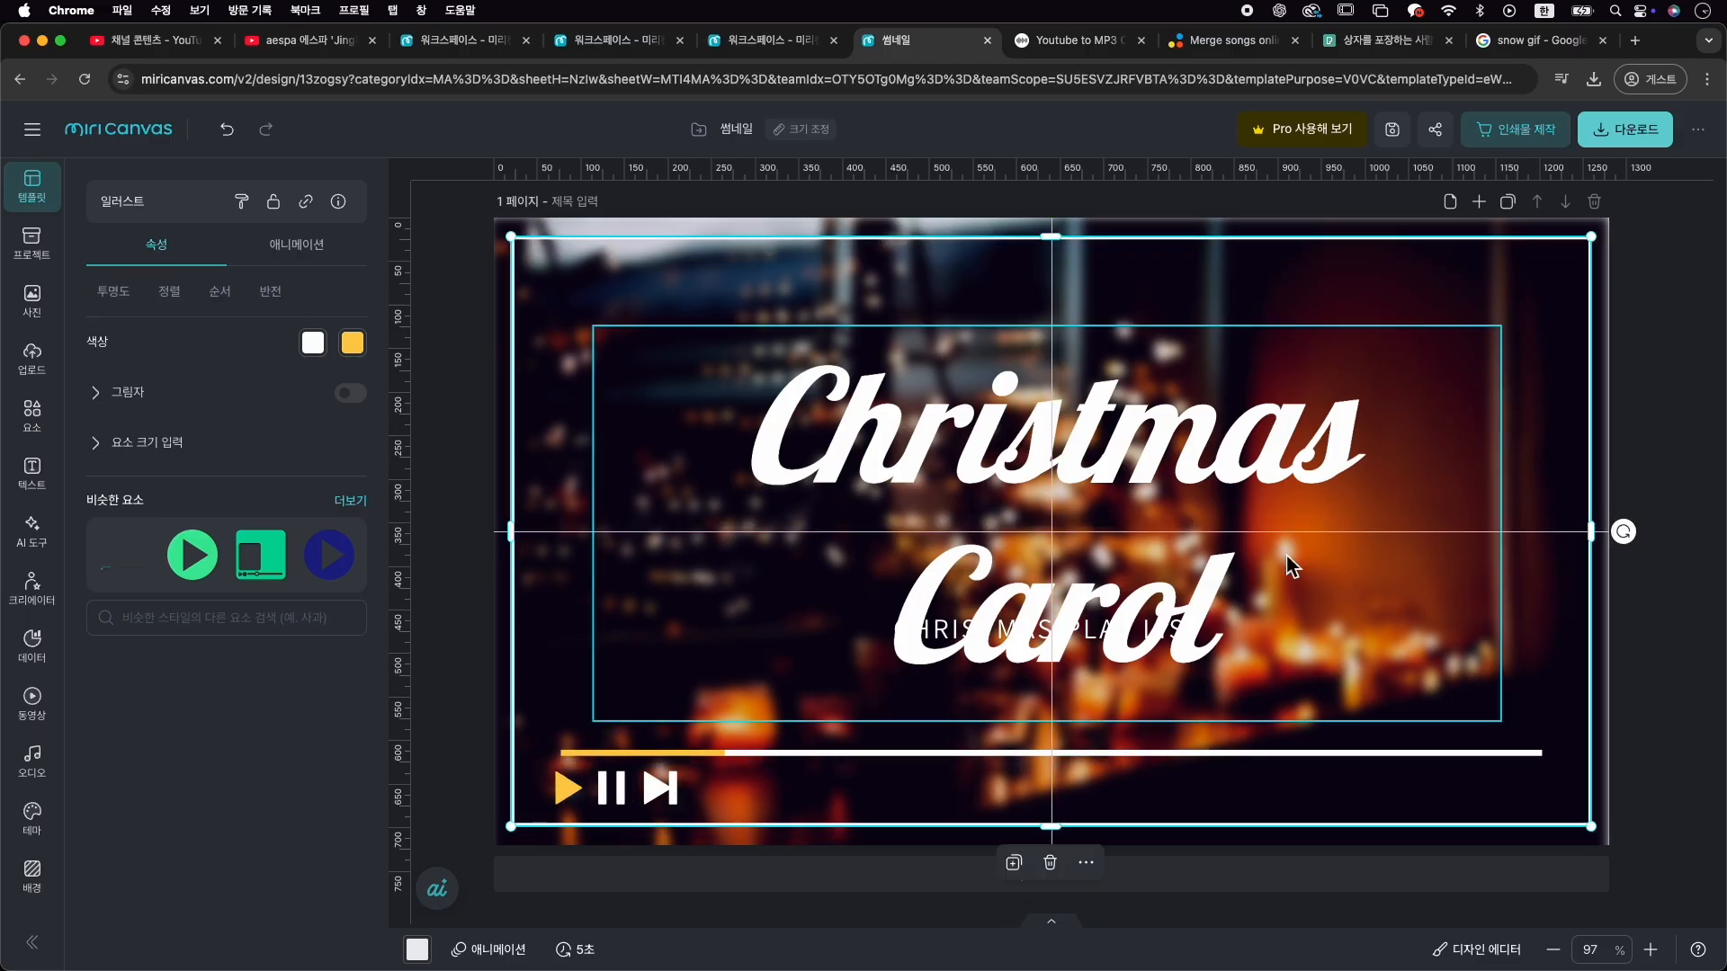
Download the thumbnail as a high-resolution PNG and save it as 썸네일-001 in the 다운로드 folder
left_click(1644, 146)
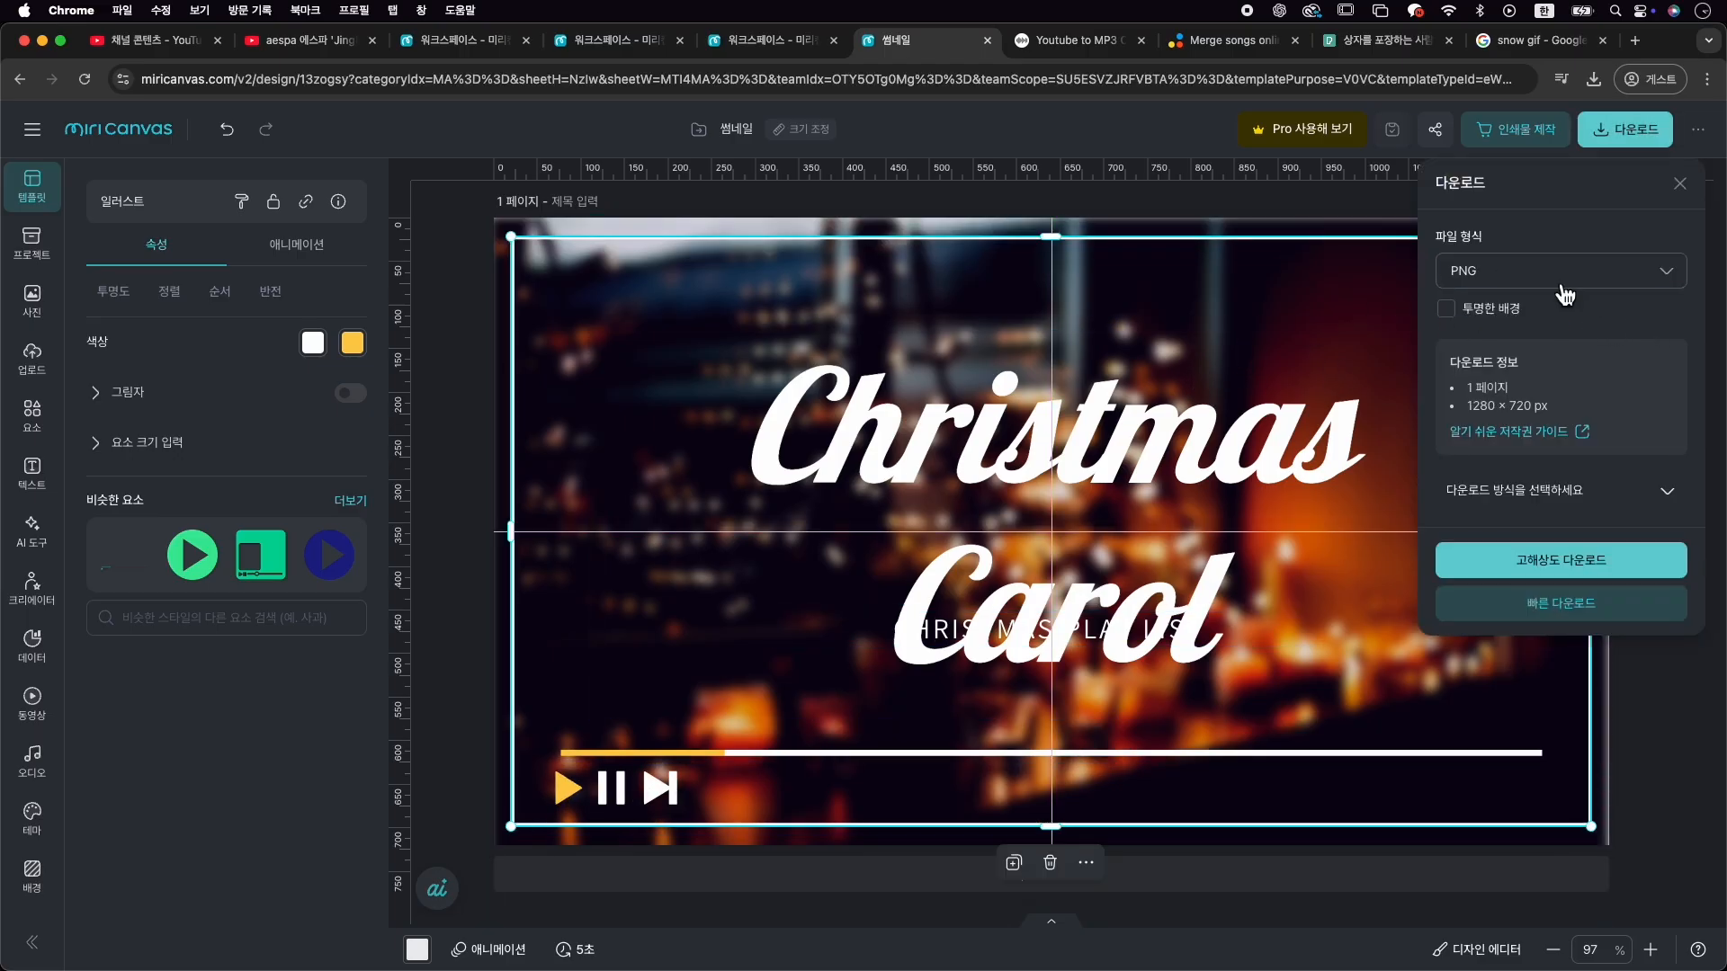
left_click(1547, 289)
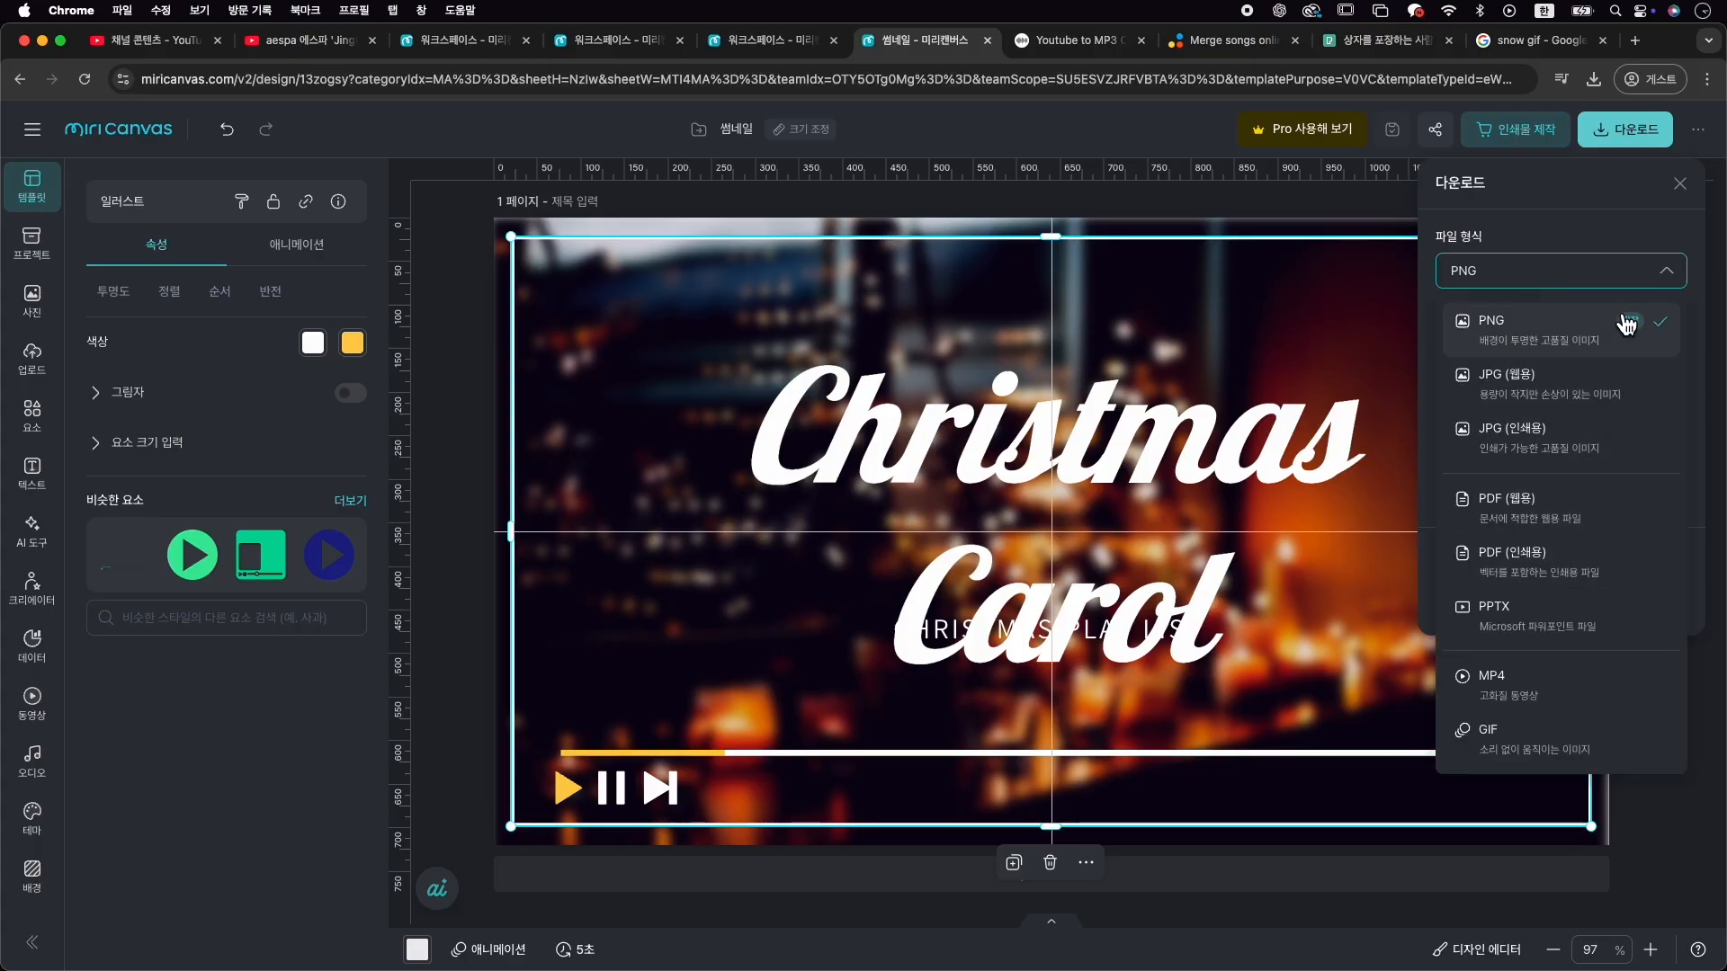
left_click(1630, 272)
left_click(1551, 566)
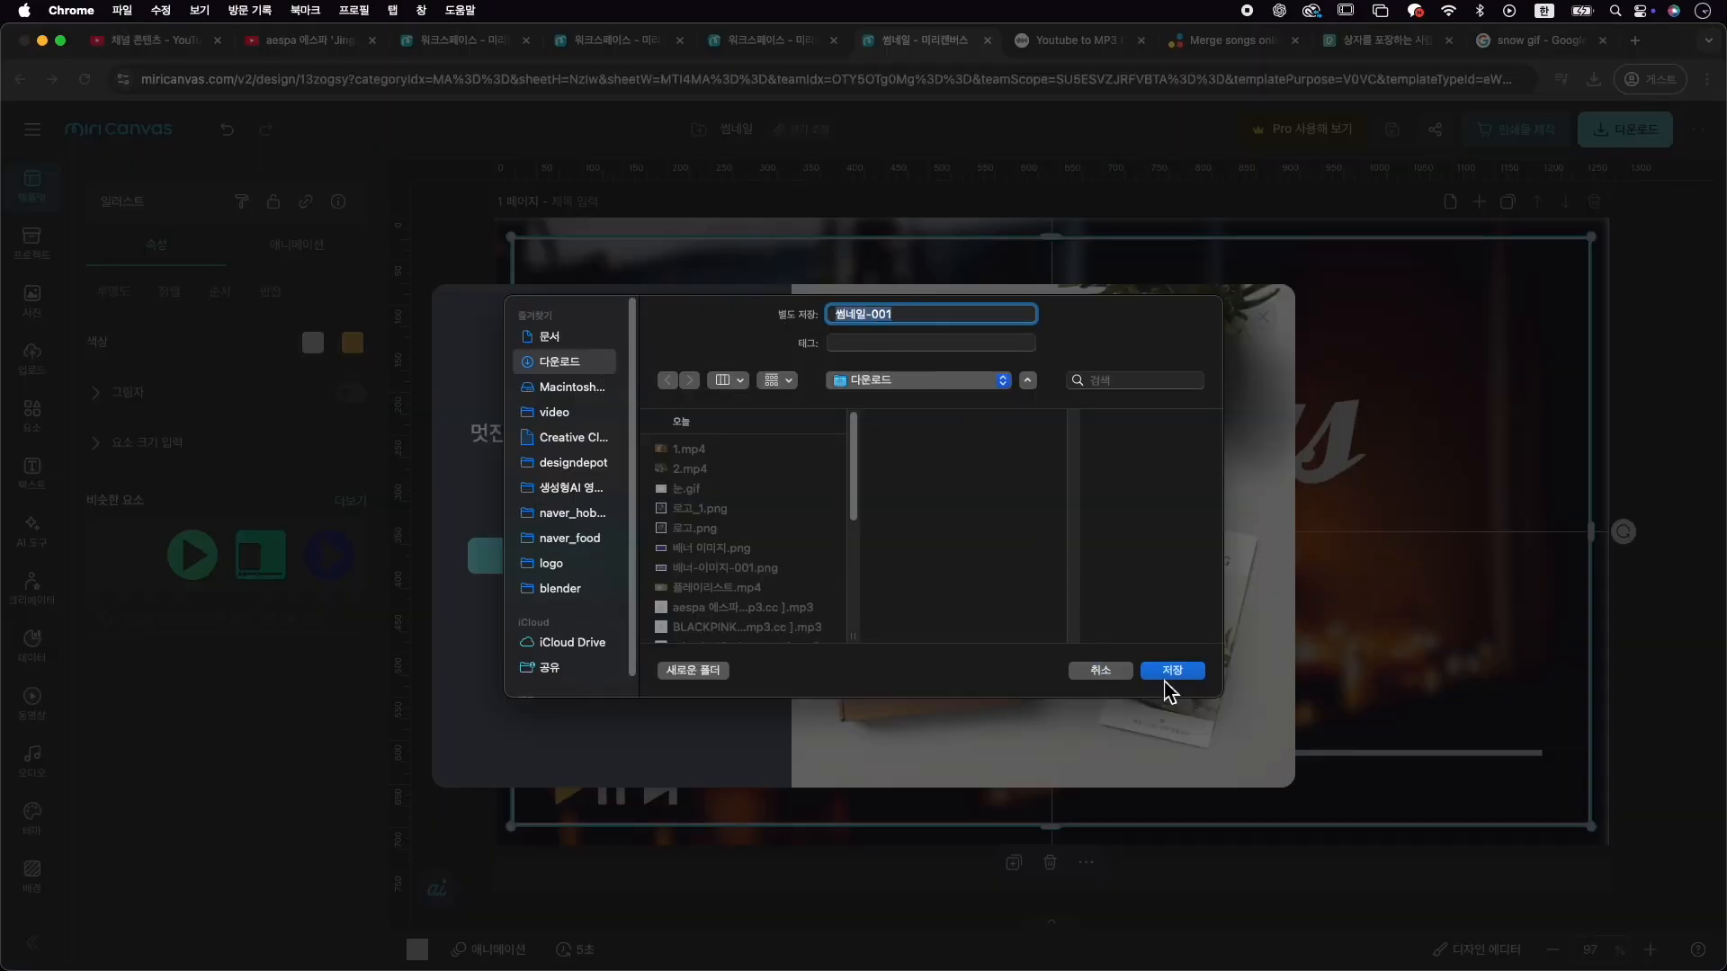
left_click(1170, 673)
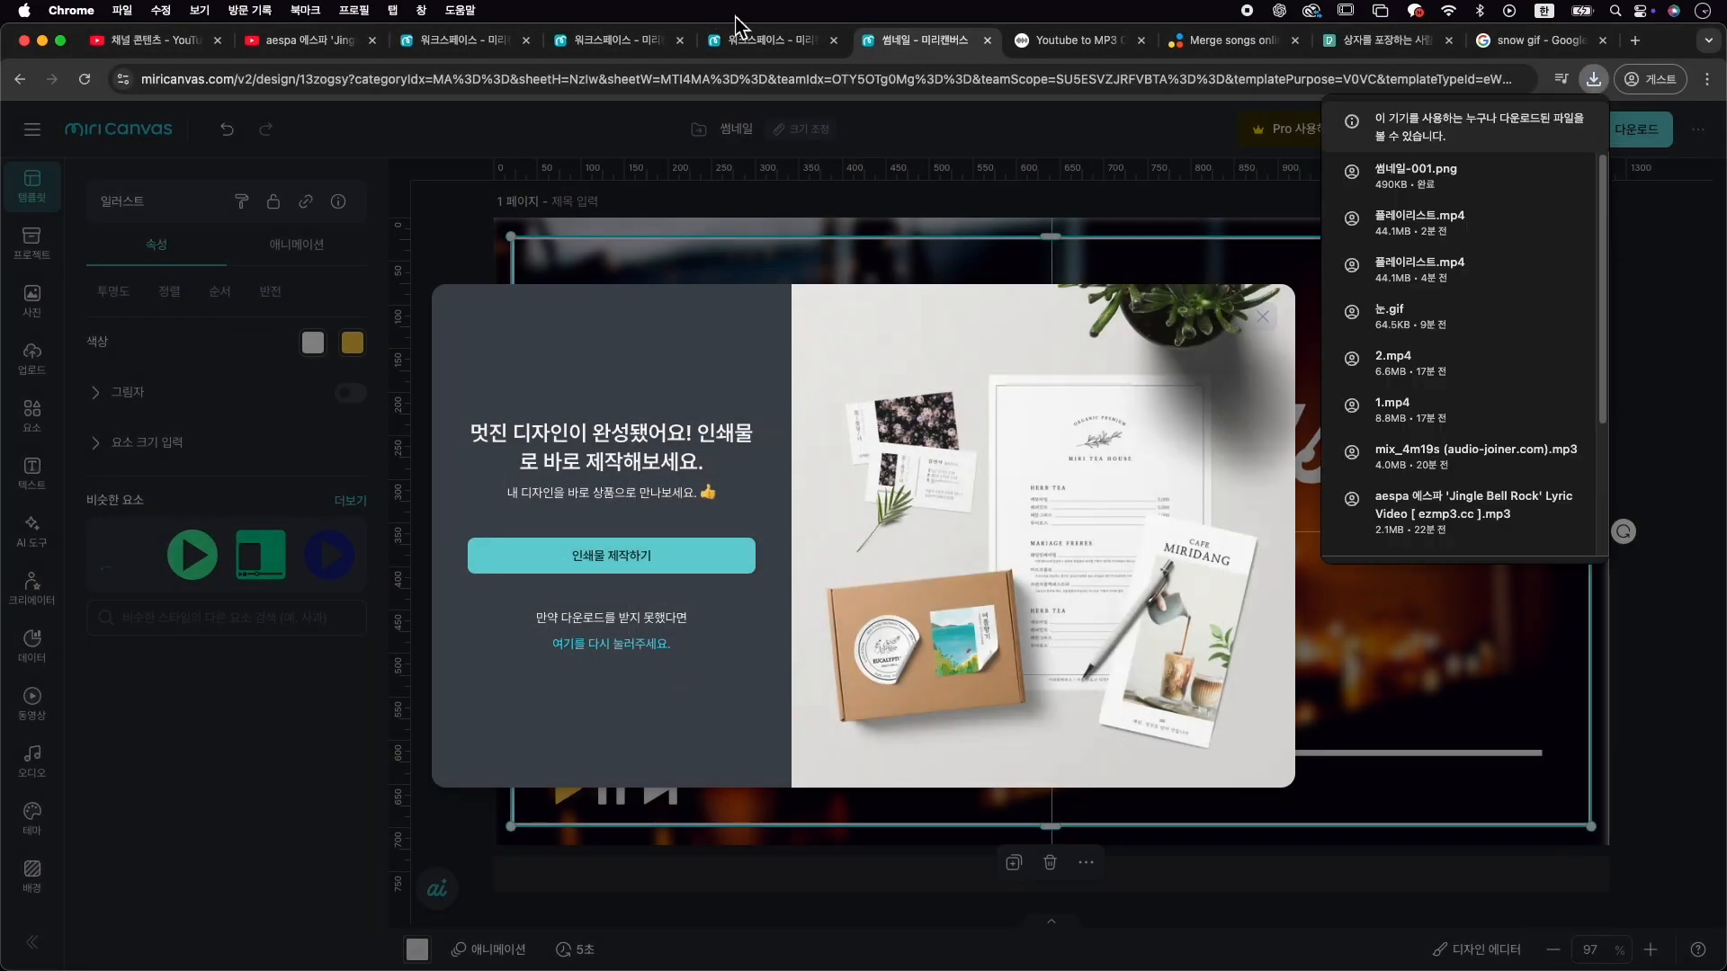
Close the Pexels, audio-merging, MP3-converter, workspace and music-video pages along with the other unneeded ones, keeping YouTube Studio and the thumbnail design open
left_click(1596, 42)
left_click(1602, 41)
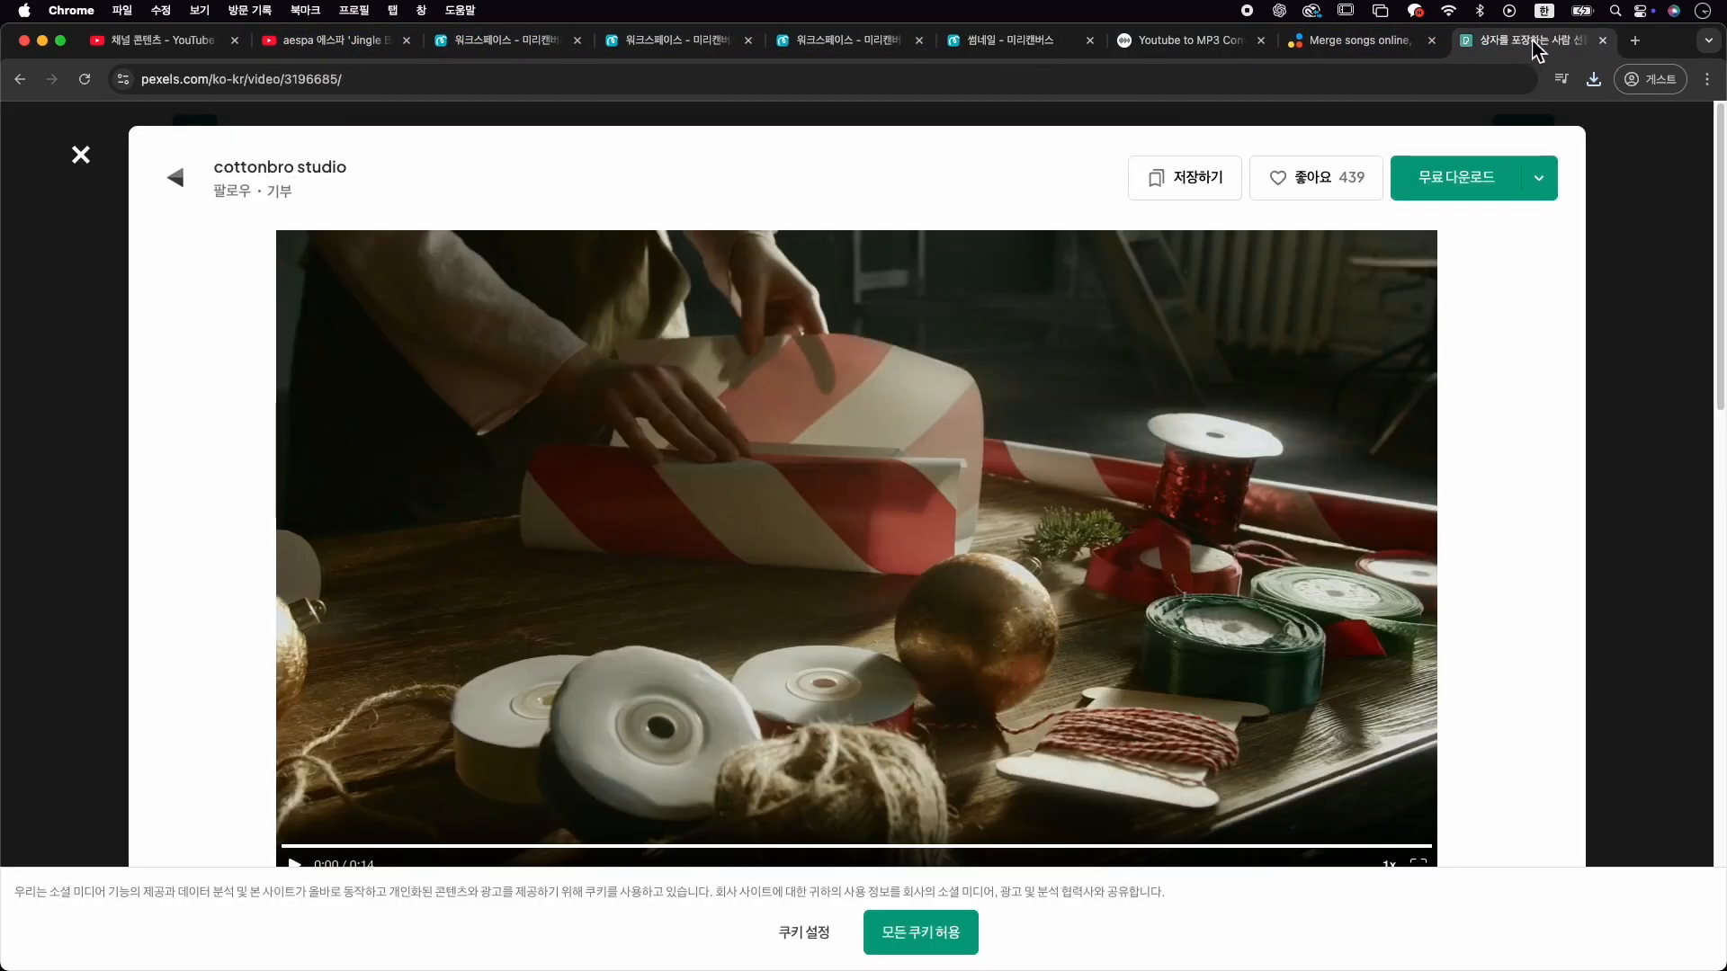
left_click(1602, 42)
left_click(1602, 42)
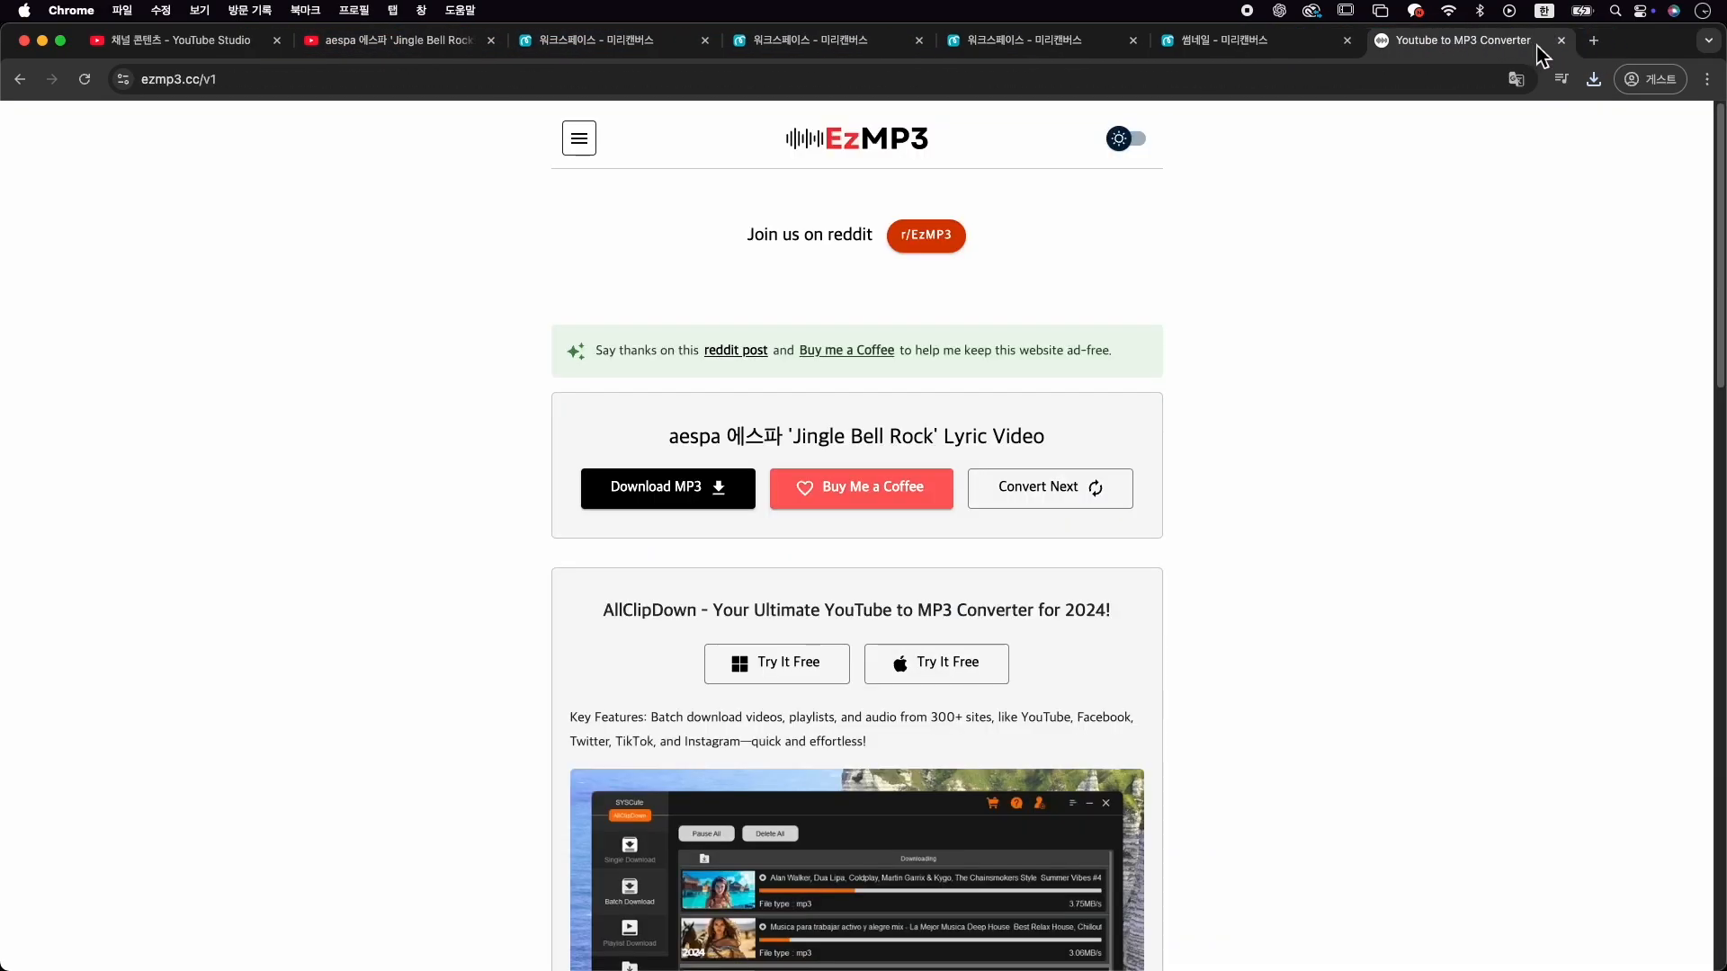
left_click(1562, 40)
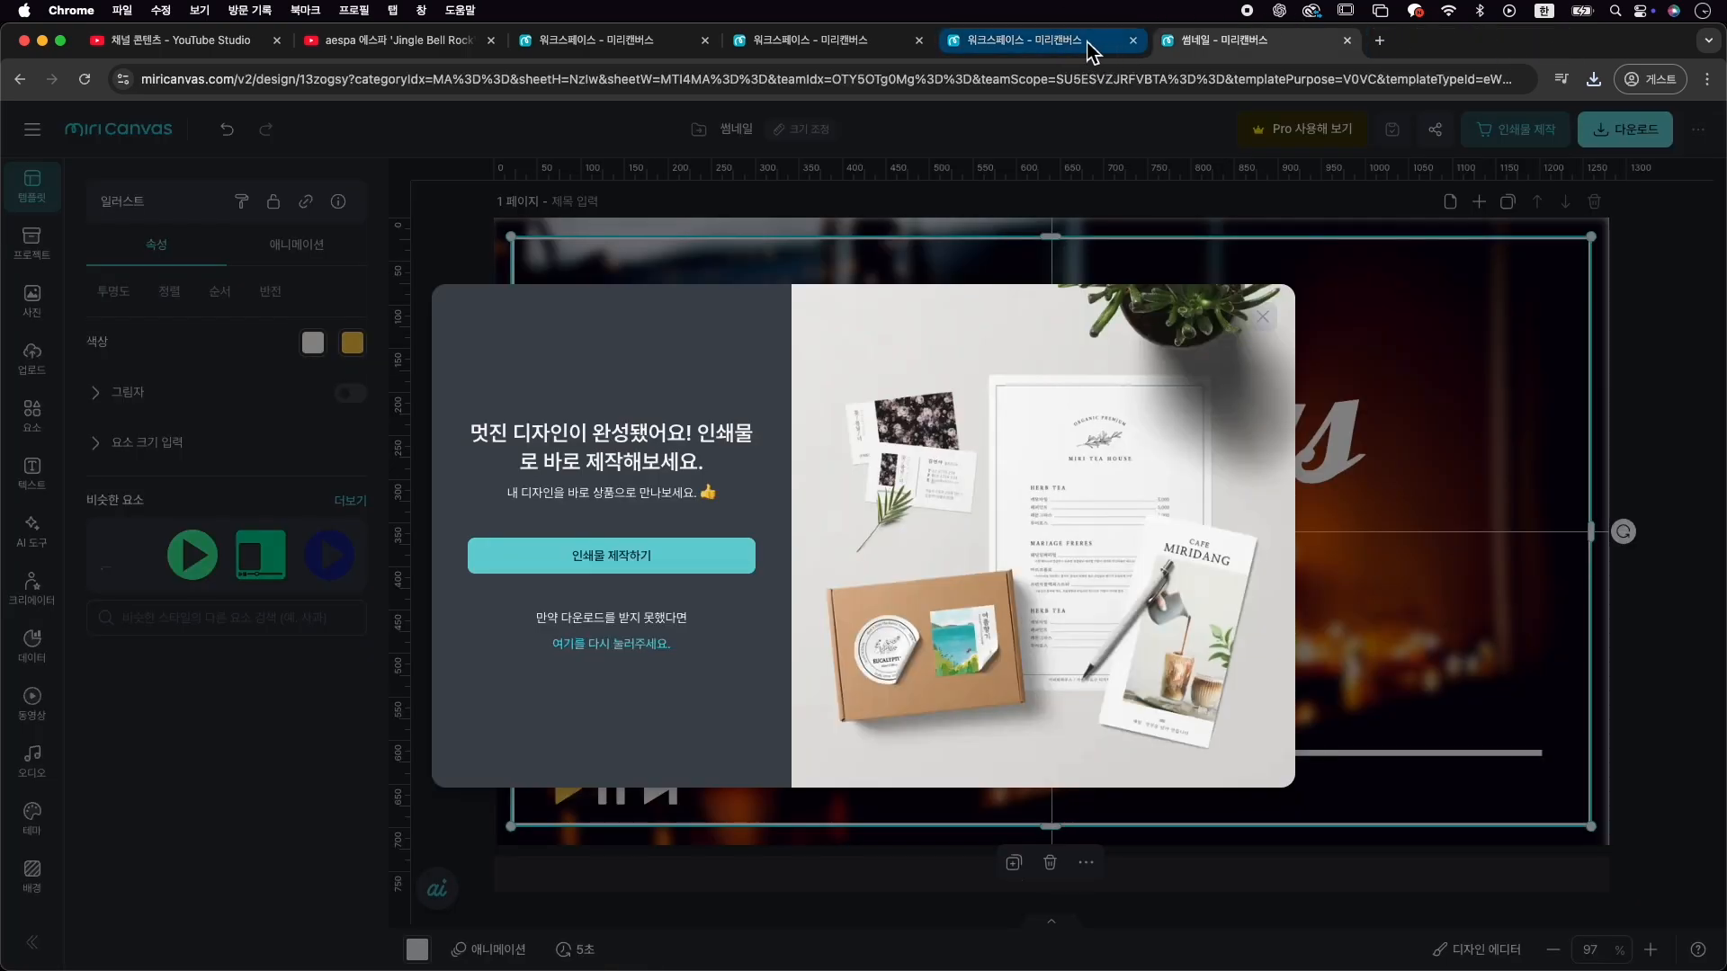
left_click(726, 44)
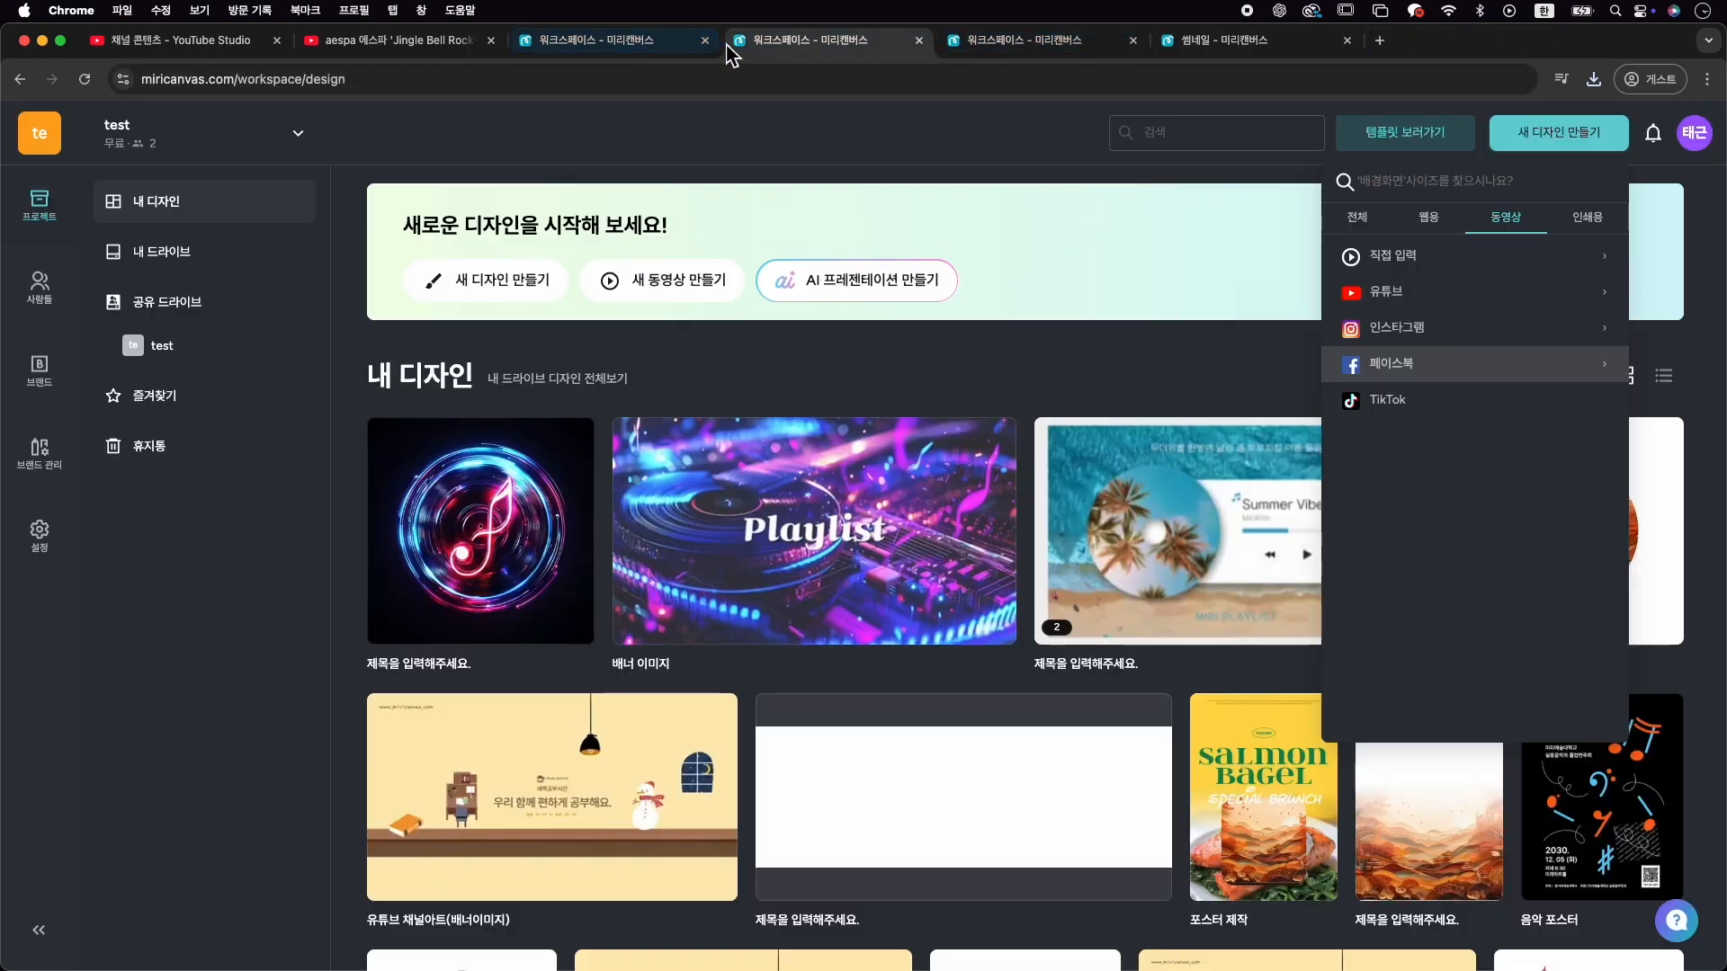
left_click(708, 42)
left_click(710, 43)
left_click(713, 44)
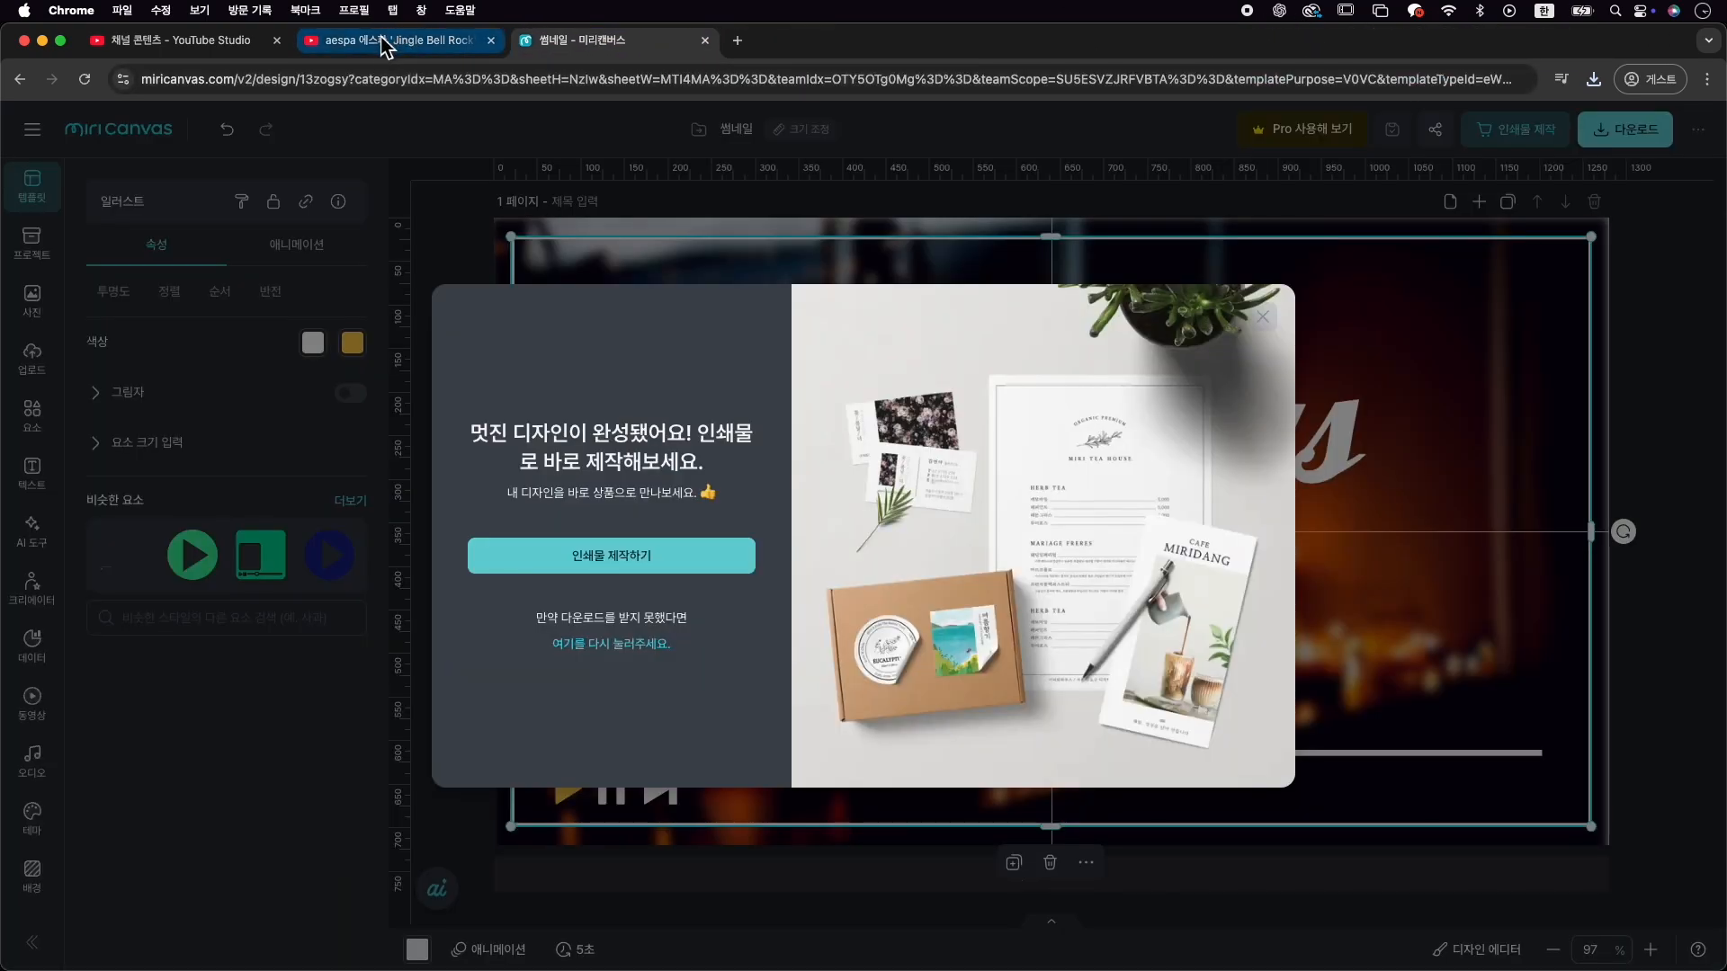
left_click(490, 39)
Switch to YouTube Studio and upload 썸네일-001.png as the video's thumbnail
left_click(220, 42)
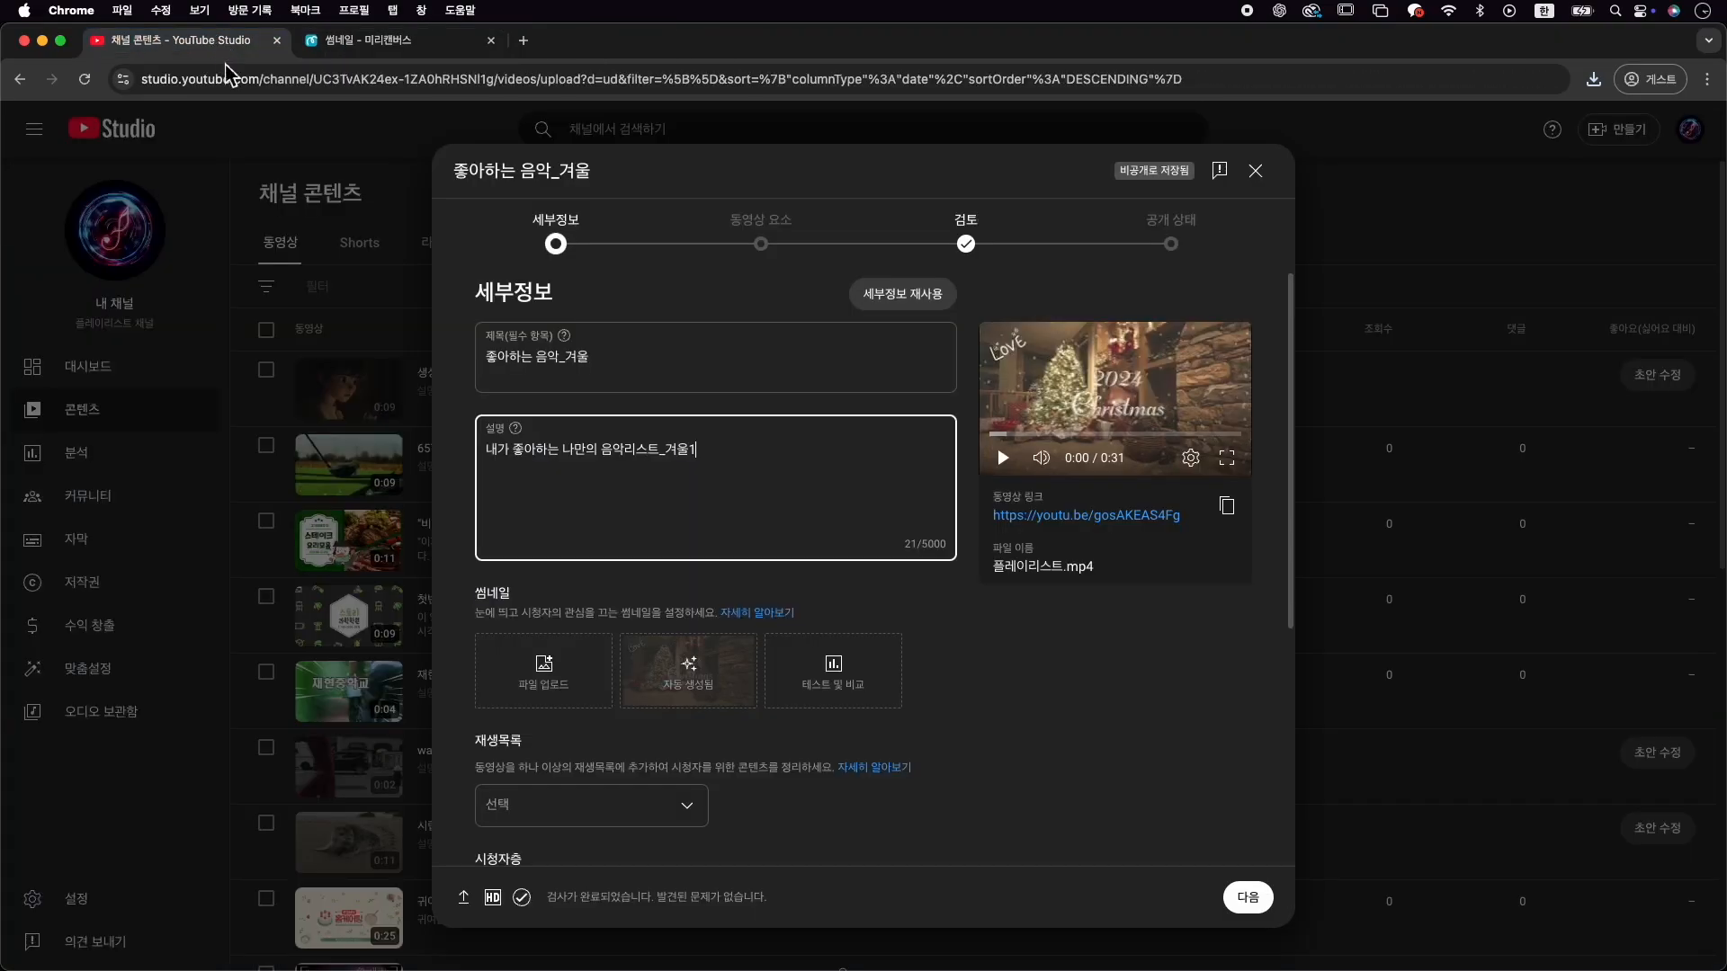
left_click(513, 687)
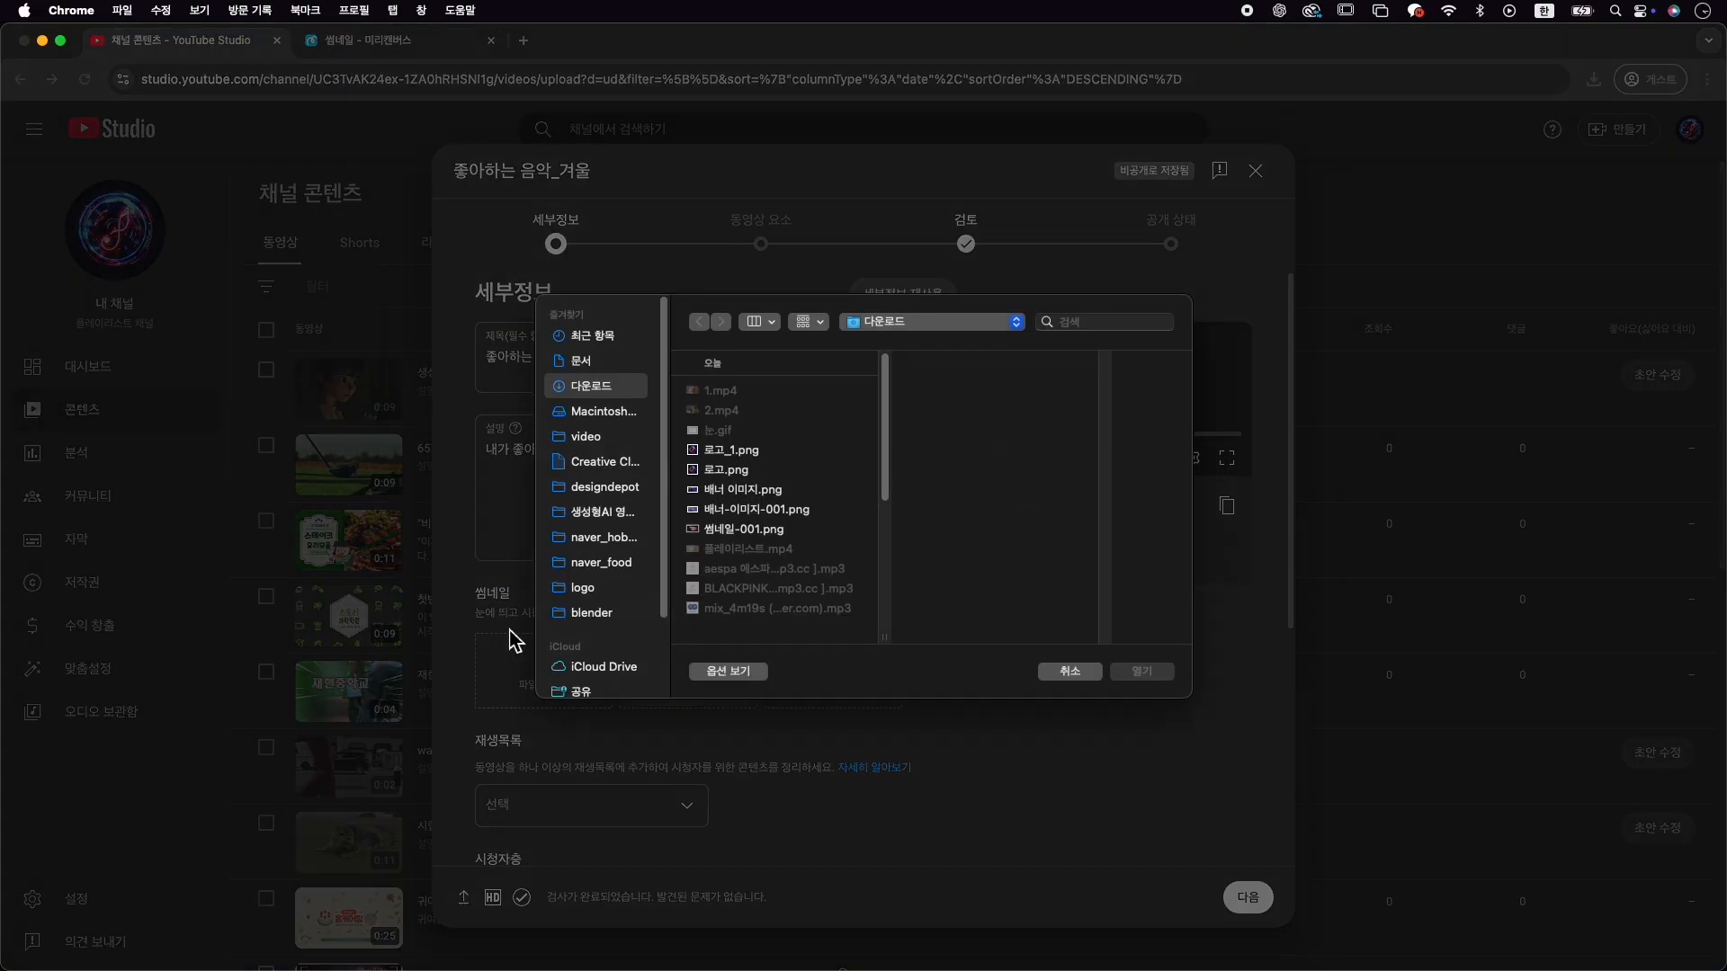
left_click(757, 531)
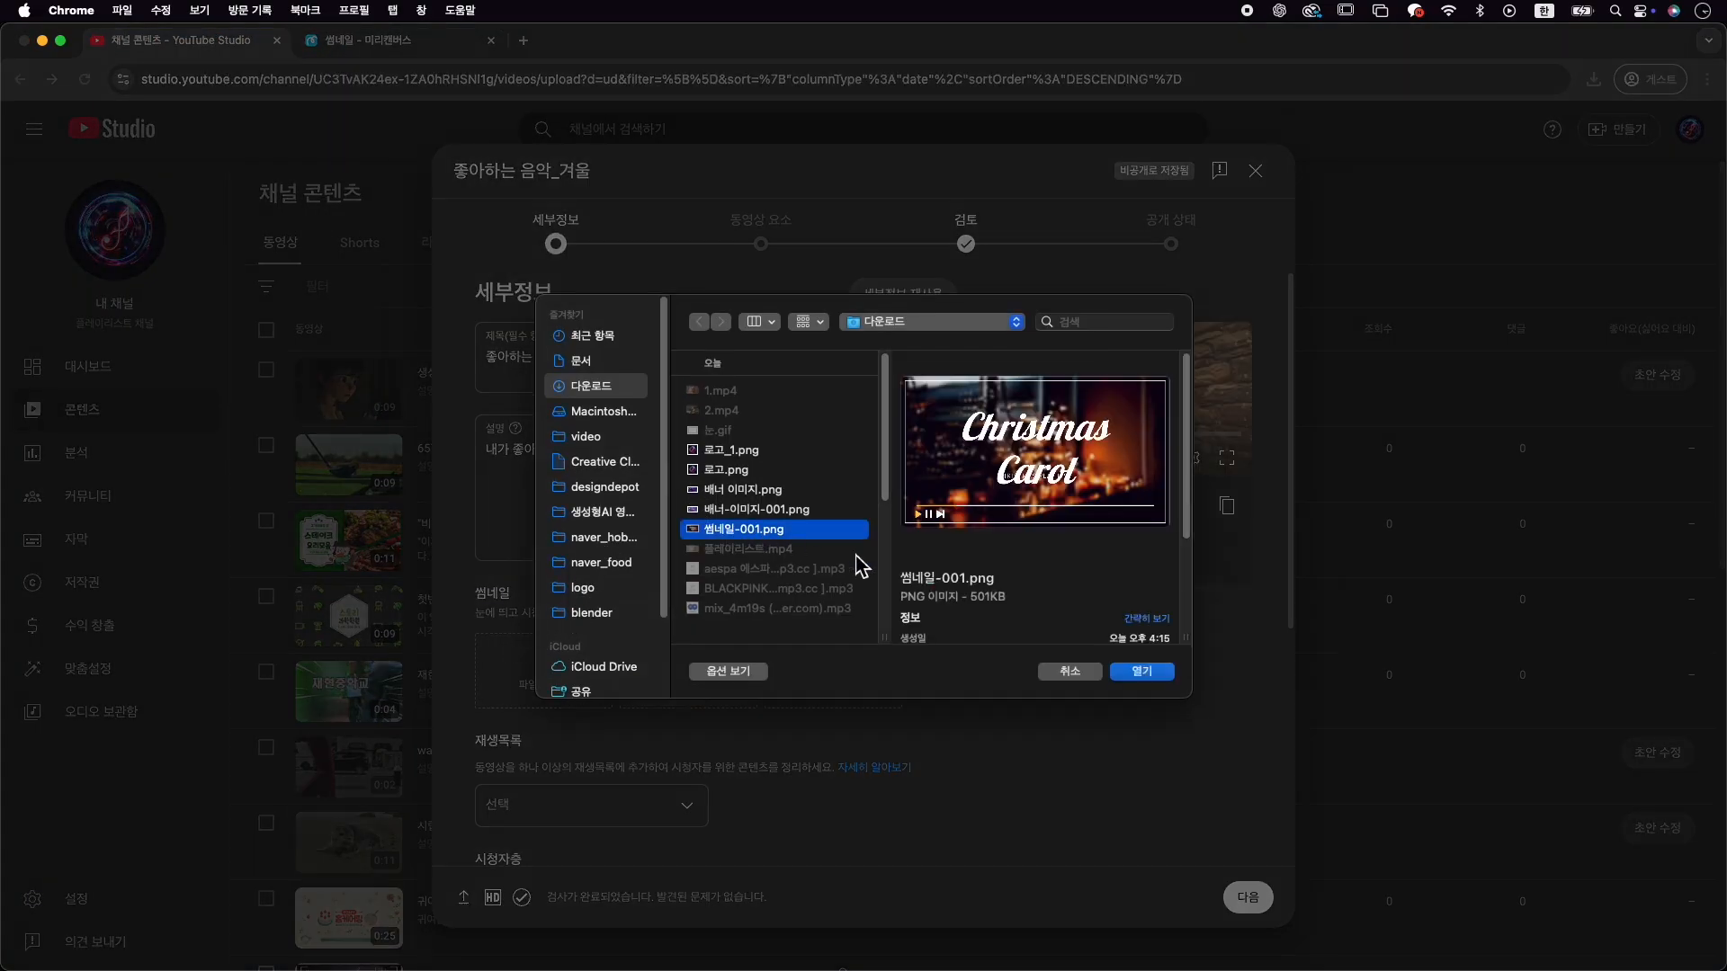
left_click(1172, 676)
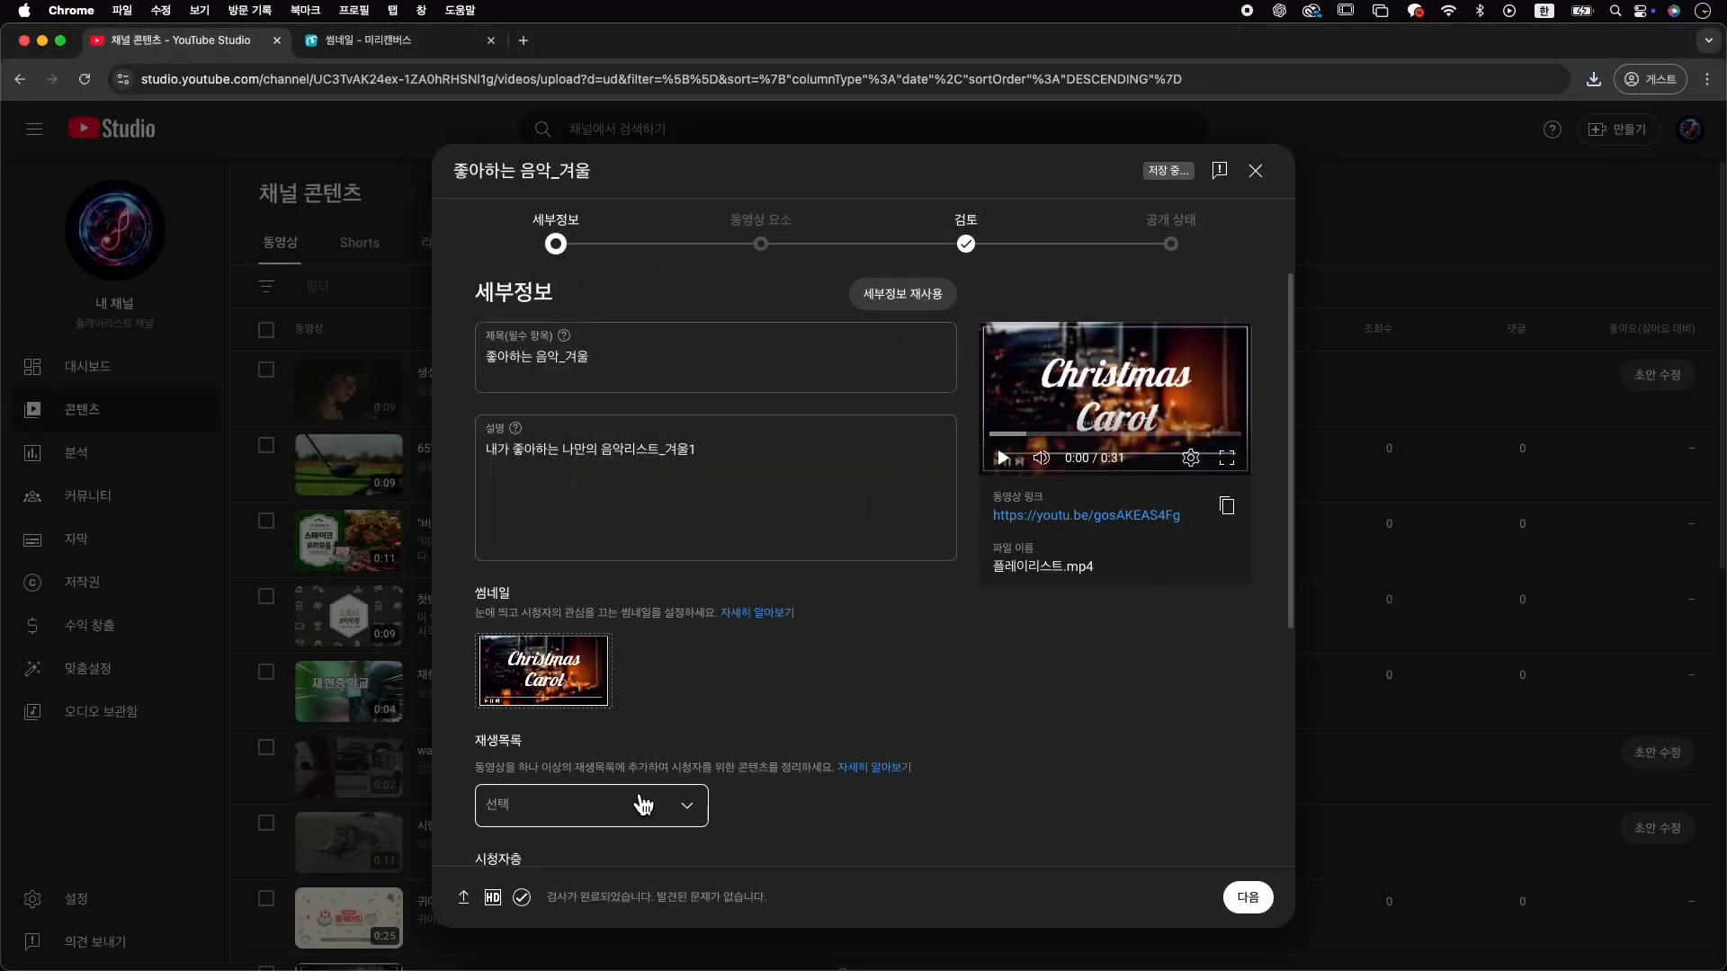
Create a new playlist titled 겨울 음악 with the description 겨울에 듣는 따뜻한 노래 and assign the video to it
scroll(677, 739, "down", 4)
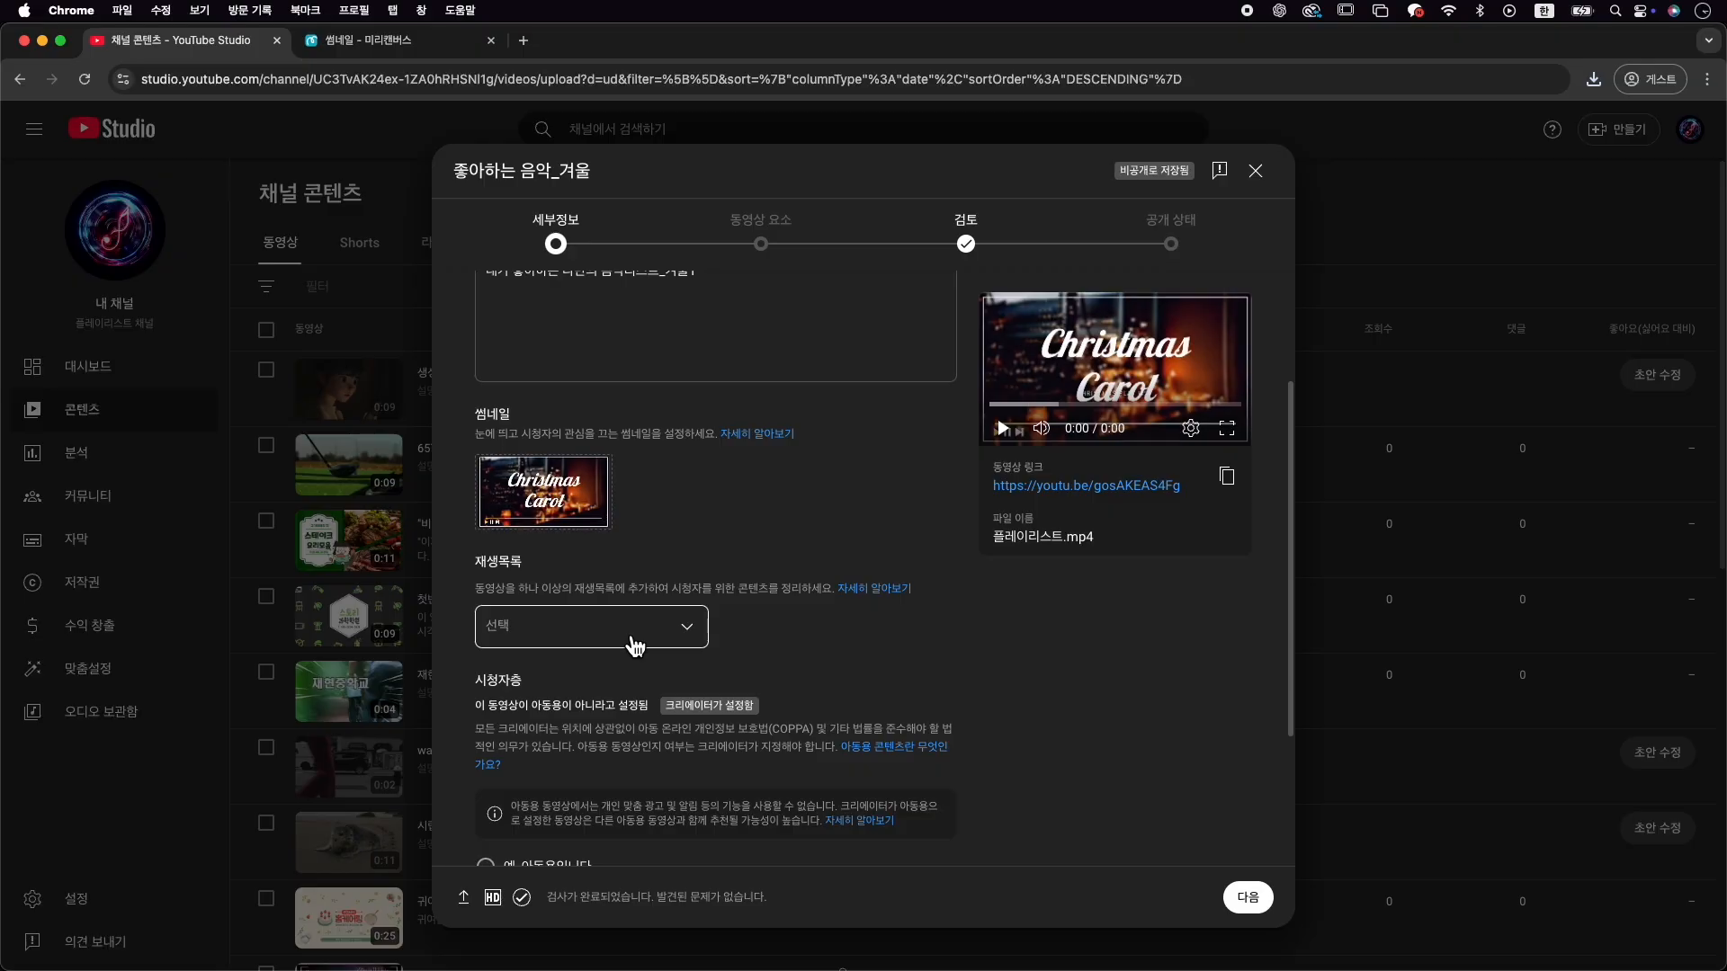
left_click(634, 644)
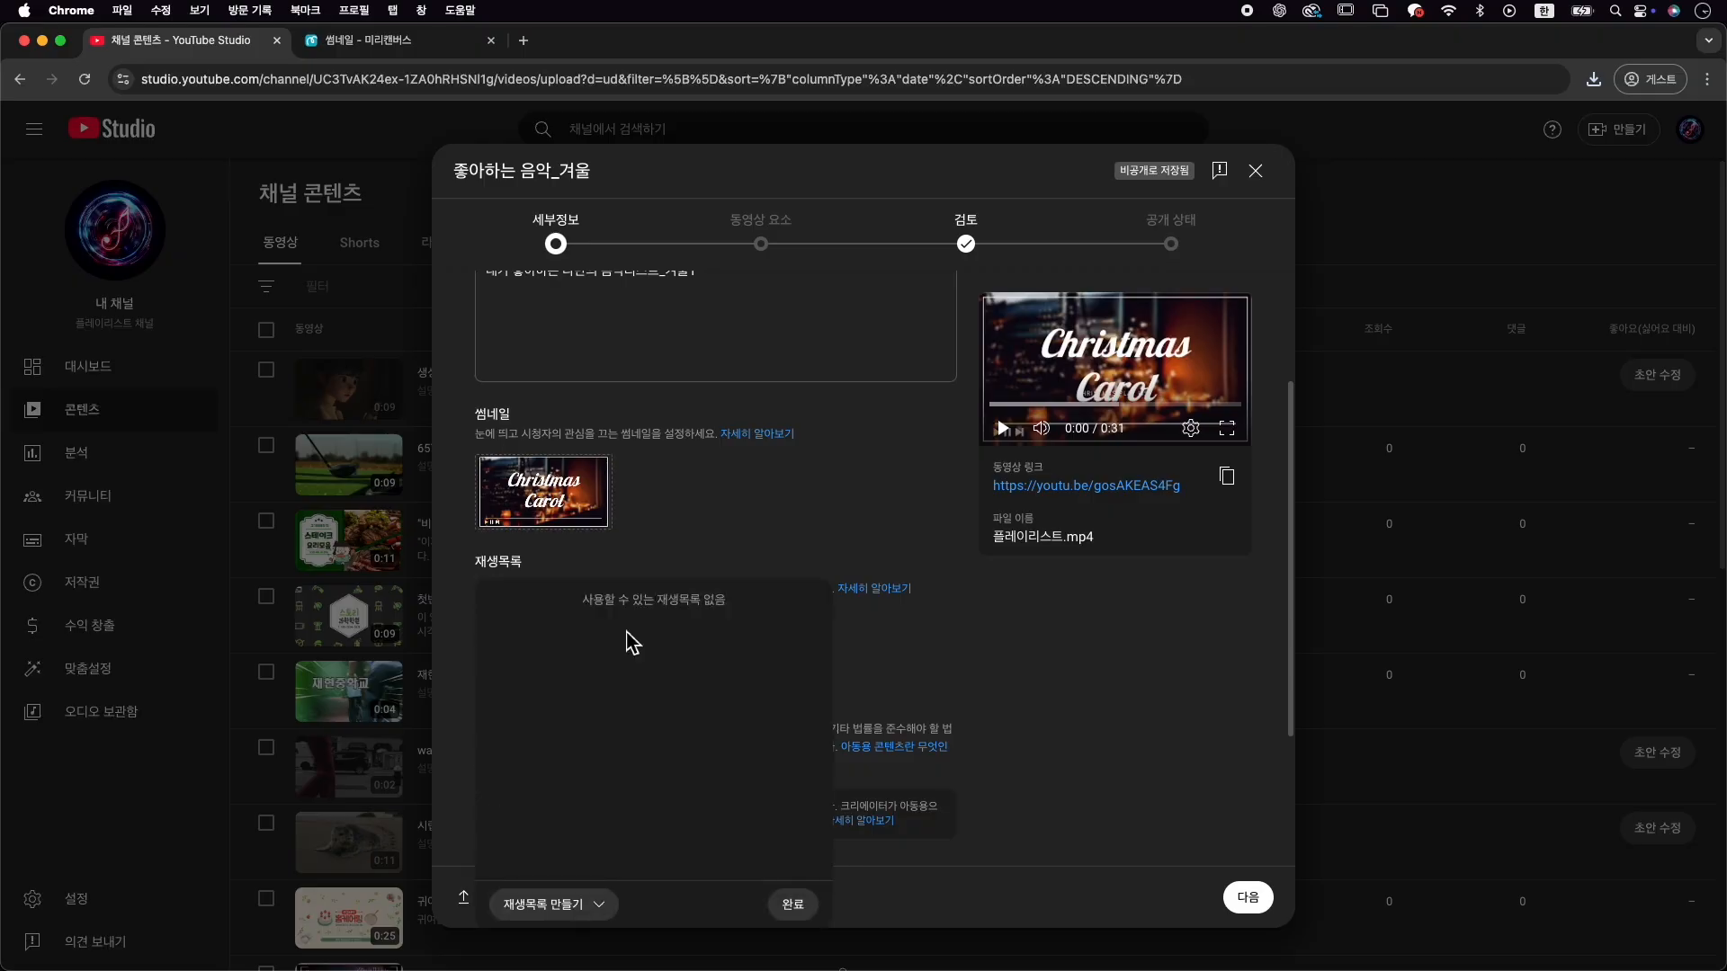
left_click(567, 904)
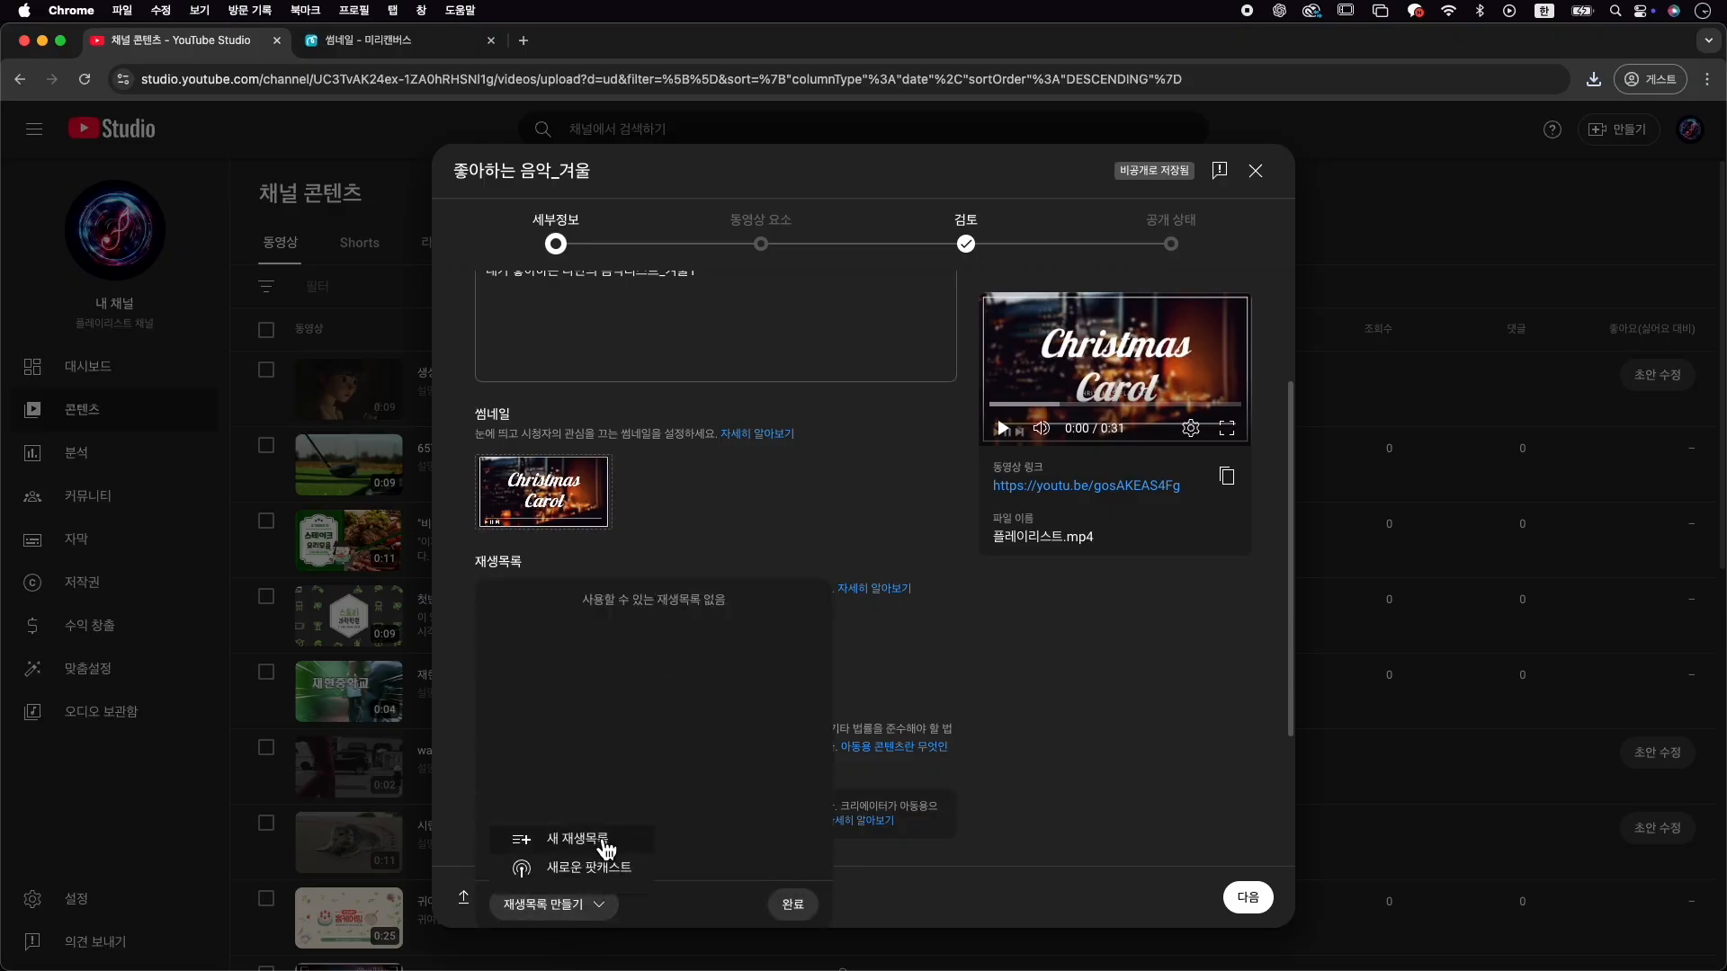
left_click(607, 840)
left_click(737, 405)
type("겨울")
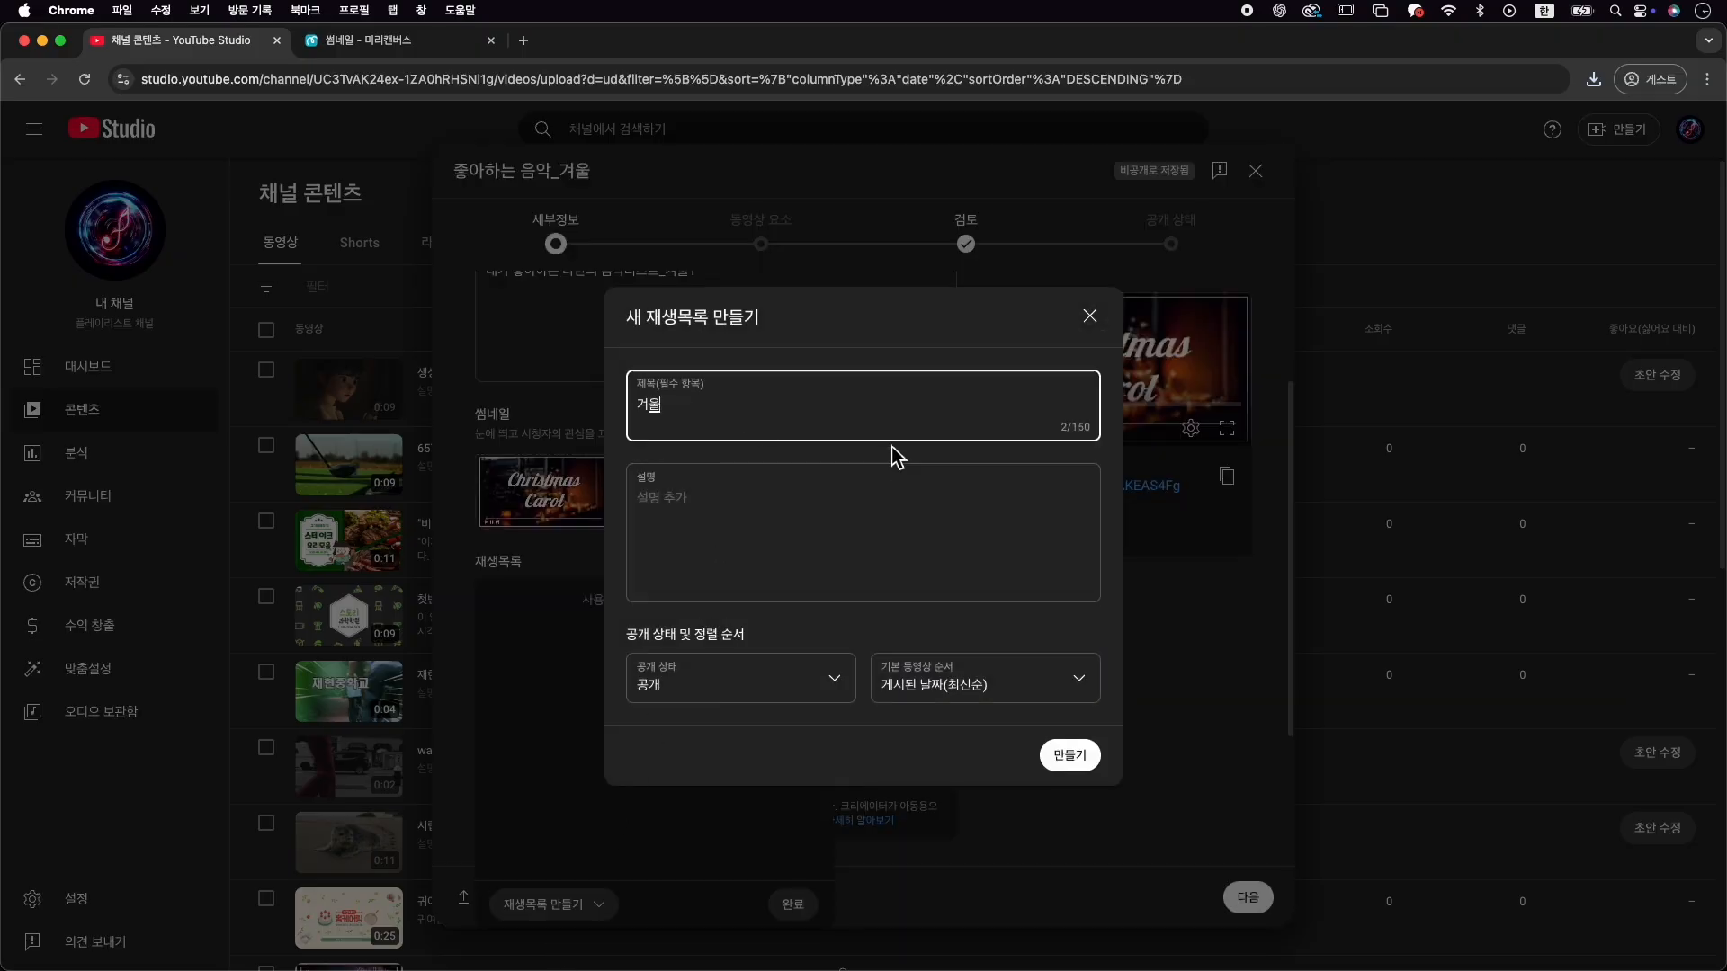
type(" 음악")
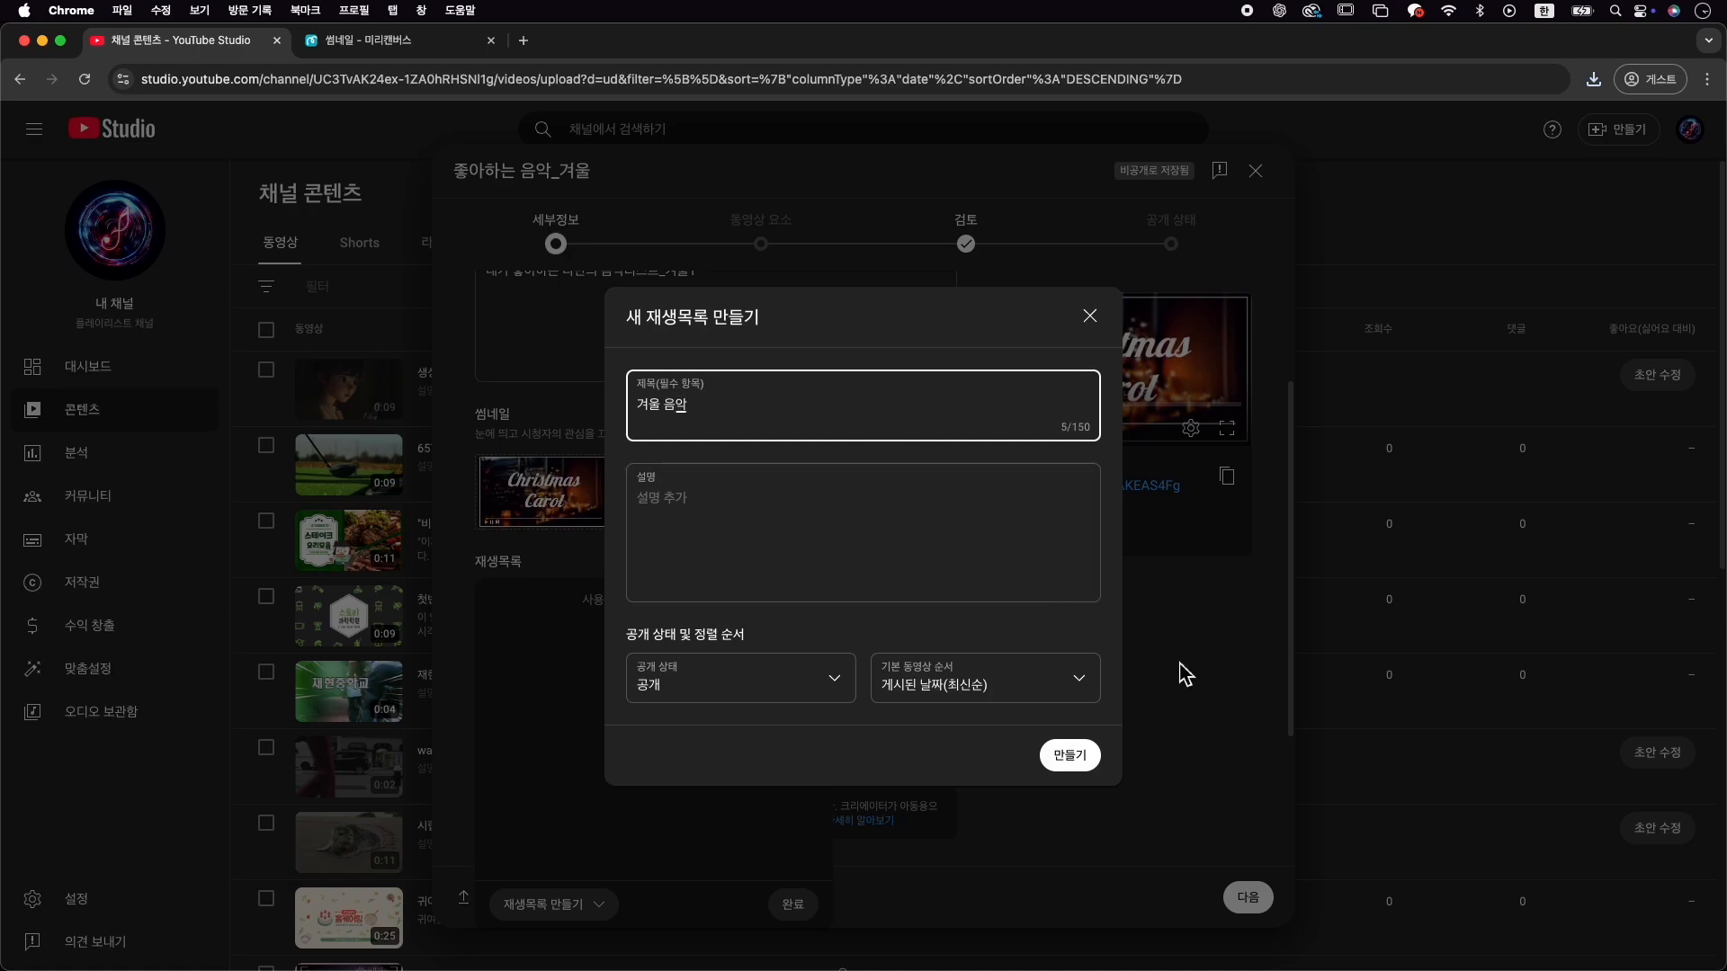
left_click(791, 543)
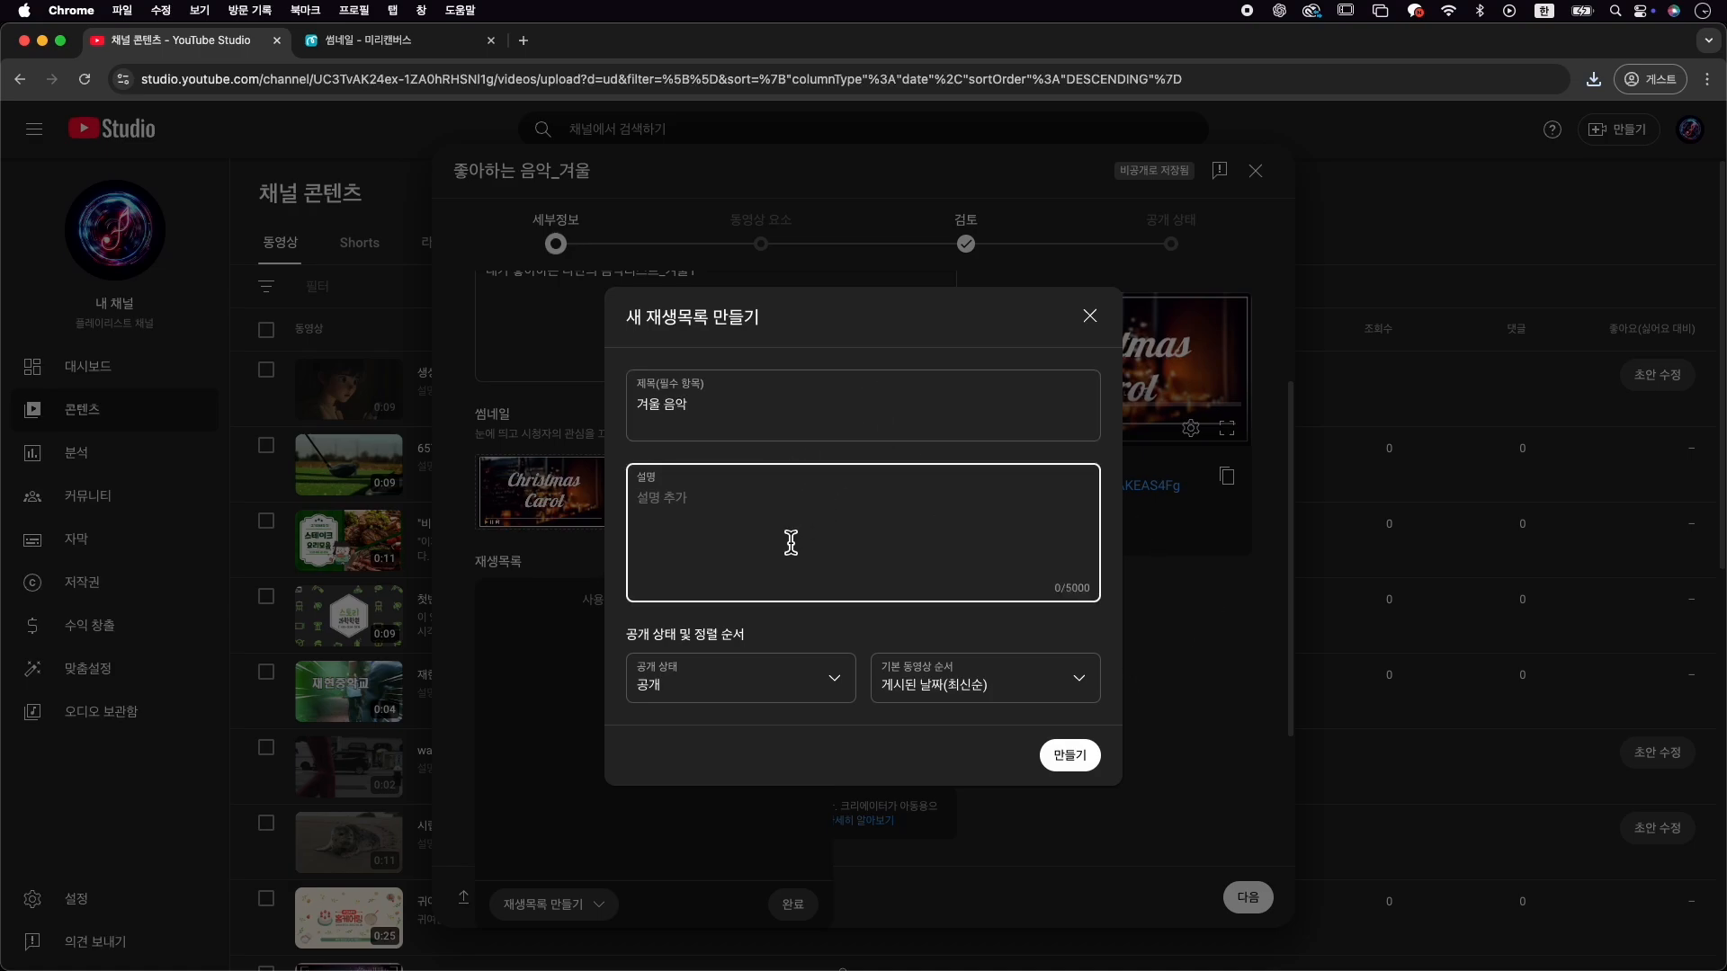
type("겨우")
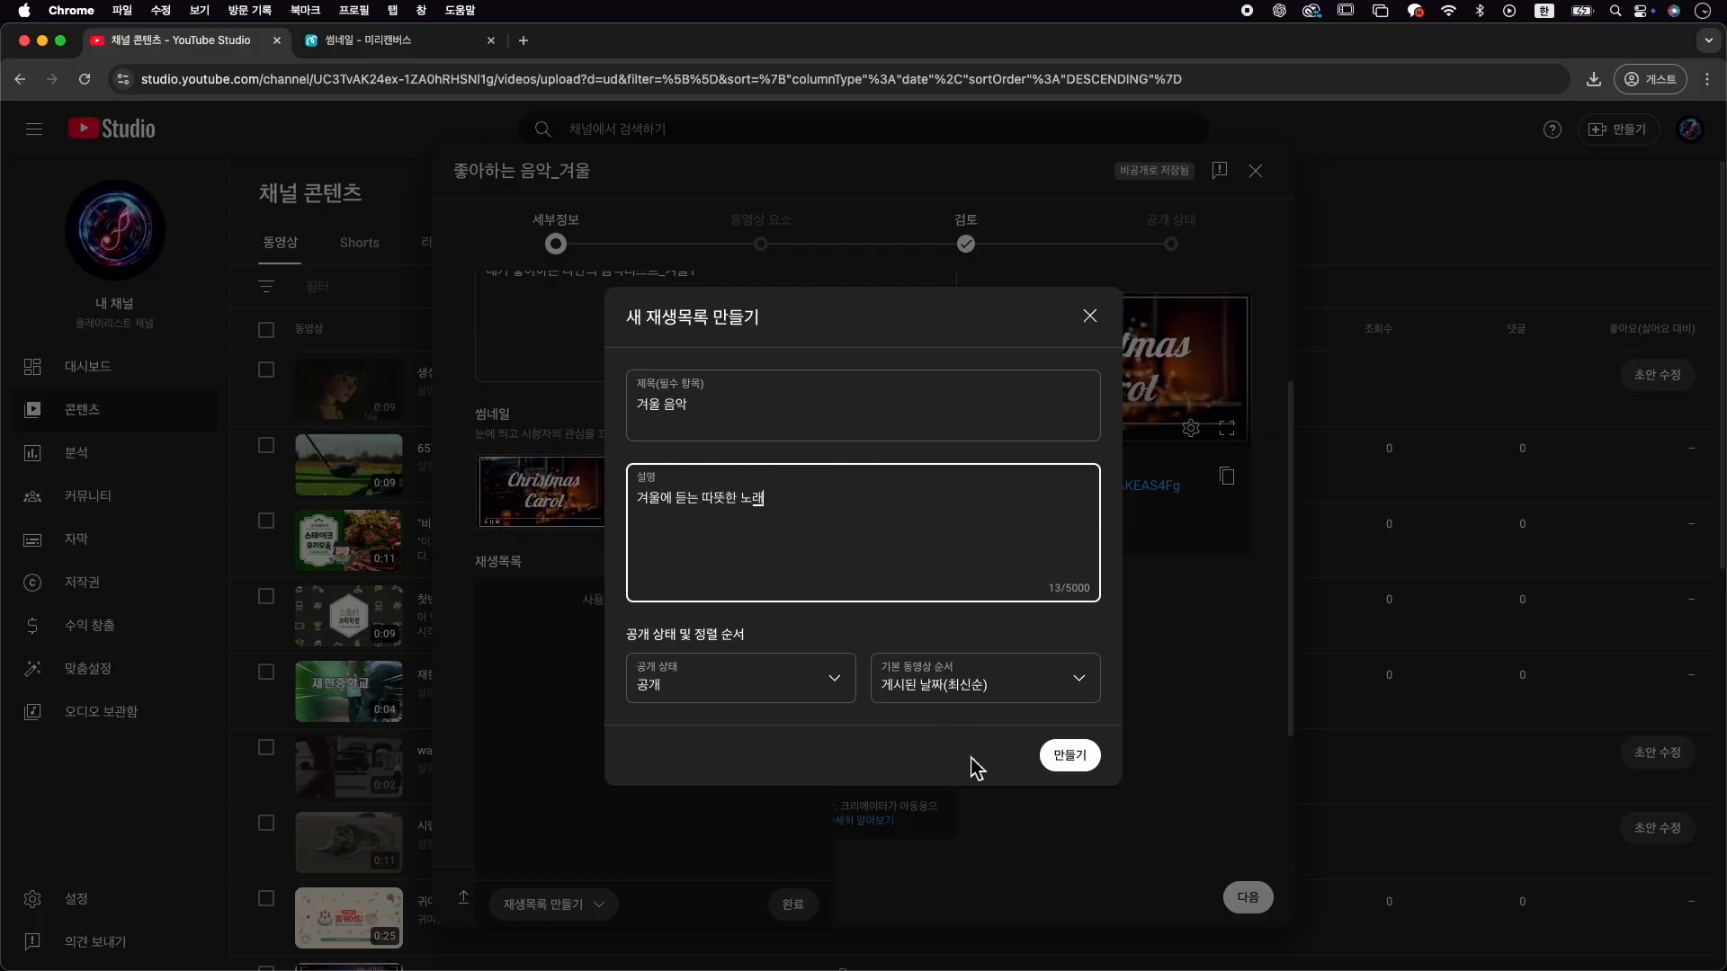
left_click(1089, 760)
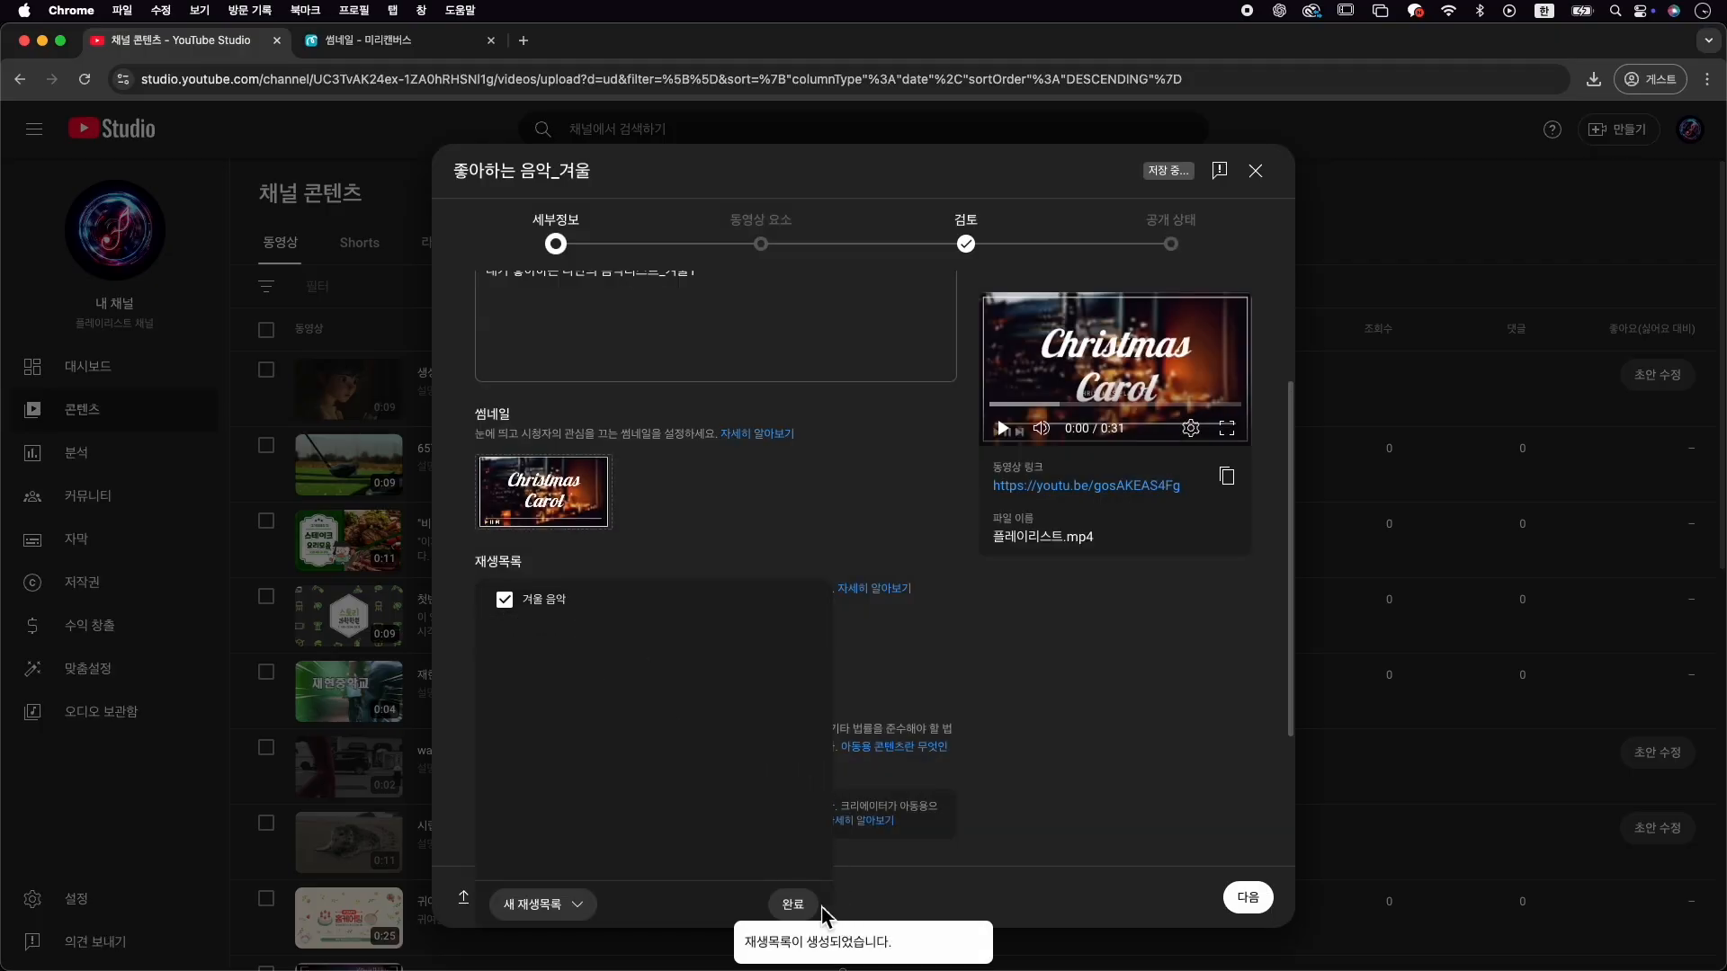
left_click(793, 904)
Expand the video's additional details and set the recording date to 2024. 12. 3
scroll(983, 629, "down", 3)
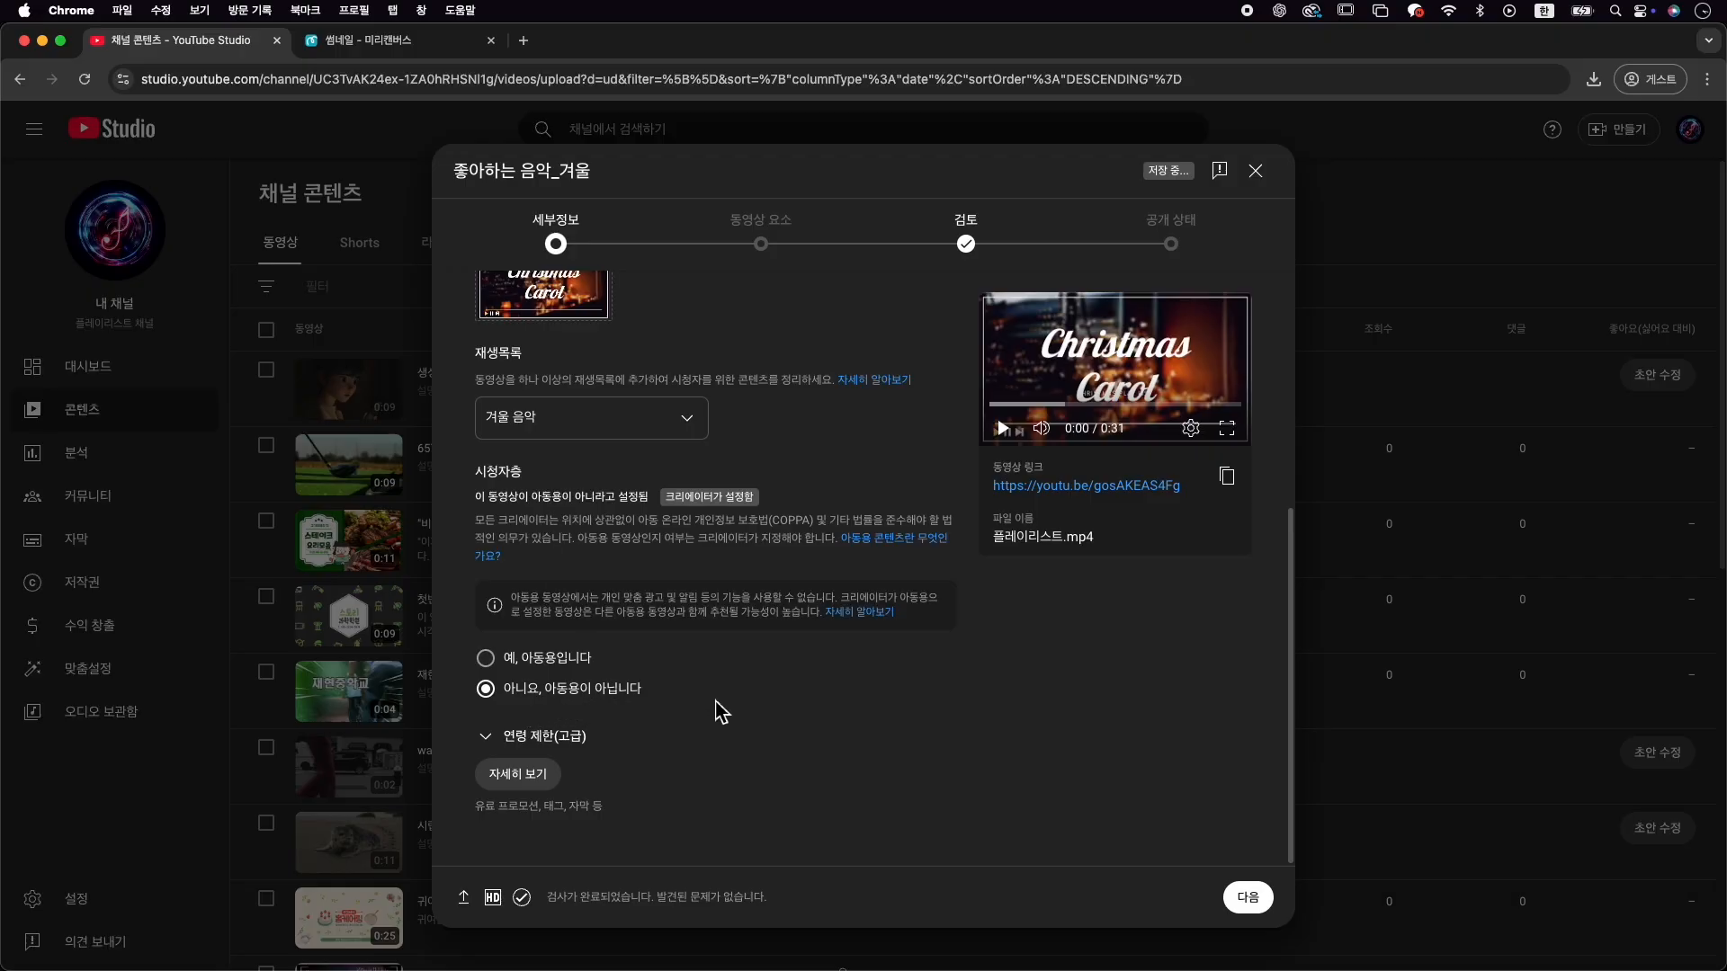
left_click(551, 779)
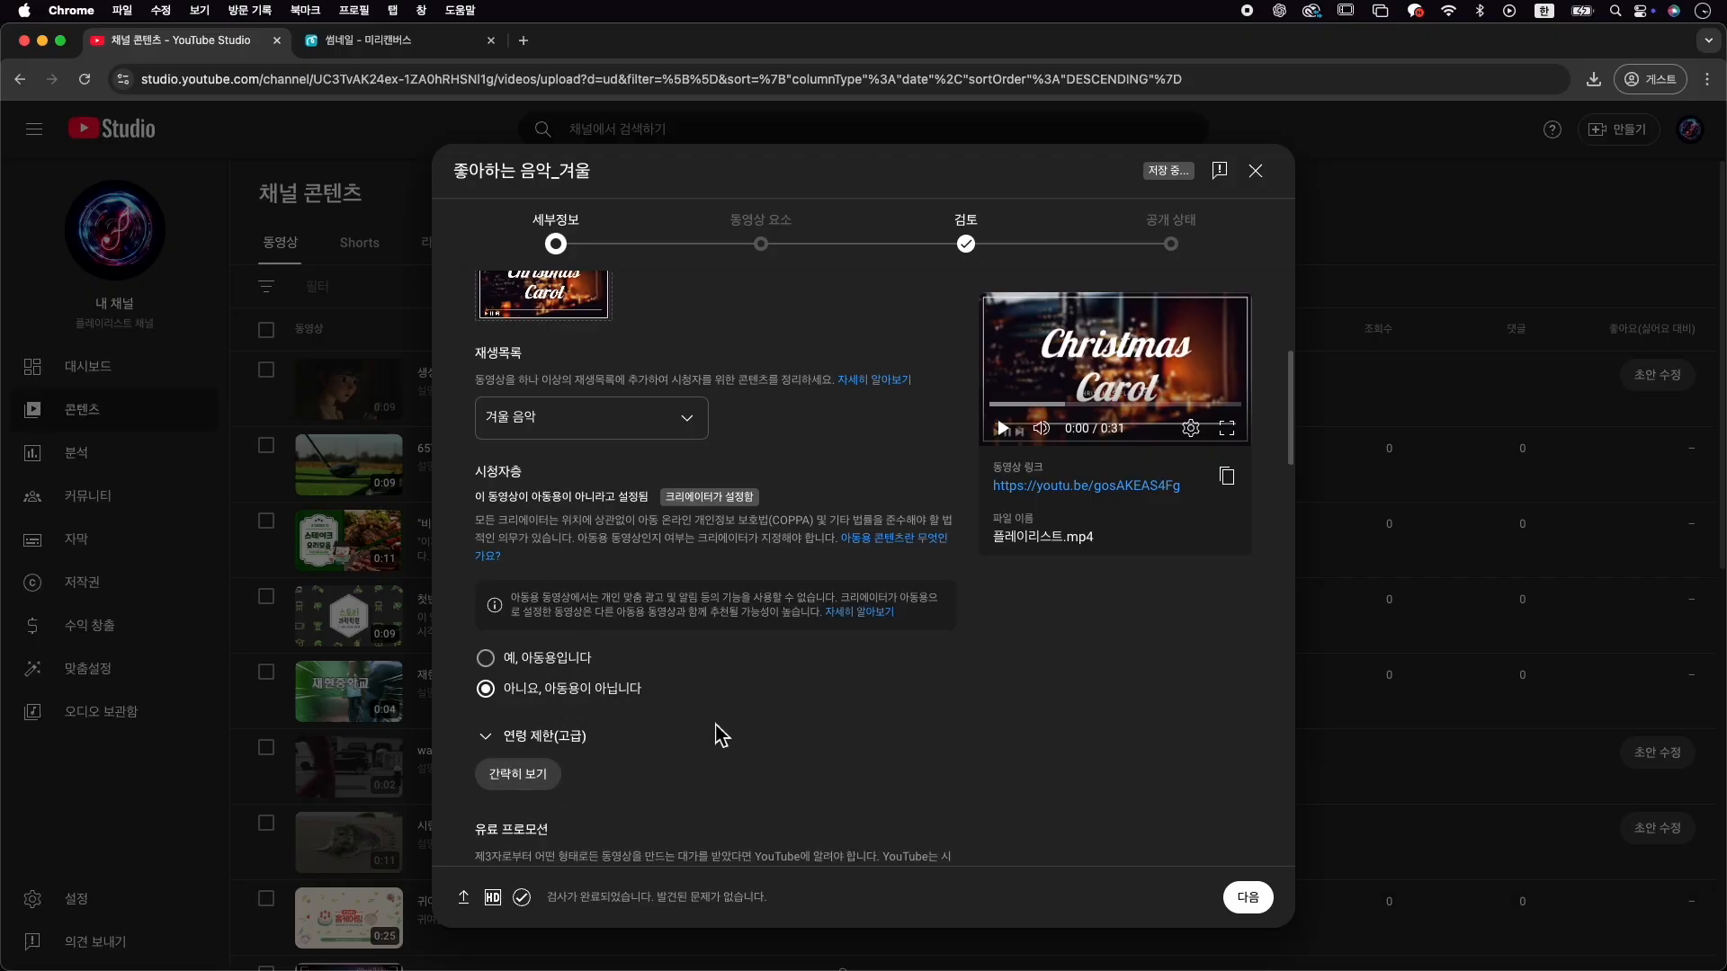
scroll(715, 734, "down", 6)
scroll(715, 734, "down", 1)
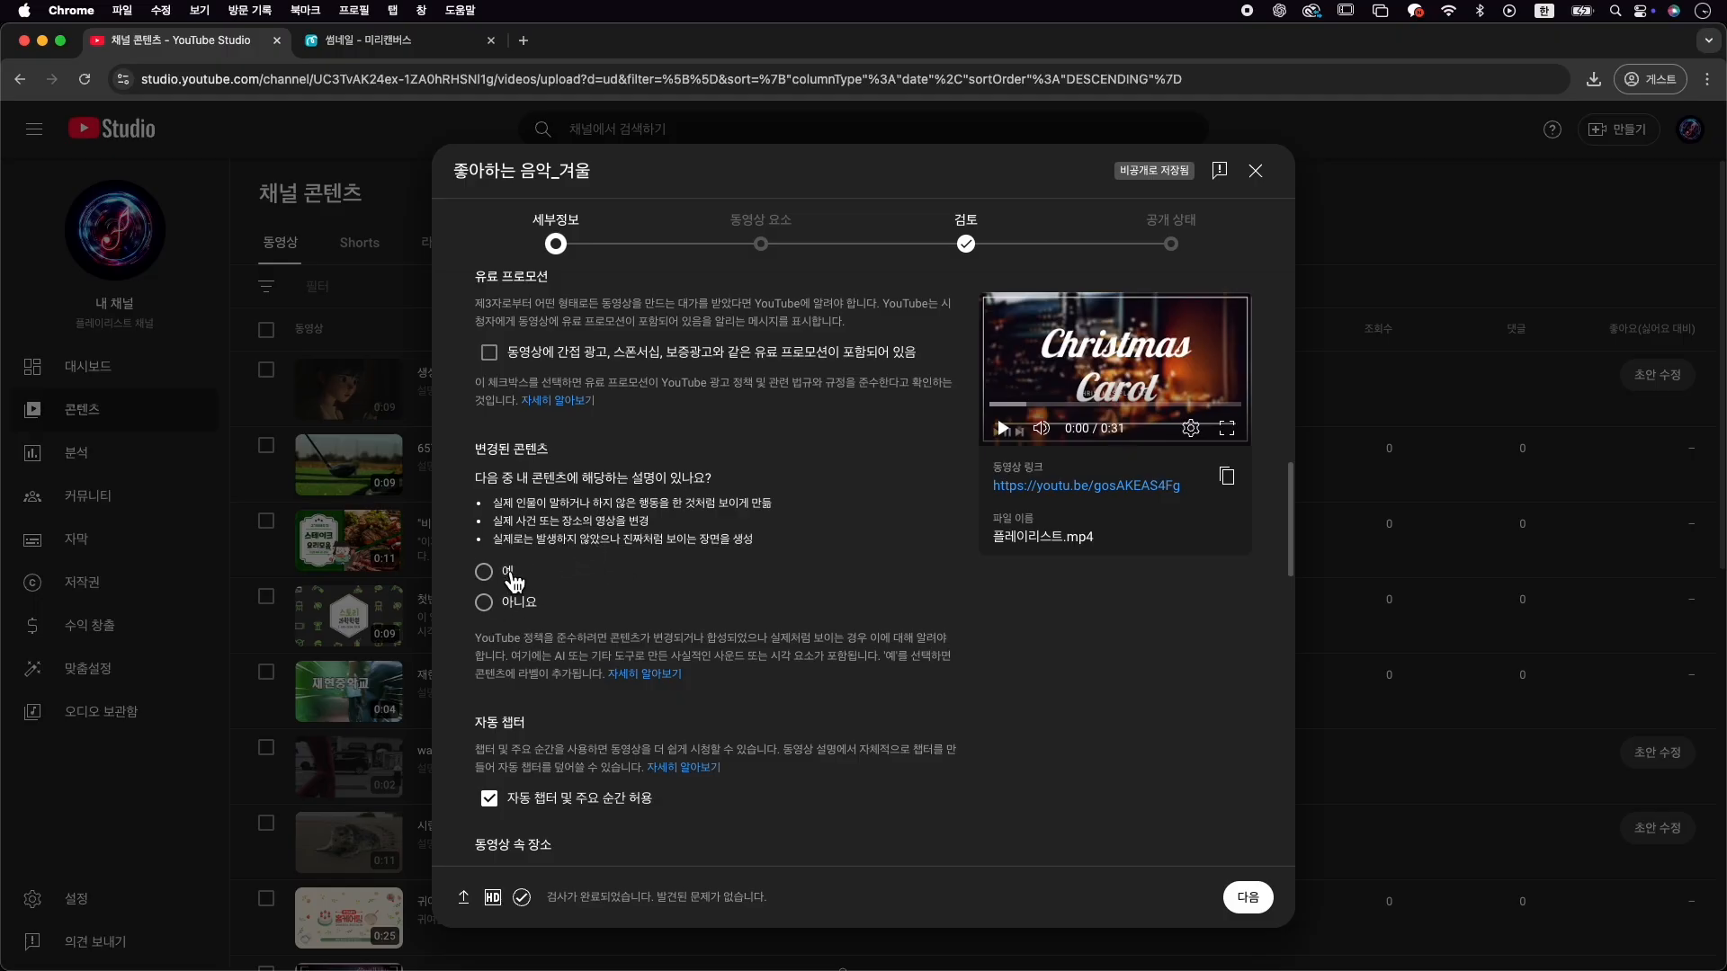
scroll(692, 597, "down", 6)
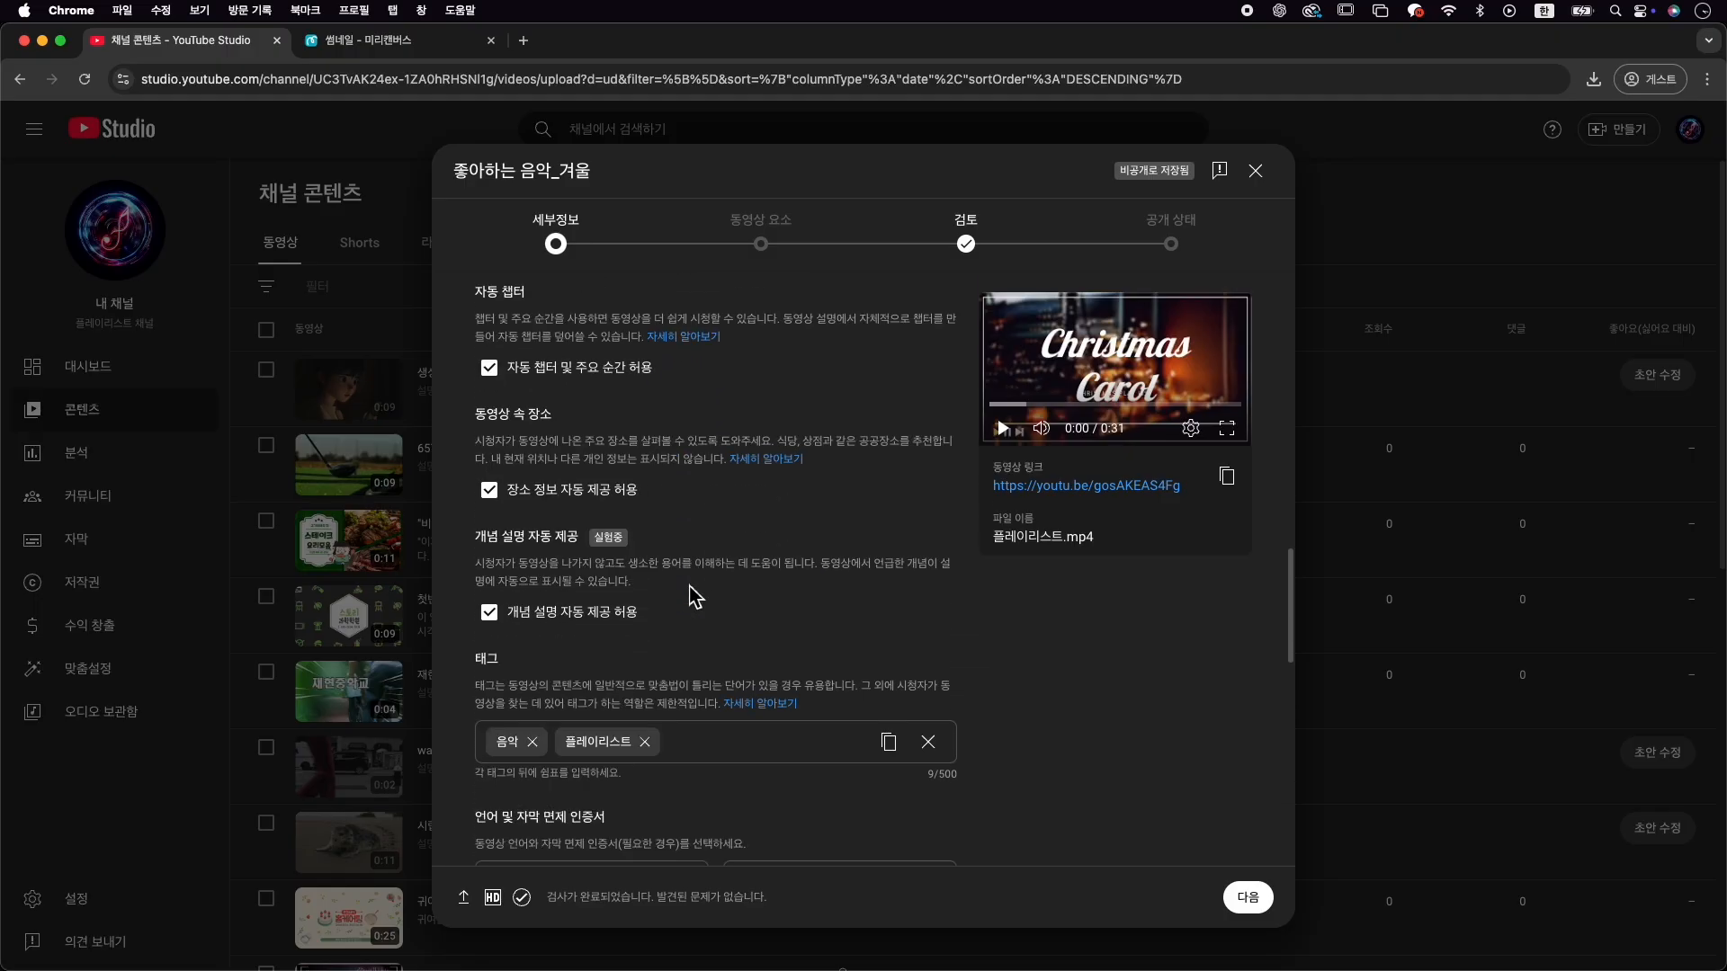
scroll(693, 596, "down", 1)
left_click(718, 619)
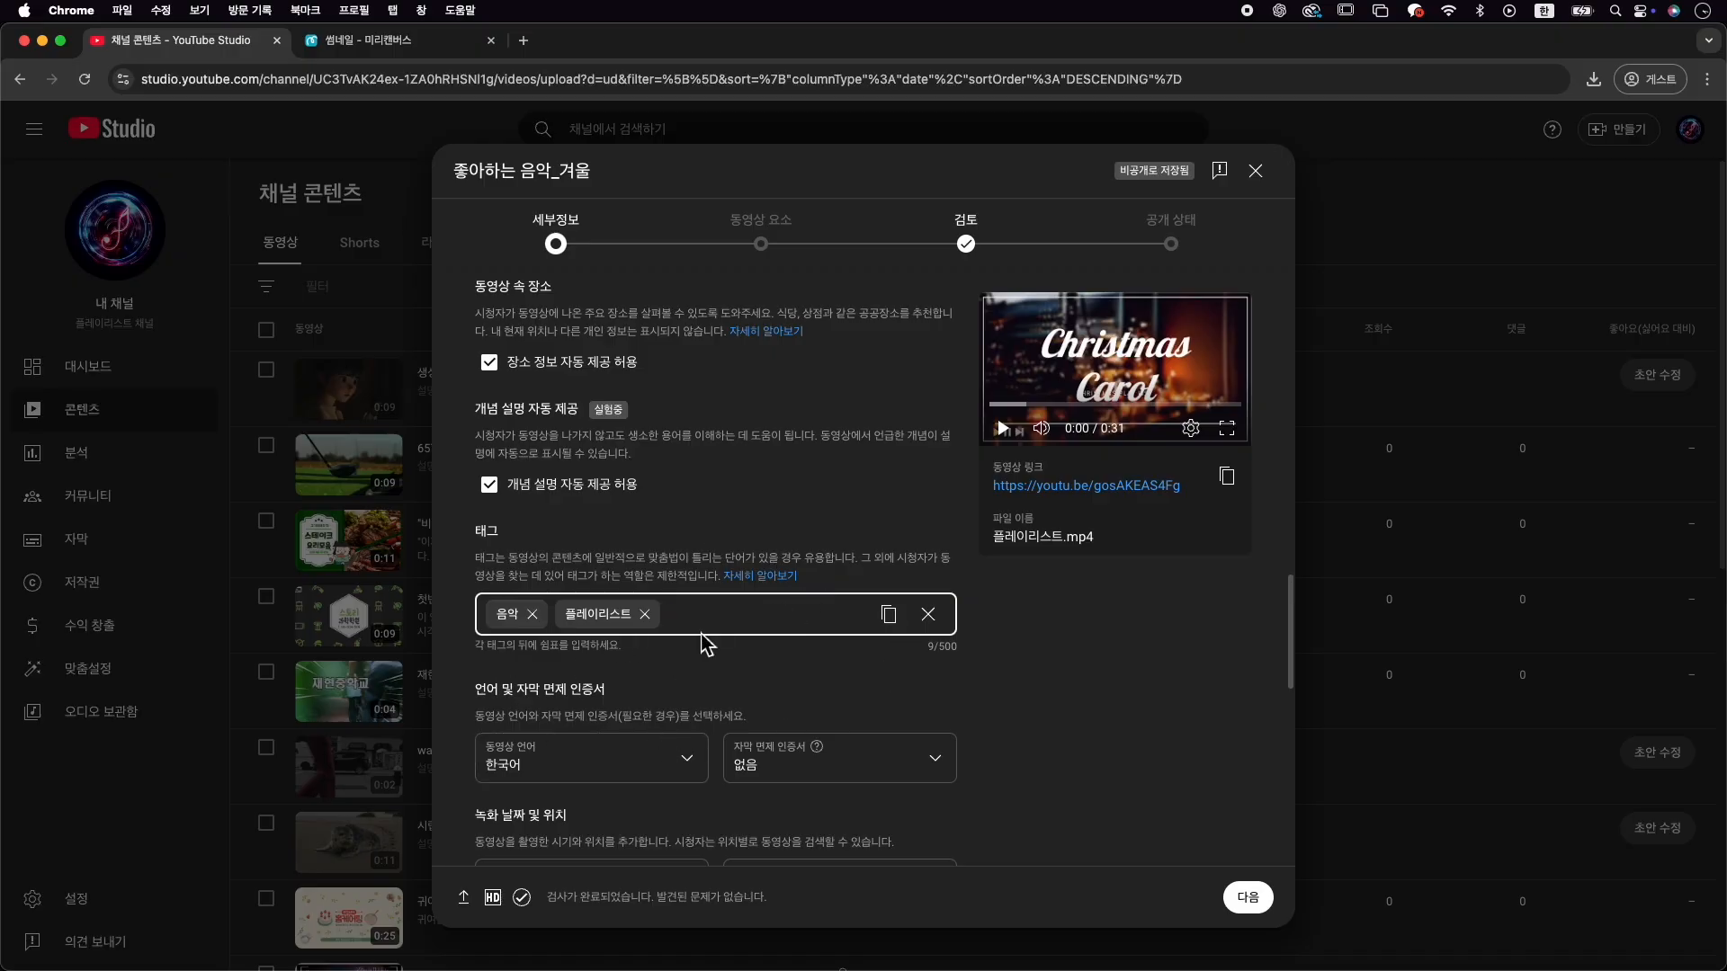
scroll(698, 689, "down", 5)
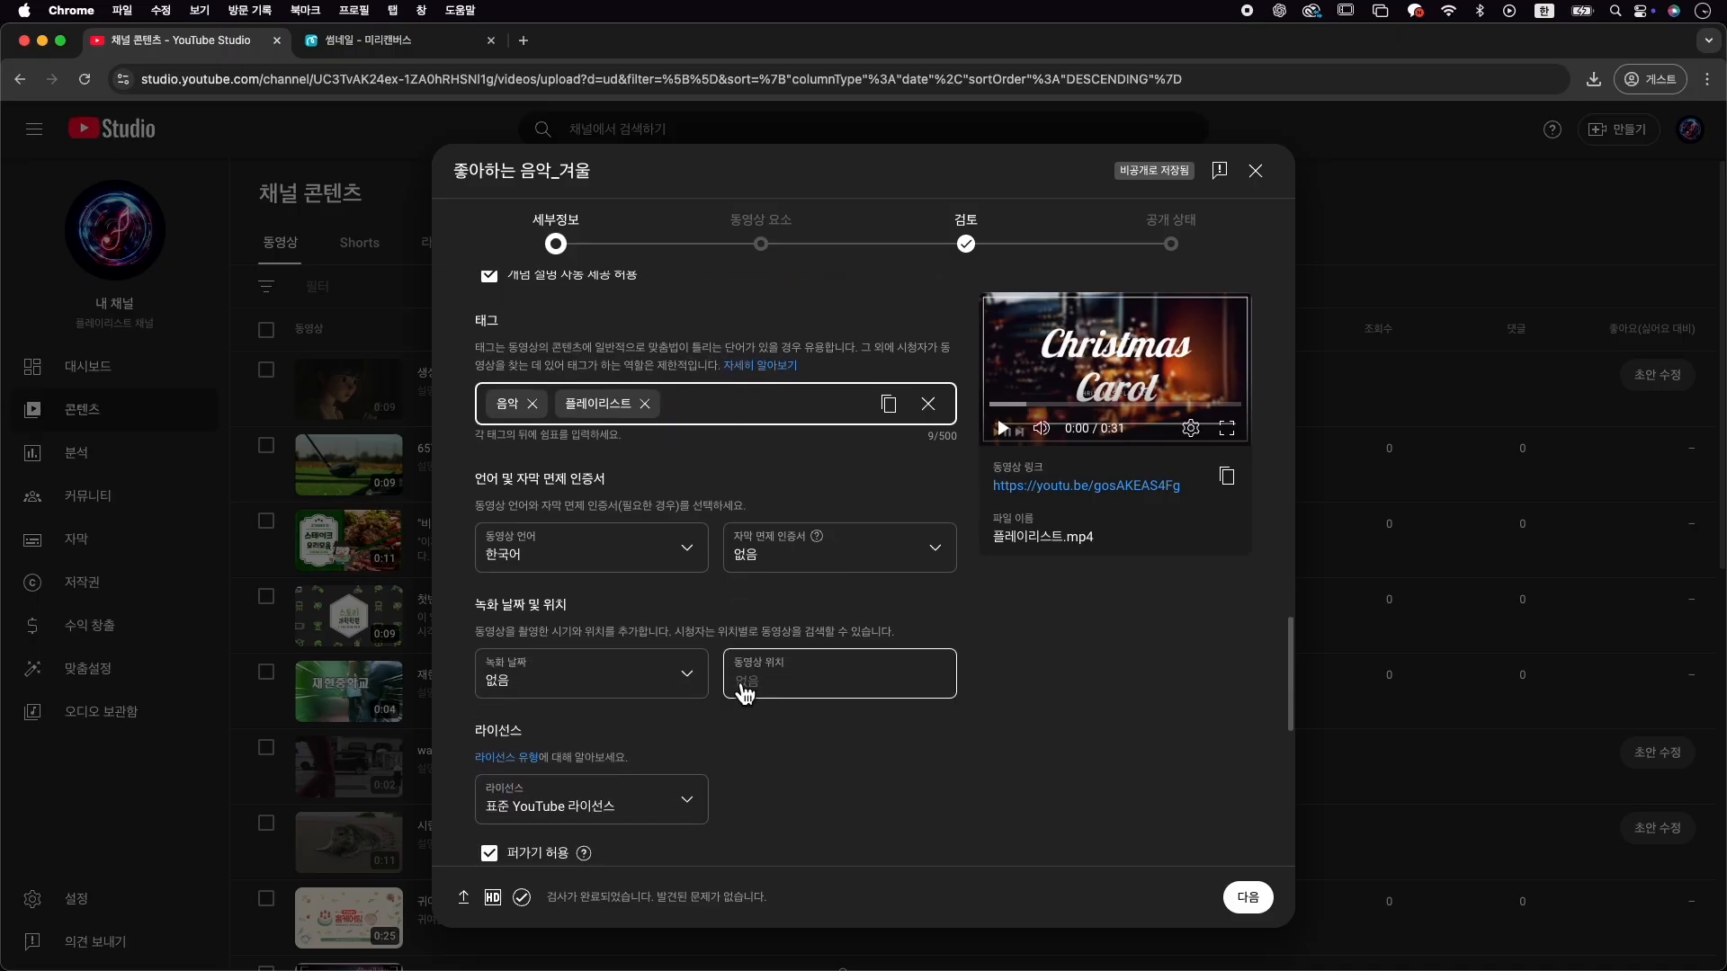
left_click(568, 448)
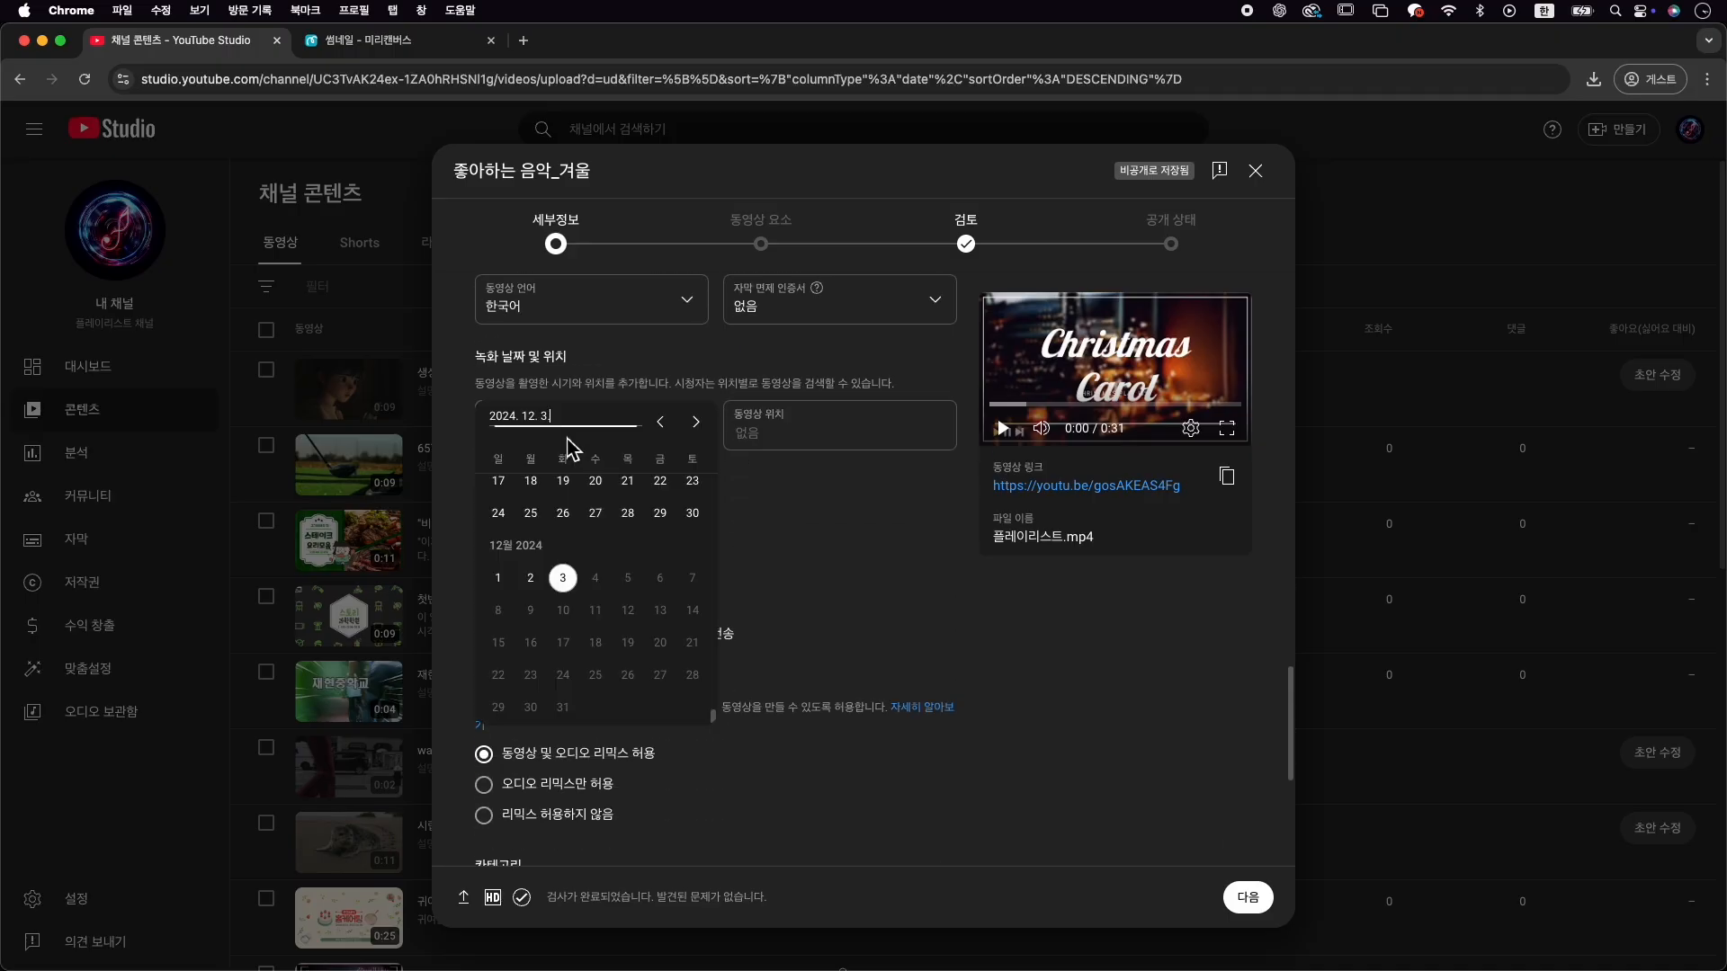
left_click(571, 585)
scroll(756, 710, "down", 5)
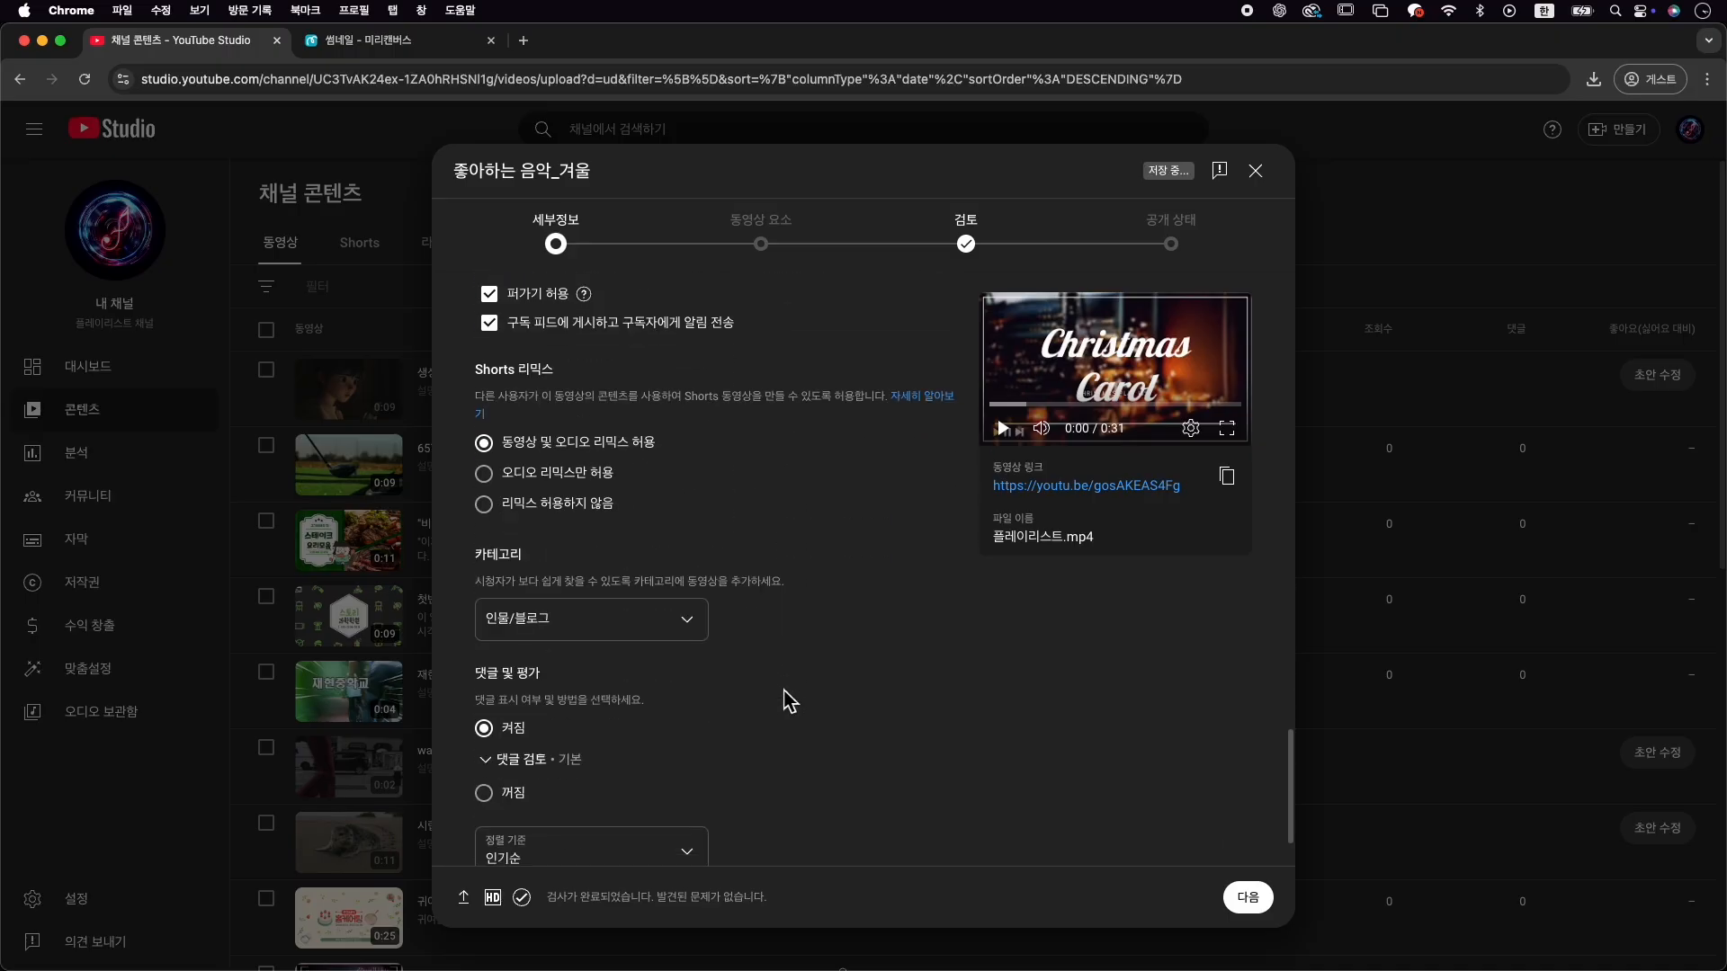
Proceed to the video elements and apply the end screen template with a video at the lower left and a subscribe element at the lower right
left_click(1252, 902)
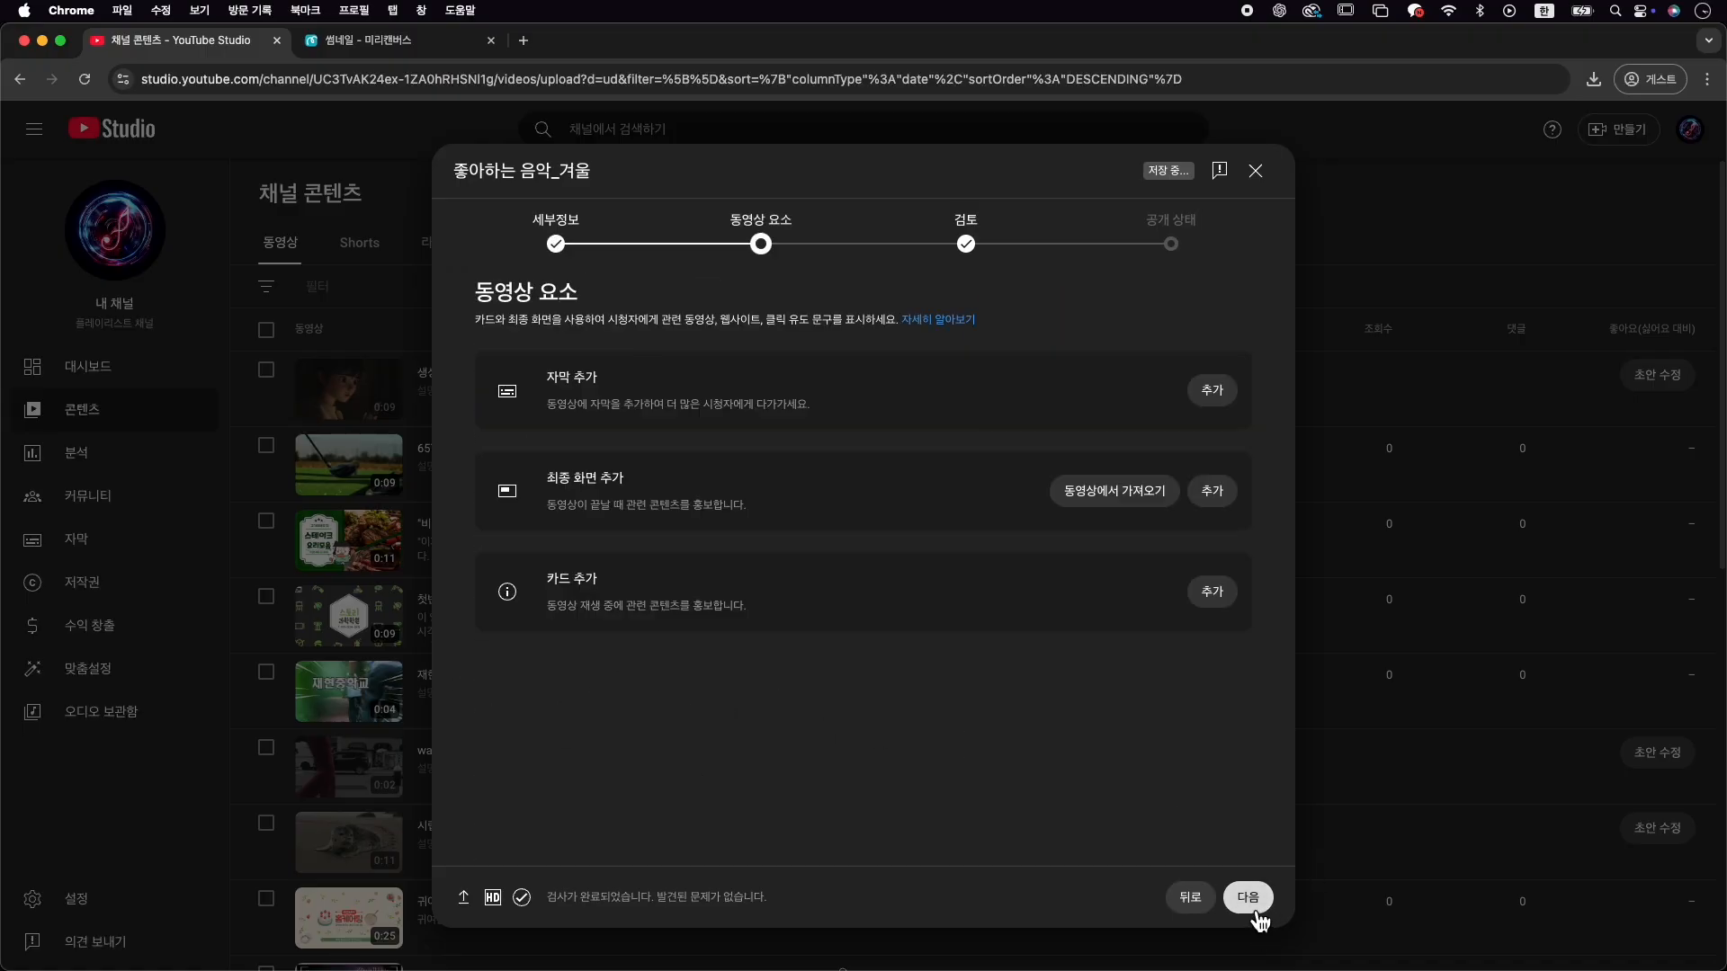
left_click(1120, 502)
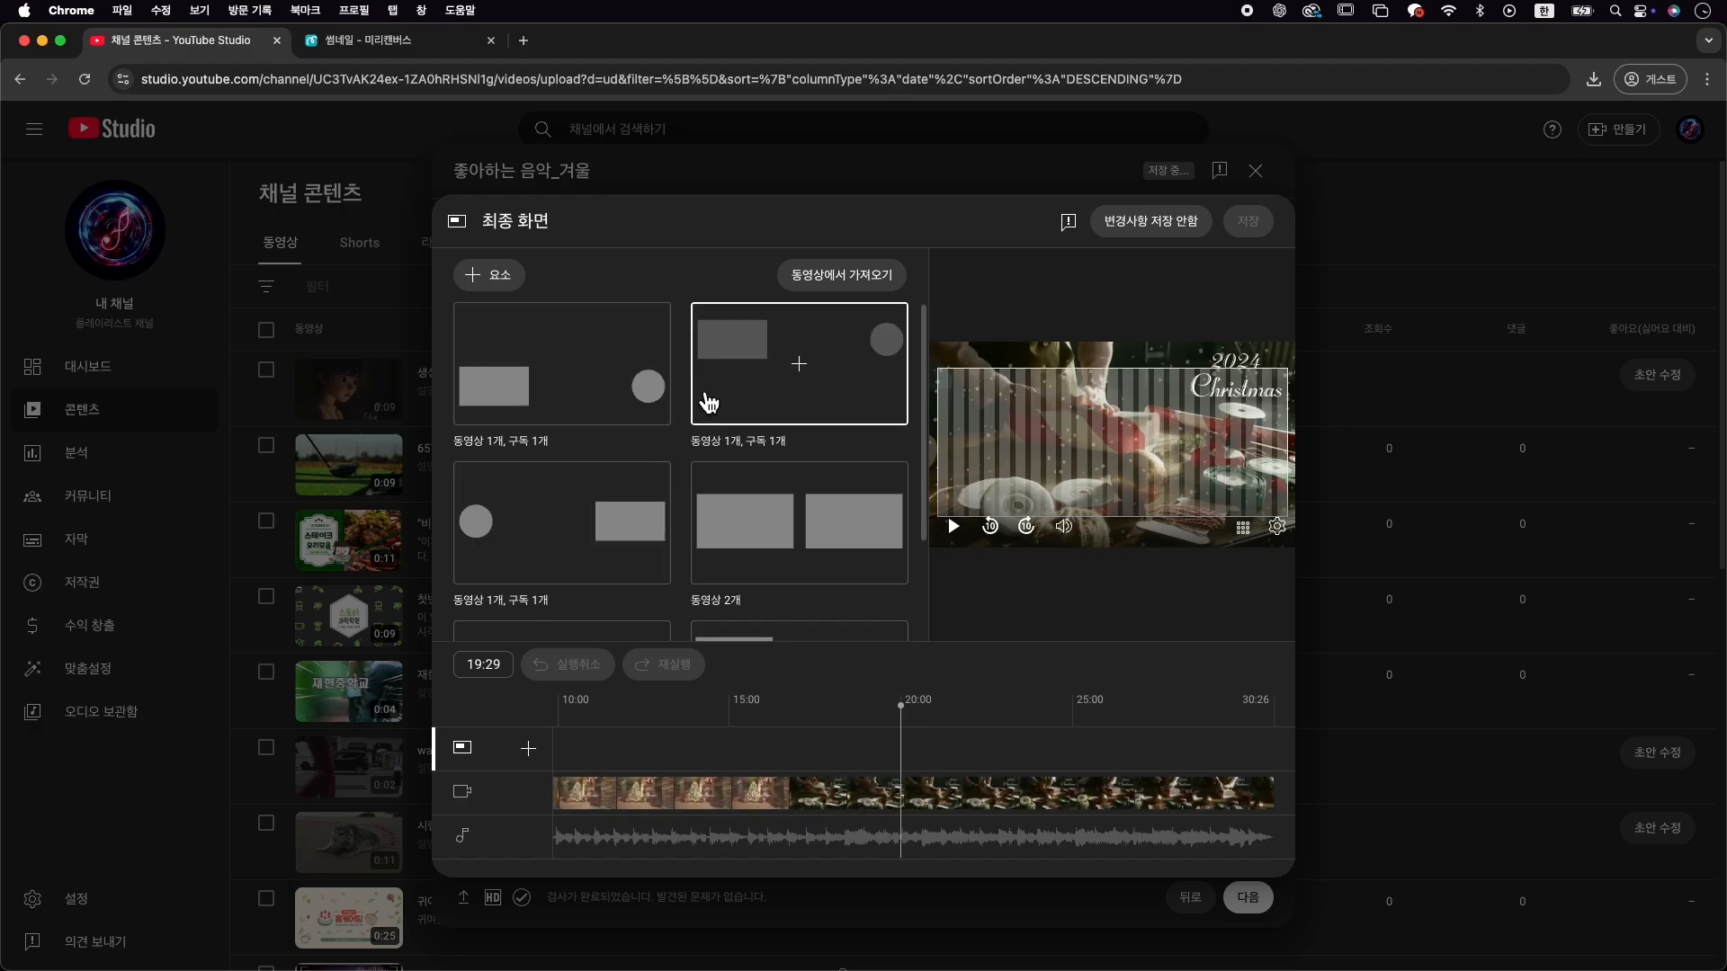
left_click(597, 403)
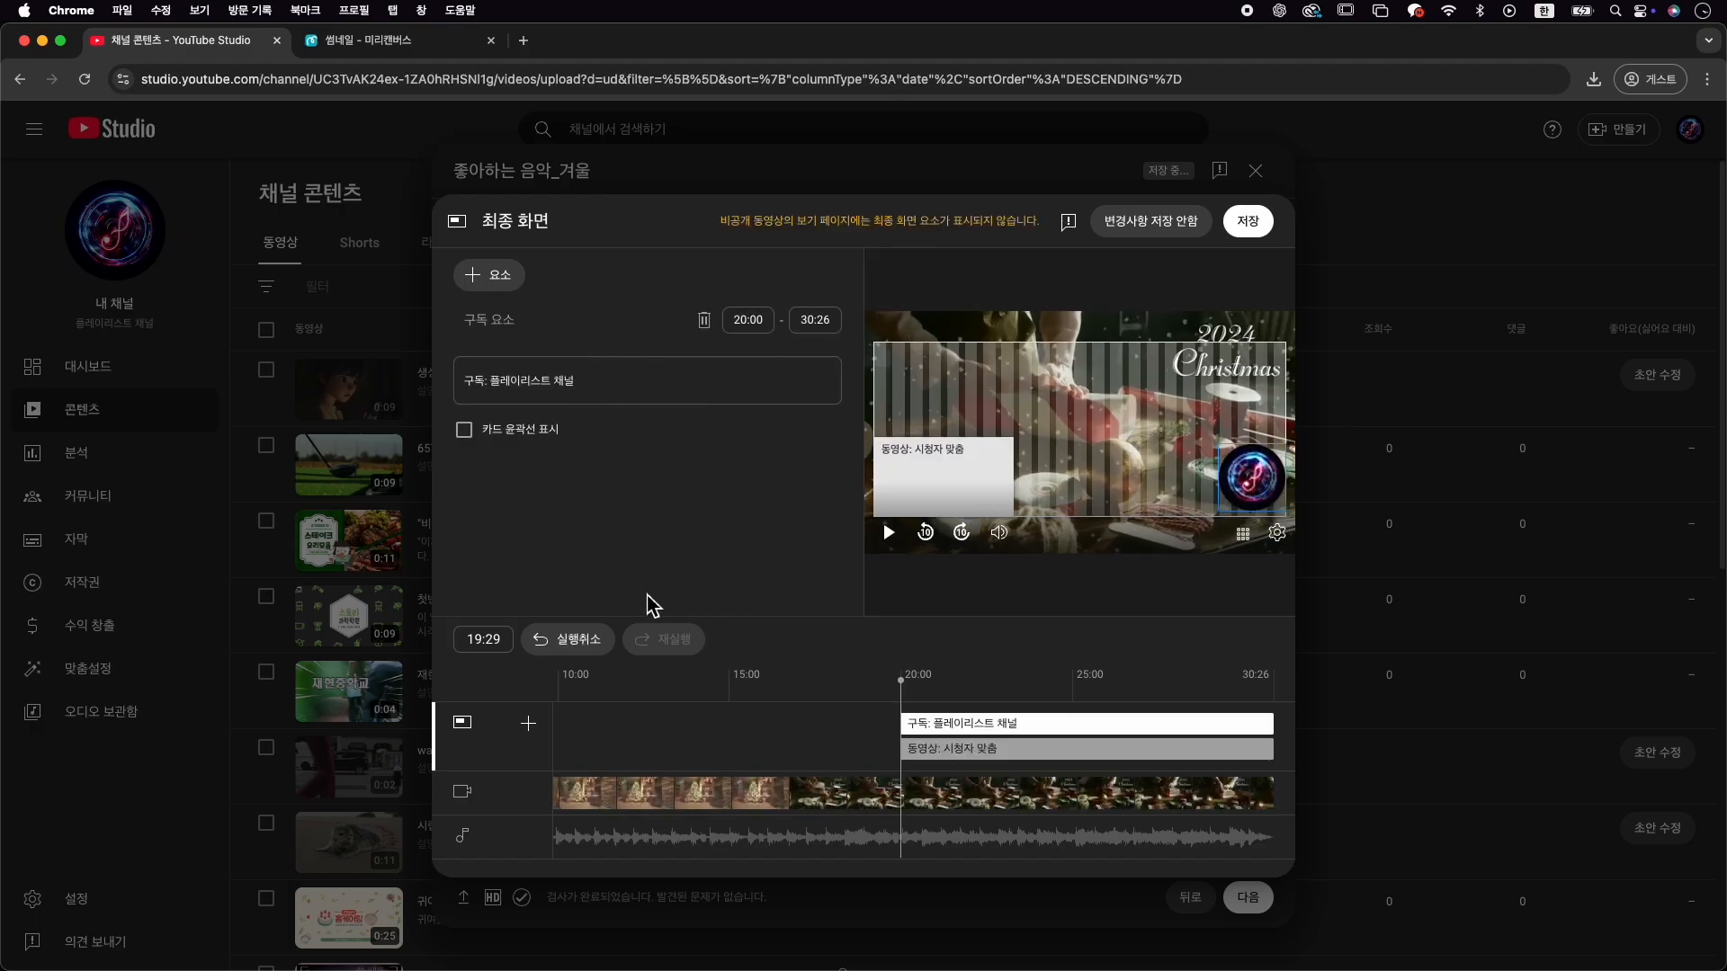
left_click(574, 639)
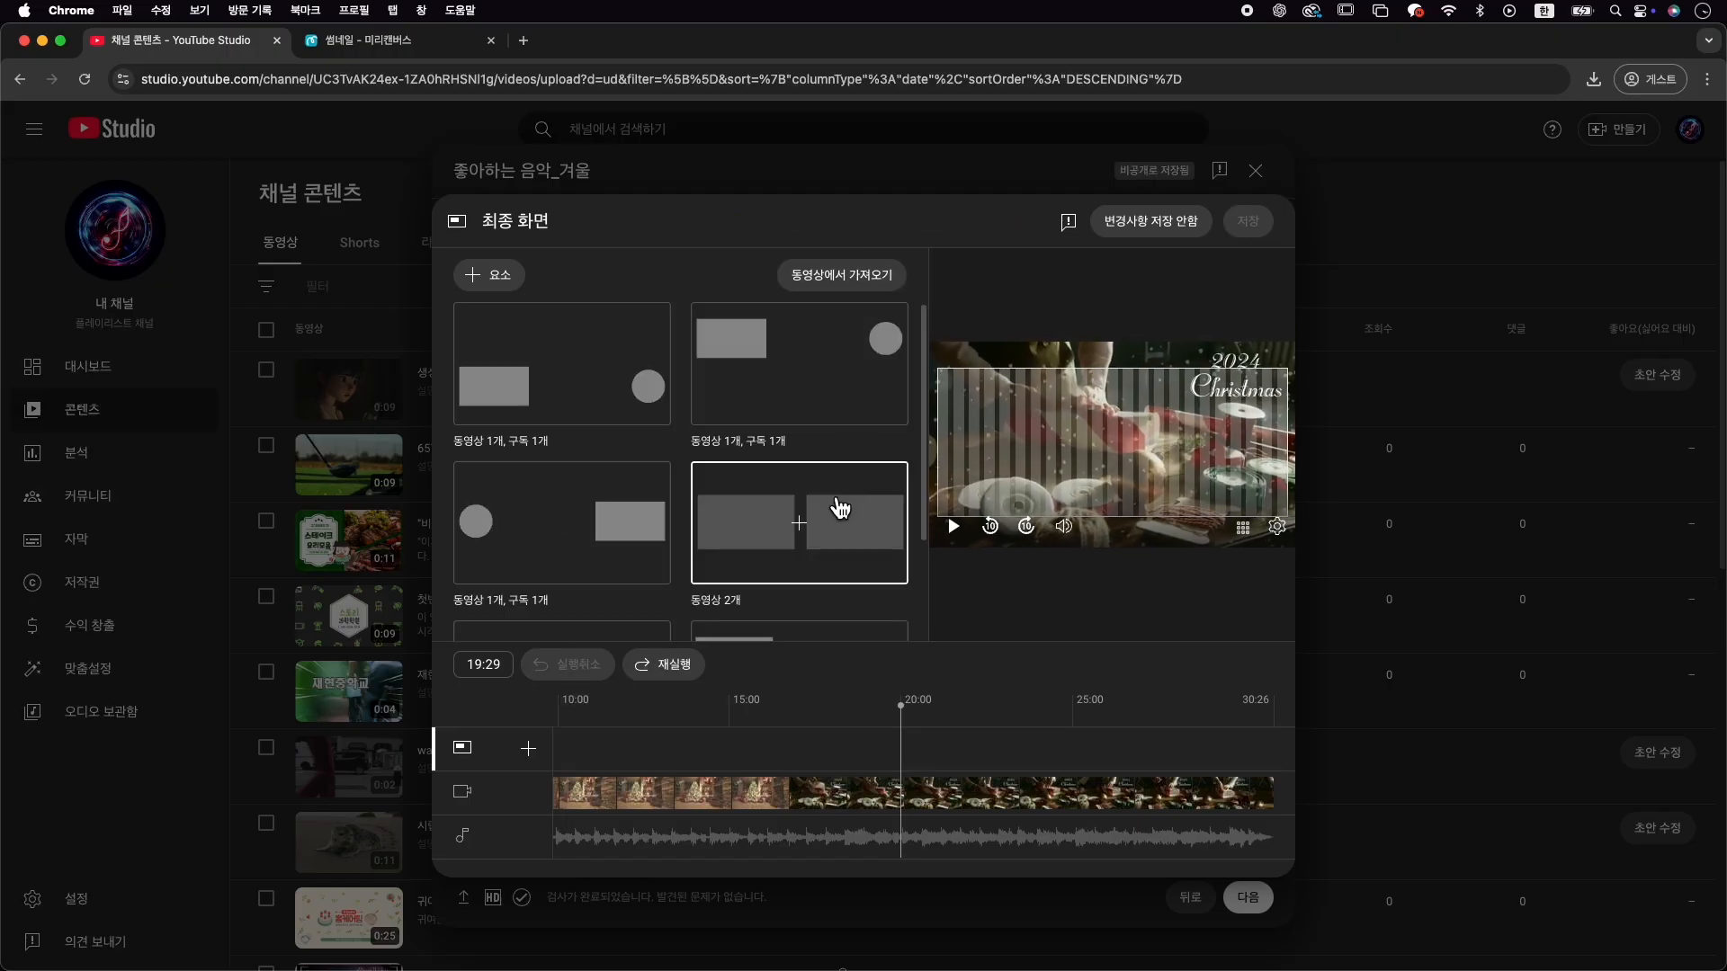
scroll(839, 509, "down", 2)
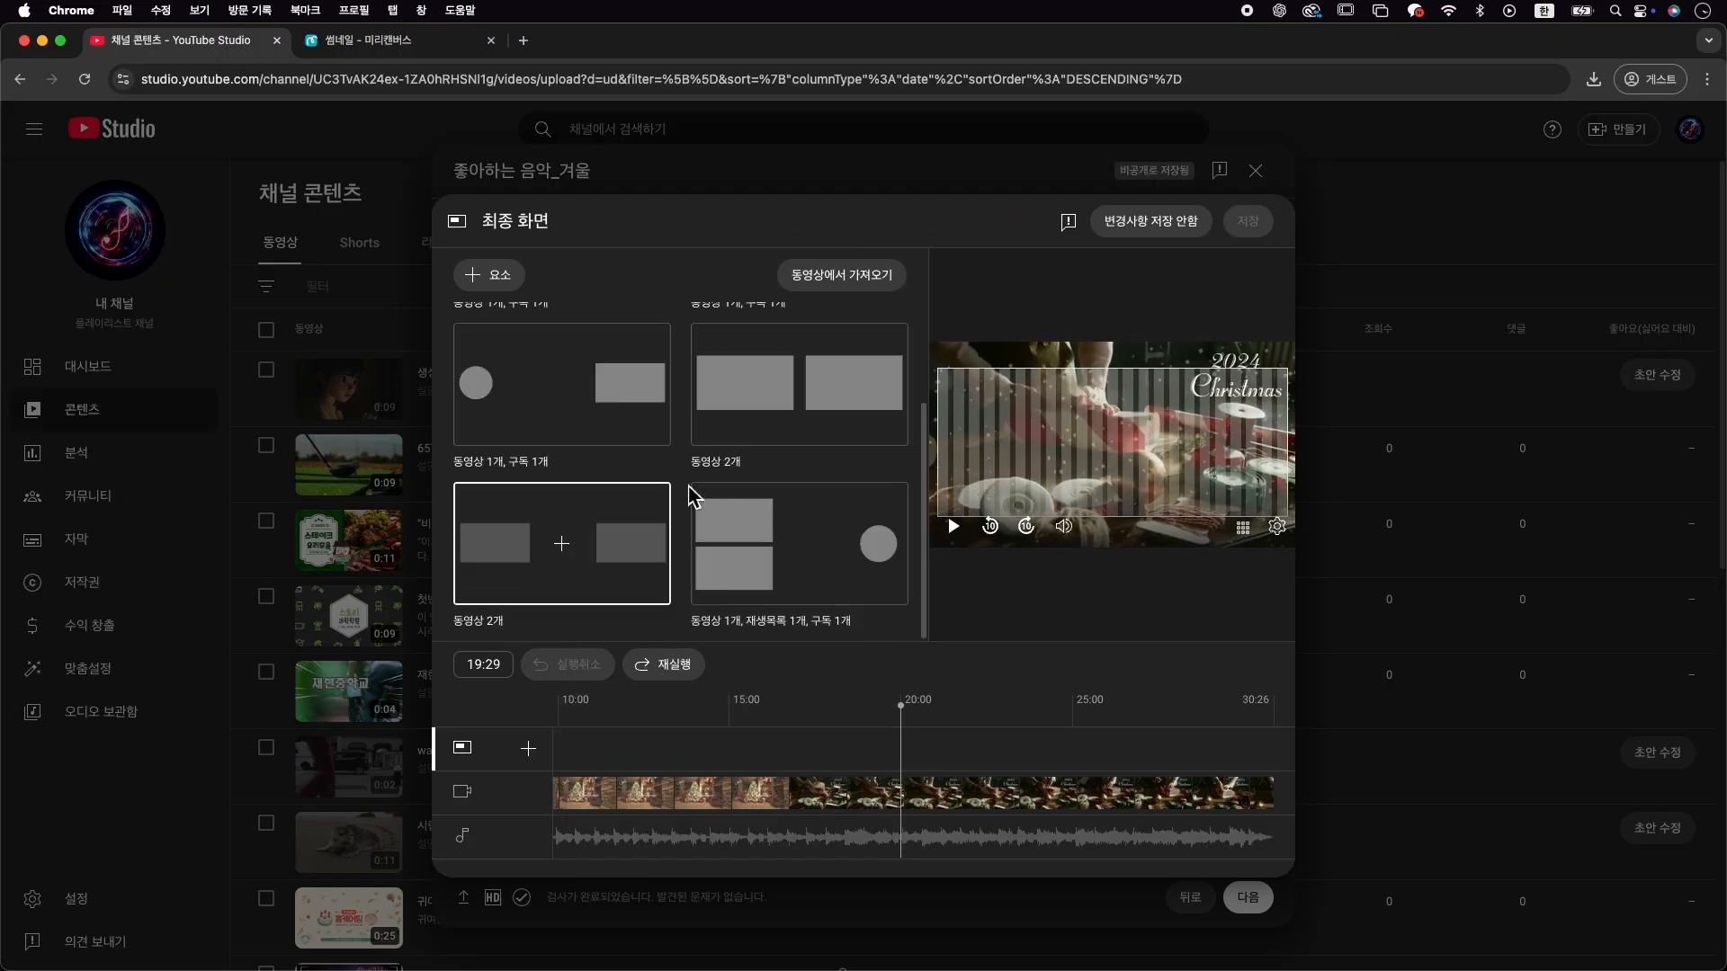
scroll(702, 495, "up", 2)
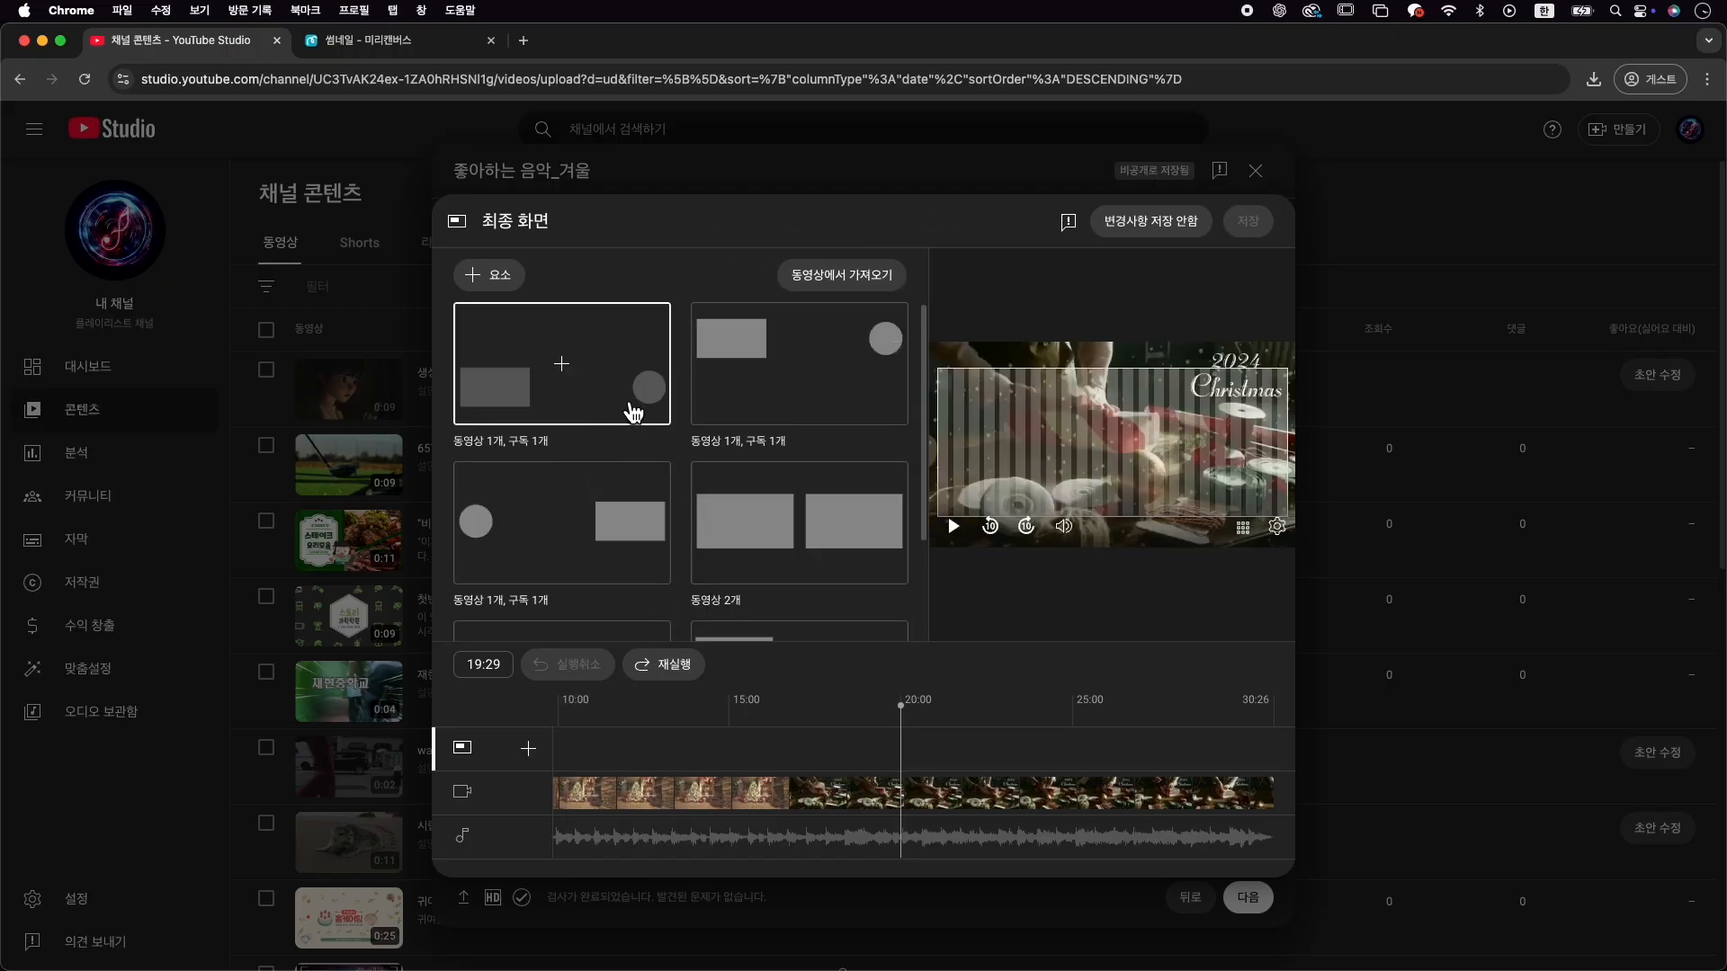
left_click(635, 412)
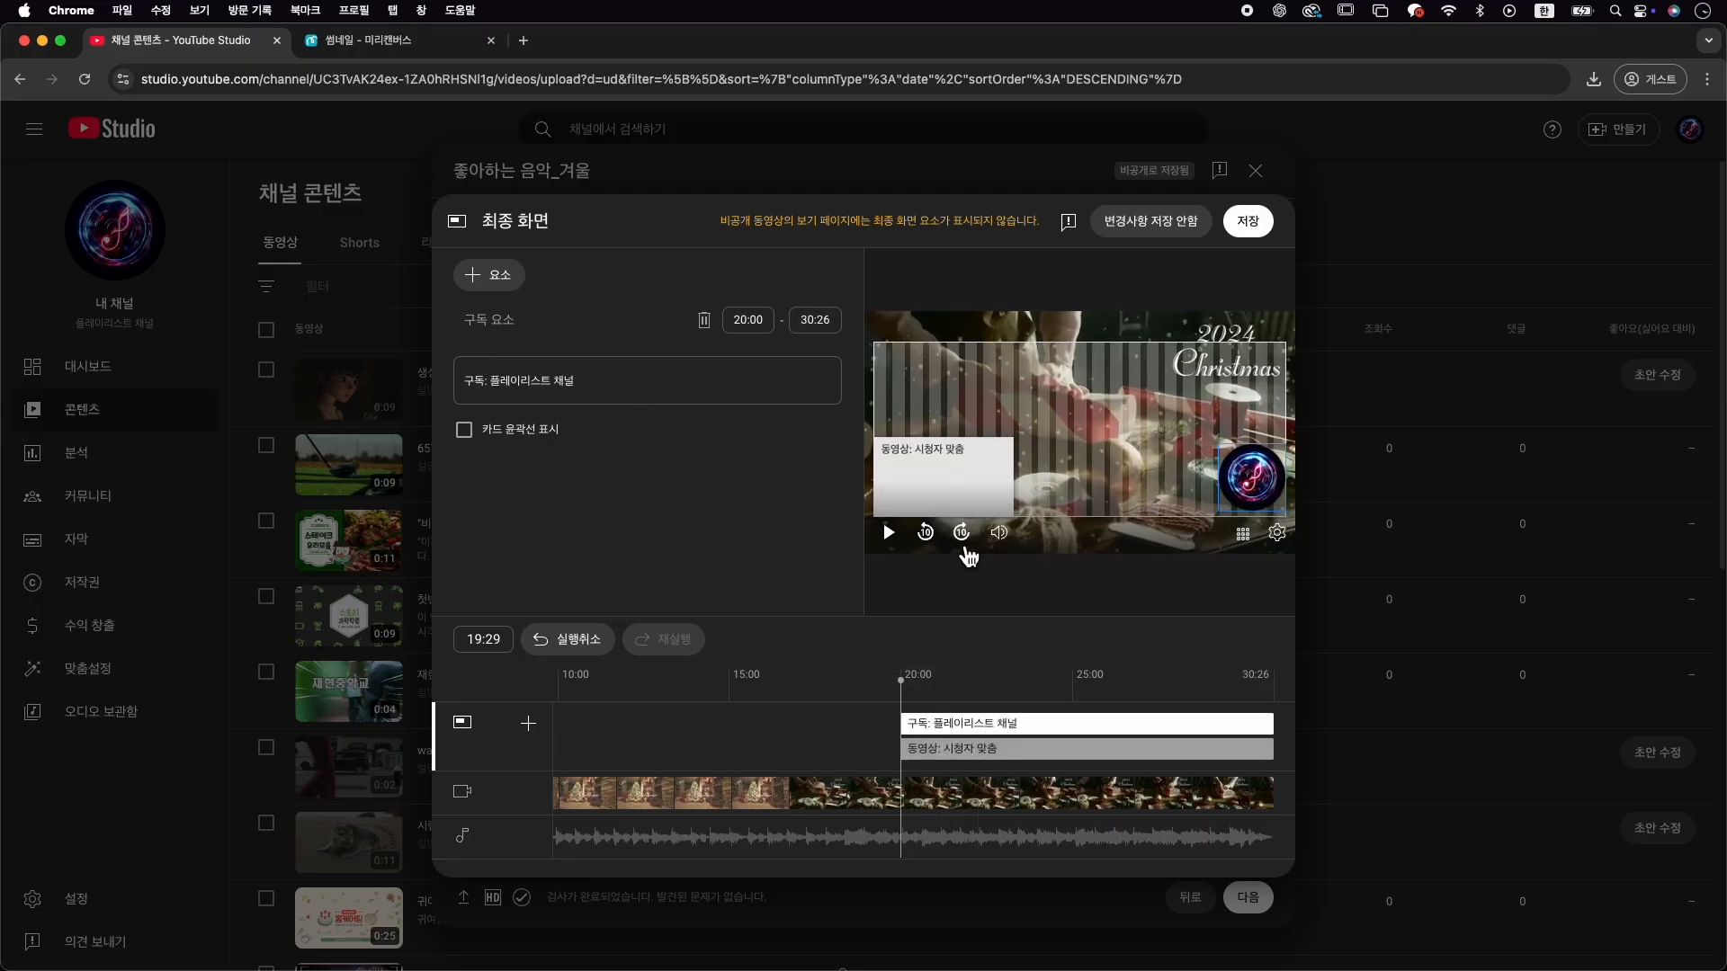
Shorten the subscribe and video elements so both run from 25:26 to 30:26, and save the end screen
left_click_drag(916, 722, 1102, 722)
left_click(1229, 750)
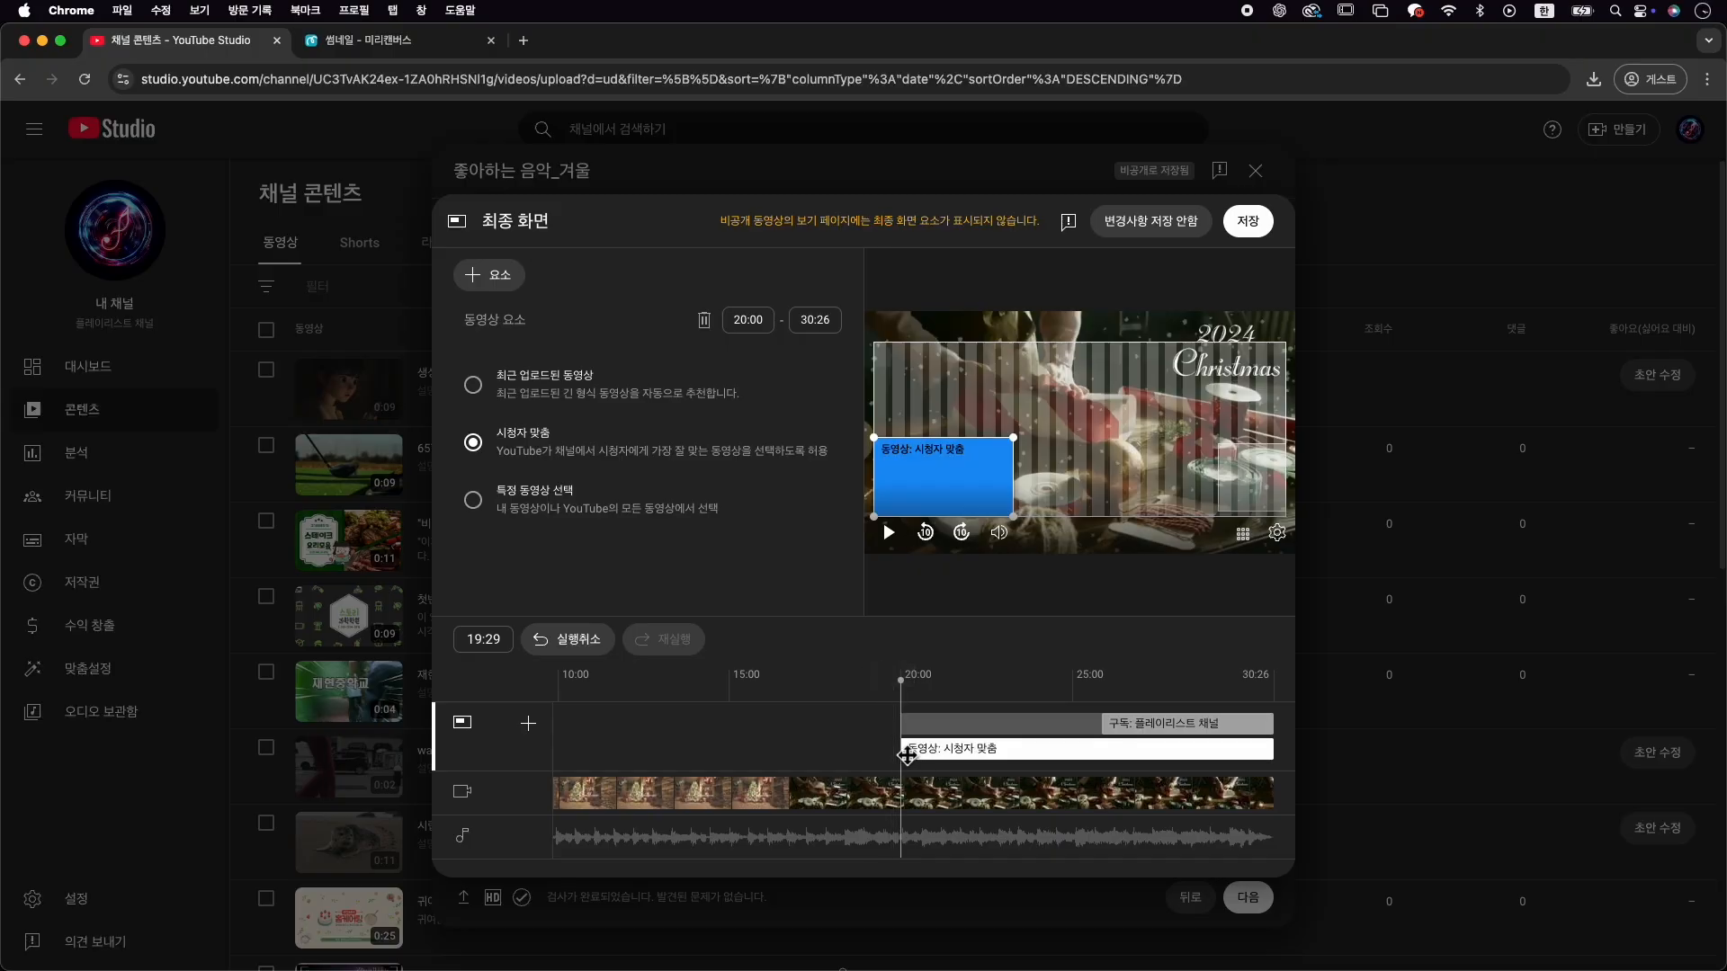
left_click_drag(902, 757, 1103, 757)
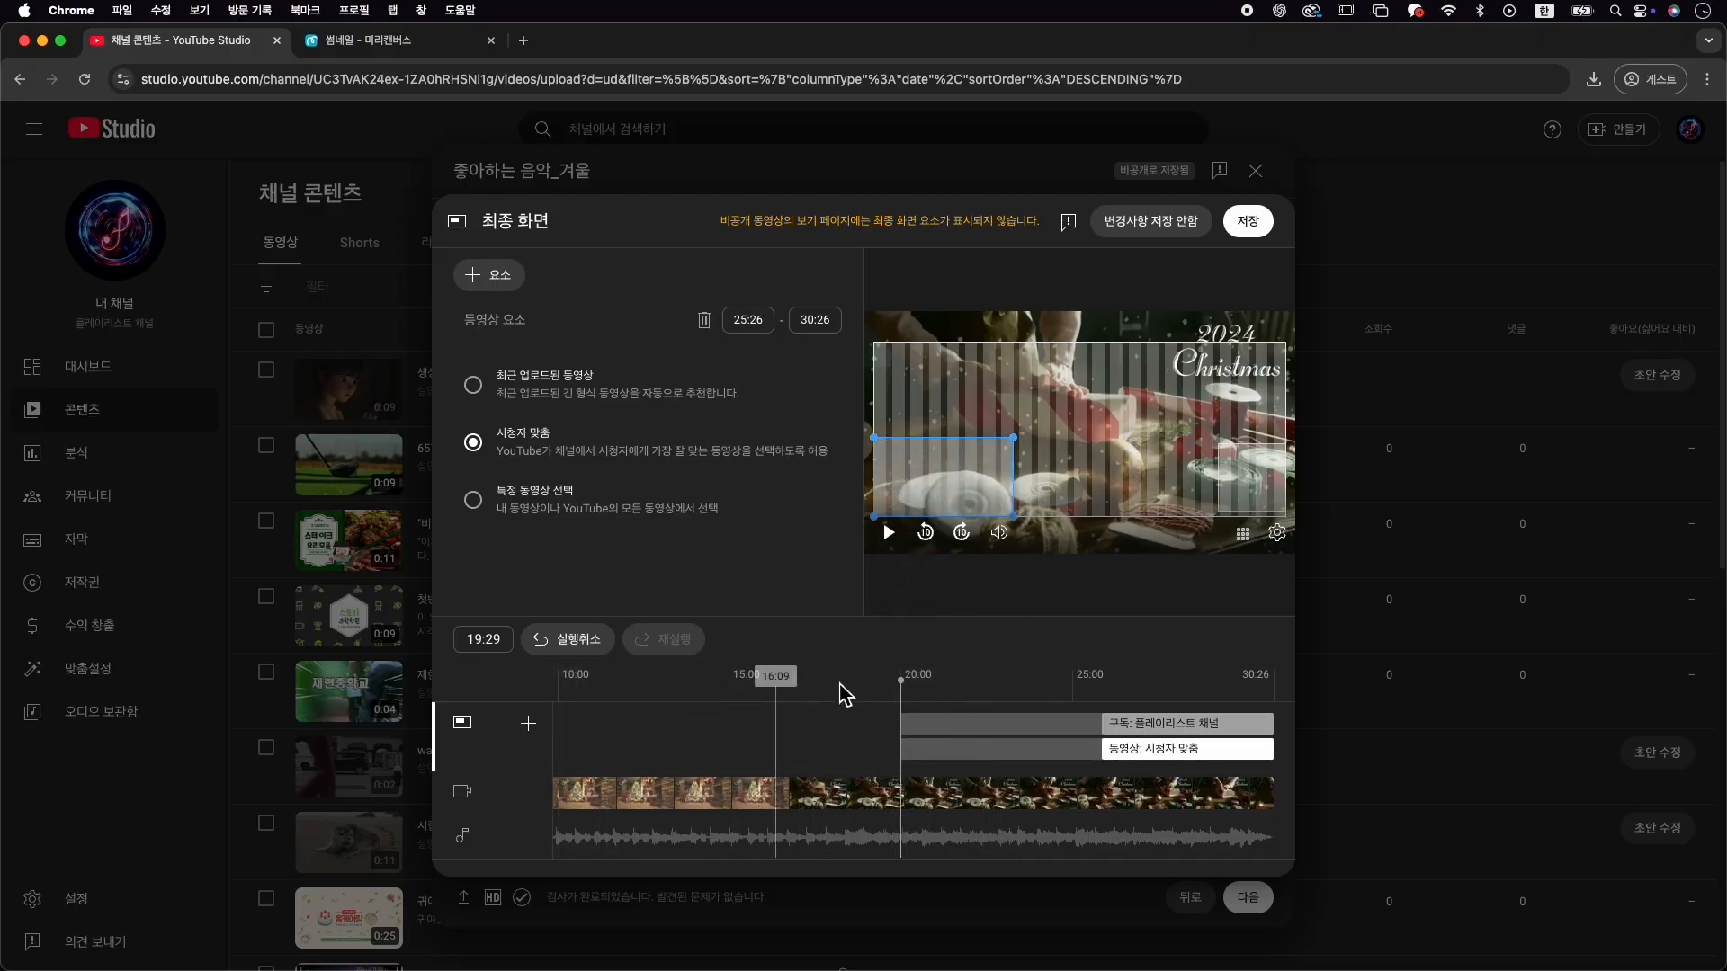
left_click(1106, 724)
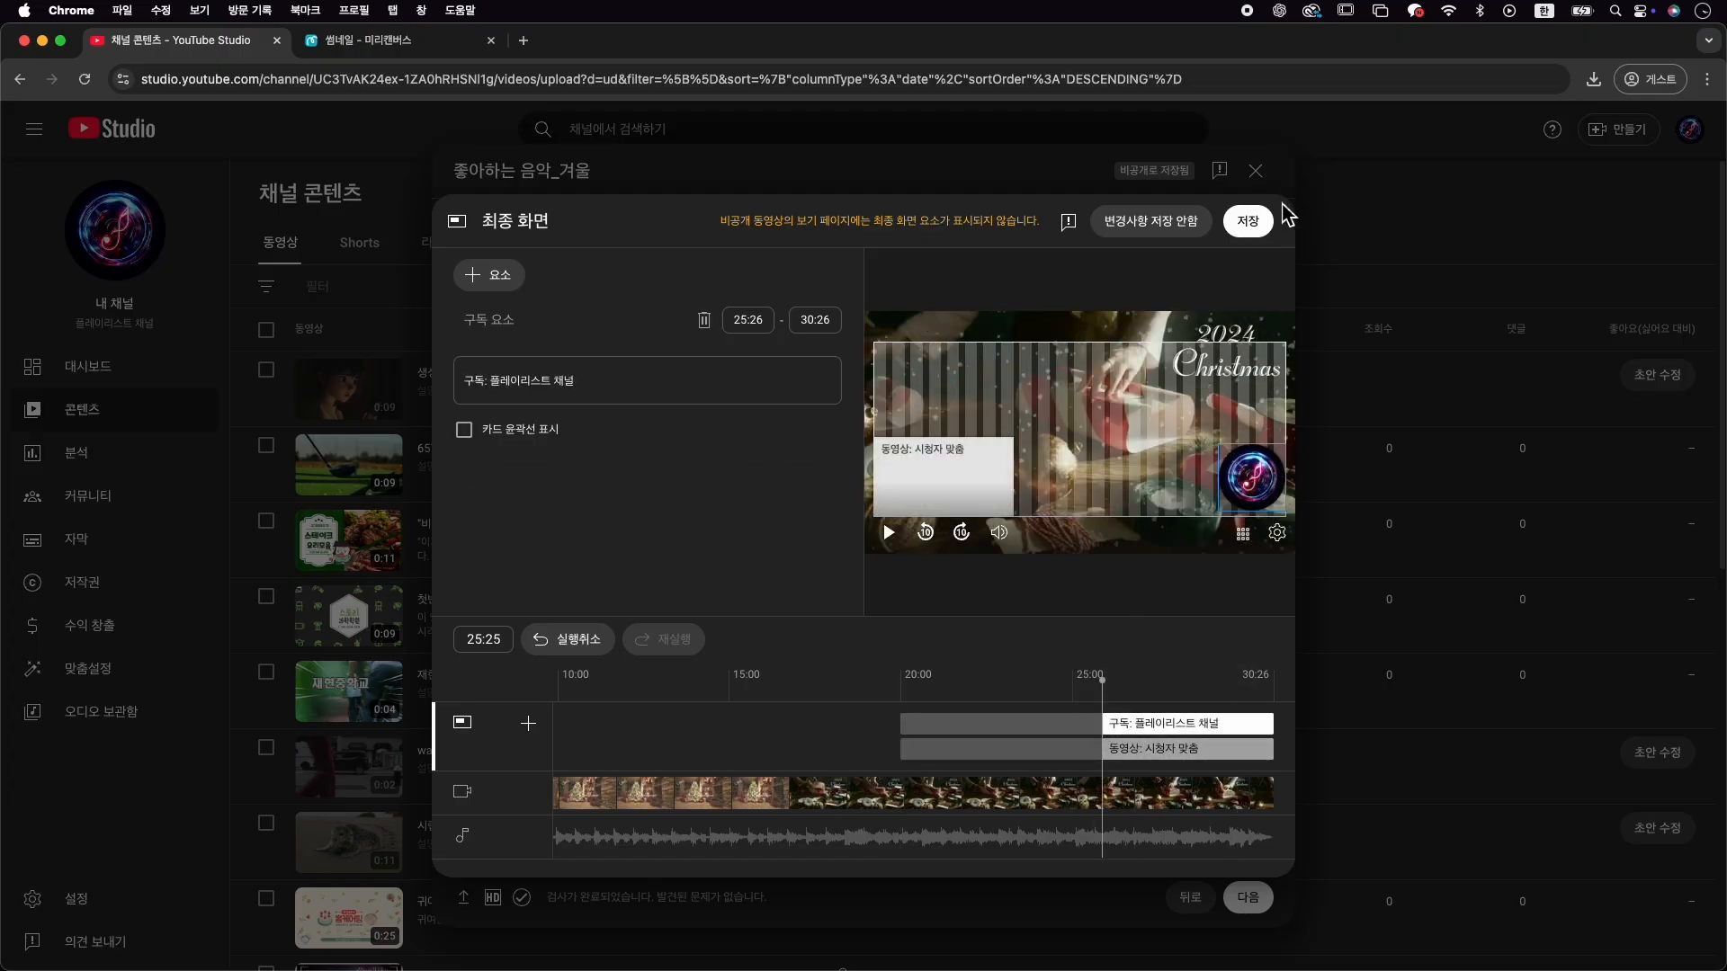
left_click(1248, 220)
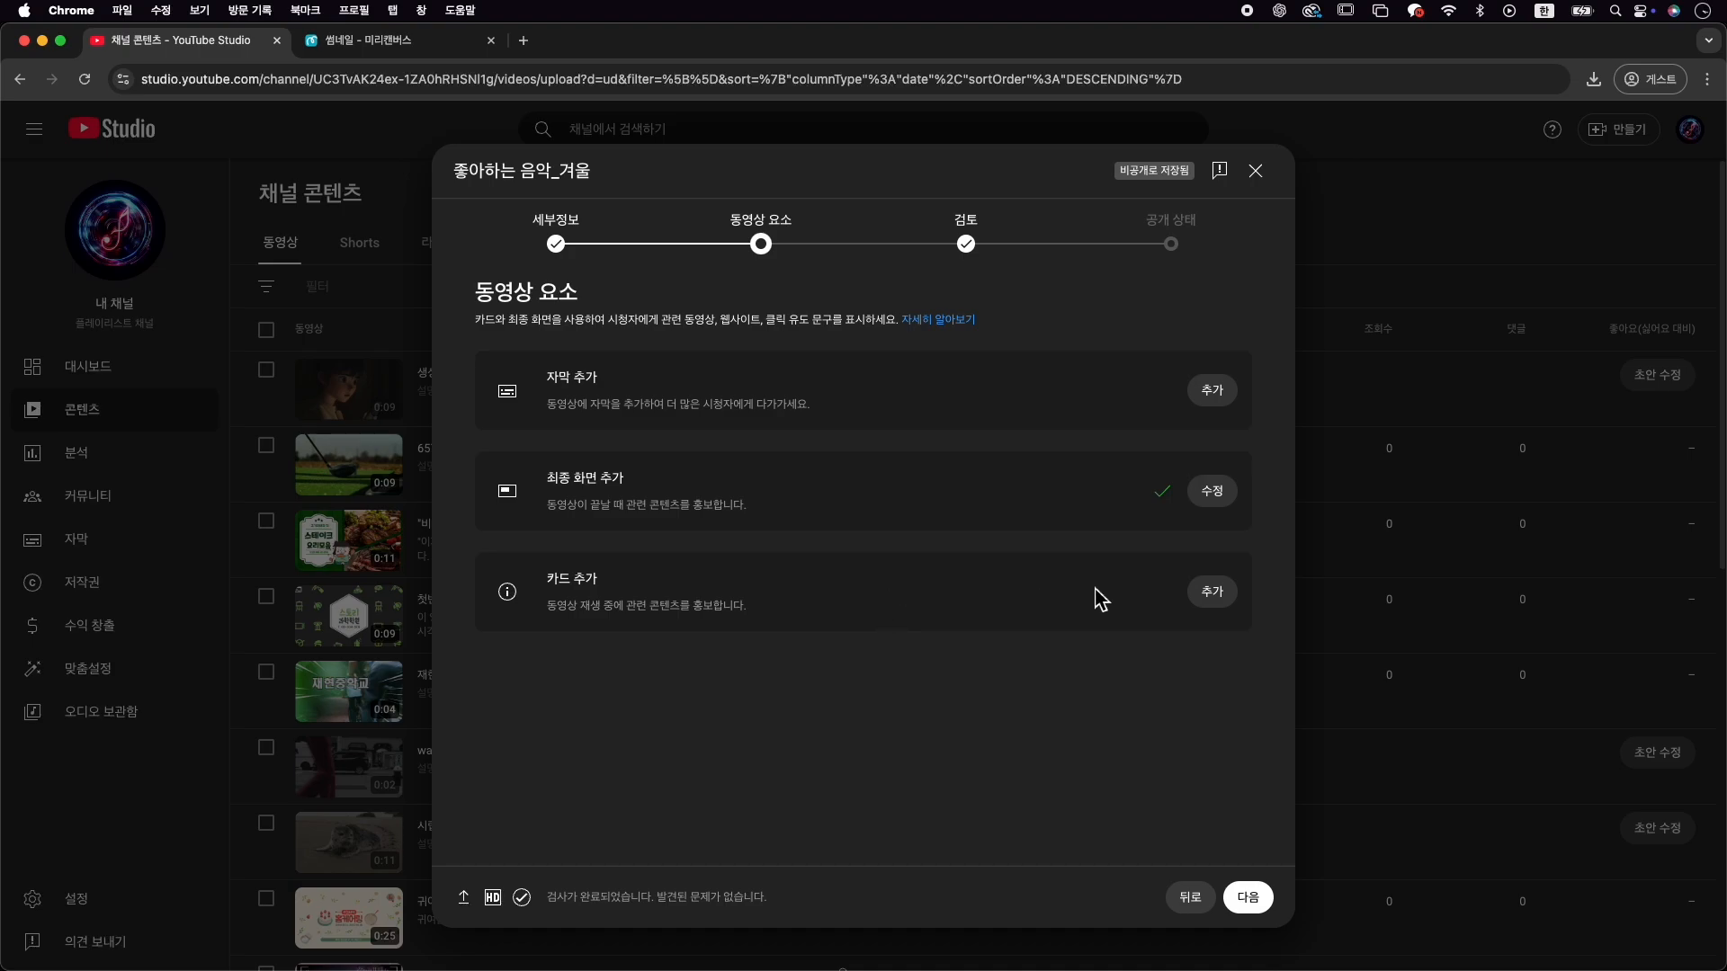
Add a video card at 04:26 linking to 생성형AI와 함께하는 재미있는 요리 영상 and save the cards
left_click(1229, 610)
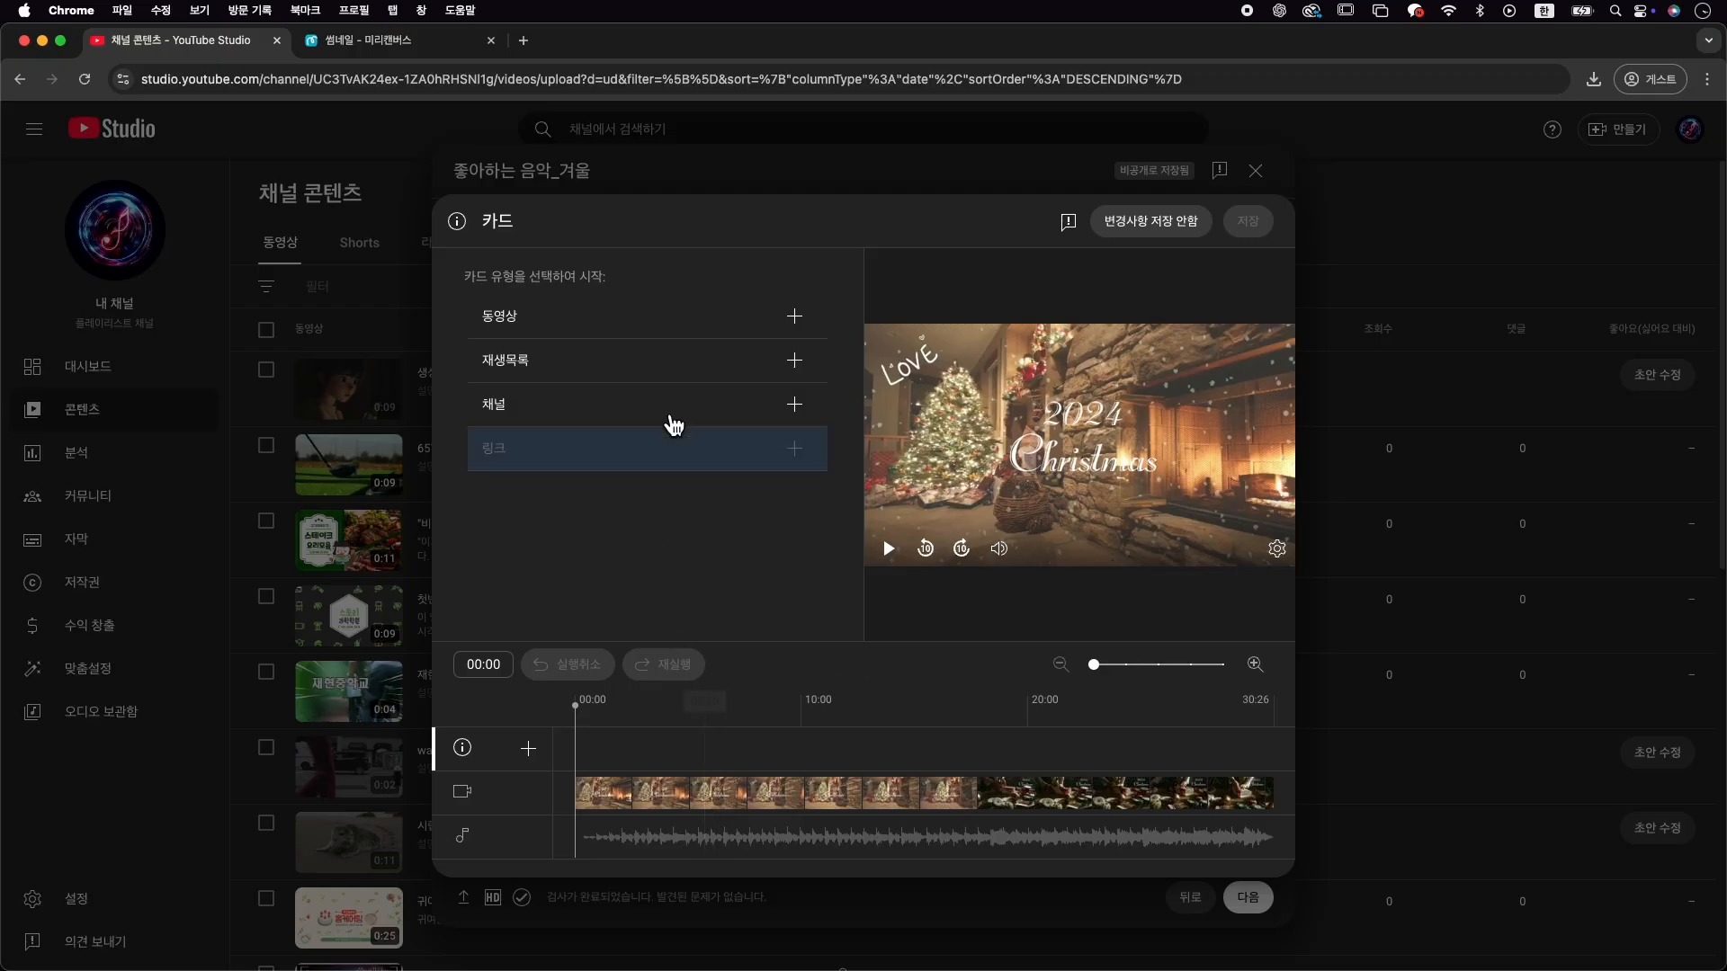
left_click(686, 715)
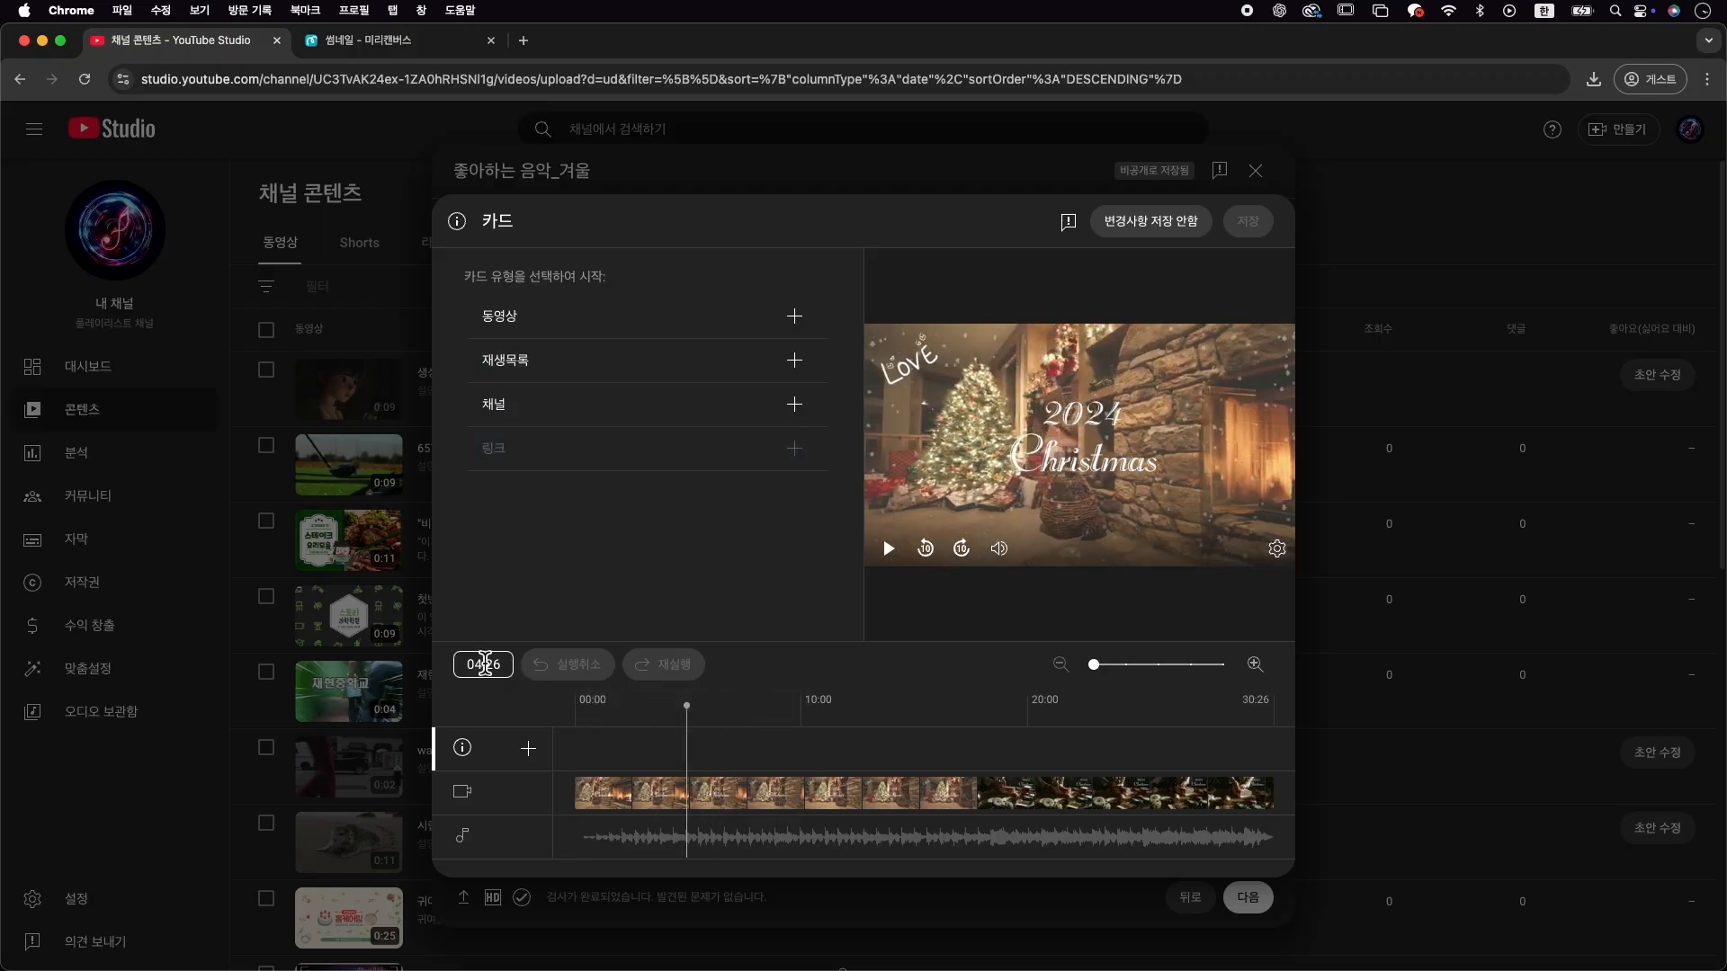
left_click(482, 664)
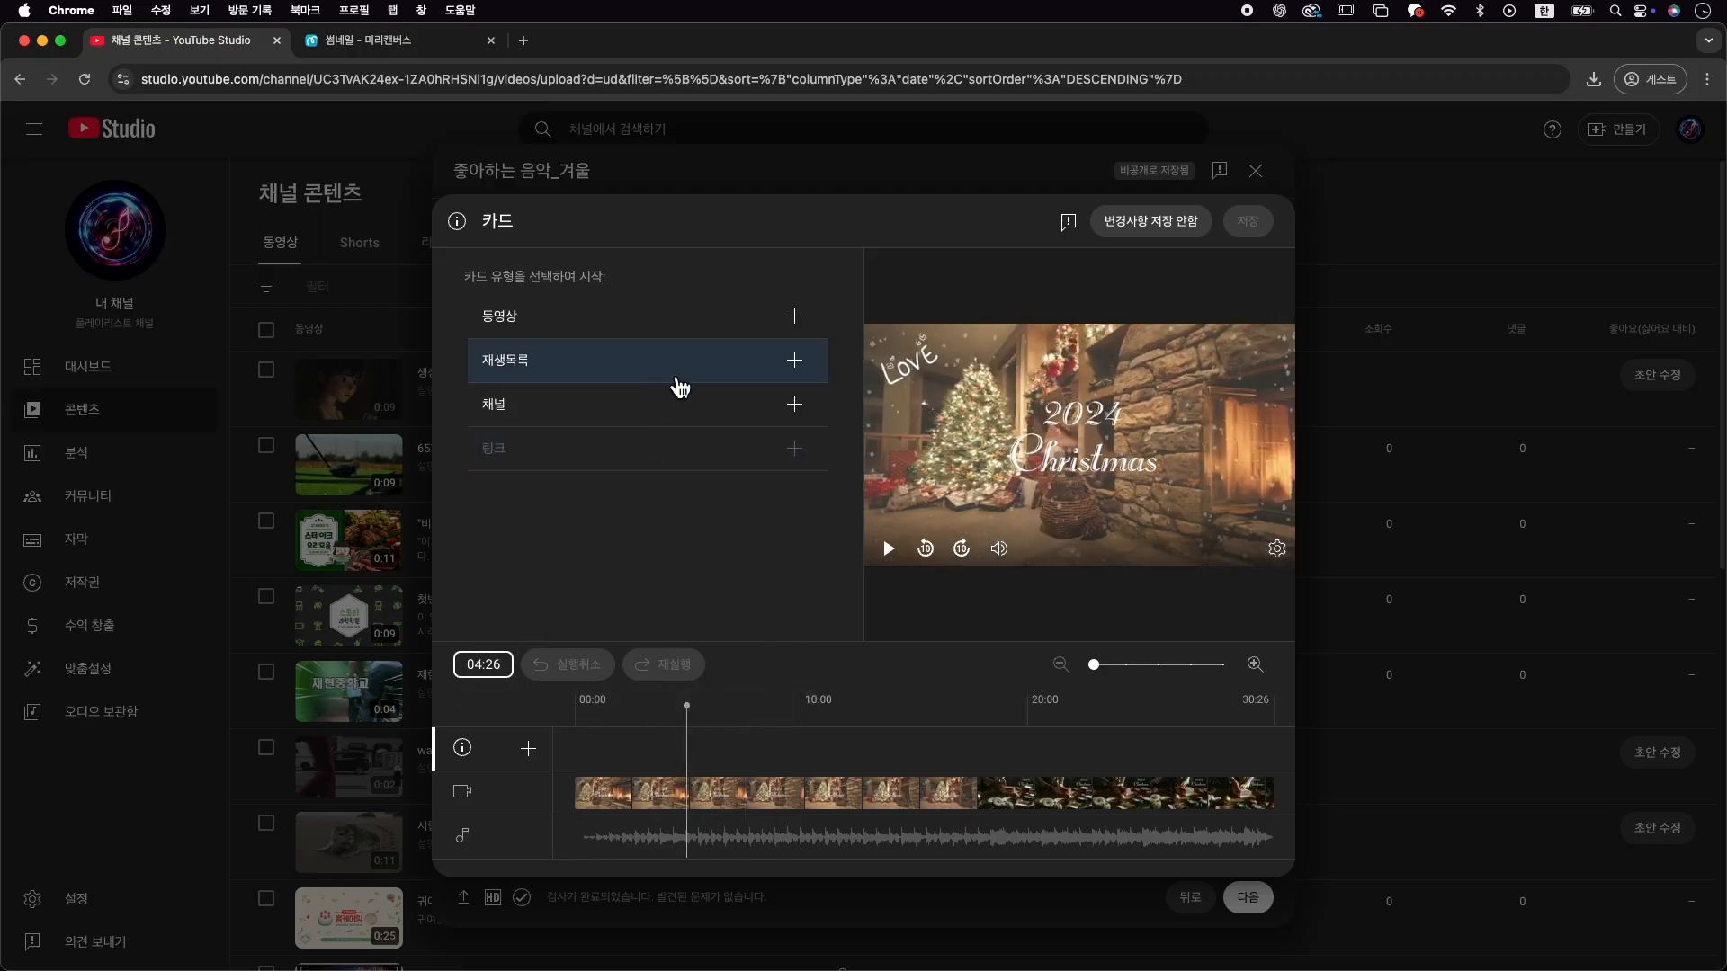
left_click(705, 333)
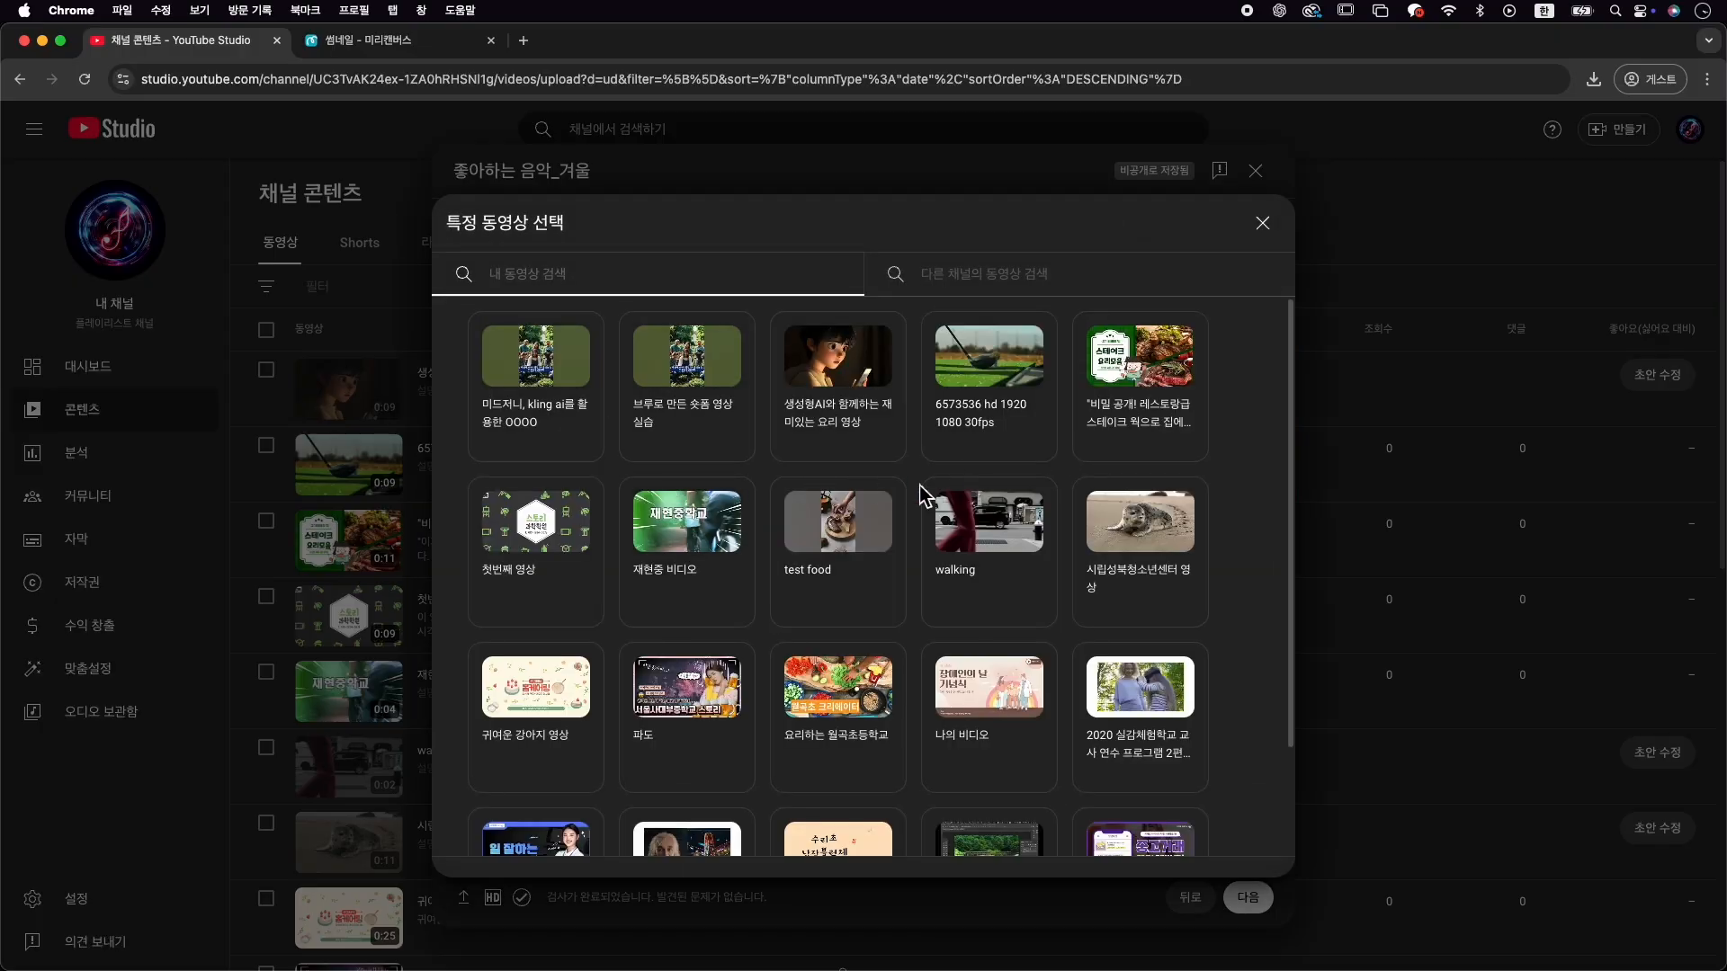
left_click(846, 388)
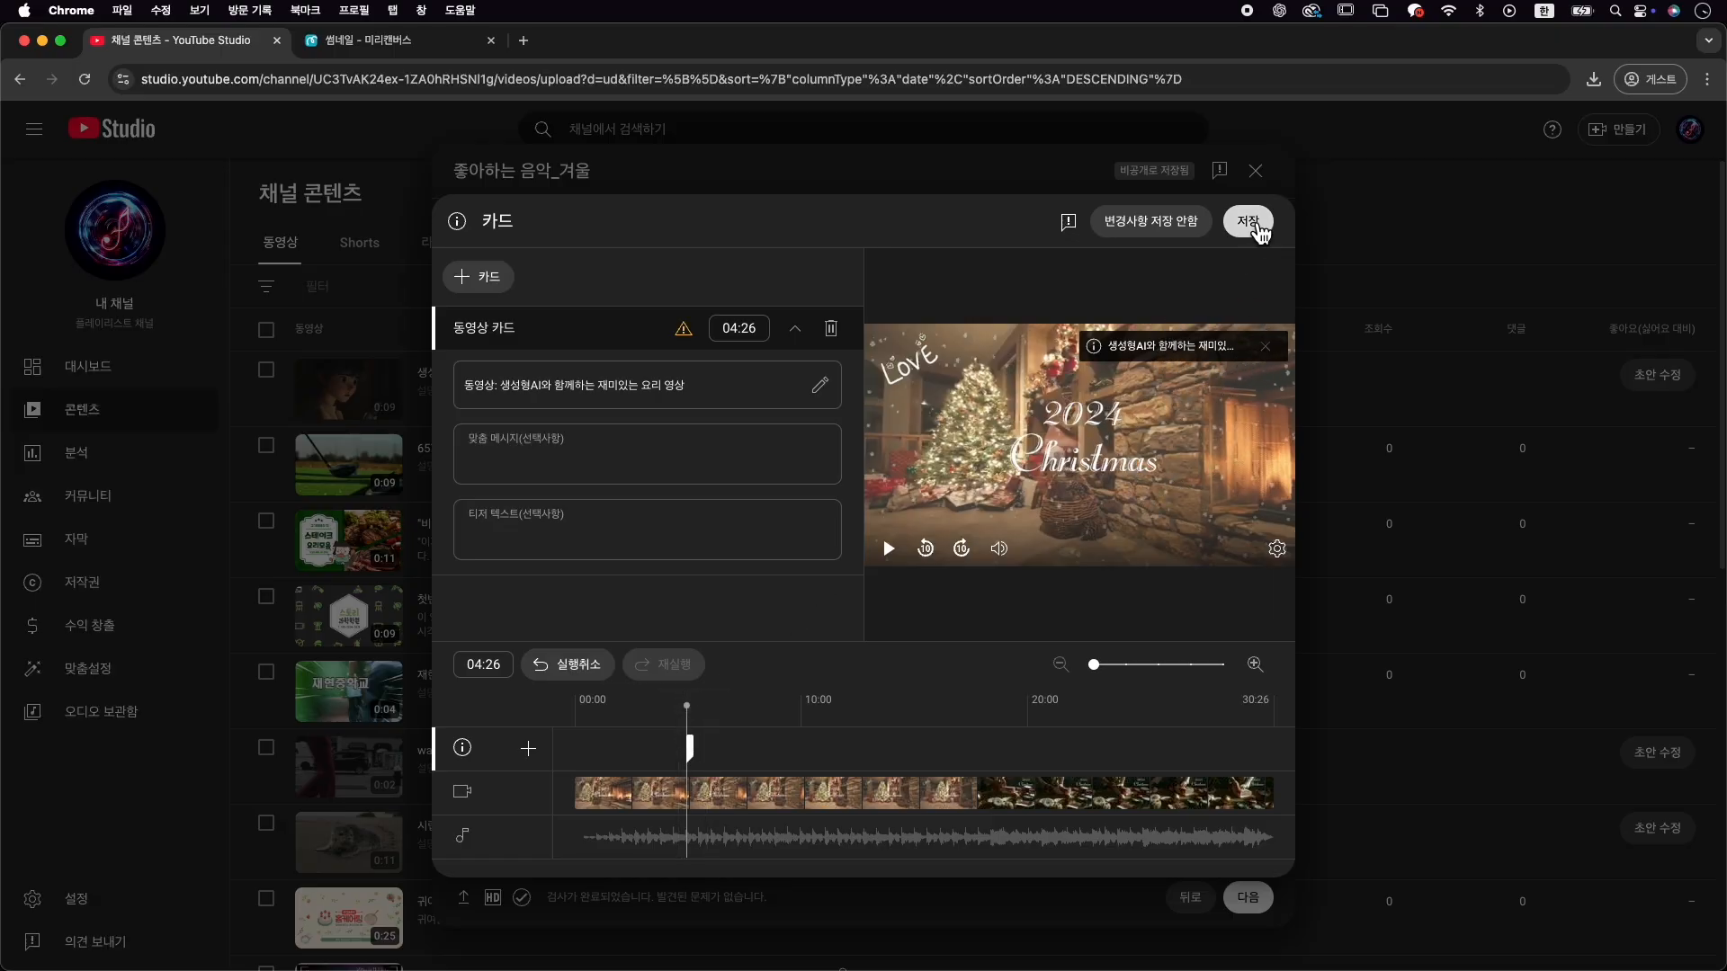
left_click(1248, 222)
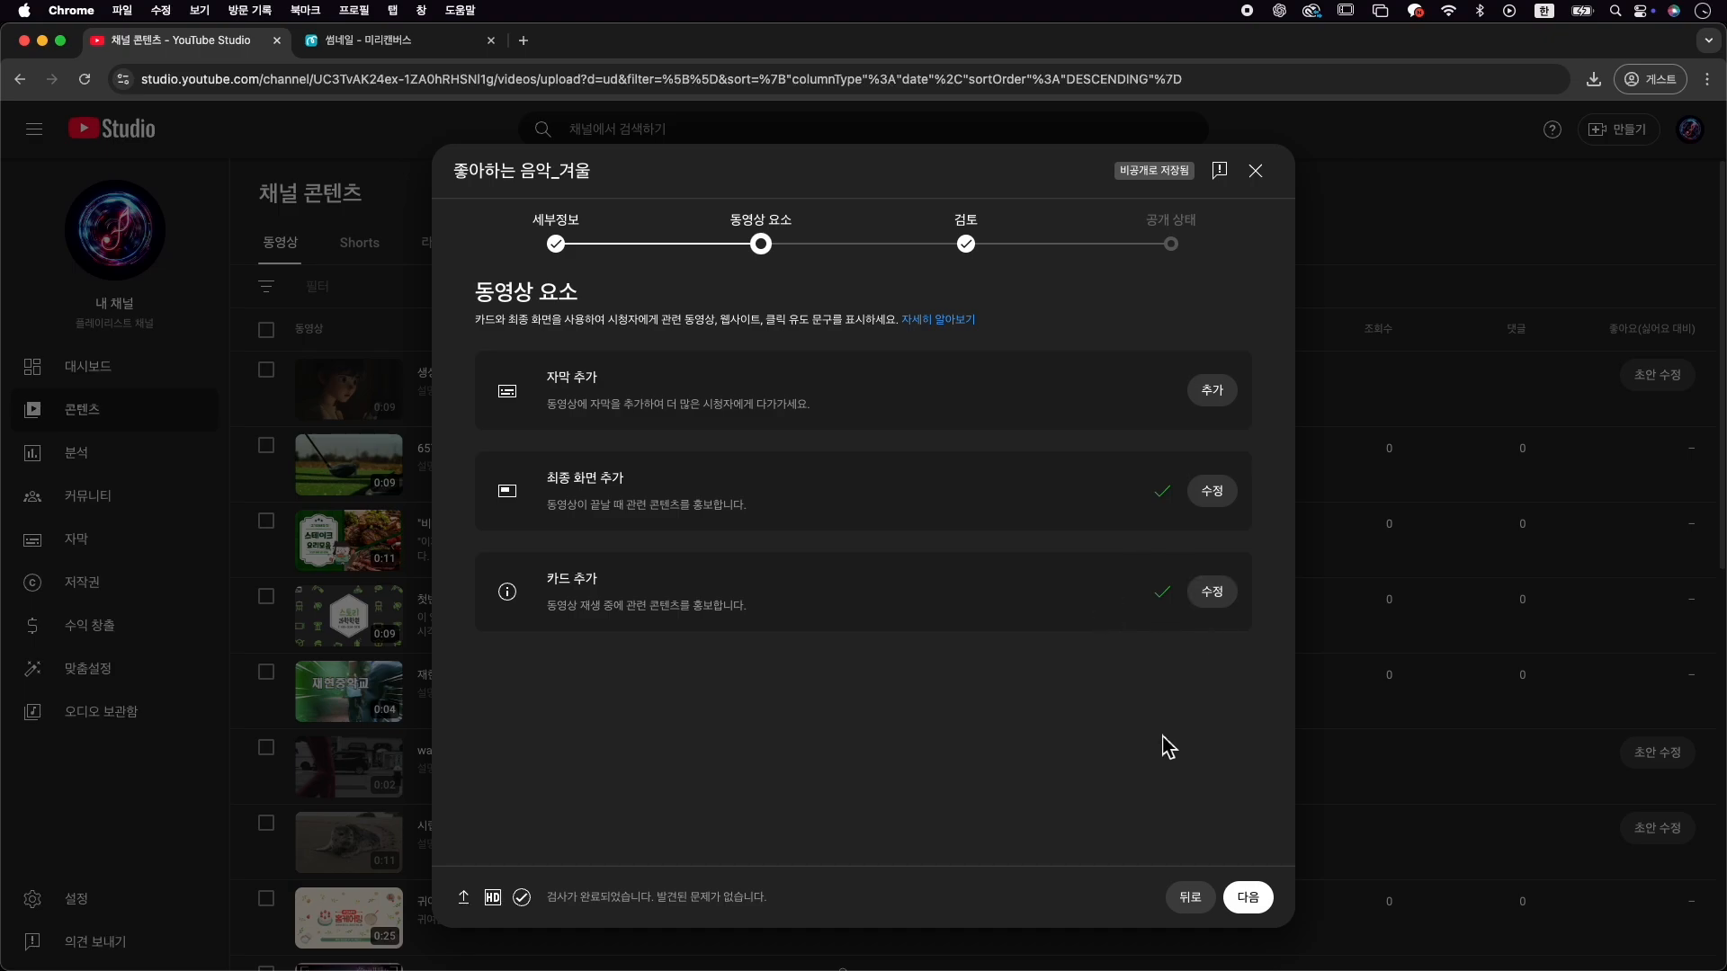
Proceed past the copyright check to the visibility settings, select 비공개 and open the 예약 options
left_click(1250, 897)
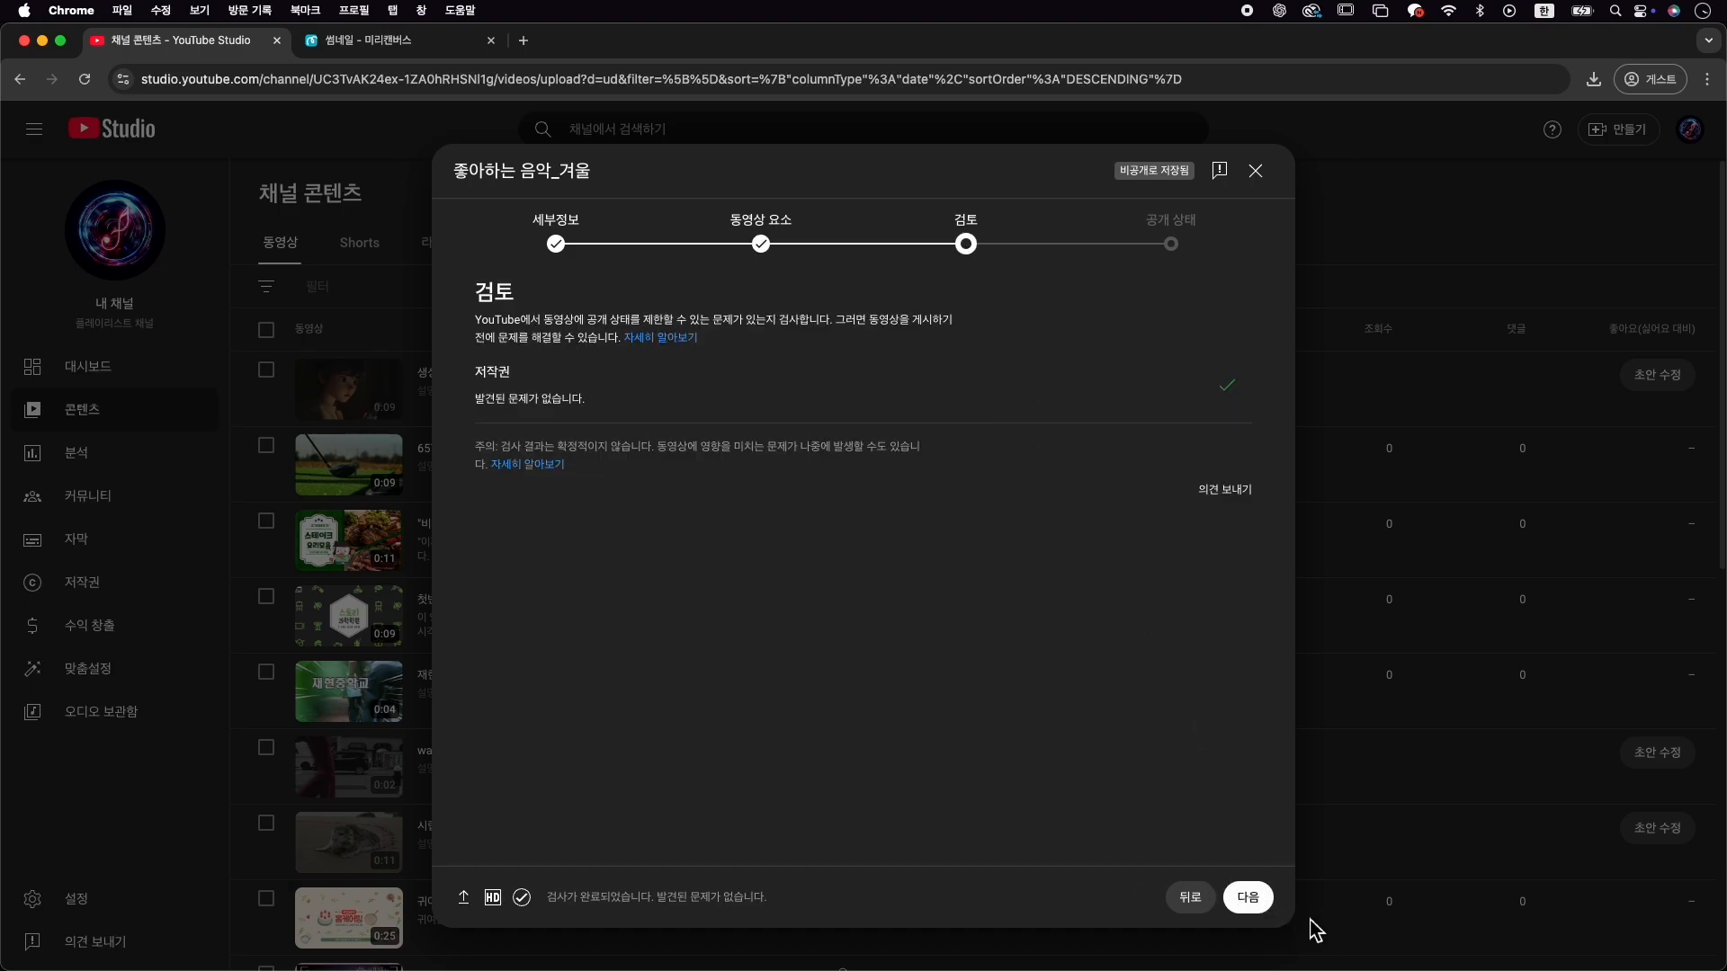
left_click(1248, 897)
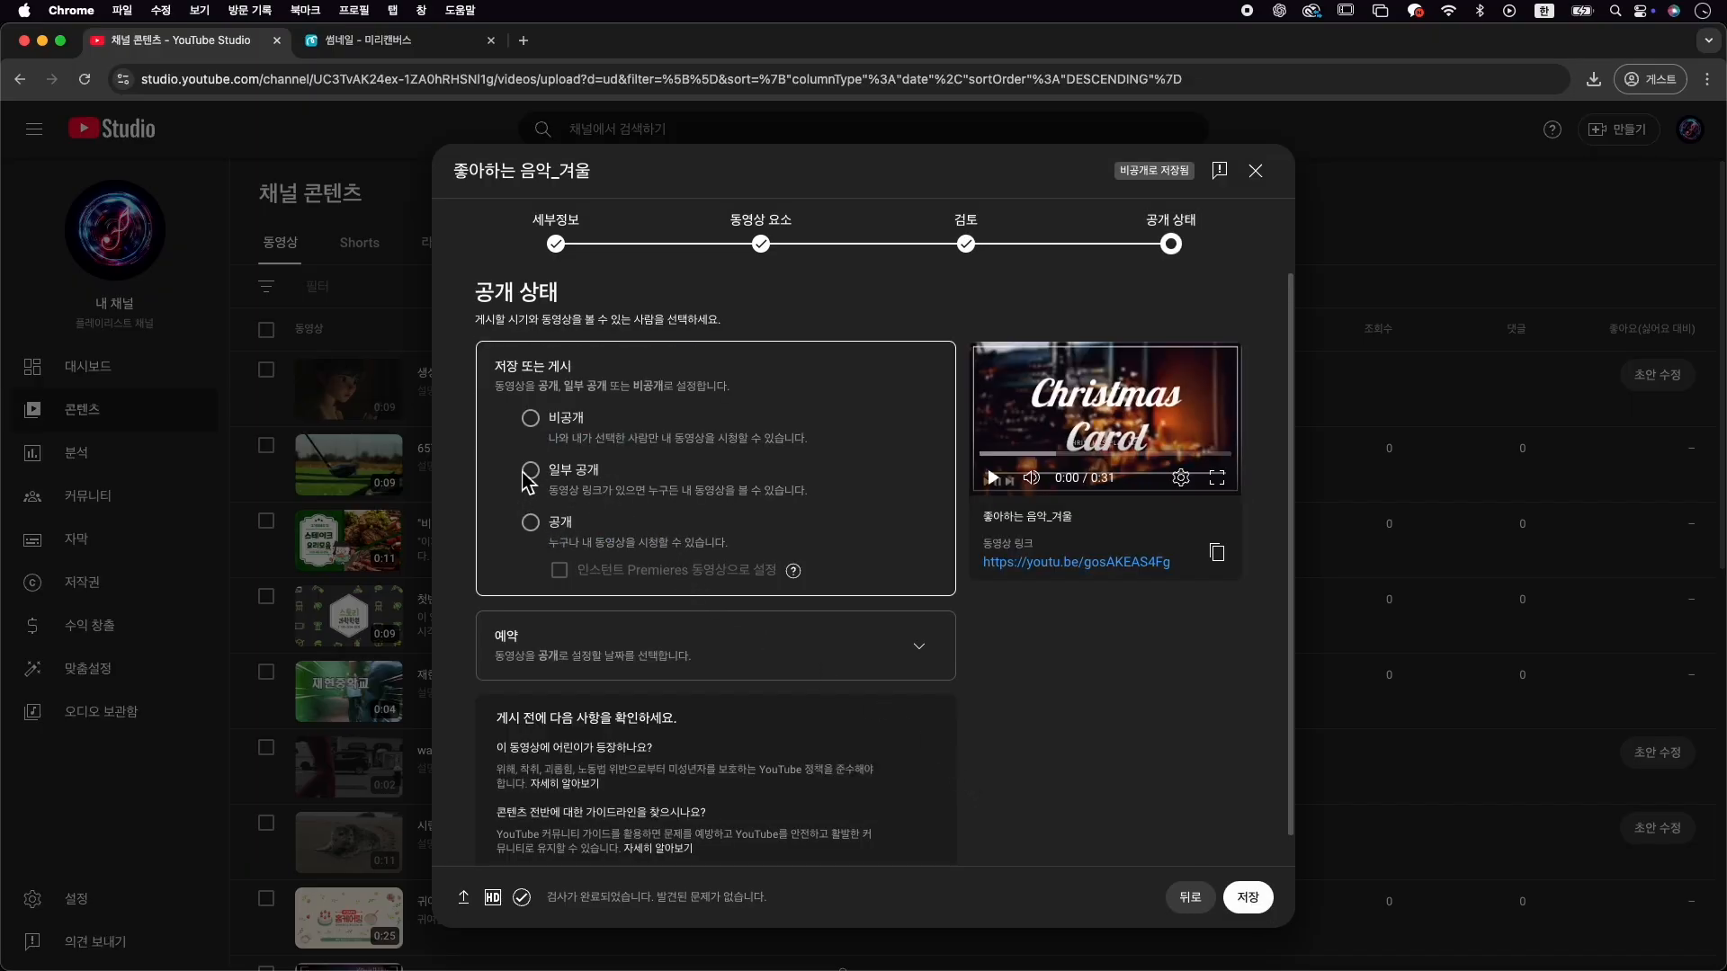
left_click(531, 419)
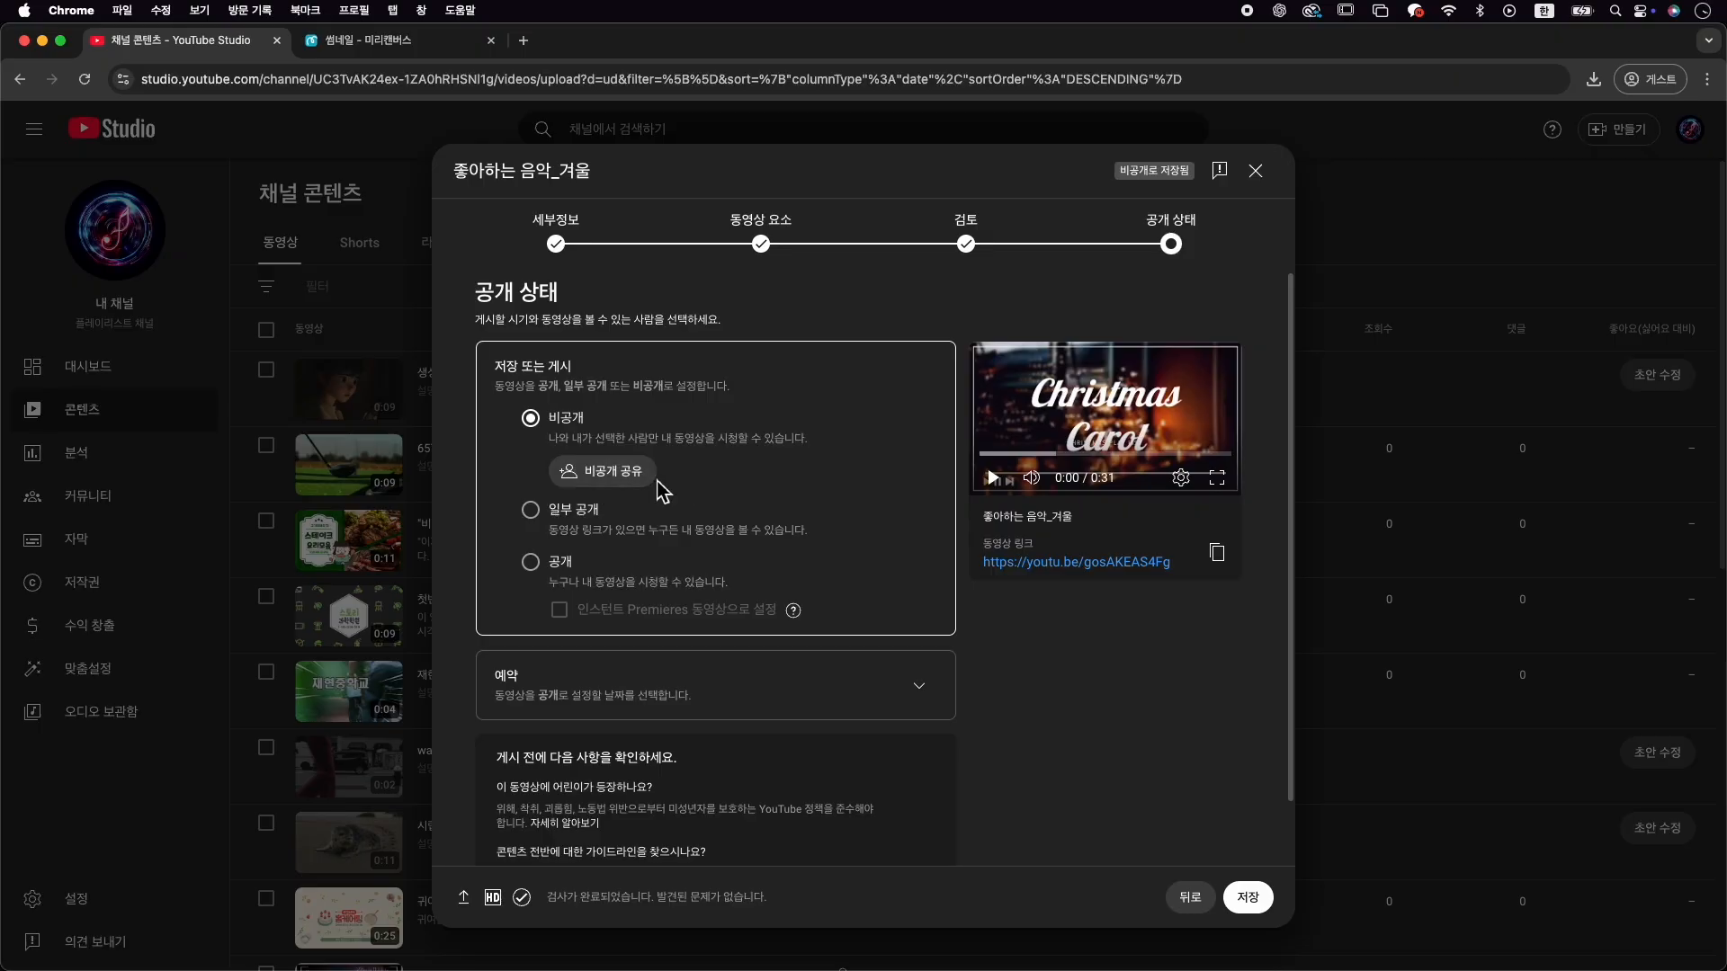
left_click(934, 673)
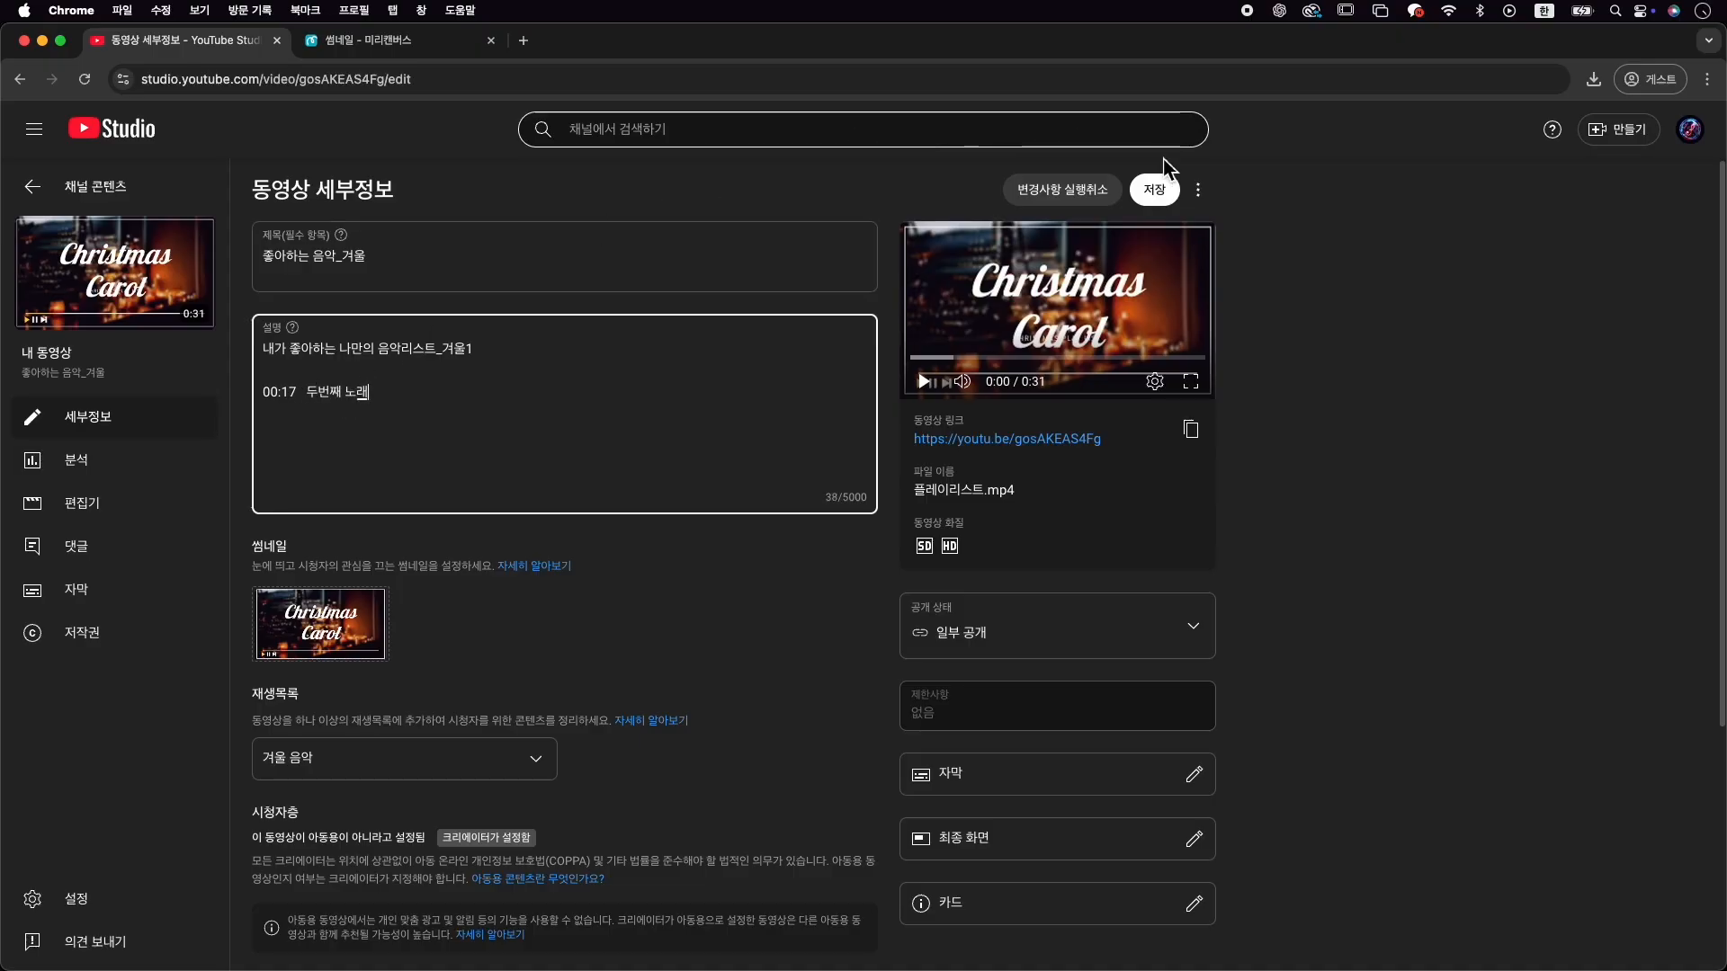
Save the video details with the line 00:17 두번째 노래 in the description
left_click(1166, 196)
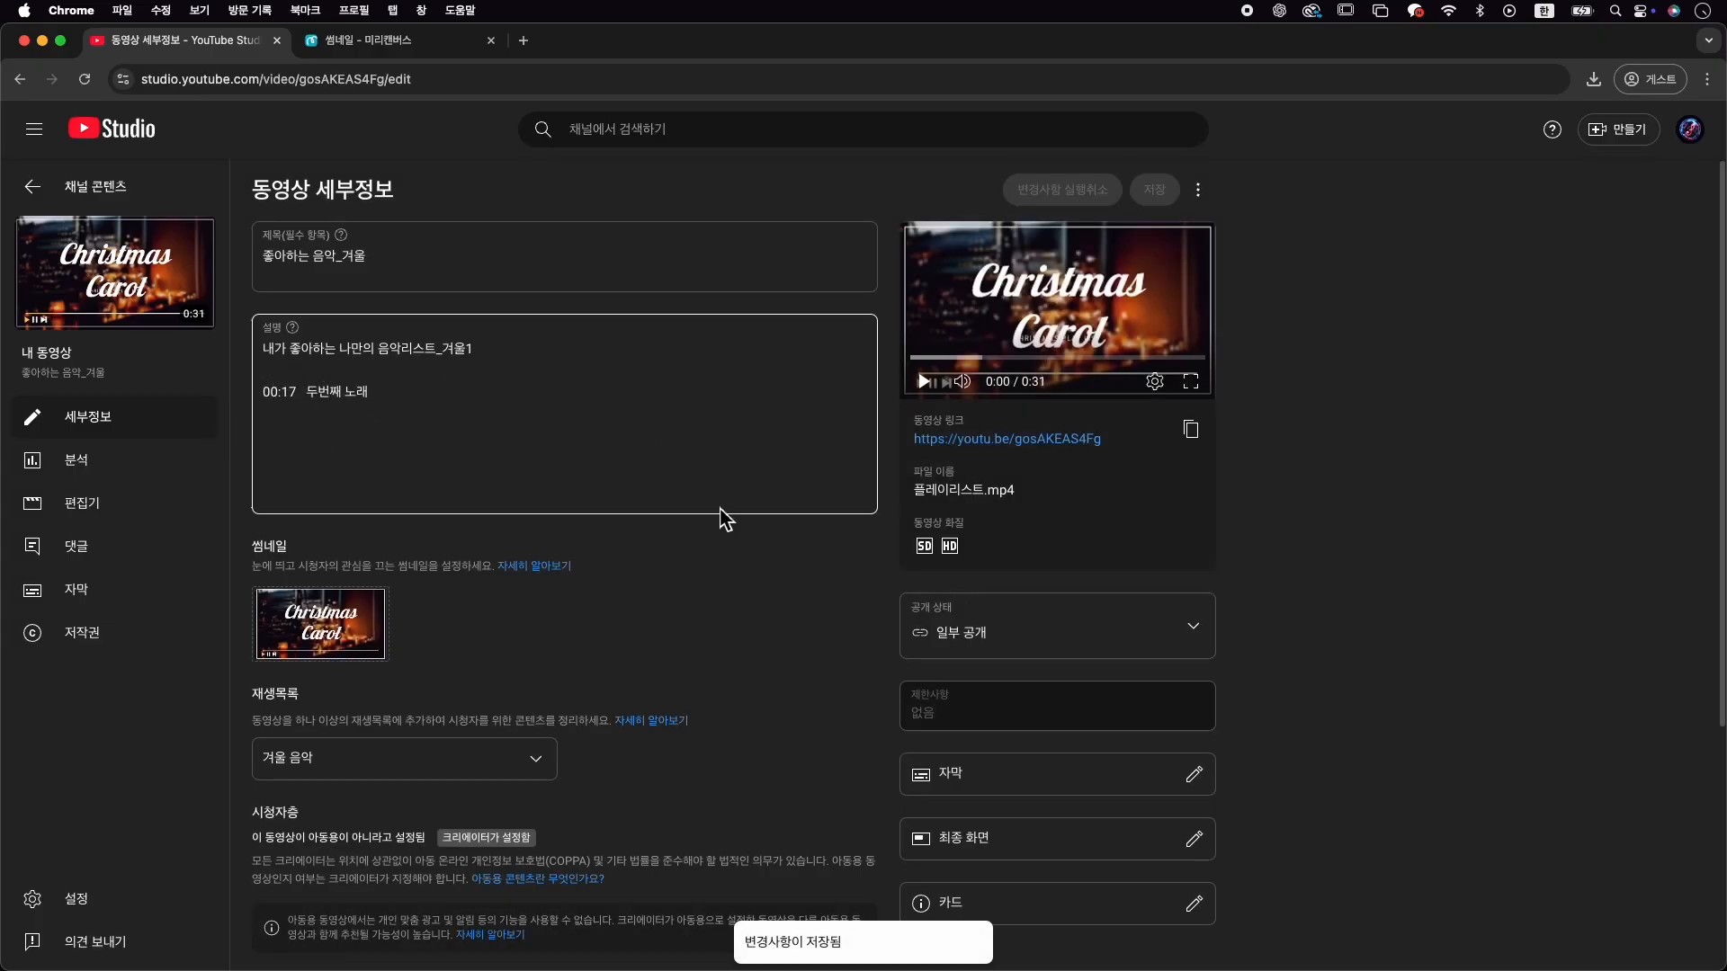
left_click(1100, 656)
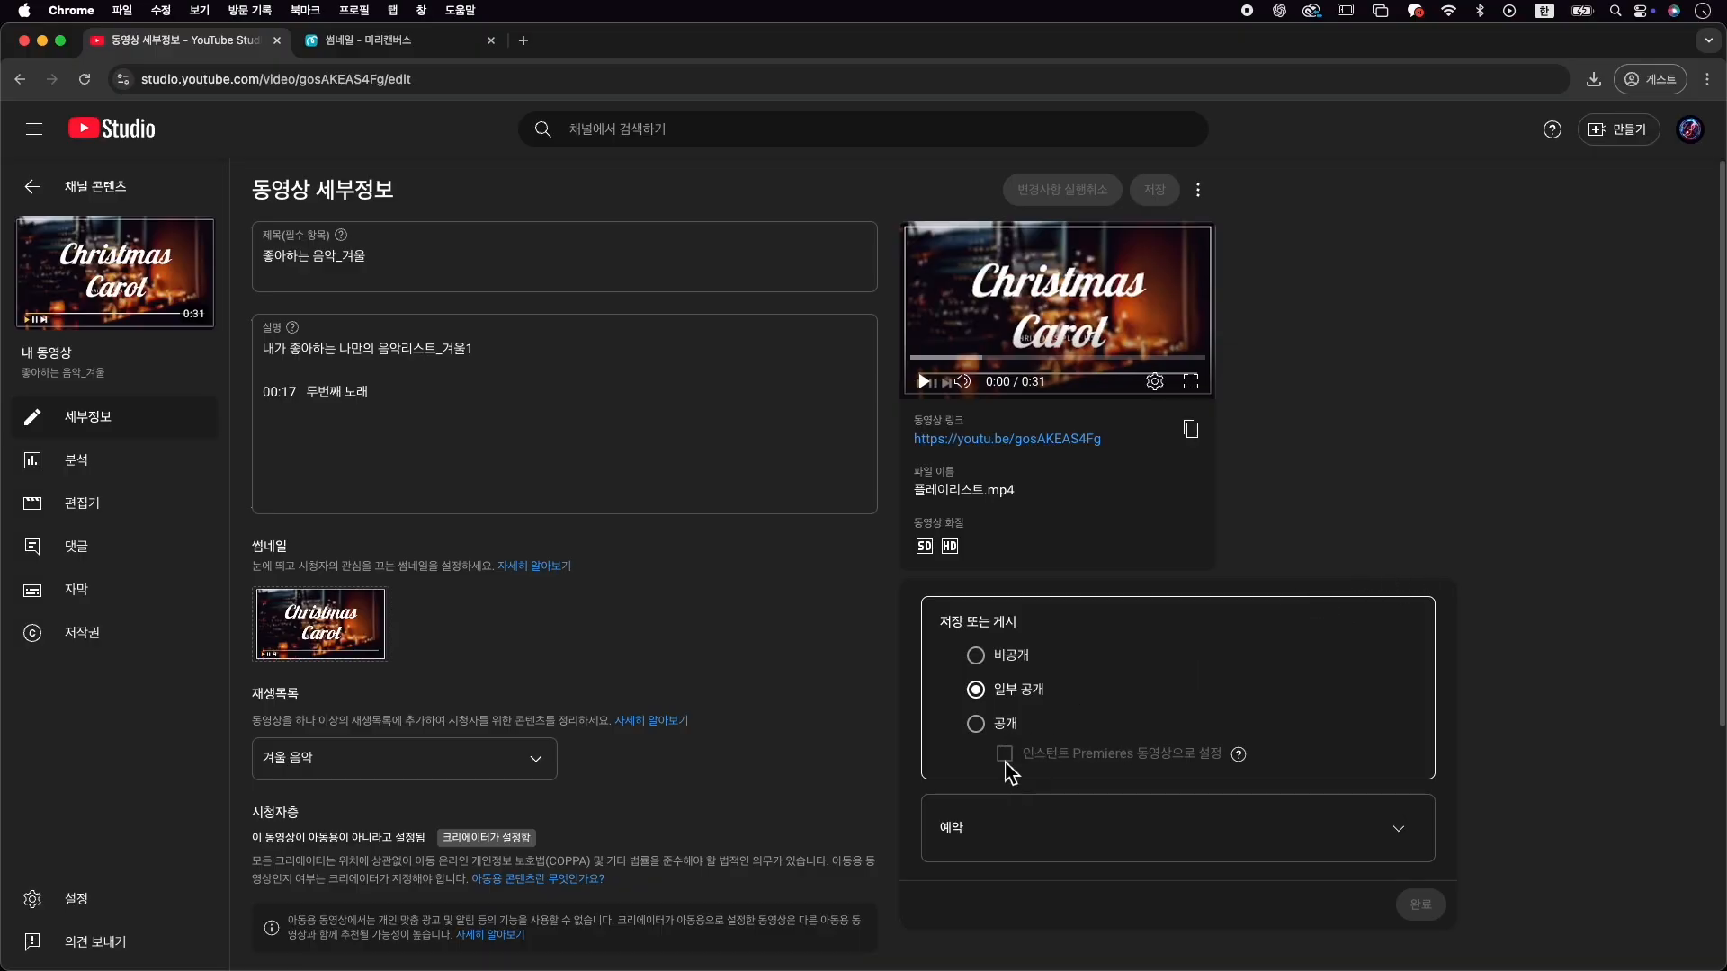
left_click(998, 659)
left_click(1019, 699)
left_click(1498, 857)
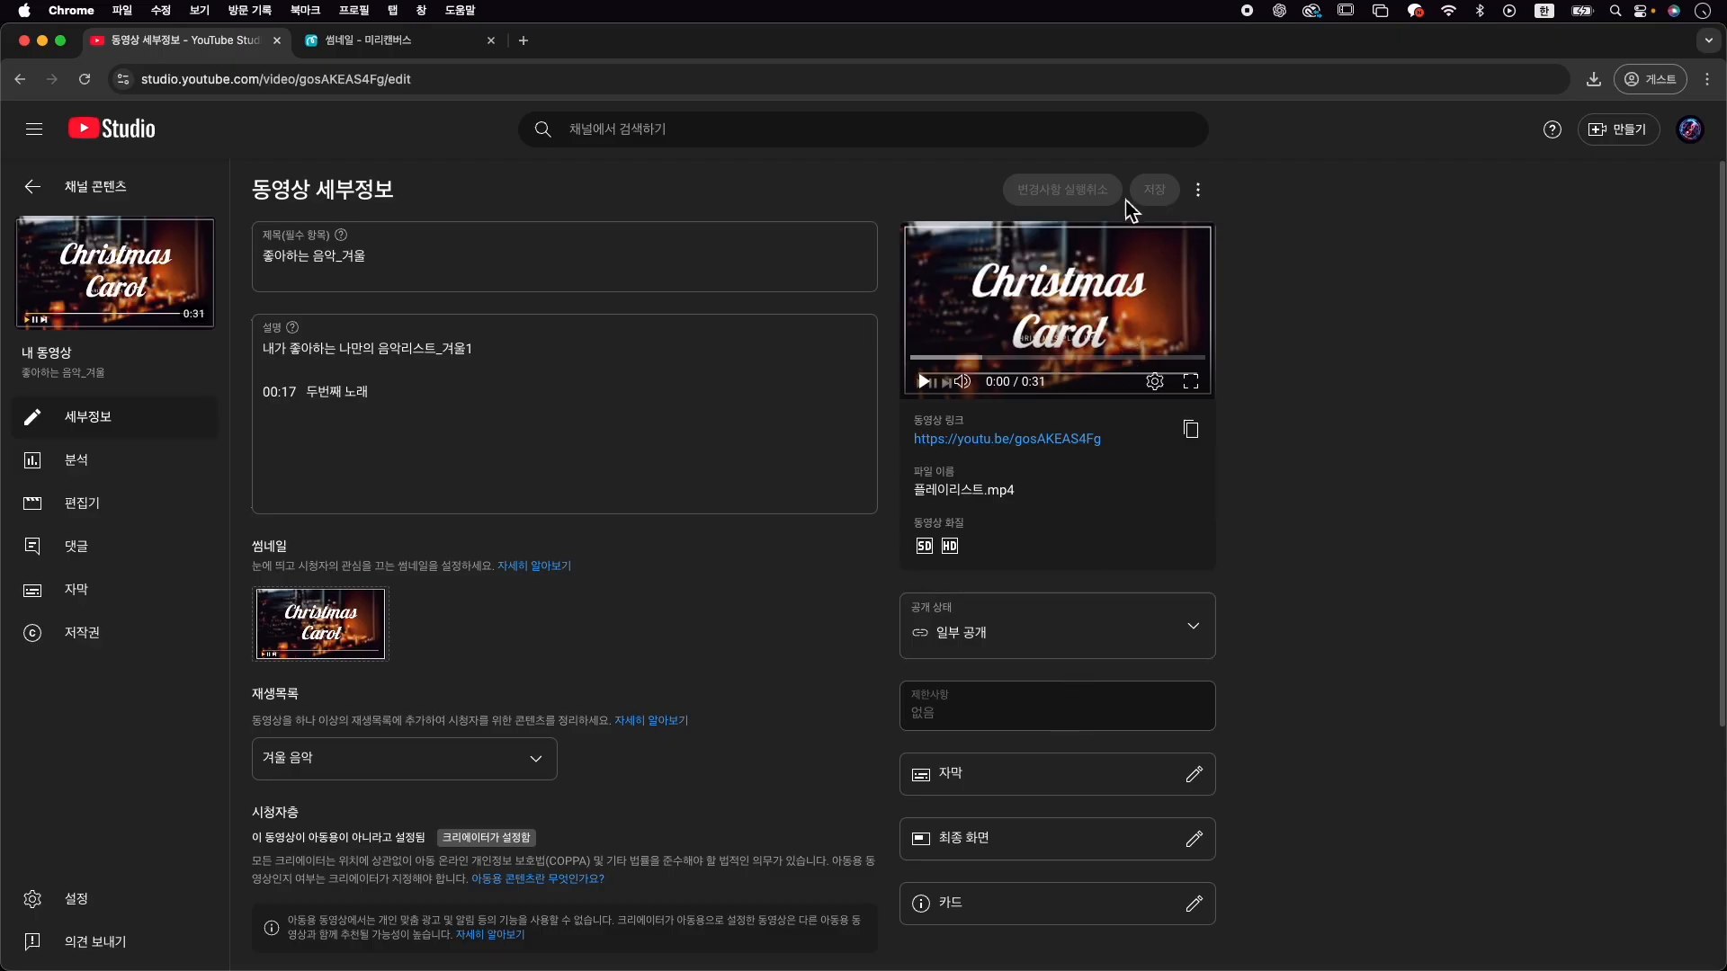
Open the video's watch page, expand its description and test the 00:17 timestamp link, pausing playback after the jump
left_click(1067, 440)
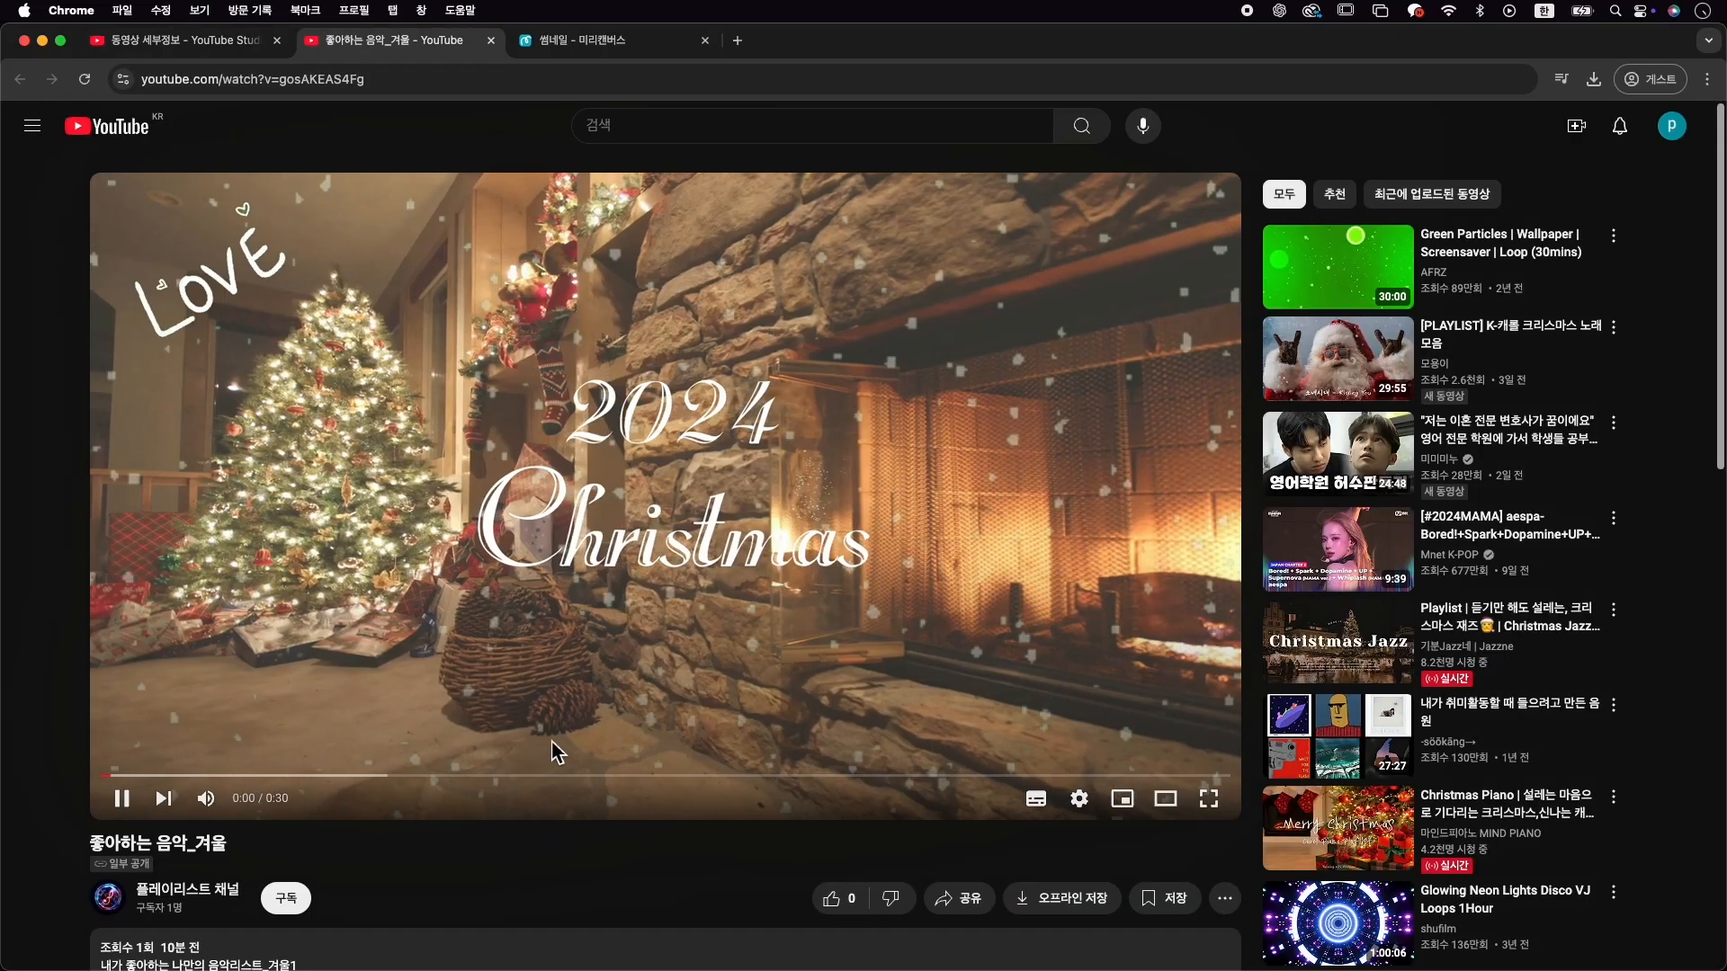
left_click(649, 553)
scroll(451, 601, "down", 4)
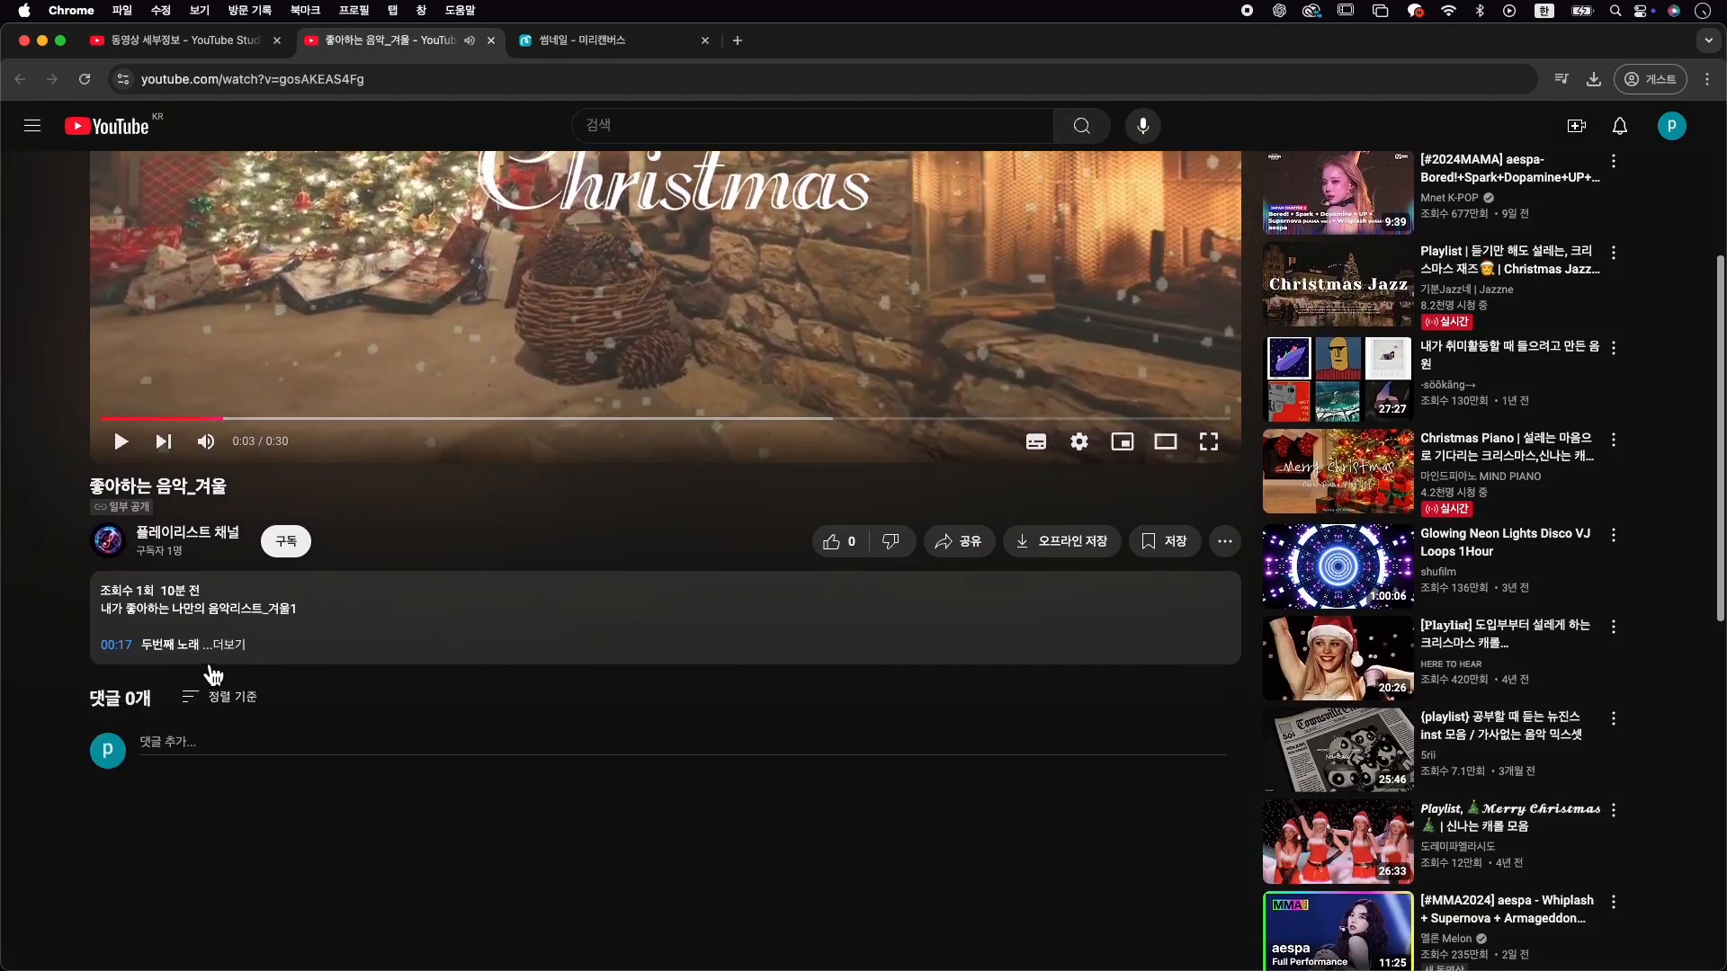
left_click(219, 651)
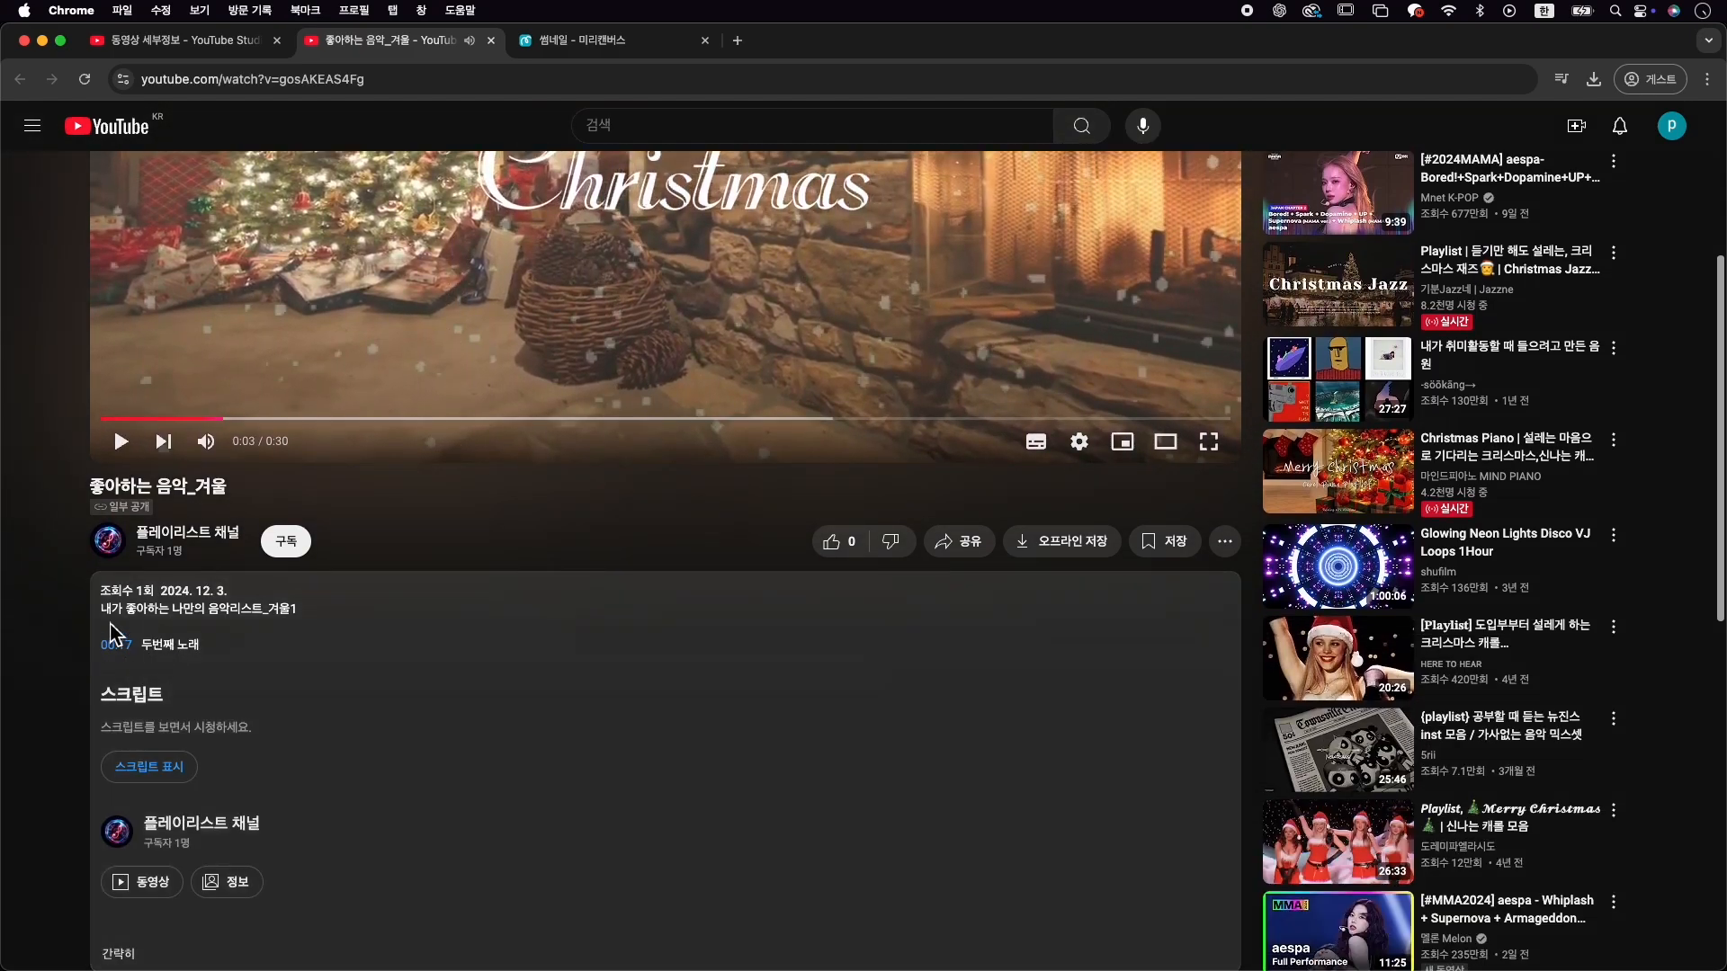
left_click(122, 645)
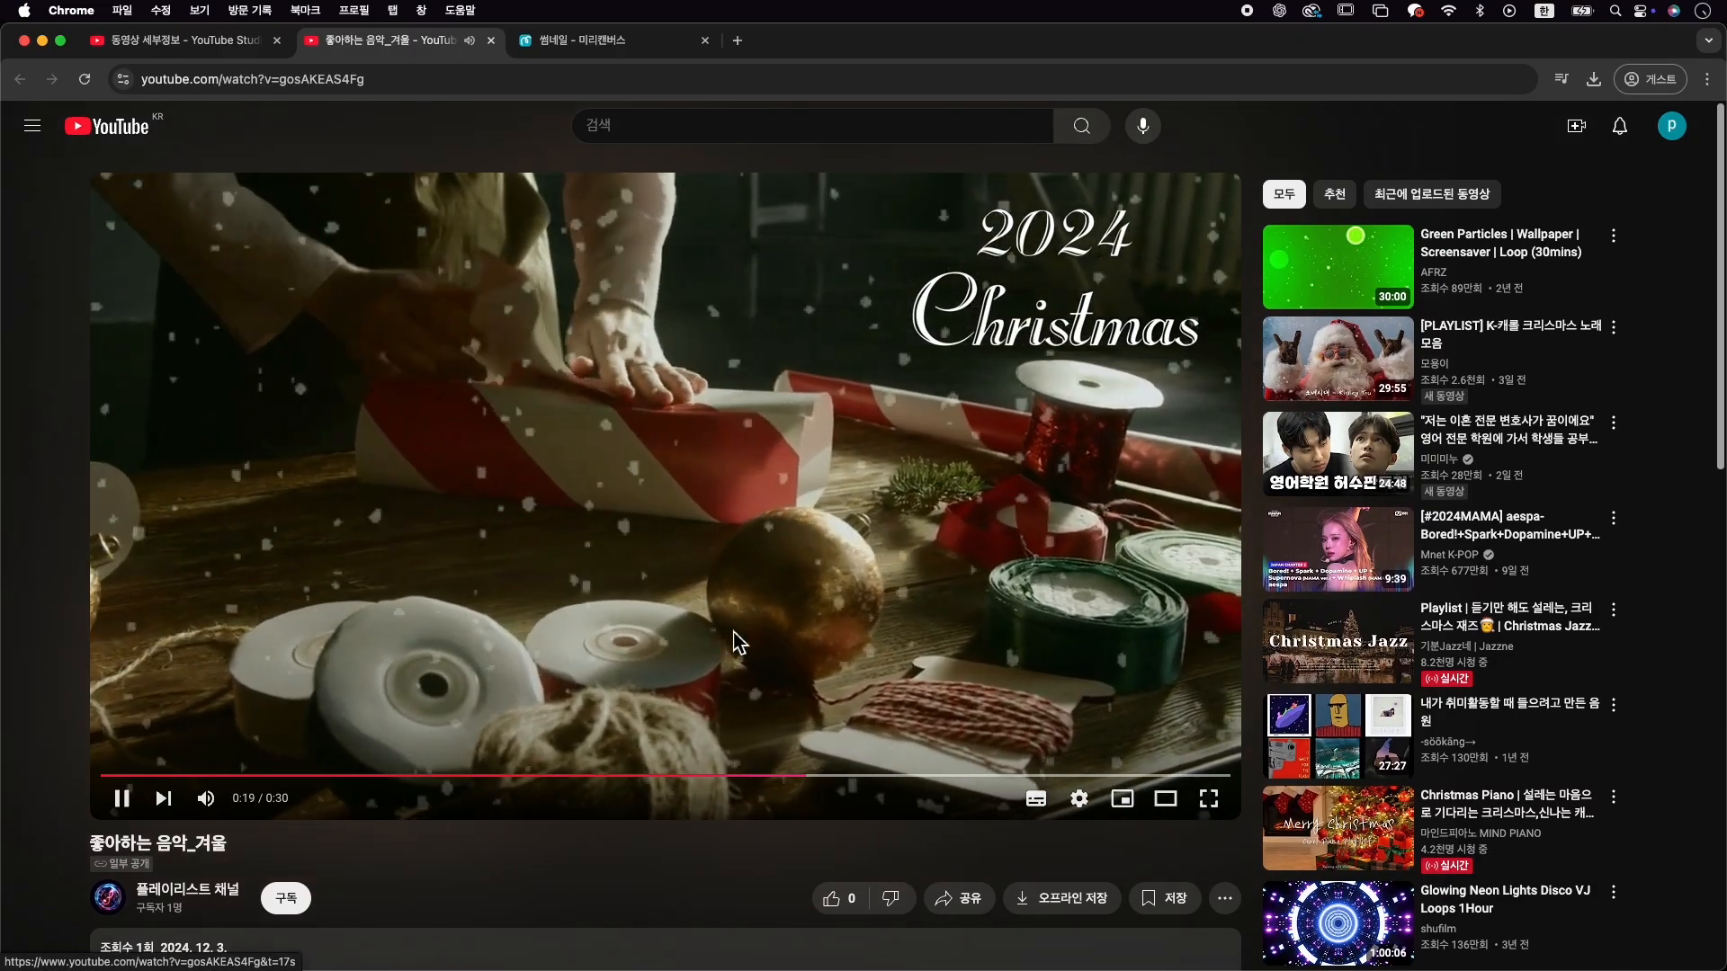
left_click(646, 744)
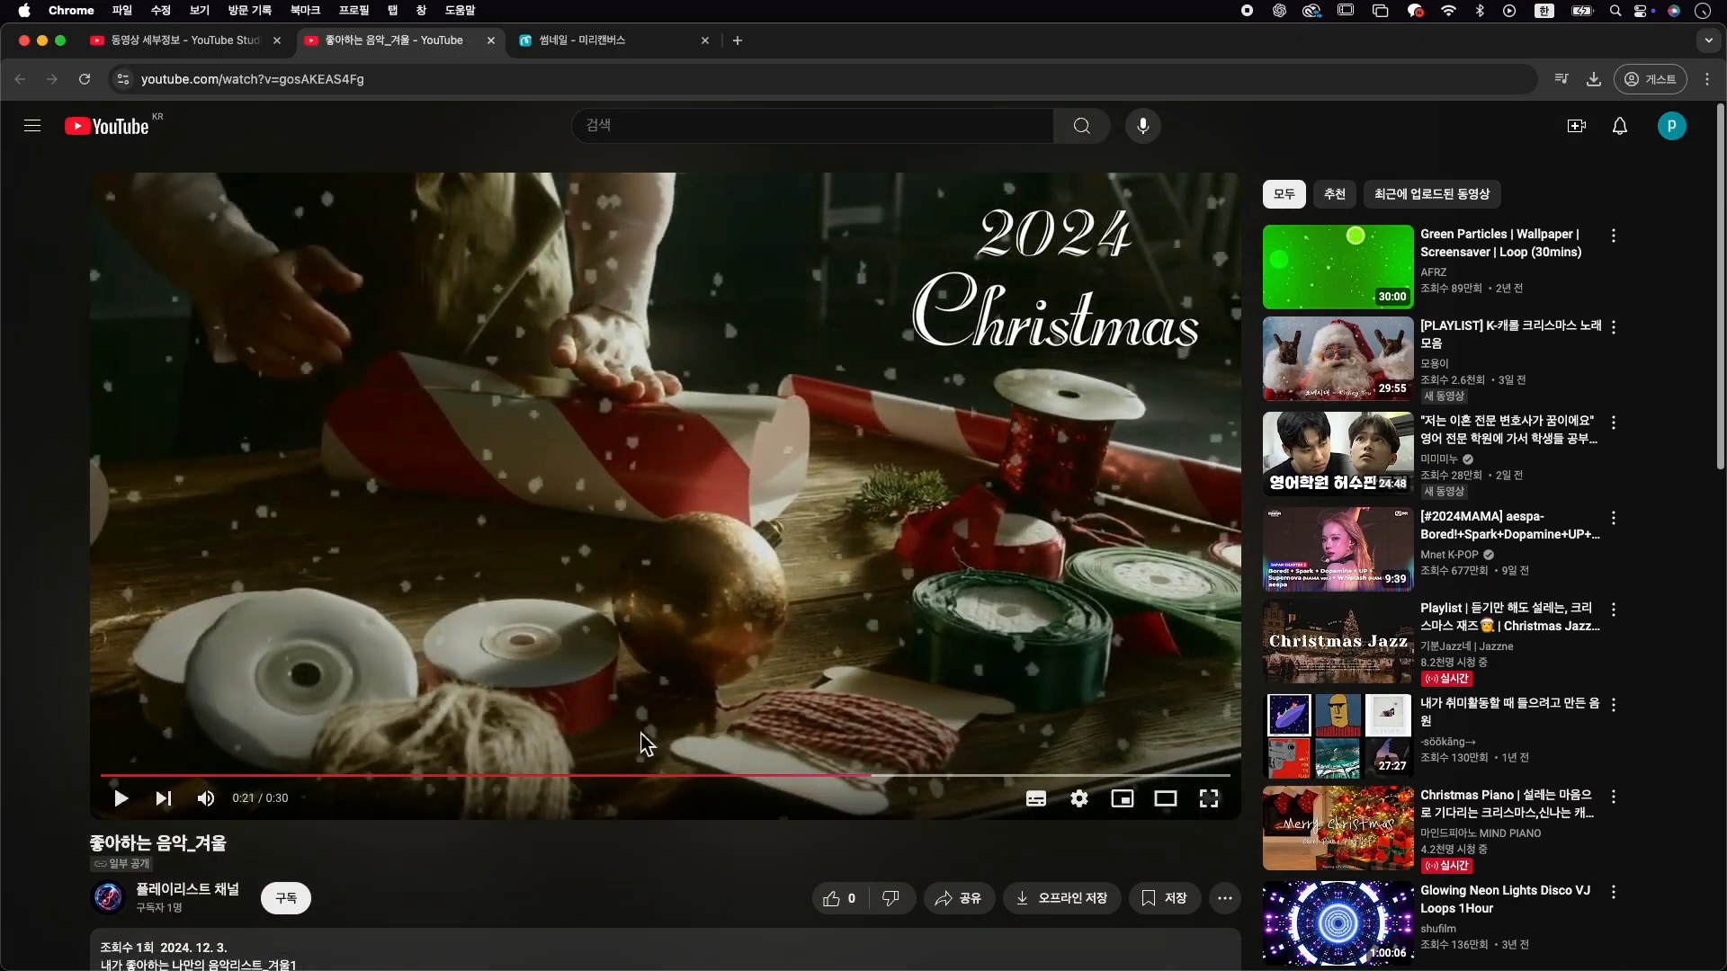